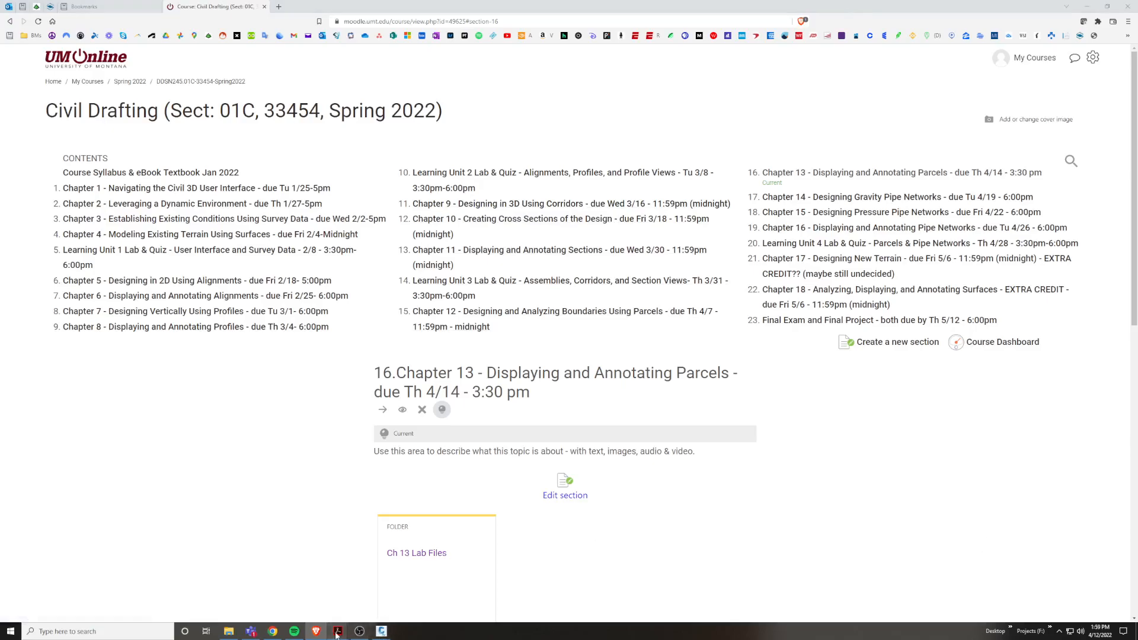
Switch to the AutoCAD Civil 3D 2016 Essentials PDF in Acrobat and review the Chapter 13 learning objectives.
mouse_move(338, 632)
click(212, 586)
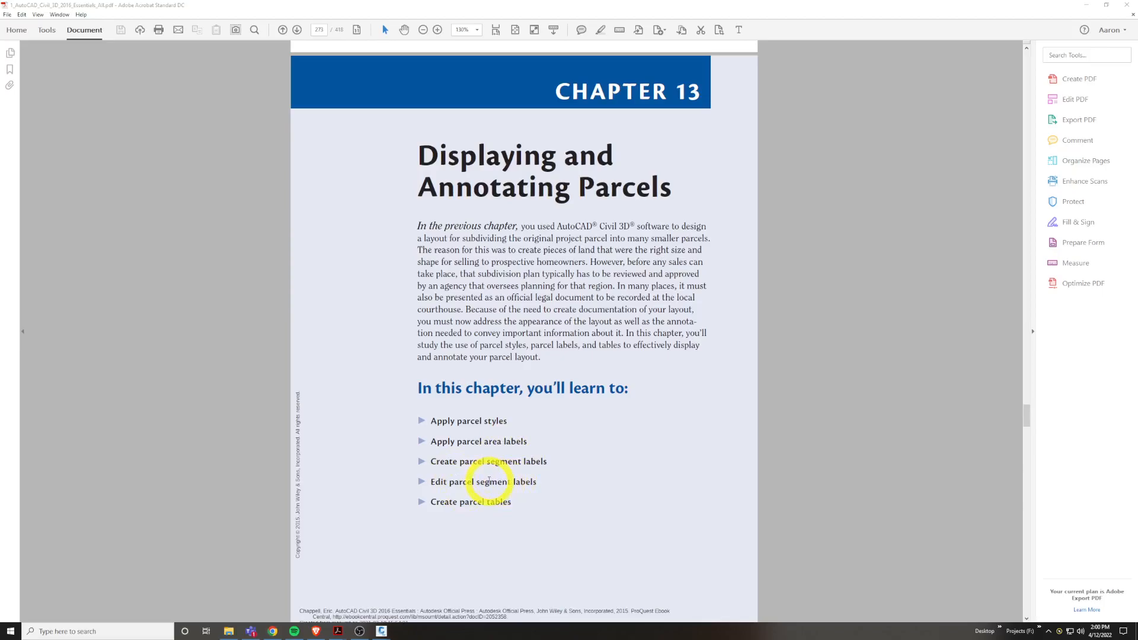
click(471, 484)
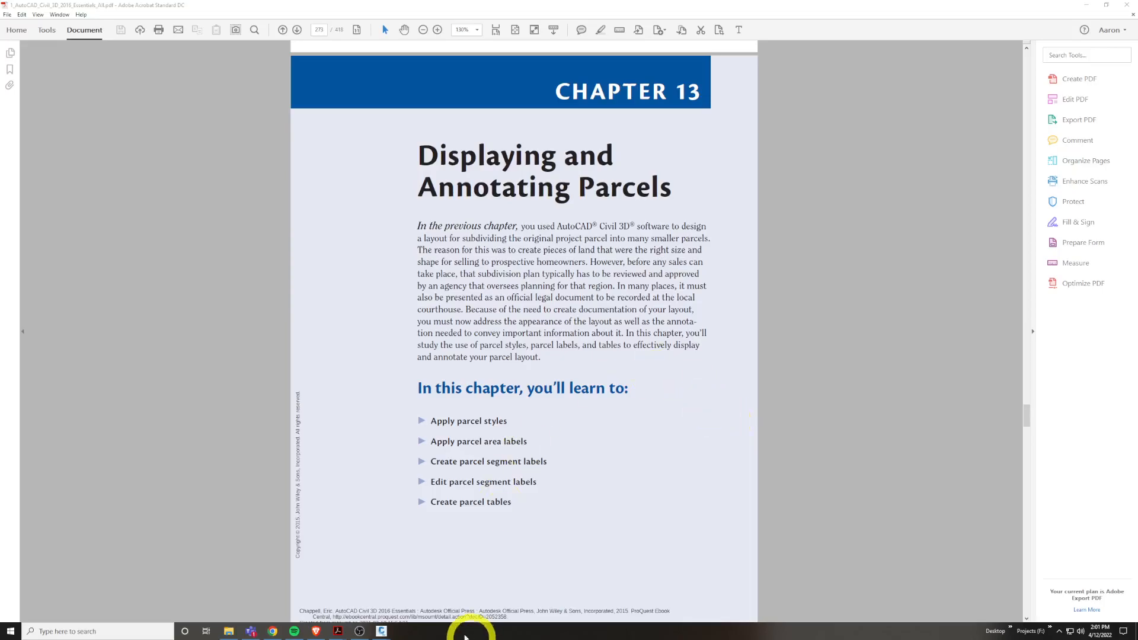
Switch to Civil 3D and bring up the 1_Applying Parcel Styles drawing.
mouse_move(381, 634)
click(167, 593)
click(168, 76)
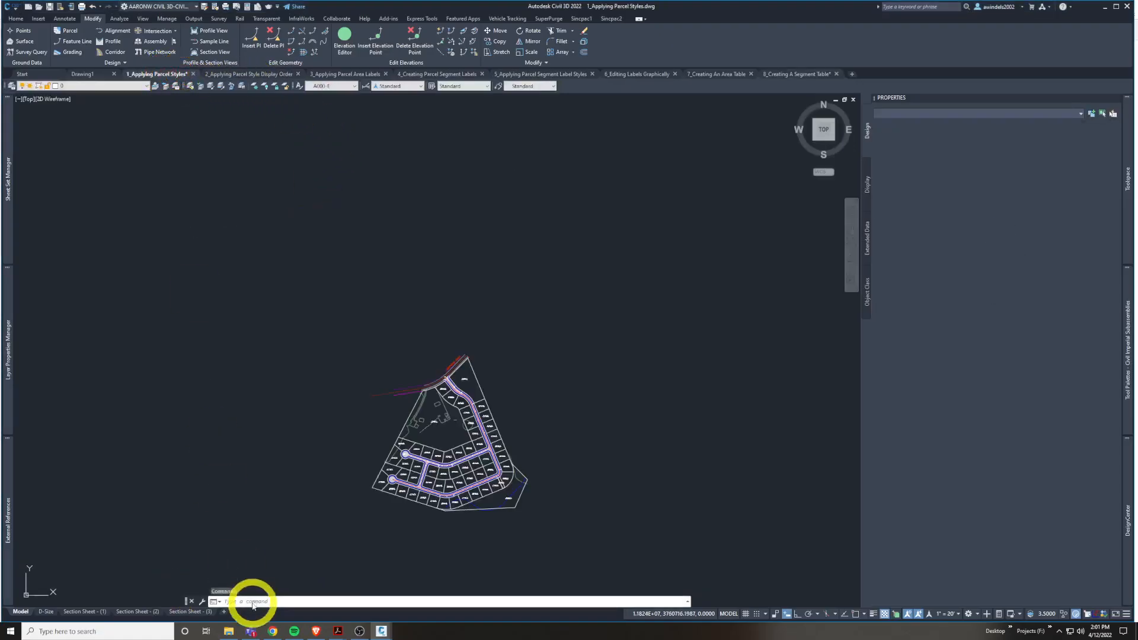
Switch to the browser and examine the Chapter 13 course section with its lab files folder and homework assignment, then minimize it.
click(320, 632)
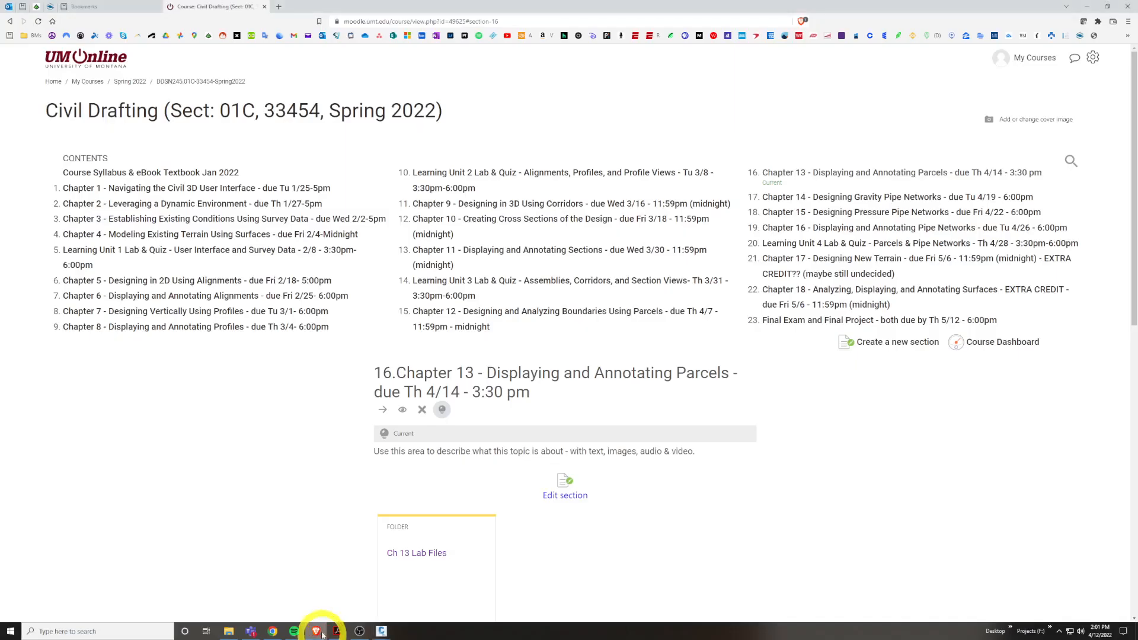
click(434, 552)
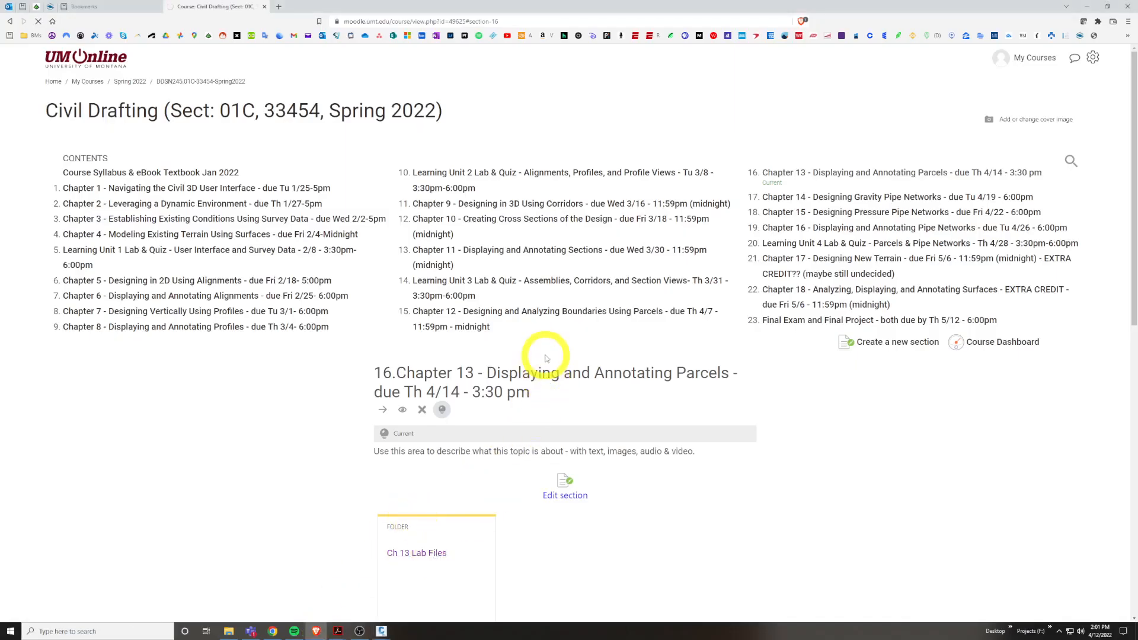
scroll(548, 373, down, 4)
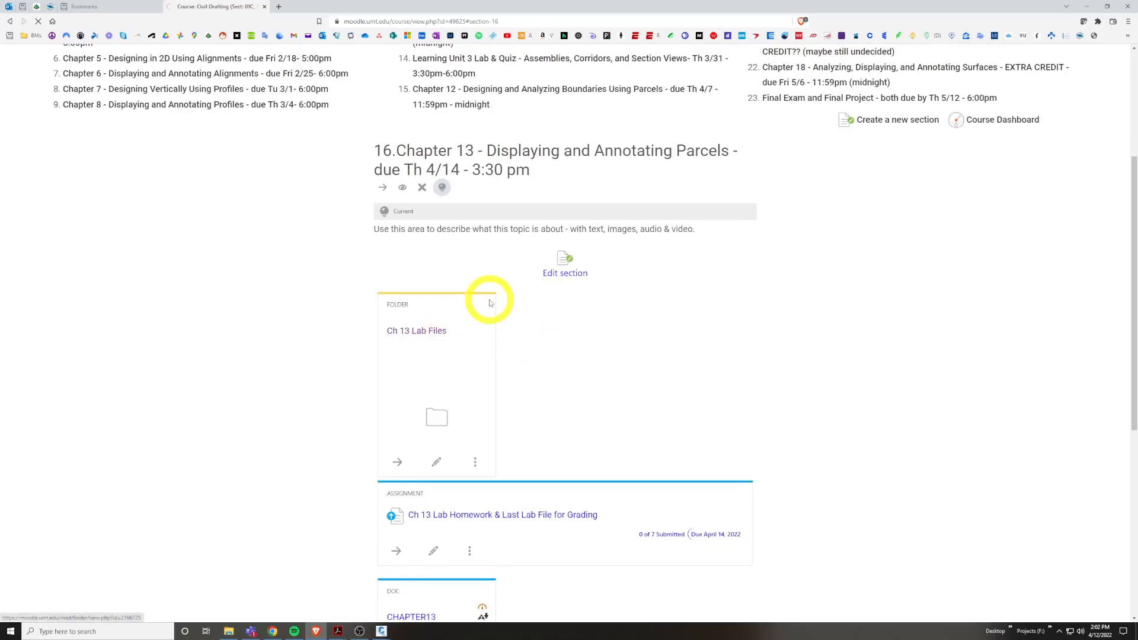
scroll(500, 295, down, 2)
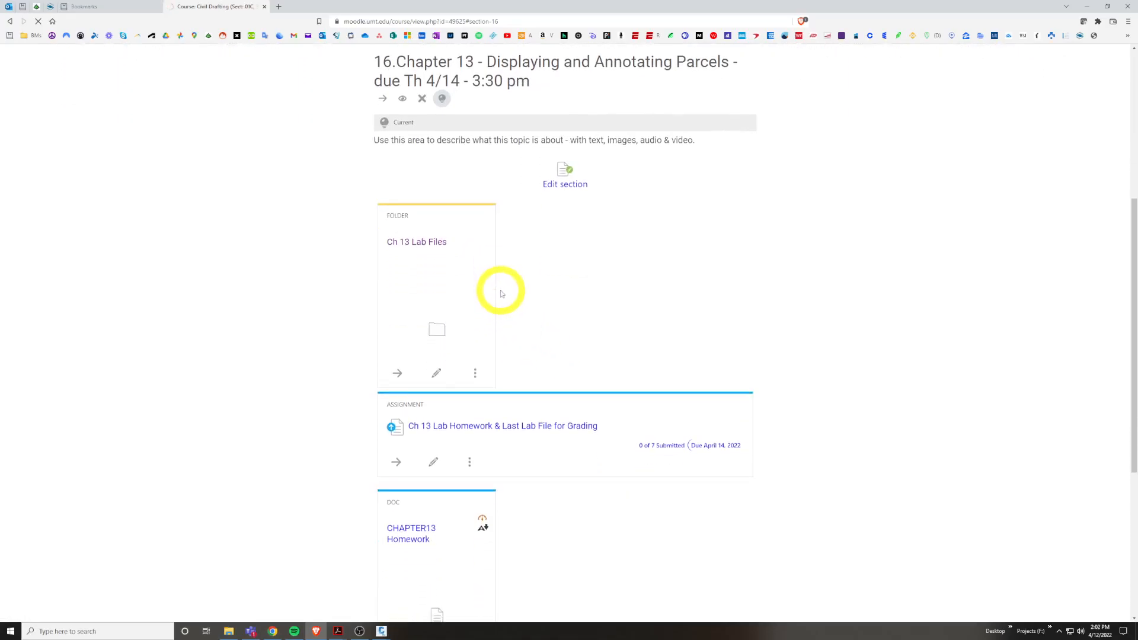
click(442, 248)
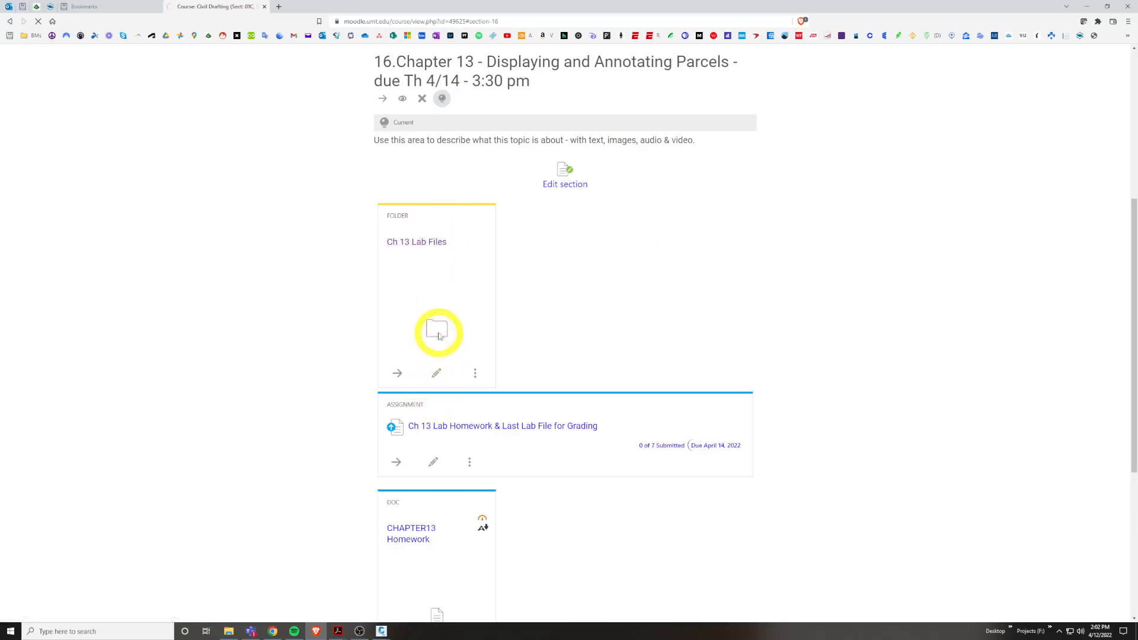
click(1087, 6)
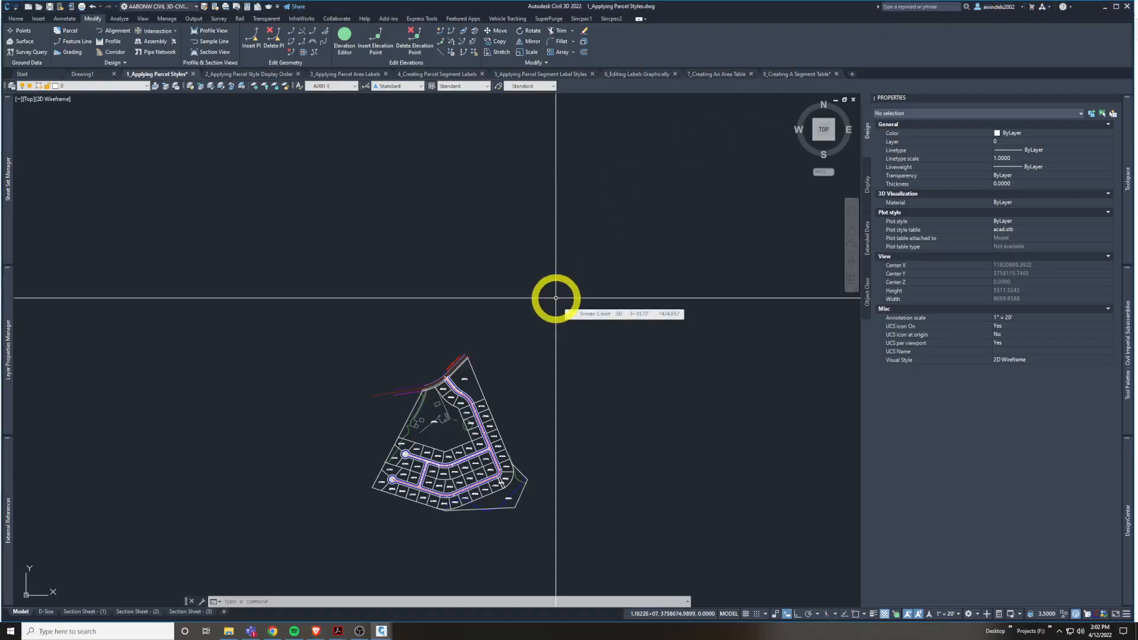
Switch to the textbook PDF in Acrobat and read the Applying Parcel Styles introduction and the start of Exercise 13.1.
click(335, 630)
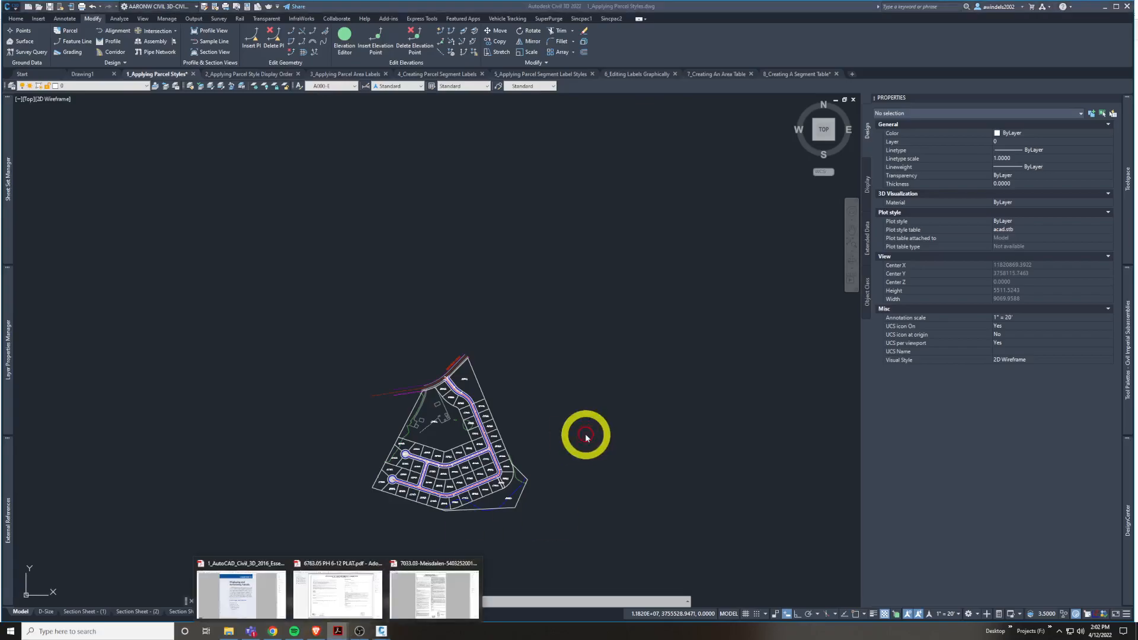
click(266, 595)
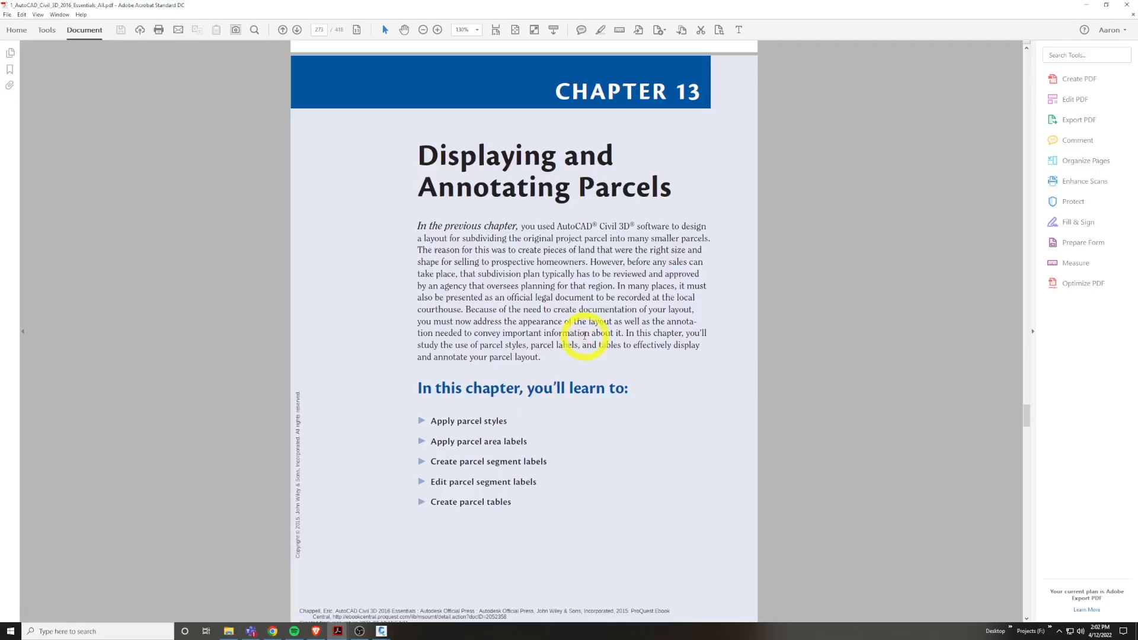
scroll(585, 336, down, 2)
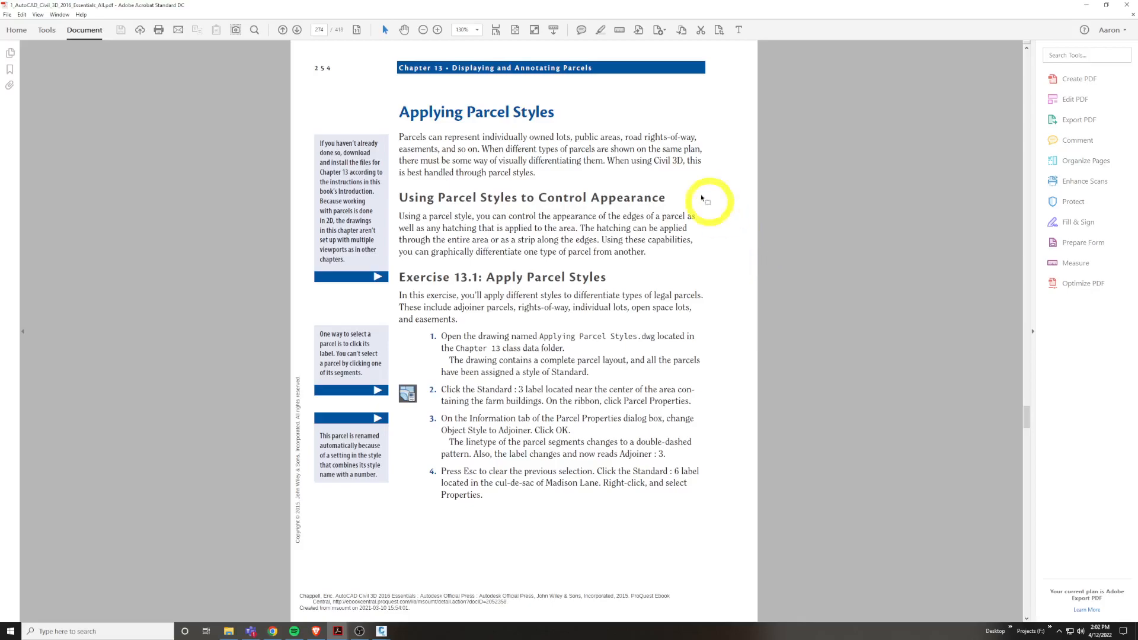
drag(625, 137, 704, 135)
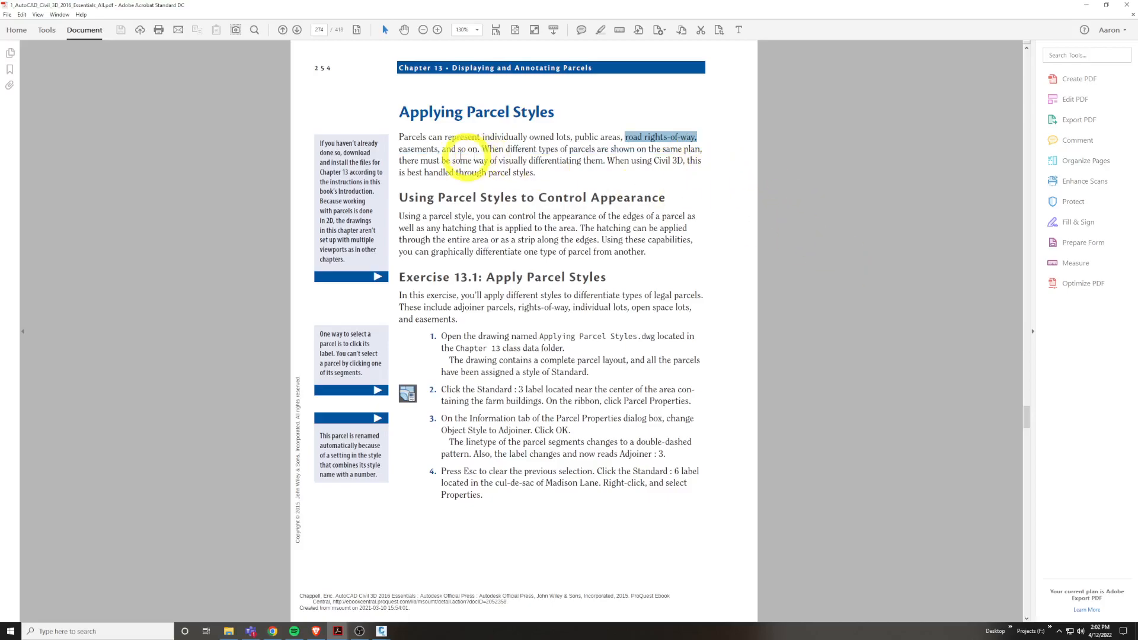
click(458, 156)
double_click(439, 151)
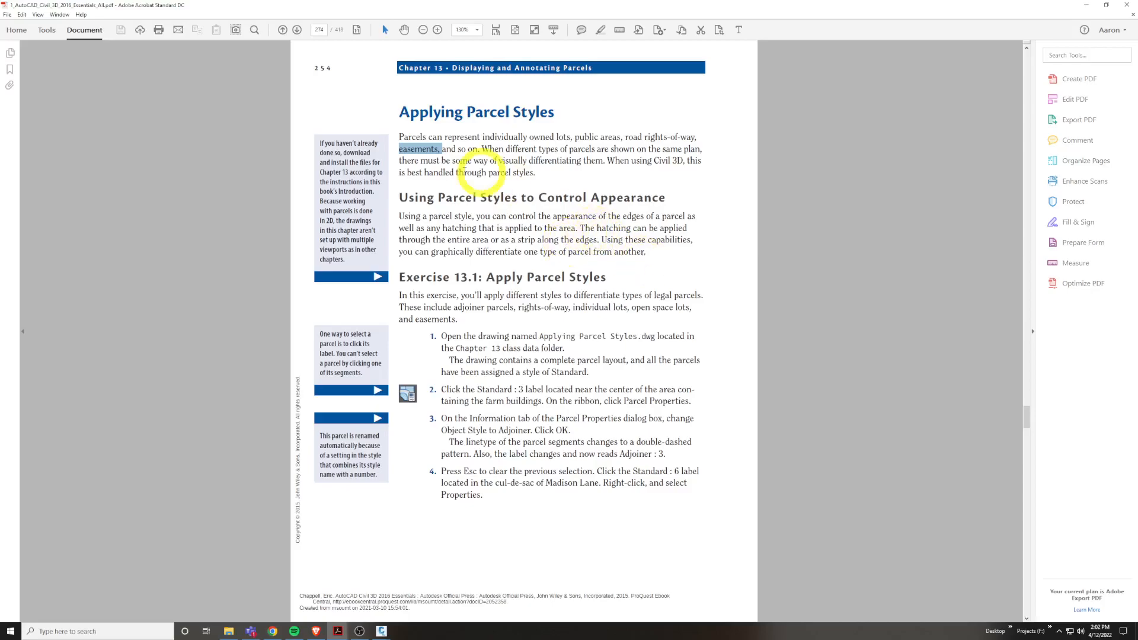
drag(400, 137, 439, 149)
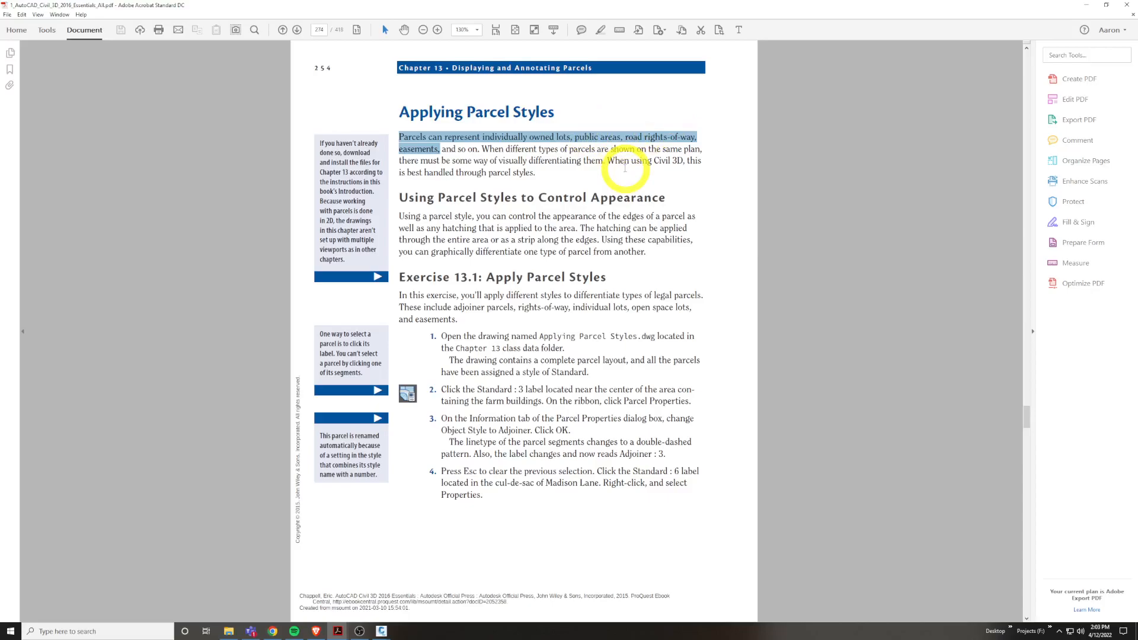
click(700, 192)
scroll(681, 236, down, 1)
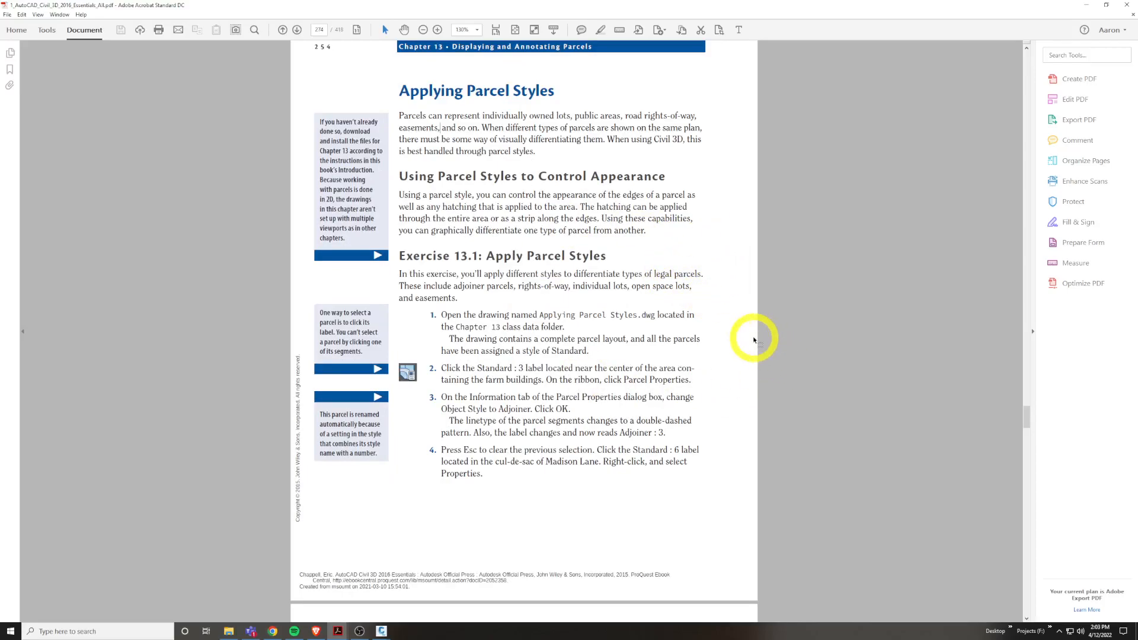
click(513, 256)
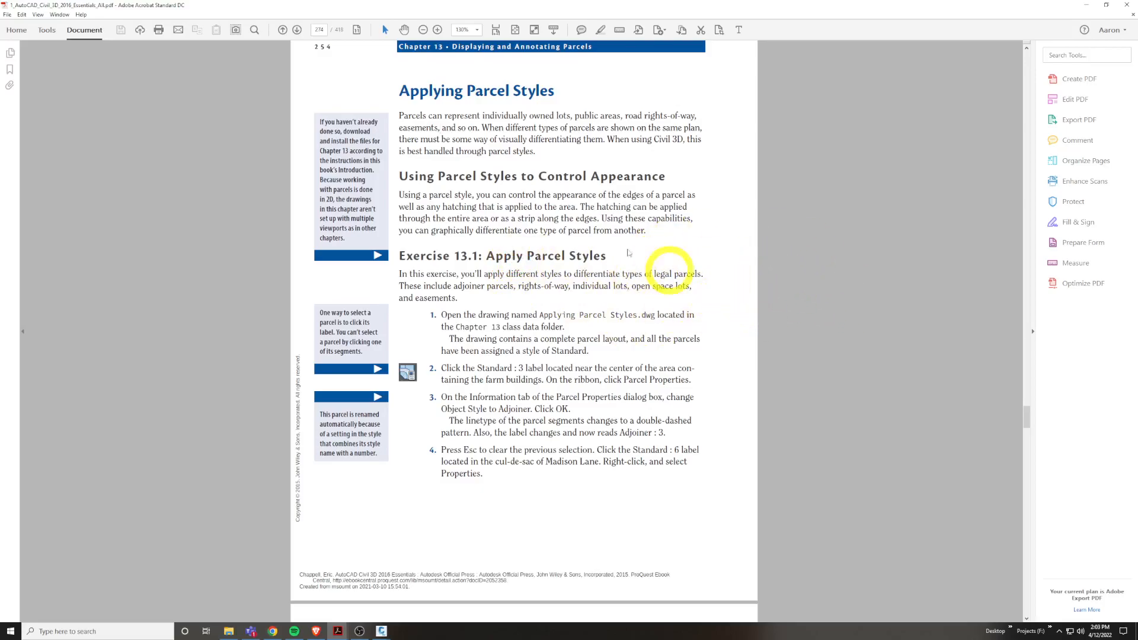
Return to the Civil 3D drawing and select the parcel labelled Standard : 42 beside the road for a close look.
click(1089, 8)
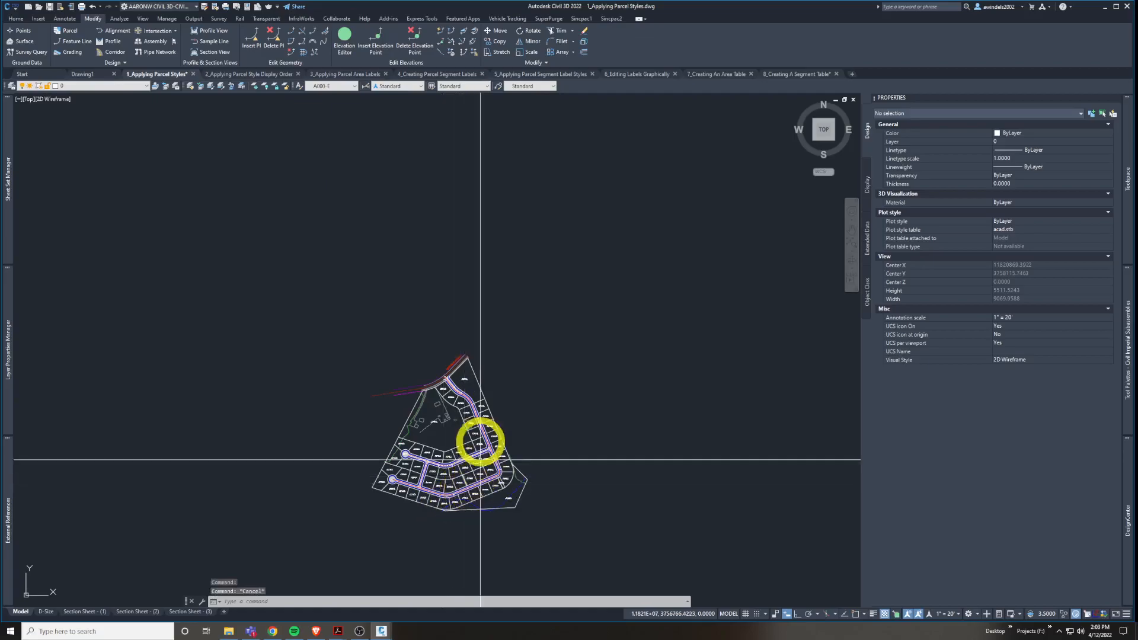
mouse_move(478, 438)
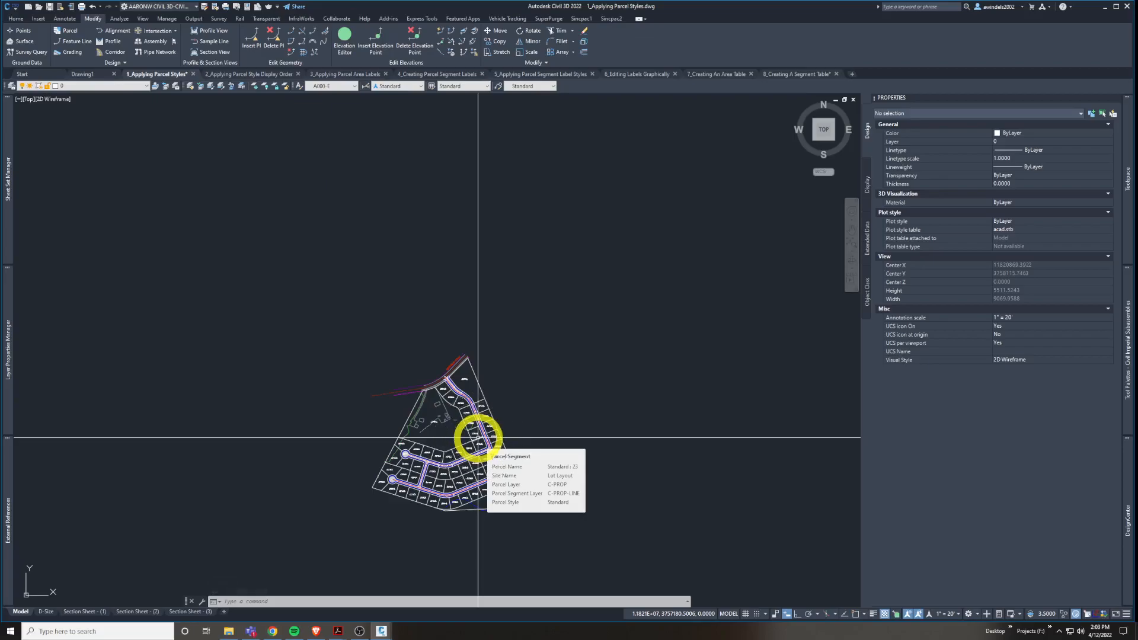
scroll(478, 437, up, 6)
click(509, 425)
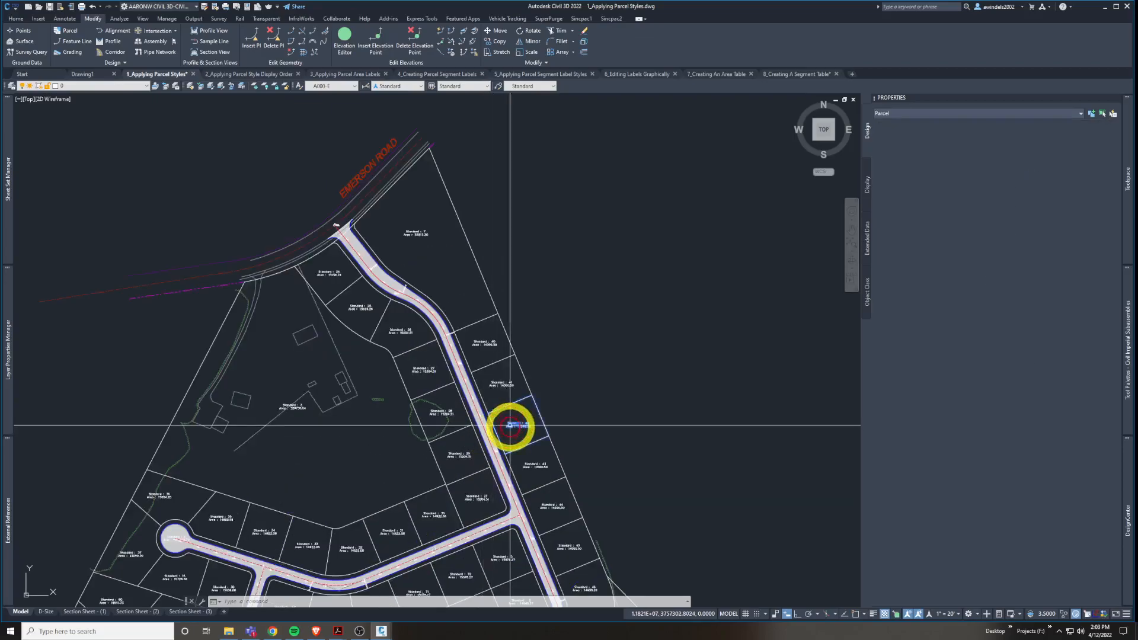
scroll(510, 425, up, 5)
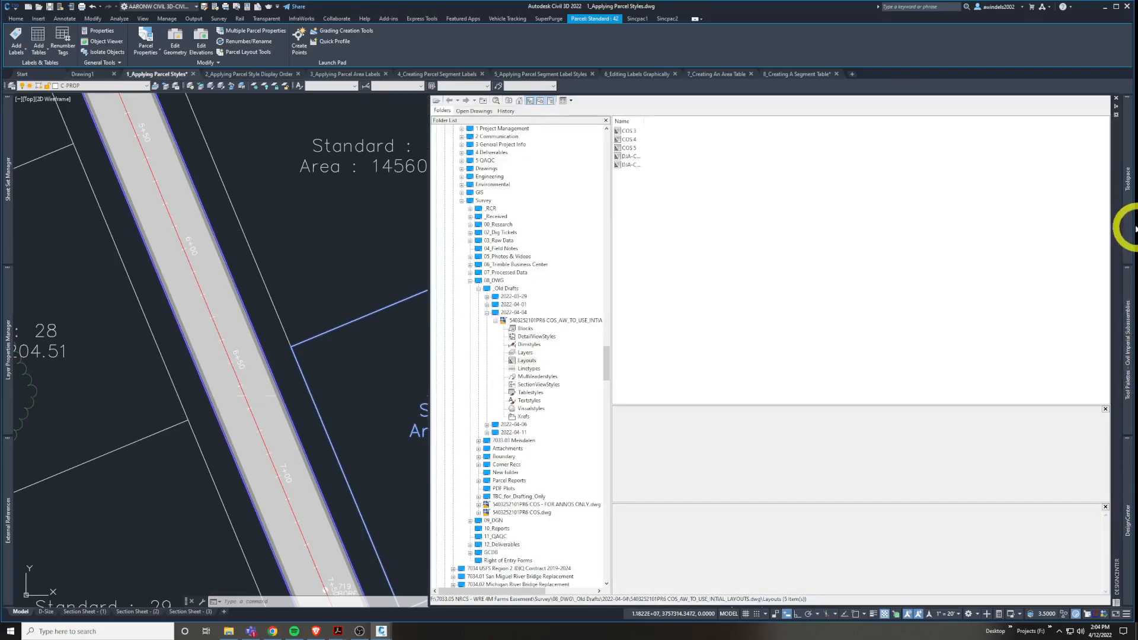
Examine the parcels listed under the Easements and Lot Layout sites in Prospector.
mouse_move(1126, 204)
click(890, 177)
click(899, 195)
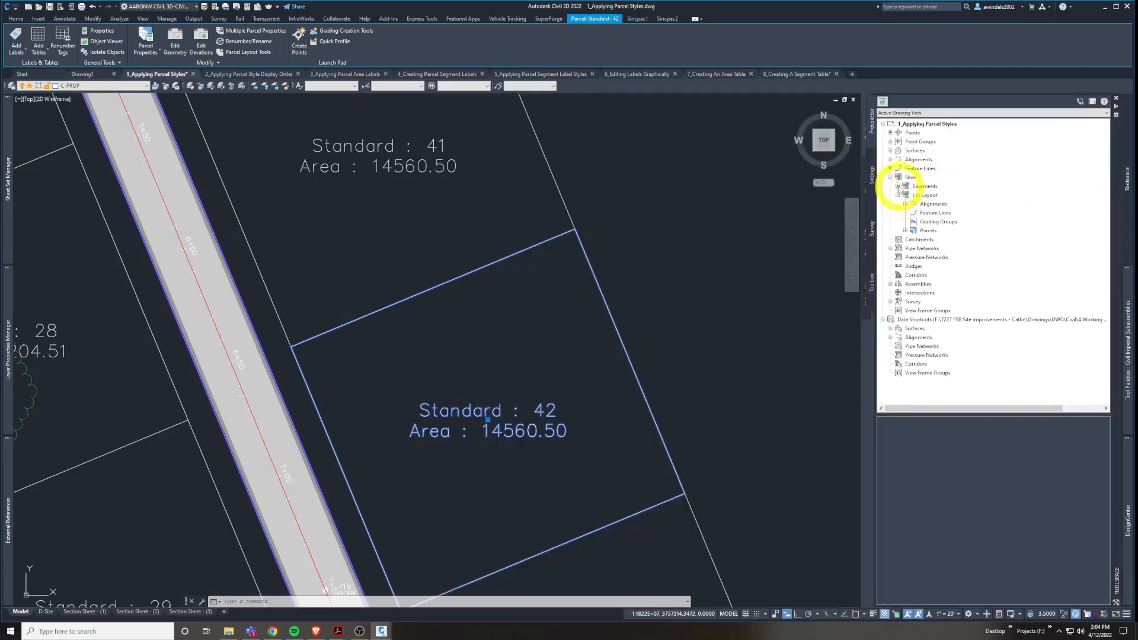
click(898, 186)
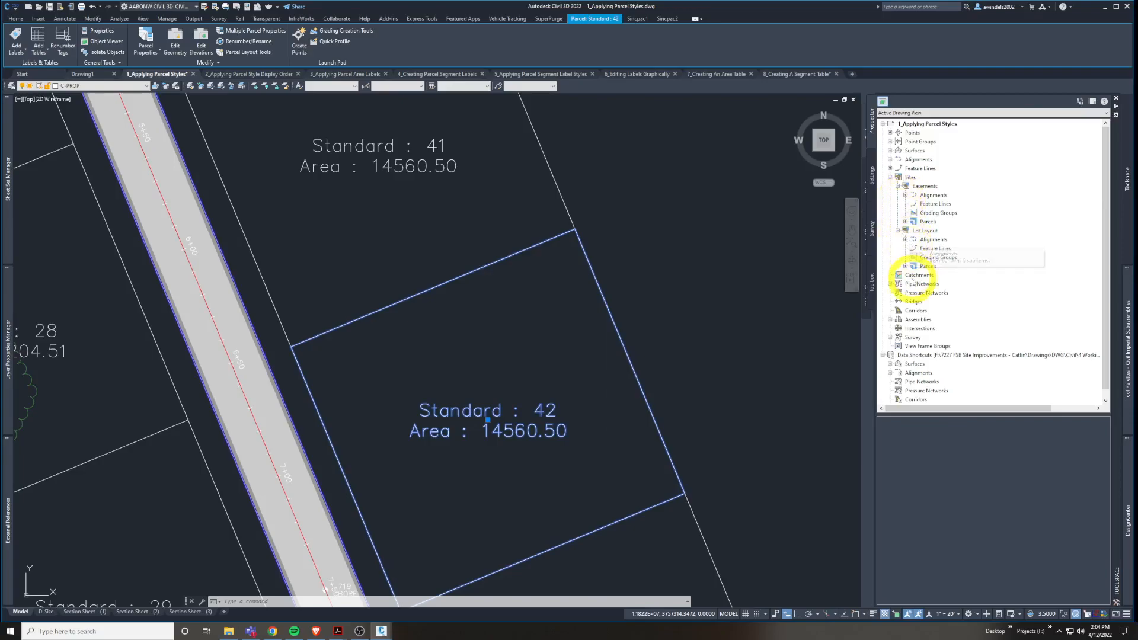
click(905, 266)
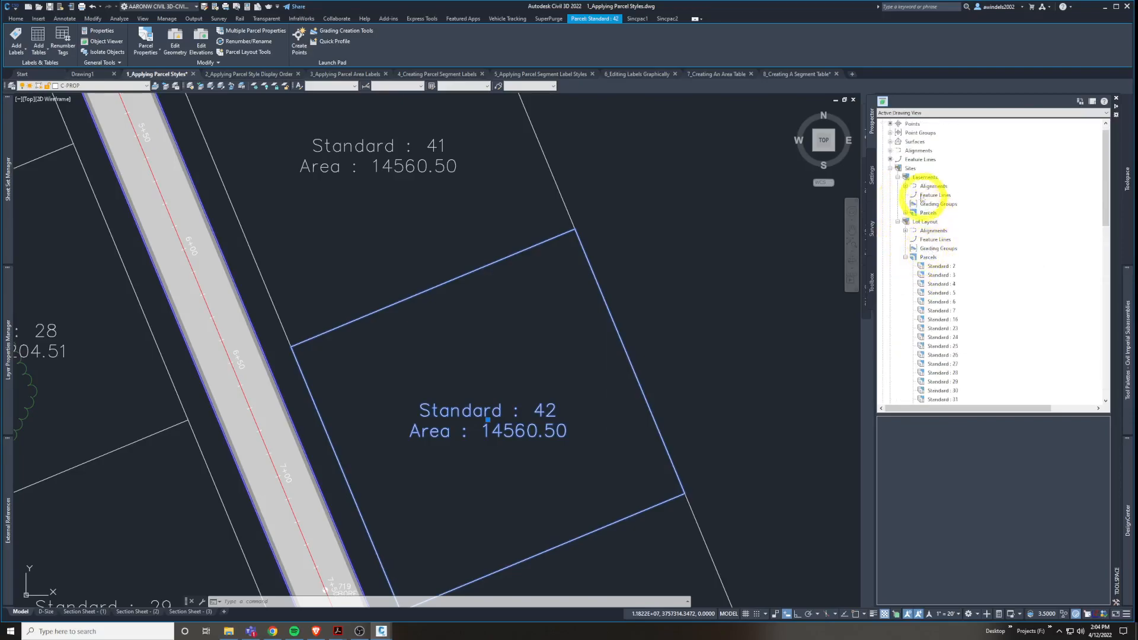
click(906, 213)
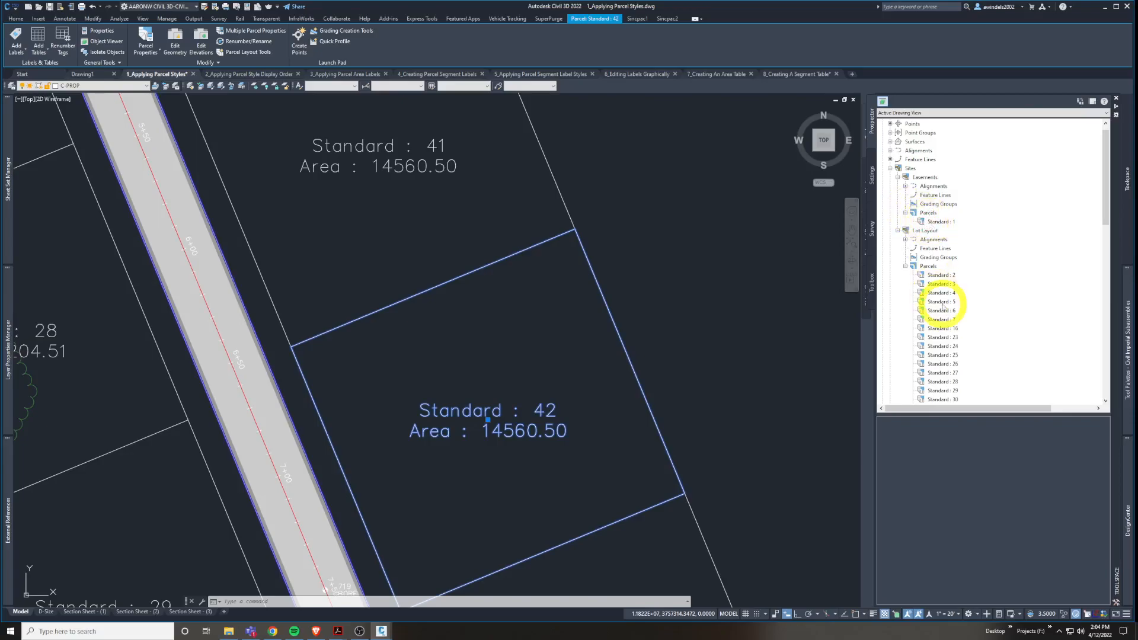
click(906, 213)
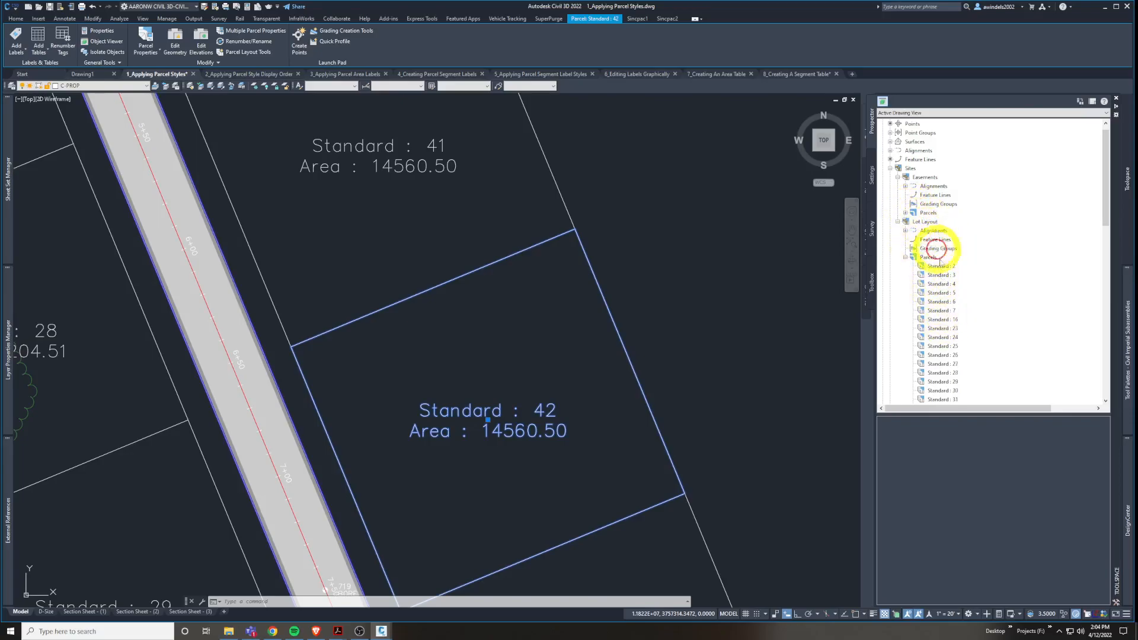
Pan the drawing to the Lot Layout parcel Standard : 5 from Prospector and select that parcel.
right_click(949, 293)
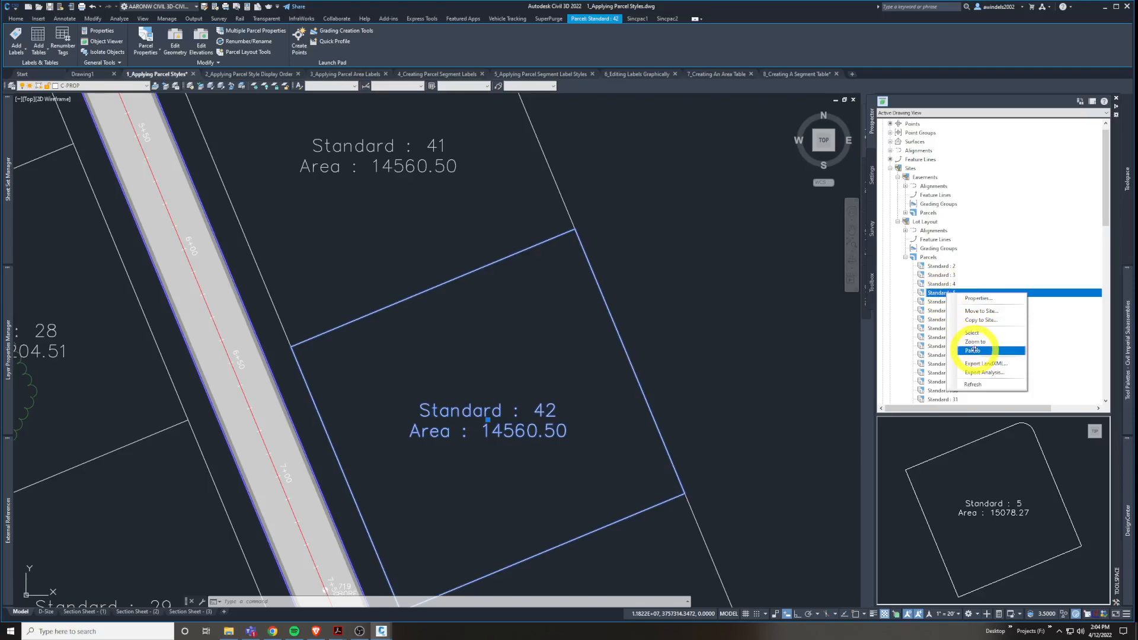
click(973, 351)
right_click(975, 294)
click(1006, 333)
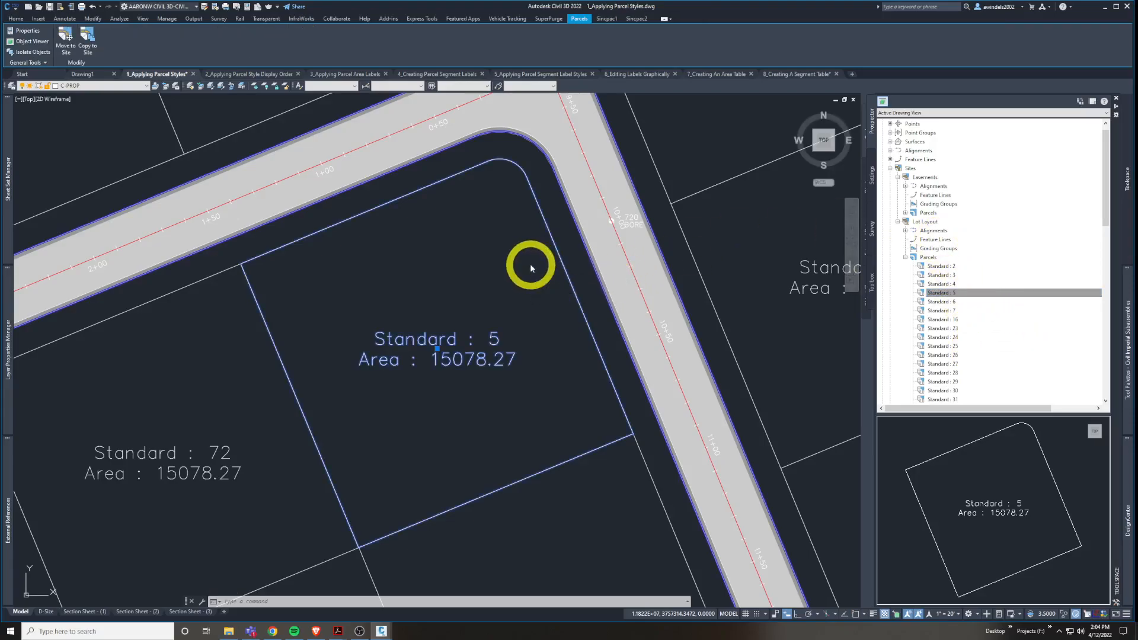
click(1015, 291)
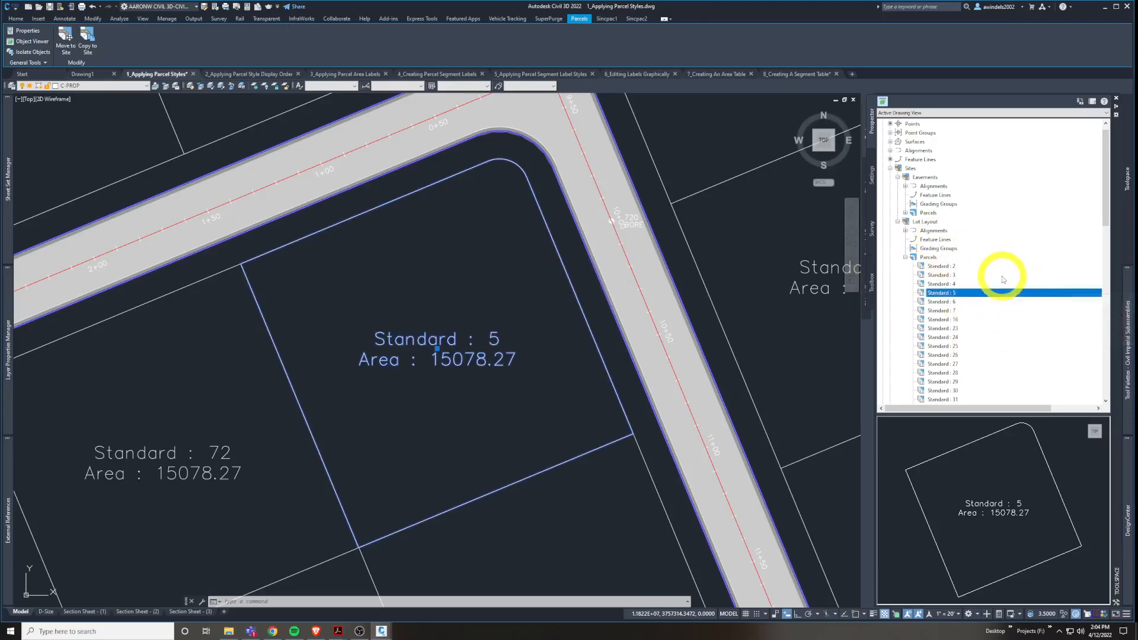
Zoom the drawing to the Lot Layout parcel Standard : 3 from Prospector and clear the current parcel selection.
click(948, 275)
right_click(962, 277)
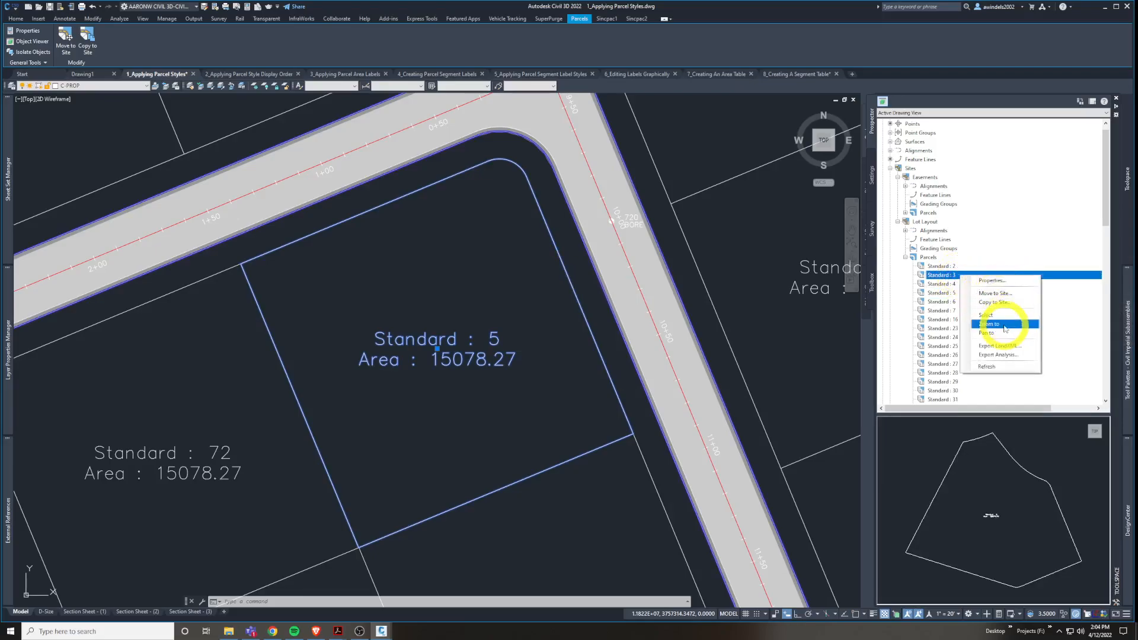
click(1006, 329)
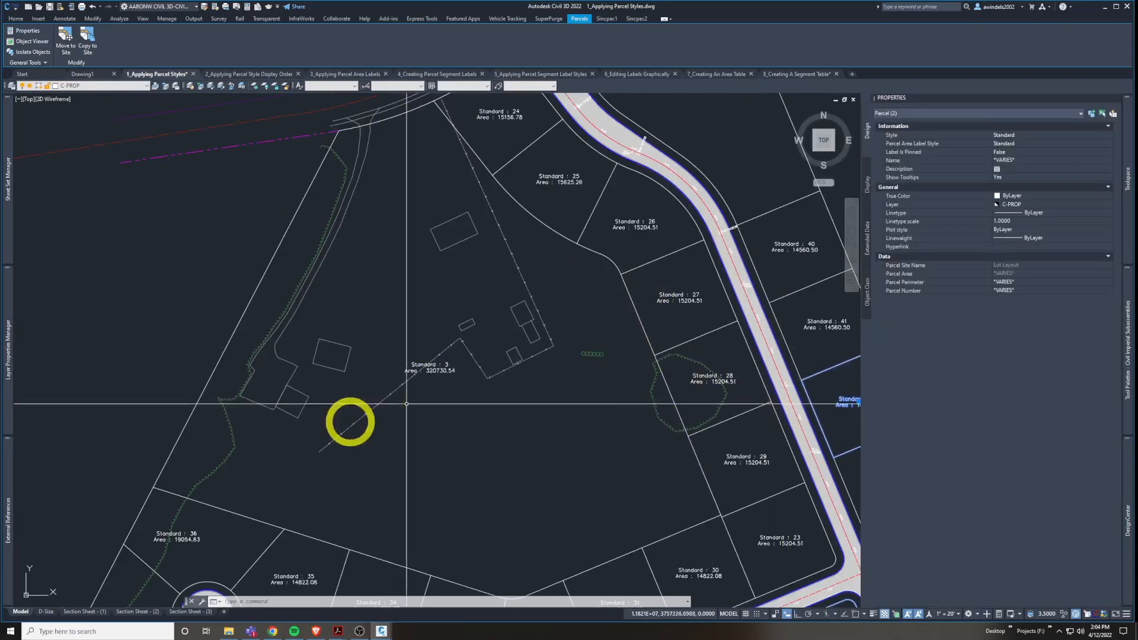
key(Escape)
middle_drag(453, 375, 456, 374)
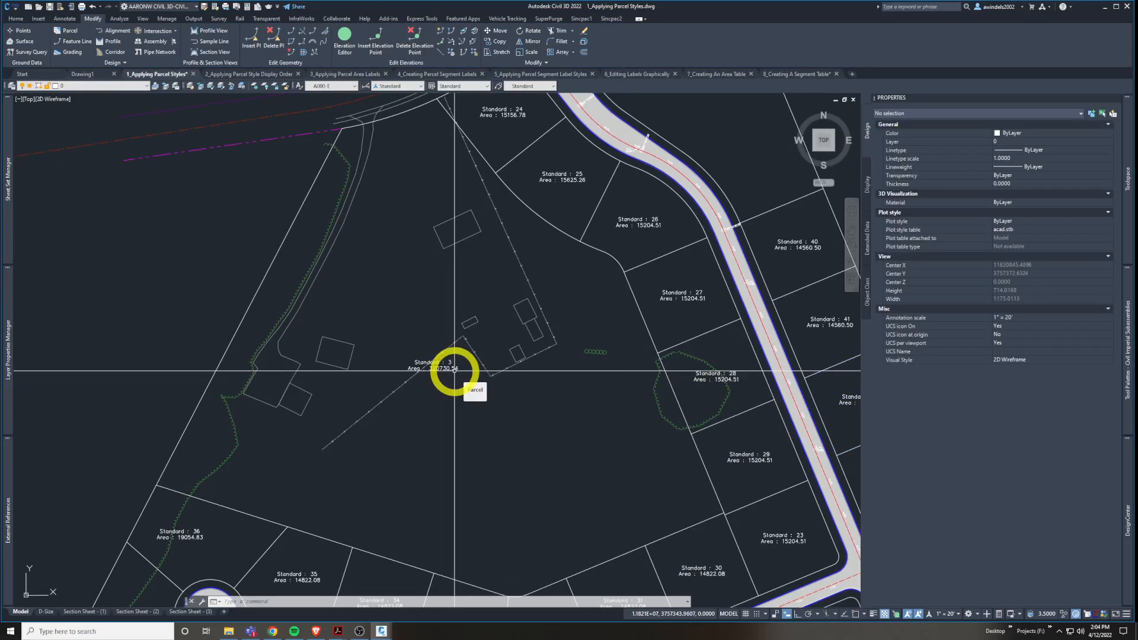
Select the large Standard : 3 parcel by its area label and review the object style choices in its Parcel Properties.
click(453, 369)
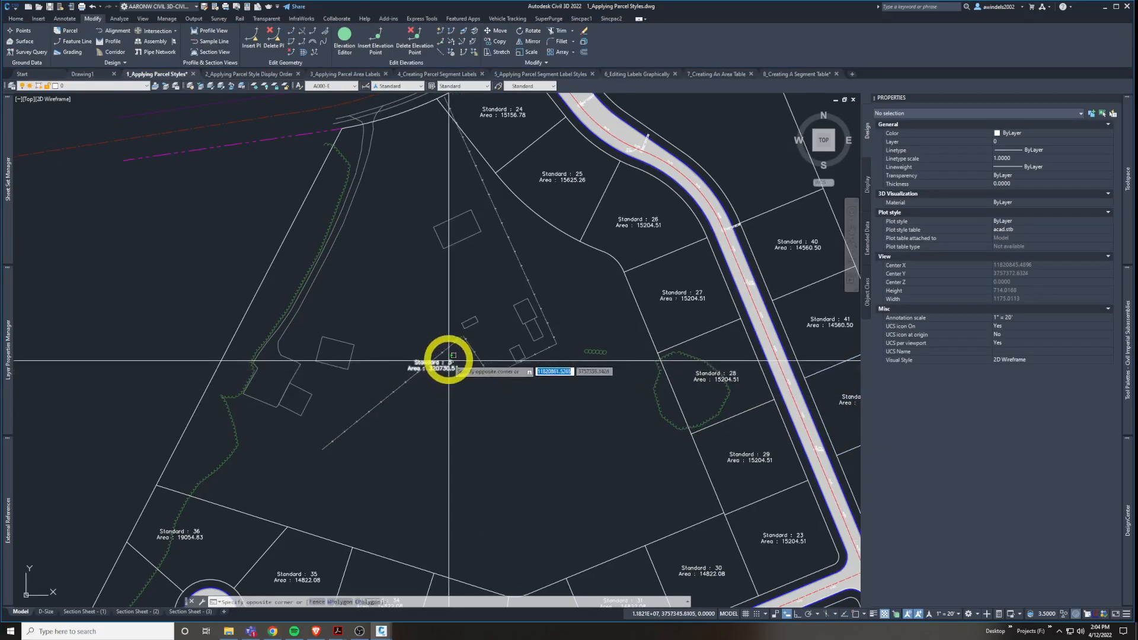
click(483, 407)
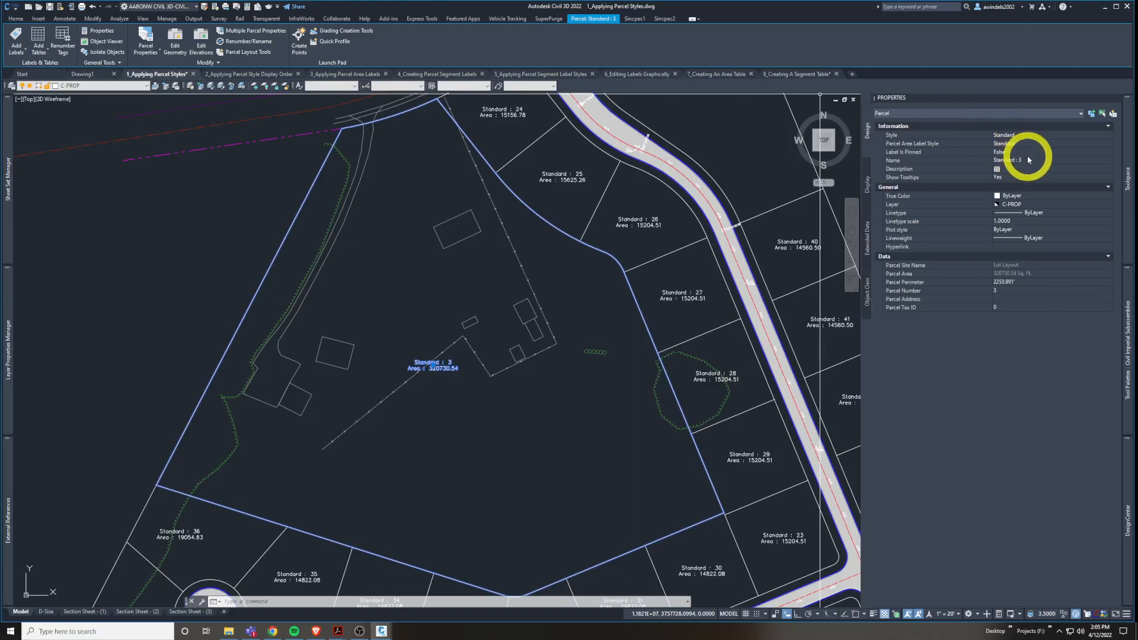
right_click(401, 310)
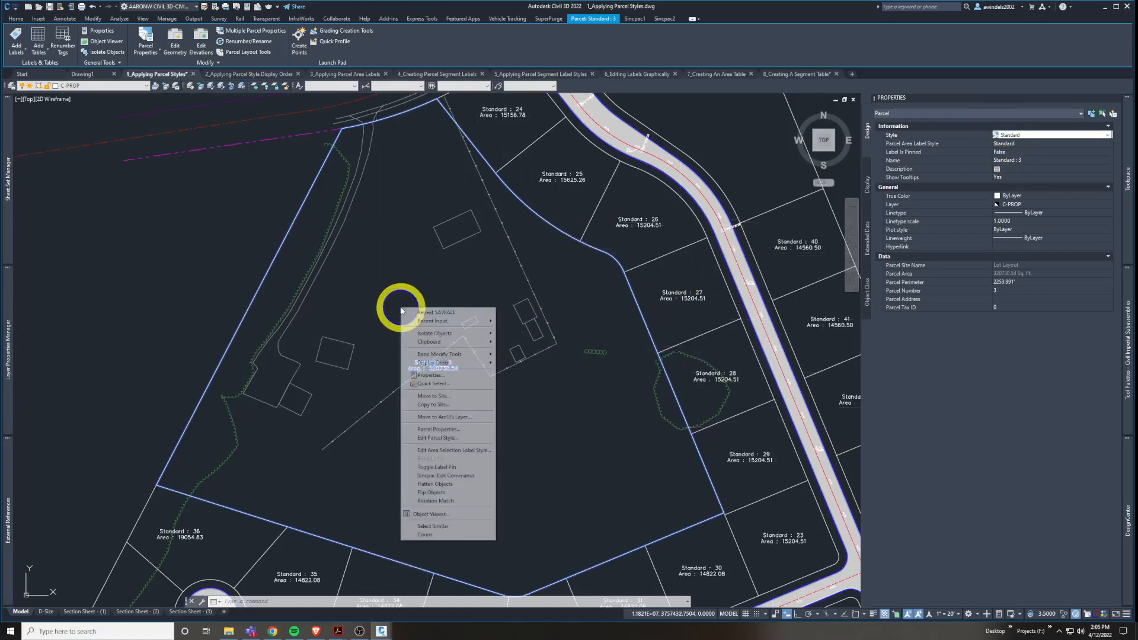
click(476, 429)
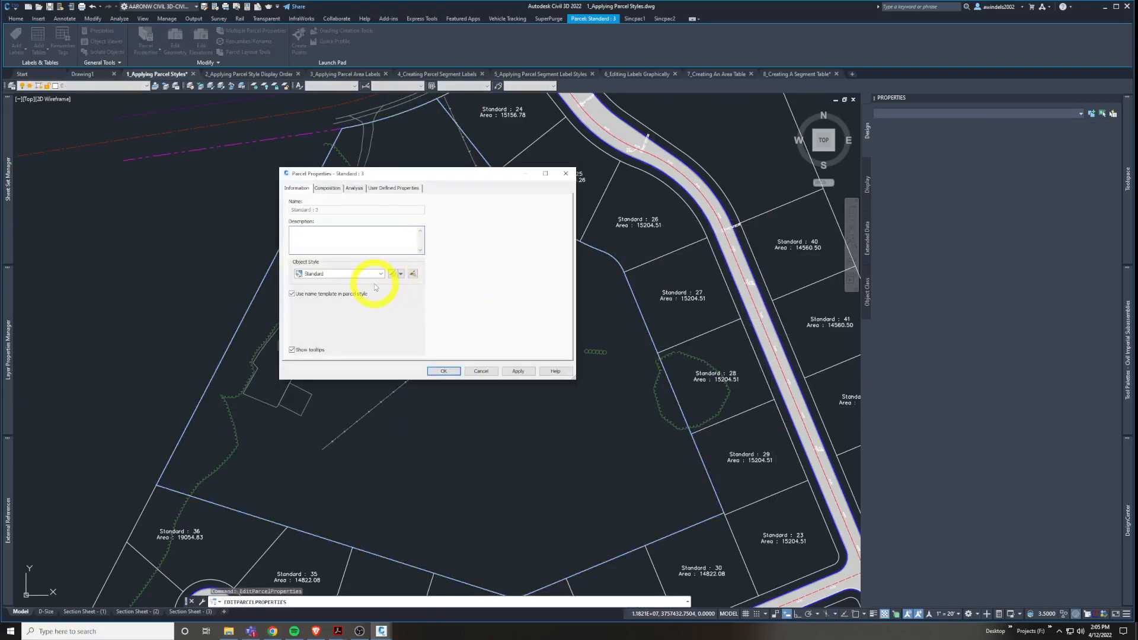
click(367, 275)
click(379, 312)
click(443, 371)
click(444, 372)
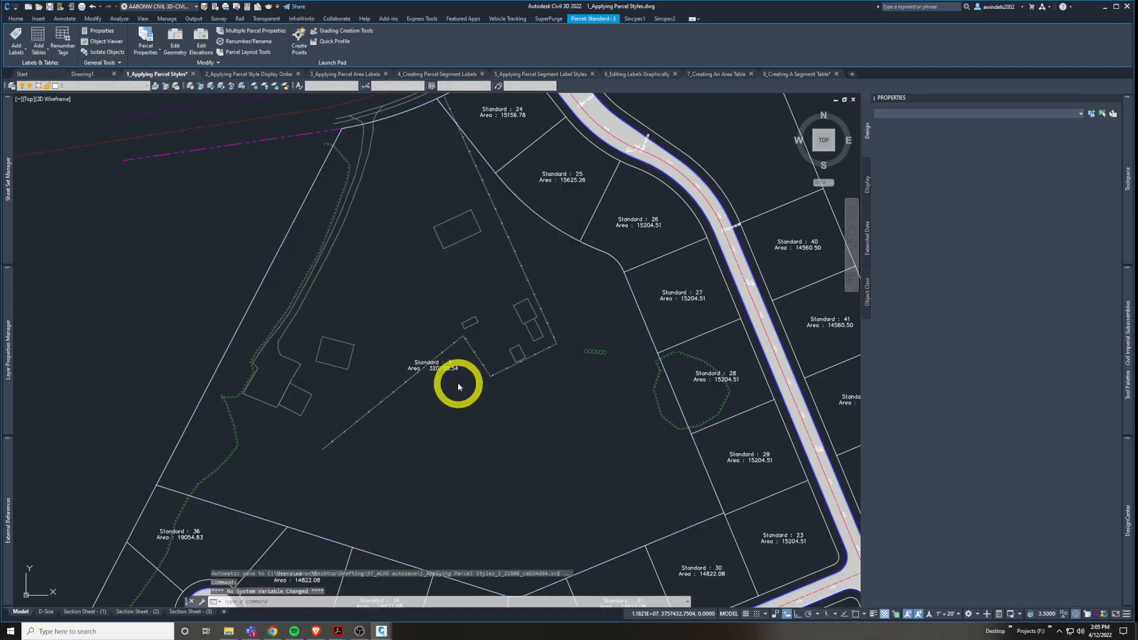
Reselect the Standard : 3 parcel and check the styles offered in the Properties palette, keeping Standard.
click(450, 366)
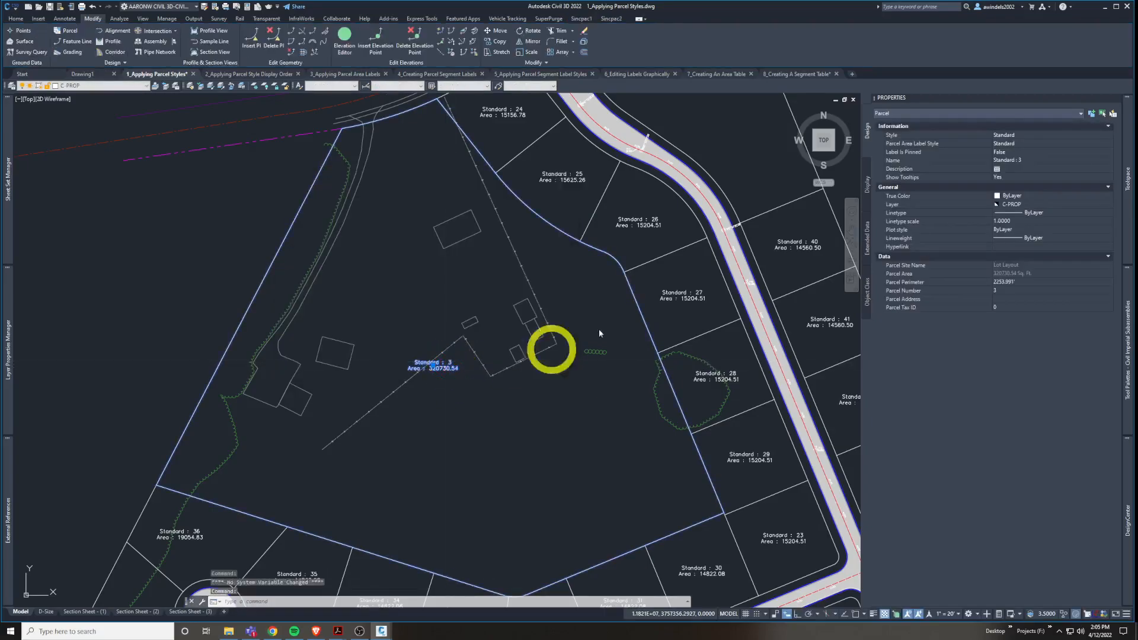
click(1015, 136)
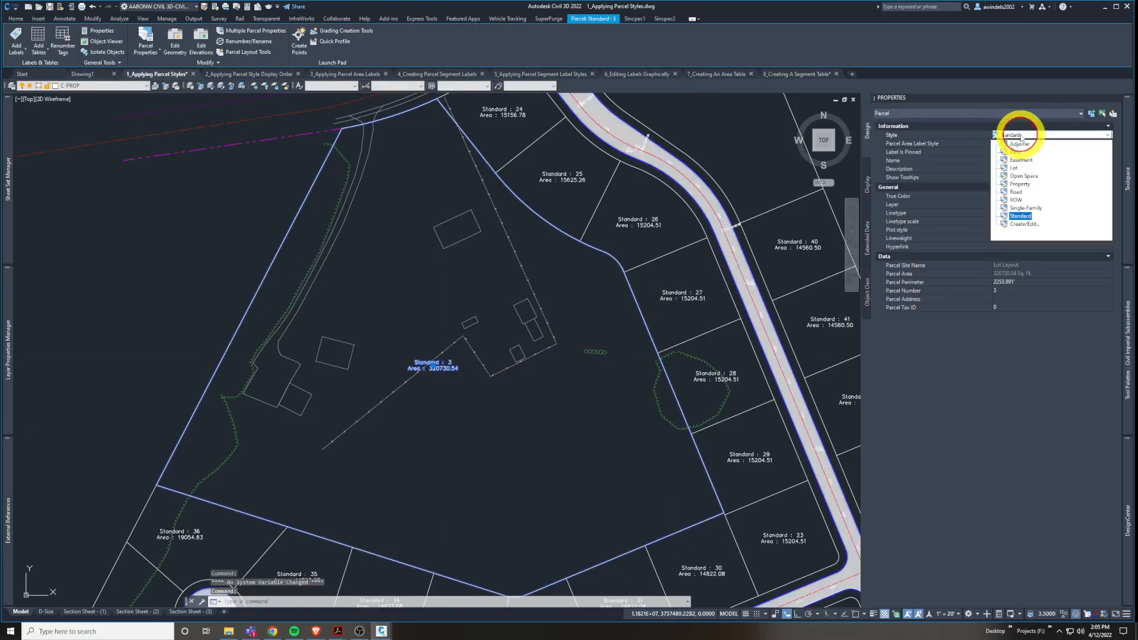
click(1020, 216)
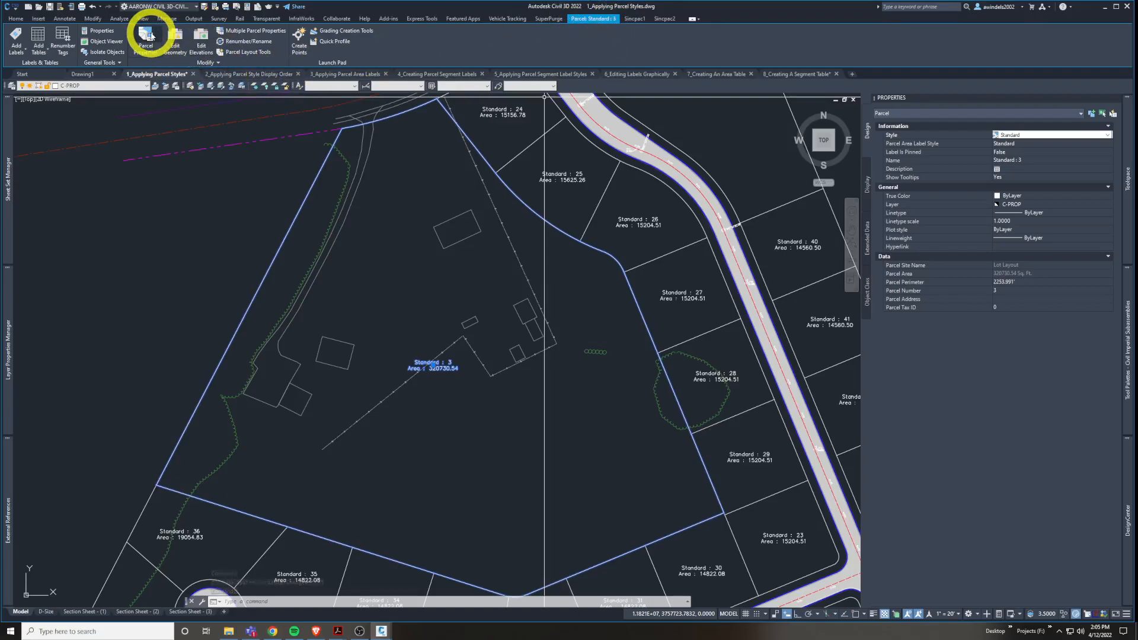
Open the Parcel Properties dialog for Standard : 3 and check its list of object styles.
click(145, 50)
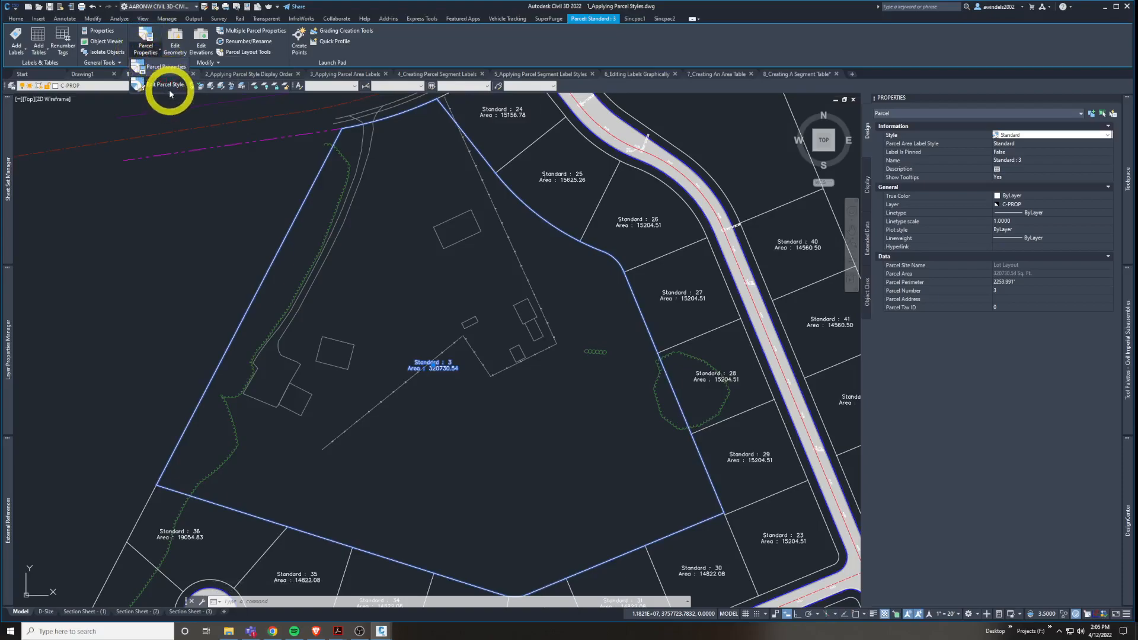
click(179, 69)
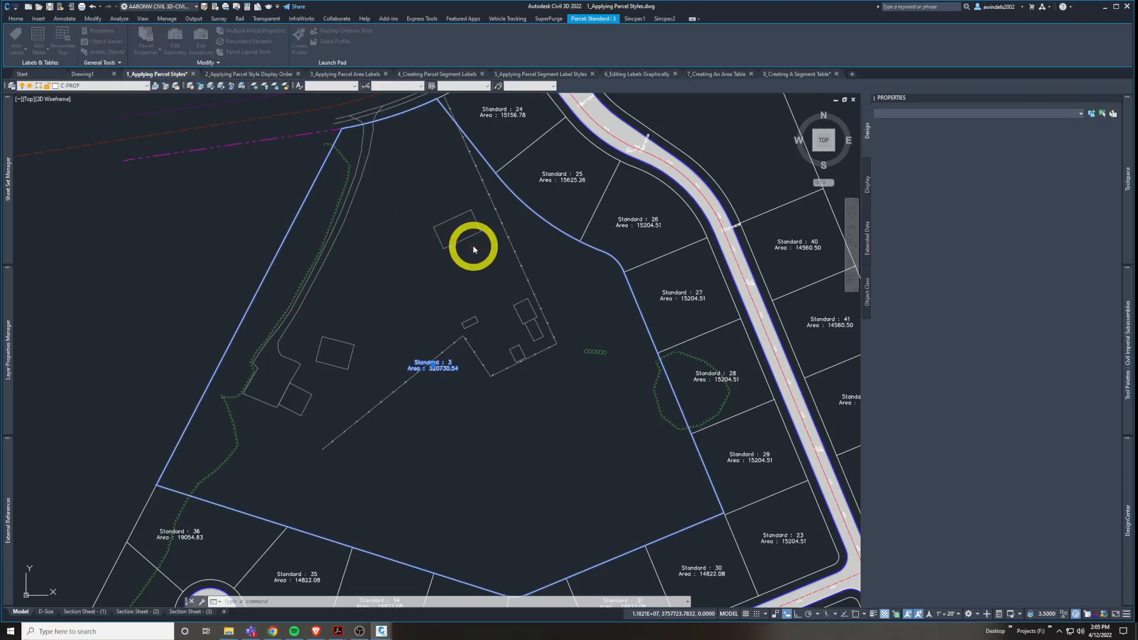
drag(472, 176, 508, 188)
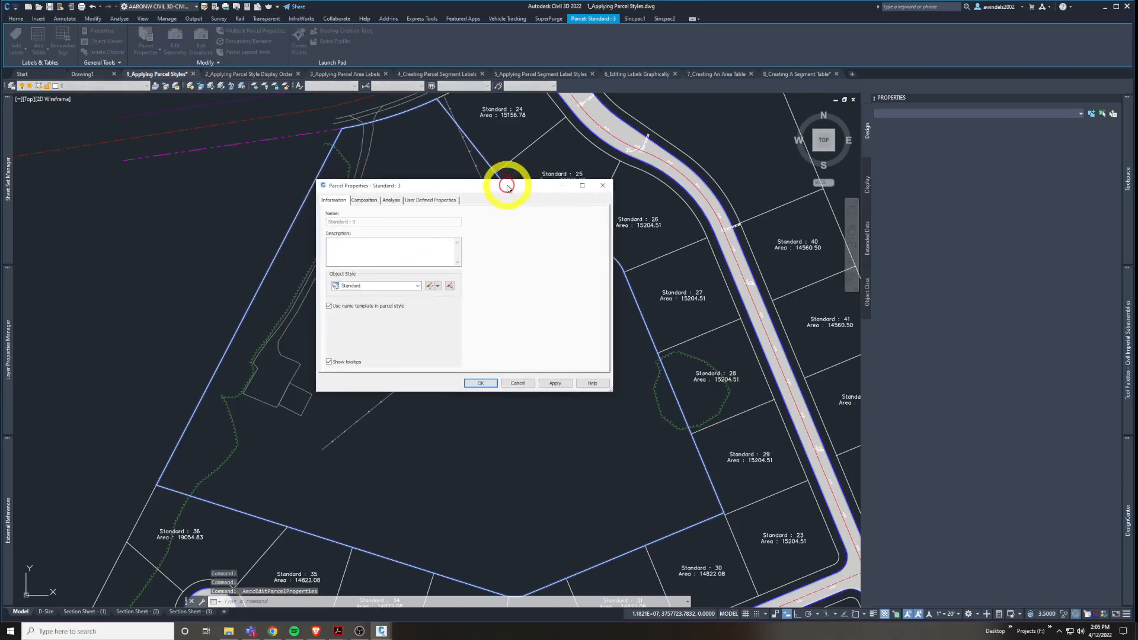
click(394, 288)
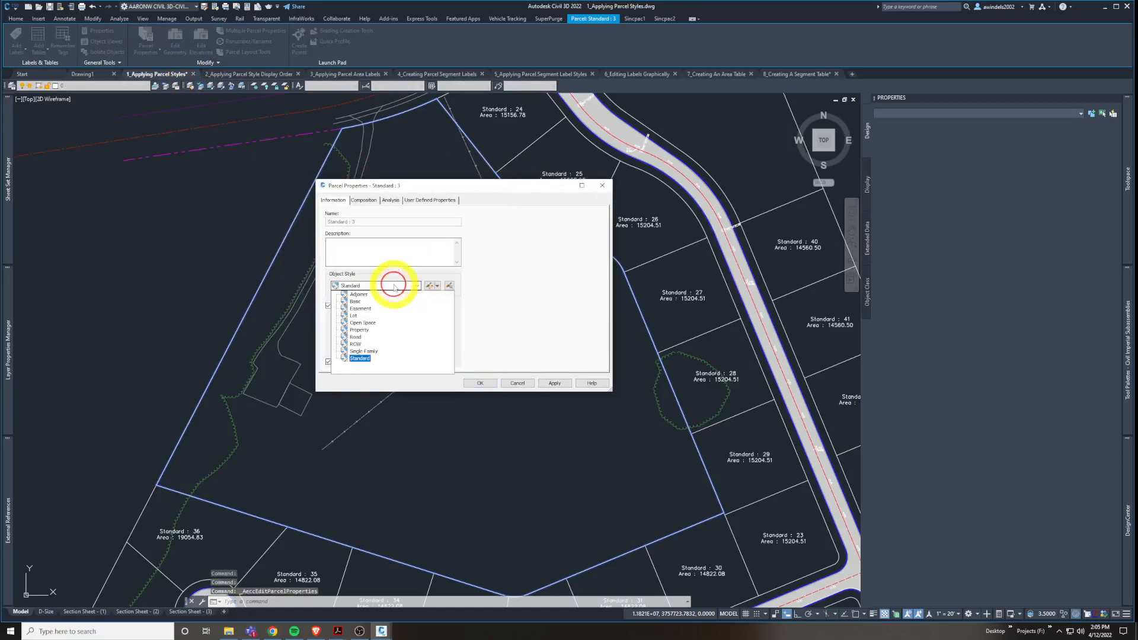
click(393, 323)
Review the composition, analysis and user-defined properties of the Standard : 3 parcel, leaving the dialog without changes.
click(367, 200)
click(390, 200)
click(426, 200)
click(384, 201)
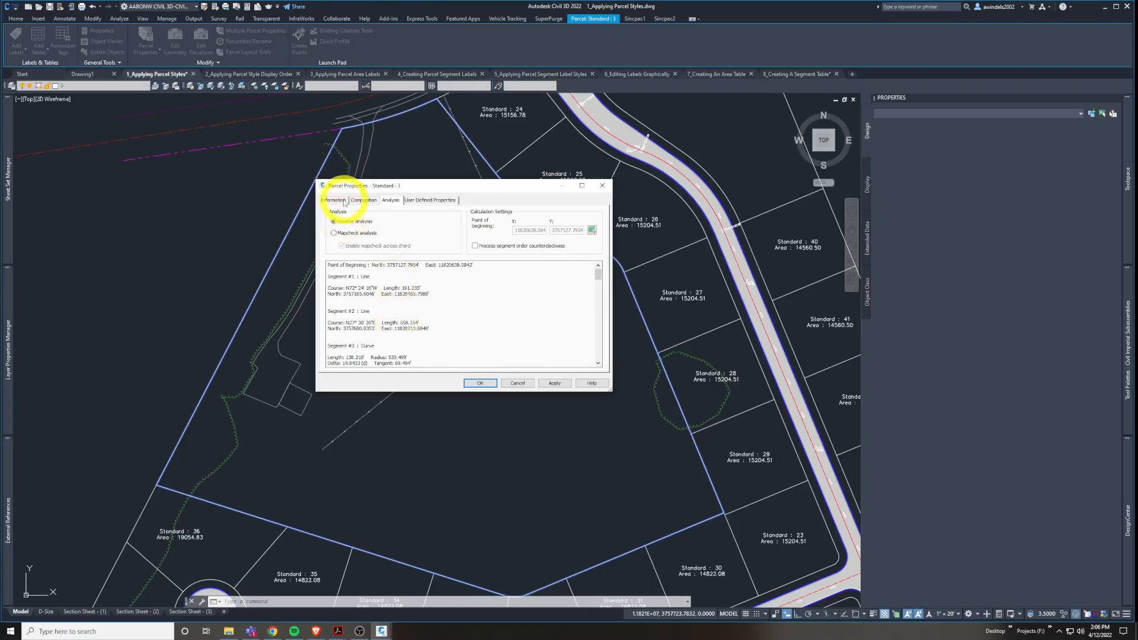
click(345, 202)
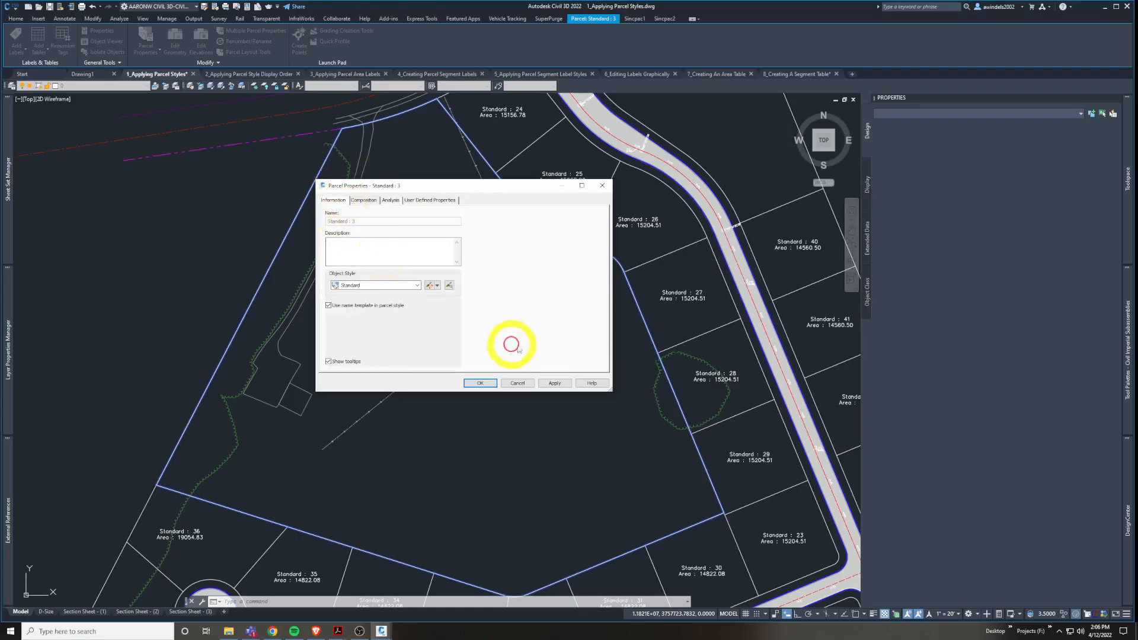
key(Escape)
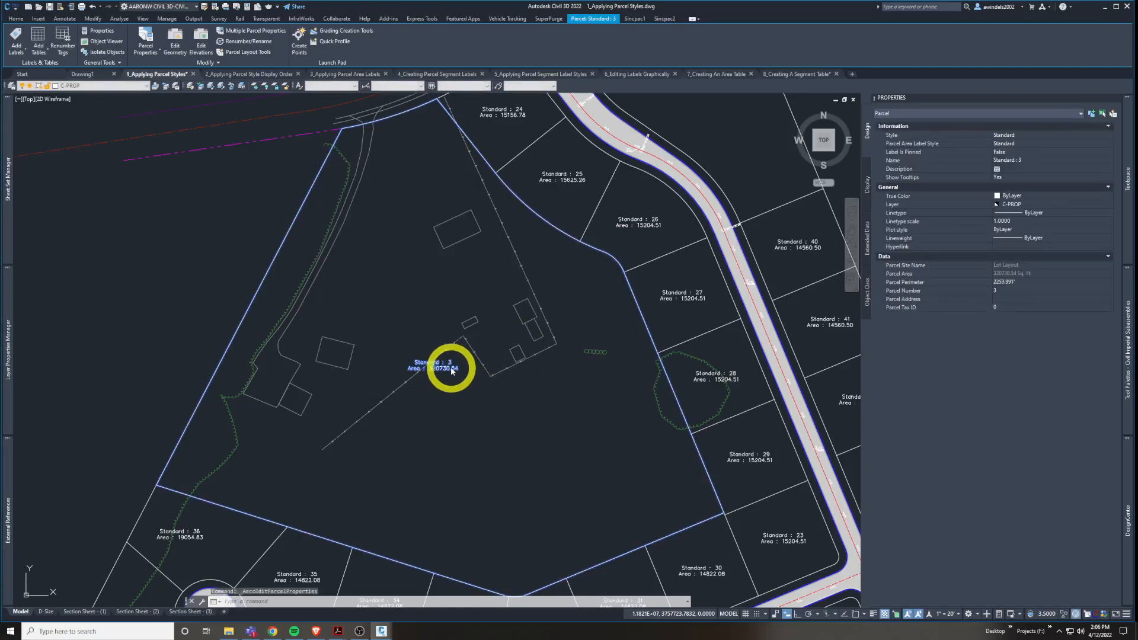
Set the style of the Standard : 3 parcel to Adjoiner and clear the selection.
click(1015, 136)
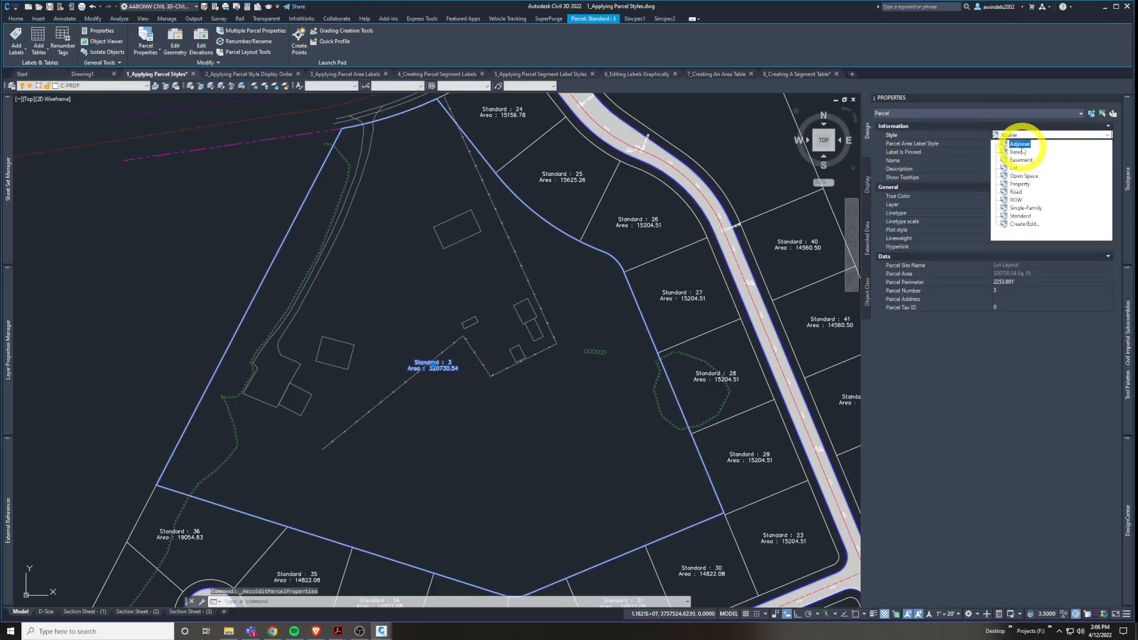
click(1020, 144)
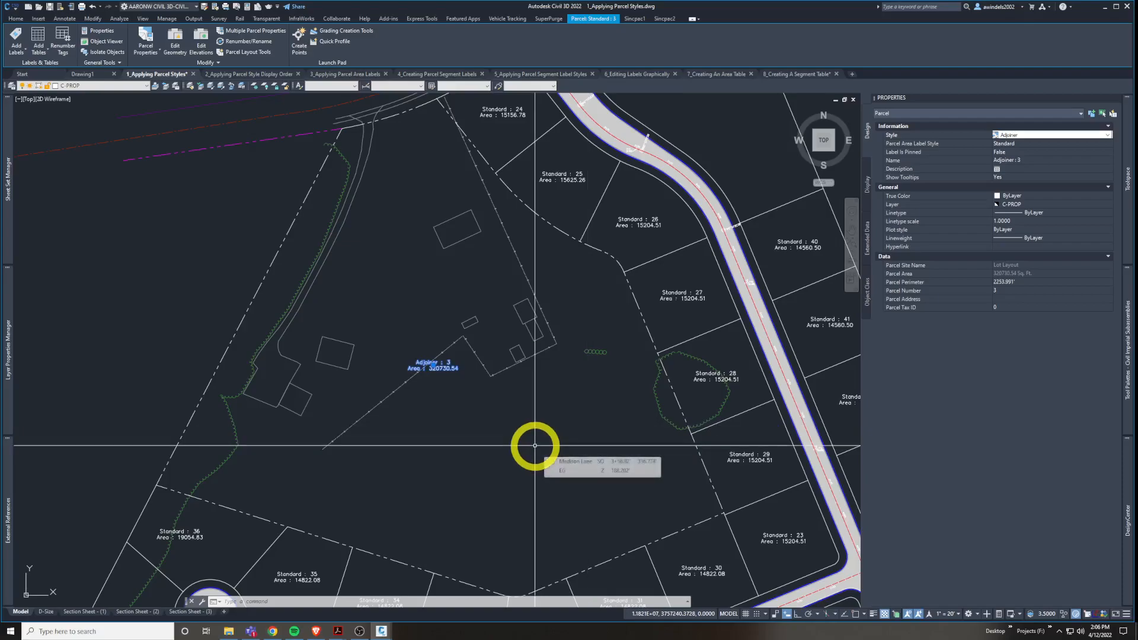
key(Escape)
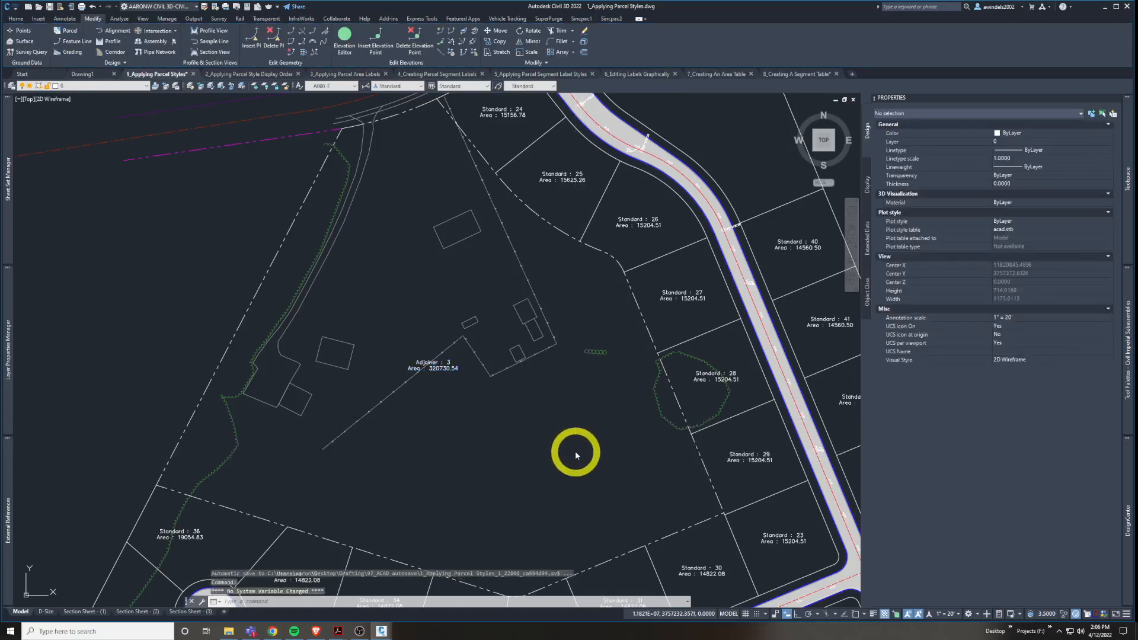
Examine the Adjoiner parcel's area label, boundary linetype and surrounding lots up close.
middle_drag(582, 455, 573, 453)
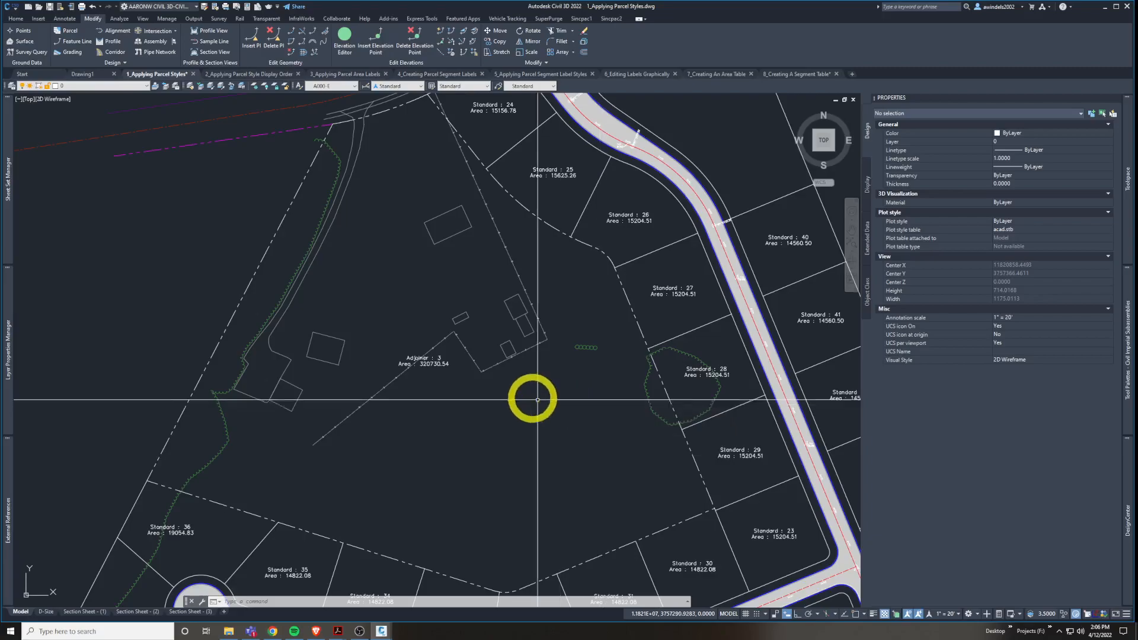
scroll(449, 365, up, 5)
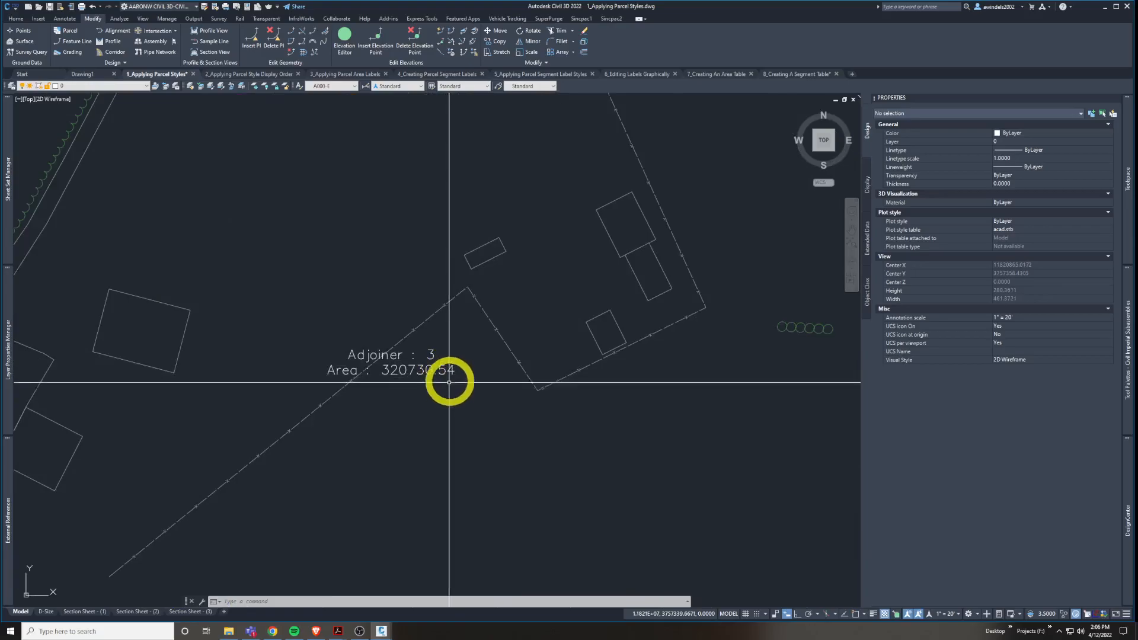
click(327, 334)
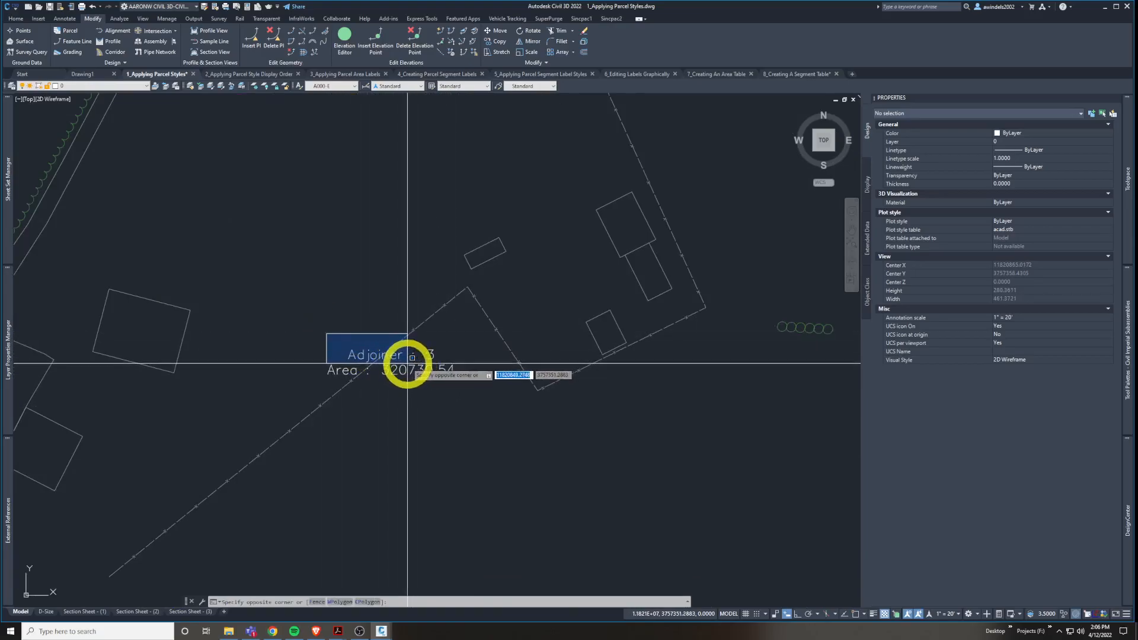
click(405, 360)
key(Escape)
middle_drag(239, 282, 582, 193)
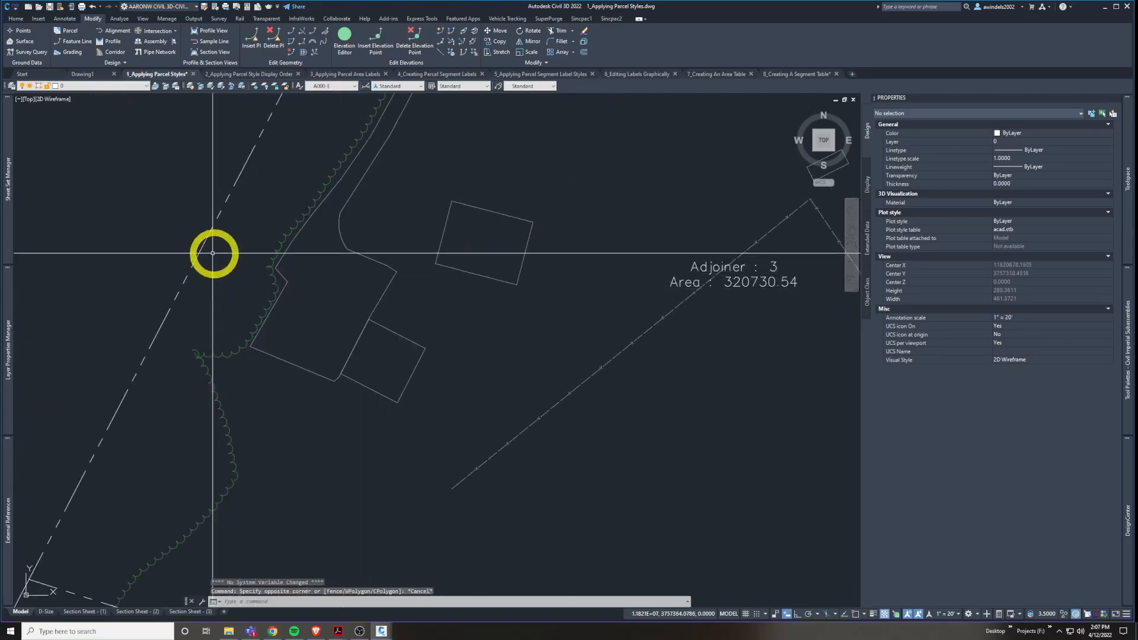
click(202, 244)
middle_drag(683, 311, 484, 341)
click(465, 295)
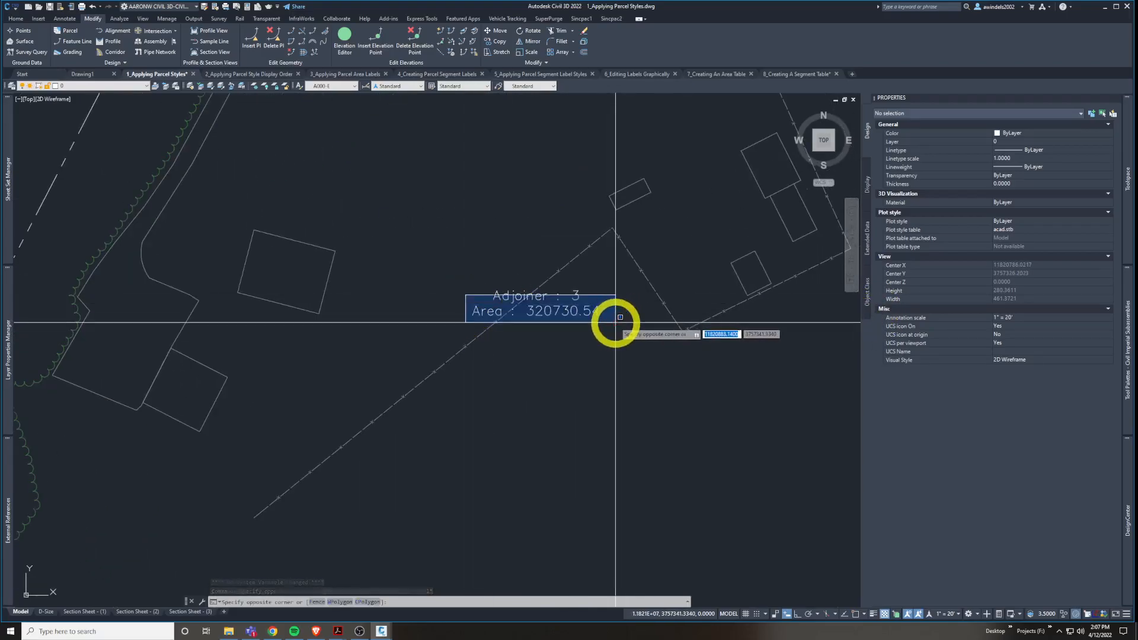
key(Escape)
mouse_move(617, 323)
middle_down()
mouse_move(552, 335)
mouse_move(489, 289)
middle_up()
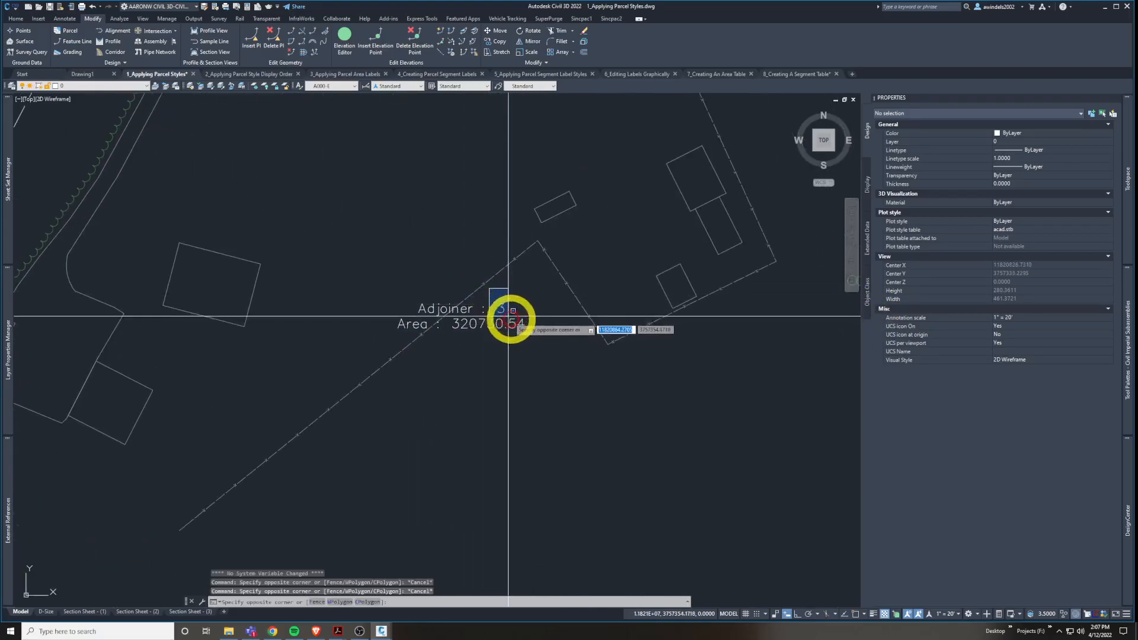
scroll(685, 367, down, 3)
middle_drag(583, 425, 585, 378)
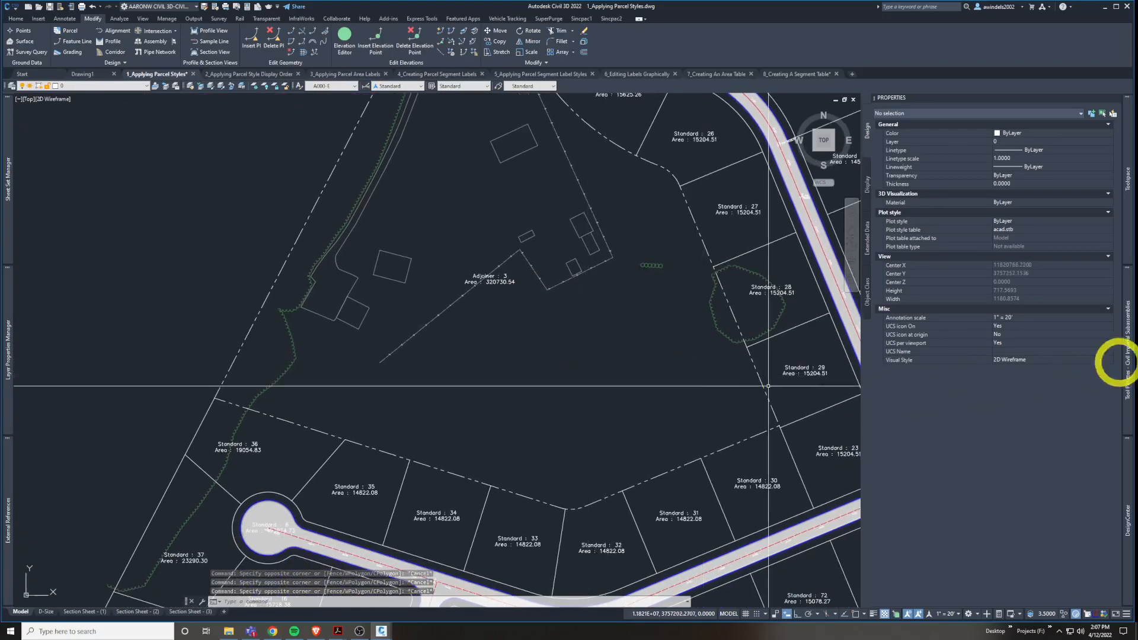
Preview the Lot Layout parcel Standard : 6 in Prospector, toggling the item preview off and on again.
mouse_move(1129, 237)
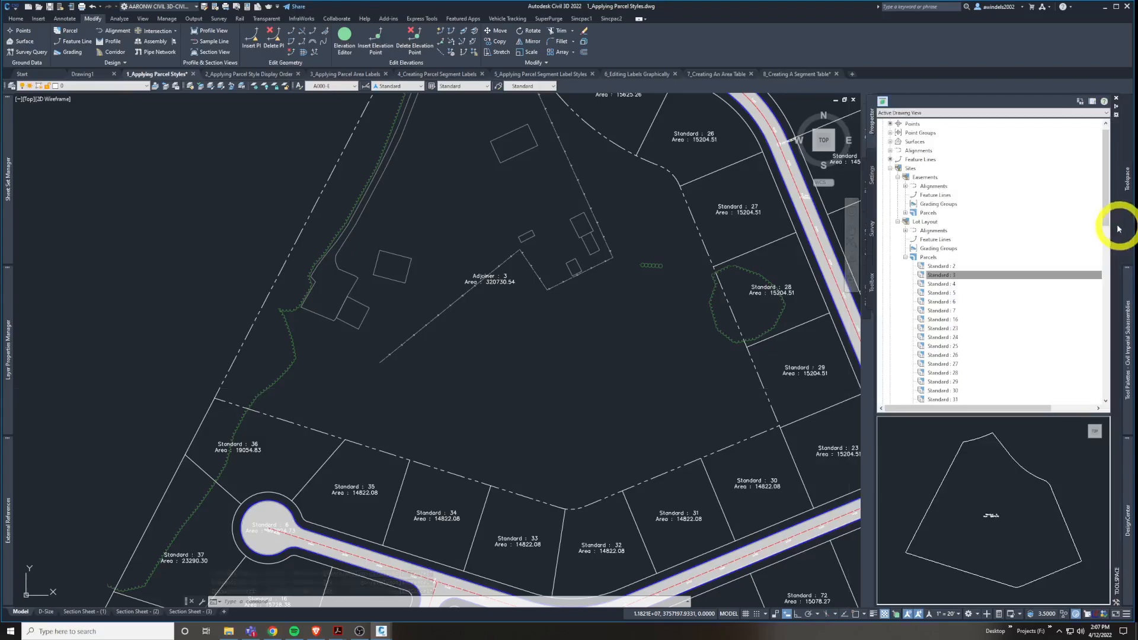
click(966, 302)
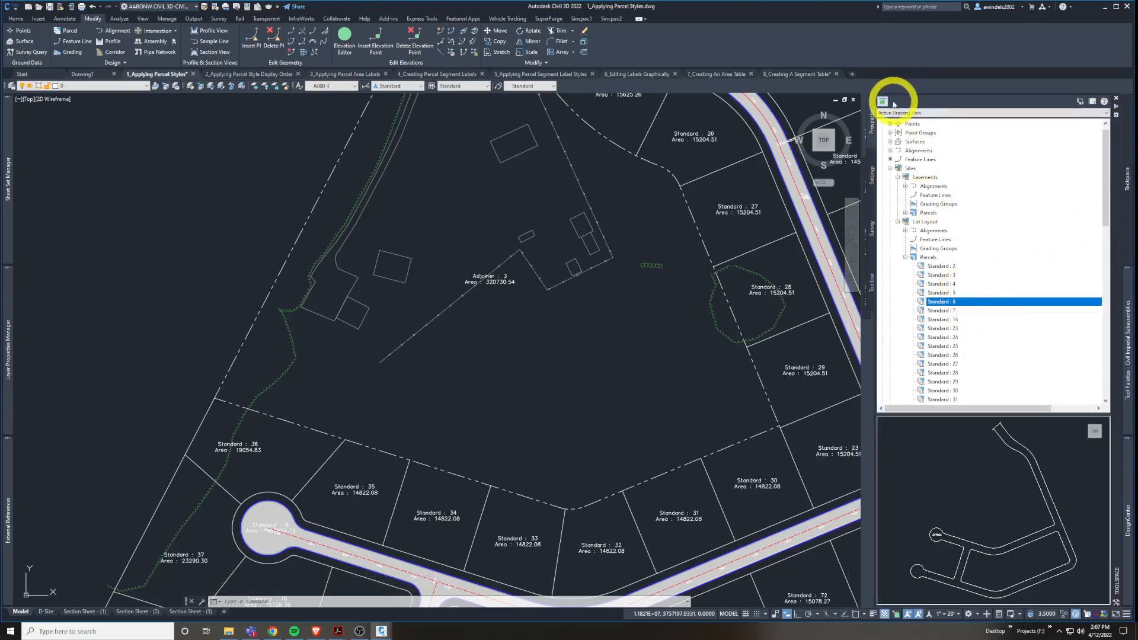
click(884, 103)
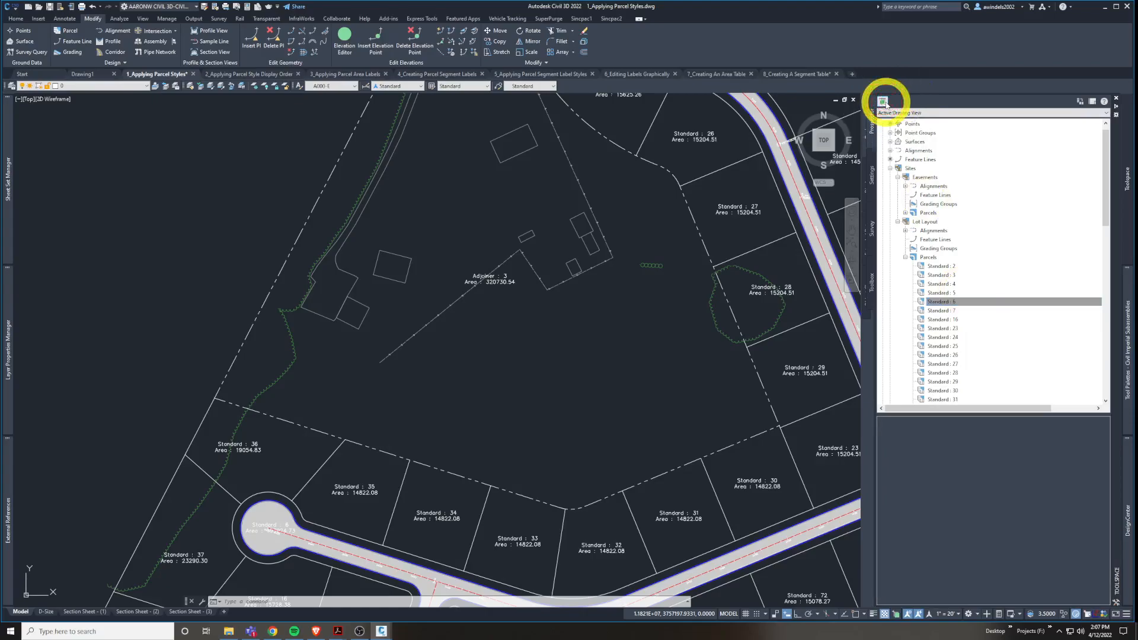
click(884, 102)
click(885, 103)
click(884, 103)
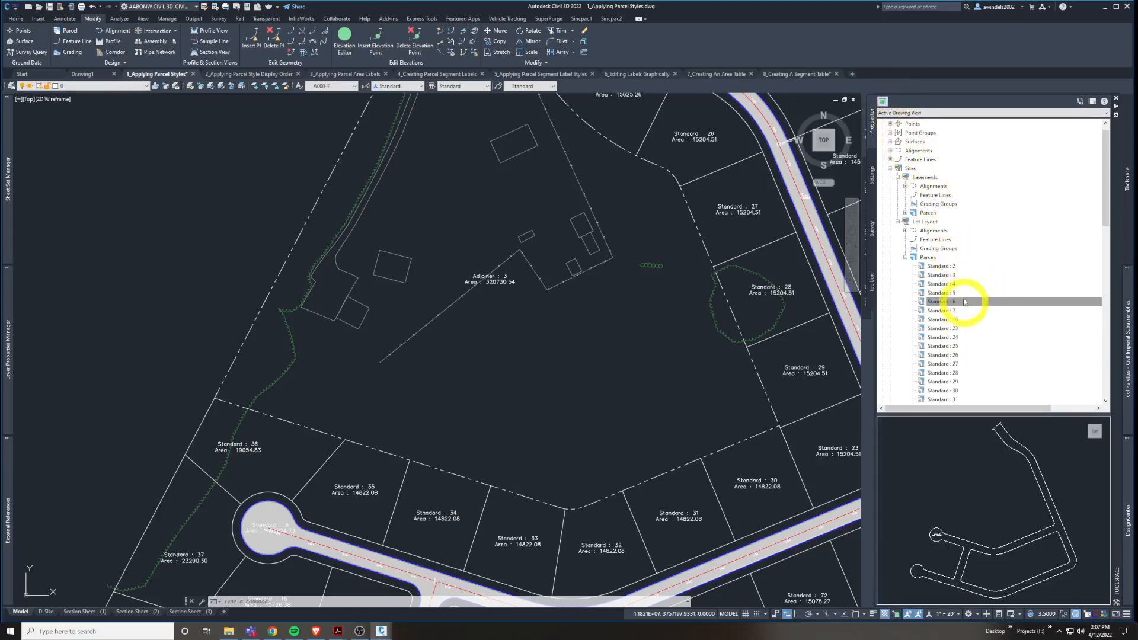
Step through the parcels above Standard : 6 in the Lot Layout site to preview their shapes.
key(Up)
key(Up)
key(Up)
key(Up)
key(Down)
key(Down)
key(Down)
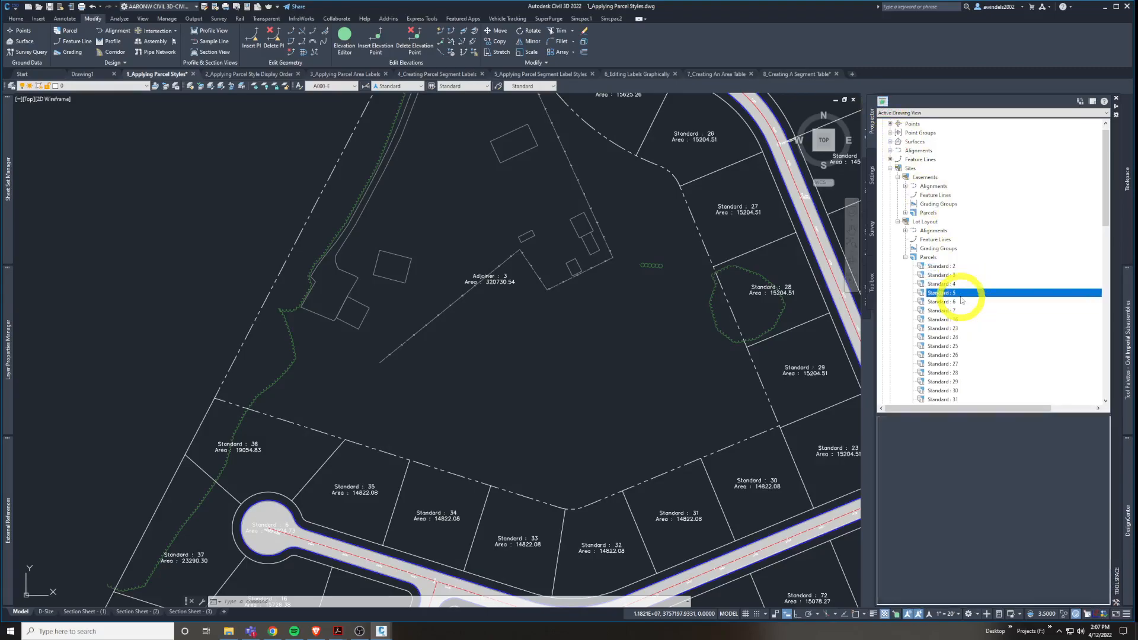
Select the Lot Layout parcel Standard : 6 in the drawing and set its object style to ROW.
click(952, 301)
right_click(951, 303)
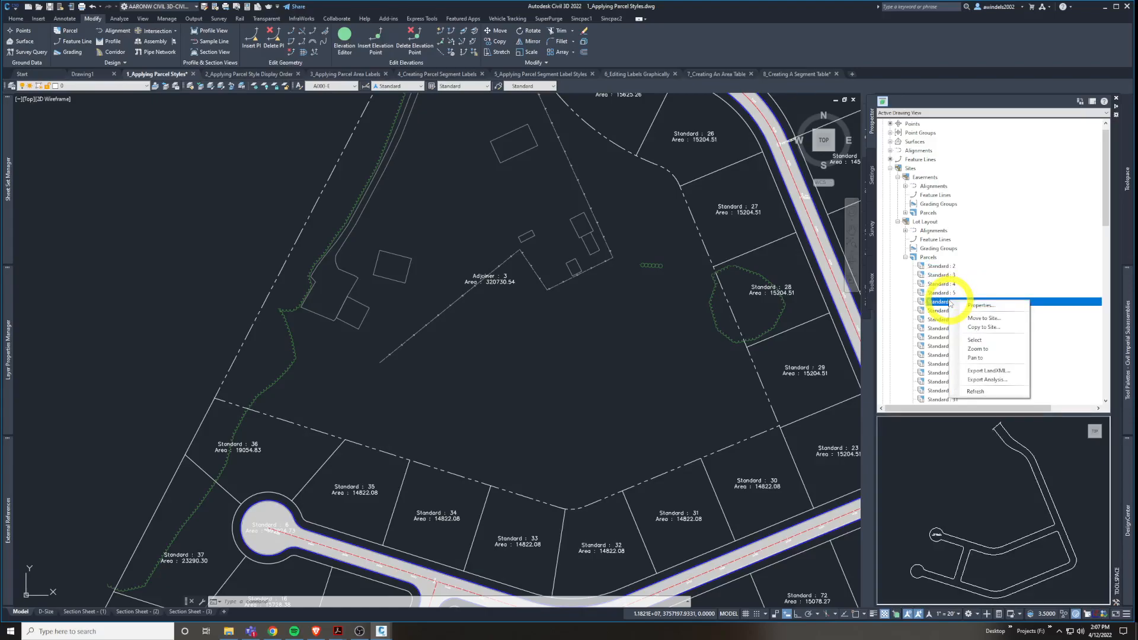
click(993, 341)
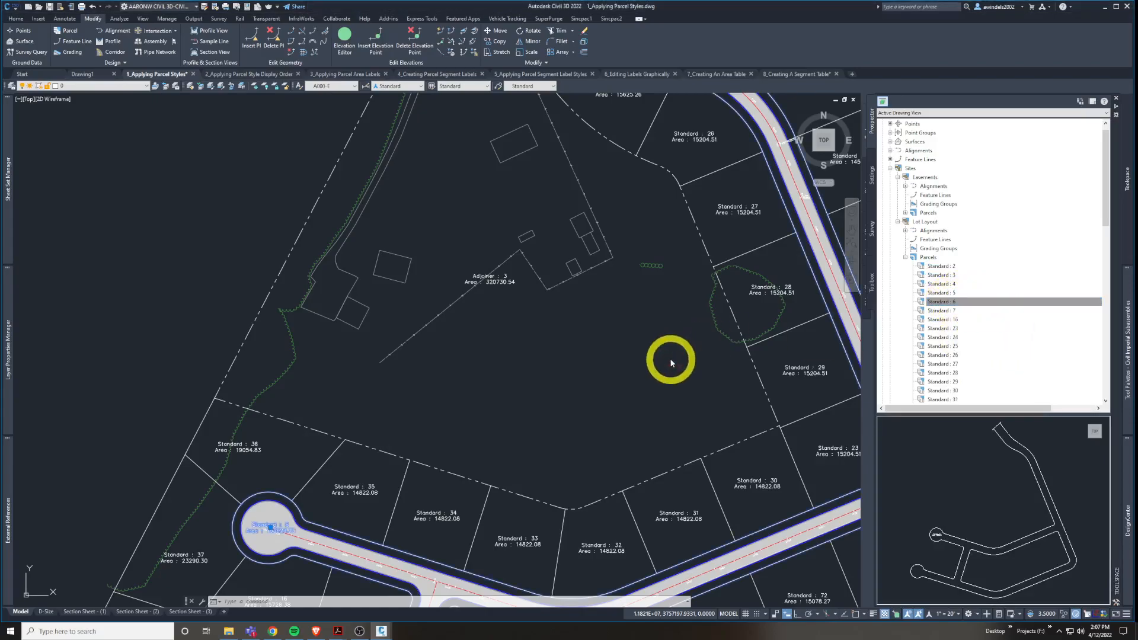
scroll(628, 316, down, 4)
scroll(632, 321, down, 2)
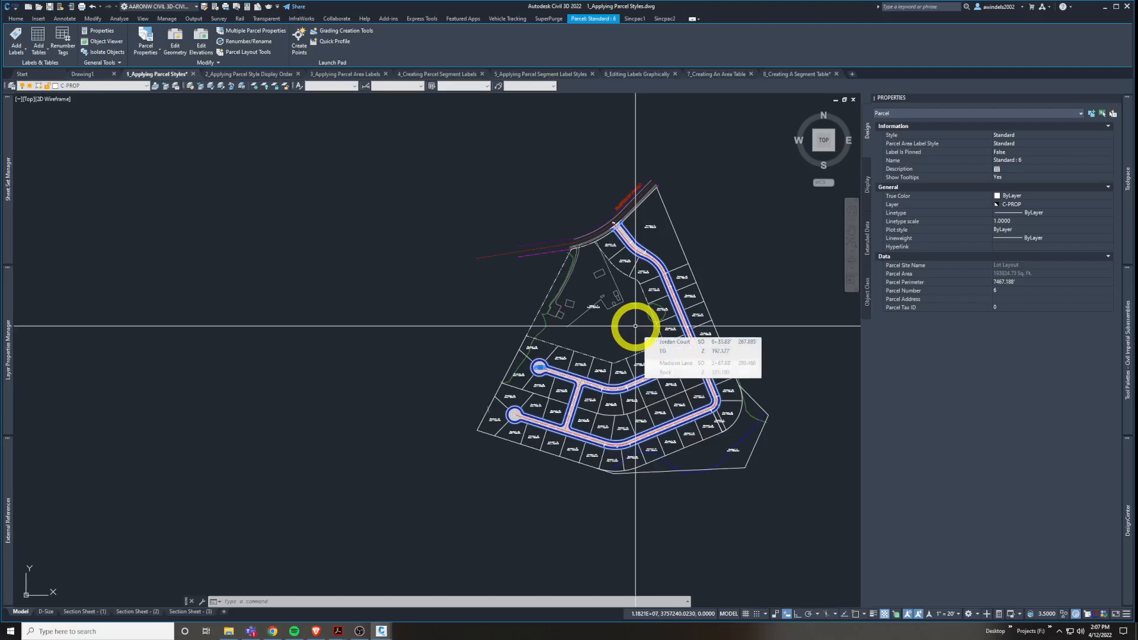
middle_drag(635, 326, 585, 340)
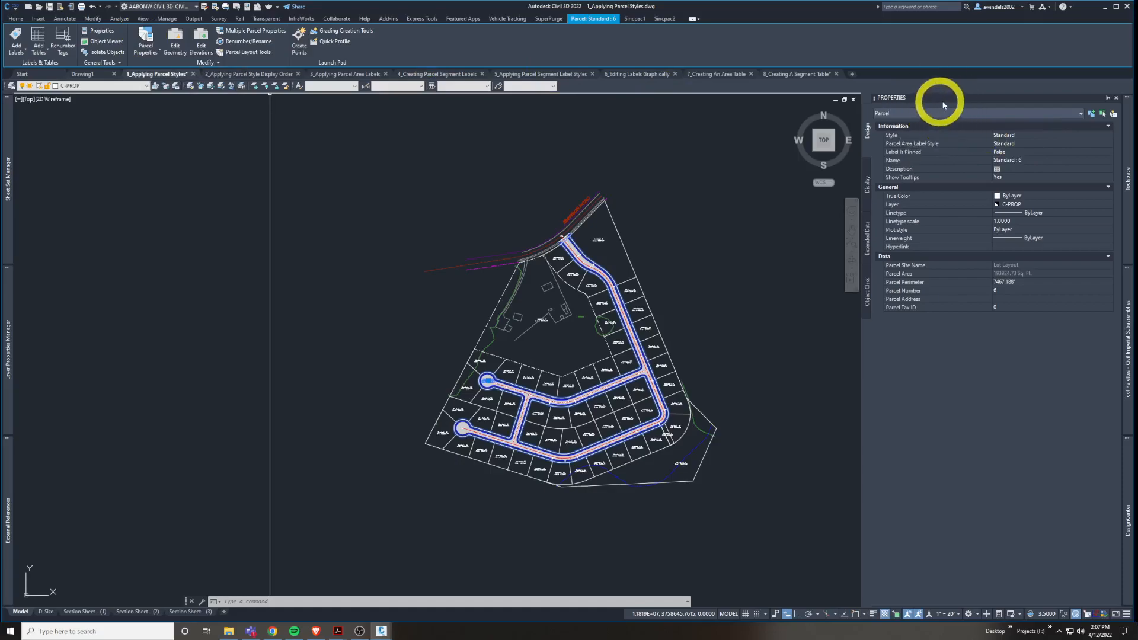
click(145, 37)
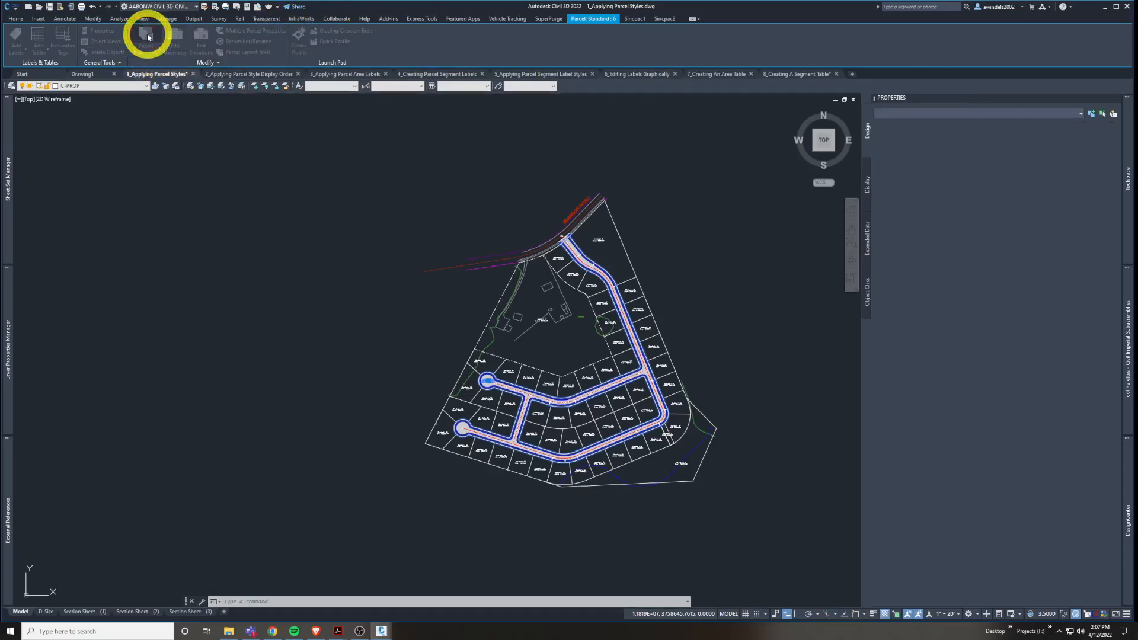
click(396, 287)
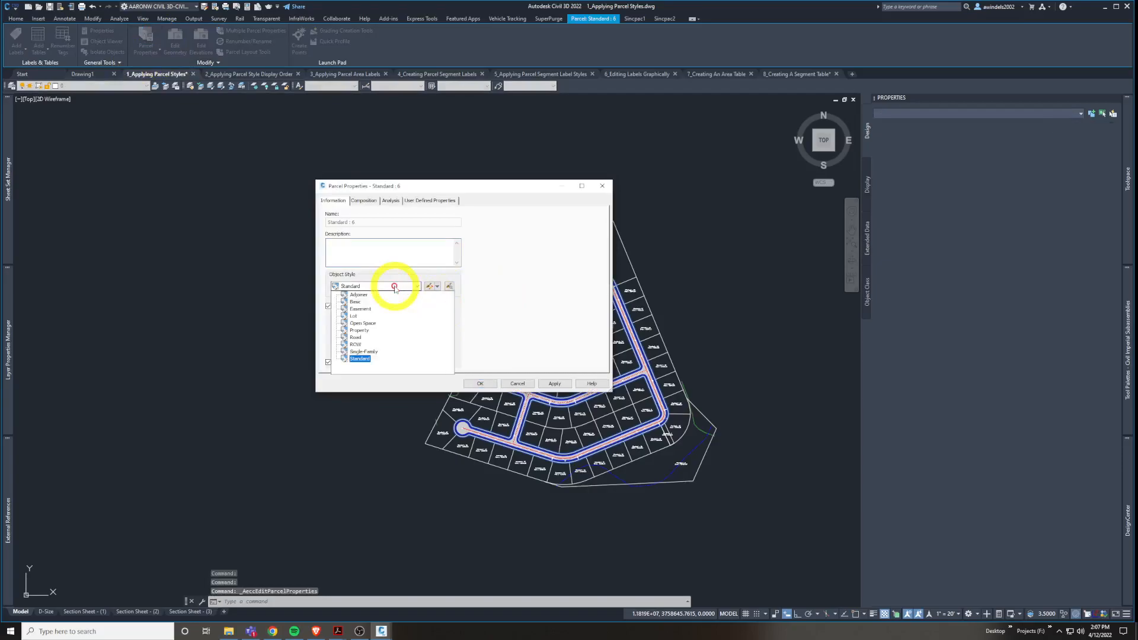
click(355, 345)
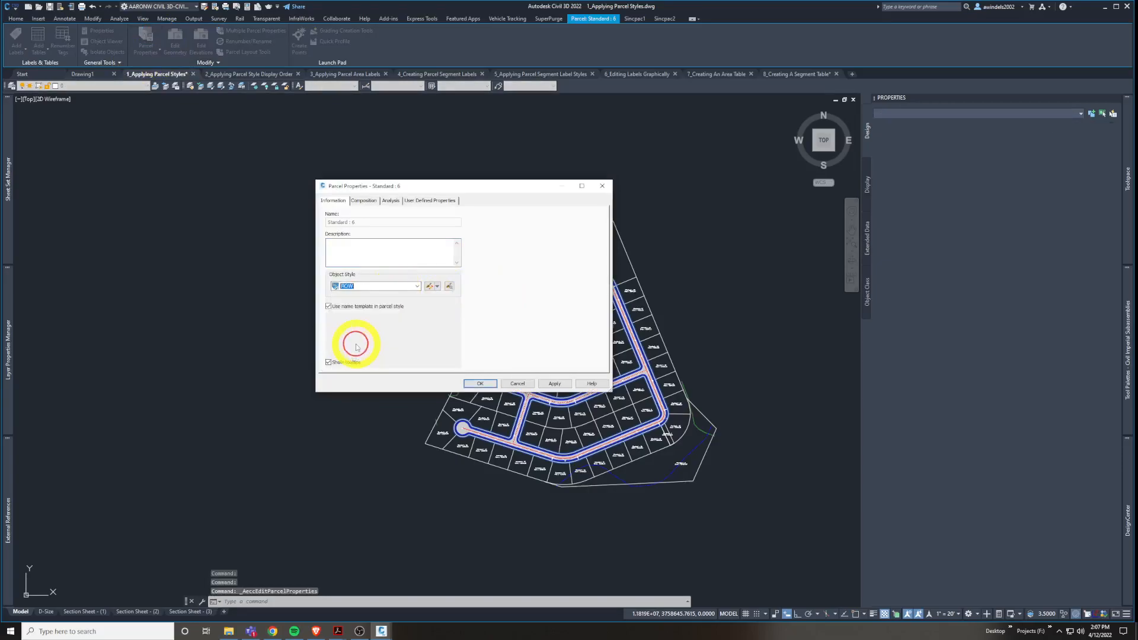
click(480, 384)
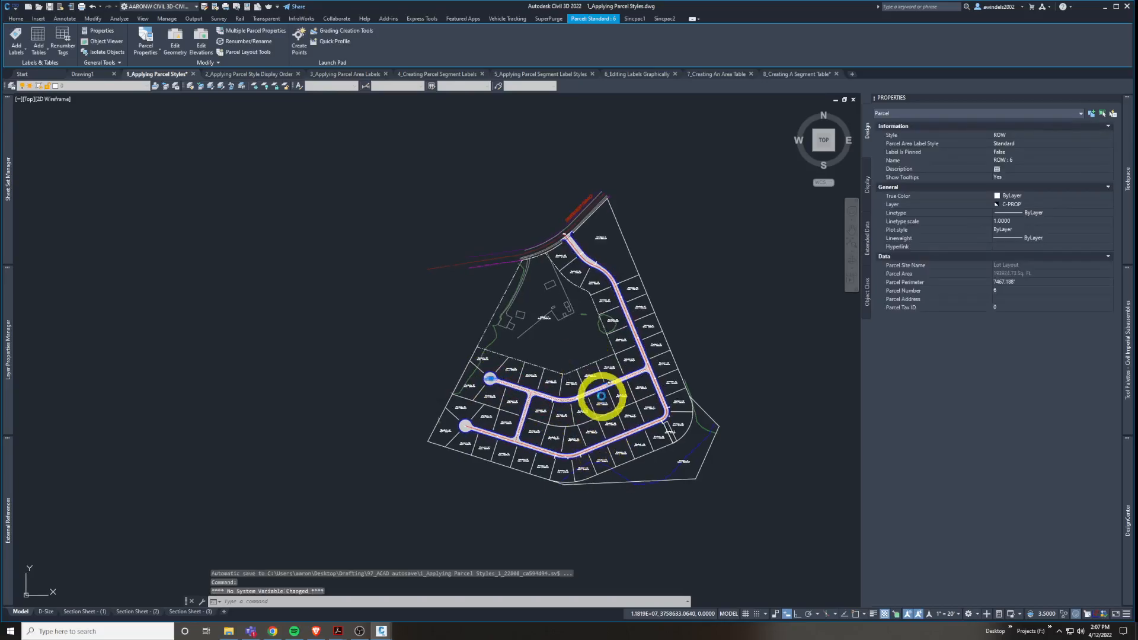
Examine the ROW parcel's boundary linetype along the roads and its area label in the cul-de-sac, and clear the selection.
scroll(602, 386, up, 6)
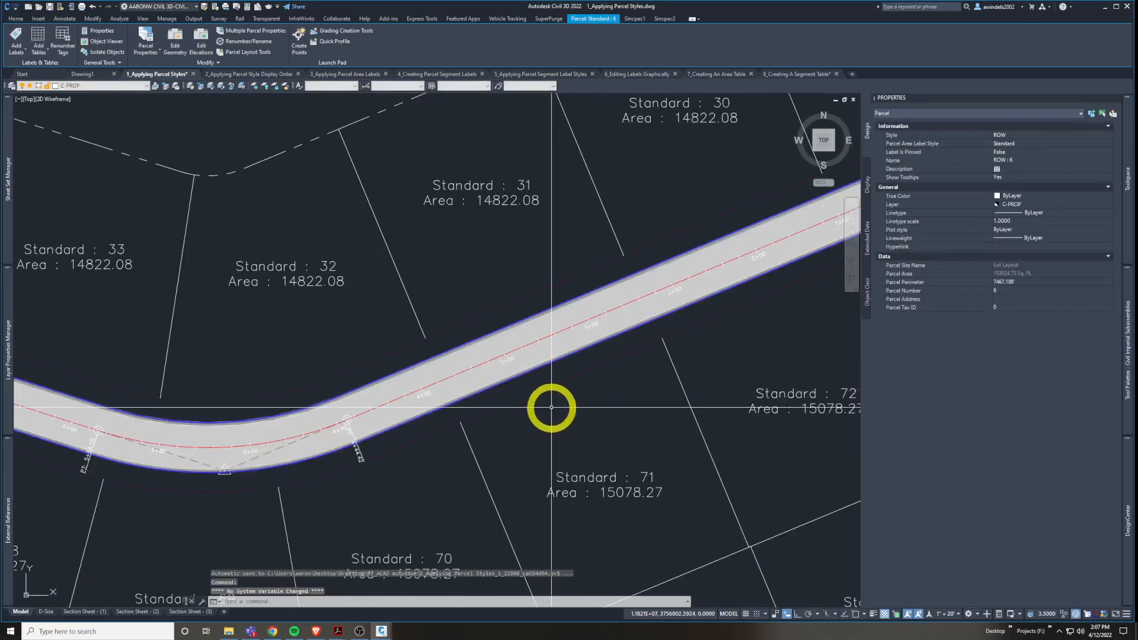
scroll(564, 415, up, 2)
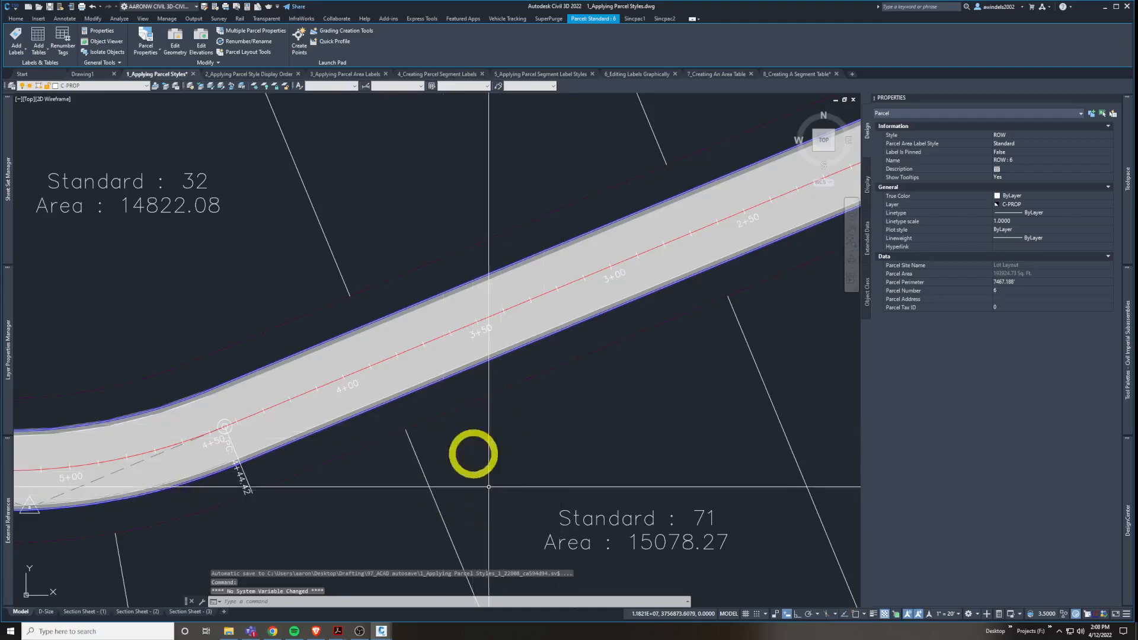
scroll(452, 433, up, 2)
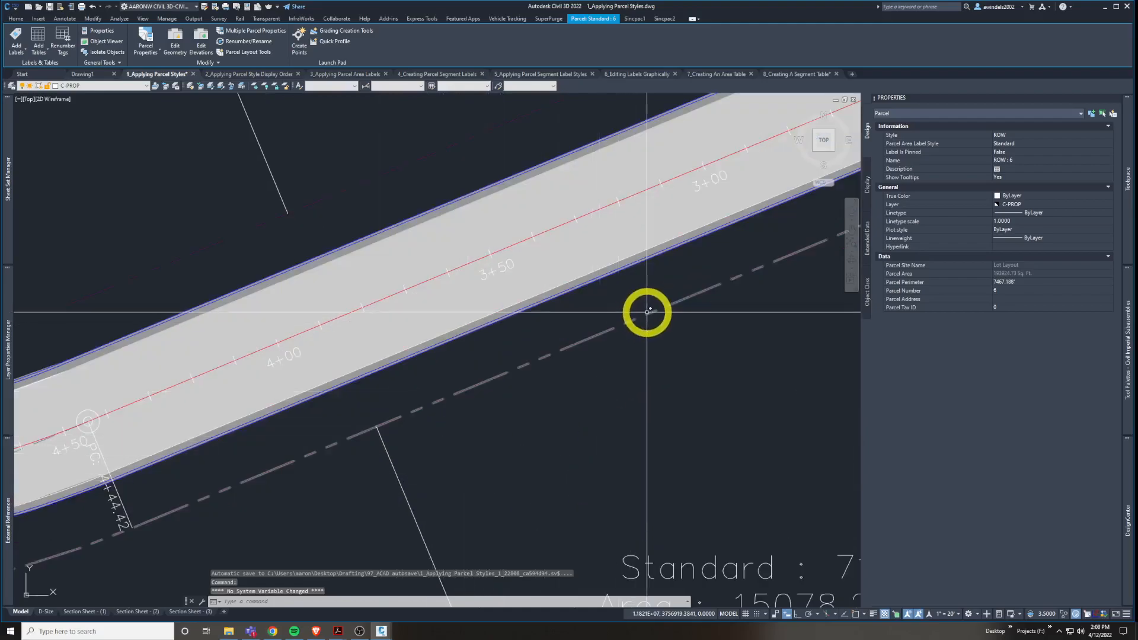
scroll(606, 331, down, 7)
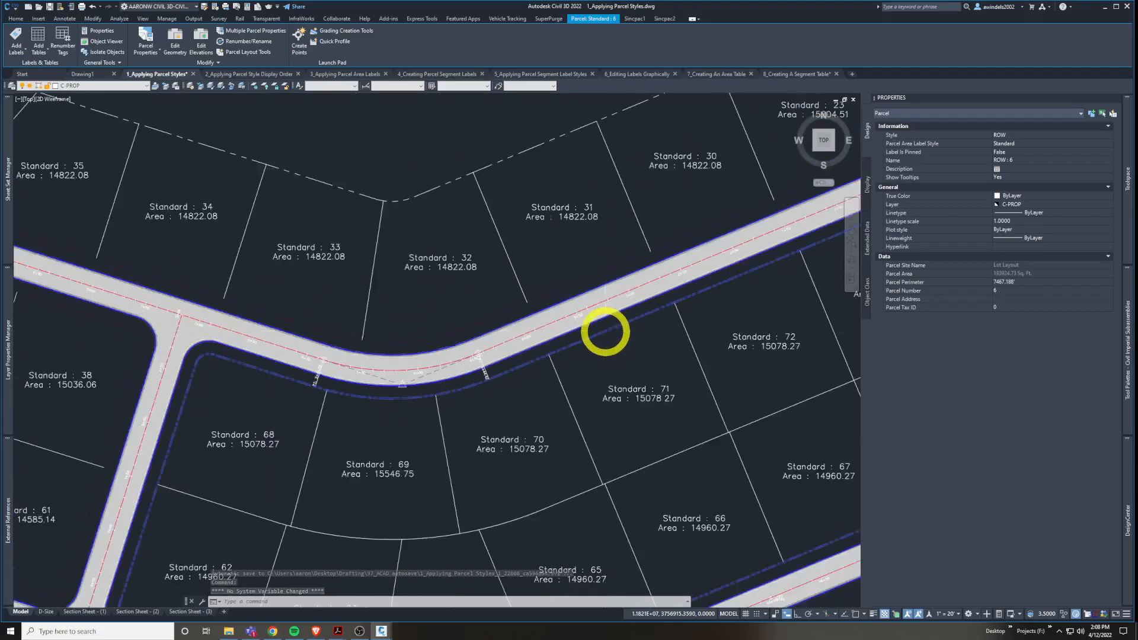
middle_drag(627, 340, 311, 307)
middle_drag(524, 392, 602, 401)
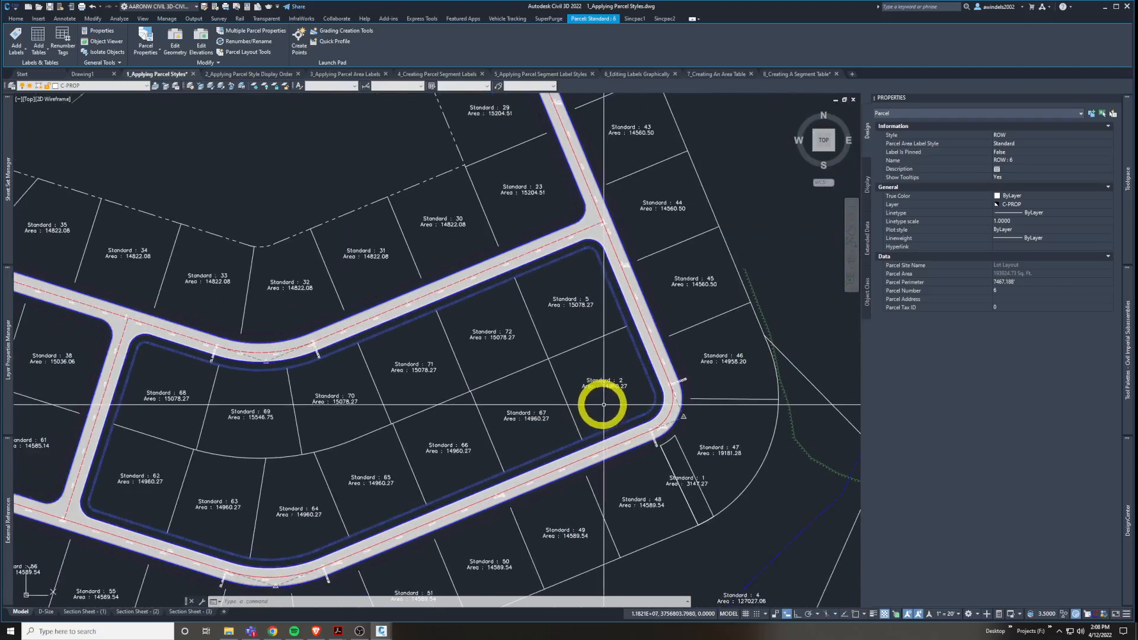
middle_drag(381, 439, 533, 401)
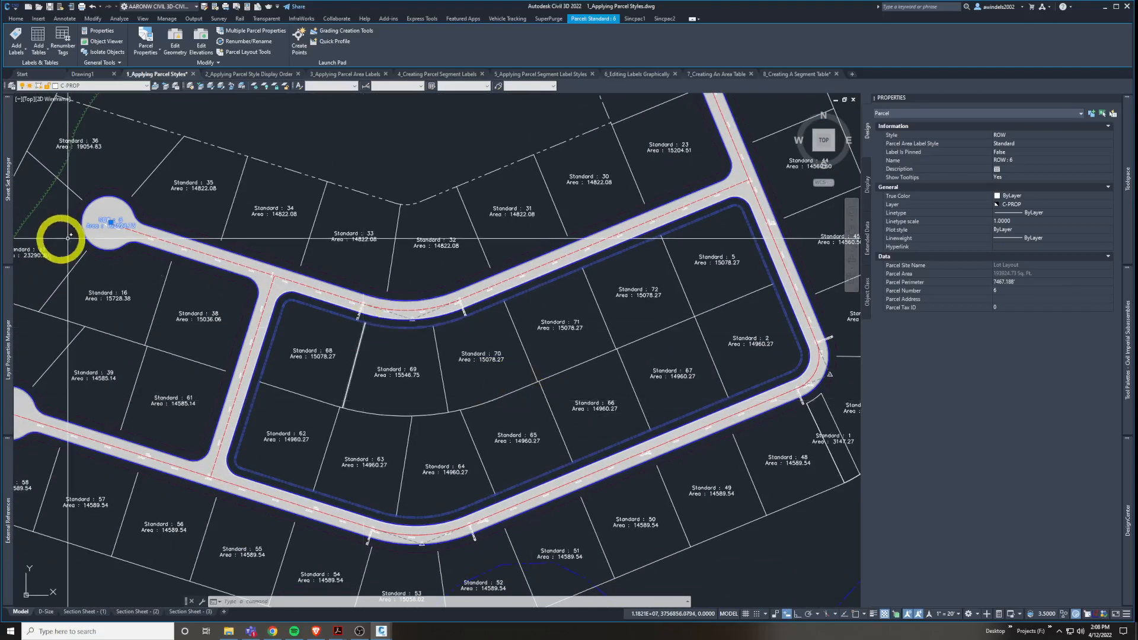
scroll(103, 216, up, 7)
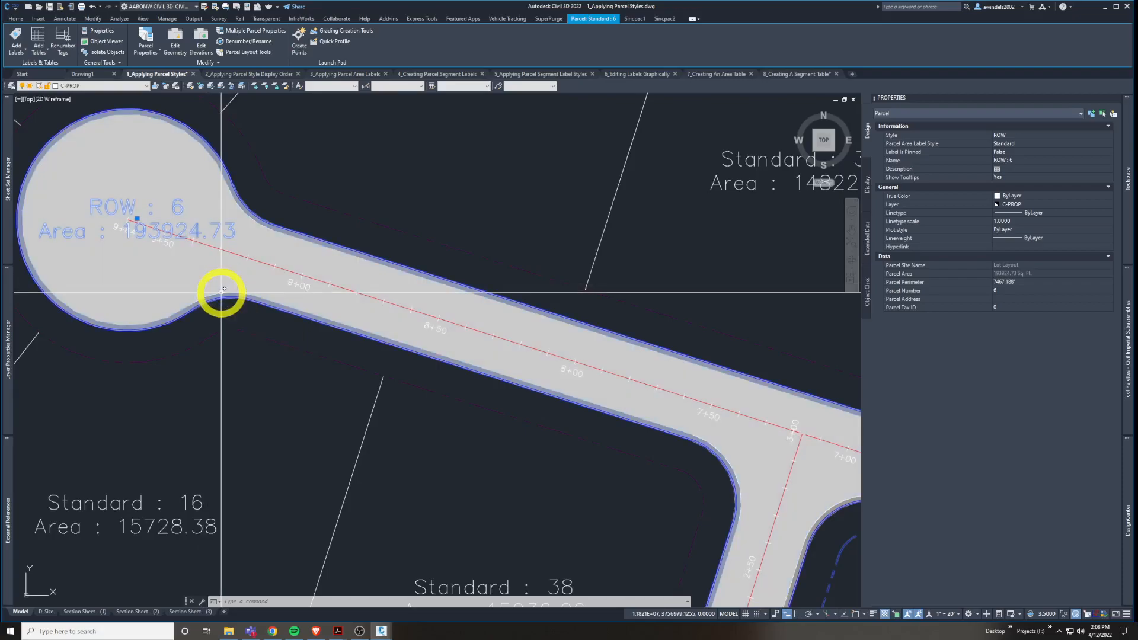
scroll(183, 178, down, 5)
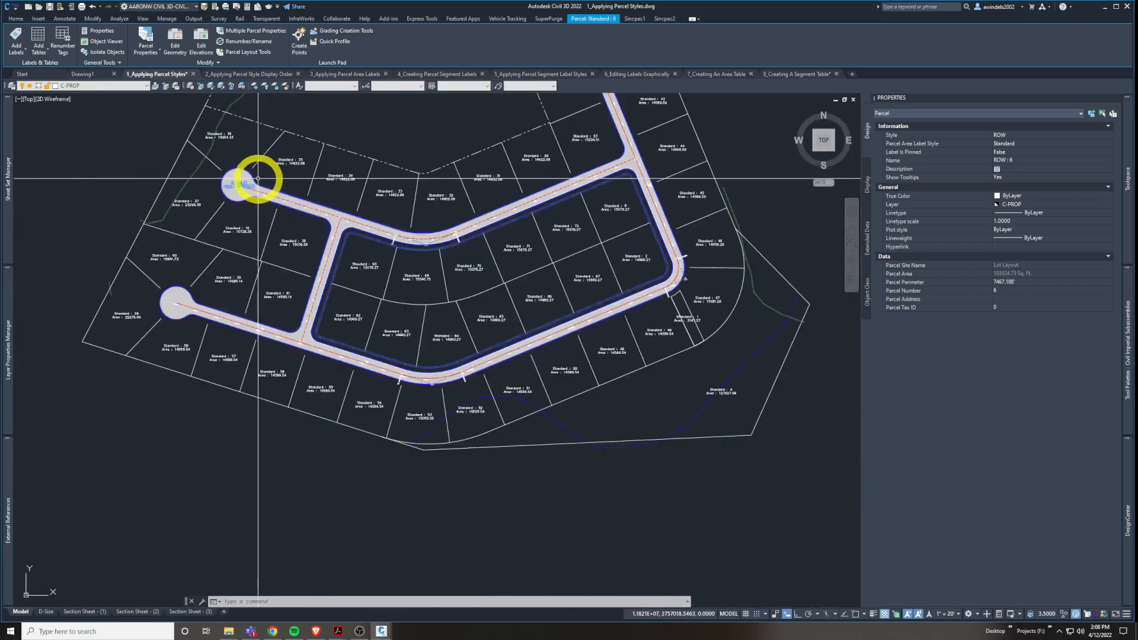
middle_drag(383, 246, 380, 299)
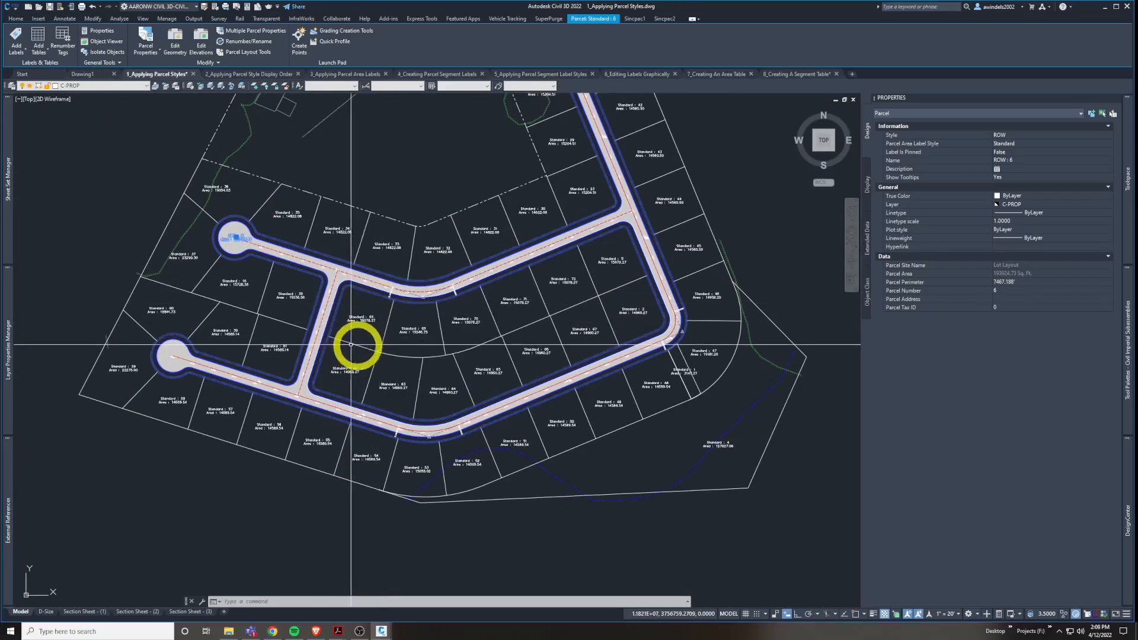
key(Escape)
middle_drag(432, 249, 414, 301)
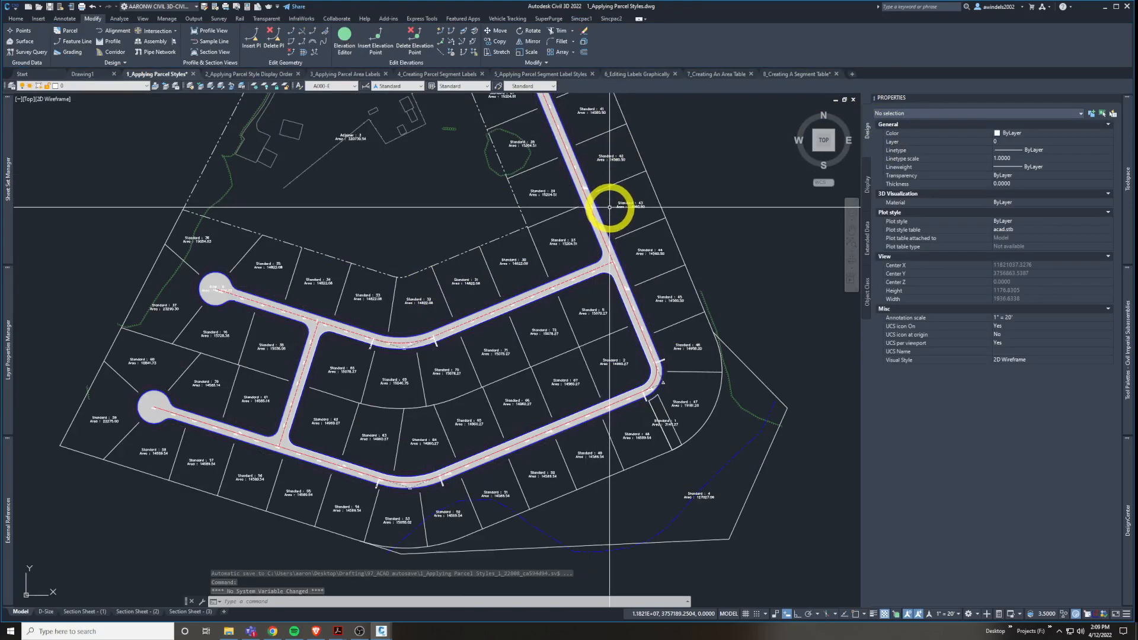
Select the Lot Layout parcels Standard : 4 and Standard : 7 together in the drawing from Prospector.
mouse_move(610, 207)
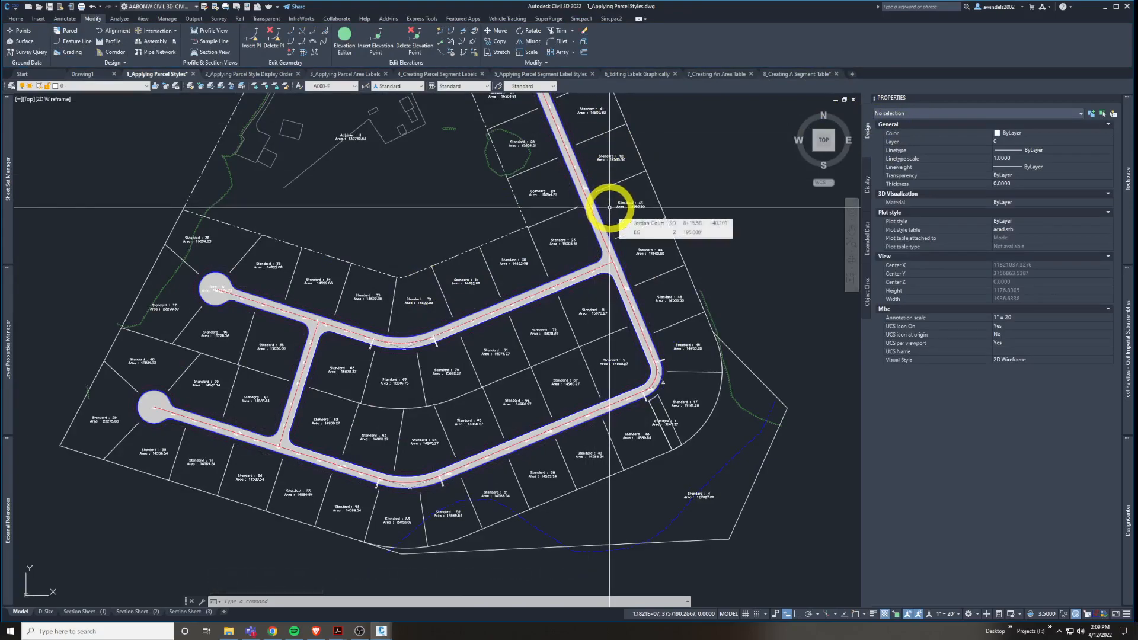
mouse_move(1134, 236)
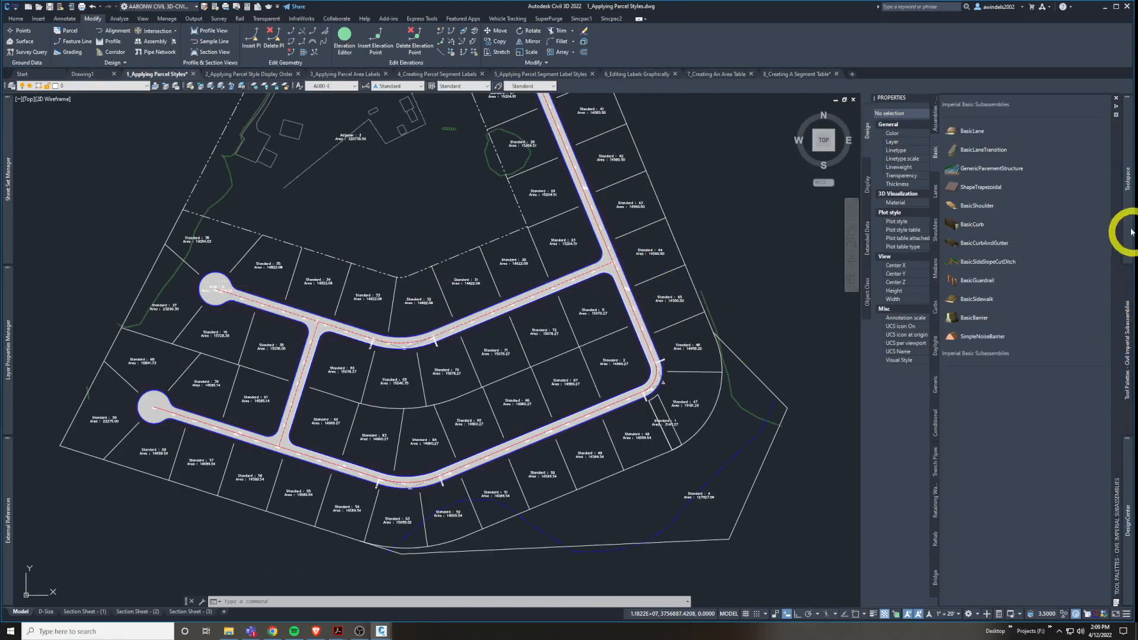
mouse_move(1128, 287)
click(973, 284)
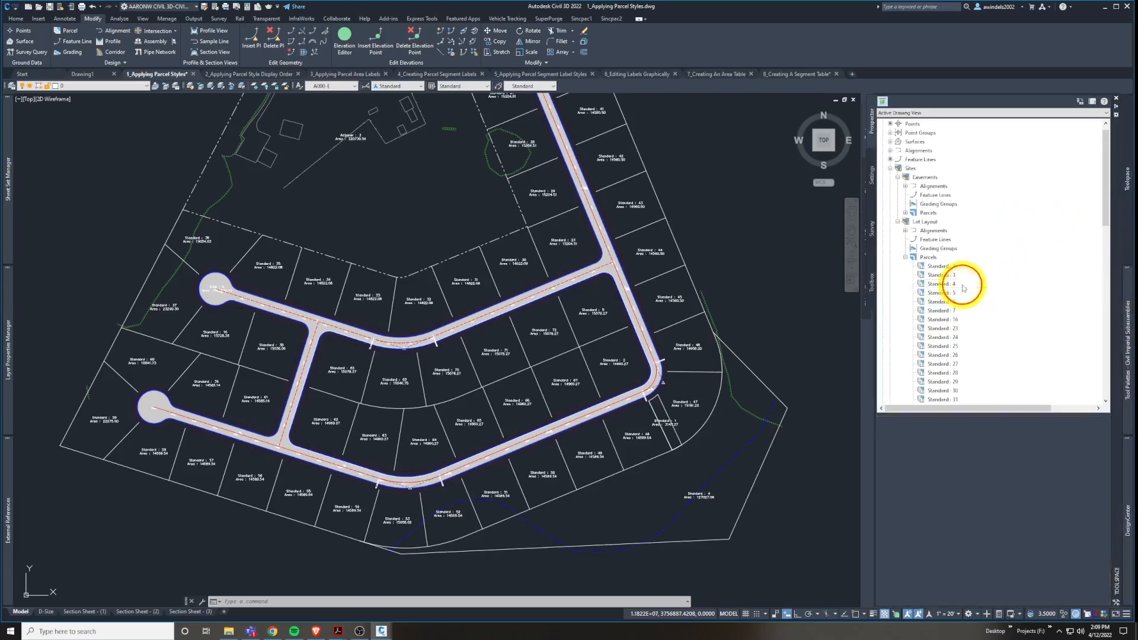
ctrl+click(964, 310)
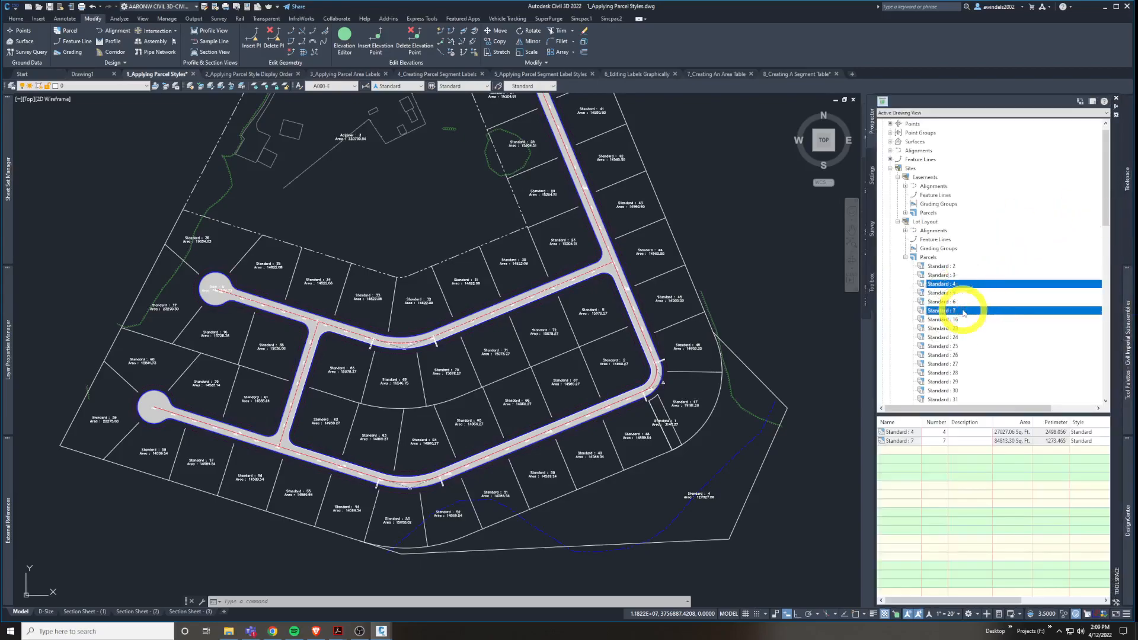
ctrl+click(959, 302)
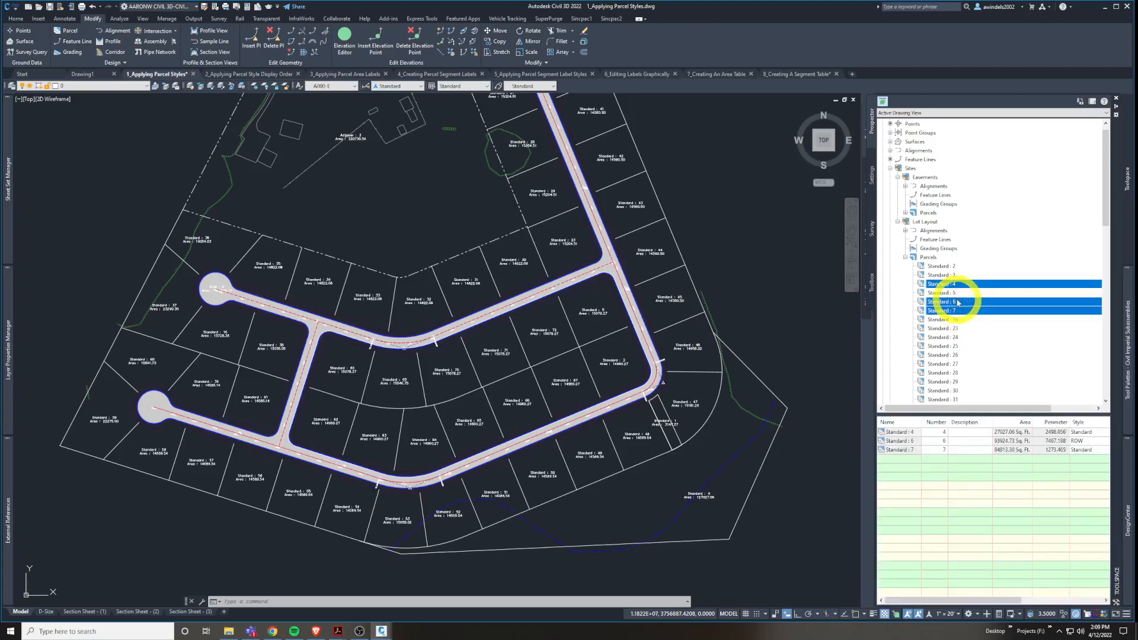
click(959, 302)
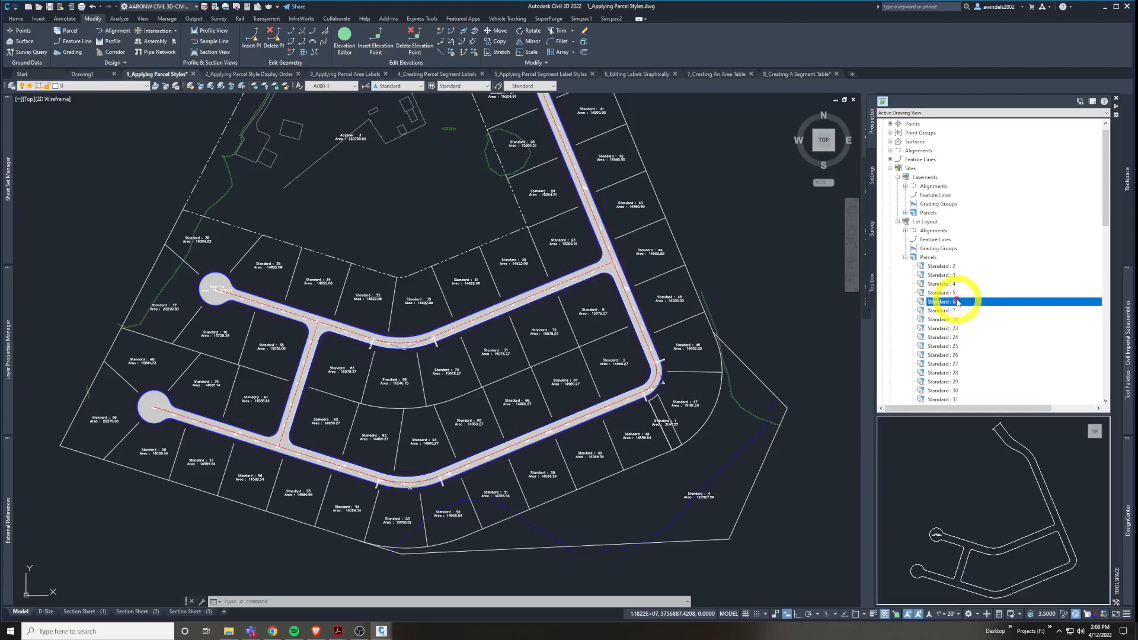
click(958, 310)
ctrl+click(947, 286)
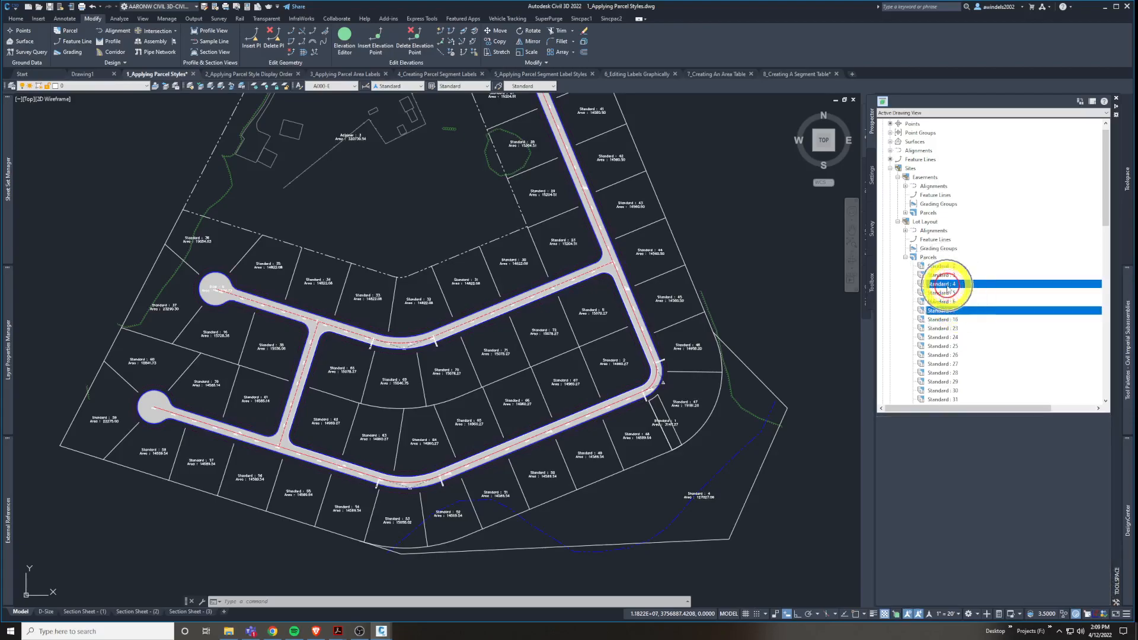
right_click(947, 288)
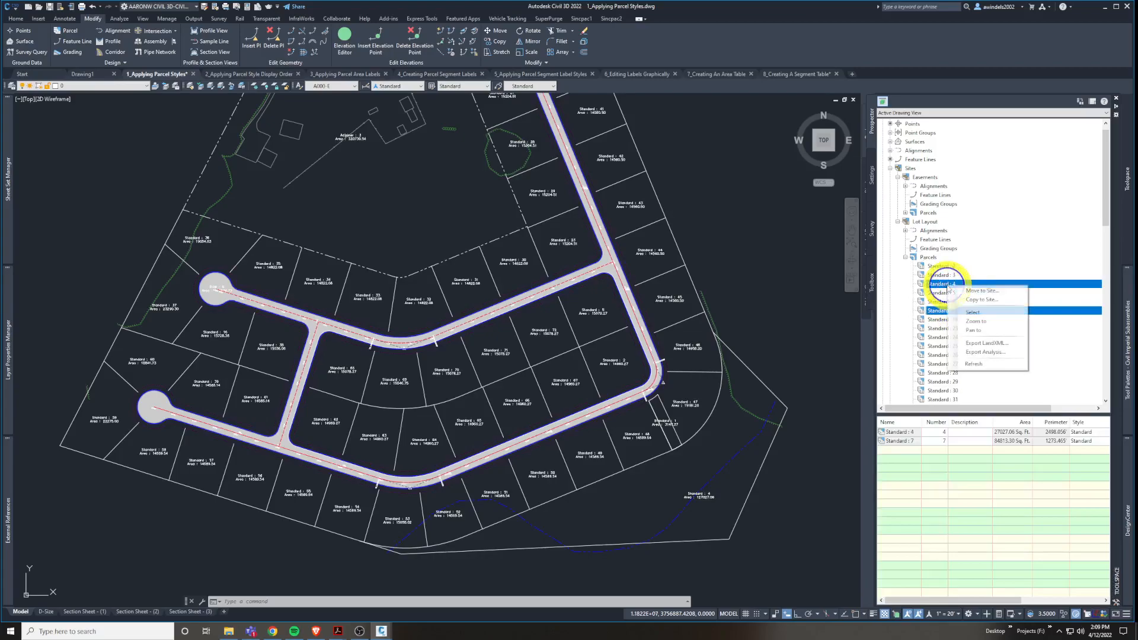
click(978, 313)
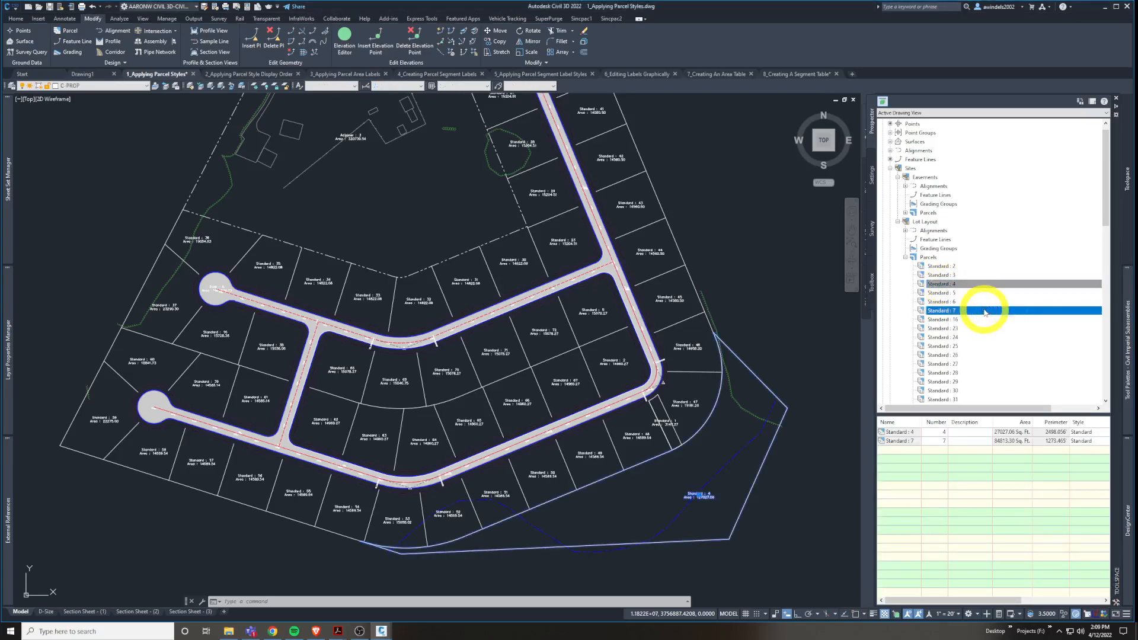
Set the object style of the two selected Lot Layout parcels, Standard : 4 and Standard : 7, to Open Space.
key(ctrl+1)
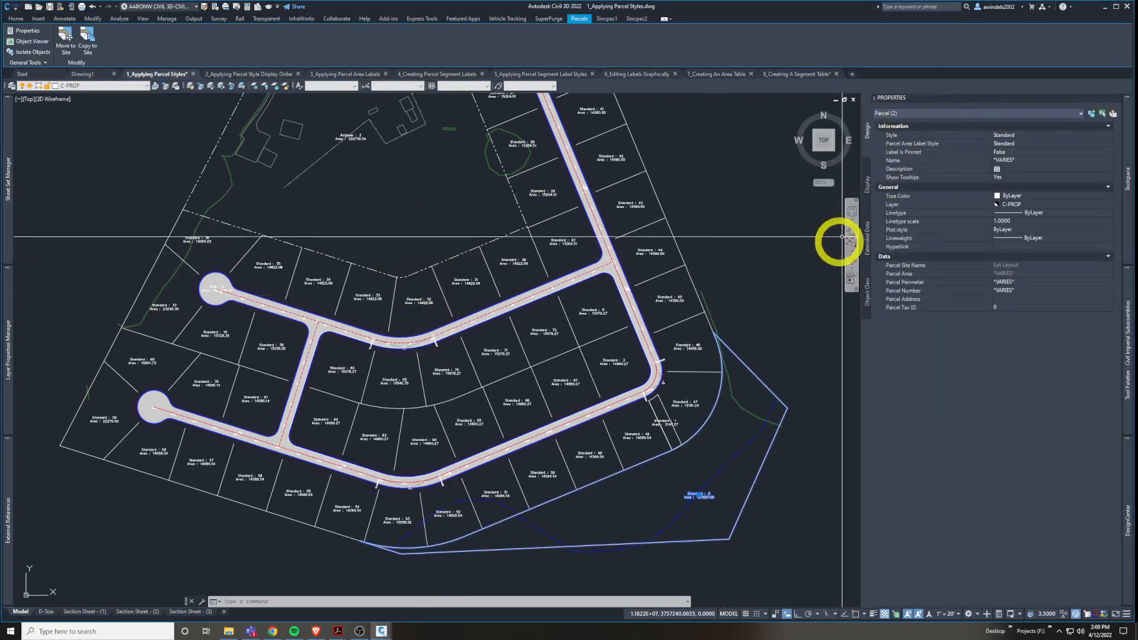
scroll(741, 249, down, 6)
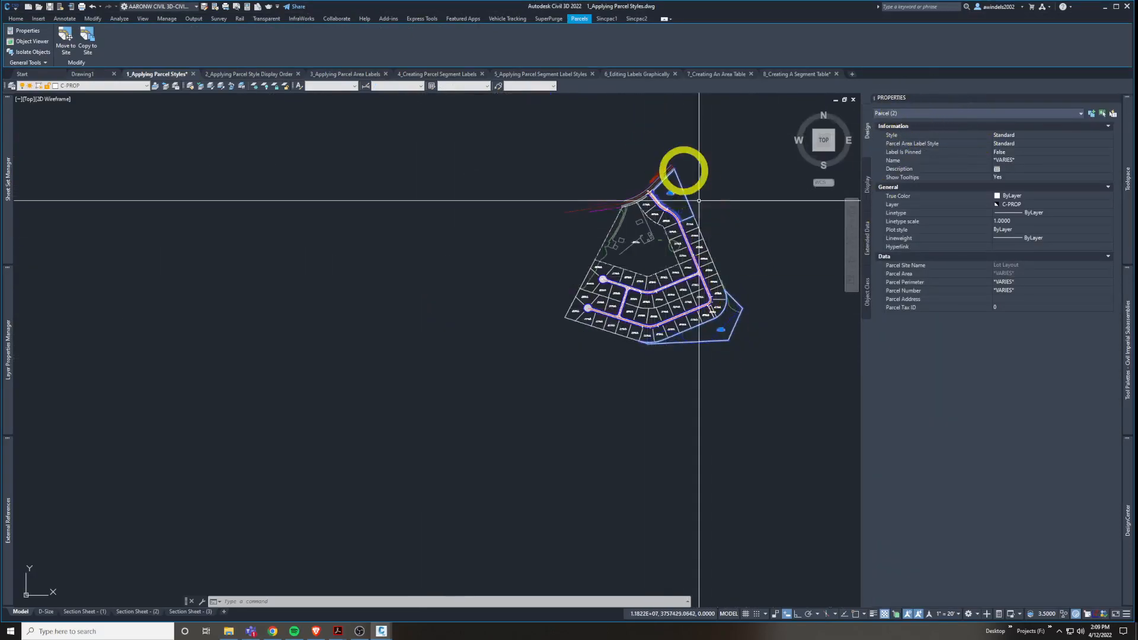
scroll(674, 189, up, 4)
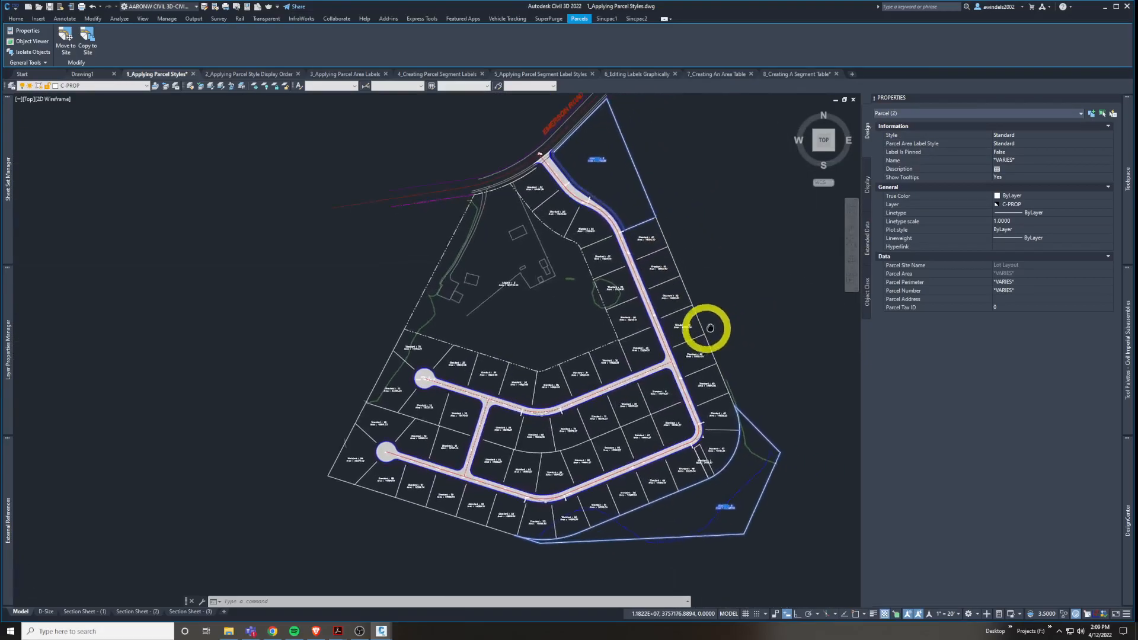
scroll(722, 501, up, 5)
middle_drag(734, 426, 694, 306)
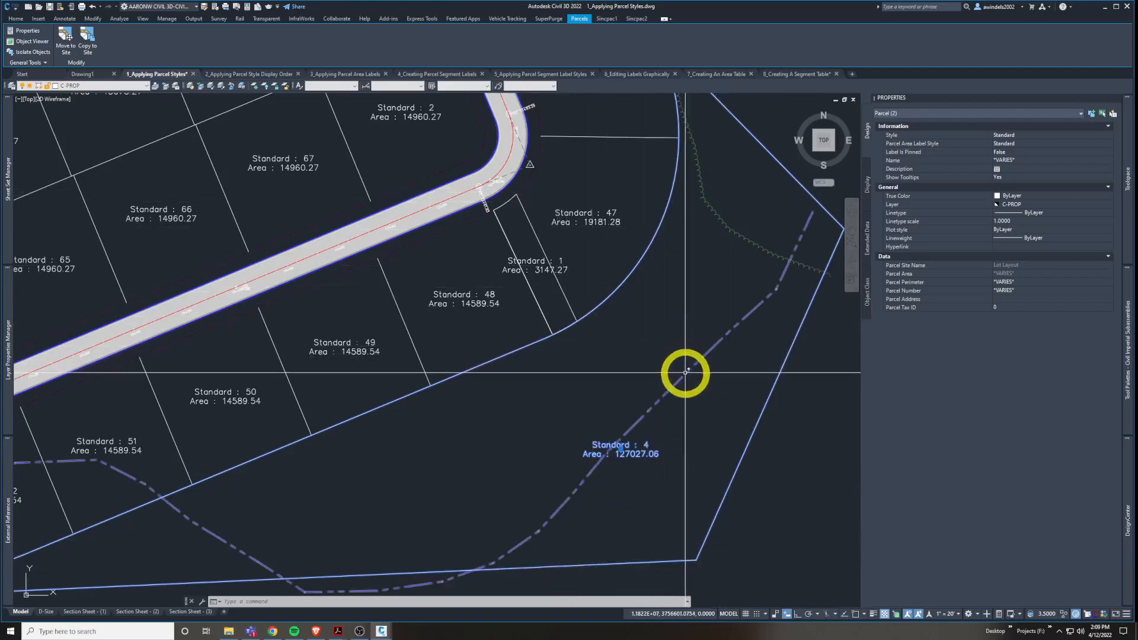
mouse_move(686, 373)
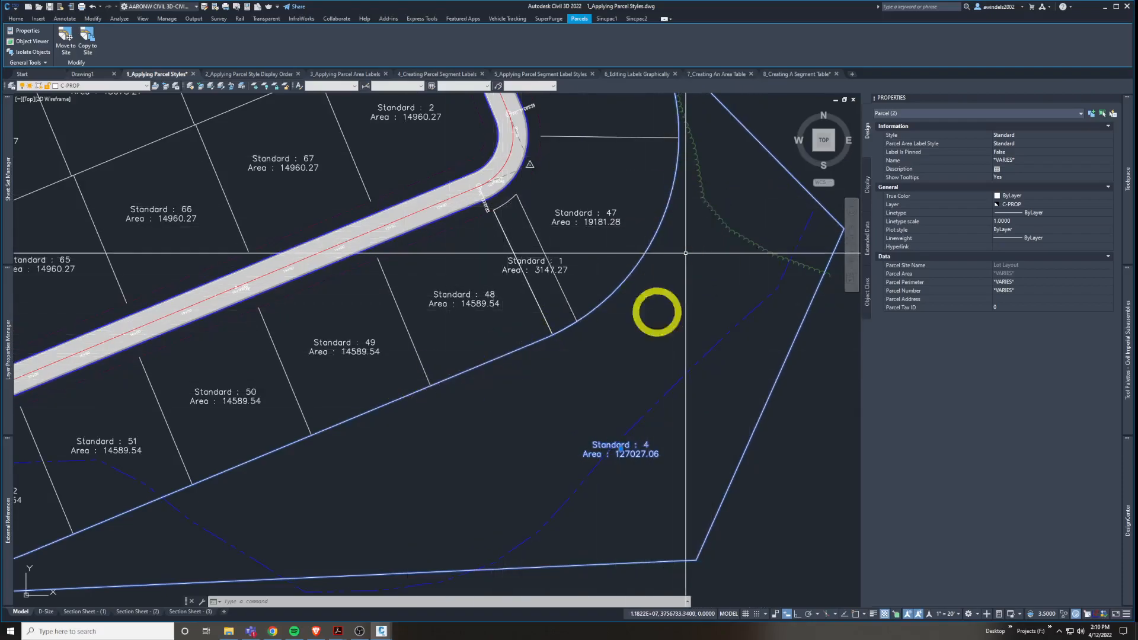
scroll(638, 397, down, 2)
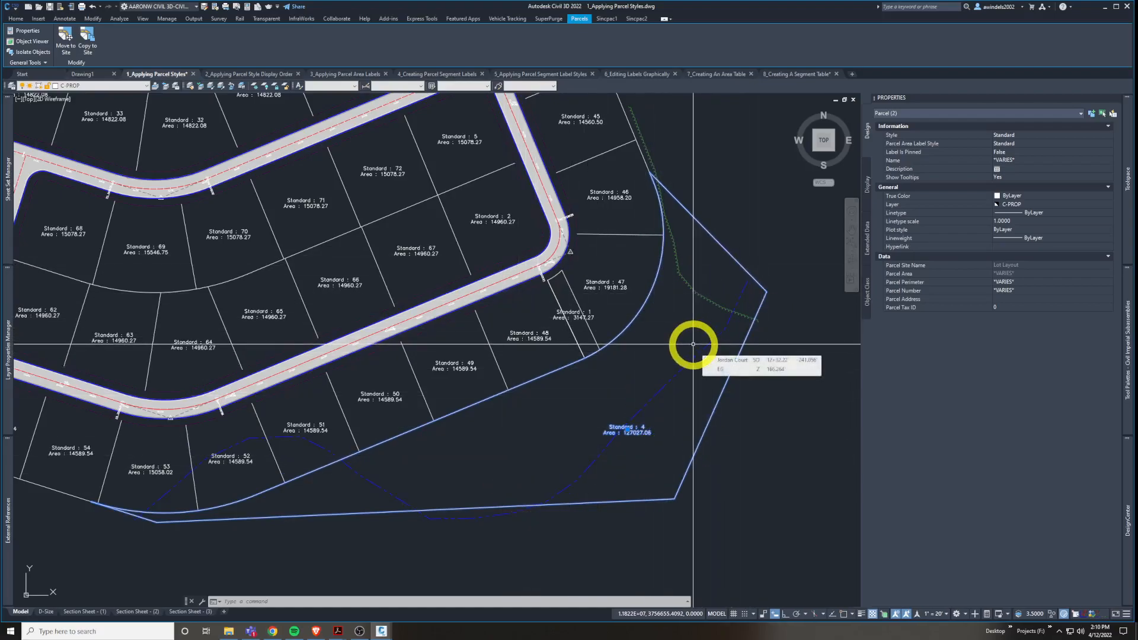
click(1019, 136)
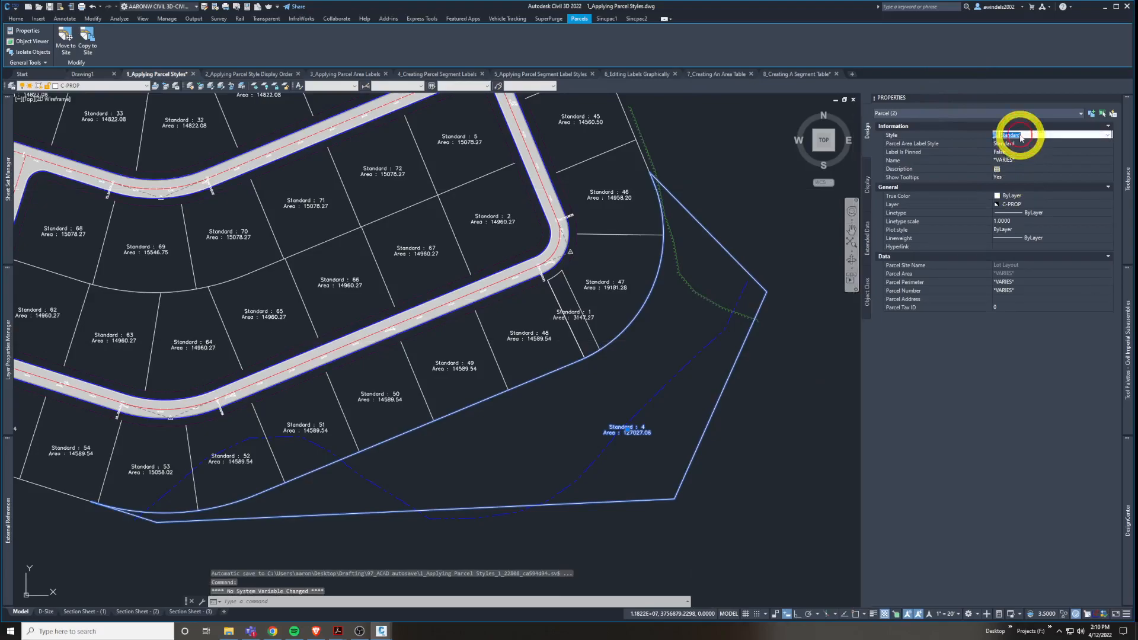
click(1020, 136)
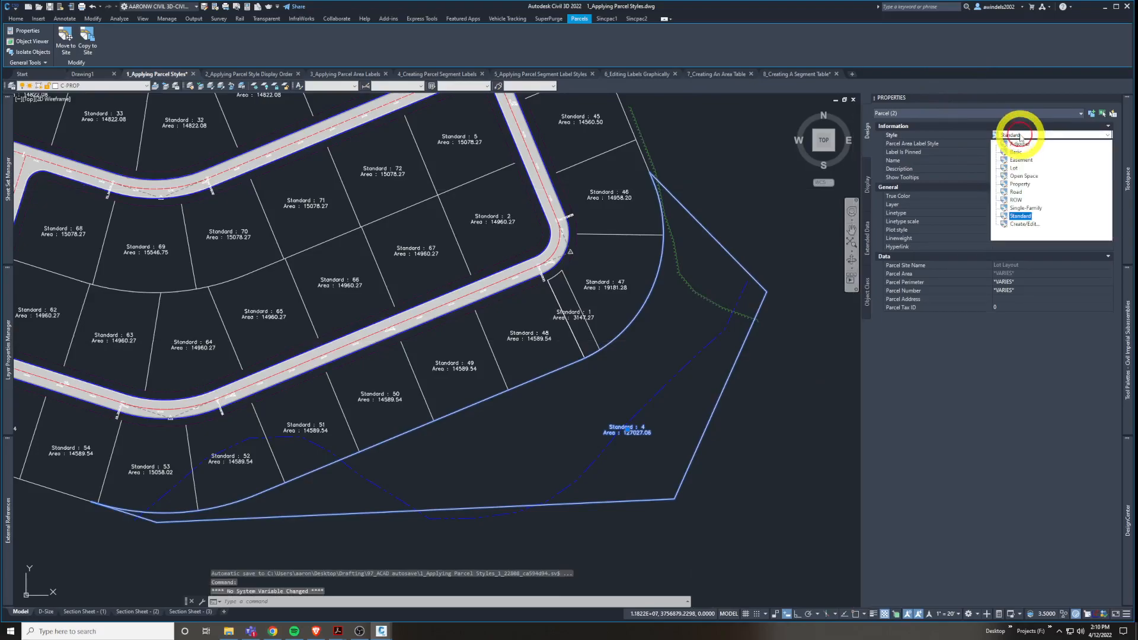
click(1021, 177)
Examine the Open Space hatching and the area label of parcel 4 in the drawing, and clear the selection.
scroll(727, 478, down, 5)
scroll(706, 382, up, 5)
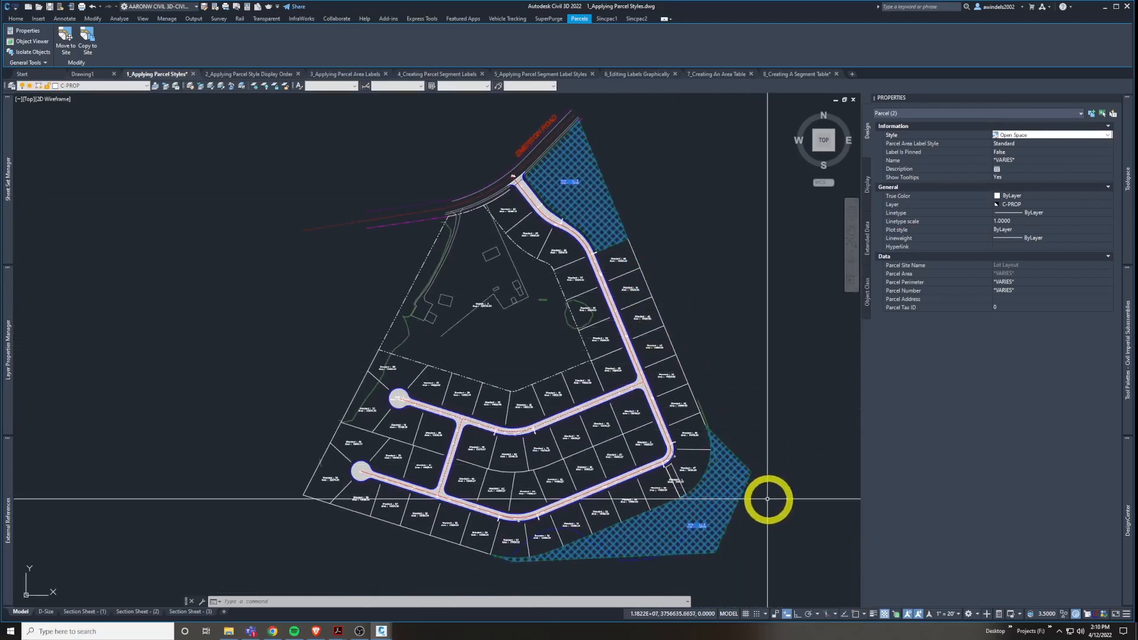
scroll(769, 544, up, 2)
scroll(776, 544, down, 2)
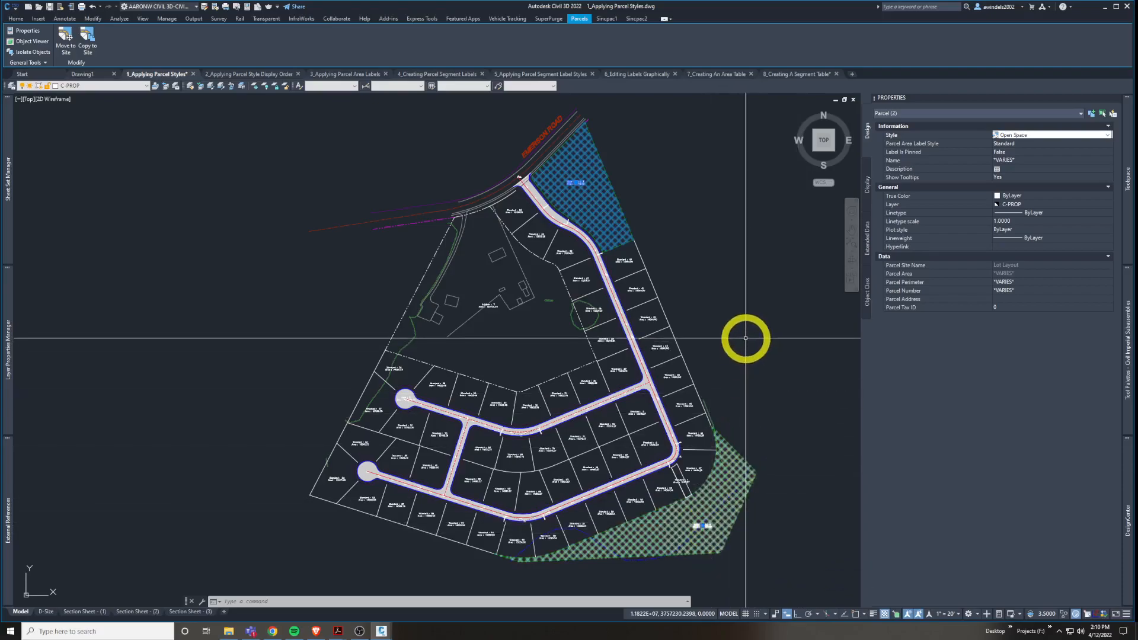
key(Escape)
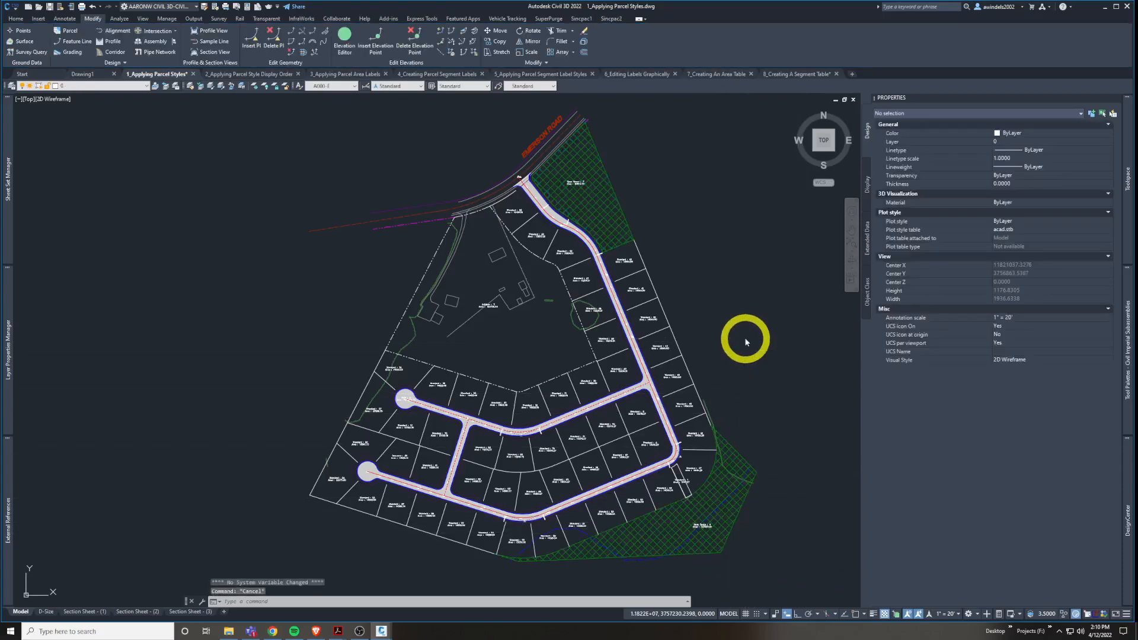
scroll(729, 563, up, 8)
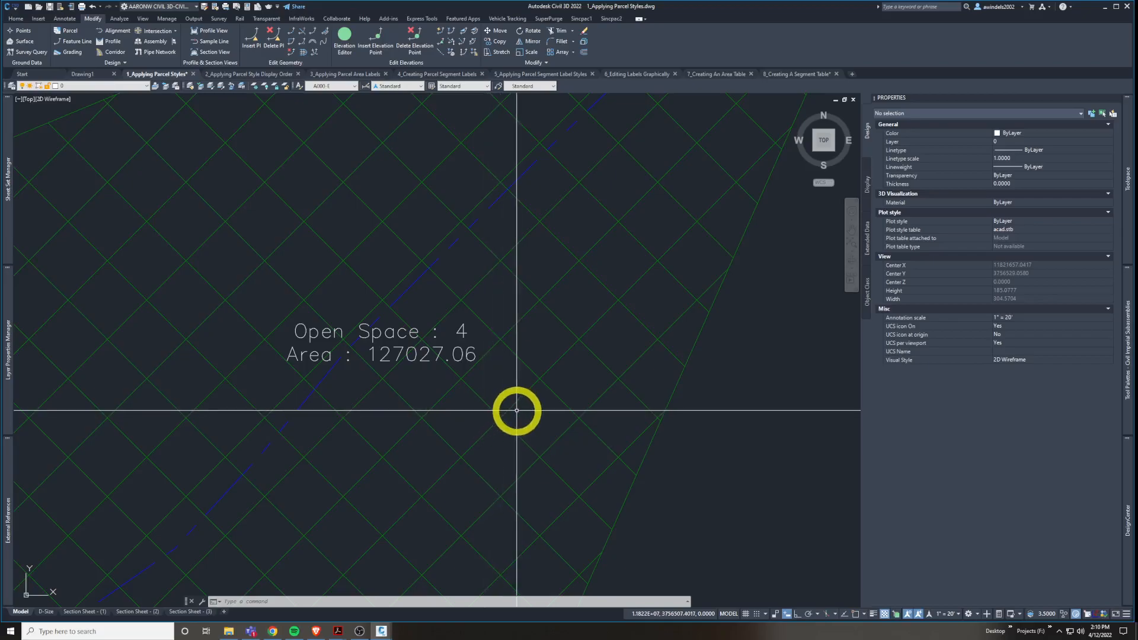
scroll(485, 415, down, 4)
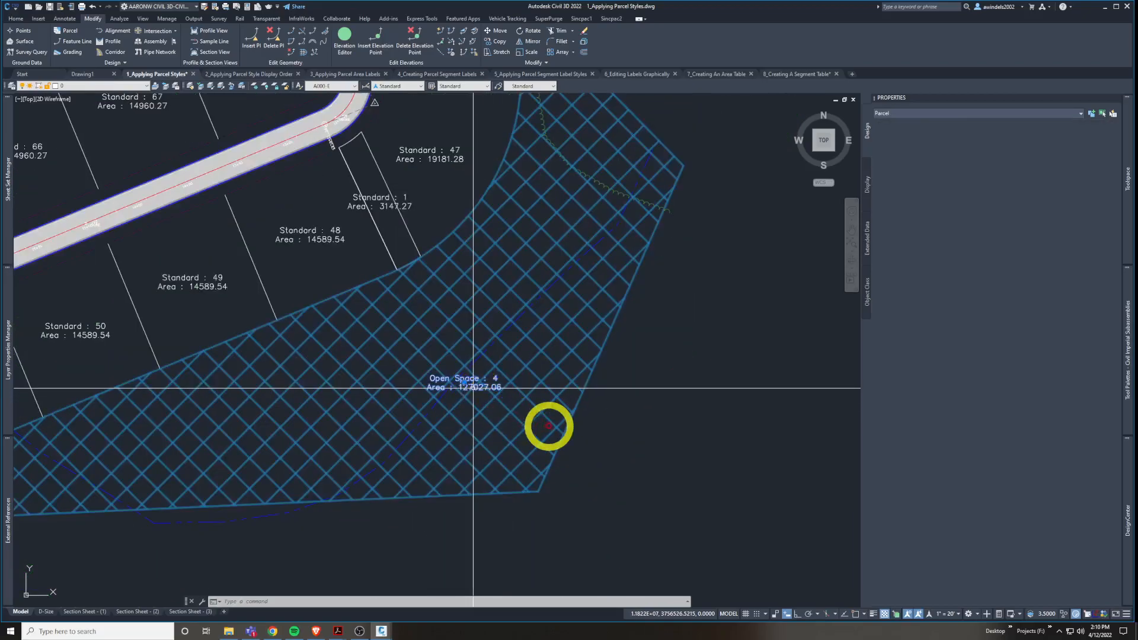
click(541, 434)
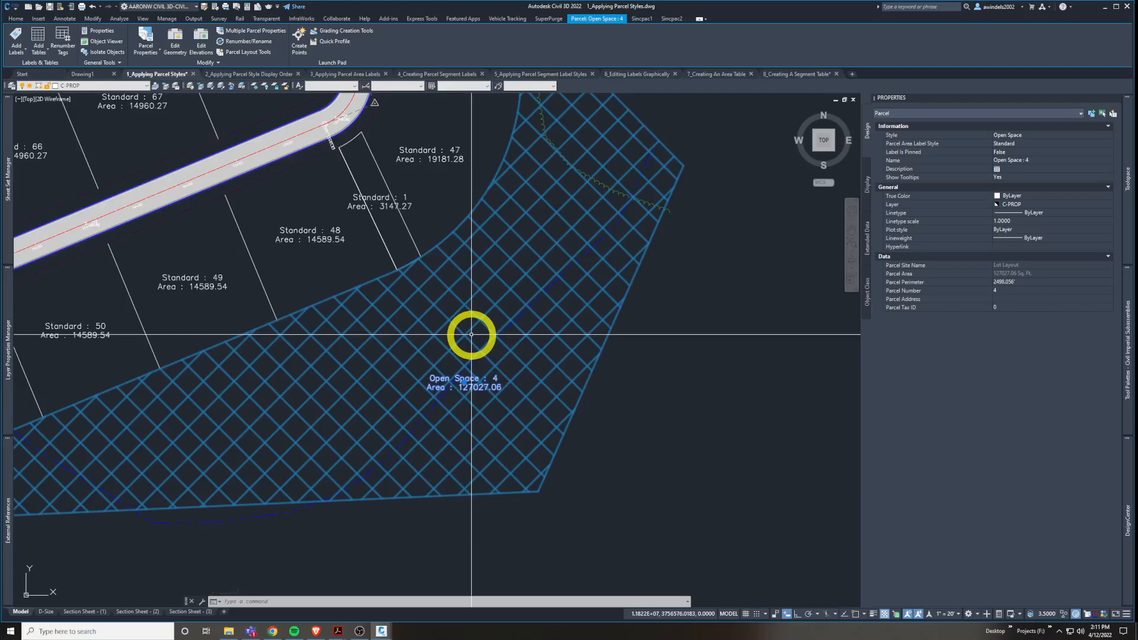
key(Escape)
scroll(452, 292, down, 2)
scroll(528, 415, down, 4)
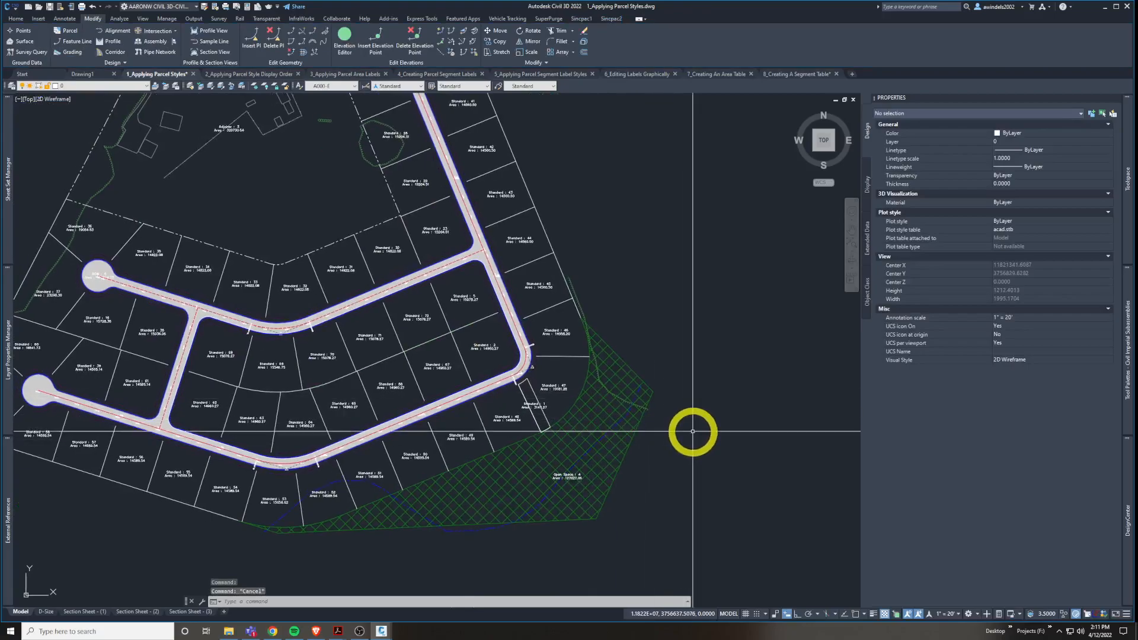
Toggle the lineweight display and try an annotation scale of 1" = 10', restoring the scale to 1" = 20'.
click(874, 614)
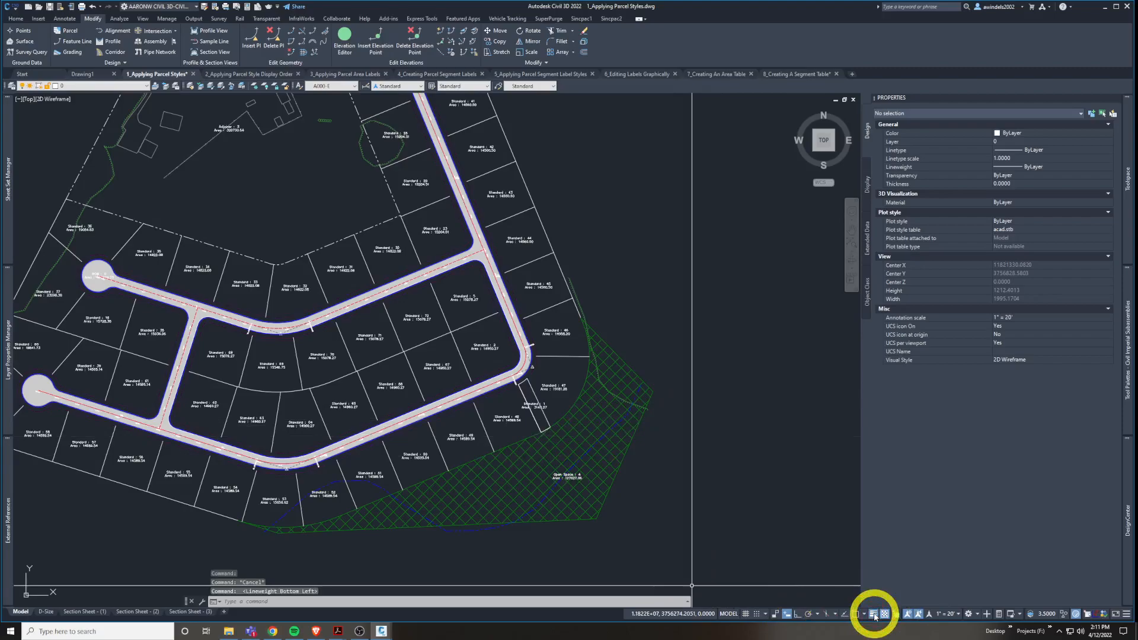
click(875, 617)
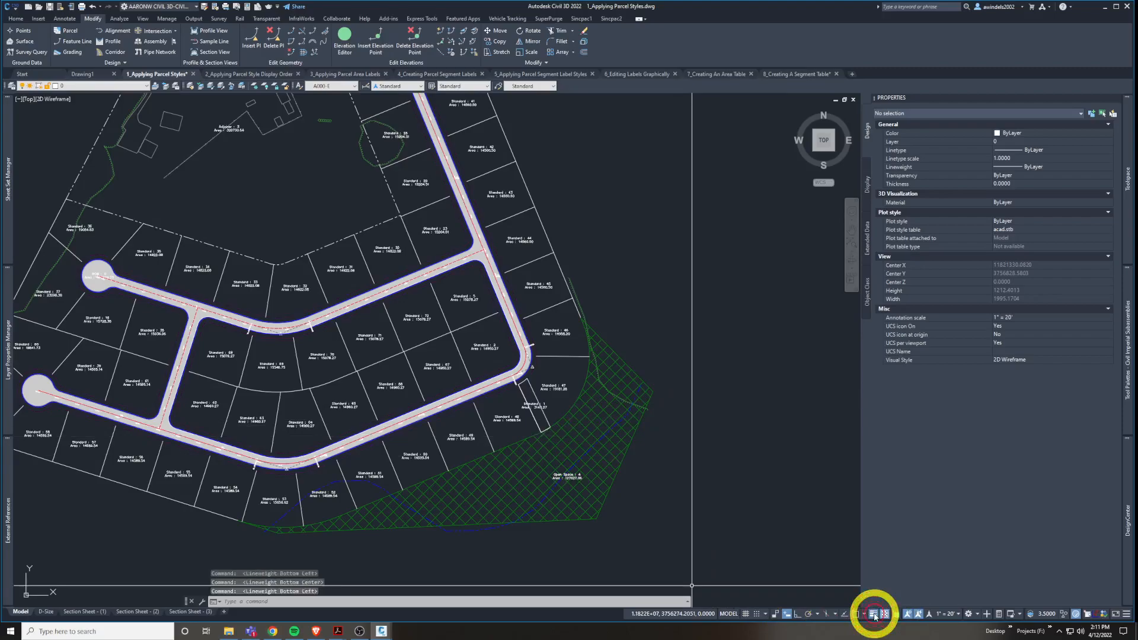
click(948, 615)
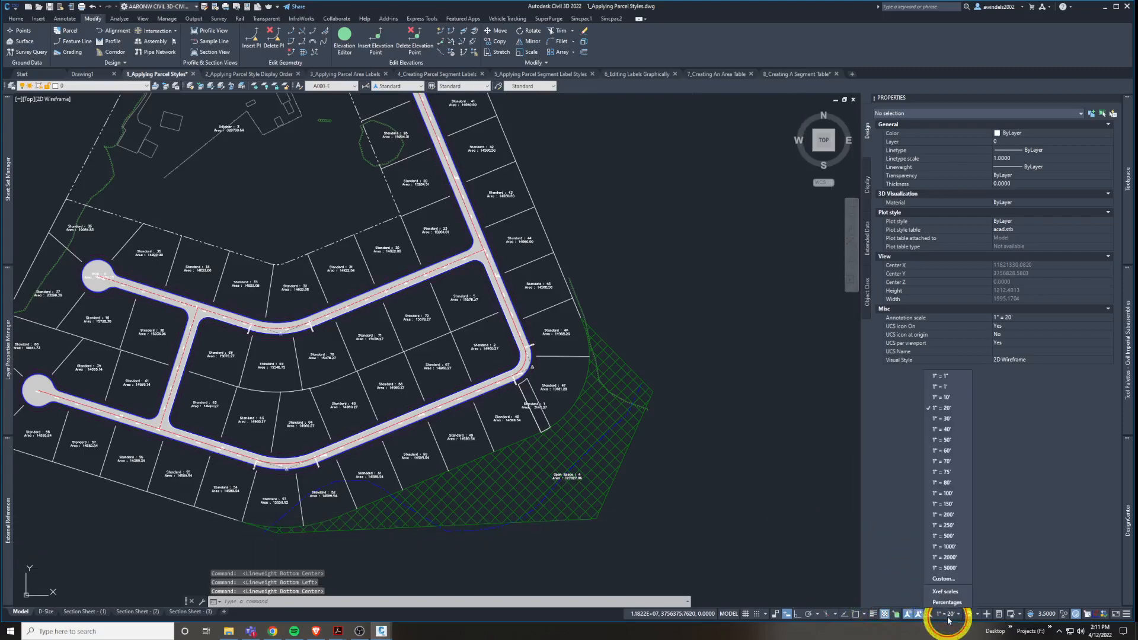
click(943, 397)
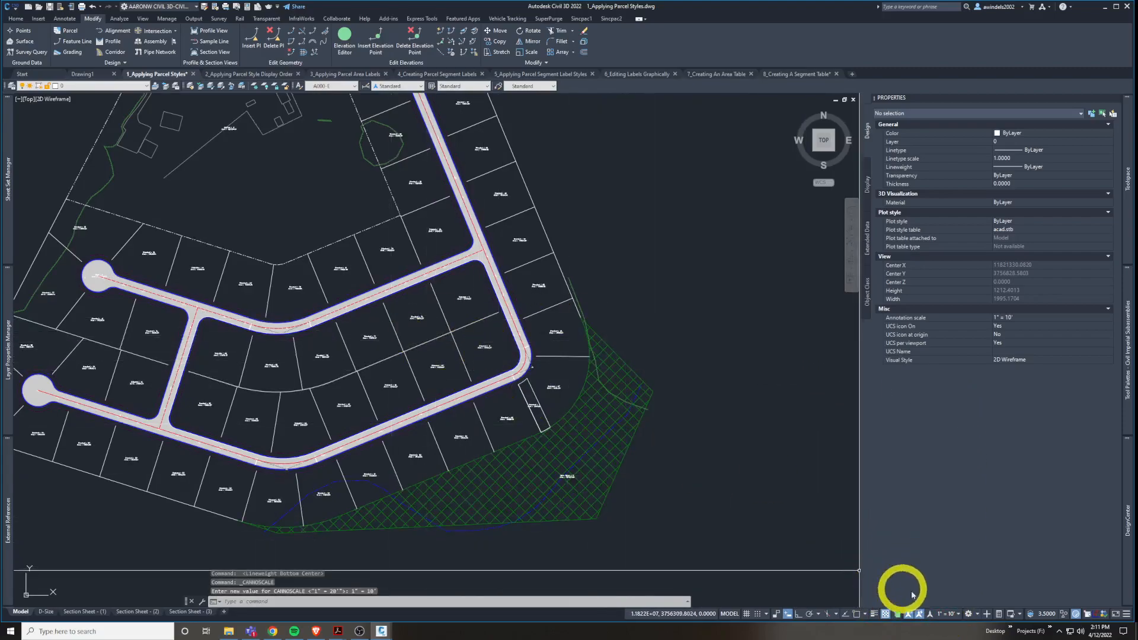
click(947, 614)
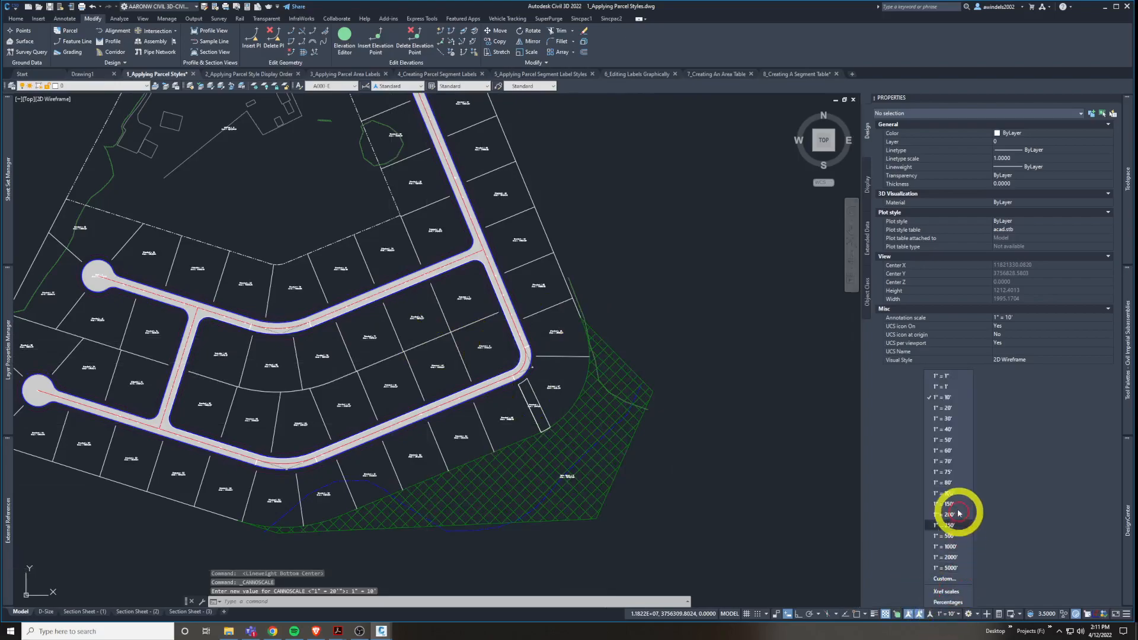
click(953, 409)
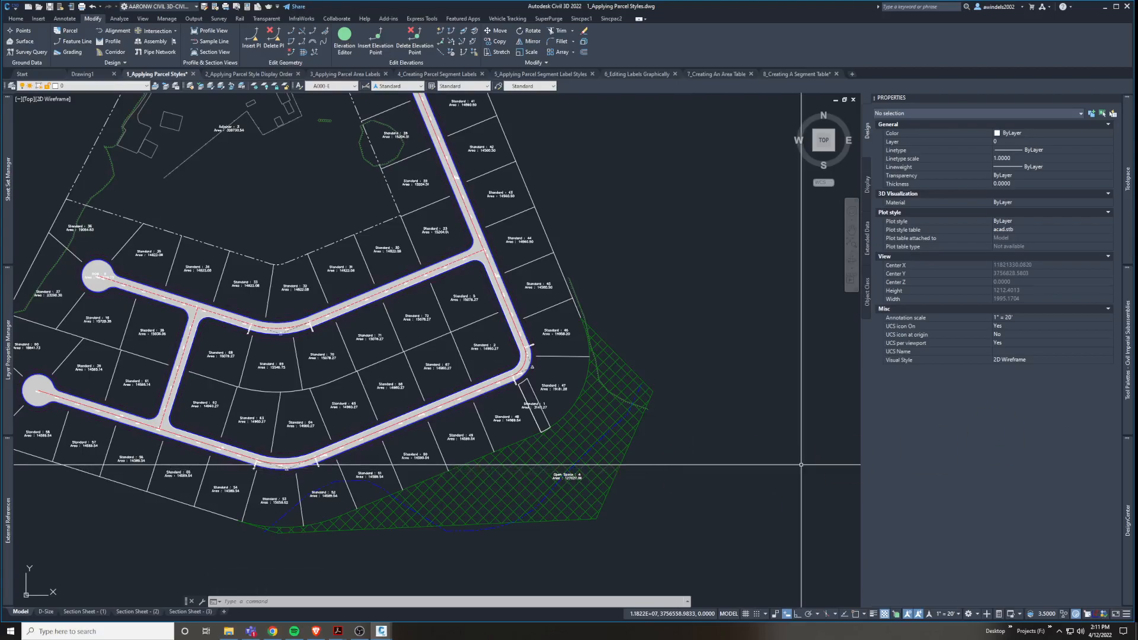
Examine the ROW boundary and the neighbouring lots and open space along the entrance road.
middle_drag(542, 396, 602, 500)
middle_drag(536, 266, 589, 419)
scroll(437, 213, up, 5)
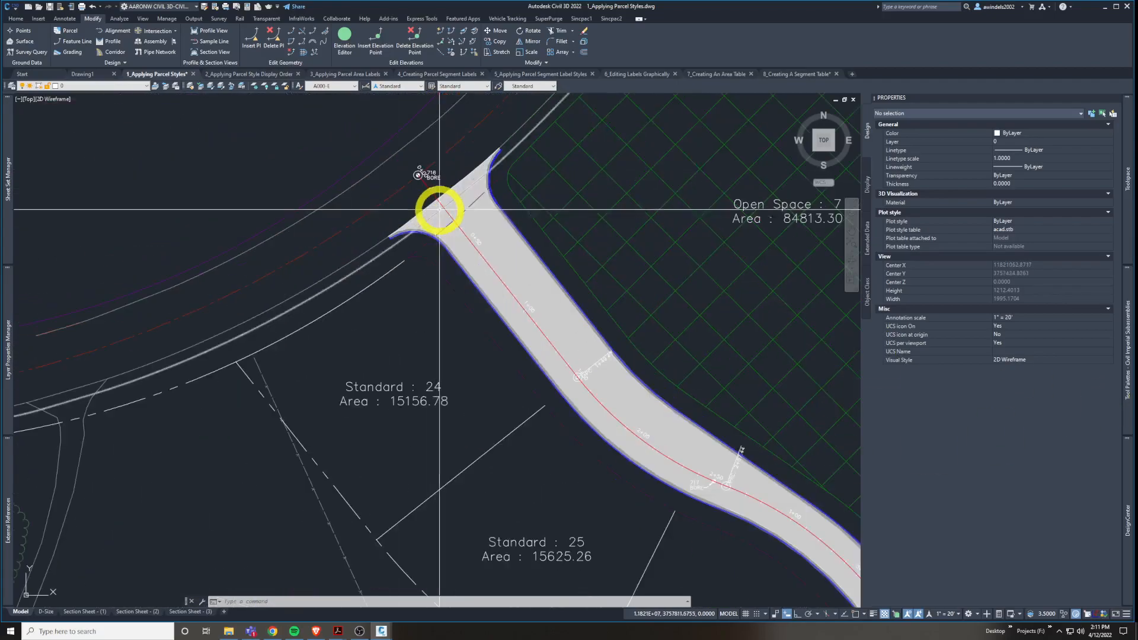
scroll(533, 314, down, 4)
scroll(620, 398, up, 2)
scroll(620, 398, up, 2)
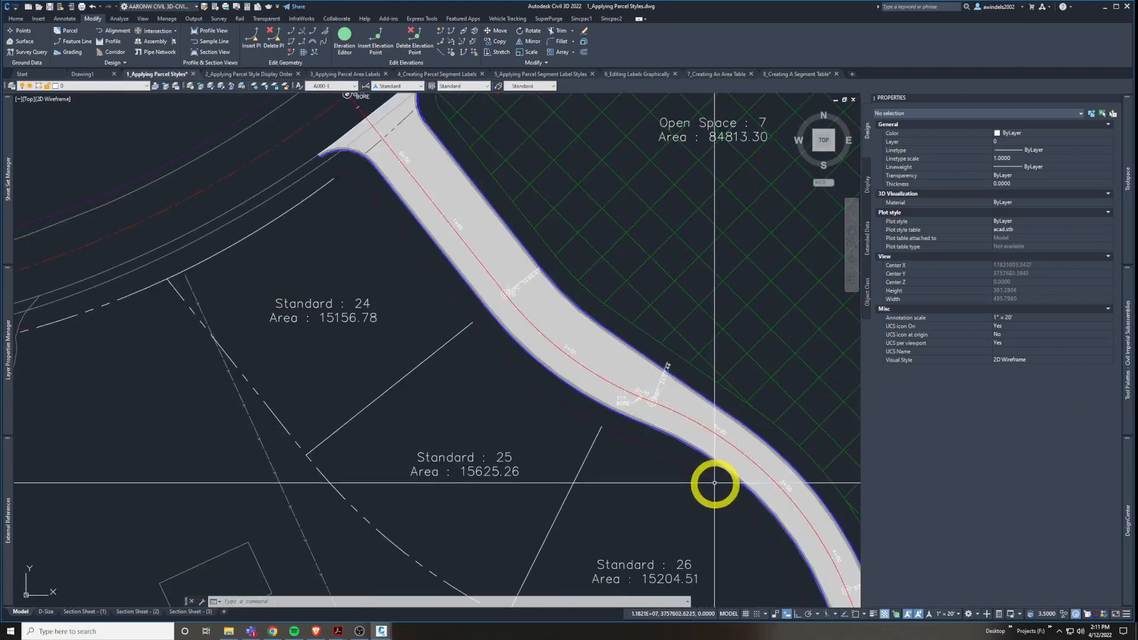
middle_drag(714, 478, 554, 254)
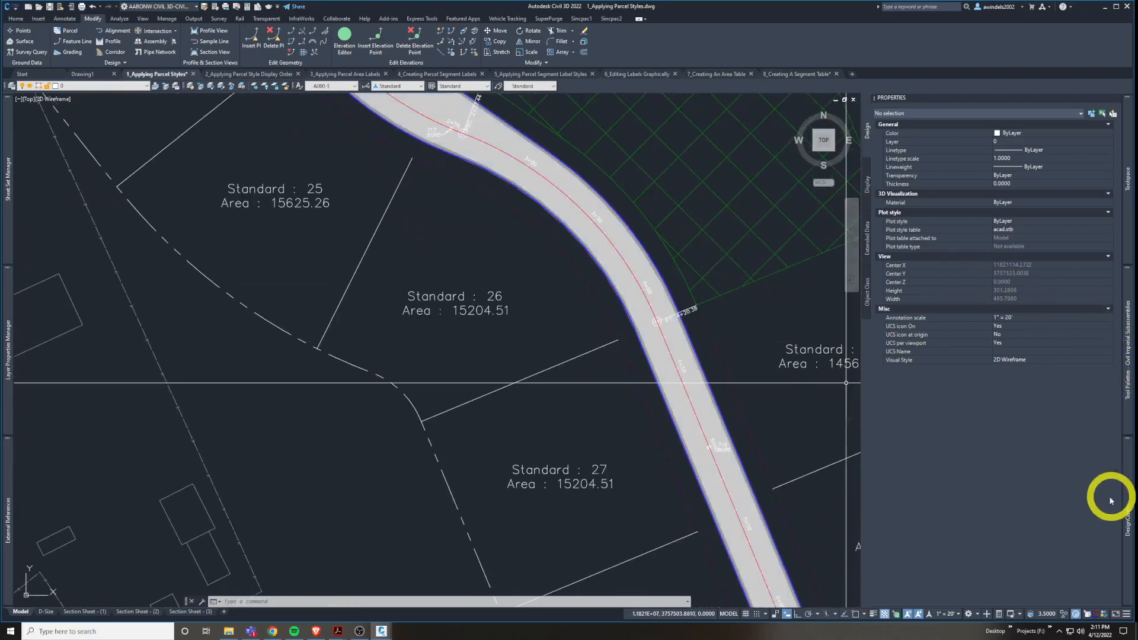
Zoom to the Easements site's parcel Standard : 1 and select it in the drawing from Prospector.
click(1127, 178)
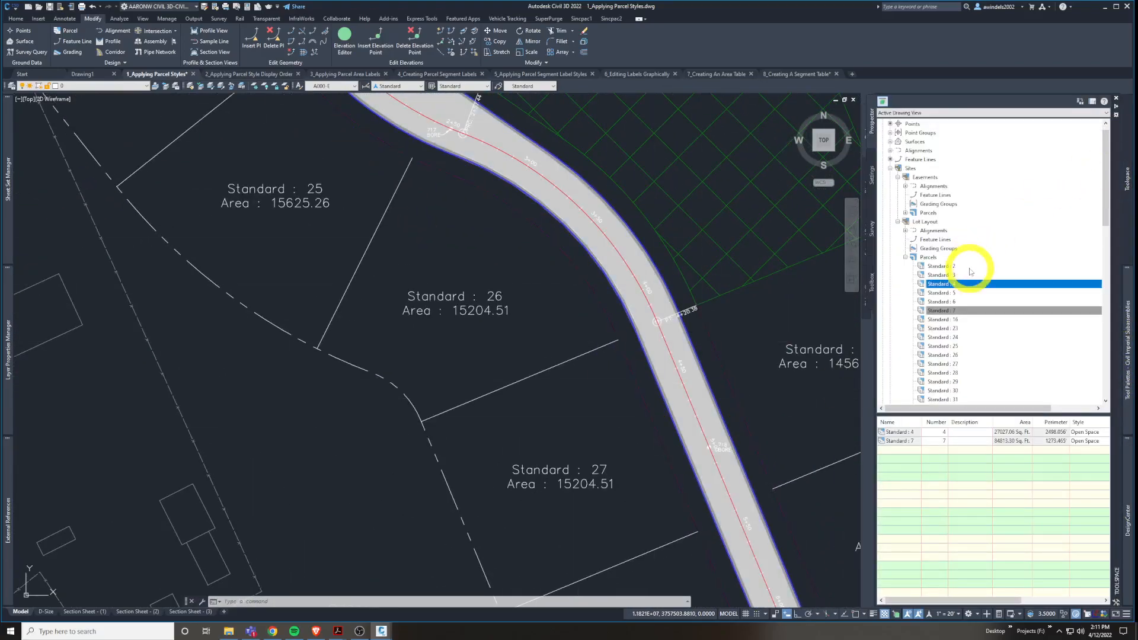
click(942, 267)
click(908, 213)
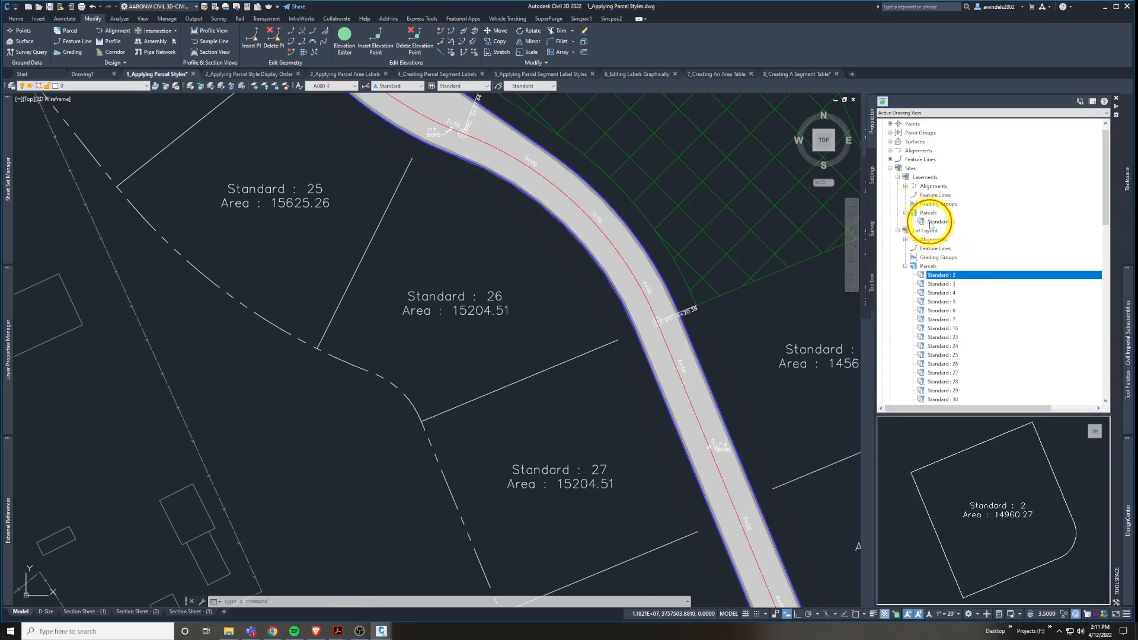
click(938, 221)
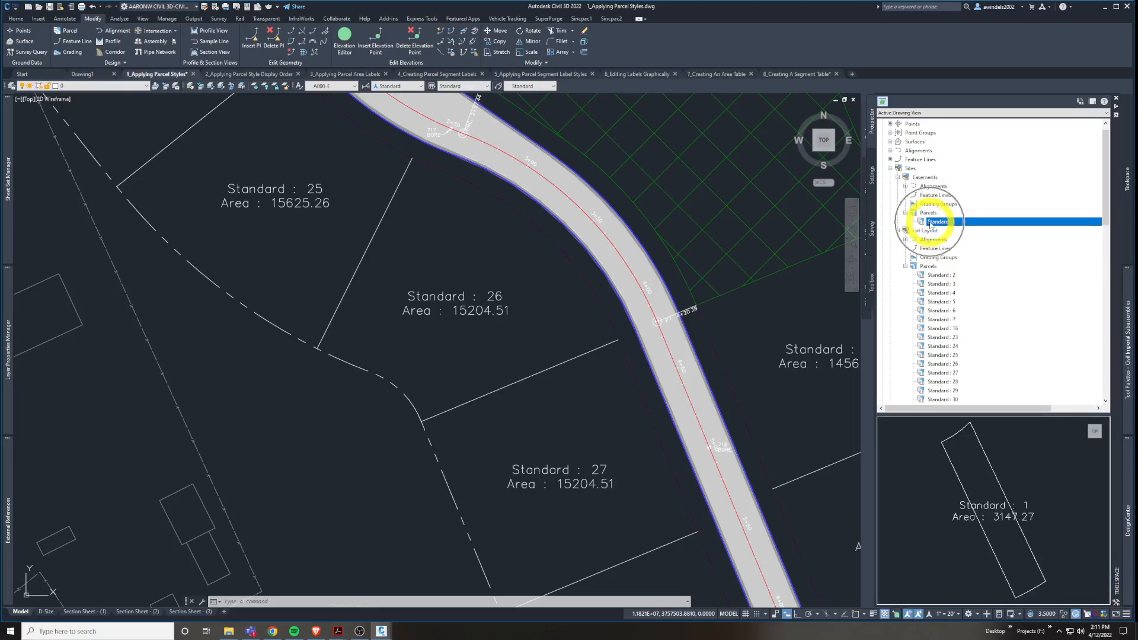
right_click(930, 224)
click(970, 262)
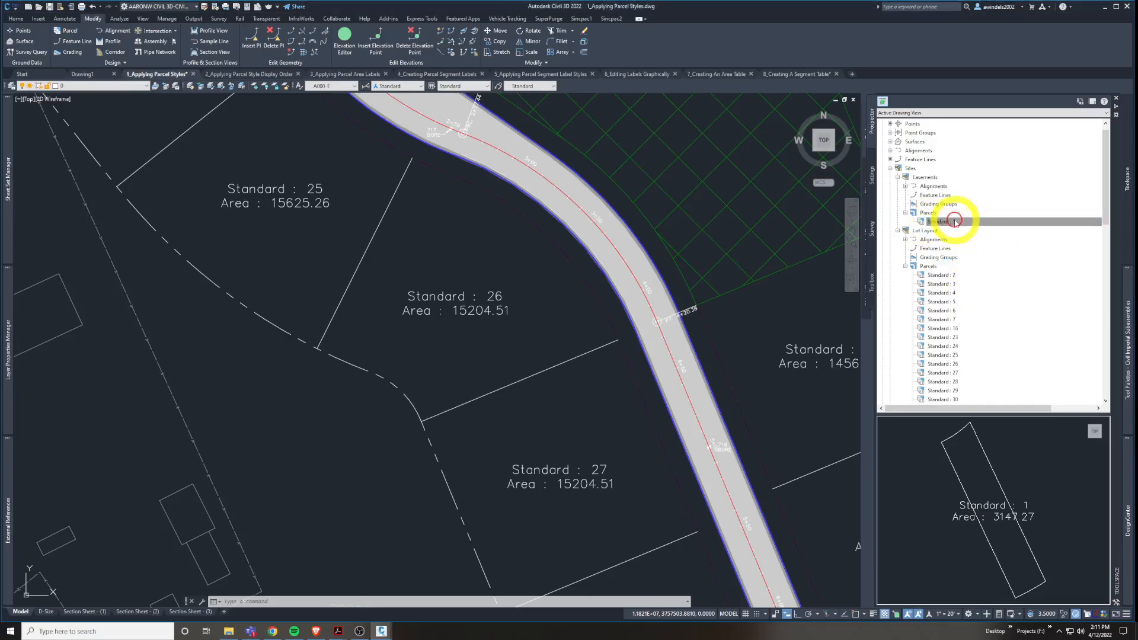
right_click(955, 223)
click(997, 272)
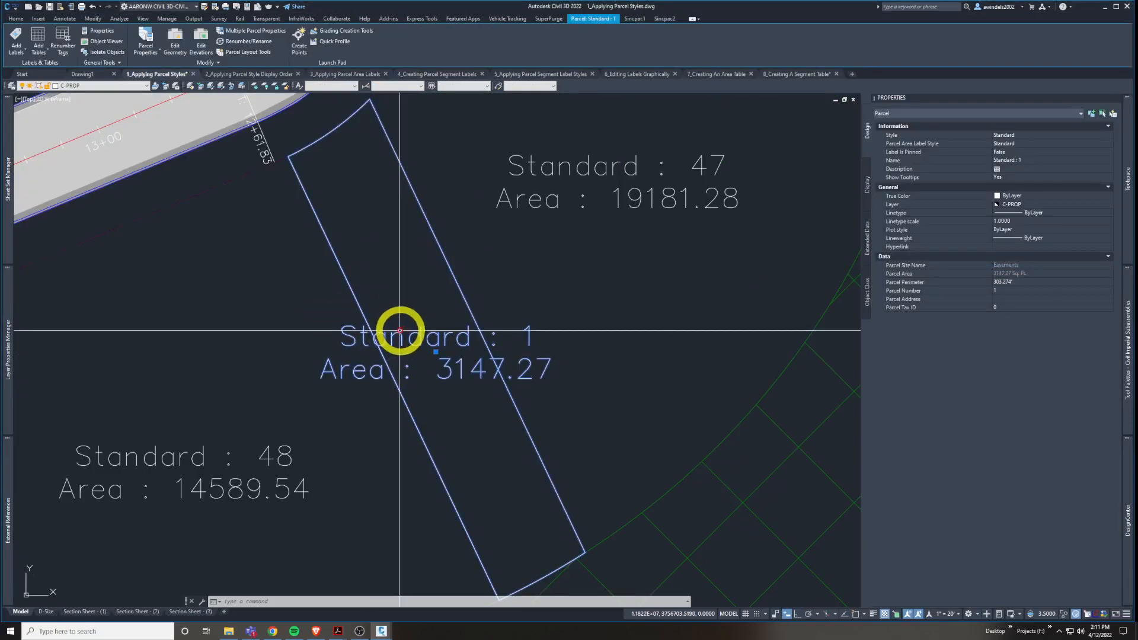
Set the object style of the selected Easements parcel Standard : 1 to Easement and review it within the whole subdivision.
scroll(424, 317, down, 8)
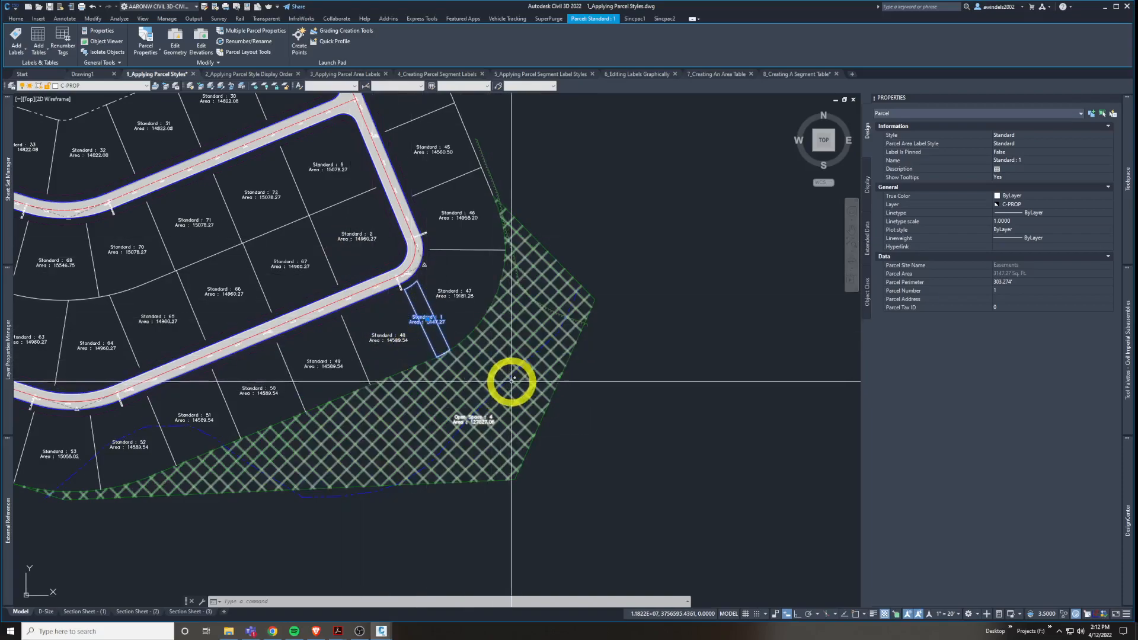
click(1017, 135)
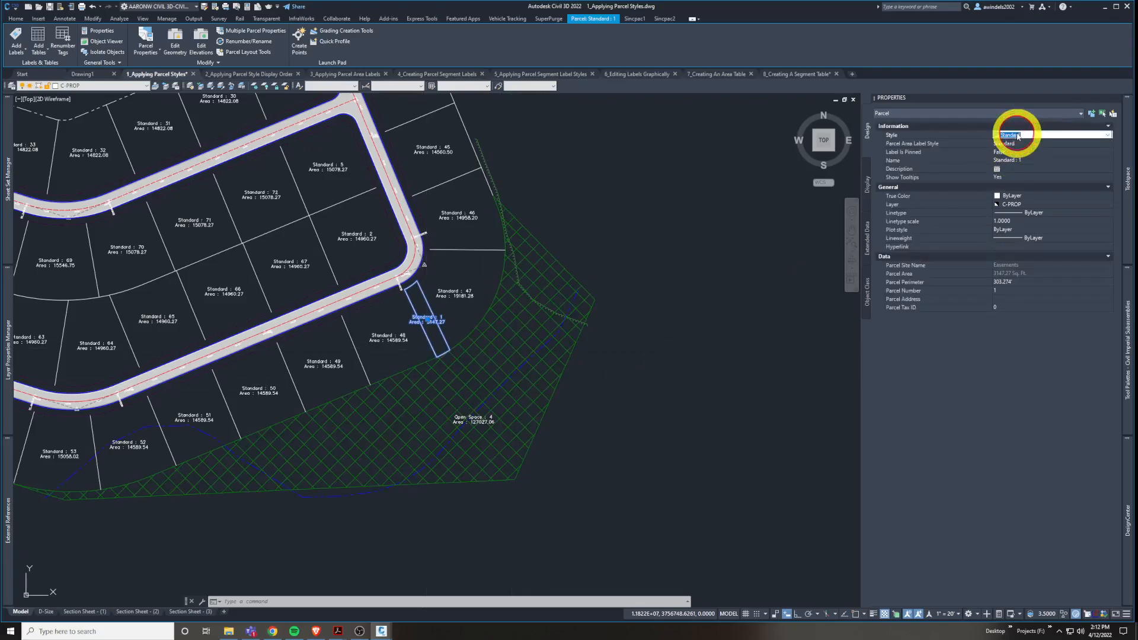
click(1016, 135)
click(1017, 160)
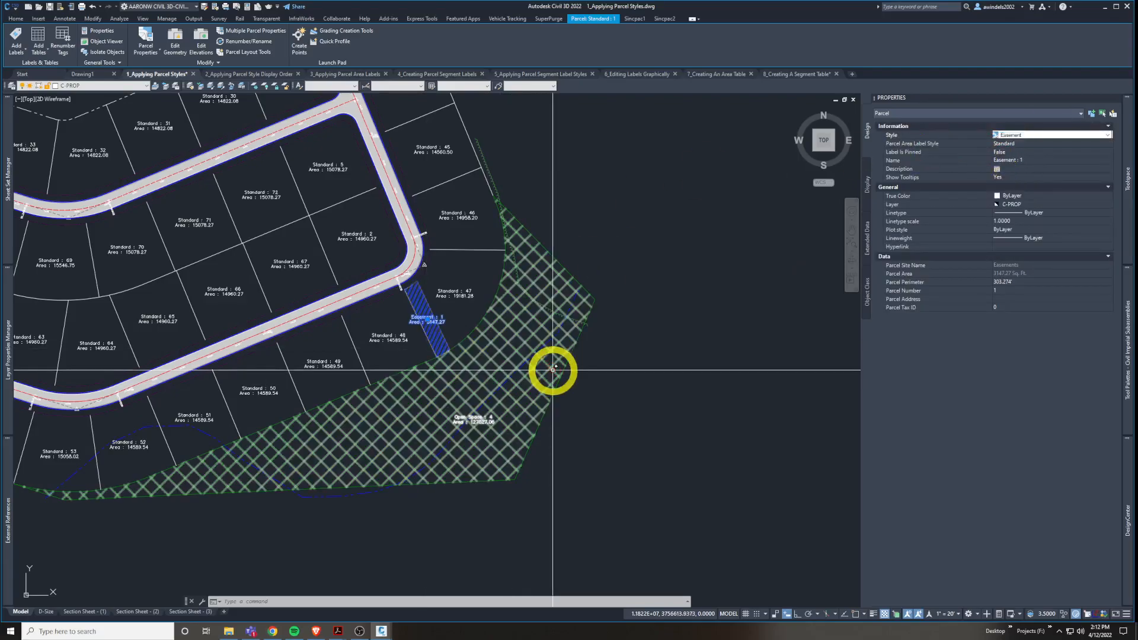
scroll(693, 413, down, 5)
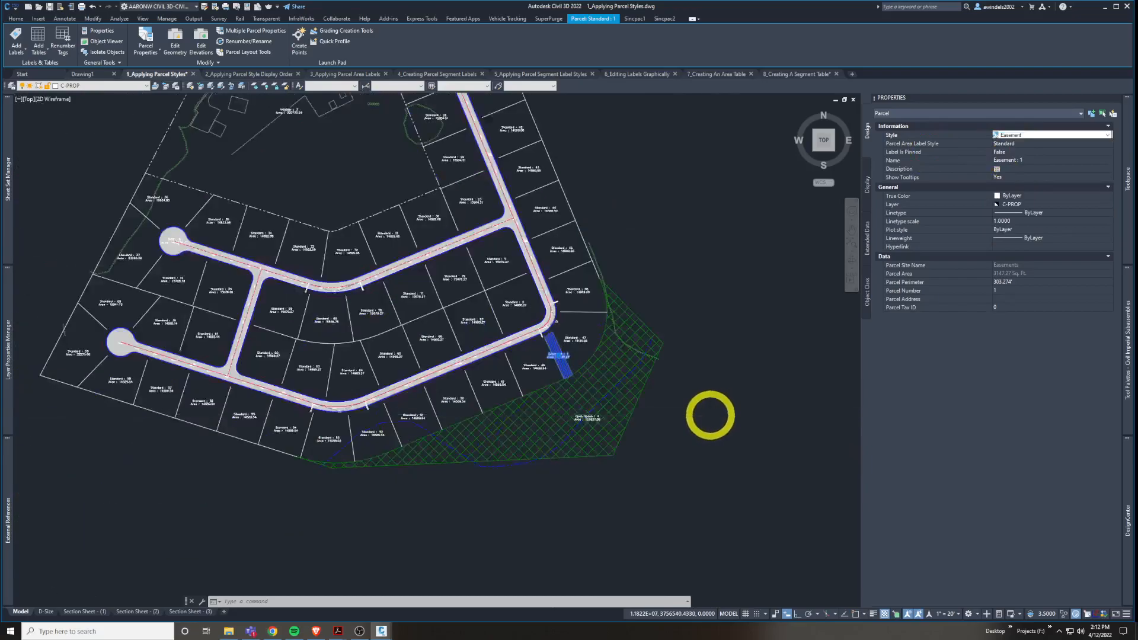
scroll(647, 456, up, 5)
scroll(674, 460, down, 5)
scroll(666, 460, up, 2)
scroll(678, 457, down, 1)
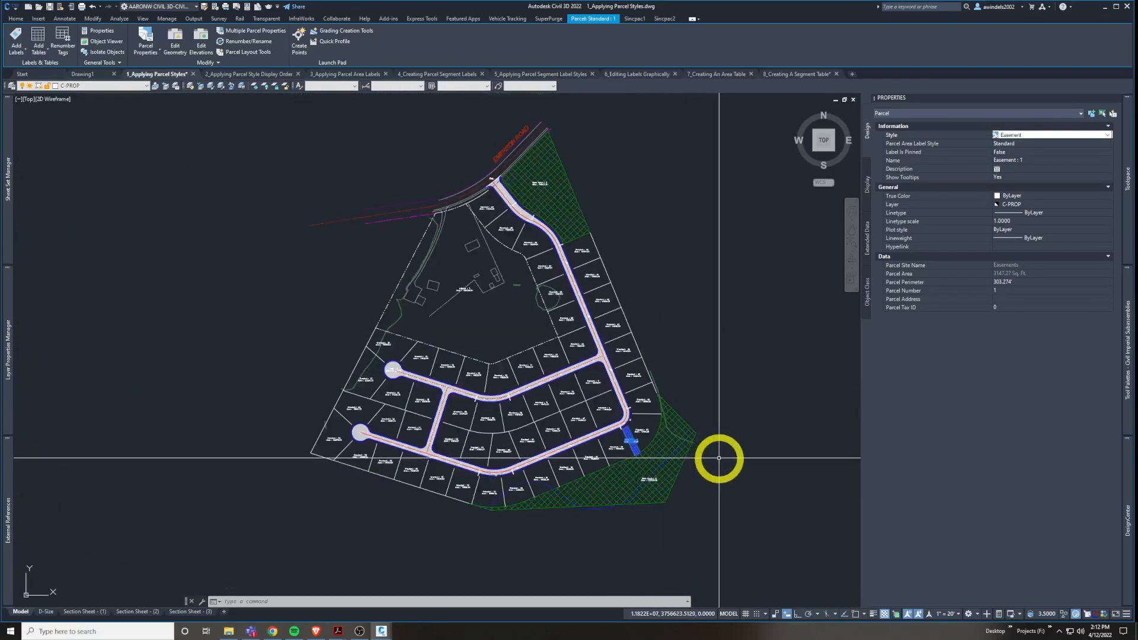
scroll(729, 489, up, 3)
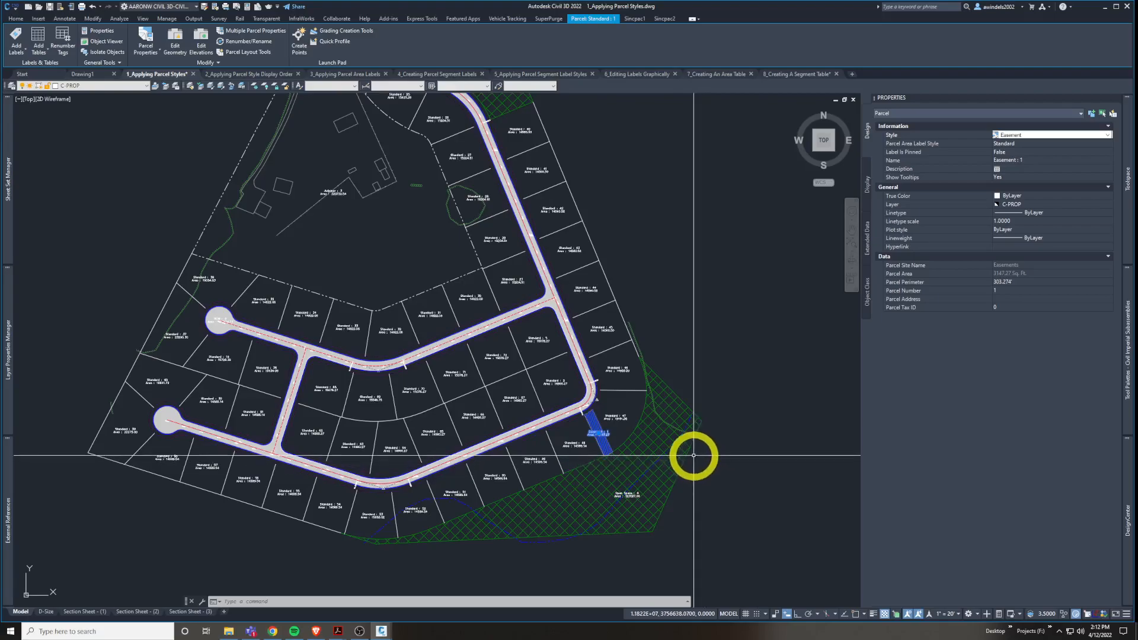
Try to set the style of the Lot Layout parcel Standard : 46 to Lot.
key(Escape)
scroll(728, 328, down, 1)
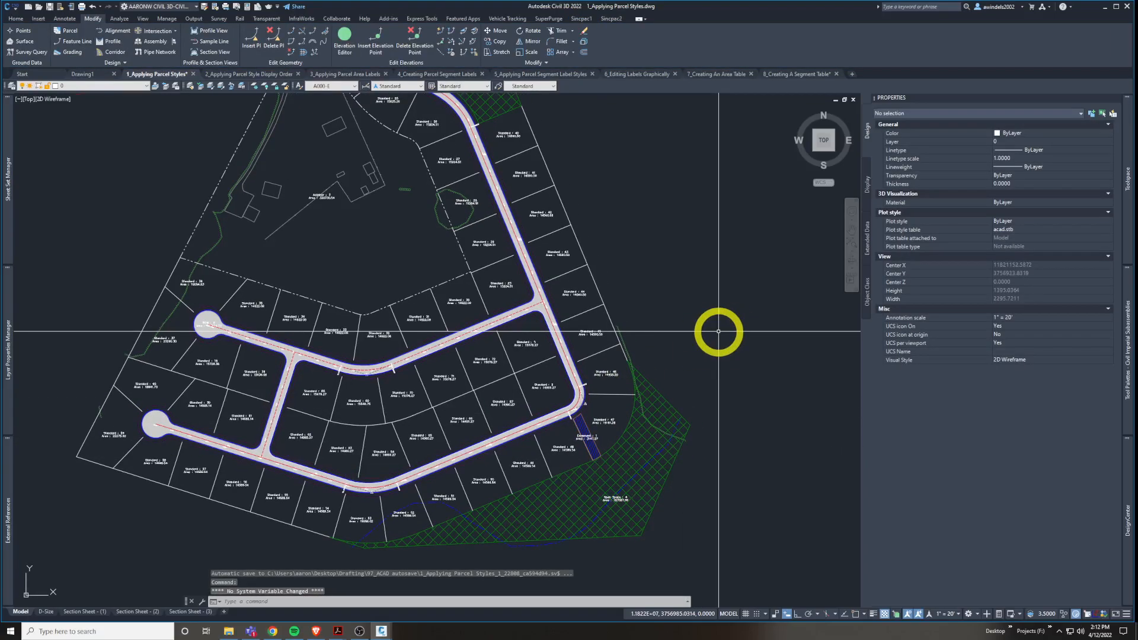
click(607, 373)
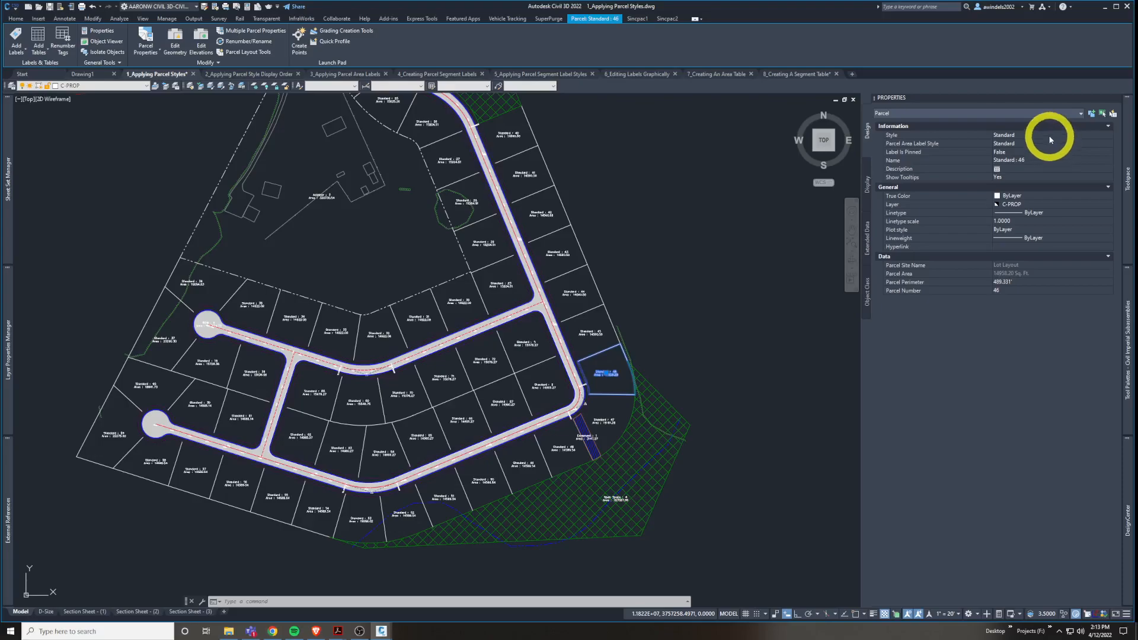
click(1050, 137)
click(1050, 139)
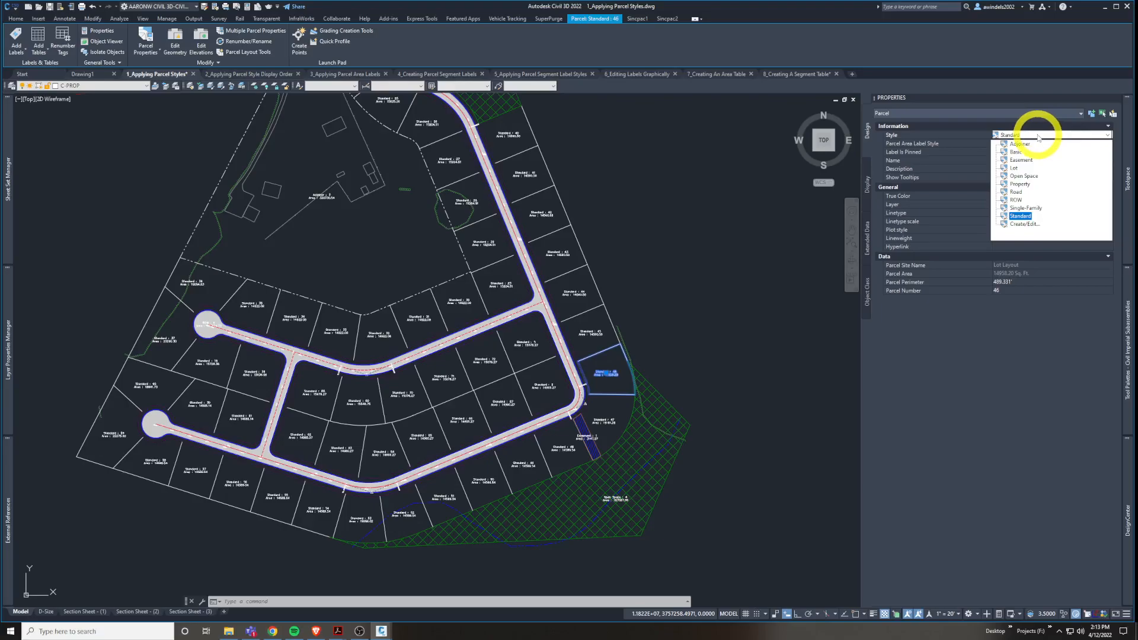
click(1022, 168)
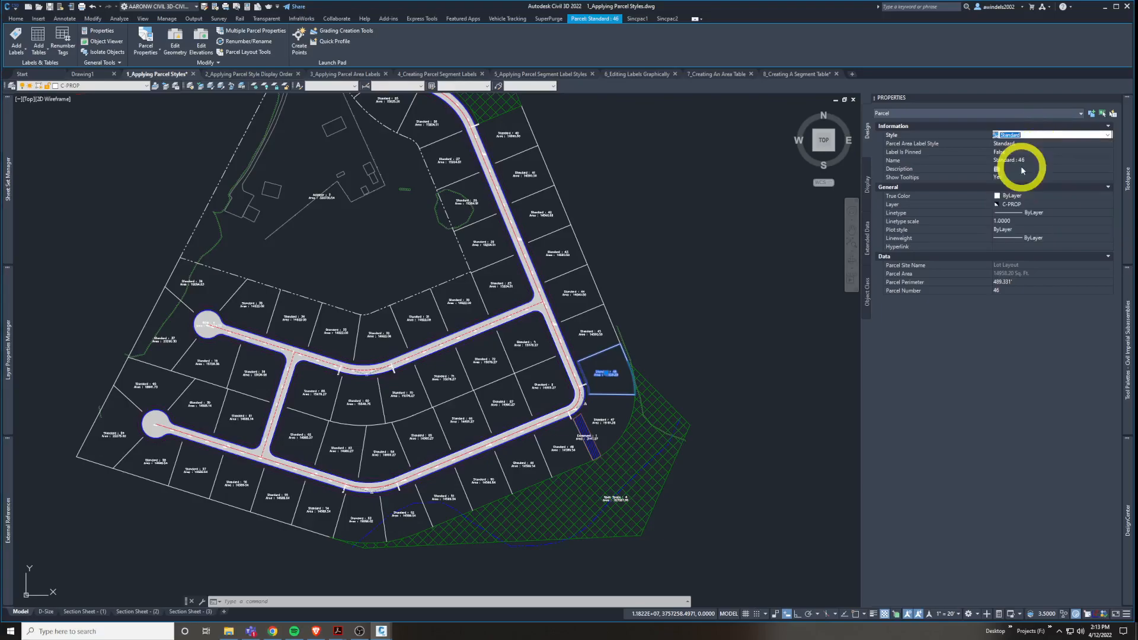
Set the style of all parcels similar to Standard : 46 to Lot and undo the change.
right_click(632, 178)
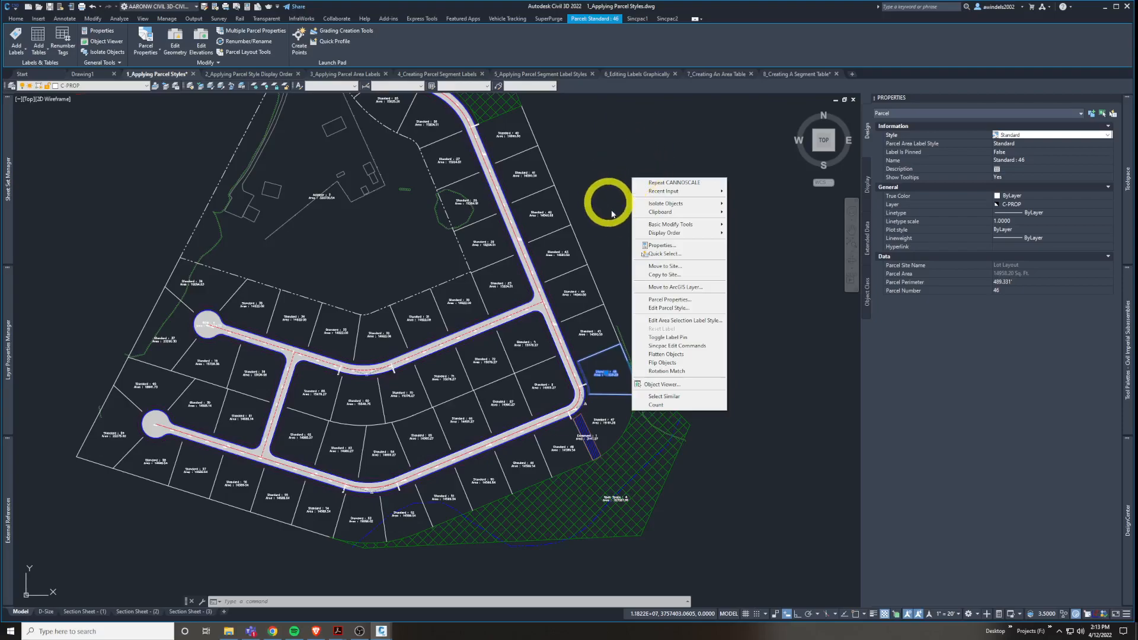
click(676, 397)
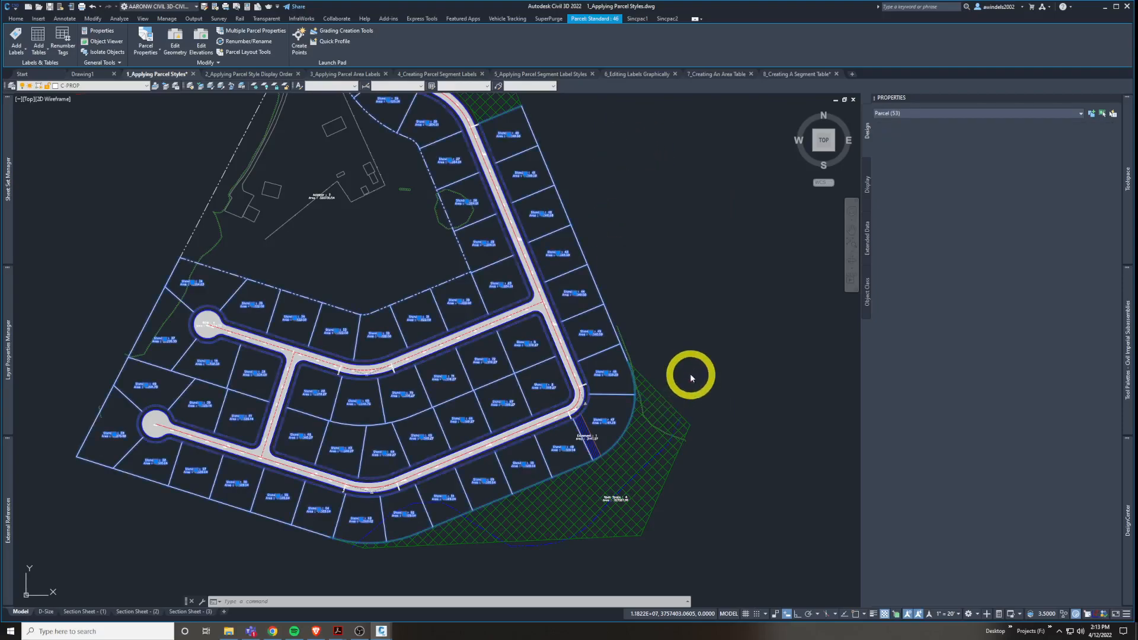
middle_drag(638, 237, 668, 285)
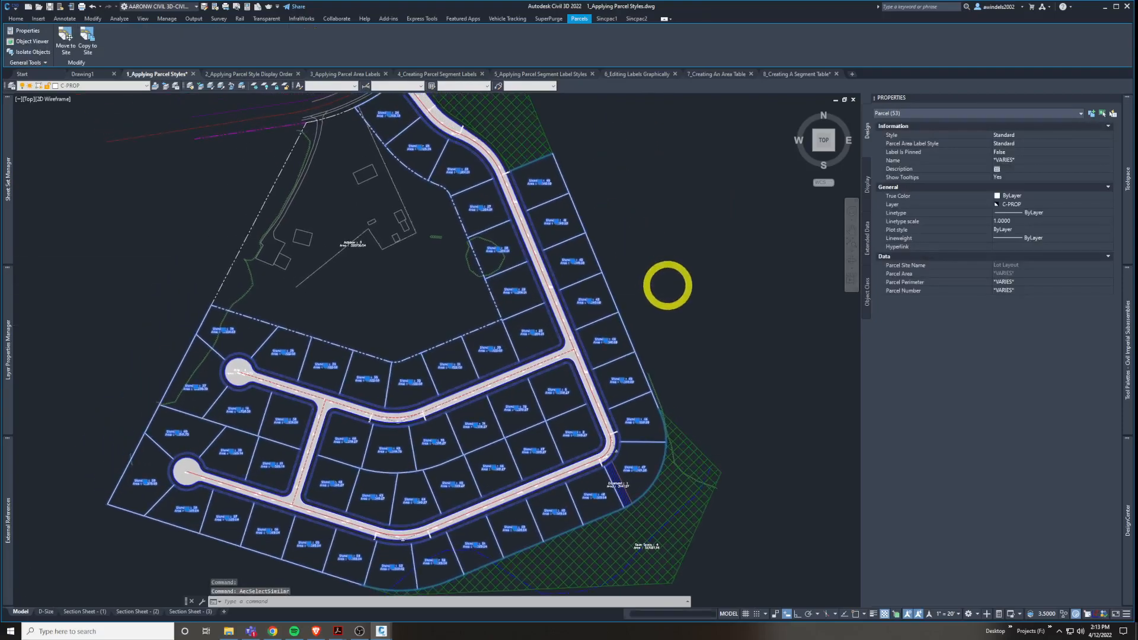
click(1006, 136)
click(1013, 136)
click(1014, 168)
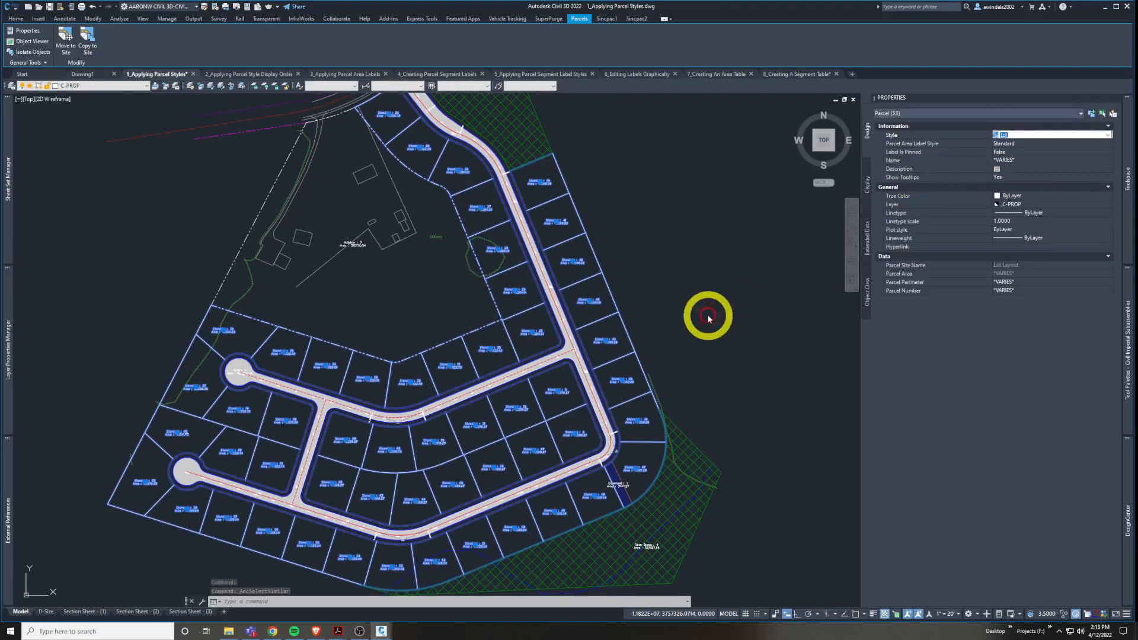
key(ctrl+z)
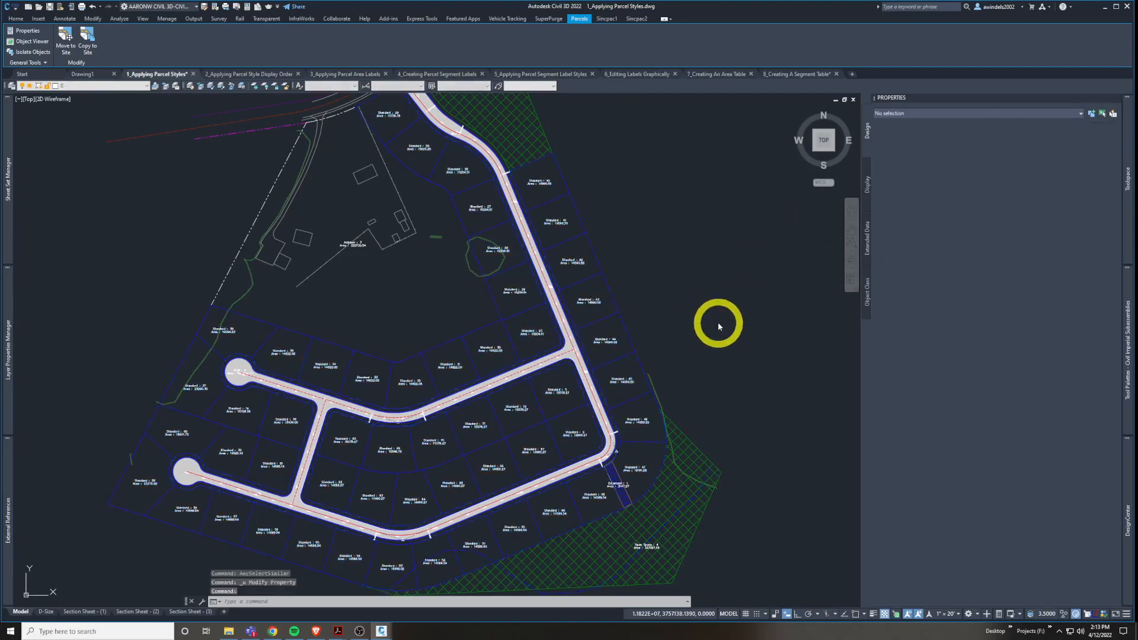
key(ctrl+z)
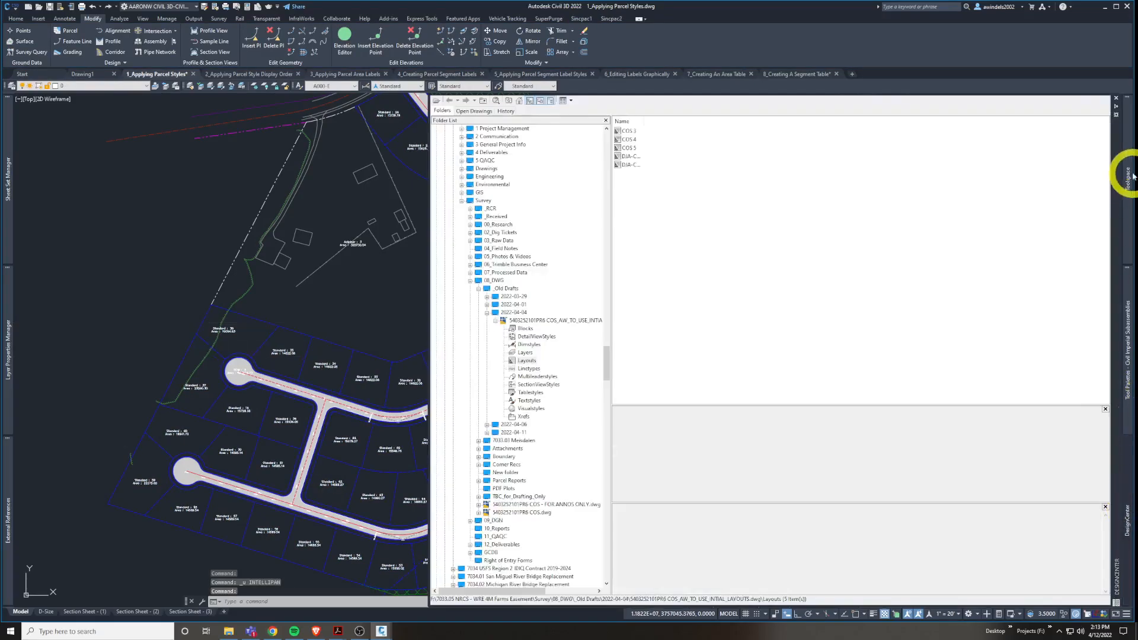
Refresh the Easements site's parcel Standard : 1 and the Lot Layout site's parcel collection in Prospector.
mouse_move(1125, 172)
click(963, 223)
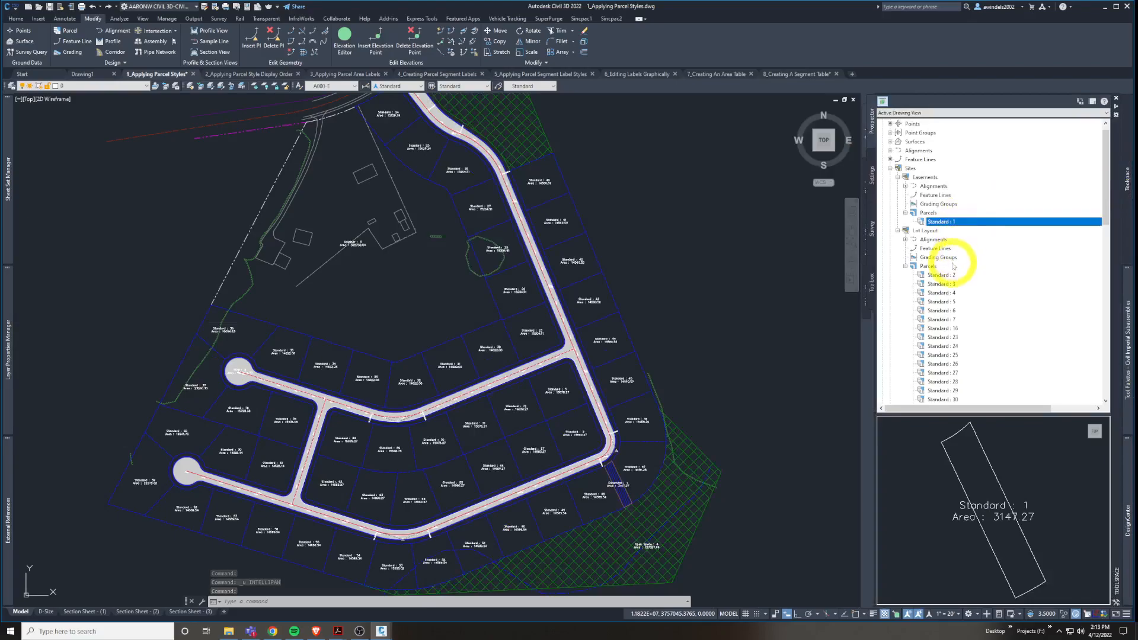
right_click(961, 221)
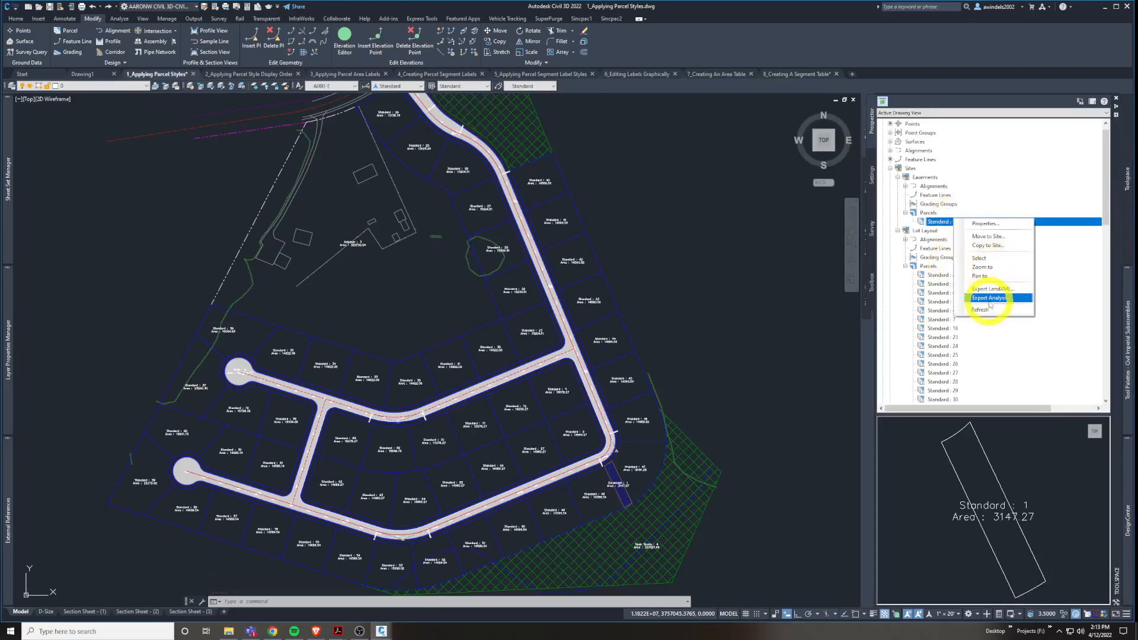
click(987, 308)
click(943, 266)
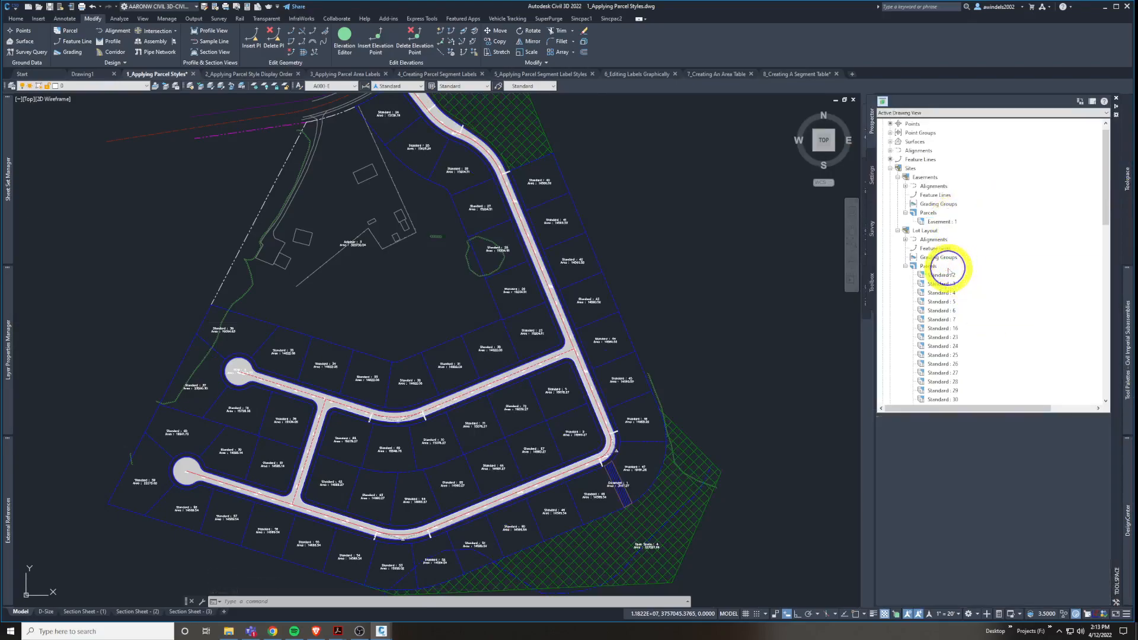
right_click(959, 267)
click(985, 373)
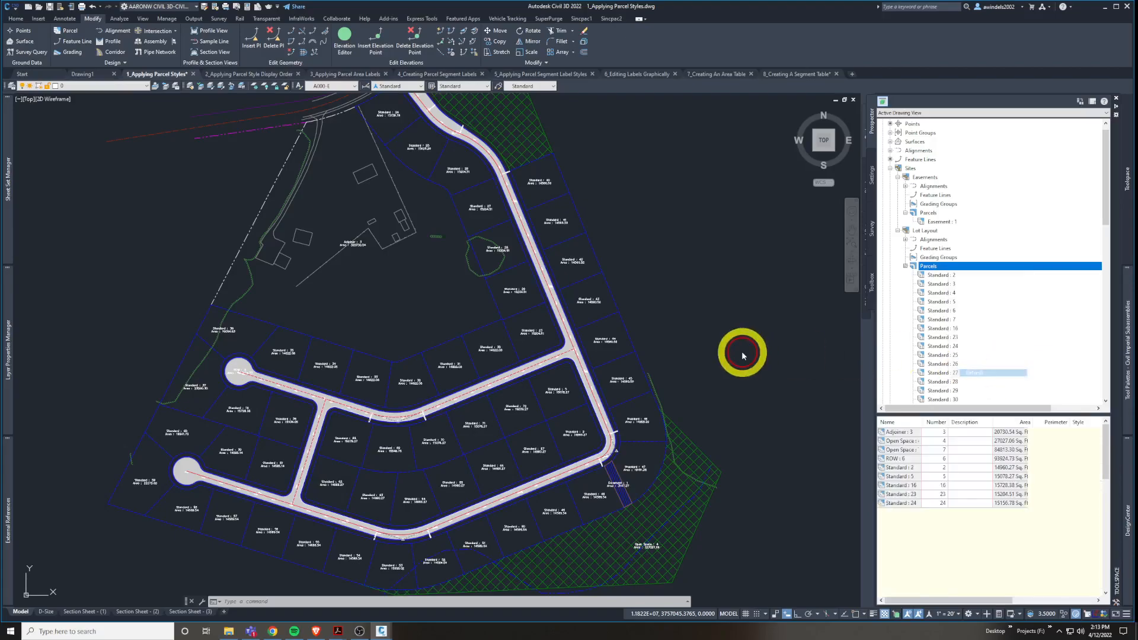
Undo the remaining view and selection changes and regenerate the whole drawing with REGENALL.
key(ctrl+z)
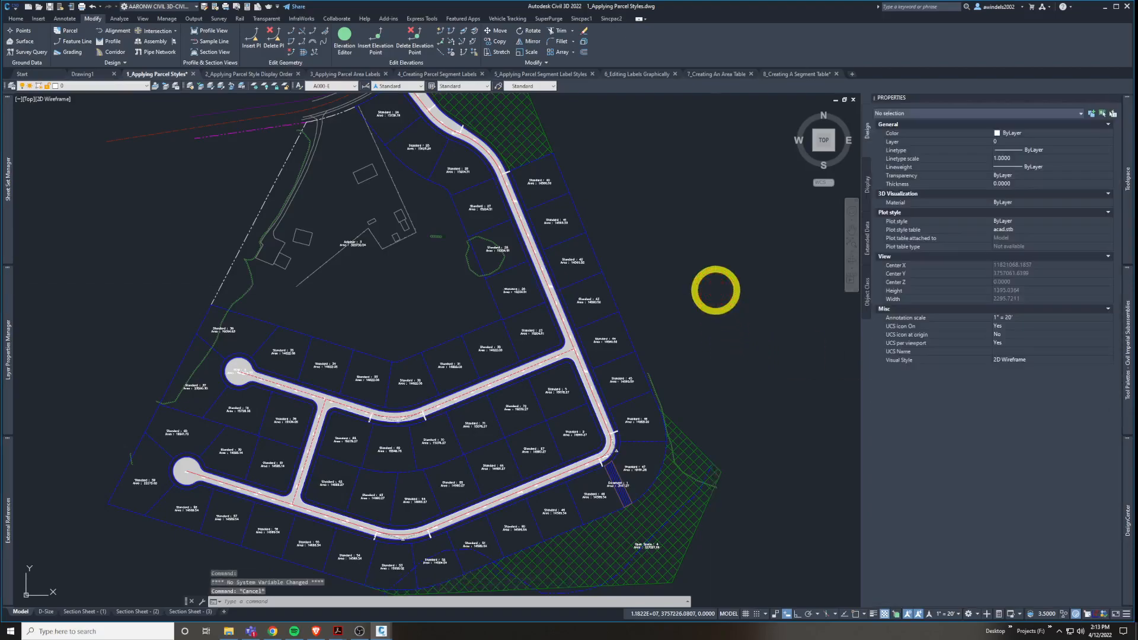
key(ctrl+z)
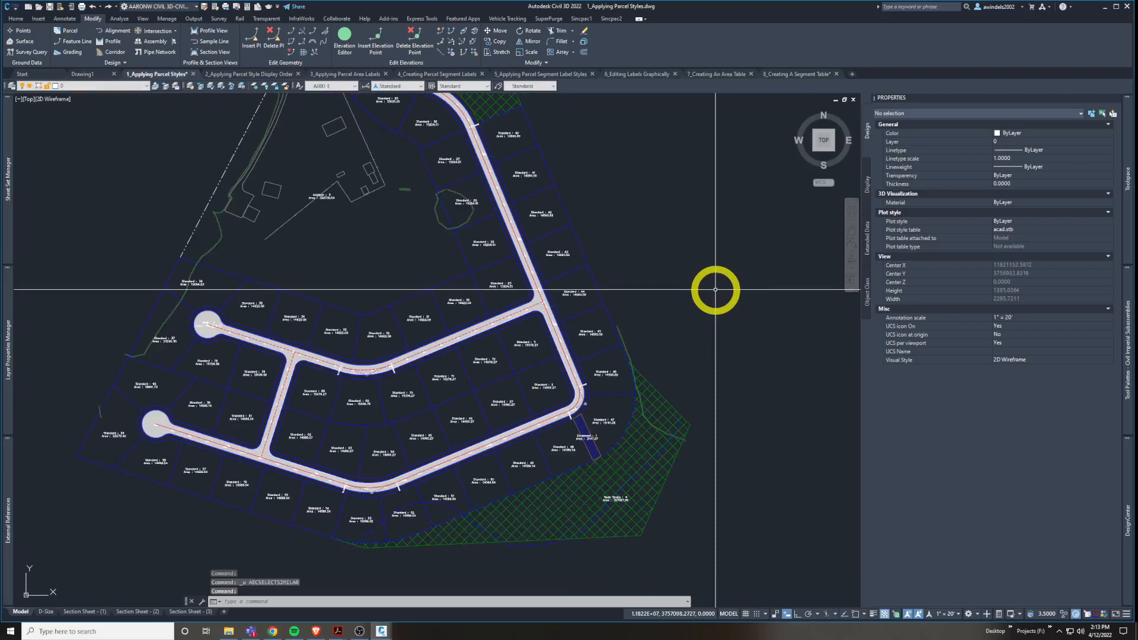
key(Escape)
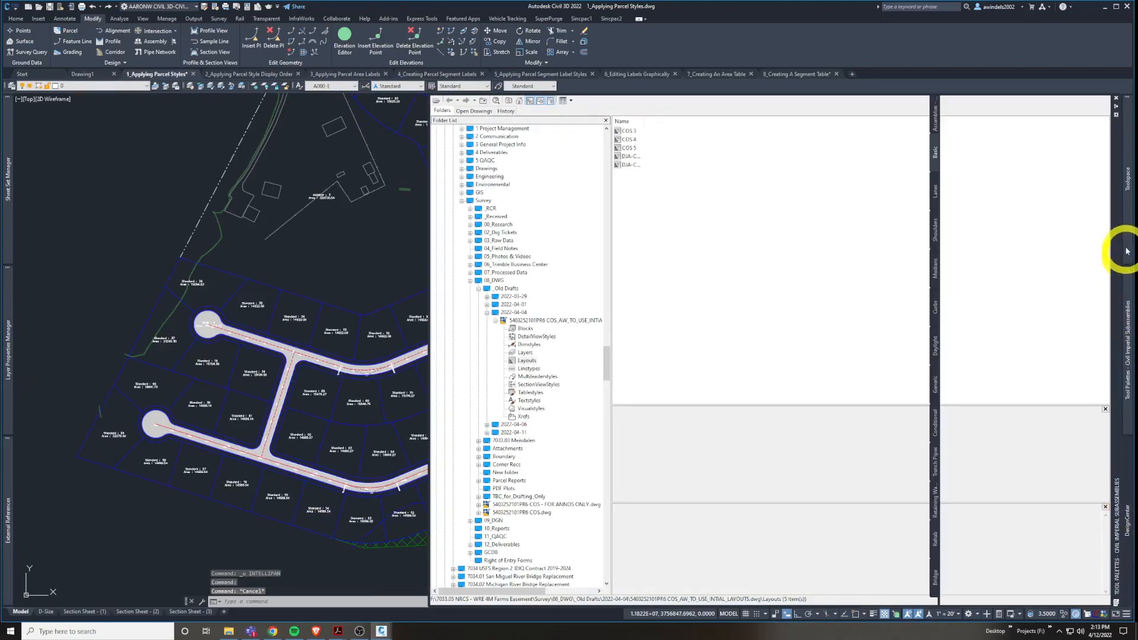
mouse_move(1127, 245)
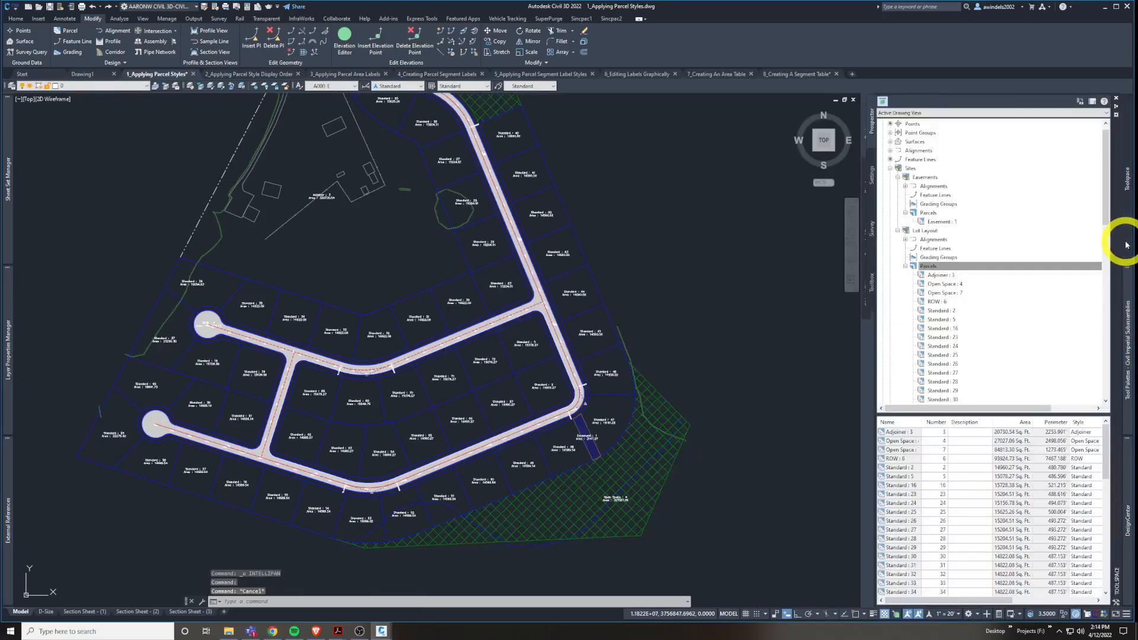
key(Escape)
key(Escape)
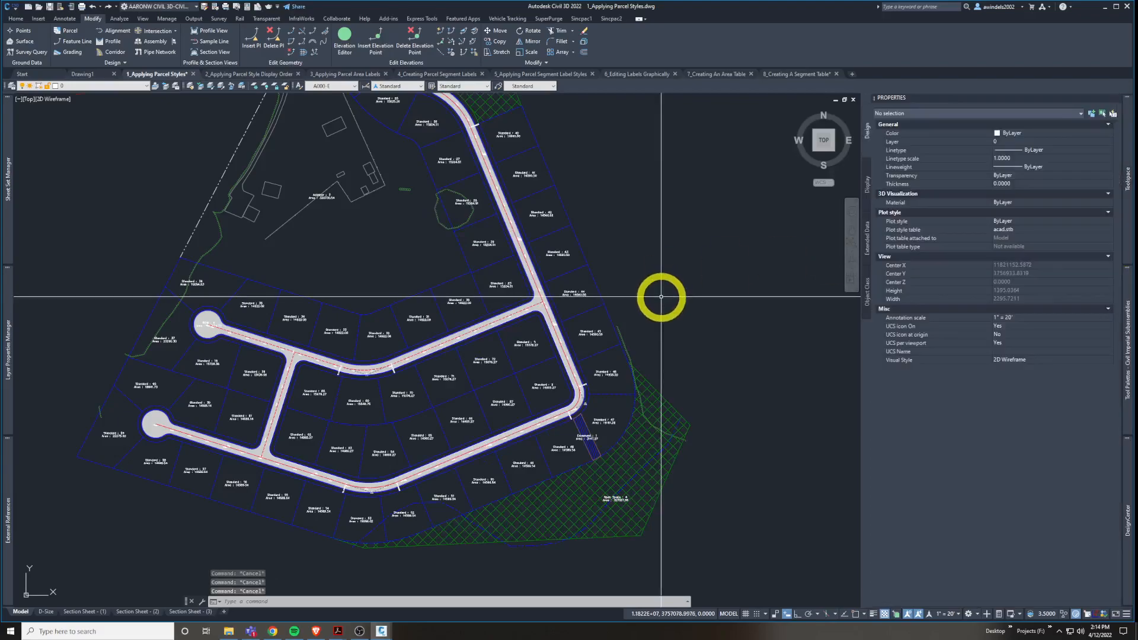
key(Return)
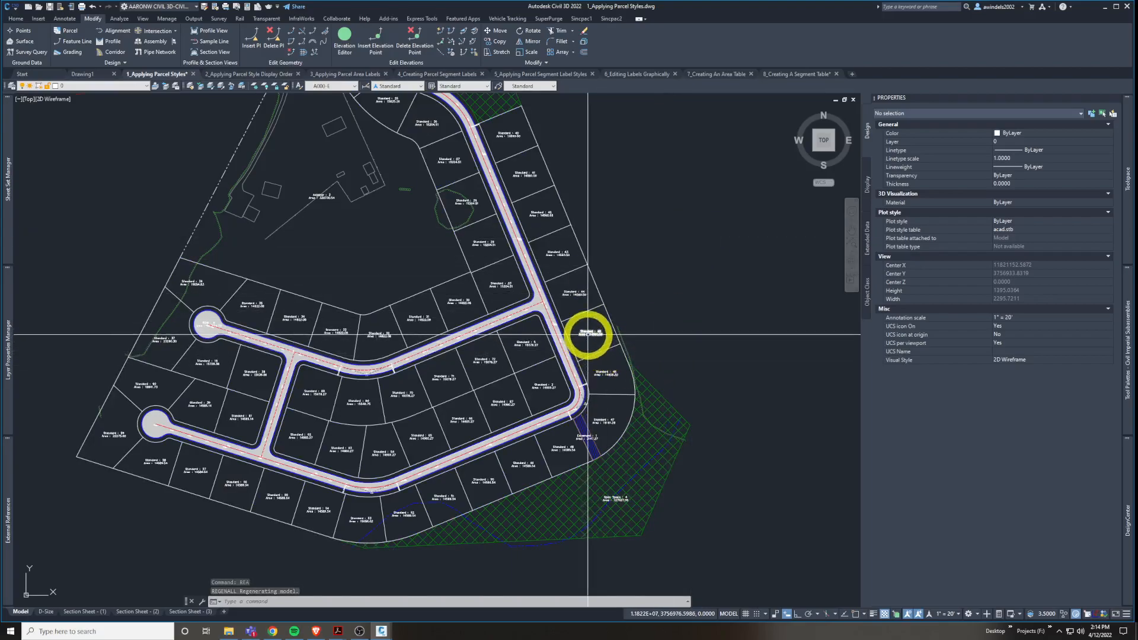
Set the object style of the parcel Standard : 46 alone to Lot and inspect its boundary up close.
click(610, 364)
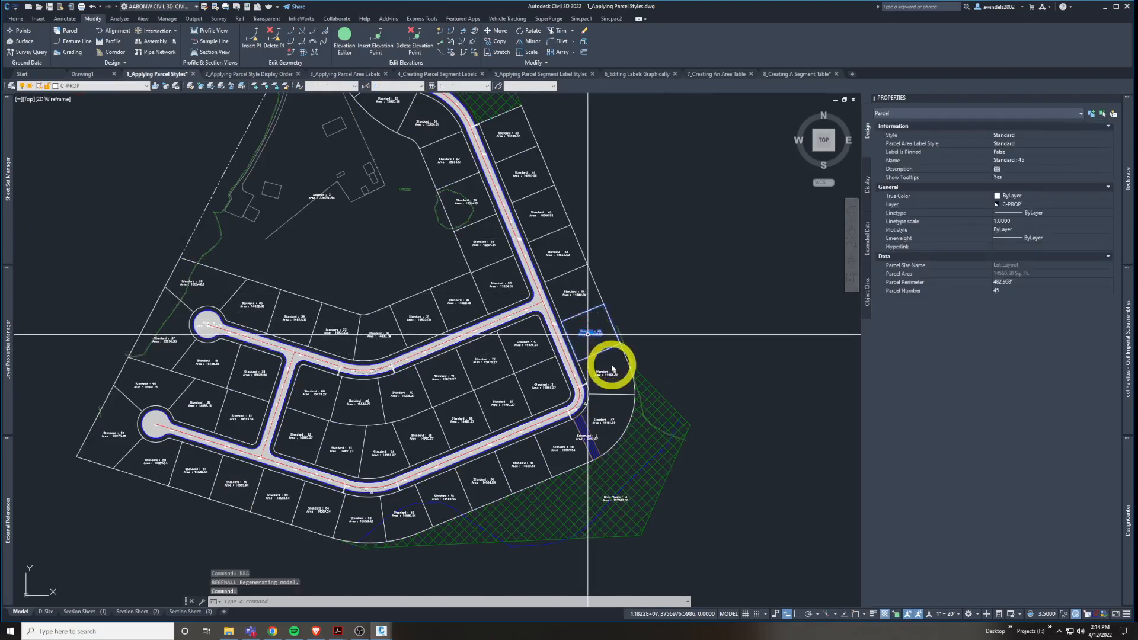
key(Escape)
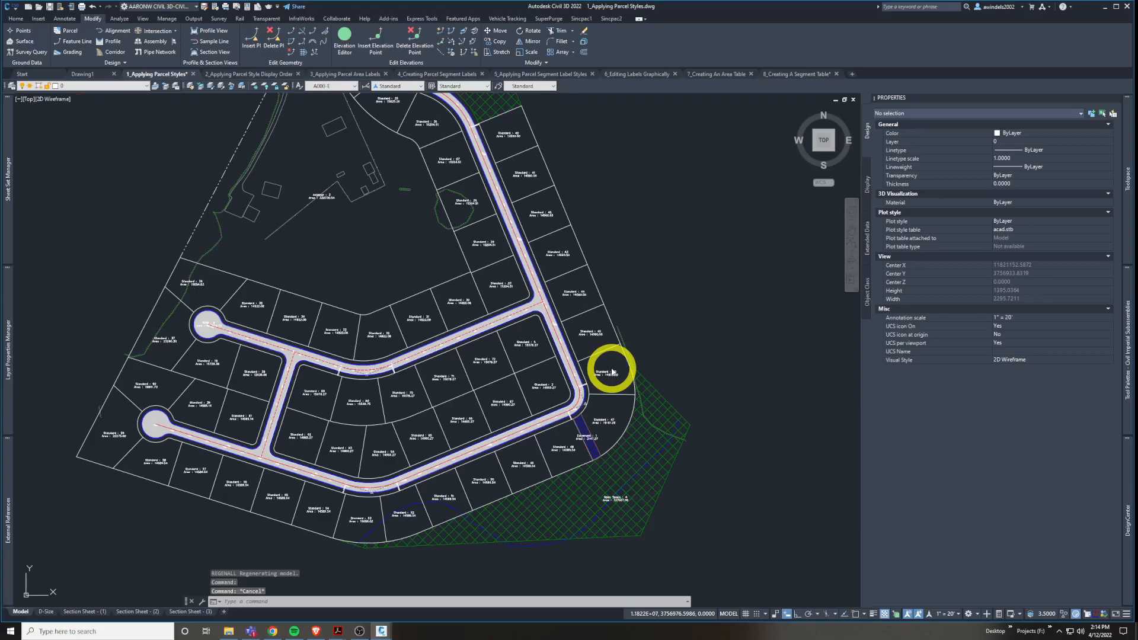
click(612, 378)
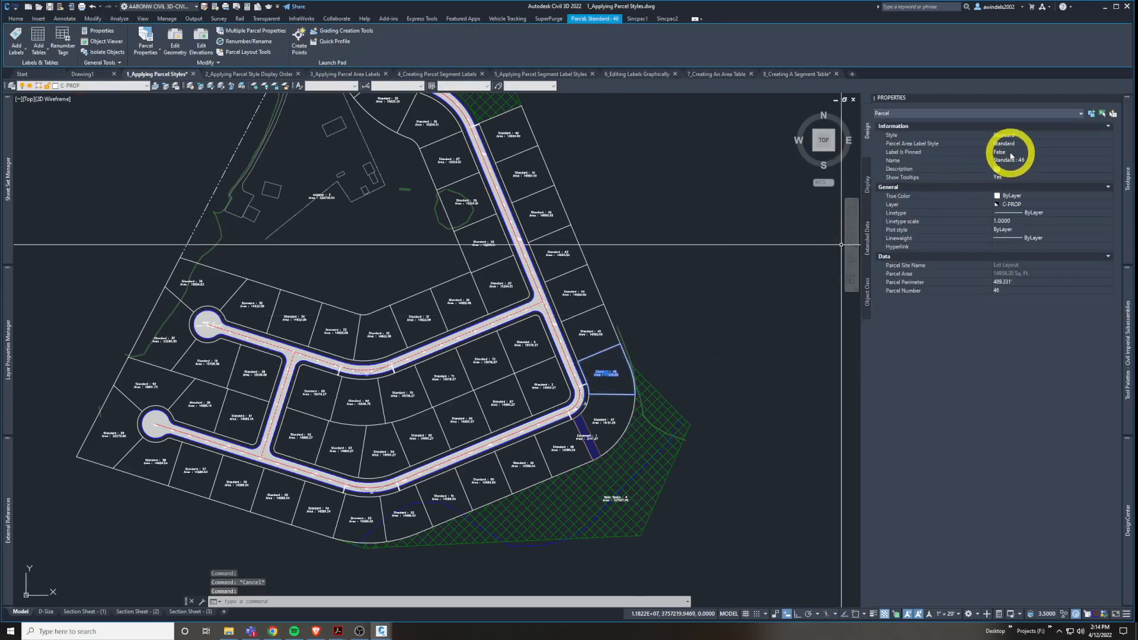
click(1004, 135)
click(1004, 135)
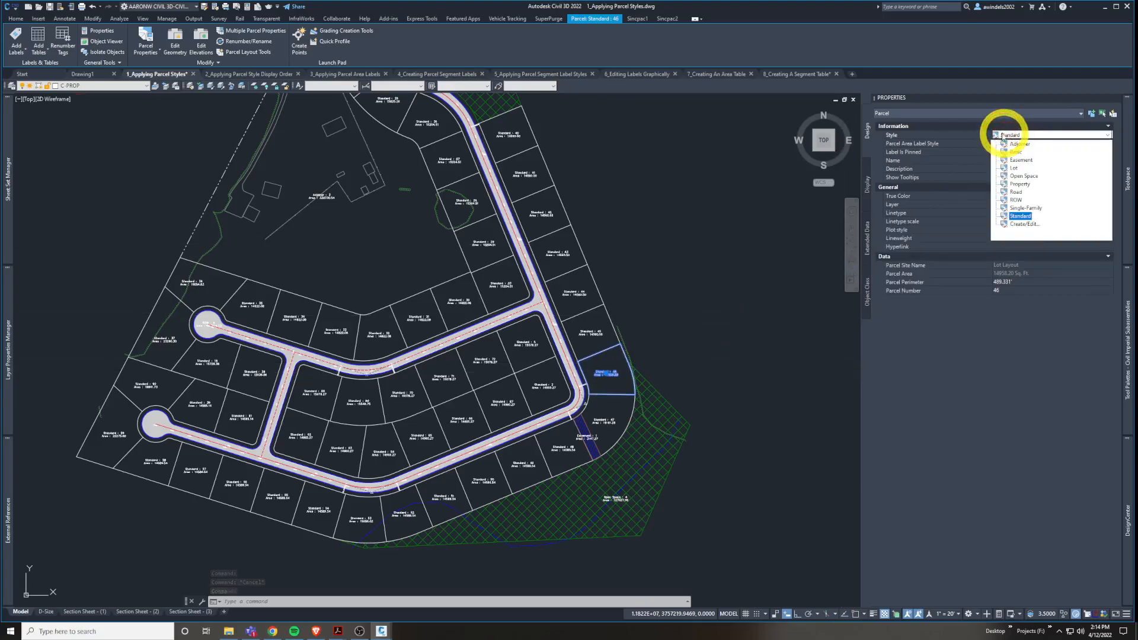
click(1014, 167)
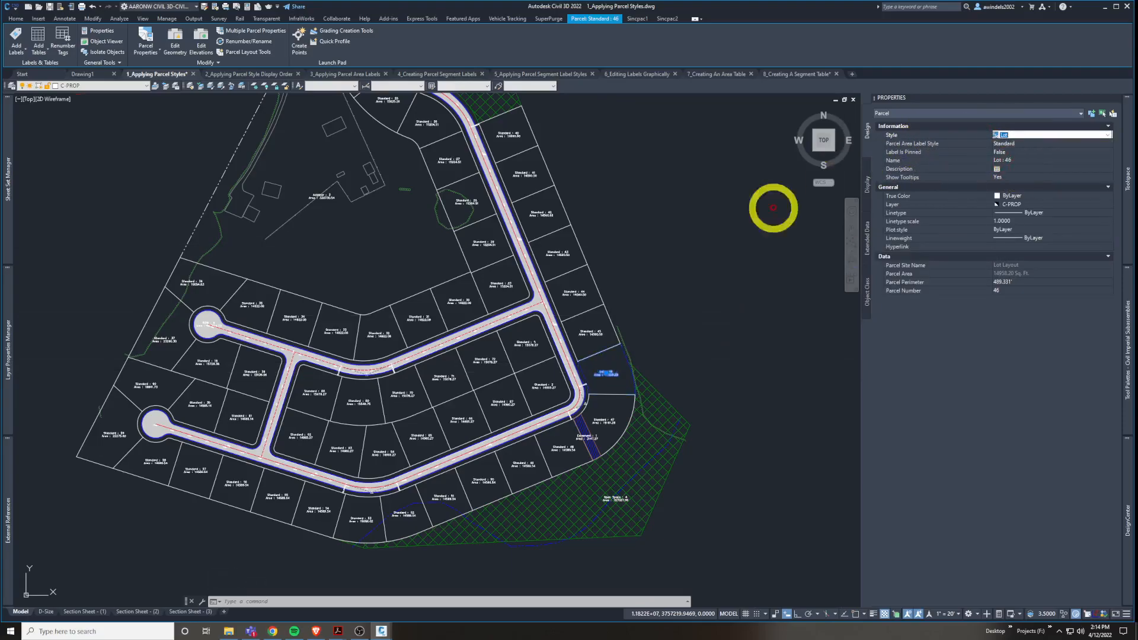
scroll(705, 397, up, 4)
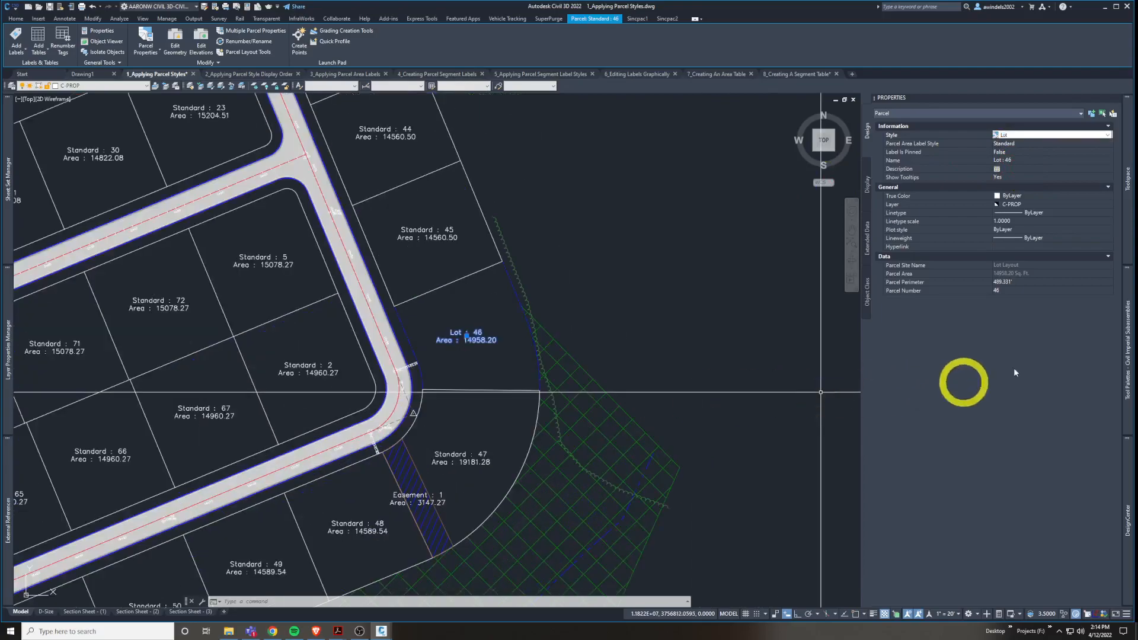
Refresh the Lot Layout site's parcel collection in Prospector.
mouse_move(1126, 509)
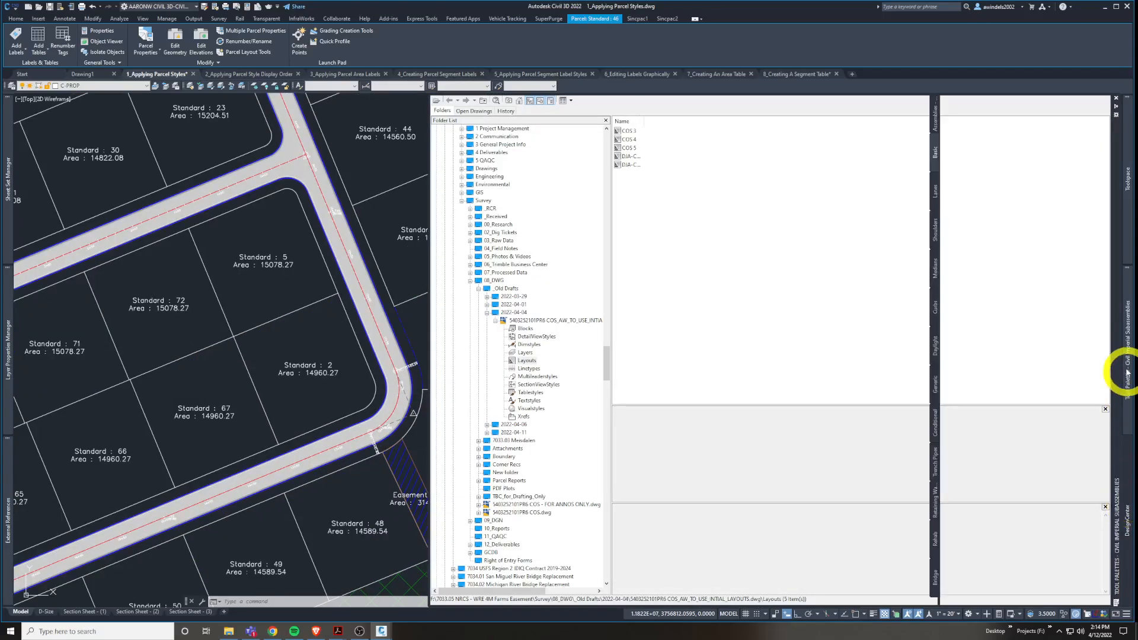
mouse_move(1130, 165)
right_click(942, 267)
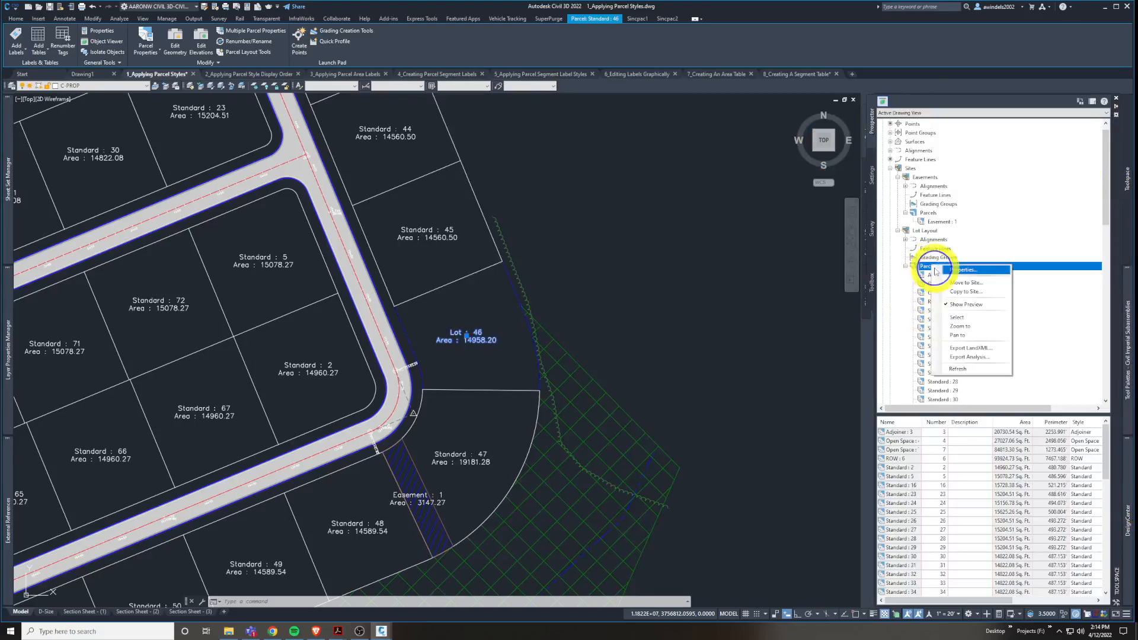
click(968, 369)
right_click(647, 304)
click(685, 310)
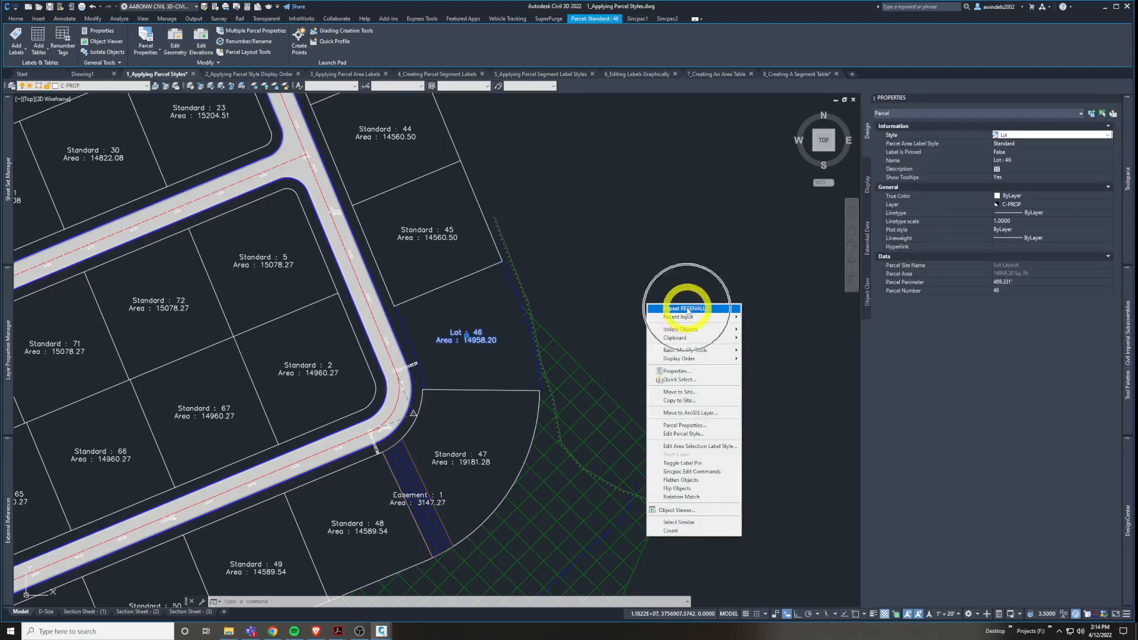
mouse_move(681, 317)
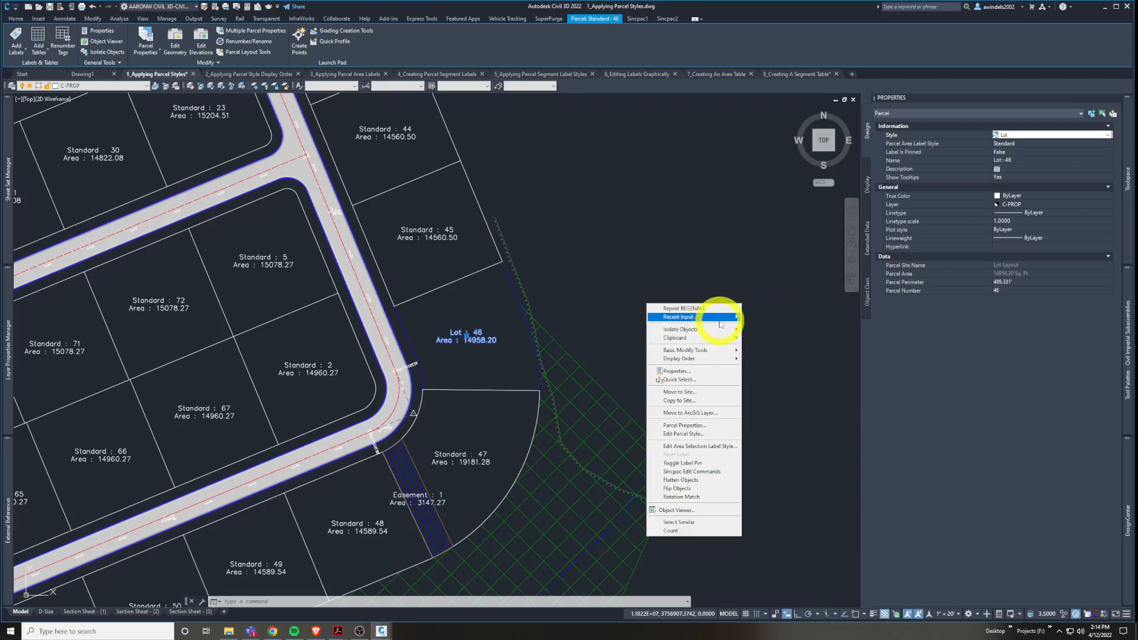
key(Escape)
key(Escape)
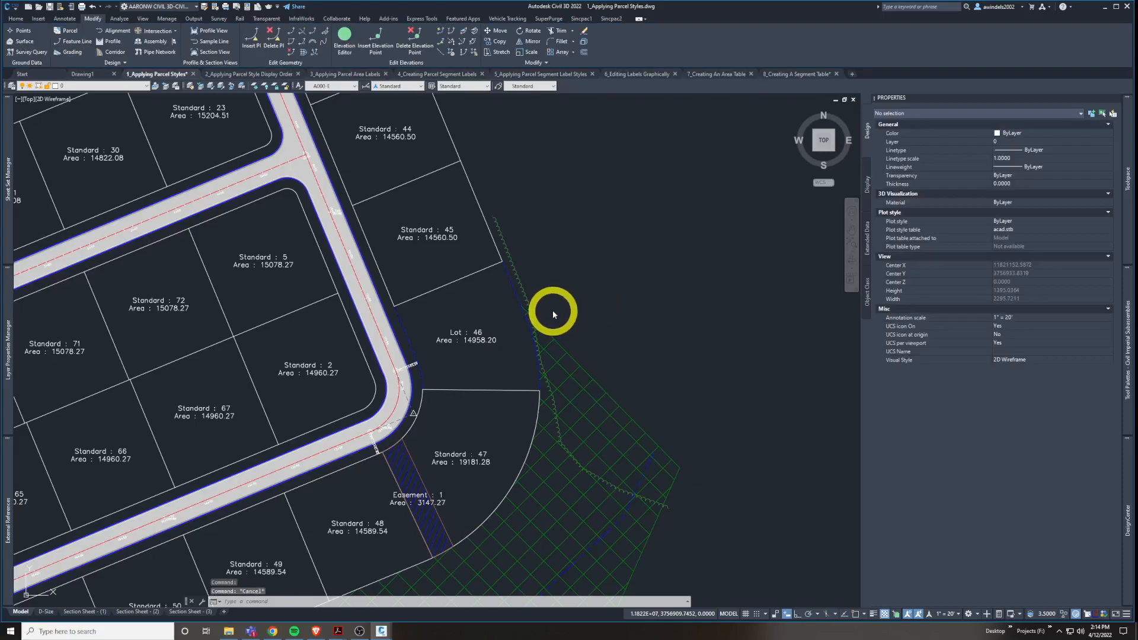
Repeat REGENALL to redraw the area around the parcel Lot : 46.
middle_drag(570, 311, 586, 310)
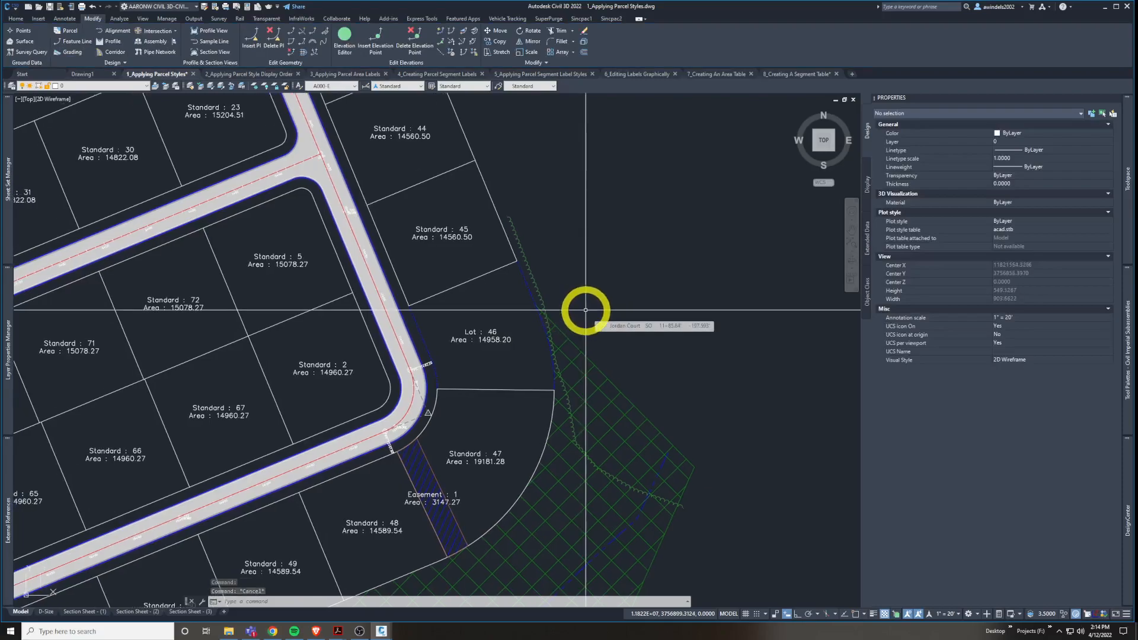
right_click(586, 310)
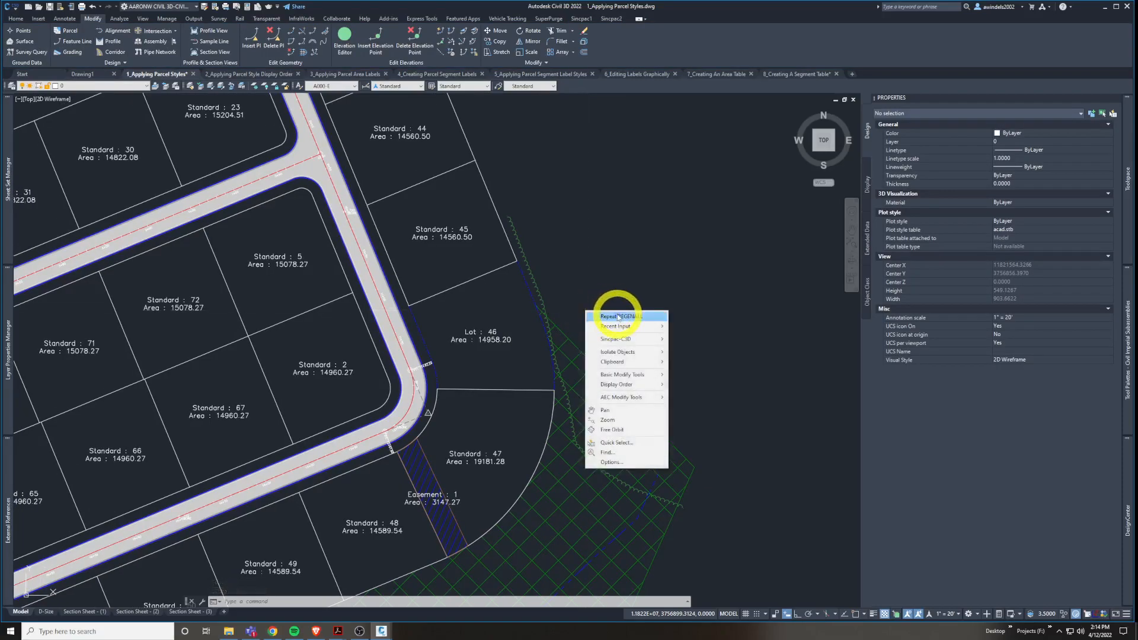
click(617, 314)
click(1133, 251)
click(965, 265)
right_click(967, 267)
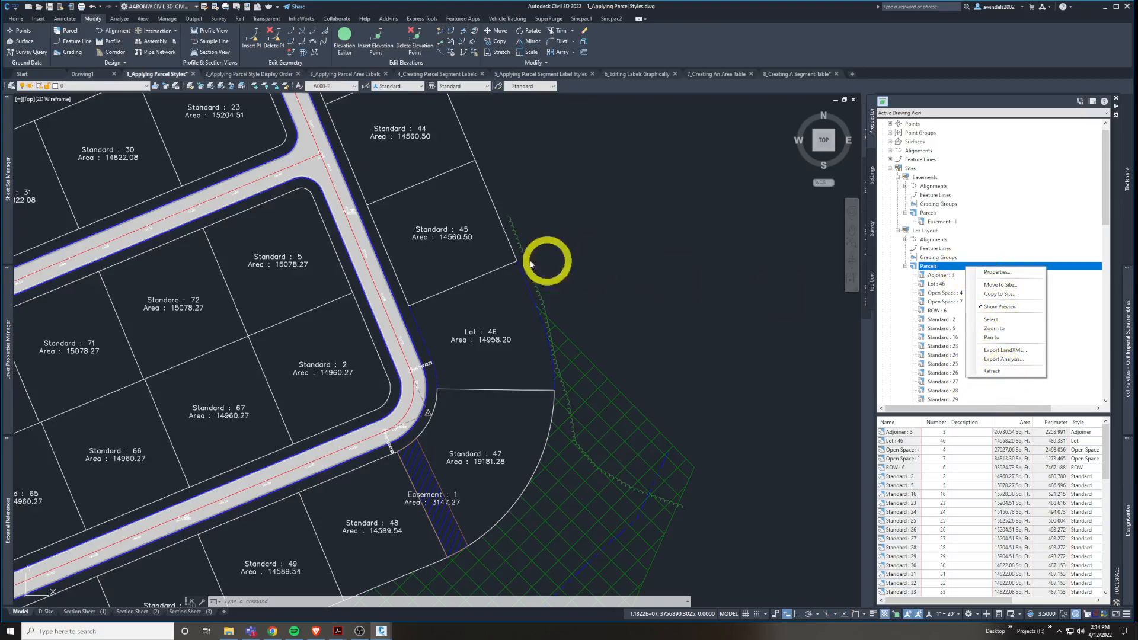
click(639, 295)
key(Escape)
key(Escape)
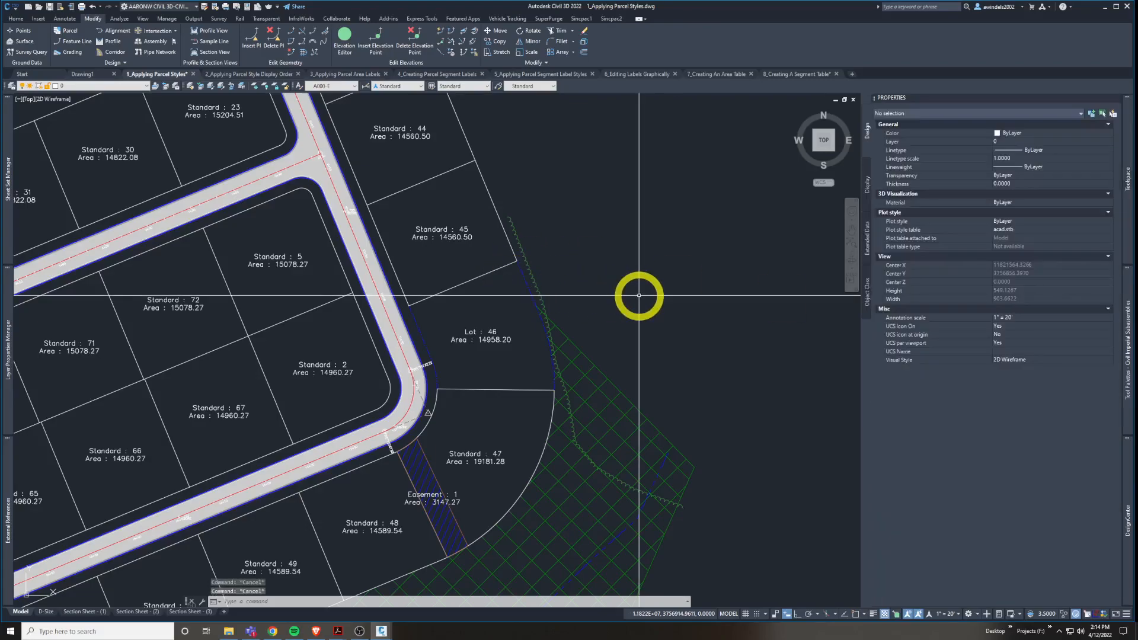
Inspect the parcel segment between Lot : 46 and the adjoining open space and check its object properties.
click(527, 286)
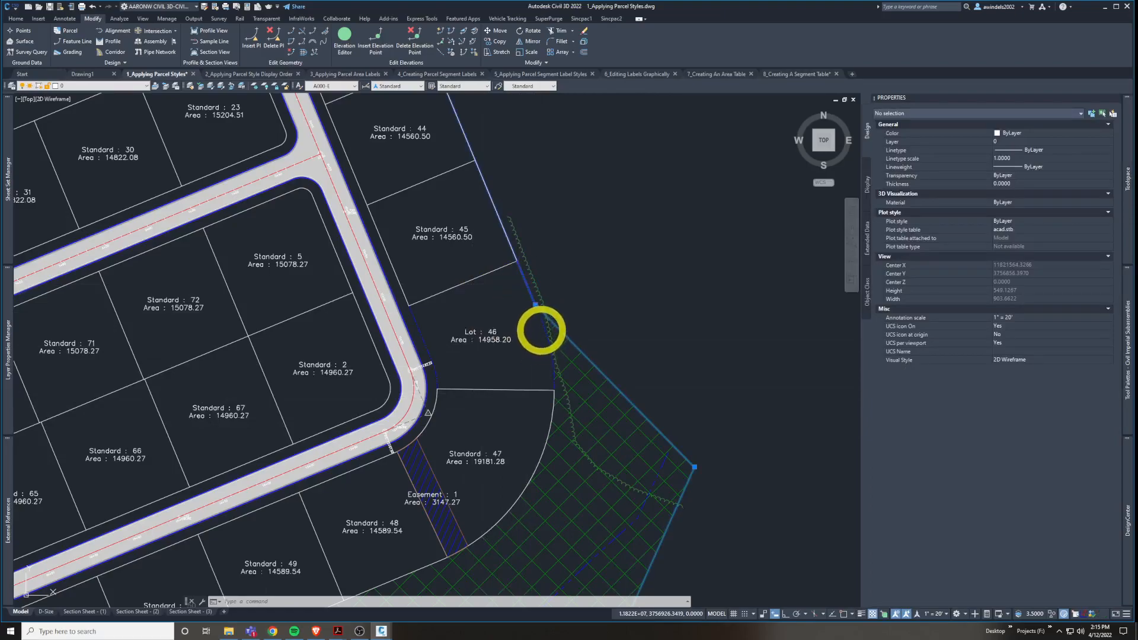
key(Escape)
scroll(546, 328, up, 5)
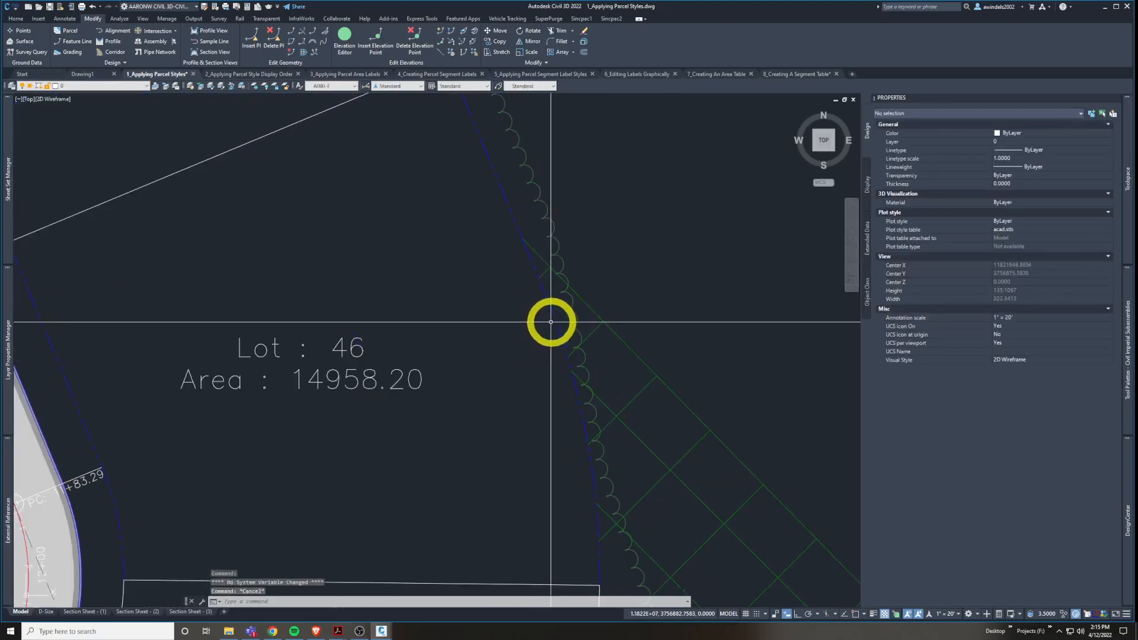
click(552, 316)
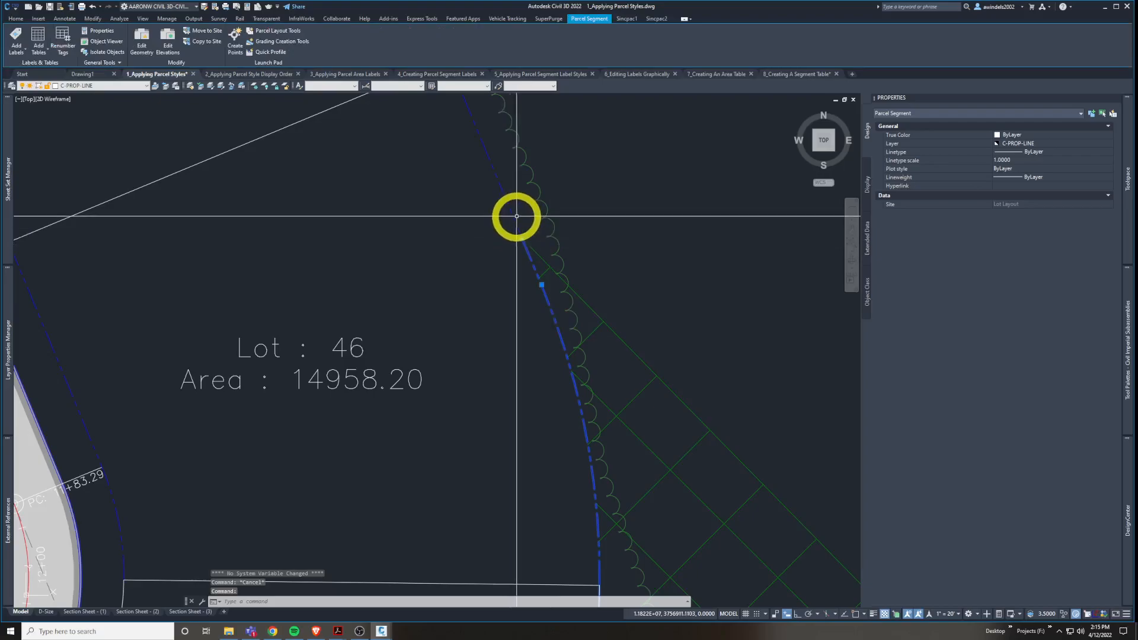
click(557, 304)
click(897, 113)
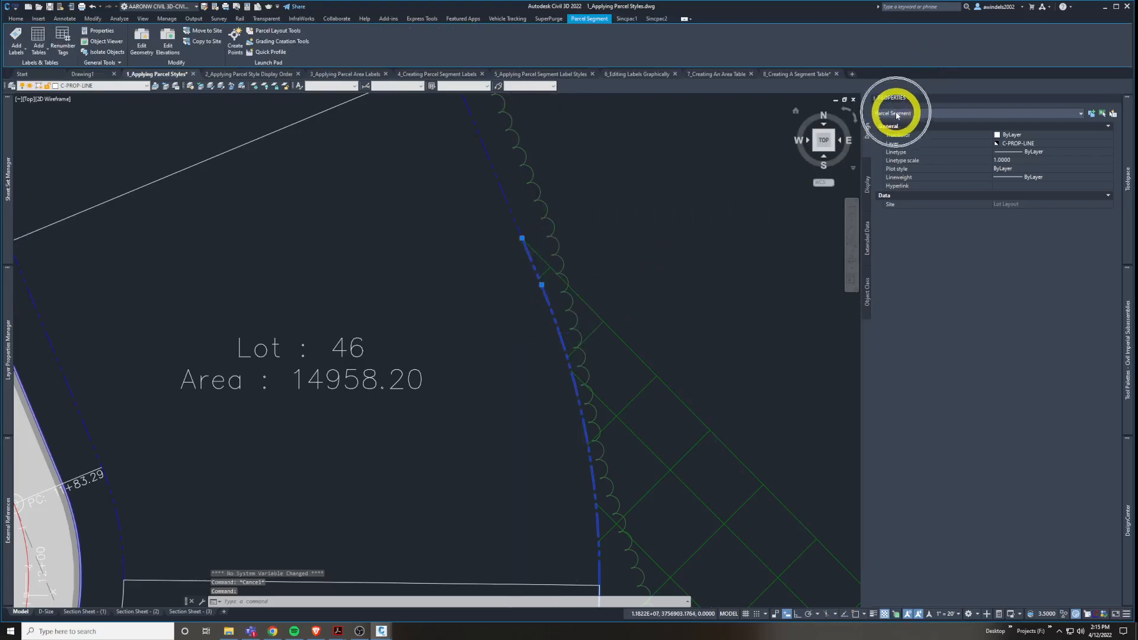
key(Escape)
Select the parcel Lot : 46 by its area label and examine the extent of its boundary.
middle_drag(371, 511, 424, 440)
click(425, 439)
click(354, 285)
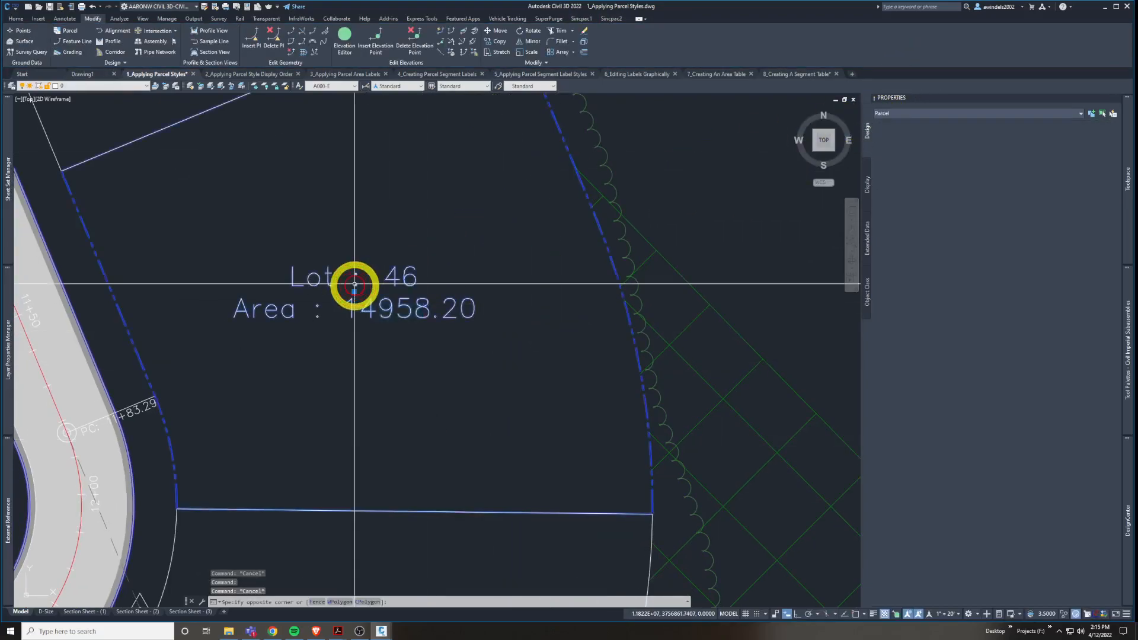
middle_drag(353, 280, 539, 326)
scroll(539, 325, down, 4)
key(Escape)
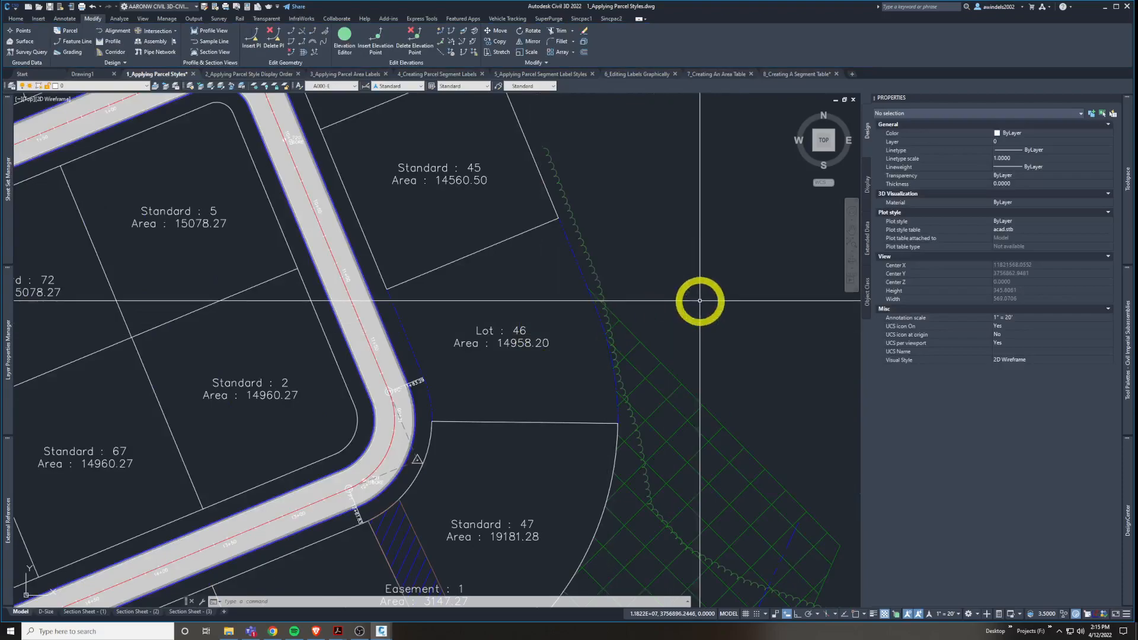
Expand the Sites collection in Prospector and list all parcels of the Lot Layout site.
mouse_move(1126, 173)
click(891, 170)
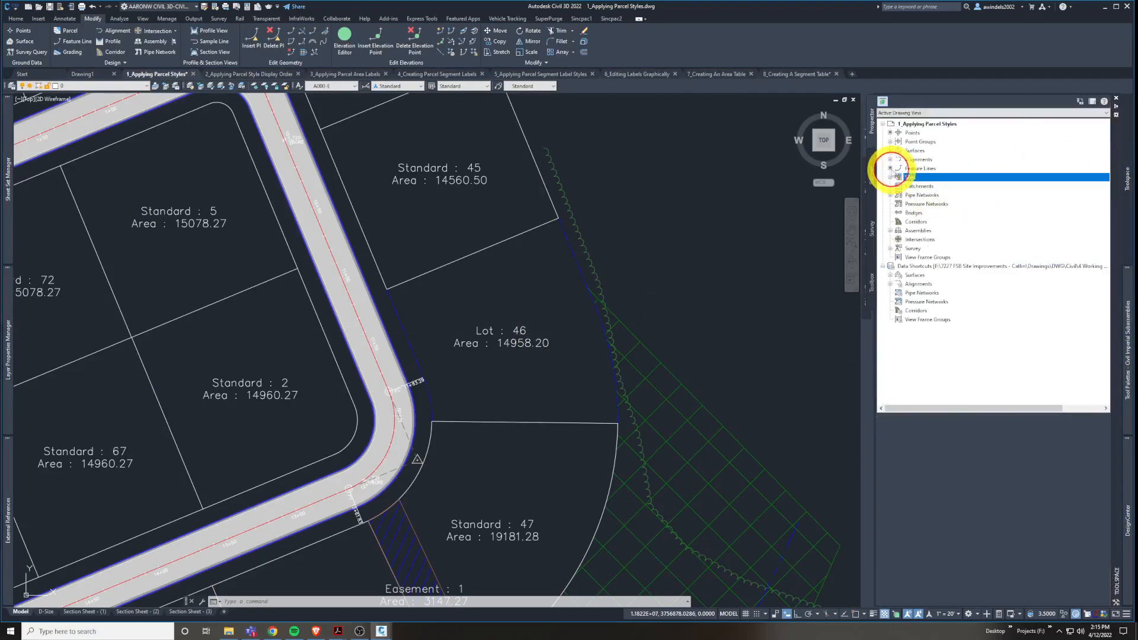
click(891, 176)
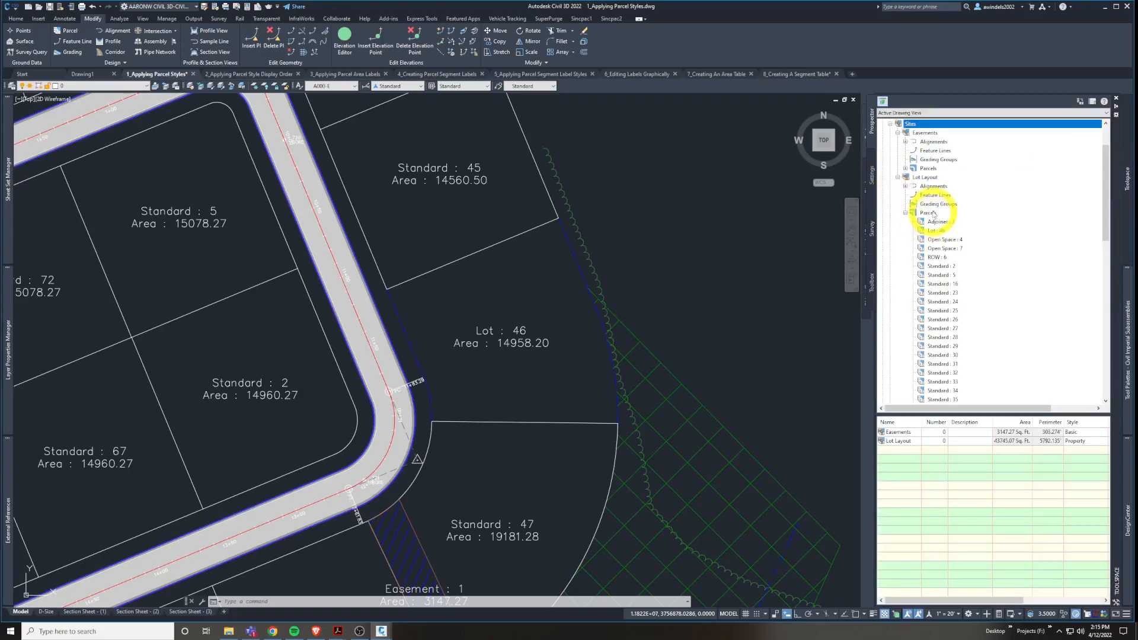
click(924, 178)
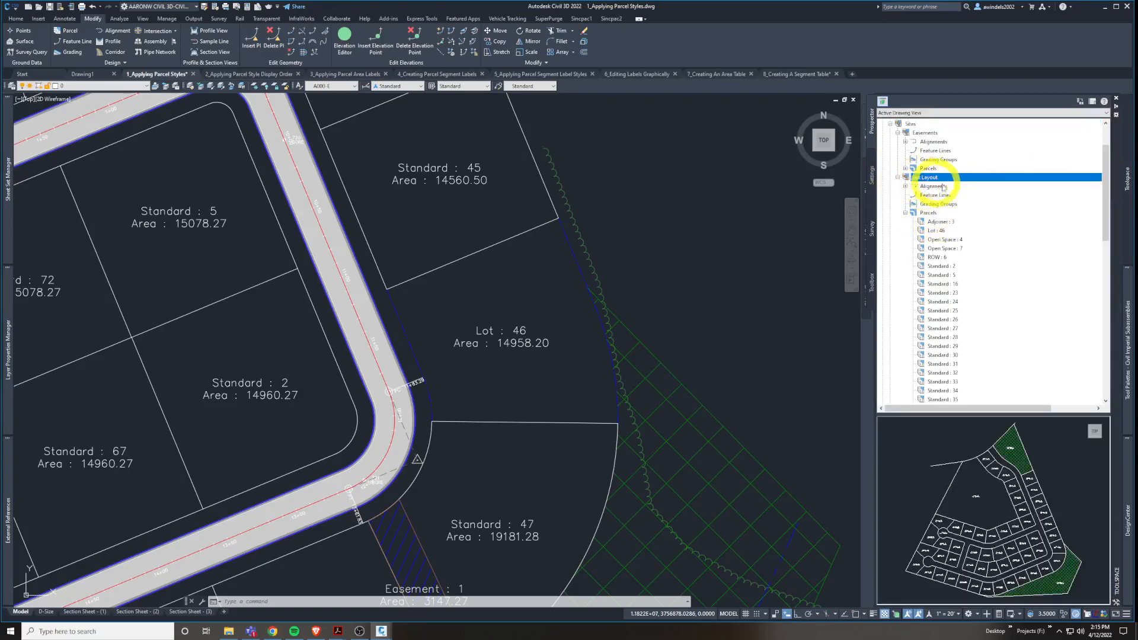
click(929, 212)
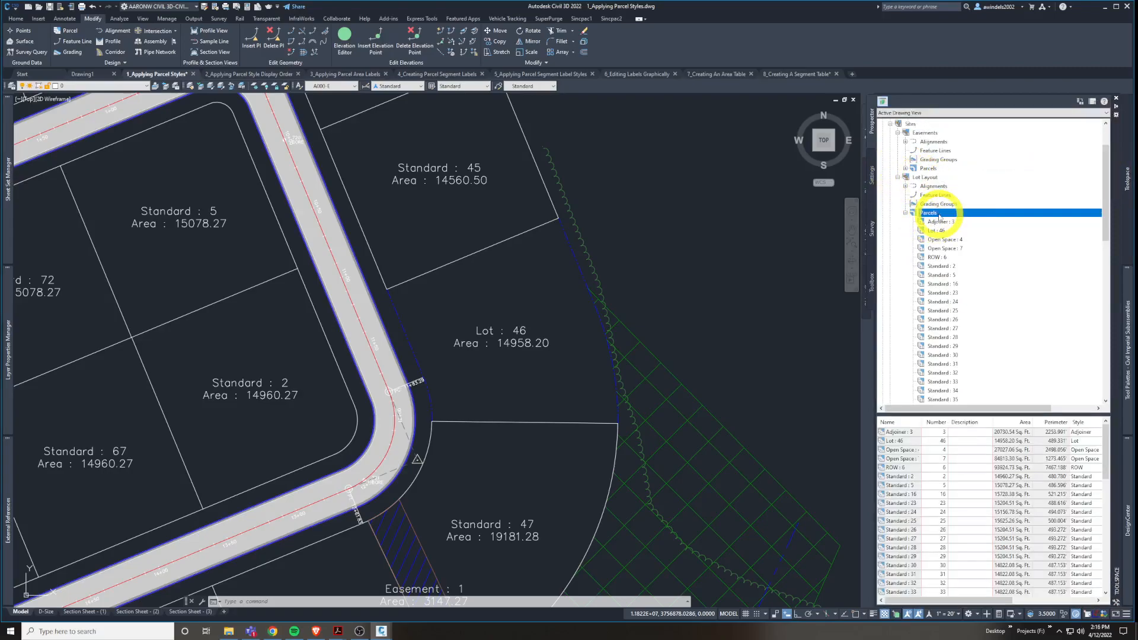
Turn off Show Preview for the Lot Layout parcels and try toggling the item preview setting.
right_click(940, 216)
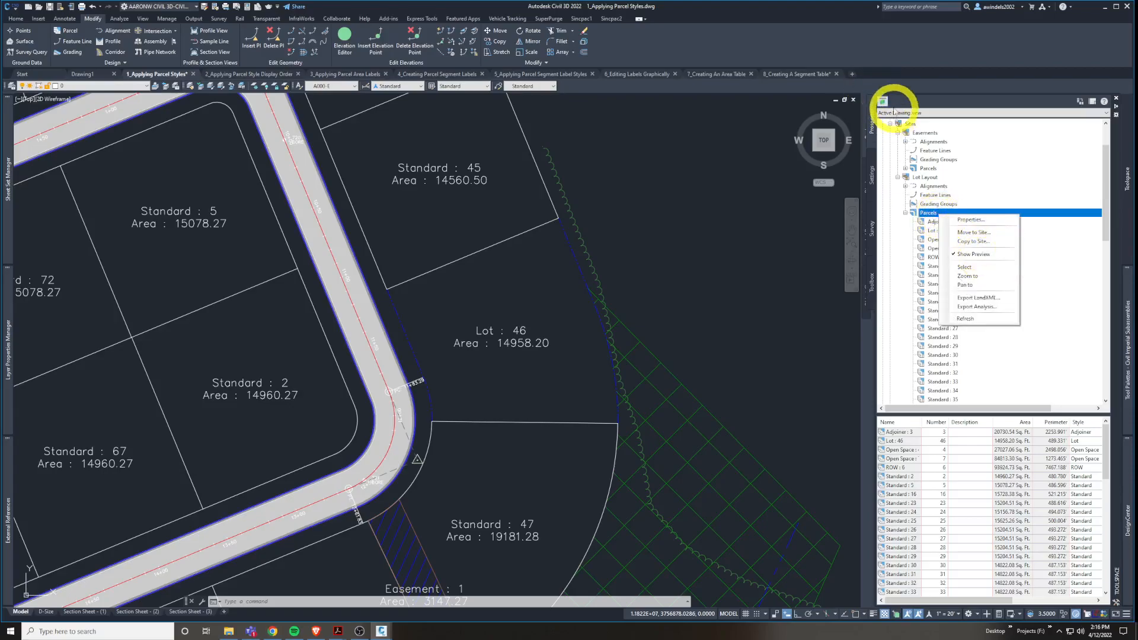
click(972, 254)
click(942, 222)
click(942, 231)
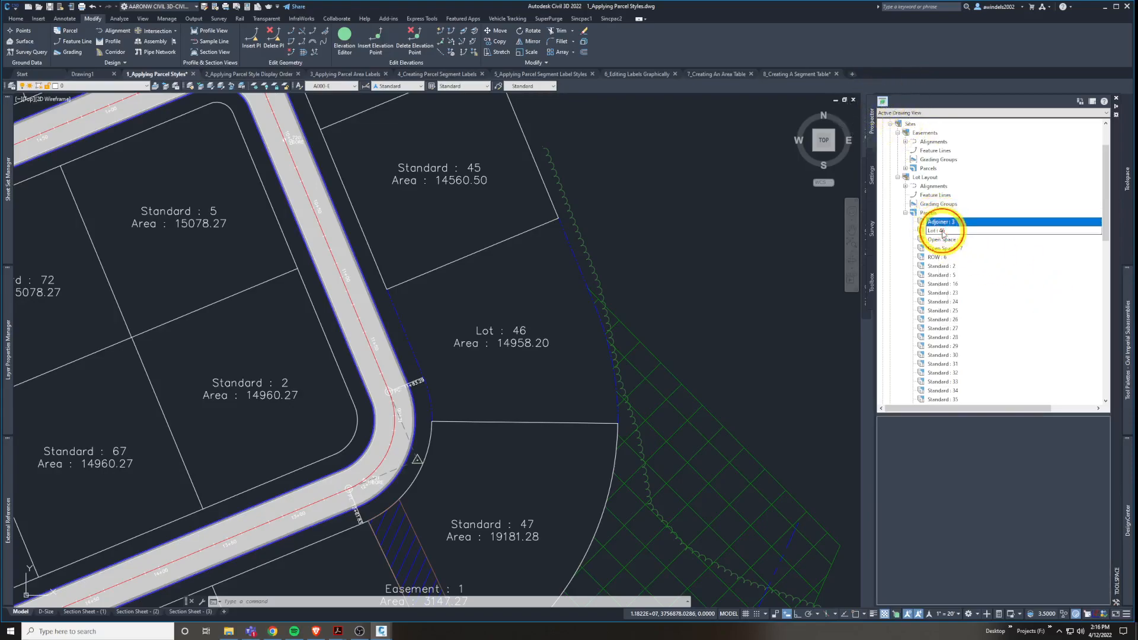
click(883, 101)
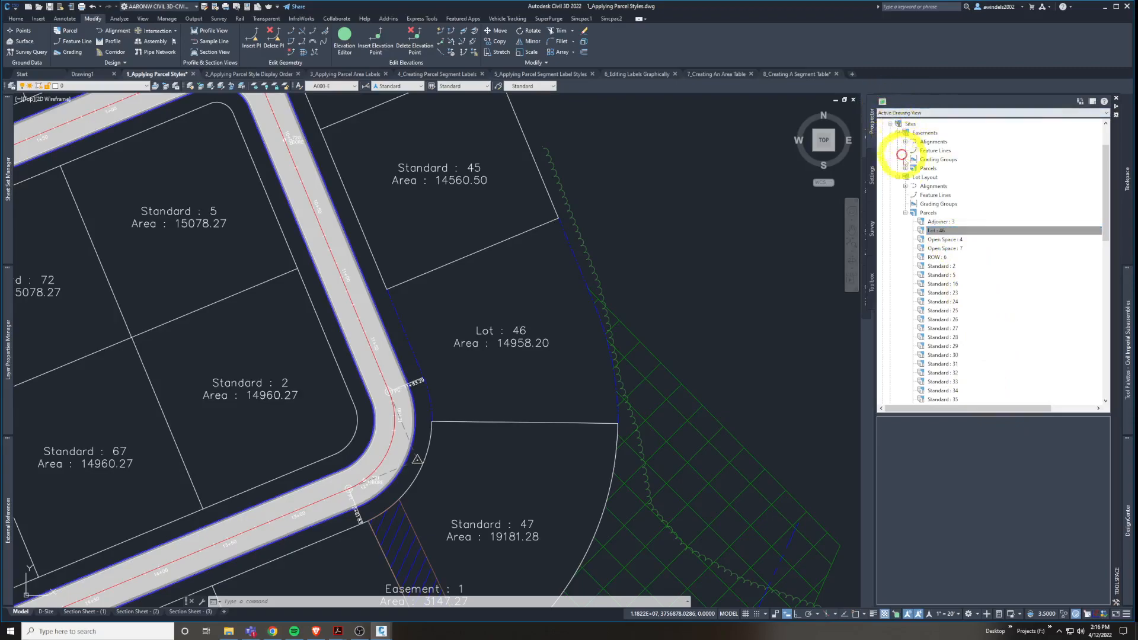
click(883, 103)
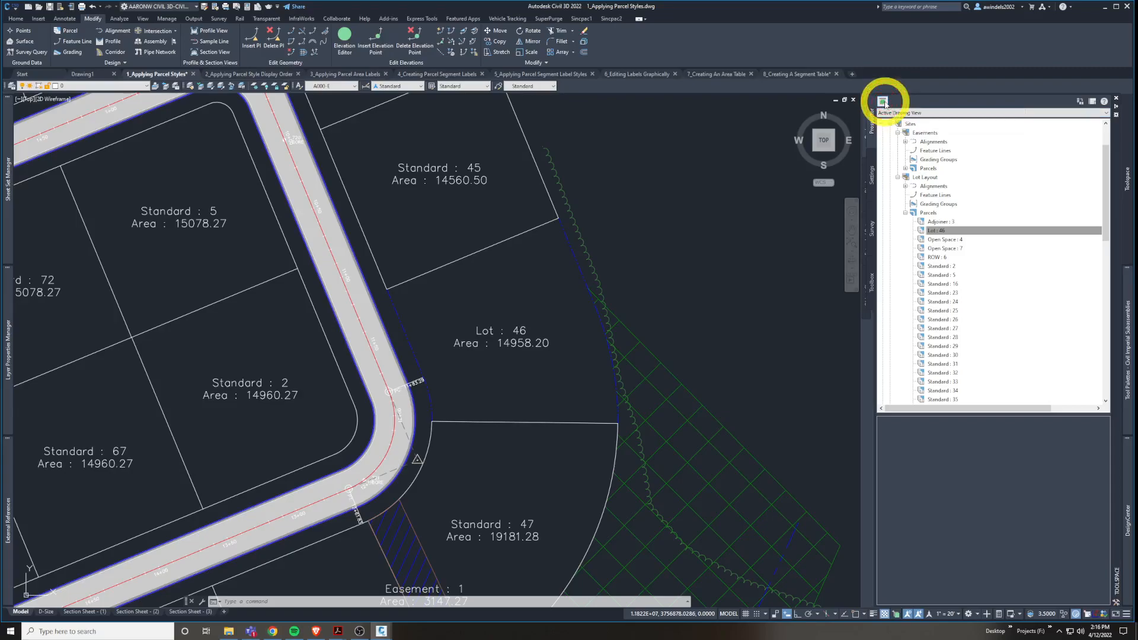
Turn Show Preview back on for the Lot Layout parcels and check it with Adjoiner : 3.
right_click(935, 231)
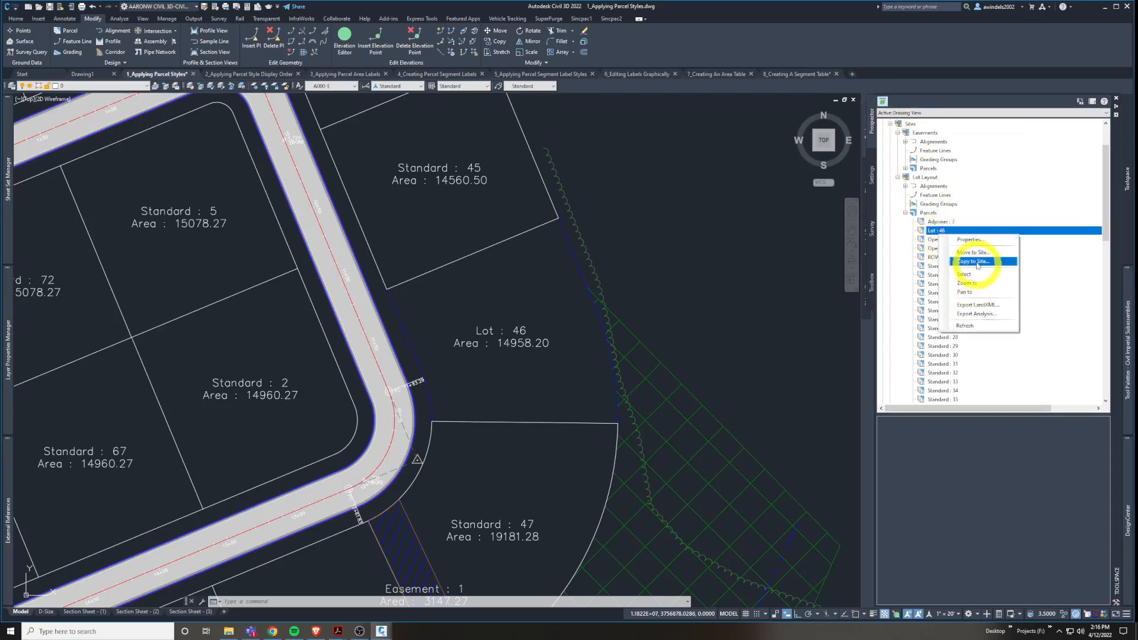
right_click(936, 214)
click(968, 251)
click(936, 222)
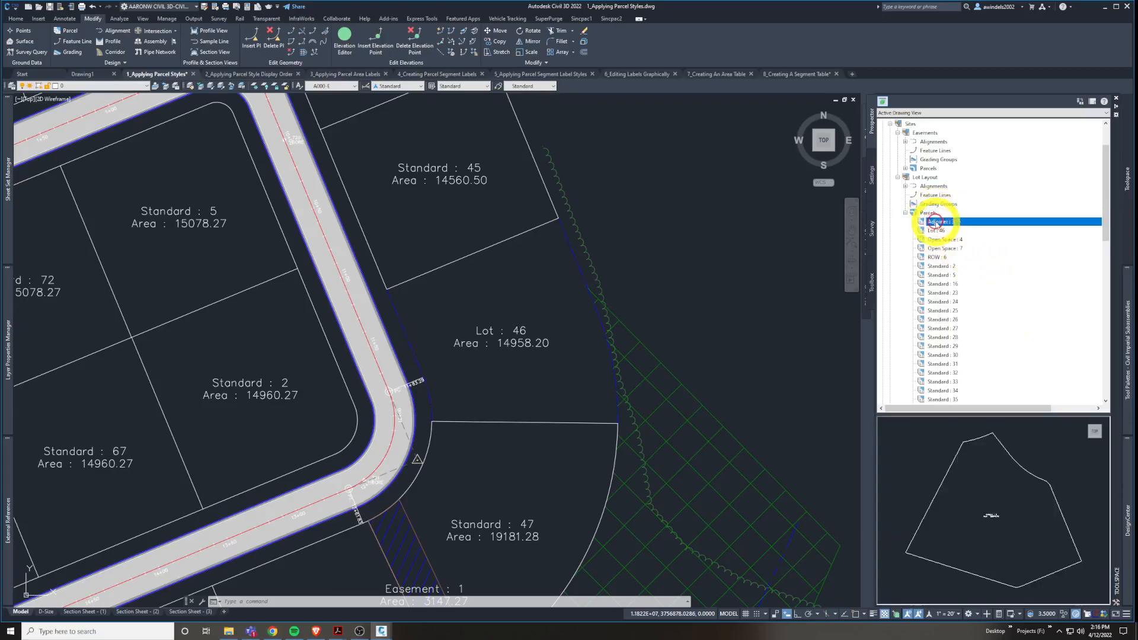
Preview Standard : 5 and ROW : 6, and list Adjoiner : 3, both Open Space parcels and ROW : 6 together.
scroll(943, 222, down, 2)
click(948, 221)
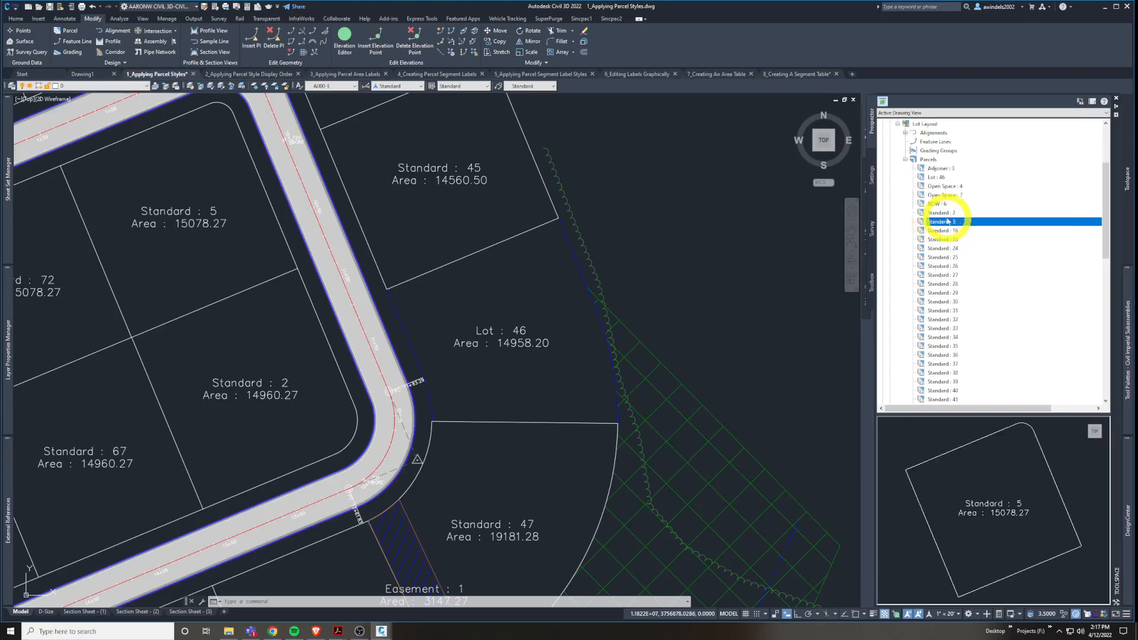
click(972, 204)
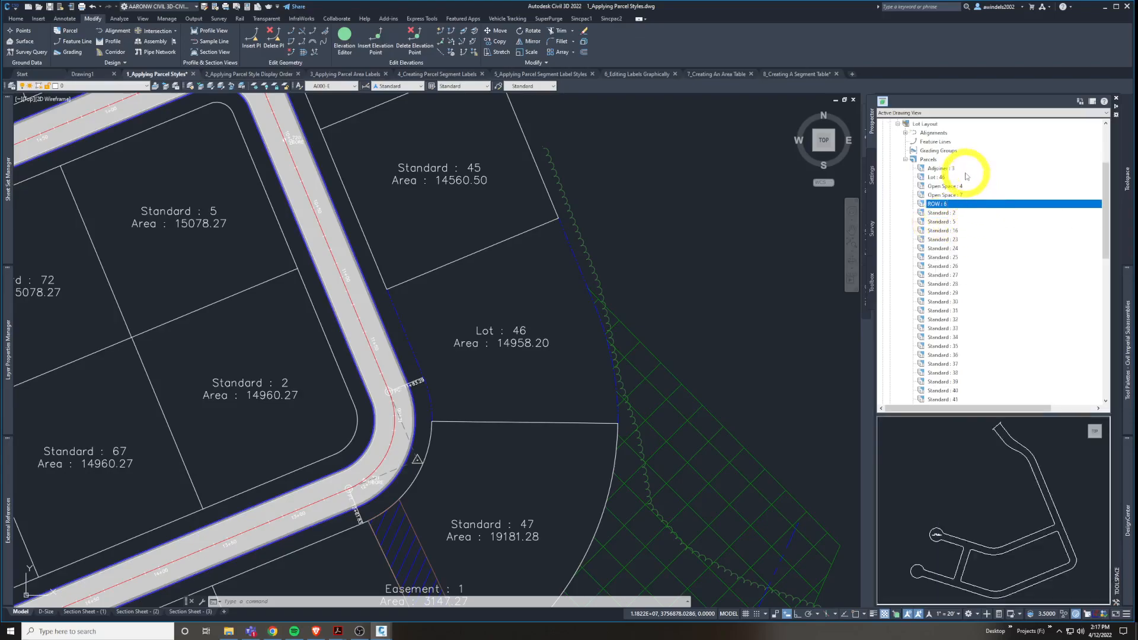
ctrl+click(941, 168)
ctrl+click(972, 186)
ctrl+click(1006, 195)
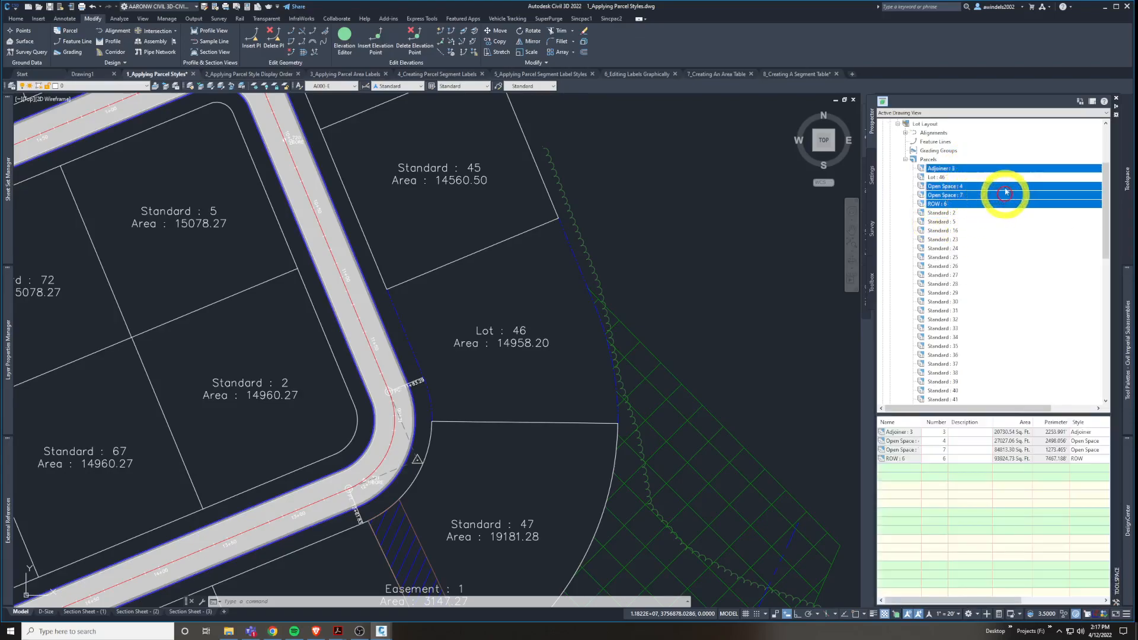
click(964, 177)
Select all Lot Layout parcels from Standard : 2 through Standard : 72 and enlarge the list of their details.
click(968, 215)
scroll(966, 212, down, 4)
scroll(965, 209, up, 3)
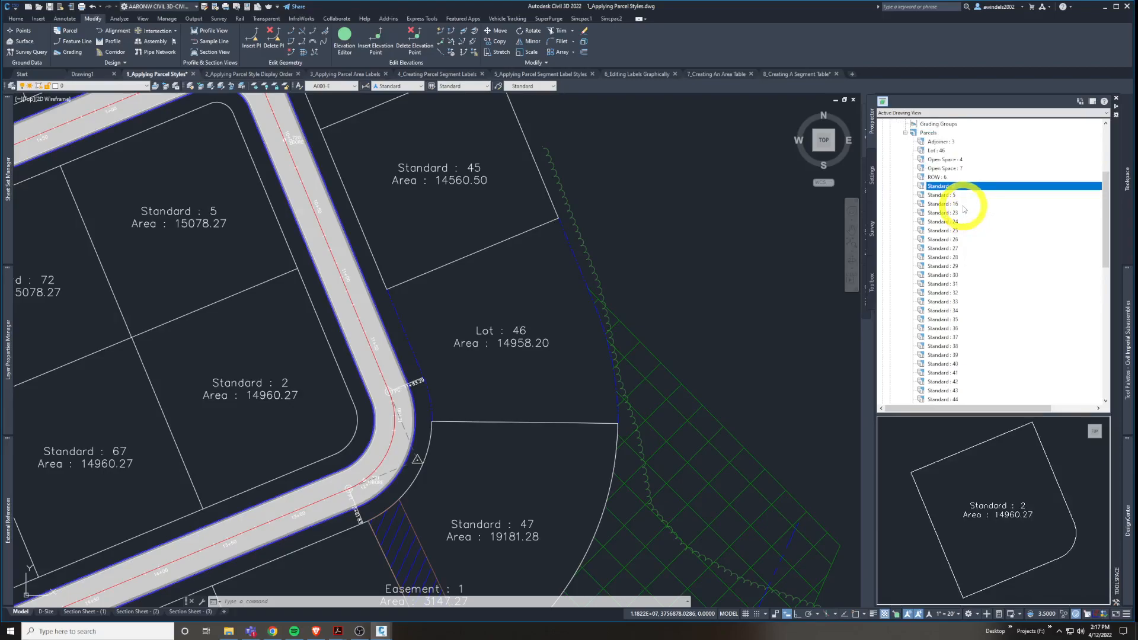
scroll(961, 260, down, 10)
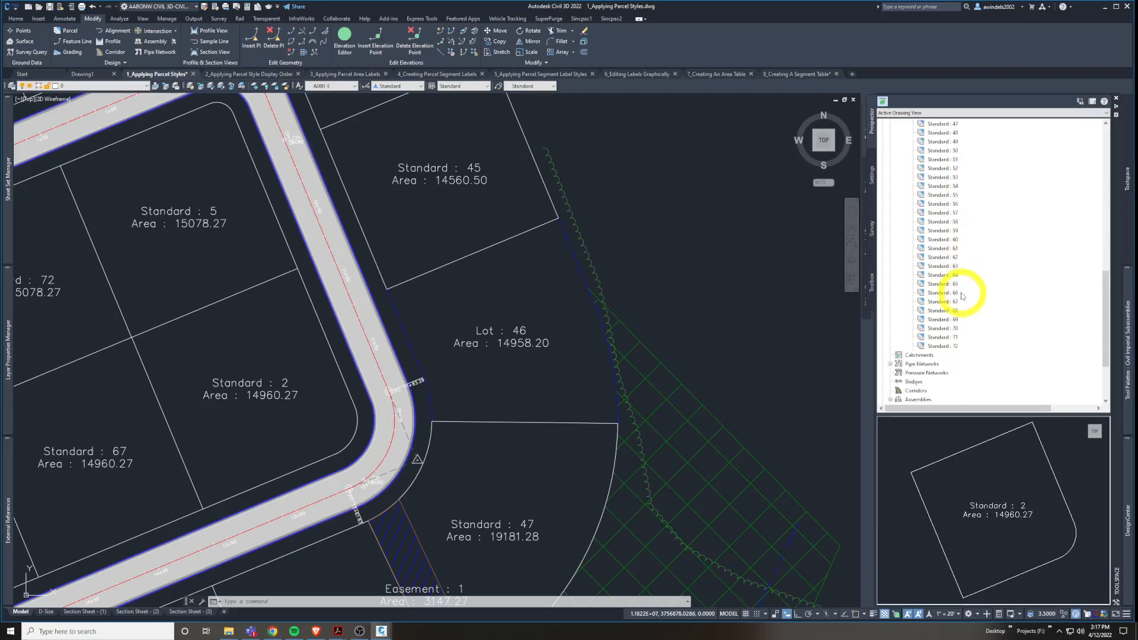
shift+click(954, 346)
scroll(942, 343, up, 2)
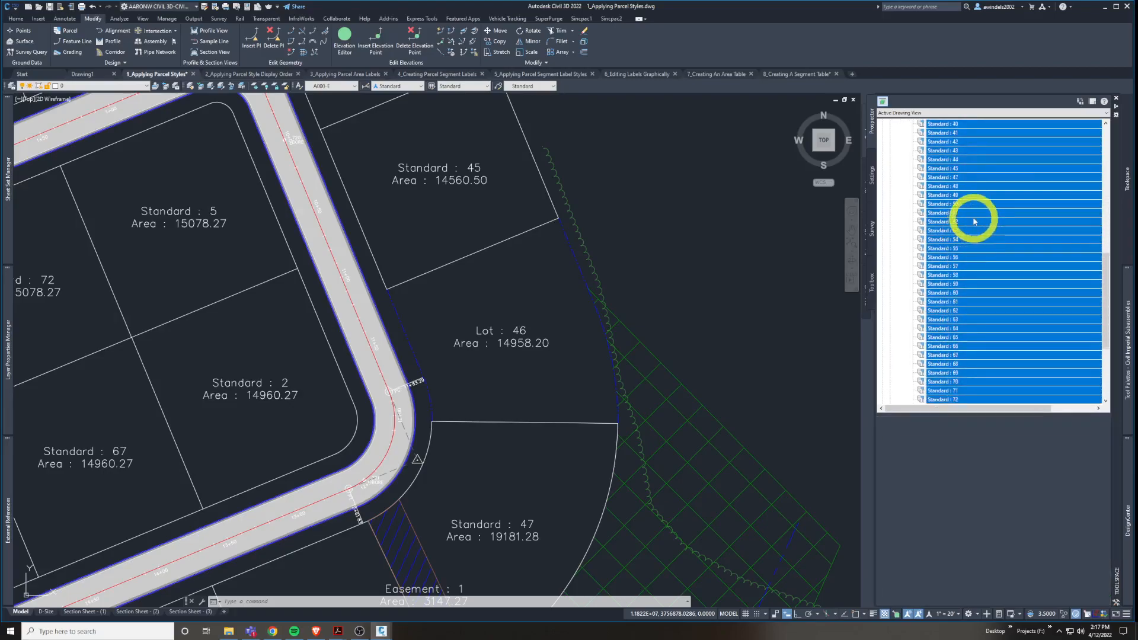
scroll(980, 237, up, 13)
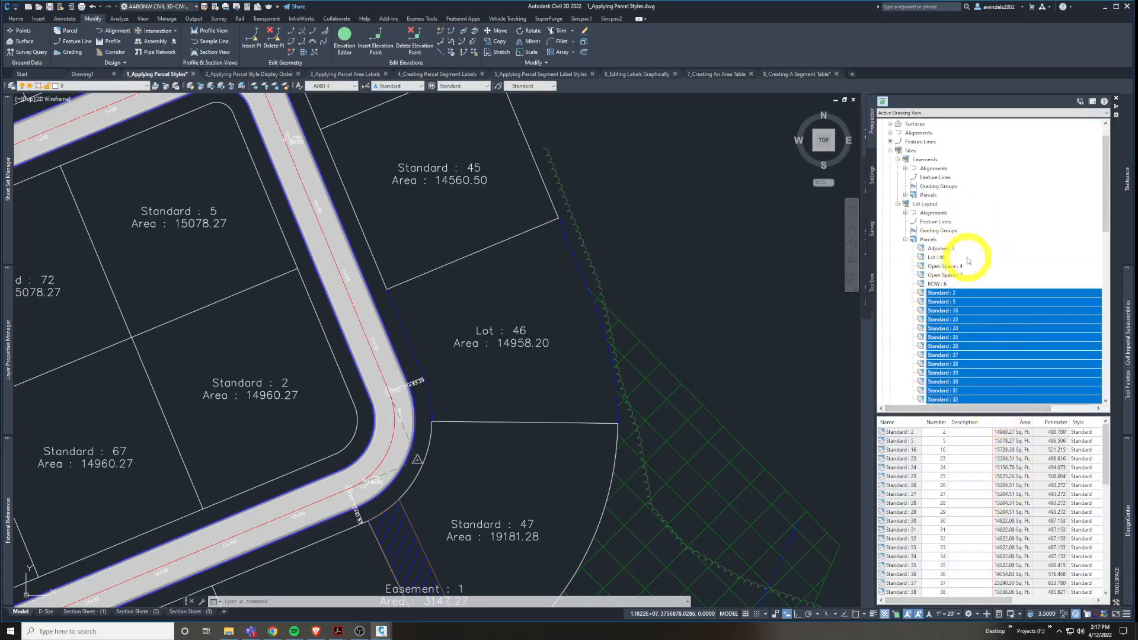
scroll(968, 258, down, 10)
drag(1001, 413, 1002, 333)
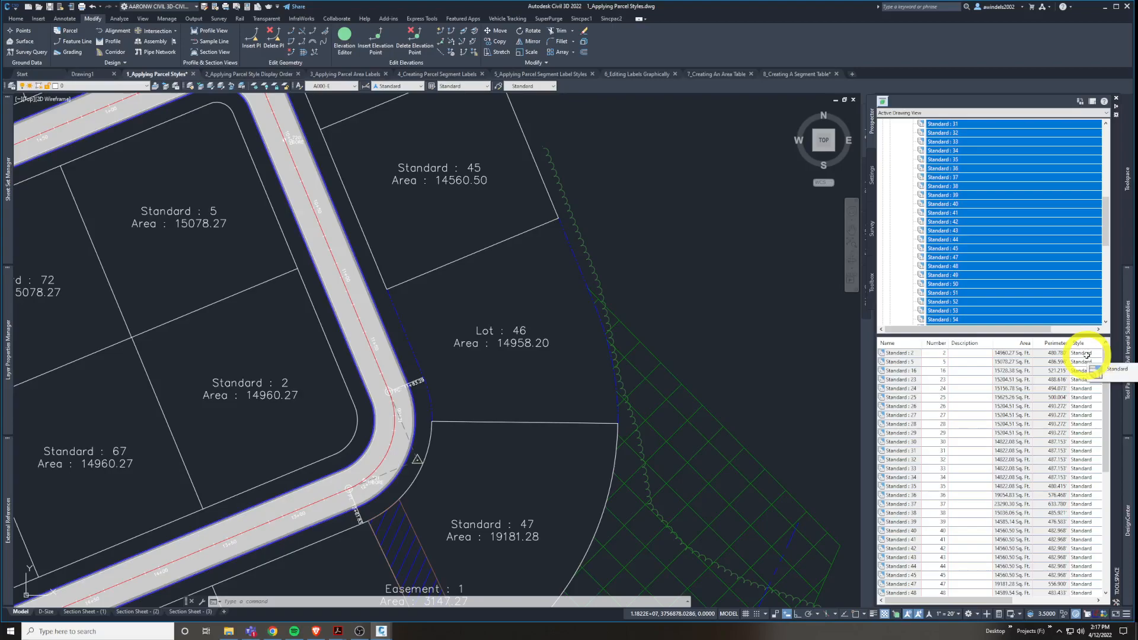
Try to change the style of all selected Standard parcels through the Style value of Standard : 2.
right_click(1086, 354)
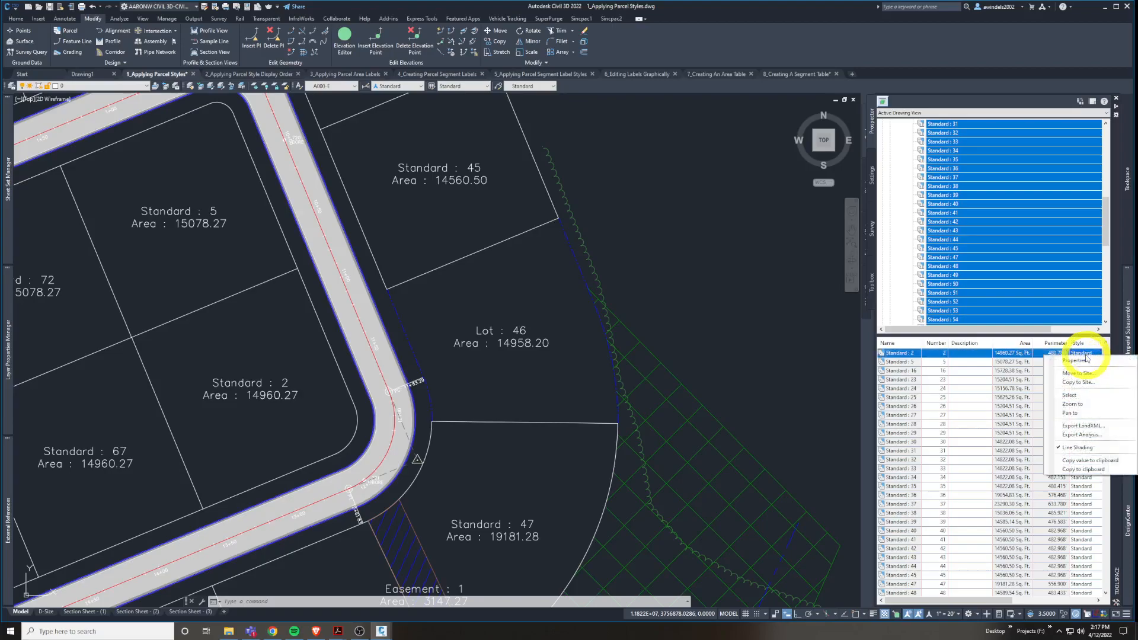
click(1086, 354)
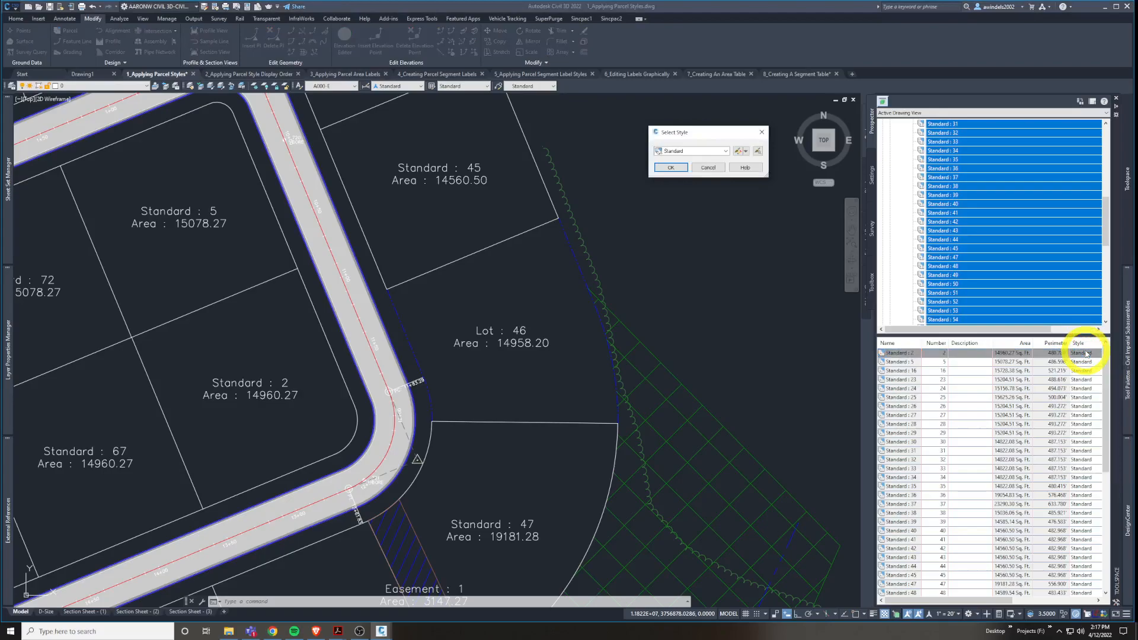
key(Return)
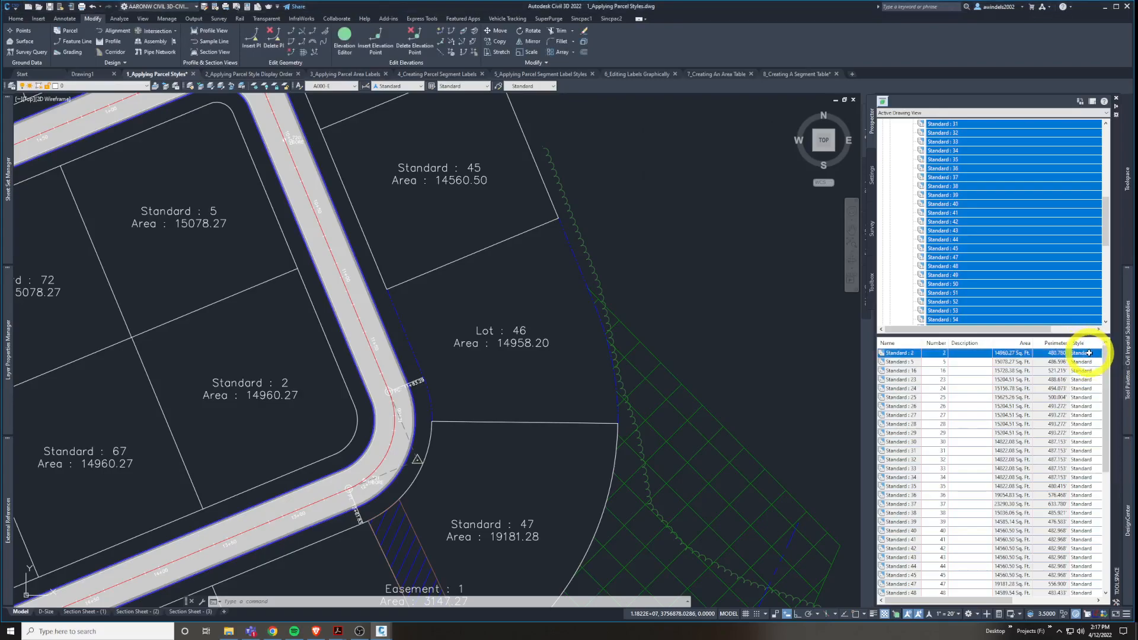
right_click(1089, 353)
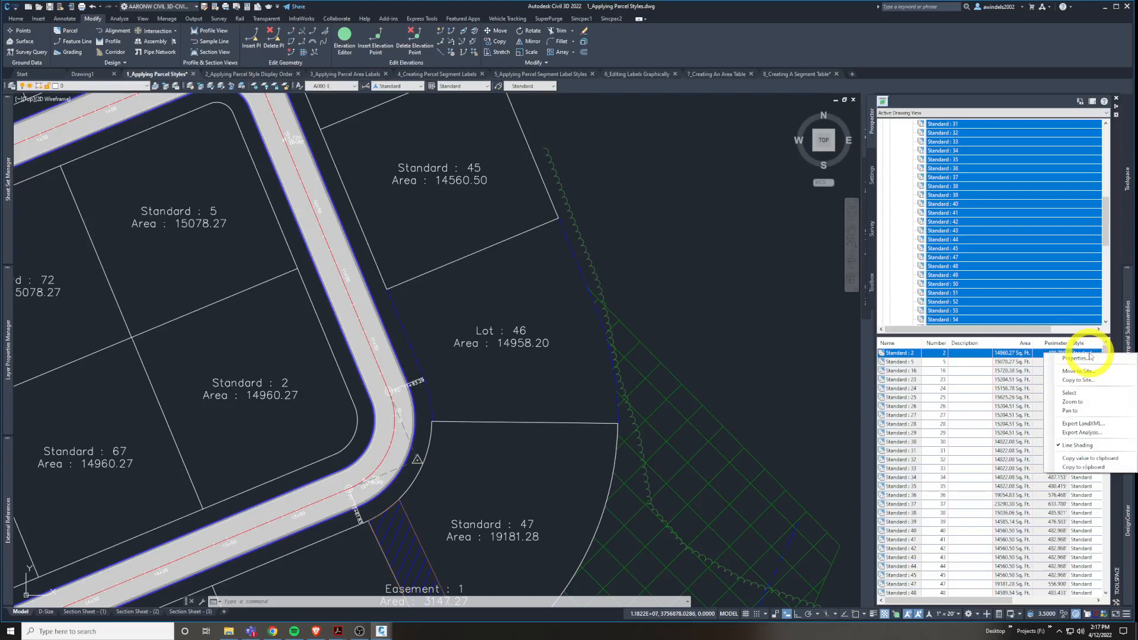
click(1090, 353)
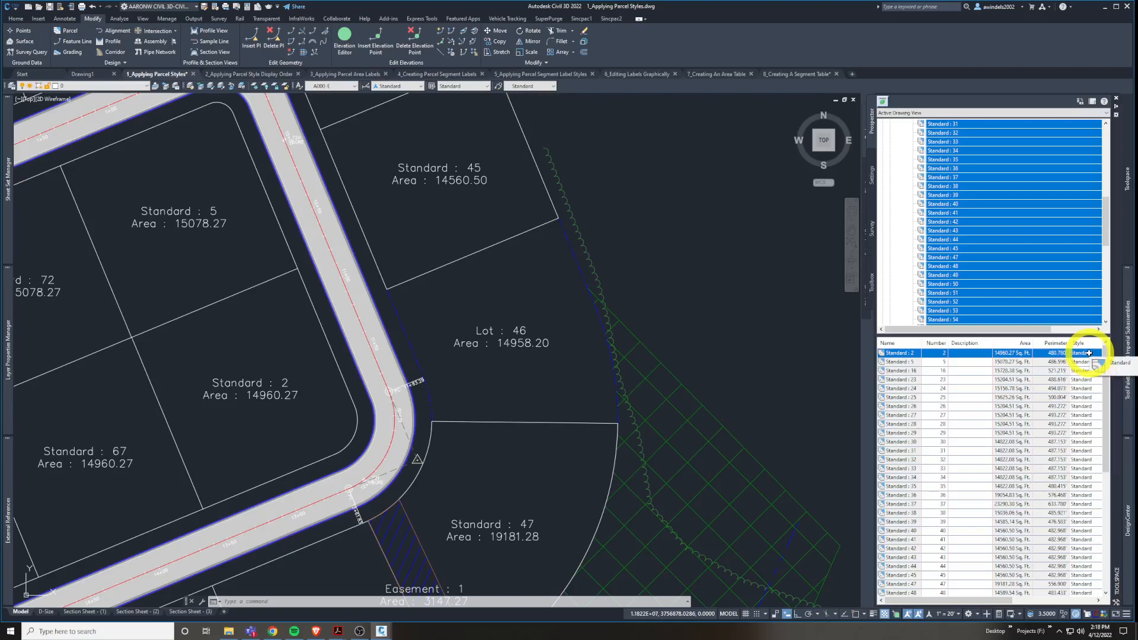
right_click(1089, 354)
click(1092, 354)
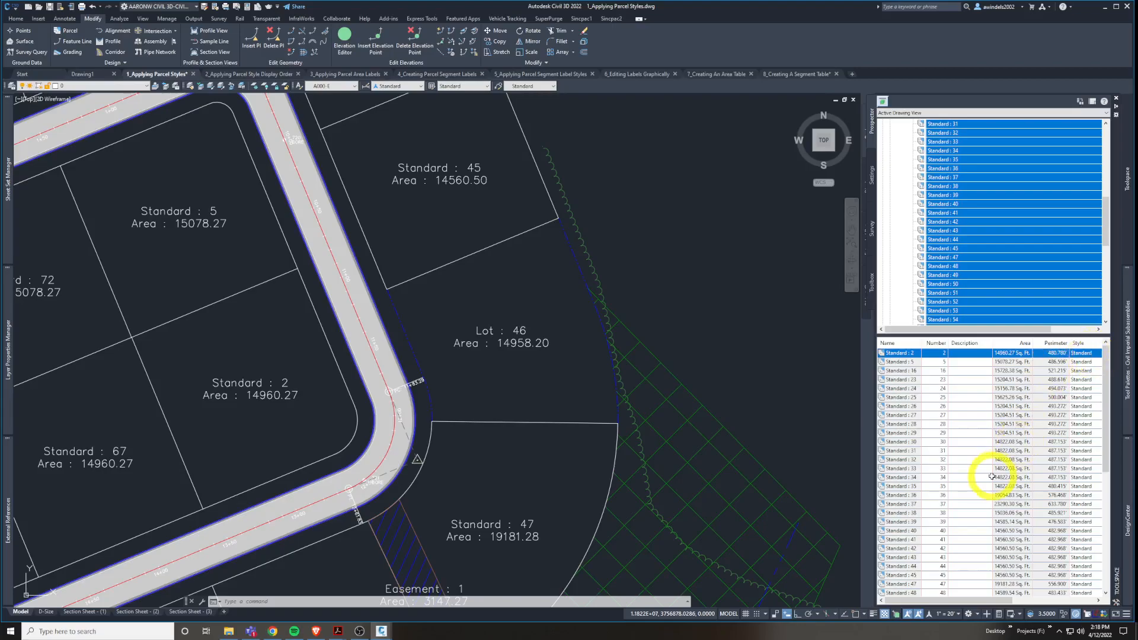
Try to select all the listed Standard parcels together for a combined style change.
scroll(991, 477, down, 8)
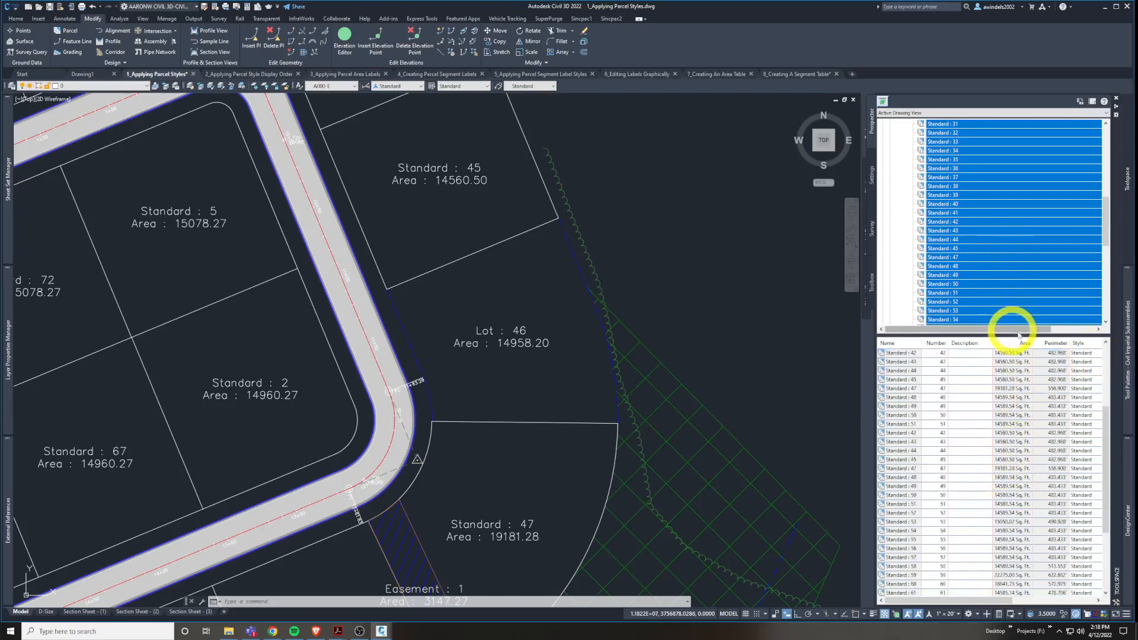
right_click(1026, 192)
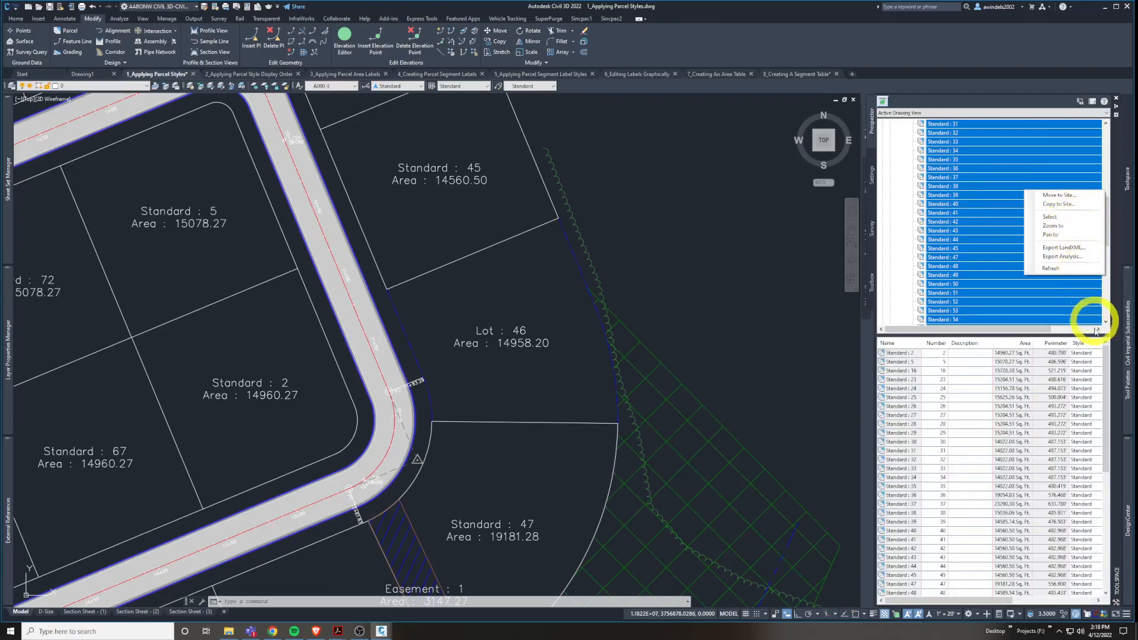
right_click(1082, 359)
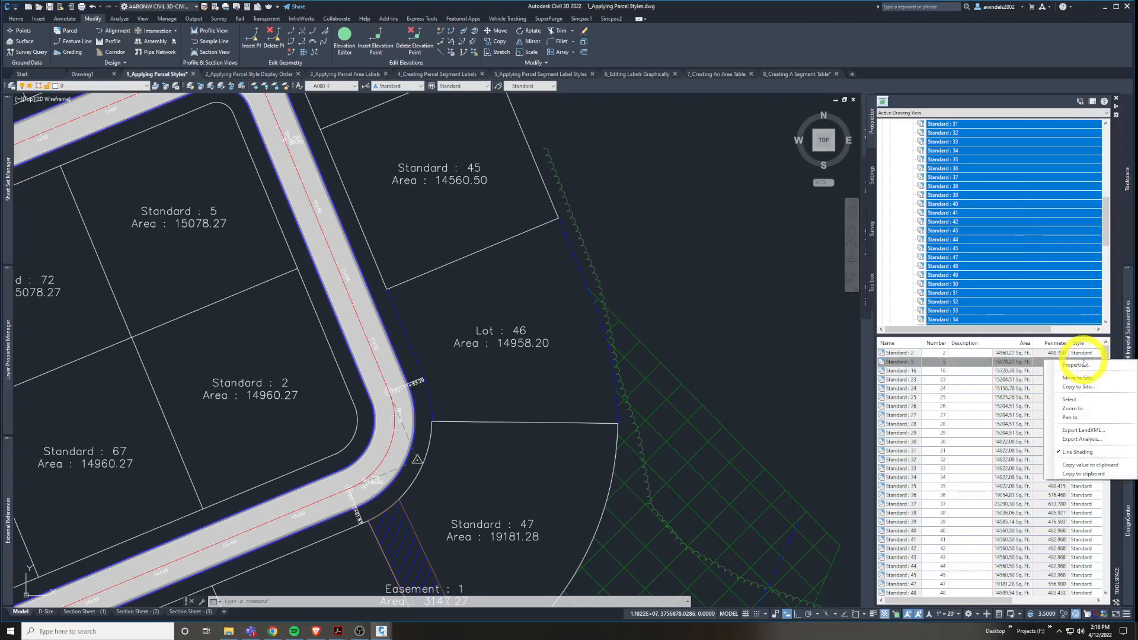
click(957, 399)
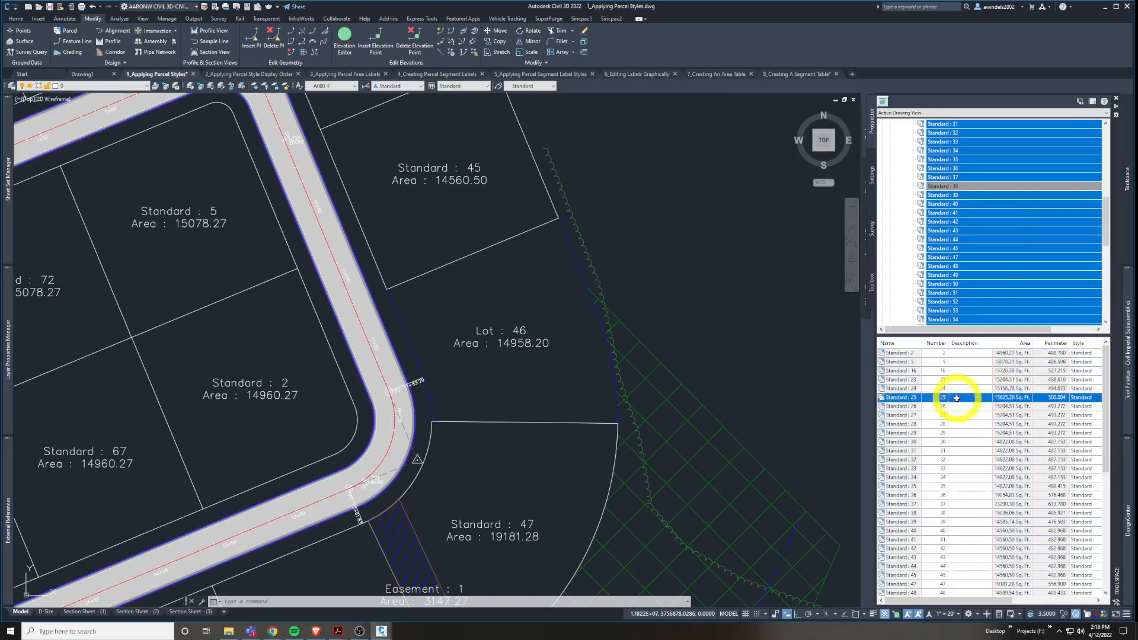
key(ctrl+a)
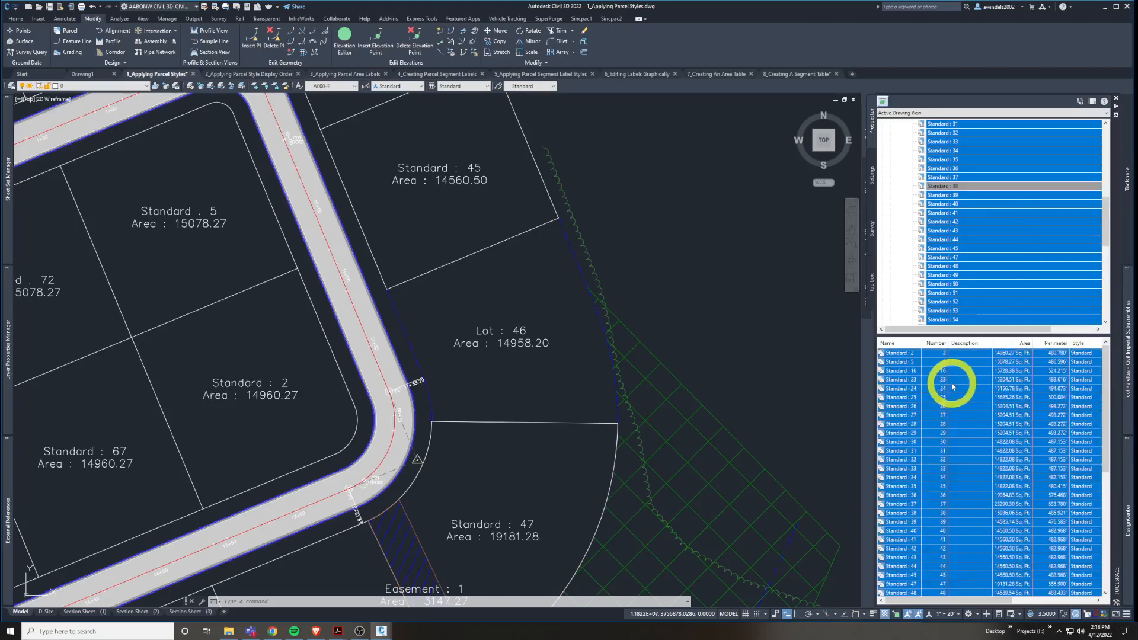
click(951, 380)
key(ctrl+a)
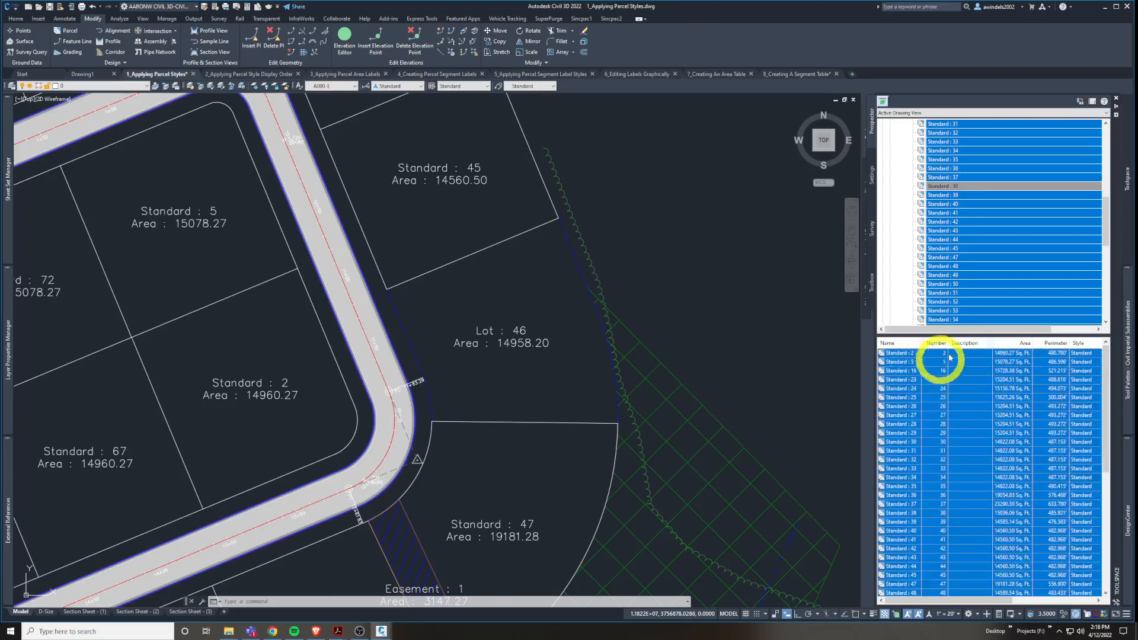
Assign the Lot style to parcel Standard : 2 and regenerate the drawing.
click(1089, 352)
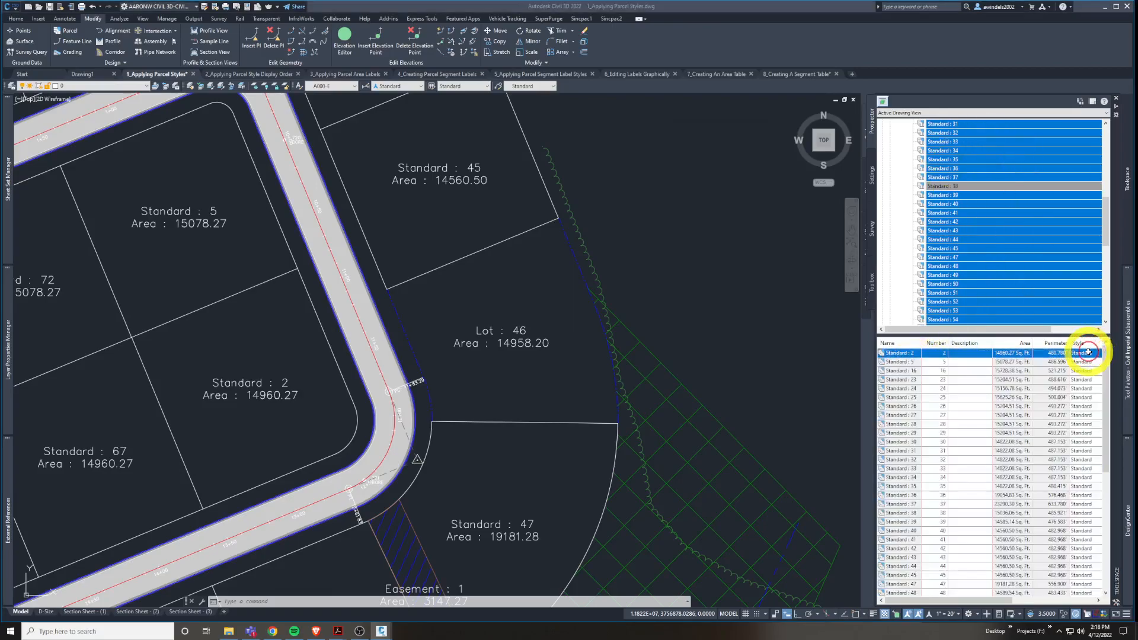
click(703, 153)
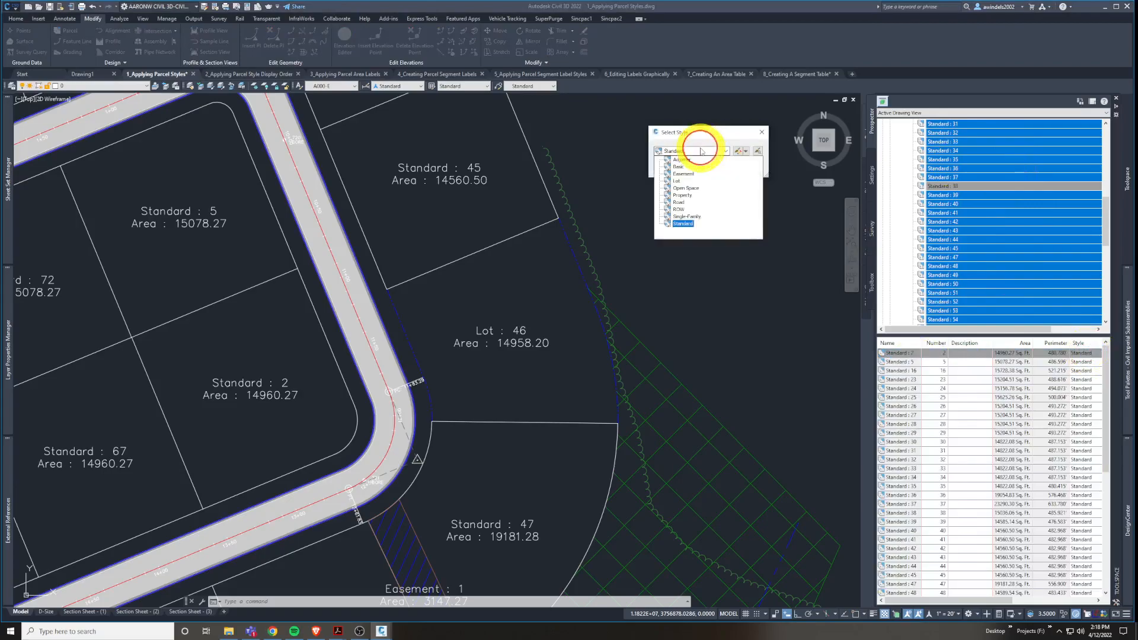
click(676, 181)
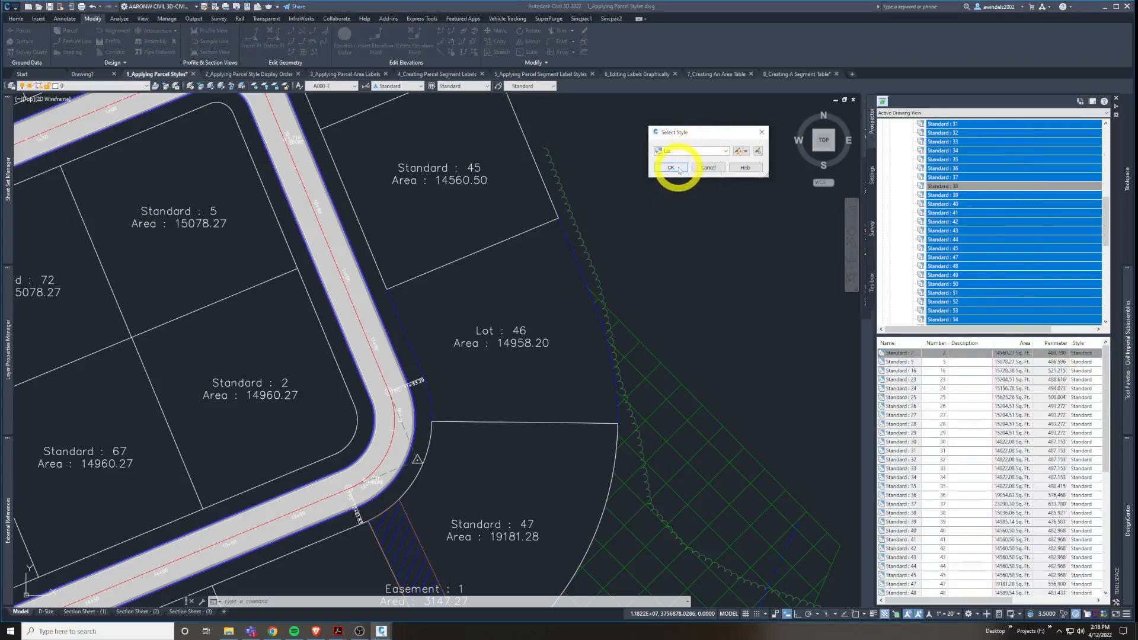
click(671, 167)
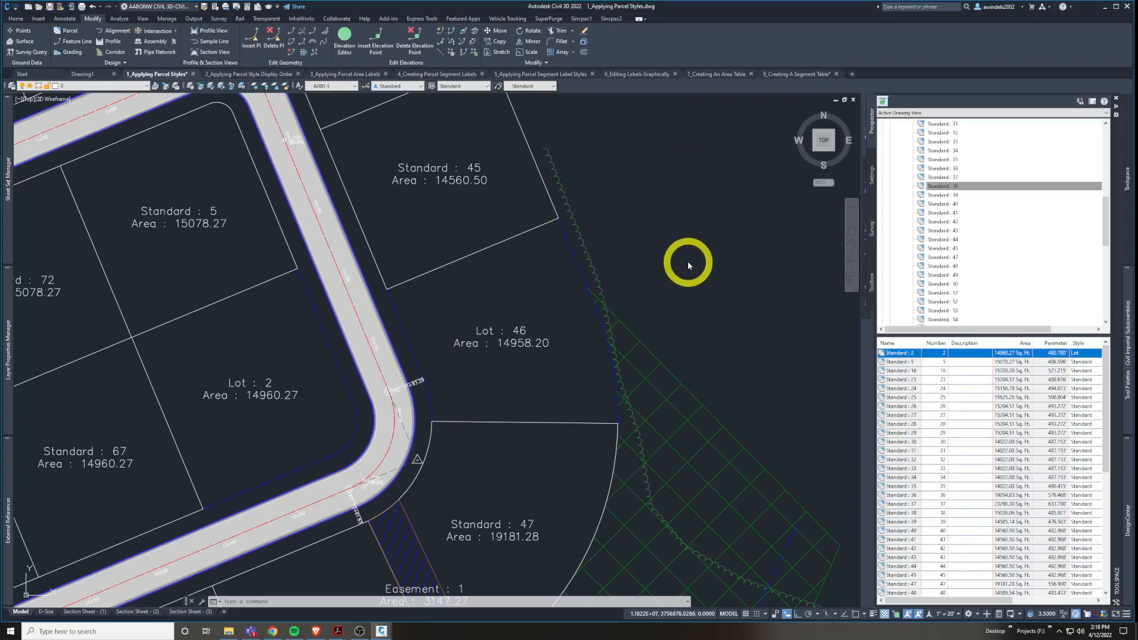
click(704, 254)
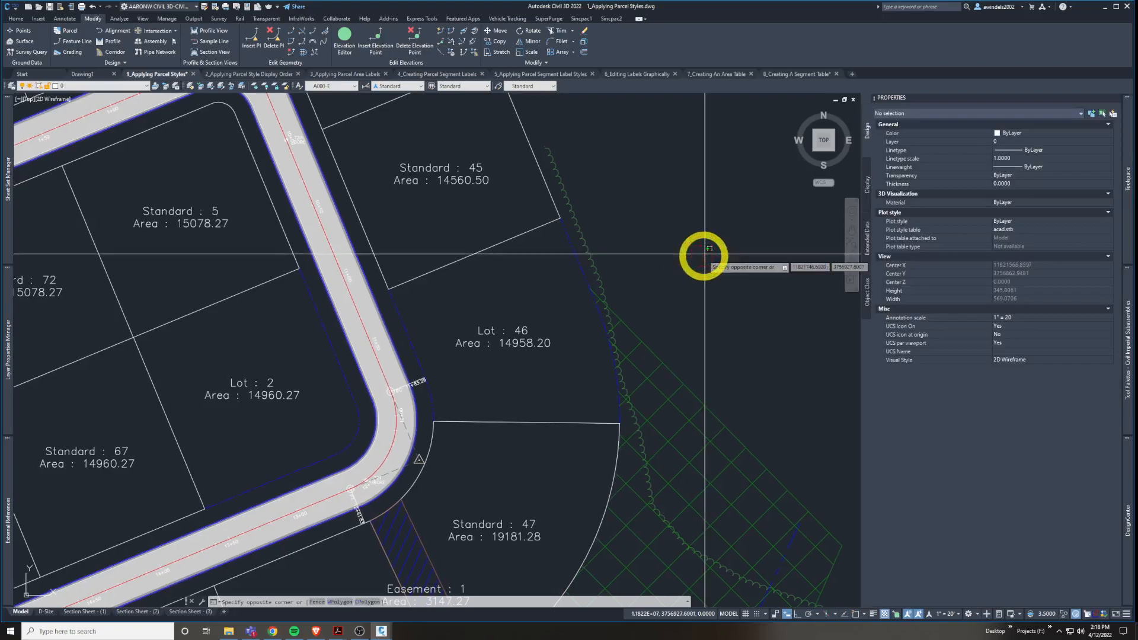
right_click(709, 255)
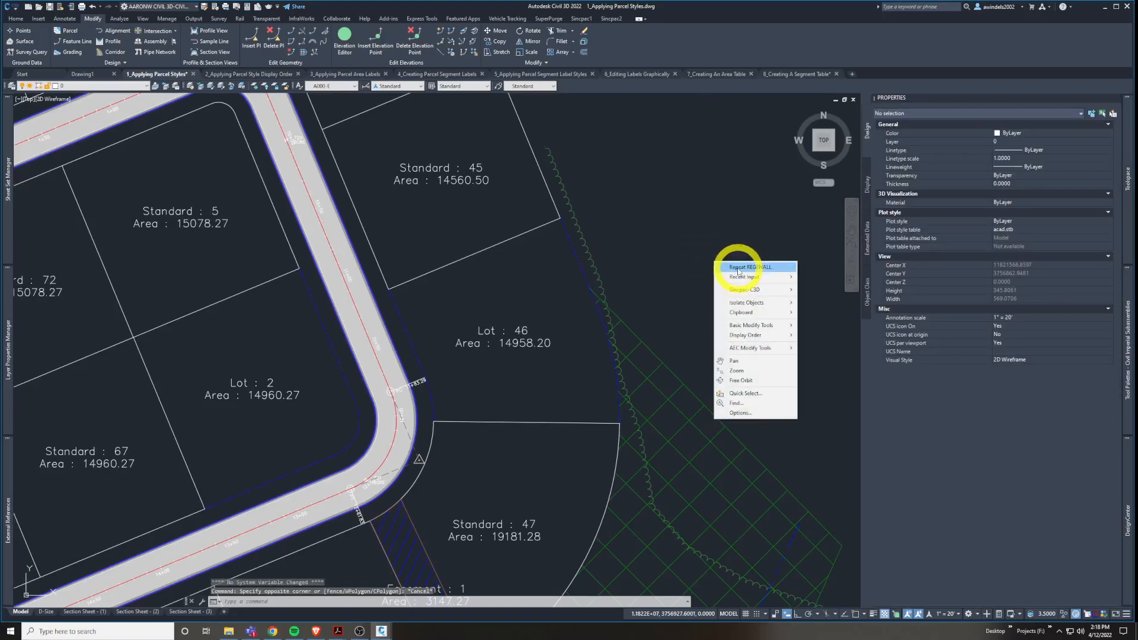
click(738, 262)
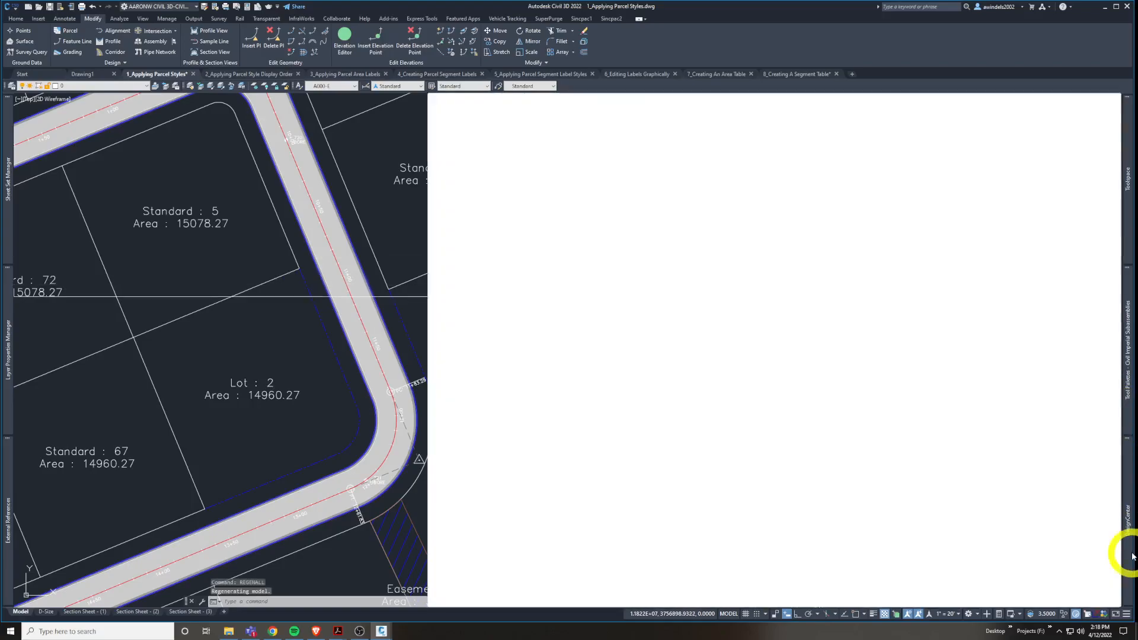
Preview parcels Standard : 40 and Standard : 5 from the Lot Layout site.
mouse_move(1129, 556)
mouse_move(1121, 249)
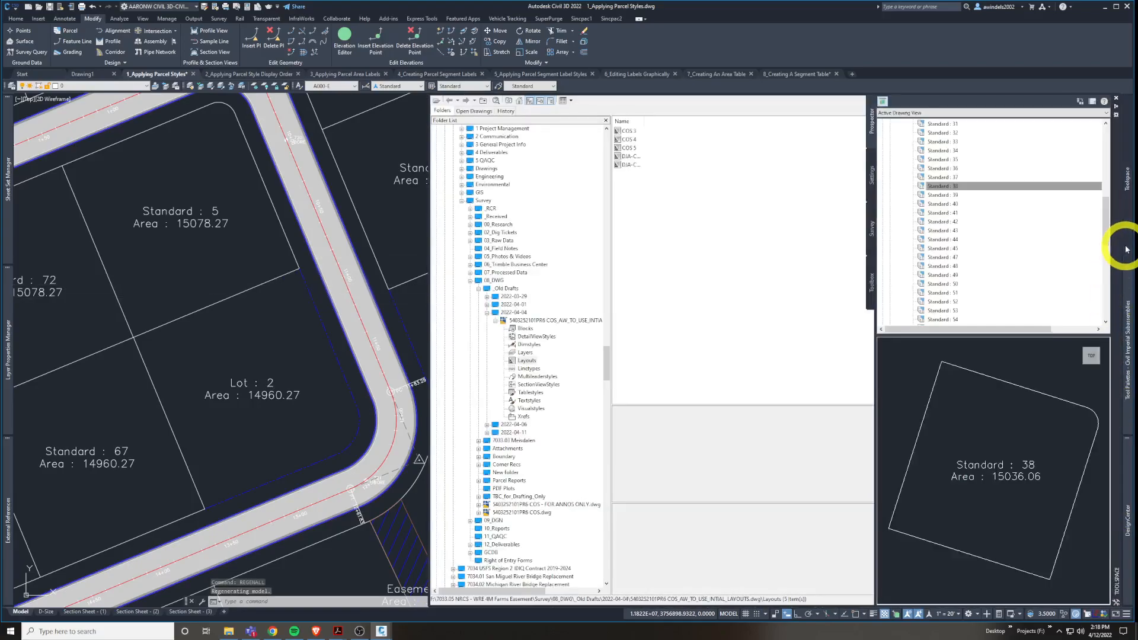
click(972, 204)
scroll(963, 204, up, 9)
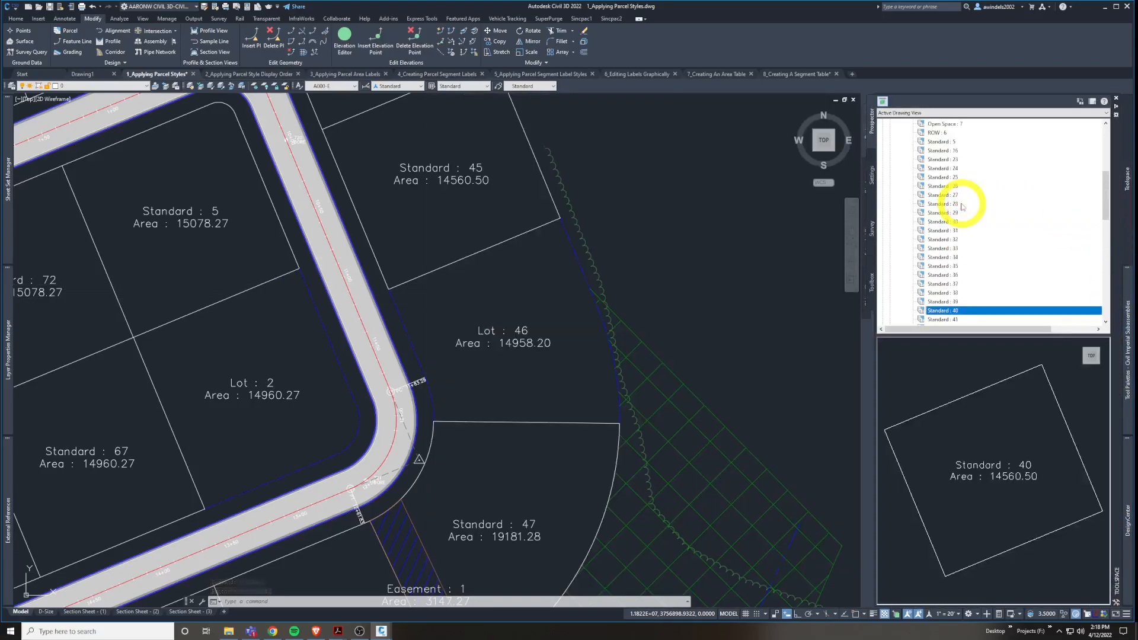
click(943, 274)
scroll(946, 261, down, 3)
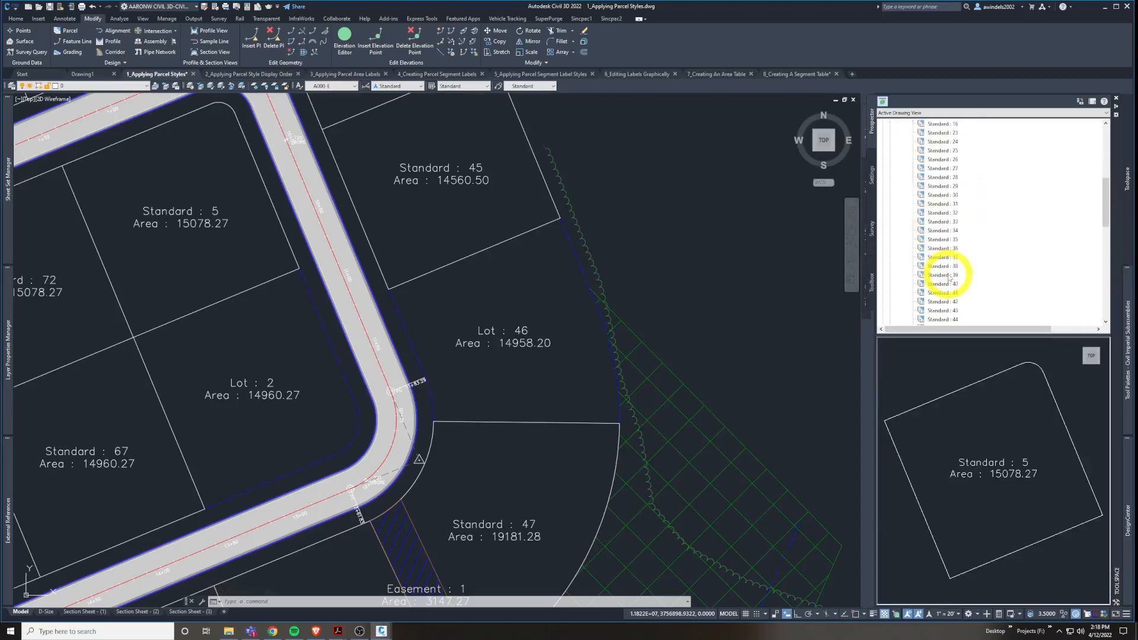
List the details of all Lot Layout parcels and select the Standard : 29 entry.
click(929, 160)
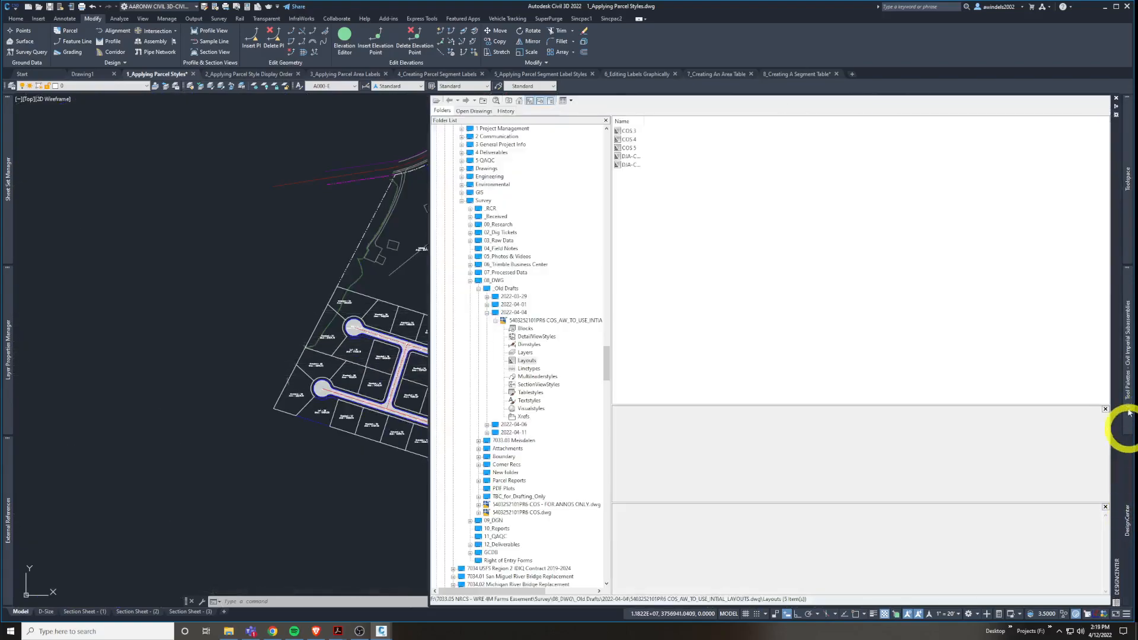
mouse_move(1128, 212)
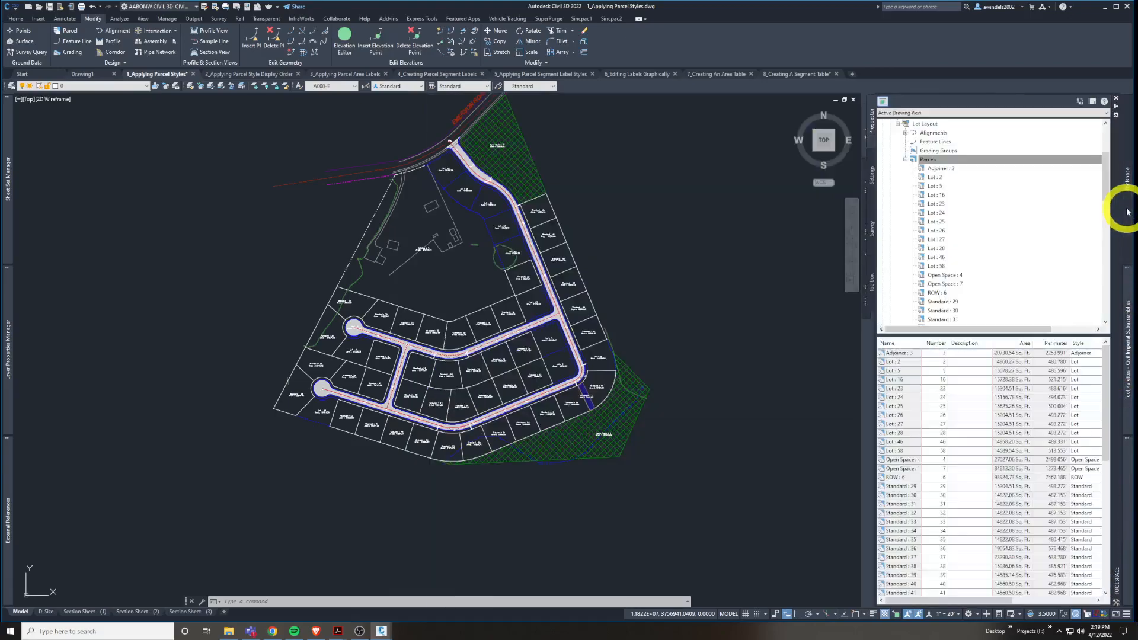
click(943, 503)
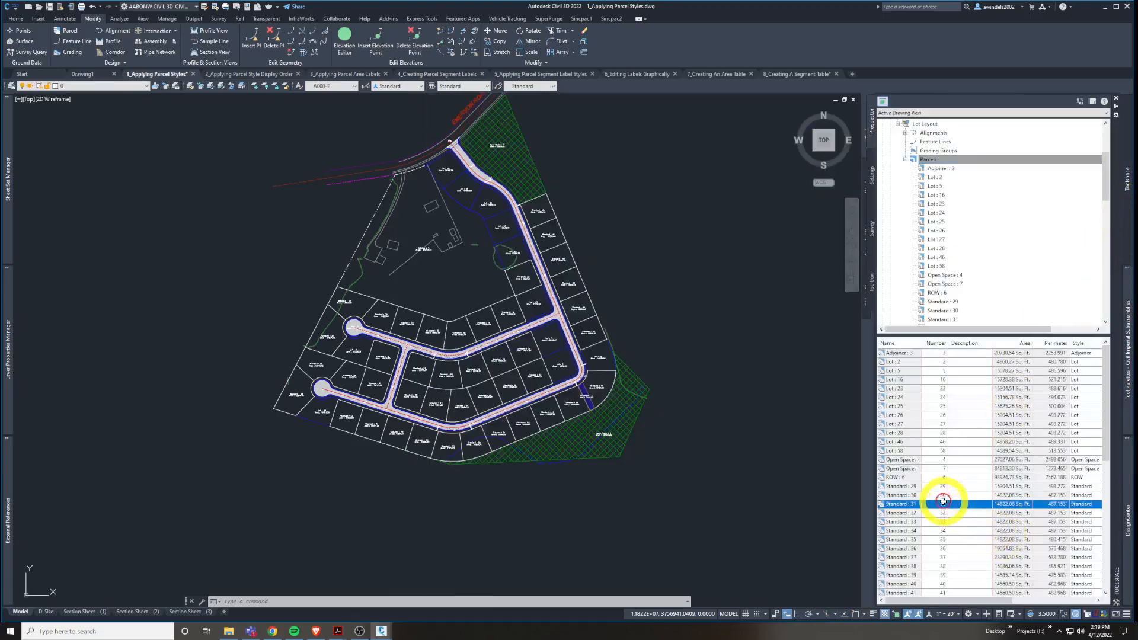
click(929, 485)
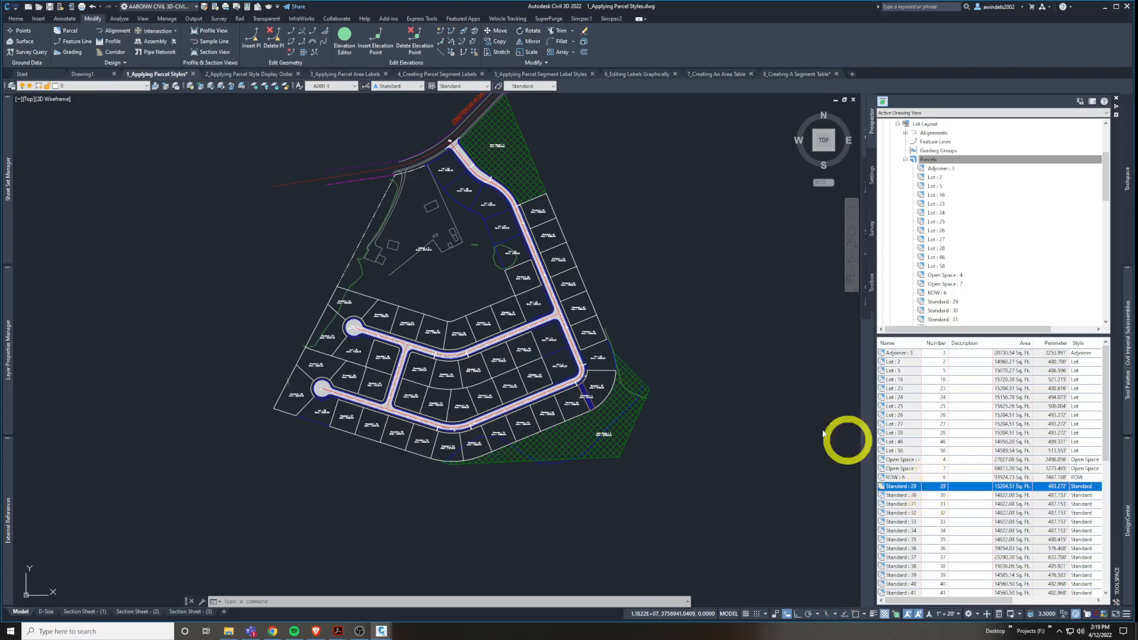
Try to apply the Lot style to all parcels similar to Standard : 72 through their object properties, and clear the selection.
click(571, 354)
click(525, 351)
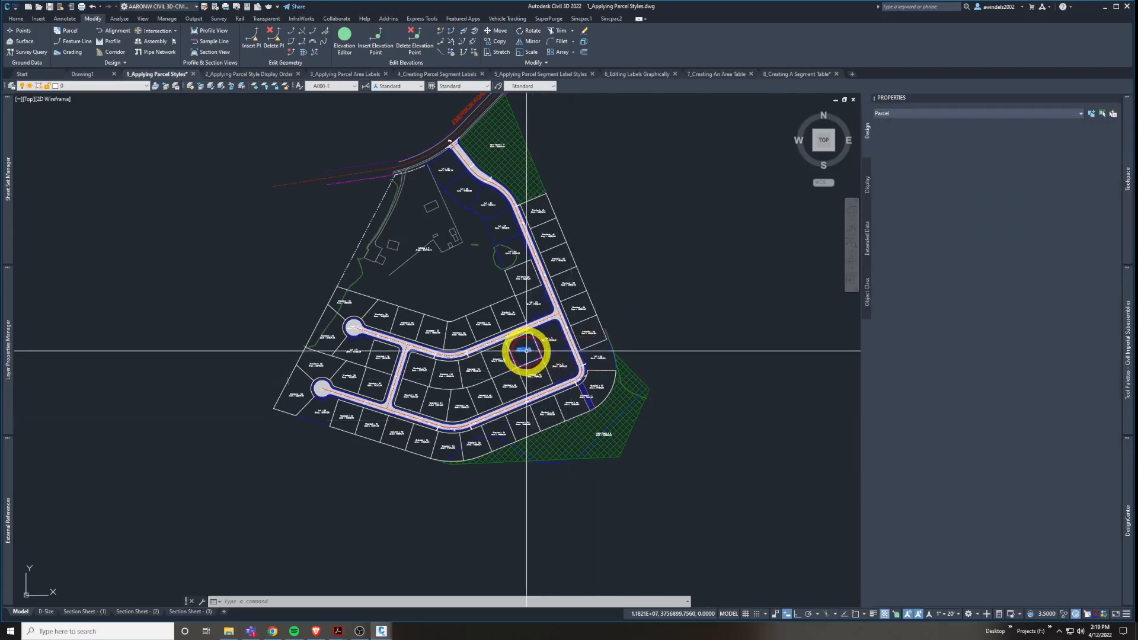
right_click(525, 352)
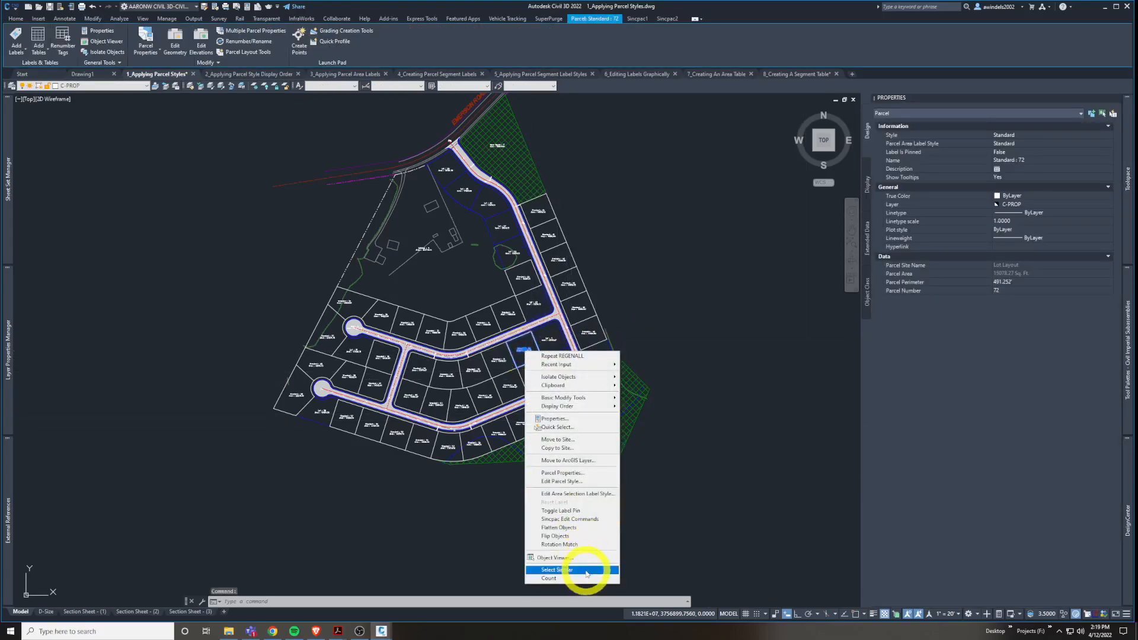
click(585, 569)
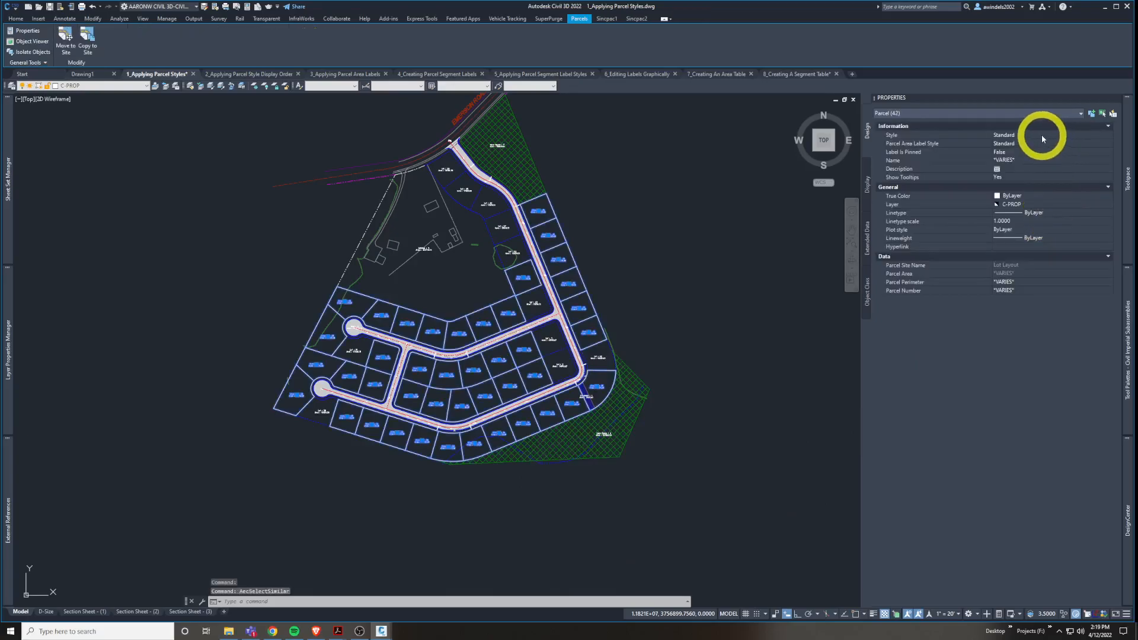
click(1044, 137)
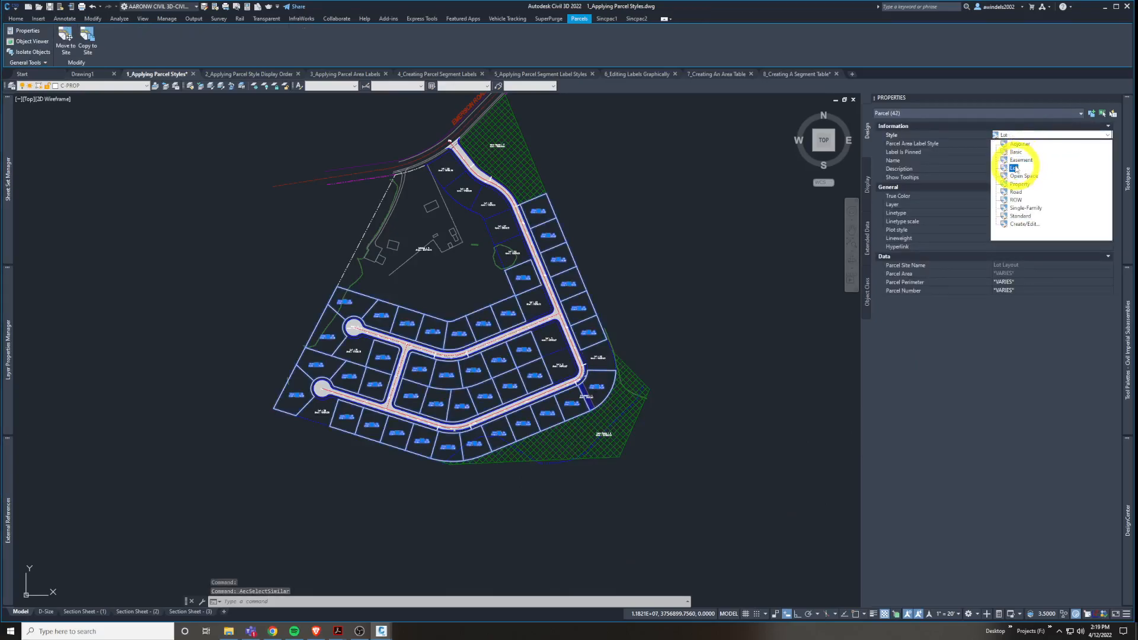
click(1015, 168)
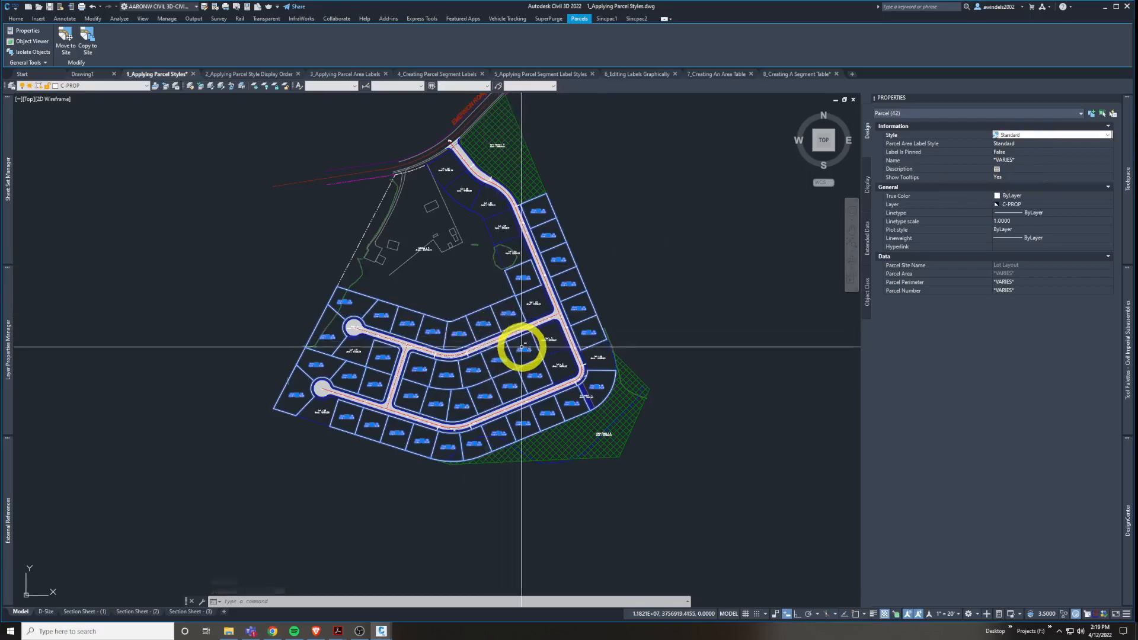
key(Escape)
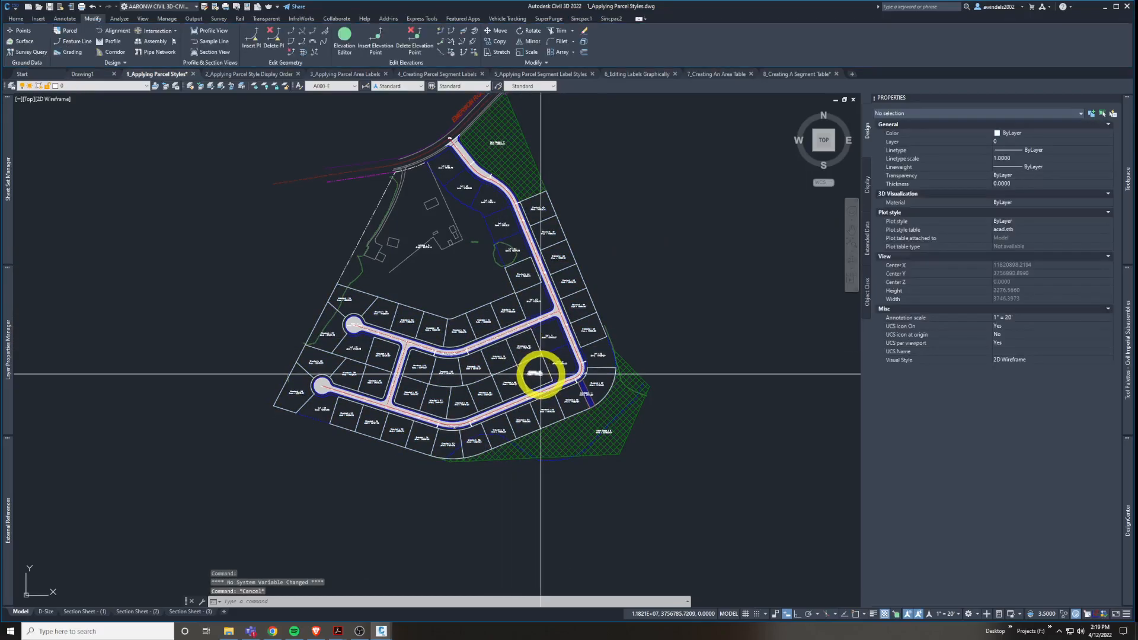
Select Standard : 29 through Standard : 36 in the parcel details and check the available commands for a style change.
mouse_move(1133, 375)
mouse_move(1127, 163)
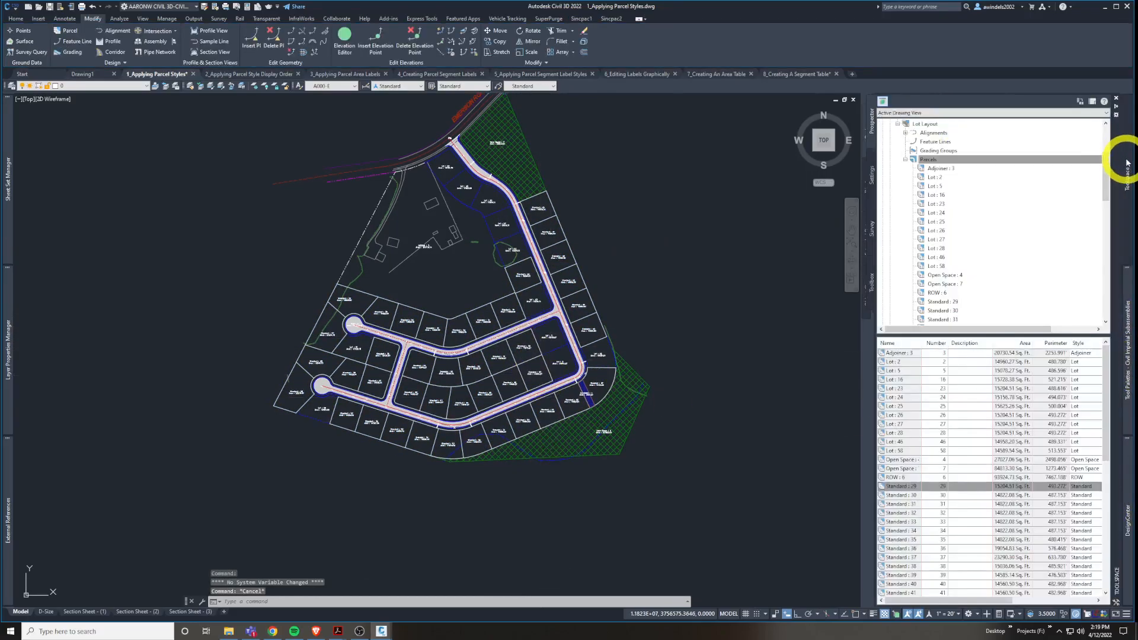
click(1006, 487)
scroll(960, 510, down, 1)
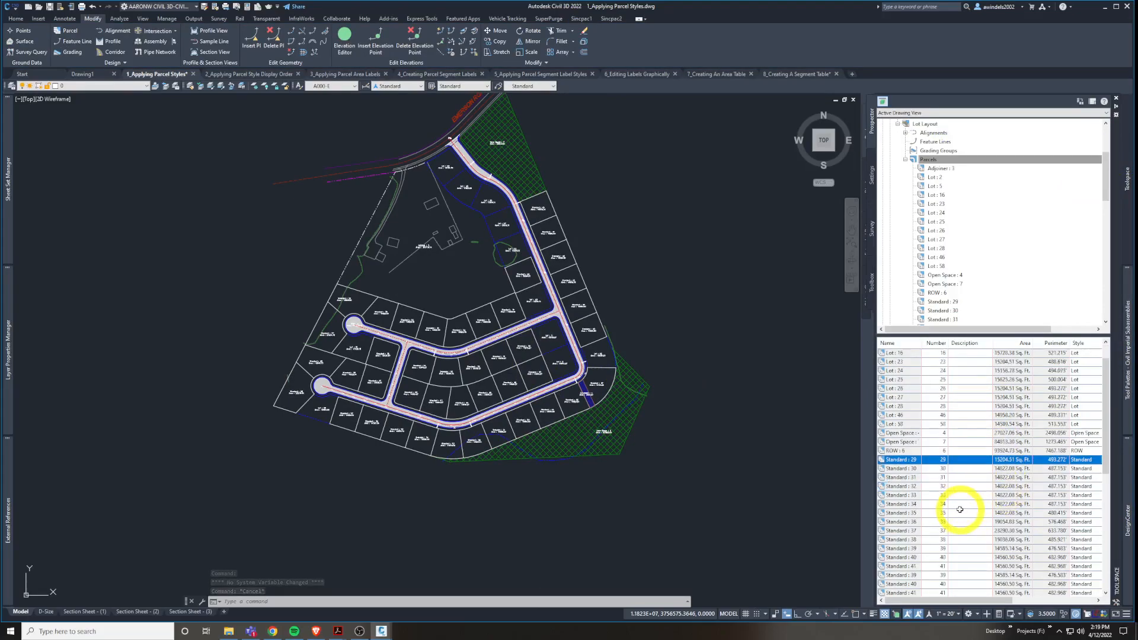
shift+click(966, 522)
scroll(979, 521, up, 1)
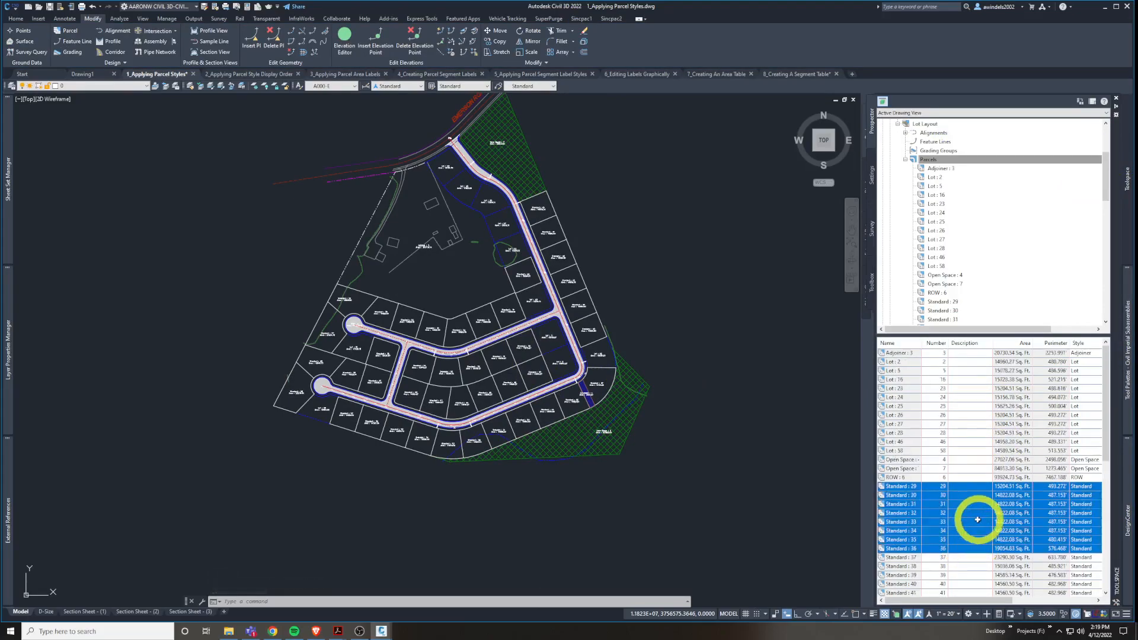
right_click(1036, 496)
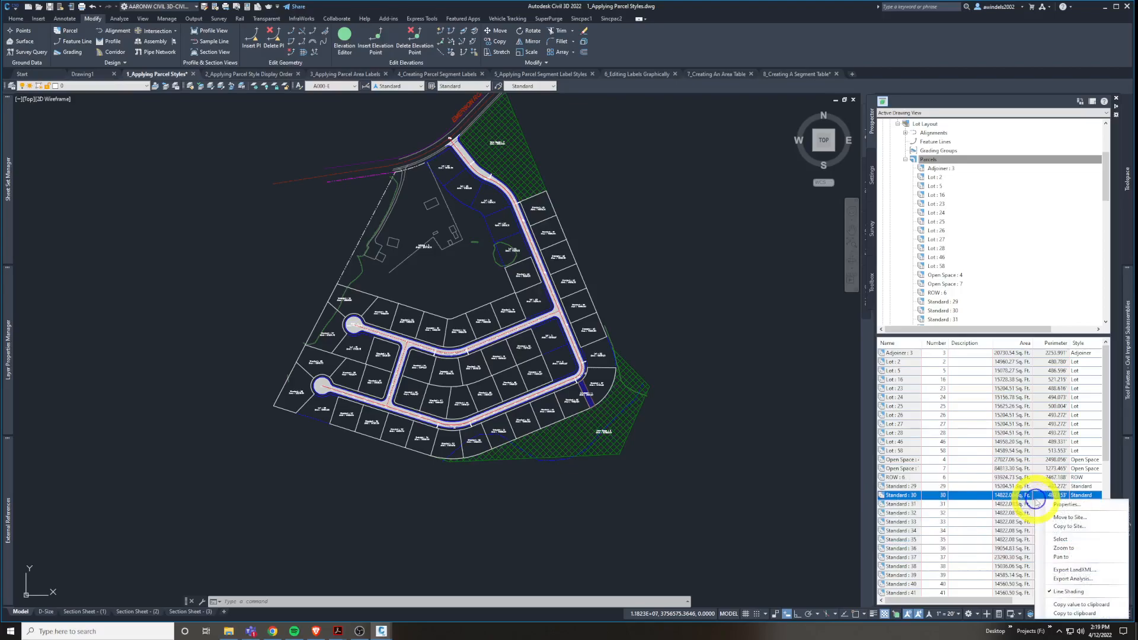
click(966, 483)
Try to change the style of Standard : 29 through Standard : 35 together through the Style value of Standard : 35.
click(966, 486)
shift+click(968, 531)
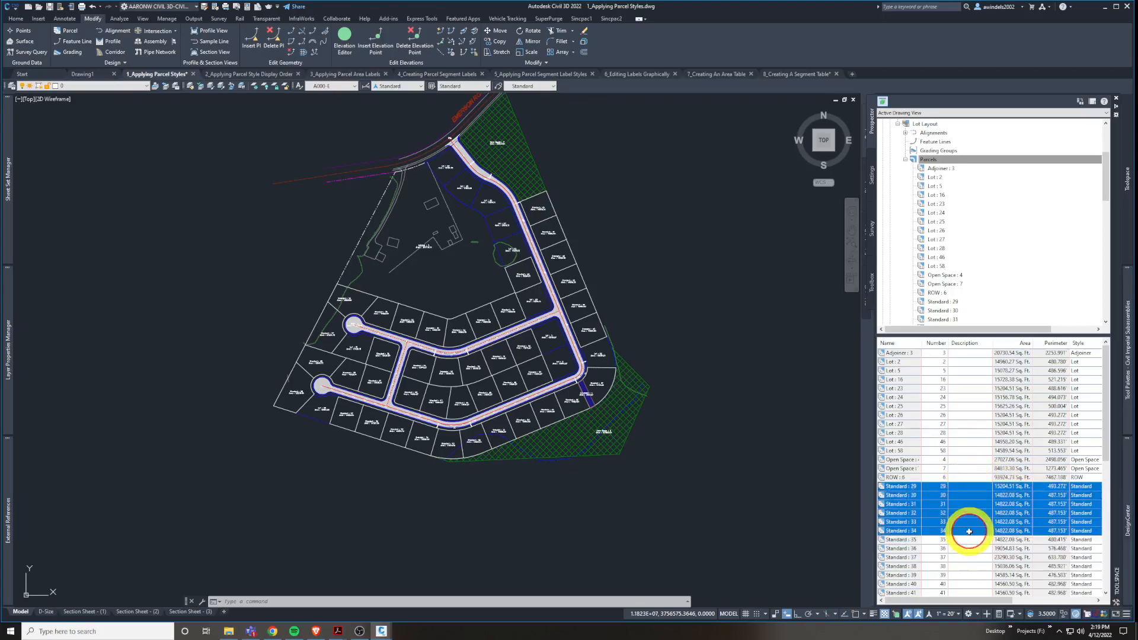
shift+click(1088, 539)
ctrl+click(1089, 541)
ctrl+click(1090, 542)
right_click(1090, 541)
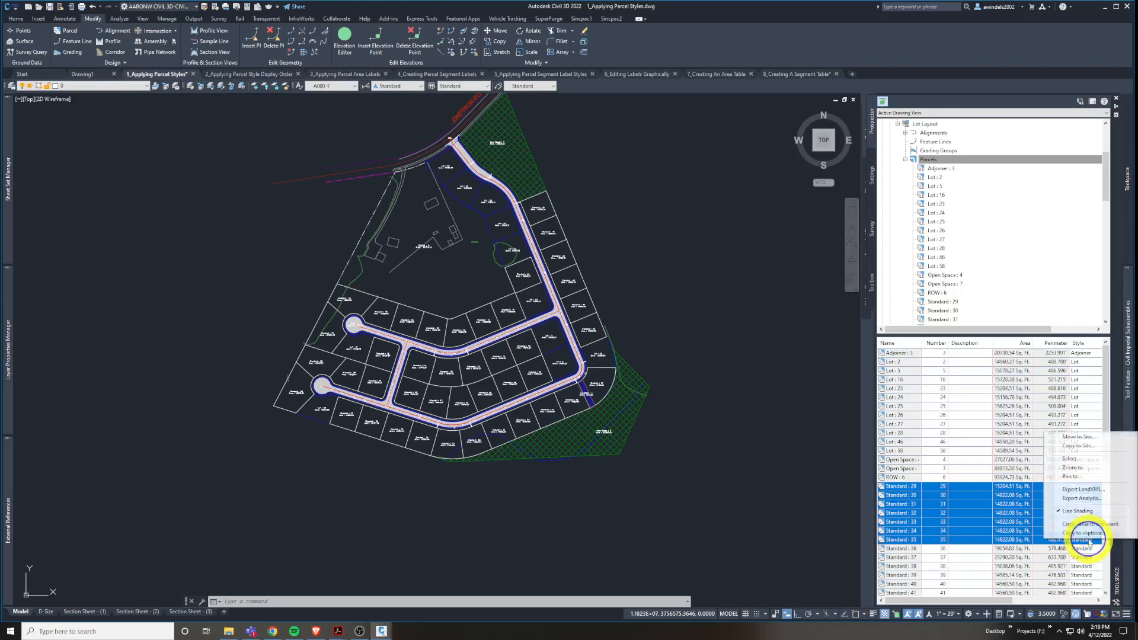
click(1089, 537)
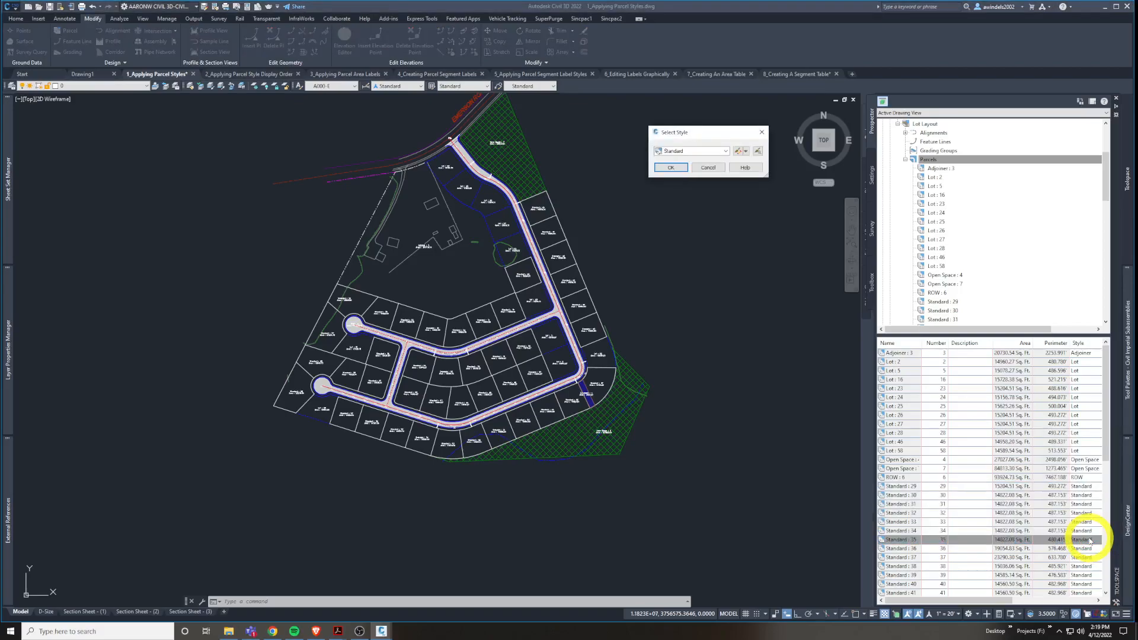
key(Escape)
Reselect Standard : 29 through Standard : 35 and try changing their style through the Style value of Standard : 29.
shift+click(1085, 486)
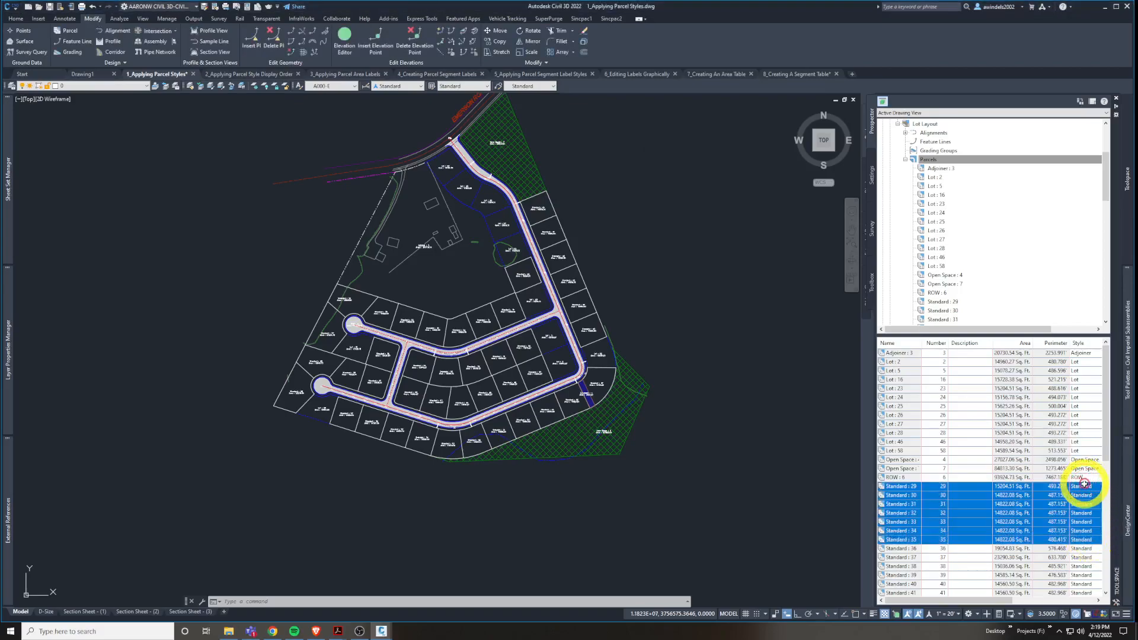
click(1085, 486)
key(Escape)
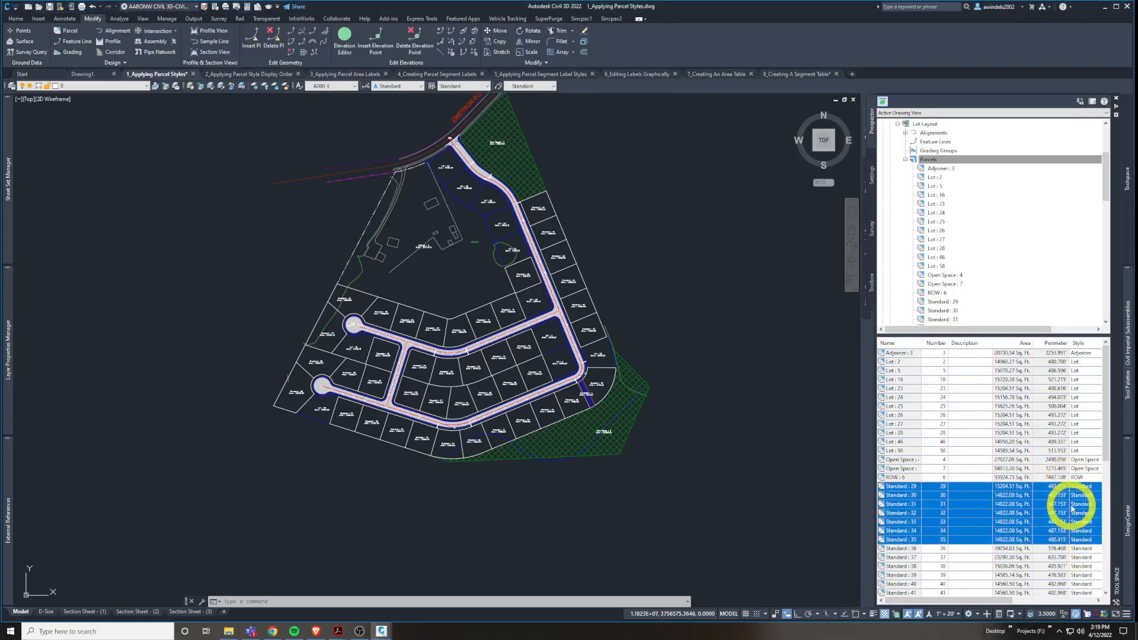
Change the style of Standard : 29 through Standard : 35 together to Lot from the parcel details.
click(1080, 488)
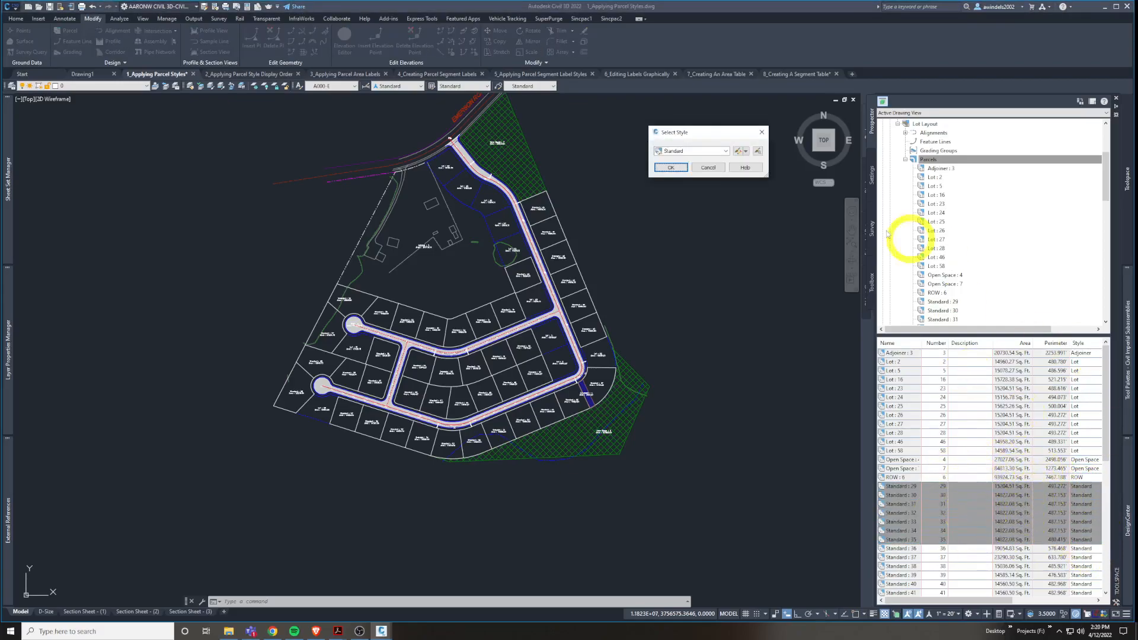
click(707, 148)
click(679, 183)
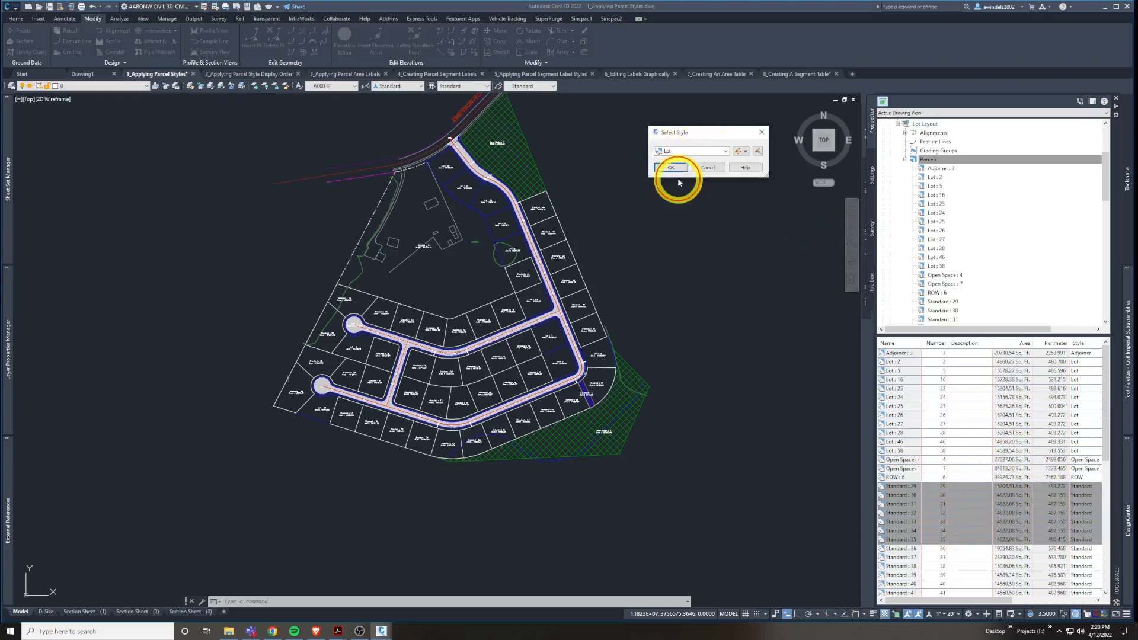
click(671, 168)
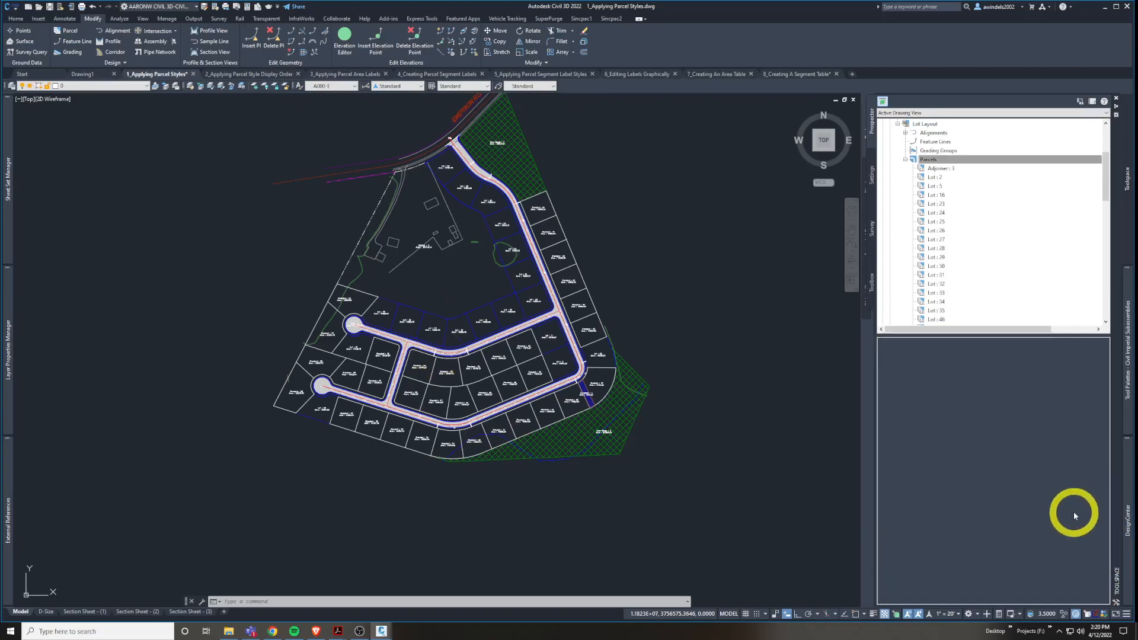
Select all parcels similar to Standard : 67, set their style to Lot in the object properties, and clear the selection.
scroll(1091, 557, down, 10)
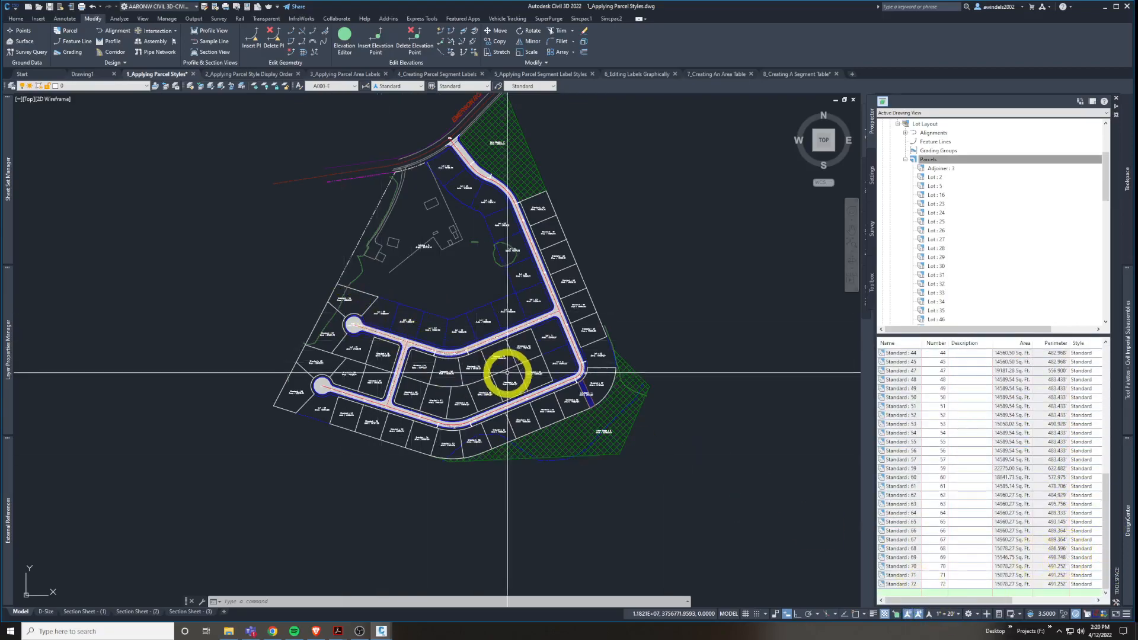
double_click(534, 372)
click(535, 372)
right_click(535, 372)
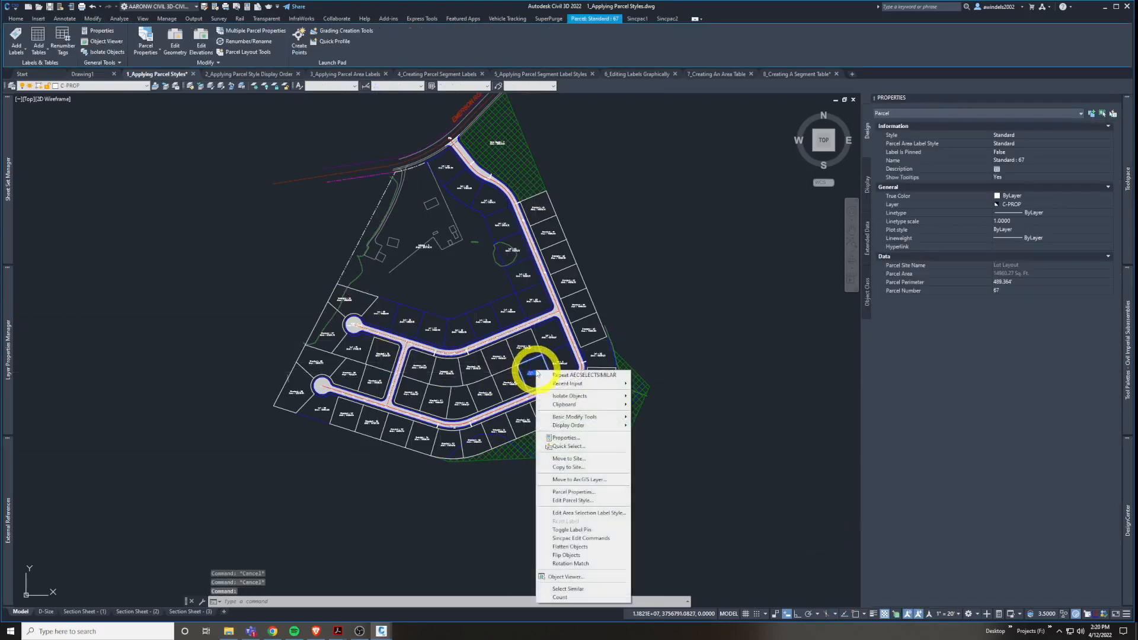
click(608, 590)
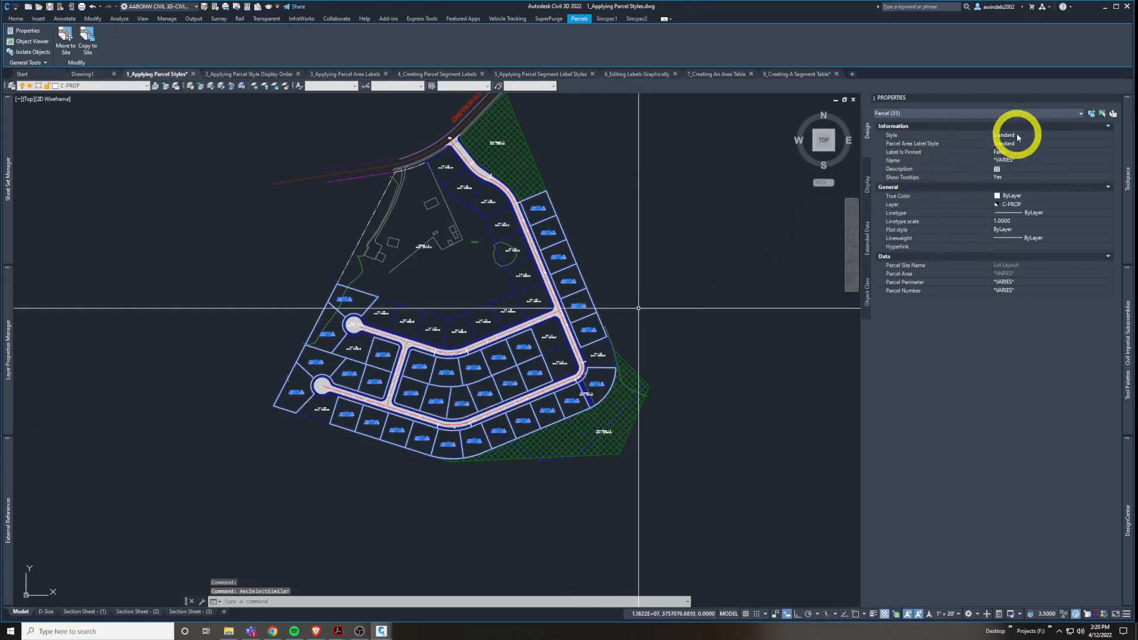
click(1017, 134)
click(1014, 169)
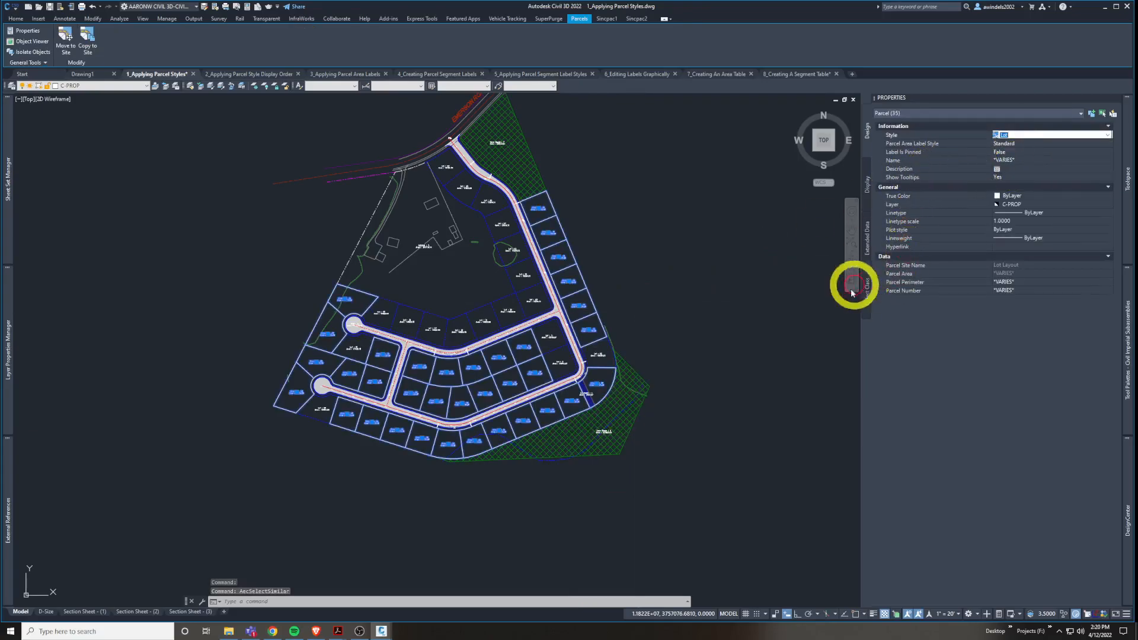
key(Escape)
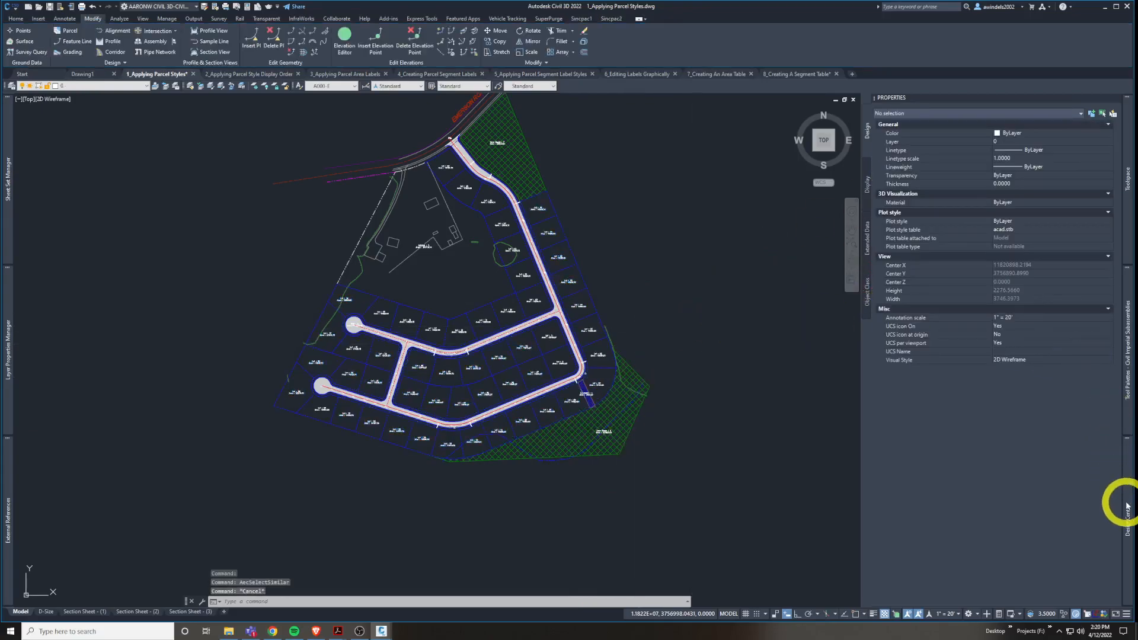
Change the style of Standard : 36, 37, 40 through 45 and 47 through 50 together to ROW from the parcel details.
mouse_move(1128, 507)
mouse_move(1131, 230)
click(990, 399)
scroll(990, 400, up, 3)
shift+click(989, 398)
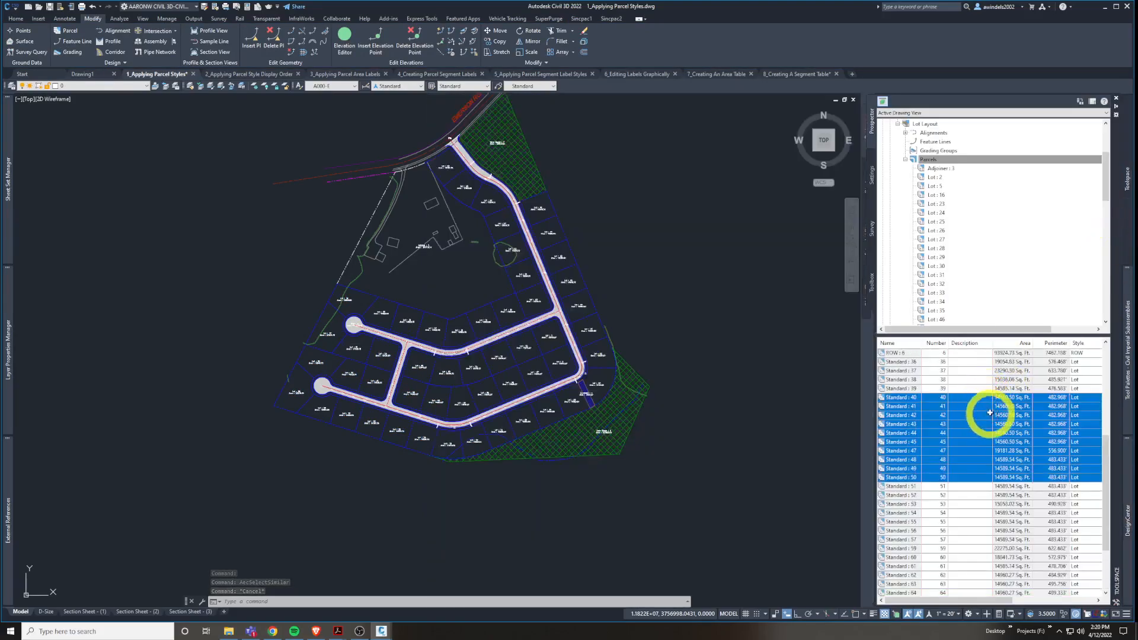
ctrl+click(997, 362)
ctrl+click(1004, 371)
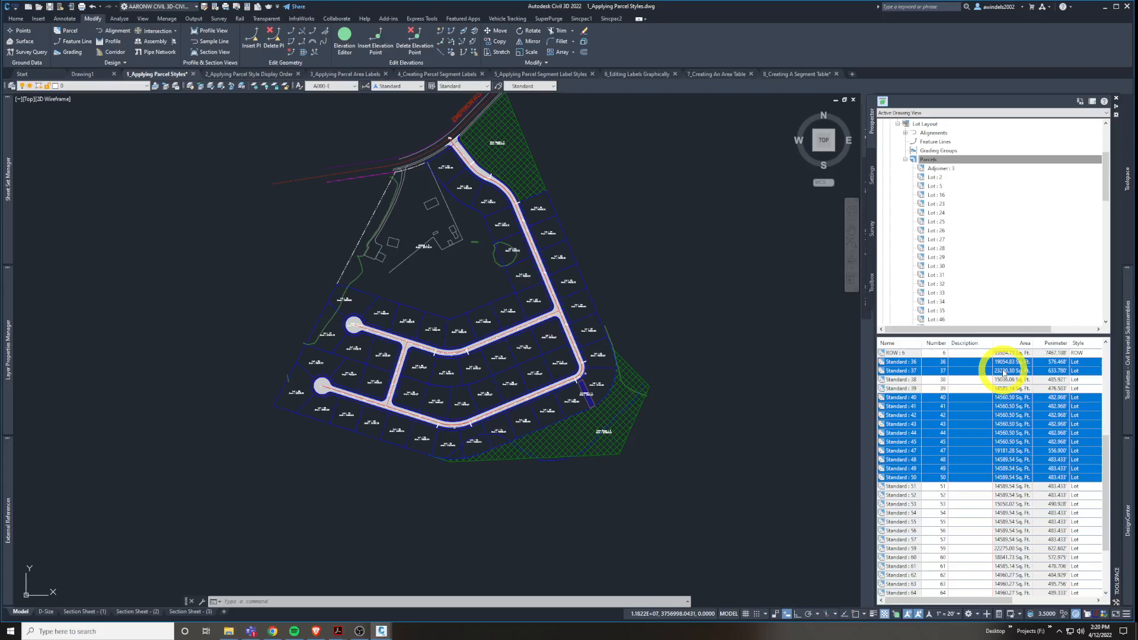
right_click(1004, 372)
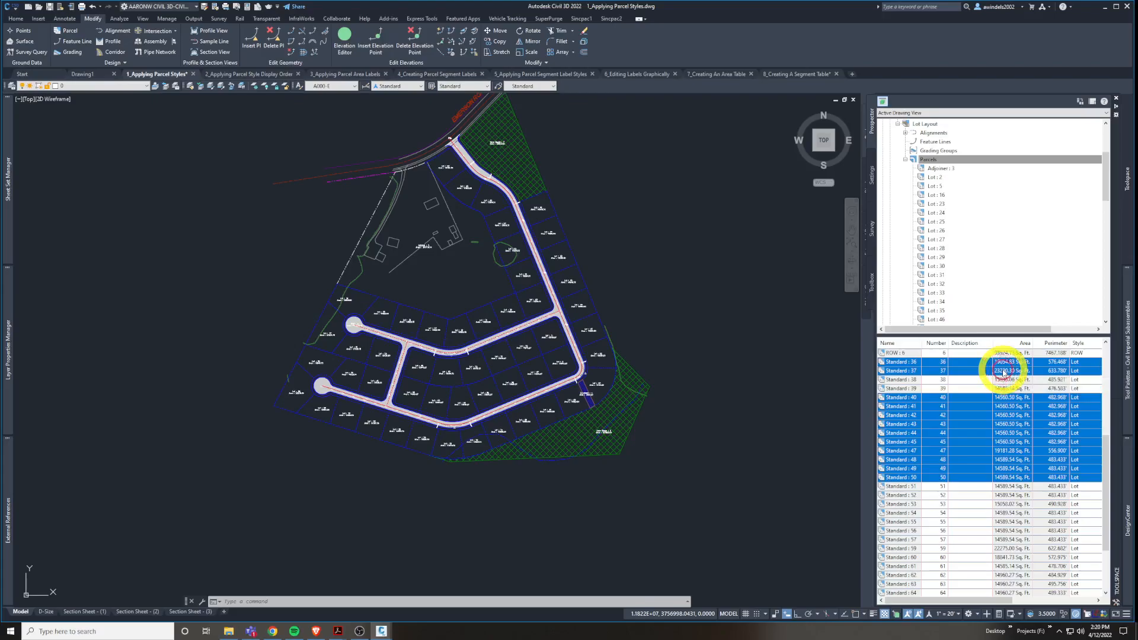
click(1084, 370)
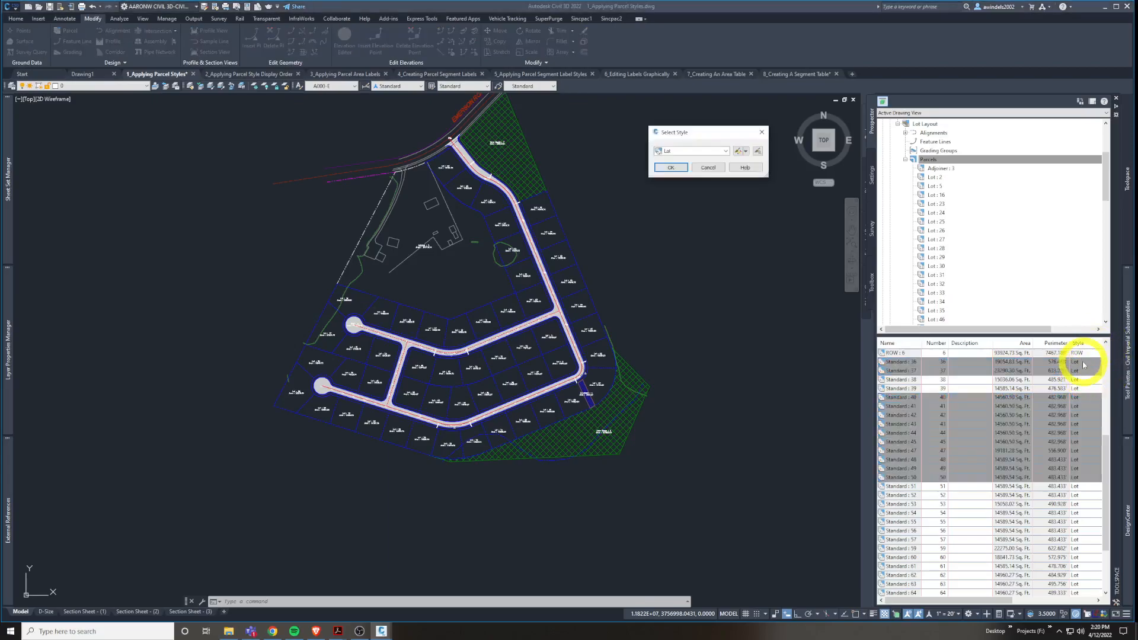
click(699, 151)
click(683, 211)
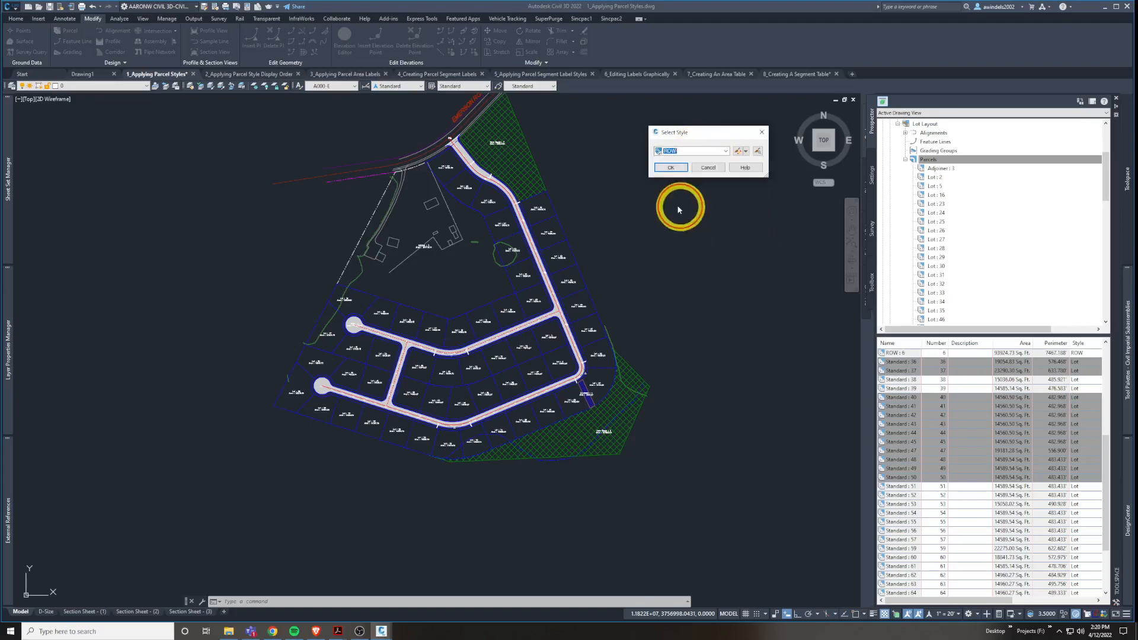
click(667, 169)
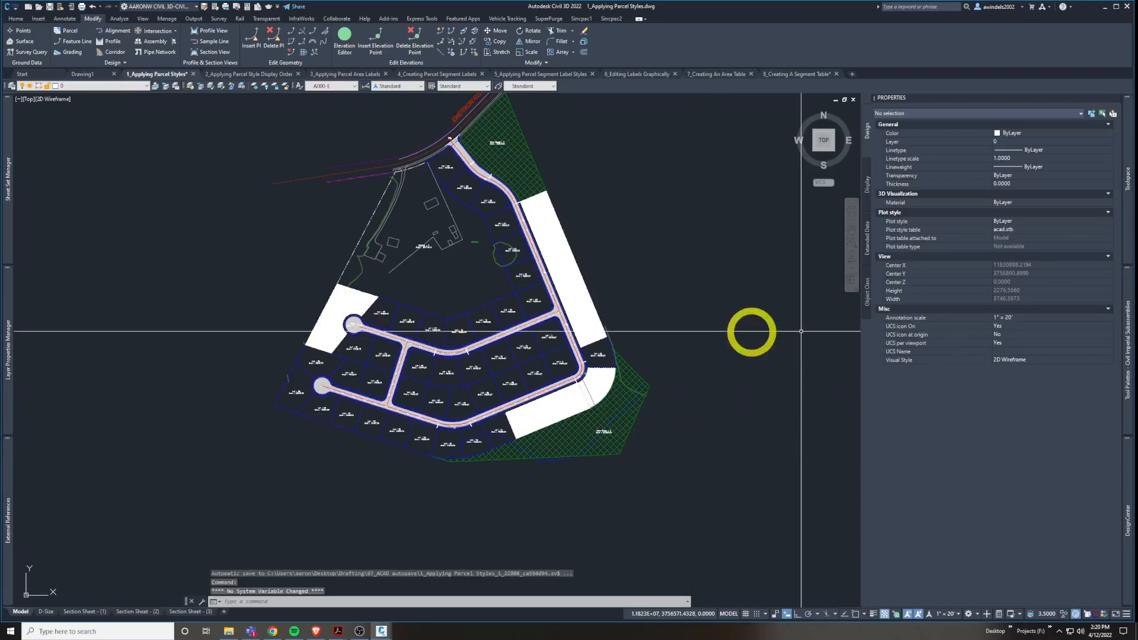
Regenerate the model with the REGEN and REGENALL commands.
key(Escape)
key(Escape)
key(Escape)
middle_drag(732, 333, 734, 362)
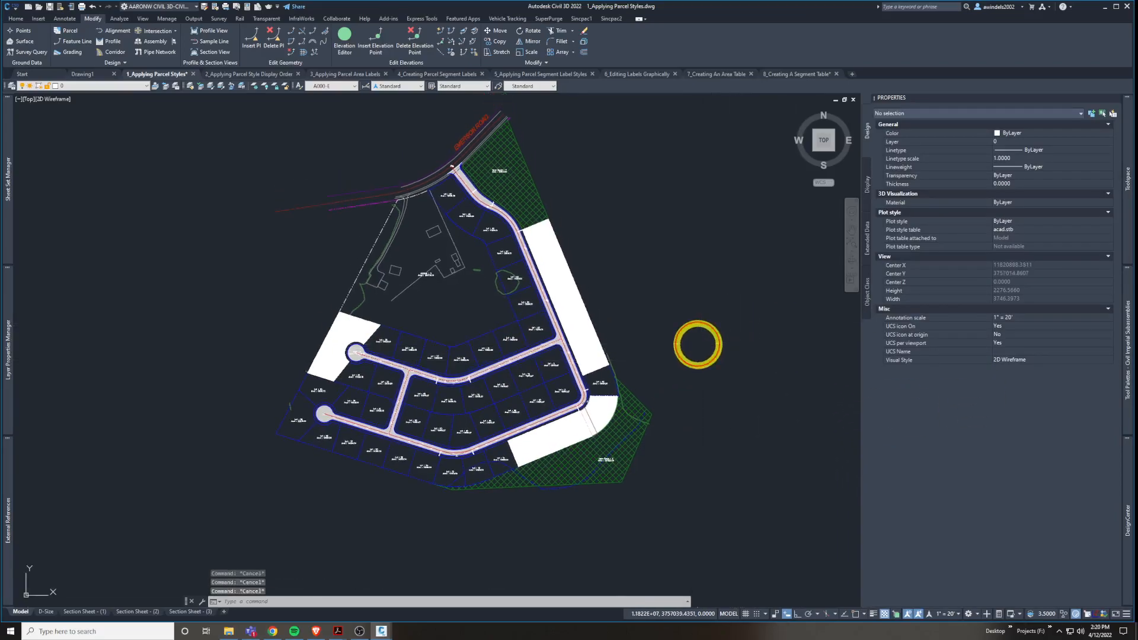
click(683, 331)
key(Escape)
text(re)
key(Return)
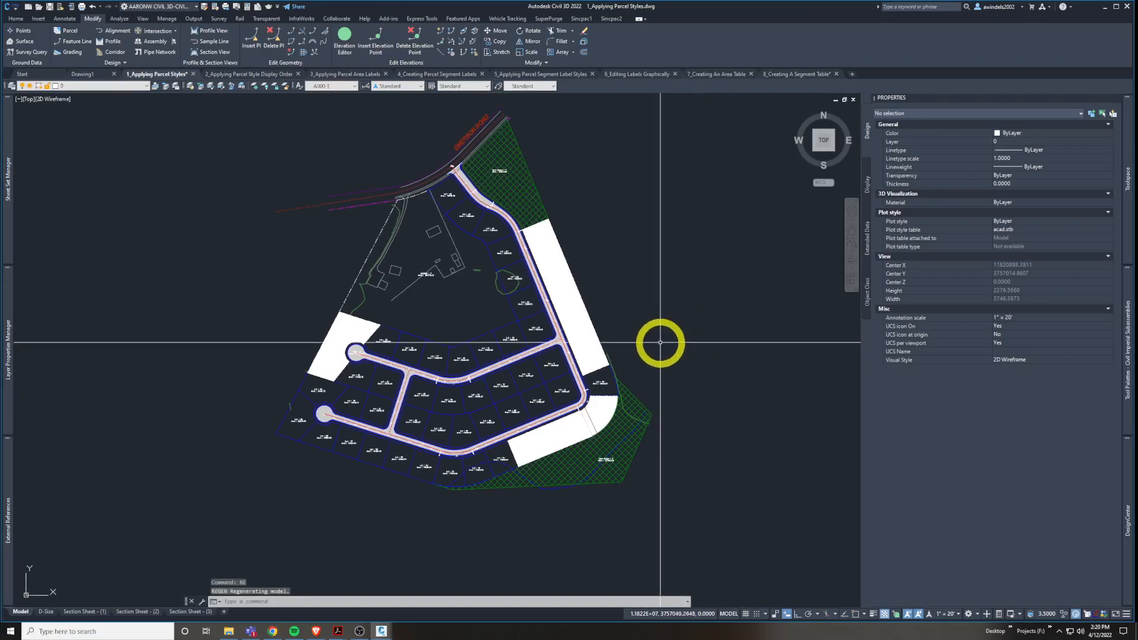
right_click(660, 342)
mouse_move(692, 356)
click(786, 370)
Examine the ROW fill pattern on parcel ROW : 45 and along the road's edge up close.
click(605, 355)
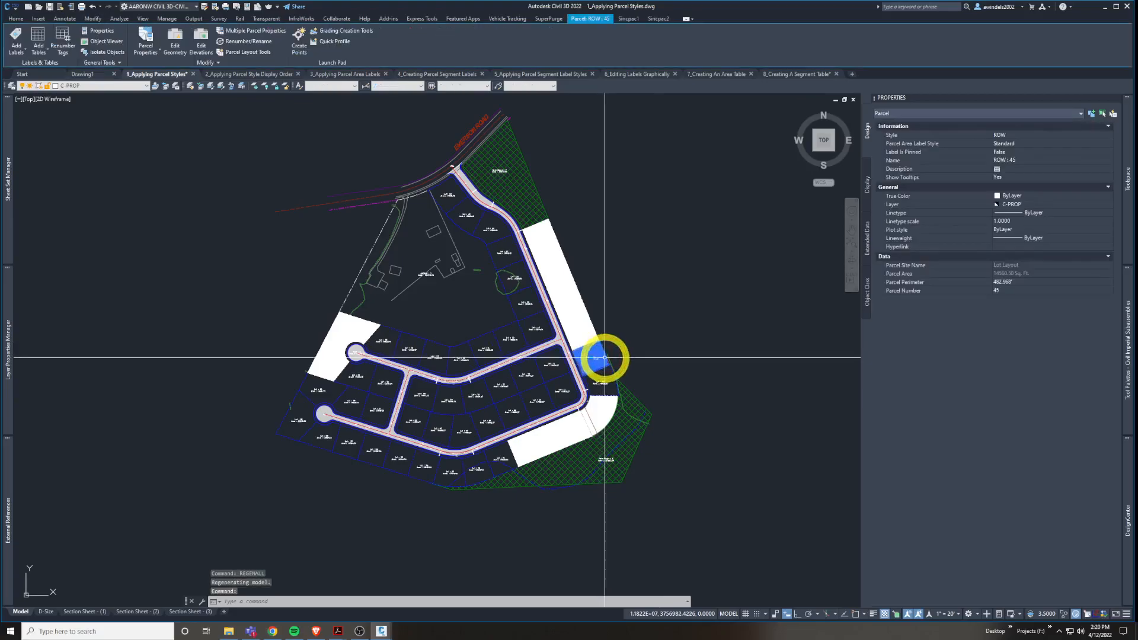
scroll(593, 349, up, 10)
key(Escape)
scroll(633, 318, down, 4)
scroll(636, 316, up, 2)
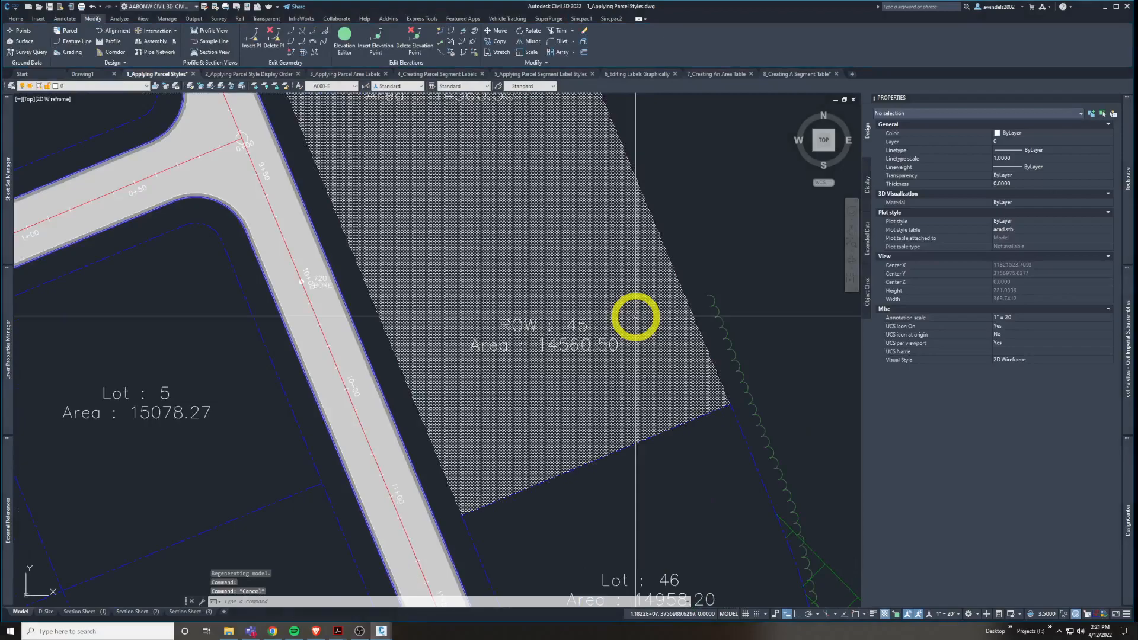
scroll(508, 297, down, 2)
scroll(348, 223, up, 9)
scroll(509, 351, up, 3)
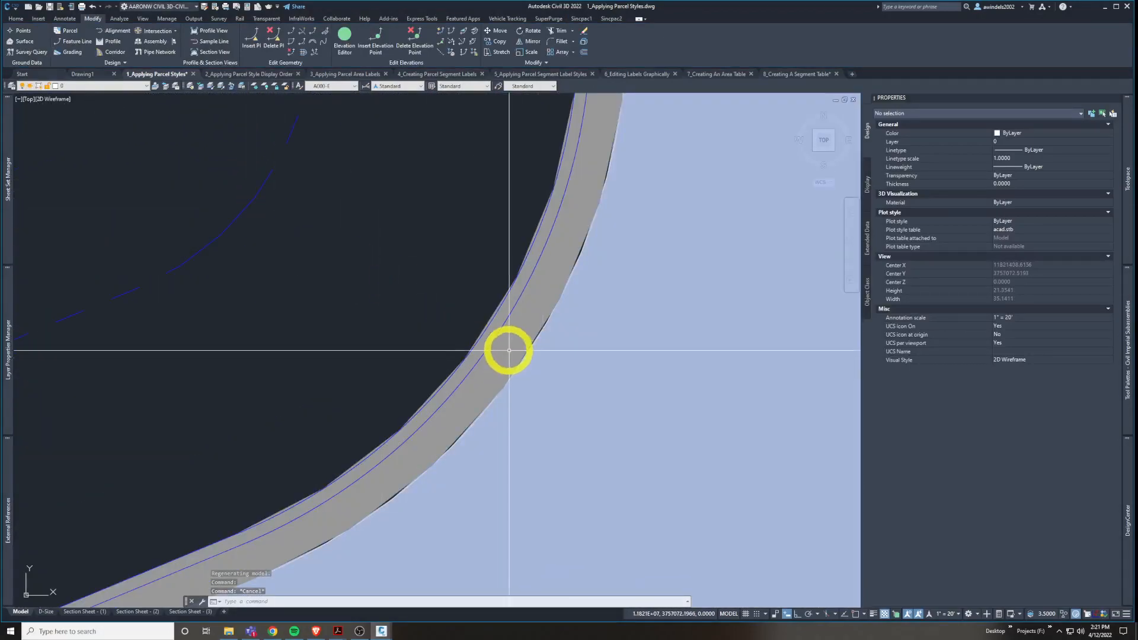
scroll(509, 351, down, 15)
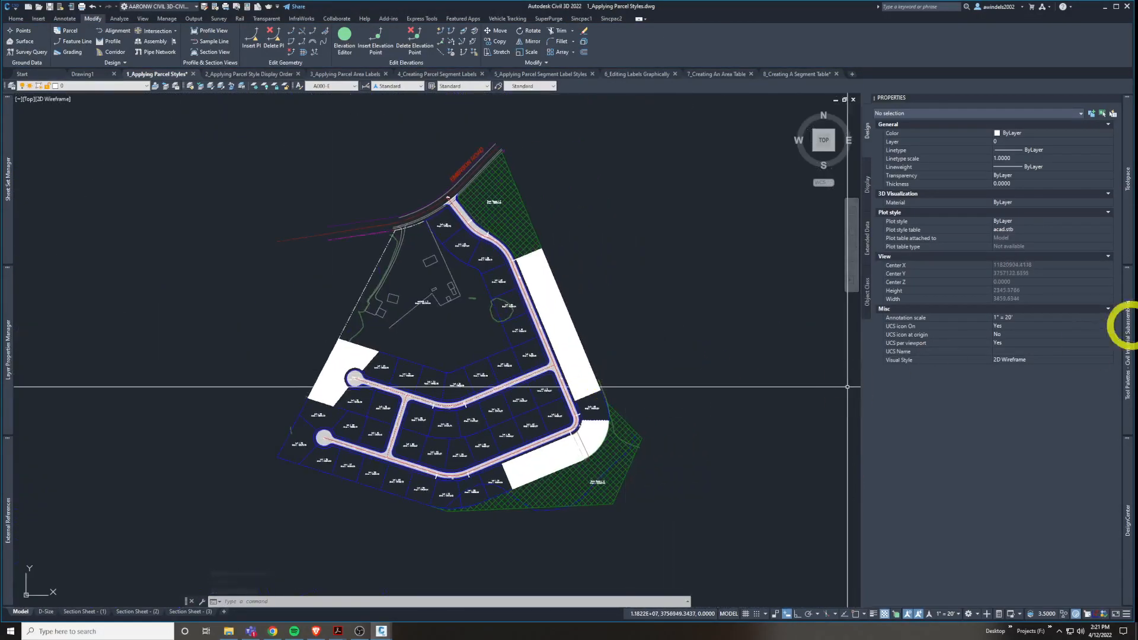
Select several Lot parcels along the inner side of the road, view their shared properties, and clear the selection.
mouse_move(1124, 195)
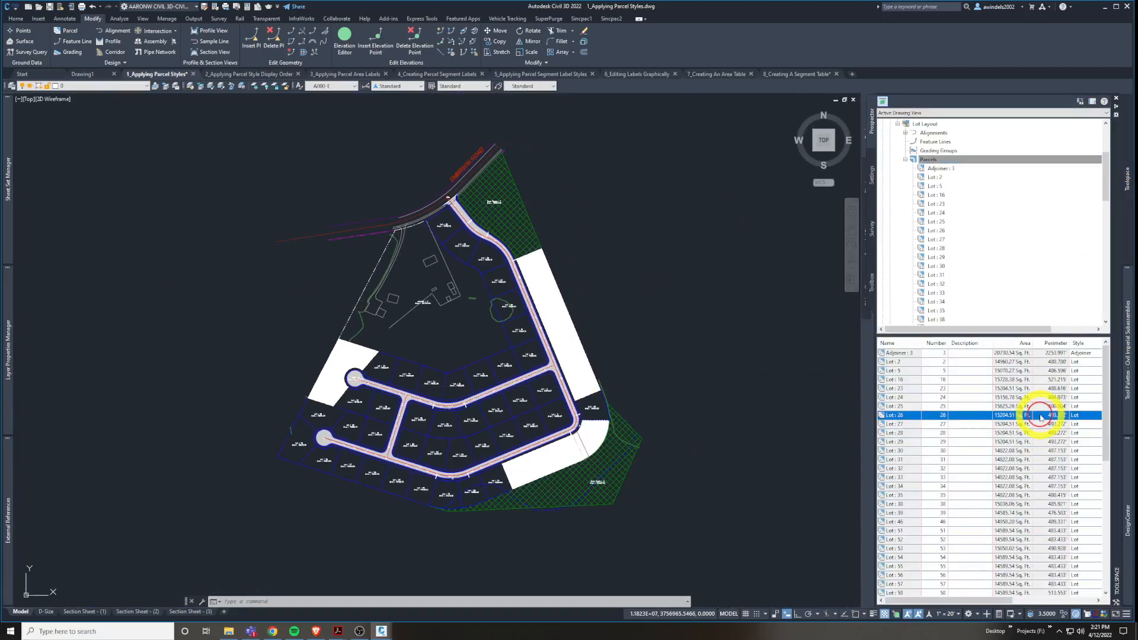
key(Escape)
key(Escape)
click(483, 373)
click(530, 354)
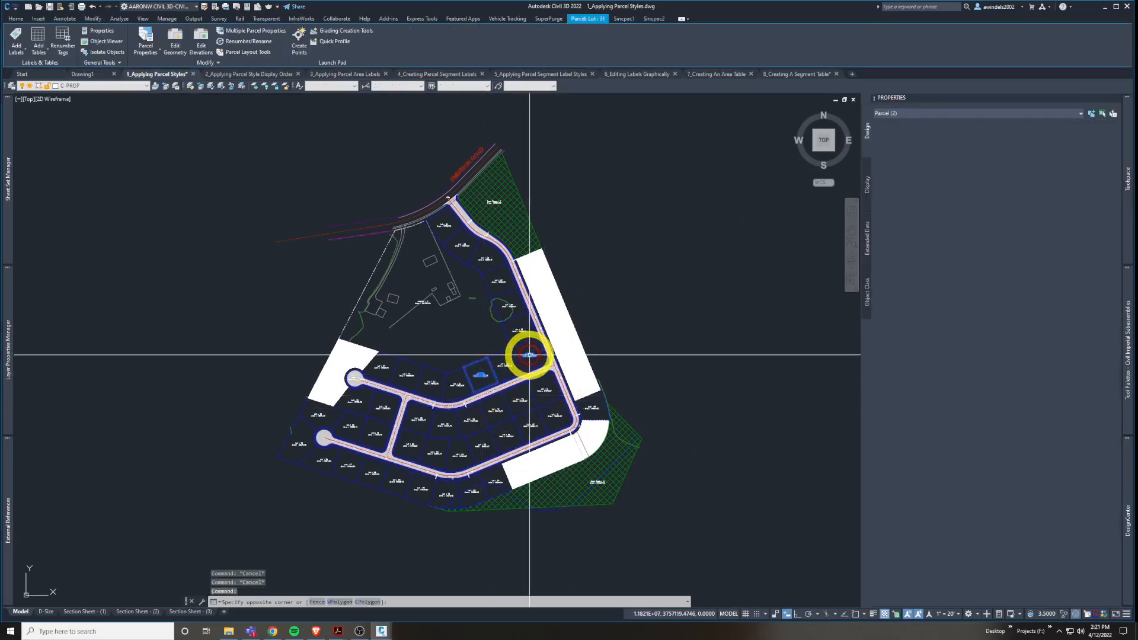
click(514, 298)
click(497, 280)
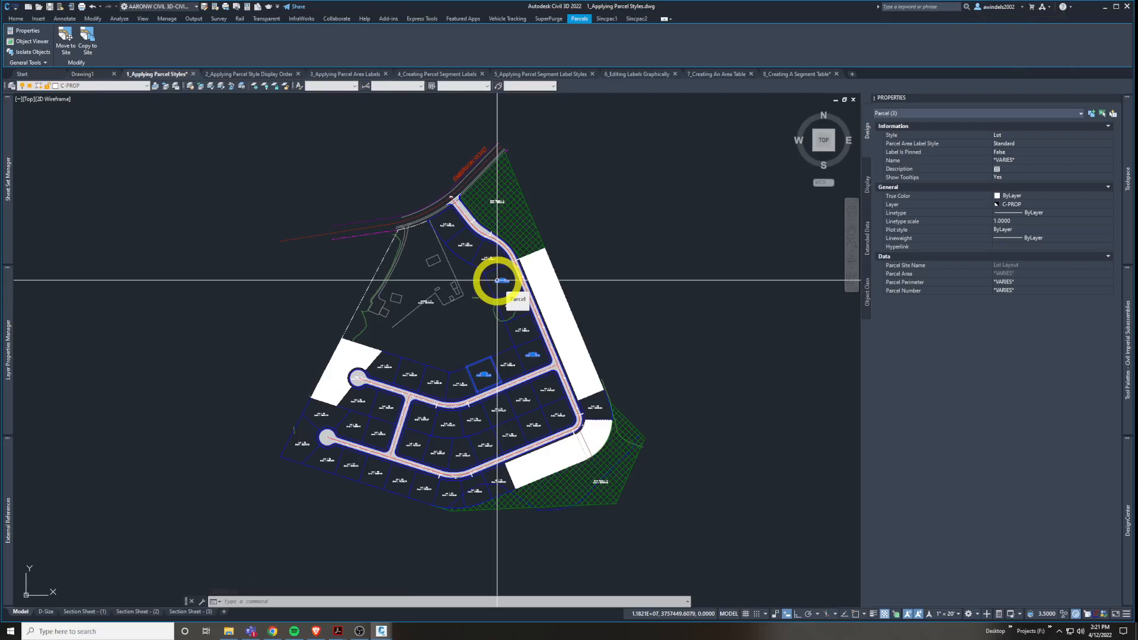
key(Escape)
Switch to the 2_Applying Parcel Style Display Order drawing and select Lot : 31 and Lot : 30.
click(274, 75)
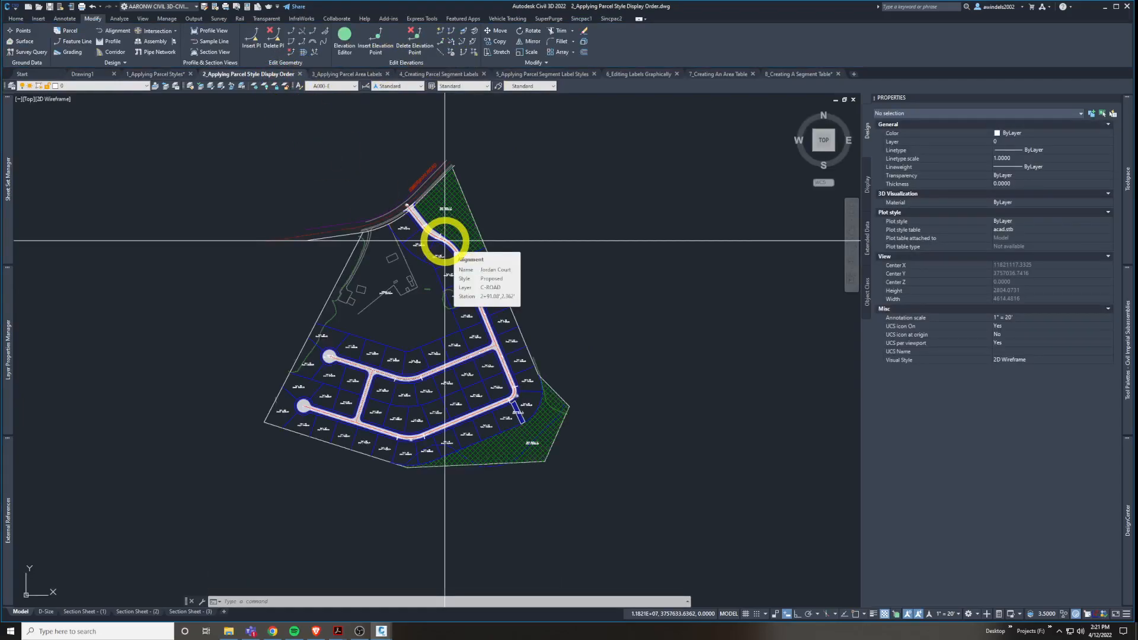
scroll(457, 348, up, 6)
click(395, 350)
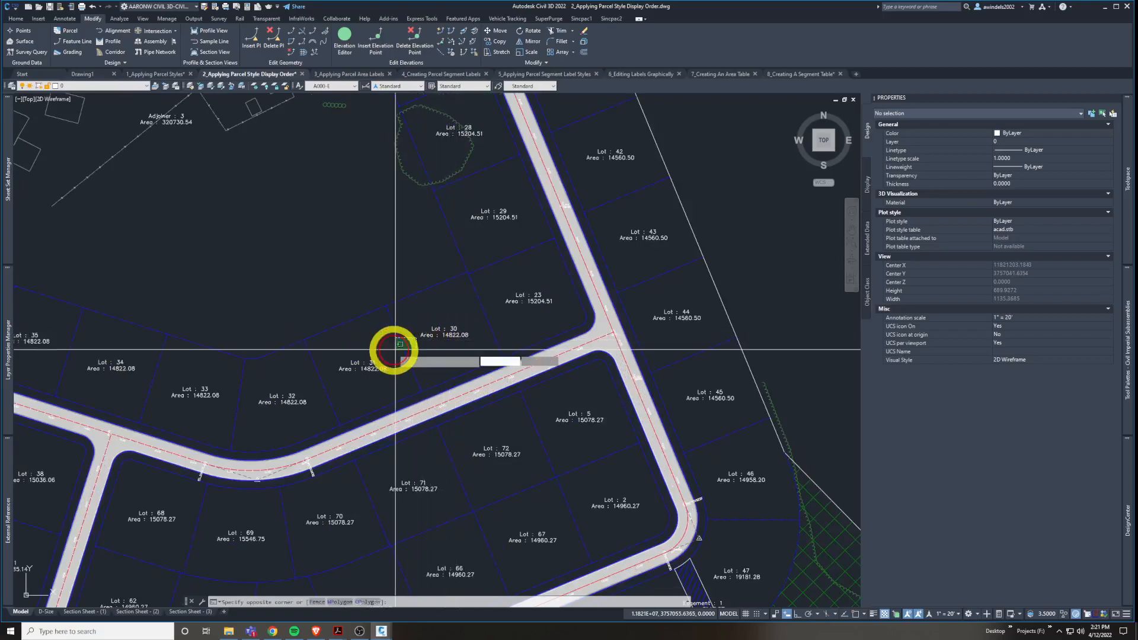
key(Escape)
click(343, 308)
key(Escape)
click(378, 378)
click(363, 359)
click(441, 325)
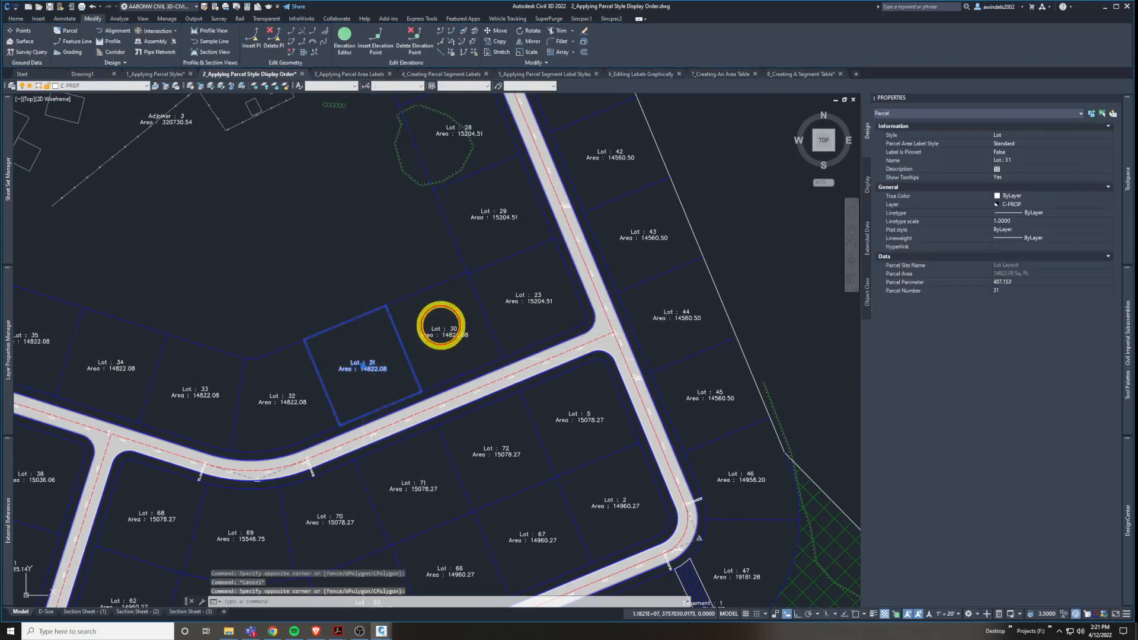
Examine the shared boundary between Lot : 30 and Lot : 31 up close, and clear the selection.
scroll(400, 371, up, 3)
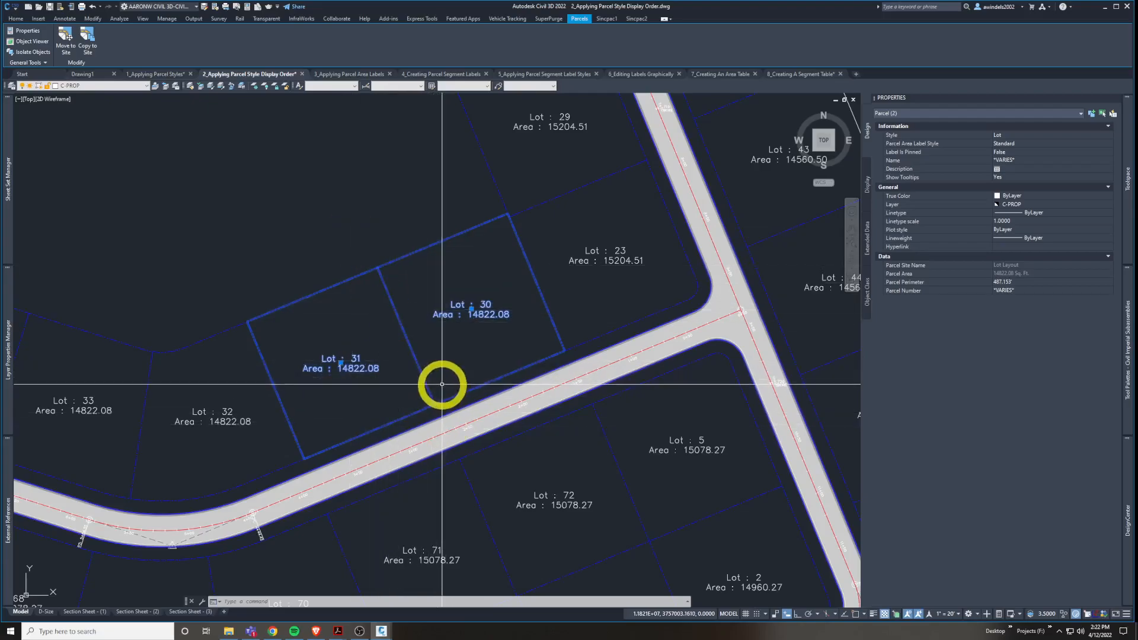
scroll(442, 374, up, 3)
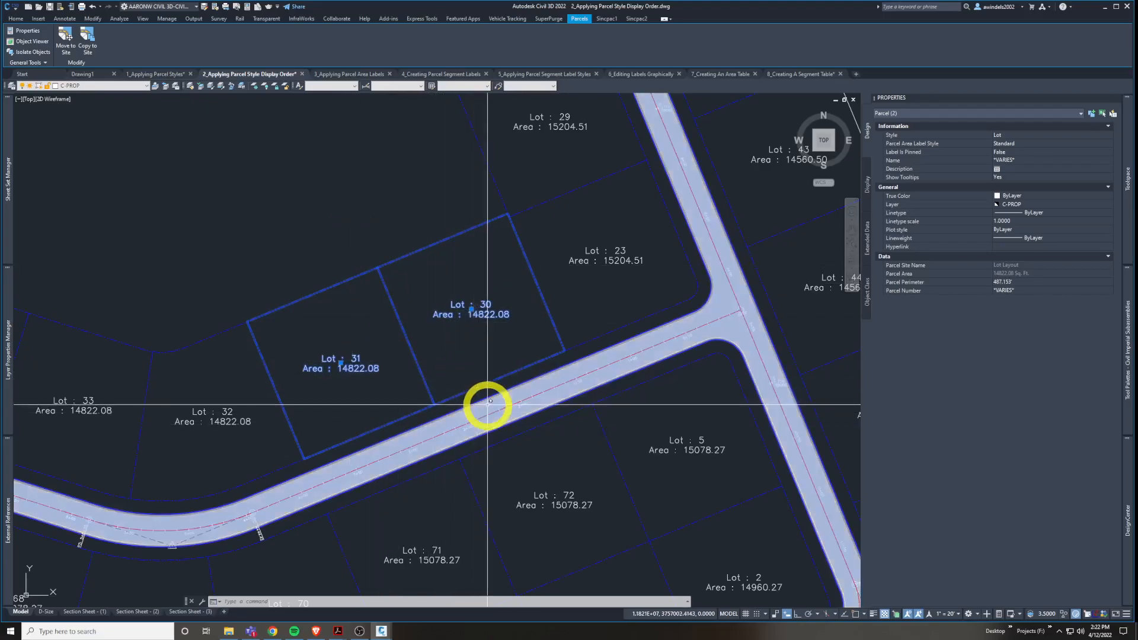
scroll(442, 376, up, 2)
middle_drag(307, 224, 371, 320)
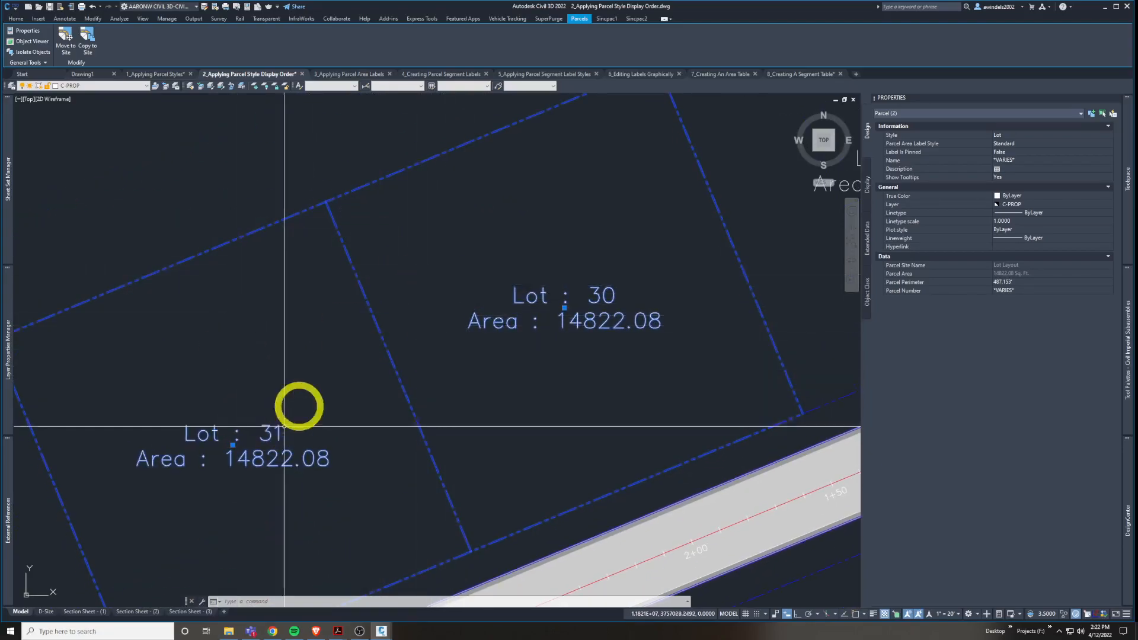
scroll(326, 325, down, 2)
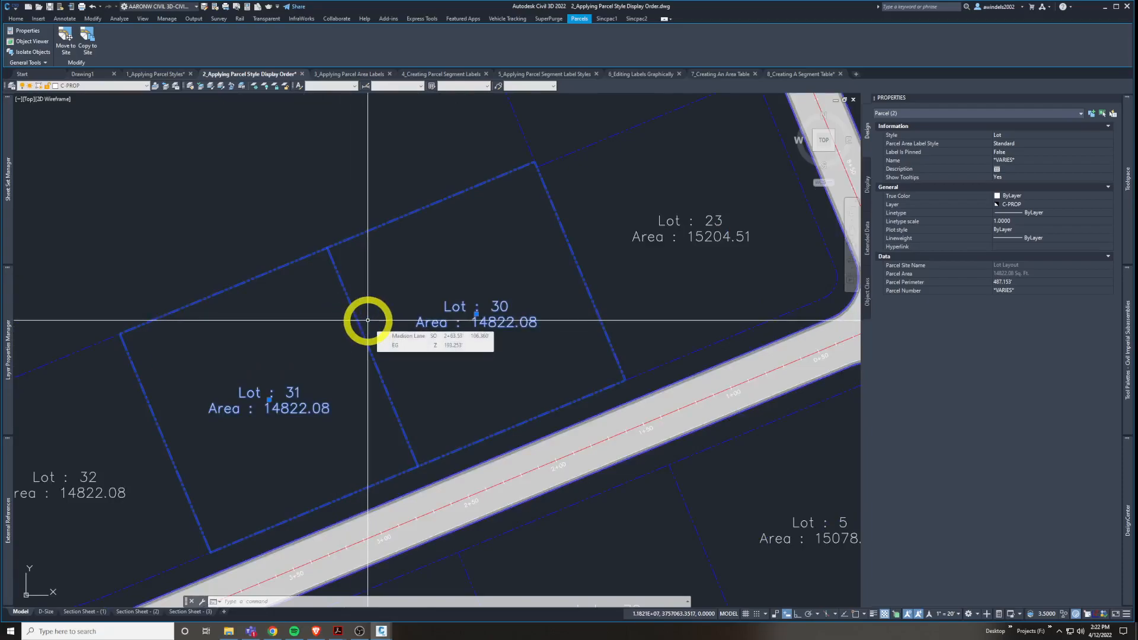
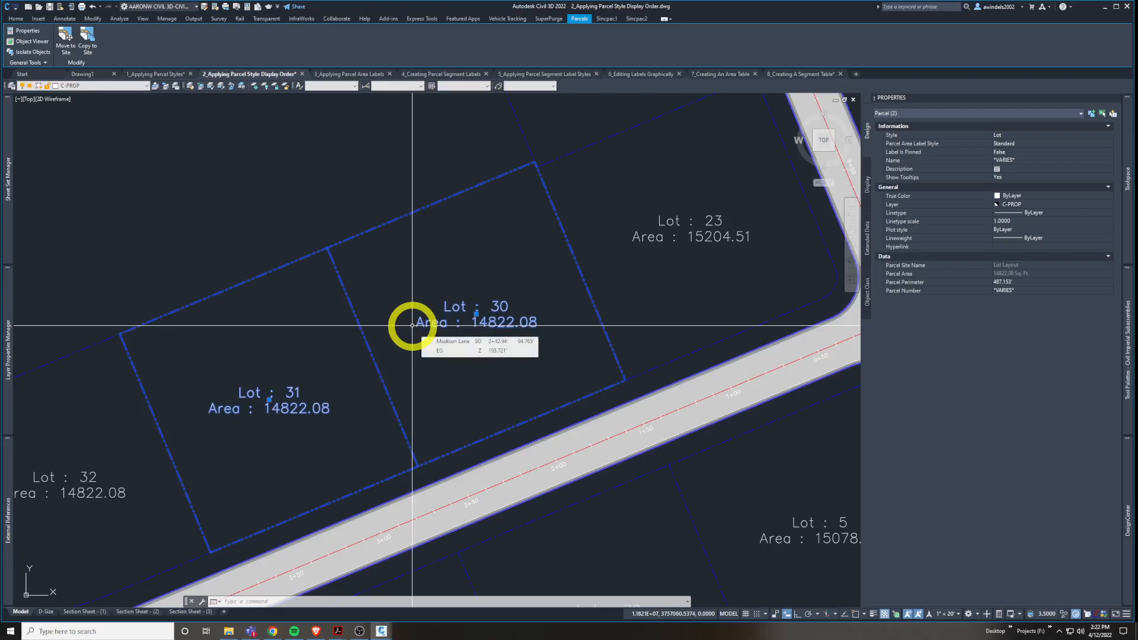
mouse_move(430, 325)
middle_down()
mouse_move(385, 332)
mouse_move(396, 335)
middle_up()
key(Escape)
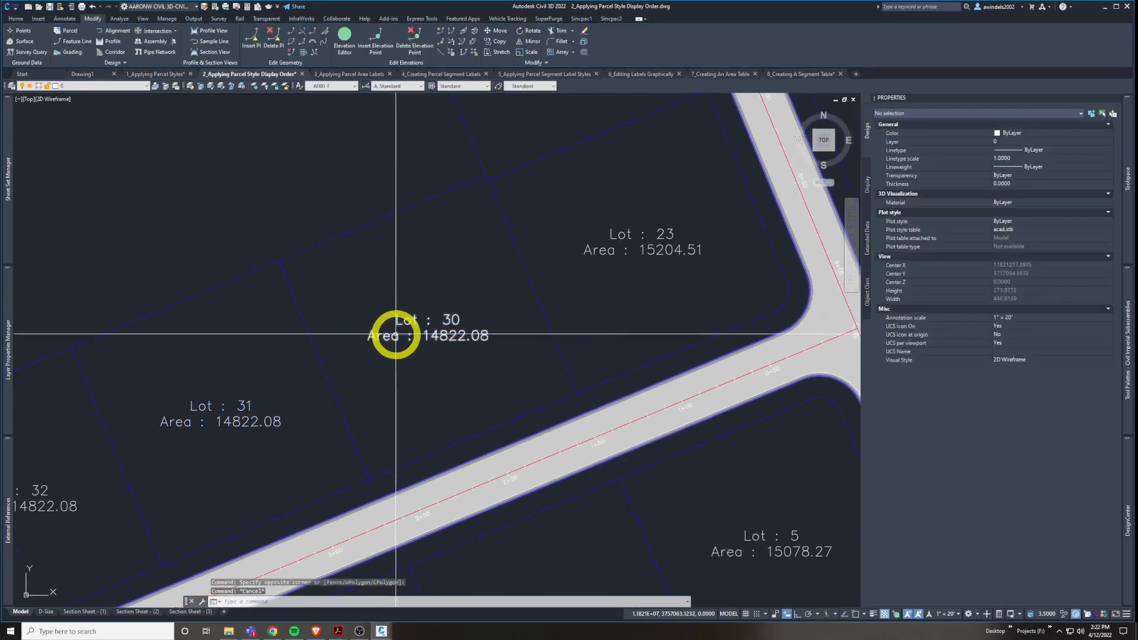
Enlarge the Prospector tree area and expand Sites and the Lot Layout site to reach its parcels.
scroll(398, 334, down, 8)
click(1128, 175)
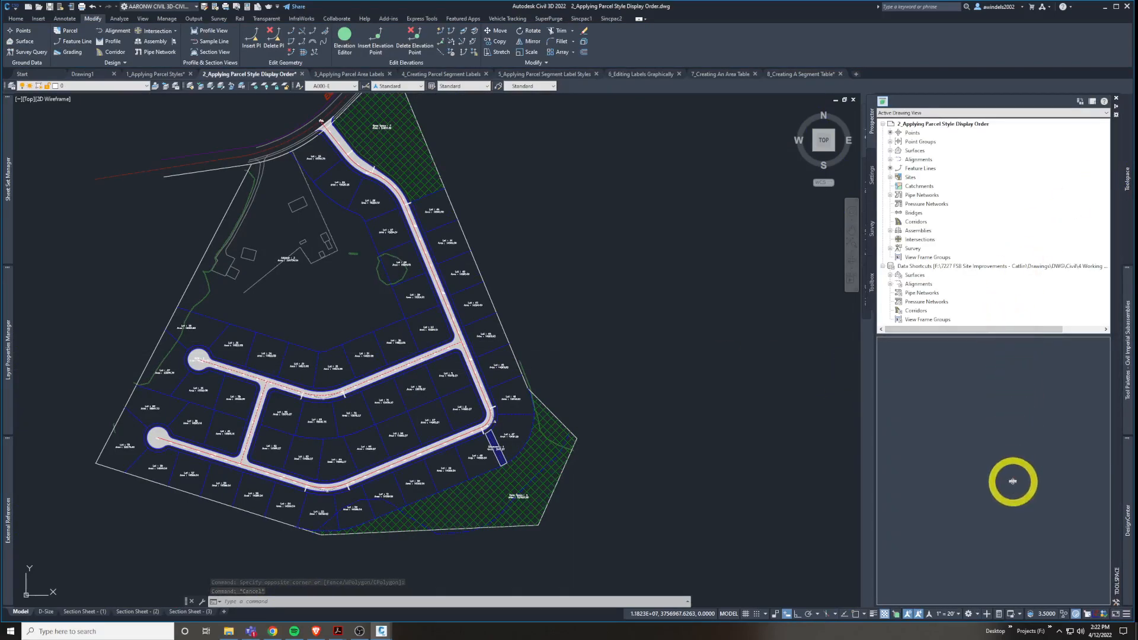
mouse_move(966, 336)
mouse_down()
mouse_move(953, 475)
mouse_move(956, 427)
mouse_up()
click(890, 178)
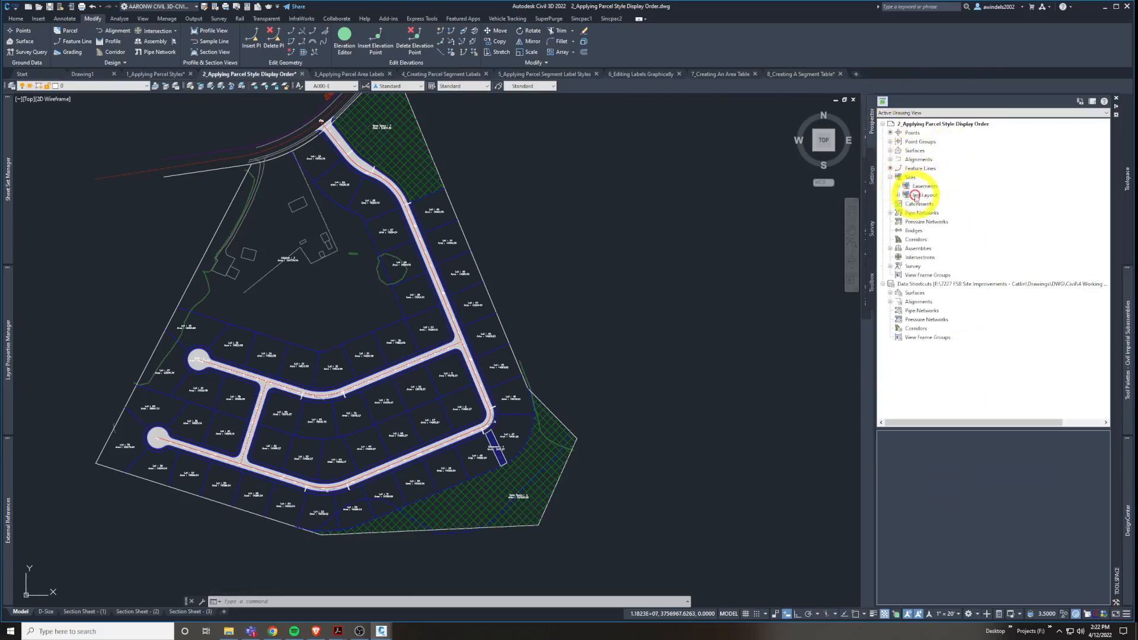
click(904, 196)
click(899, 196)
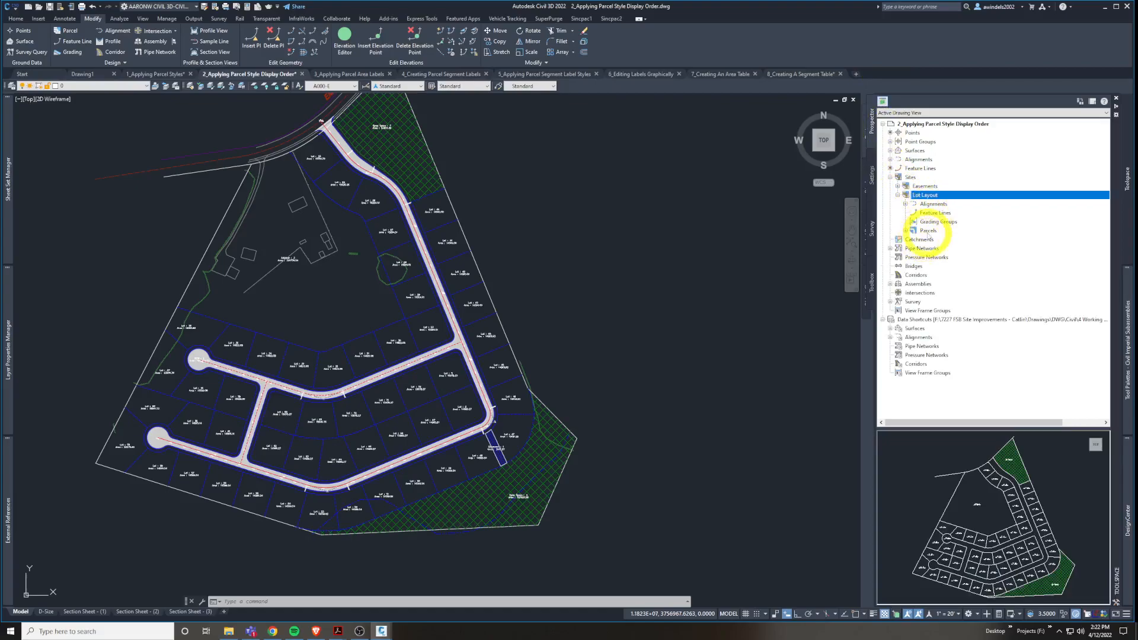
Open the Site Parcel Properties for the Parcels collection of the Lot Layout site.
click(928, 230)
click(906, 231)
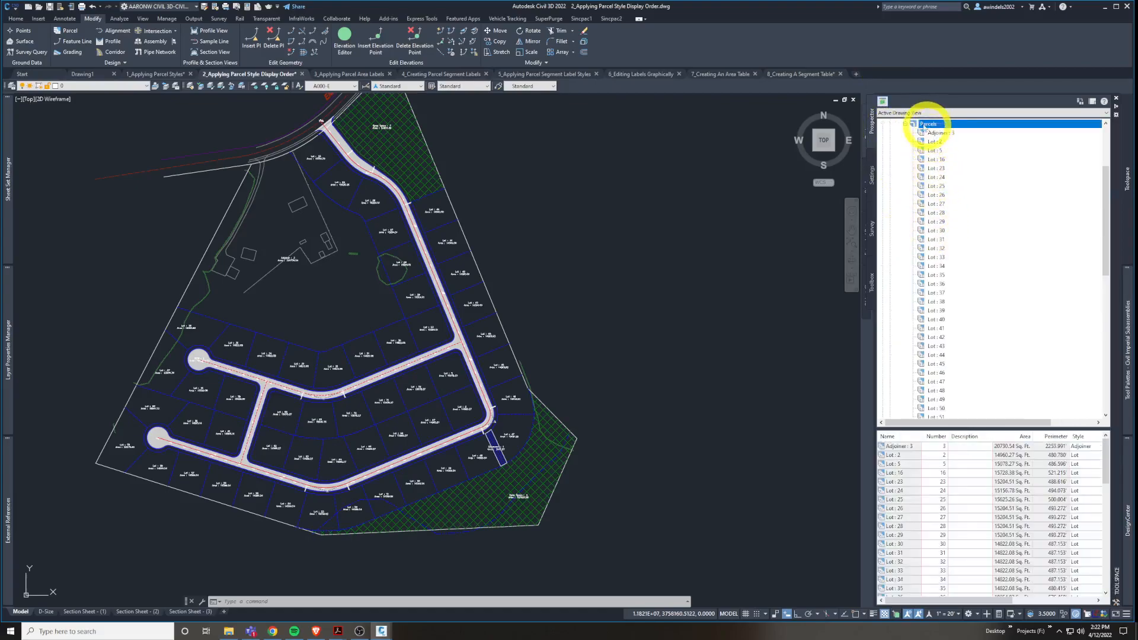
click(905, 124)
right_click(937, 232)
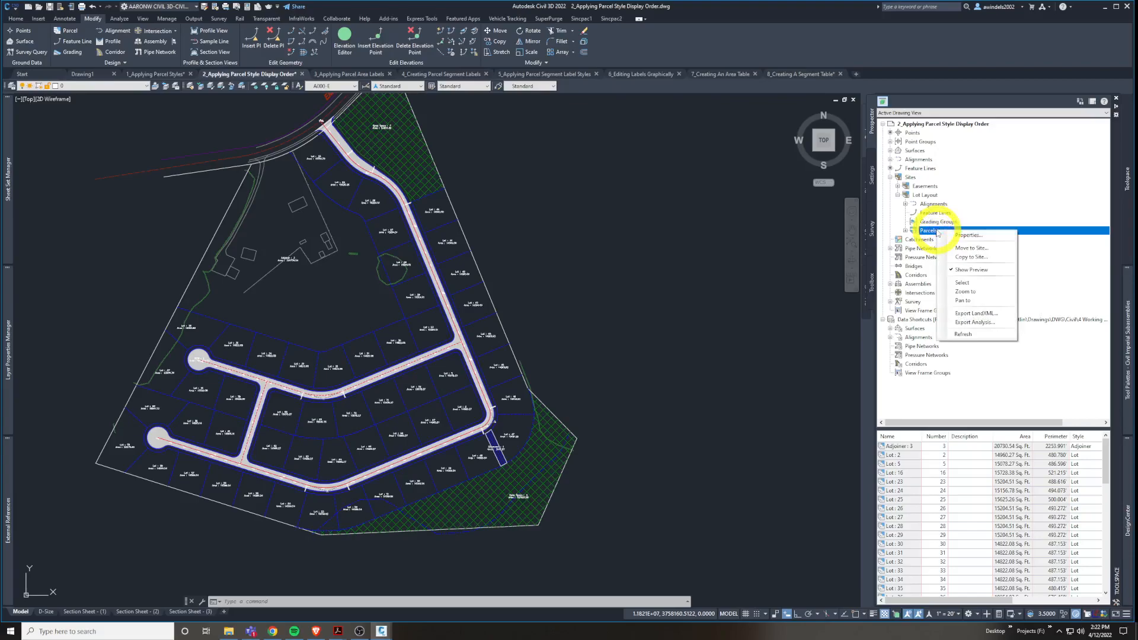
click(975, 237)
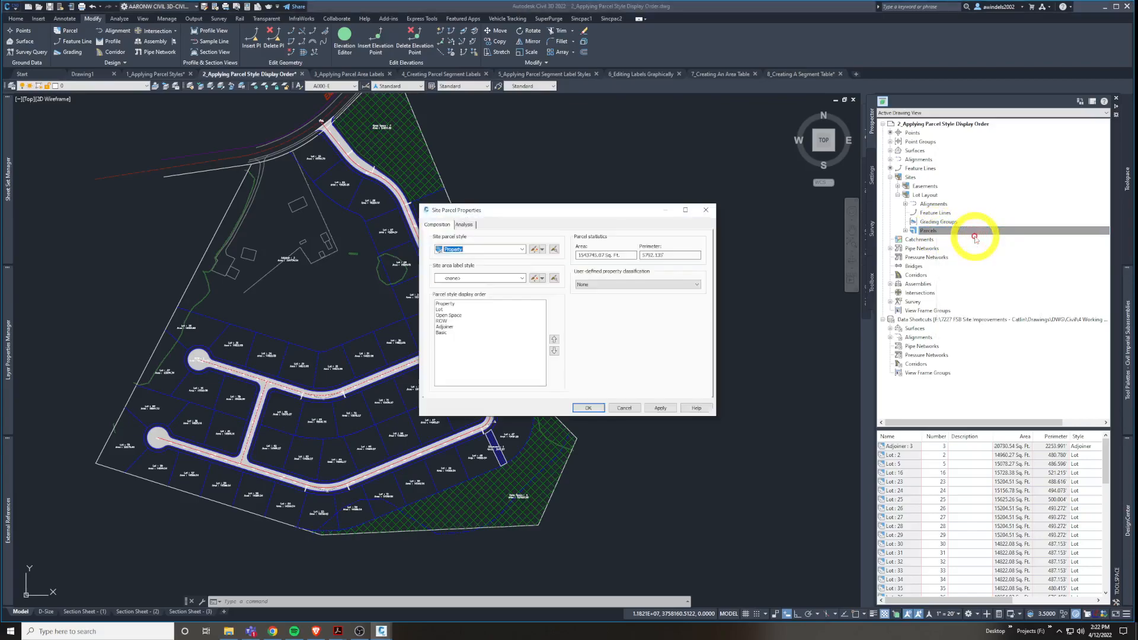
drag(566, 216, 625, 183)
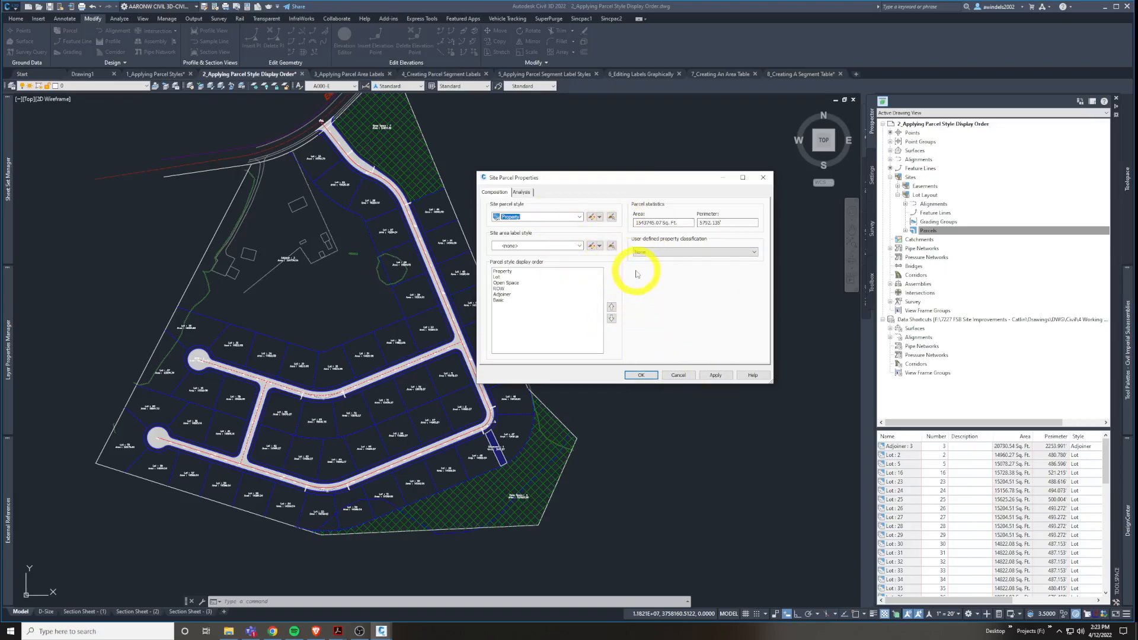
Review the site area label style choices, keep <none>, and go through the styles in the parcel style display order list.
click(558, 246)
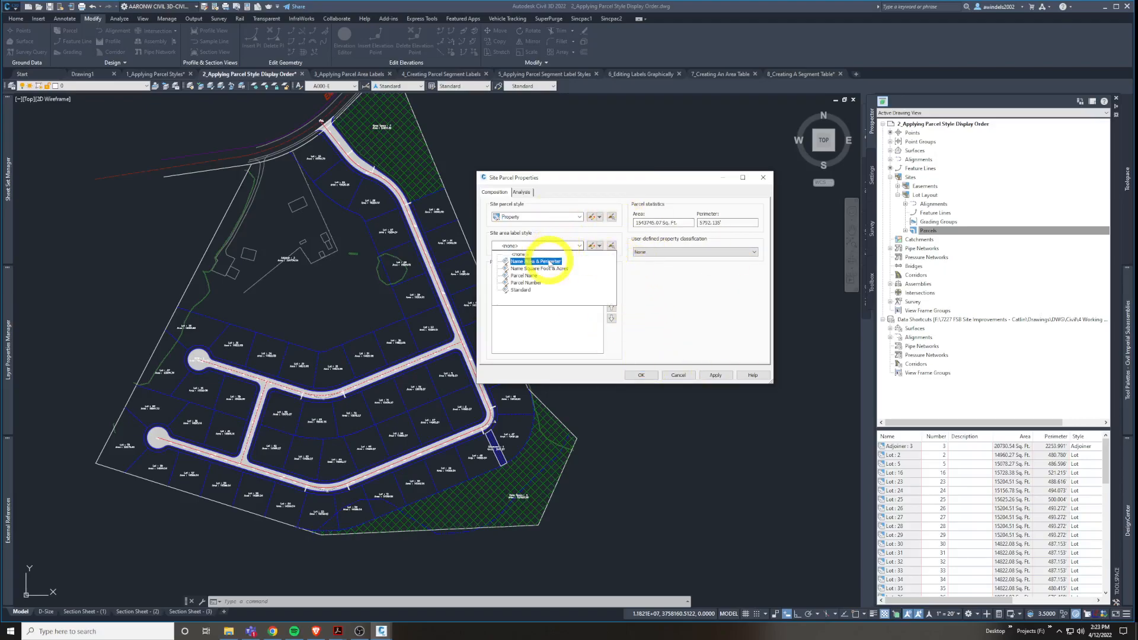
click(522, 254)
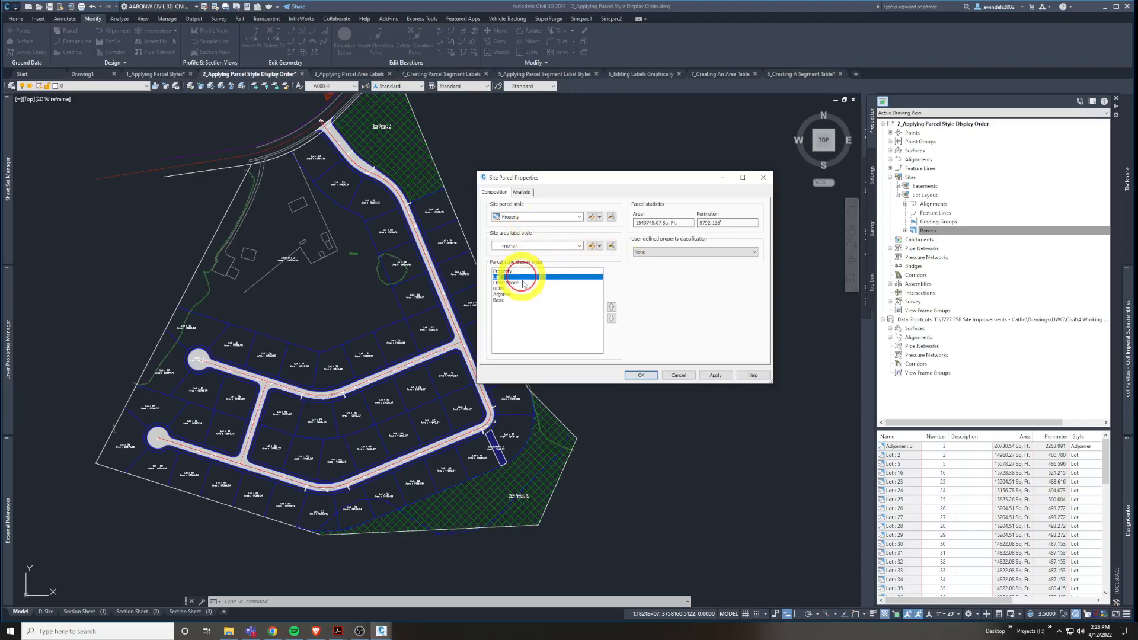
click(517, 283)
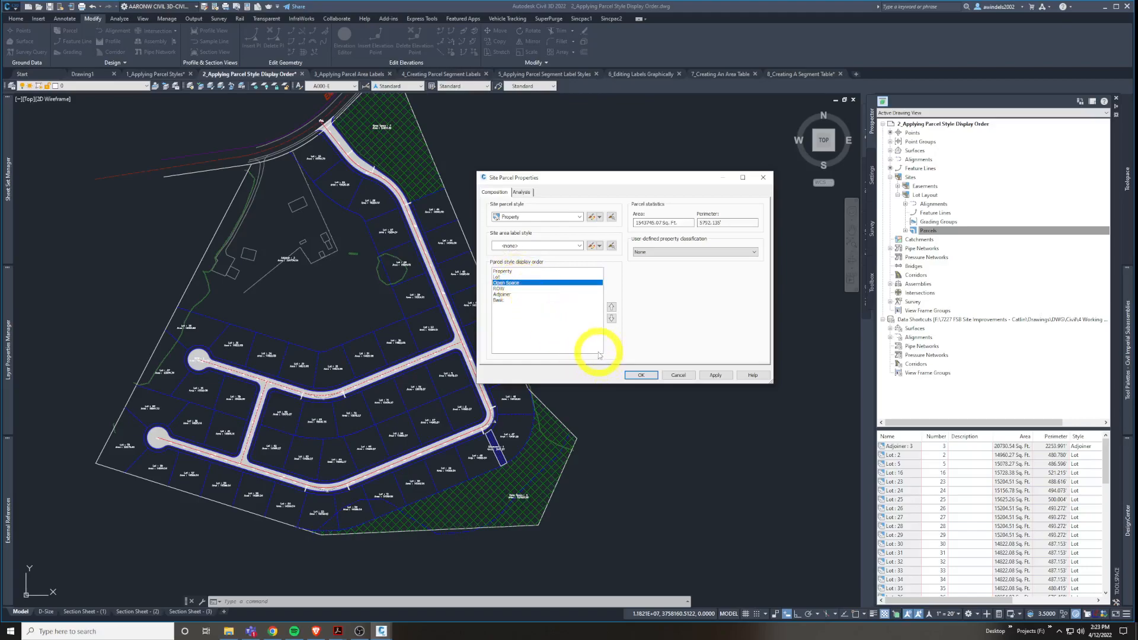
click(508, 277)
click(502, 271)
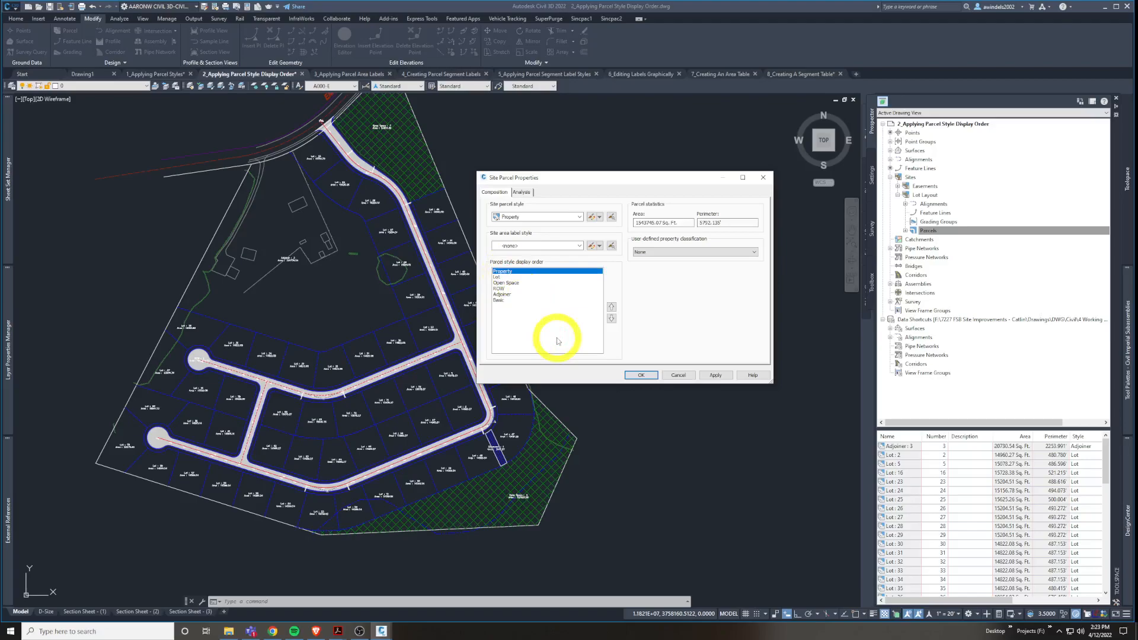
key(Down)
key(Down)
key(Down)
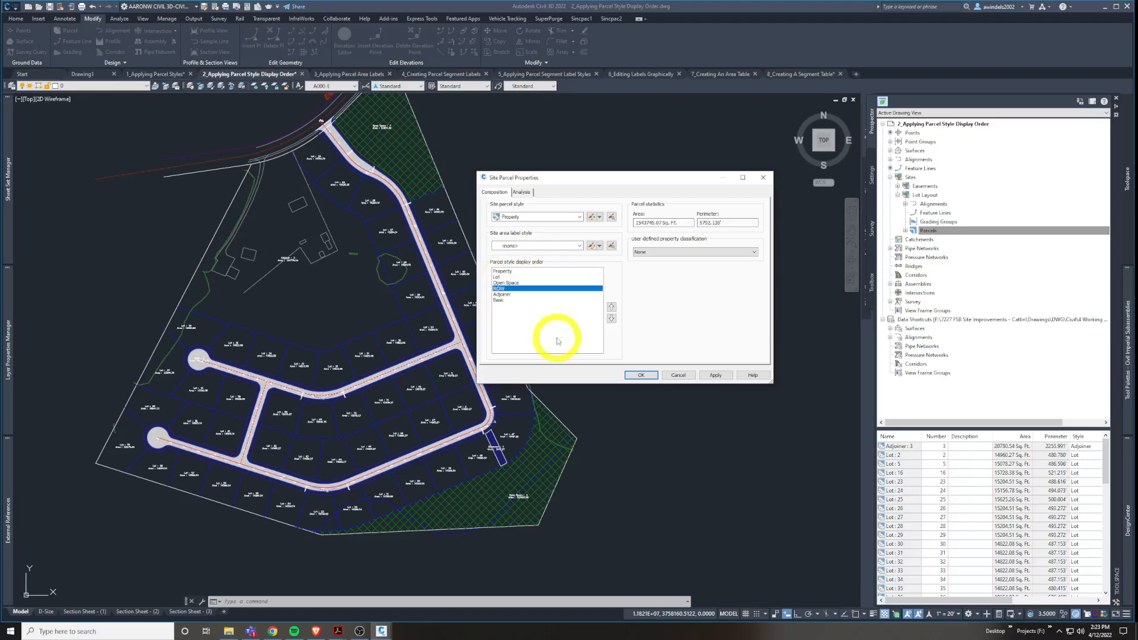
key(Down)
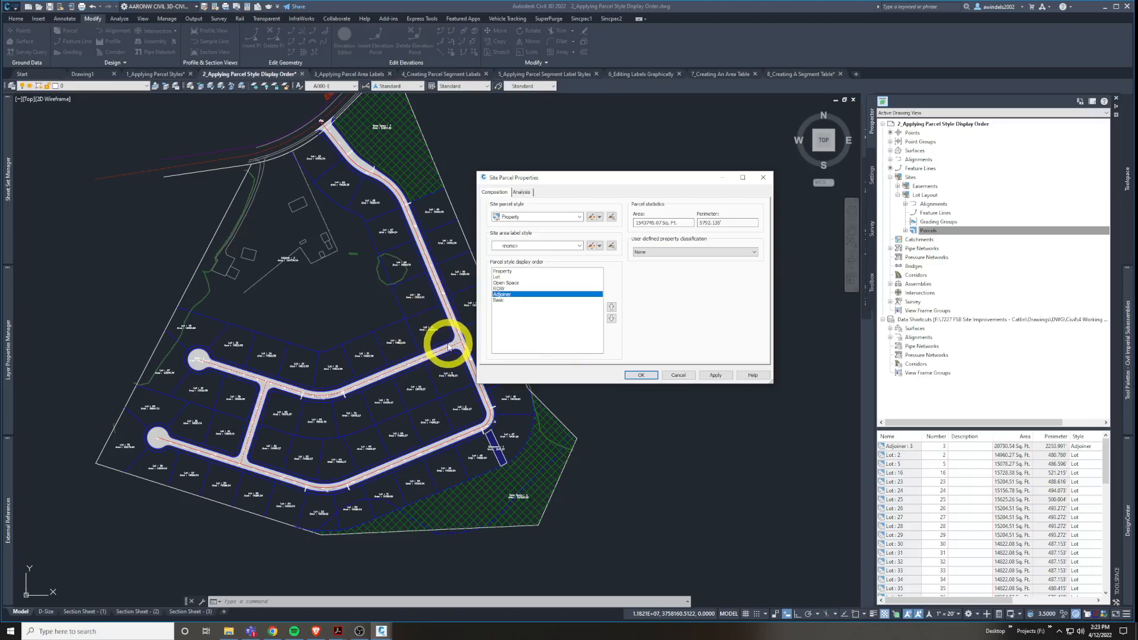
click(508, 277)
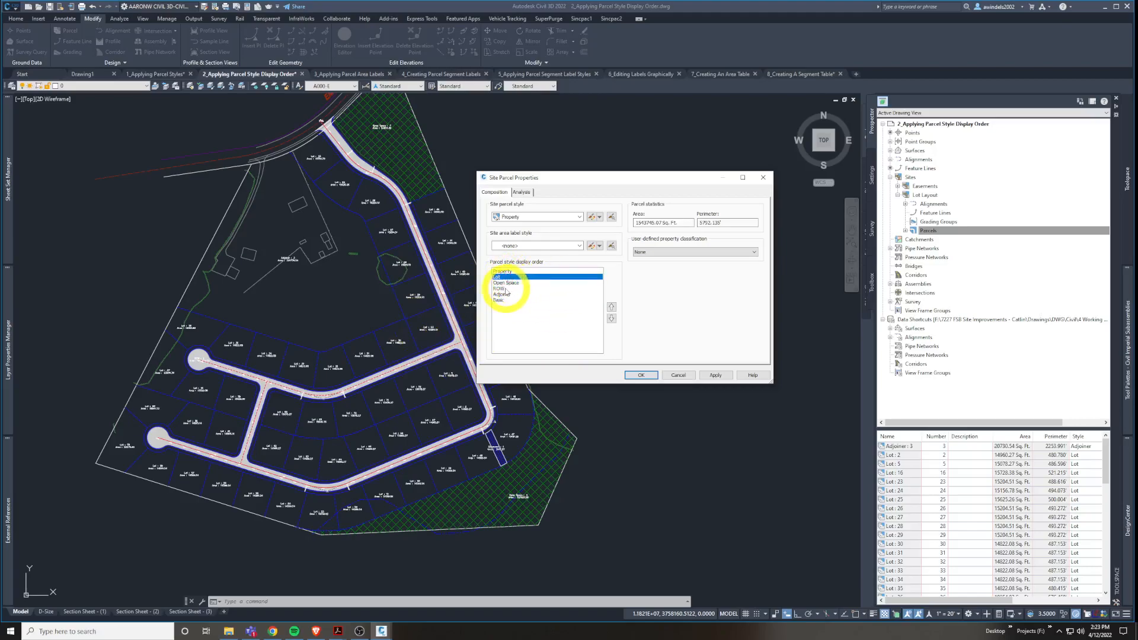
Move ROW to the first position of the parcel style display order and apply the change.
click(507, 288)
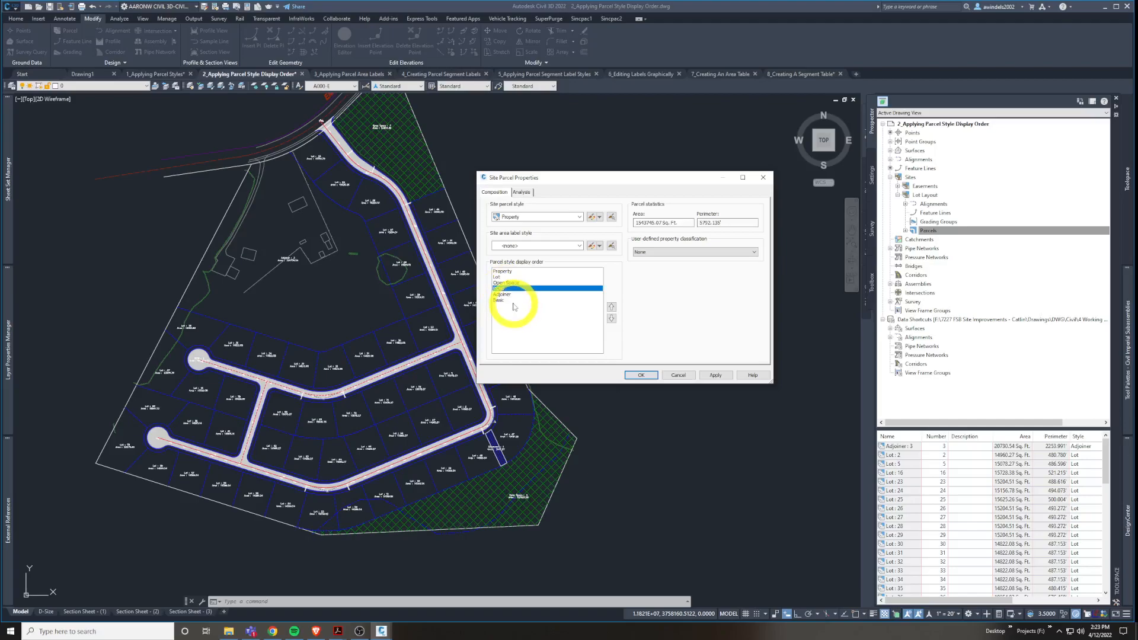
click(611, 307)
click(611, 307)
click(611, 307)
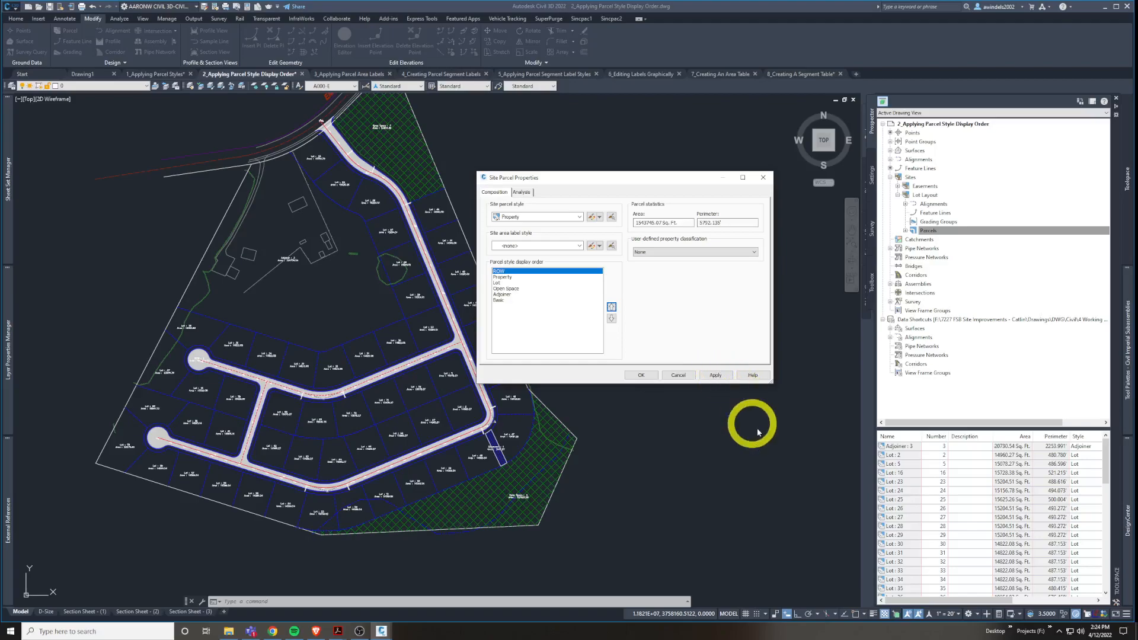
click(715, 378)
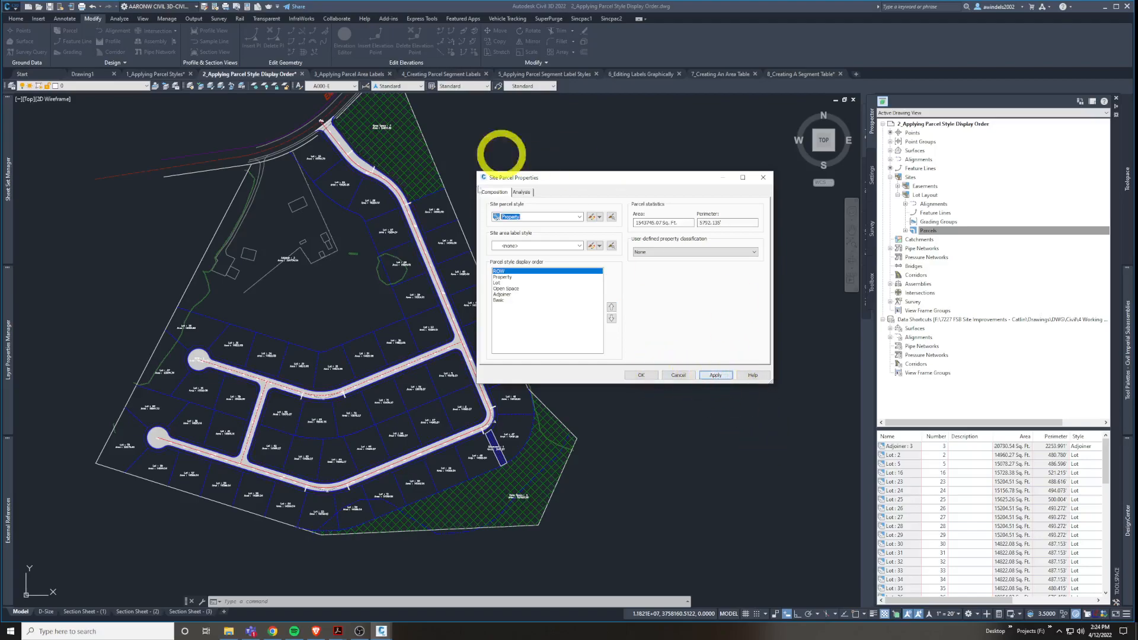
View the inverse analysis of the site parcels, return to the composition settings, and accept the properties.
click(523, 194)
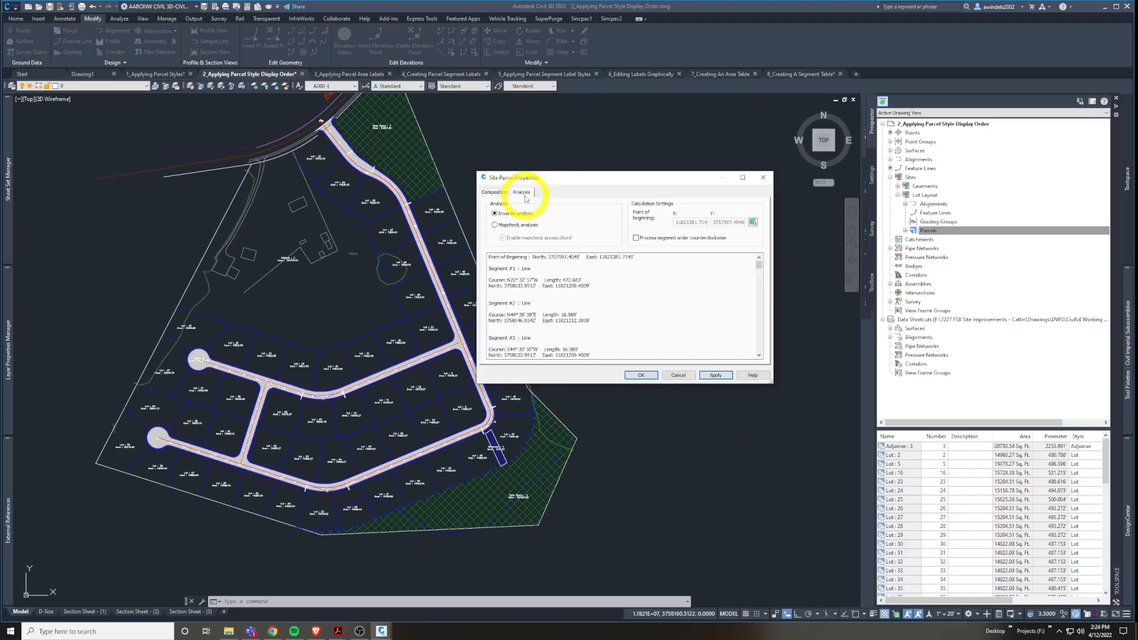
click(715, 376)
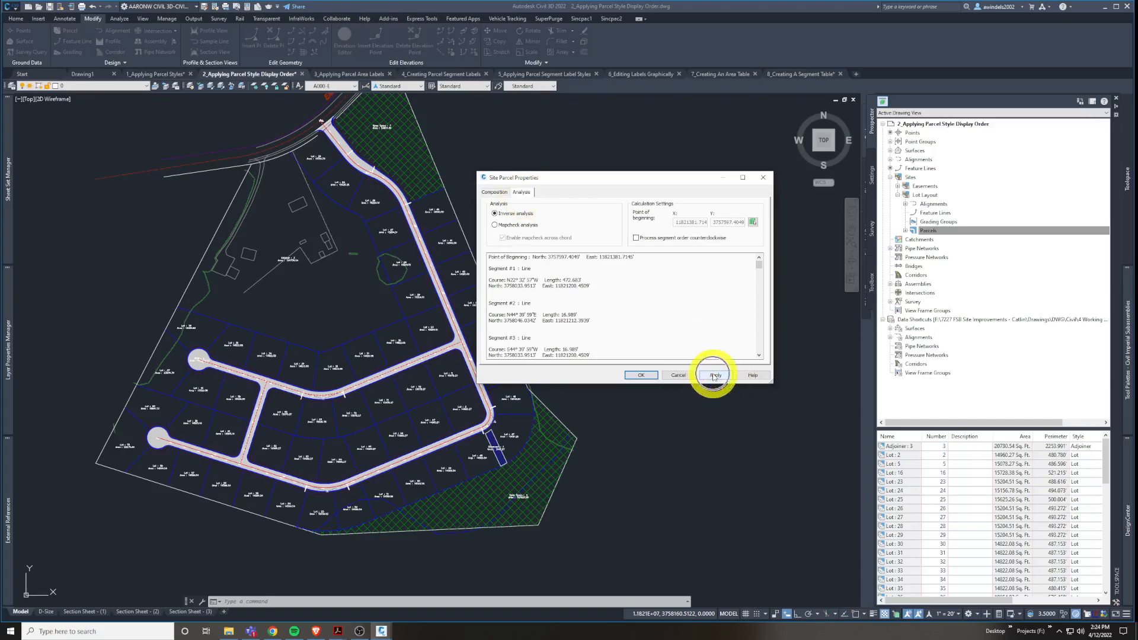
click(495, 192)
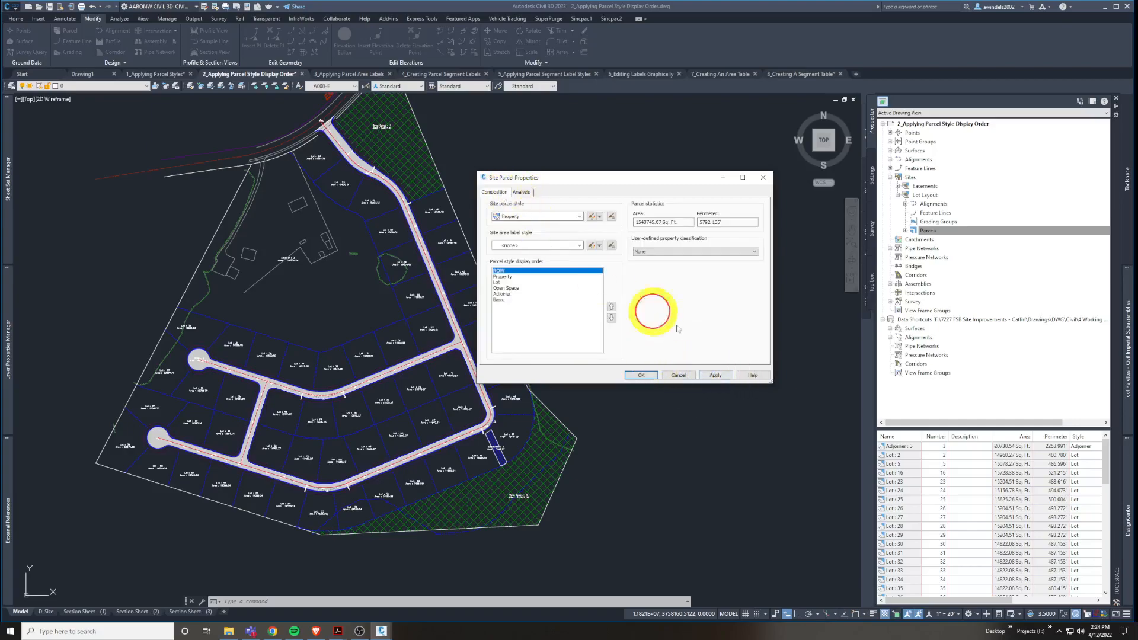
click(648, 376)
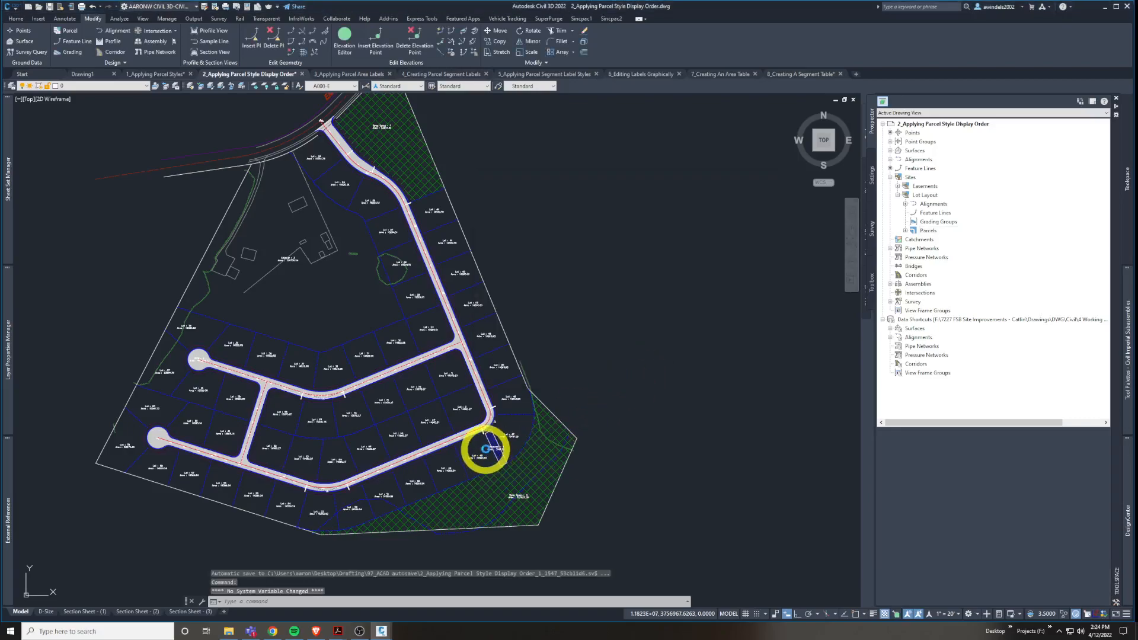
Locate Lot : 23 through the Lot Layout parcels list and bring its corner at the road intersection into view.
scroll(502, 424, up, 2)
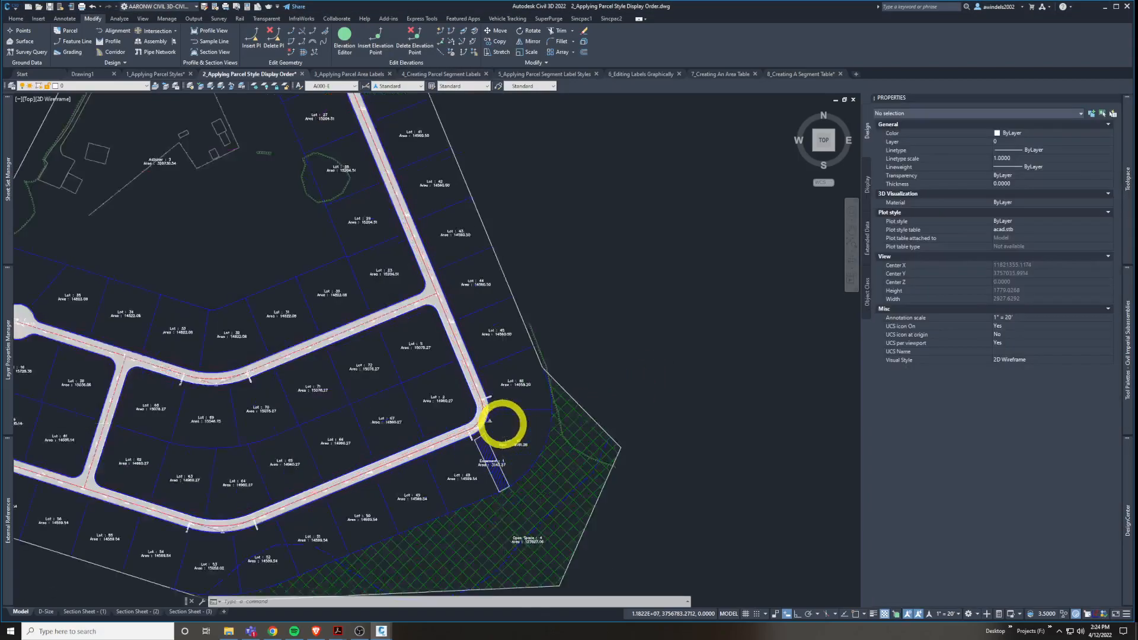
scroll(501, 422, up, 2)
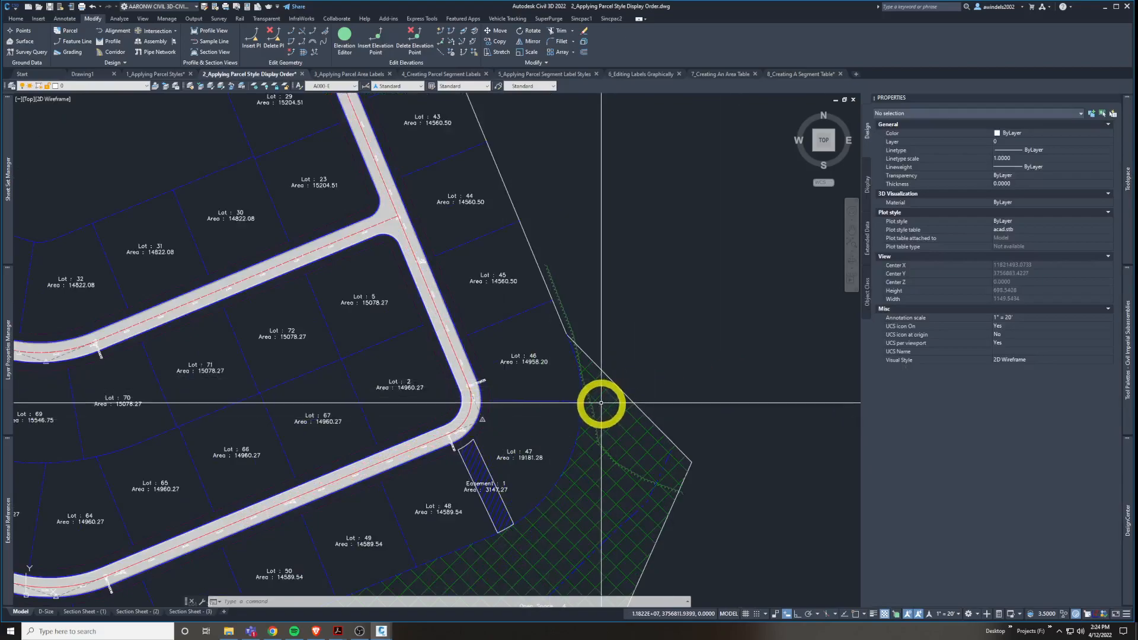
mouse_move(1126, 224)
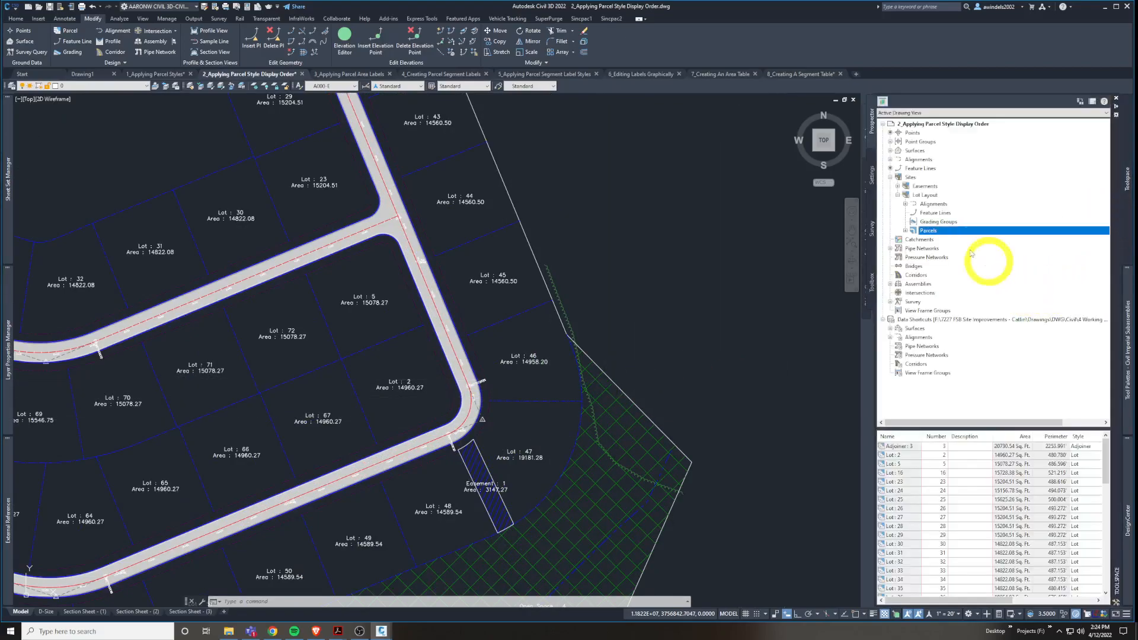
click(905, 230)
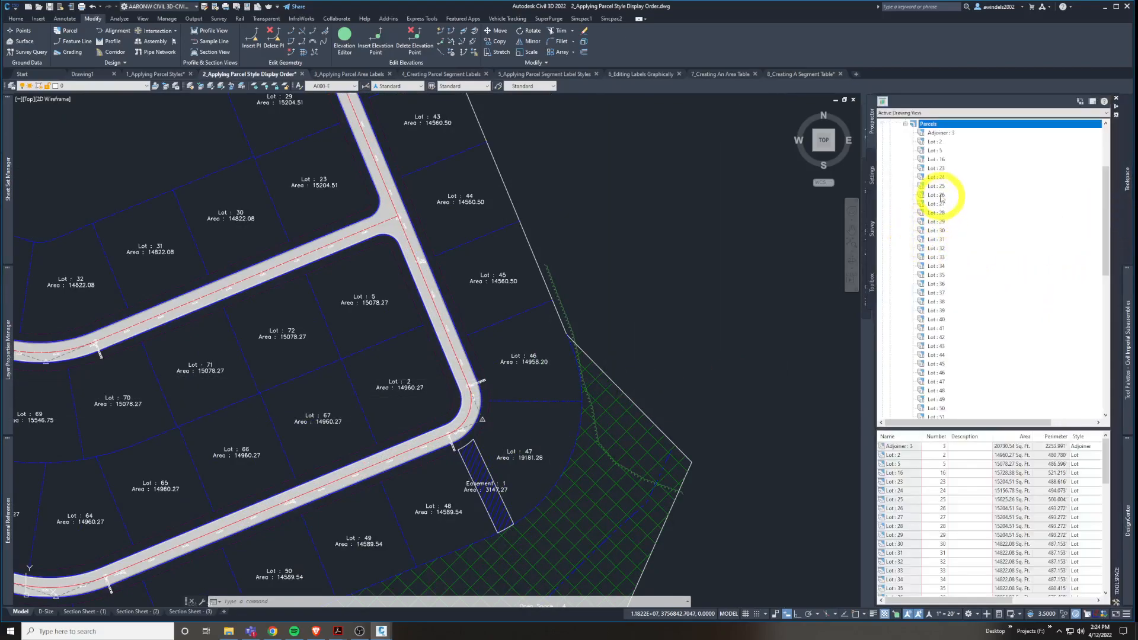
right_click(937, 168)
click(978, 219)
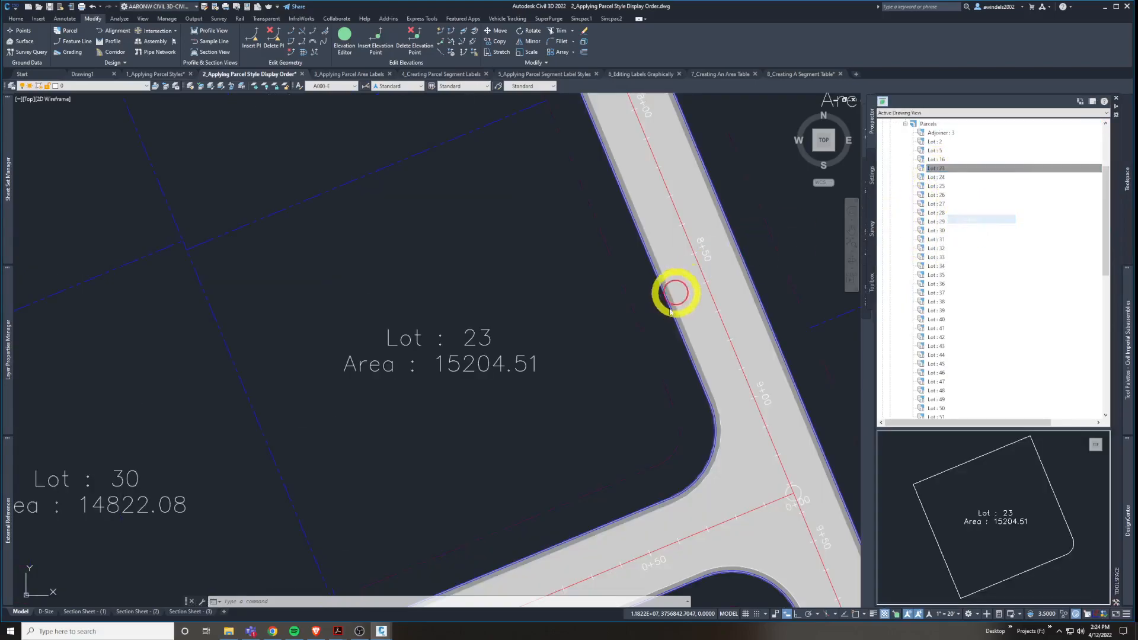
middle_drag(667, 376, 600, 289)
middle_drag(607, 379, 621, 371)
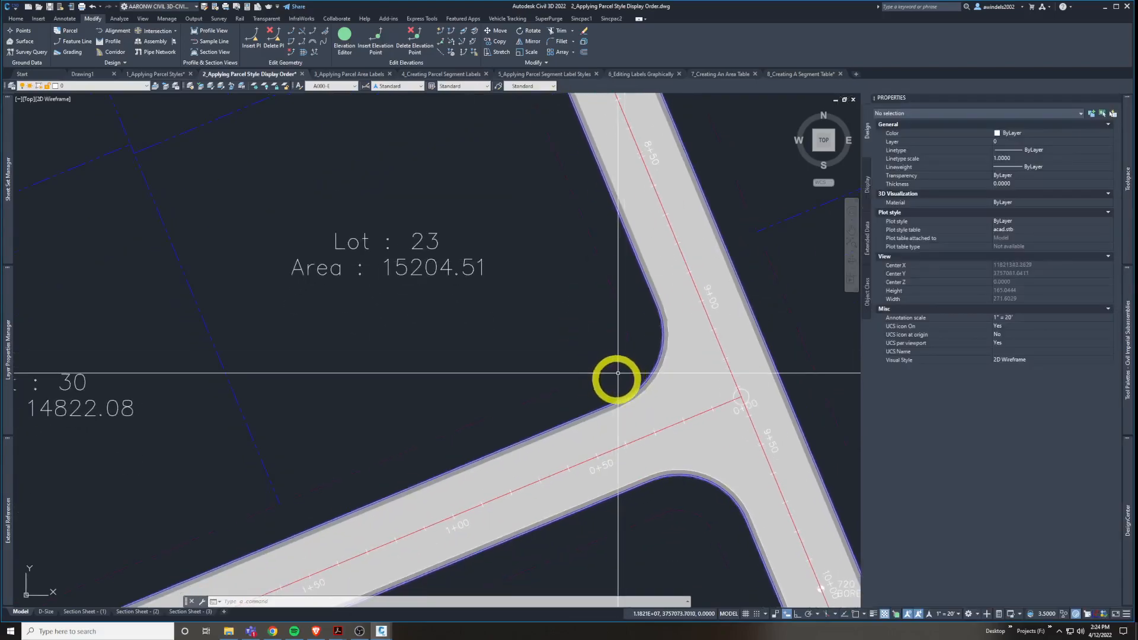
Select the parcel segment along the road side of Lot : 23, check its properties, and clear the selection.
click(587, 340)
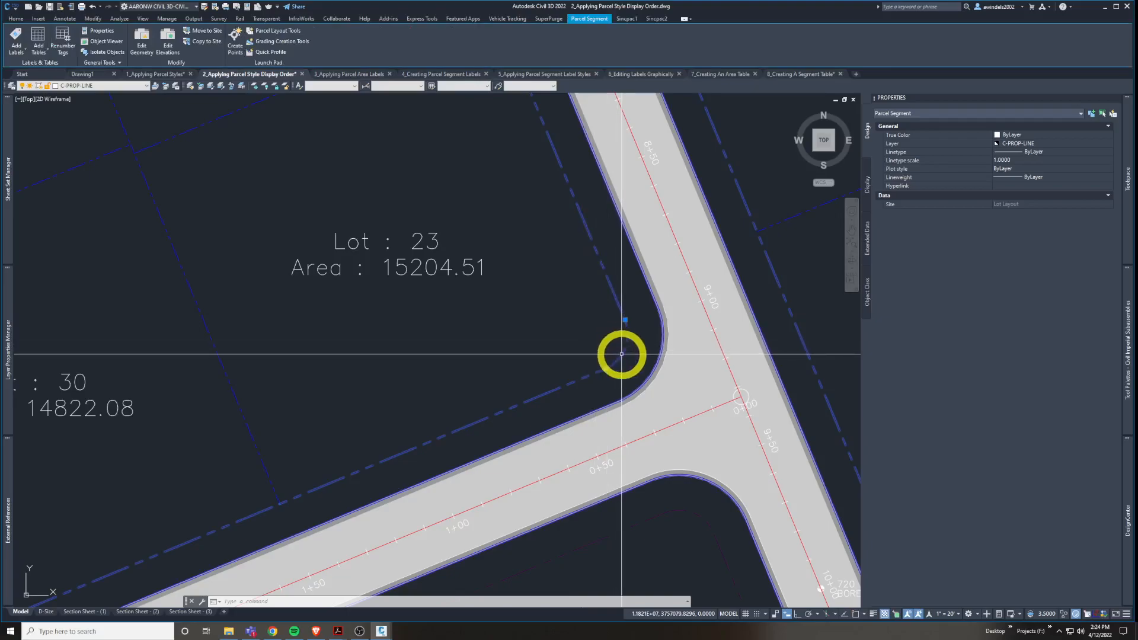
key(Escape)
mouse_move(617, 356)
middle_down()
mouse_move(626, 360)
mouse_move(604, 381)
mouse_move(571, 353)
middle_up()
scroll(626, 360, down, 2)
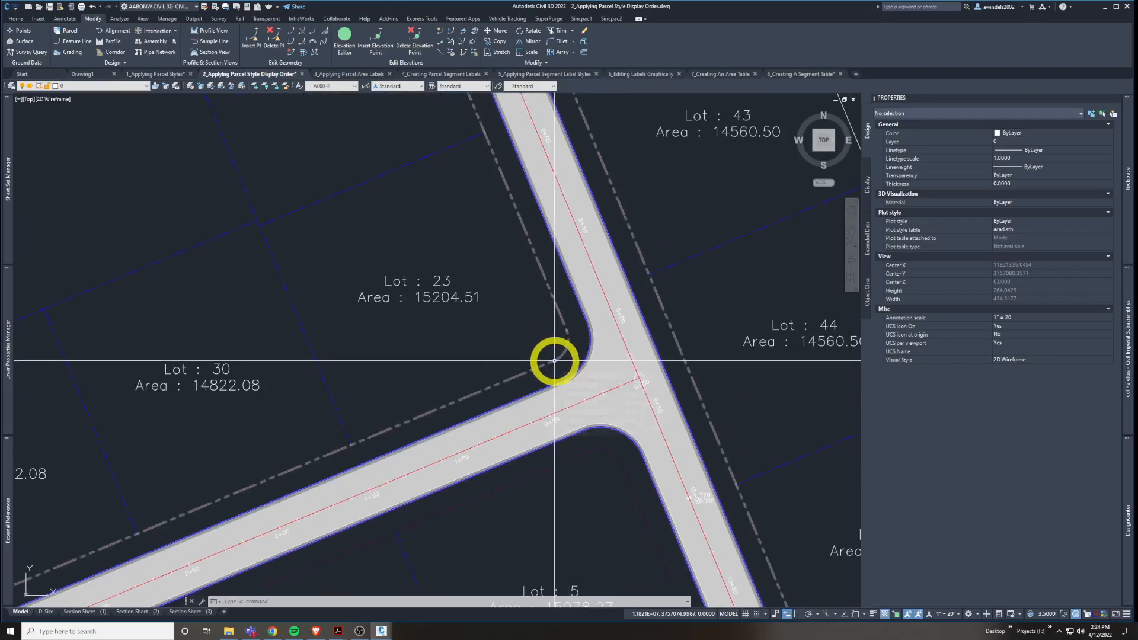
click(555, 360)
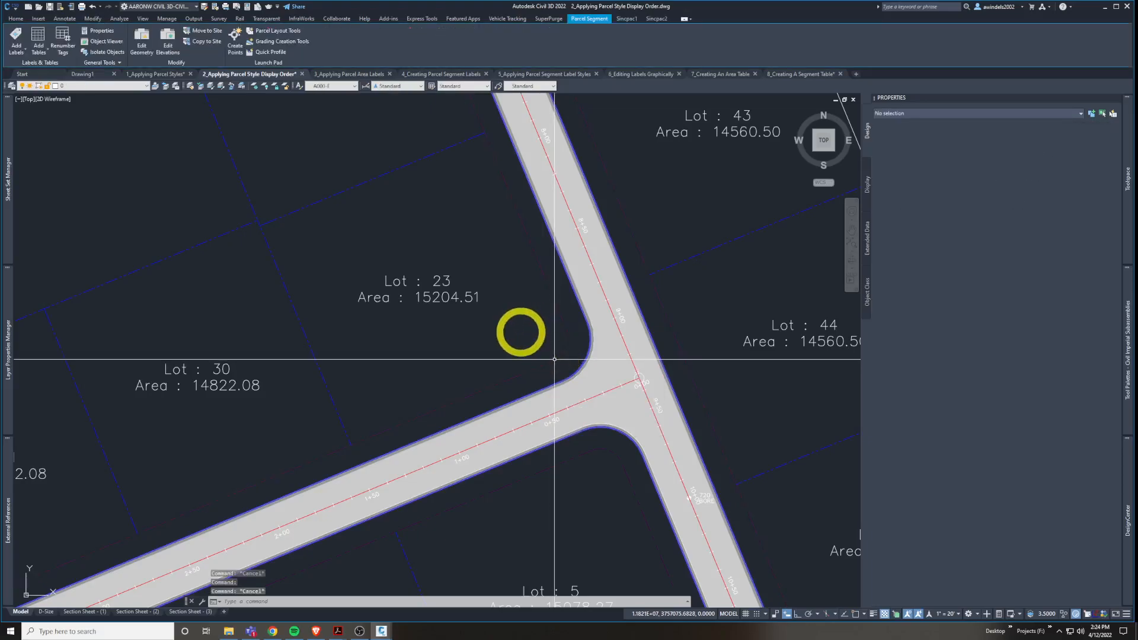
Examine the Easements and Lot Layout sites in the Prospector tree and compare their previews.
click(1130, 204)
scroll(939, 131, up, 1)
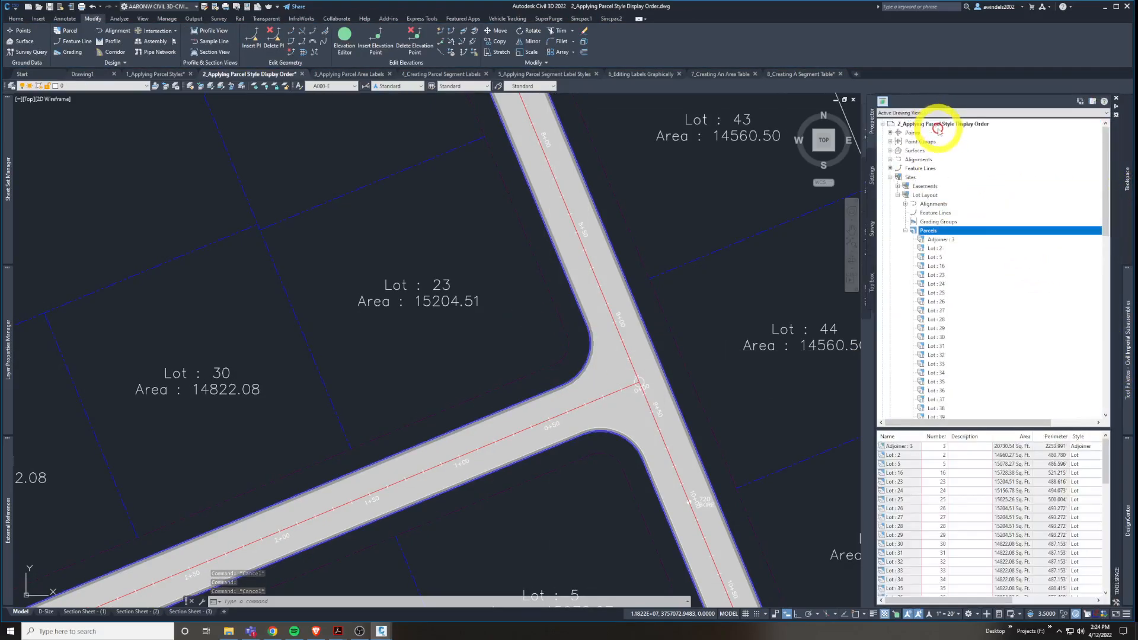
click(910, 177)
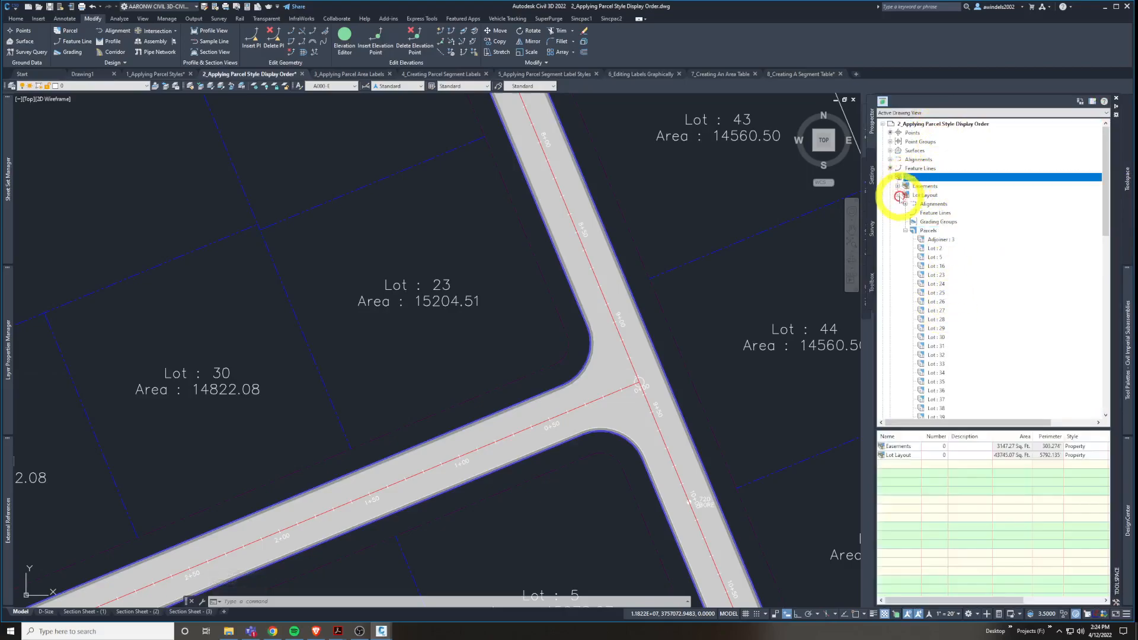
click(899, 196)
click(922, 196)
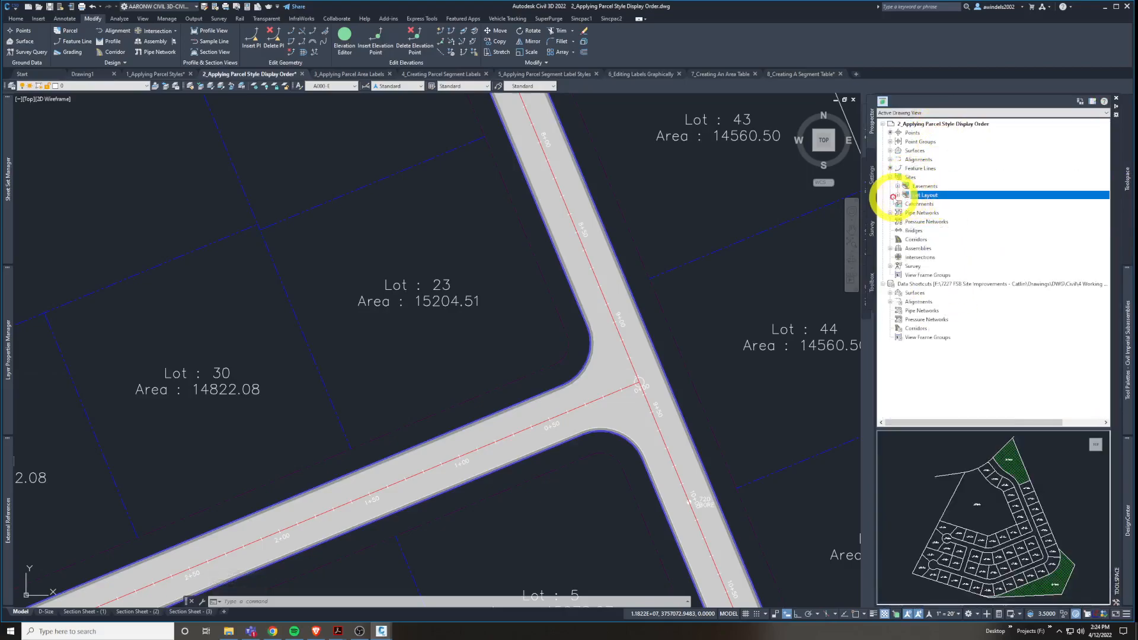
click(899, 196)
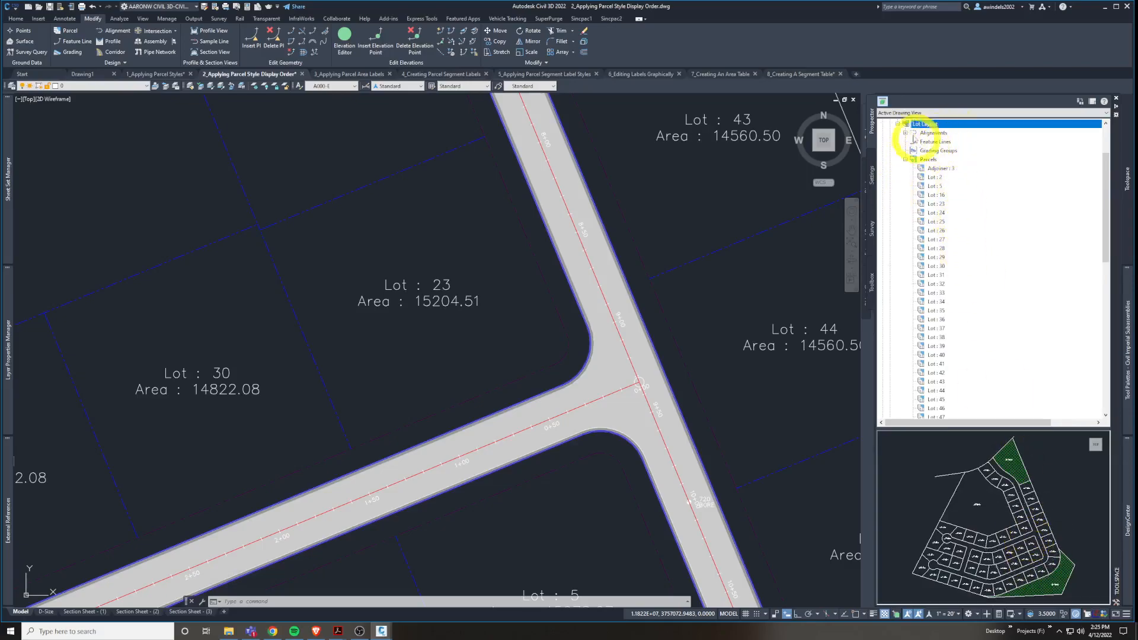
click(898, 124)
click(919, 186)
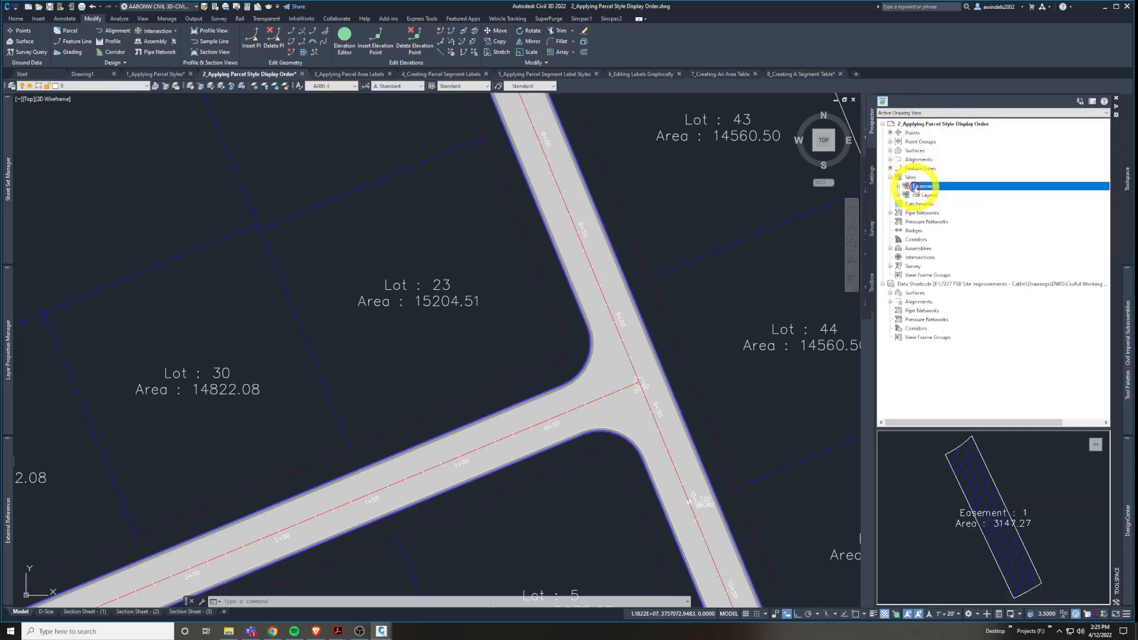
click(923, 195)
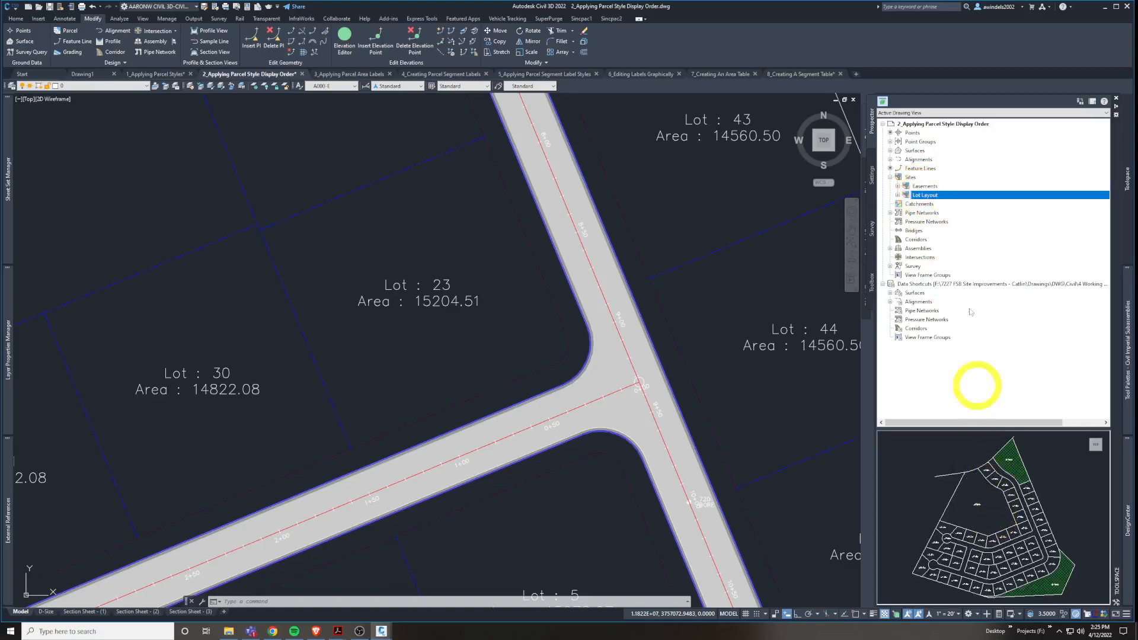
Open the parcel properties of the Lot Layout site and move Adjoiner up to second place in the parcel style display order.
click(898, 195)
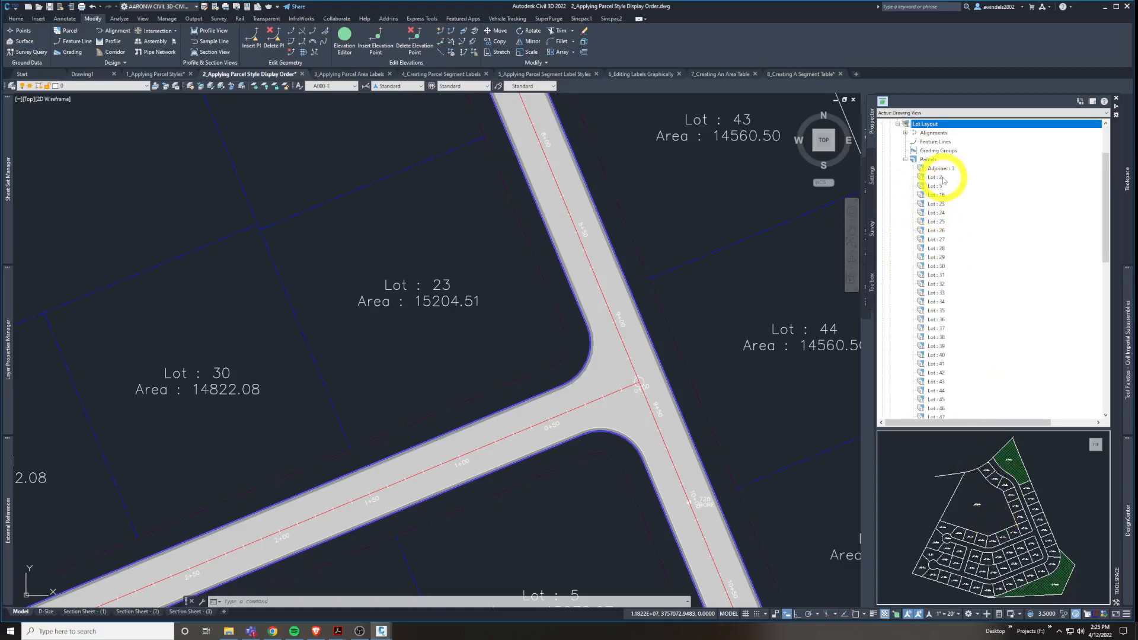
click(930, 159)
right_click(931, 160)
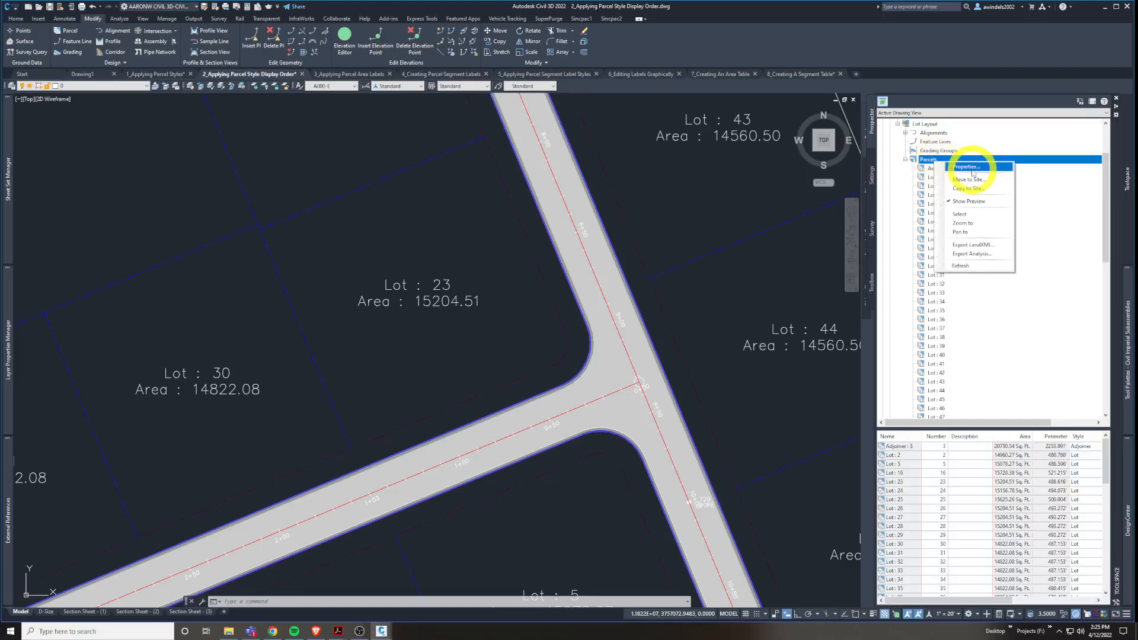
click(973, 170)
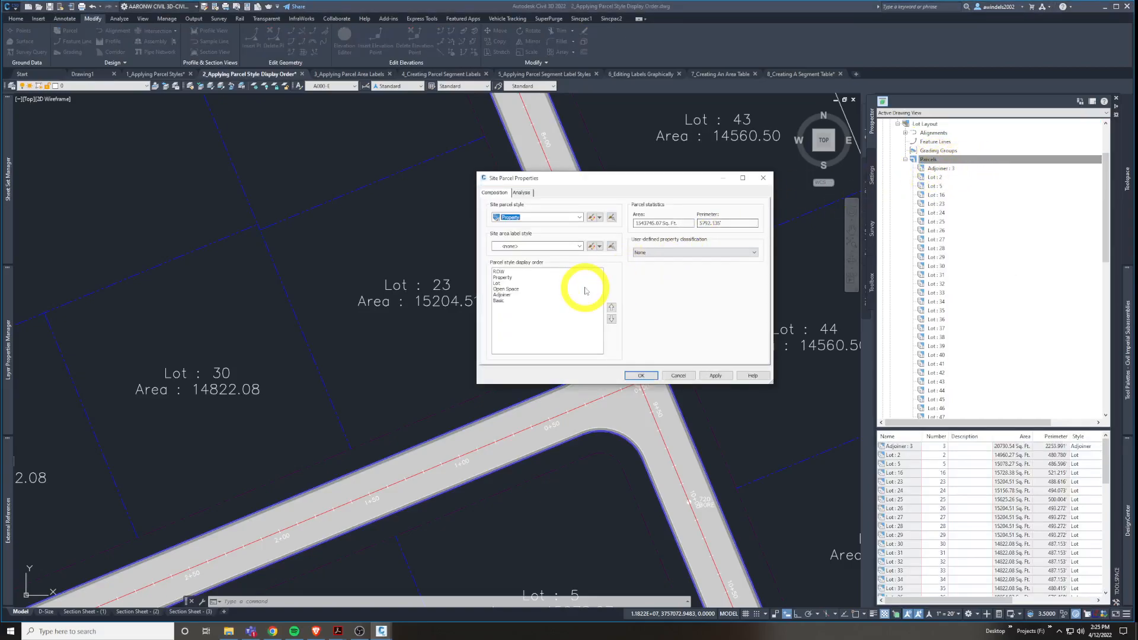
click(516, 294)
click(612, 307)
click(611, 307)
click(611, 307)
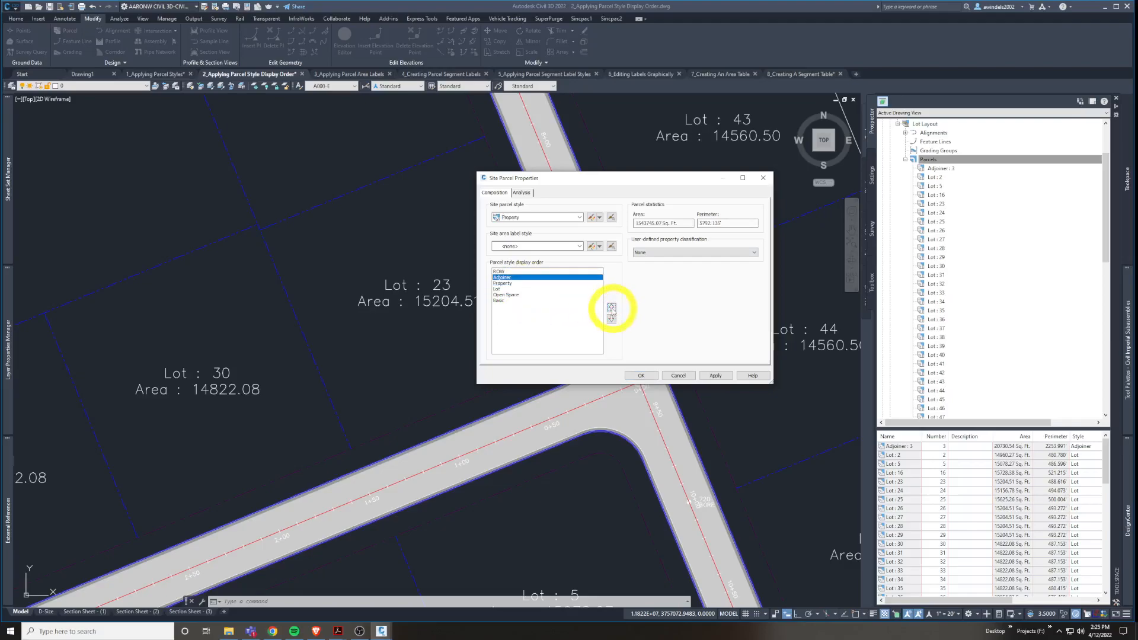
Place Open Space directly below Adjoiner and Lot above Property in the display order, and accept the site parcel properties.
click(520, 295)
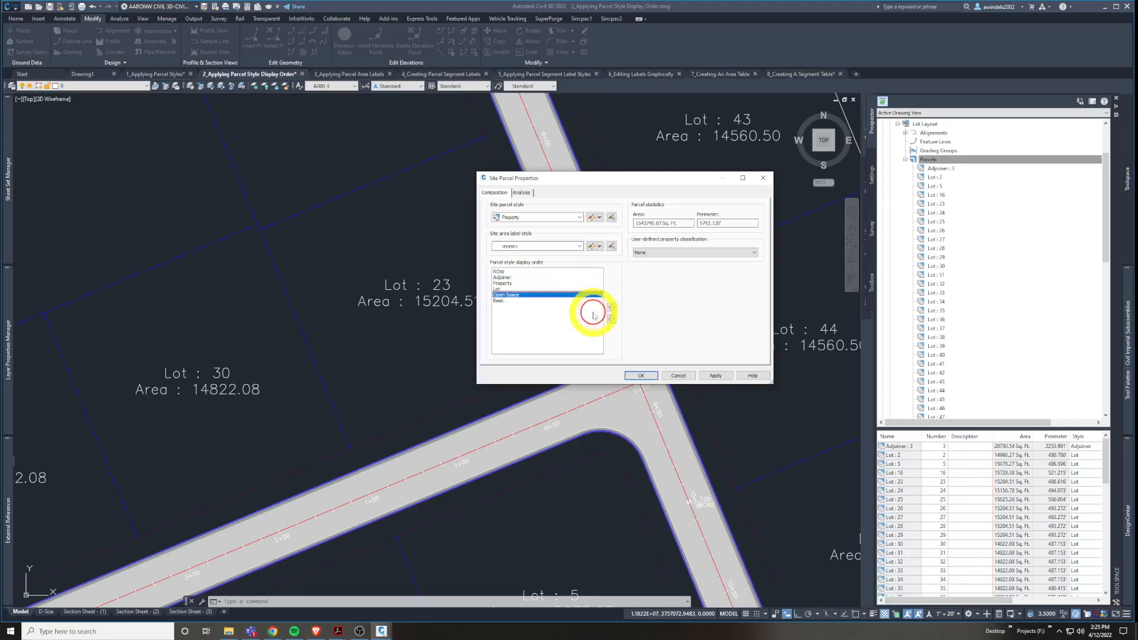
click(612, 307)
click(611, 308)
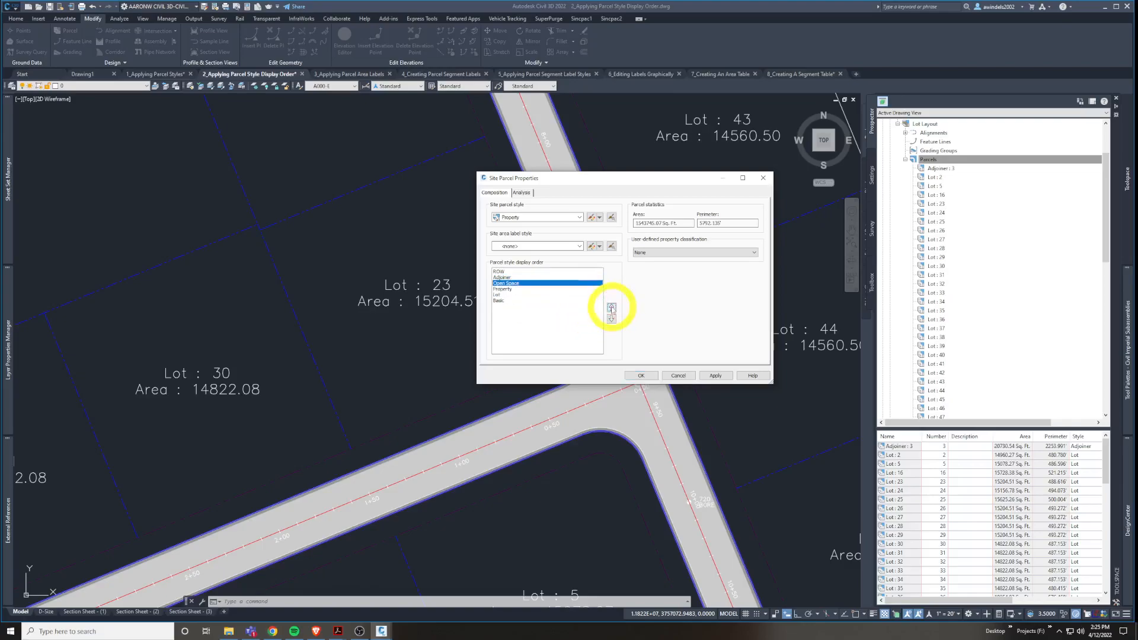
click(543, 295)
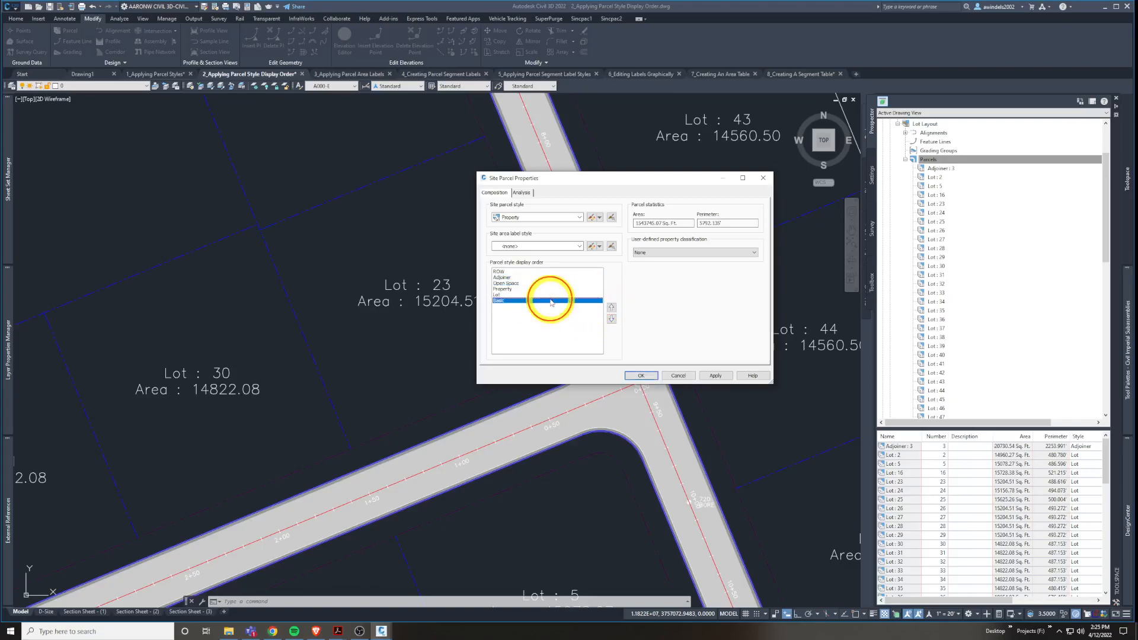
click(612, 308)
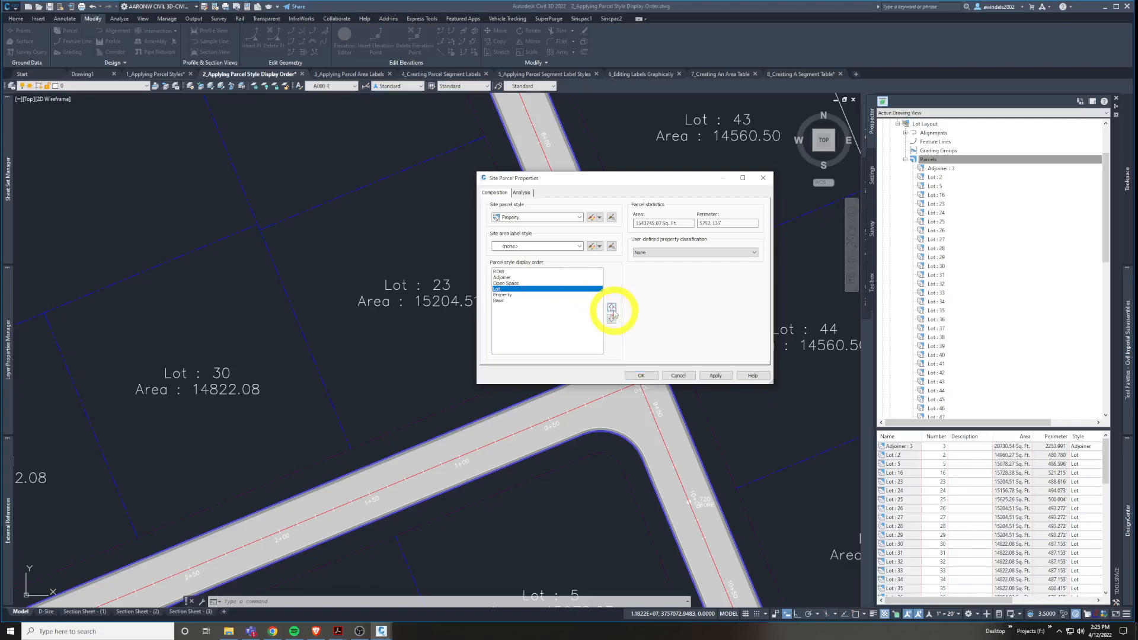
click(508, 301)
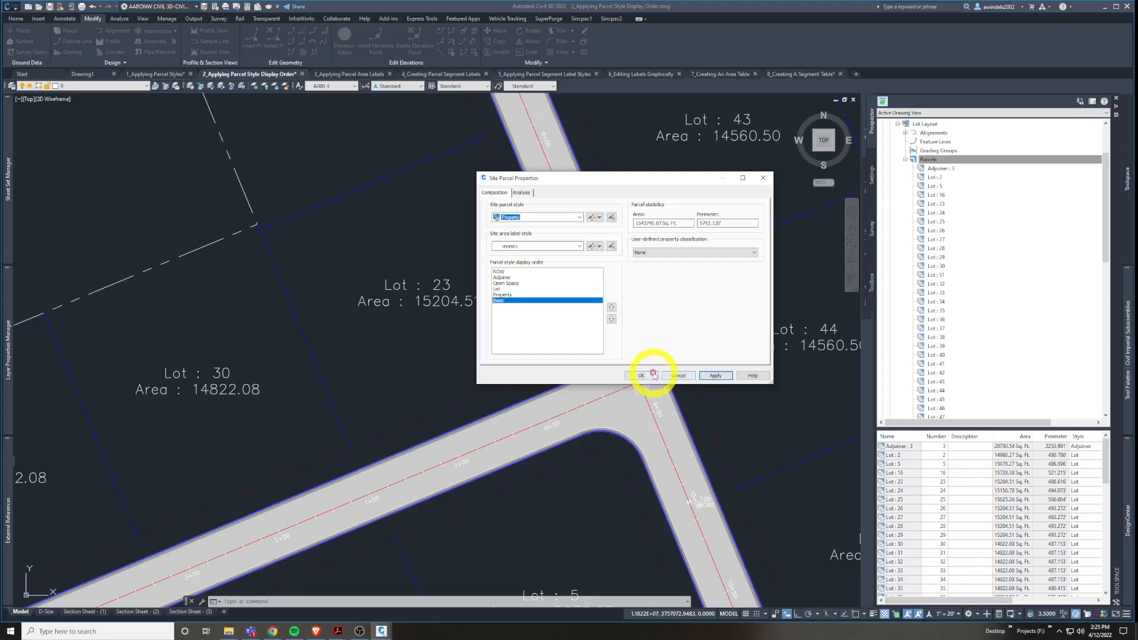
click(641, 375)
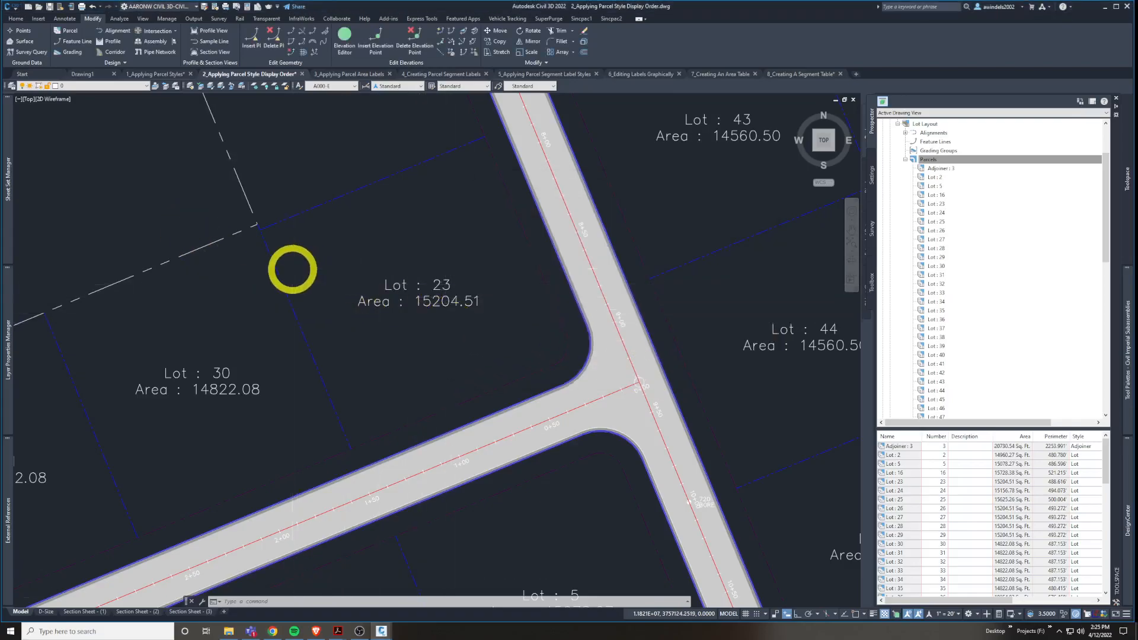
Select the boundary segment shared with the lots, check the properties of the Adjoiner : 3 parcel, and clear the selection.
scroll(308, 273, down, 3)
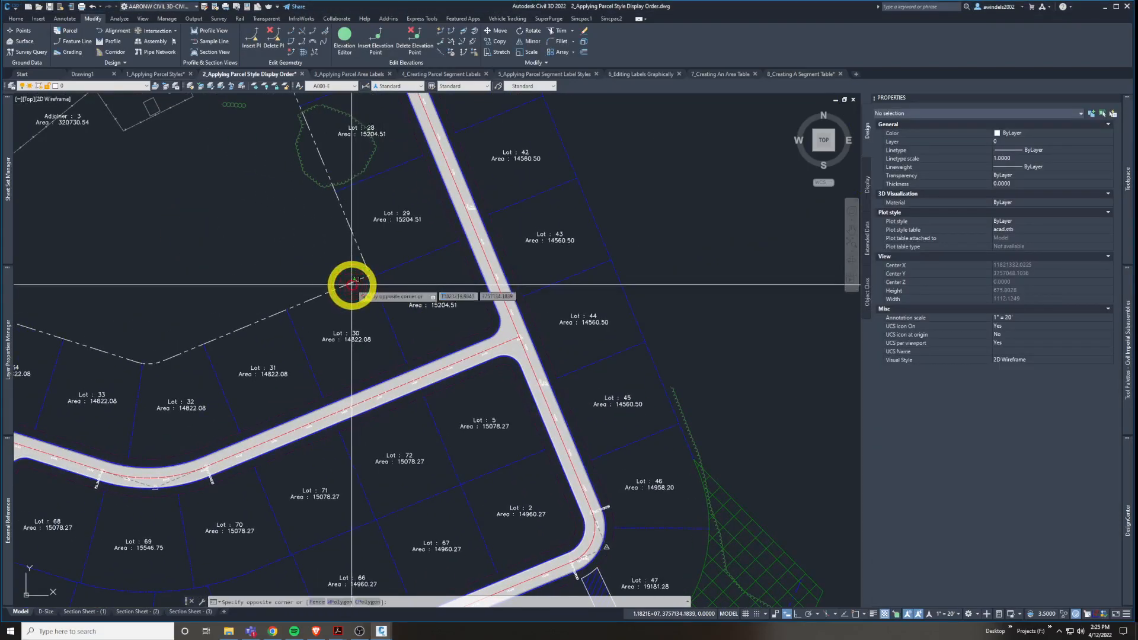
click(348, 284)
middle_drag(348, 285, 549, 332)
key(Escape)
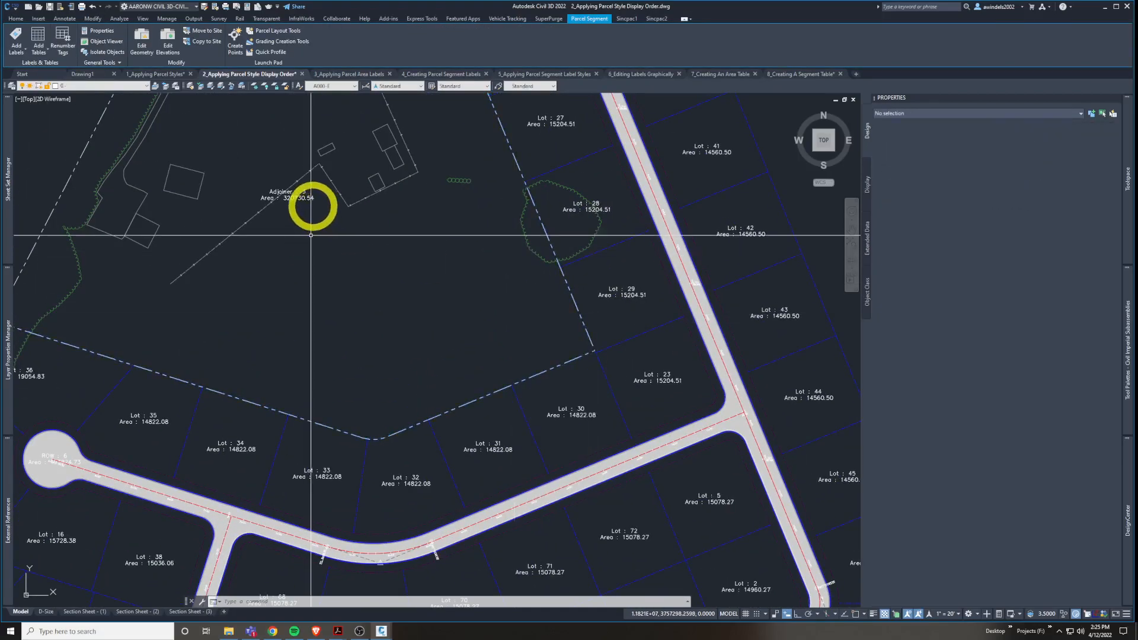
click(304, 197)
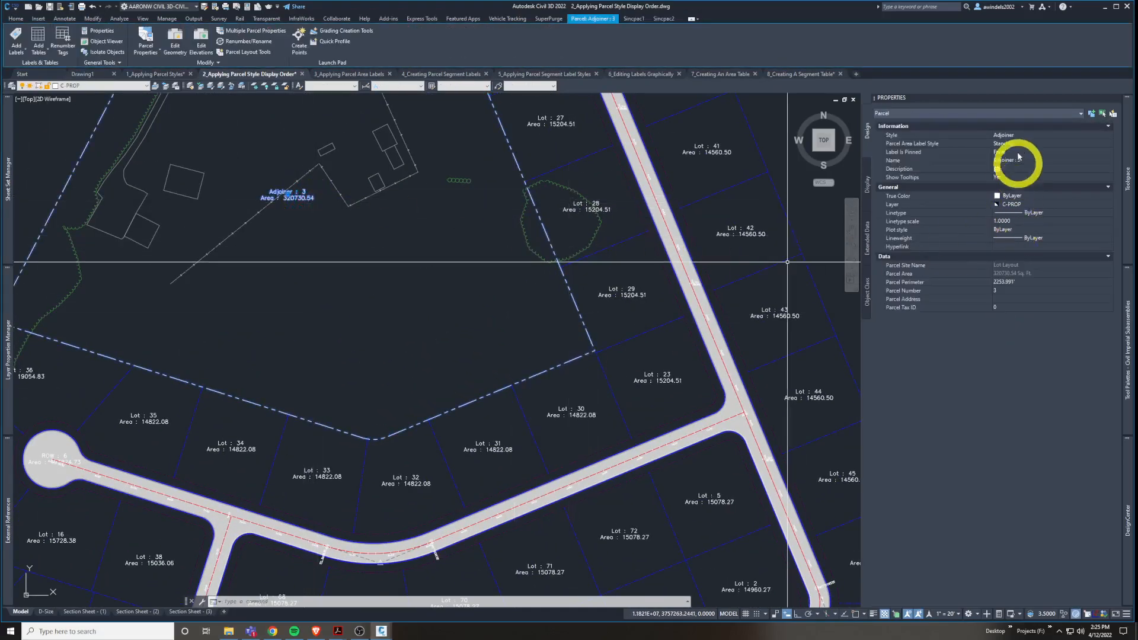
middle_drag(473, 159, 502, 252)
scroll(526, 217, up, 6)
middle_drag(642, 290, 687, 502)
key(Escape)
Examine the linework along the Adjoiner : 3 boundary where it borders the lots, from Lot : 25 to Lot : 30.
middle_drag(538, 282, 674, 458)
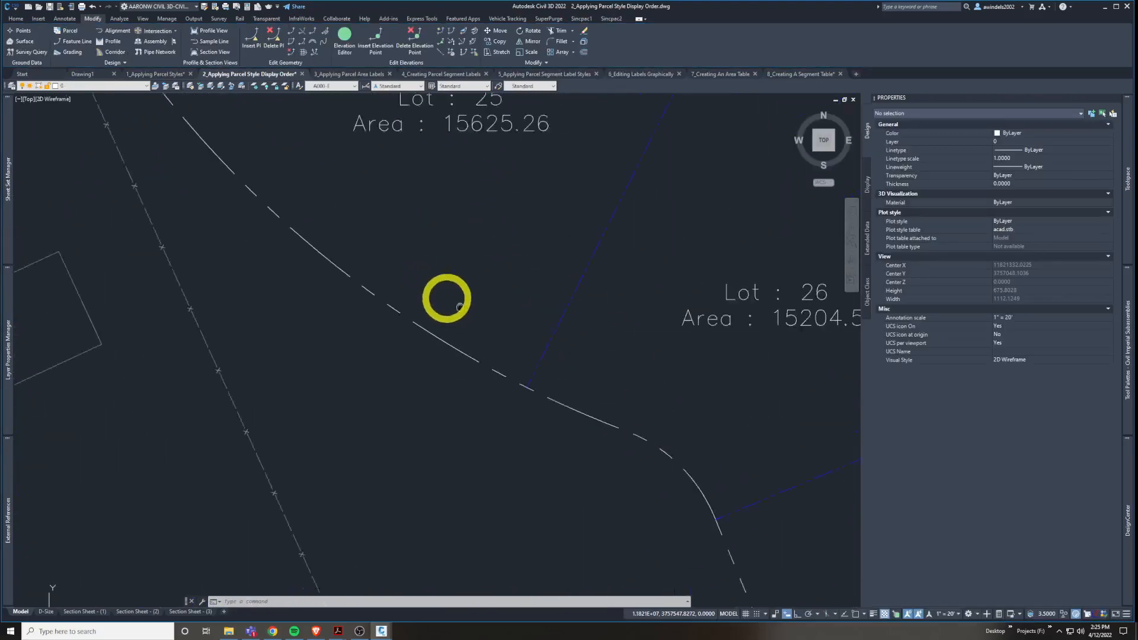
middle_drag(427, 280, 487, 351)
scroll(486, 351, down, 4)
middle_drag(395, 295, 499, 388)
mouse_move(447, 335)
middle_down()
mouse_move(447, 252)
mouse_move(420, 185)
middle_up()
scroll(455, 250, down, 2)
middle_drag(599, 373, 513, 294)
middle_drag(661, 468, 549, 242)
middle_drag(528, 328, 575, 330)
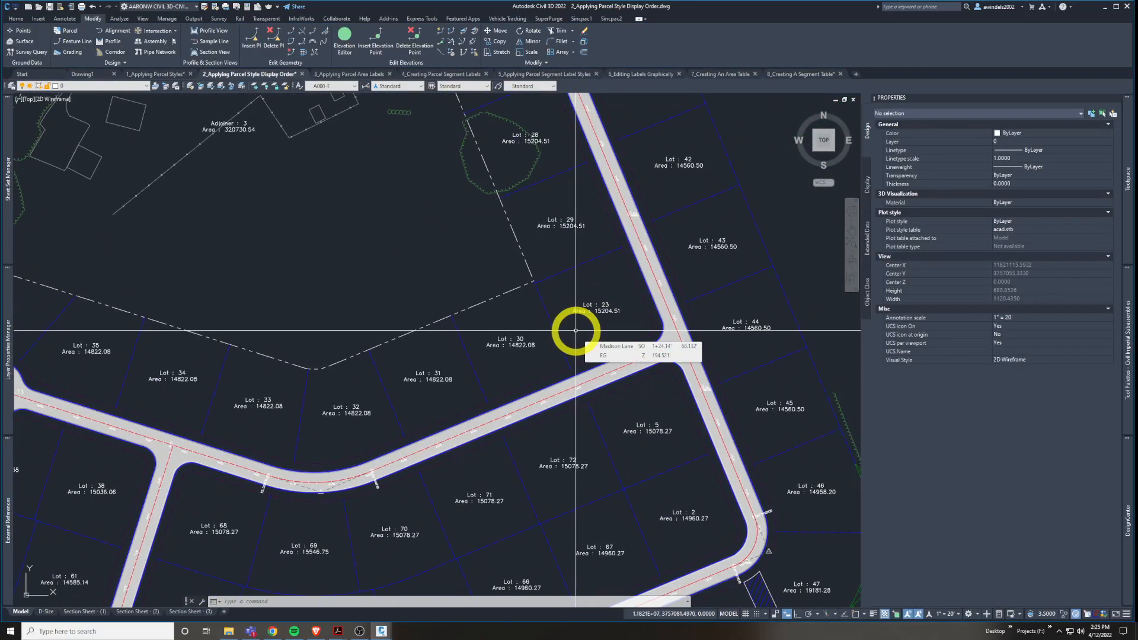
Switch to the 3_Applying Parcel Area Labels drawing and bring the whole subdivision into closer view.
click(333, 74)
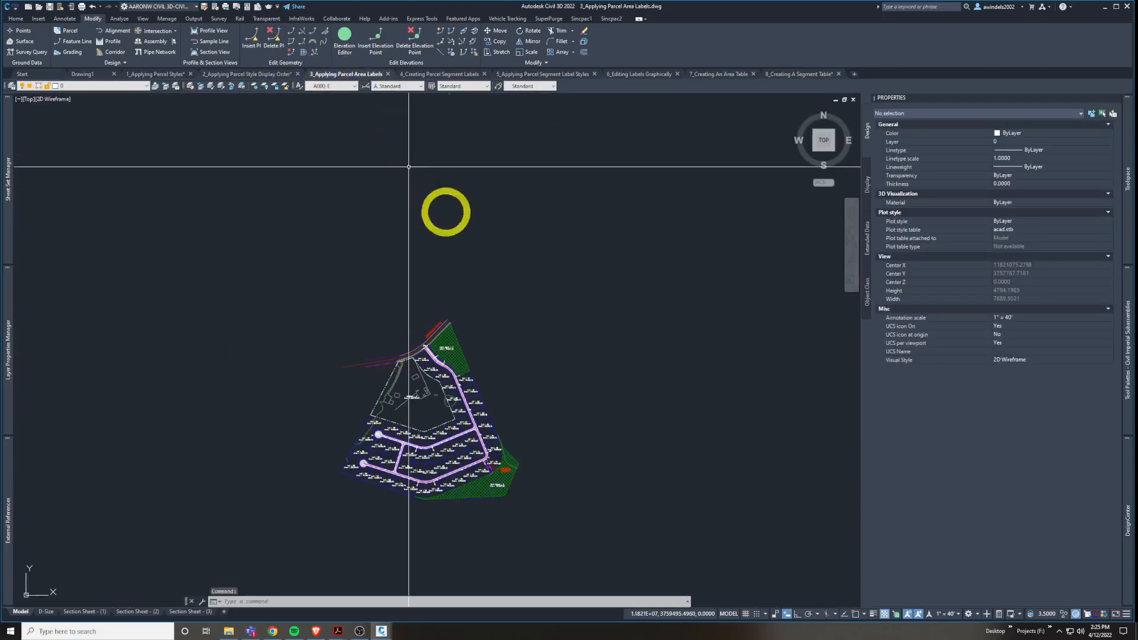
scroll(471, 474, up, 5)
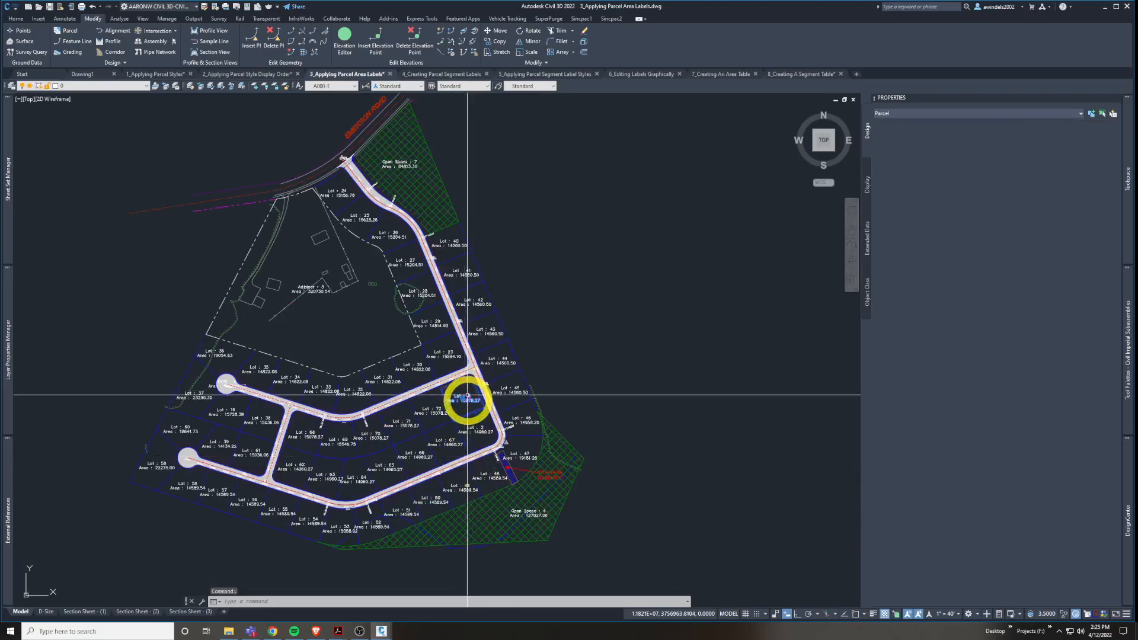
key(Escape)
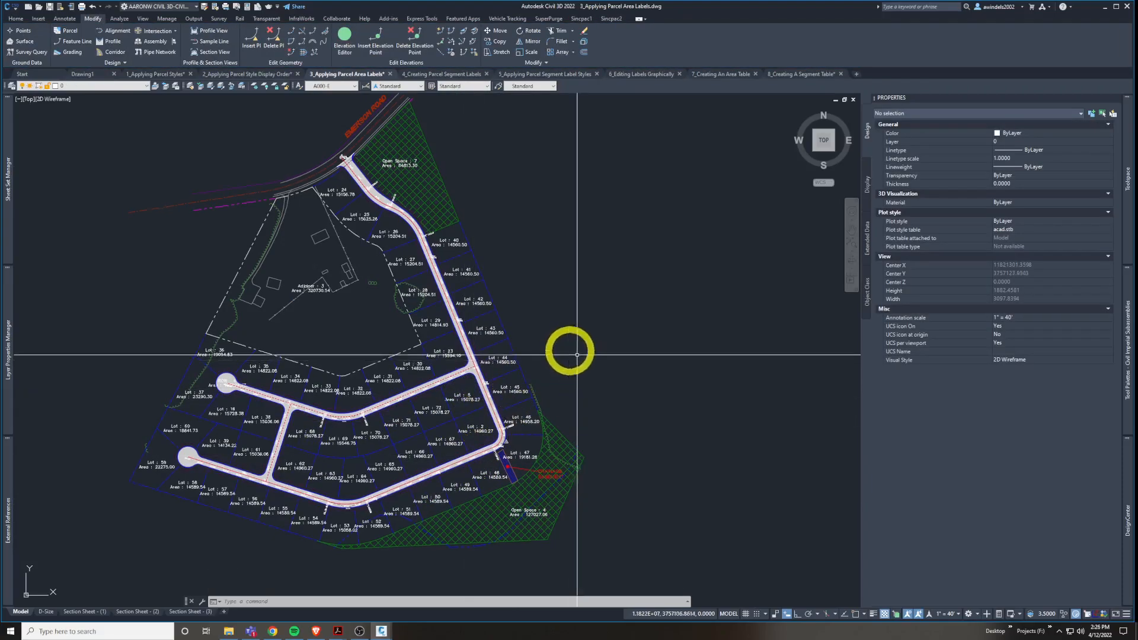
Set the area selection label style of the Adjoiner : 3 parcel to Existing Description and Area and apply it.
click(320, 292)
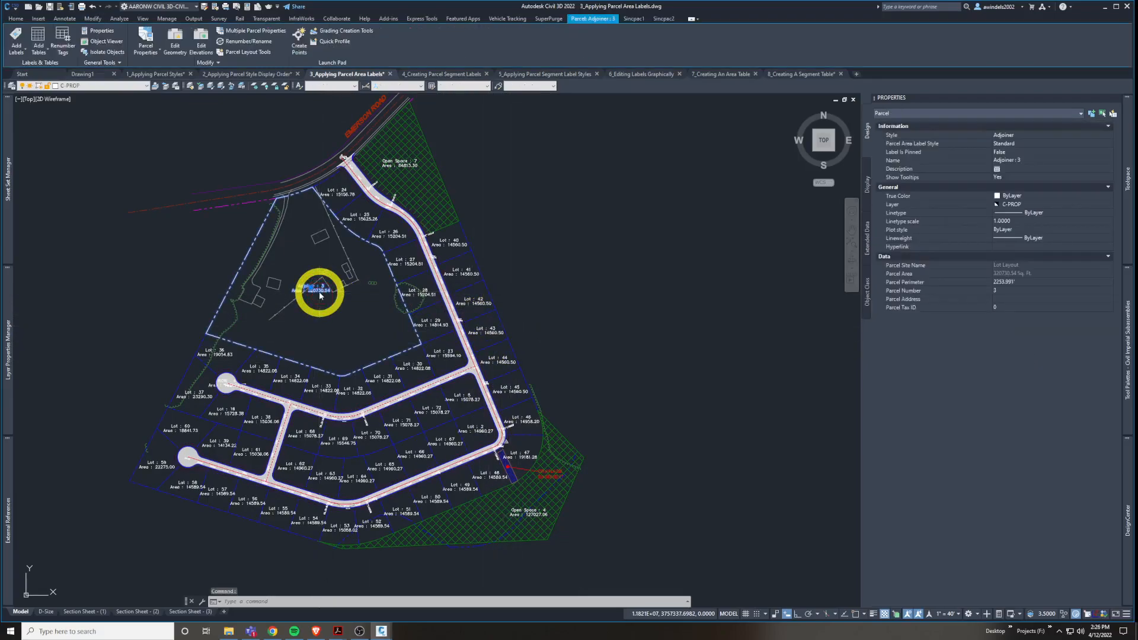
click(146, 35)
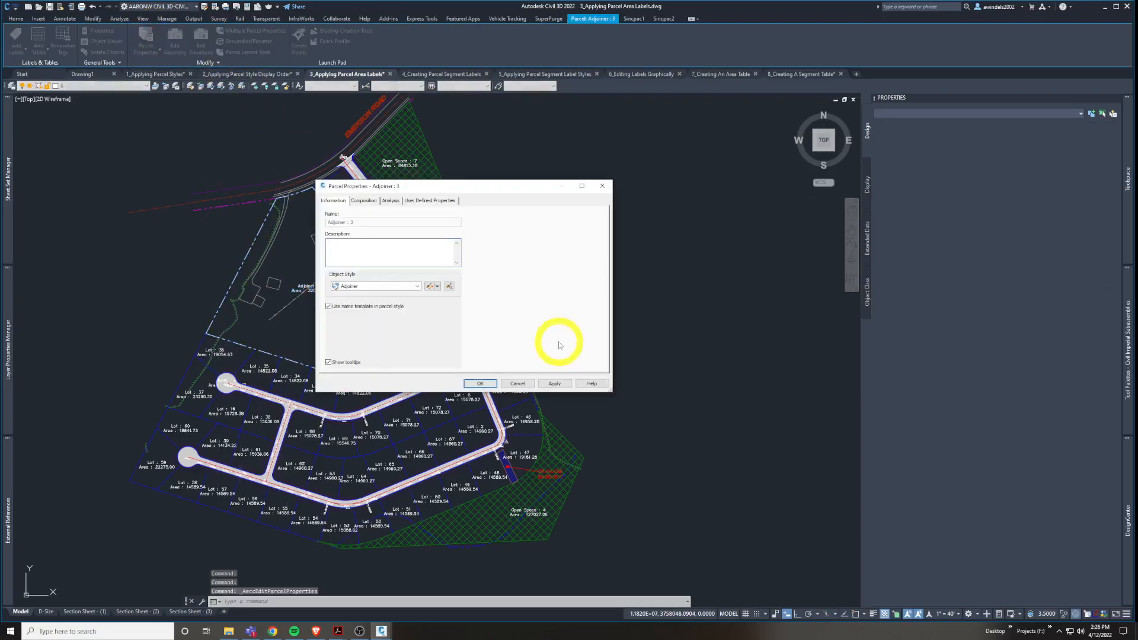
click(368, 203)
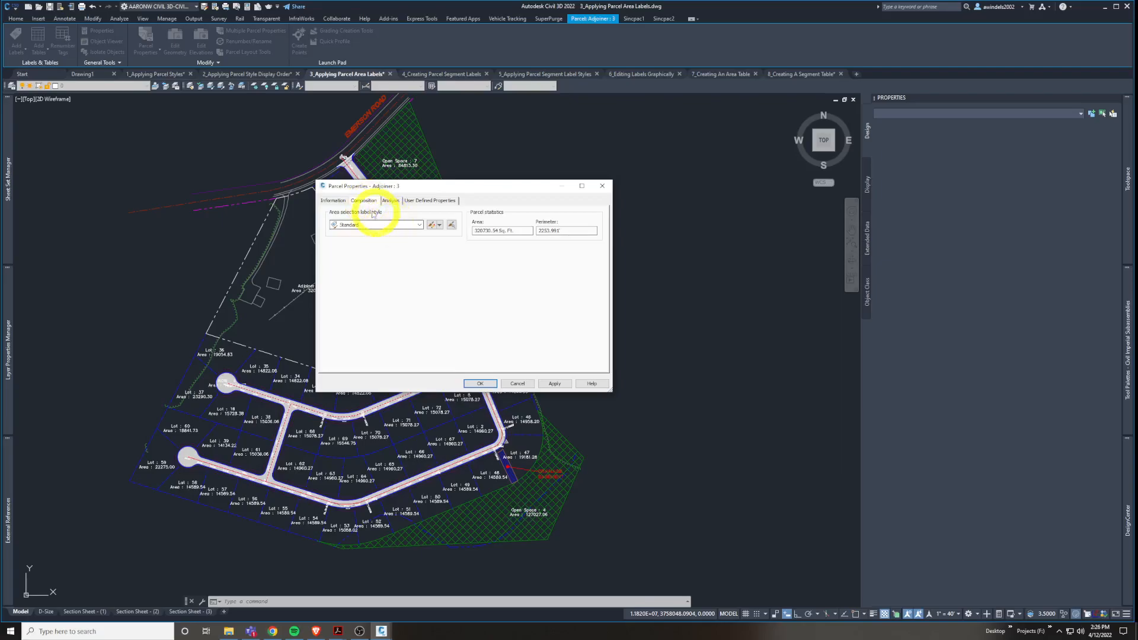
click(377, 224)
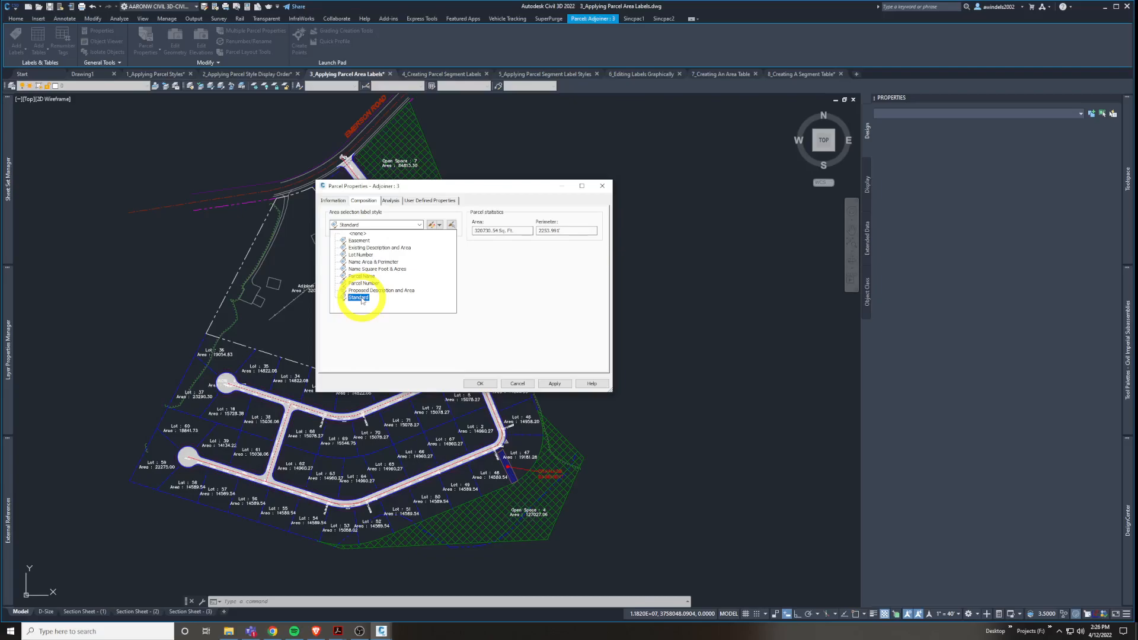
click(372, 249)
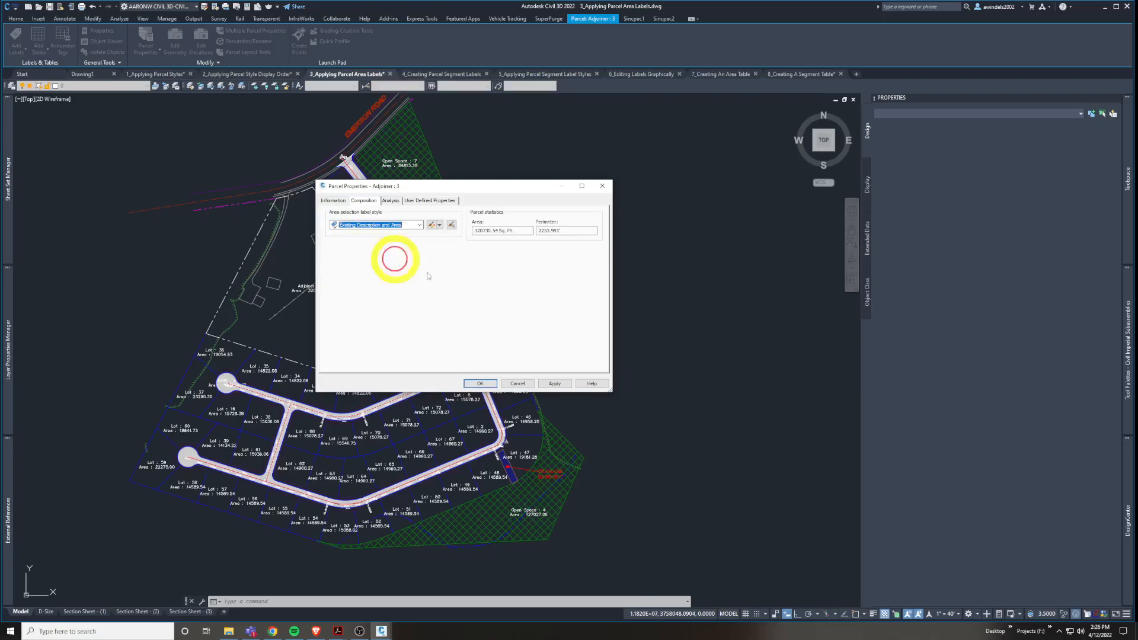
click(553, 384)
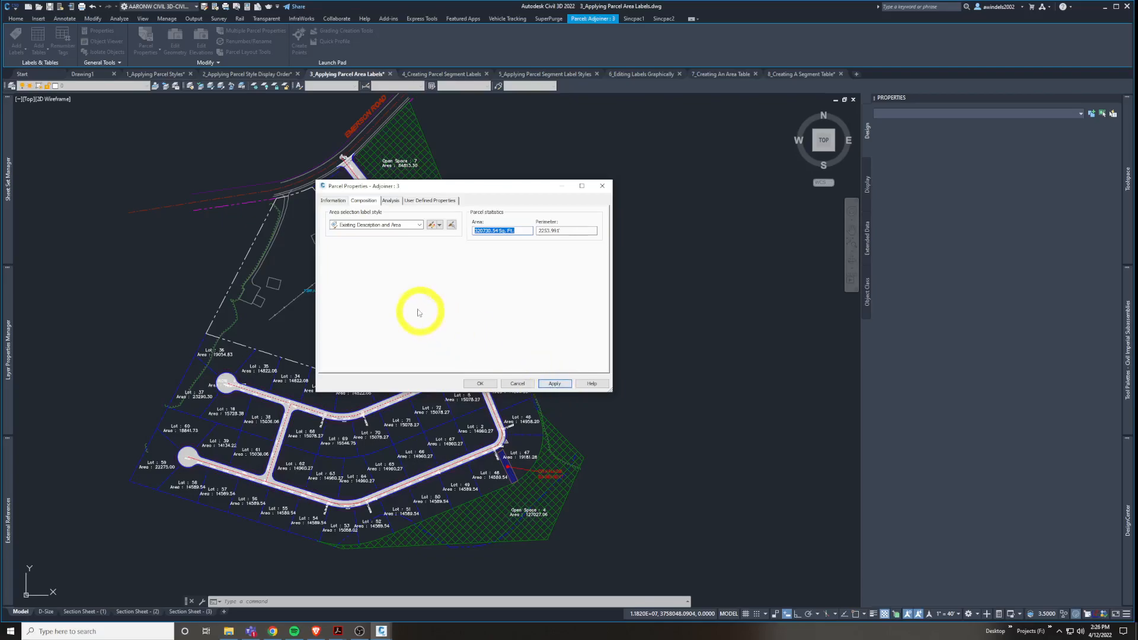
Fill in the Adjoiner : 3 description with the owner's name and DBV 1234, PG 567, accept the properties, and check the parcel label.
click(336, 201)
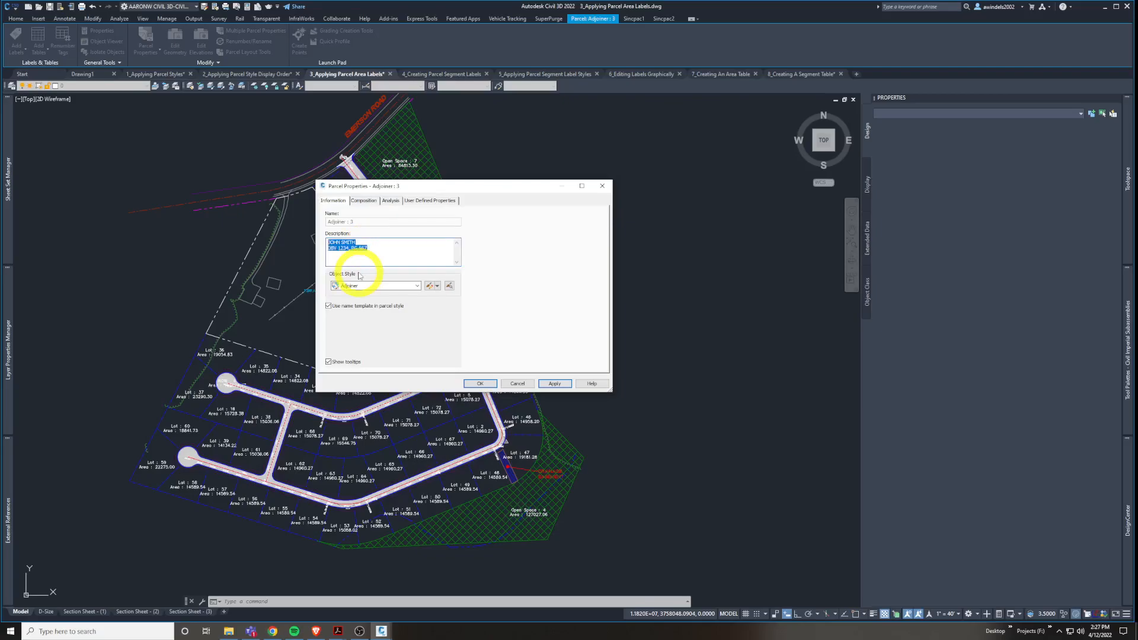
click(371, 243)
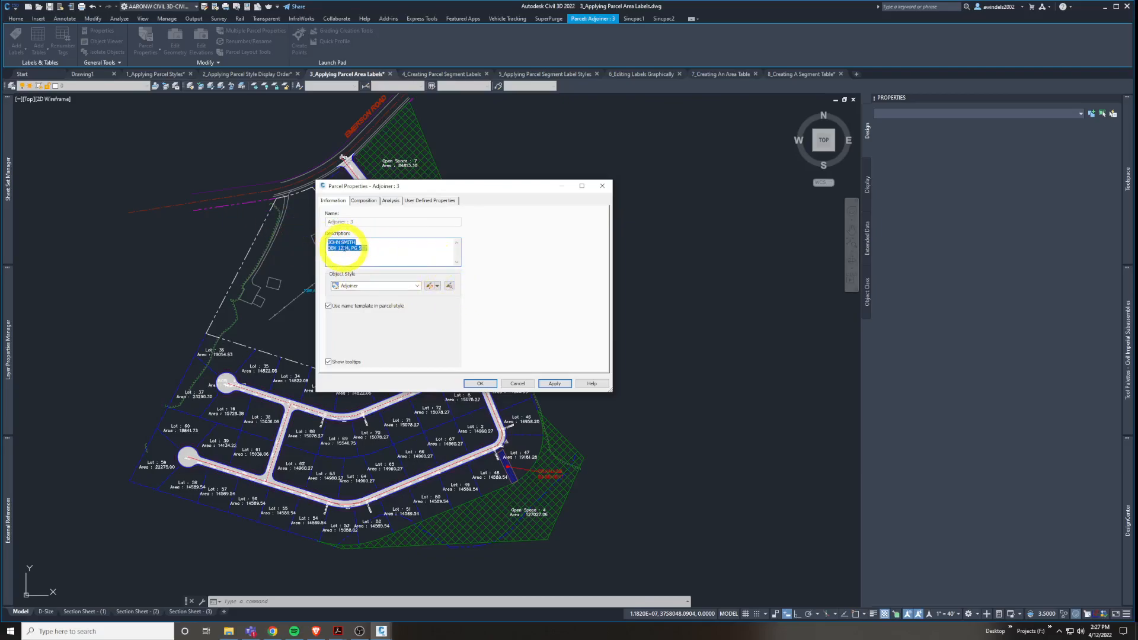
drag(360, 247, 280, 254)
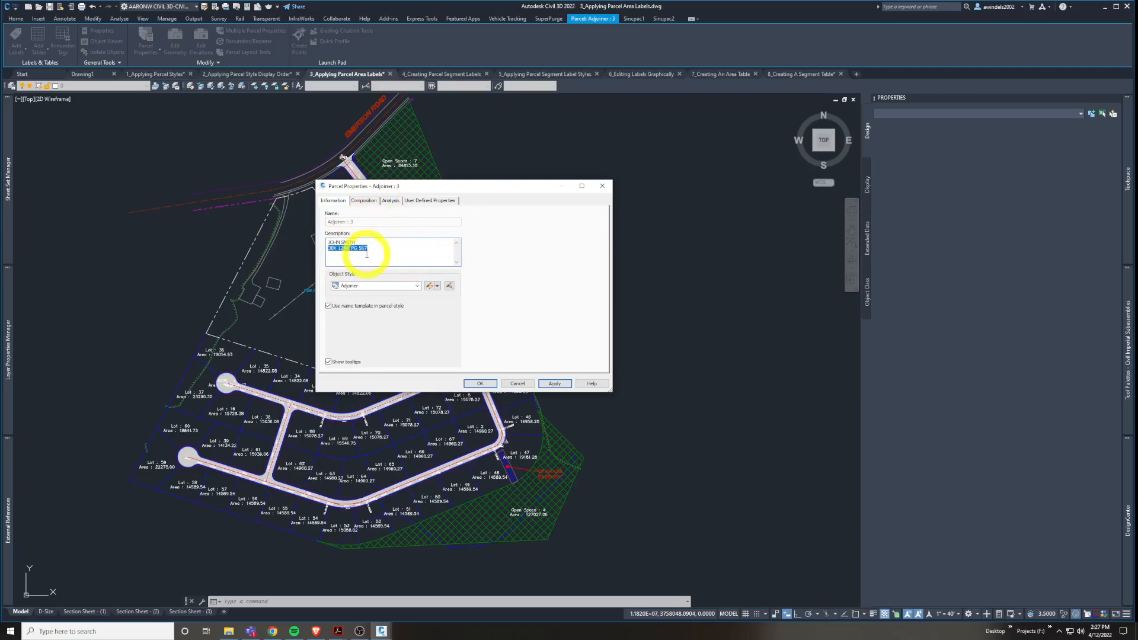
click(332, 248)
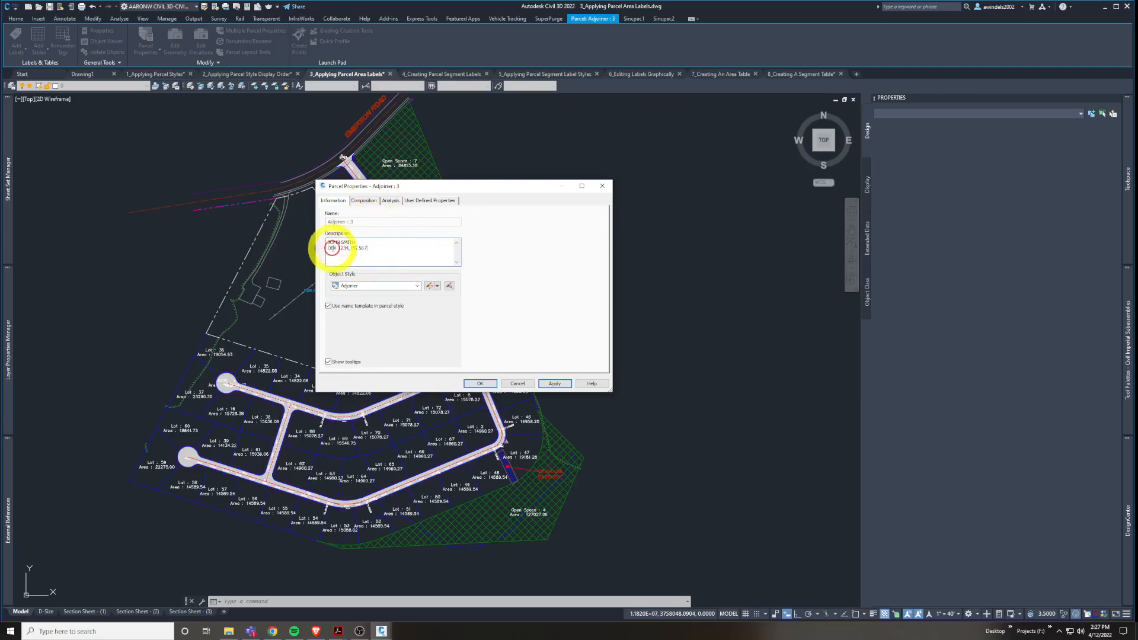
mouse_move(362, 248)
mouse_down()
mouse_move(305, 242)
mouse_move(347, 249)
mouse_up()
click(380, 252)
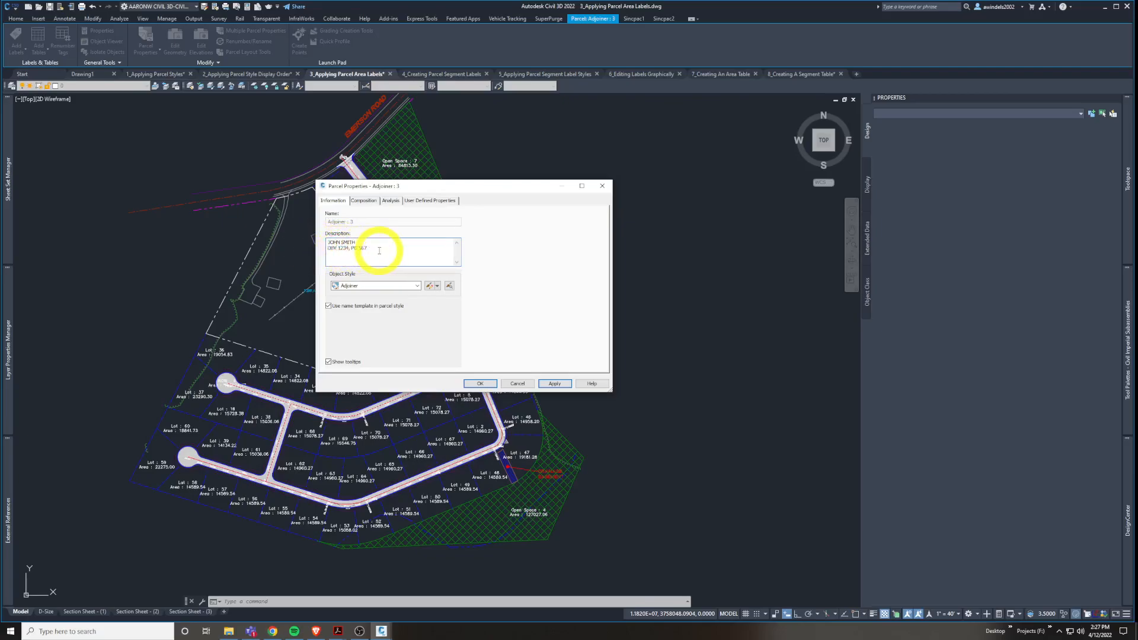
drag(379, 251, 254, 221)
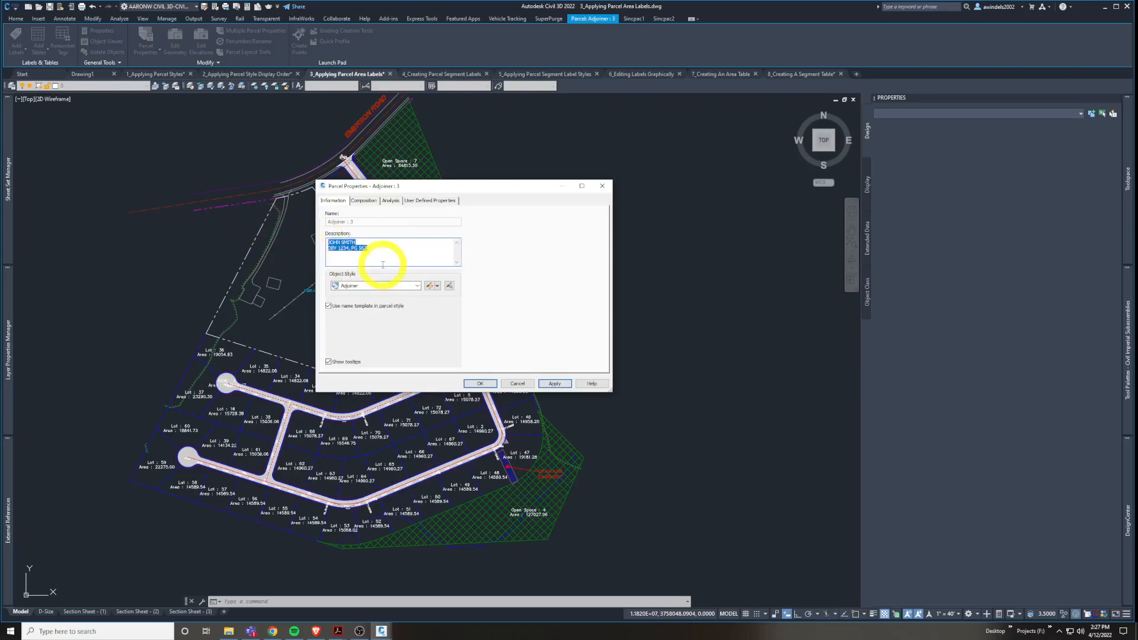
drag(504, 186, 656, 205)
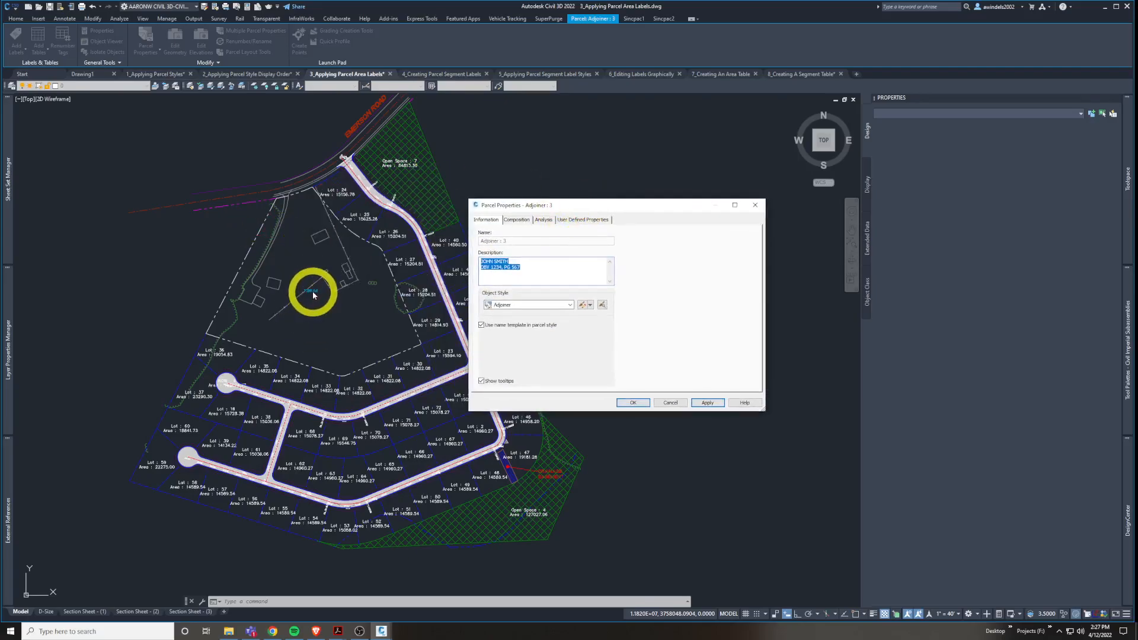
drag(552, 206, 500, 192)
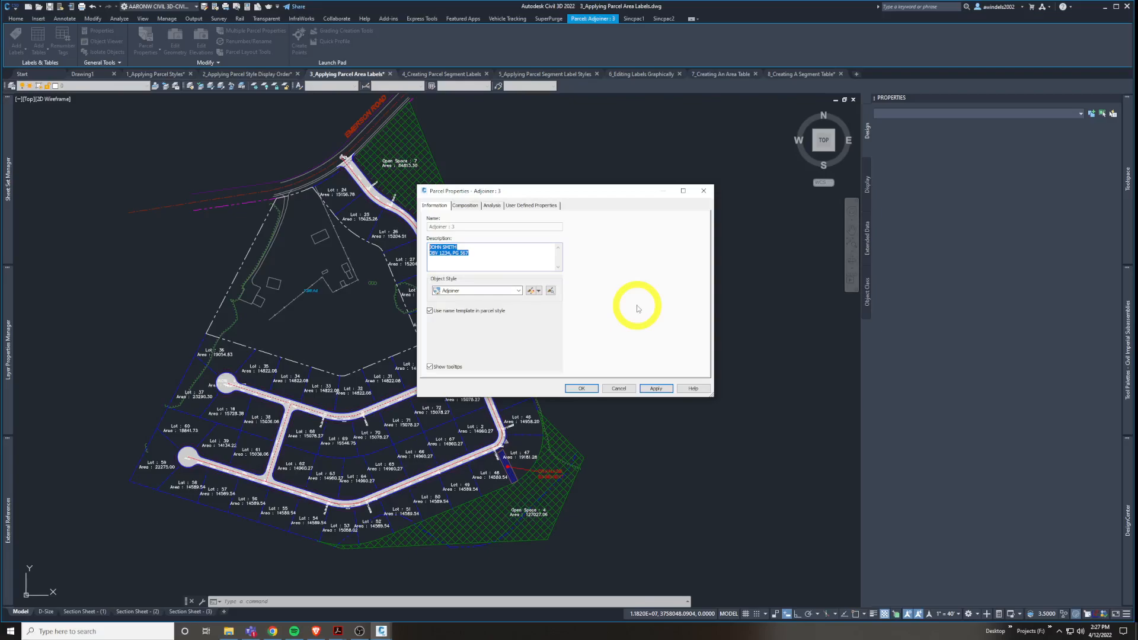
click(582, 389)
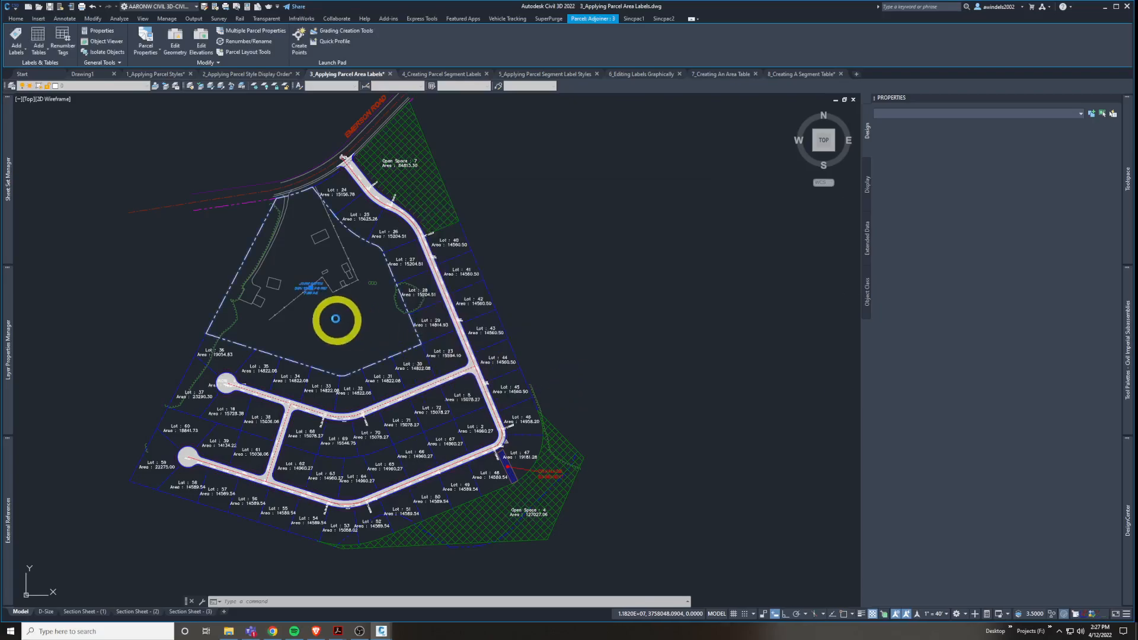
scroll(310, 288, up, 5)
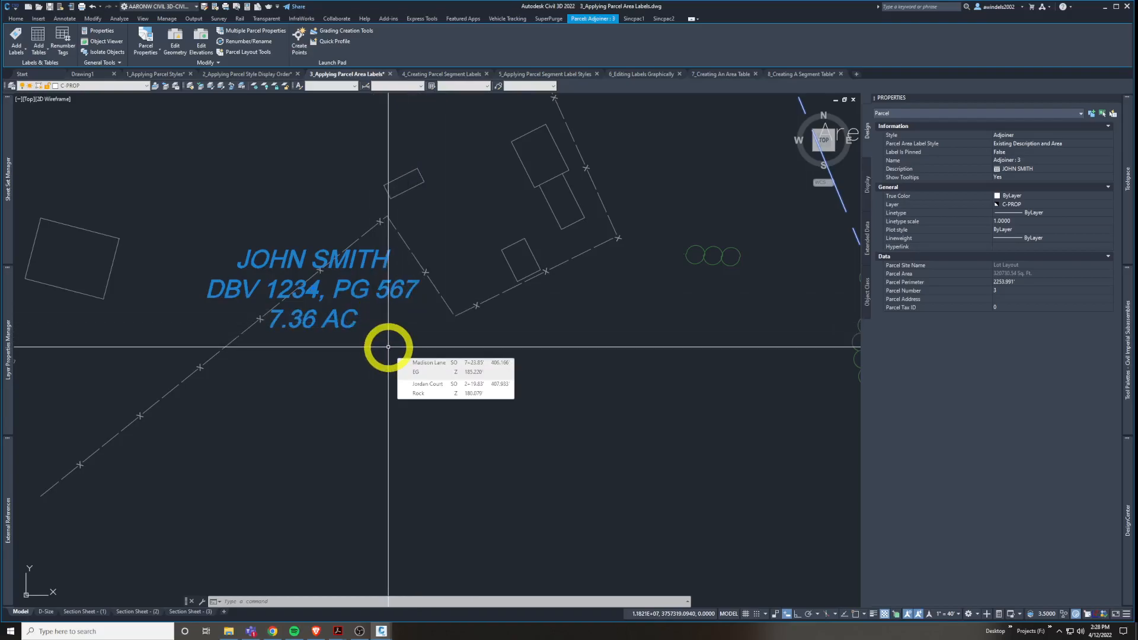
scroll(388, 347, down, 6)
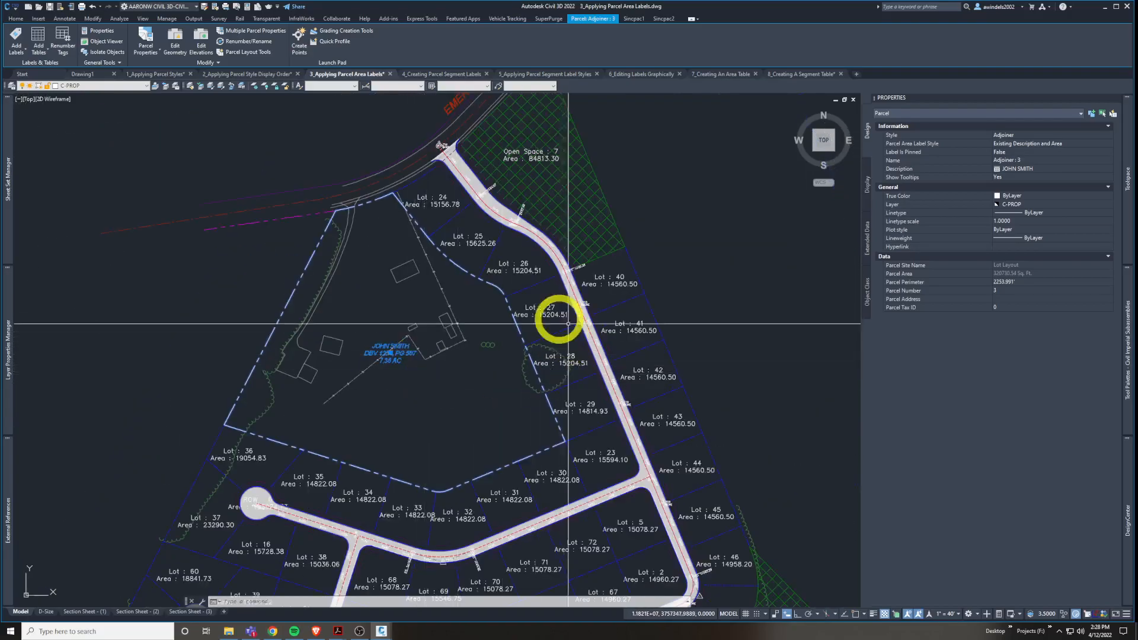
Deselect the Adjoiner : 3 parcel and select the ROW : 6 parcel by its area label in the cul-de-sac near Lot : 37.
scroll(521, 330, up, 6)
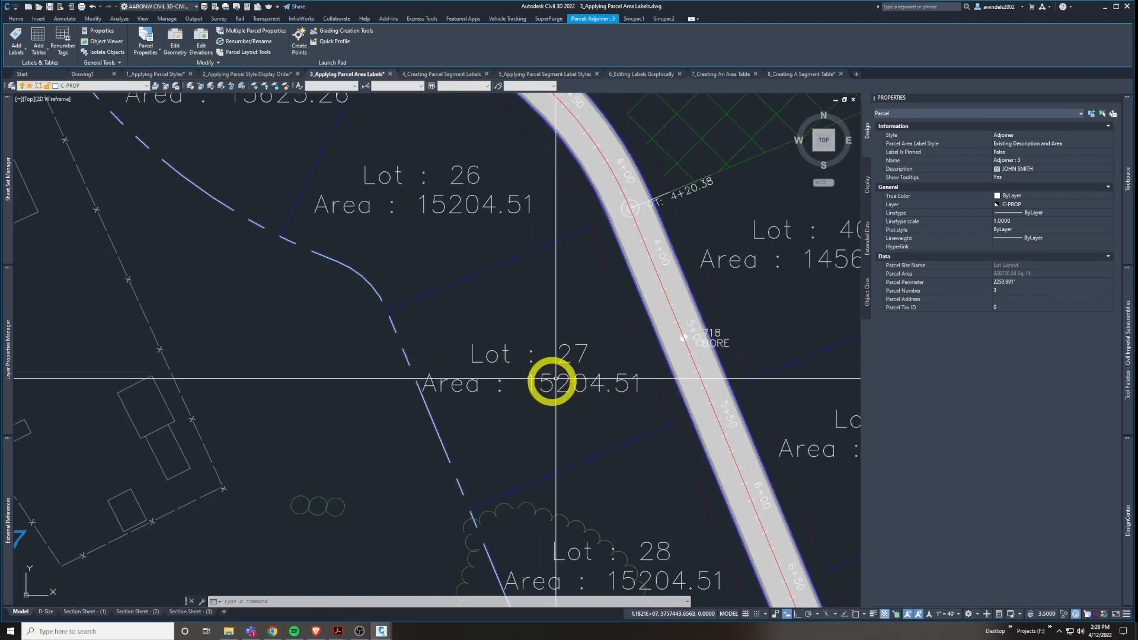
scroll(552, 384, down, 4)
middle_drag(499, 400, 618, 355)
middle_drag(496, 482, 493, 424)
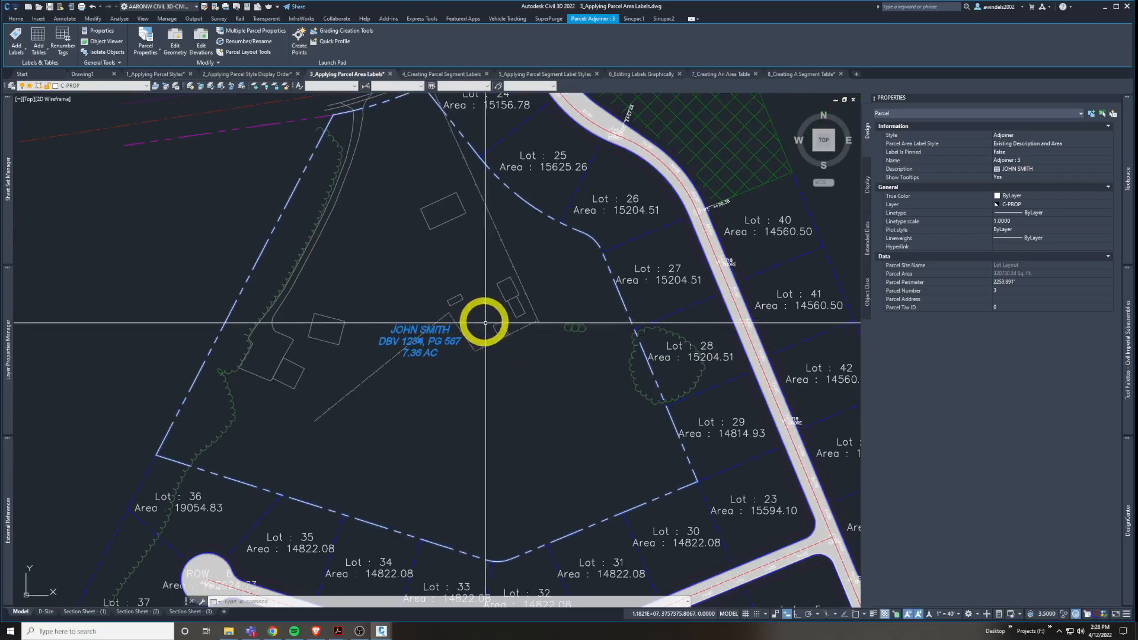
middle_drag(534, 354, 446, 236)
middle_drag(411, 478, 438, 448)
key(Escape)
middle_drag(142, 431, 155, 427)
click(150, 426)
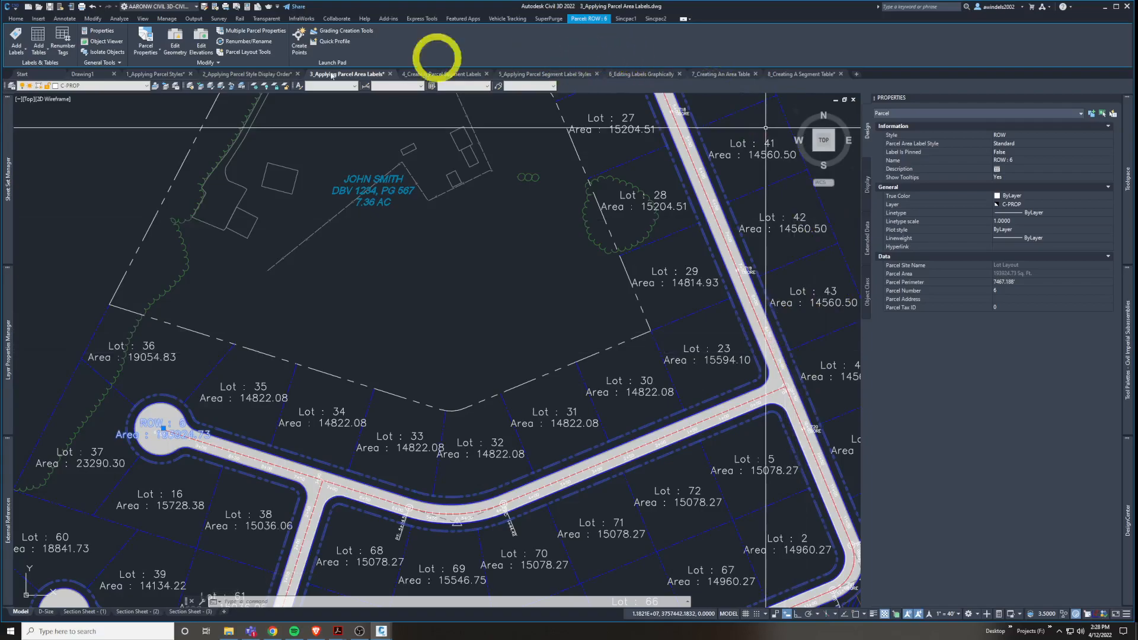
Set the area selection label style of the ROW : 6 parcel to <none> in its parcel properties and accept.
click(148, 35)
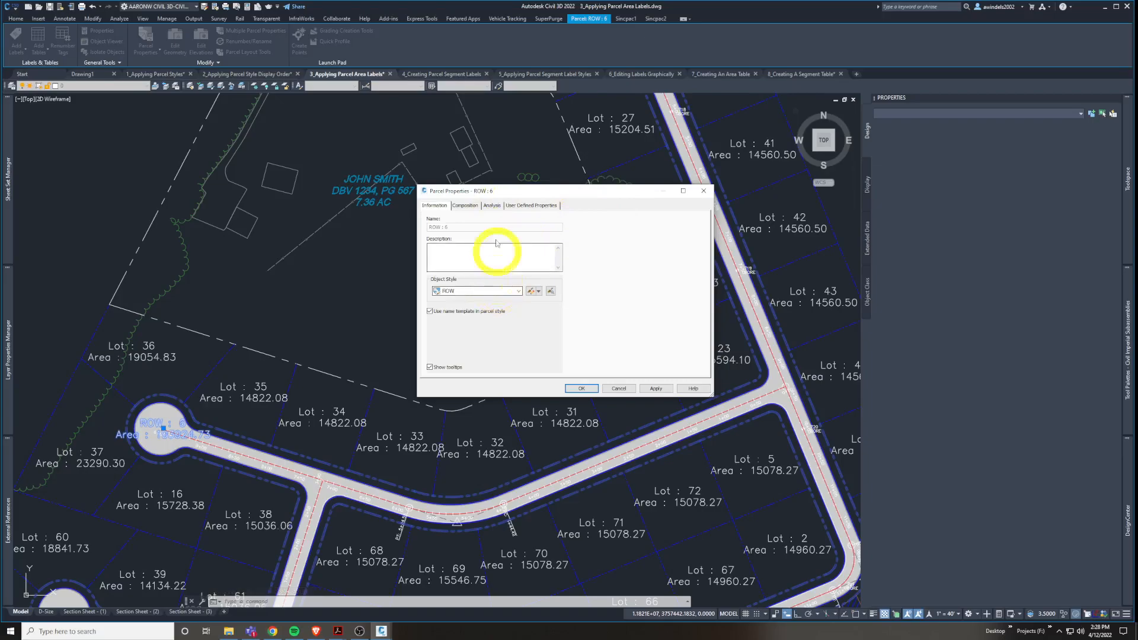
click(467, 205)
click(482, 230)
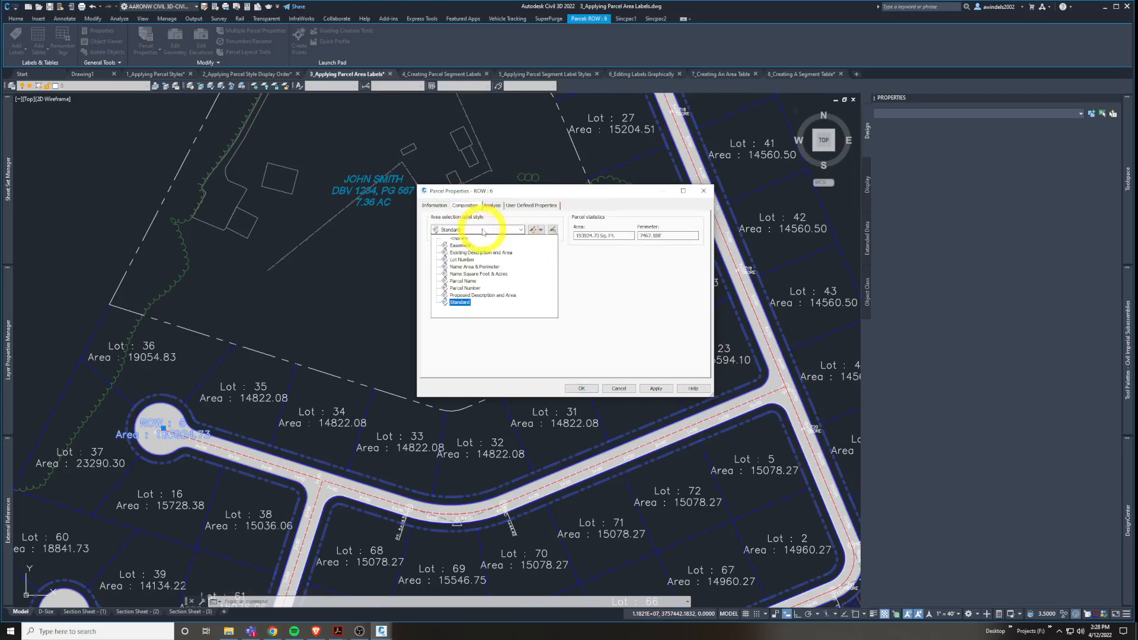
click(458, 239)
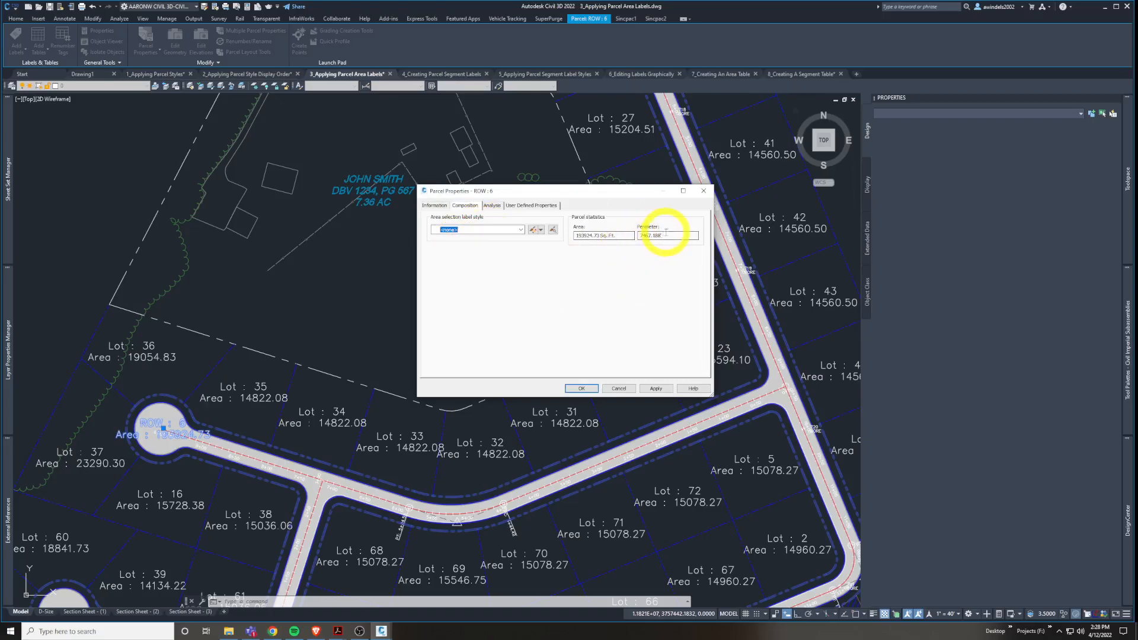
drag(600, 196, 584, 198)
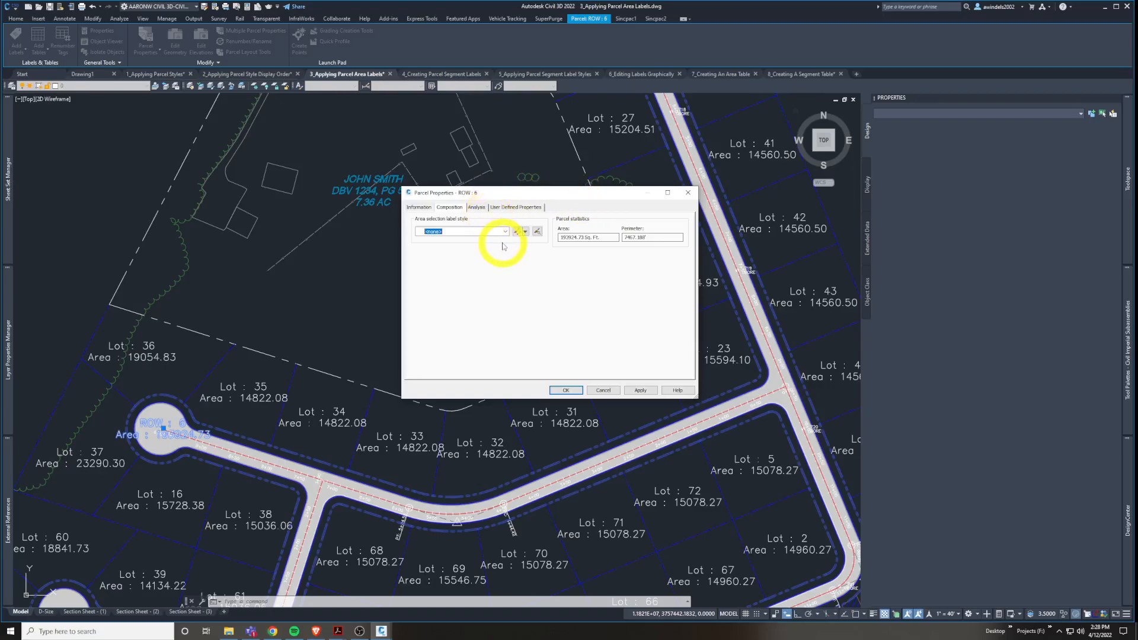
click(567, 390)
Clear the parcel selection and check the right-of-way around the cul-de-sac by briefly selecting its boundary parcel segment.
middle_drag(434, 336, 508, 292)
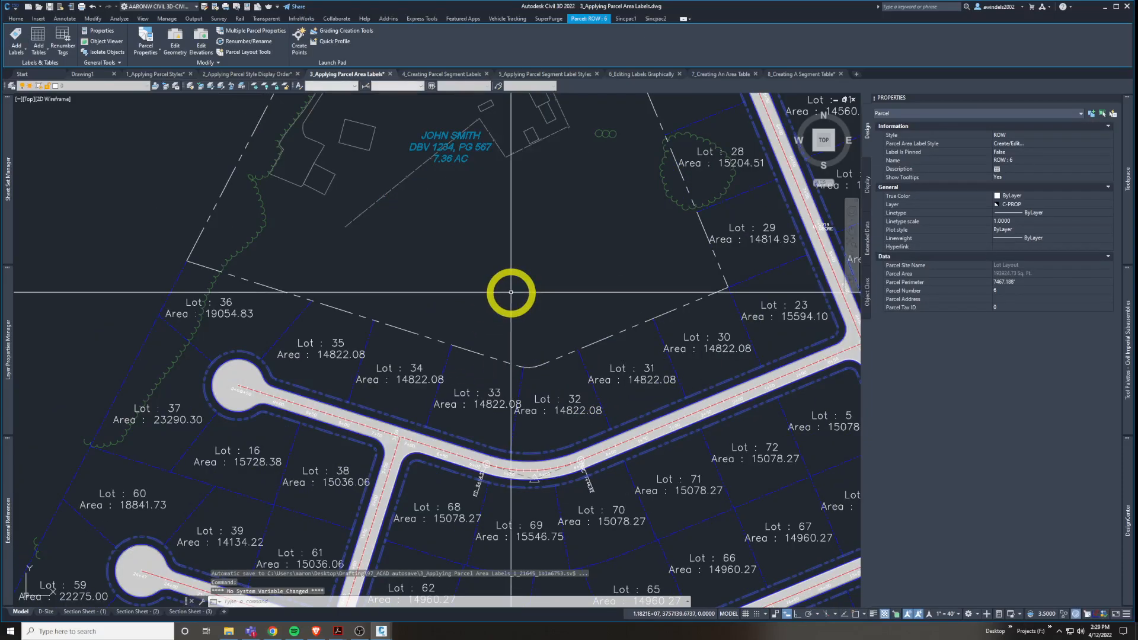
key(Escape)
click(227, 405)
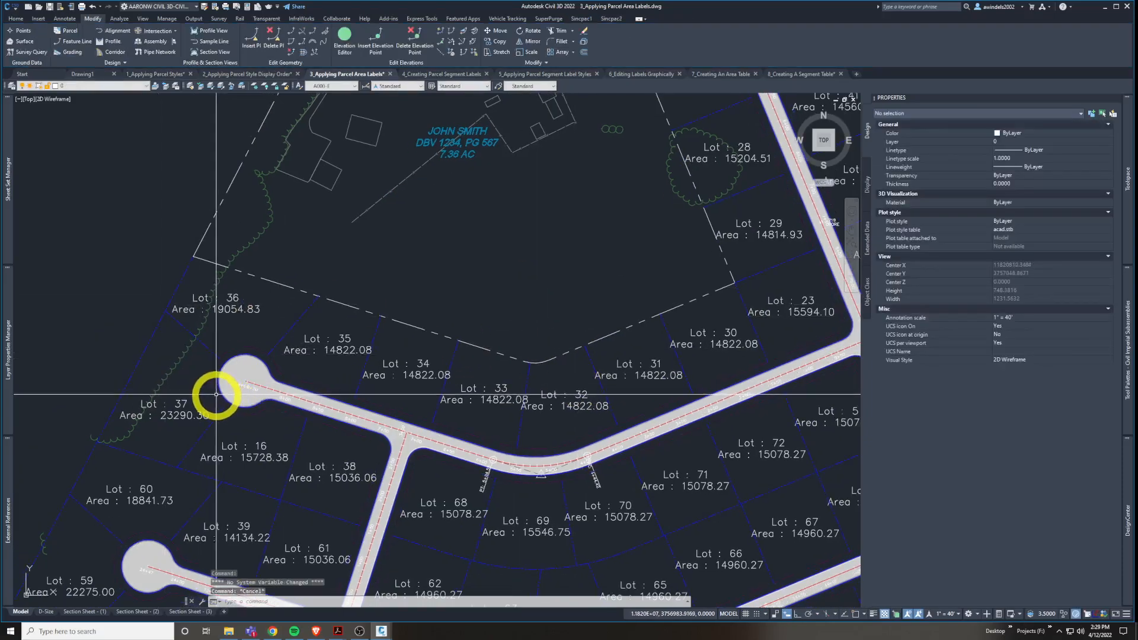
key(Escape)
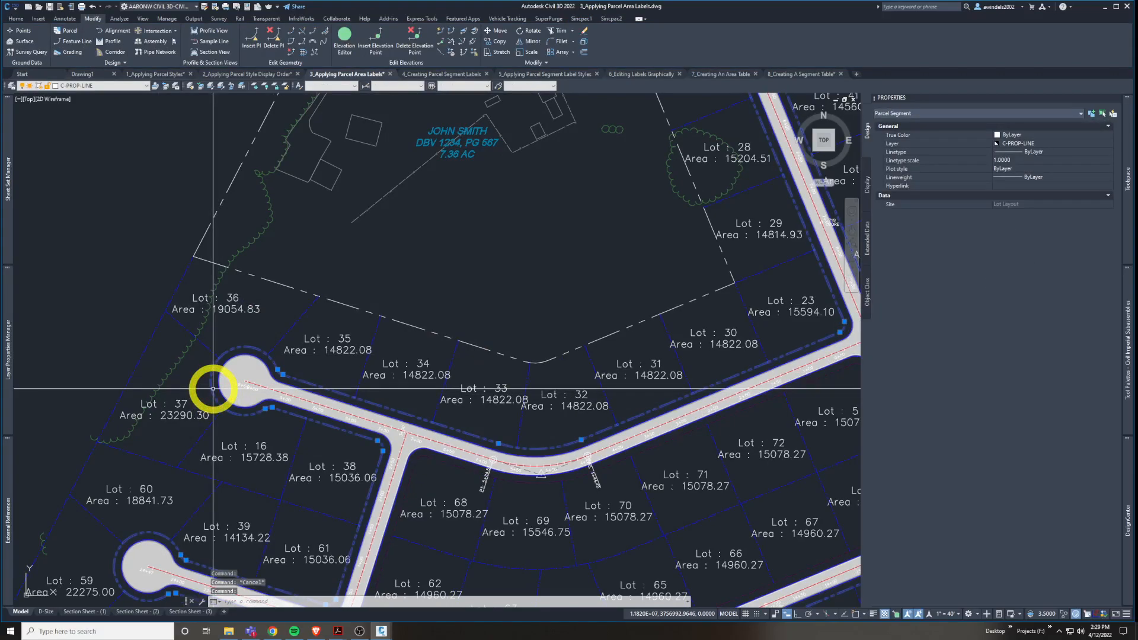
Expand the Lot Layout site's parcel collection in the Prospector tree and find the ROW parcel.
middle_drag(212, 390, 200, 371)
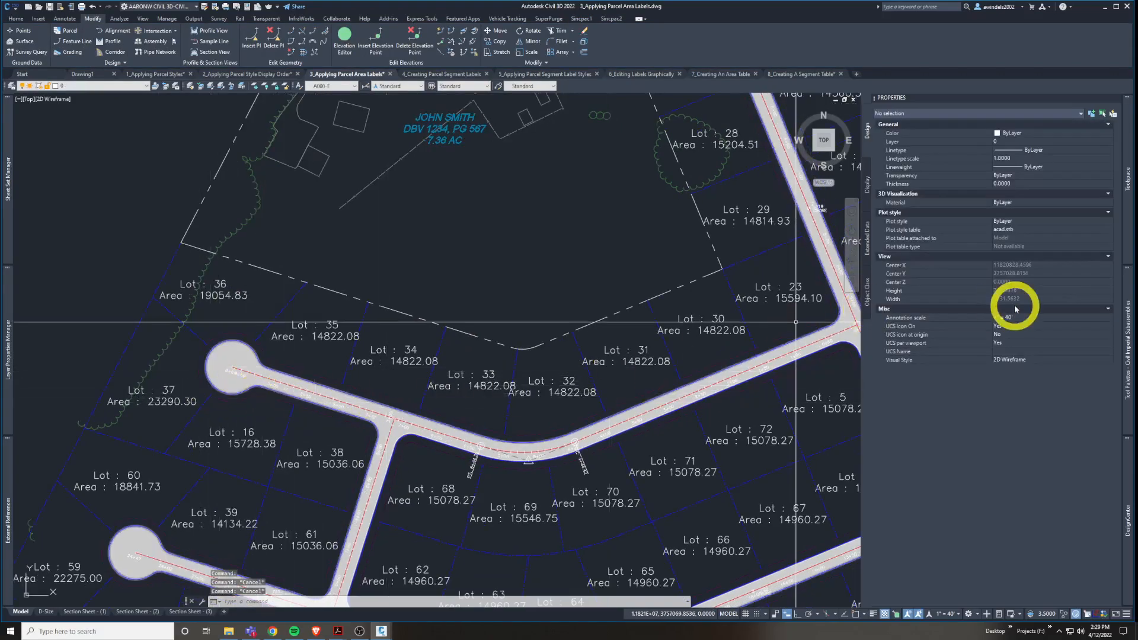
click(1128, 202)
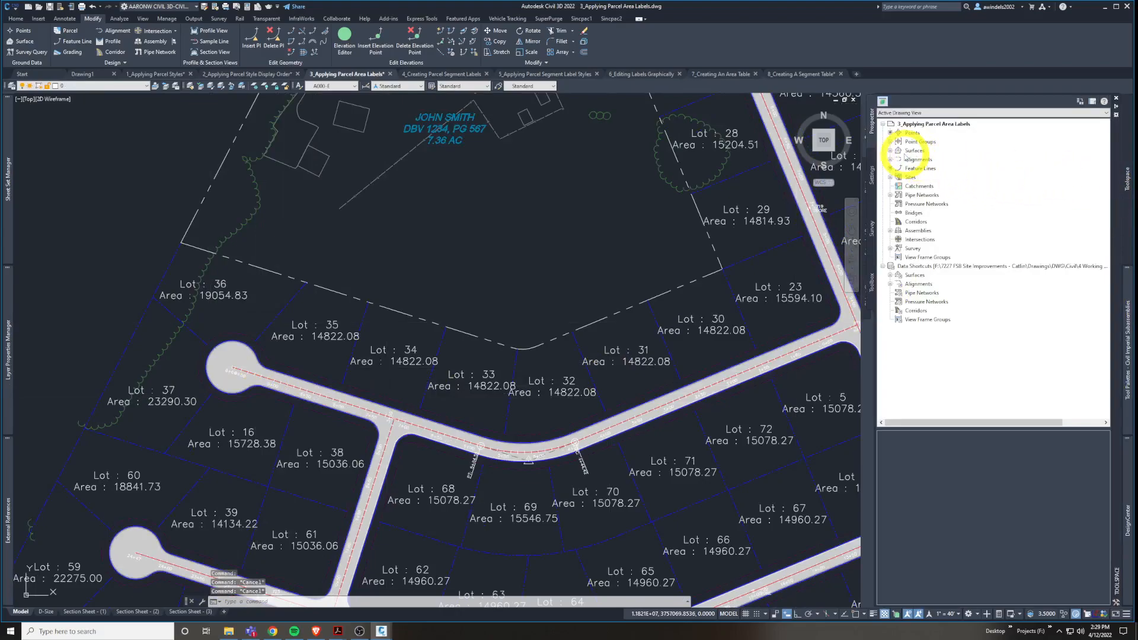
click(891, 177)
double_click(920, 195)
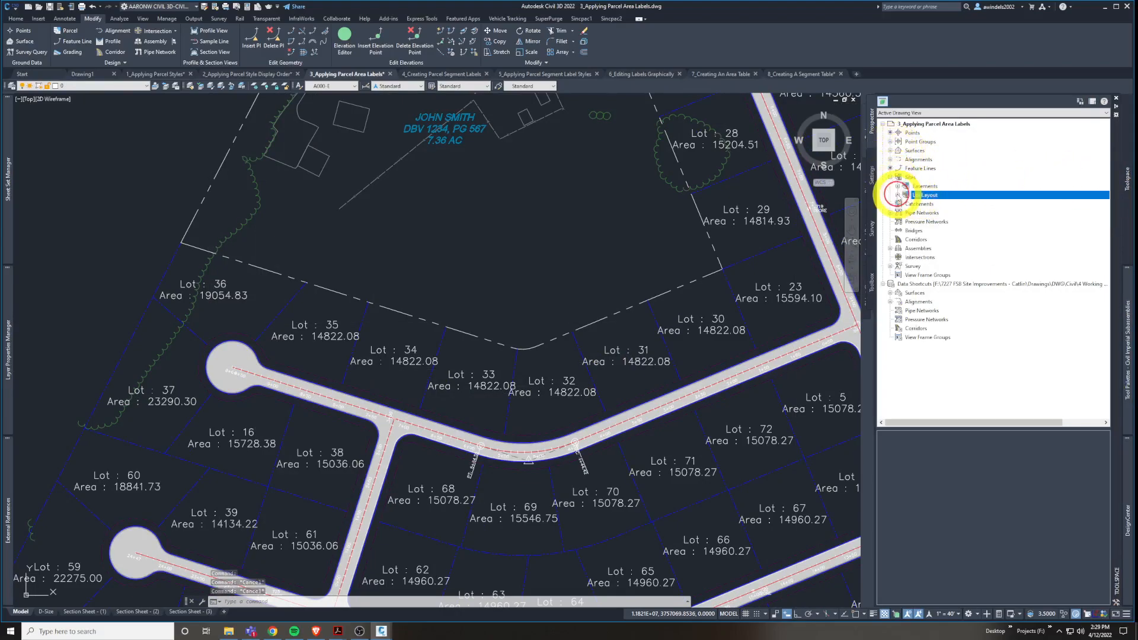
click(909, 230)
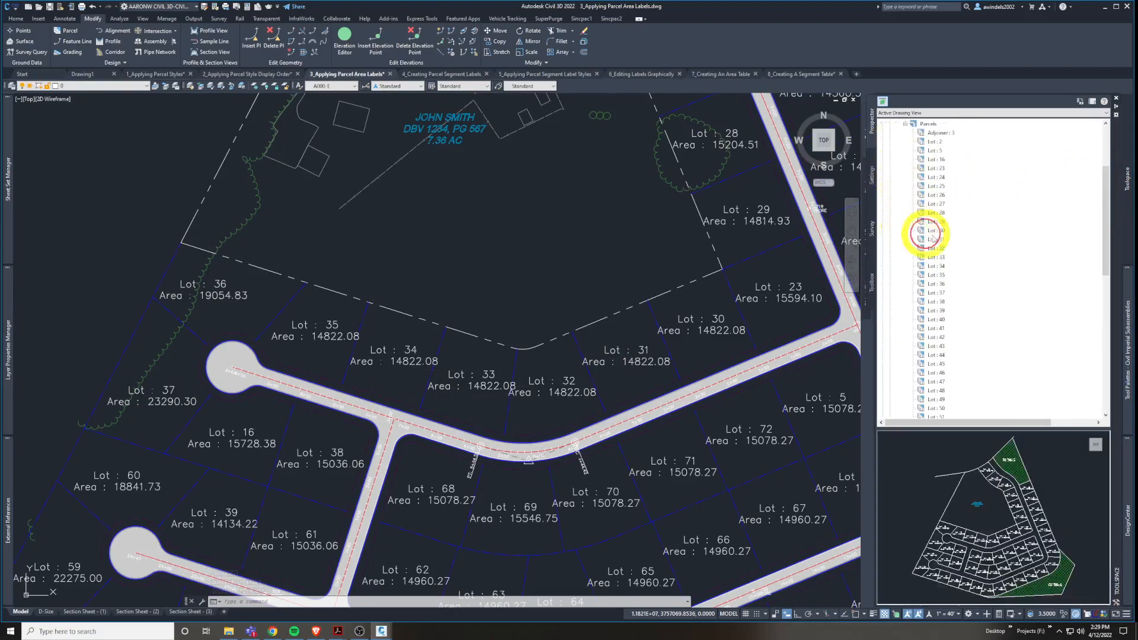
scroll(929, 178, down, 13)
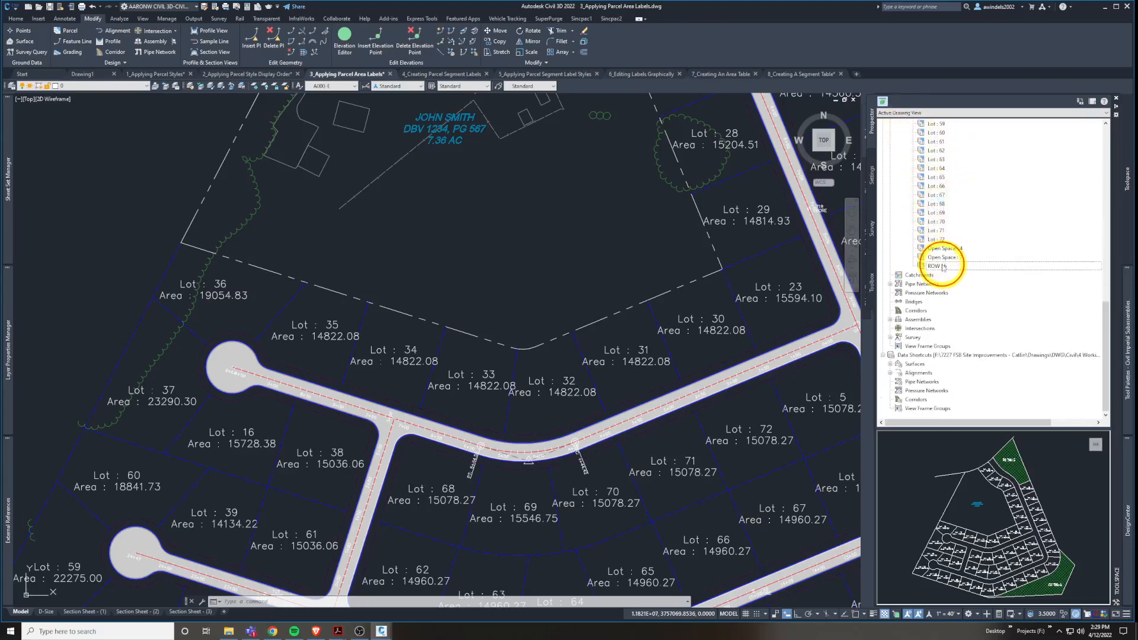
Select the ROW parcel in the drawing from the Prospector parcel collection to view its properties, and clear the selection.
click(944, 267)
right_click(944, 267)
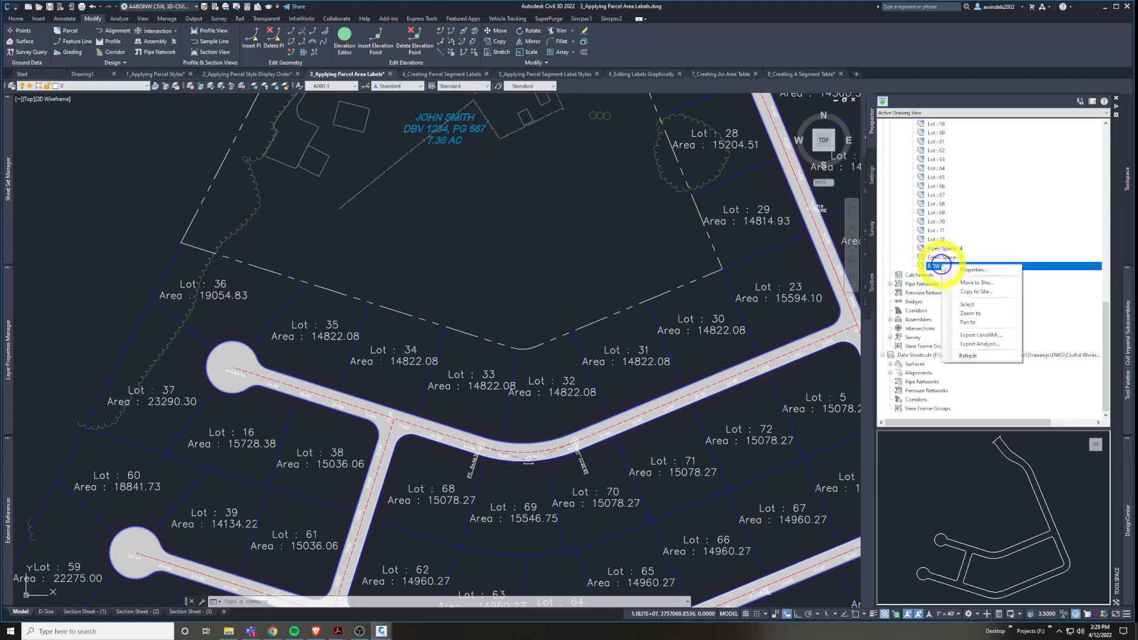
click(972, 299)
double_click(698, 287)
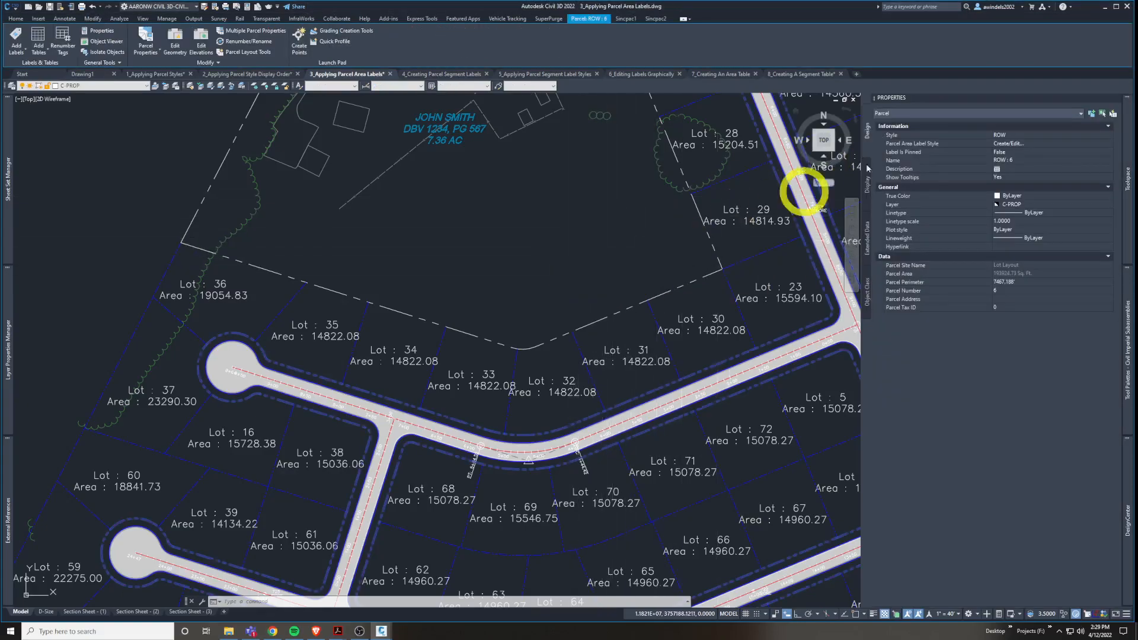
key(Escape)
key(Escape)
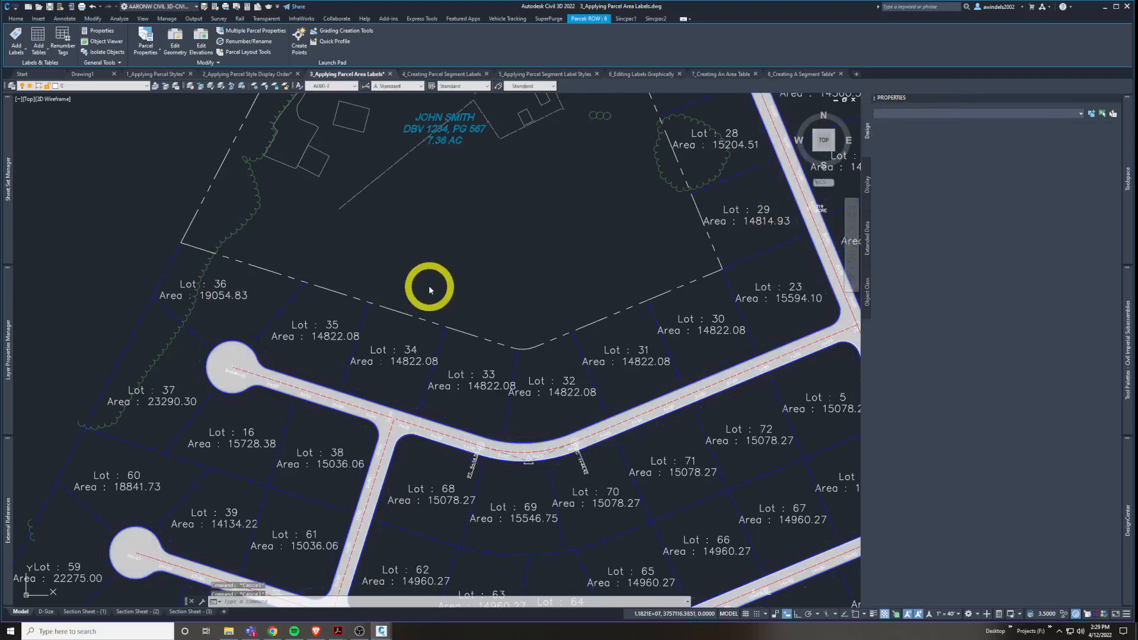
Select the Lot 35 parcel by its area label to inspect its style properties, and clear the selection.
middle_drag(348, 319, 358, 315)
click(336, 323)
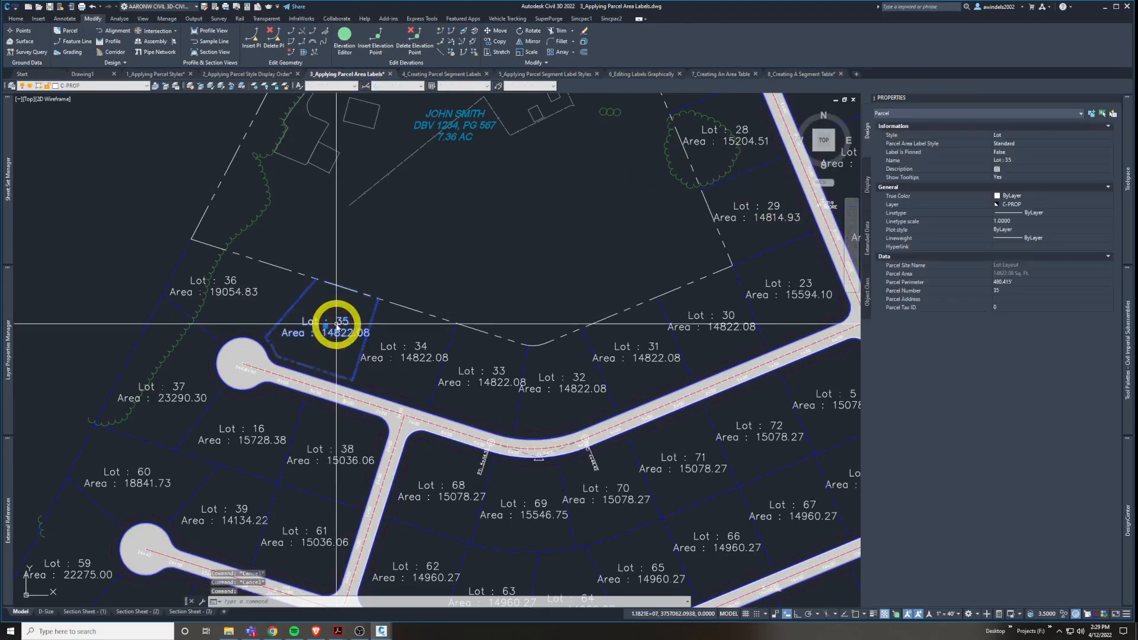
click(481, 132)
click(473, 124)
middle_drag(515, 184, 521, 246)
key(Escape)
scroll(532, 226, up, 3)
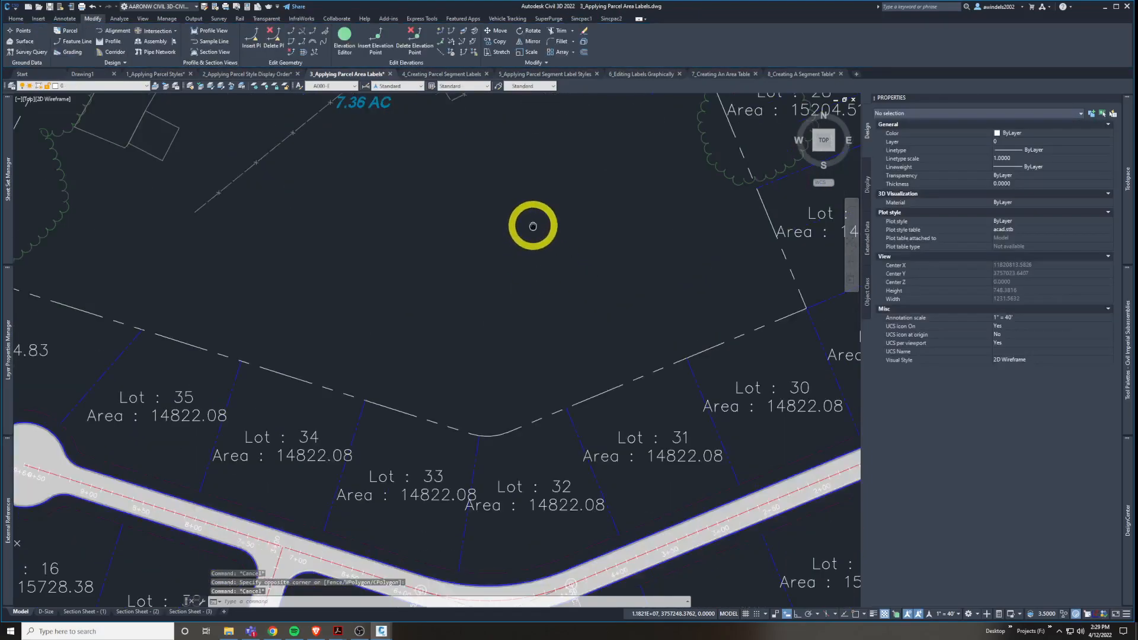
scroll(447, 338, down, 5)
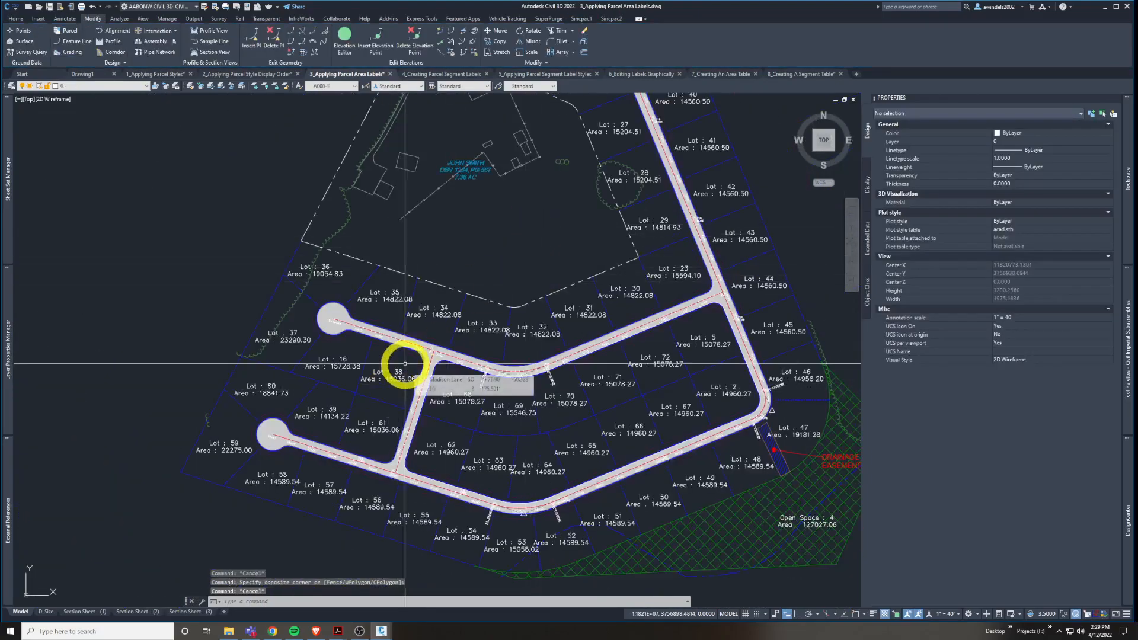
Select the Open Space 4 and Open Space 7 parcels together by their area labels.
middle_drag(748, 473, 674, 458)
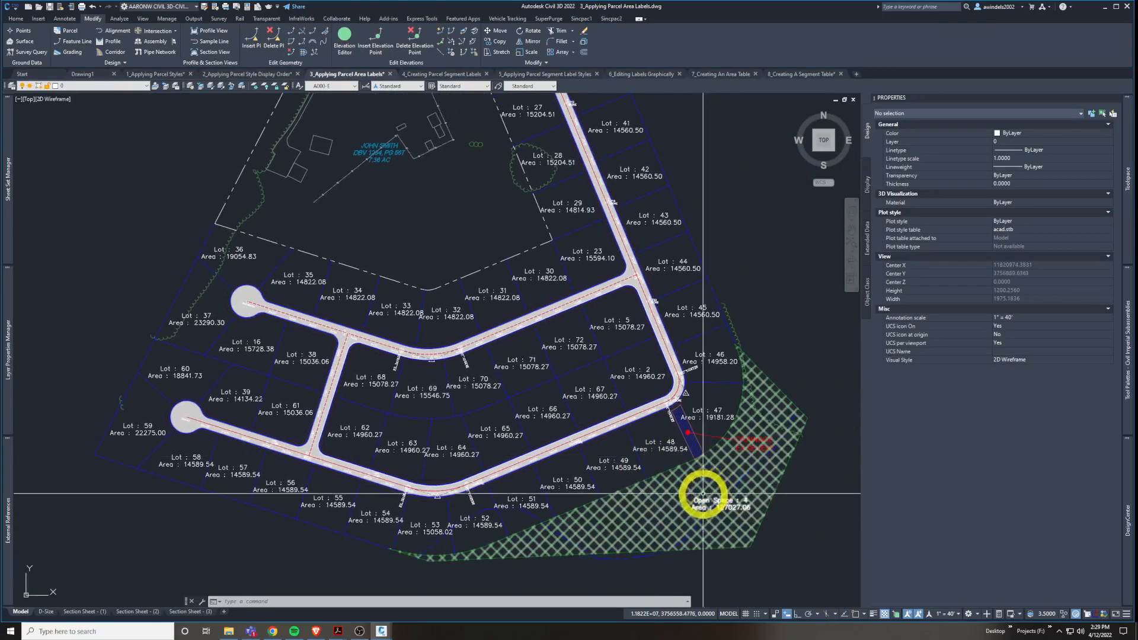
click(697, 502)
middle_drag(604, 229, 638, 385)
click(569, 122)
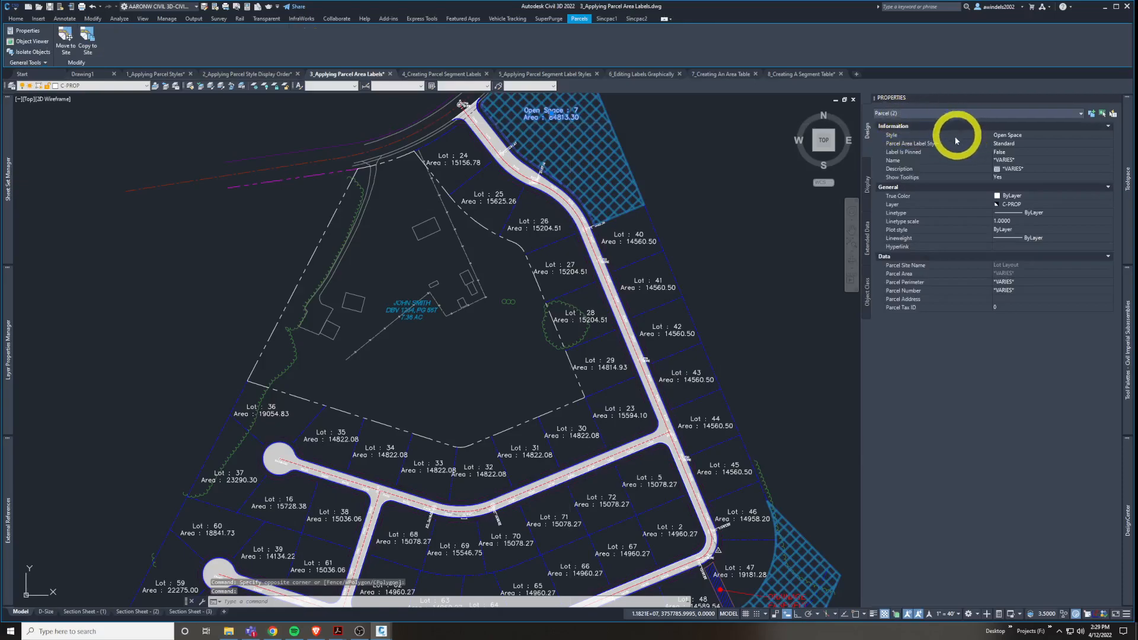
middle_drag(185, 158, 118, 91)
click(18, 36)
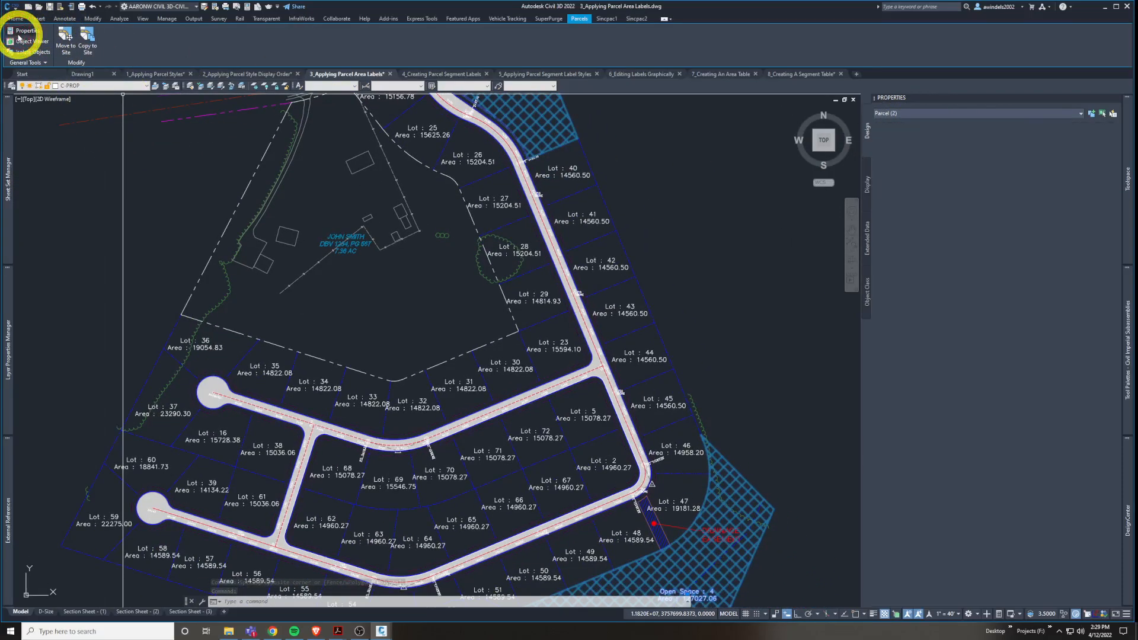
Review the parcel styles available for the selected open space parcels, including the Create/Edit style choices, without changing the style.
click(1036, 136)
click(1035, 135)
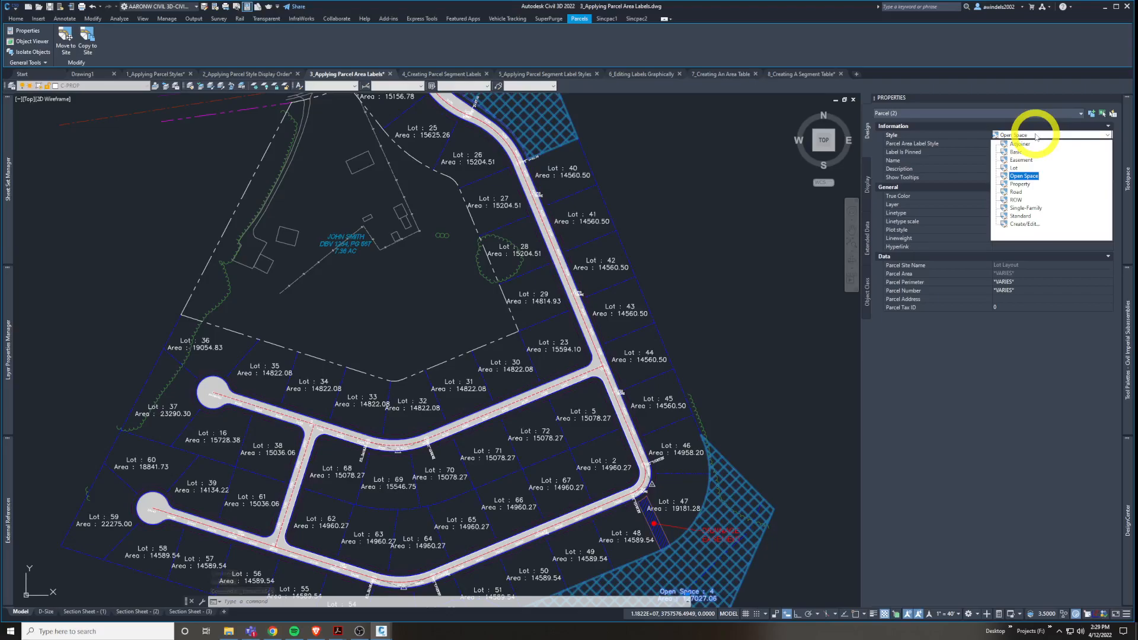
click(1024, 226)
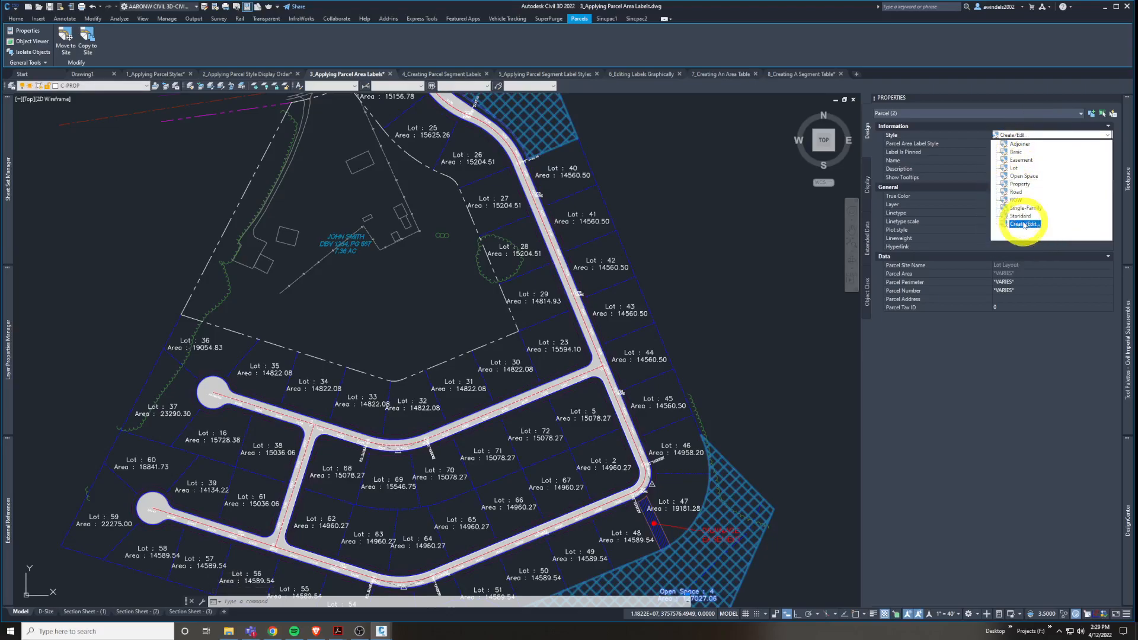
drag(709, 127, 579, 141)
click(554, 157)
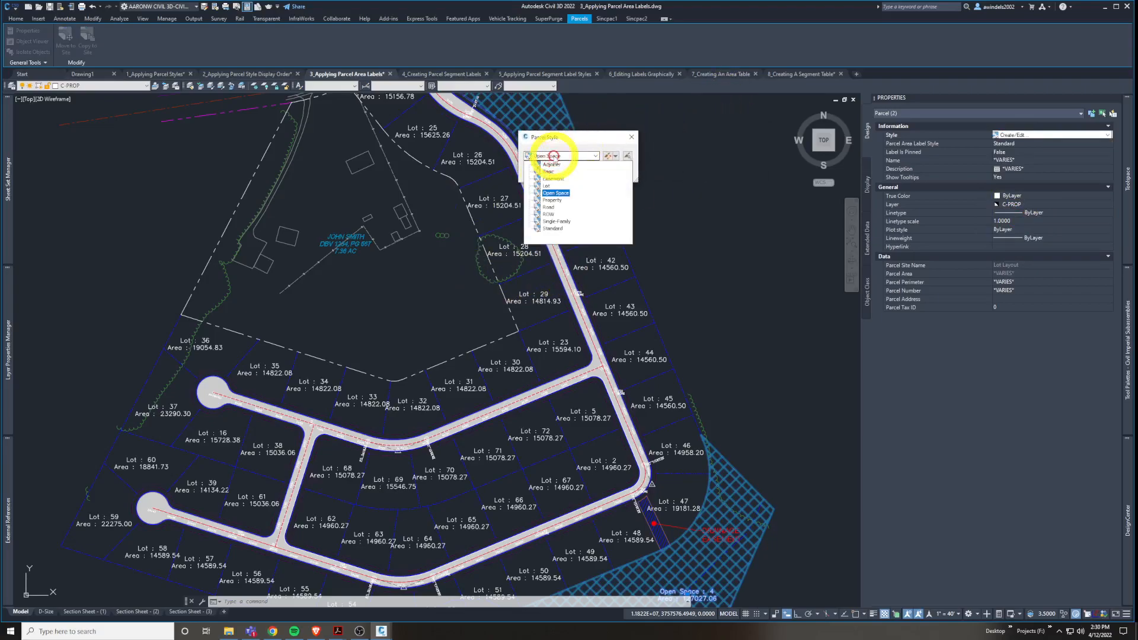
click(560, 187)
click(557, 172)
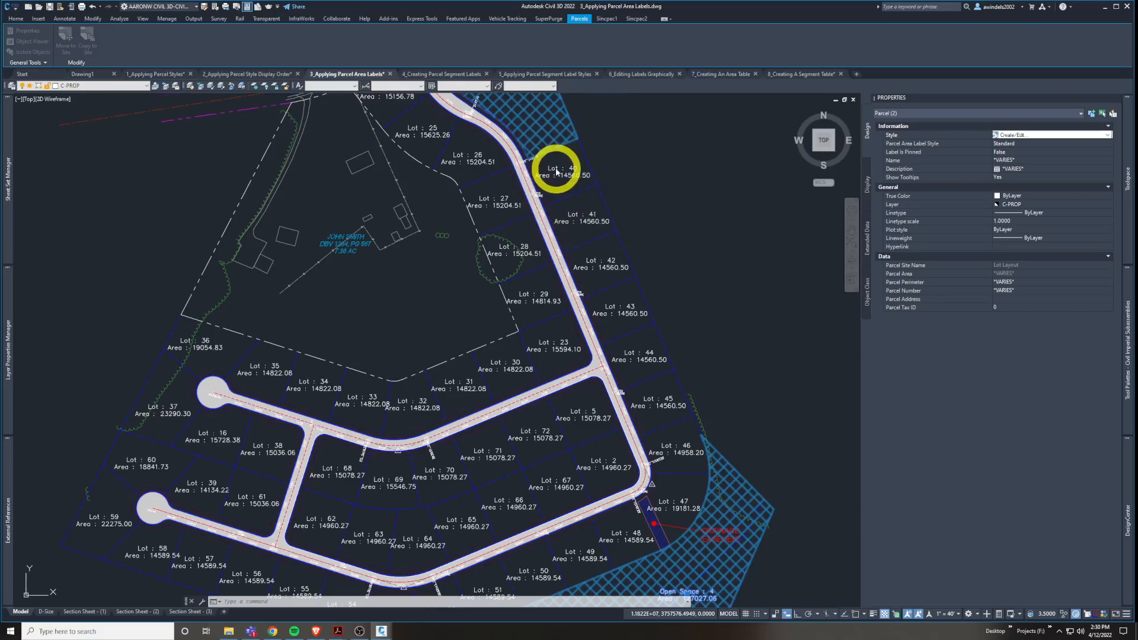
Set the parcel area label style of both open space parcels to Proposed Description and Area, and clear the selection.
click(1045, 145)
click(1045, 145)
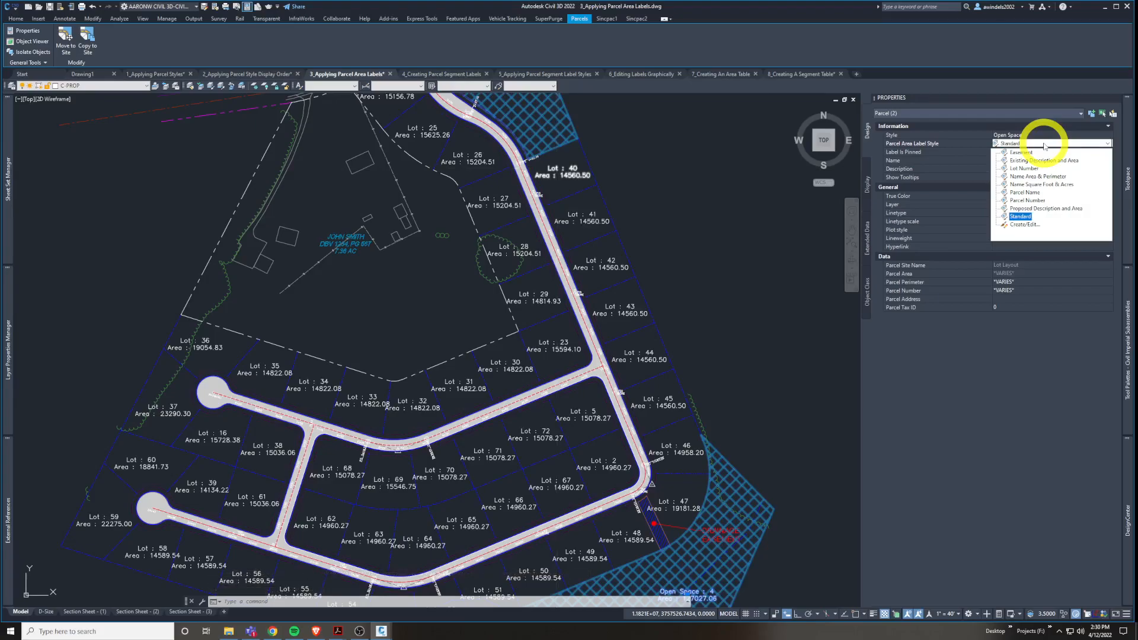
click(1027, 209)
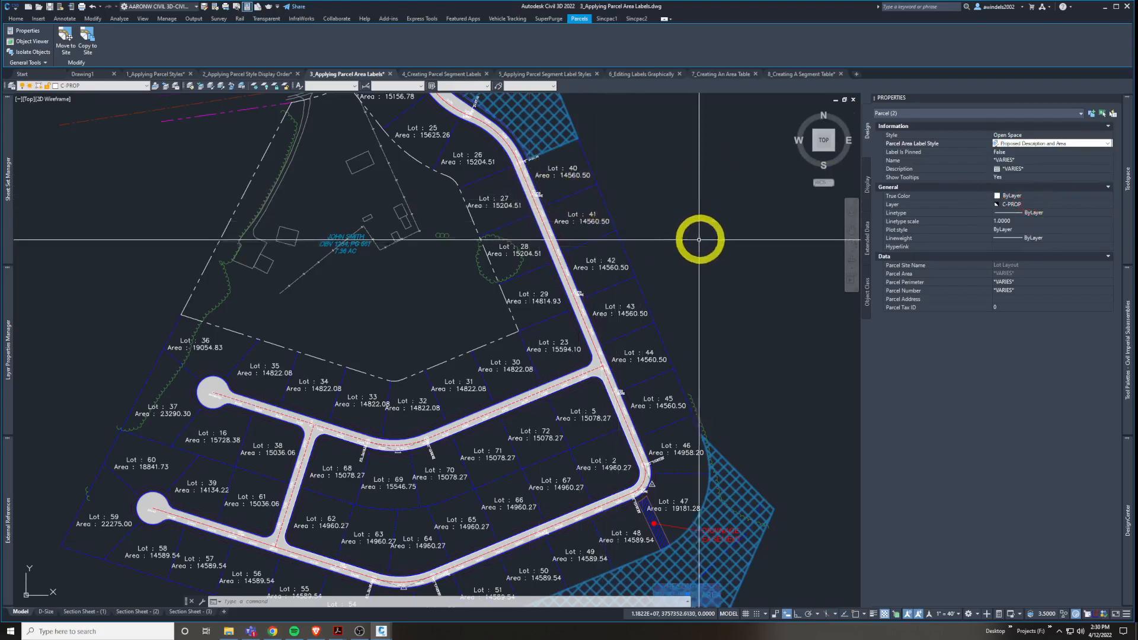
middle_drag(699, 241, 707, 346)
scroll(518, 190, up, 5)
scroll(478, 216, down, 4)
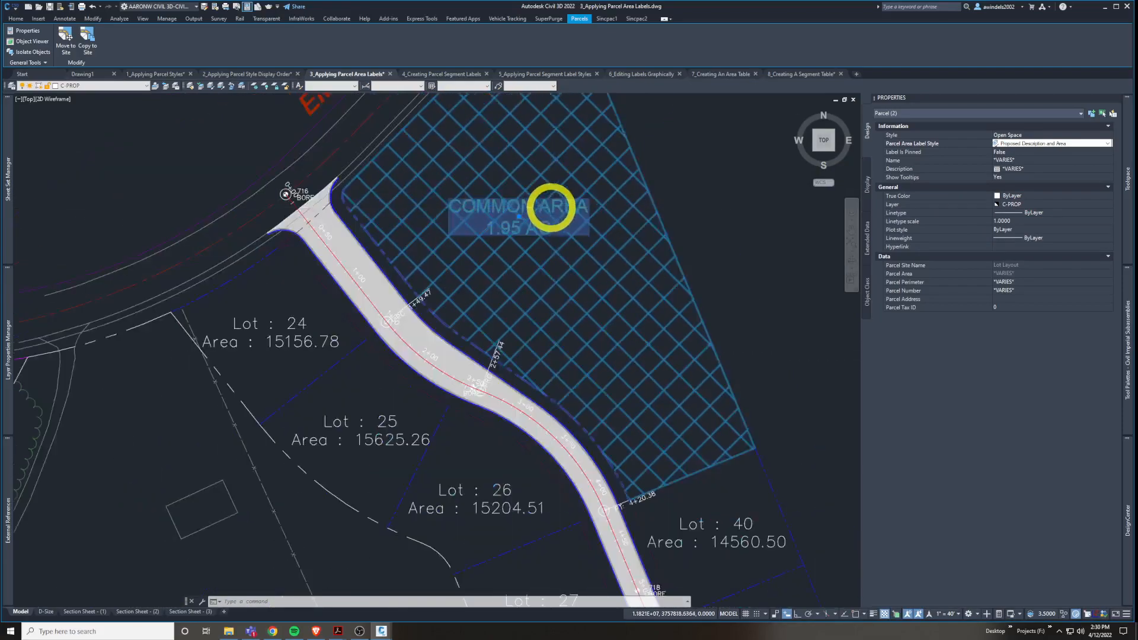
key(Escape)
scroll(557, 213, down, 4)
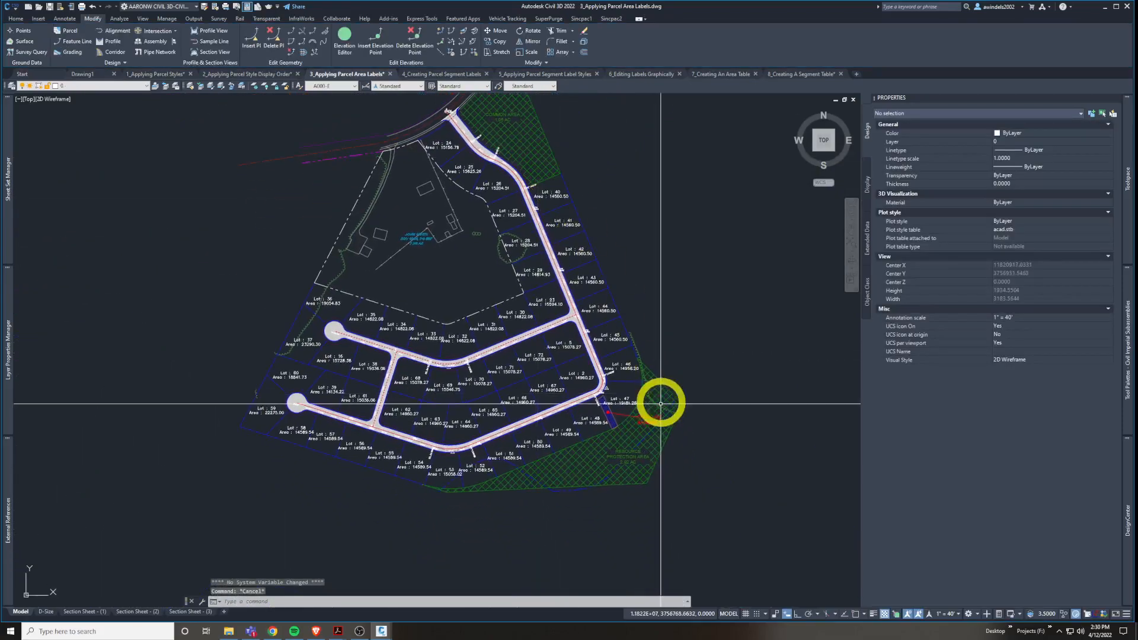
Reselect both open space parcels and reapply the Proposed Description and Area label style.
click(630, 468)
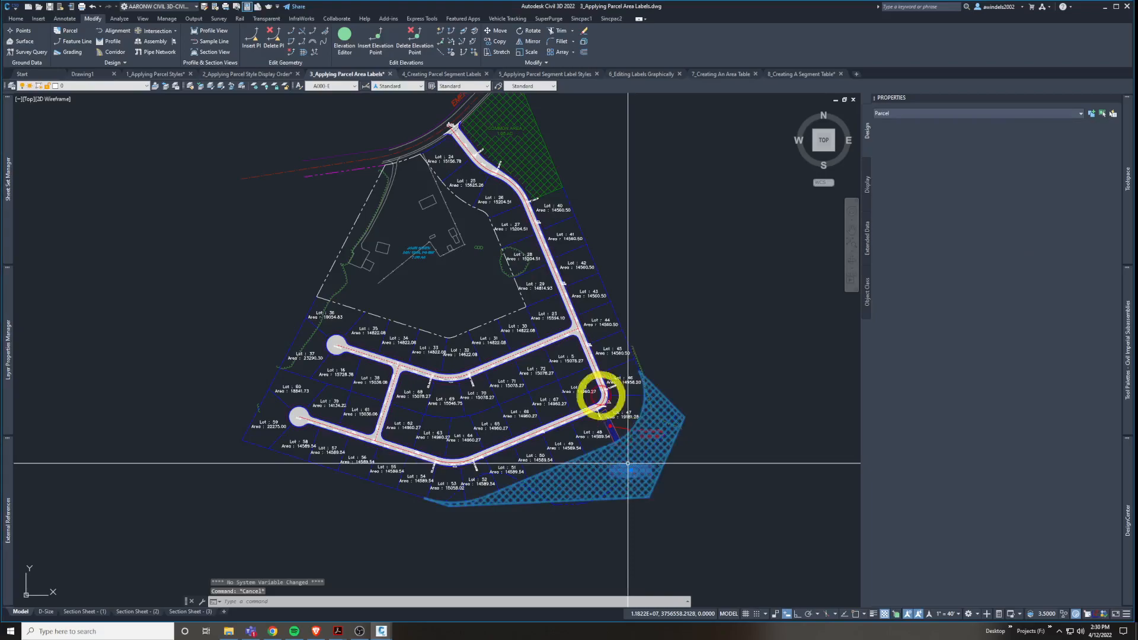
click(504, 130)
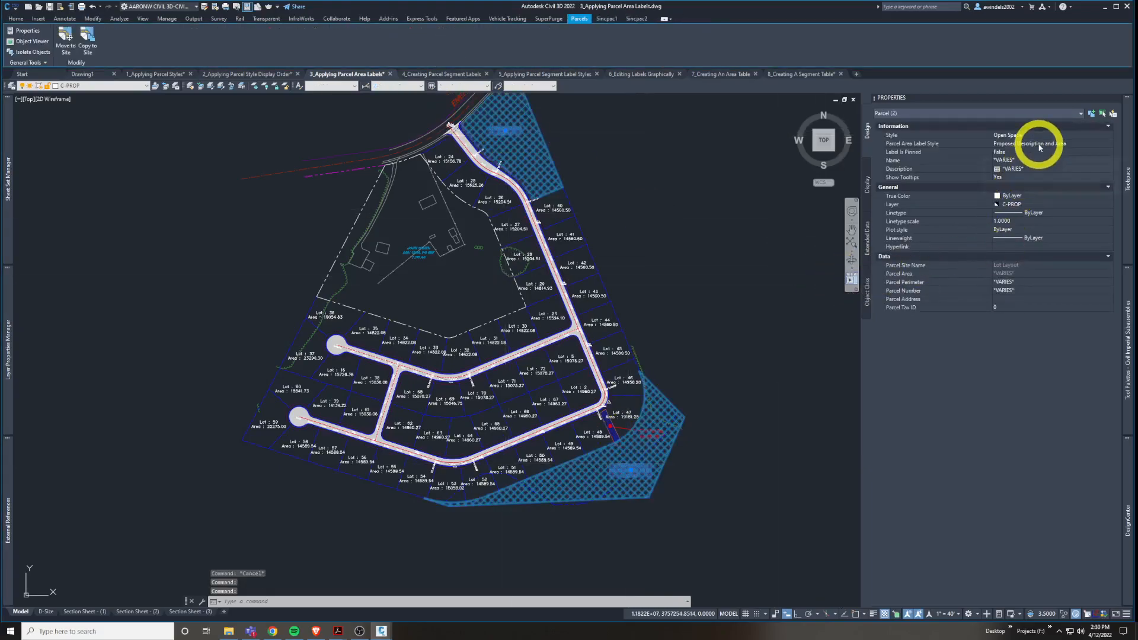
click(1039, 144)
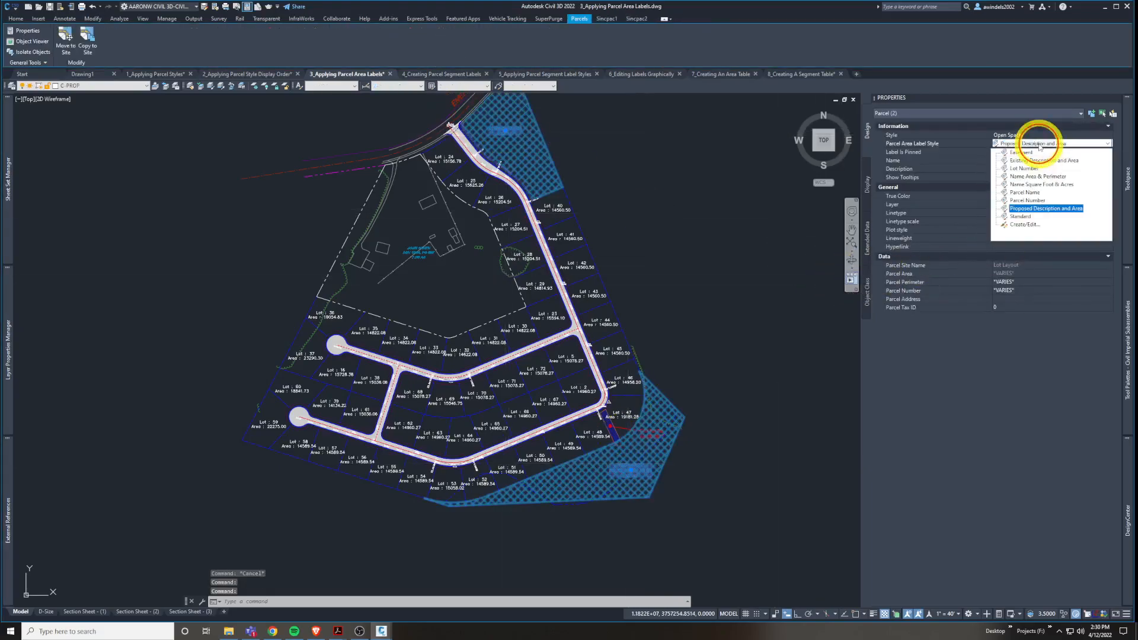
click(1053, 209)
key(Escape)
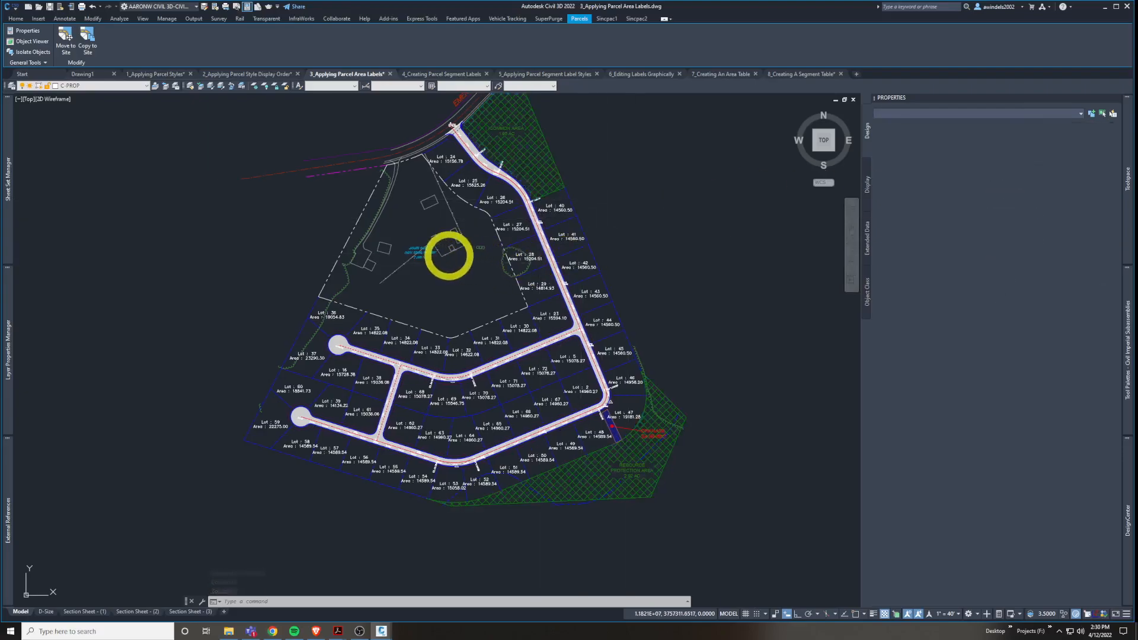
Open Parcel Properties for the adjoiner parcel to view its area selection label style on the Composition page, and close it unchanged.
click(414, 253)
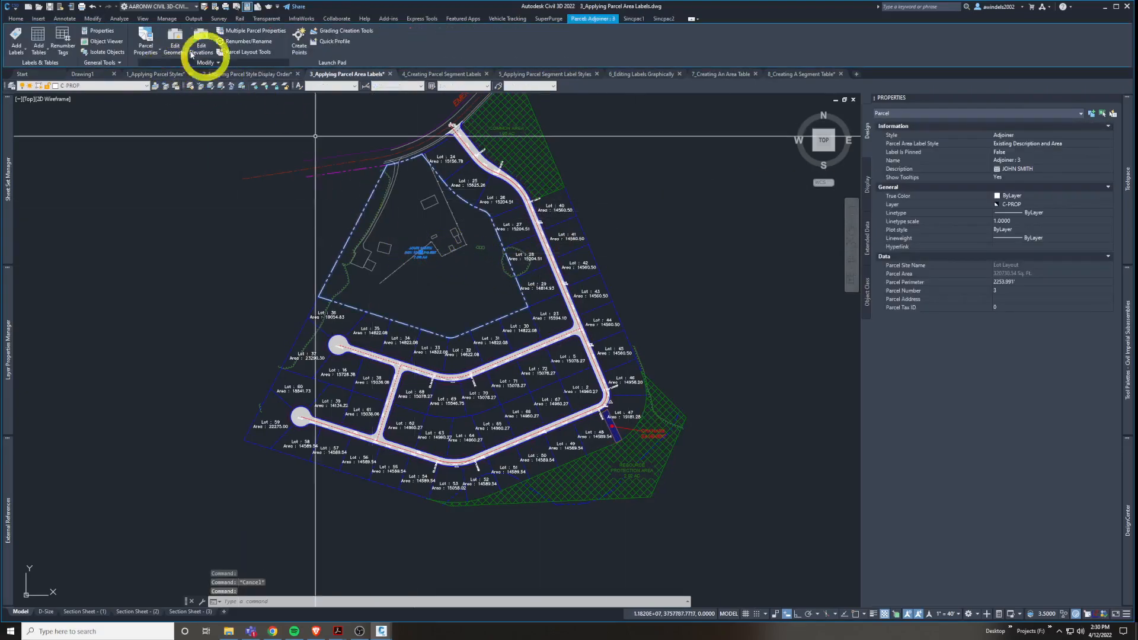
click(145, 37)
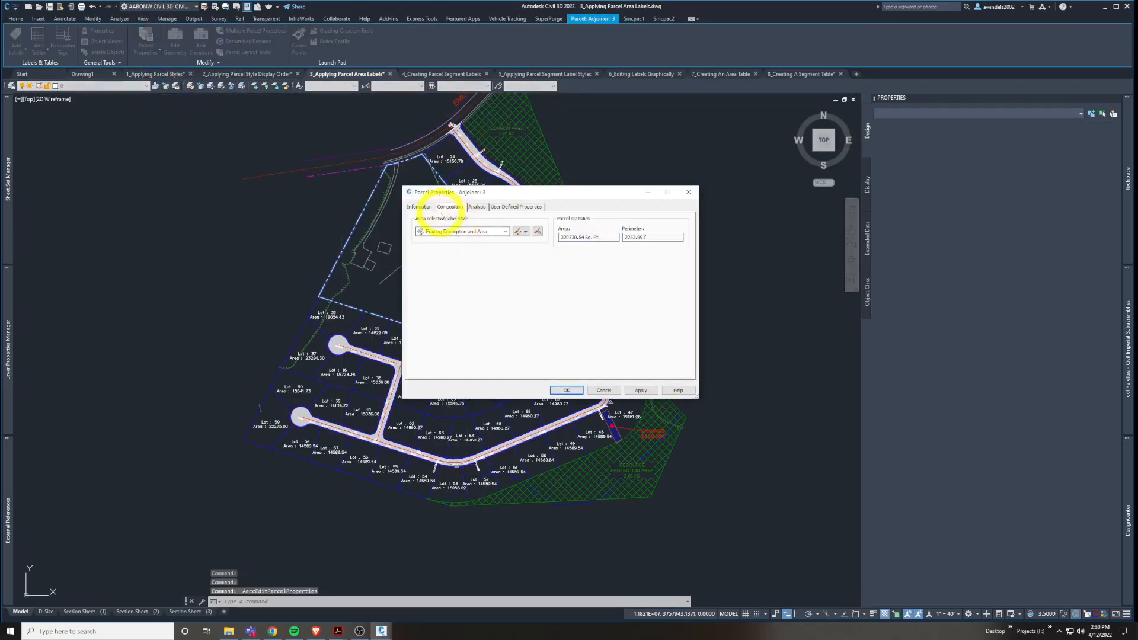
key(Escape)
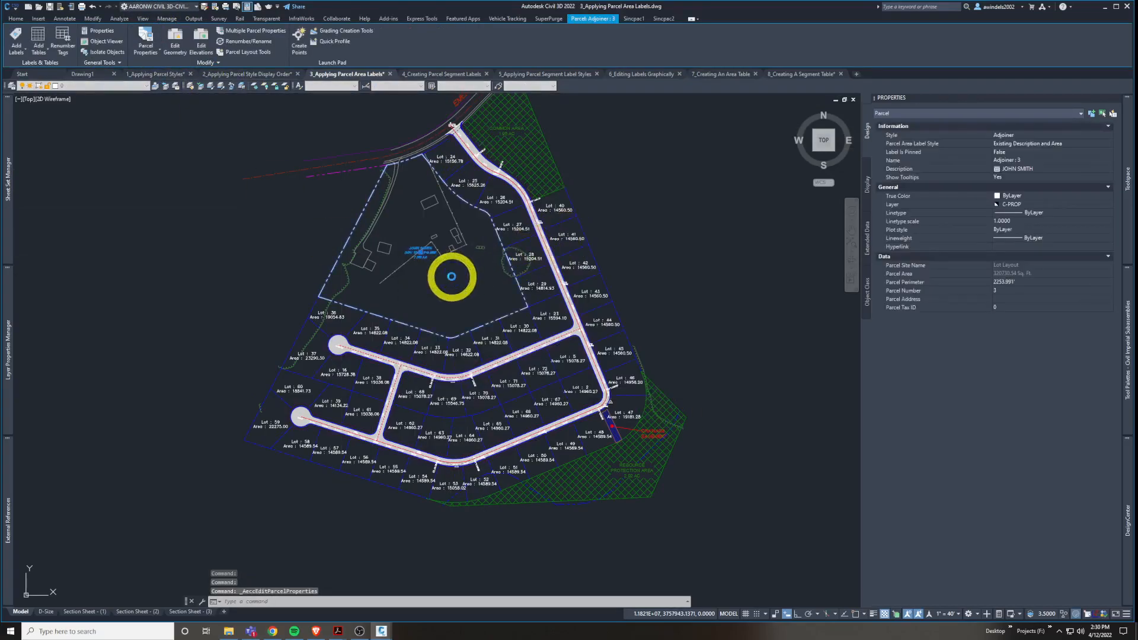
right_click(452, 277)
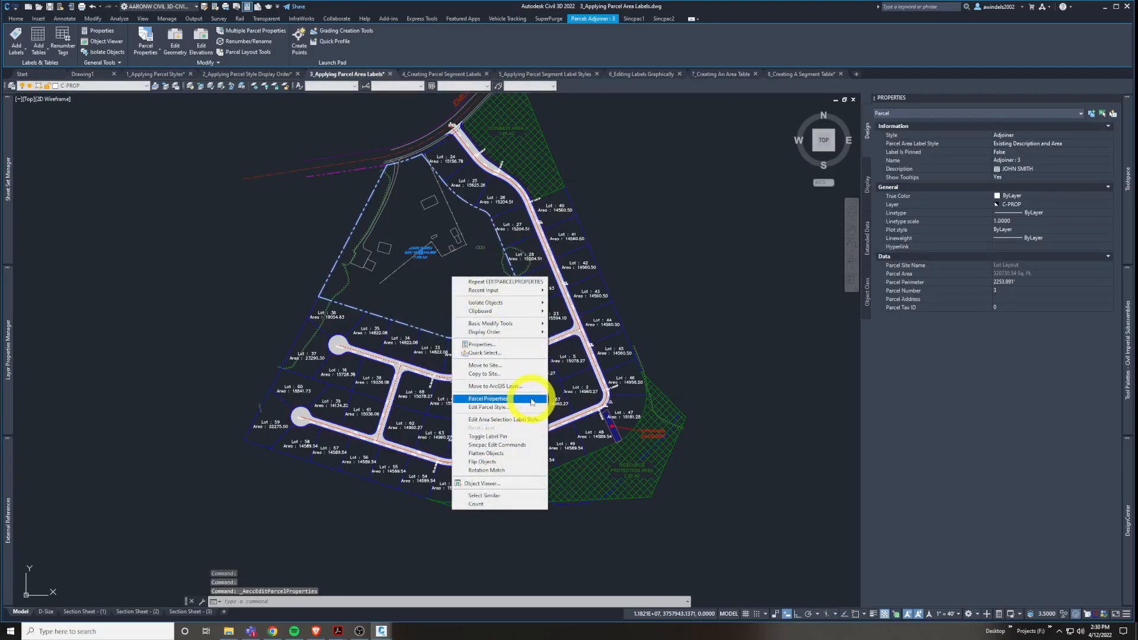
key(Escape)
key(Escape)
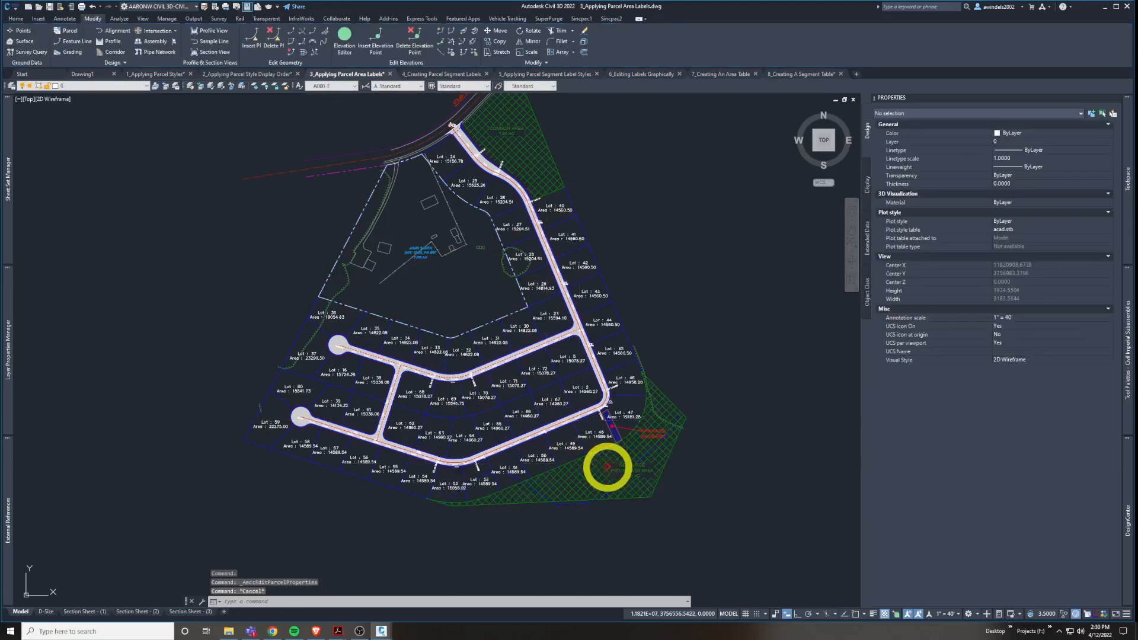
Try to open Parcel Properties for both open space parcels at once.
click(521, 137)
right_click(576, 138)
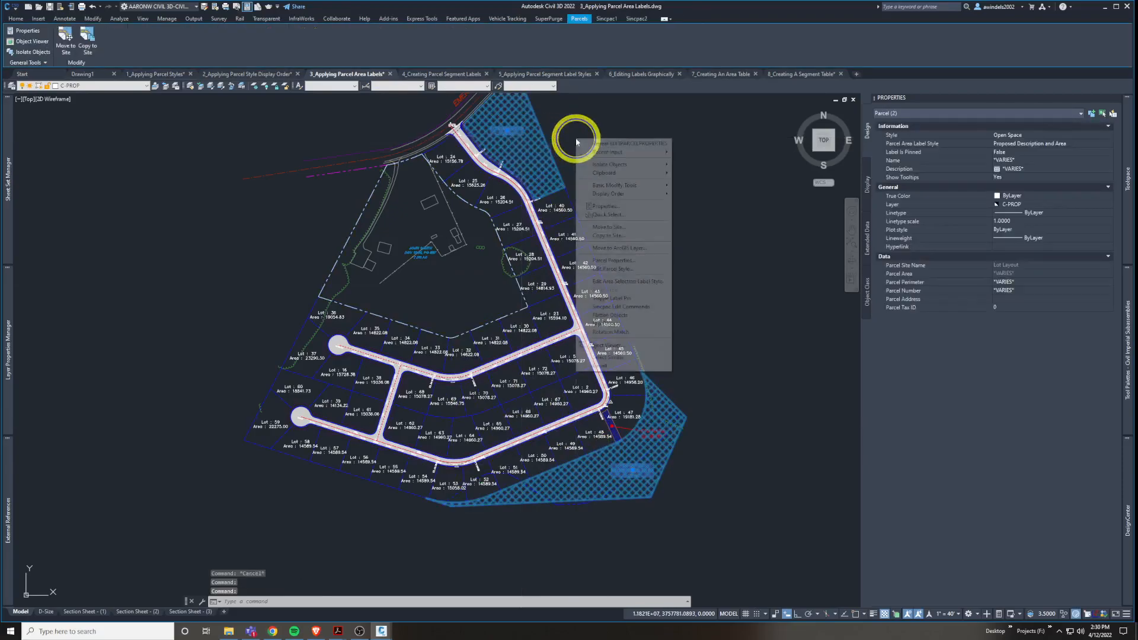
click(649, 264)
click(649, 263)
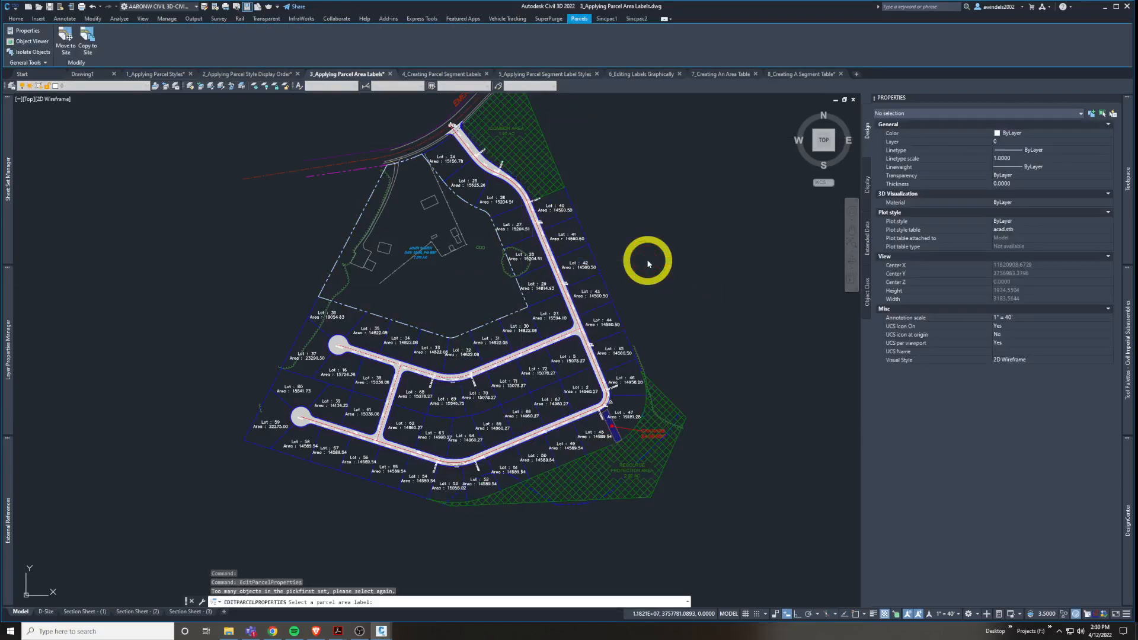
middle_drag(660, 265, 694, 258)
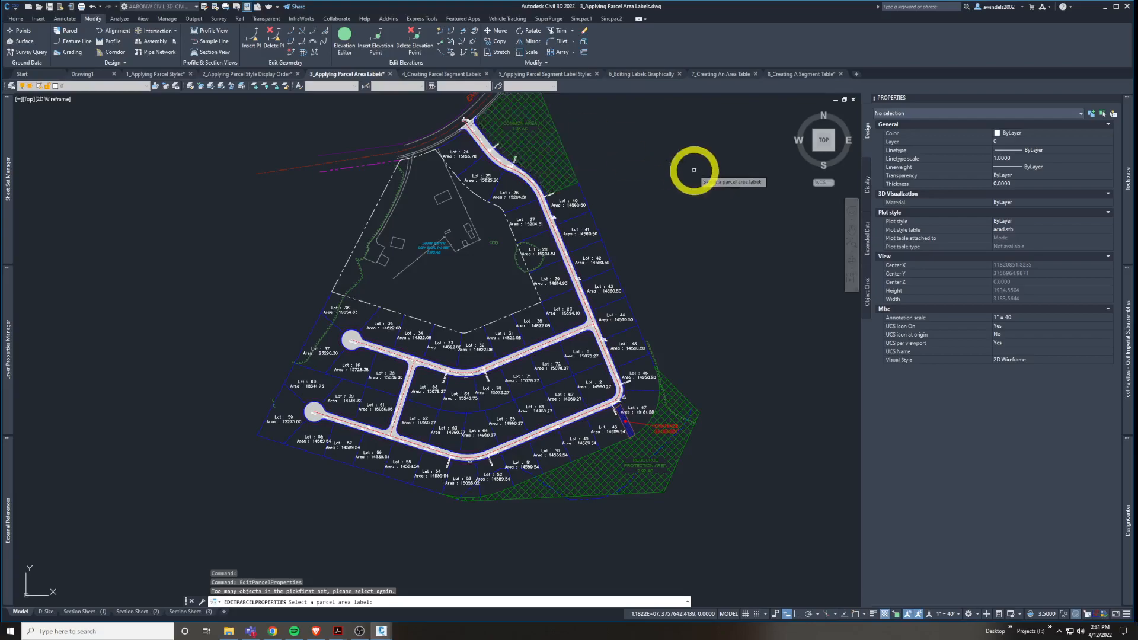
click(285, 602)
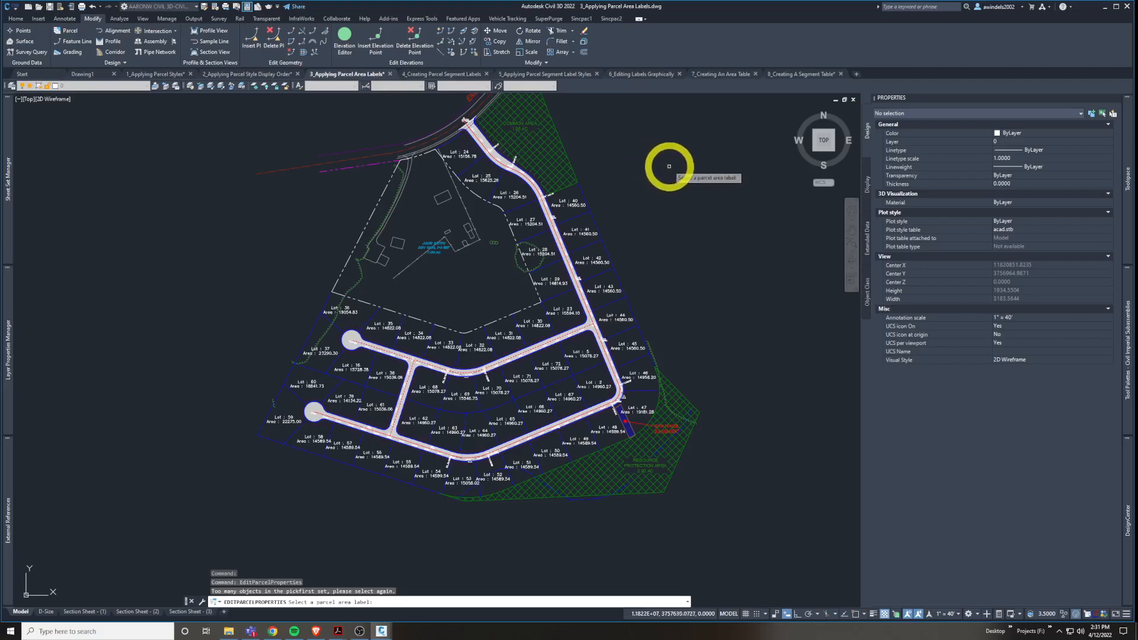
Select both open space parcels again, check the parcel area label styles offered in their properties, and clear the selection without changing the style.
key(Escape)
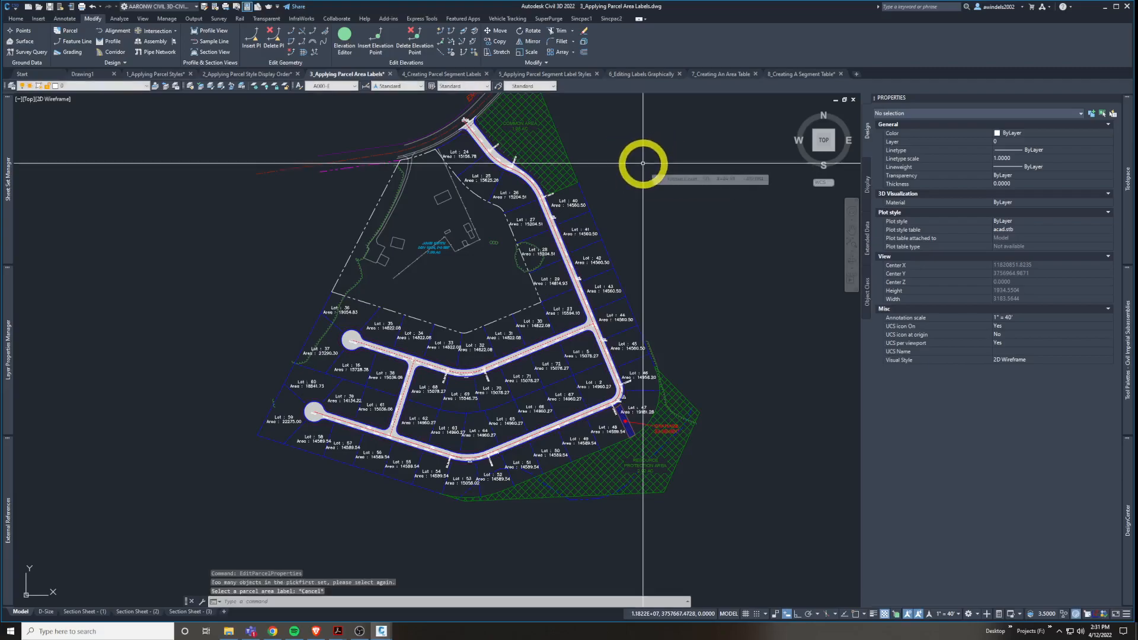
click(537, 145)
click(641, 461)
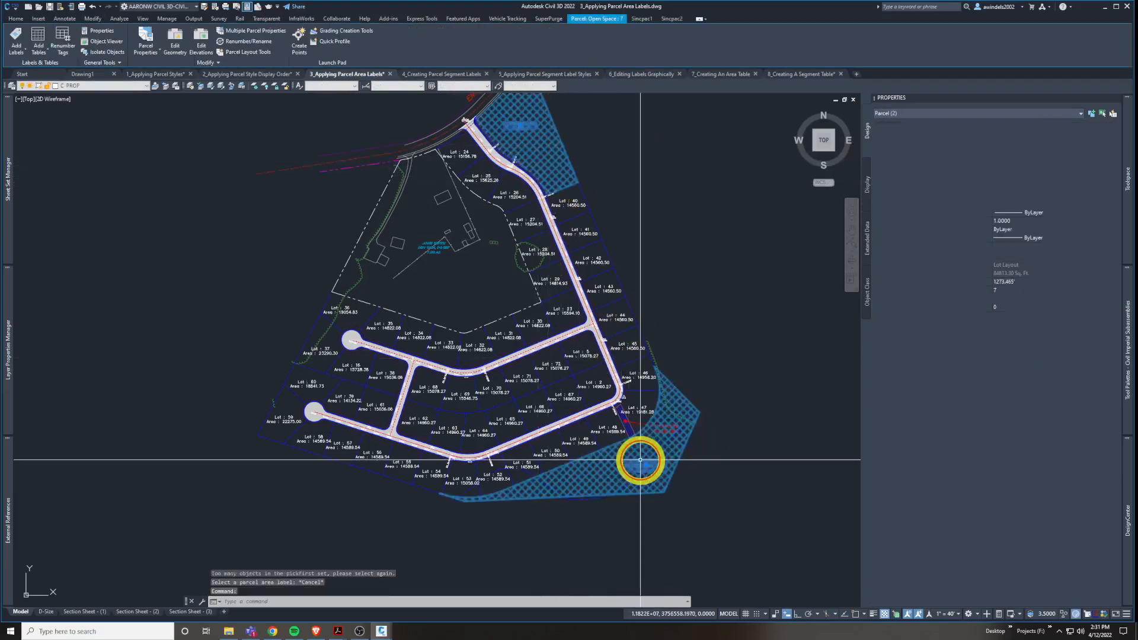
click(1048, 145)
click(1048, 145)
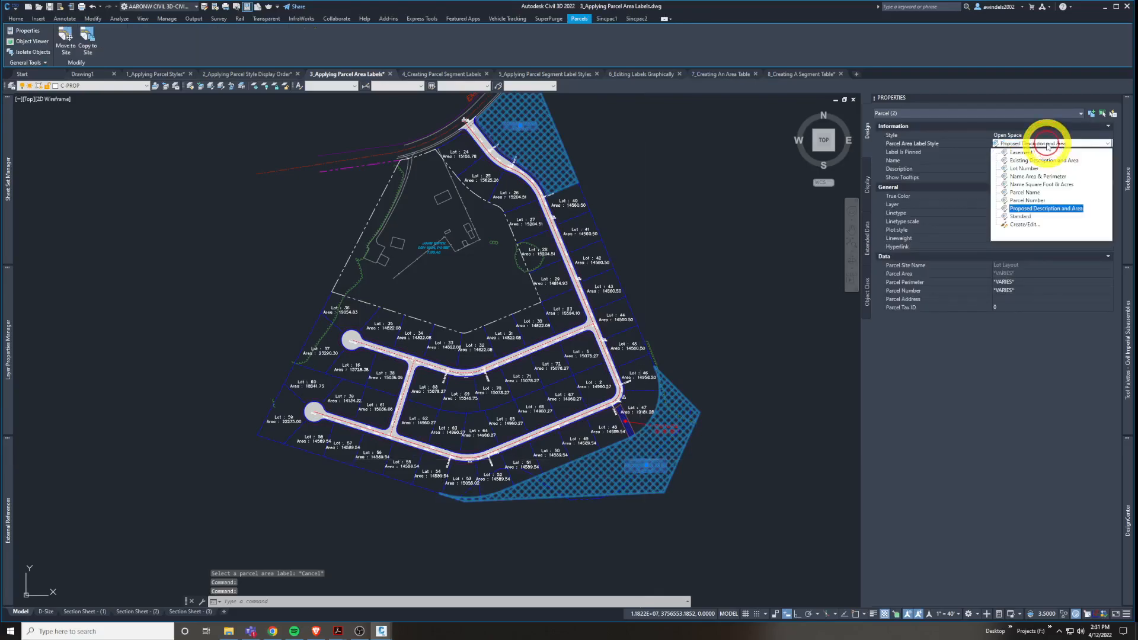
click(1033, 144)
key(Escape)
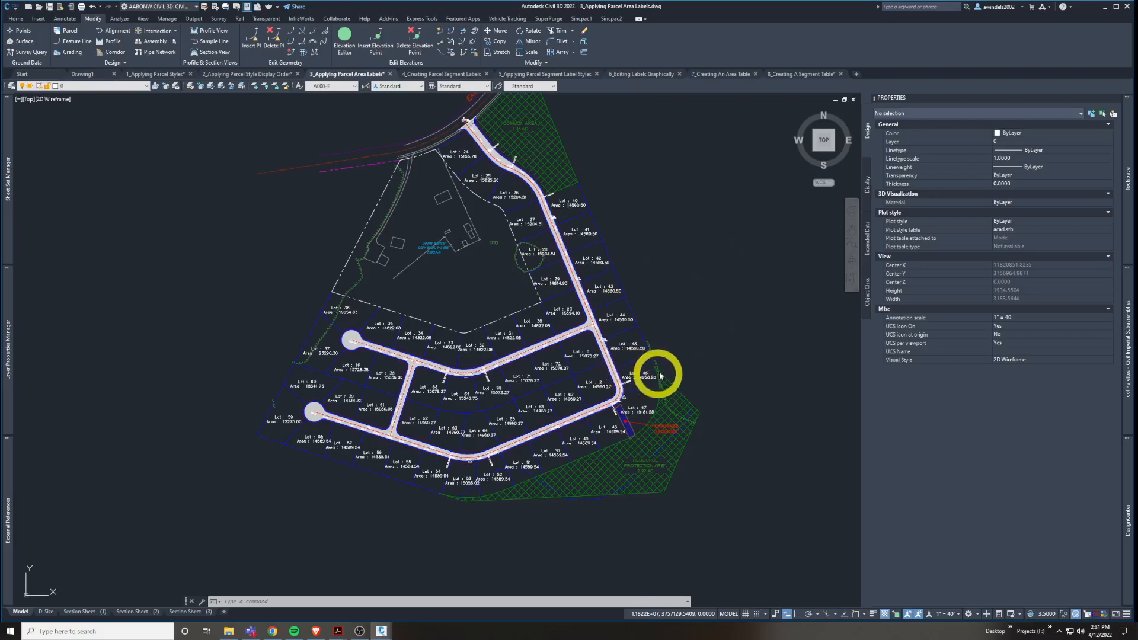
middle_drag(698, 334, 699, 343)
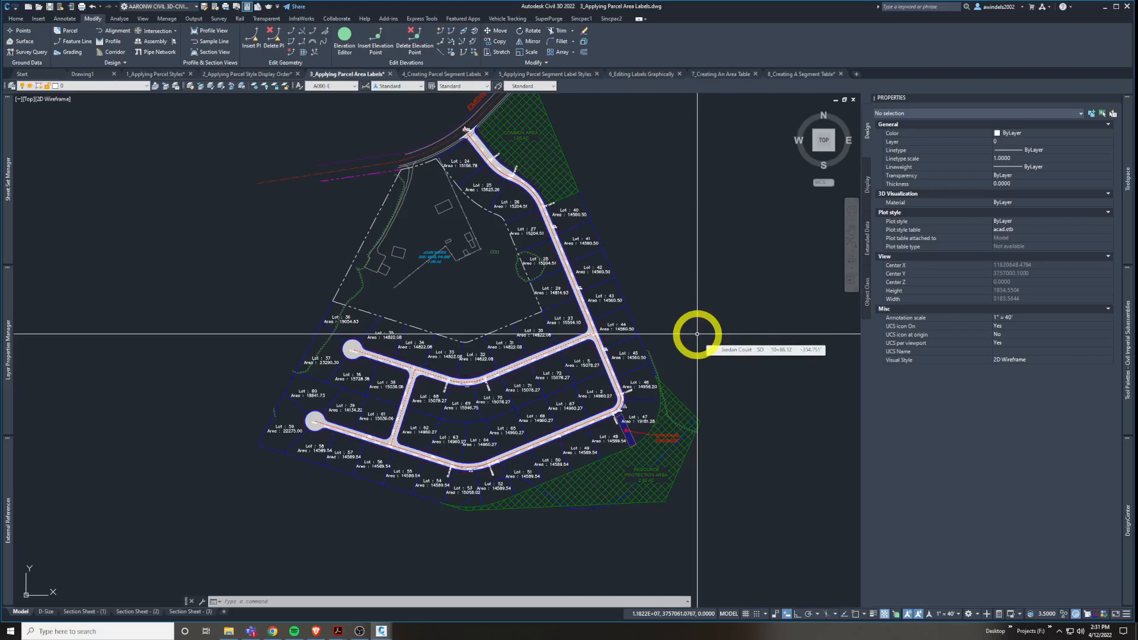
key(Escape)
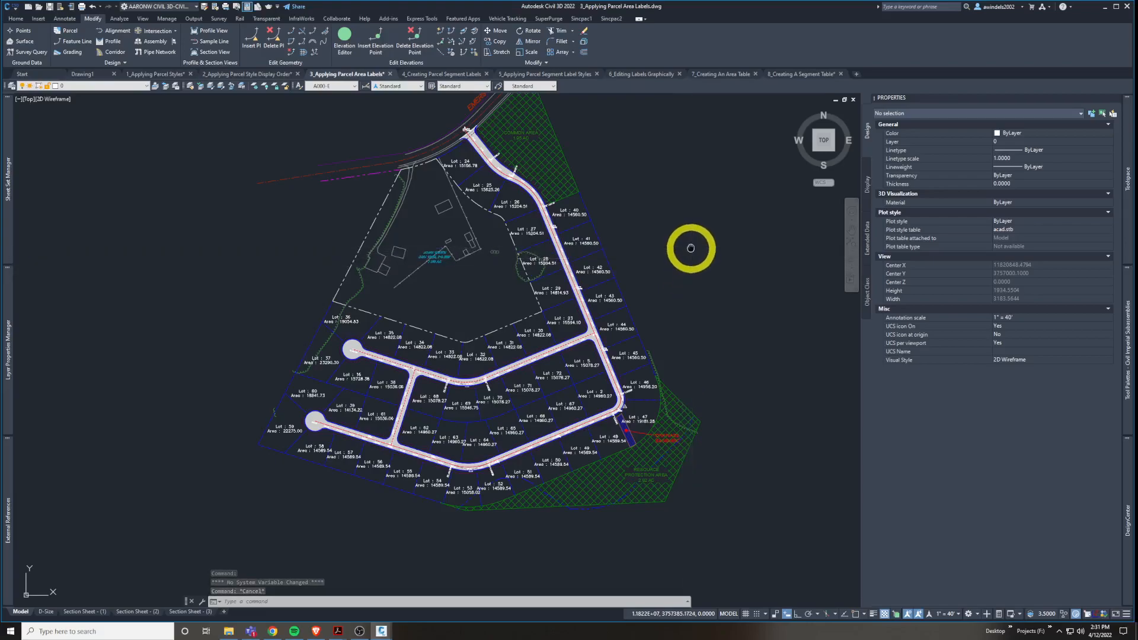
middle_drag(691, 247, 680, 264)
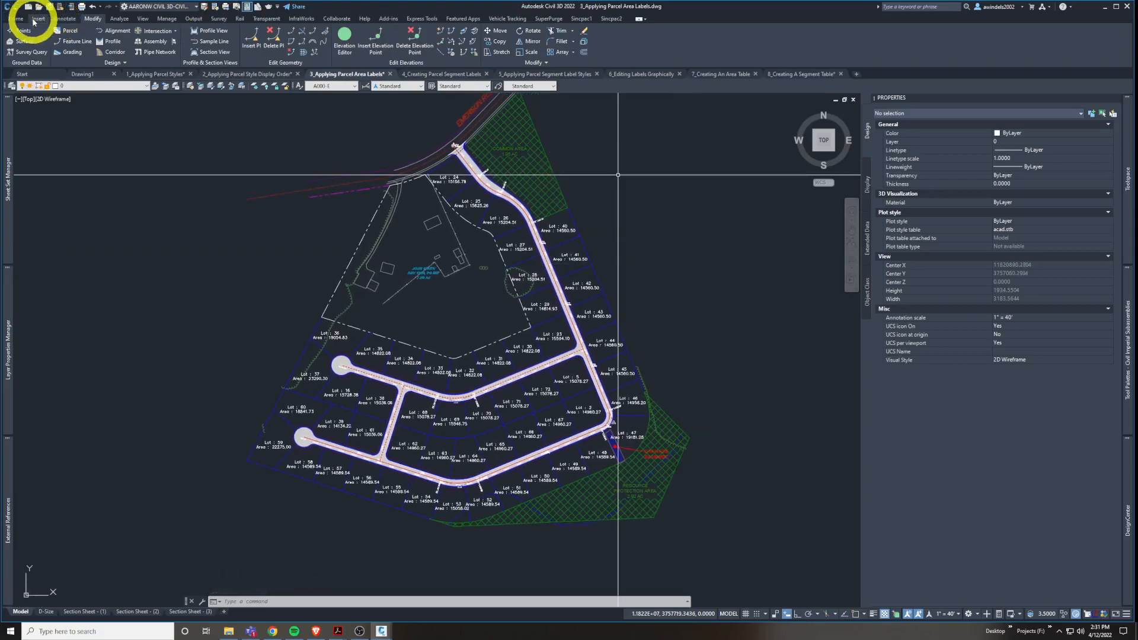
Open the Add Labels dialog and set its feature to Parcel.
click(16, 19)
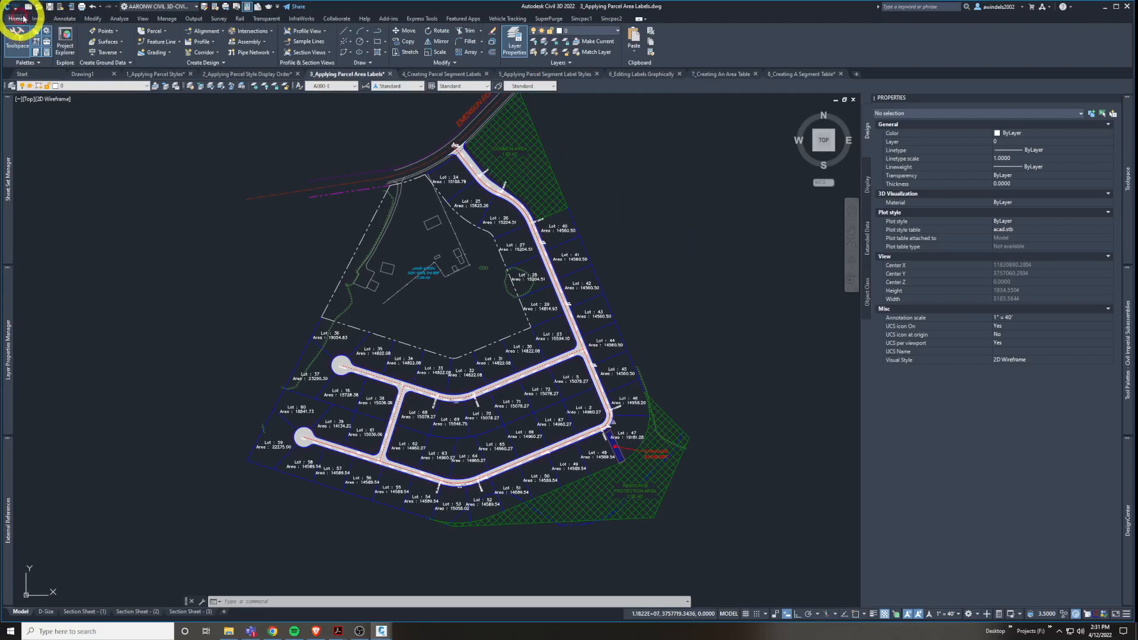
click(63, 19)
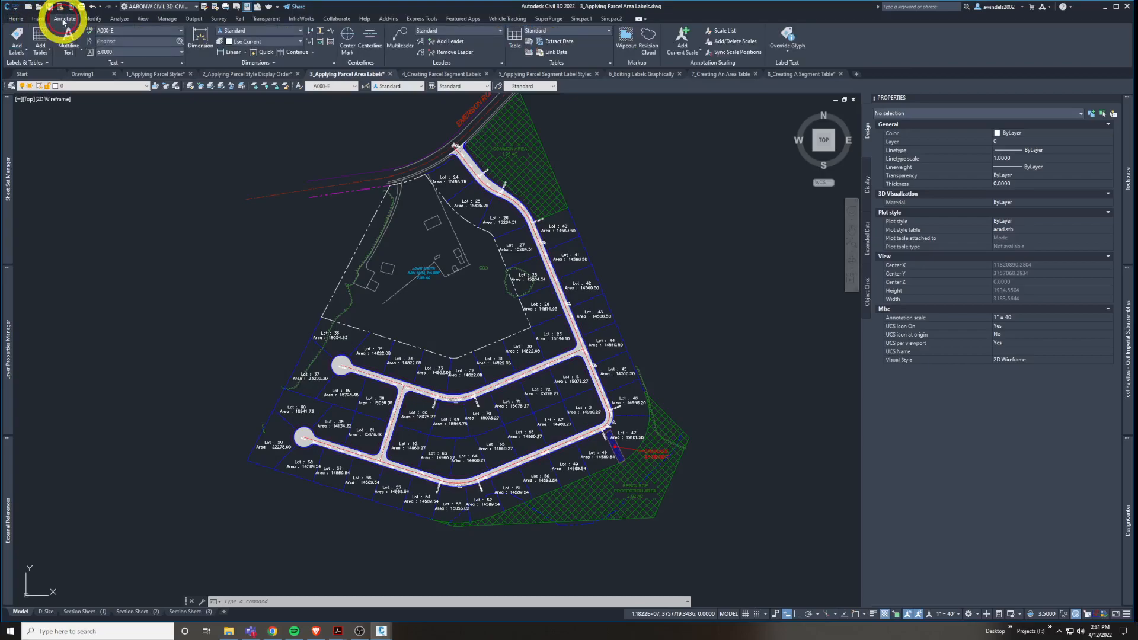
click(18, 49)
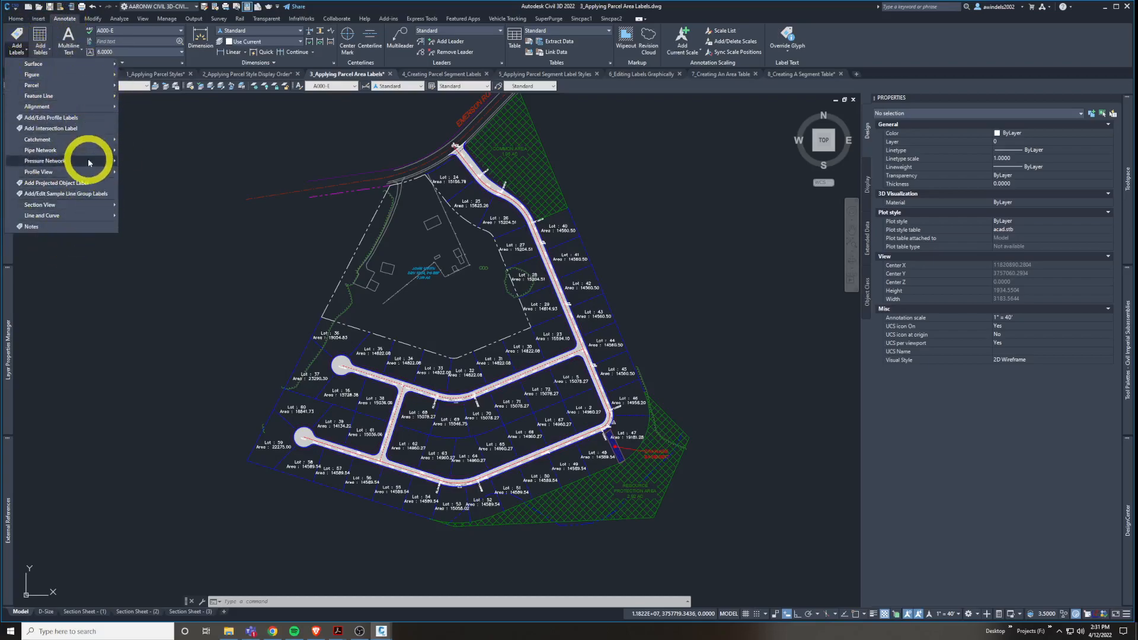
mouse_move(88, 162)
click(16, 35)
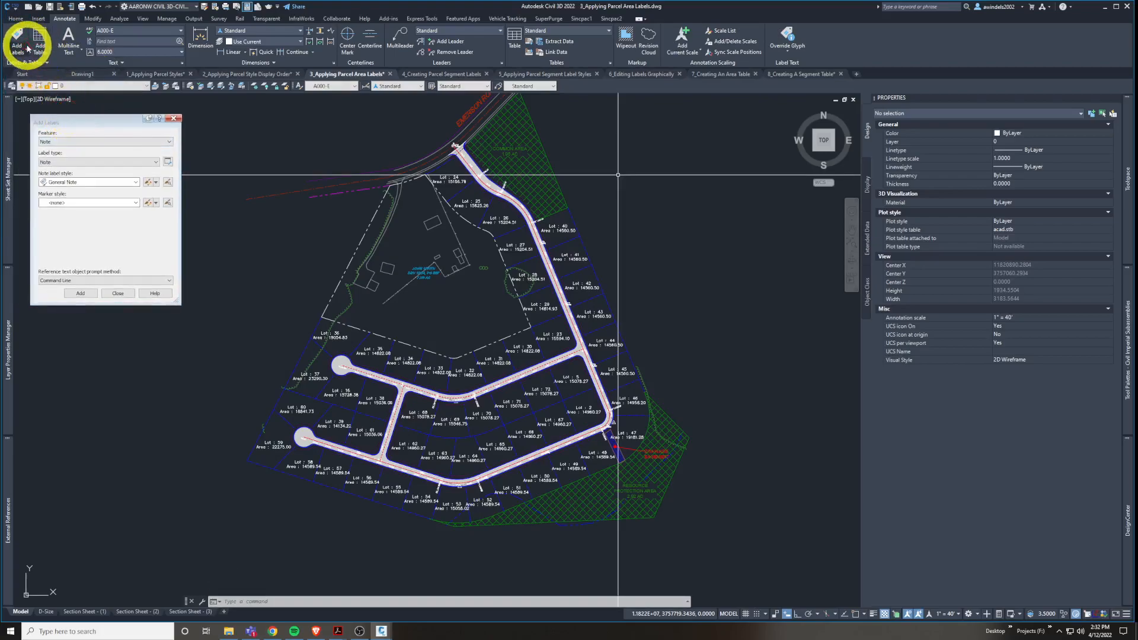
click(62, 142)
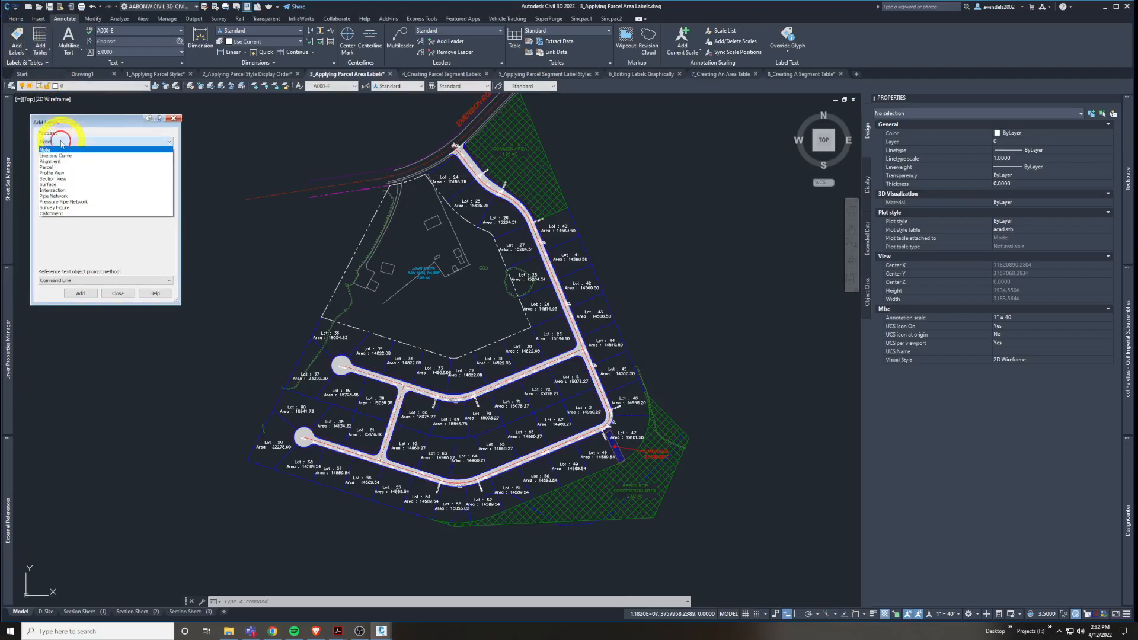
click(50, 167)
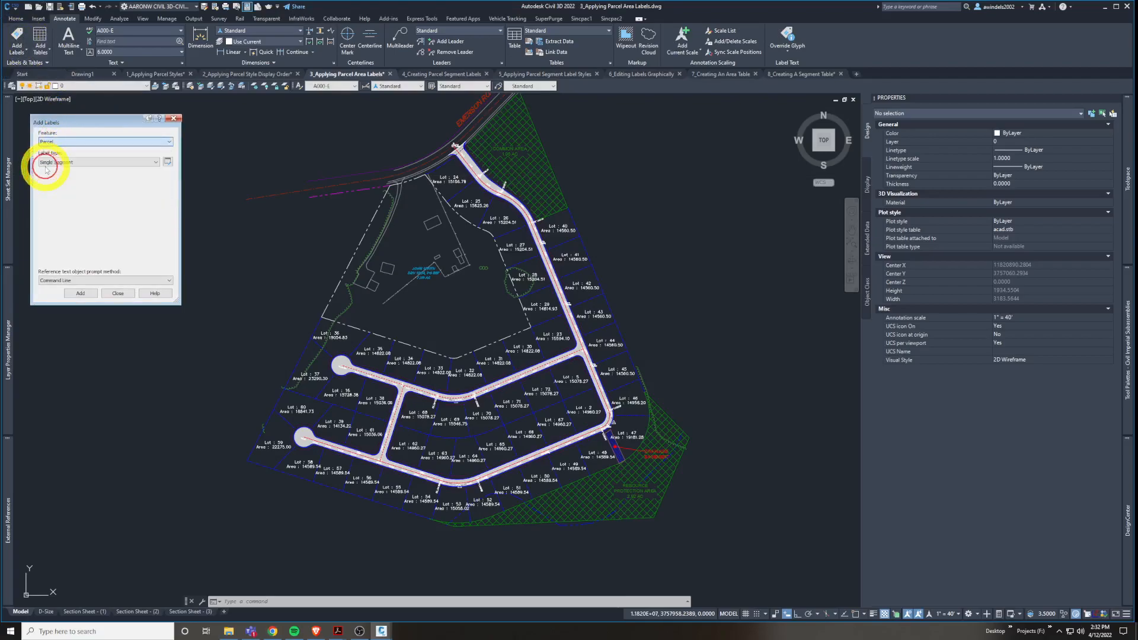
Set the label type to Replace Area and the area label style to Lot Number.
click(70, 162)
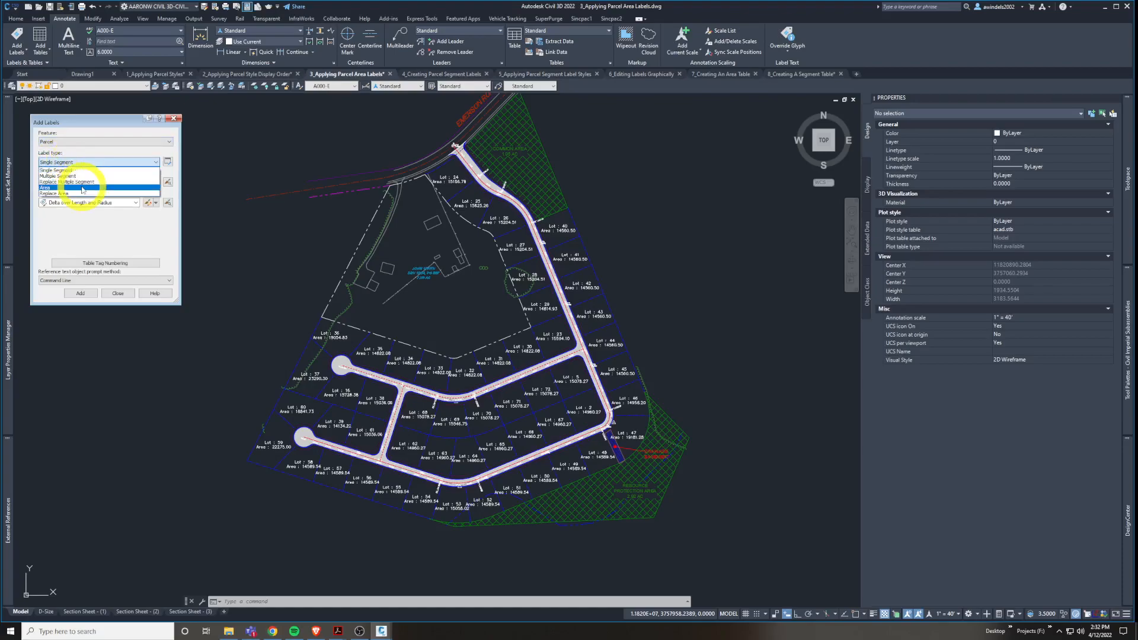
click(83, 187)
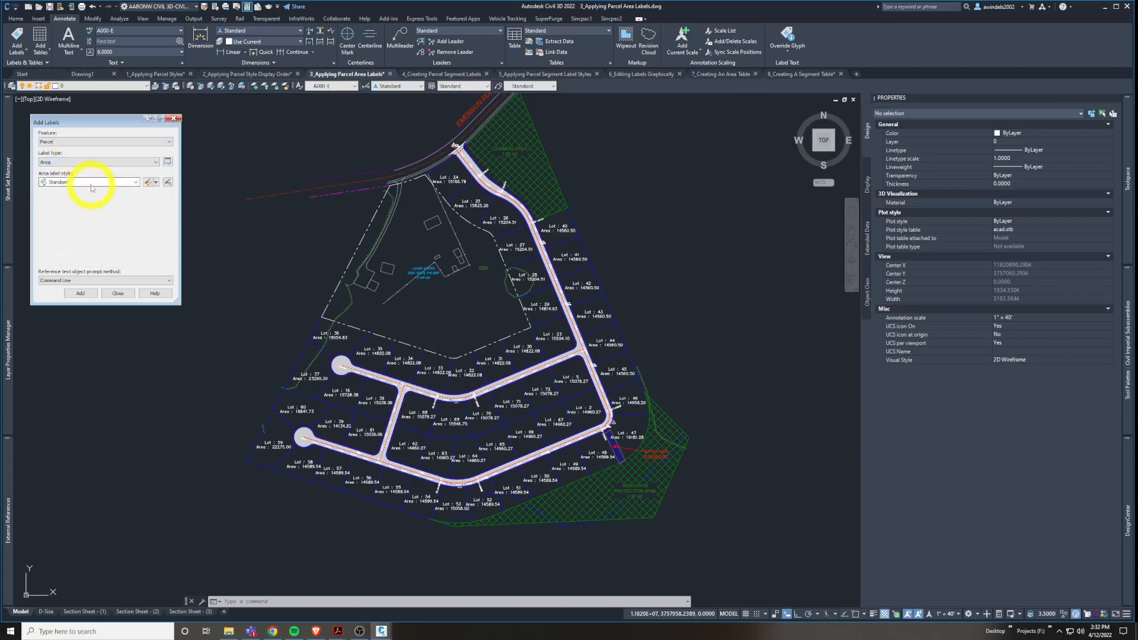
click(93, 163)
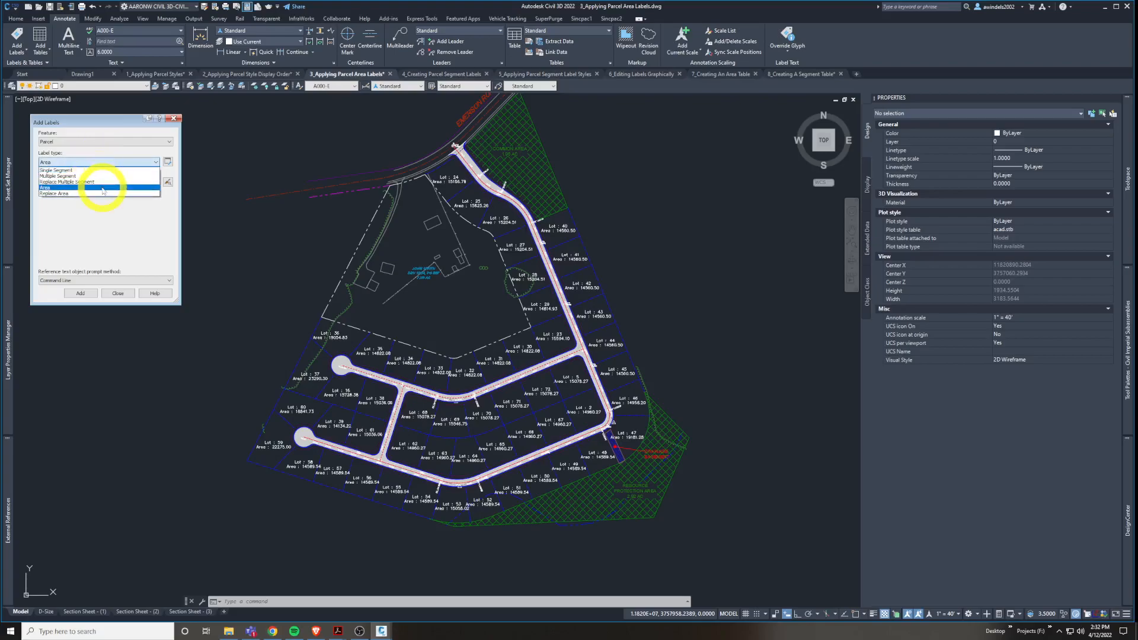
click(117, 193)
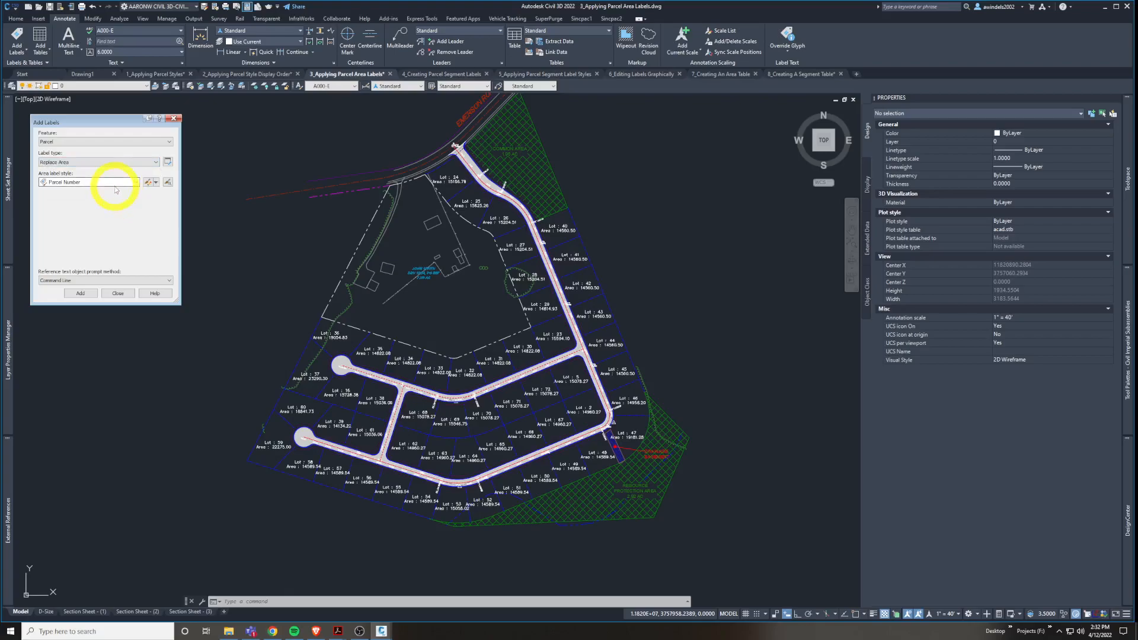
click(113, 181)
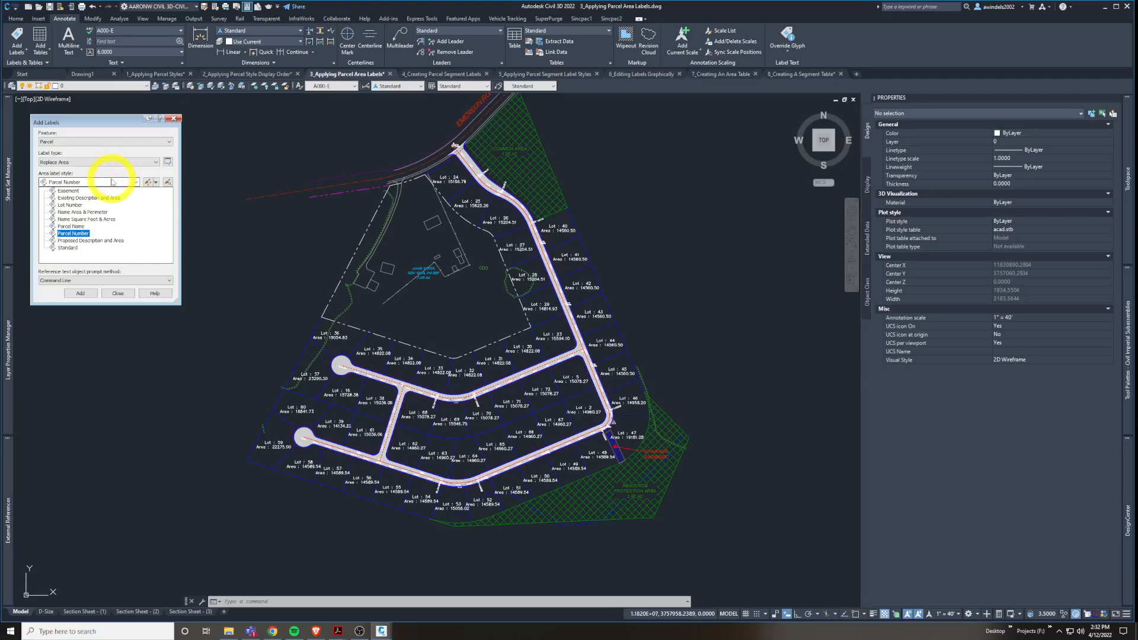
click(77, 205)
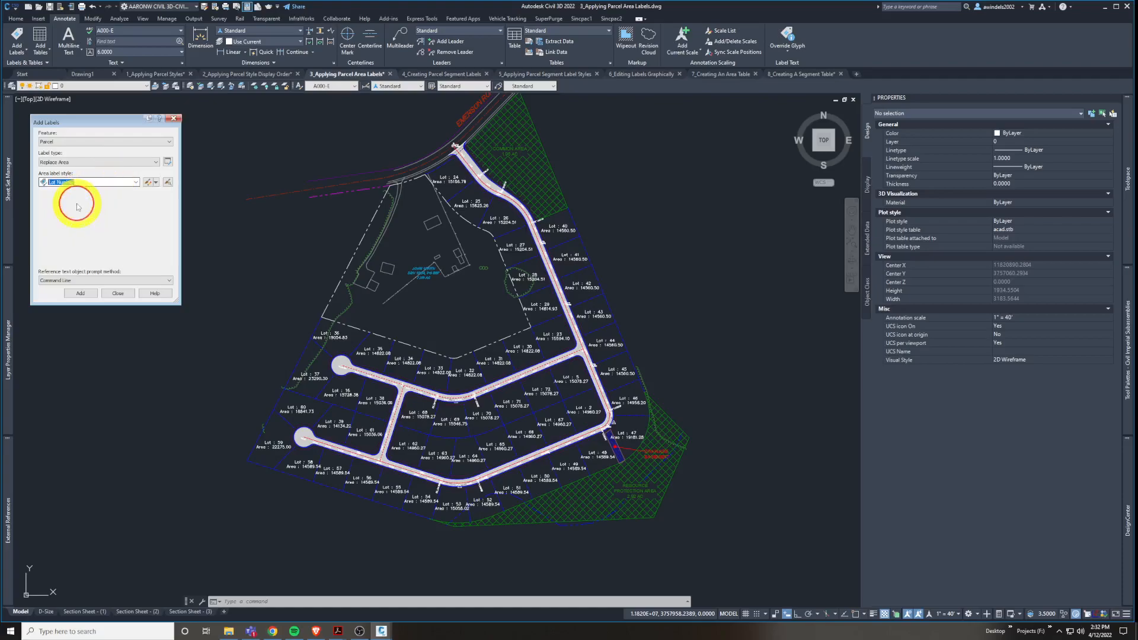
Replace the area labels of lots 30 through 35, south of the adjoiner parcel, with the Lot Number style.
click(80, 293)
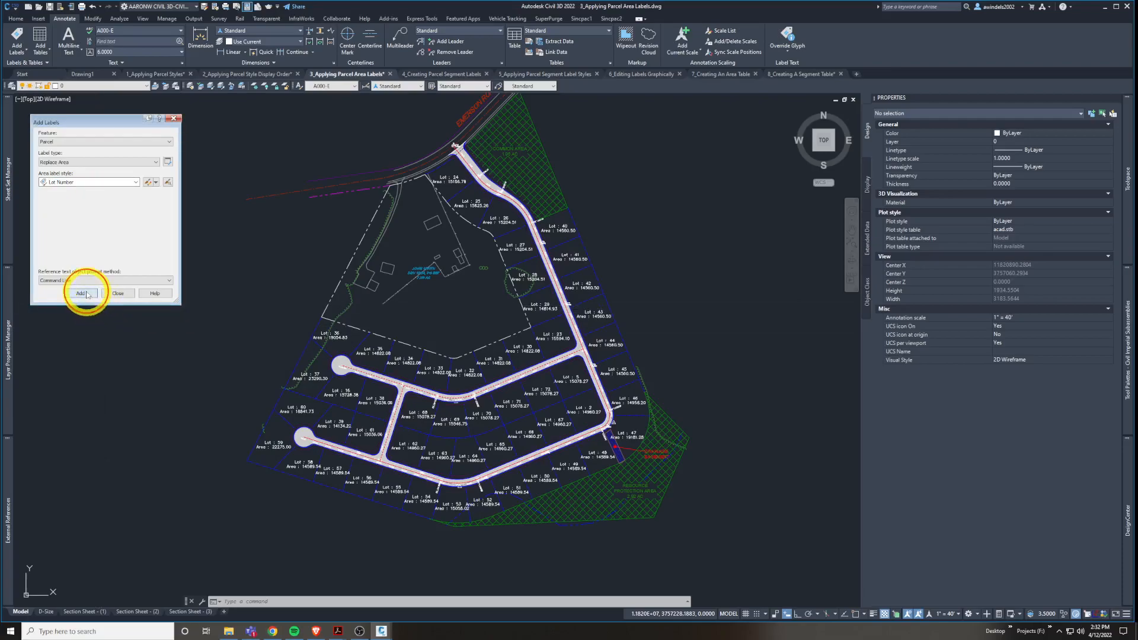
click(82, 294)
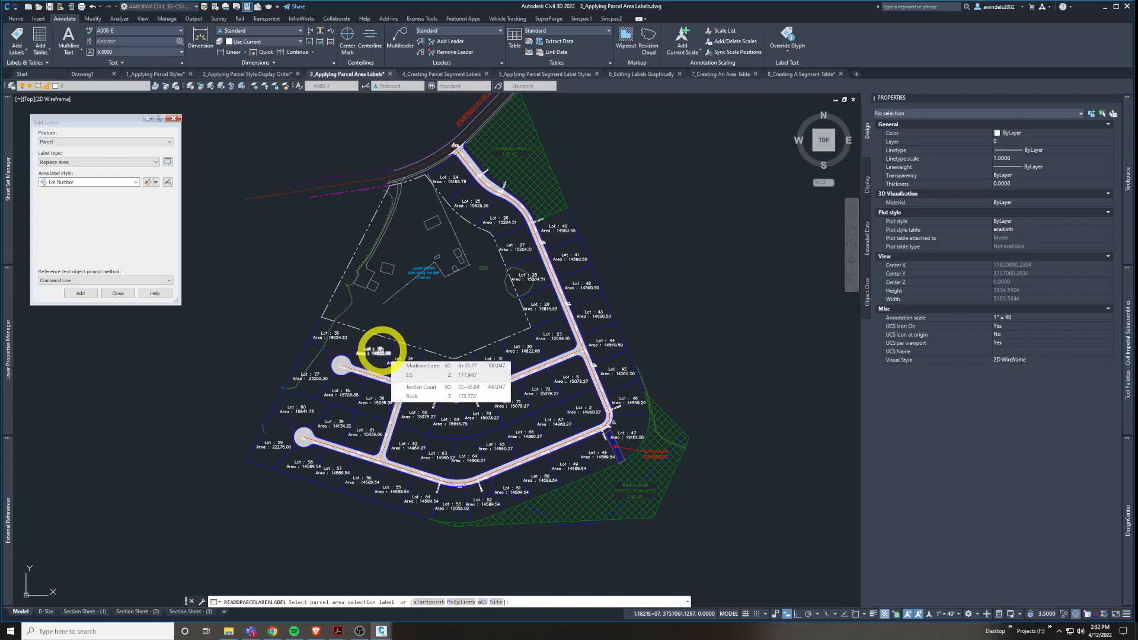
scroll(382, 350, up, 4)
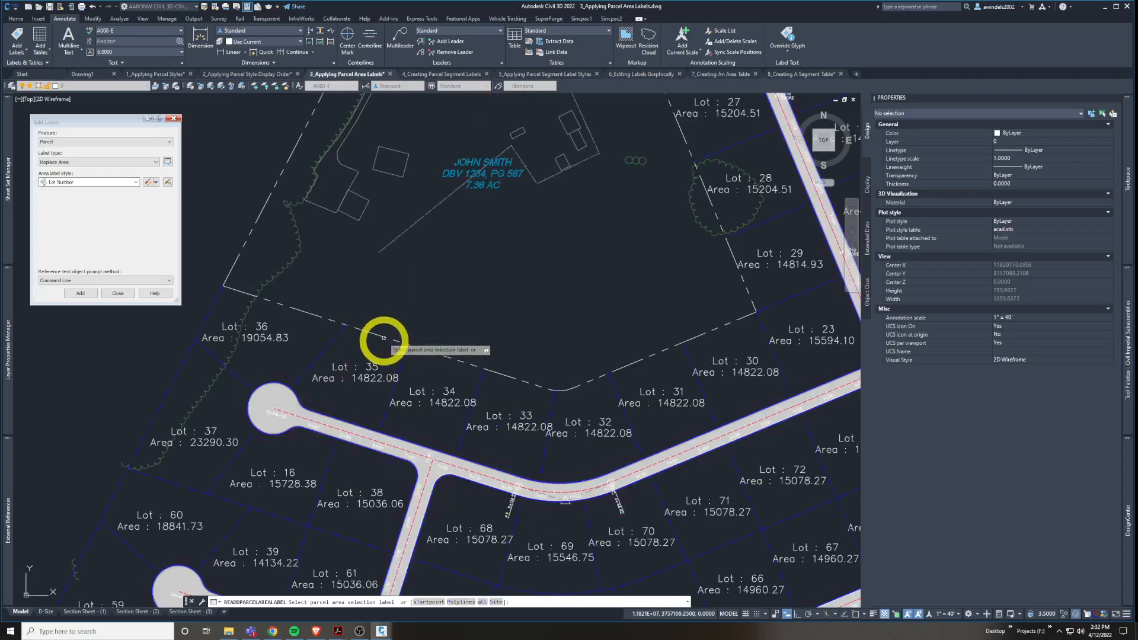
click(385, 367)
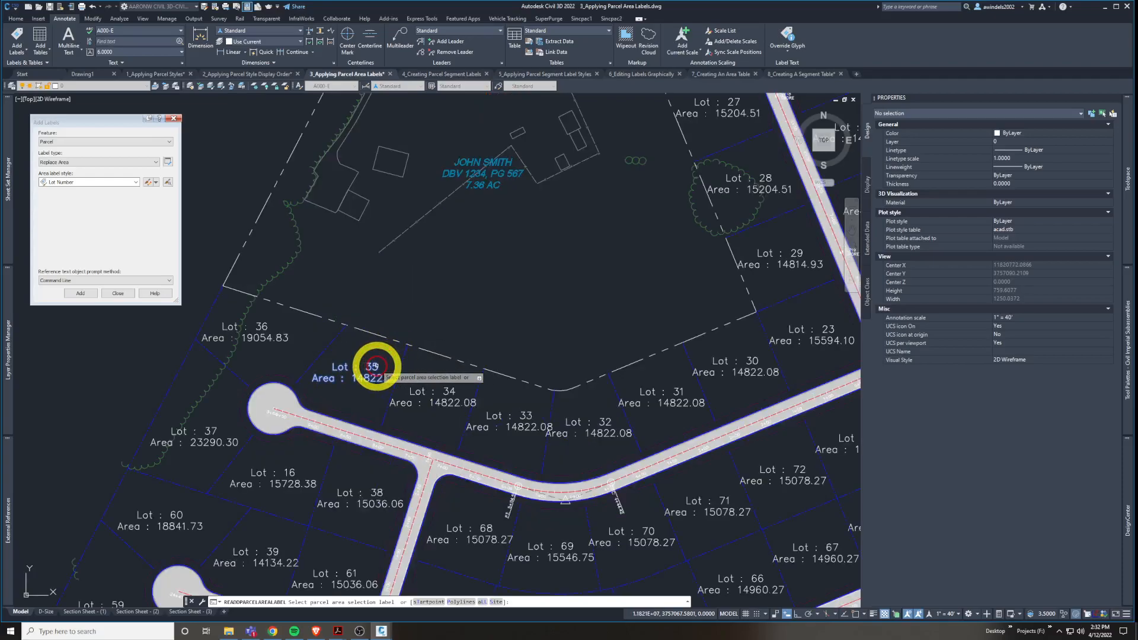
click(437, 406)
click(506, 426)
click(593, 440)
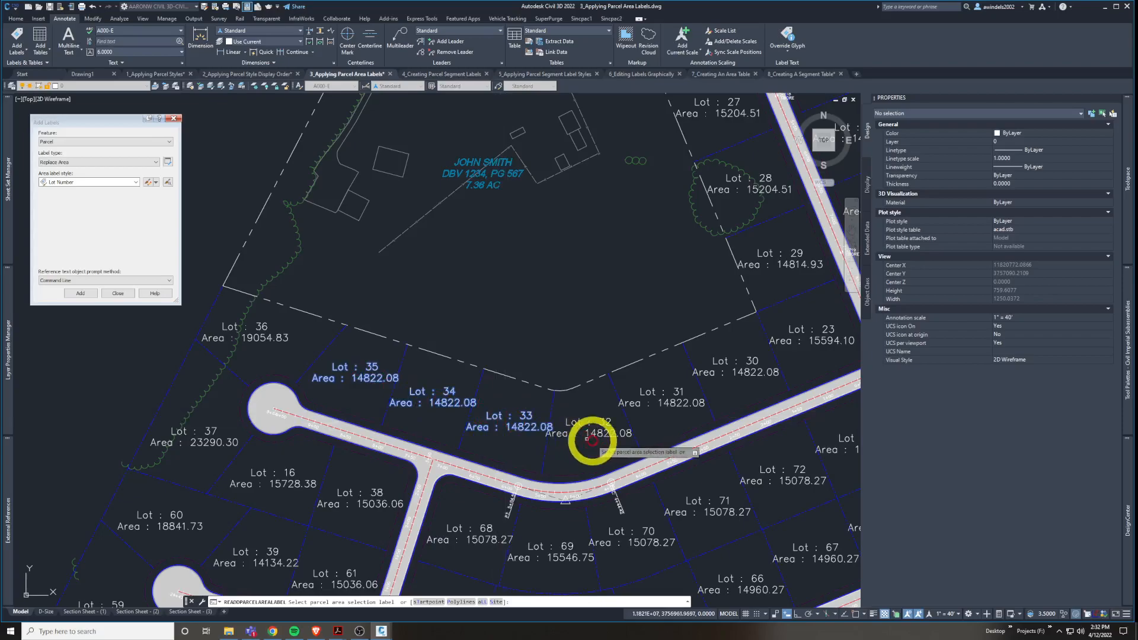
click(690, 396)
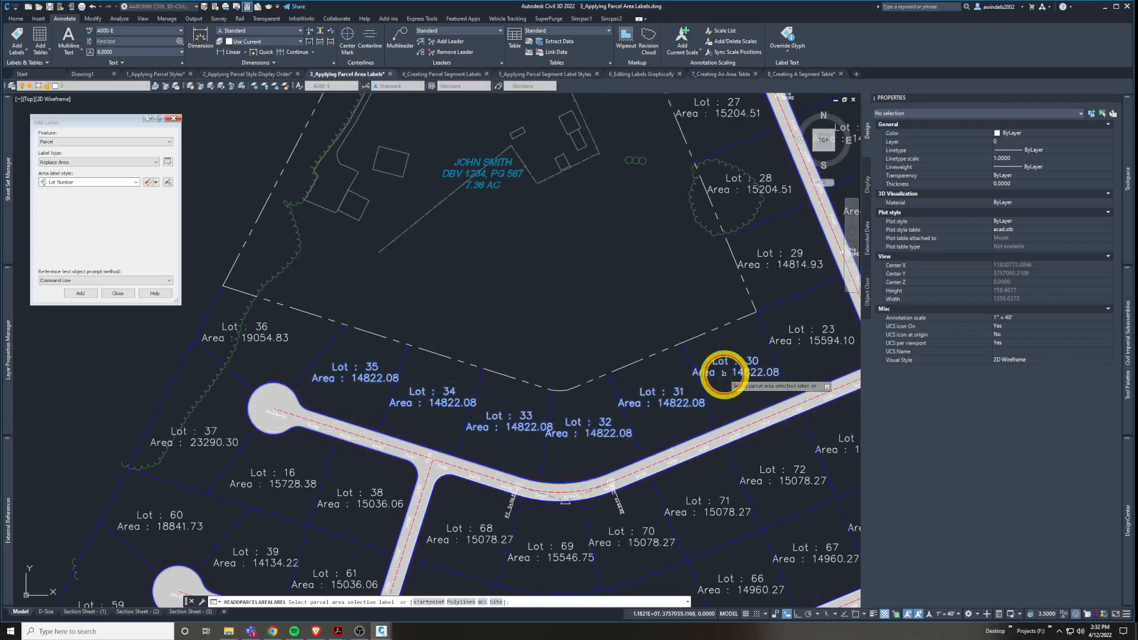
click(725, 366)
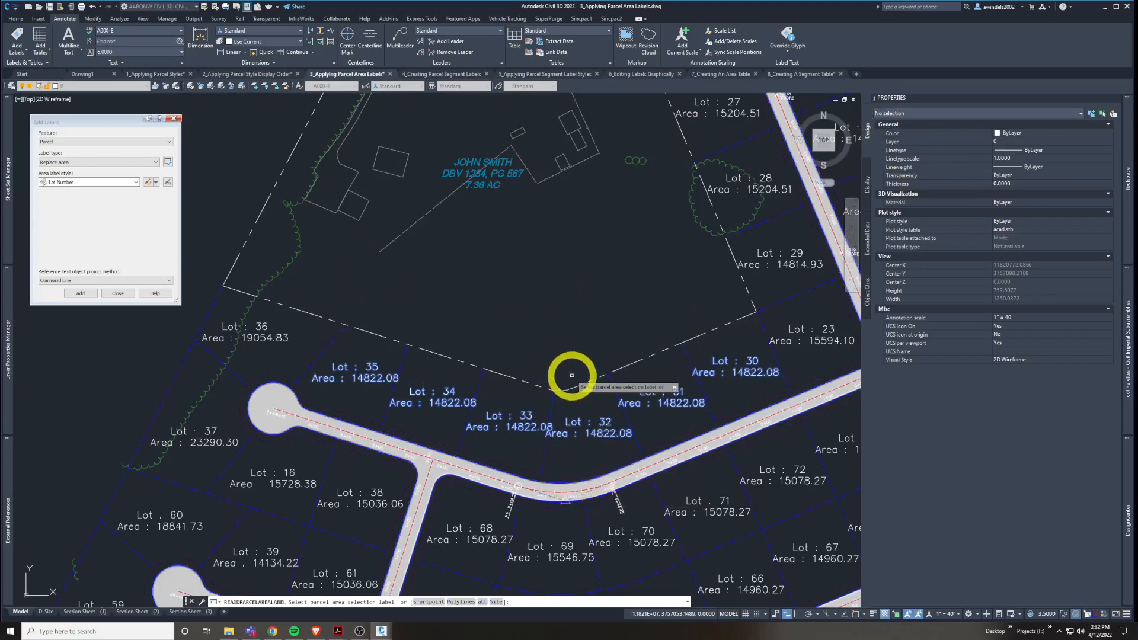
key(Return)
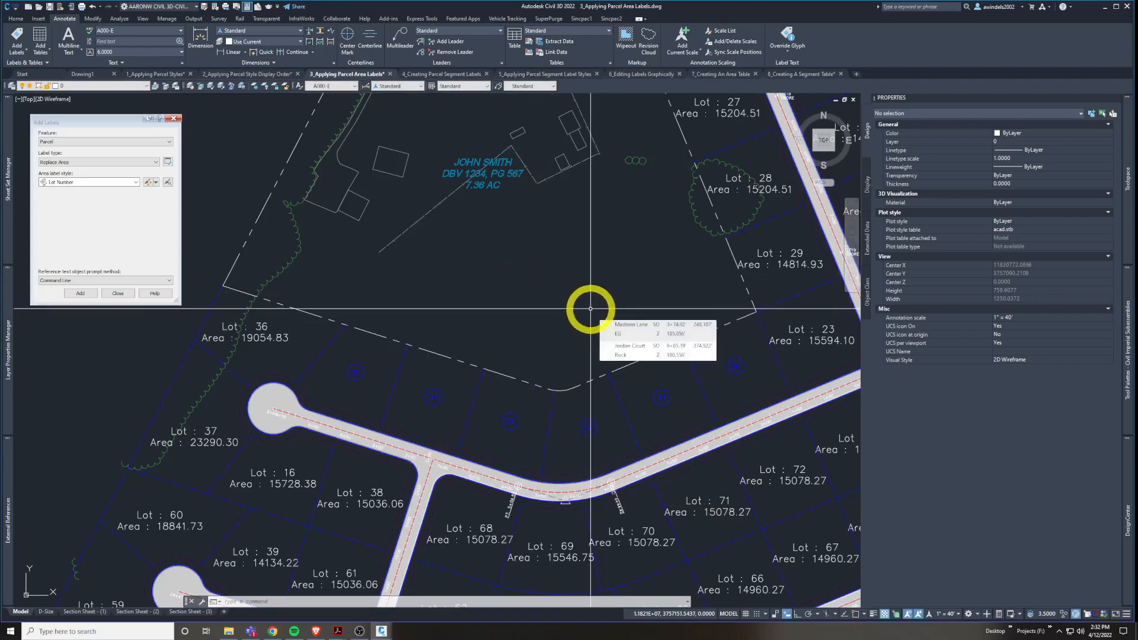
Reselect Replace Area as the label type and Lot Number as the area label style.
click(101, 162)
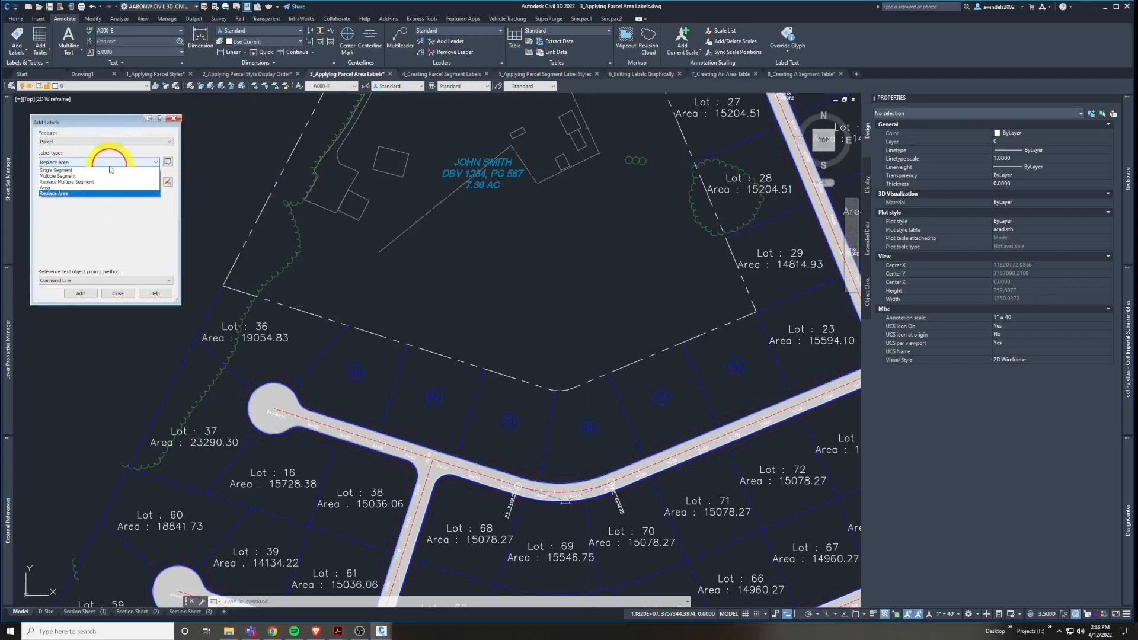
click(70, 195)
click(83, 184)
click(76, 209)
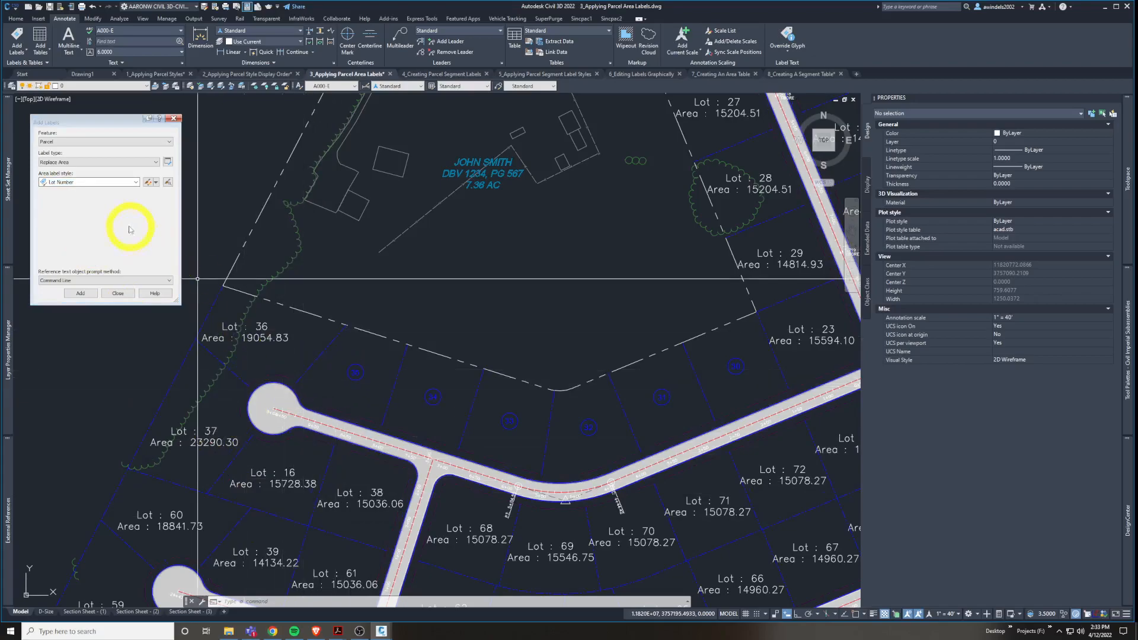
Add an extra area label in the Parcel Name style to Lot 37, using the Area label type, and end the labeling command.
click(95, 162)
click(53, 179)
click(79, 185)
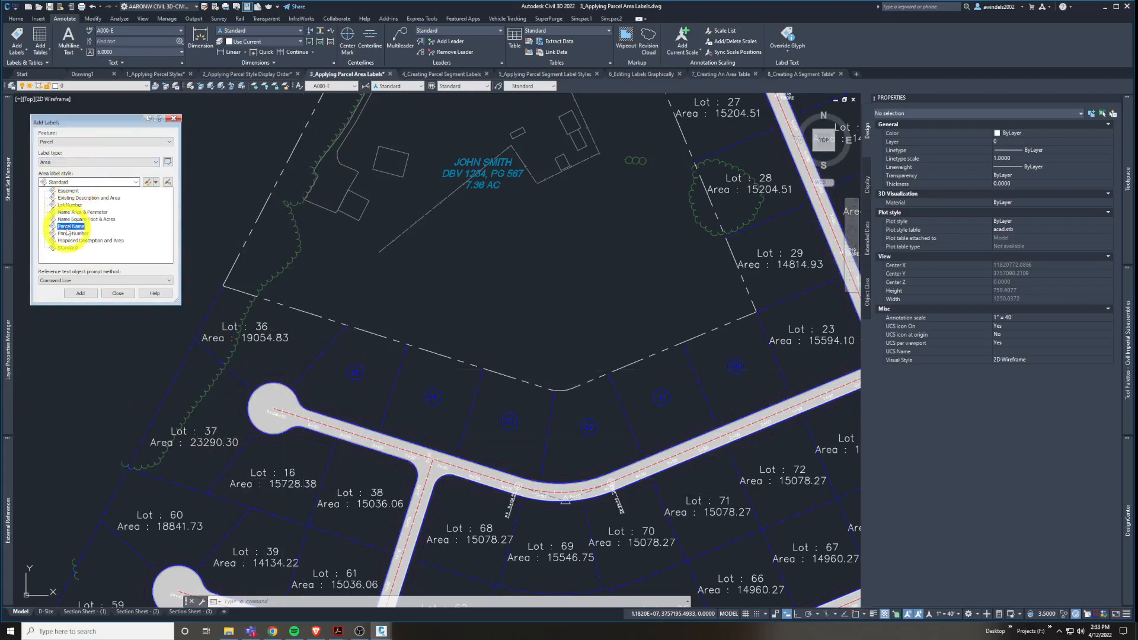
click(69, 228)
click(77, 293)
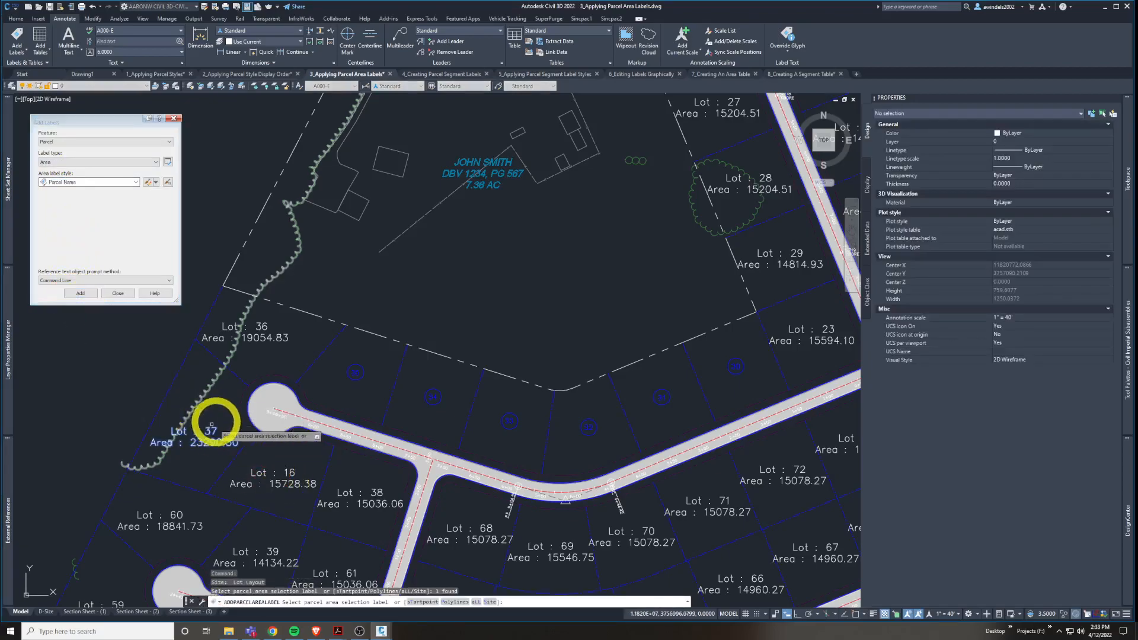
click(244, 416)
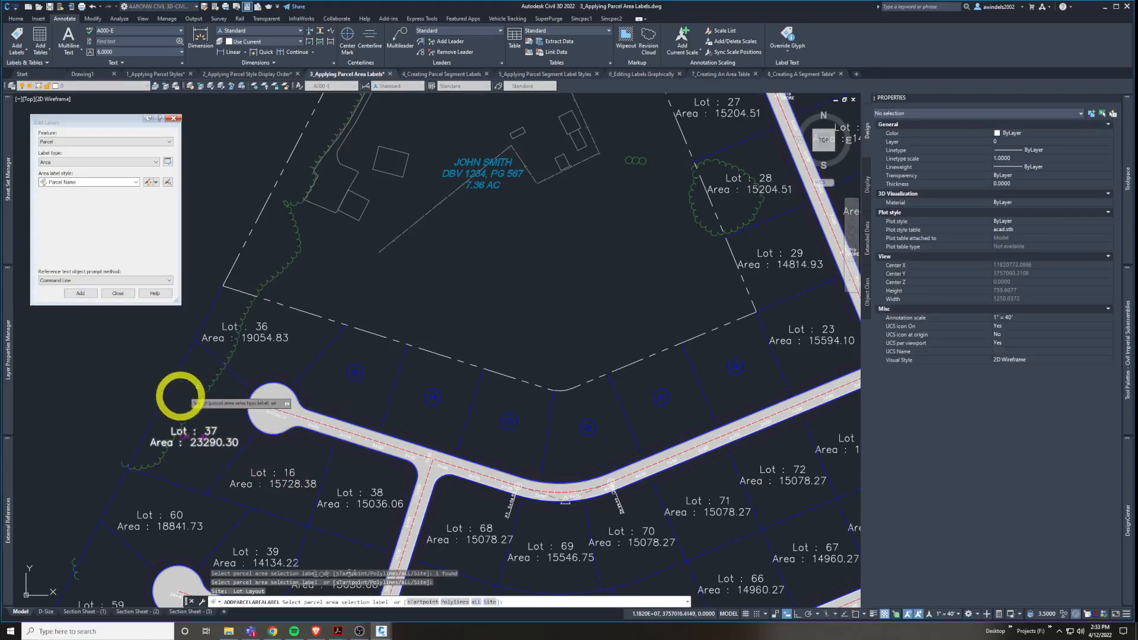
key(Escape)
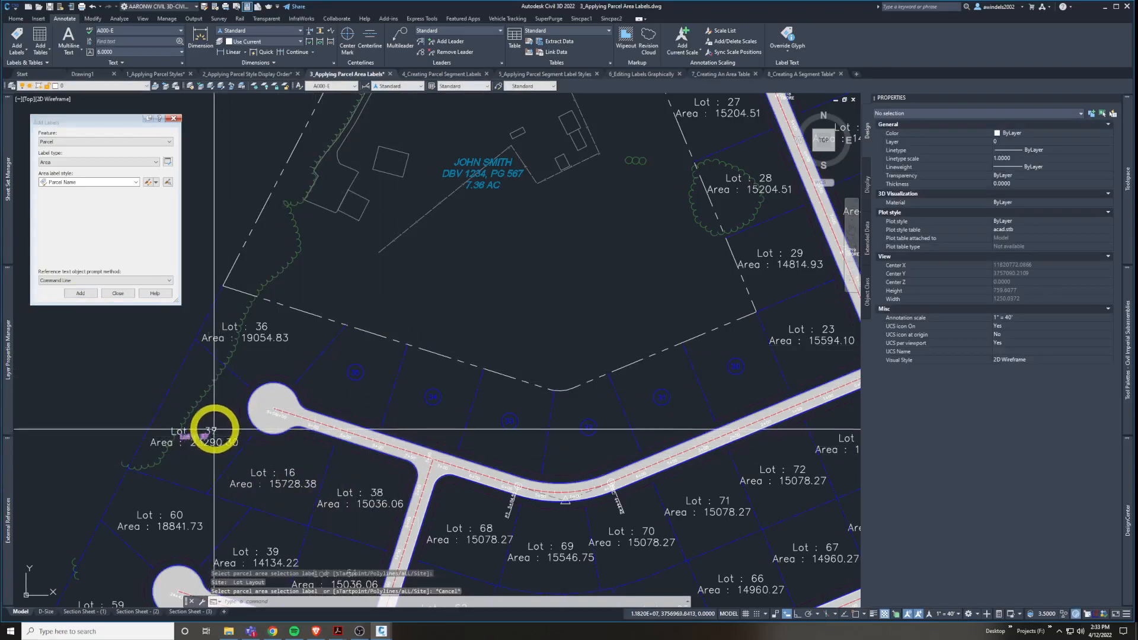
Select both area labels on Lot 37 and inspect the object types in the selection, leaving the labels as they are.
click(193, 452)
click(194, 460)
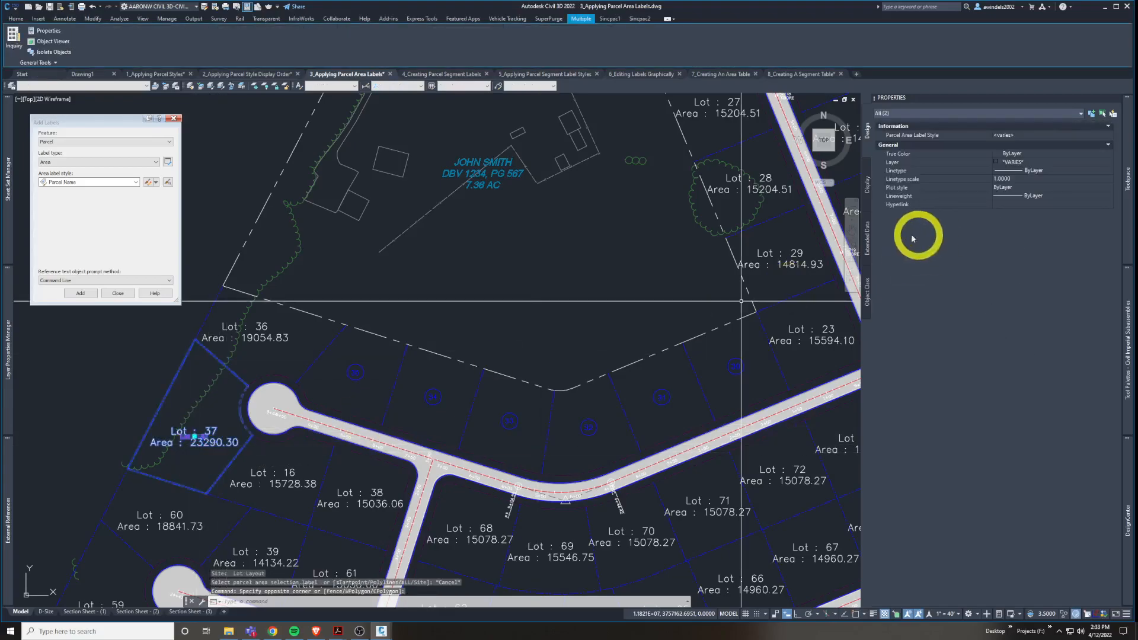
click(920, 114)
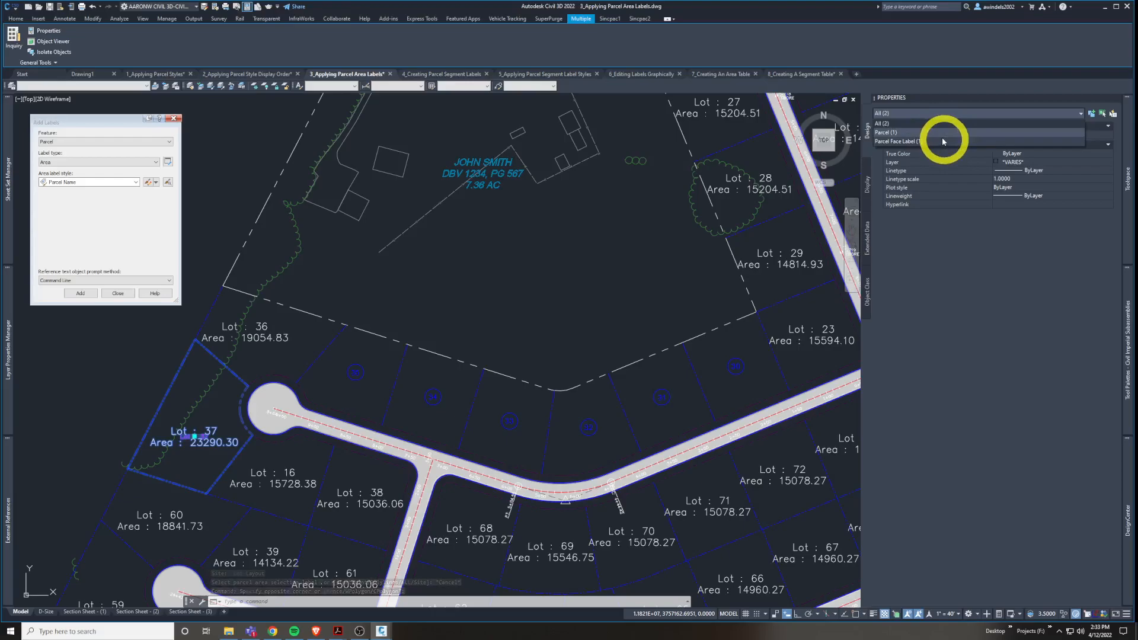
key(Escape)
key(Escape)
scroll(563, 329, down, 2)
scroll(564, 340, up, 2)
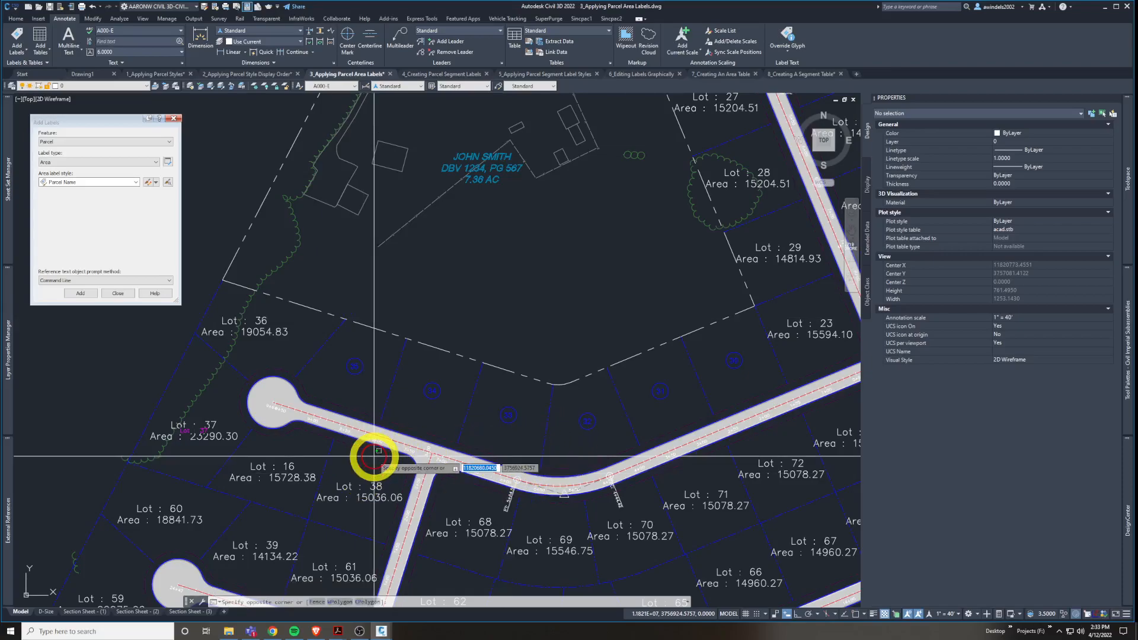
Start Multiple Parcel Properties from Lot 38 and turn on the Endpoint, Midpoint and Center object snaps.
click(359, 486)
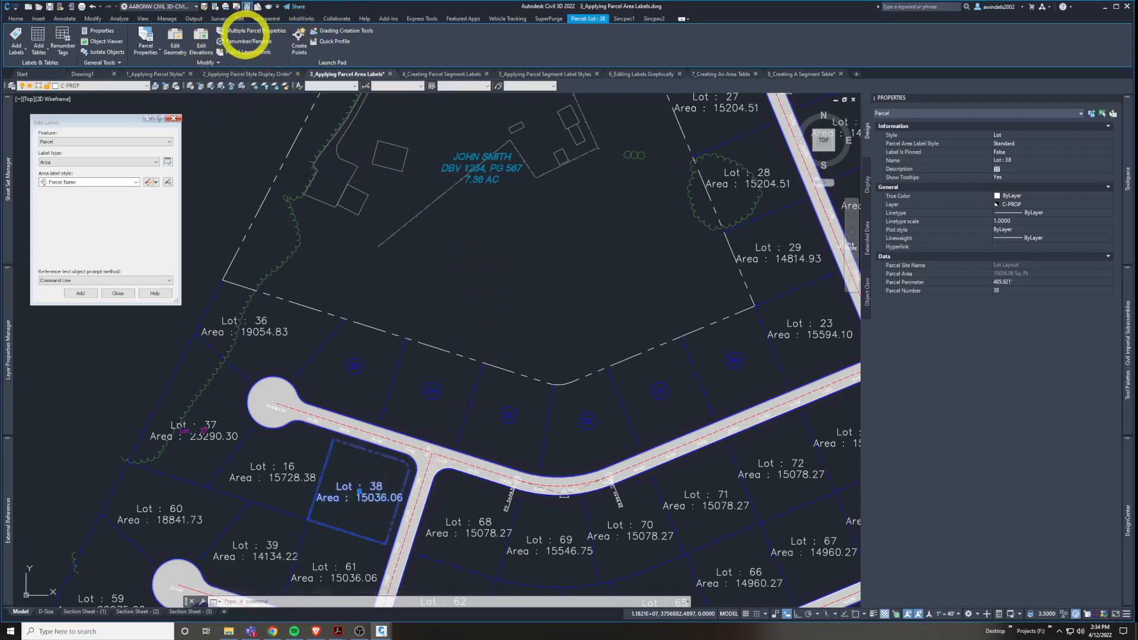
click(256, 35)
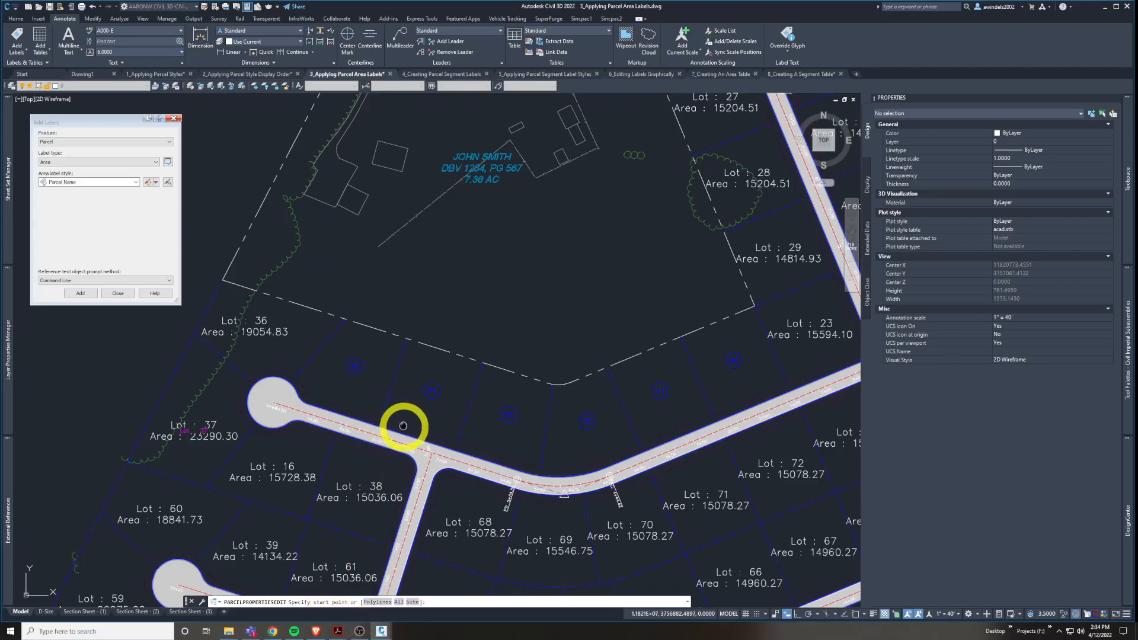
middle_drag(401, 427, 373, 348)
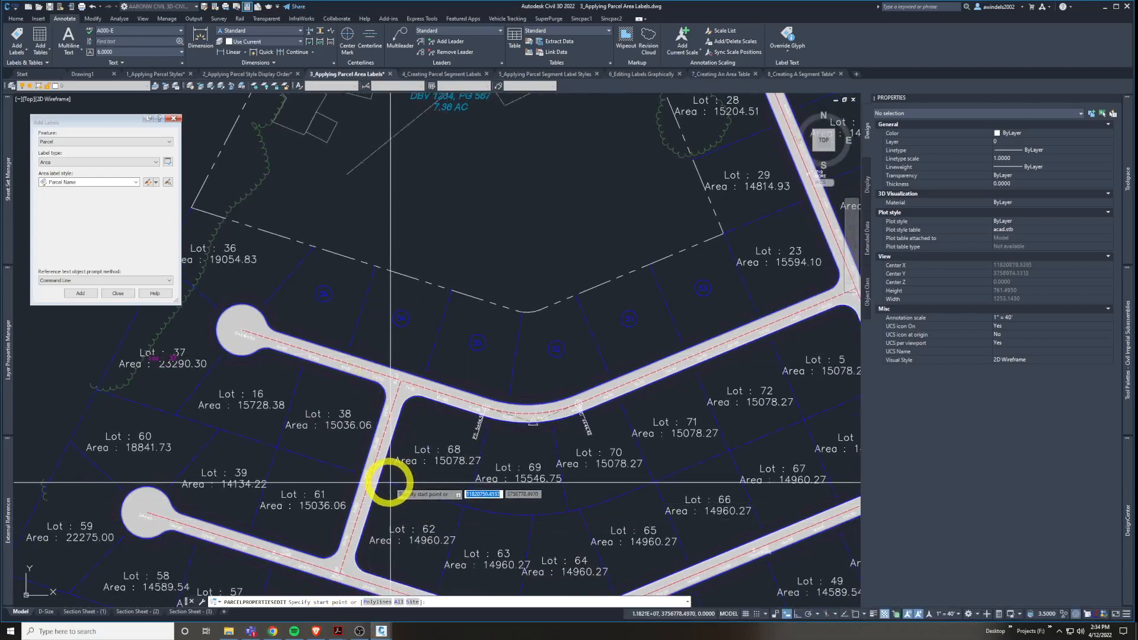
text('os)
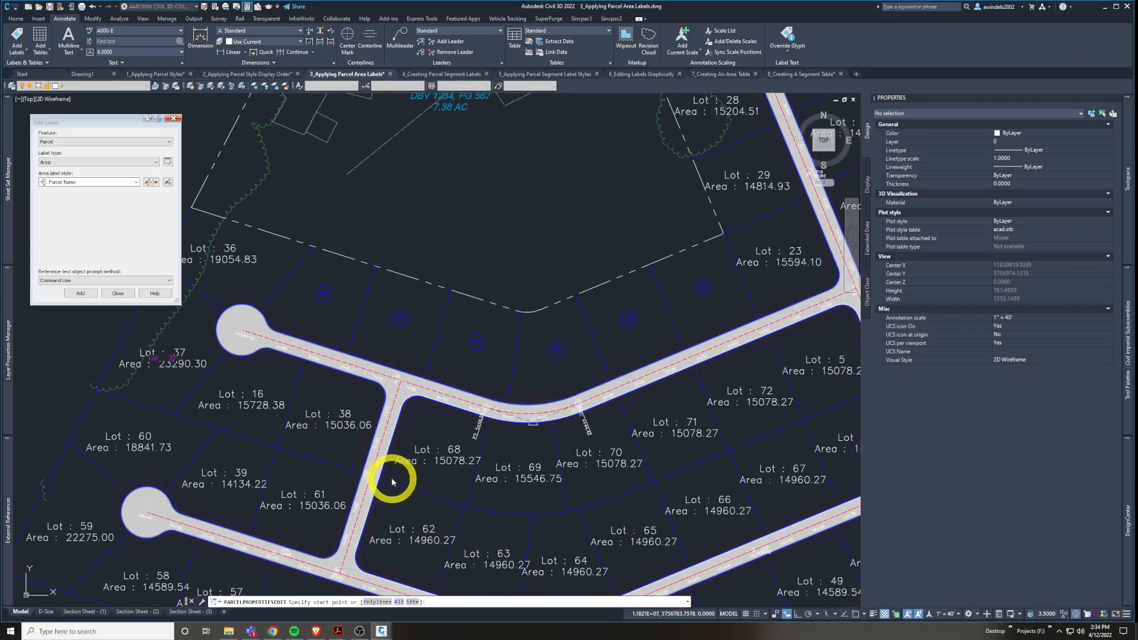
key(Return)
click(496, 263)
click(496, 275)
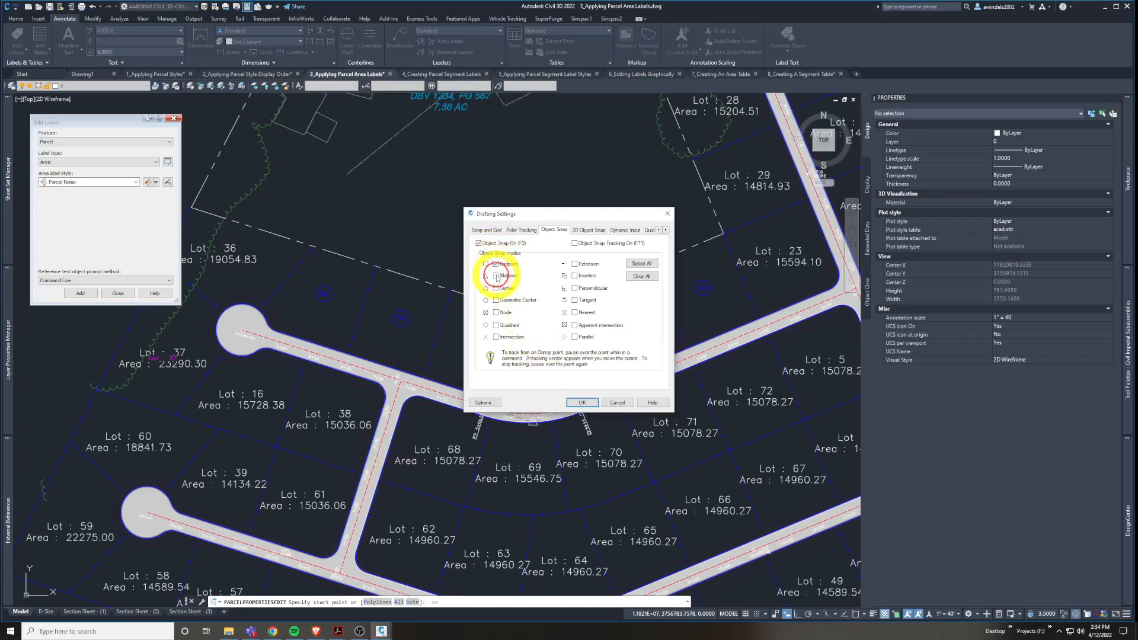
click(582, 402)
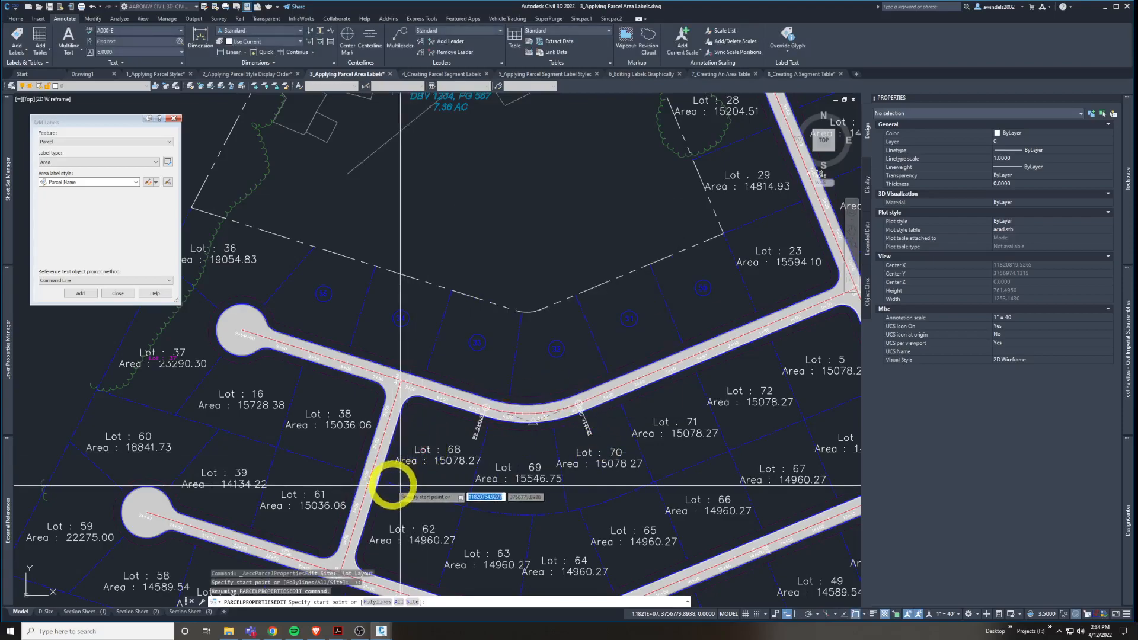
right_click(855, 614)
click(885, 474)
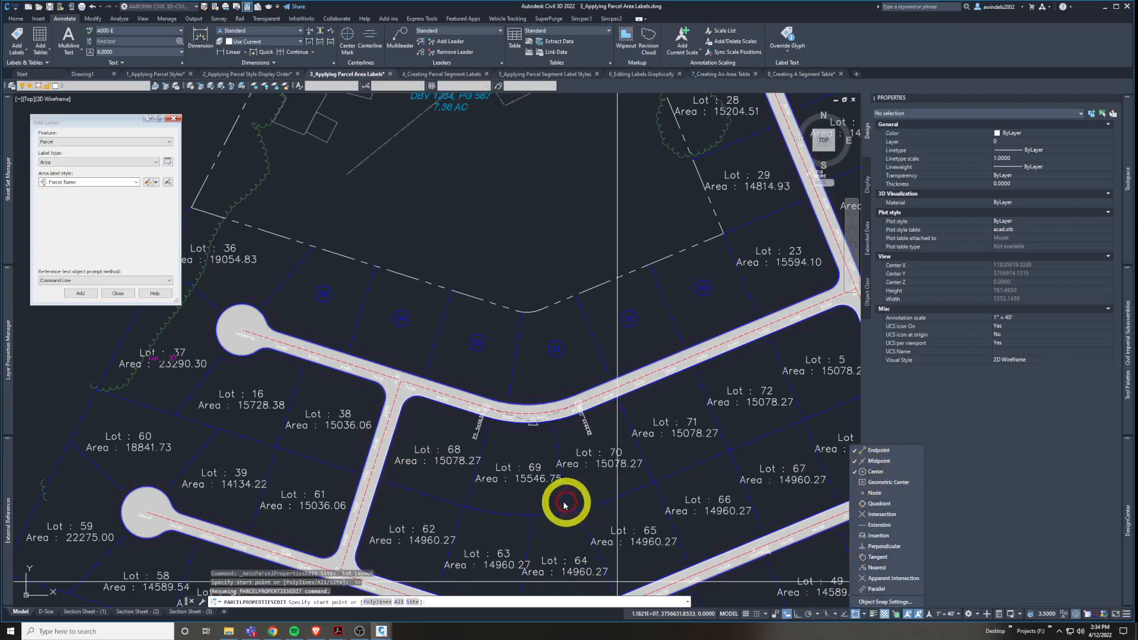
Select the parcels of the central block with one continuous line through lots 68 to 72, 5, 2 and back through 67 to 62.
middle_drag(526, 498, 541, 429)
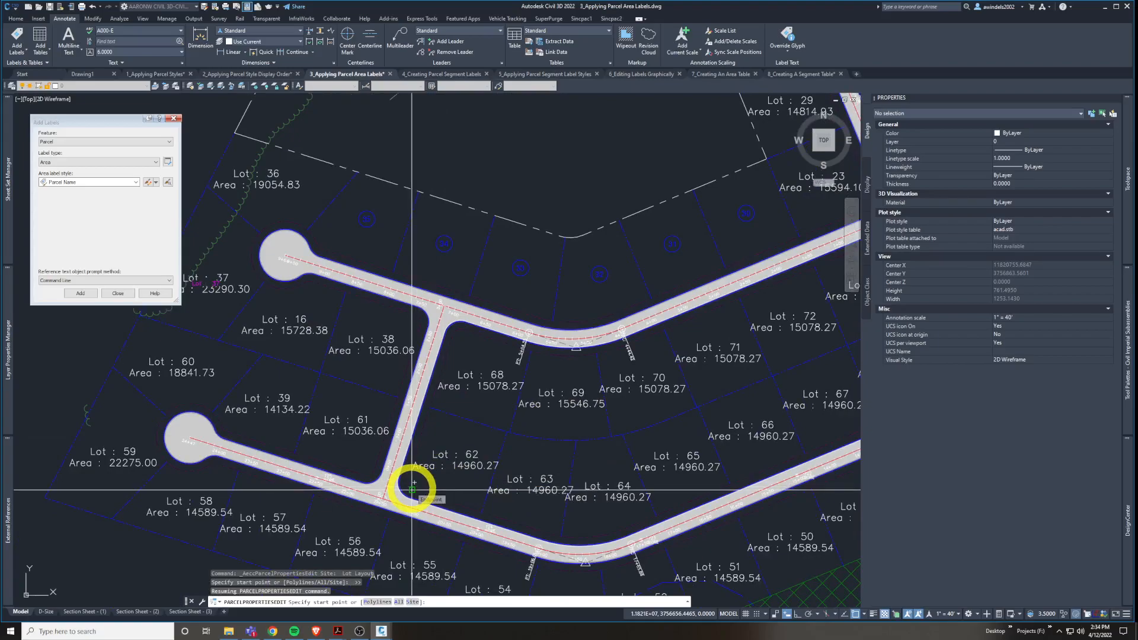
click(412, 490)
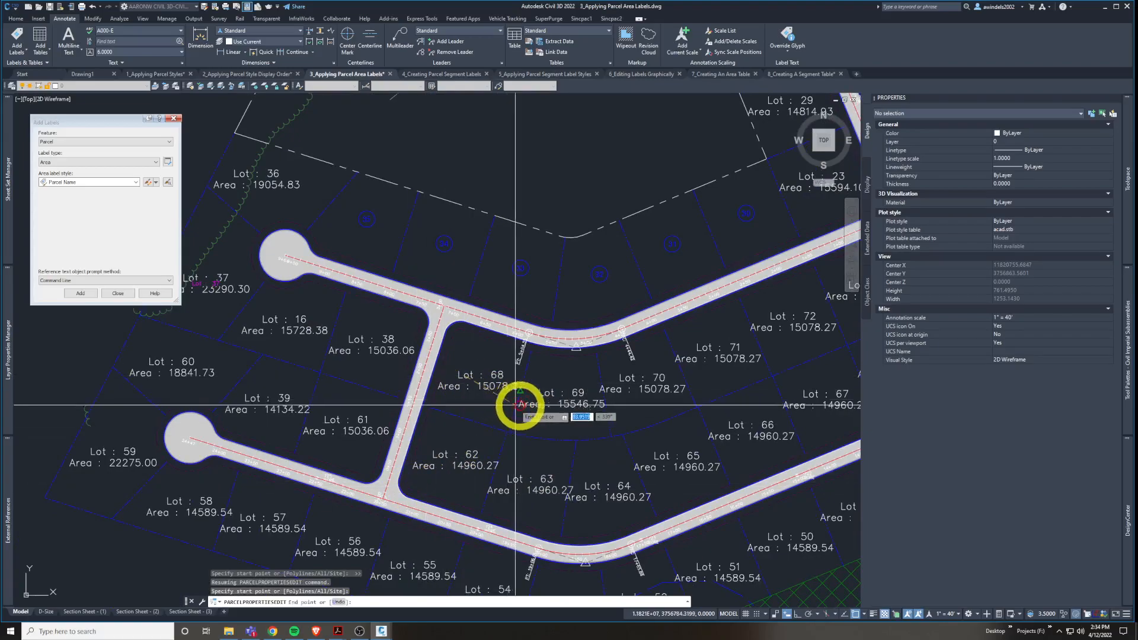
click(582, 406)
click(647, 387)
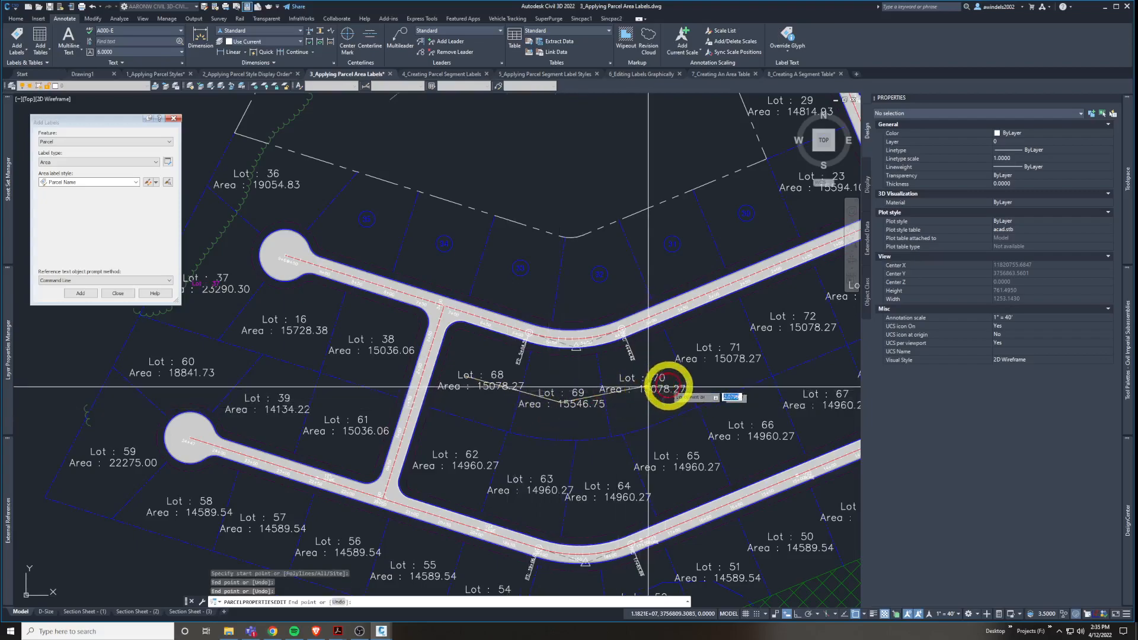
middle_drag(669, 386, 515, 445)
click(663, 378)
click(717, 357)
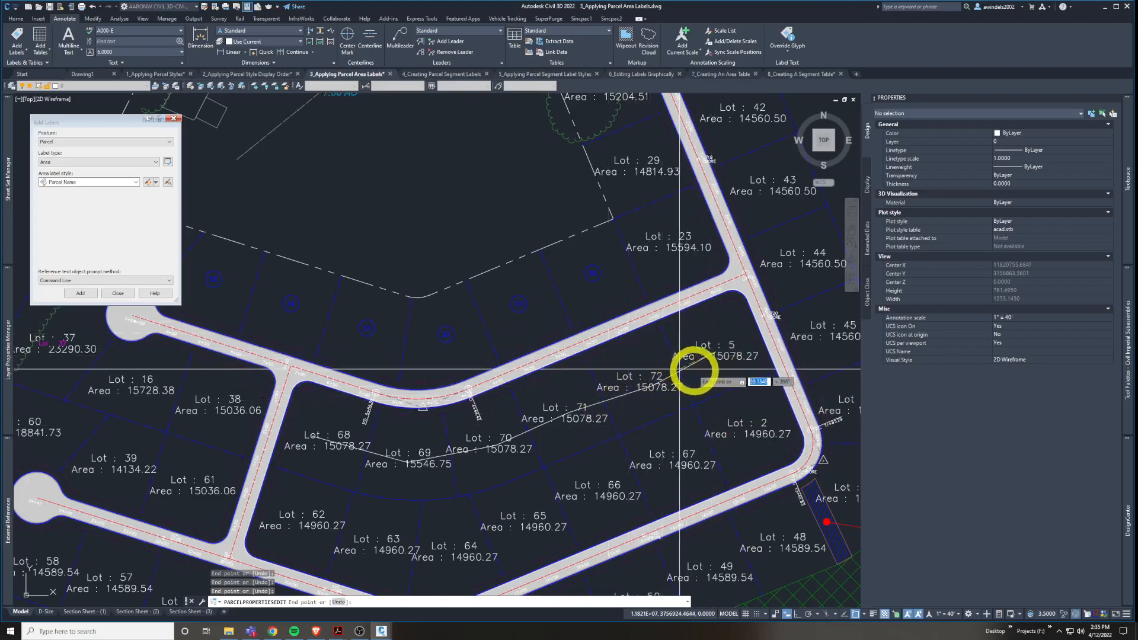
click(744, 436)
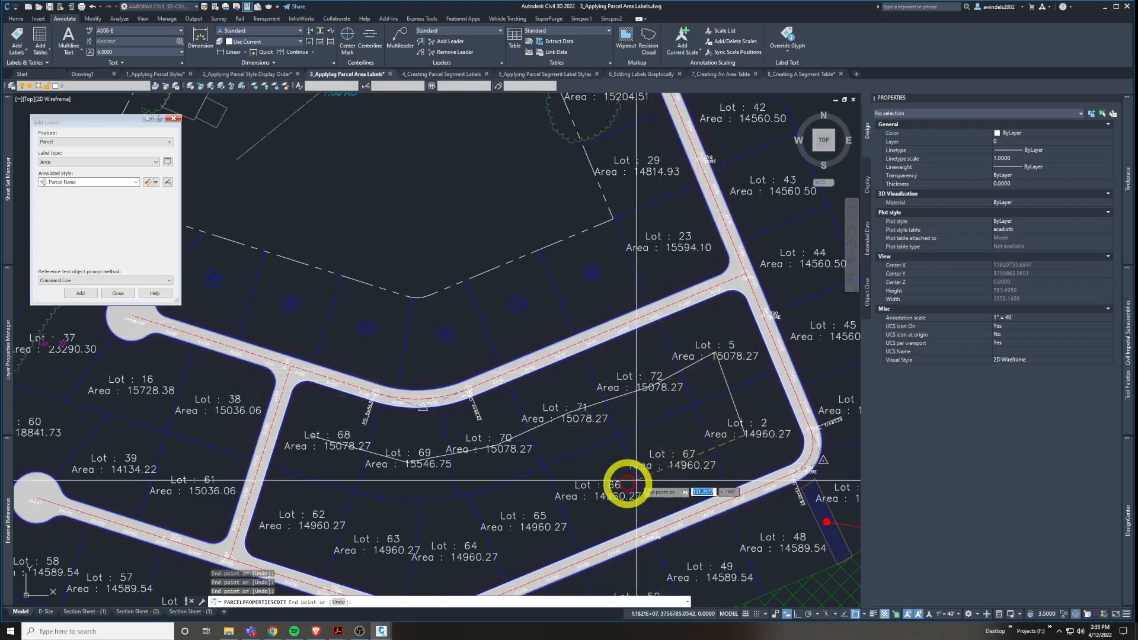
click(445, 558)
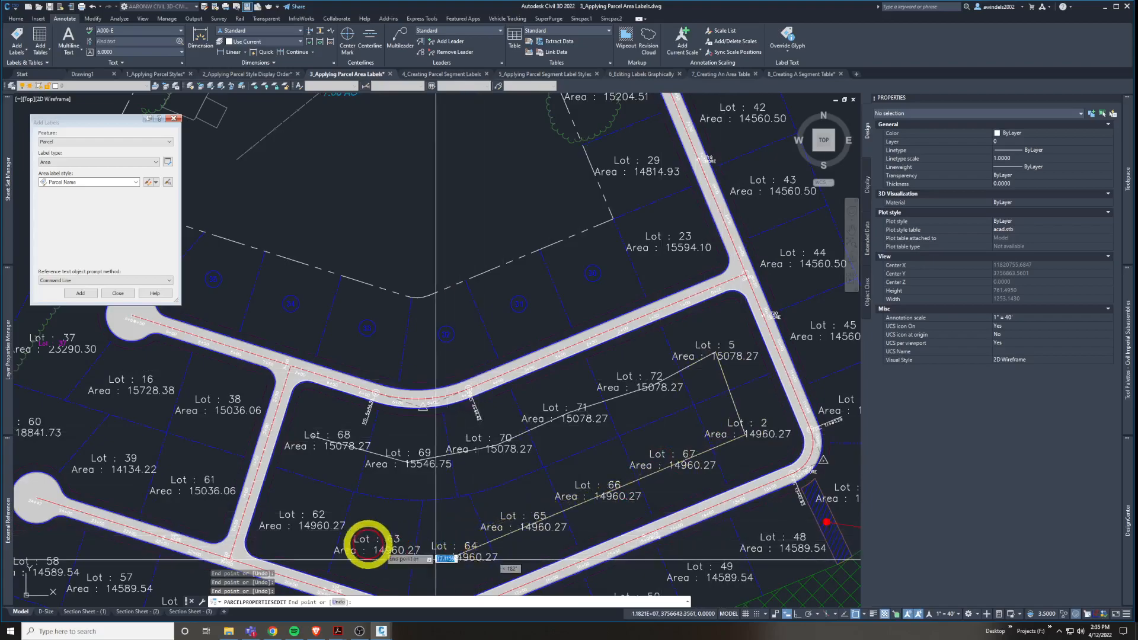
click(299, 520)
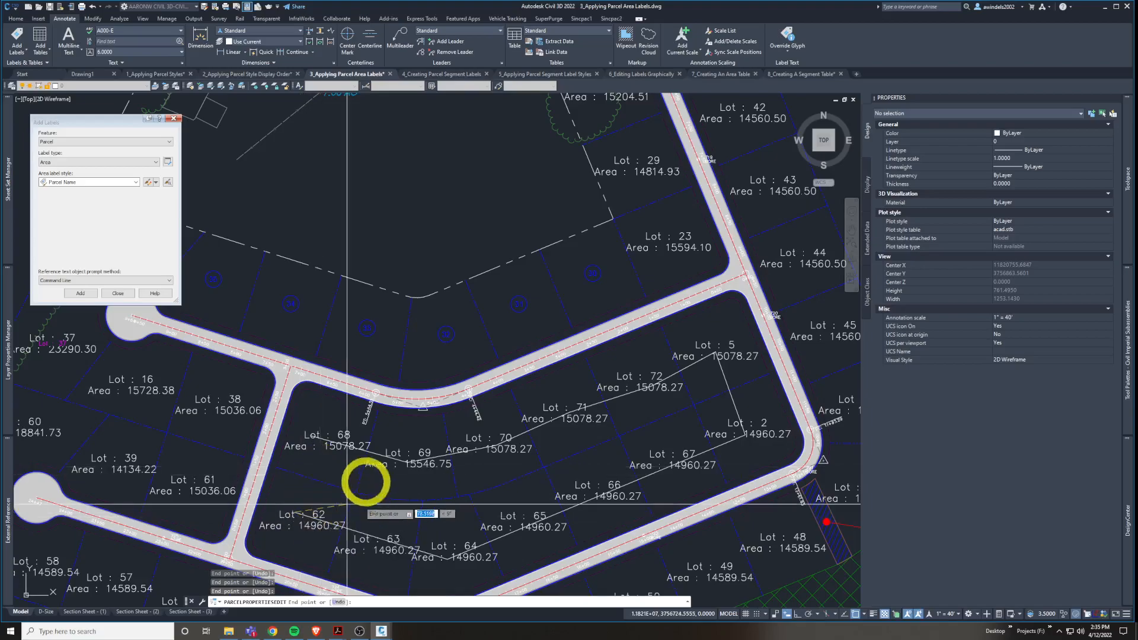
key(Return)
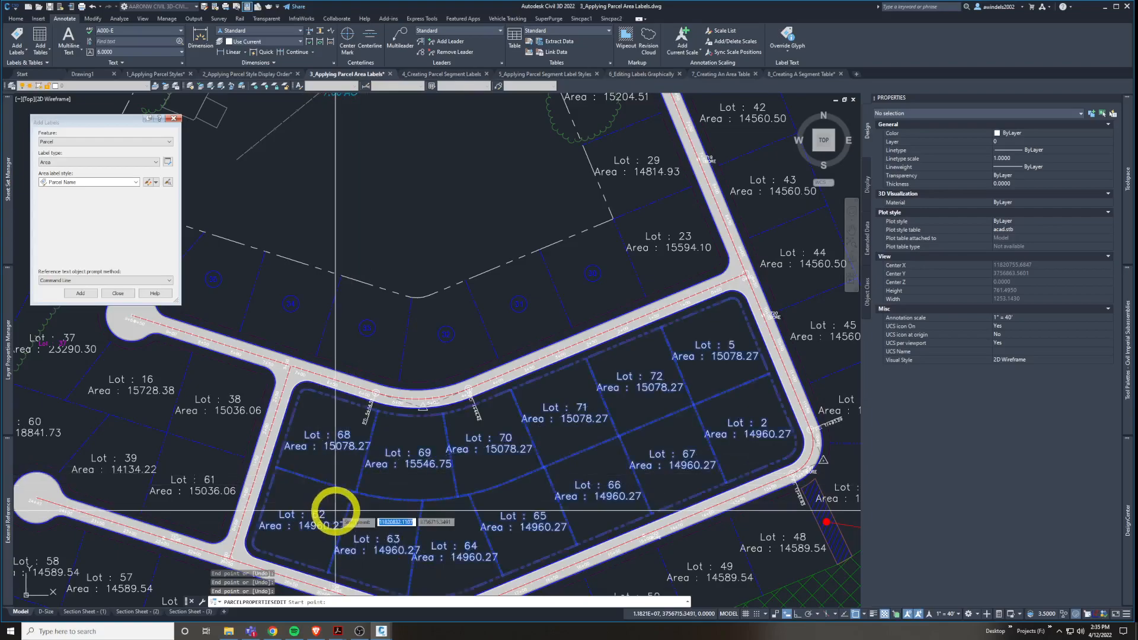
Try a second selection line across the central block, running from Lot 68 through lots 5 and 2 back to Lot 64.
click(321, 445)
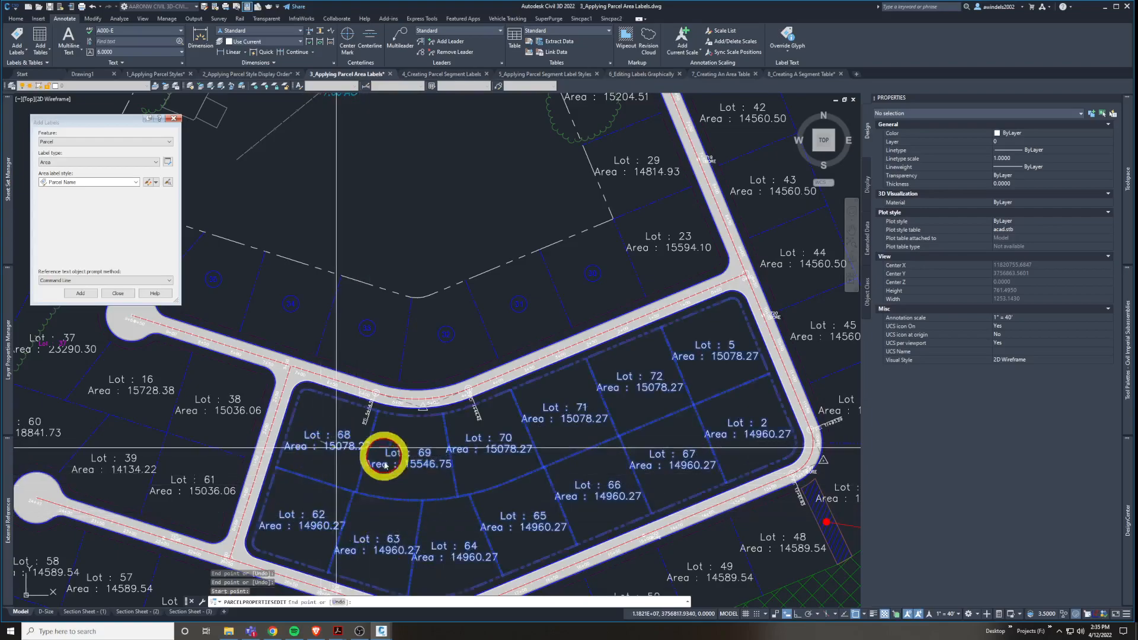
click(503, 442)
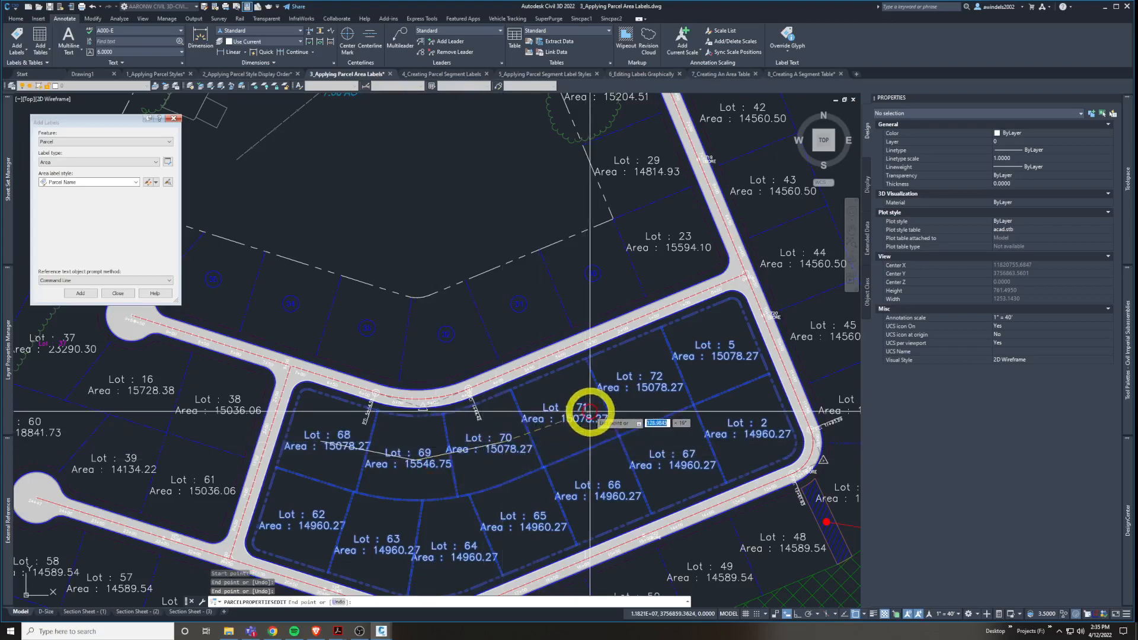
click(725, 341)
click(738, 422)
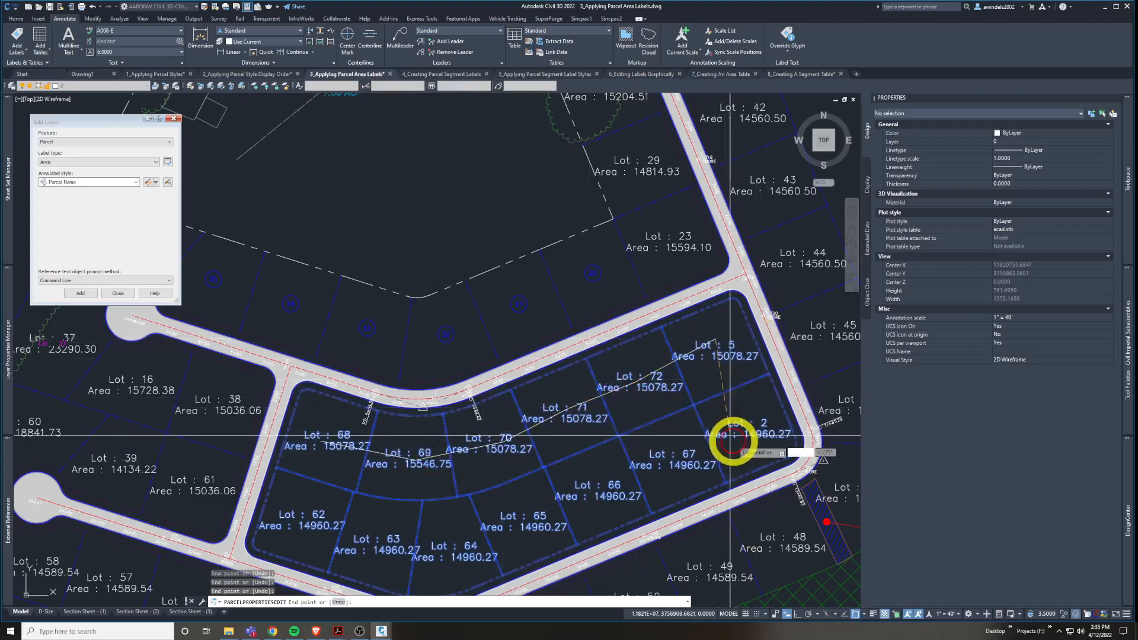
click(465, 545)
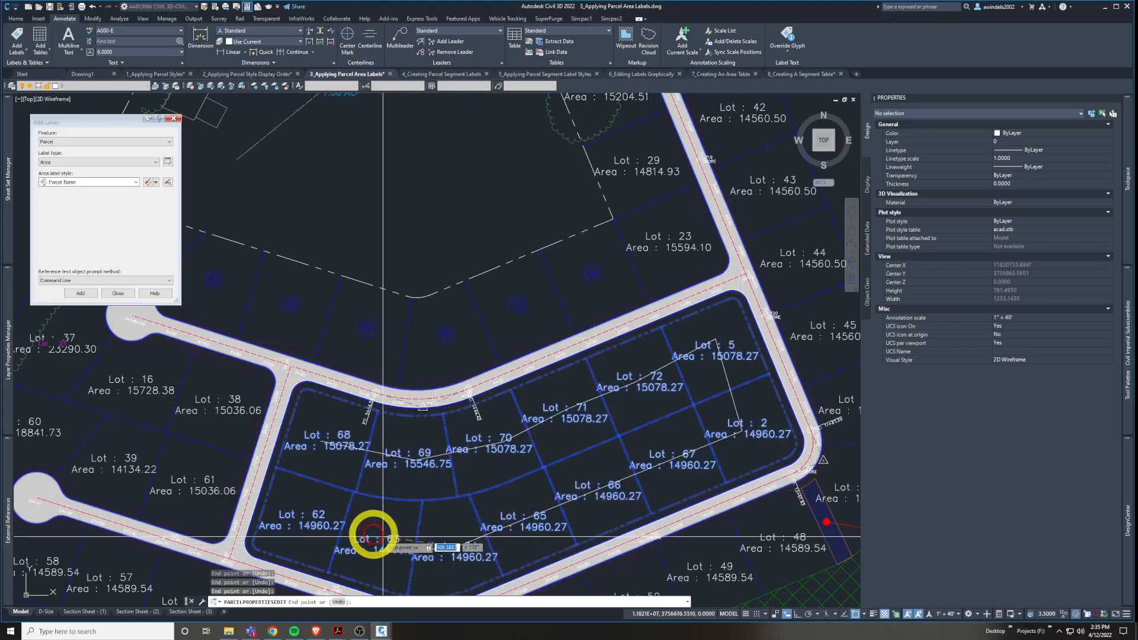
key(Return)
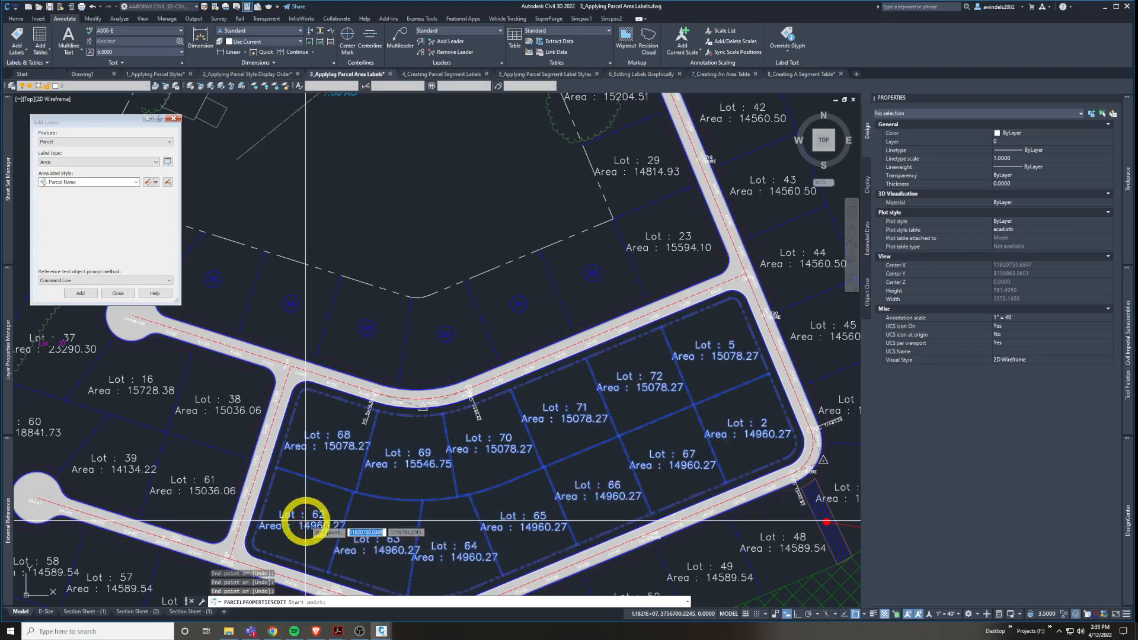
Try another selection line from Lot 62 through lots 68, 69, 70 and 71, and abandon the Multiple Parcel Properties command.
click(305, 520)
click(335, 429)
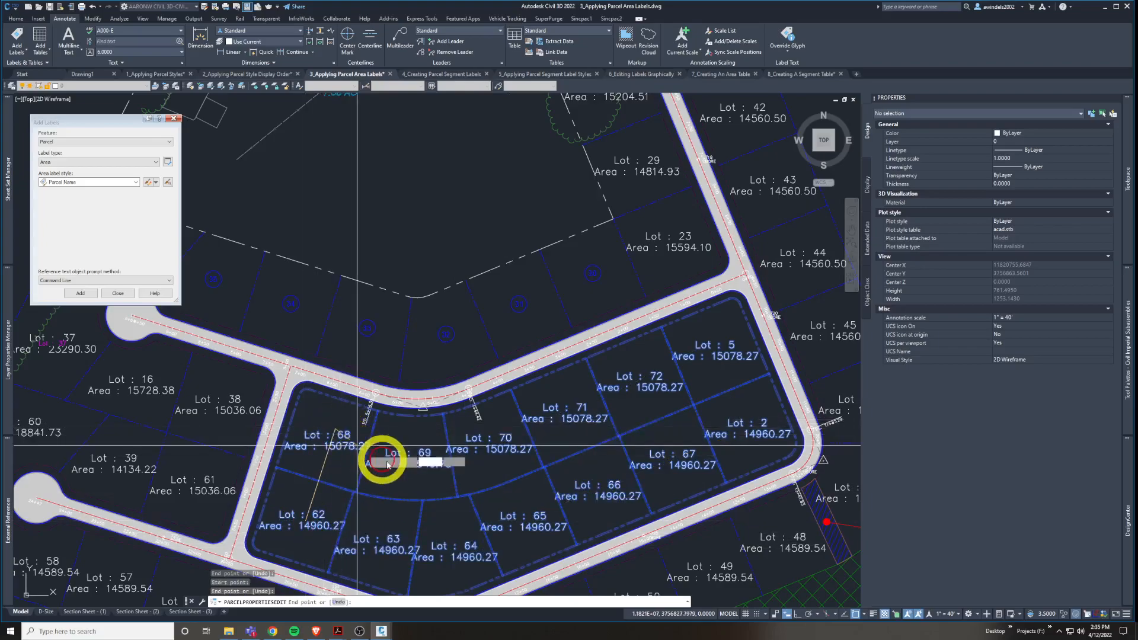
click(422, 461)
click(490, 443)
click(571, 408)
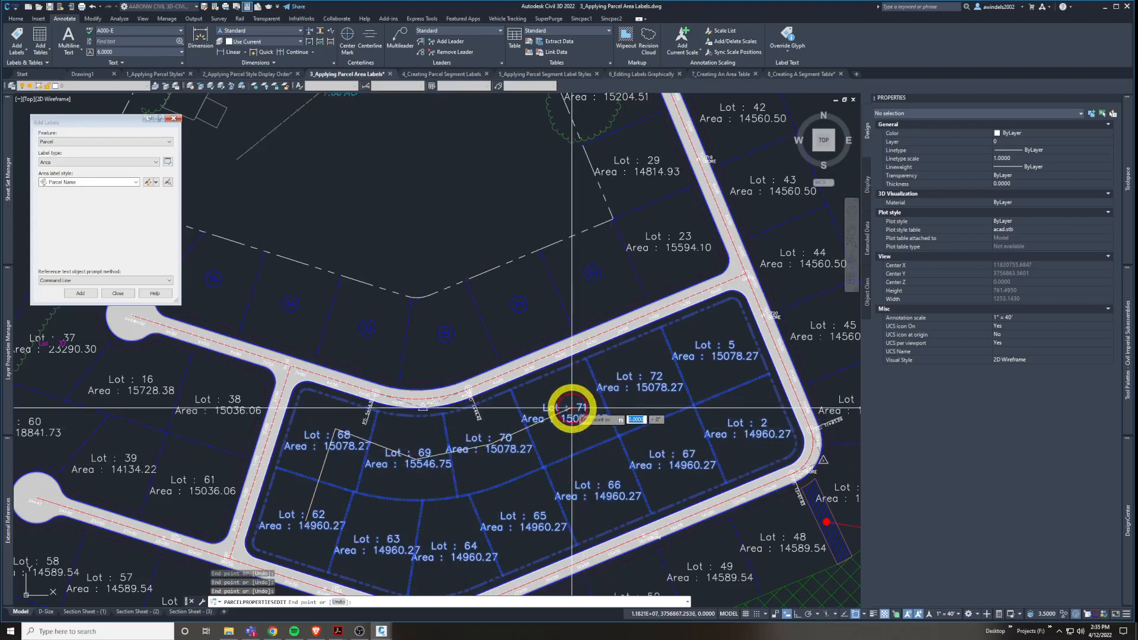
right_click(571, 408)
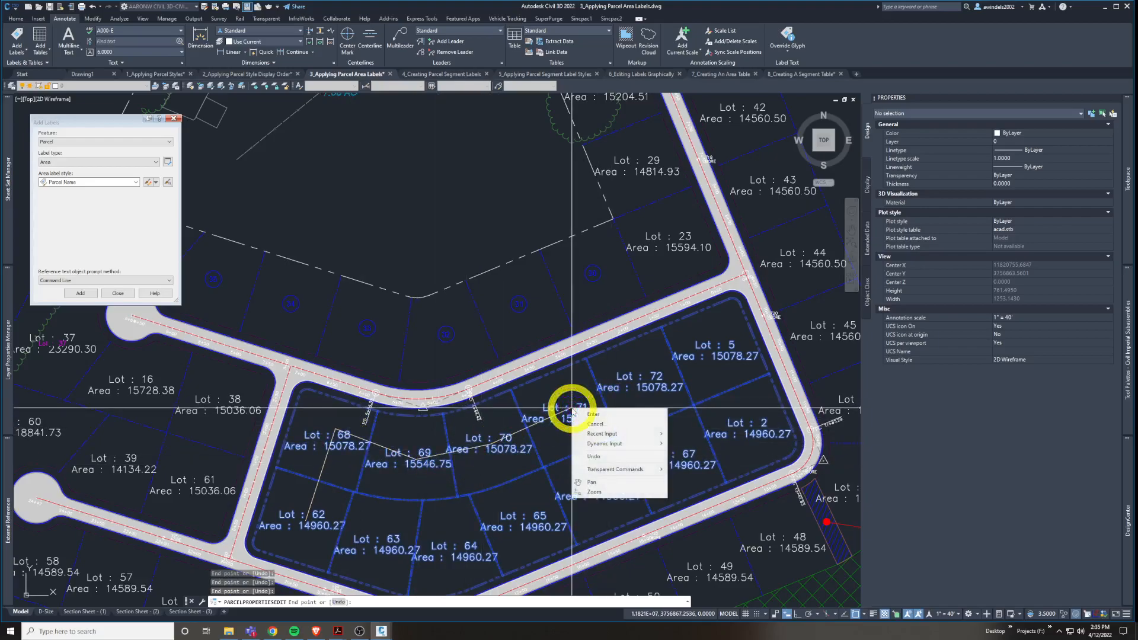
click(568, 414)
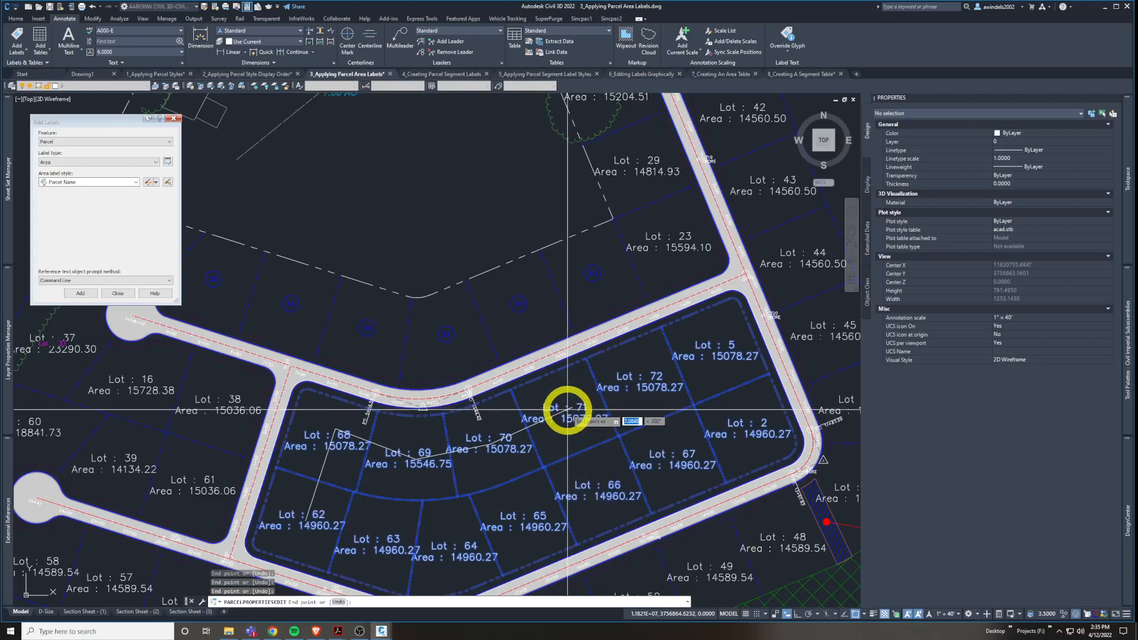
key(Return)
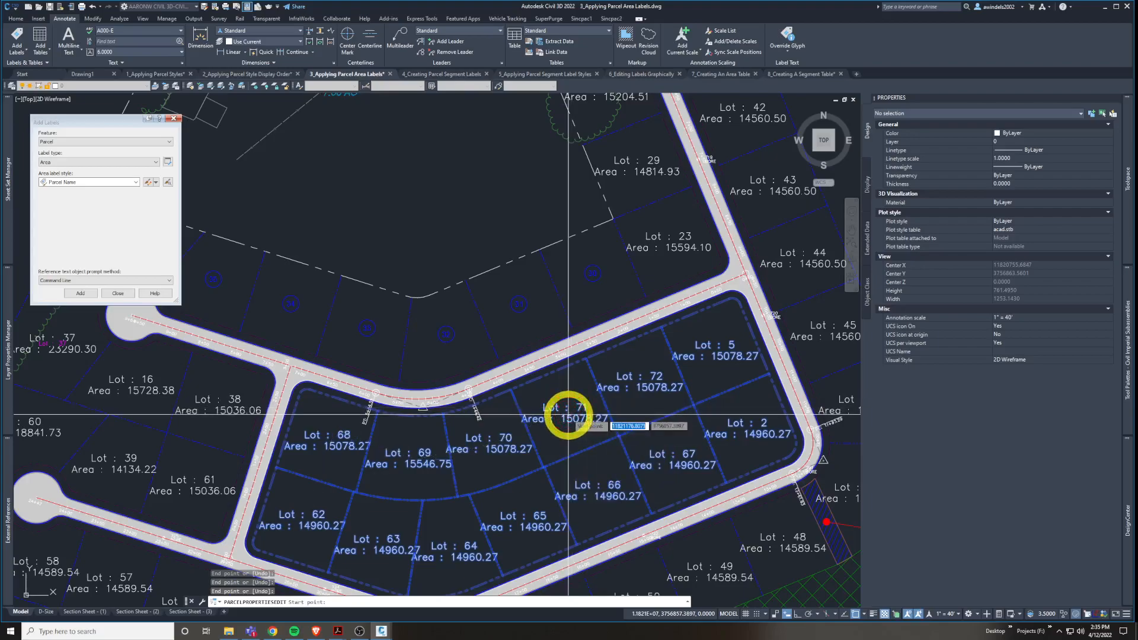
key(Escape)
key(Escape)
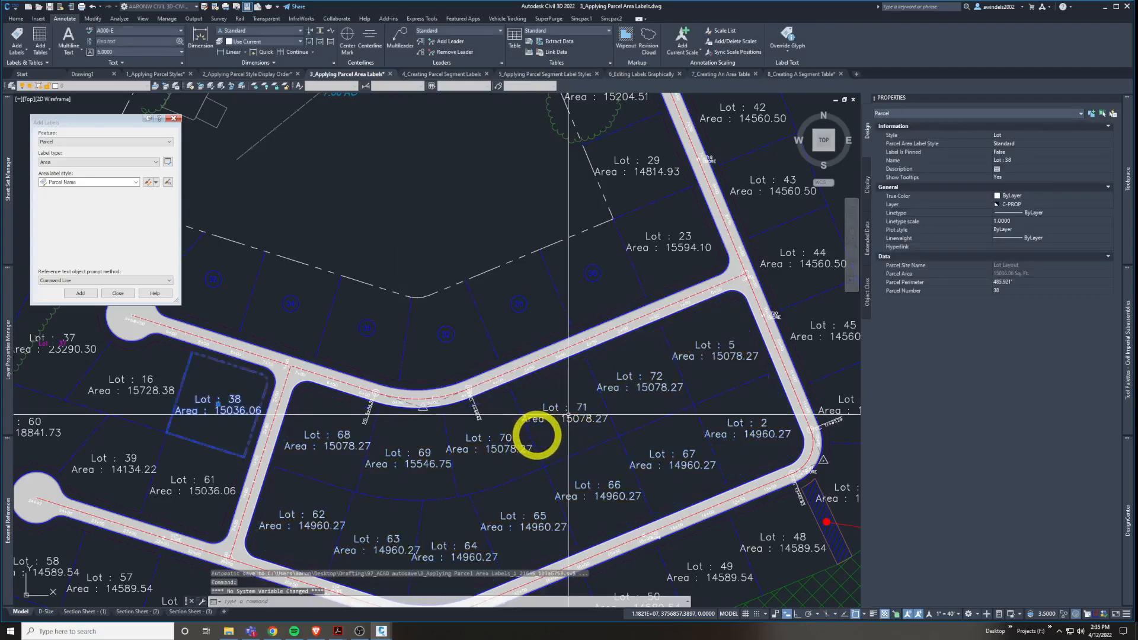
right_click(536, 435)
click(507, 409)
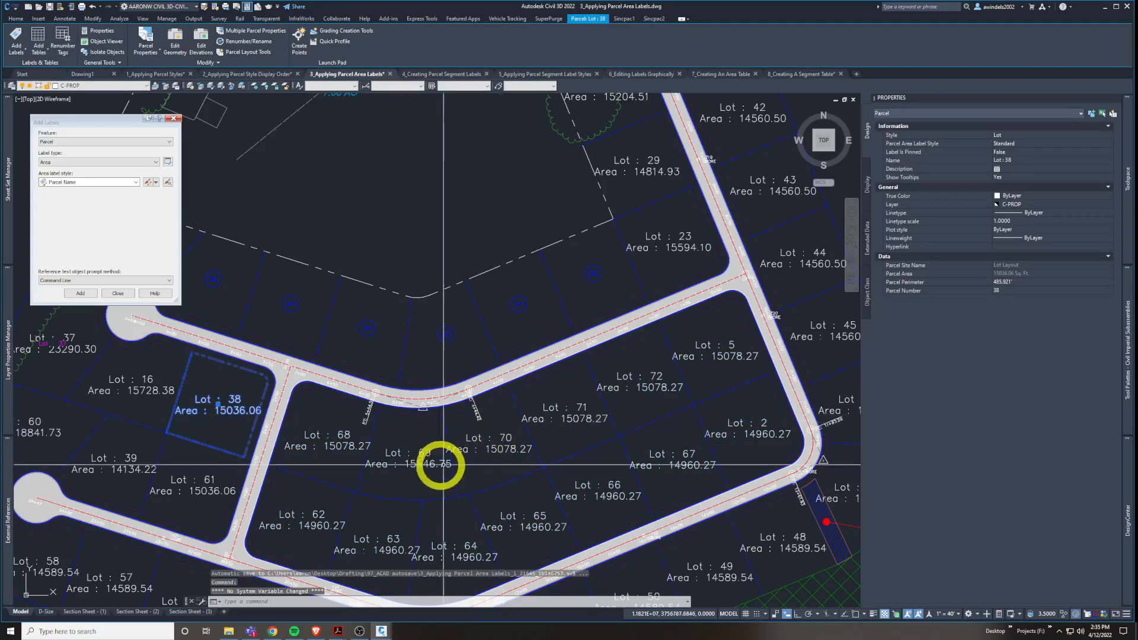
click(411, 462)
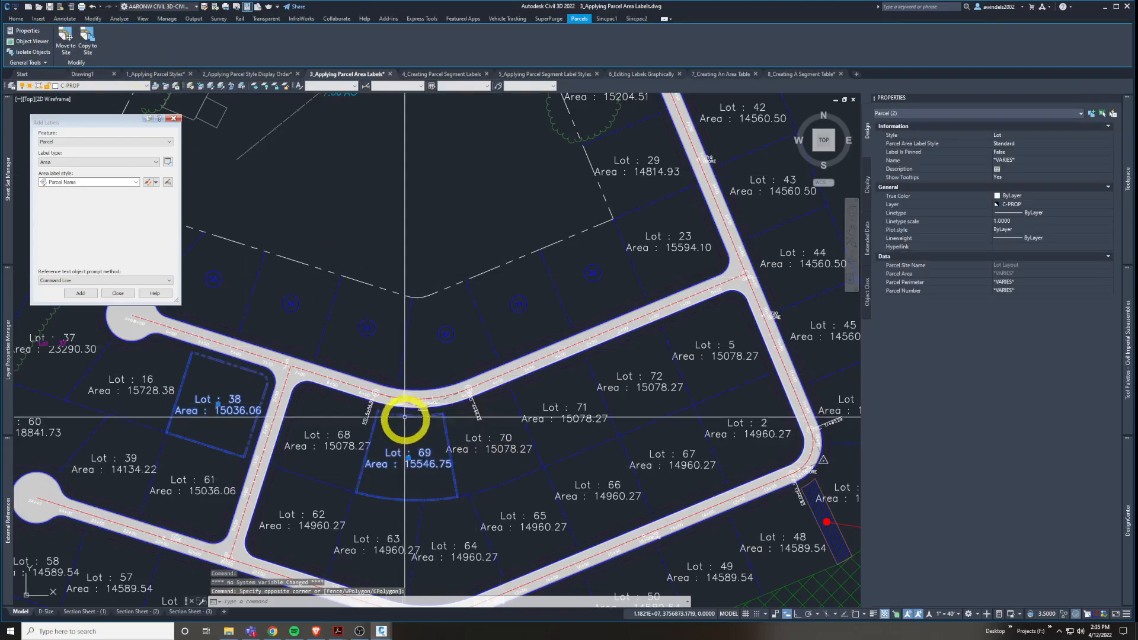
middle_drag(408, 465, 417, 452)
key(Escape)
click(409, 442)
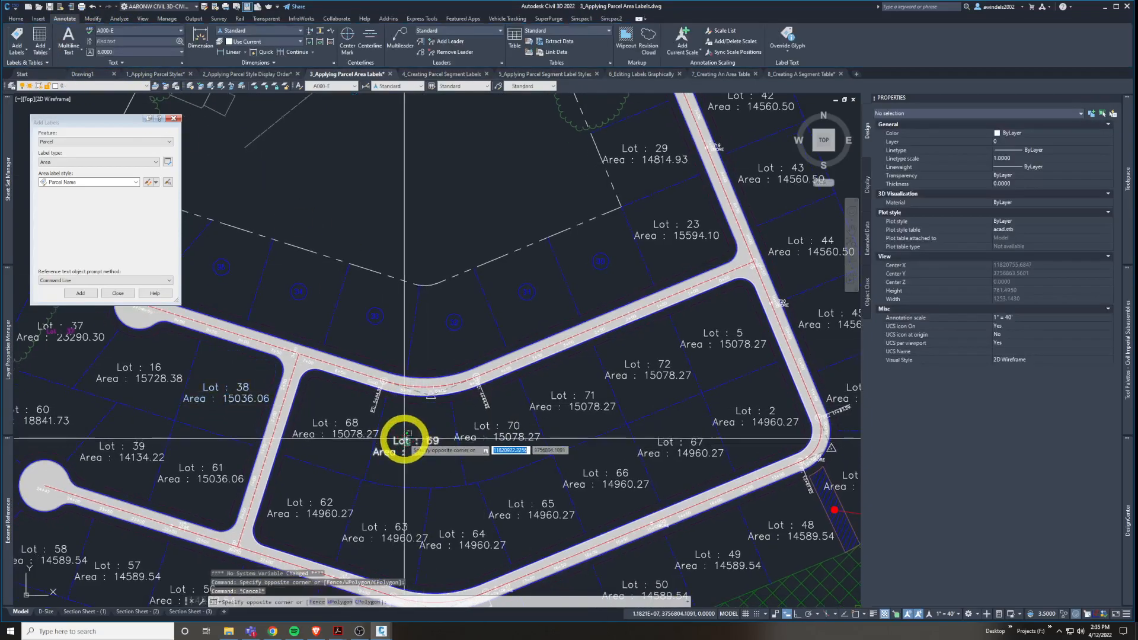
key(Escape)
Start Multiple Parcel Properties from Lot 68 and select lots 68 to 72 and Lot 5 with one continuous line.
click(336, 425)
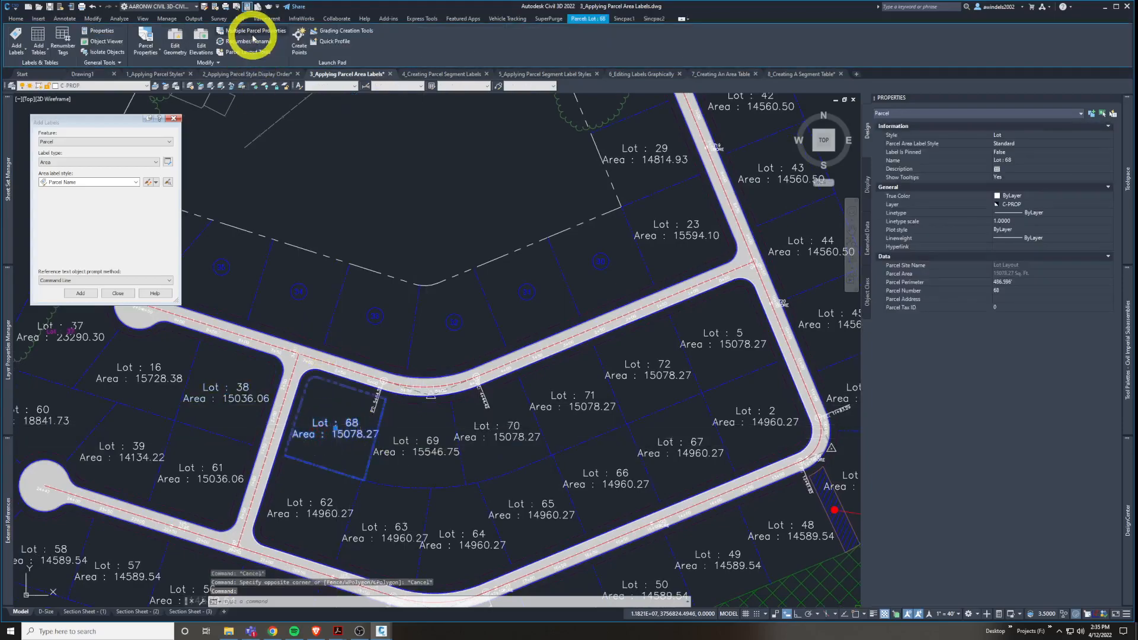
click(238, 35)
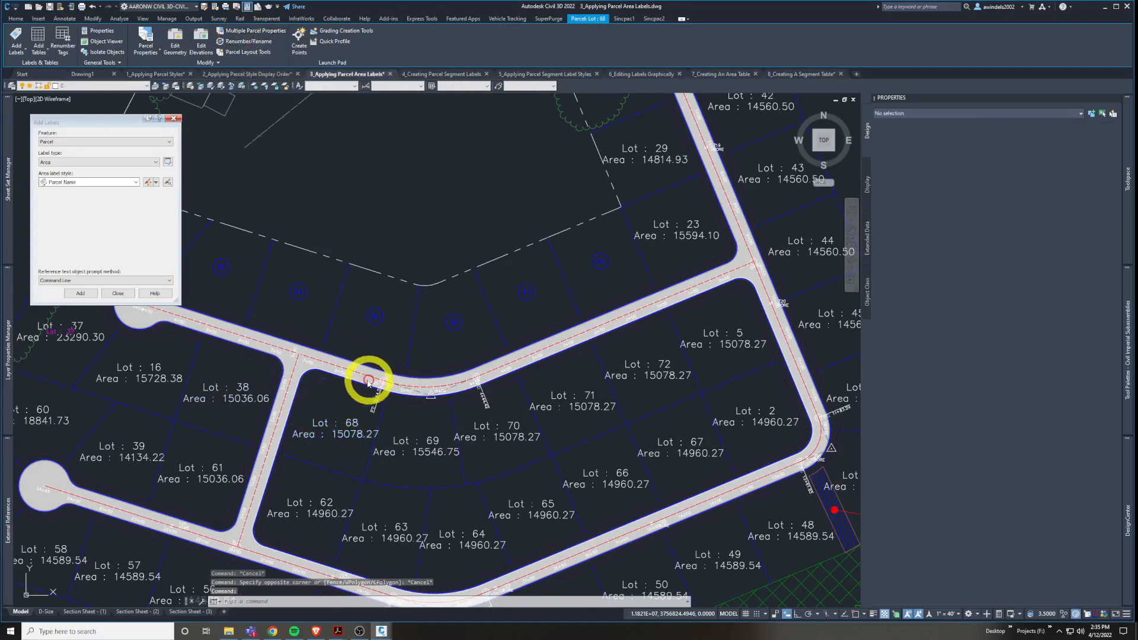
click(329, 430)
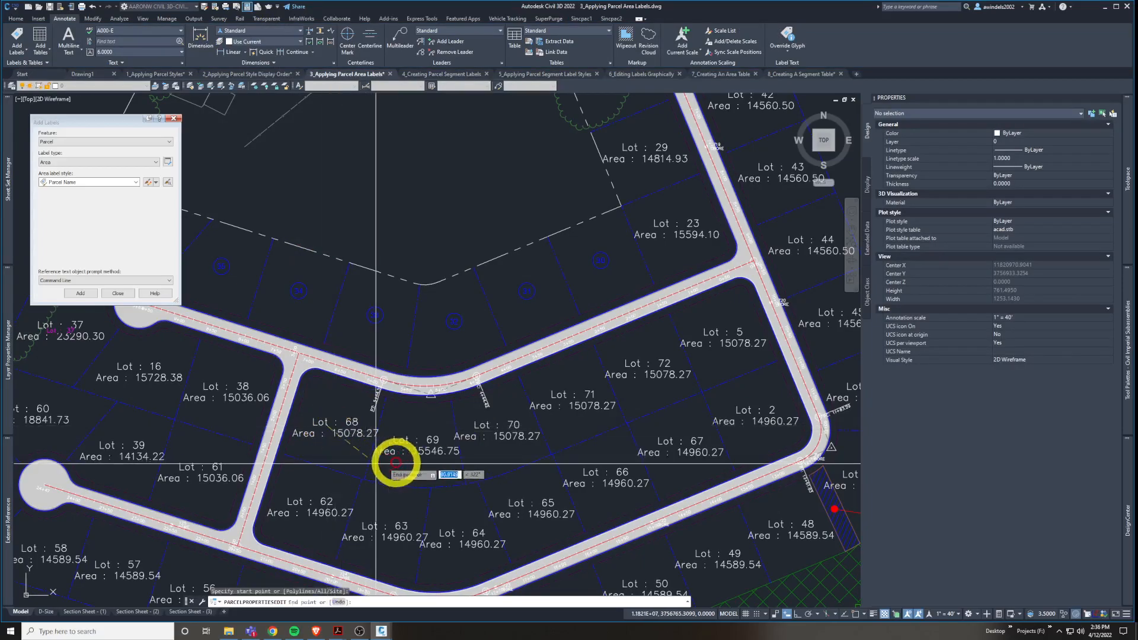
click(422, 445)
click(513, 427)
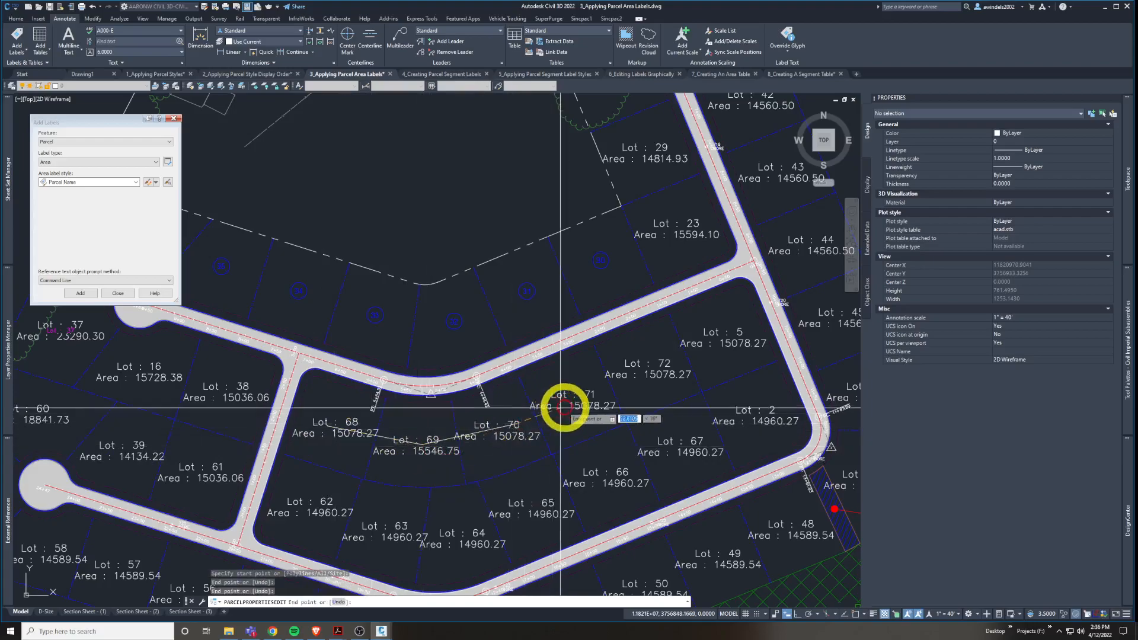
click(579, 400)
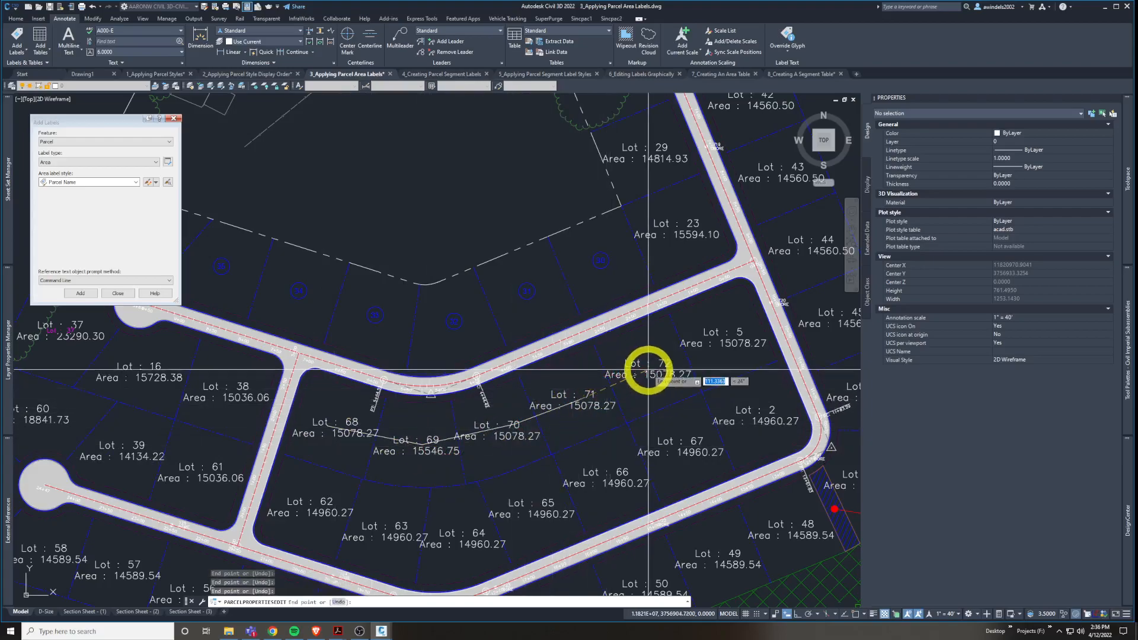
click(718, 342)
key(Return)
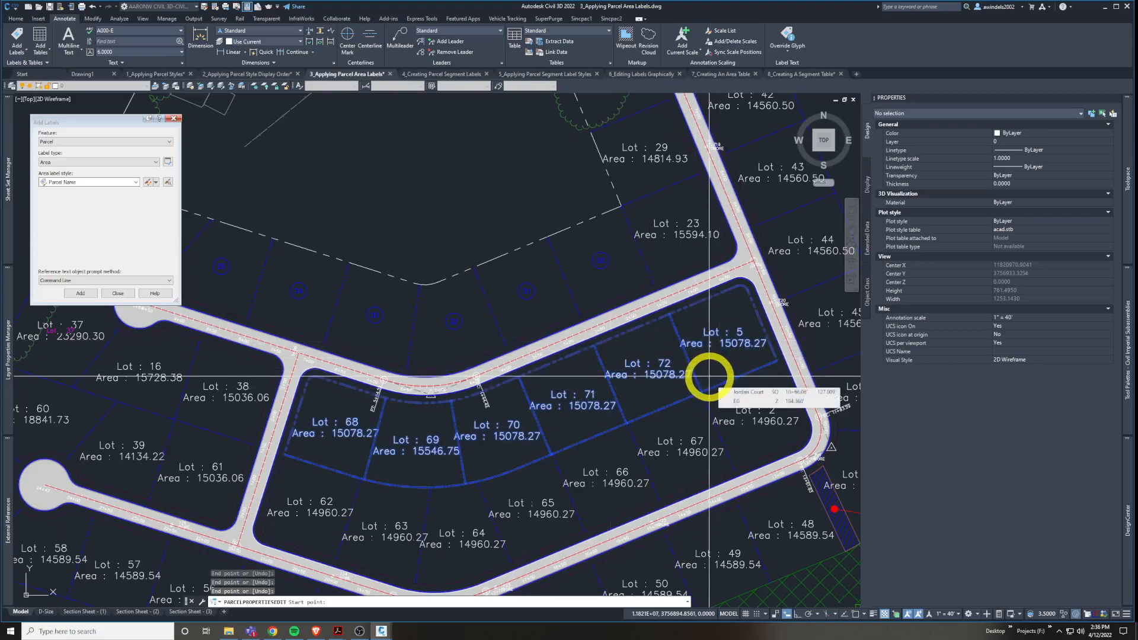
click(711, 344)
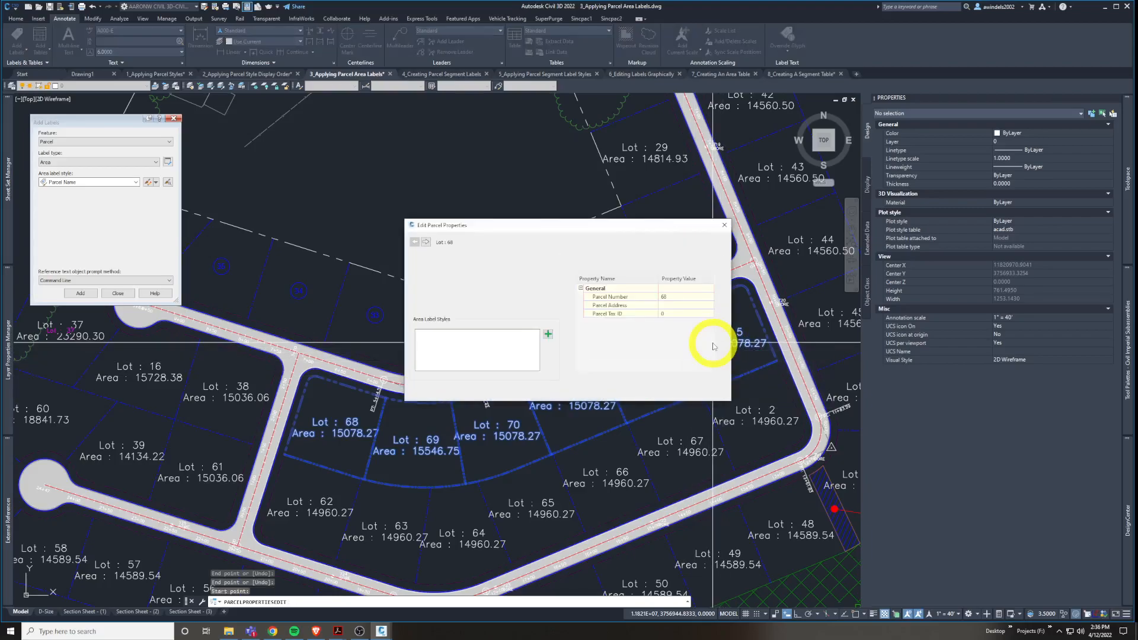
Set the area selection label style to Lot Number and keep the parcel style as Lot.
drag(642, 231, 582, 208)
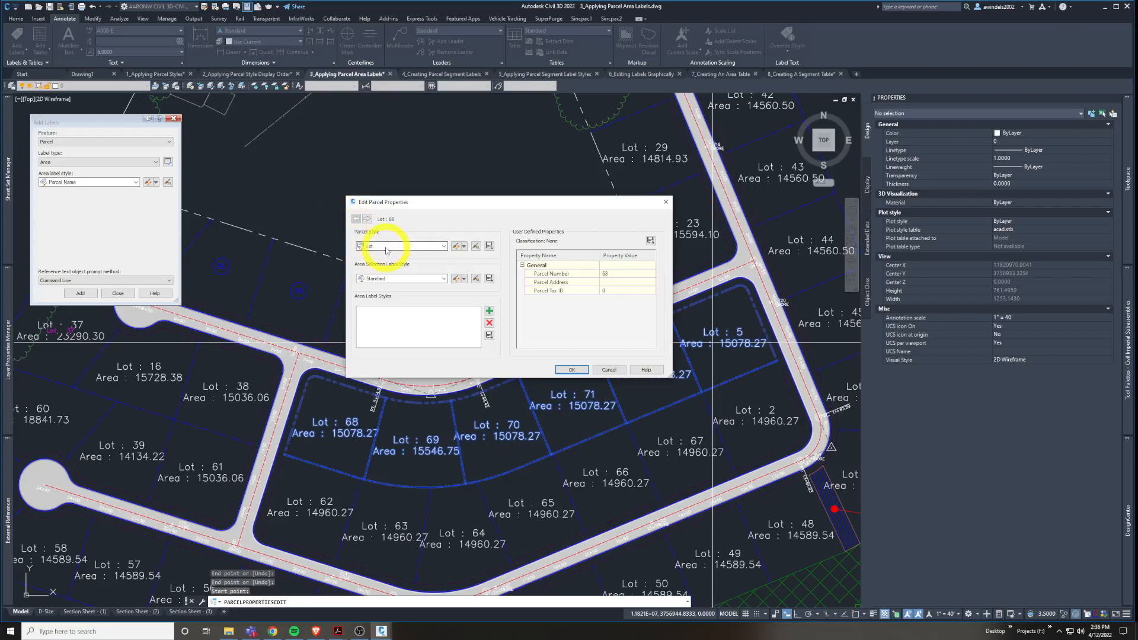
click(393, 279)
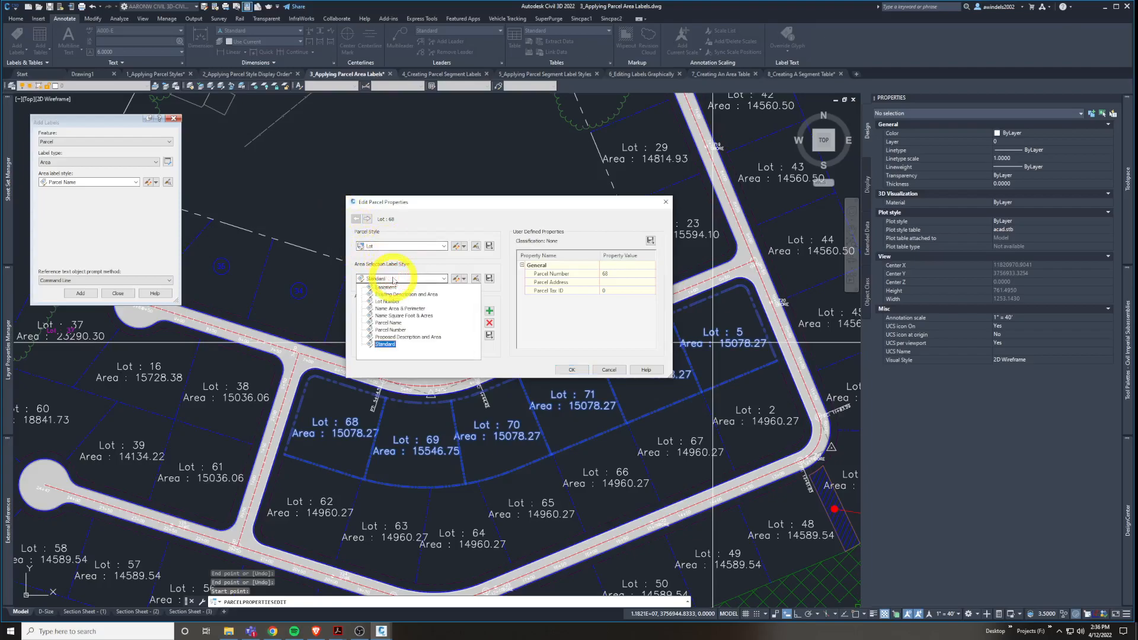
click(390, 302)
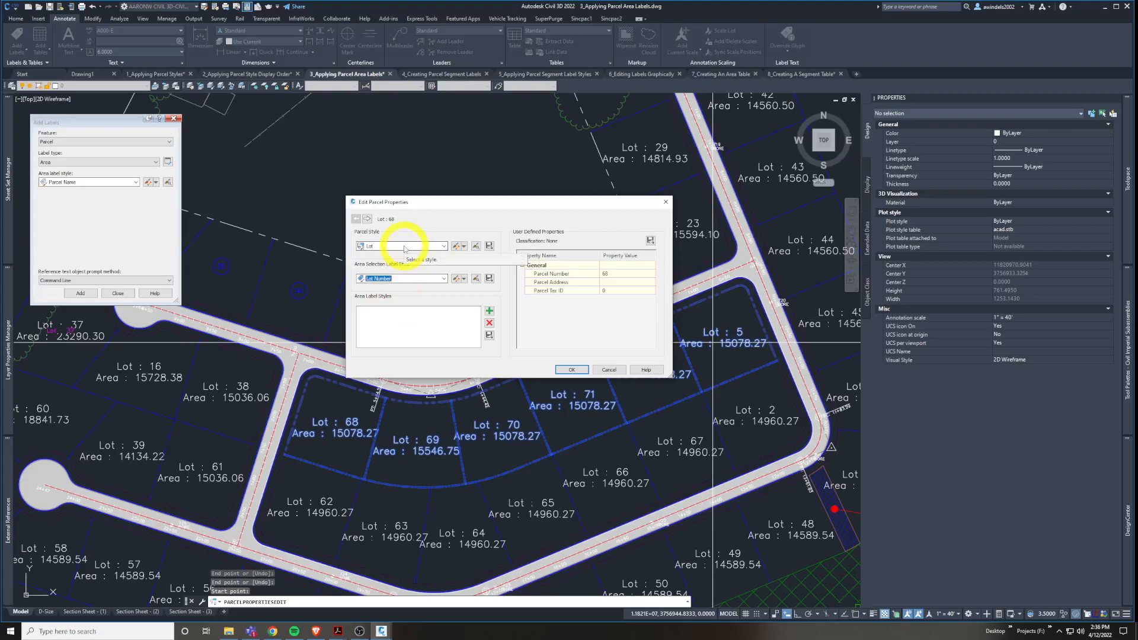
click(404, 249)
click(393, 291)
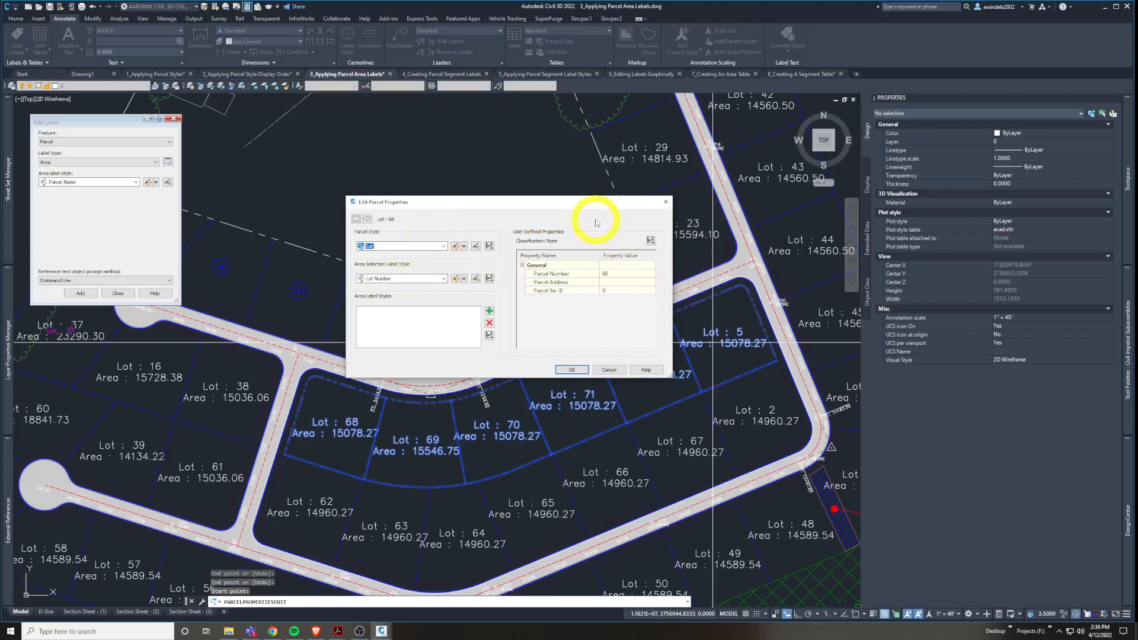
Apply the area label styles to all selected parcels and accept the parcel properties.
drag(564, 203, 644, 197)
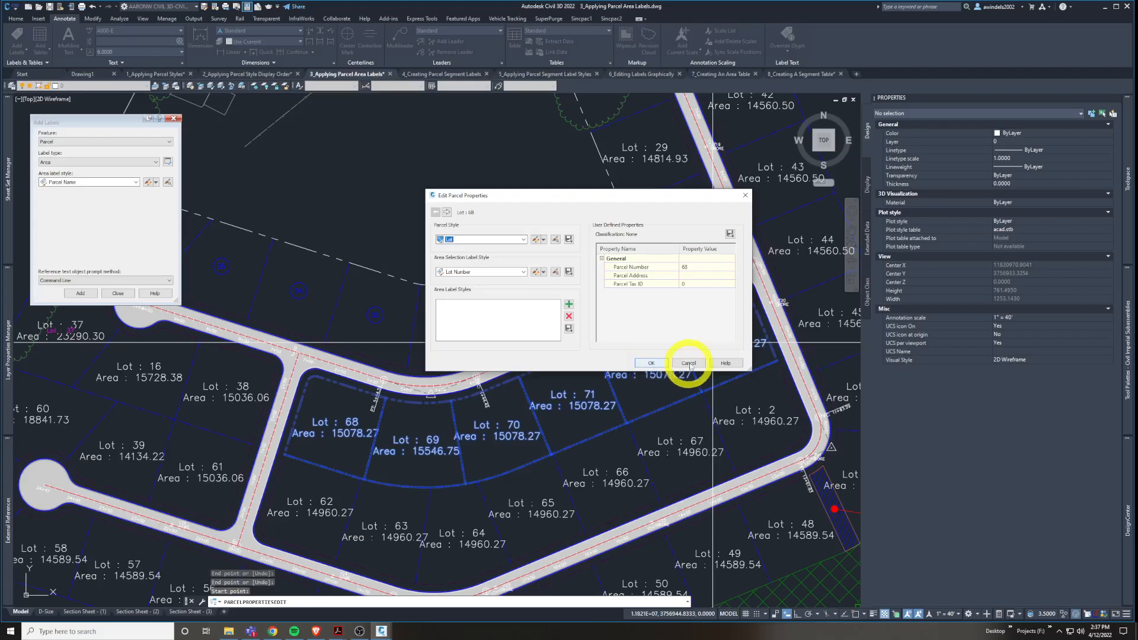
click(569, 329)
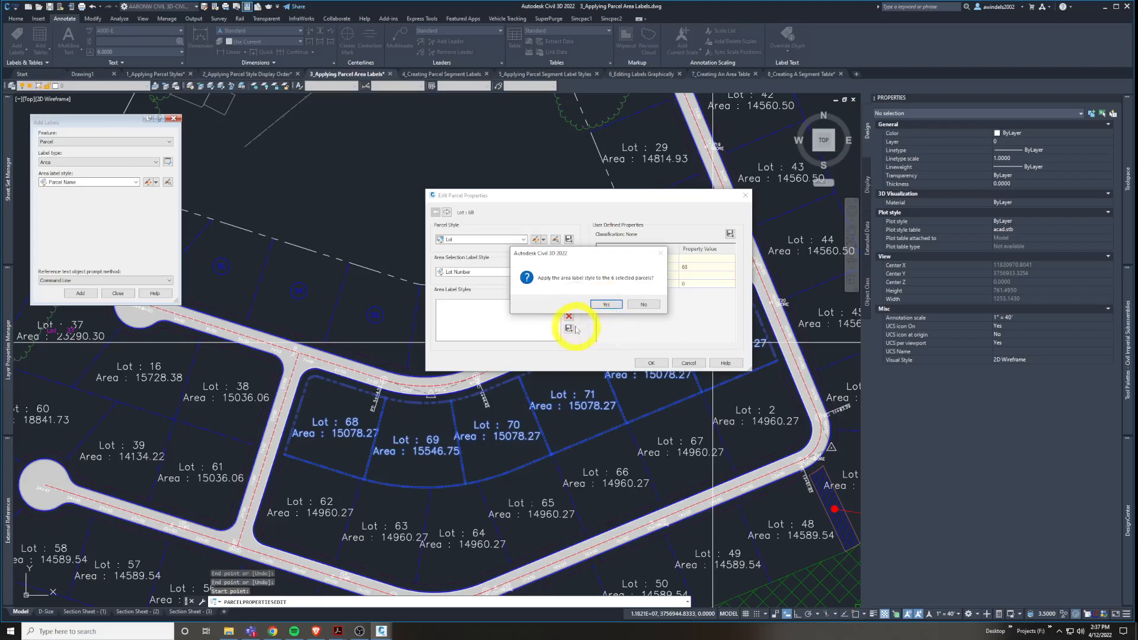
click(607, 305)
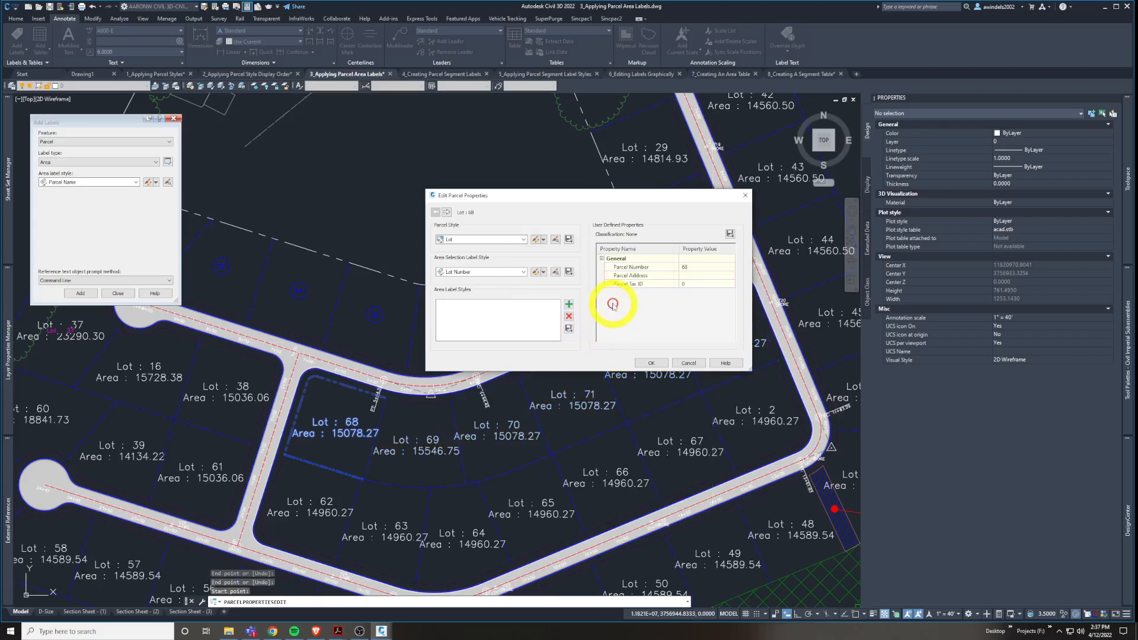
click(651, 364)
Restart Multiple Parcel Properties and select lots 69 to 72 and Lot 5 with a line.
click(335, 427)
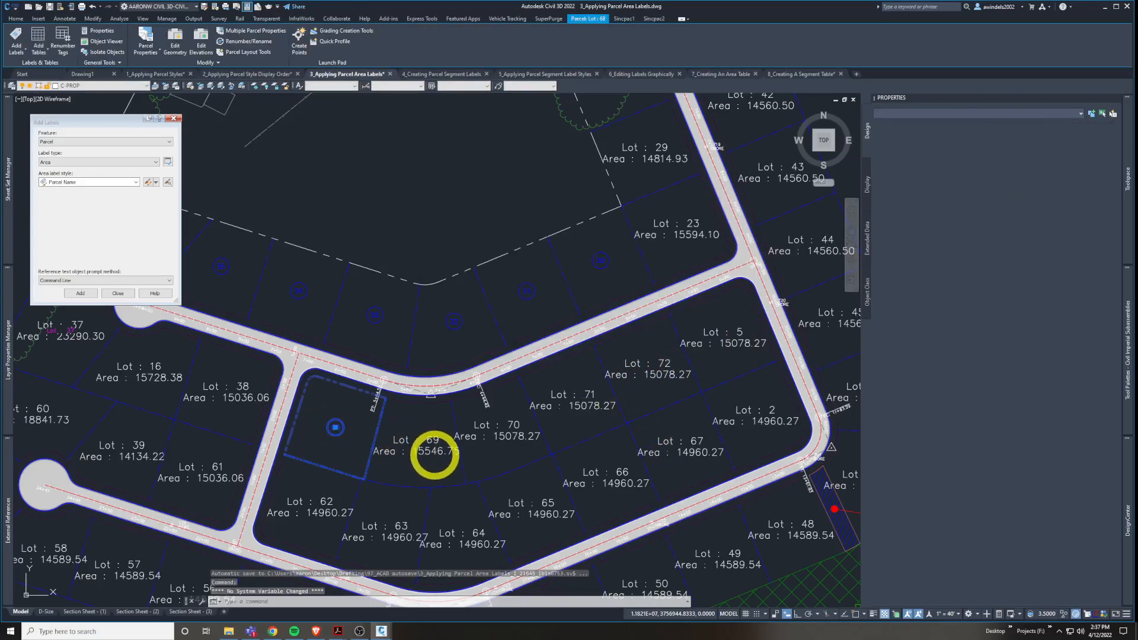
key(Return)
middle_drag(426, 454, 419, 445)
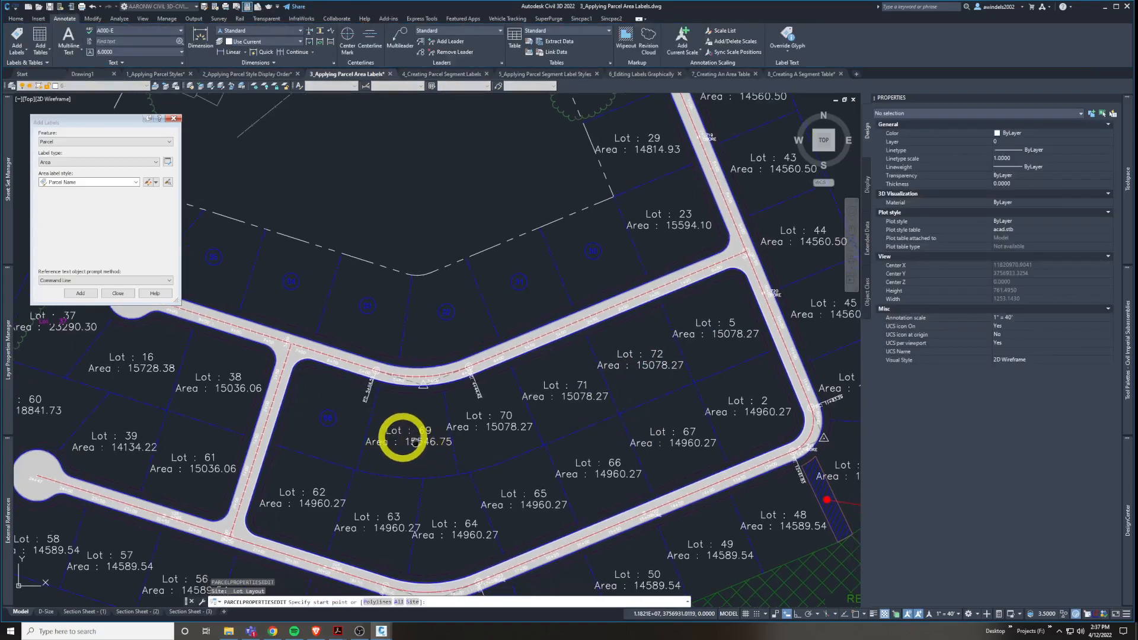
click(385, 436)
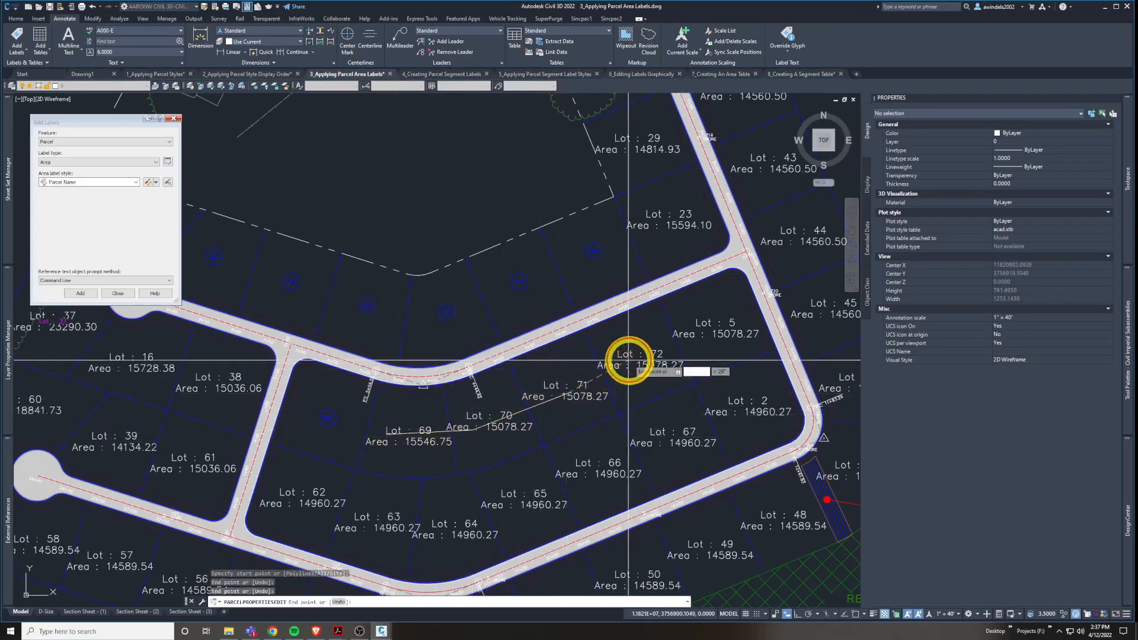
click(721, 332)
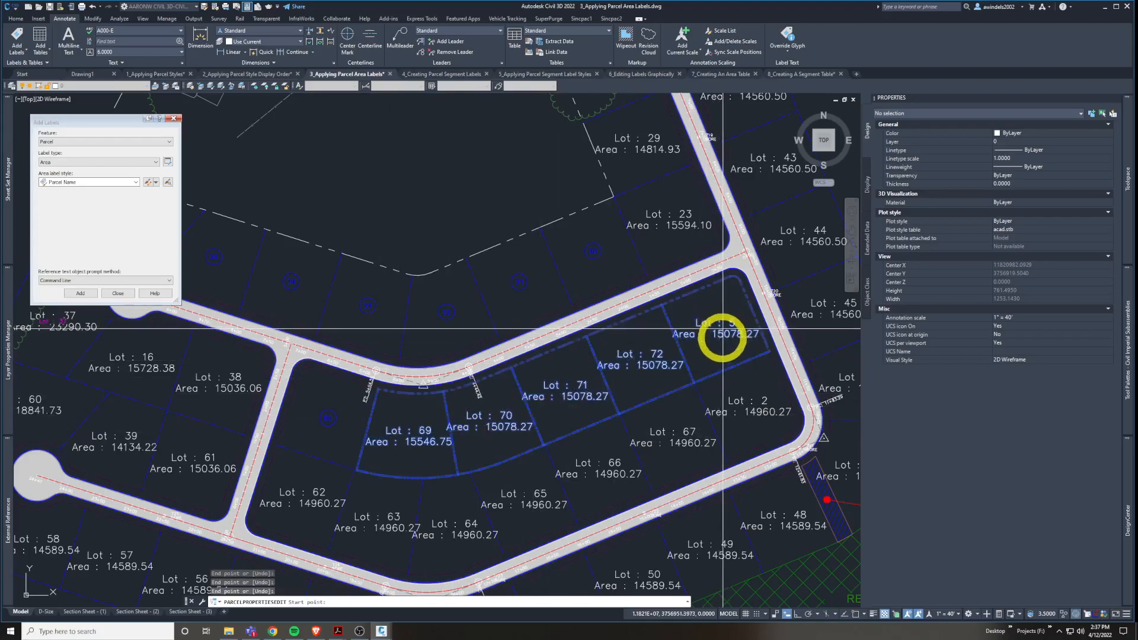
key(Return)
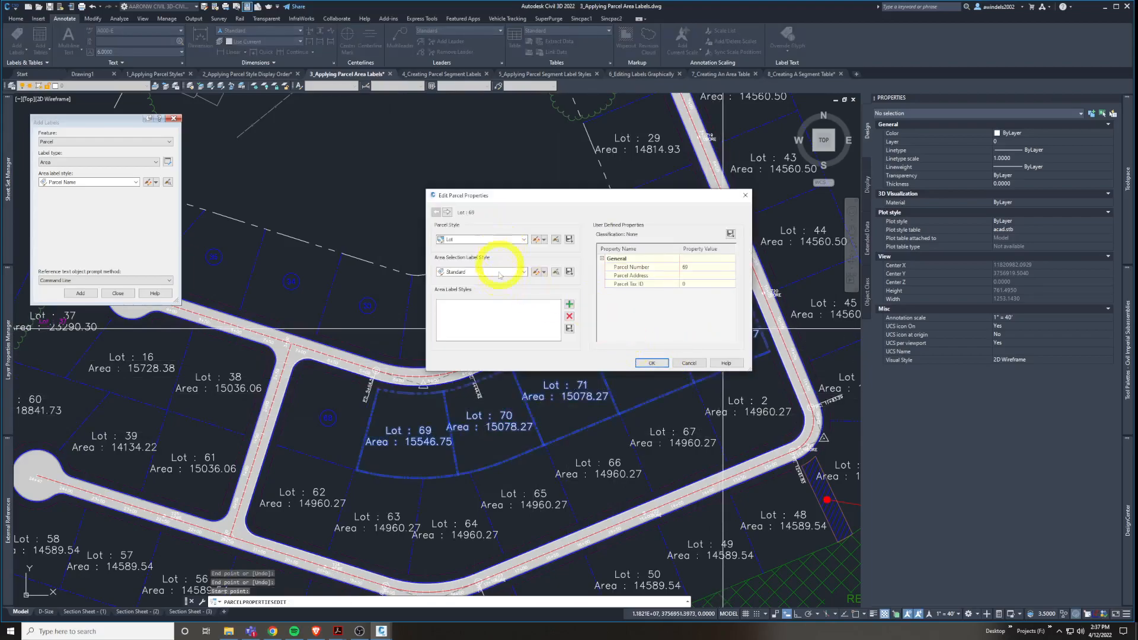
Set the area selection label style to Lot Number, apply the area label styles to the selected parcels and accept the properties.
click(498, 274)
click(468, 297)
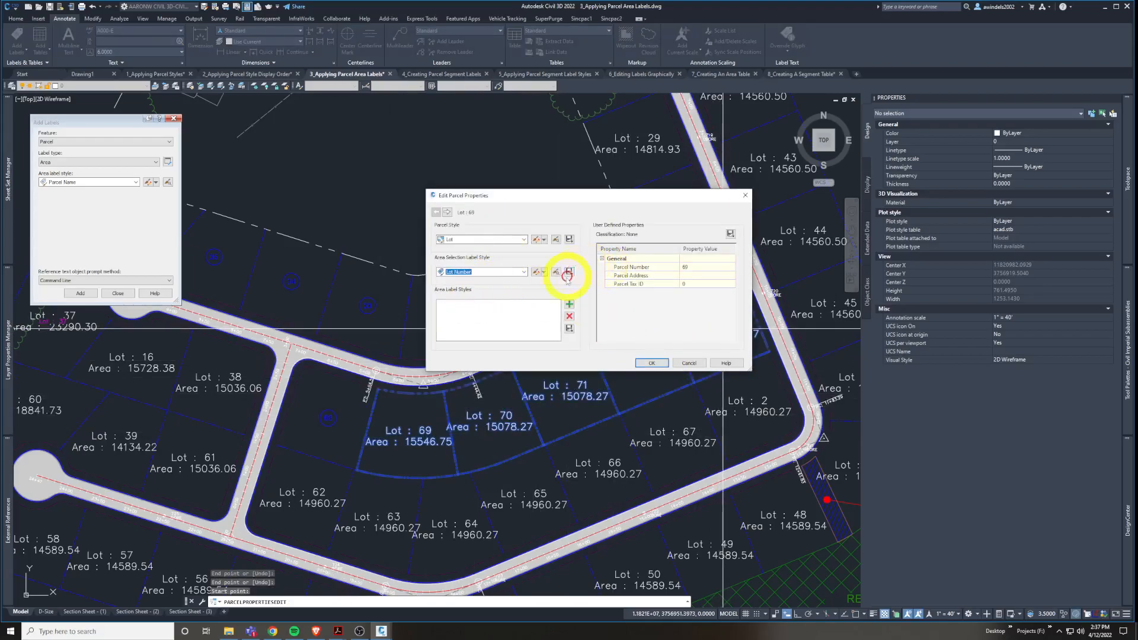
click(569, 304)
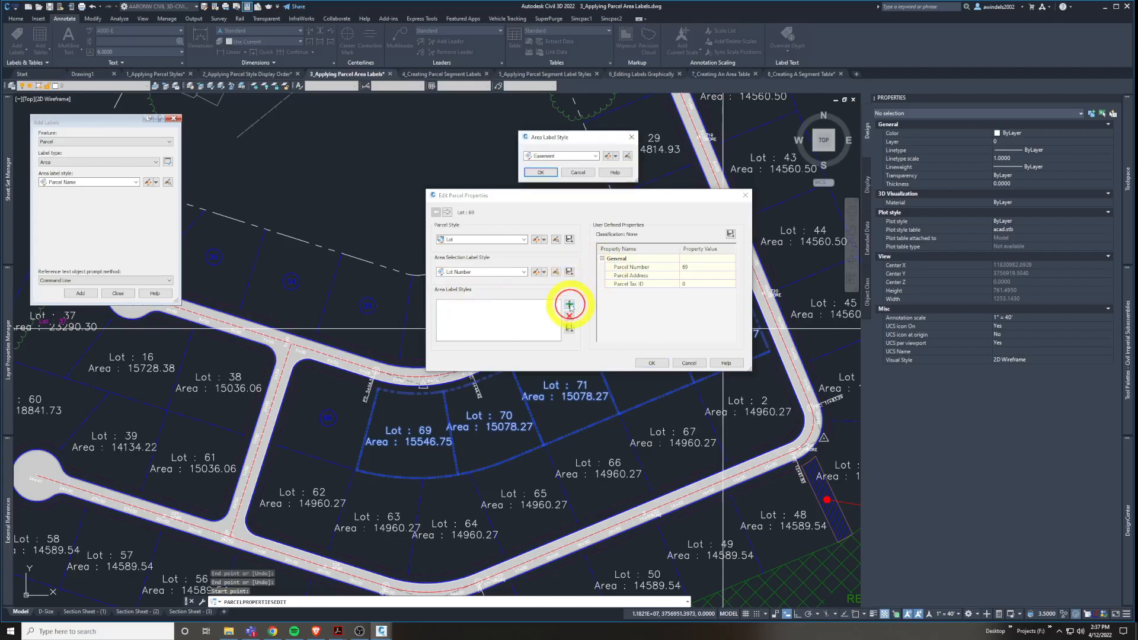
click(558, 173)
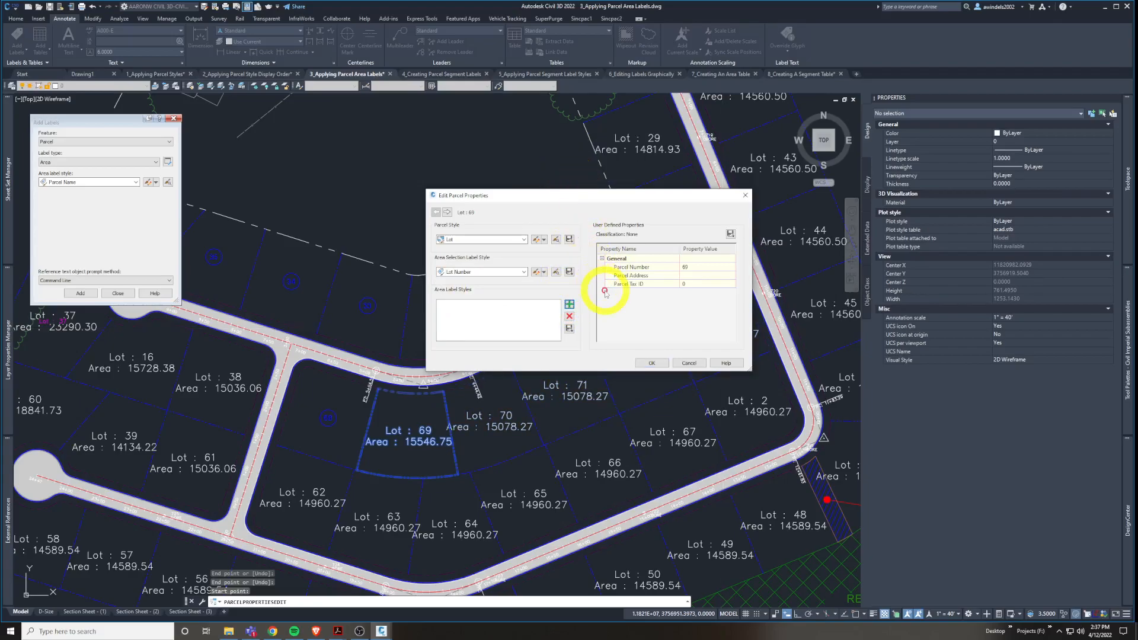
click(652, 363)
Start Multiple Parcel Properties from Lot 70 and select lots 70, 71, 72, 5, 2 and 67 back to 63 with one line.
click(498, 424)
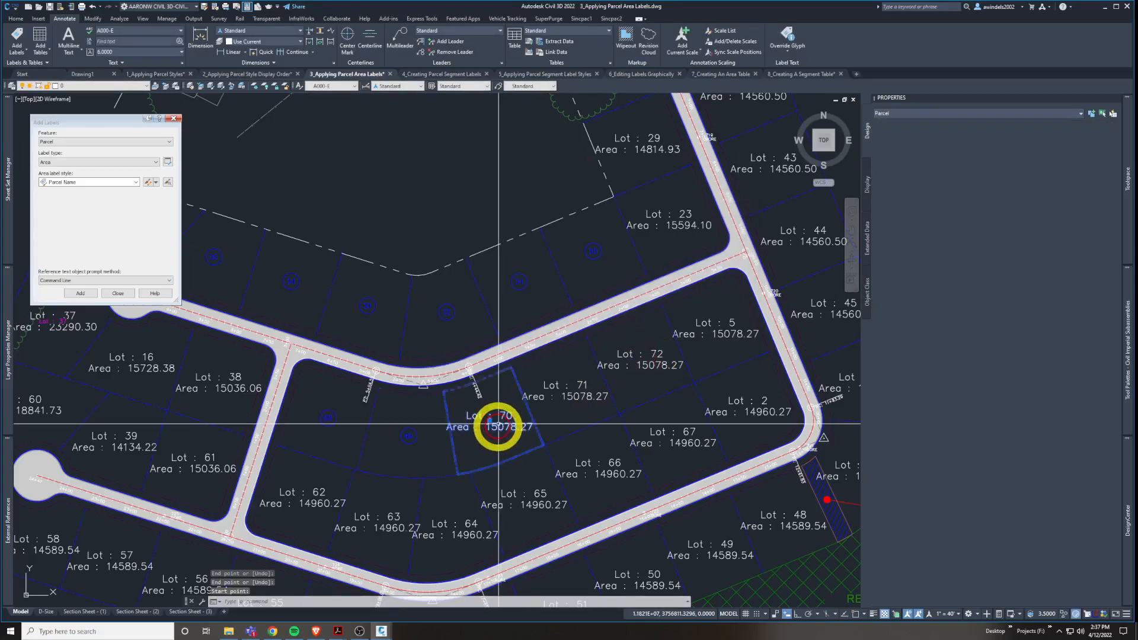
middle_drag(505, 429, 490, 428)
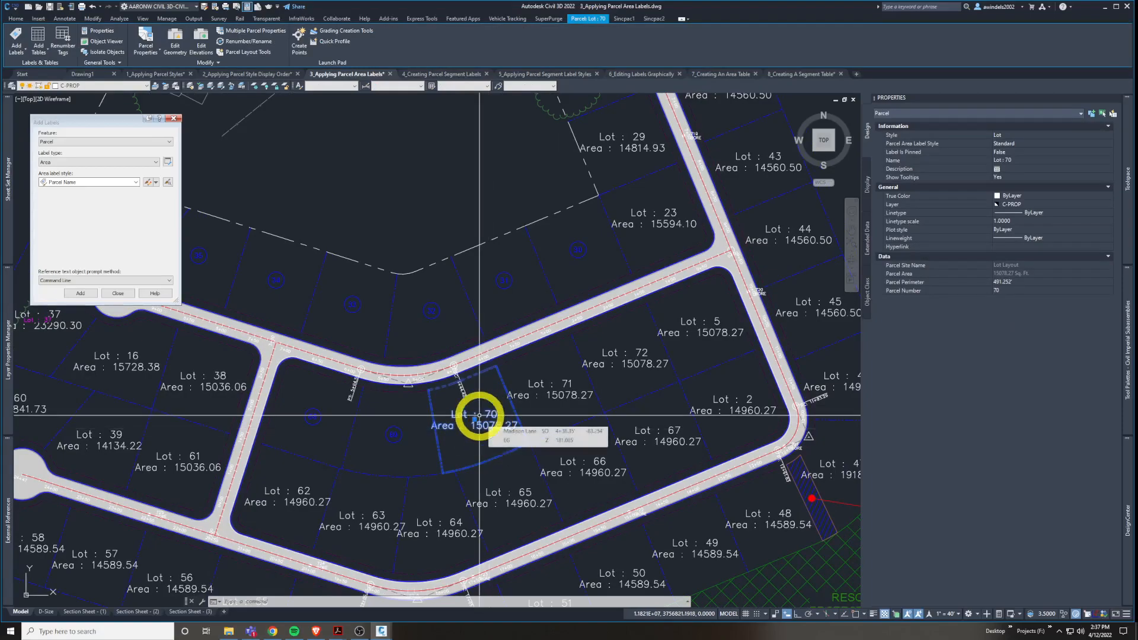
click(272, 34)
click(474, 424)
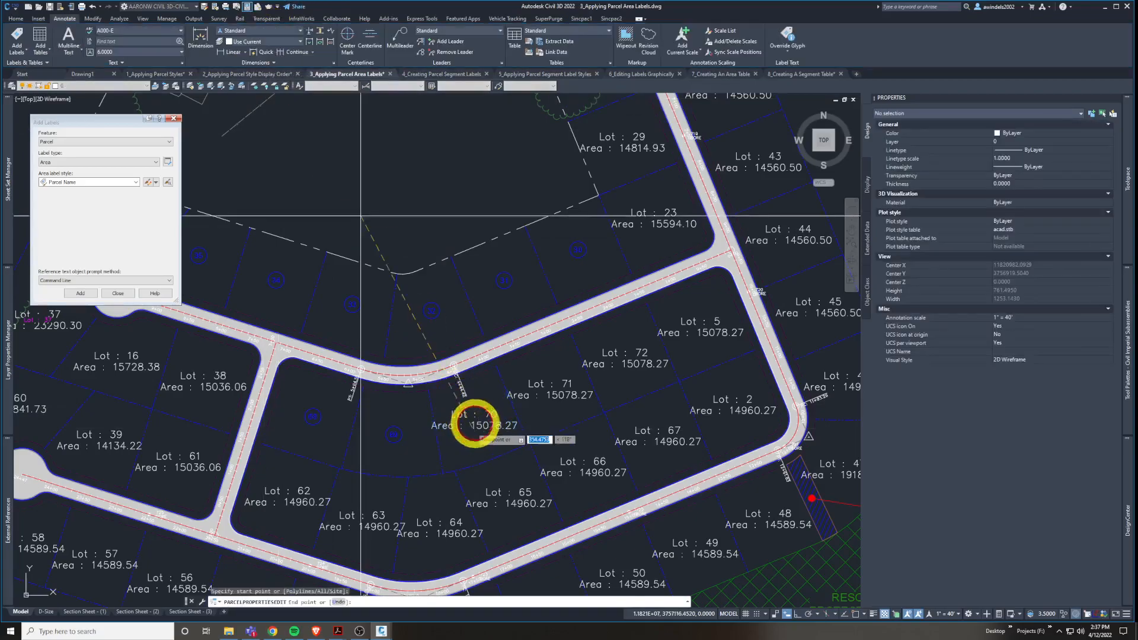
click(543, 385)
click(697, 320)
click(727, 398)
click(507, 505)
click(439, 523)
click(348, 518)
key(Return)
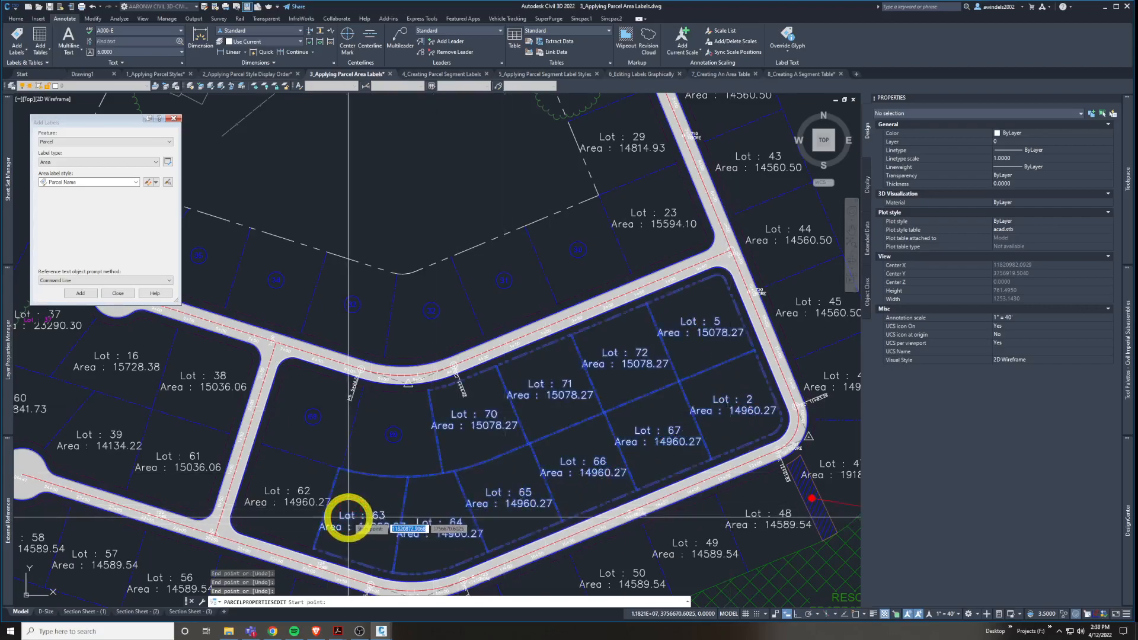
key(Return)
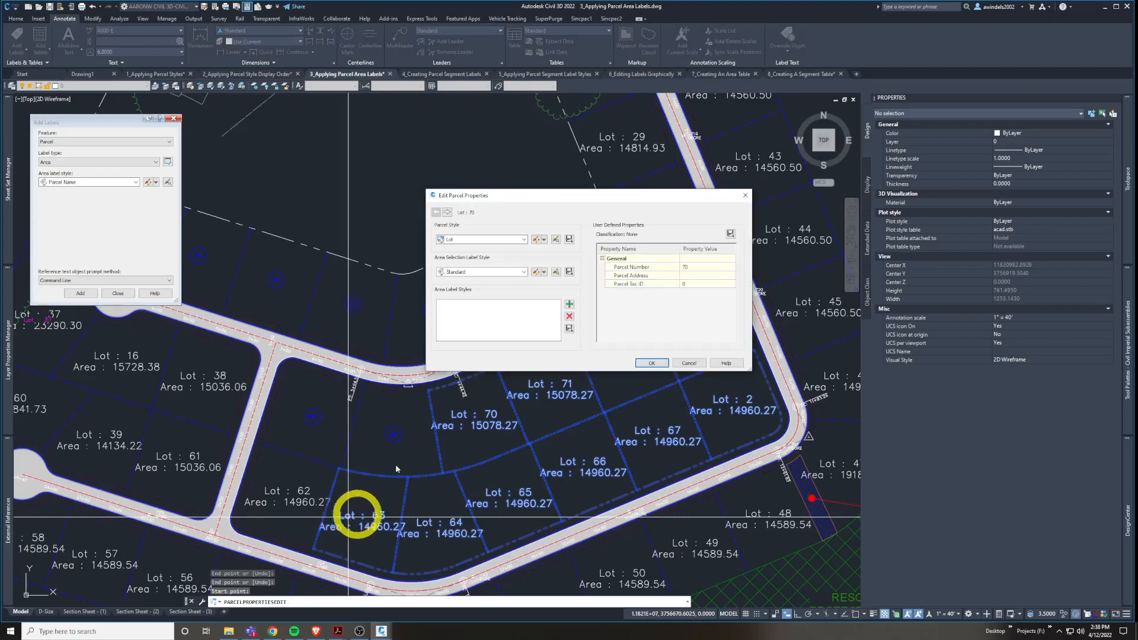
Set the area selection label style to Lot Number and remove the Lot Number entry from the area label styles list.
click(507, 273)
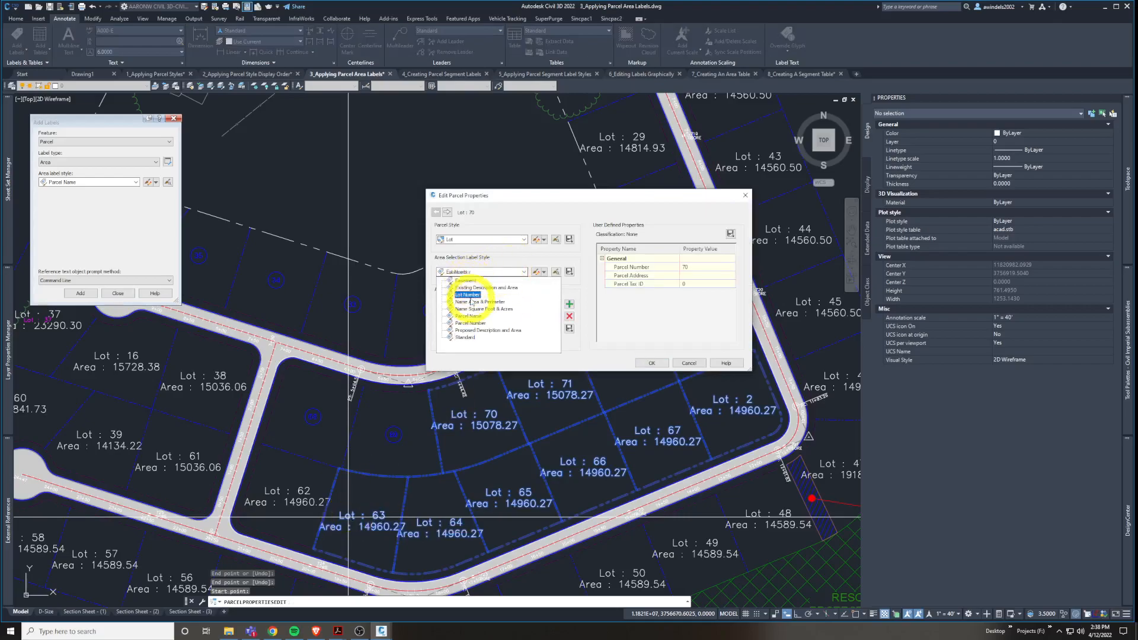
click(469, 296)
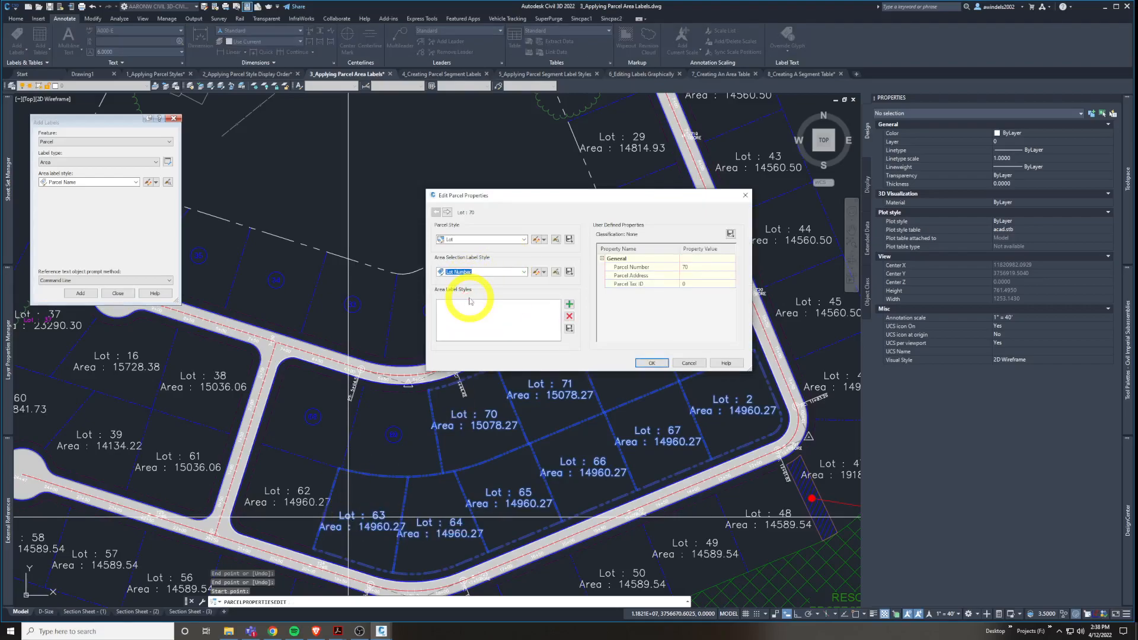
click(466, 303)
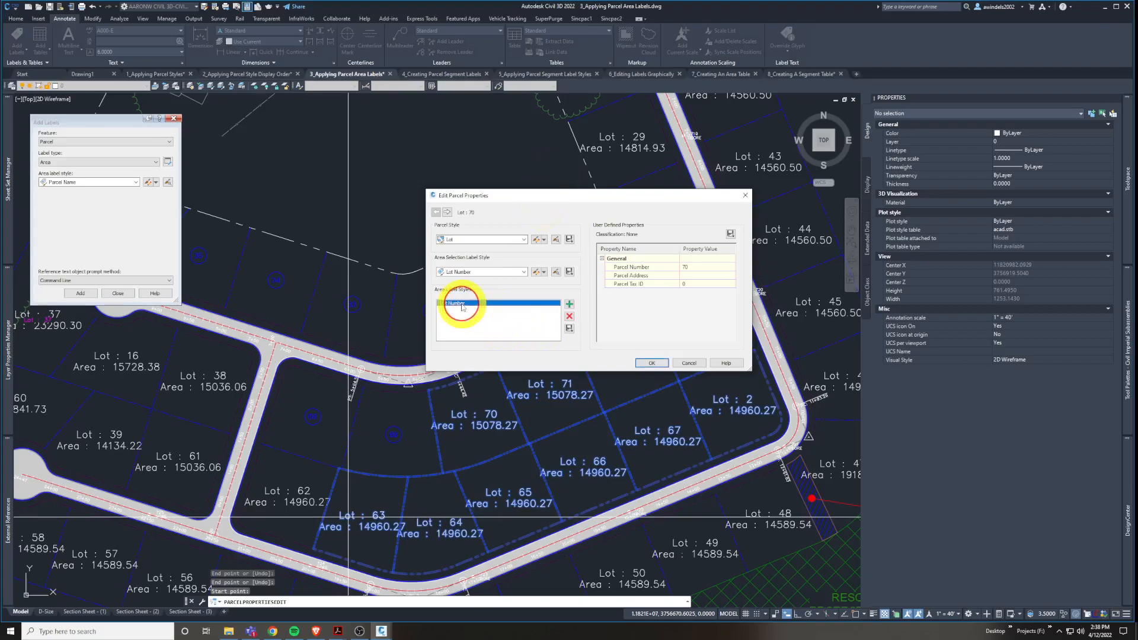
click(570, 316)
click(538, 307)
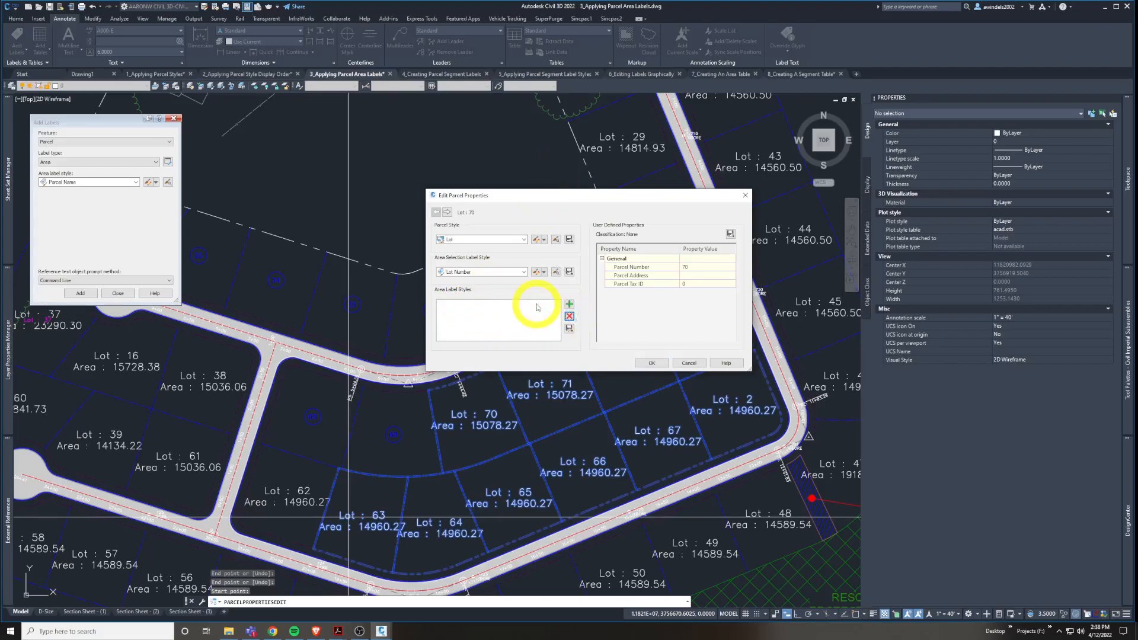
Add the Lot Number style to the area label styles list for Lot 70 and the parcels selected with it.
click(570, 304)
click(567, 155)
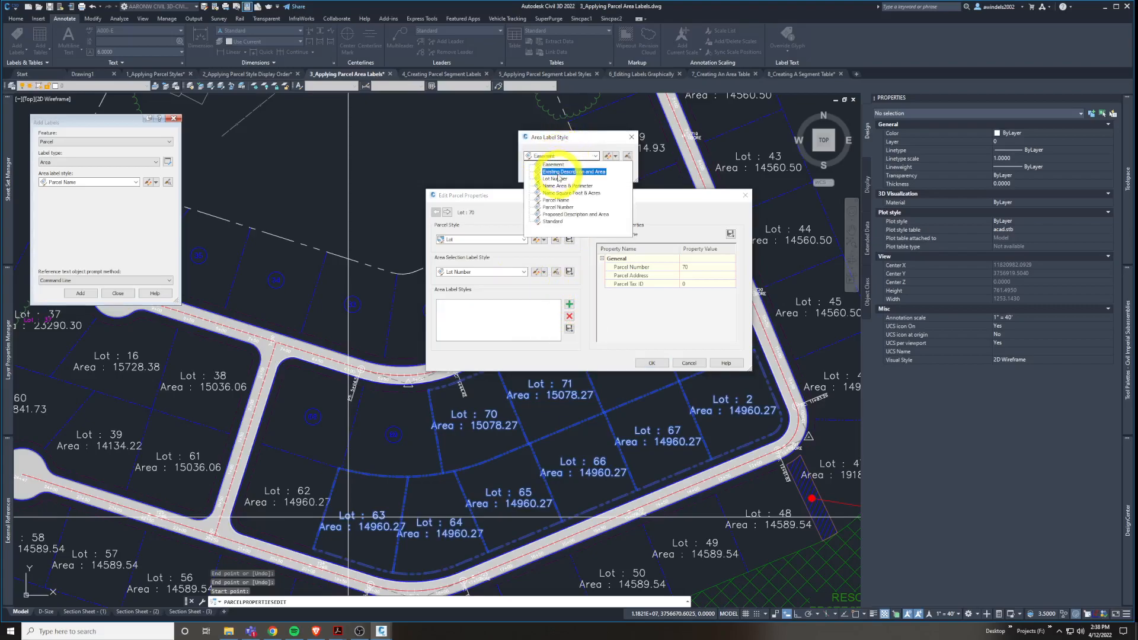
click(558, 178)
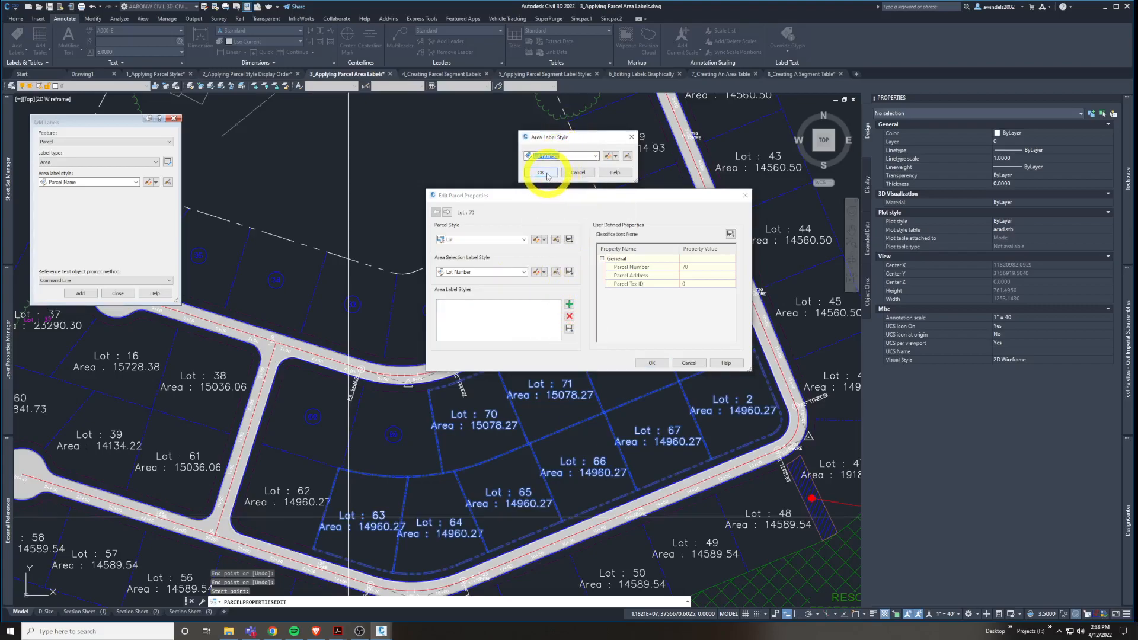
click(542, 172)
click(484, 306)
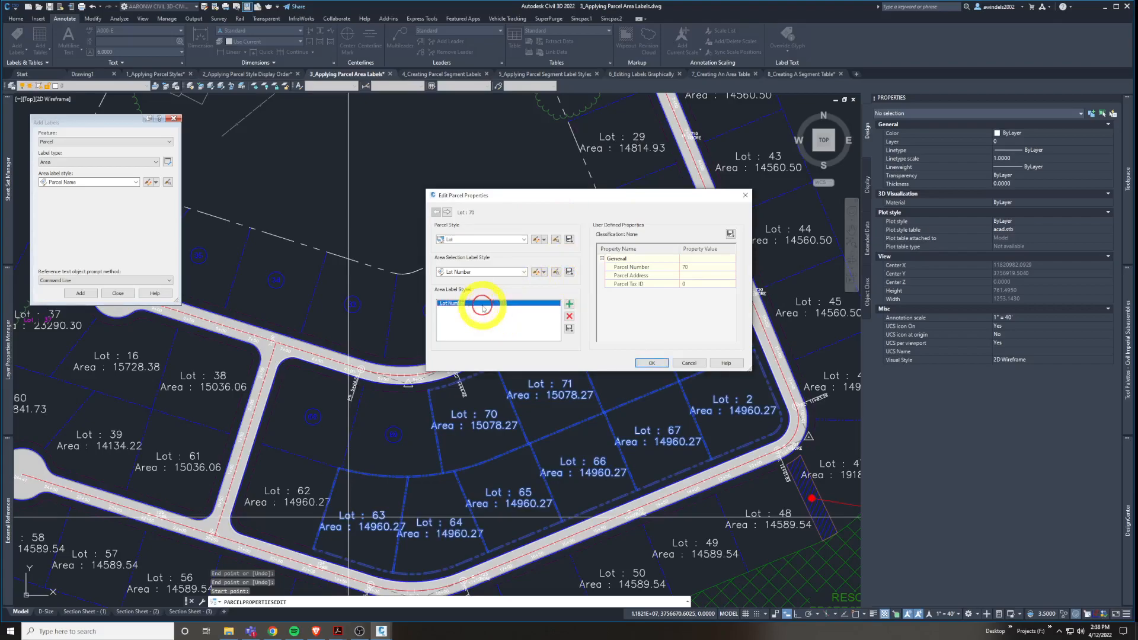
Apply the area label styles list to all selected parcels, accept the parcel properties and clear the Lot 70 selection.
click(570, 328)
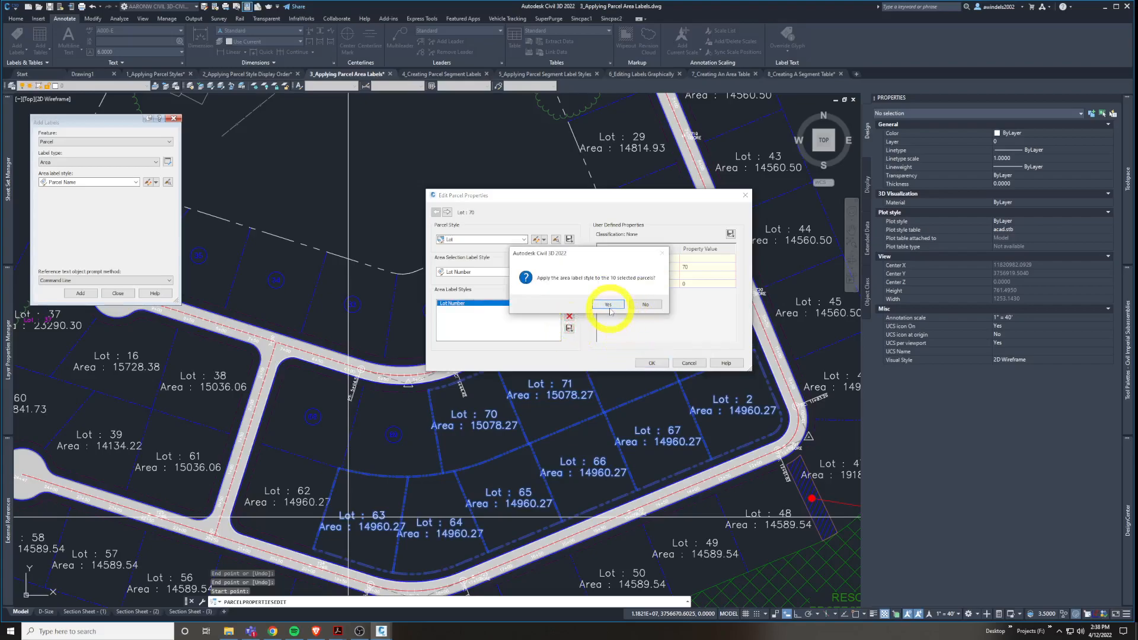
click(575, 263)
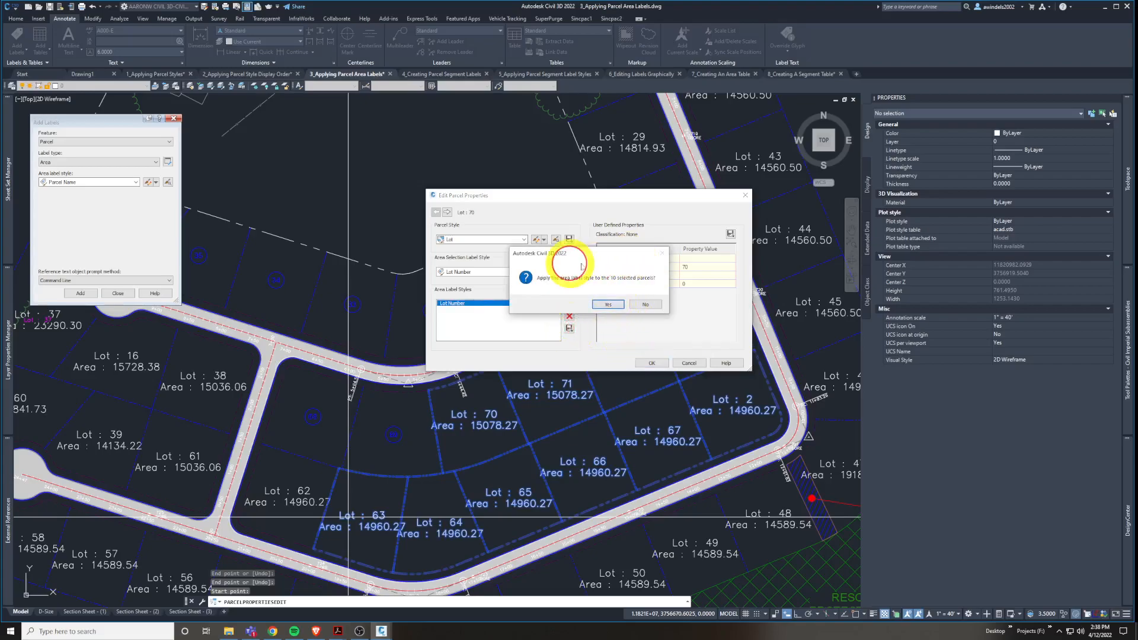
click(618, 305)
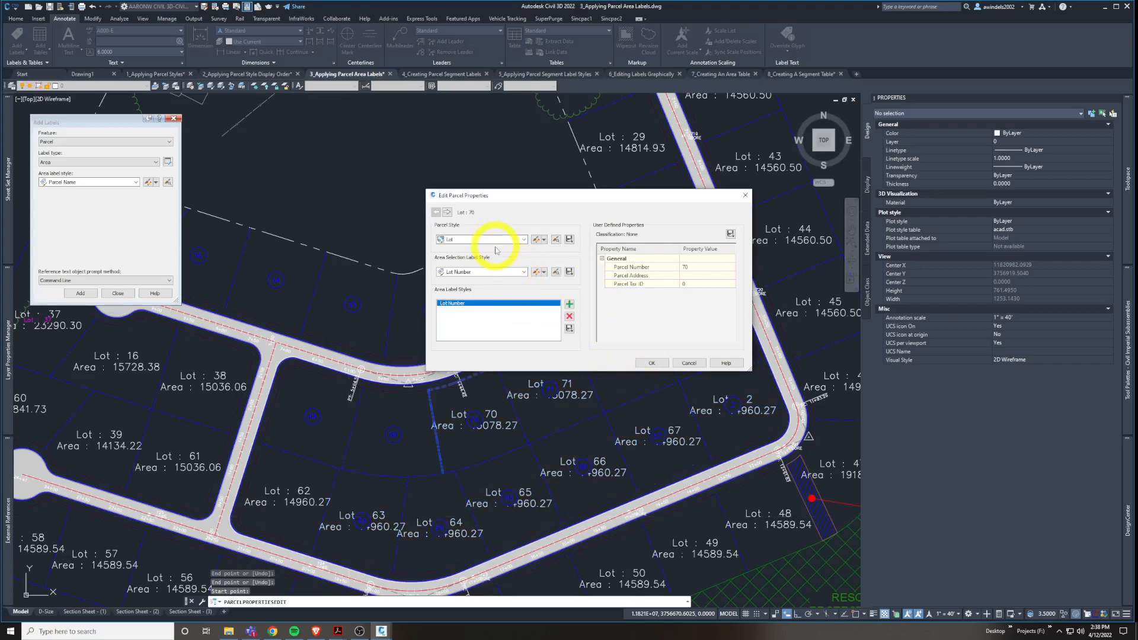
click(654, 362)
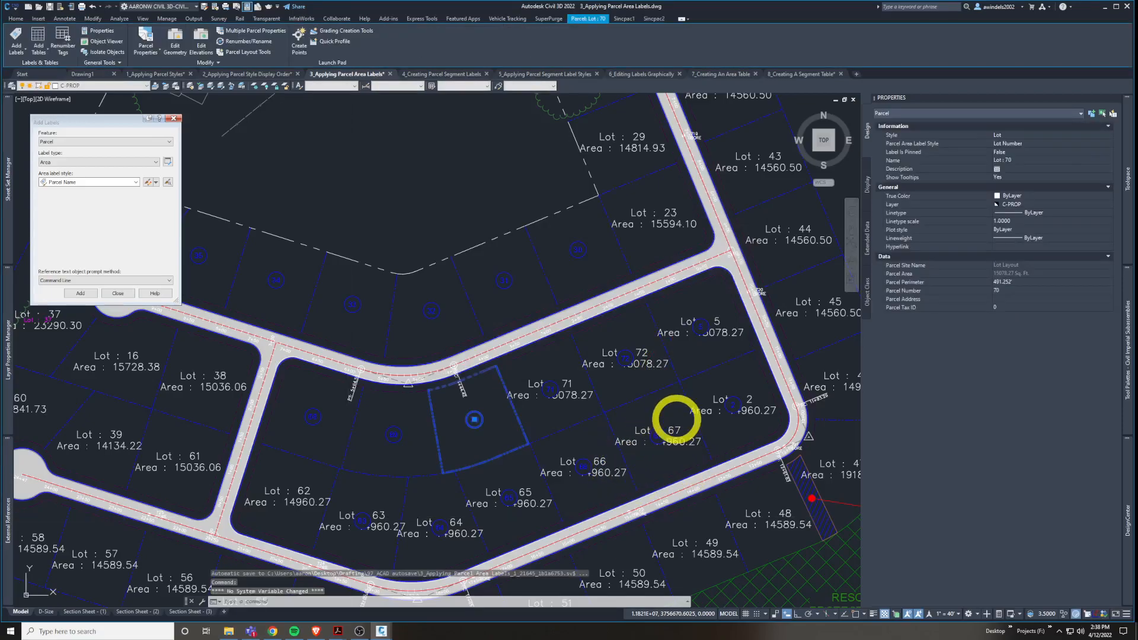
middle_drag(551, 400, 598, 393)
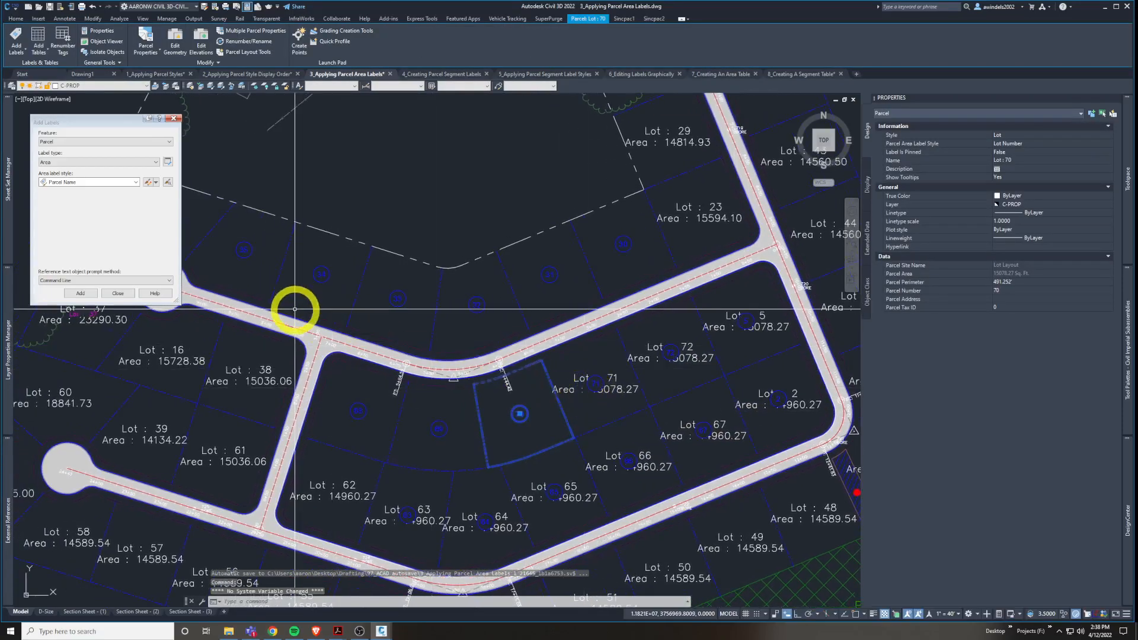
middle_drag(403, 280, 451, 263)
key(Escape)
middle_drag(440, 303, 463, 300)
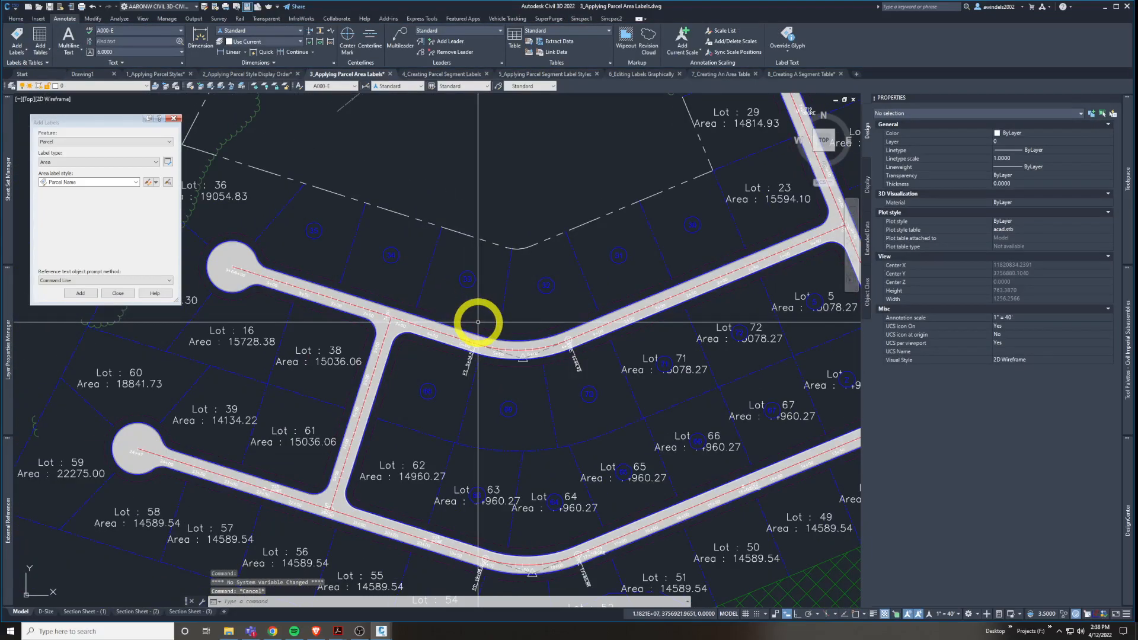
Change the parcel label type in Add Labels to Replace Area.
click(118, 162)
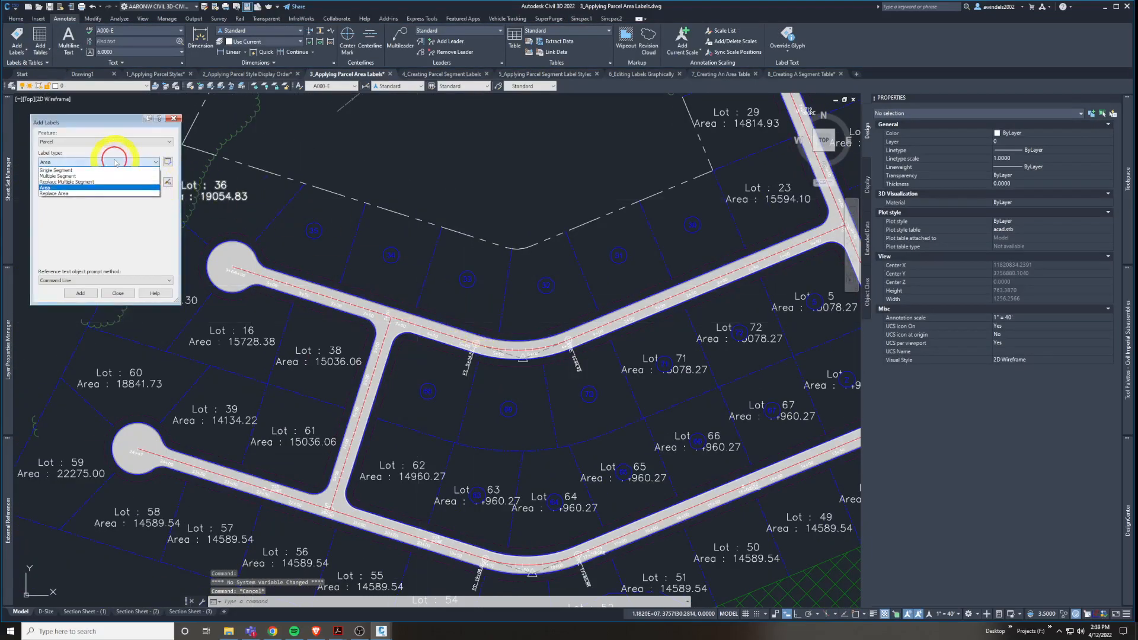
click(64, 194)
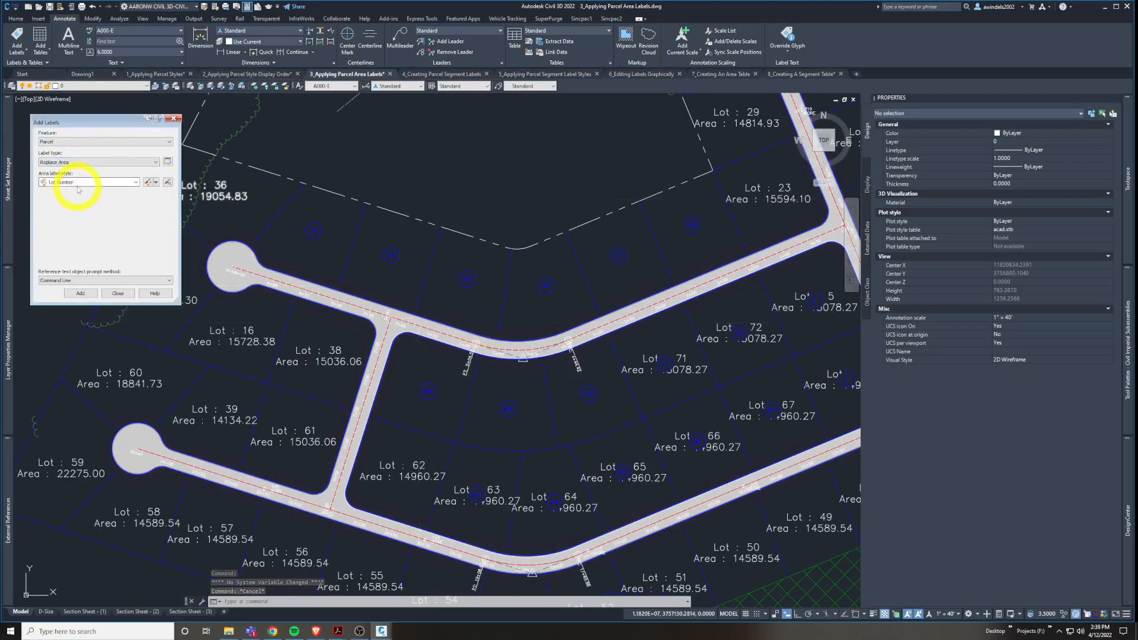
middle_drag(275, 409, 322, 410)
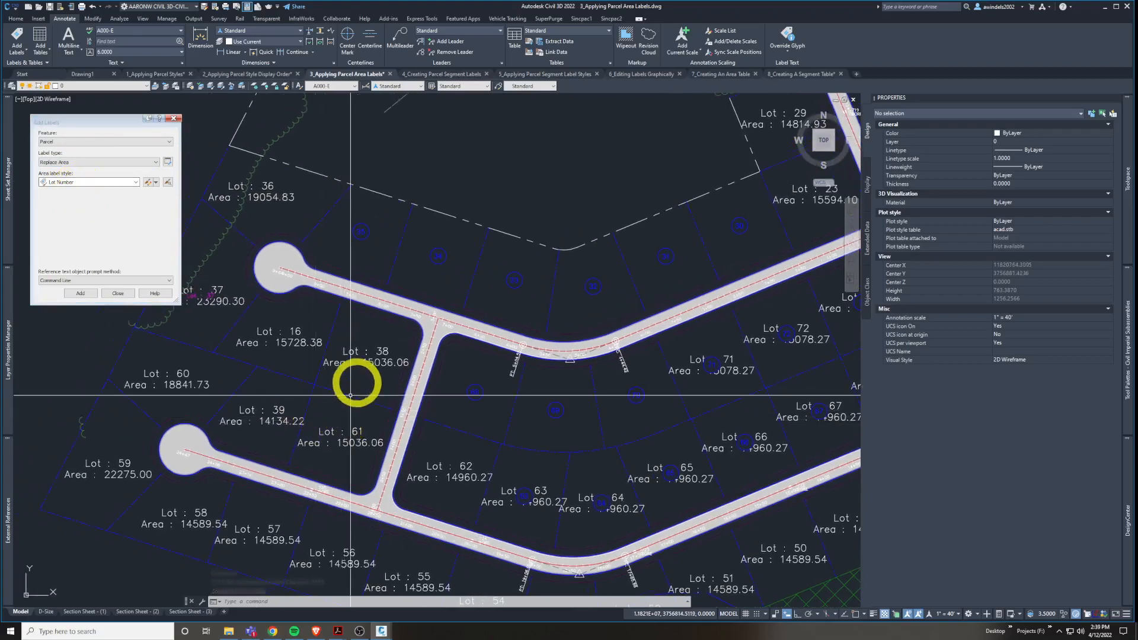
Start Multiple Parcel Properties from Lot 61 and draw the selection line through Lots 61, 38, 16, 39 and 60.
click(358, 437)
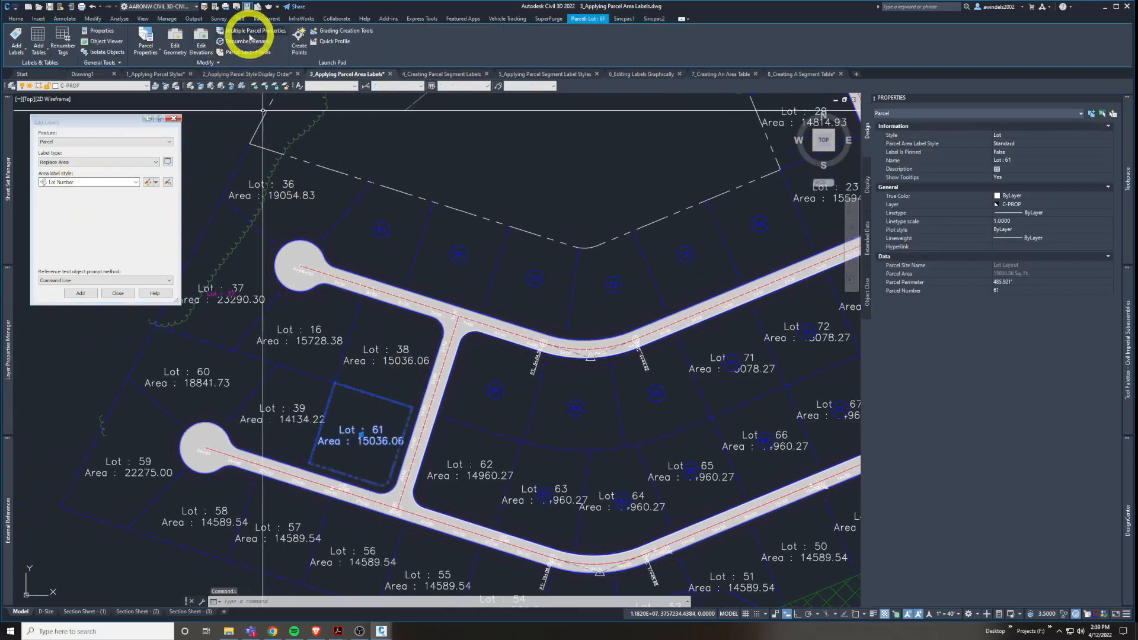
click(250, 36)
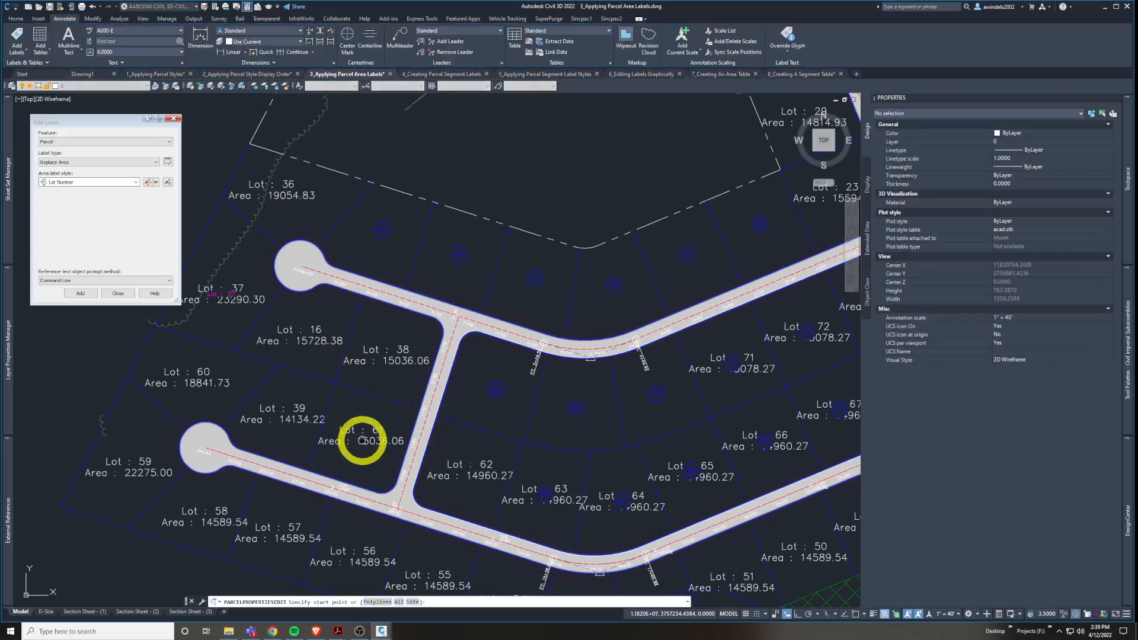
middle_drag(362, 441, 395, 417)
click(393, 414)
click(421, 358)
click(358, 317)
click(328, 382)
click(259, 354)
Continue the selection line from Lot 59 along the outer row to Lot 50 and finish the parcel selection.
click(170, 456)
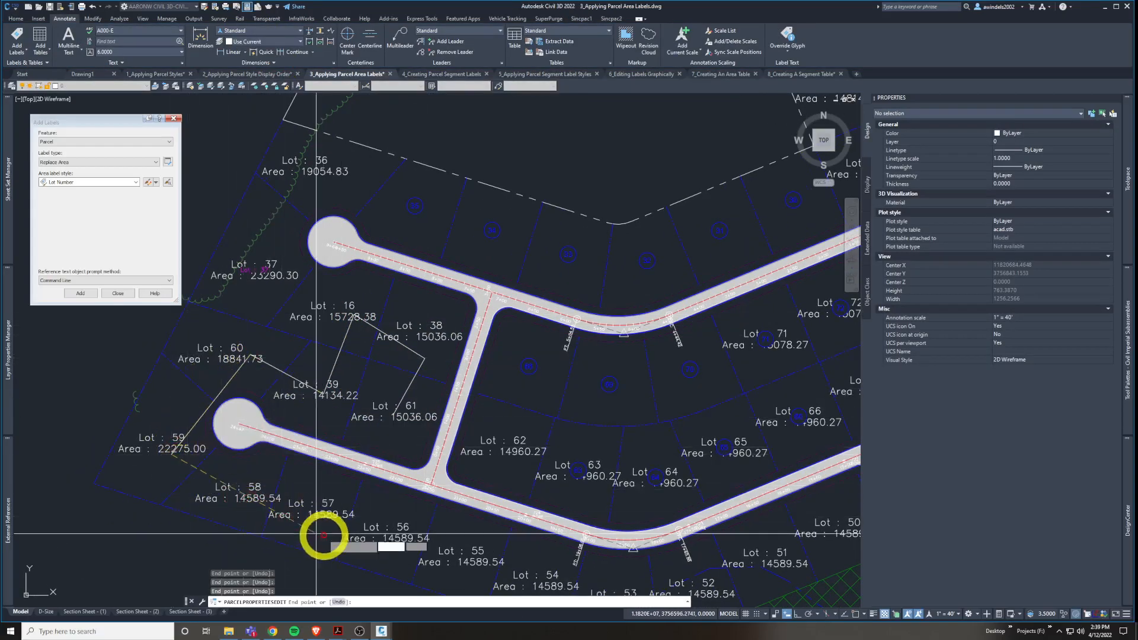
click(387, 544)
middle_drag(489, 548, 339, 369)
click(418, 420)
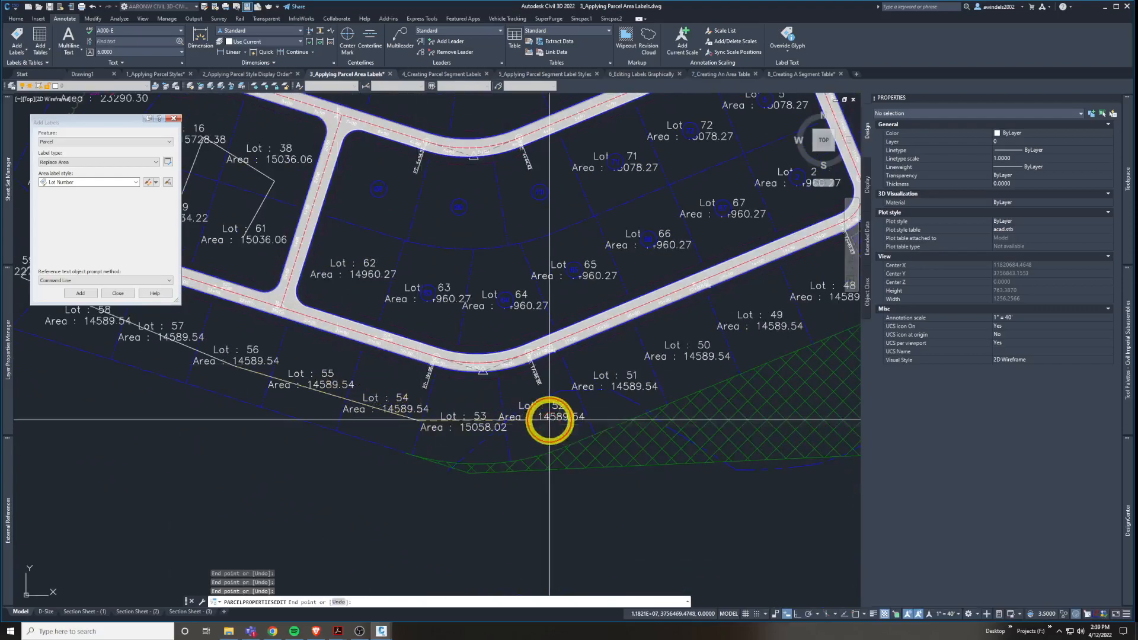
scroll(656, 348, down, 3)
middle_drag(656, 348, 771, 384)
key(Return)
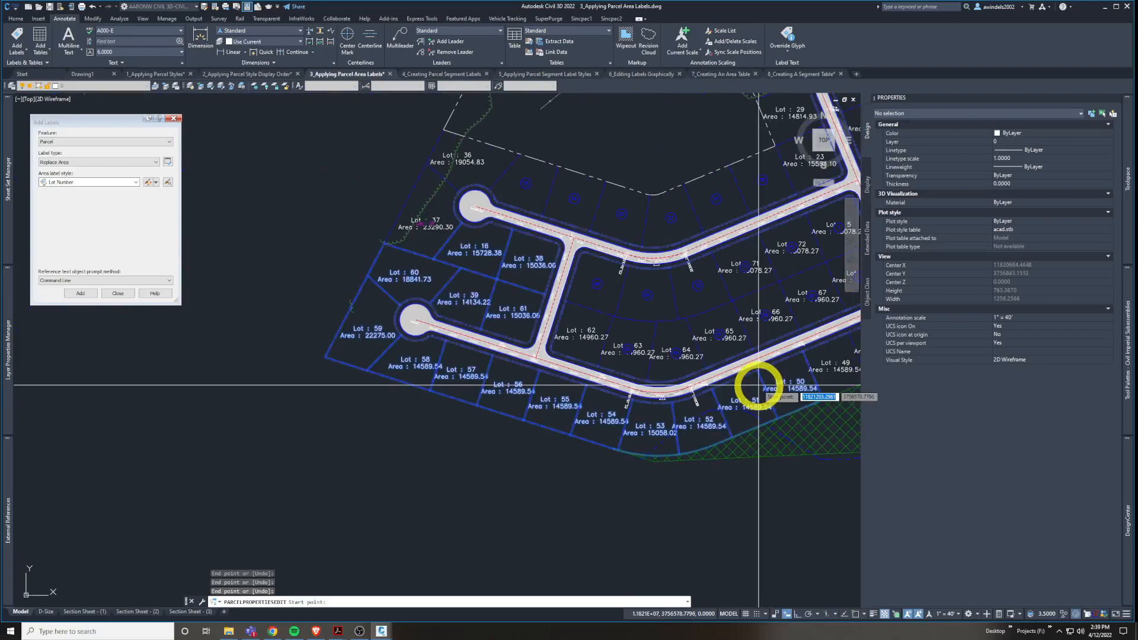
key(Return)
Set the area selection label style to Lot Number and add Lot Number to the area label styles list.
click(501, 271)
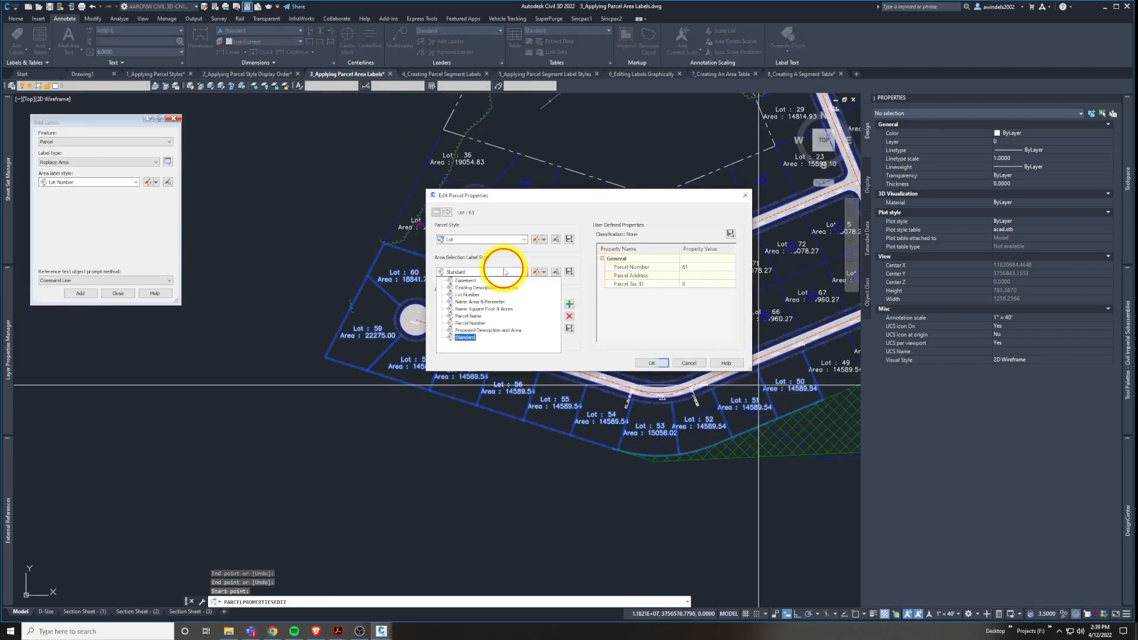
click(468, 295)
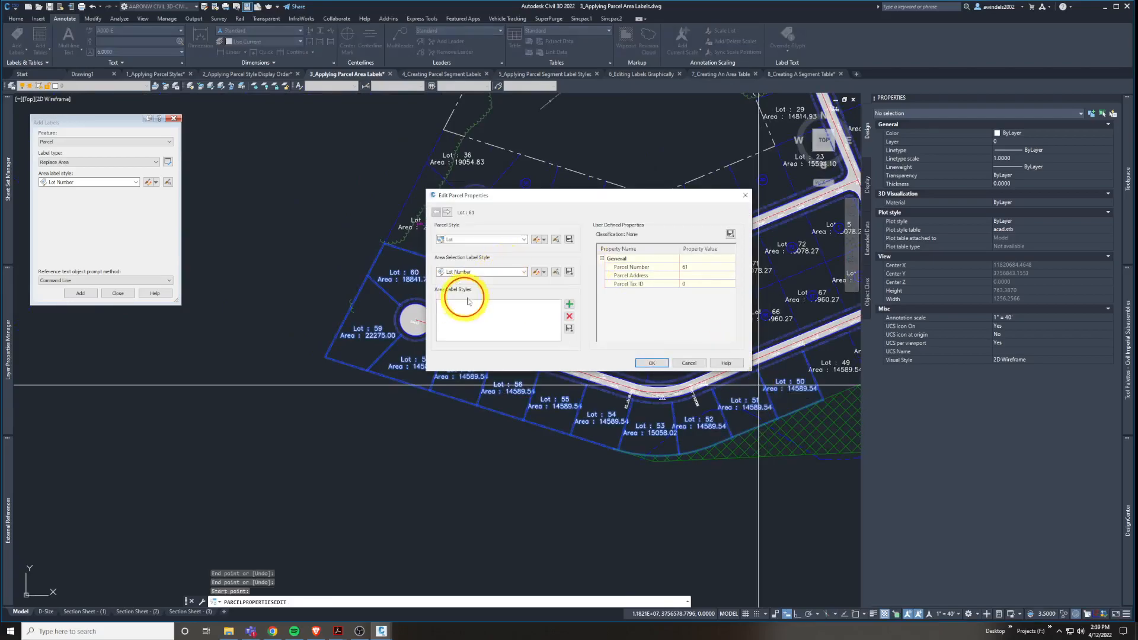
click(570, 304)
click(558, 157)
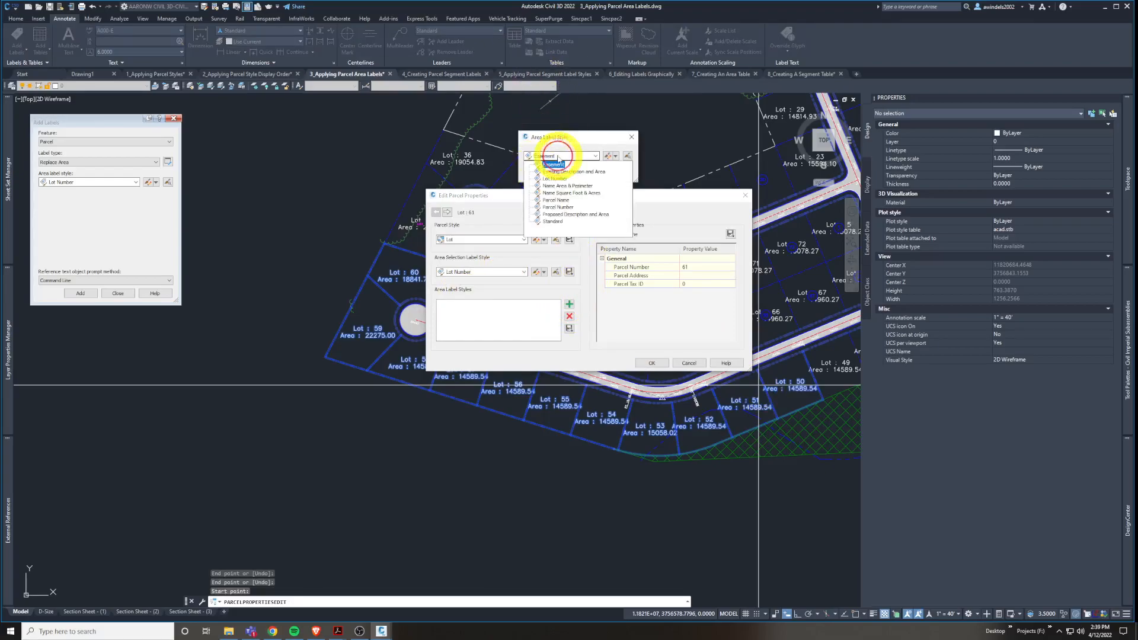
click(553, 179)
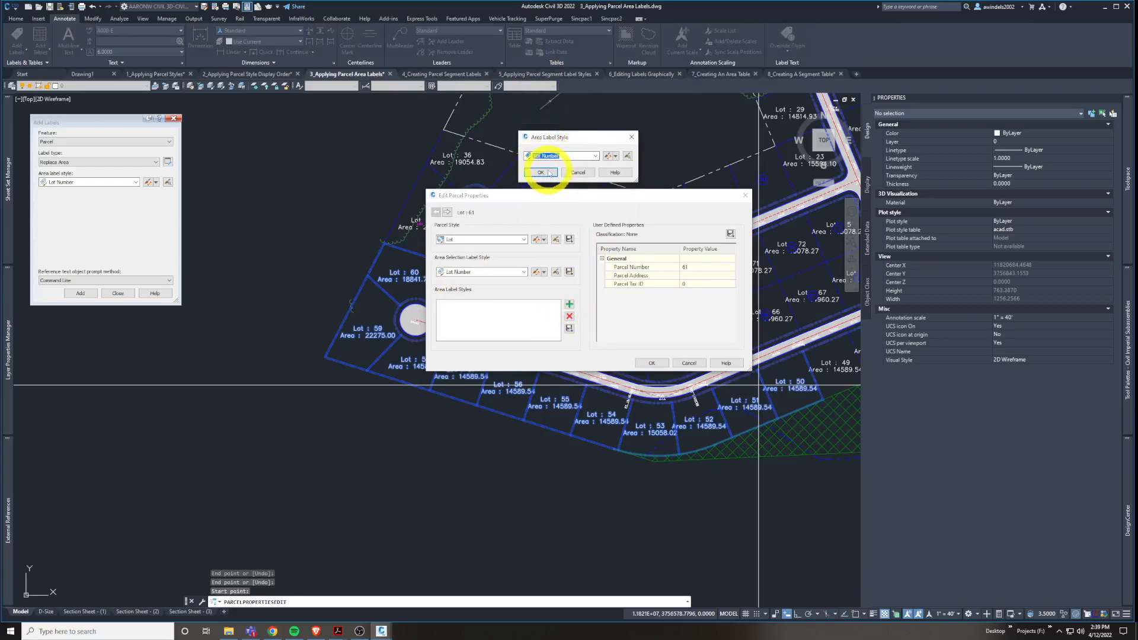
click(540, 172)
Apply the area label styles list to the parcels selected with Lot 61 and accept the parcel properties.
click(570, 329)
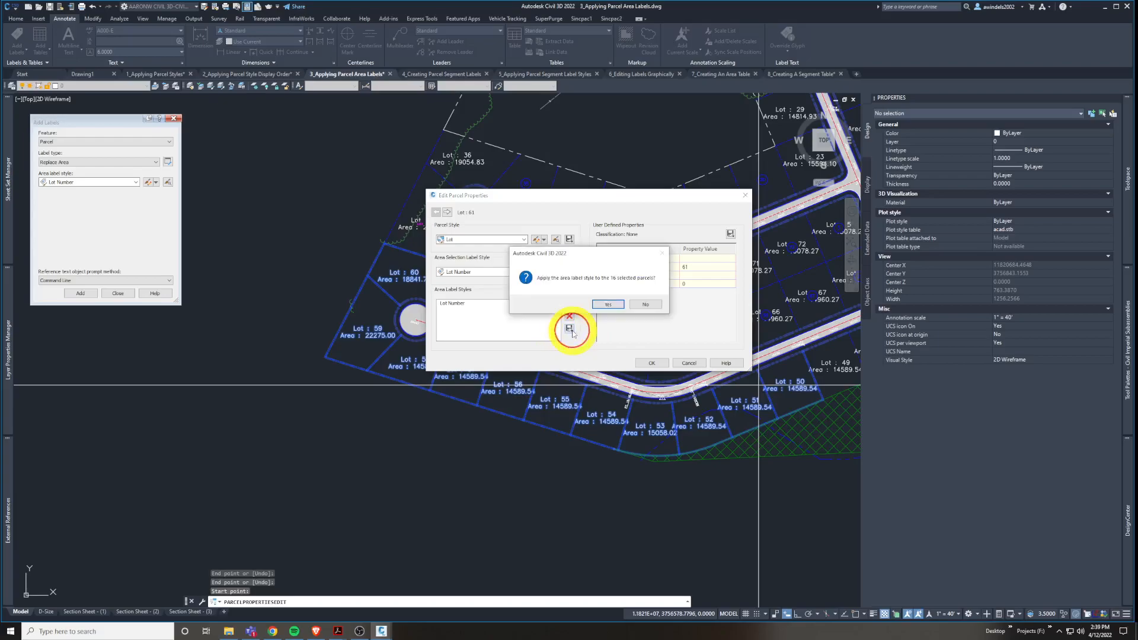
click(608, 305)
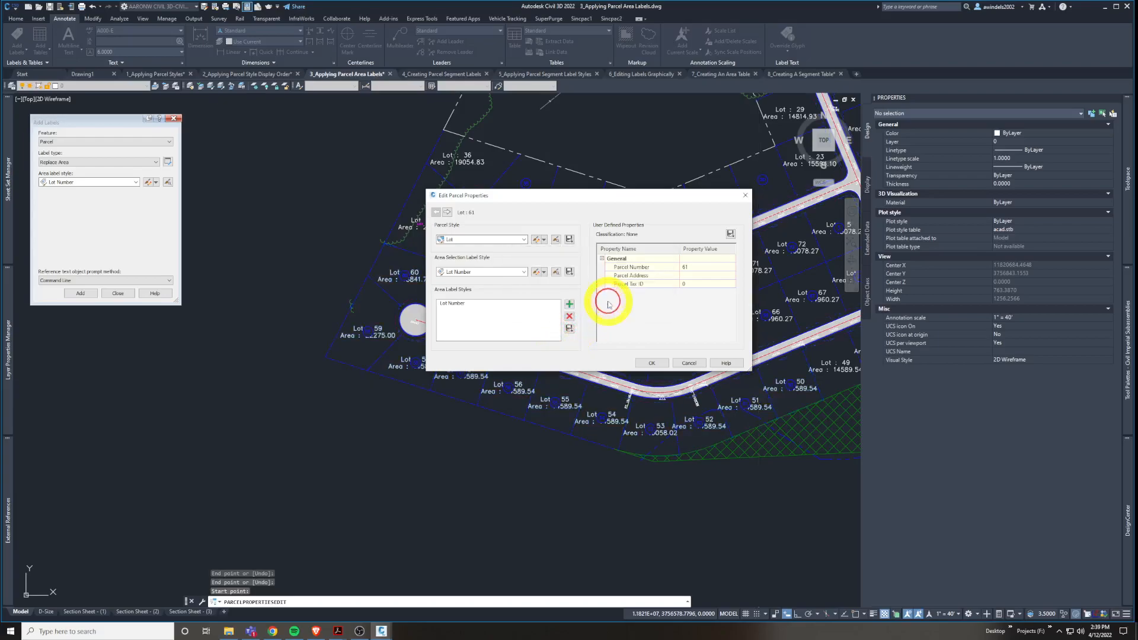
click(653, 364)
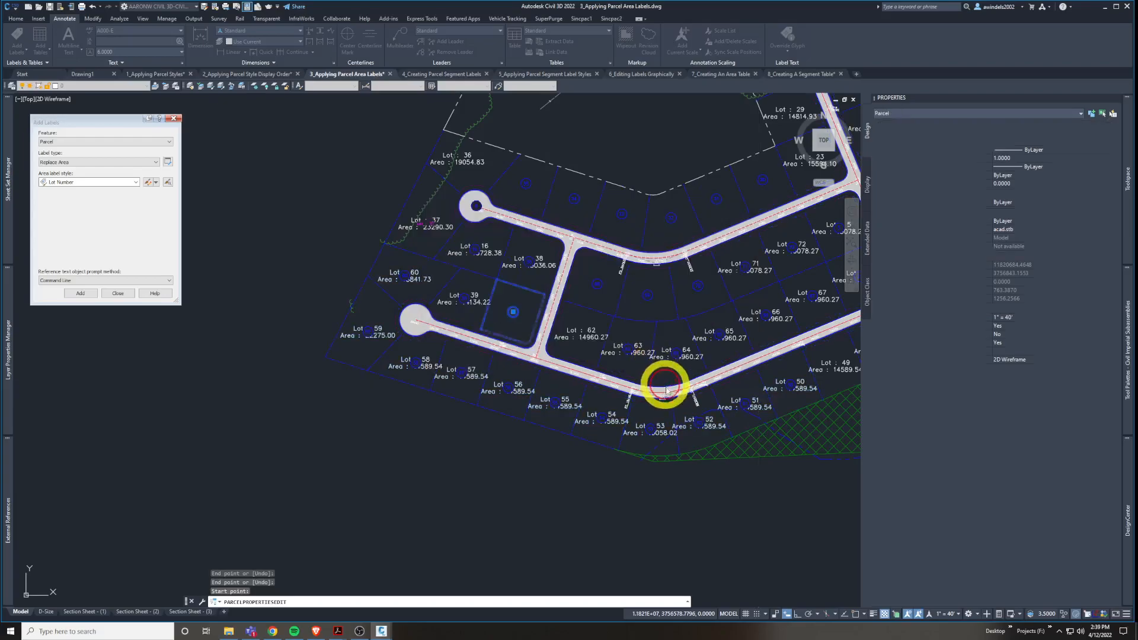
mouse_move(655, 427)
middle_down()
mouse_move(626, 422)
mouse_move(666, 489)
middle_up()
scroll(624, 418, up, 2)
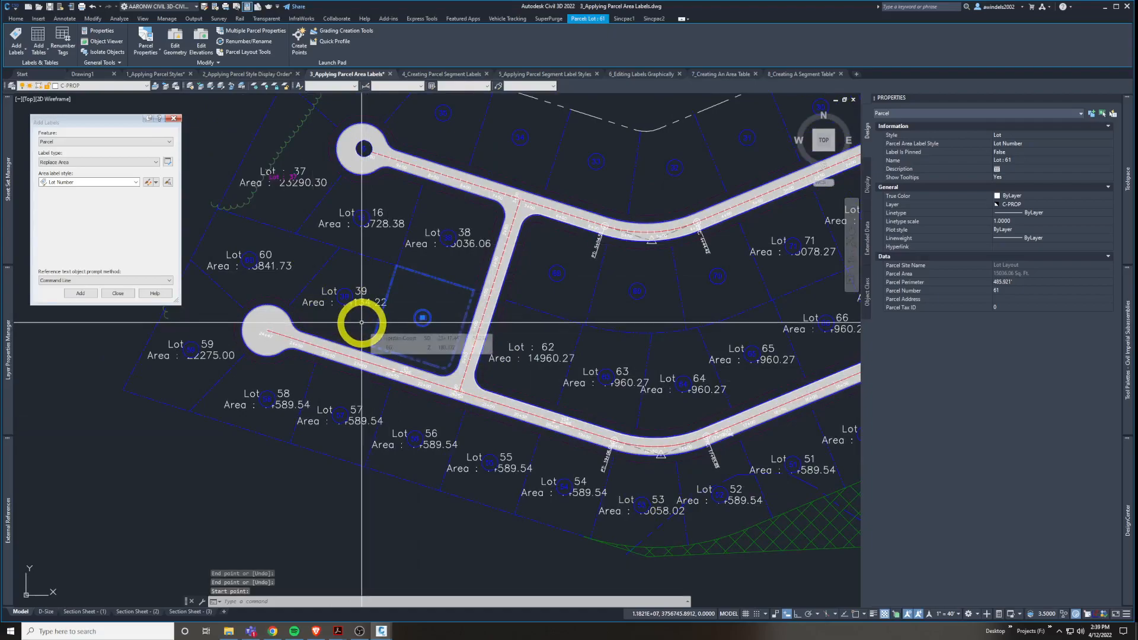
middle_drag(544, 390, 463, 384)
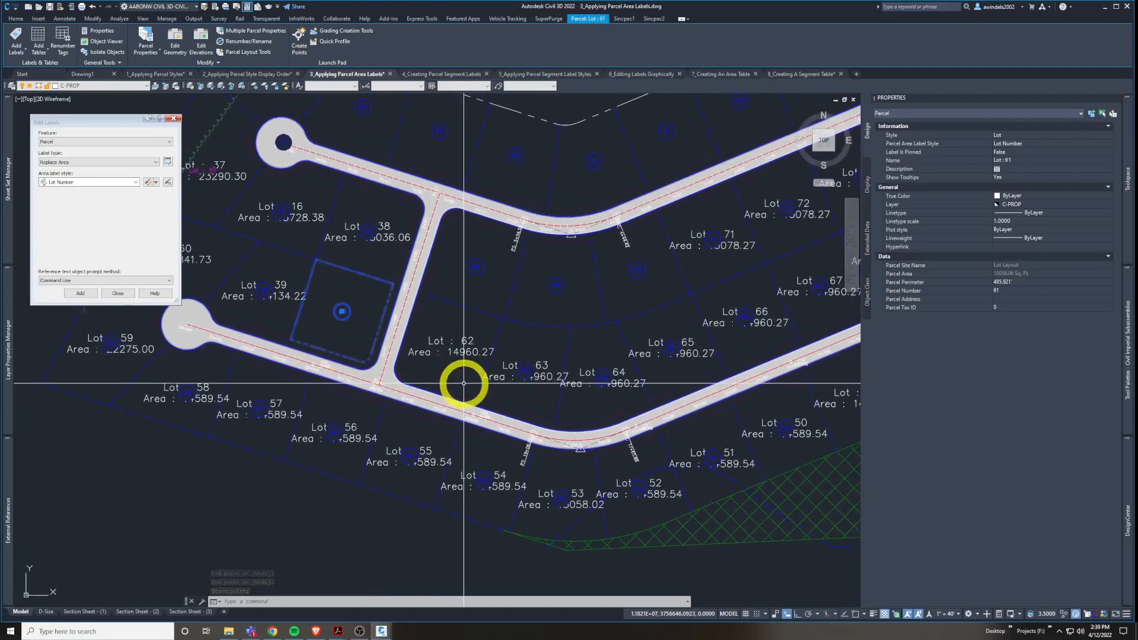
scroll(482, 434, down, 3)
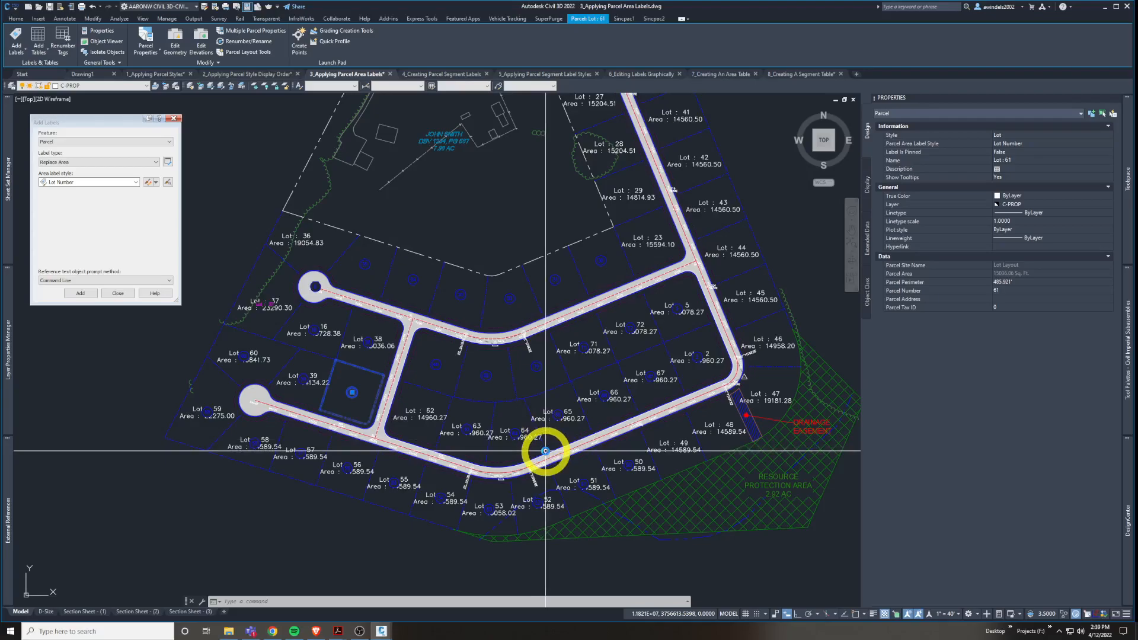
Switch to the 4_Creating Parcel Segment Labels drawing and open Add Labels with Lots 32 and 33 in close view.
click(455, 74)
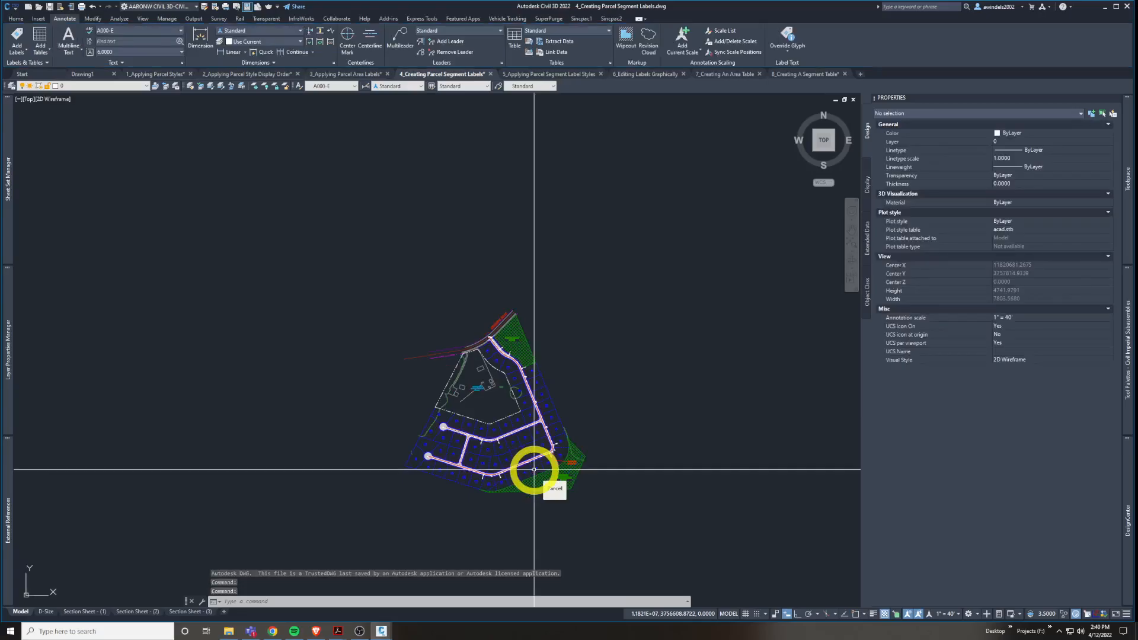
scroll(534, 469, up, 5)
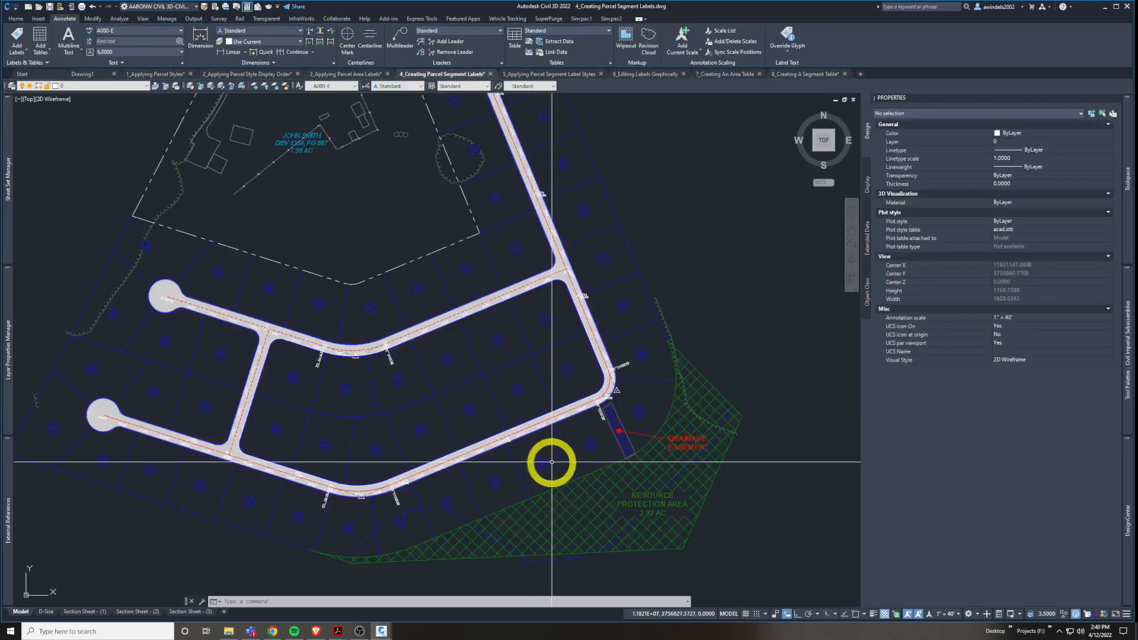
mouse_move(577, 377)
middle_down()
mouse_move(652, 399)
mouse_move(615, 420)
middle_up()
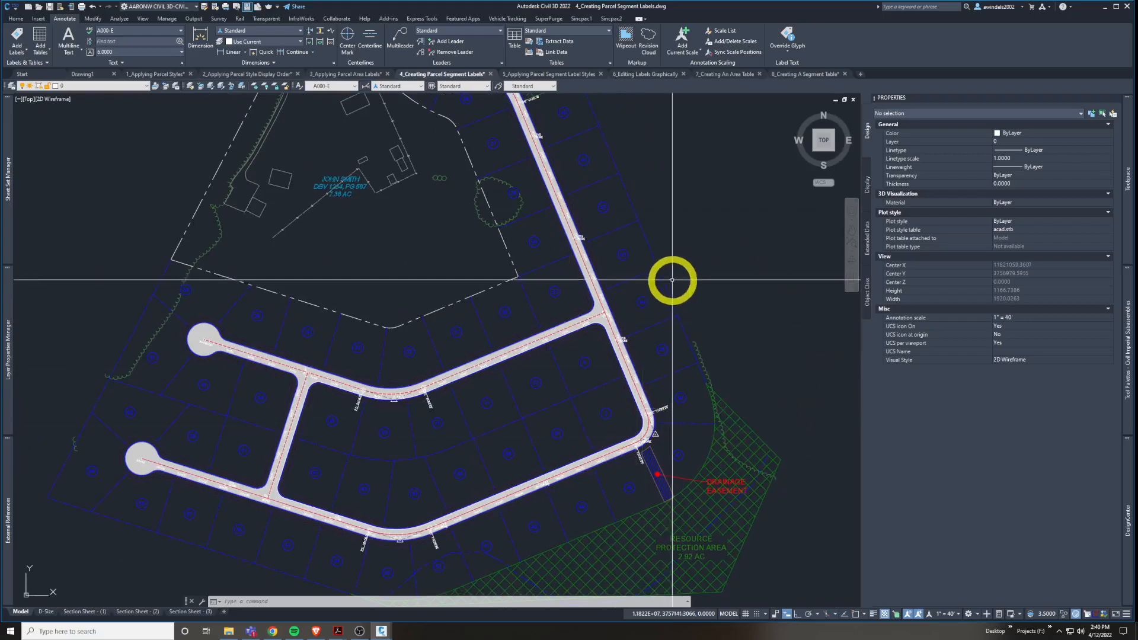
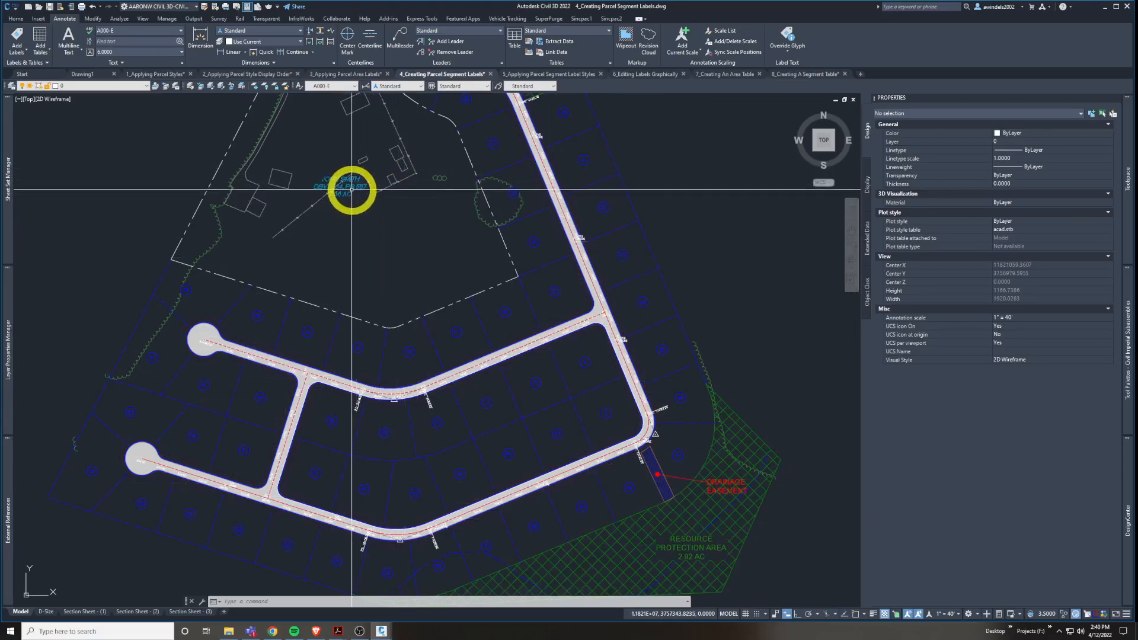
scroll(357, 335, up, 5)
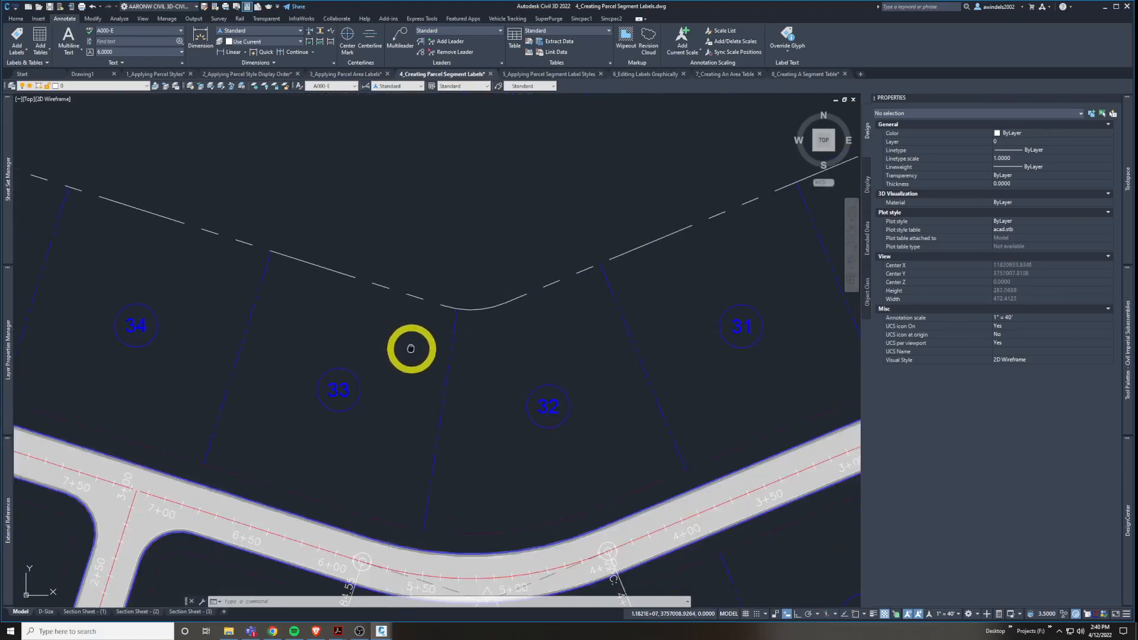
middle_drag(555, 404, 563, 390)
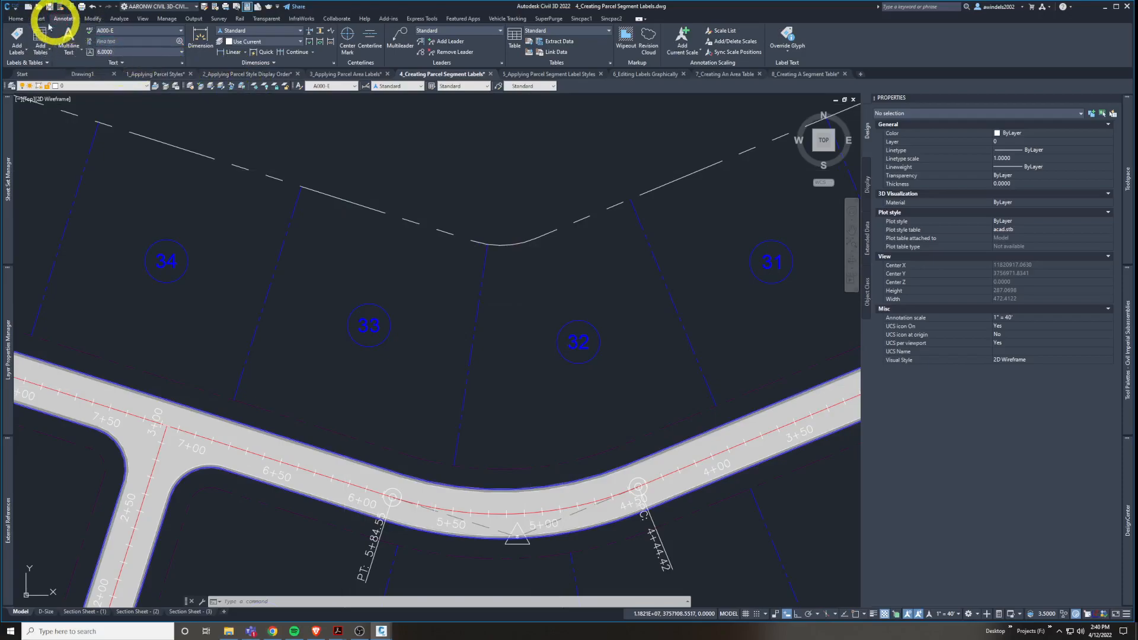
click(18, 36)
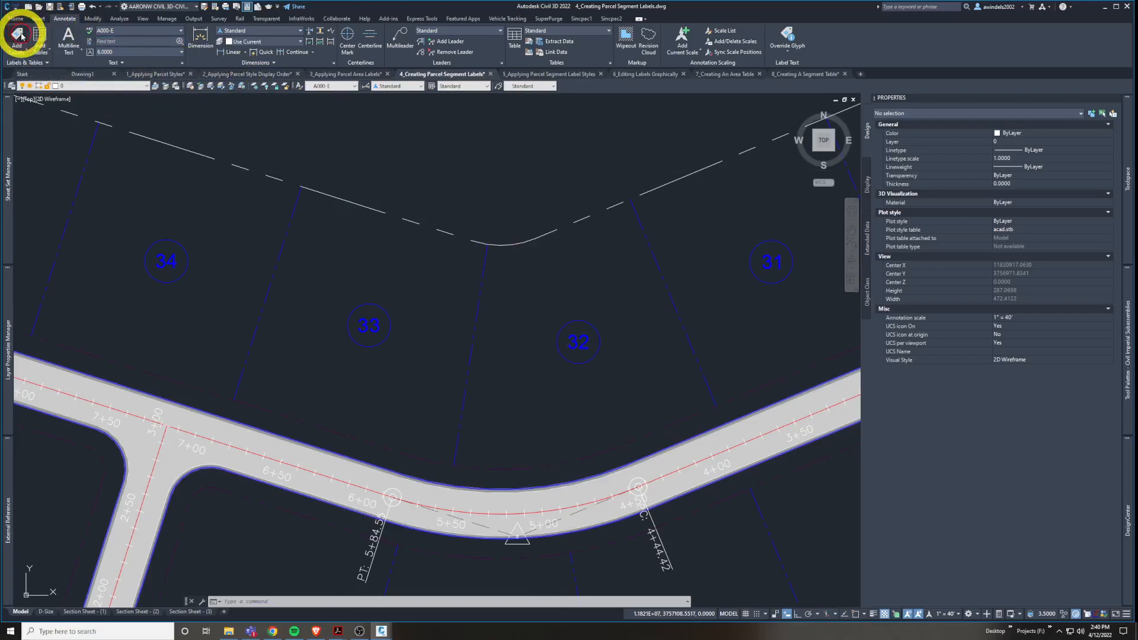
drag(91, 123, 92, 126)
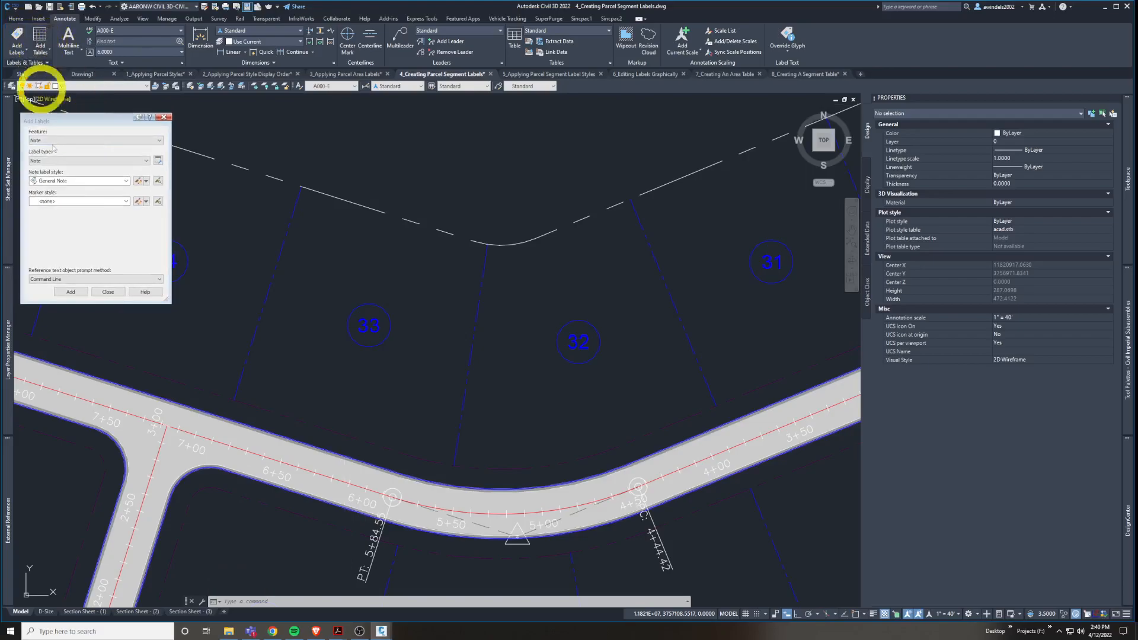
Set the label feature to Parcel with the Single Segment type and review the available line label styles and label types.
click(67, 142)
click(52, 166)
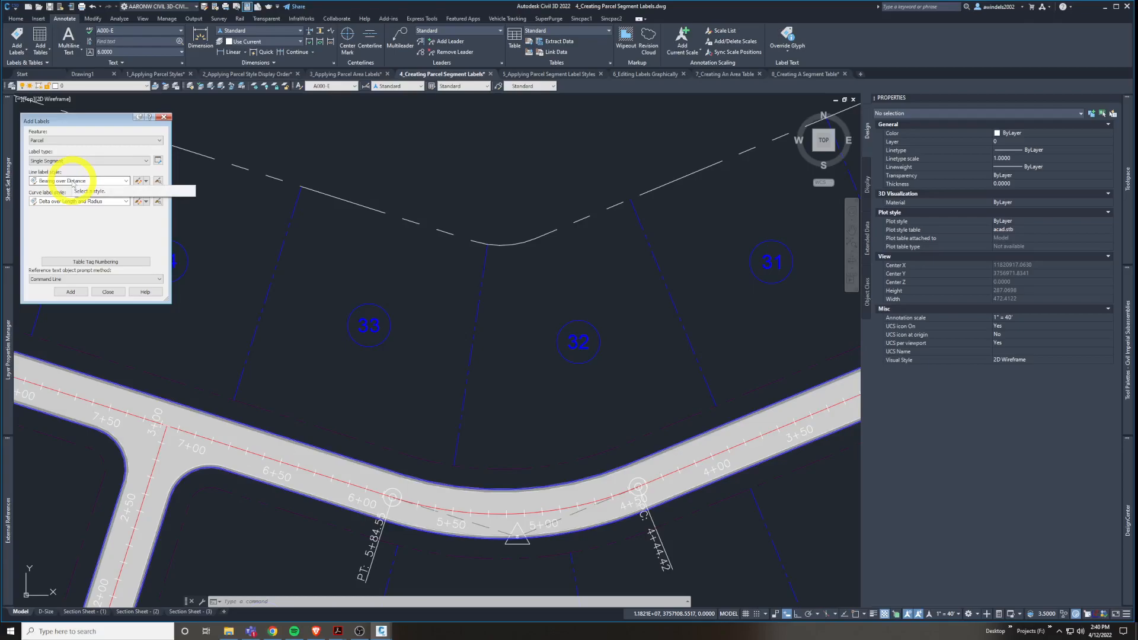
click(72, 182)
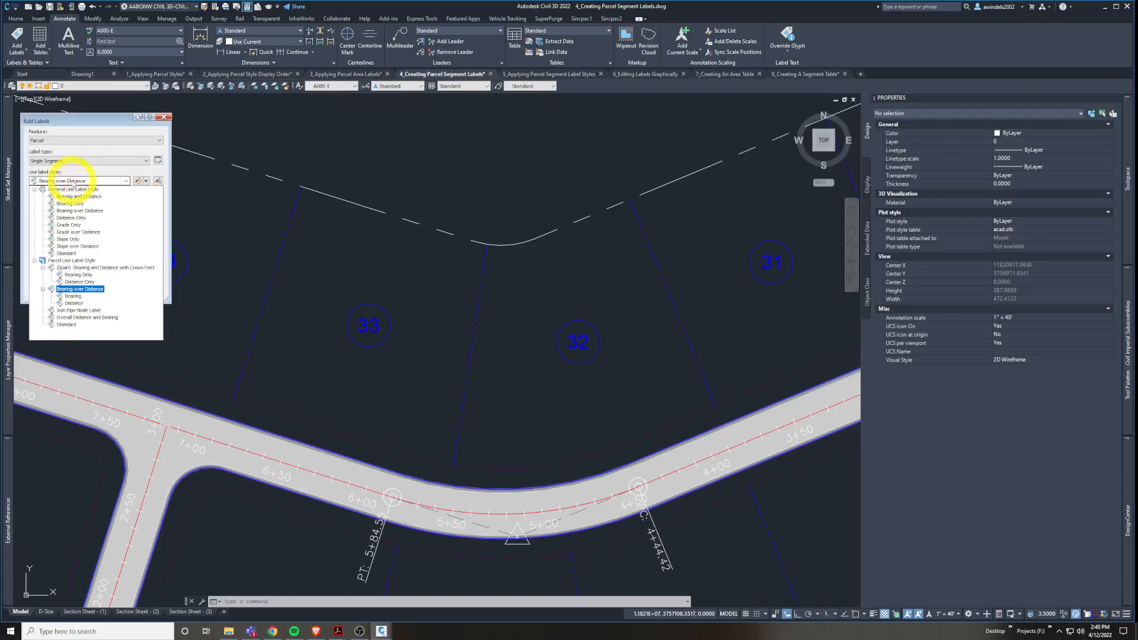
click(73, 181)
click(76, 203)
click(71, 160)
click(71, 160)
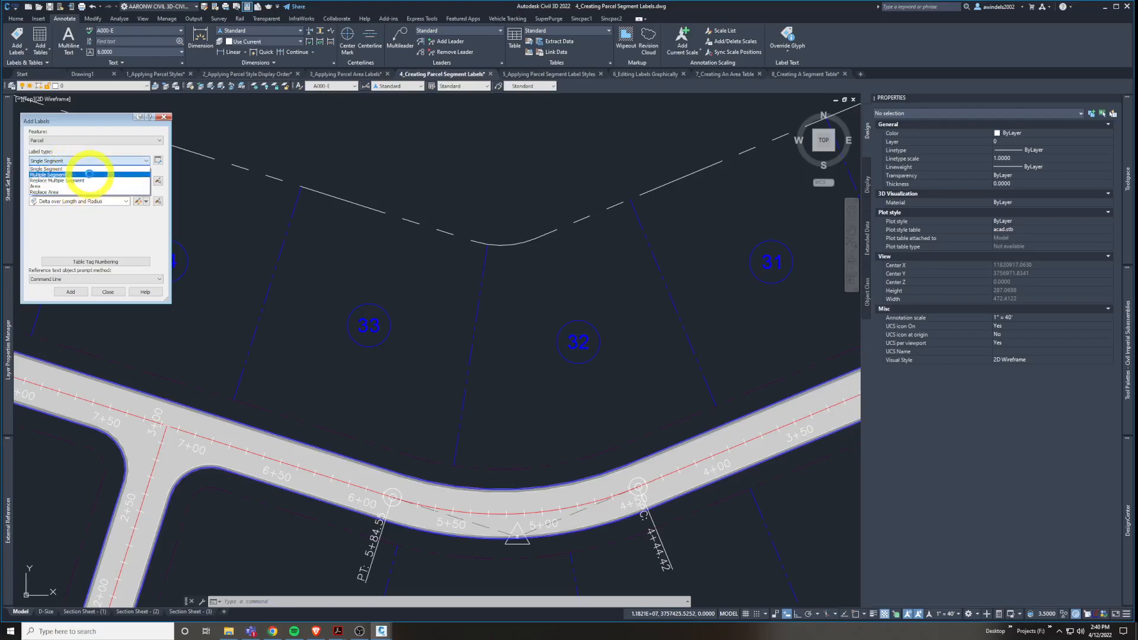
click(93, 230)
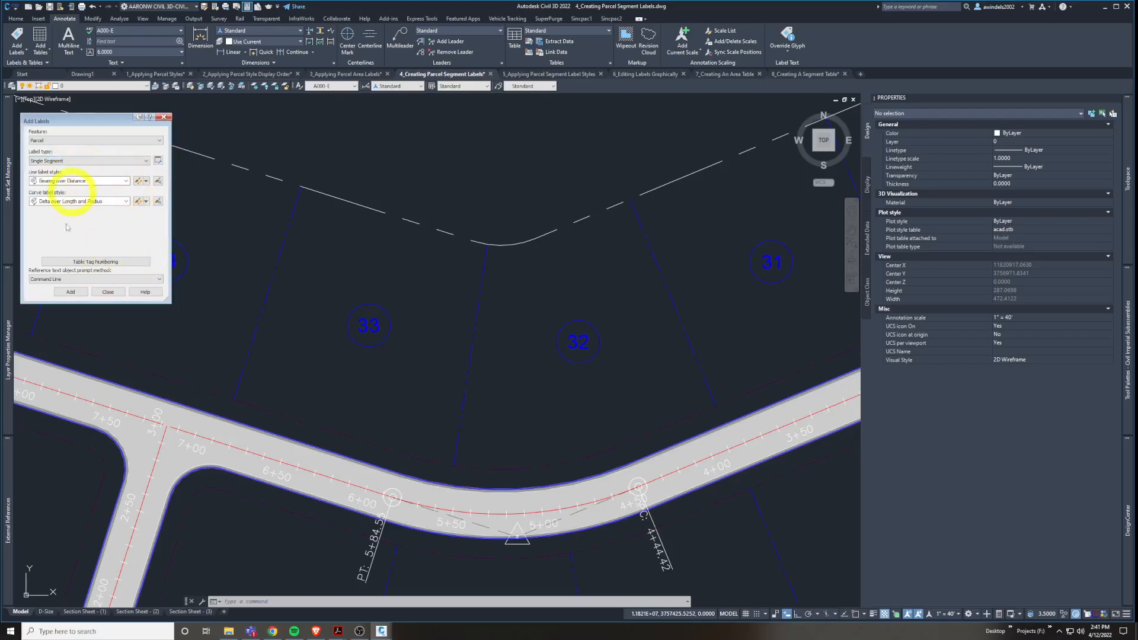
click(76, 141)
click(76, 141)
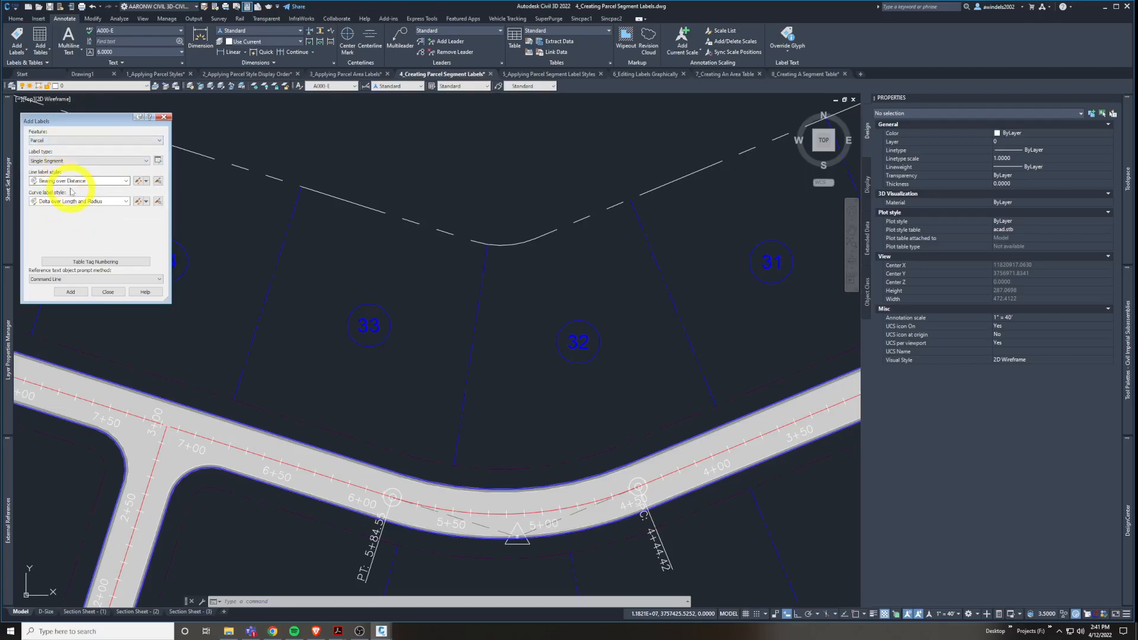
Add Bearing over Distance single segment labels to the rear line and both side lines of Lot 33.
click(77, 292)
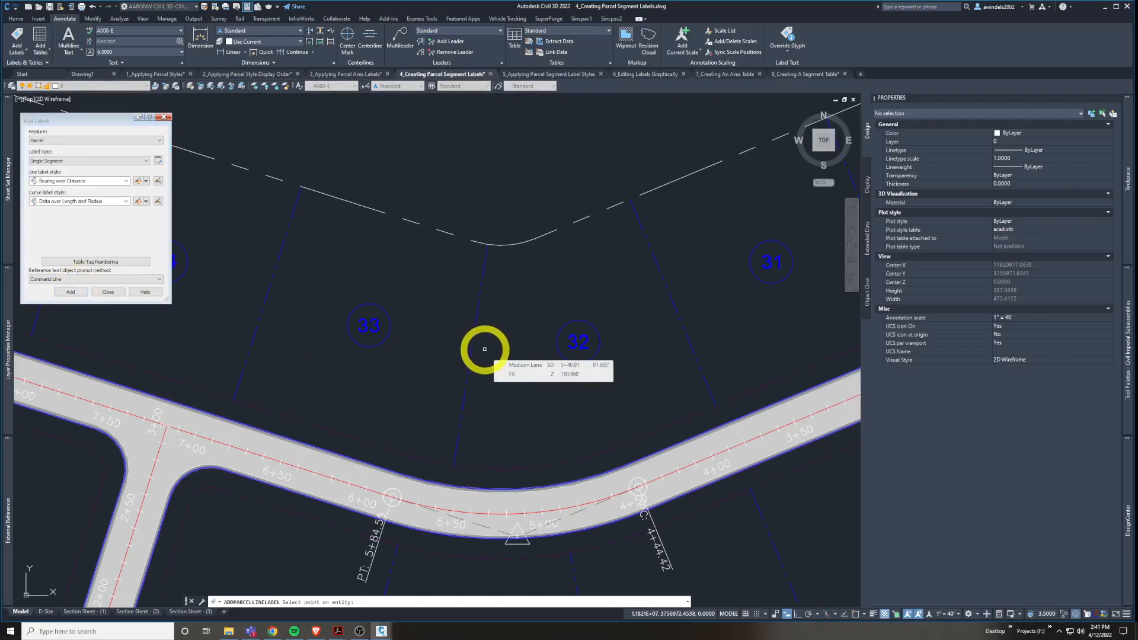
mouse_move(483, 341)
middle_down()
mouse_move(510, 381)
mouse_move(523, 372)
middle_up()
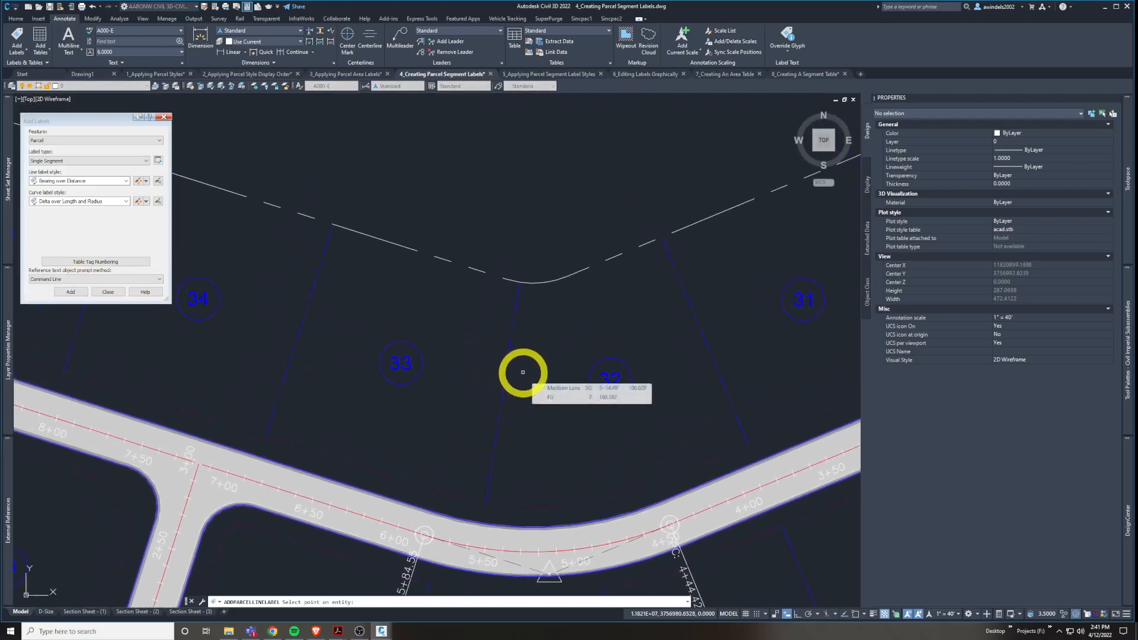
click(441, 264)
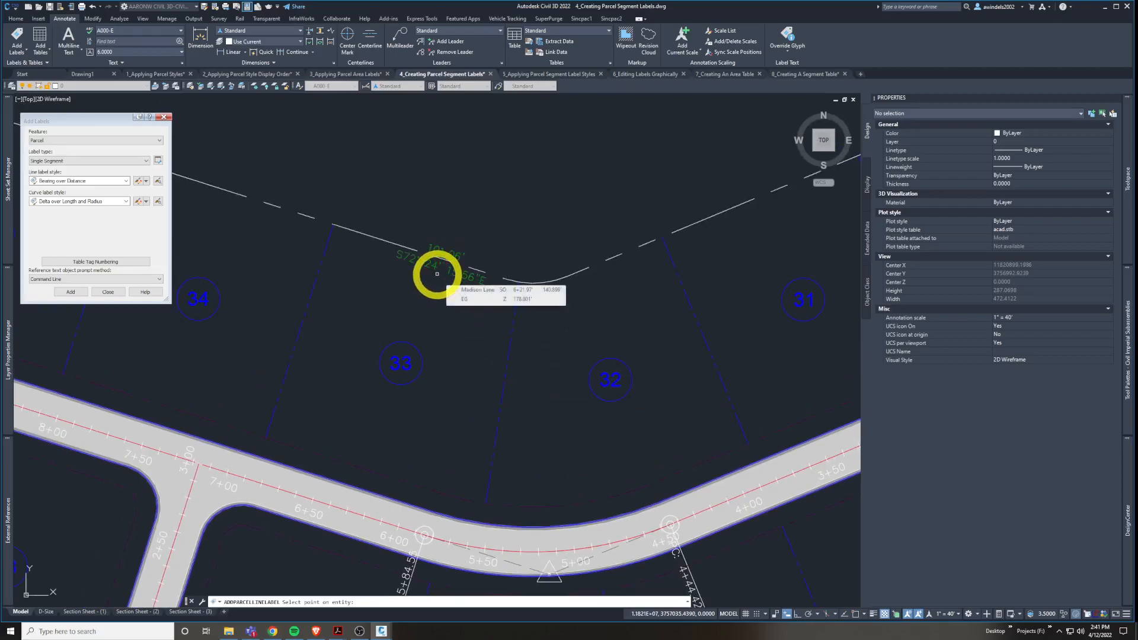
middle_drag(473, 282, 489, 272)
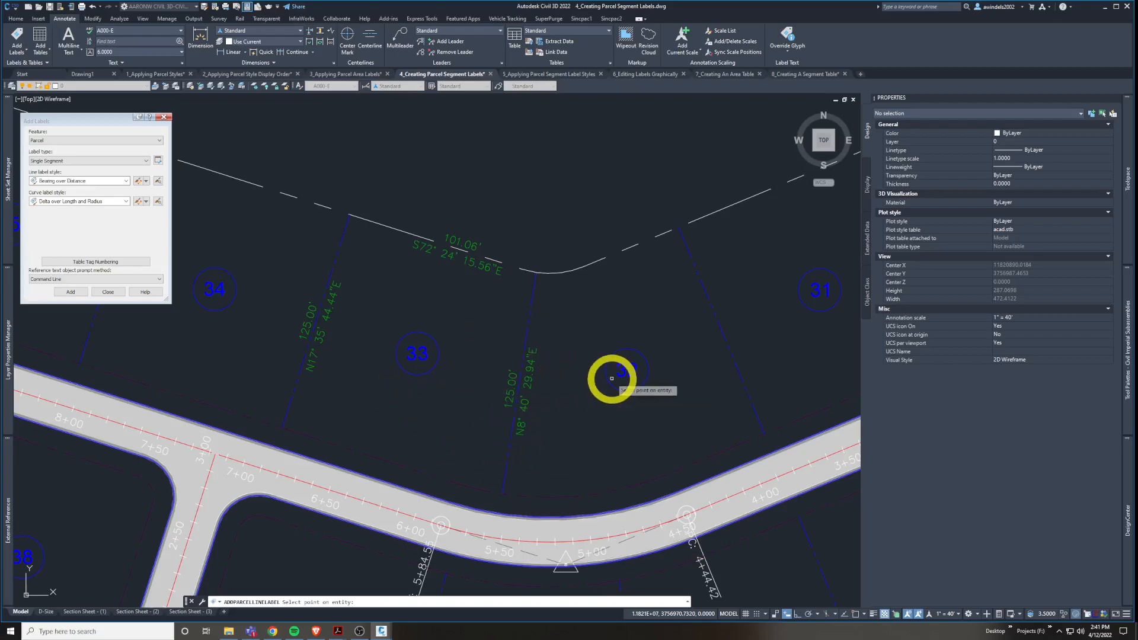
Add single segment labels to the side line between Lots 32 and 31 and to the rear line of Lot 32.
middle_drag(631, 423, 629, 451)
scroll(632, 453, up, 1)
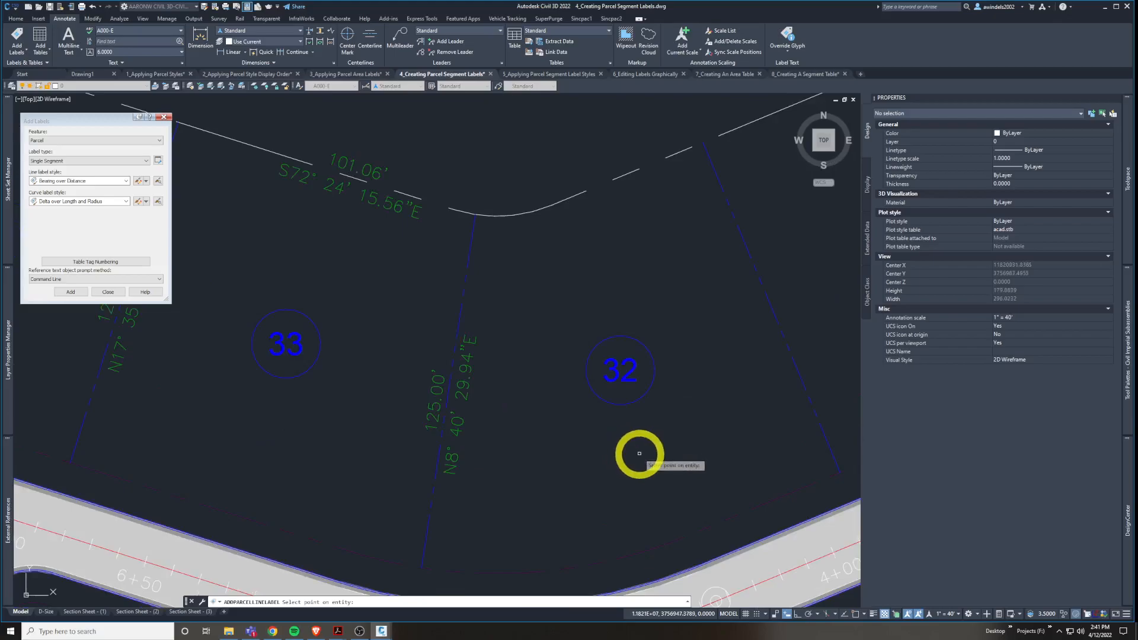
scroll(630, 451, down, 1)
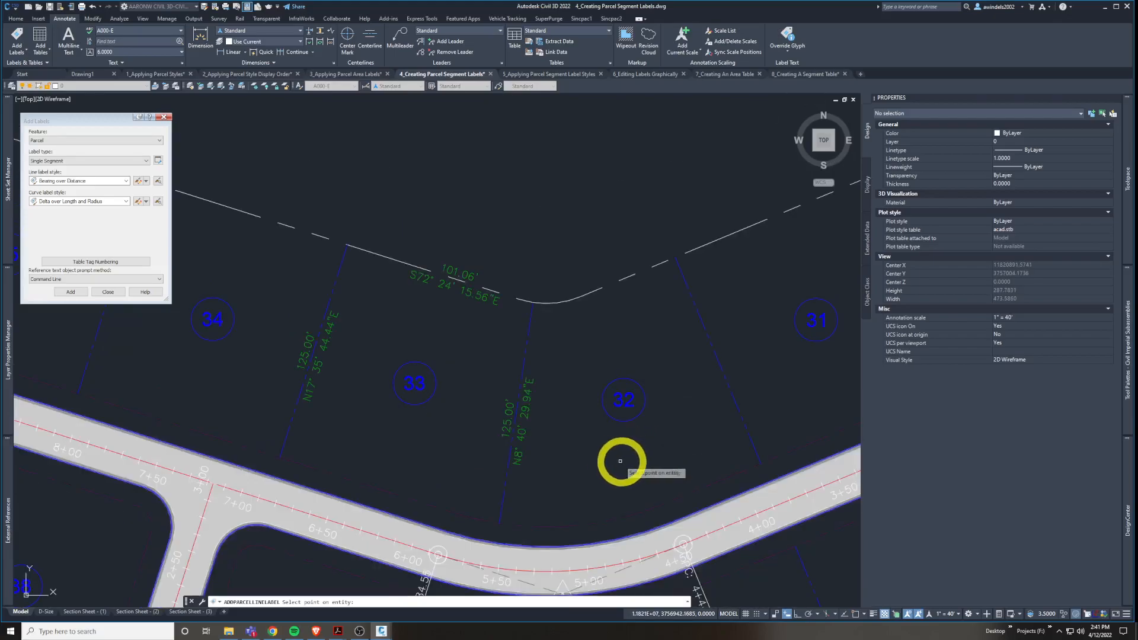
middle_drag(652, 466, 654, 471)
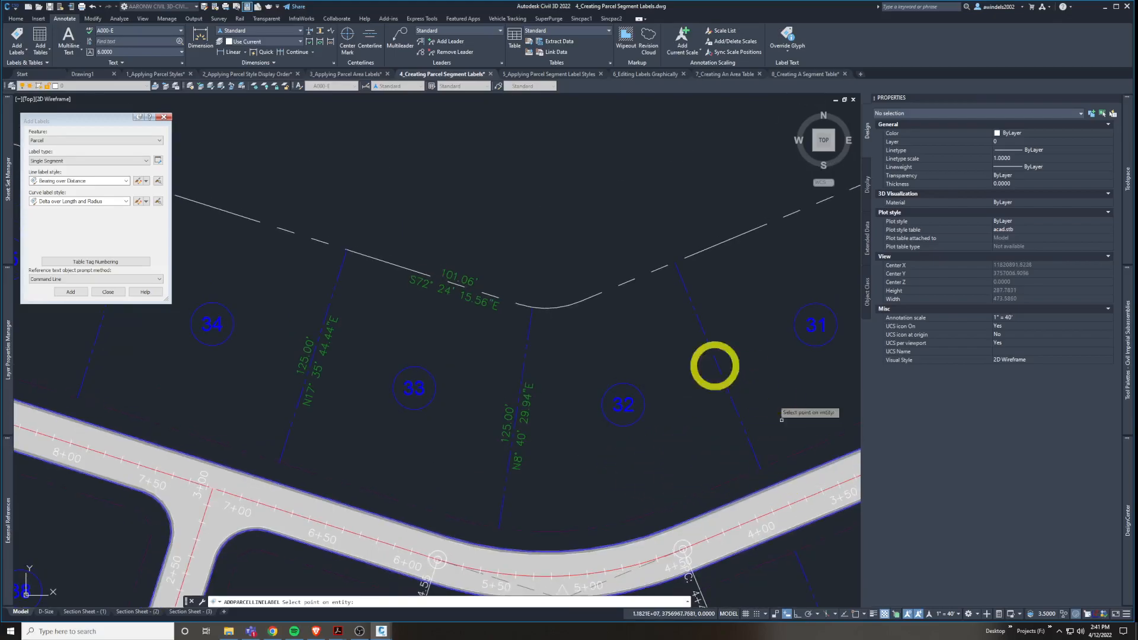
click(696, 312)
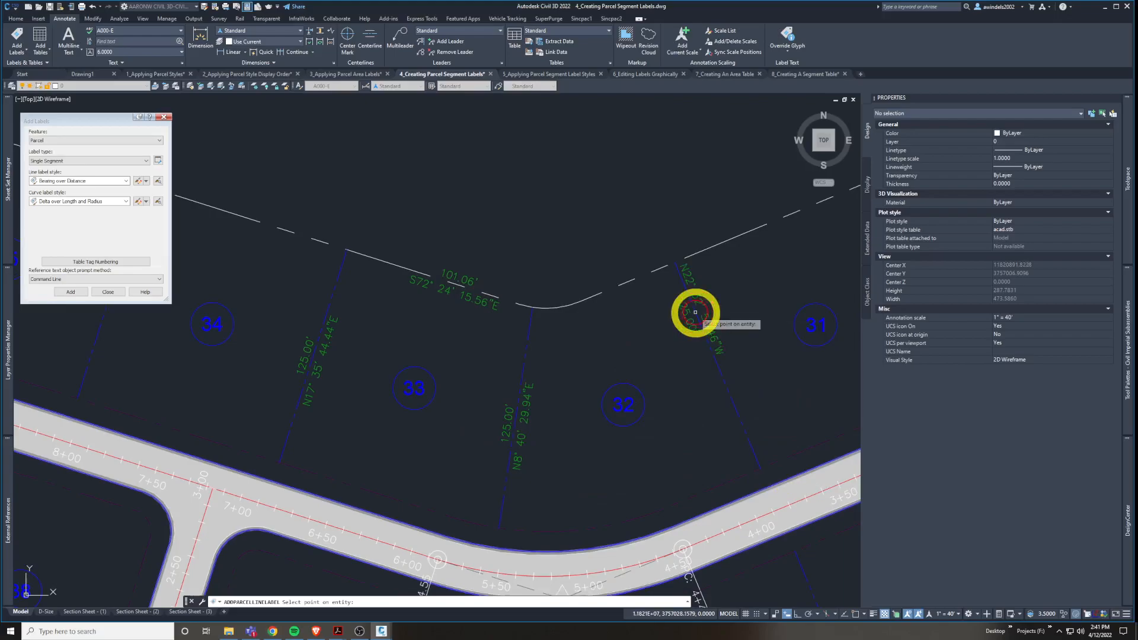
click(596, 296)
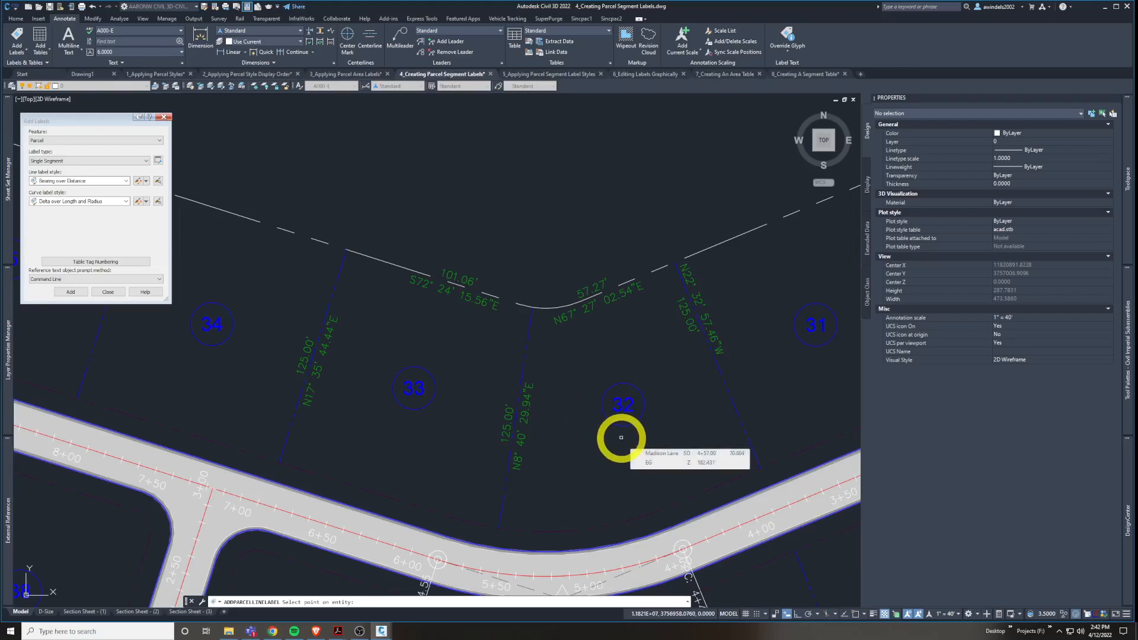
Label the rear-line curve segments behind Lots 63 and 64, including the short one at the Lot 62/63 corner, with Delta over Length and Radius.
scroll(534, 266, down, 4)
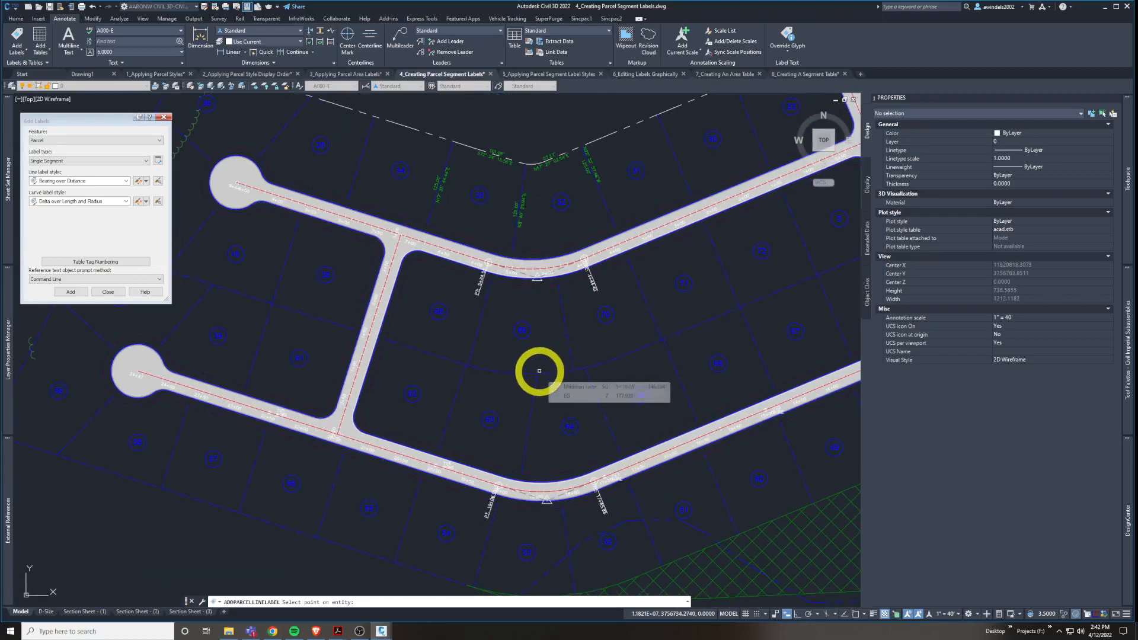
scroll(539, 372, up, 2)
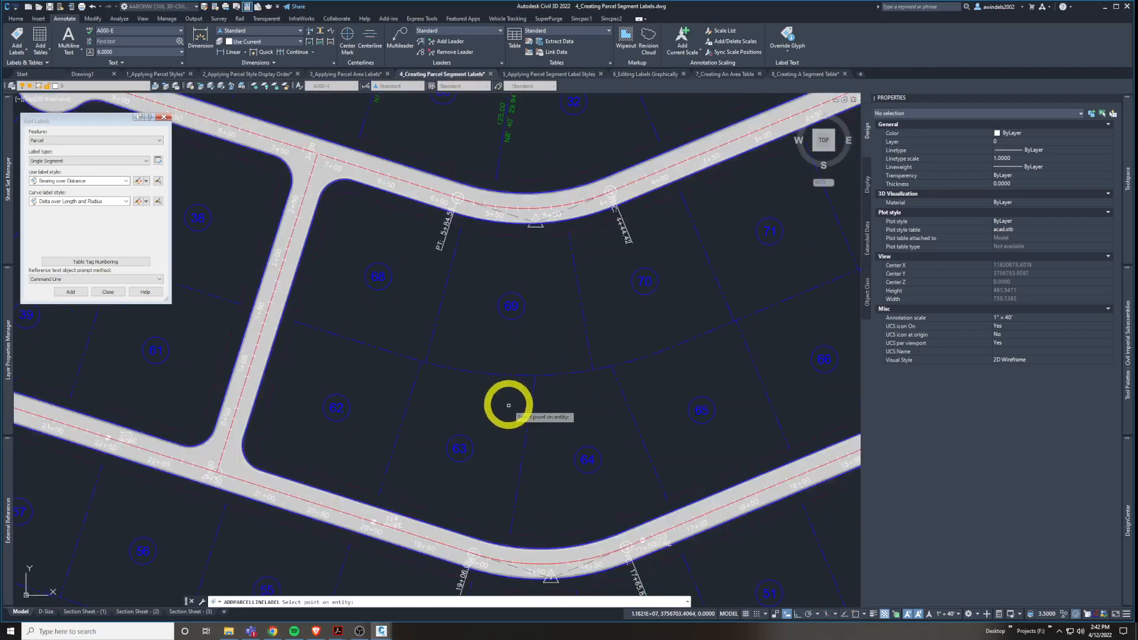
click(495, 374)
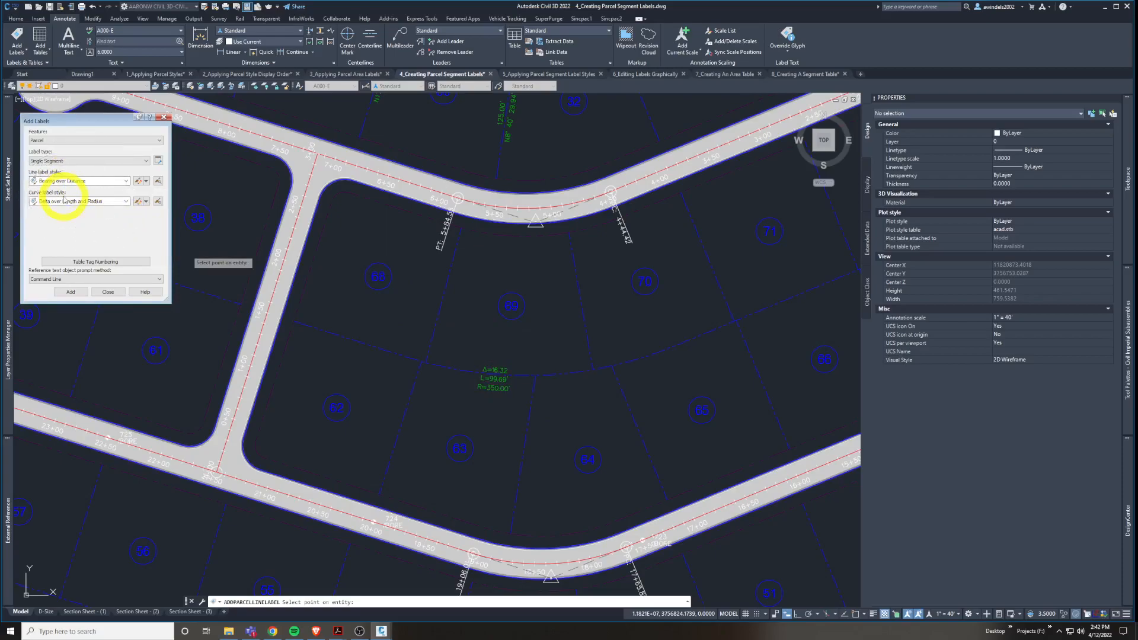
click(562, 375)
scroll(562, 374, up, 2)
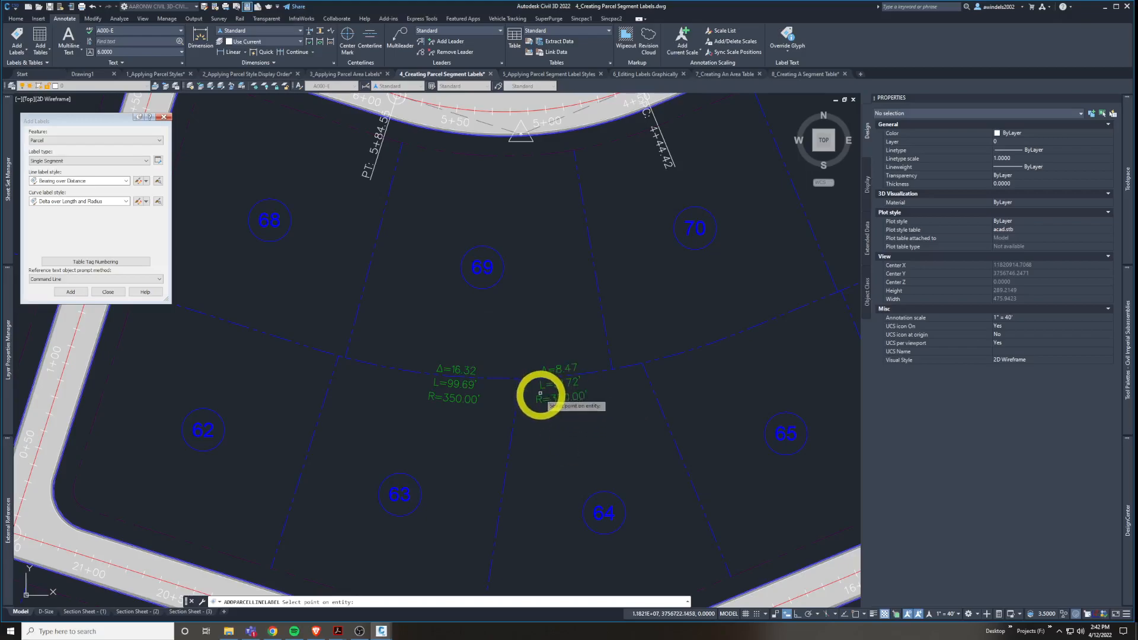
scroll(343, 358, up, 2)
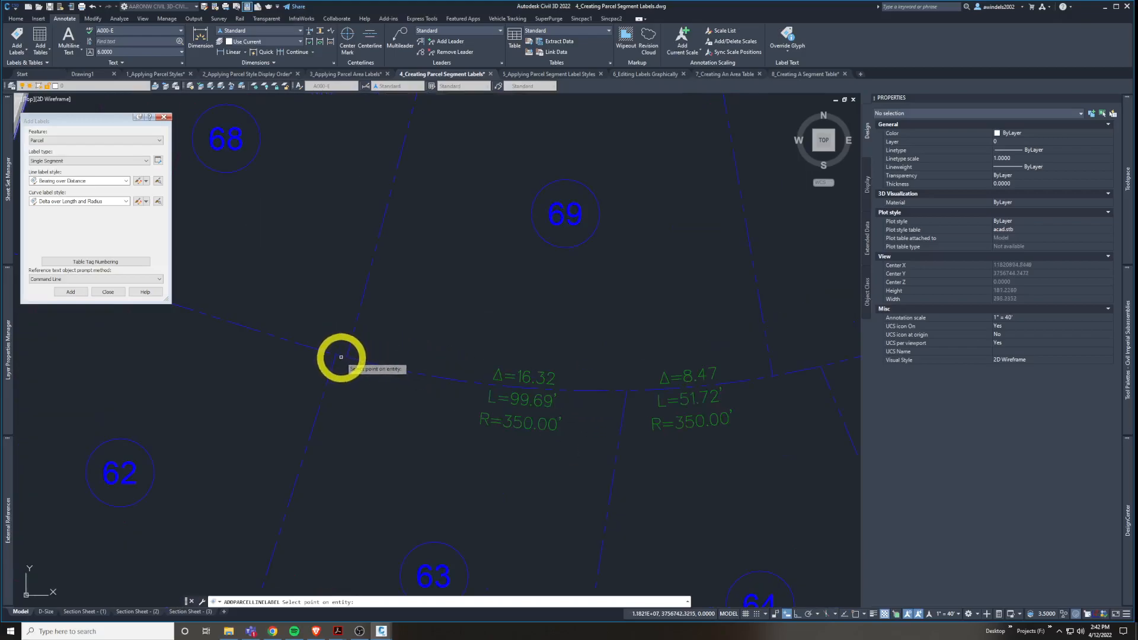
click(341, 356)
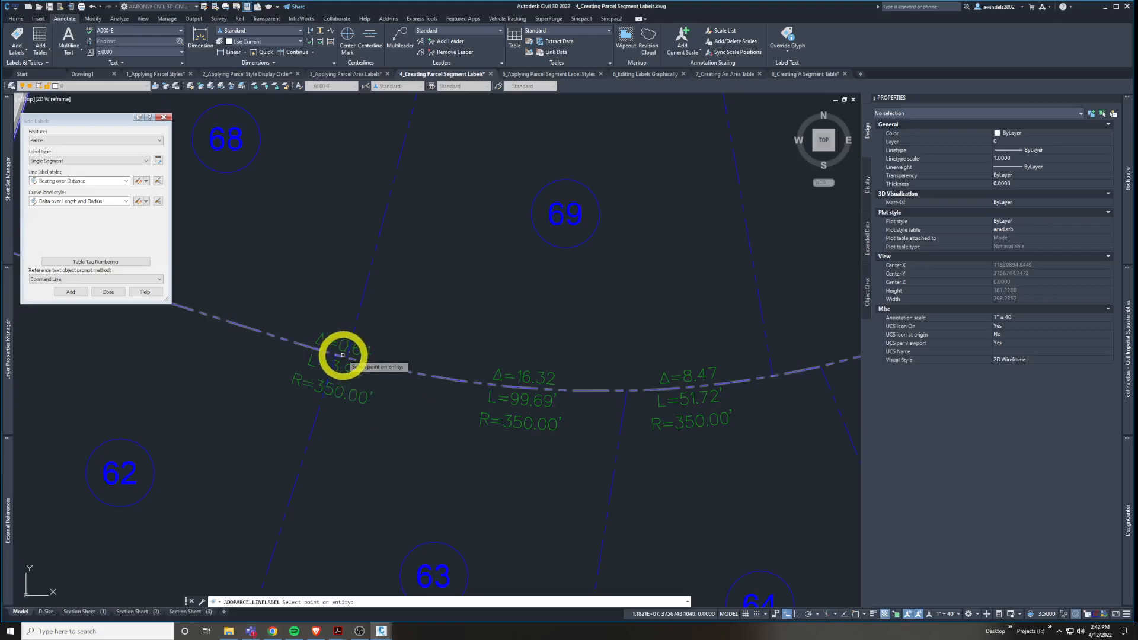
middle_drag(717, 436, 844, 506)
mouse_move(632, 446)
middle_down()
mouse_move(491, 423)
mouse_move(459, 397)
middle_up()
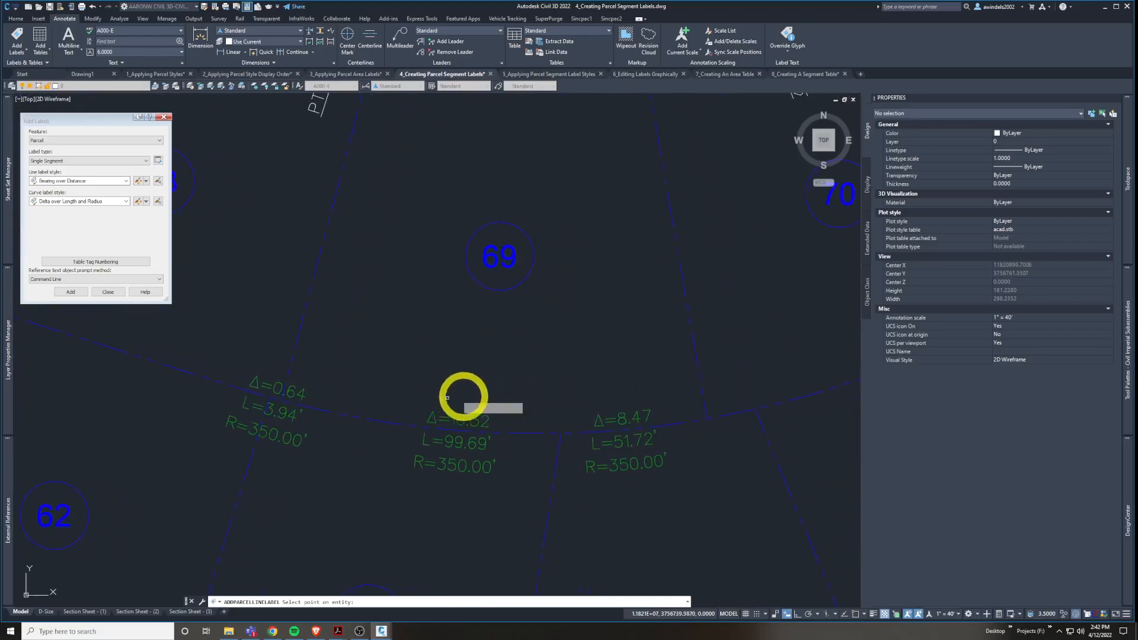
key(Escape)
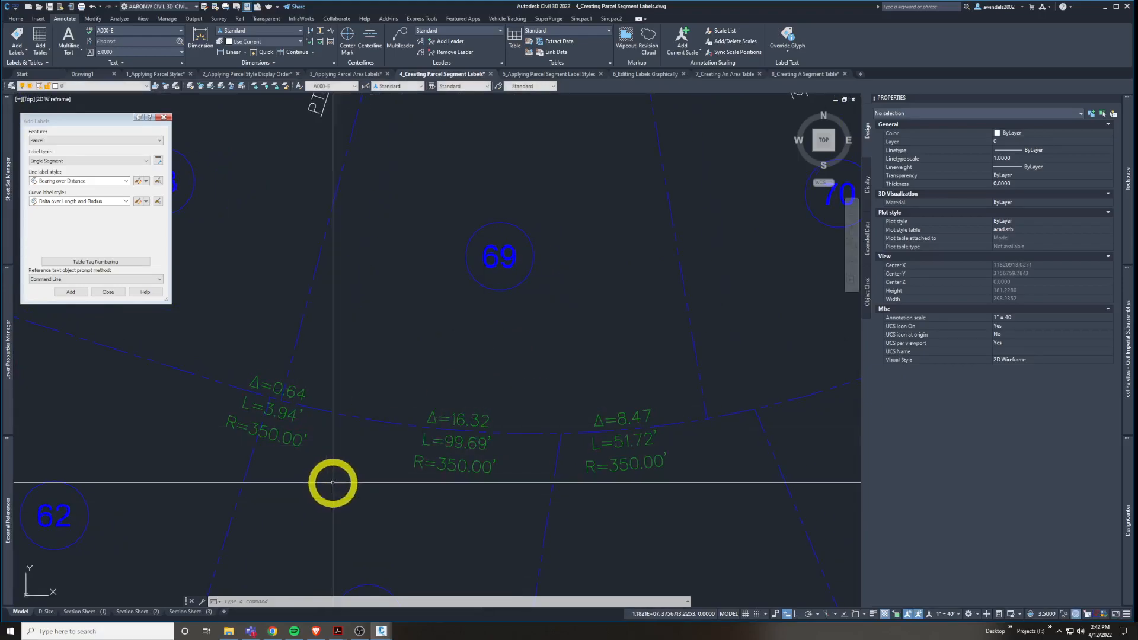
Pull the short curve segment's label away from the lot corner into the open space of Lot 62 so it has a leader.
click(279, 433)
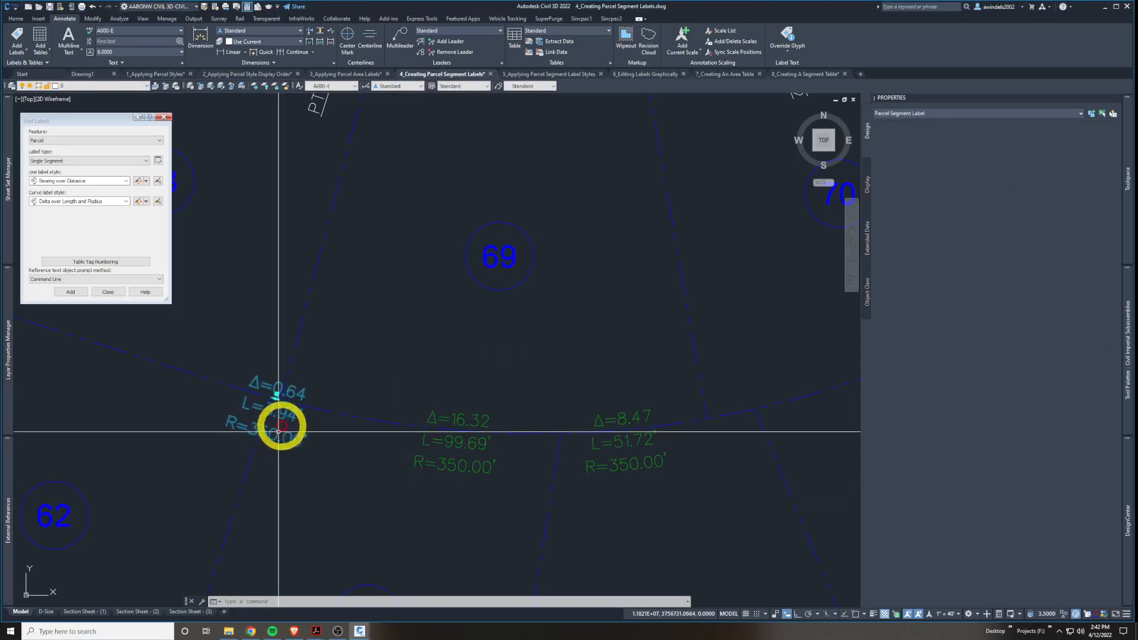
middle_drag(326, 437, 416, 475)
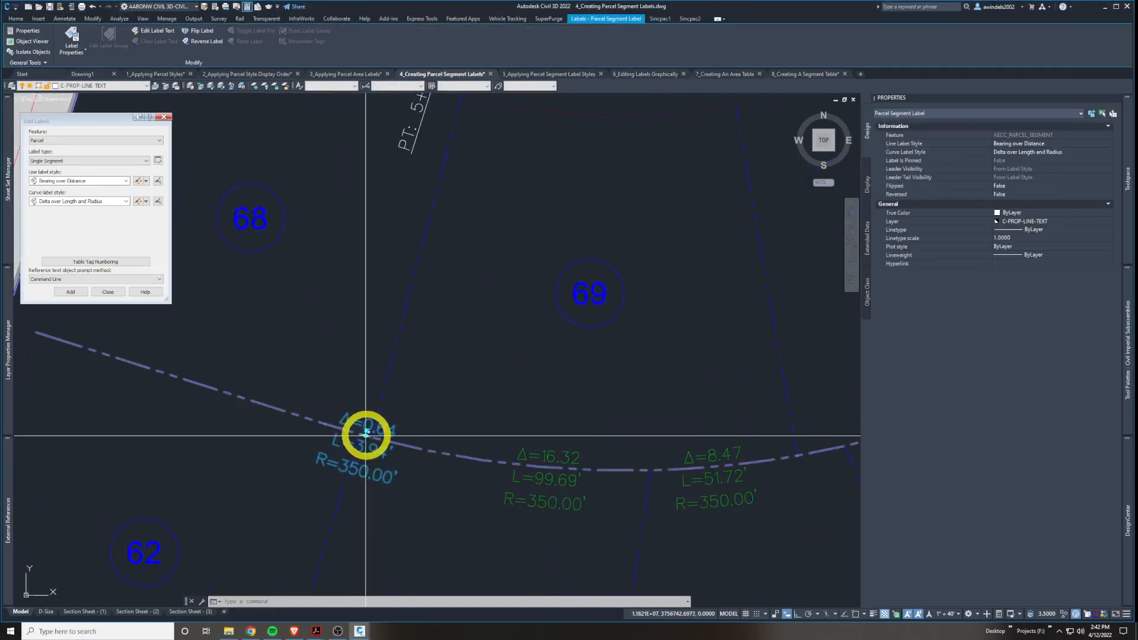
click(367, 433)
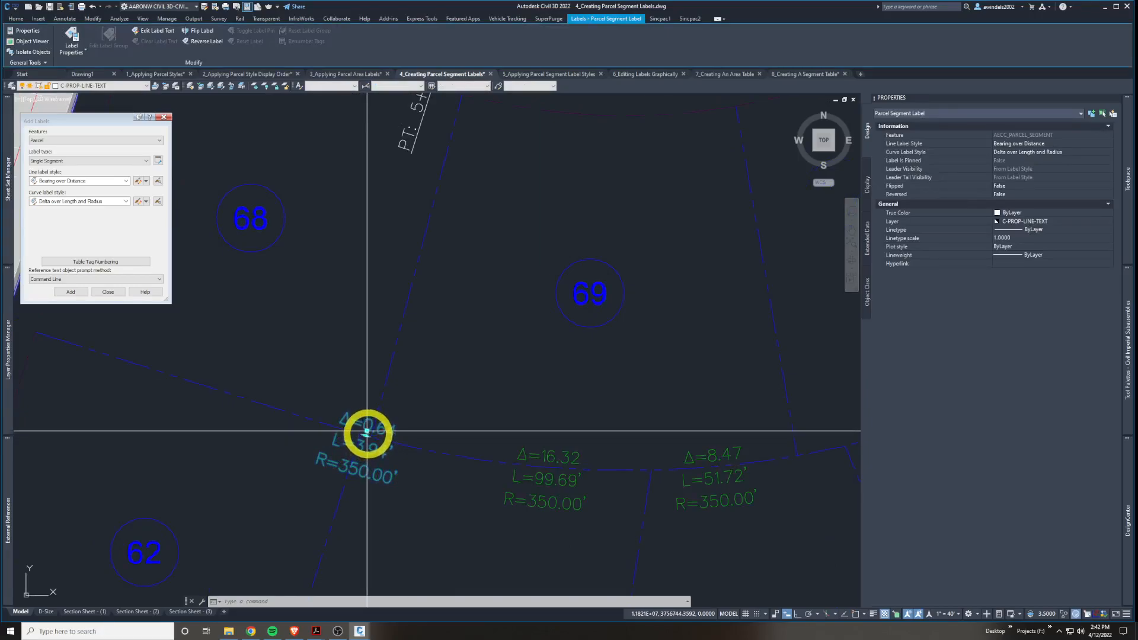
click(273, 473)
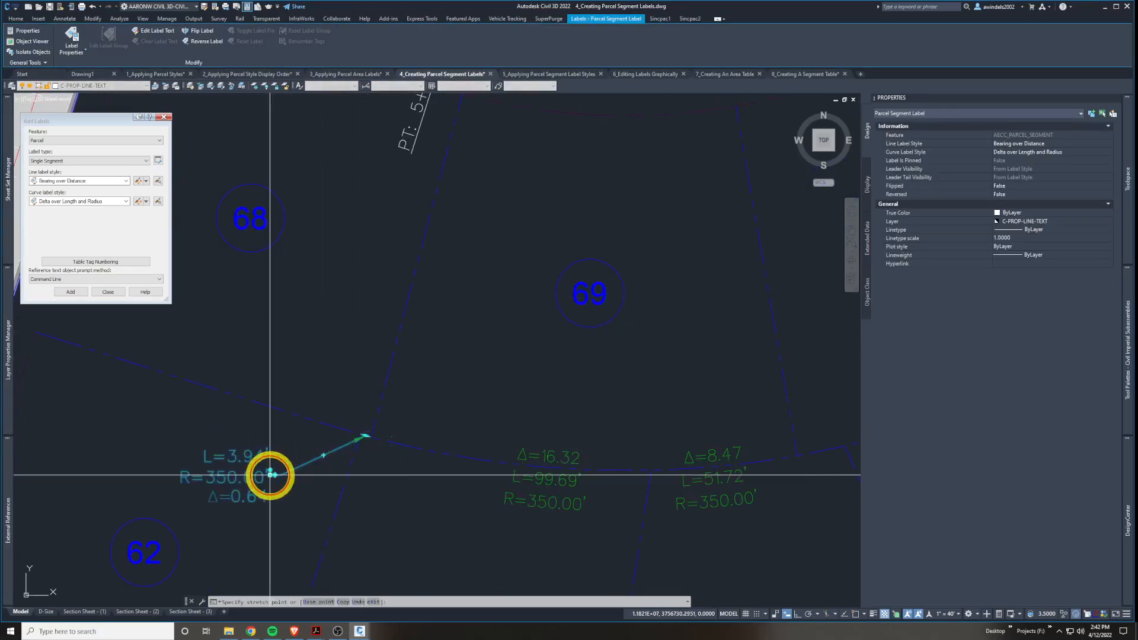
click(571, 492)
click(736, 496)
click(755, 490)
click(769, 486)
scroll(655, 482, down, 5)
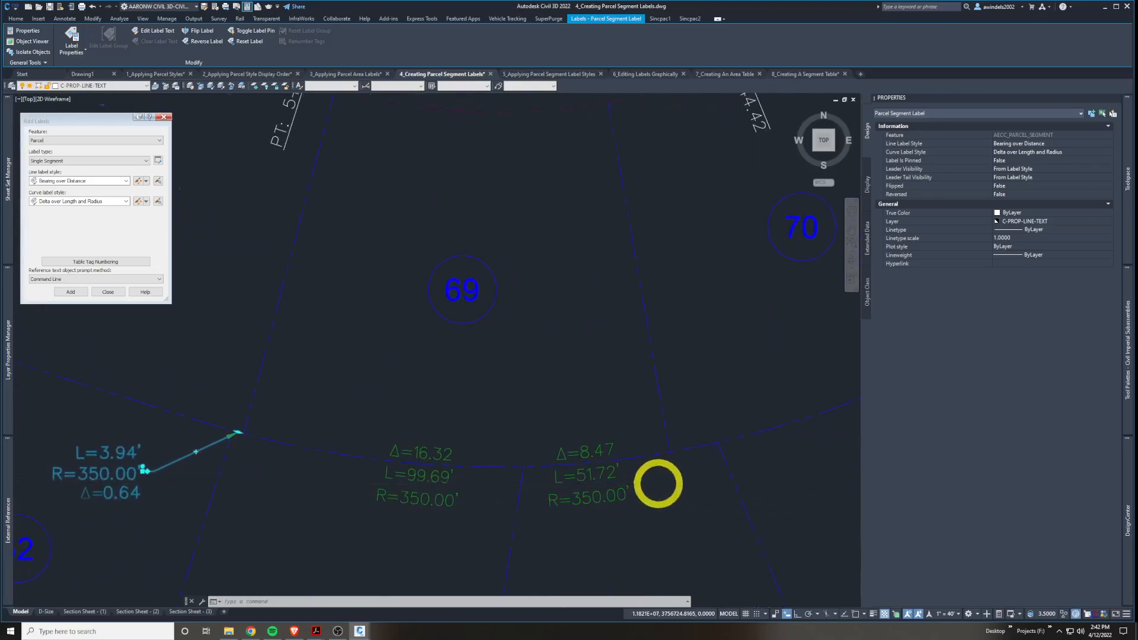
middle_drag(529, 495, 584, 458)
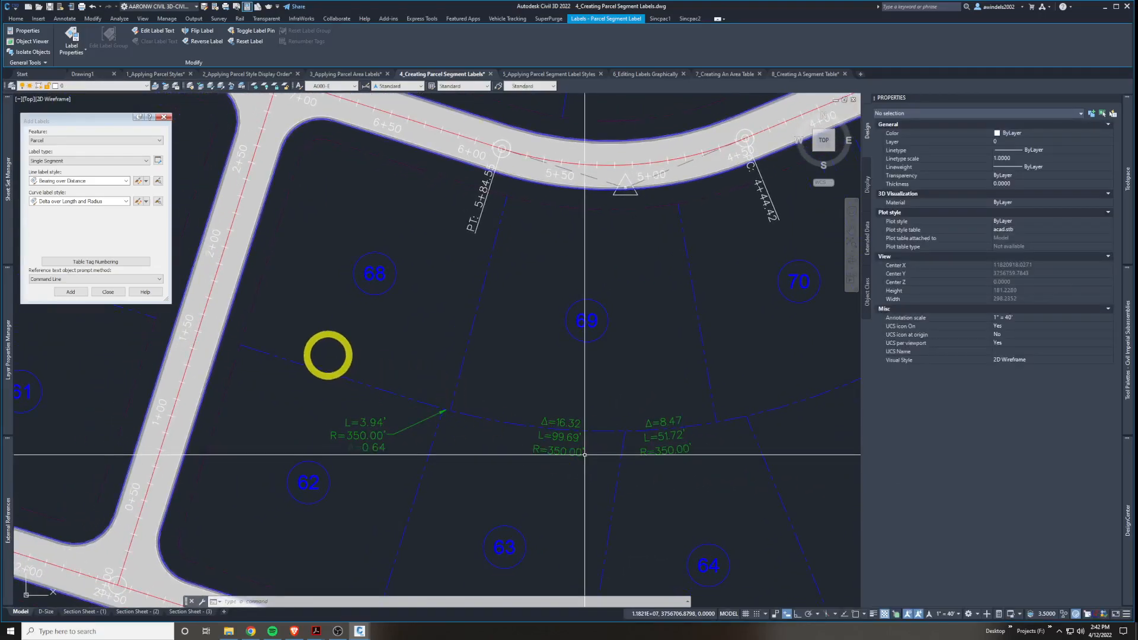
key(Escape)
click(318, 351)
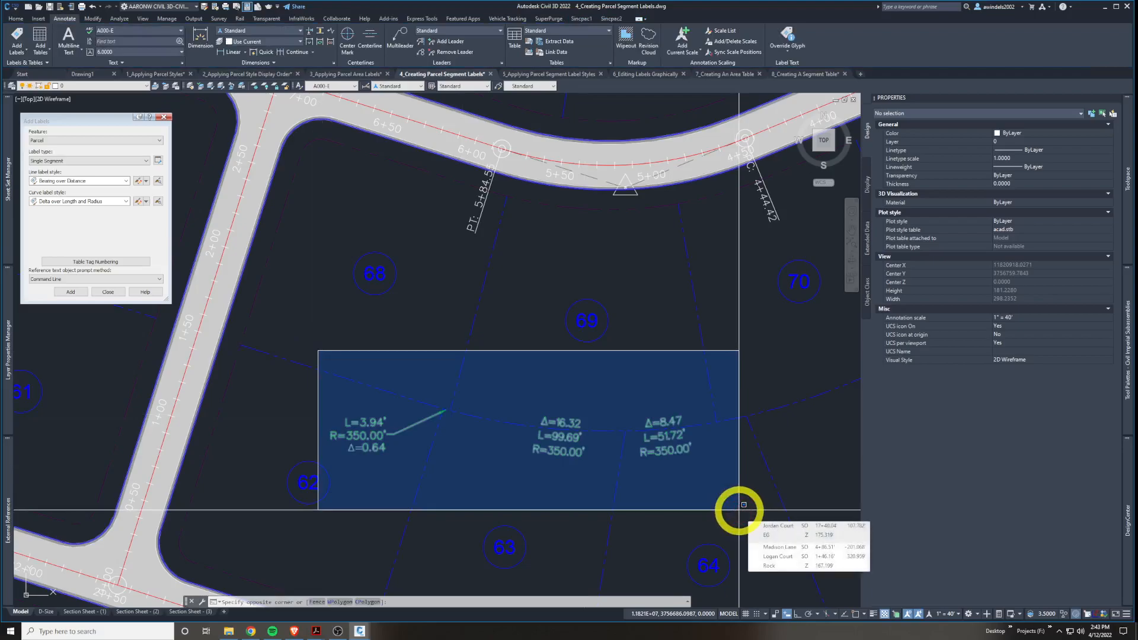
key(Escape)
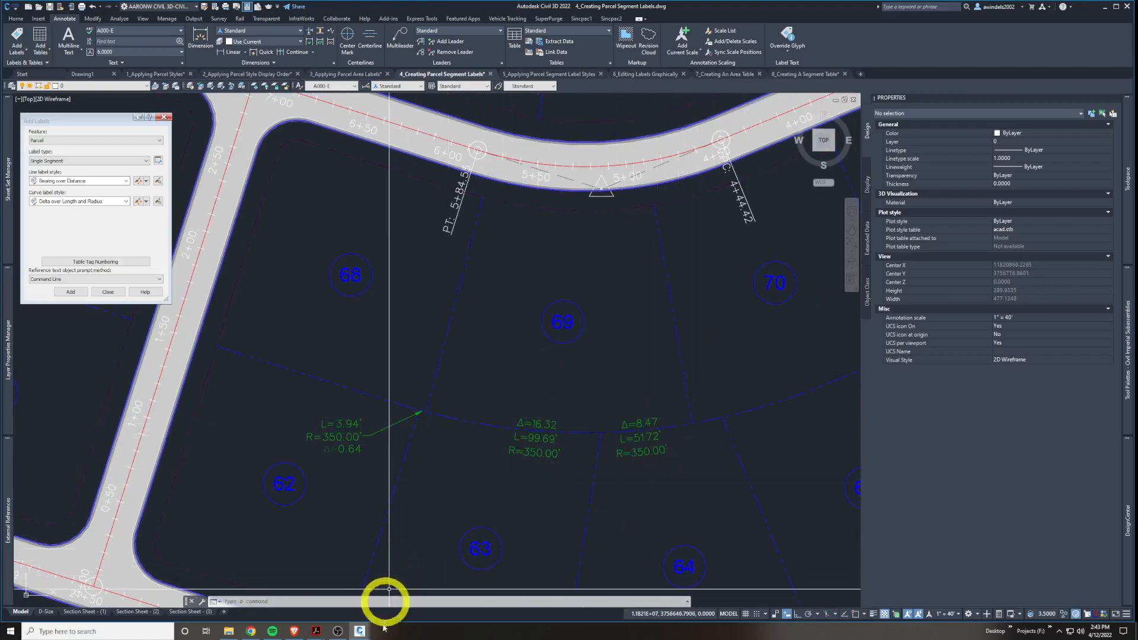
Switch to the 6763.05 PH 6-12 PLAT PDF in Adobe Acrobat and examine the segment labels around Lots 24 to 29 on sheet 3.
mouse_move(319, 633)
click(324, 596)
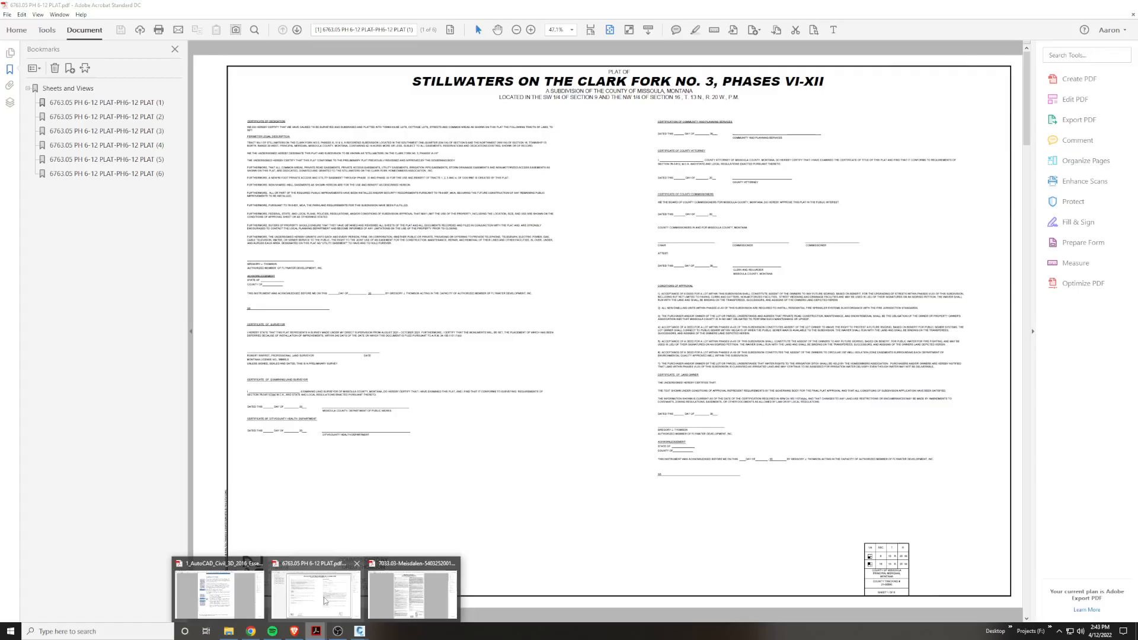
scroll(481, 434, down, 1)
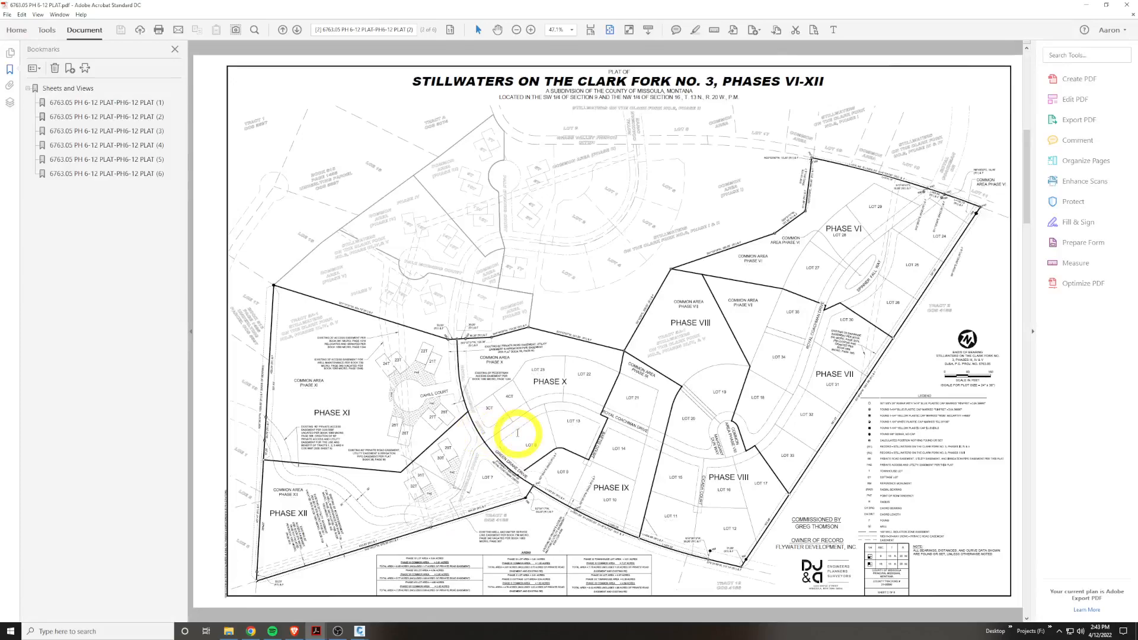
scroll(518, 434, down, 1)
ctrl+scroll(610, 371, up, 4)
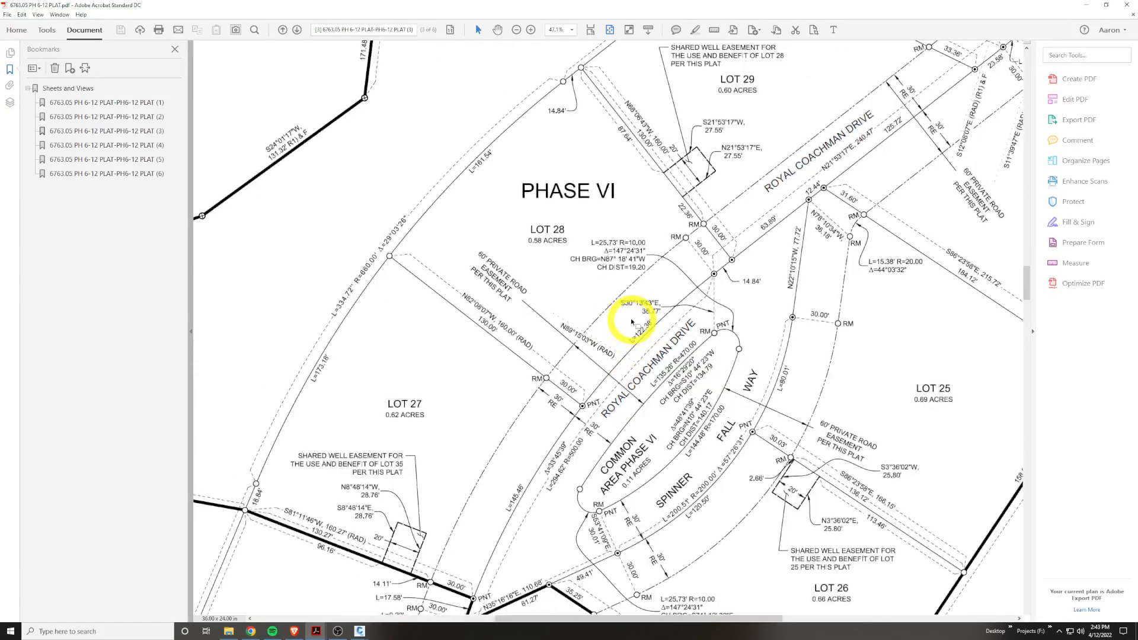
middle_drag(807, 261, 751, 354)
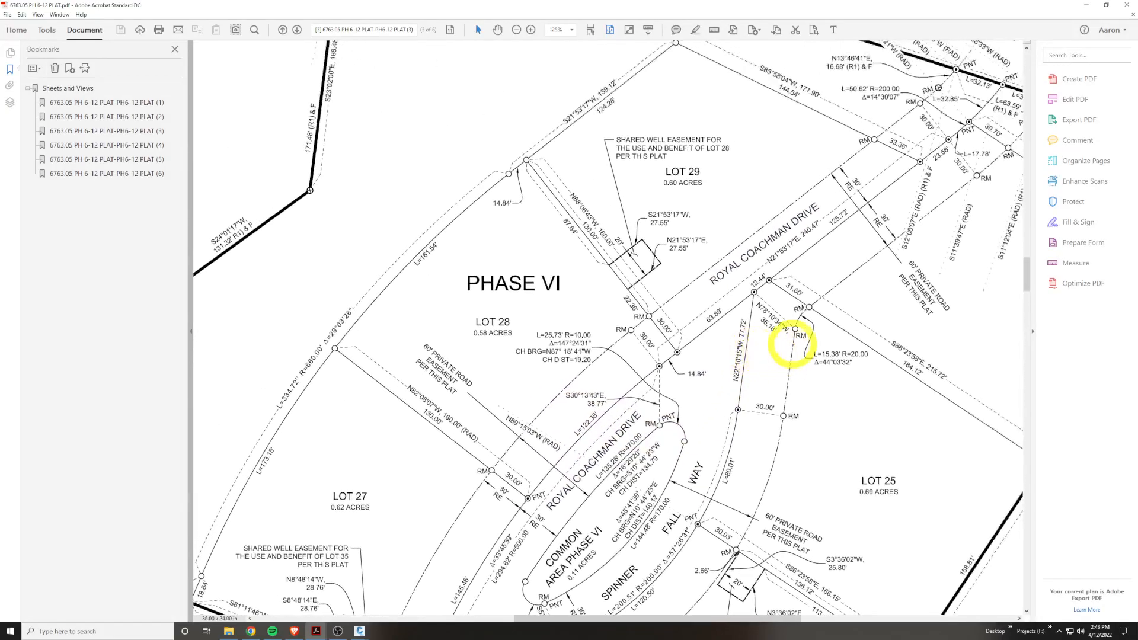
middle_drag(756, 411, 659, 504)
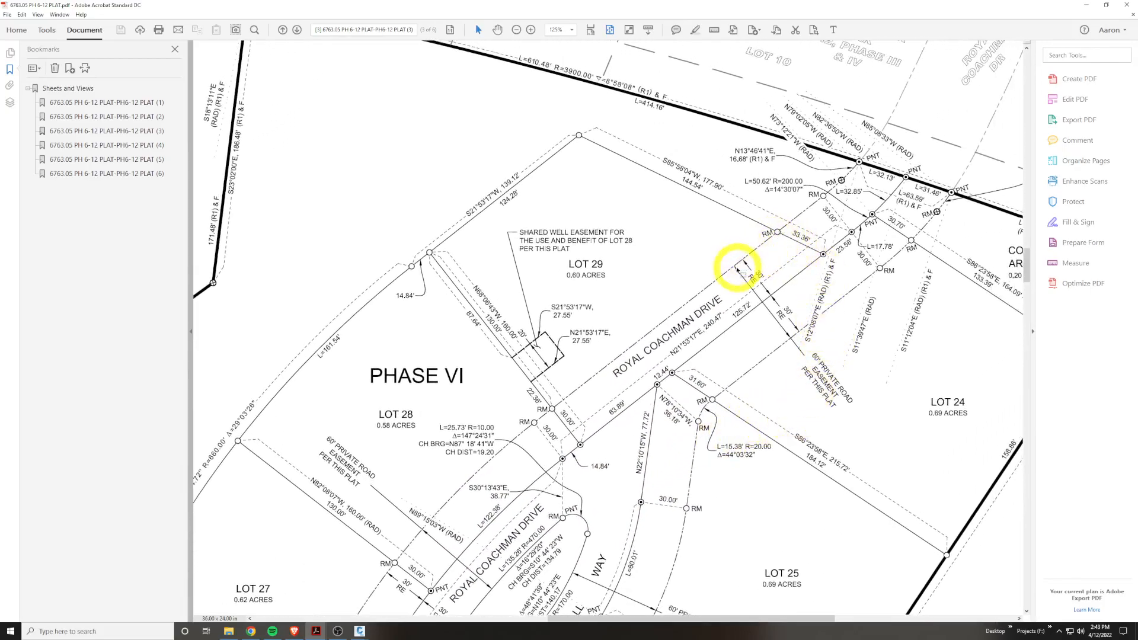
Examine the lot segment labels around Lots 25 to 35 on sheet 3 and continue to Phases VIII to X on sheet 4.
scroll(711, 306, down, 3)
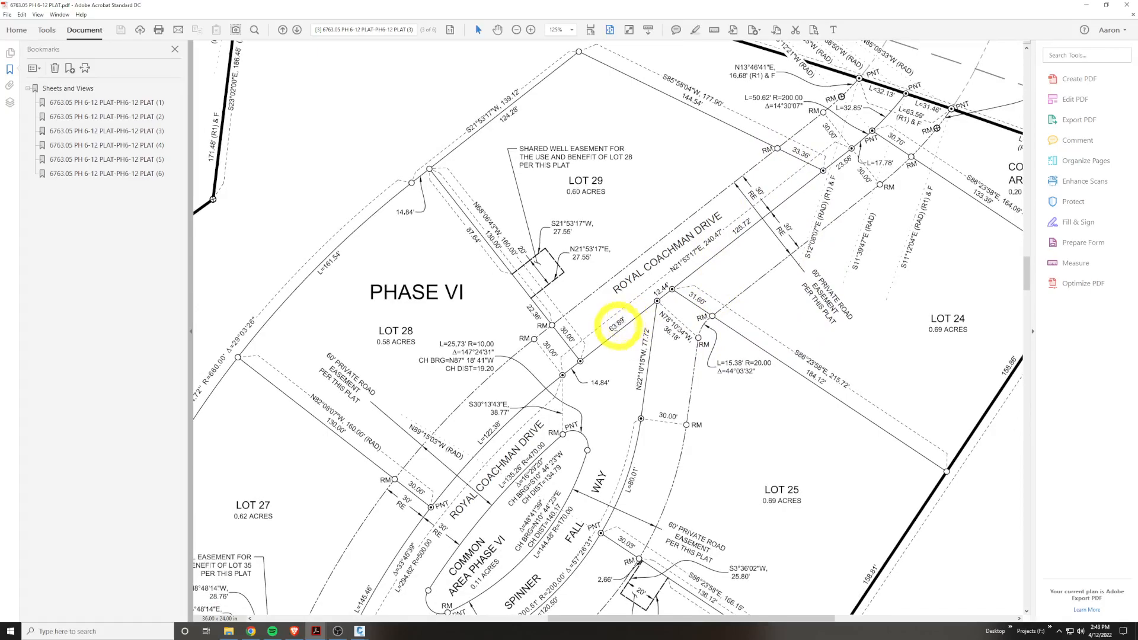
scroll(615, 329, down, 5)
scroll(507, 403, down, 8)
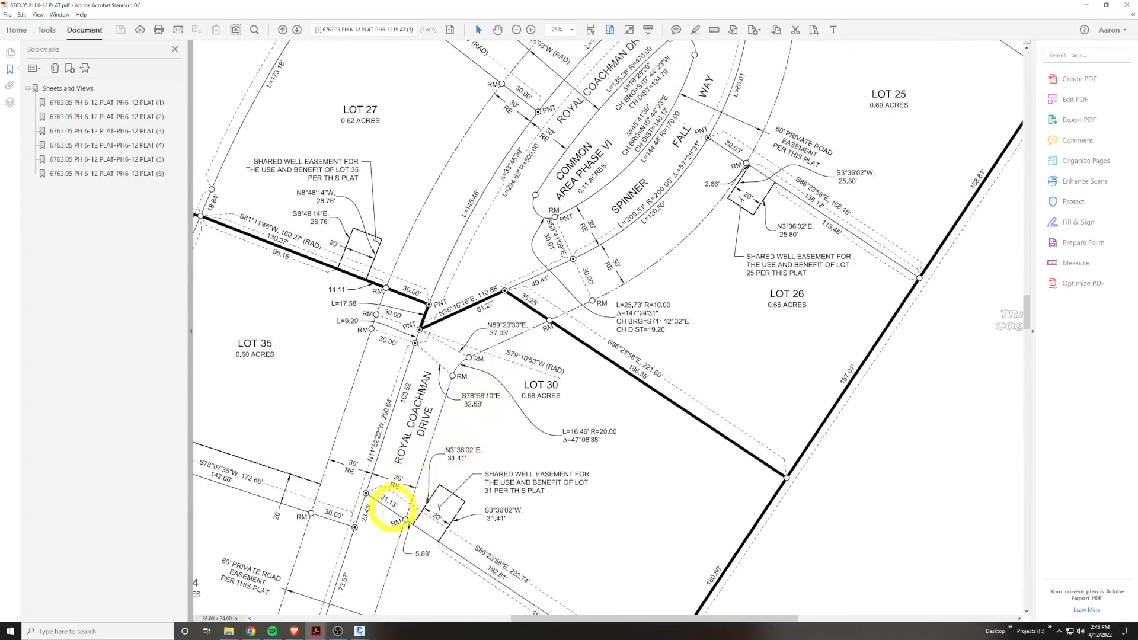
scroll(348, 554, down, 4)
scroll(348, 553, left, 7)
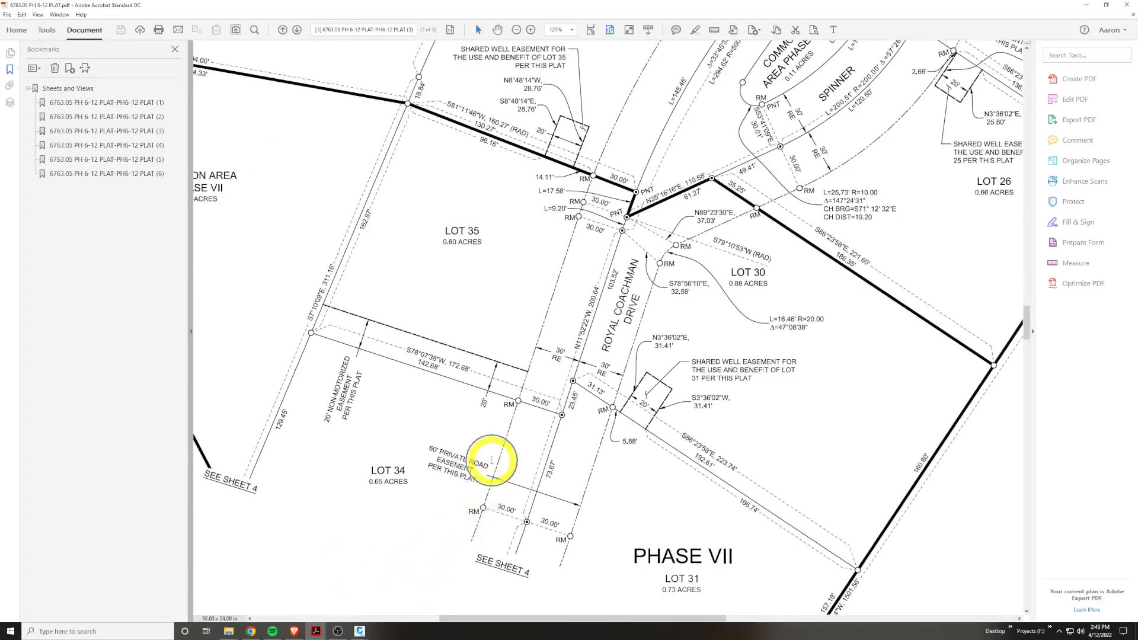
ctrl+scroll(509, 470, down, 5)
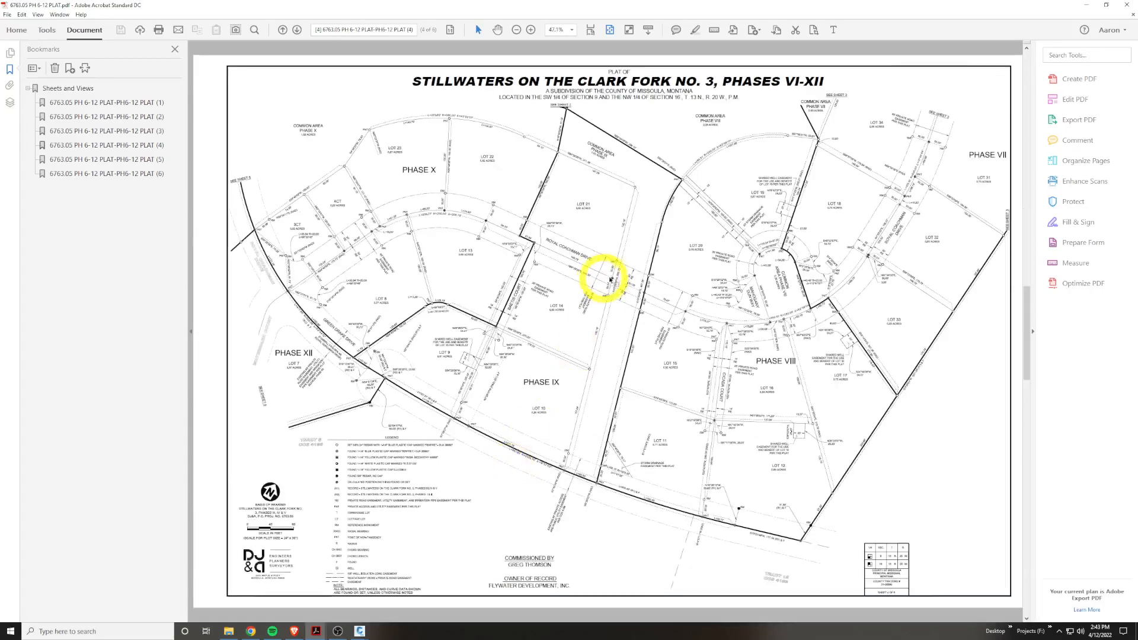
ctrl+scroll(590, 248, up, 3)
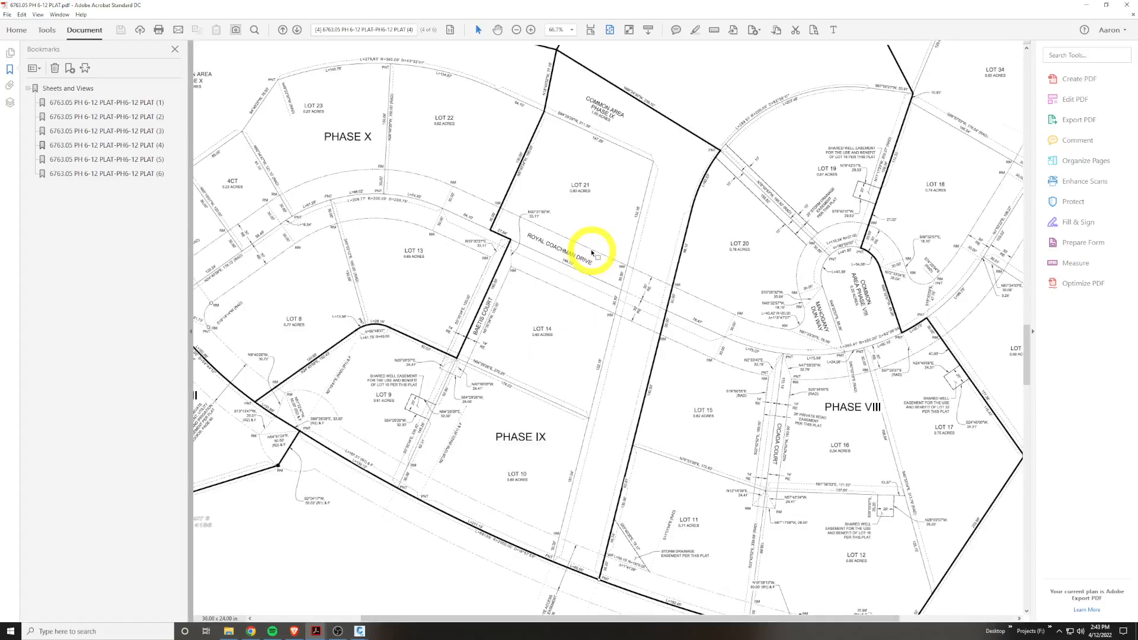
middle_drag(709, 356, 722, 363)
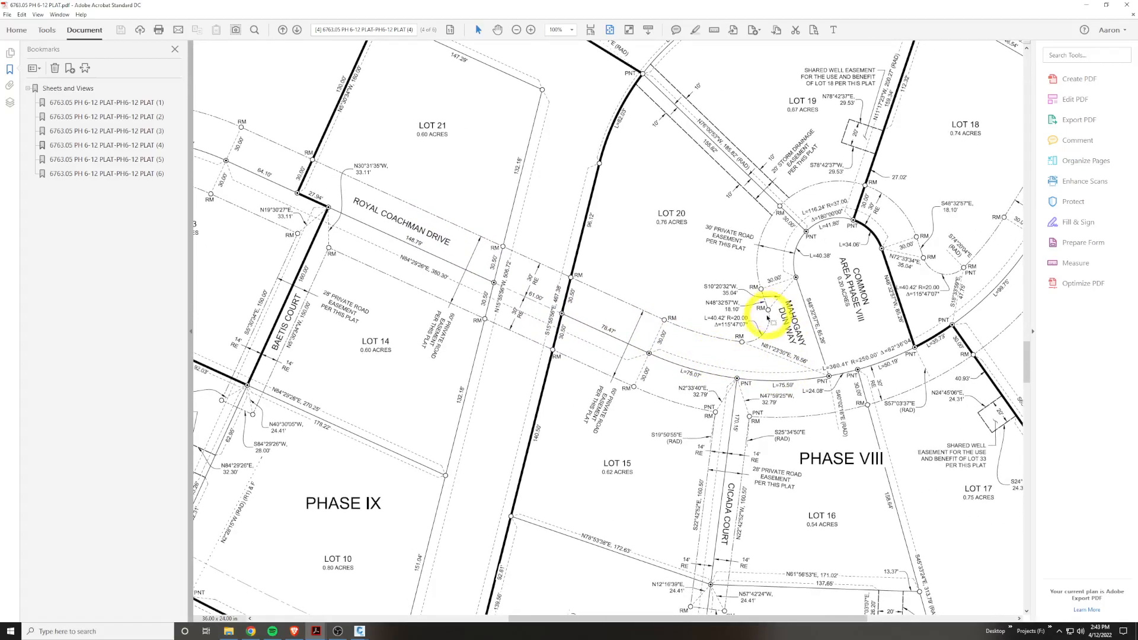
Inspect the arc length, radius and delta label of the small curve return between Lot 20 and Mahogany Dun Way.
ctrl+scroll(765, 326, up, 2)
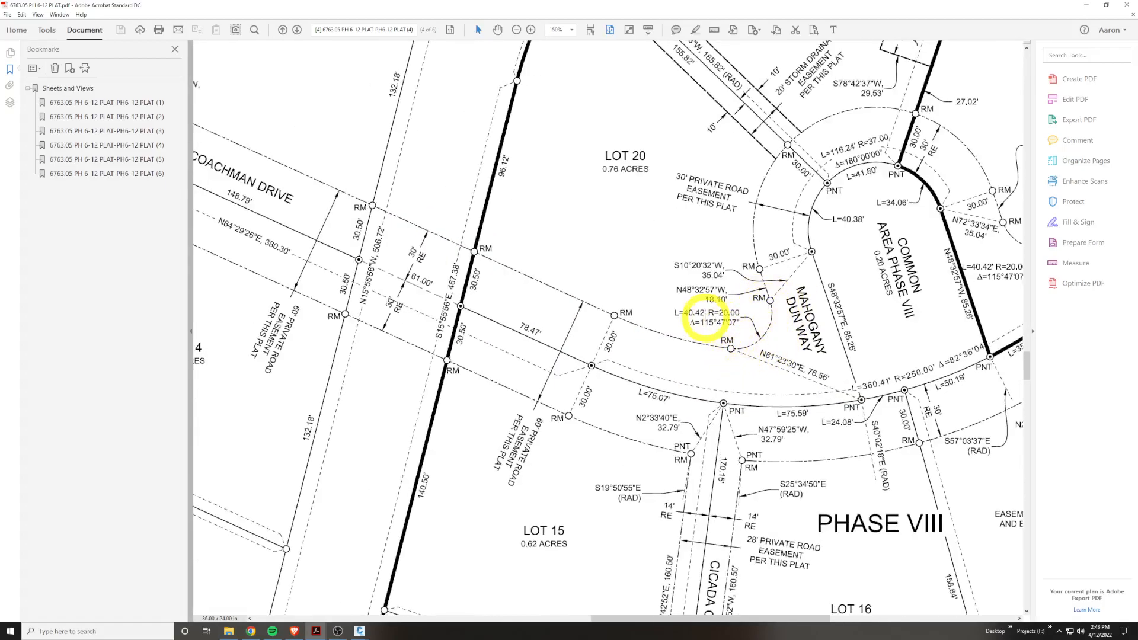
drag(676, 313, 731, 321)
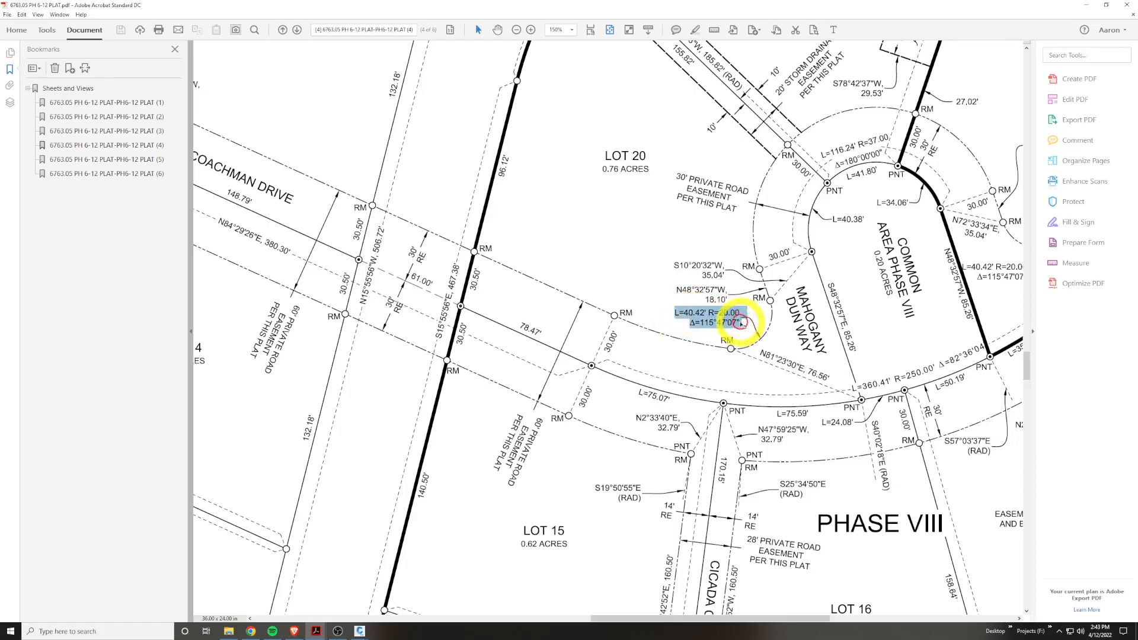
click(743, 331)
drag(691, 323, 736, 327)
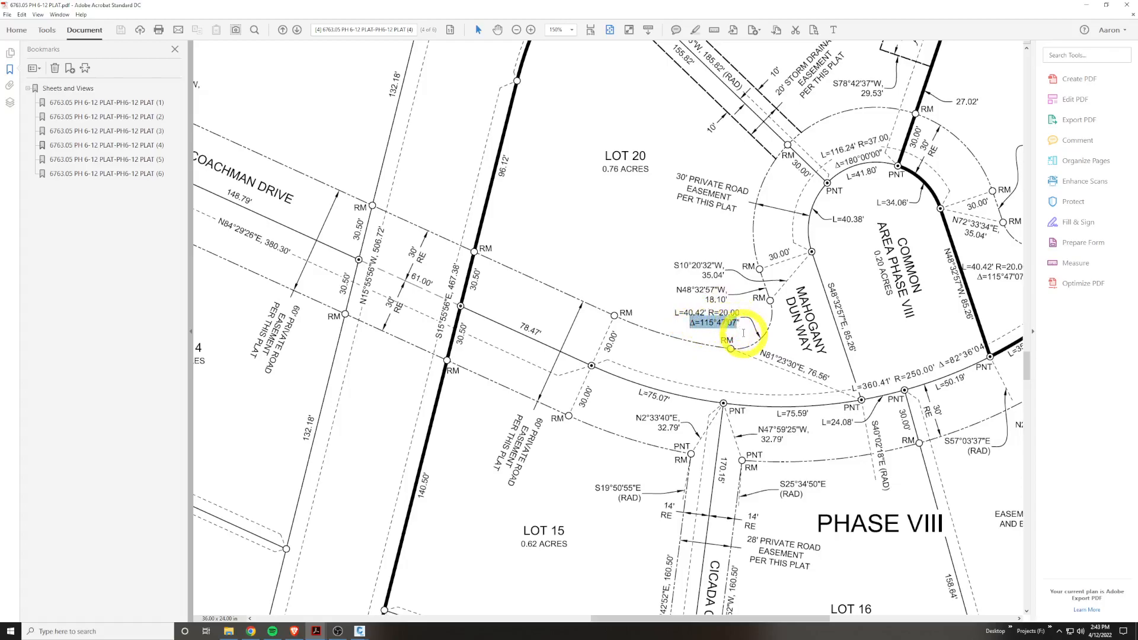
click(745, 334)
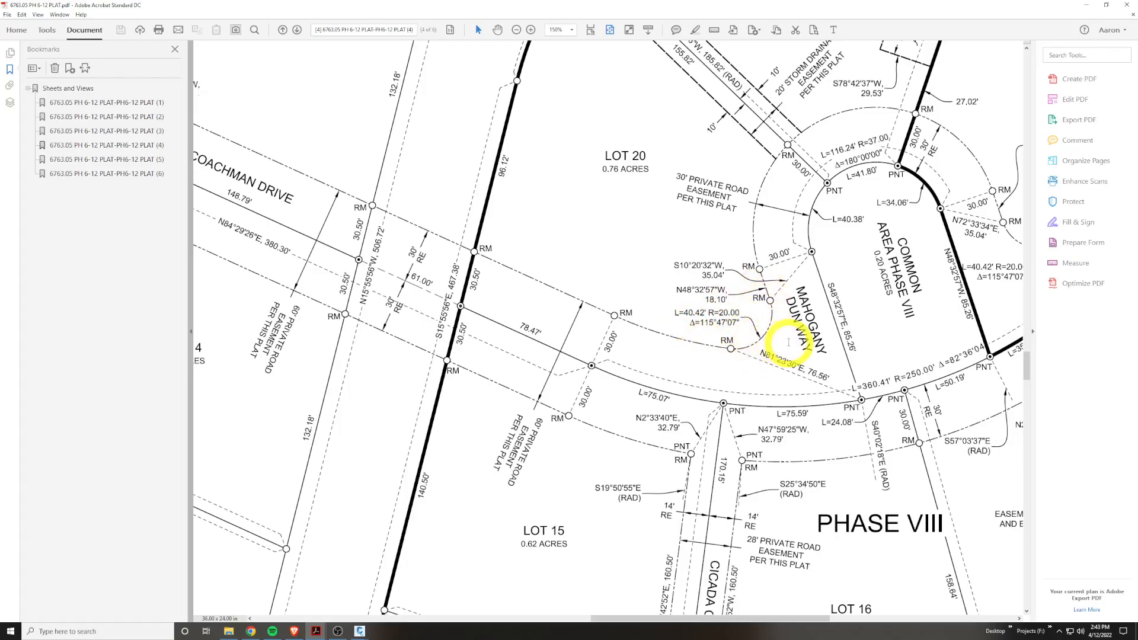
Follow the road centerline curve past Lots 15 to 20 and inspect its overall length, radius and delta label.
scroll(788, 342, up, 4)
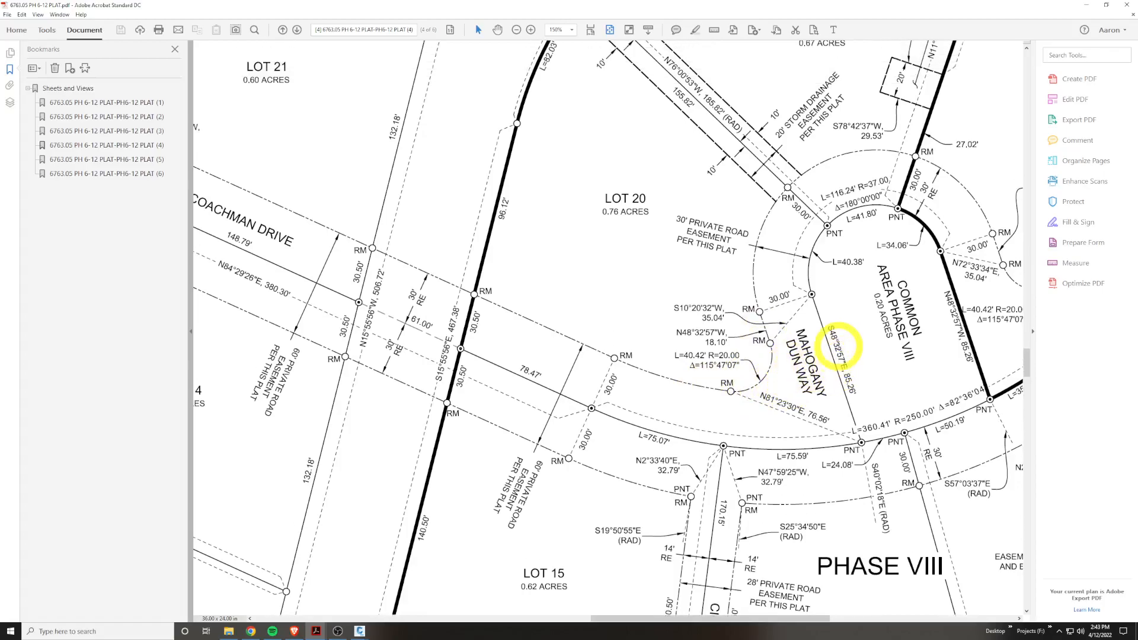
scroll(838, 346, up, 1)
scroll(839, 347, down, 3)
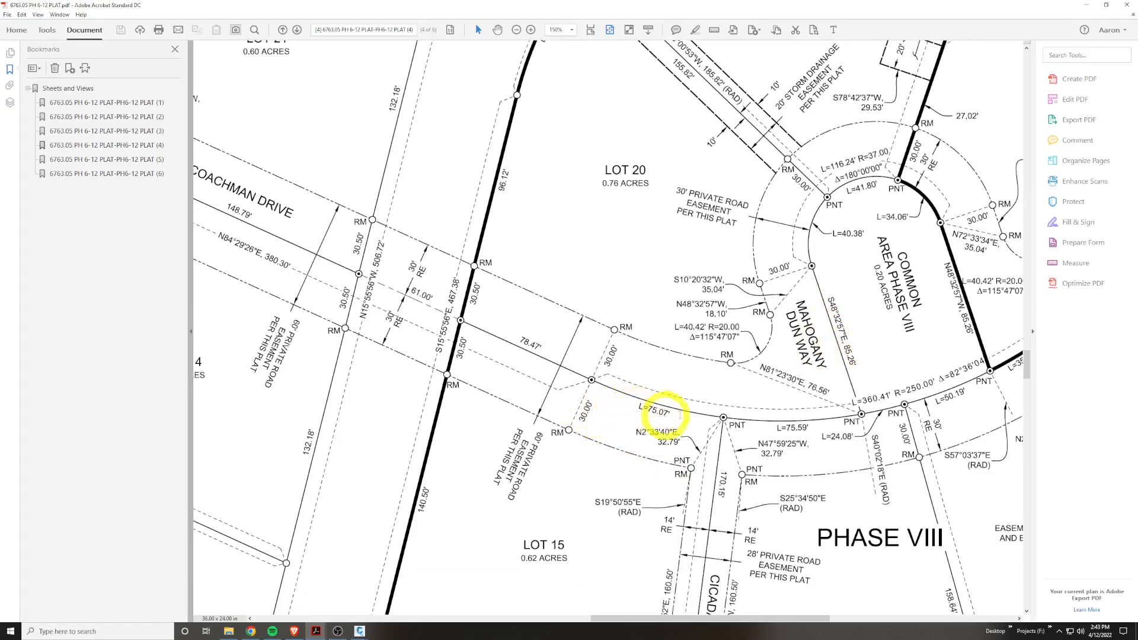
scroll(915, 394, right, 10)
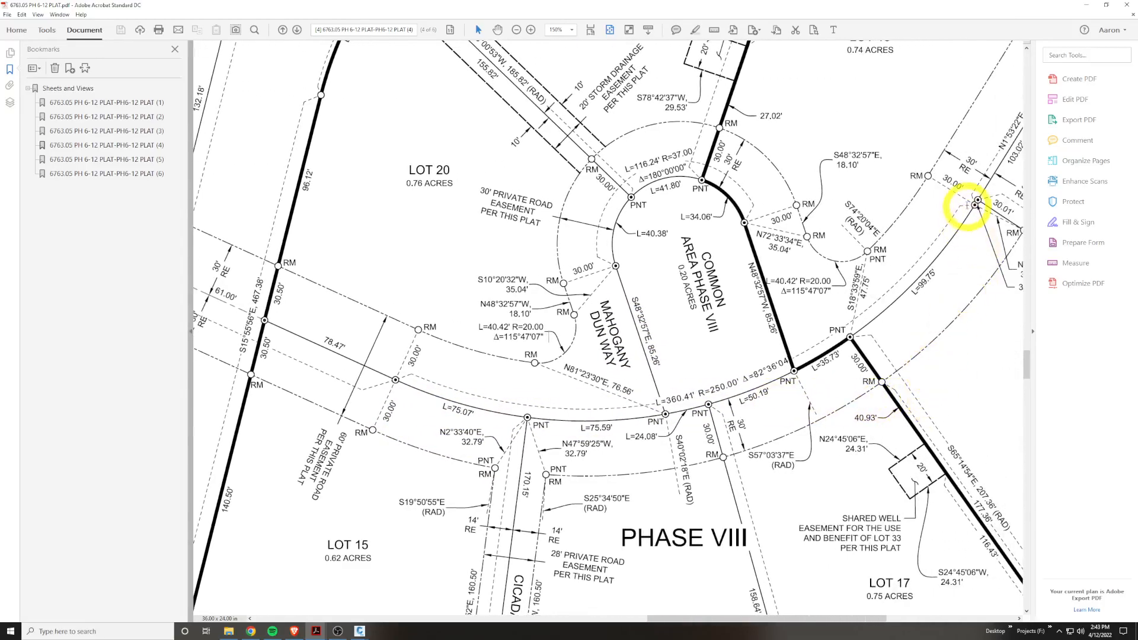
click(976, 204)
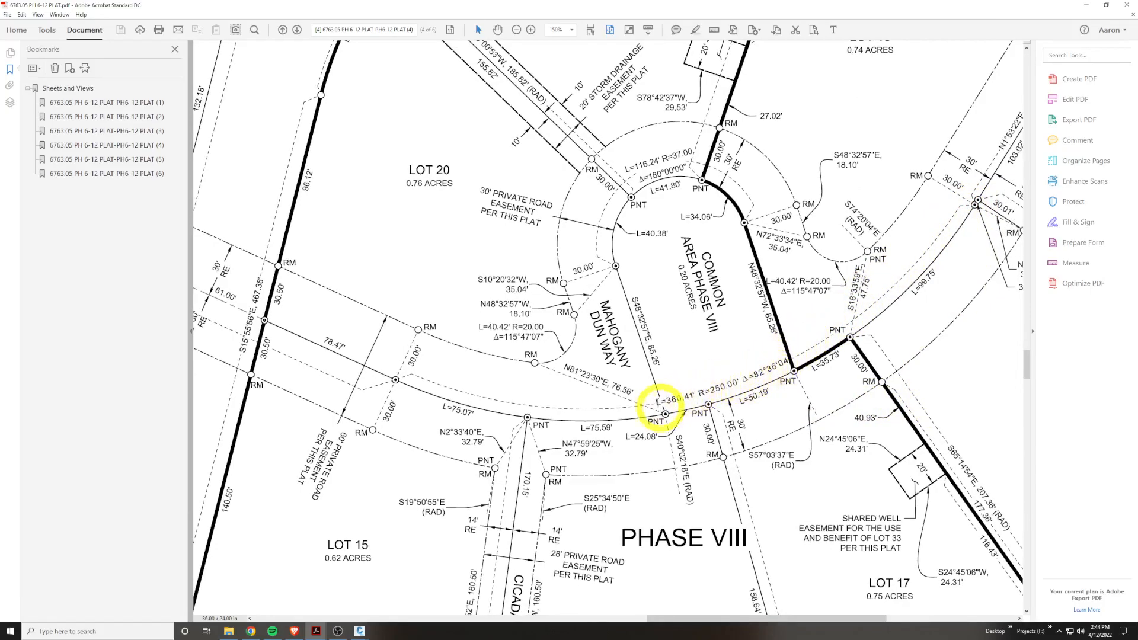
drag(657, 401, 777, 359)
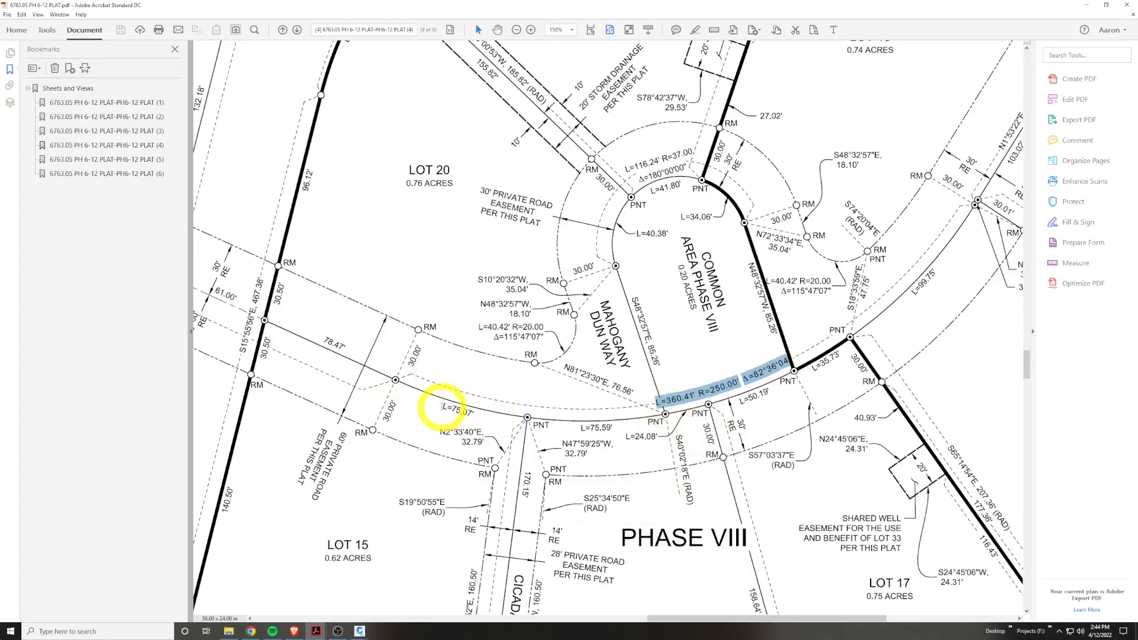
Compare the individual arc-length labels along the Phase VIII road centerline curve with its overall curve label.
drag(443, 406, 477, 411)
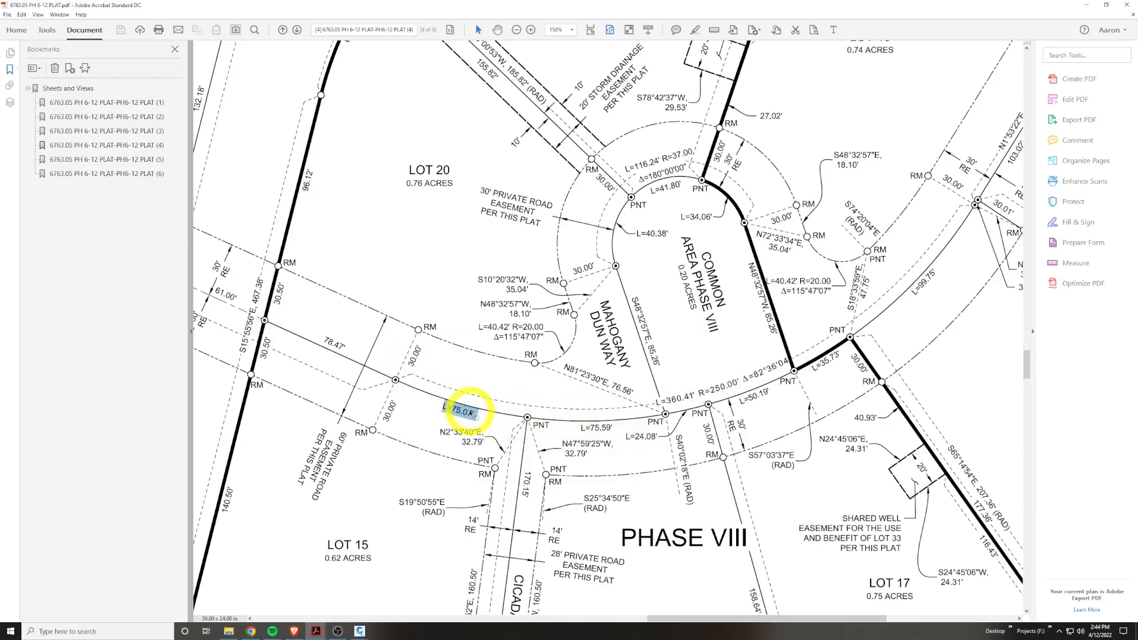
double_click(596, 427)
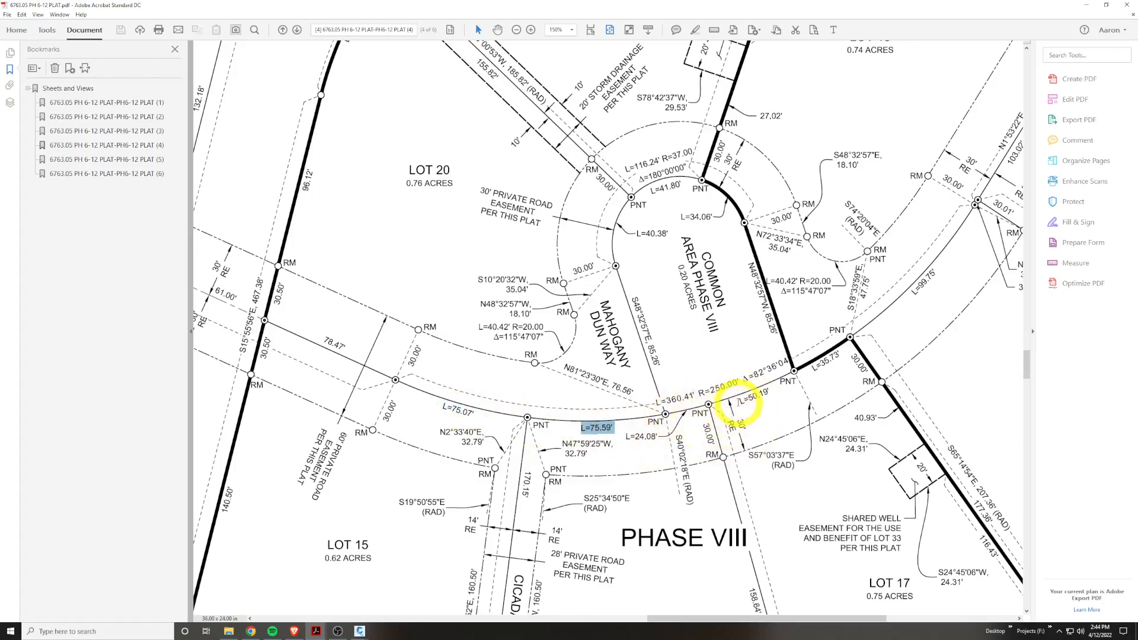
double_click(759, 397)
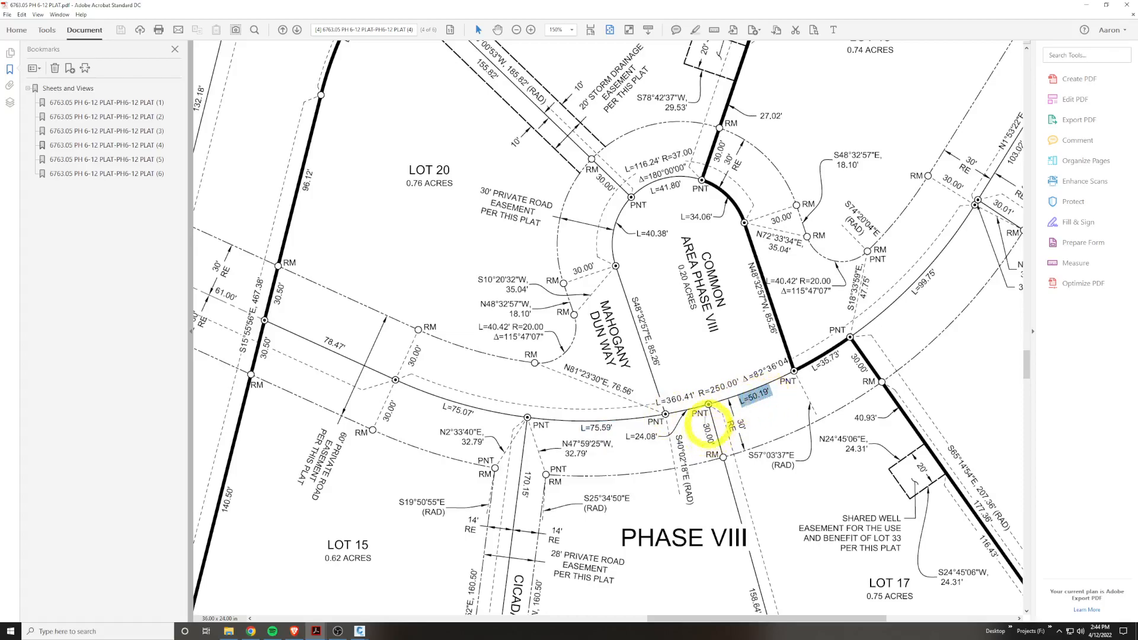
drag(626, 436, 655, 436)
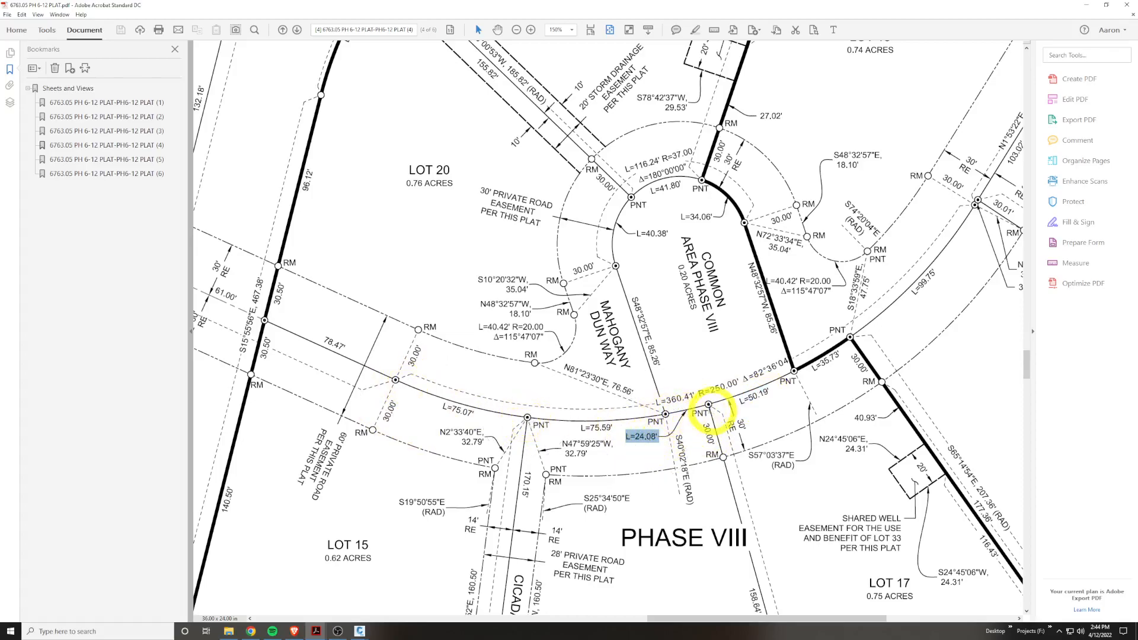
drag(770, 387, 742, 402)
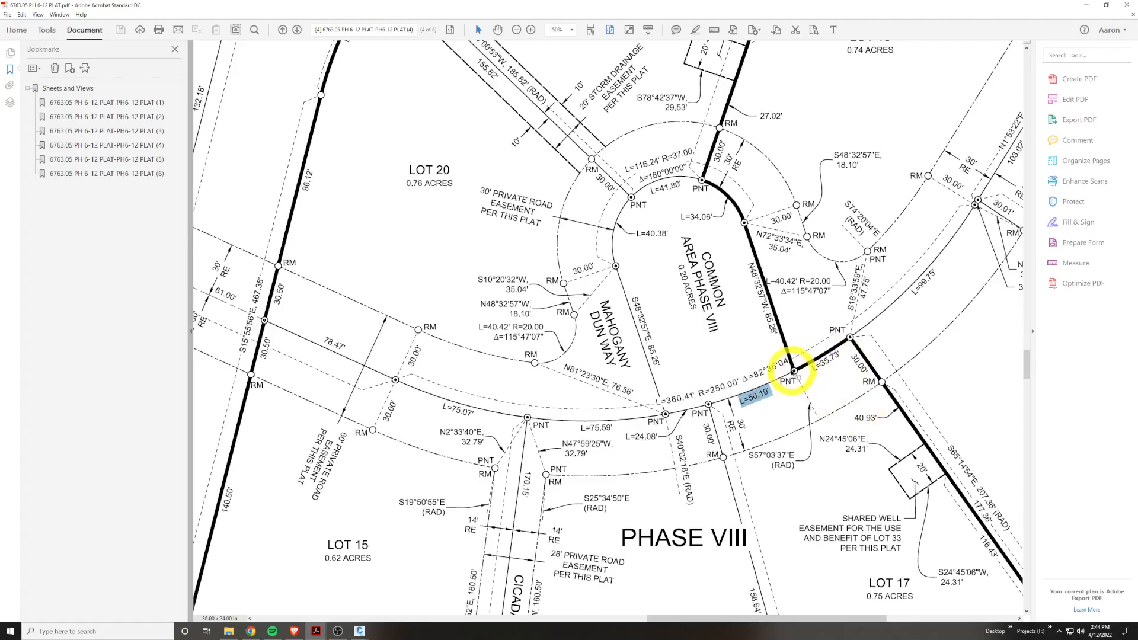
double_click(822, 361)
drag(910, 296, 937, 273)
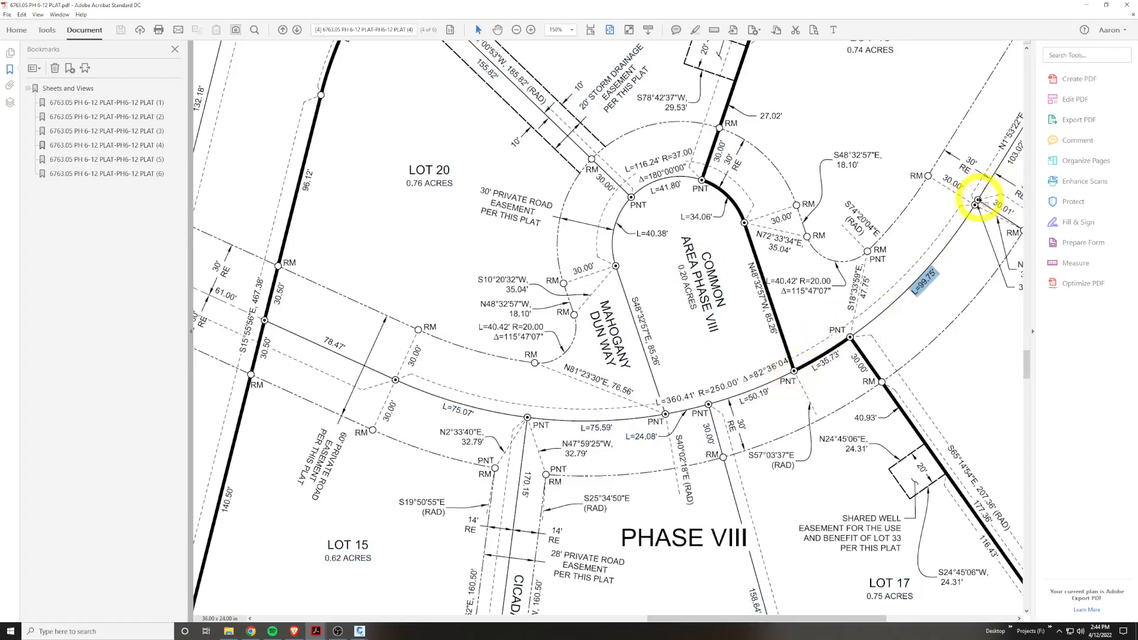
click(930, 285)
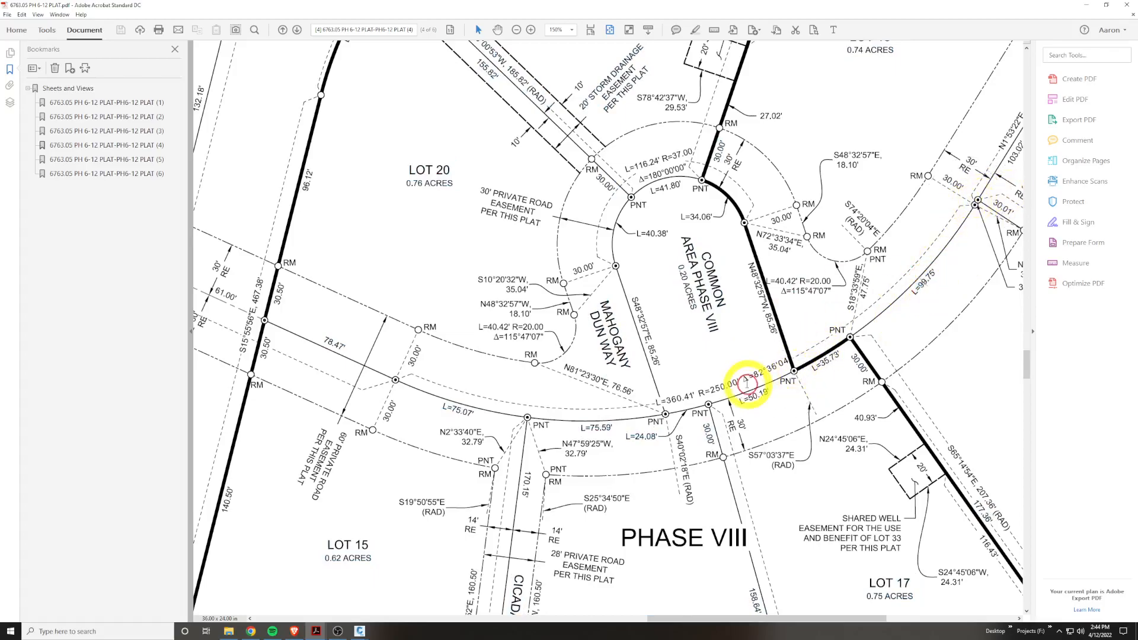
drag(659, 403, 785, 363)
Examine the overall curve label and individual arc lengths along the rear line of Lots 22 and 23 in Phase X.
ctrl+scroll(787, 322, down, 2)
click(771, 321)
ctrl+scroll(770, 320, down, 3)
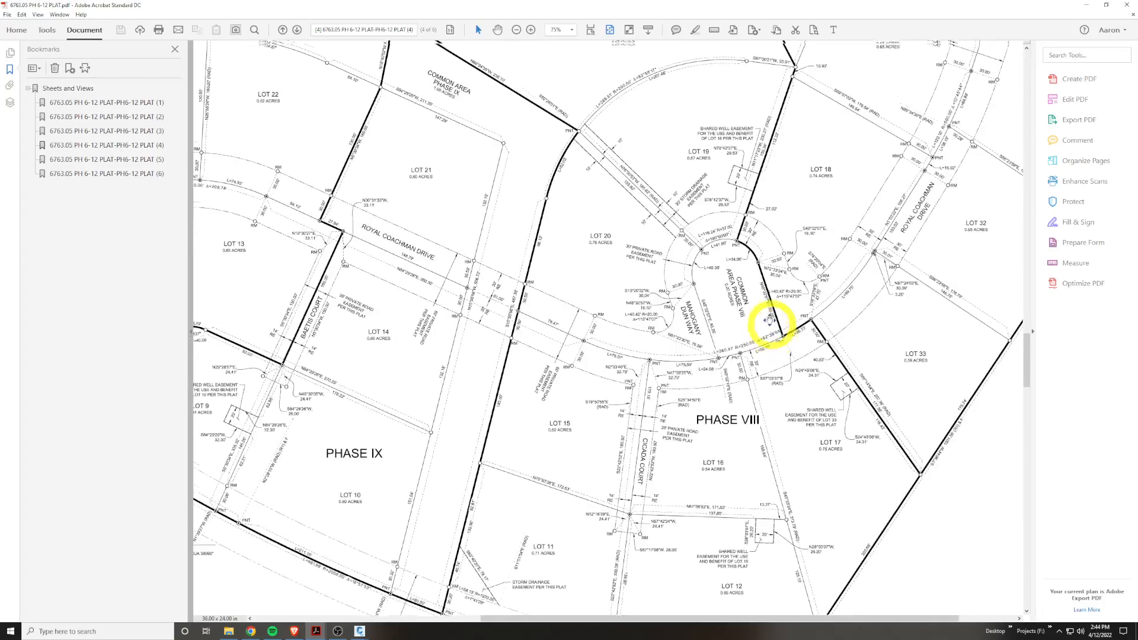
ctrl+scroll(691, 330, up, 4)
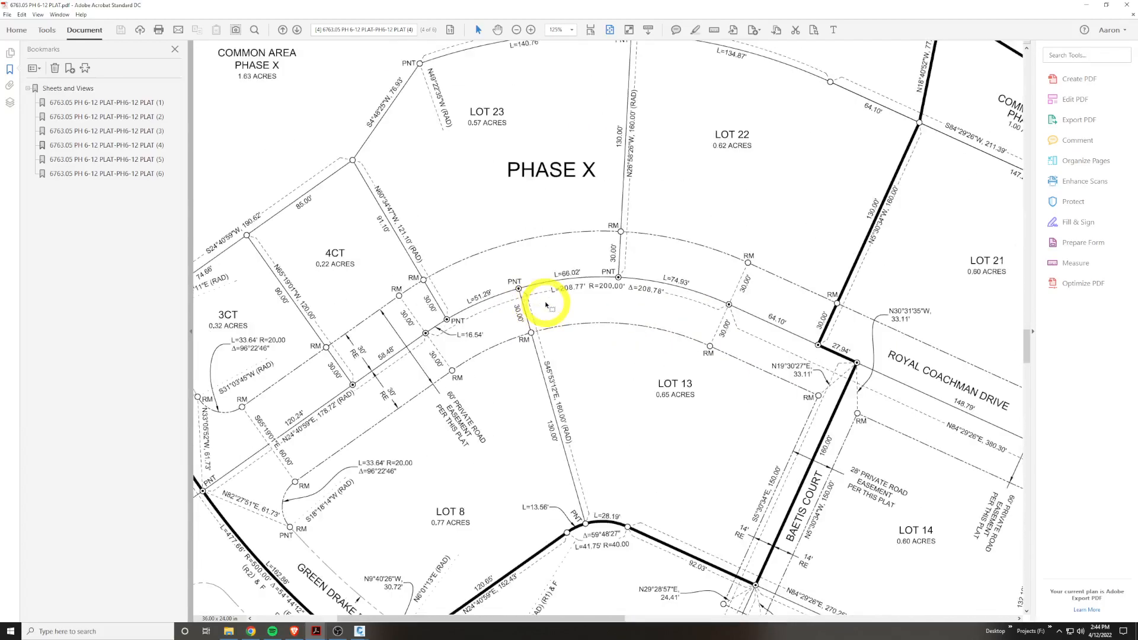
ctrl+scroll(697, 349, down, 2)
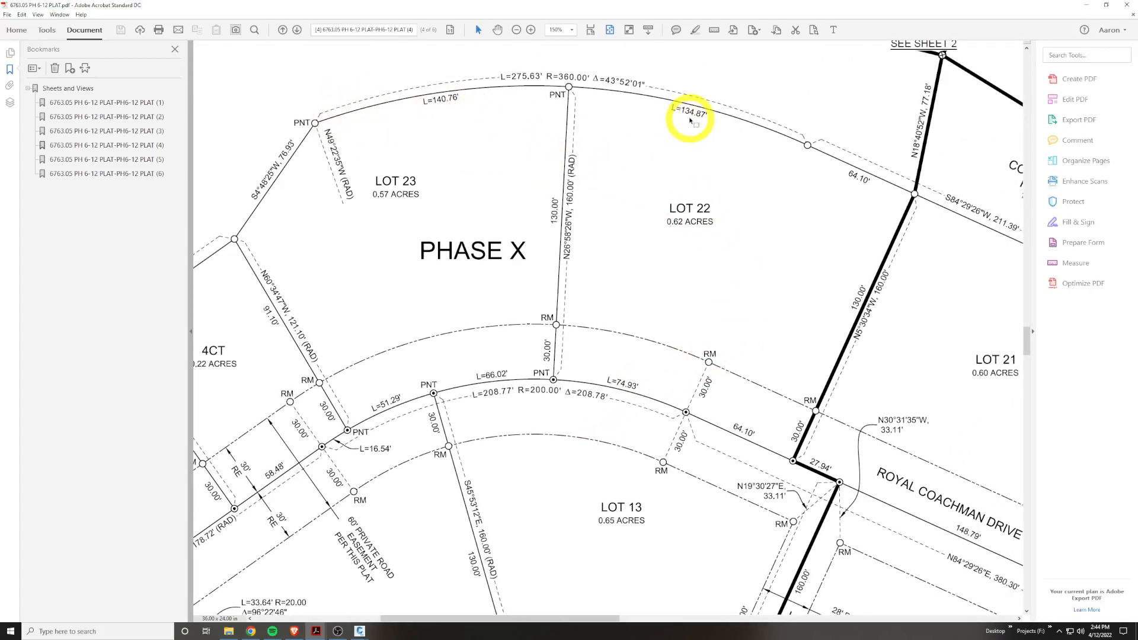
drag(499, 78, 645, 89)
click(845, 172)
middle_drag(878, 187, 886, 192)
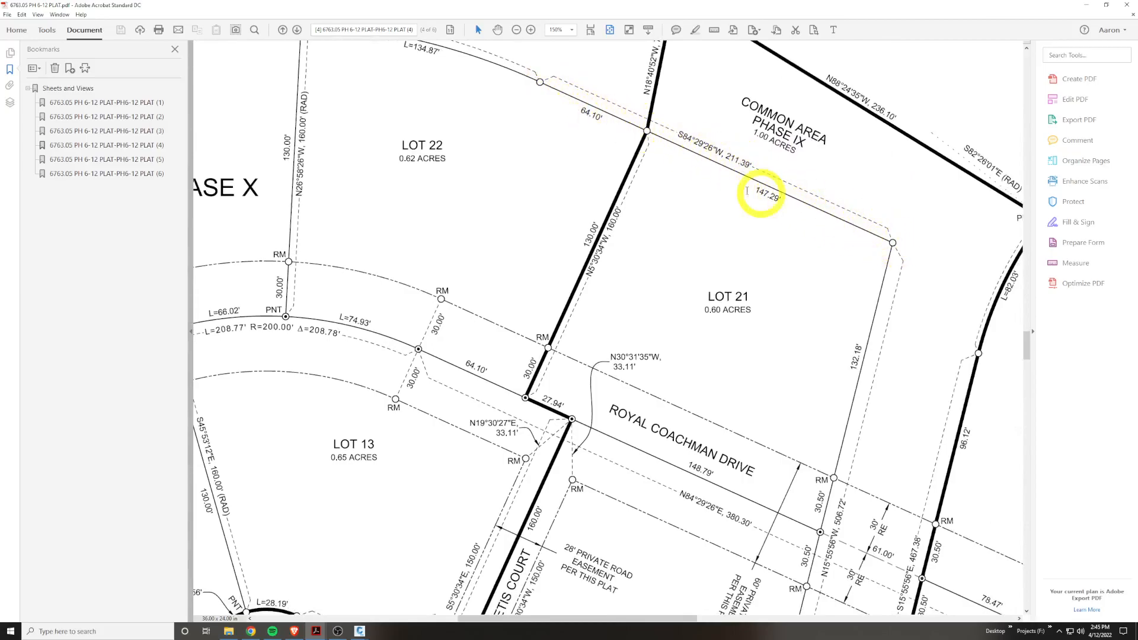
Compare the overall bearing and distance label on the rear line of Lots 21 and 22 with Lot 21's own distance.
drag(681, 131, 727, 159)
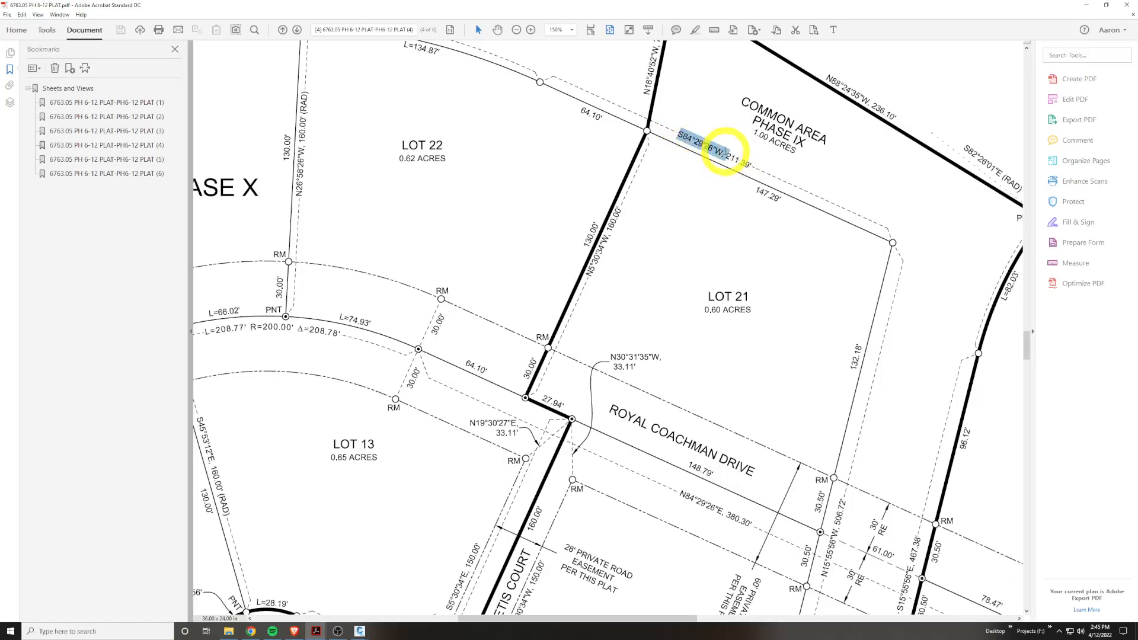
key(ctrl)
key(ctrl)
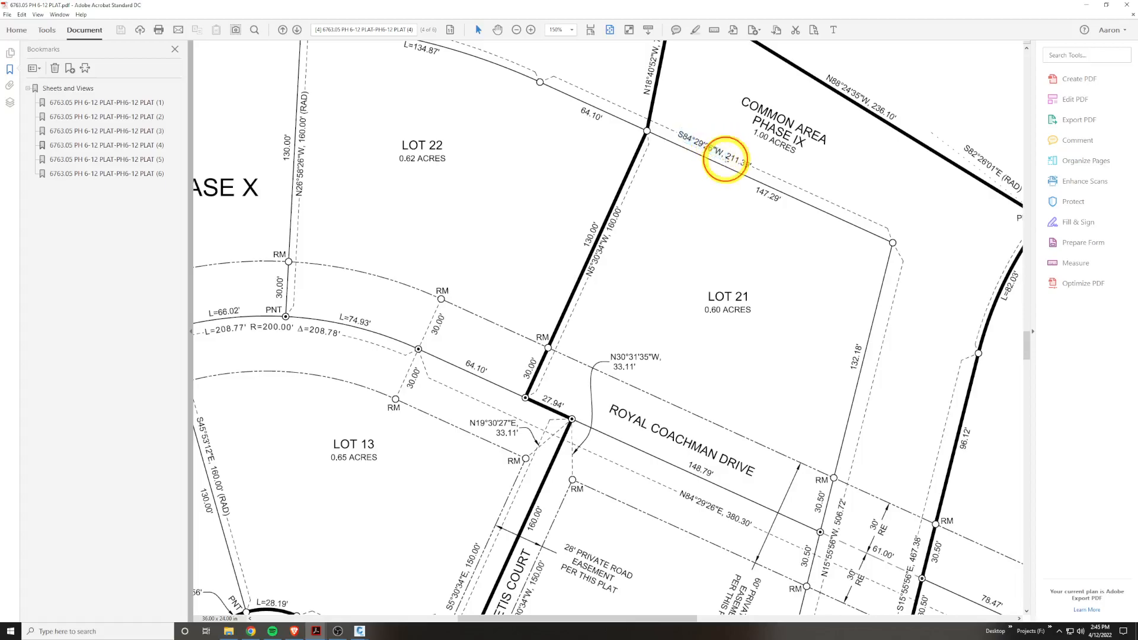
click(730, 156)
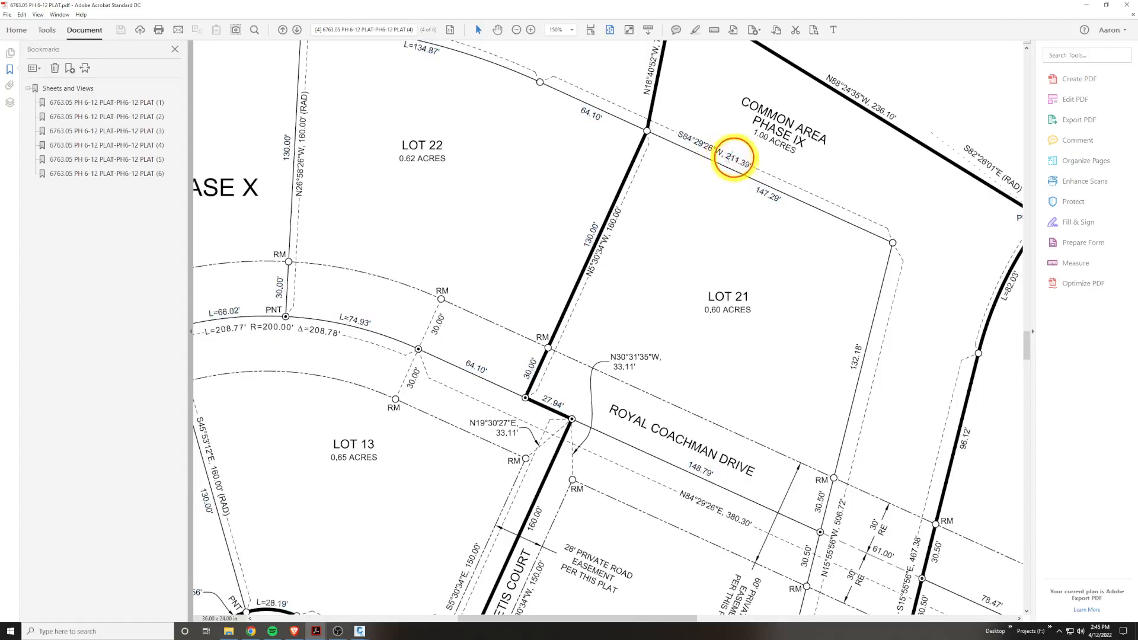
double_click(728, 159)
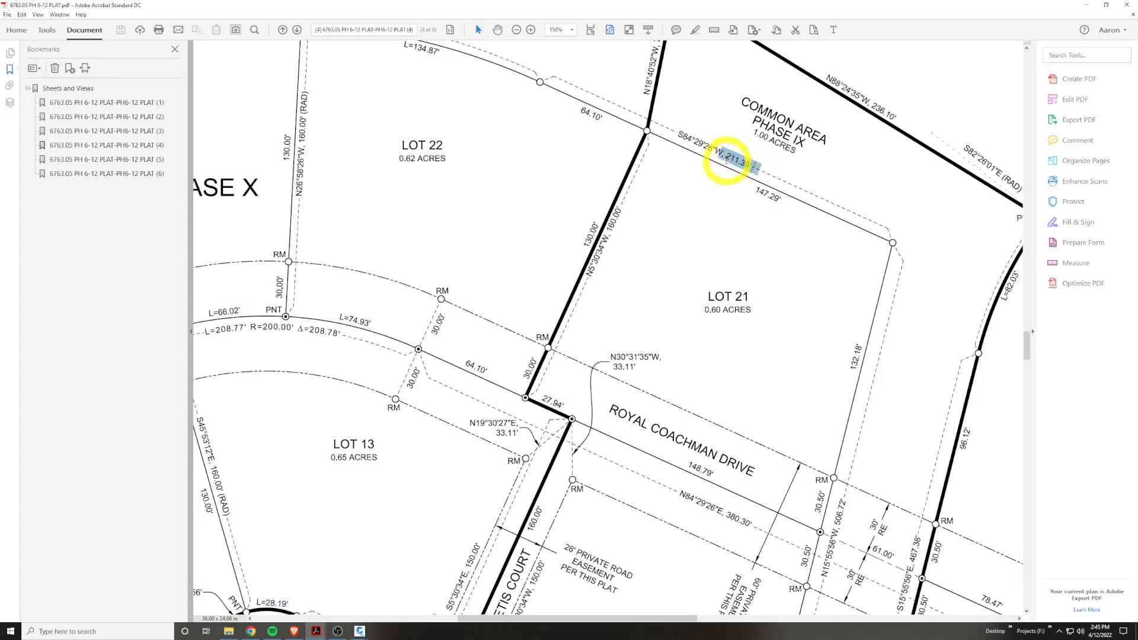
drag(680, 134, 750, 165)
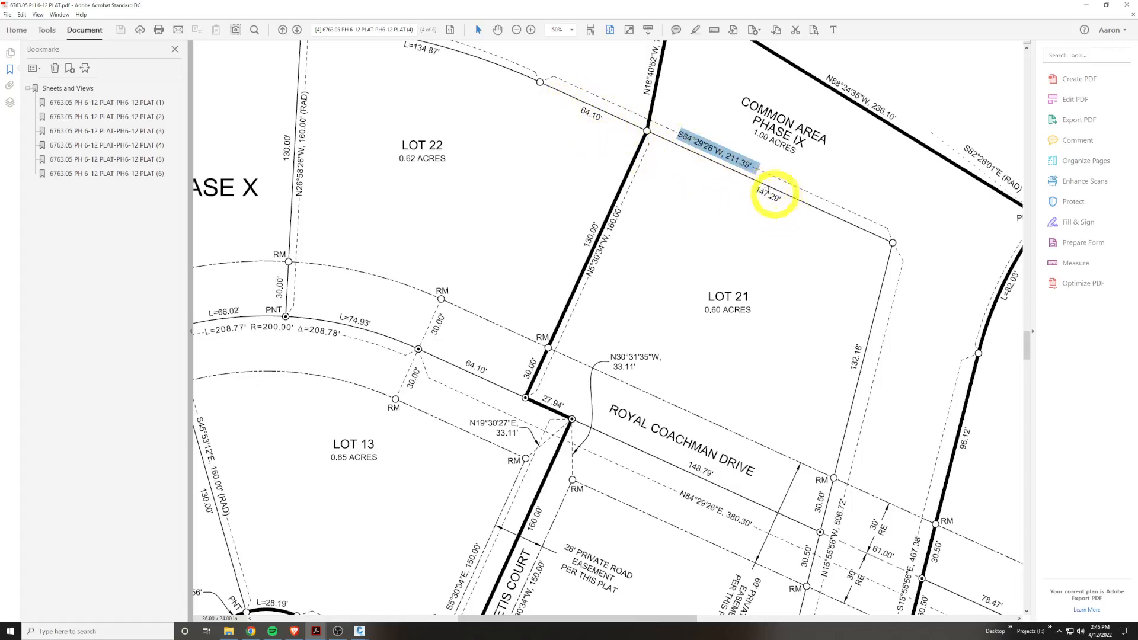
double_click(771, 198)
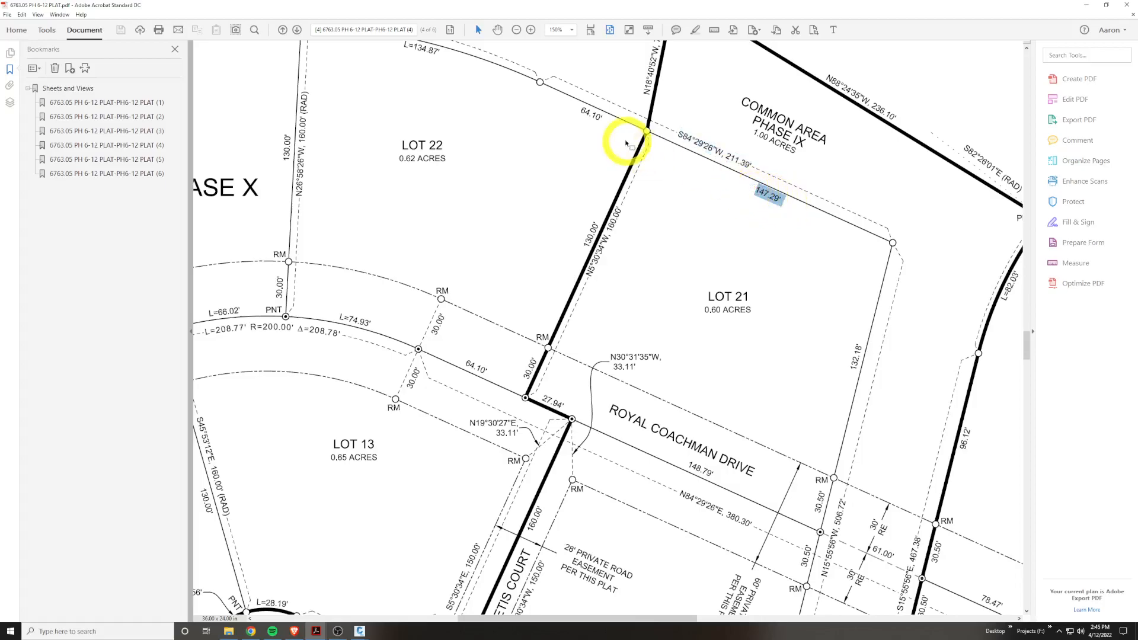
Highlight the 64.10' and 147.29' segment distances along the rear line of Lots 22 and 21.
double_click(591, 114)
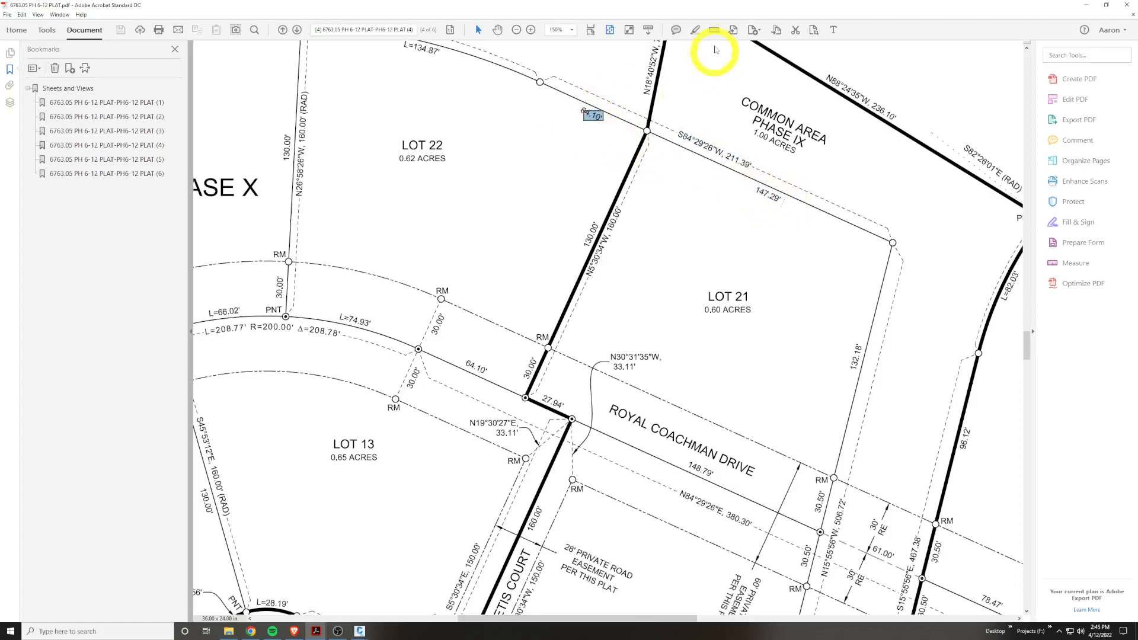
click(696, 32)
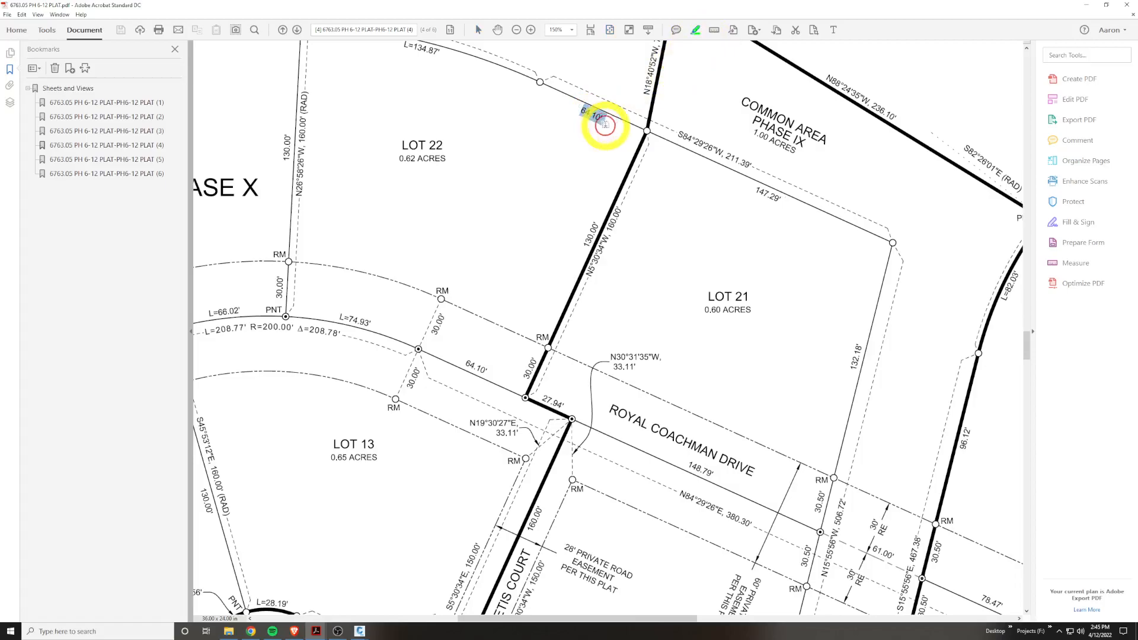
double_click(772, 196)
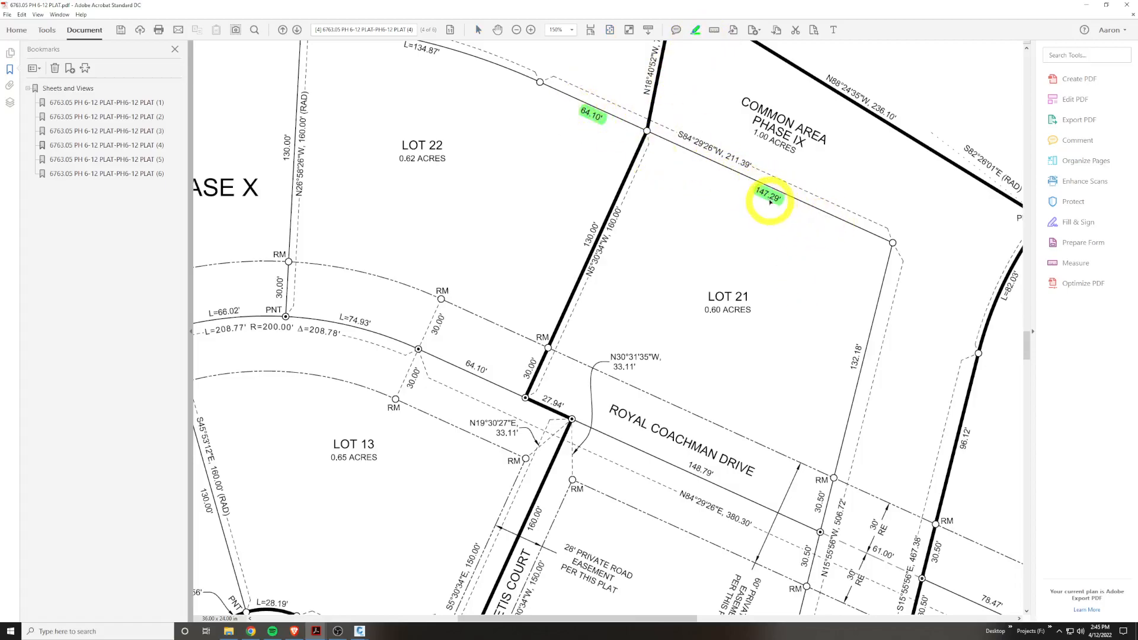
Examine the overall and individual labels along the Phase X road curve and the Lot 21 and 22 lines across the plat sheet.
ctrl+scroll(682, 269, down, 3)
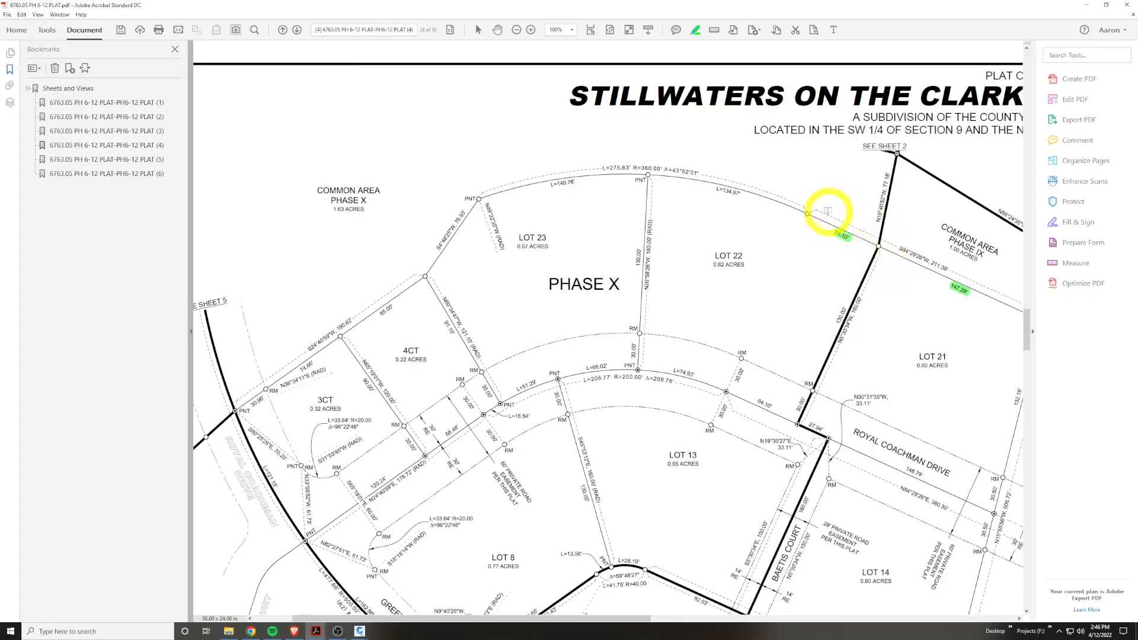
ctrl+scroll(735, 255, down, 1)
scroll(536, 296, down, 1)
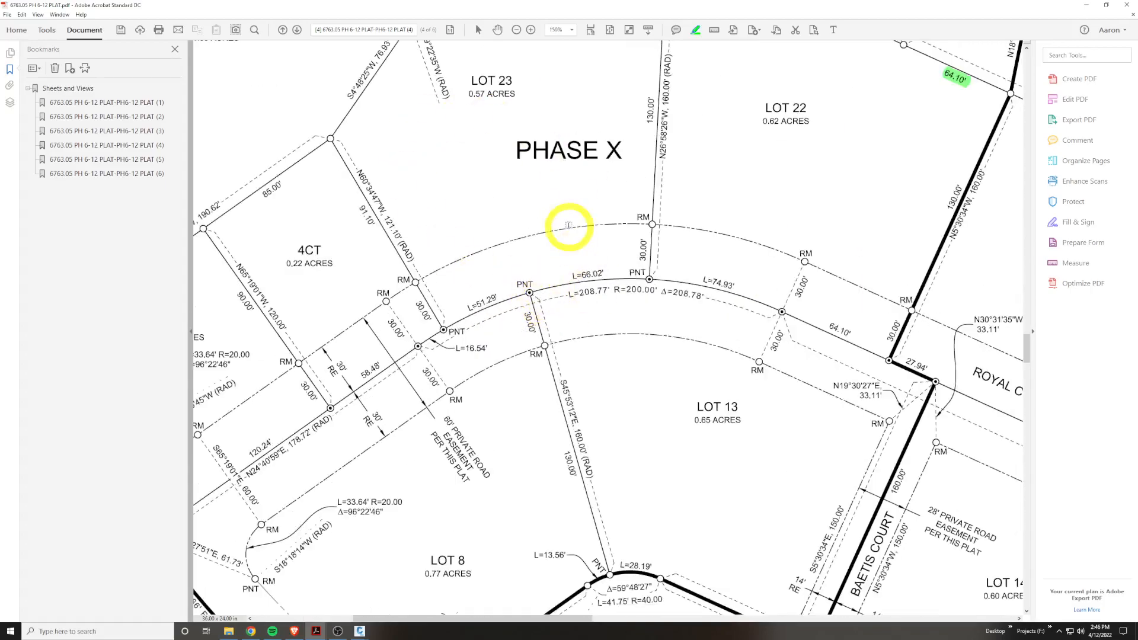
middle_drag(307, 377, 561, 239)
middle_drag(699, 201, 689, 558)
middle_drag(1002, 308, 634, 277)
middle_drag(823, 307, 701, 274)
ctrl+scroll(805, 359, down, 2)
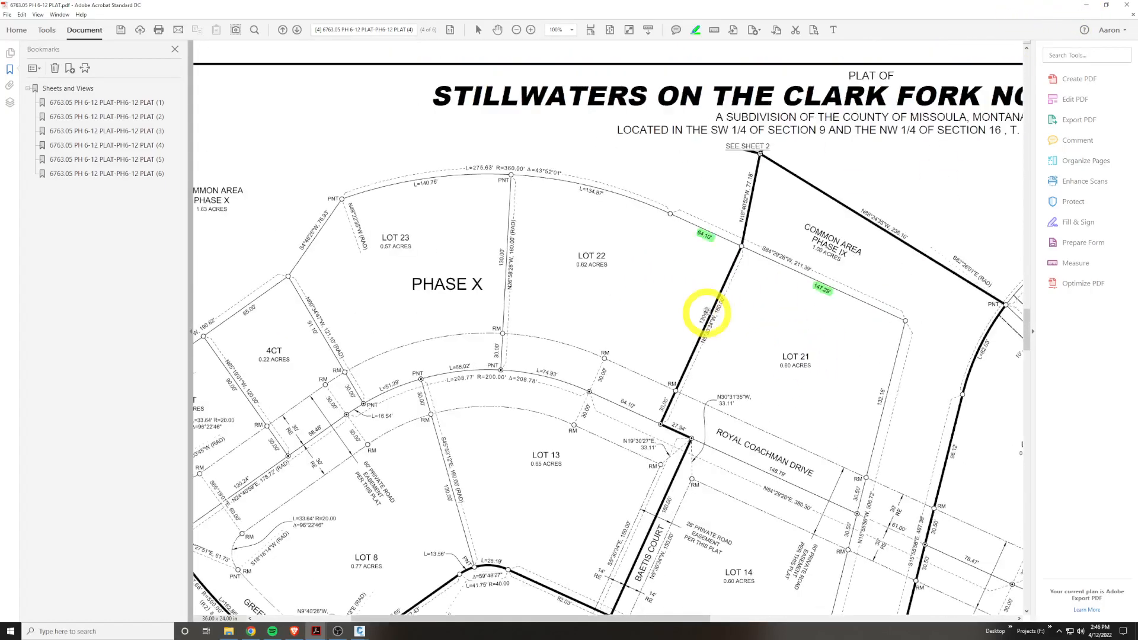
ctrl+scroll(747, 323, down, 1)
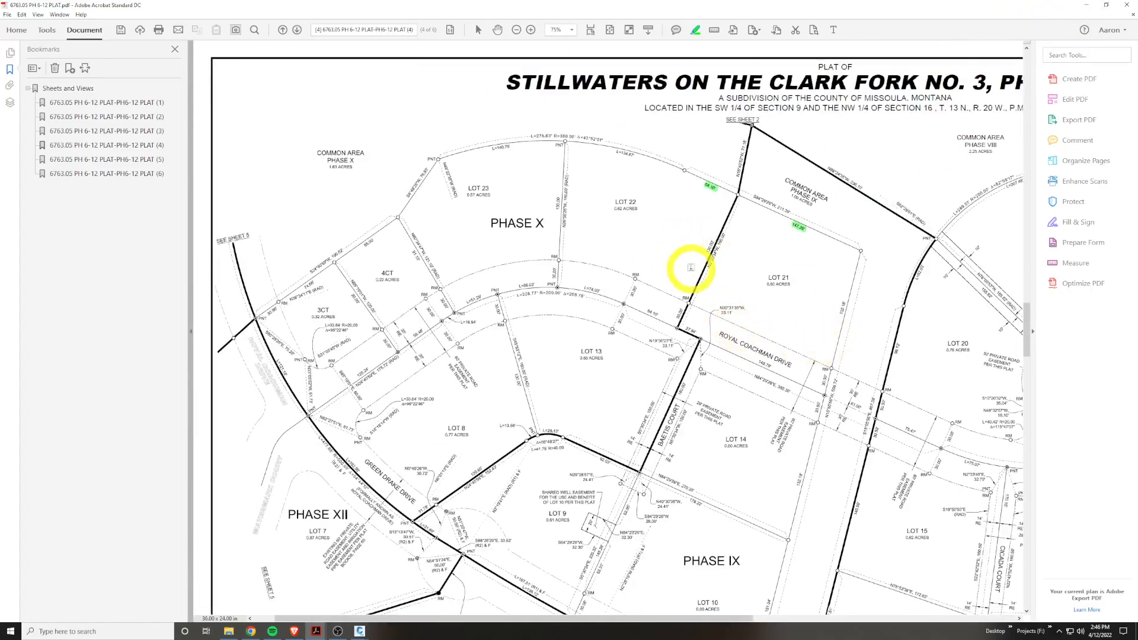
middle_drag(689, 268, 714, 277)
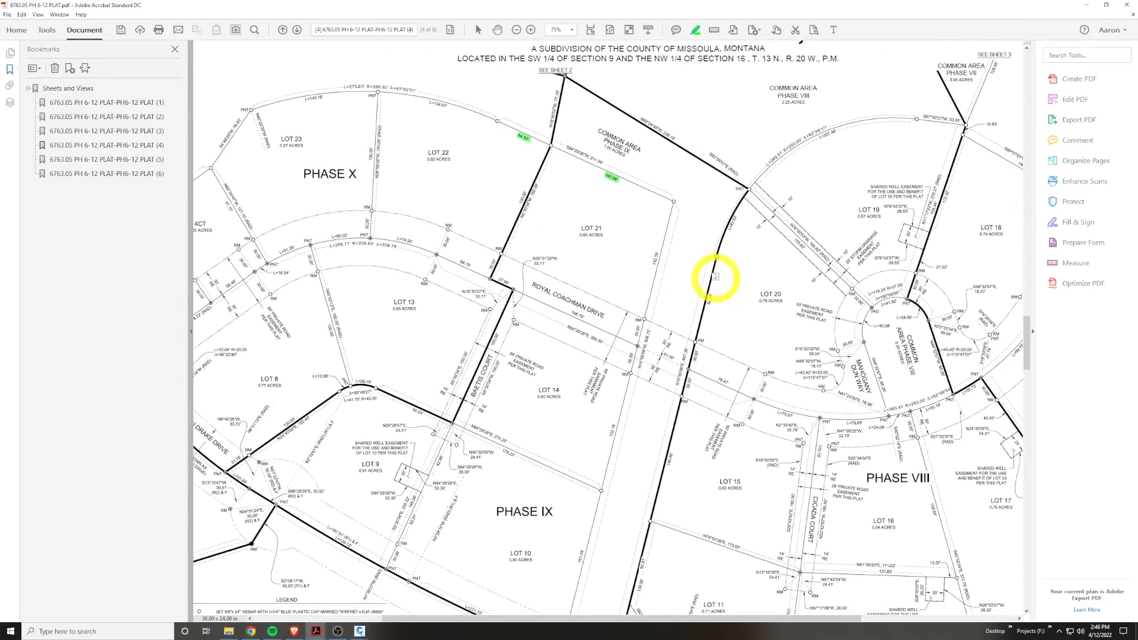
ctrl+scroll(716, 277, down, 2)
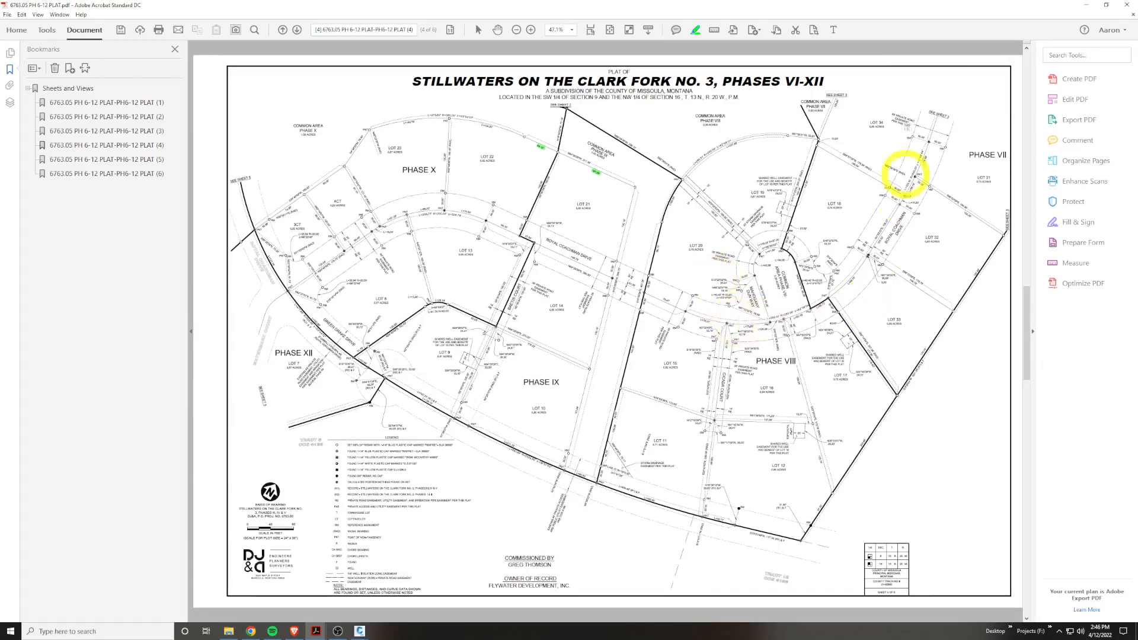
Switch to the AutoCAD Civil 3D 2016 Essentials PDF and find the Curve Data section on page 263.
click(1084, 6)
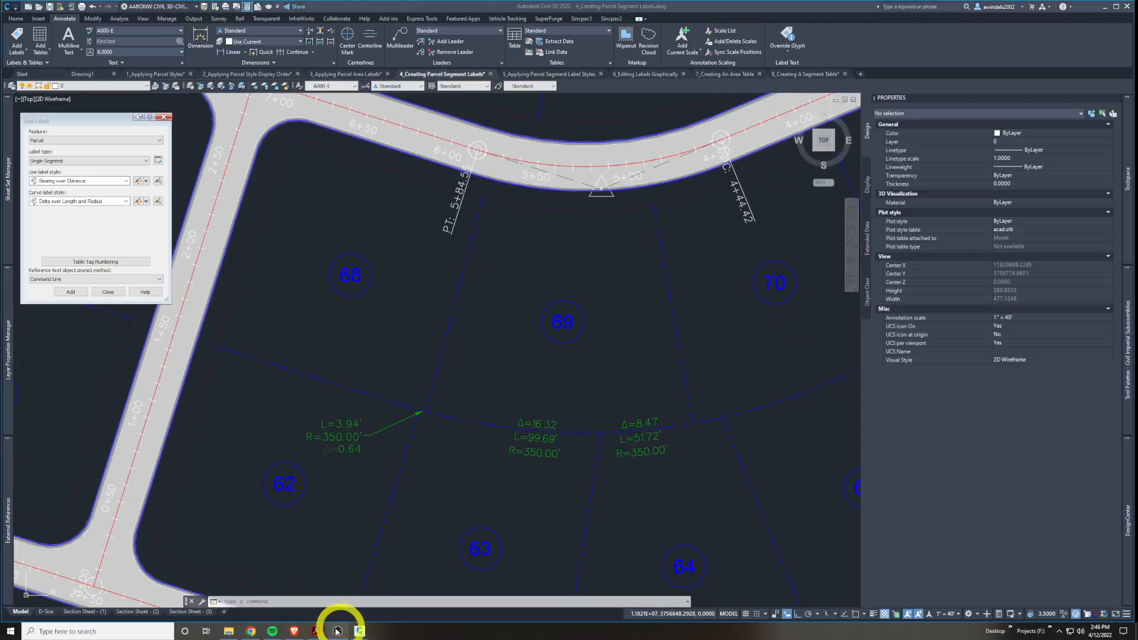
mouse_move(314, 630)
click(254, 595)
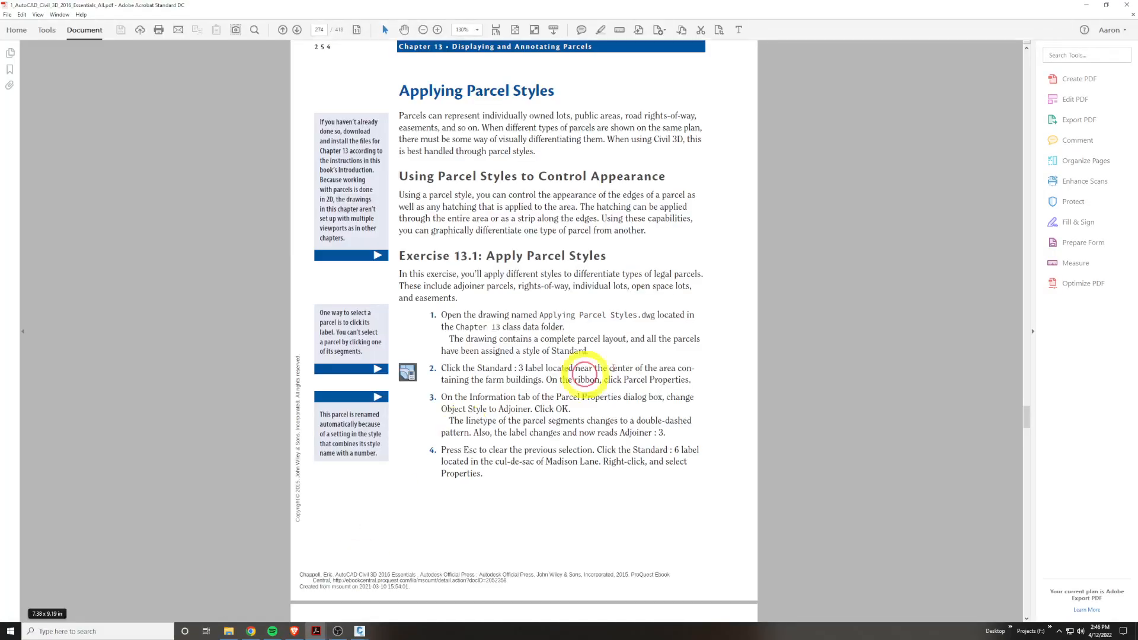
scroll(622, 361, down, 6)
scroll(627, 365, down, 20)
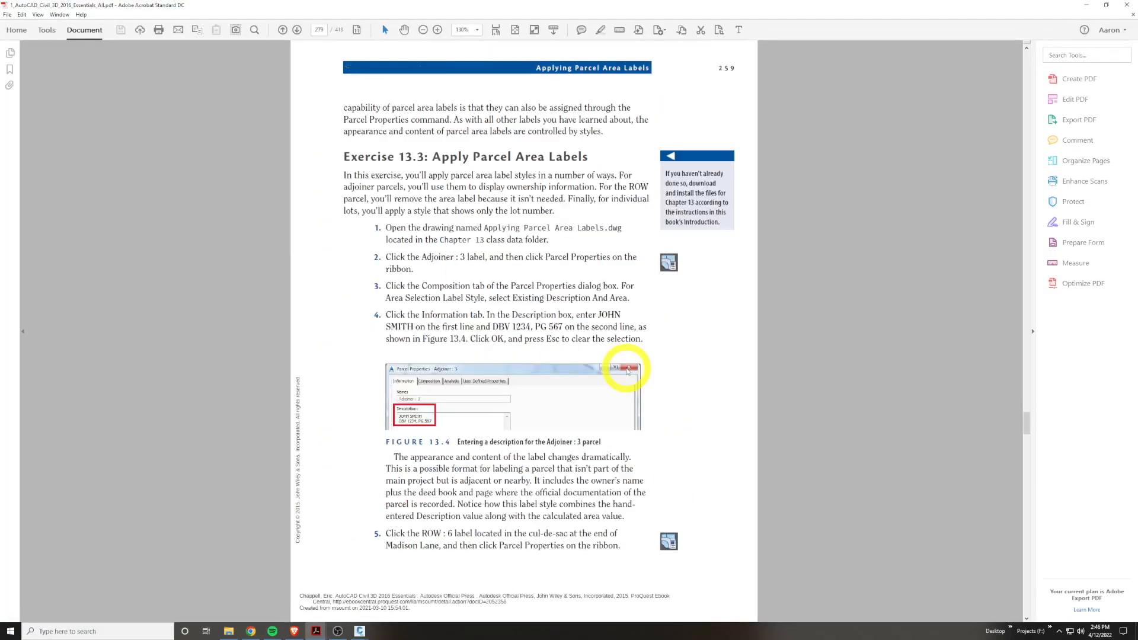
scroll(627, 368, down, 1)
scroll(627, 369, up, 1)
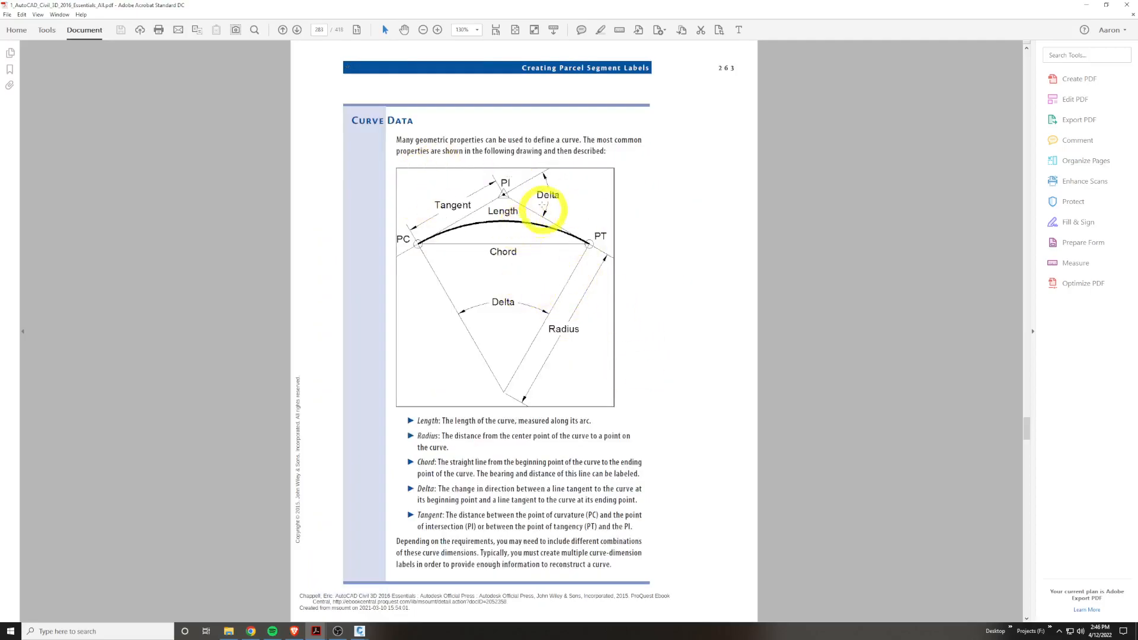
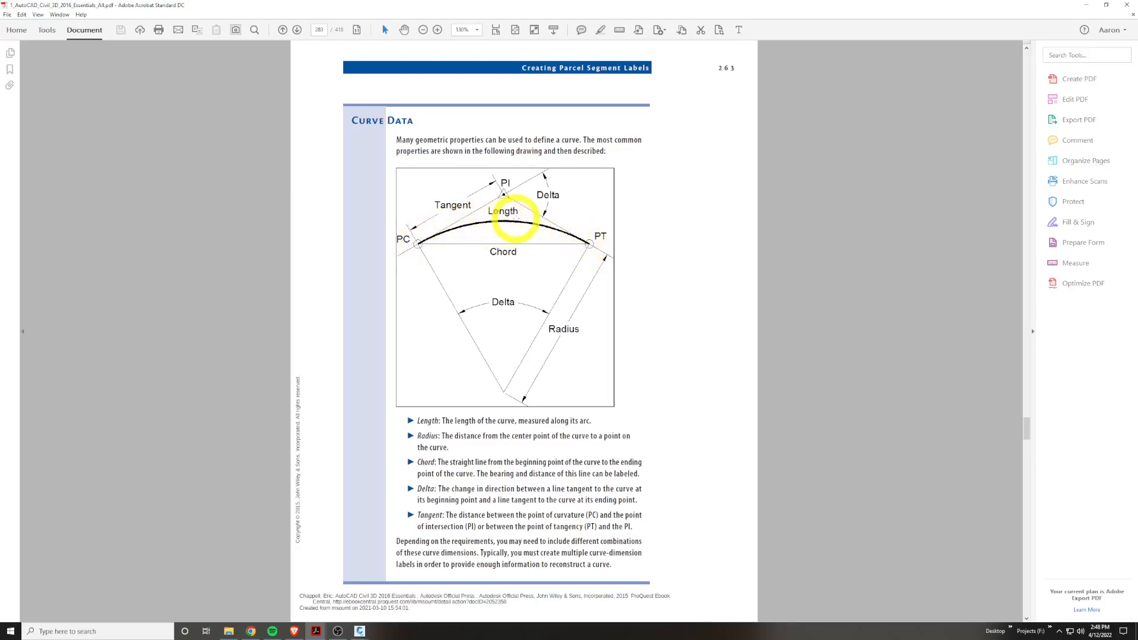
Review the curve property definitions and go on to Exercise 13.5, Apply Parcel Segment Label Styles.
scroll(593, 311, down, 2)
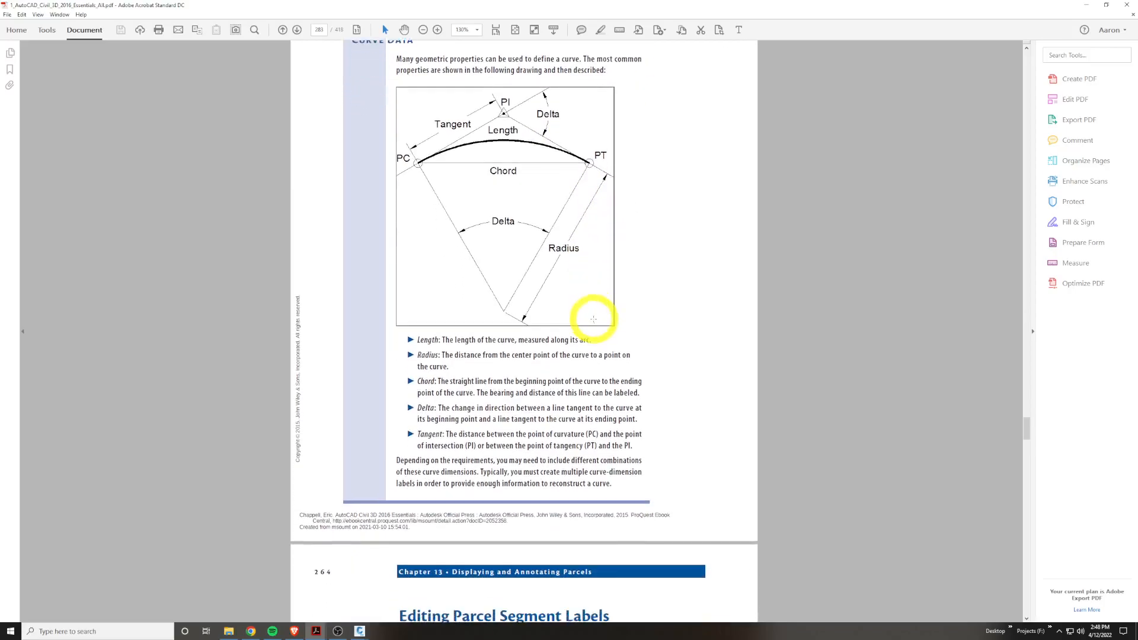
scroll(536, 273, up, 1)
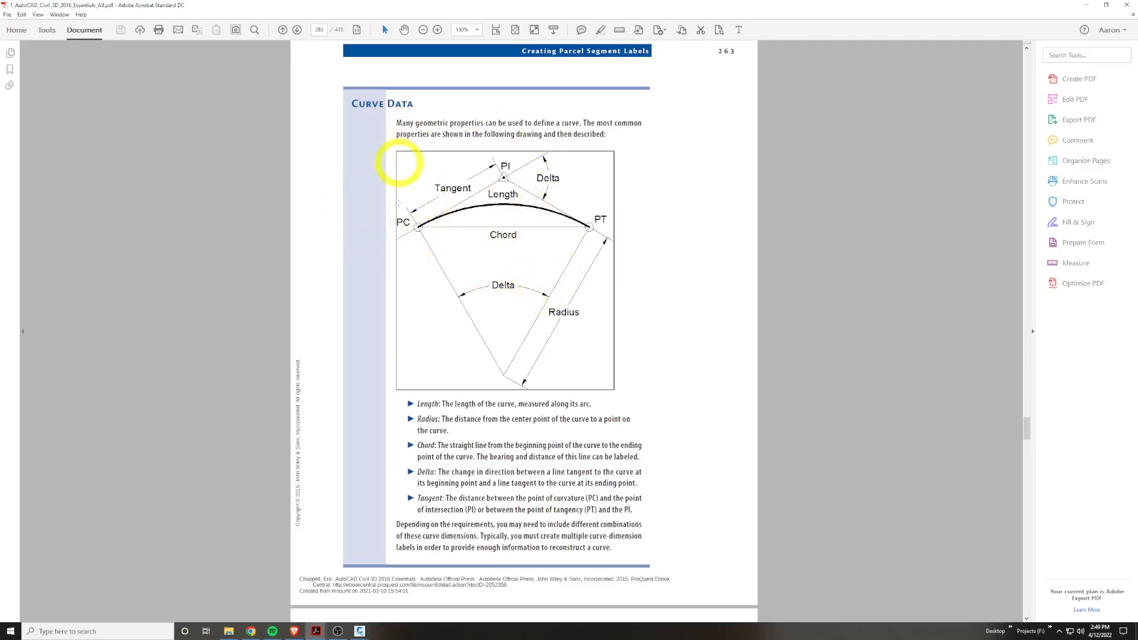
scroll(626, 244, down, 10)
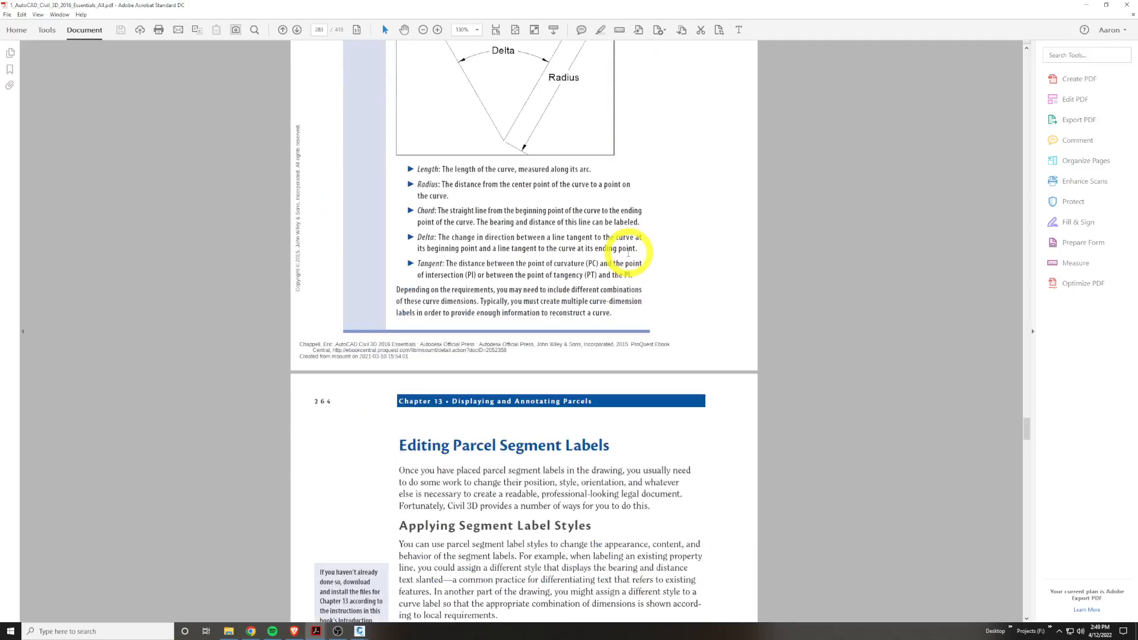
scroll(632, 249, down, 3)
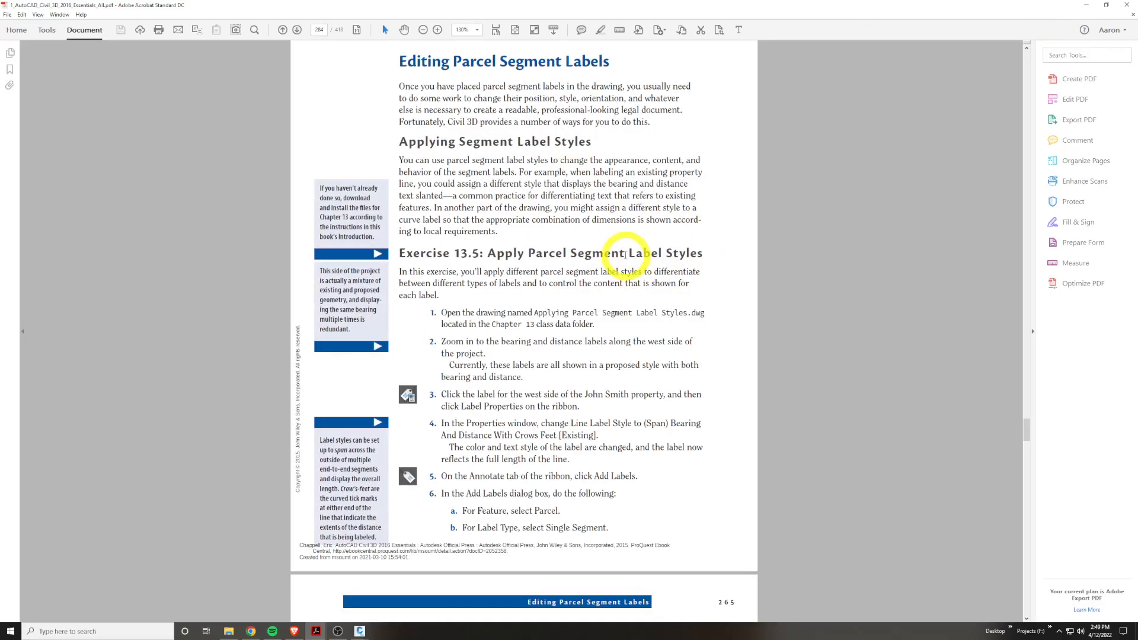
Switch to Civil 3D and bring up the 5_Applying Parcel Segment Label Styles drawing around Lots 62 to 72.
click(1091, 6)
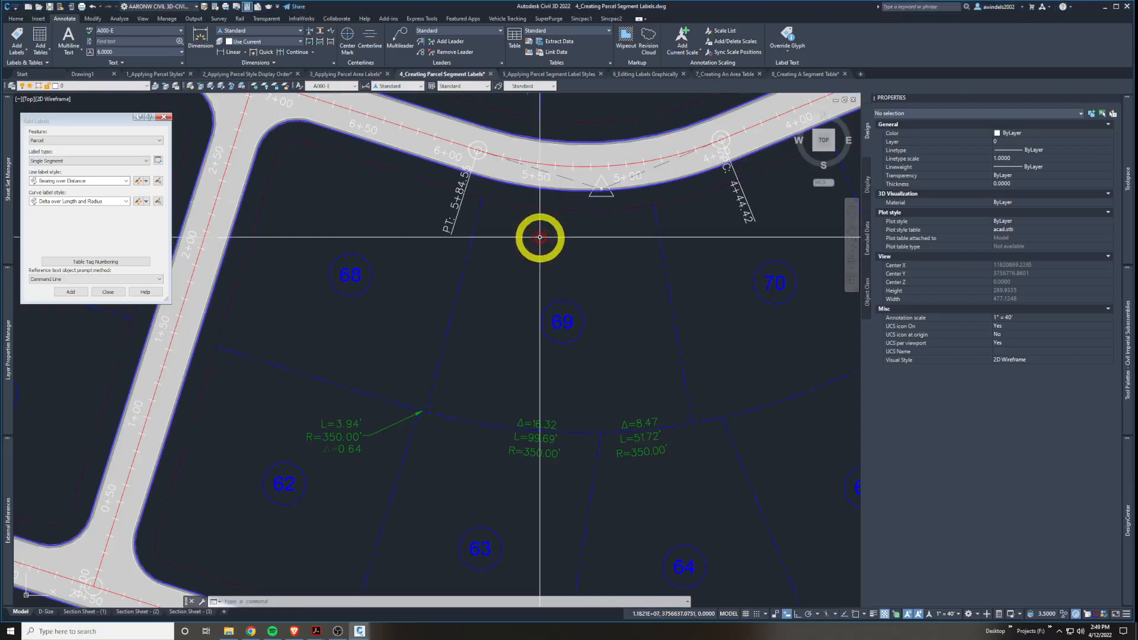
scroll(582, 451, down, 5)
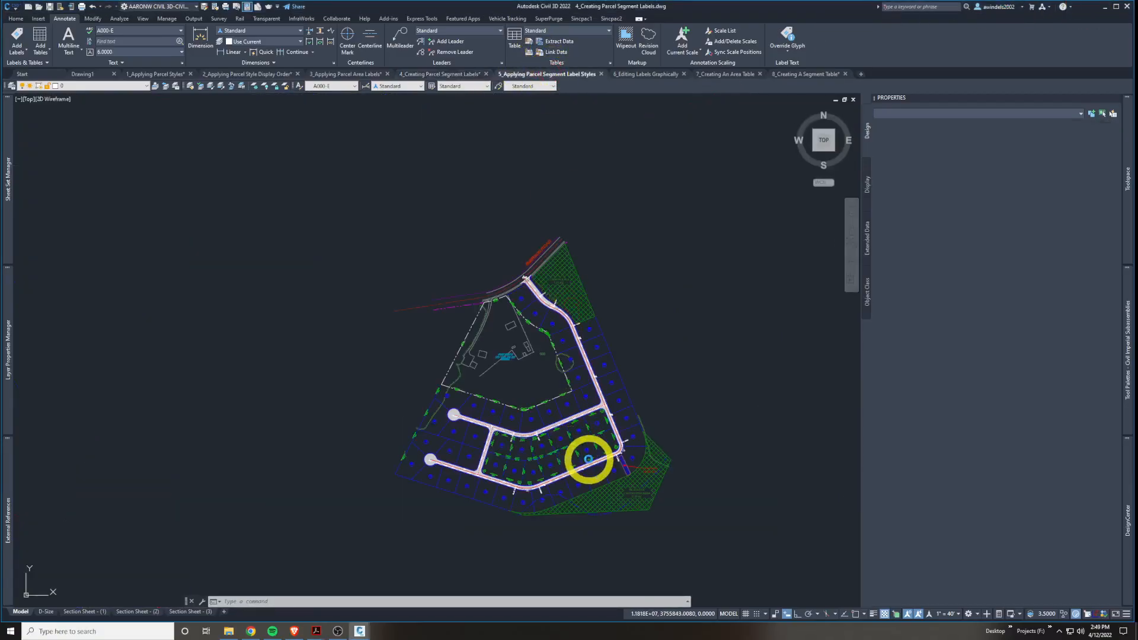
scroll(590, 495, up, 9)
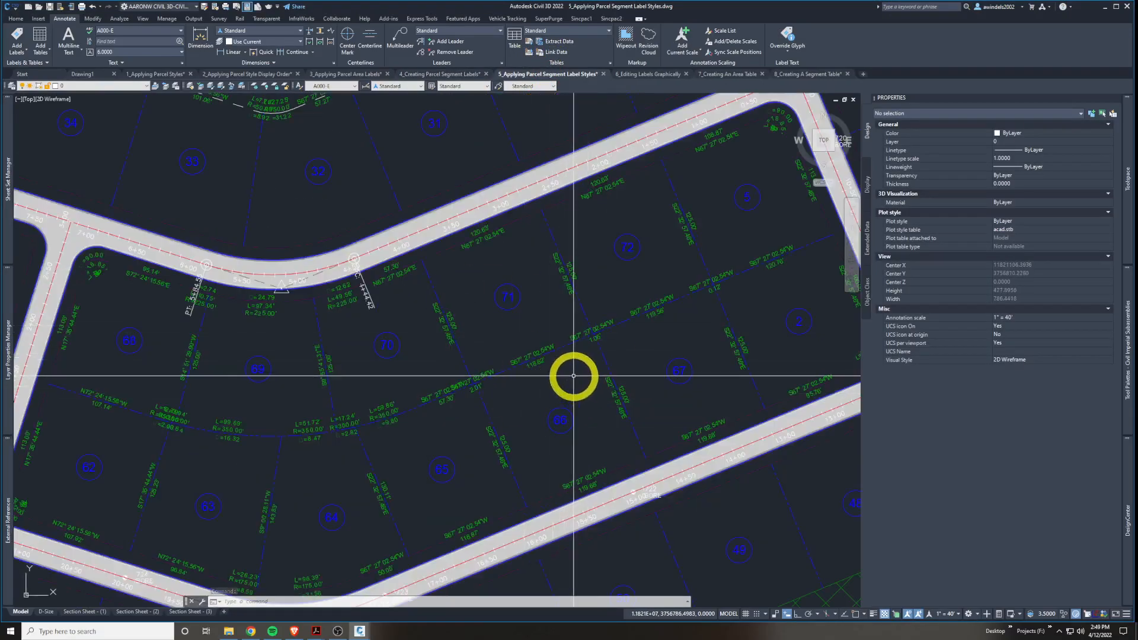
click(424, 403)
middle_drag(415, 348, 464, 346)
key(Escape)
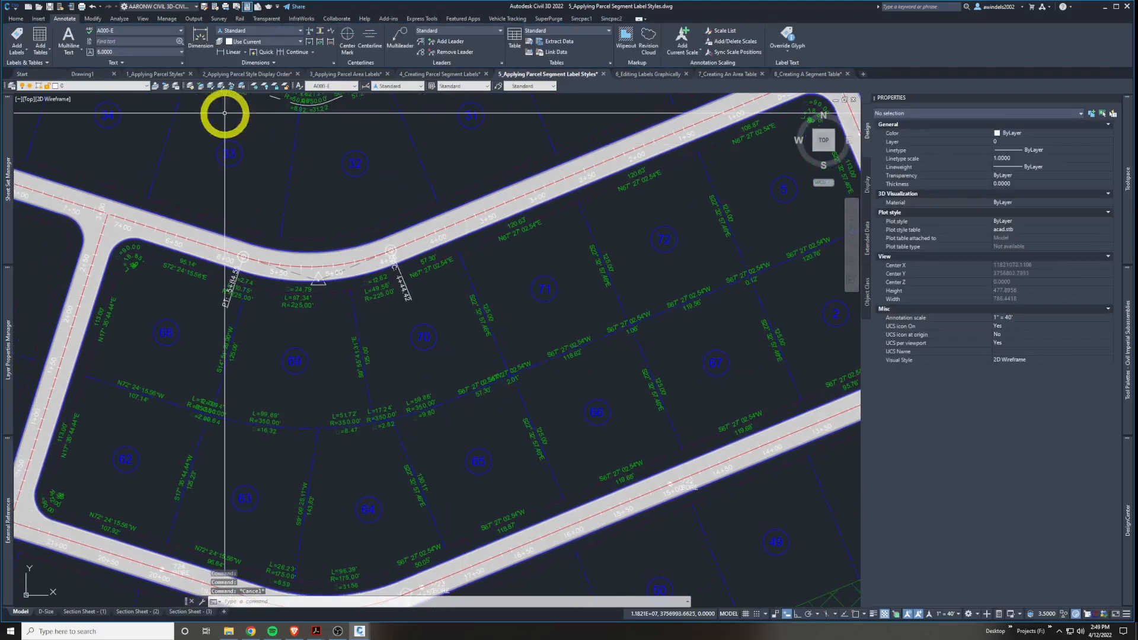
Start Add Labels for the Parcel feature with Single Segment labels and review the available line and curve label styles.
click(18, 37)
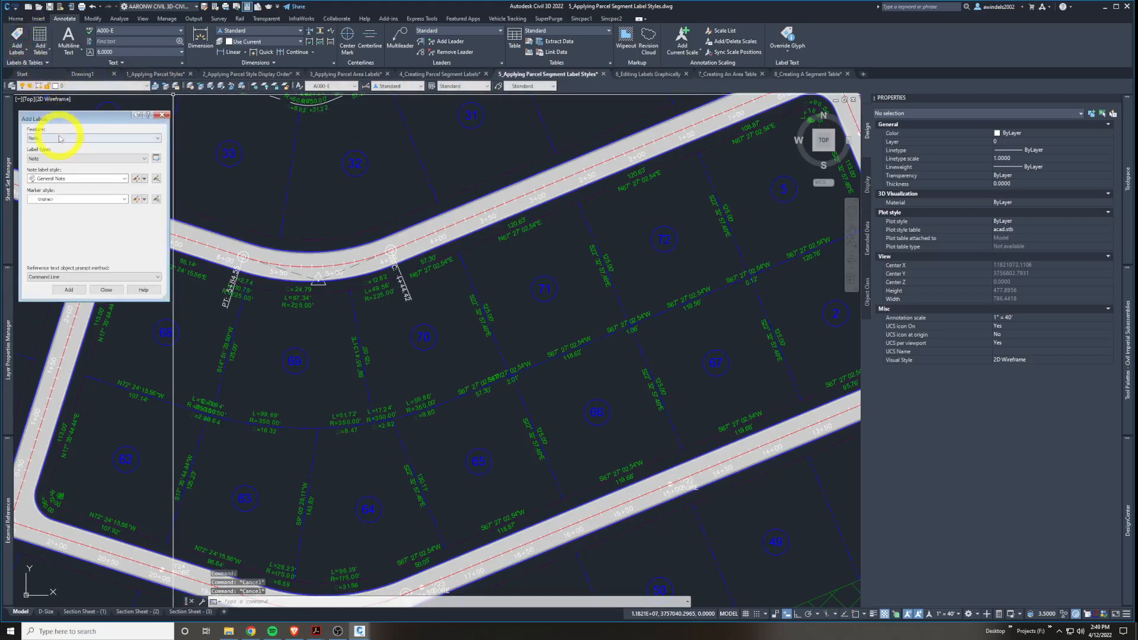
click(56, 138)
click(55, 164)
click(72, 159)
click(71, 166)
click(74, 178)
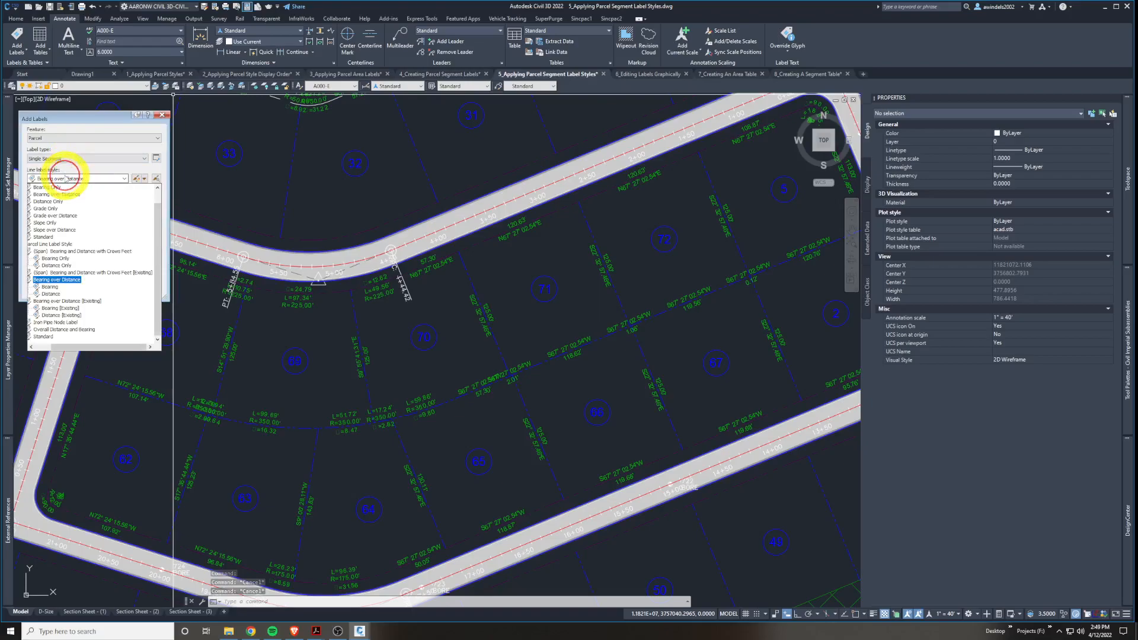
click(83, 202)
click(84, 199)
click(84, 203)
Set the label feature to Line and Curve, with Bearing Only for lines and Distance-Radius and Delta for curves.
click(65, 138)
click(54, 152)
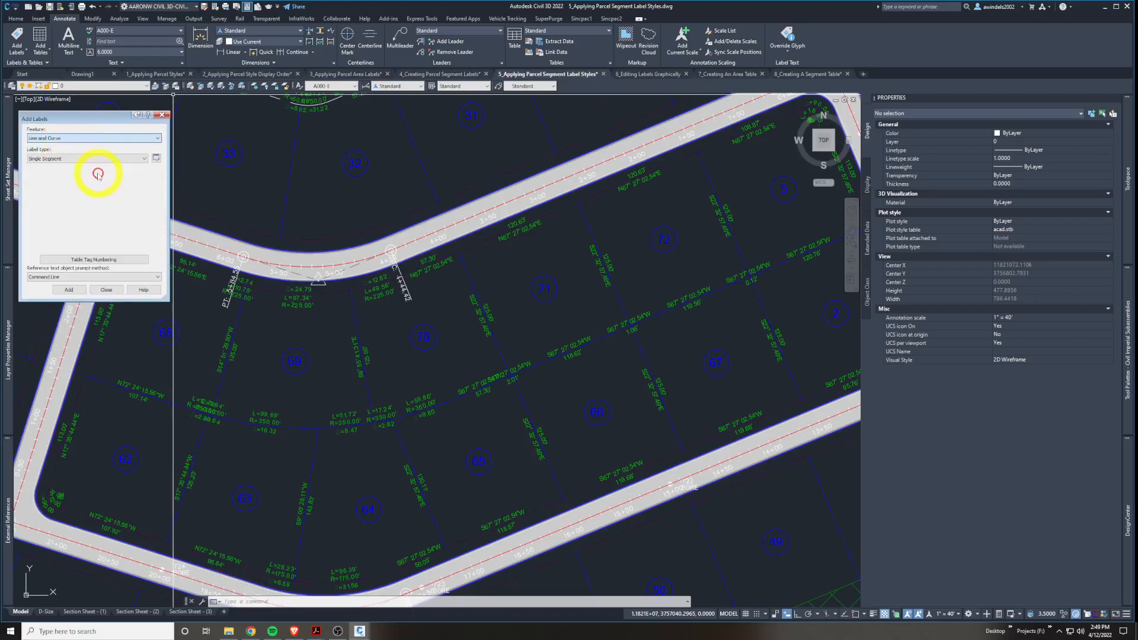
click(91, 179)
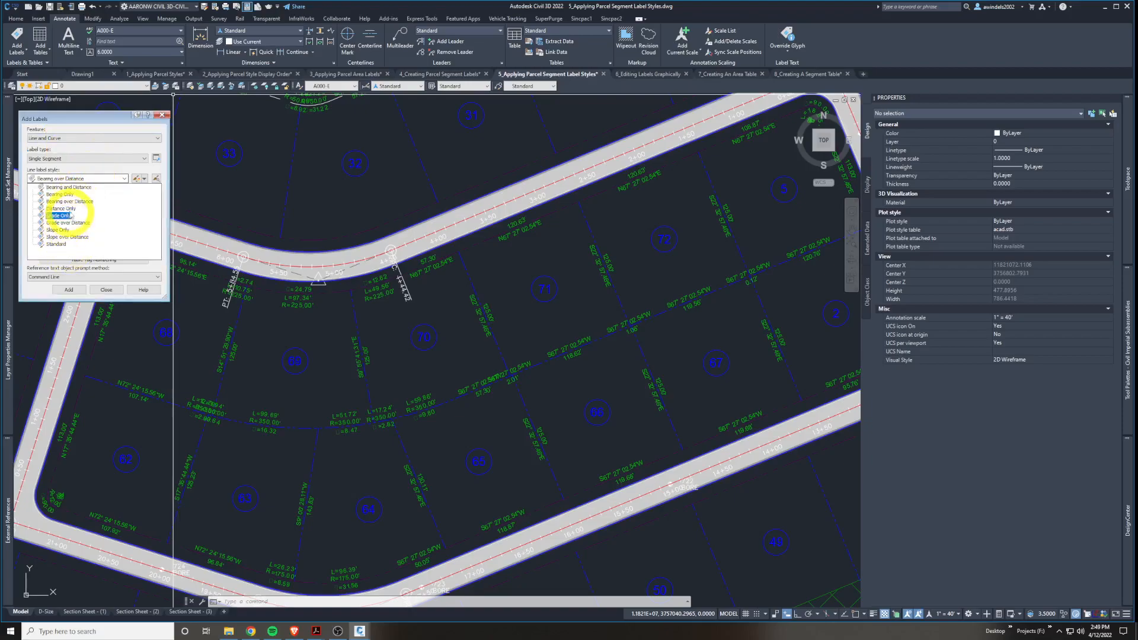
click(61, 194)
click(69, 199)
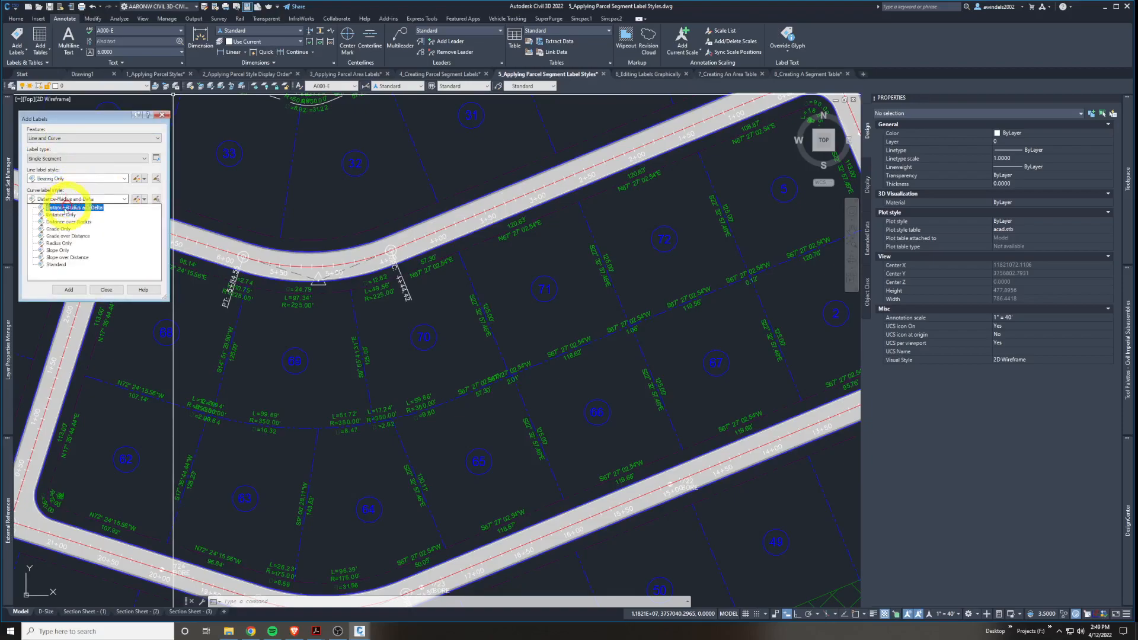
click(69, 207)
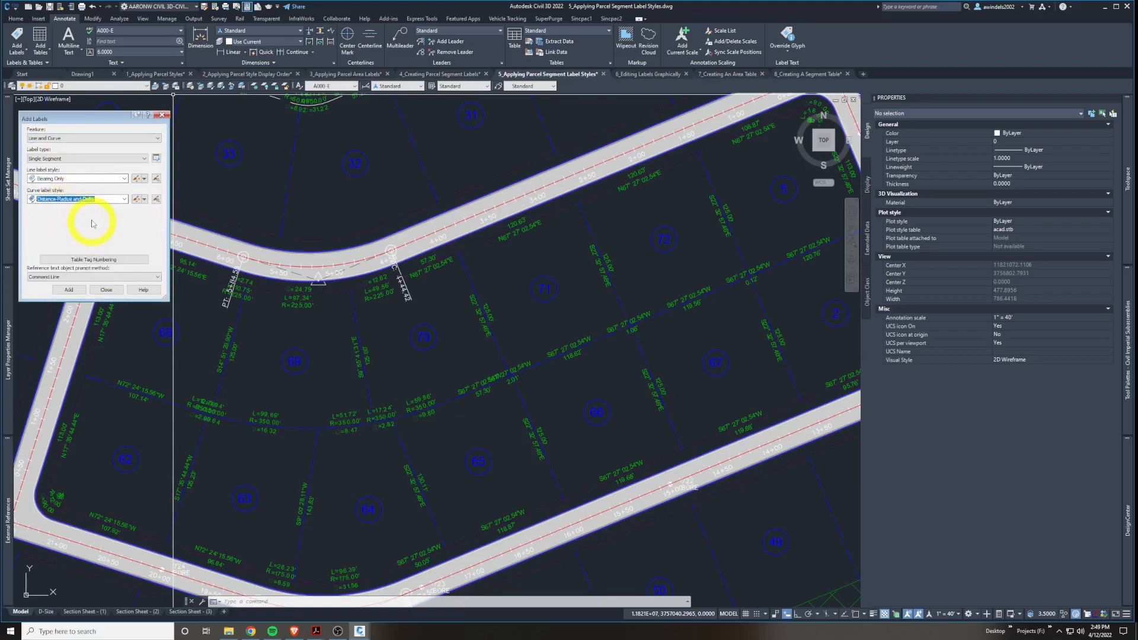
Add bearing labels to the three side lot lines separating Lots 35, 34, 33 and 32.
click(69, 291)
mouse_move(371, 450)
middle_down()
mouse_move(318, 343)
mouse_move(455, 382)
middle_up()
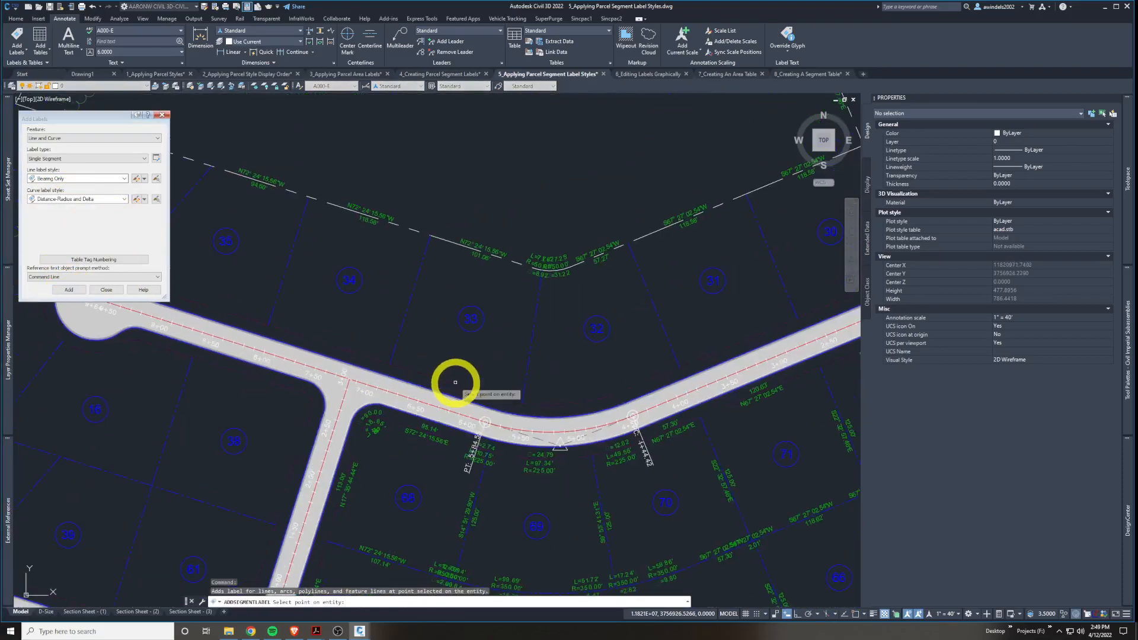
click(411, 296)
click(289, 263)
middle_drag(354, 294, 429, 317)
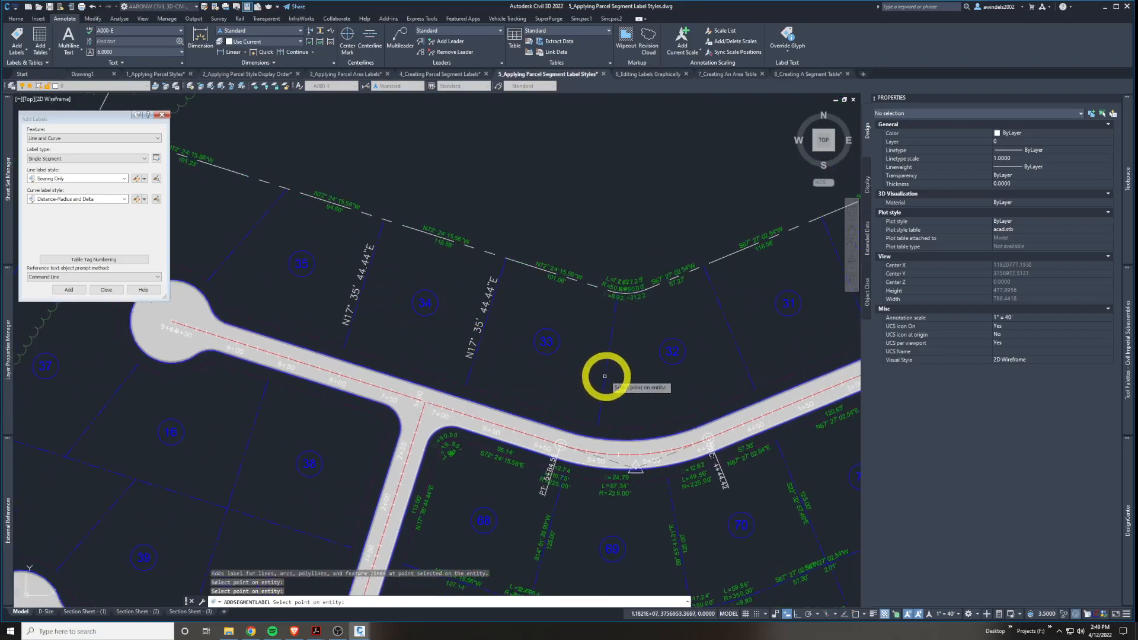
click(606, 374)
middle_drag(643, 354, 644, 363)
key(Escape)
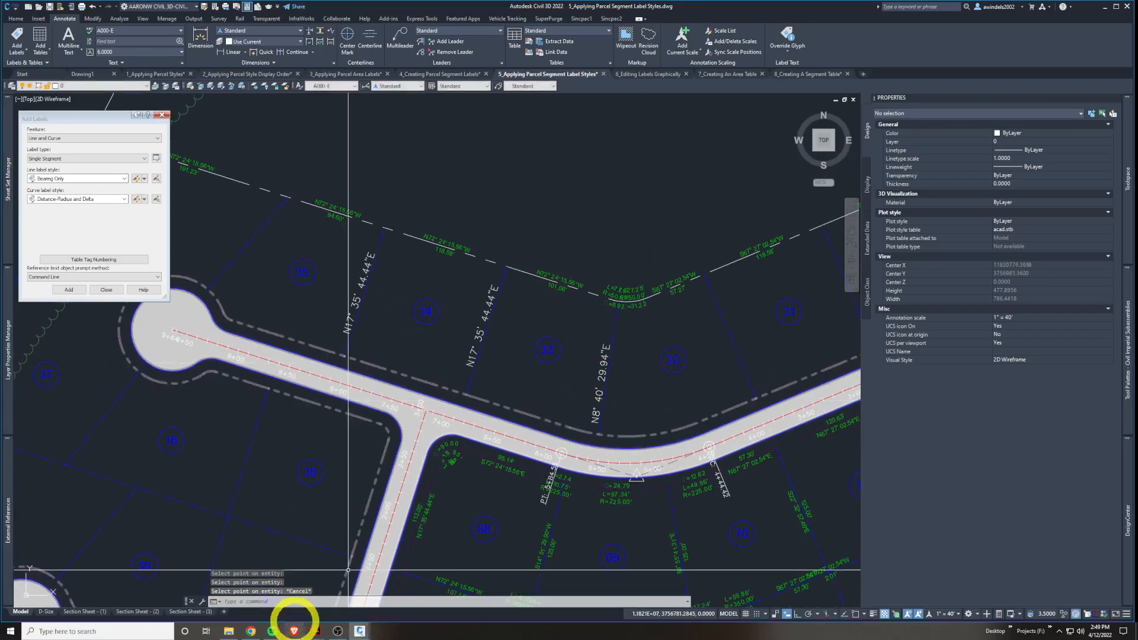
Switch to the 6763.05 PH 6-12 plat PDF and examine the labels along the Phase X road curve and rear lot lines.
click(319, 634)
right_click(320, 633)
click(323, 631)
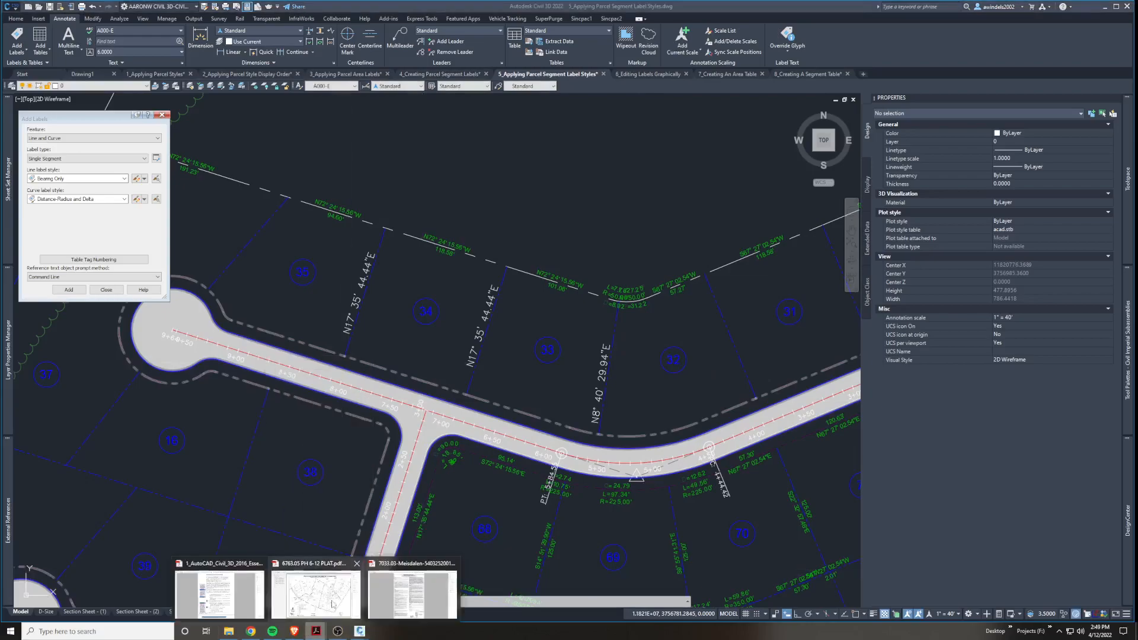
click(358, 581)
ctrl+scroll(562, 213, up, 2)
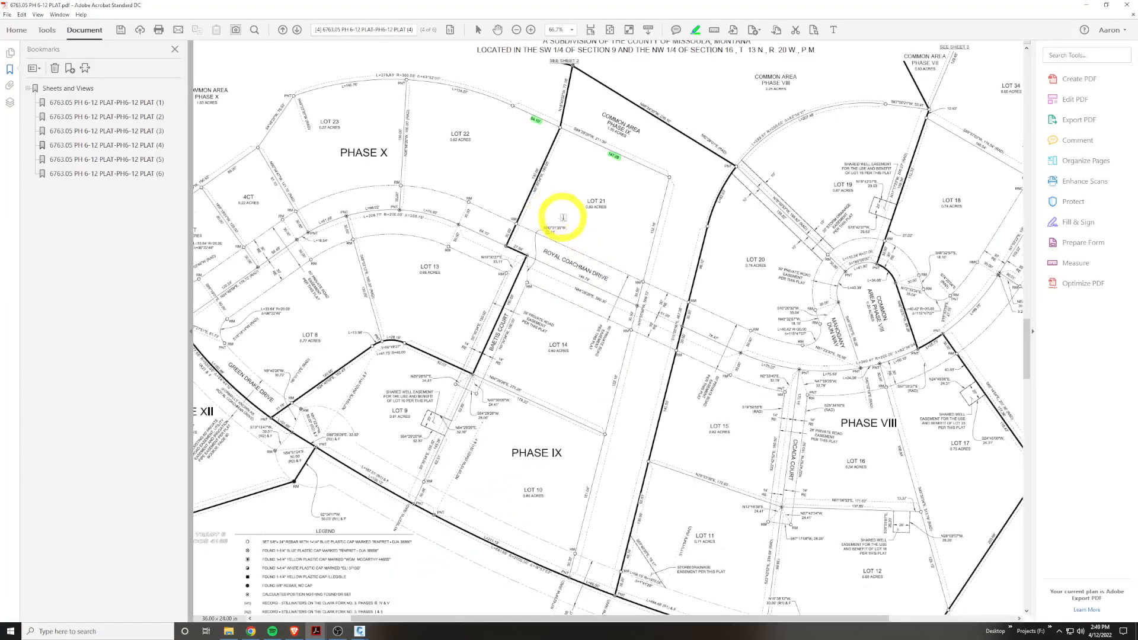
ctrl+scroll(633, 259, up, 1)
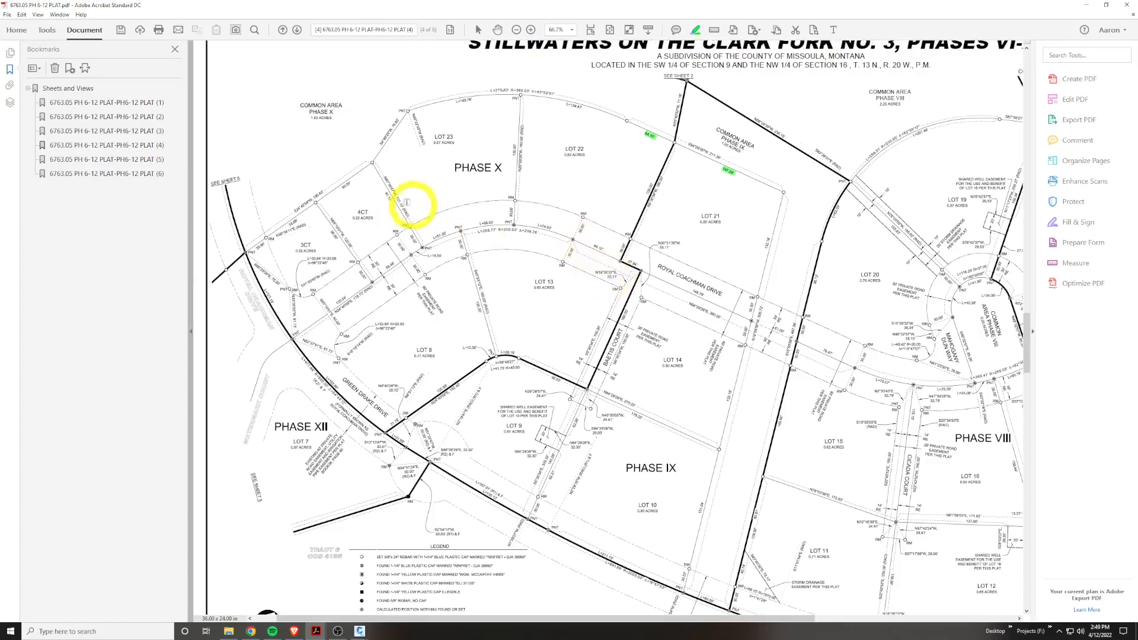
ctrl+scroll(350, 207, up, 1)
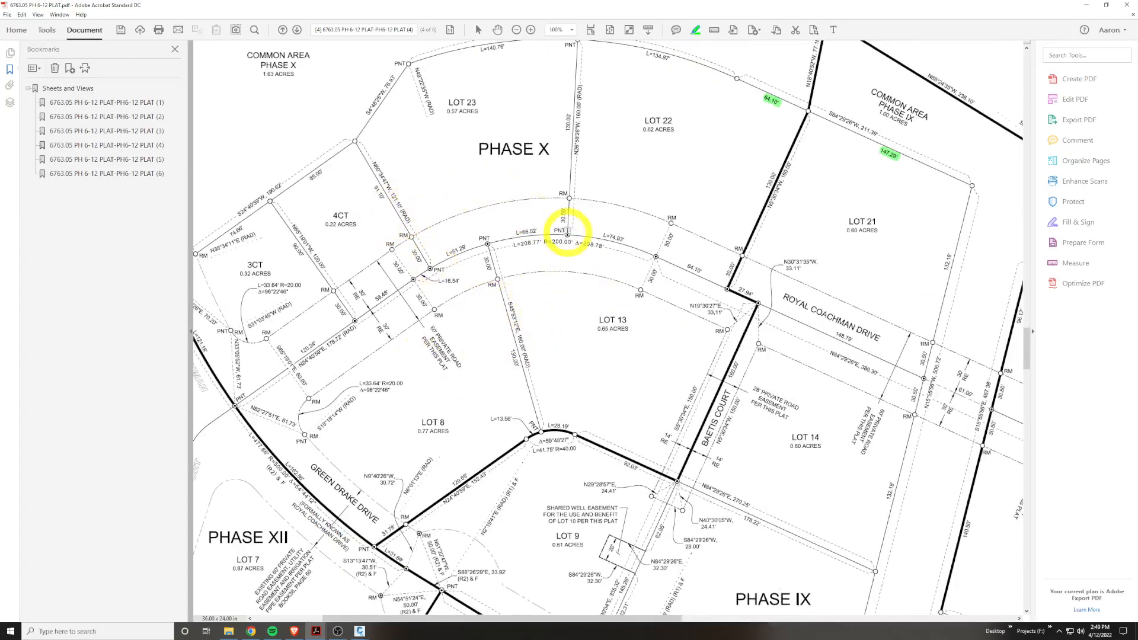
scroll(629, 261, up, 3)
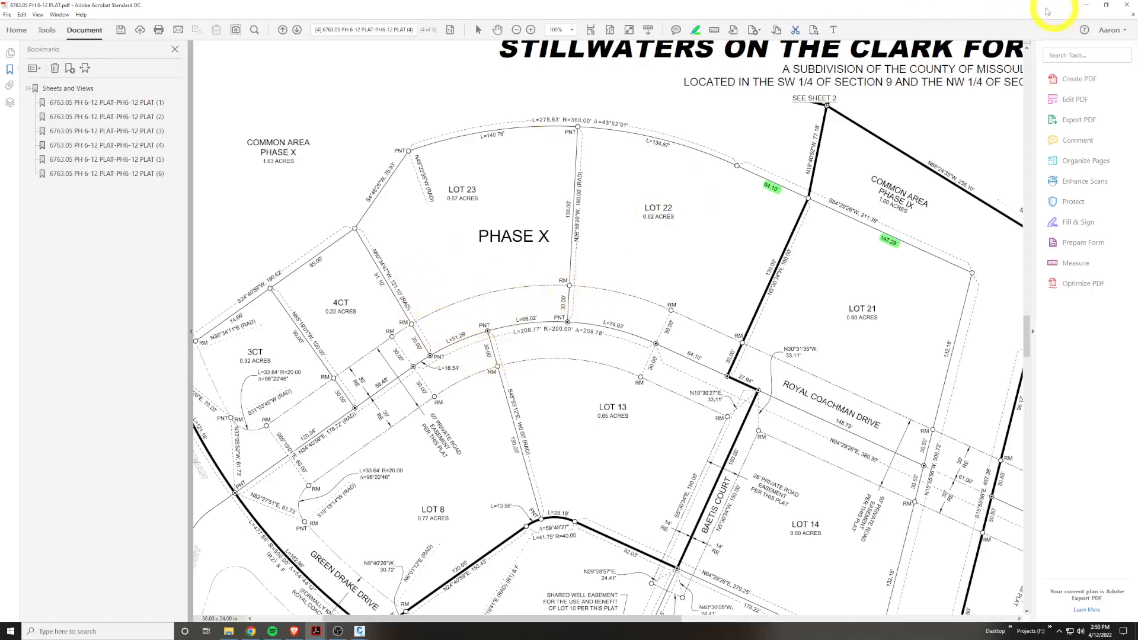
Switch to the 7033.03 Certificate of Survey PDF.
mouse_move(317, 631)
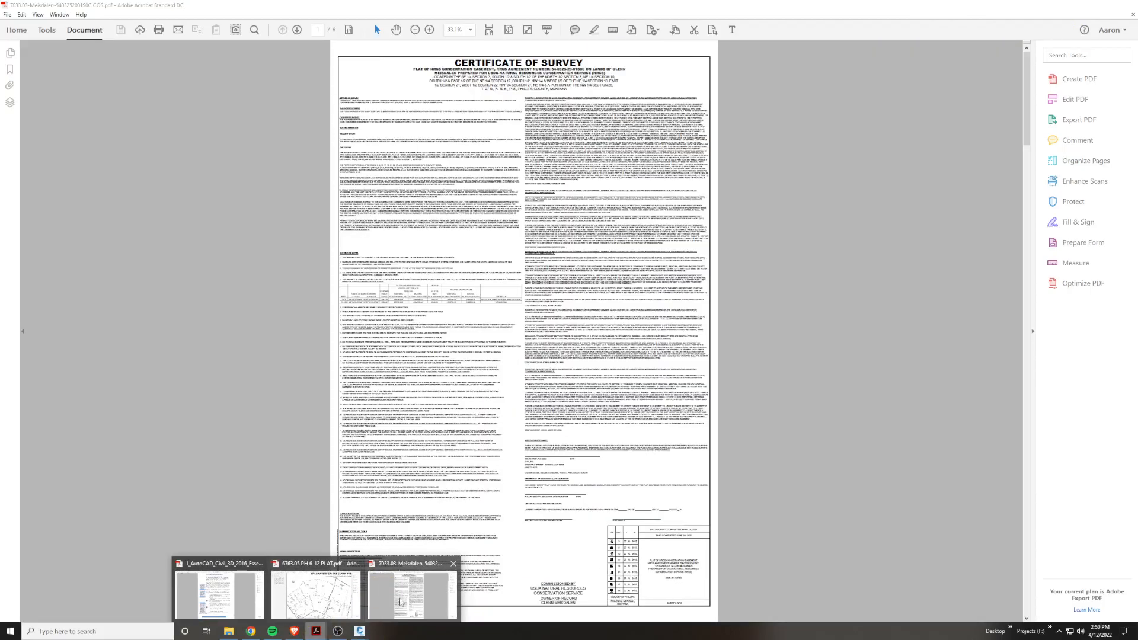
click(401, 603)
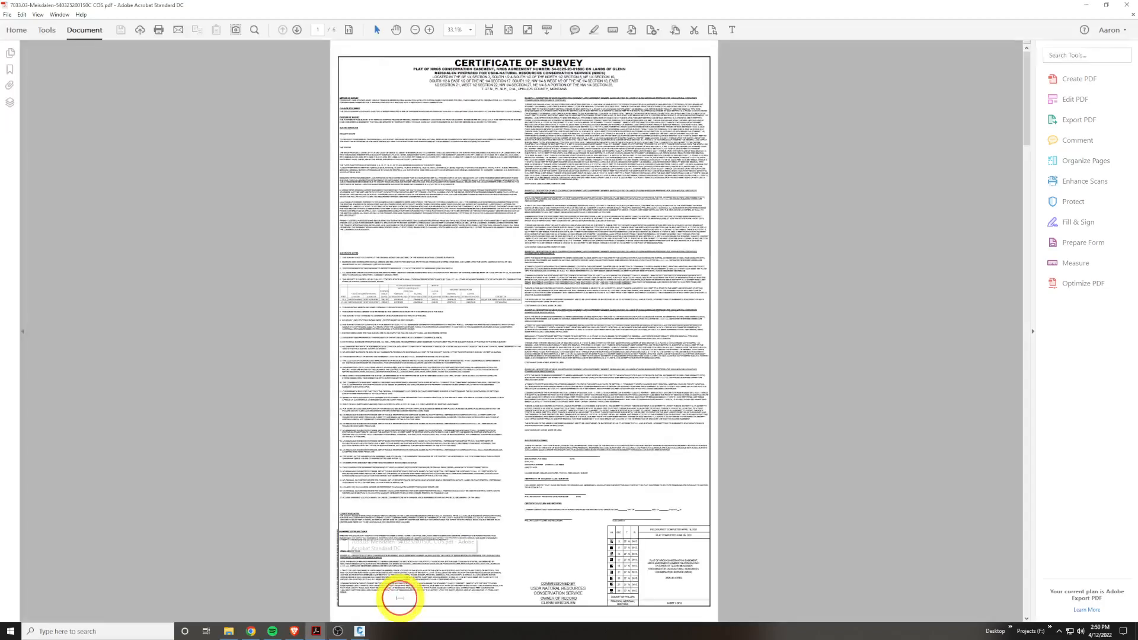
Examine the overall and individual distance labels along the boundary line through Section 17 on the survey's plat sheet.
scroll(523, 364, down, 2)
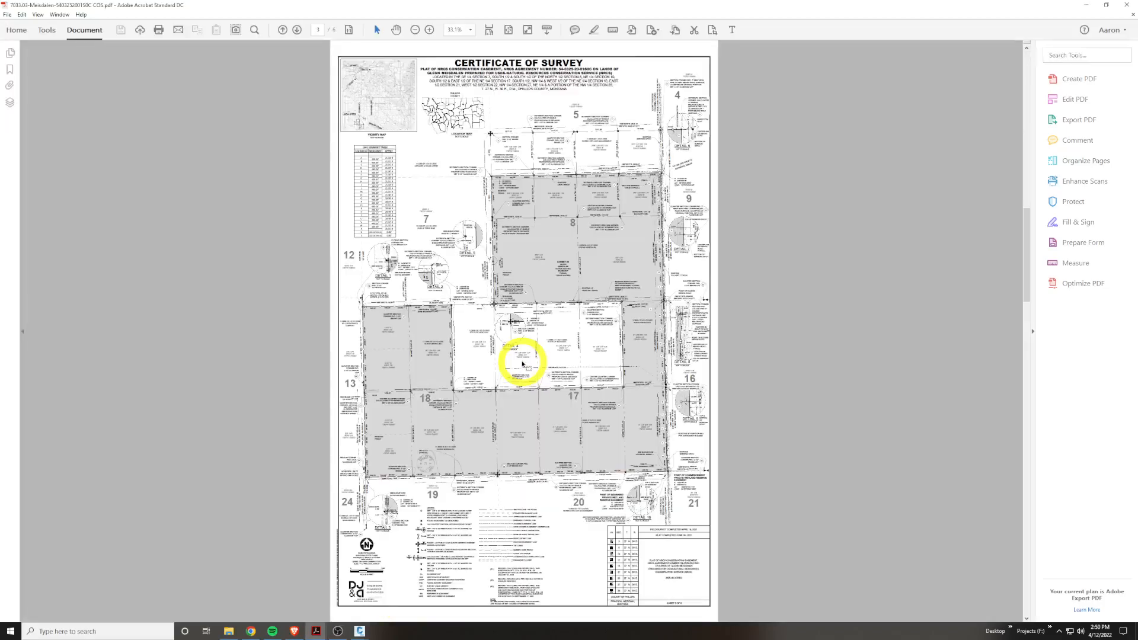
ctrl+scroll(523, 364, up, 3)
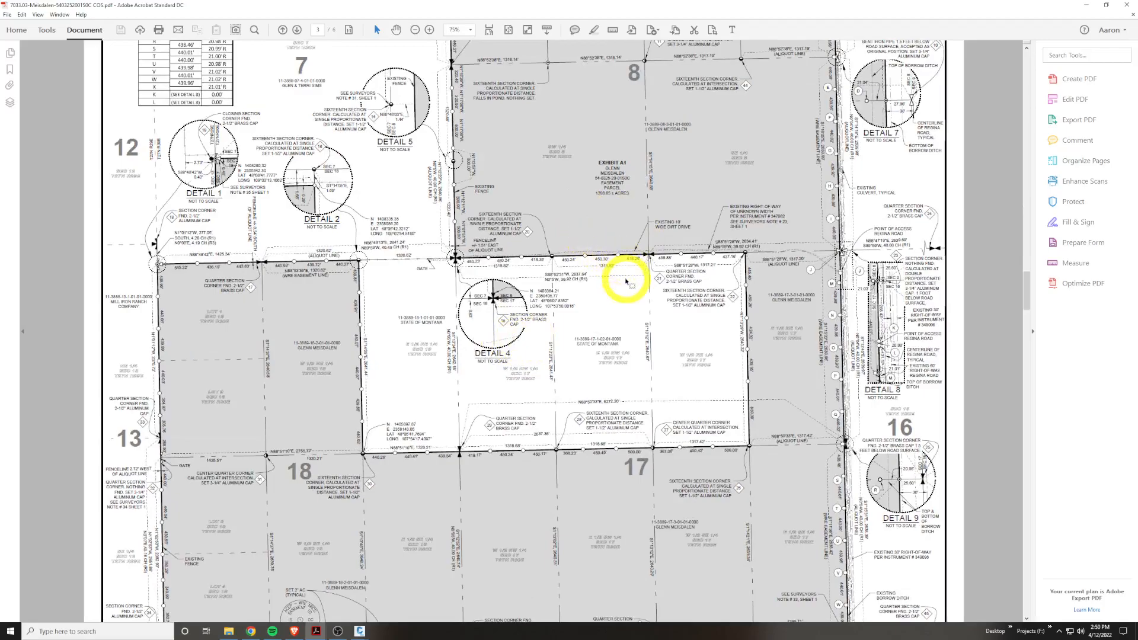
scroll(627, 283, up, 3)
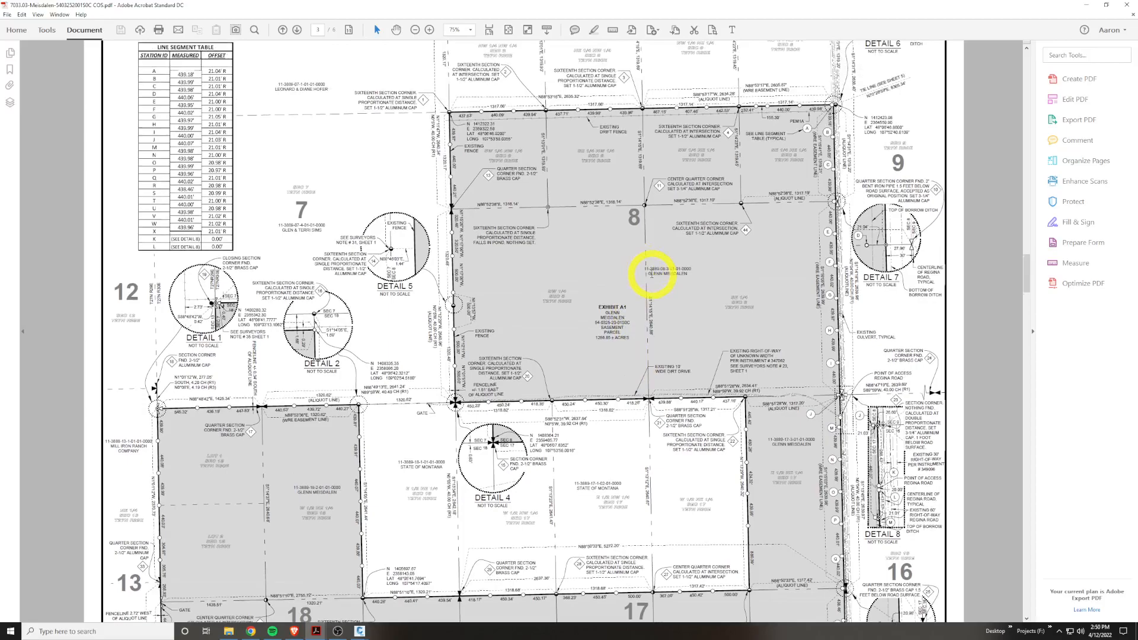
ctrl+scroll(661, 279, up, 1)
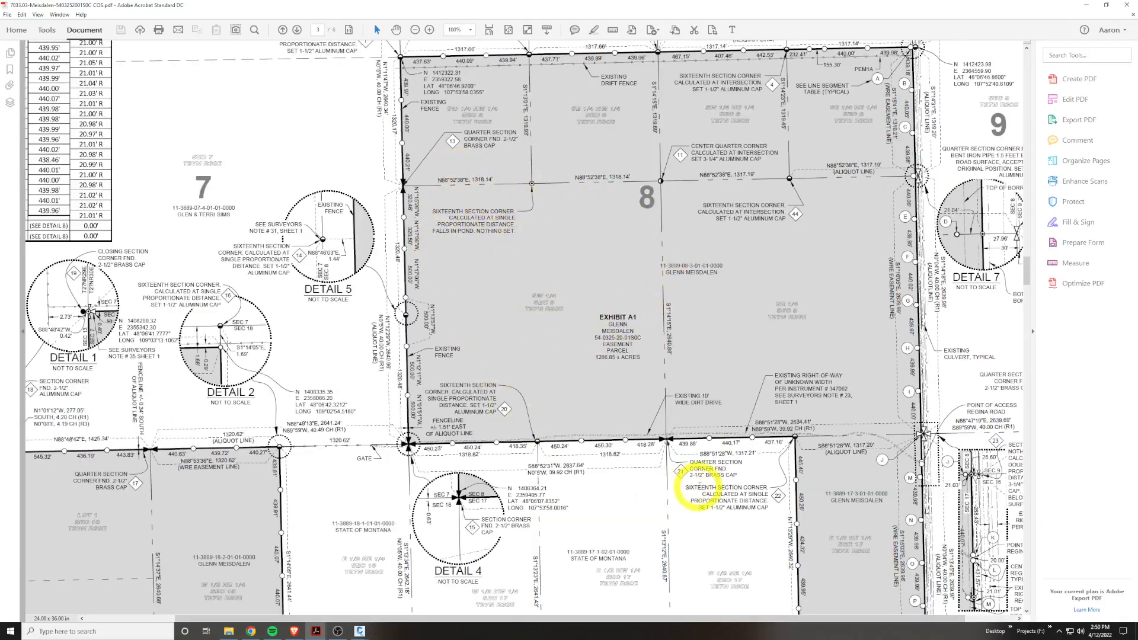
ctrl+scroll(719, 469, up, 1)
middle_drag(505, 442, 521, 453)
scroll(533, 448, down, 3)
ctrl+scroll(566, 413, up, 2)
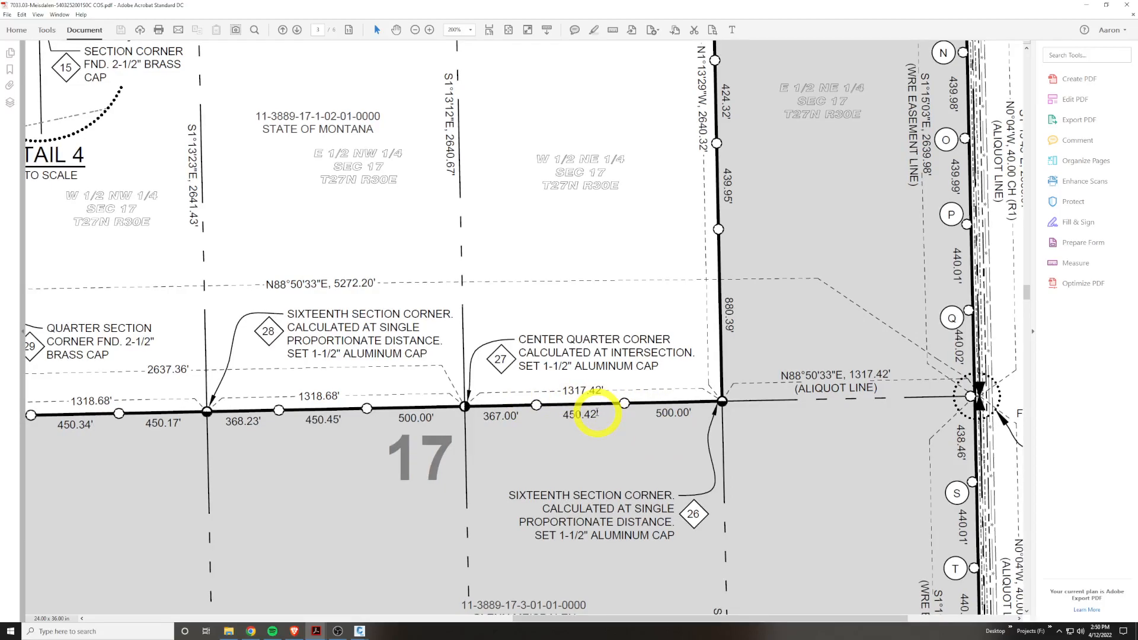
middle_drag(423, 410, 607, 410)
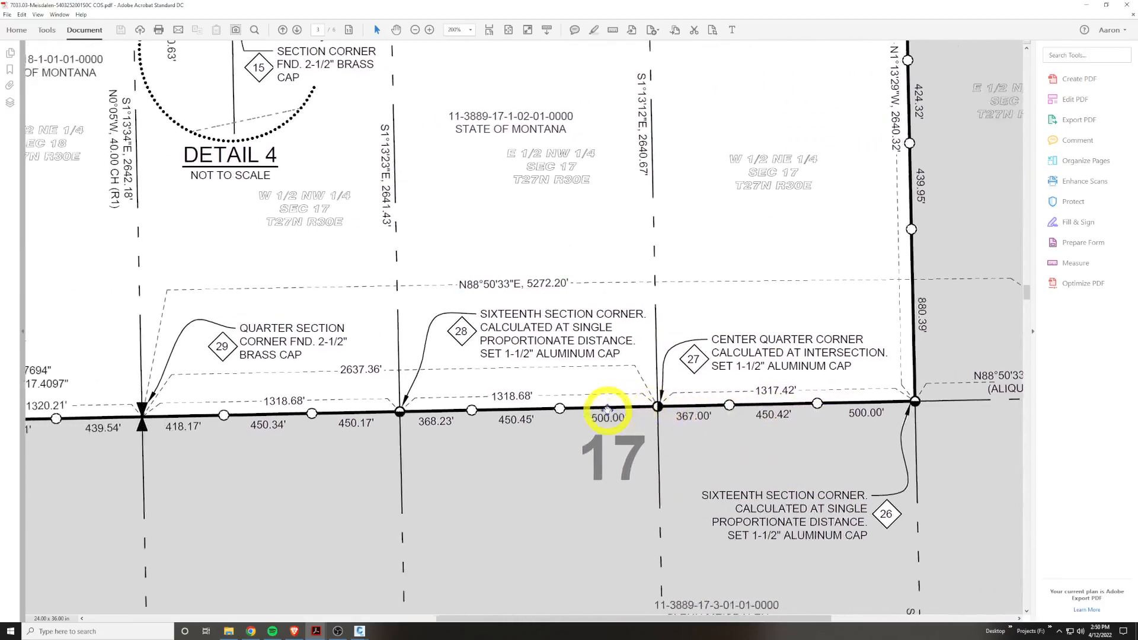
scroll(608, 409, left, 10)
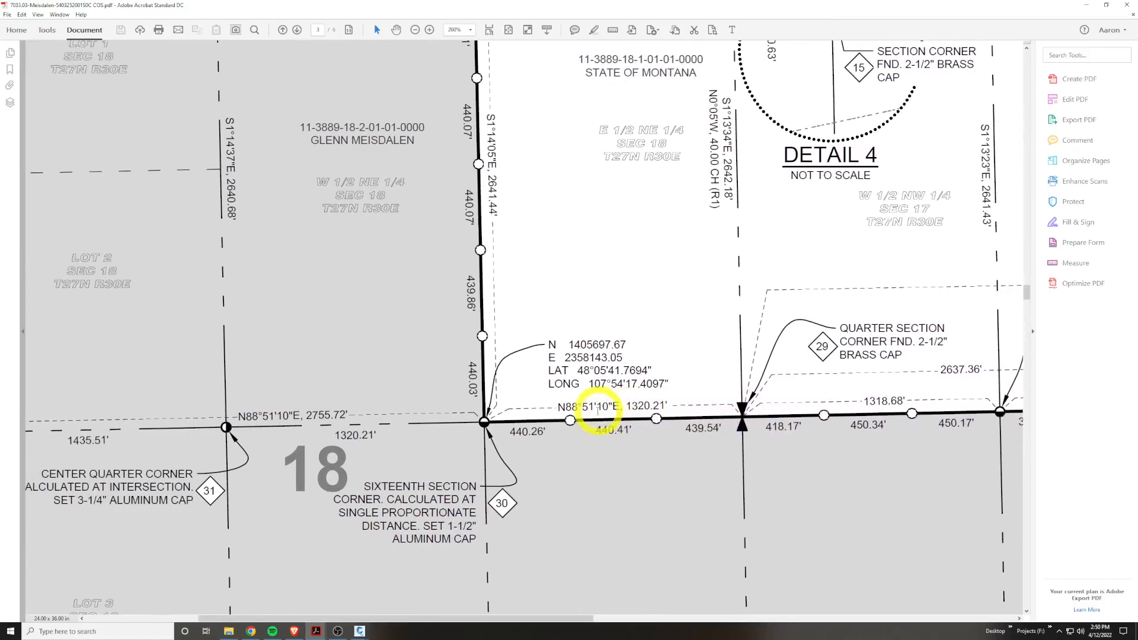
Examine how overall bearings and individual distances are labeled along the Section 18 boundary beside Lots 1 and 2.
scroll(550, 439, up, 5)
scroll(474, 332, up, 1)
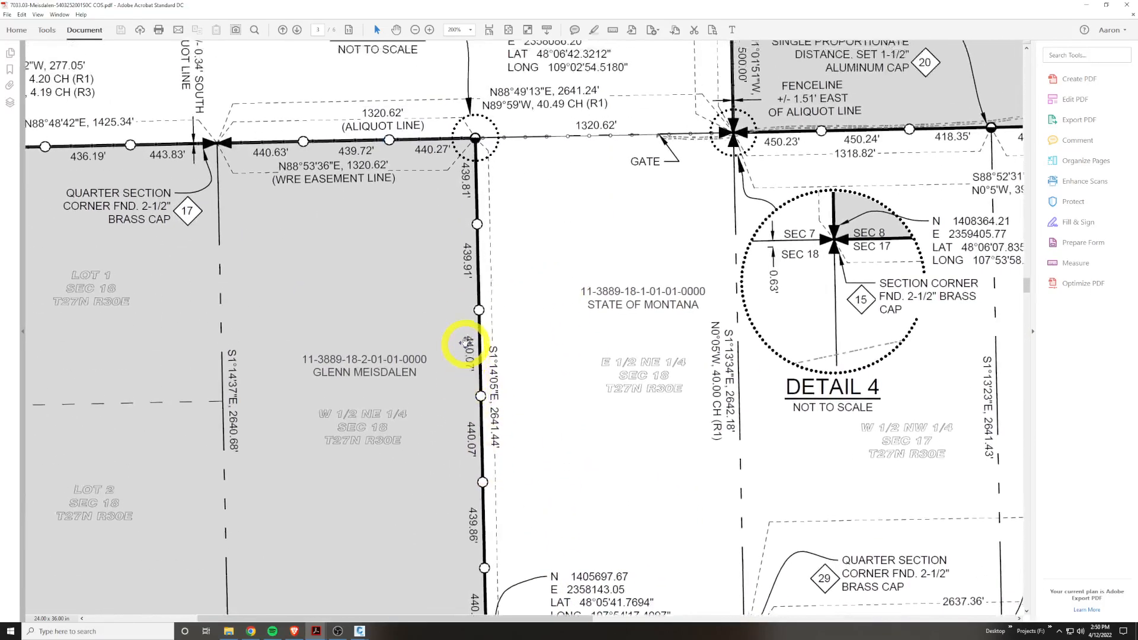
scroll(482, 325, left, 4)
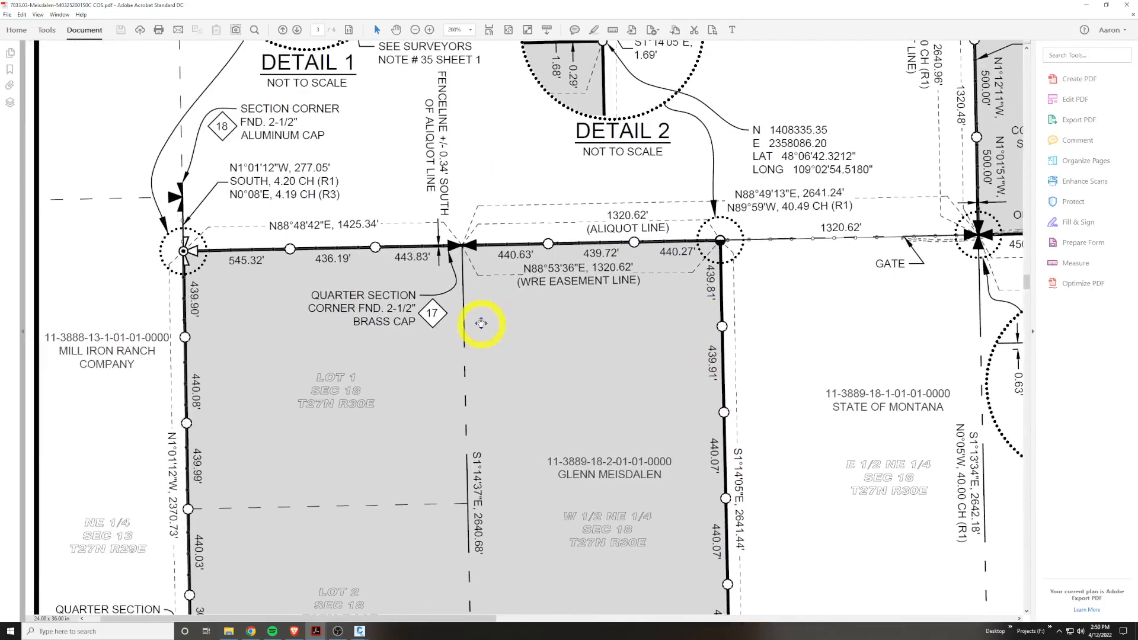
scroll(198, 323, down, 3)
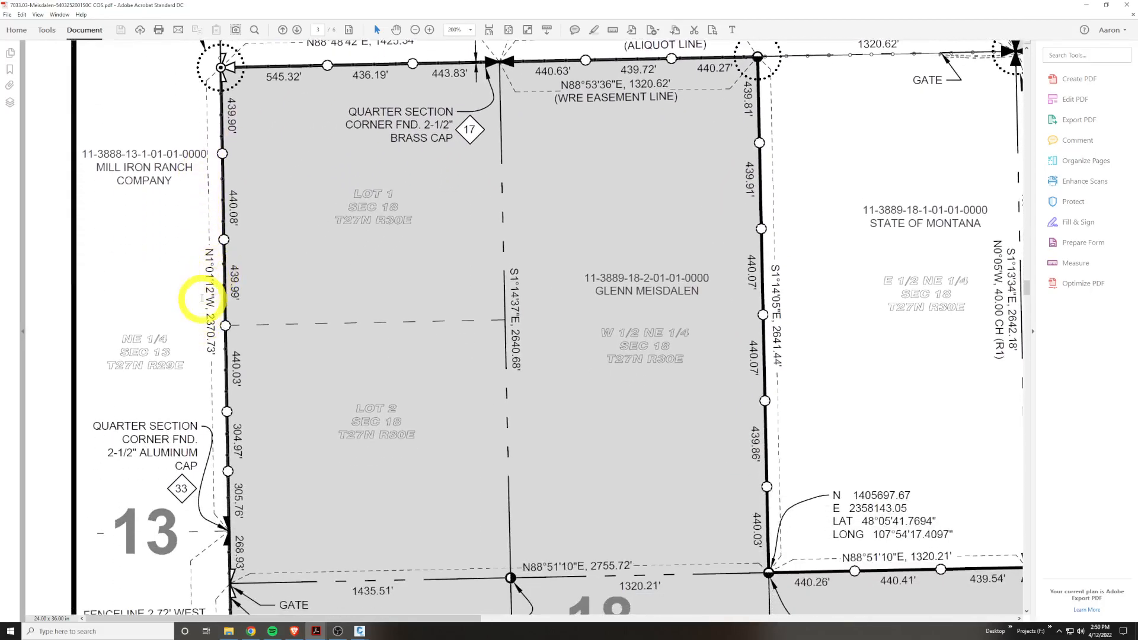
drag(233, 216, 232, 231)
mouse_move(204, 290)
mouse_down()
mouse_move(206, 341)
mouse_move(213, 248)
mouse_up()
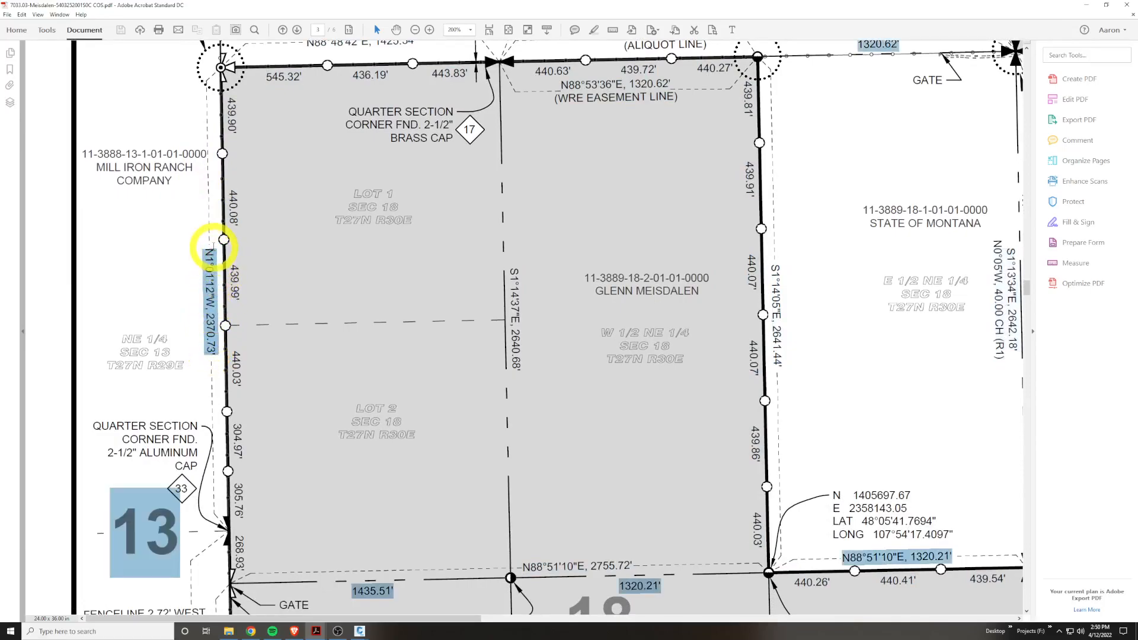
click(209, 258)
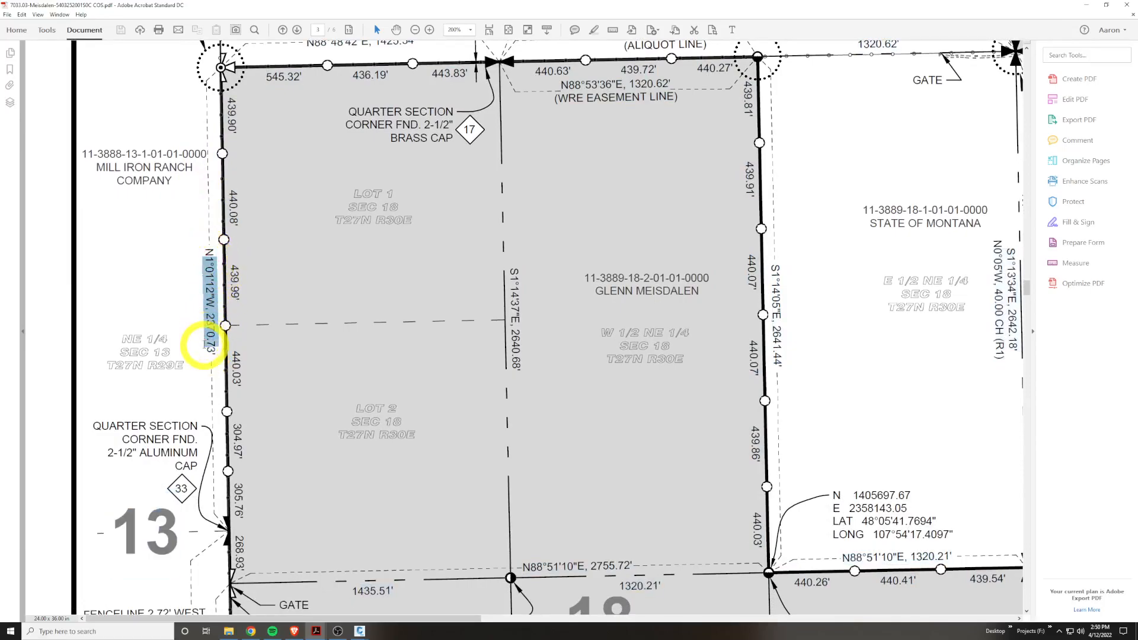
scroll(205, 344, down, 1)
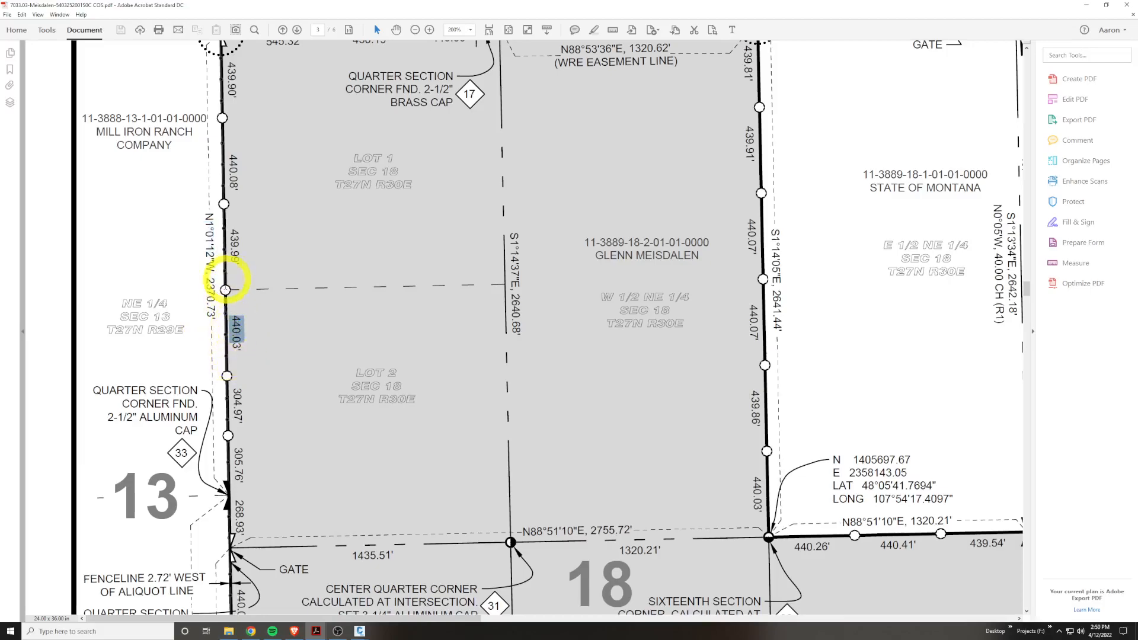
scroll(236, 360, down, 1)
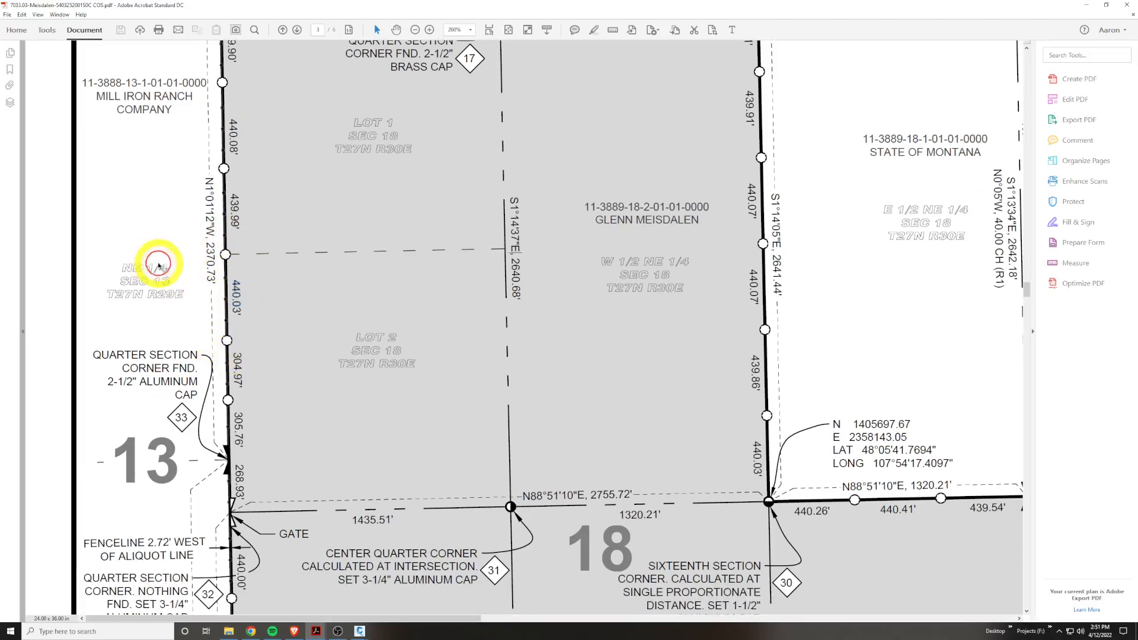
ctrl+scroll(158, 262, down, 4)
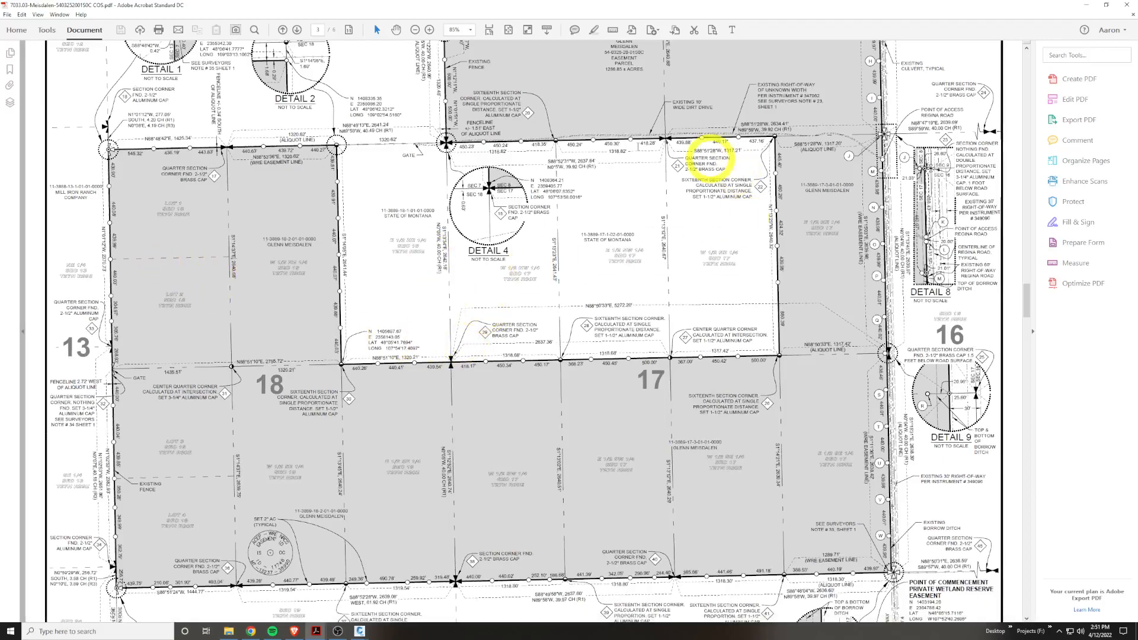
ctrl+scroll(527, 202, down, 1)
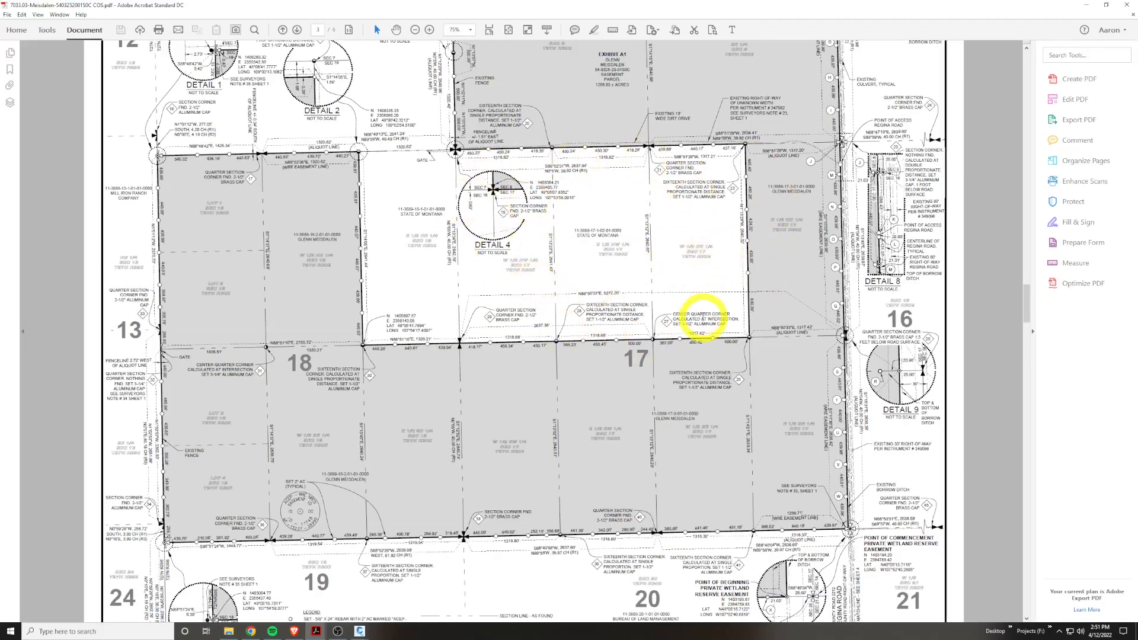
Switch from the plat PDFs back to the Civil 3D parcel drawing and end the active label command.
click(1085, 6)
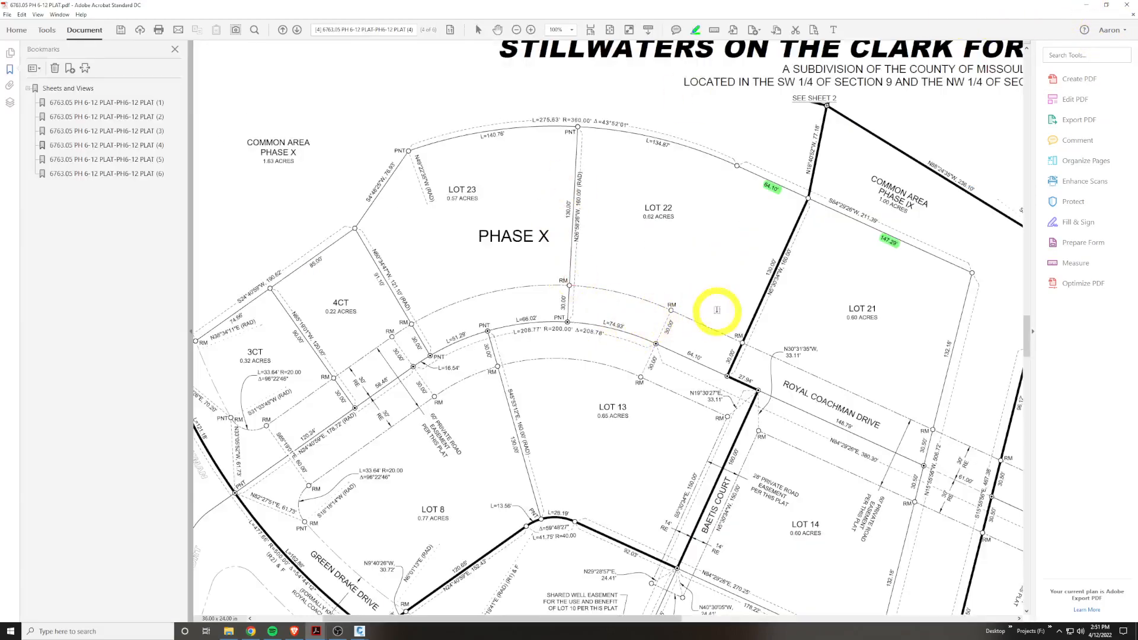
click(1084, 5)
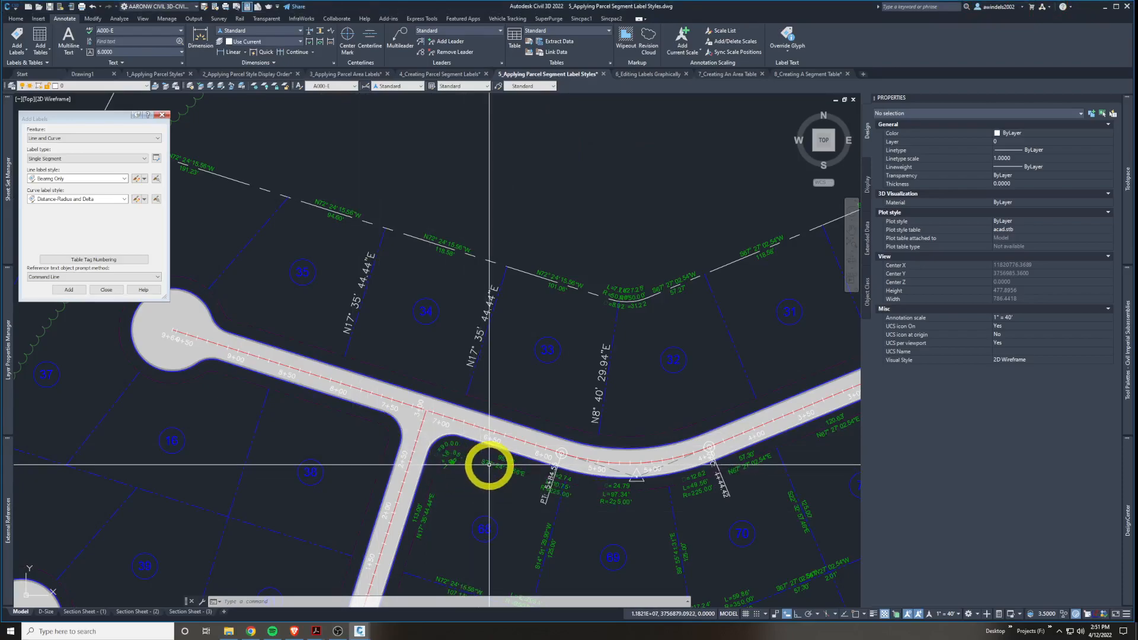
key(Escape)
Examine the bearing and distance label on the lot line between Lots 64 and 65.
scroll(551, 449, down, 2)
mouse_move(557, 447)
middle_down()
mouse_move(447, 468)
mouse_move(437, 452)
mouse_move(530, 398)
middle_up()
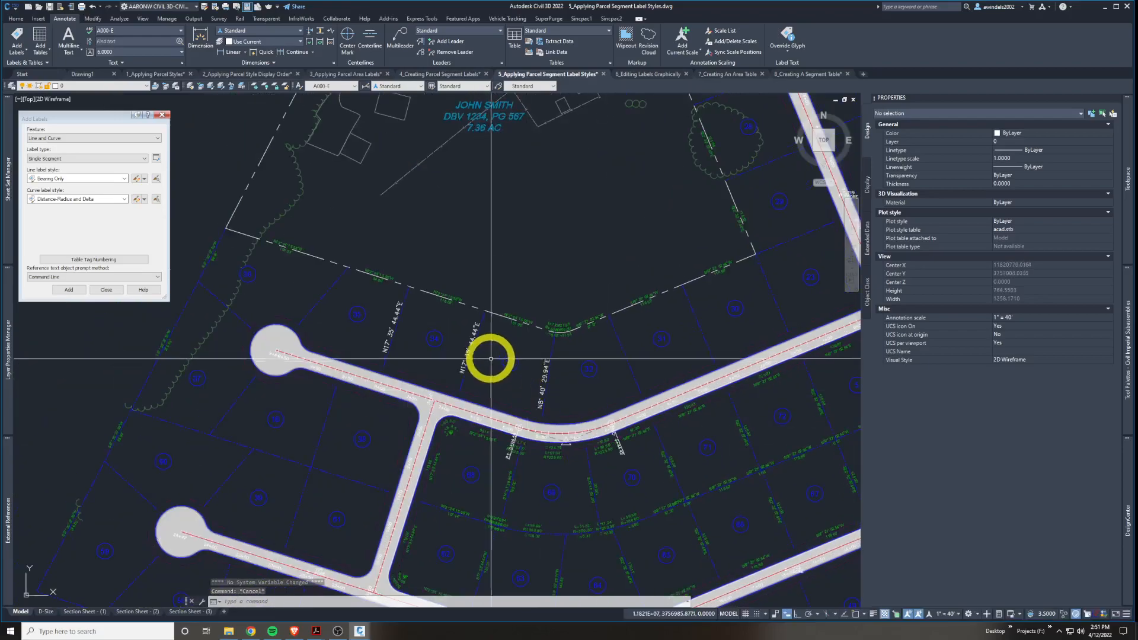
middle_drag(434, 333, 378, 268)
middle_drag(630, 441, 594, 408)
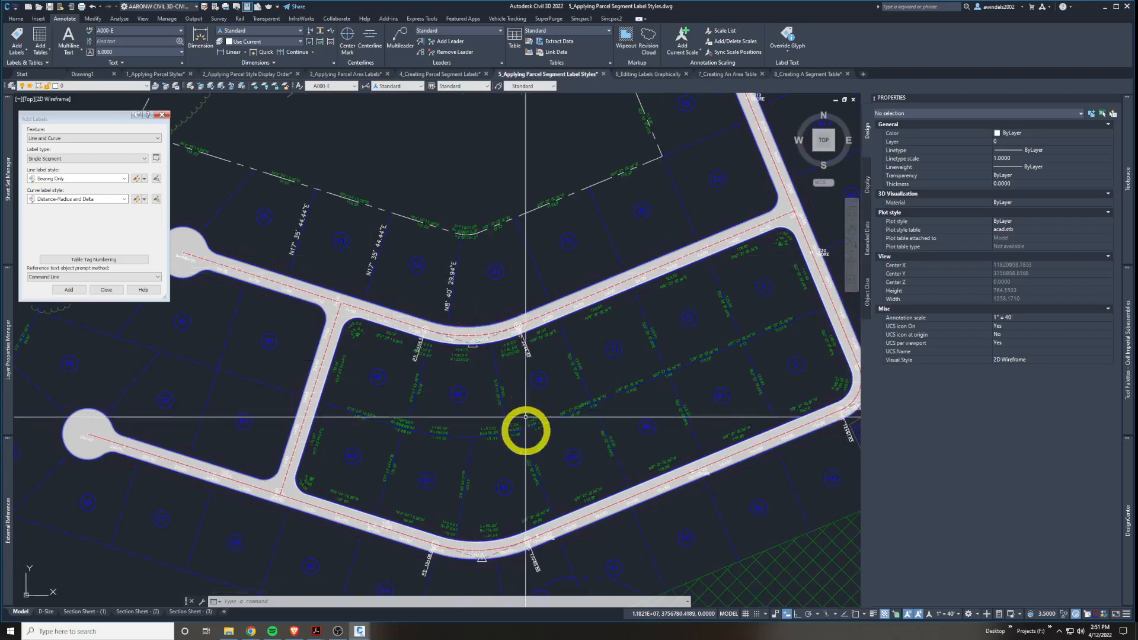
middle_drag(520, 446, 517, 418)
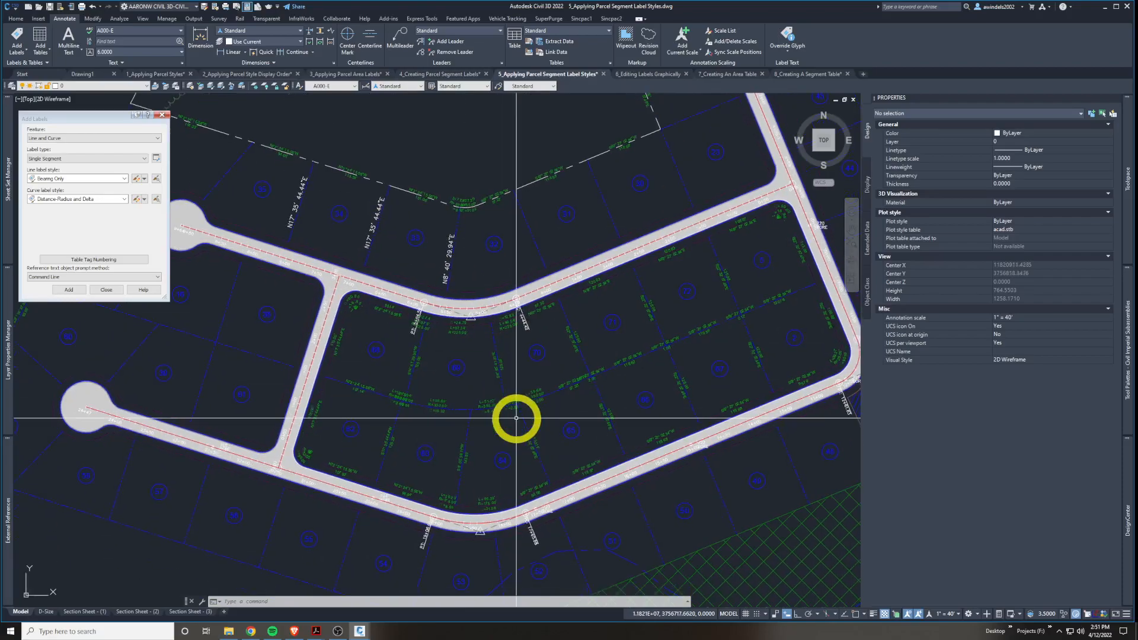
scroll(513, 421, up, 8)
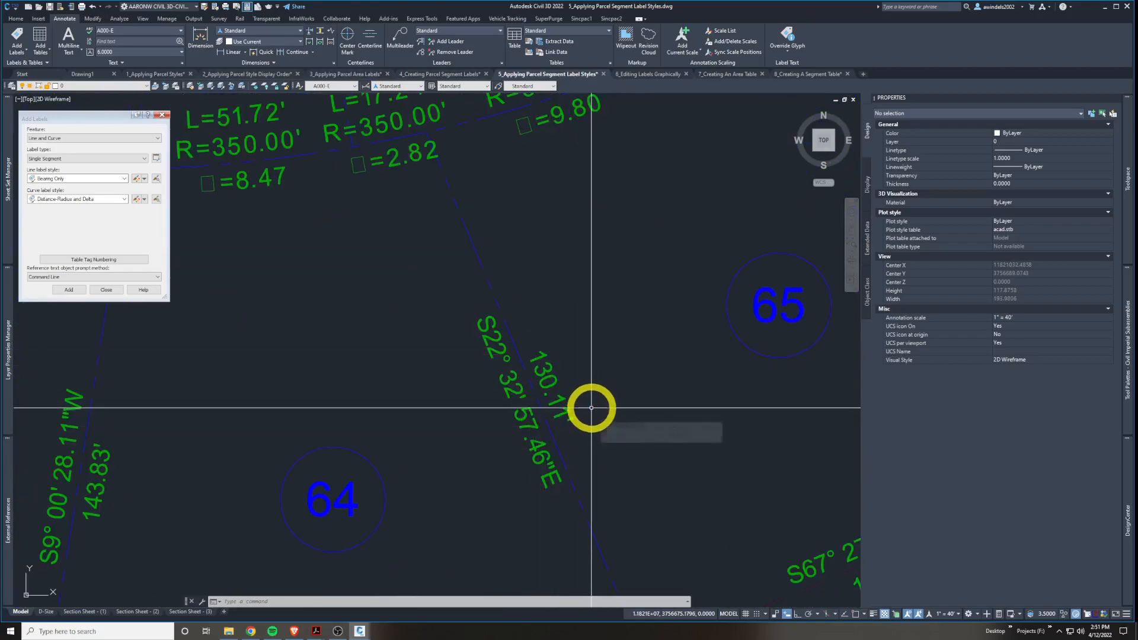
click(437, 291)
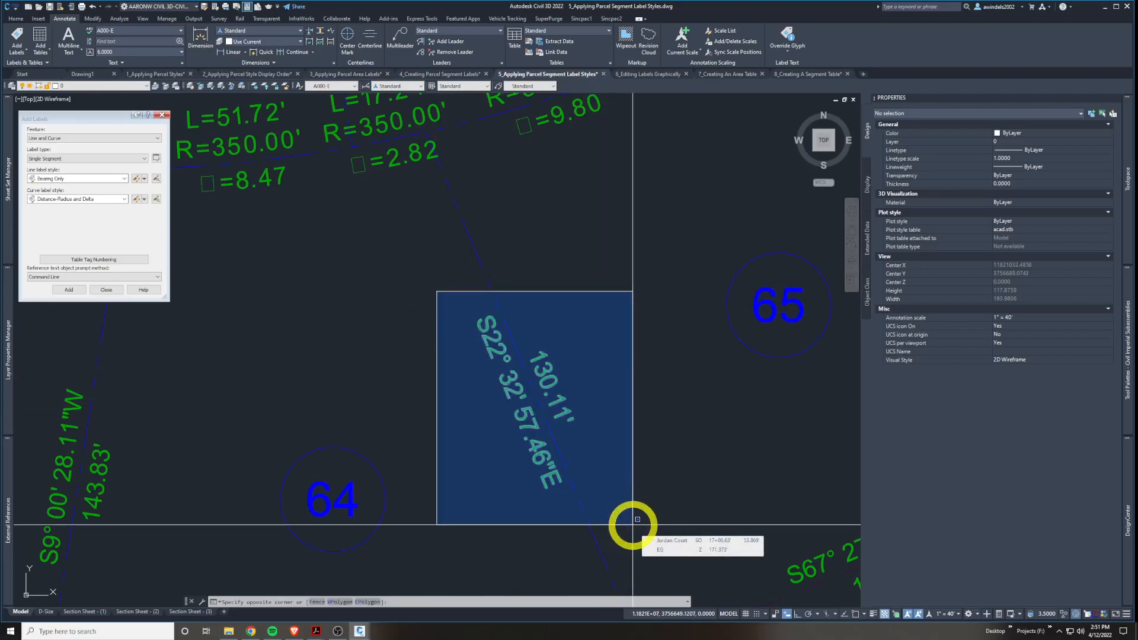
key(Escape)
scroll(610, 430, down, 2)
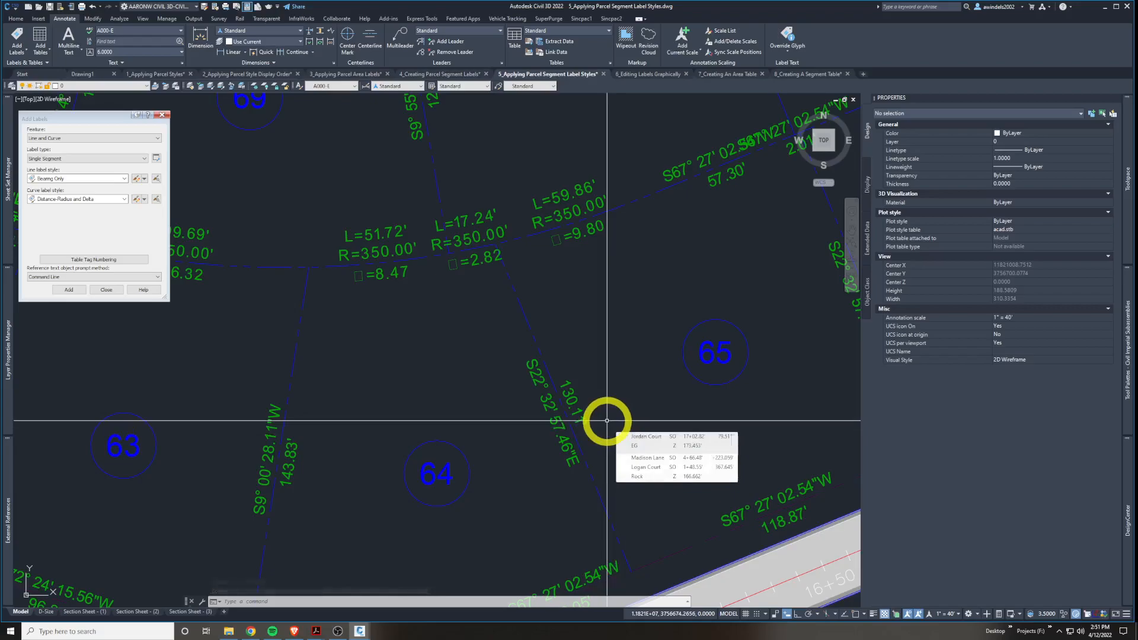
scroll(608, 421, down, 5)
mouse_move(610, 401)
middle_down()
mouse_move(573, 430)
mouse_move(541, 424)
mouse_move(525, 402)
mouse_move(579, 488)
middle_up()
scroll(525, 402, down, 2)
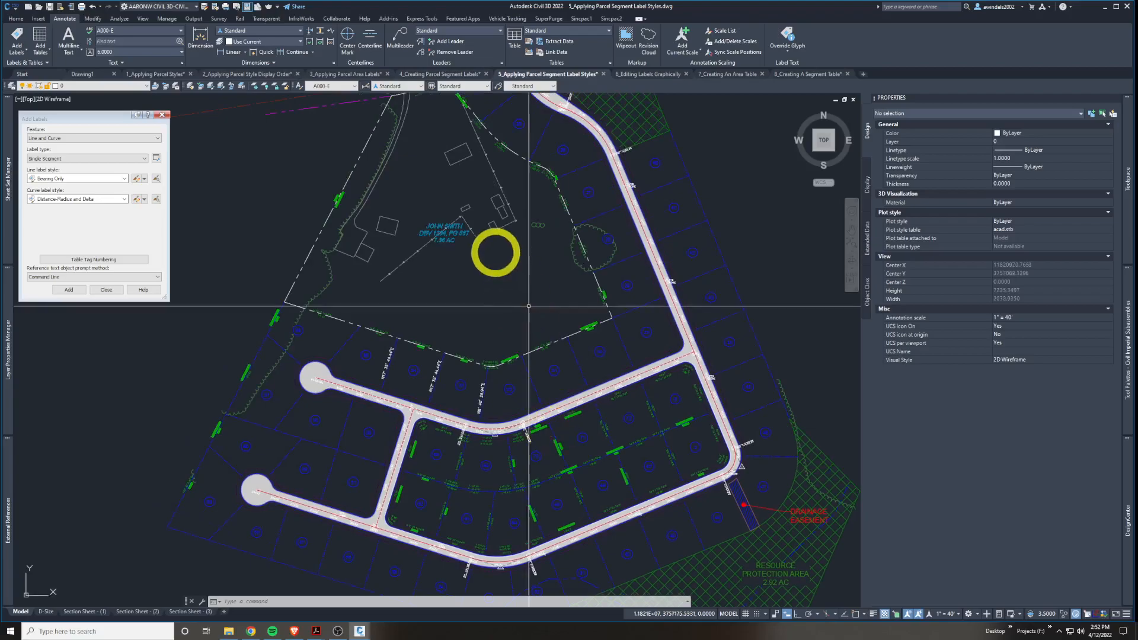
Select the bearing and distance label on the west boundary of the 7.36-acre adjoiner parcel.
click(460, 228)
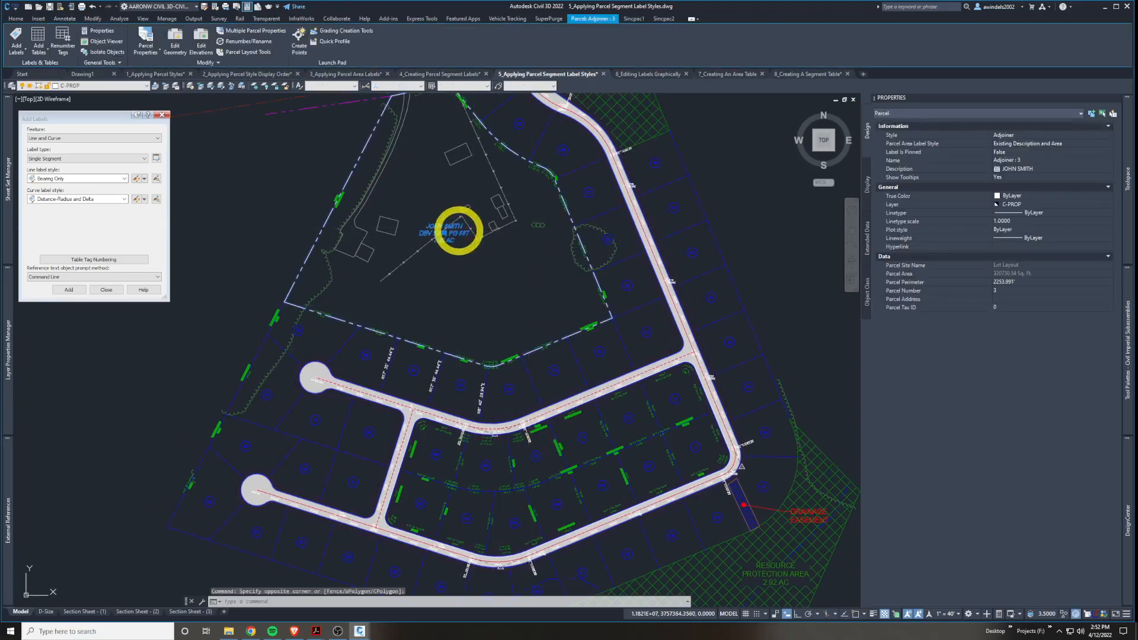
middle_drag(487, 240, 513, 266)
scroll(377, 227, up, 2)
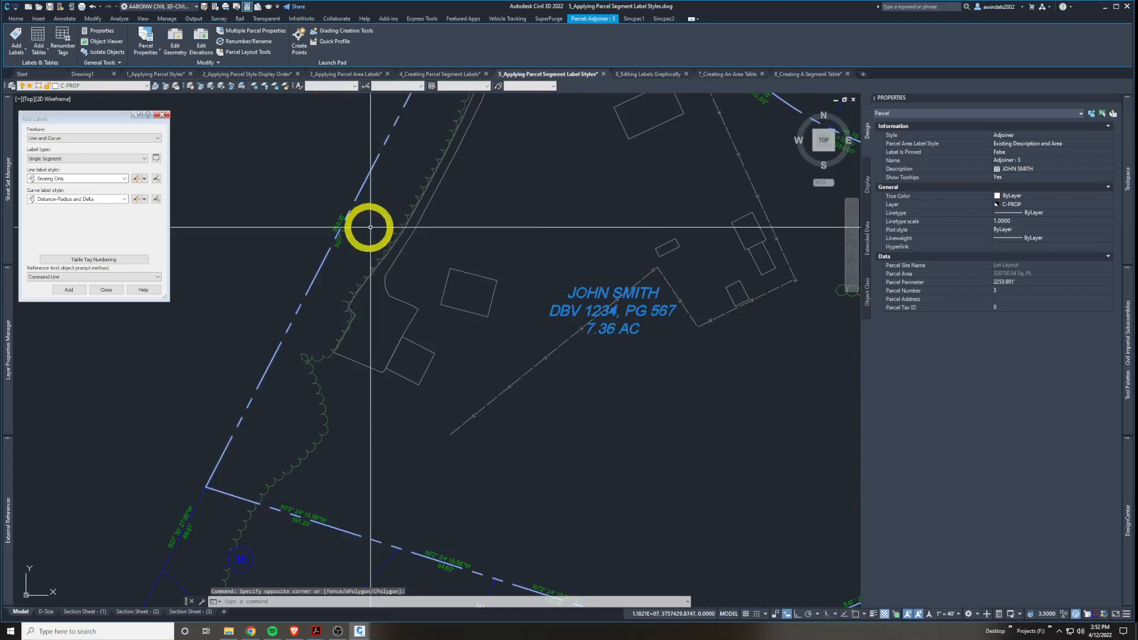
scroll(358, 224, up, 2)
key(Escape)
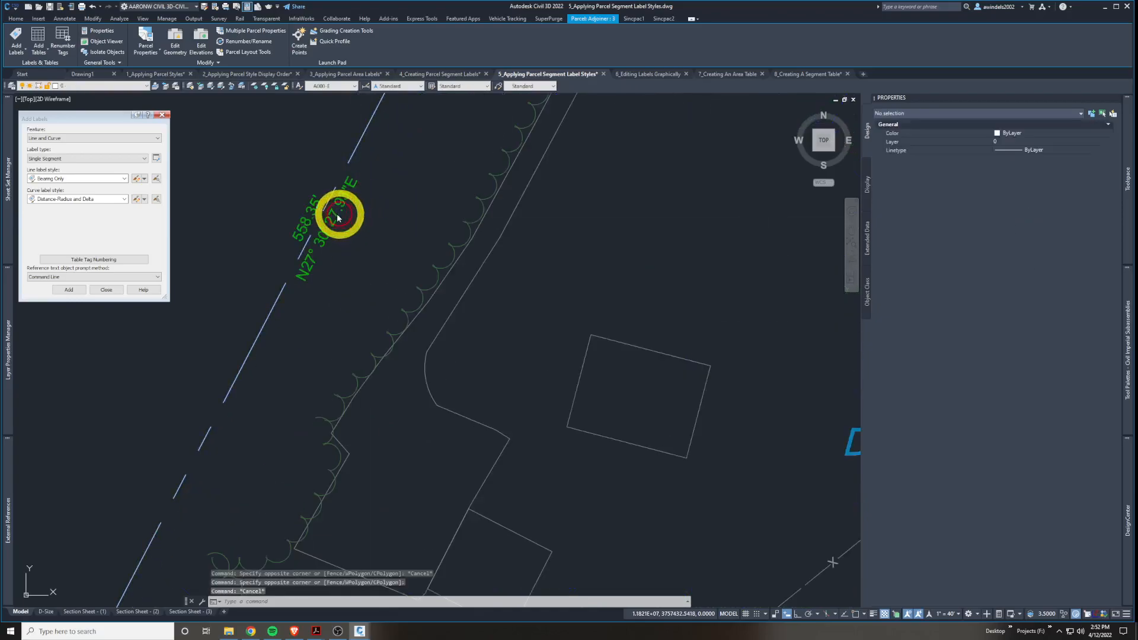
click(334, 218)
click(335, 220)
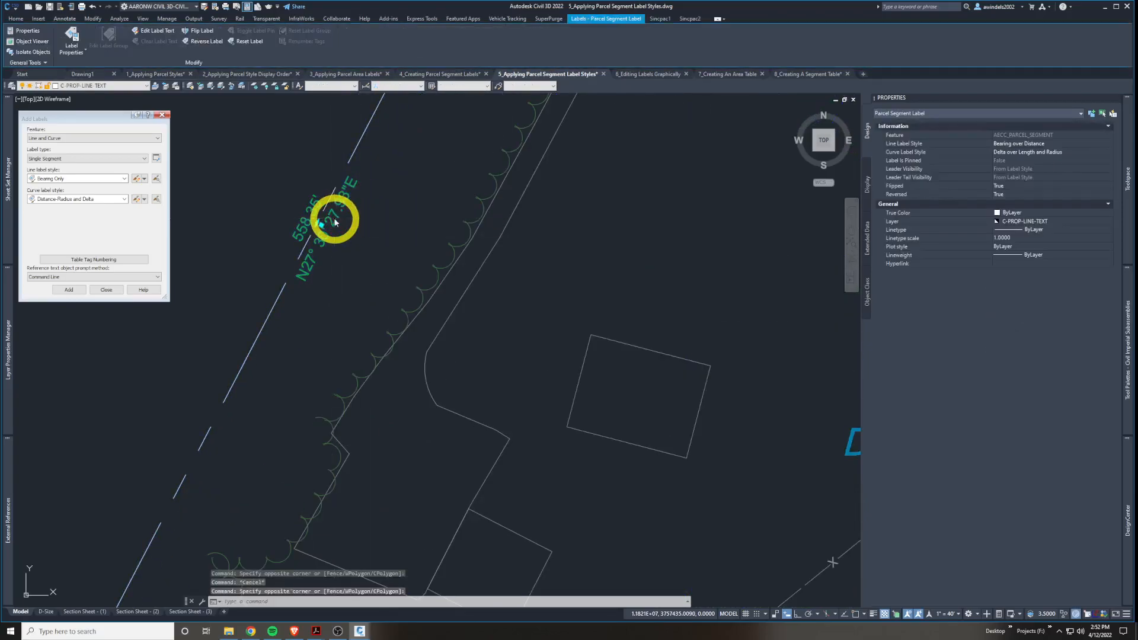
Review the line and curve label styles available for the selected parcel segment label.
right_click(288, 153)
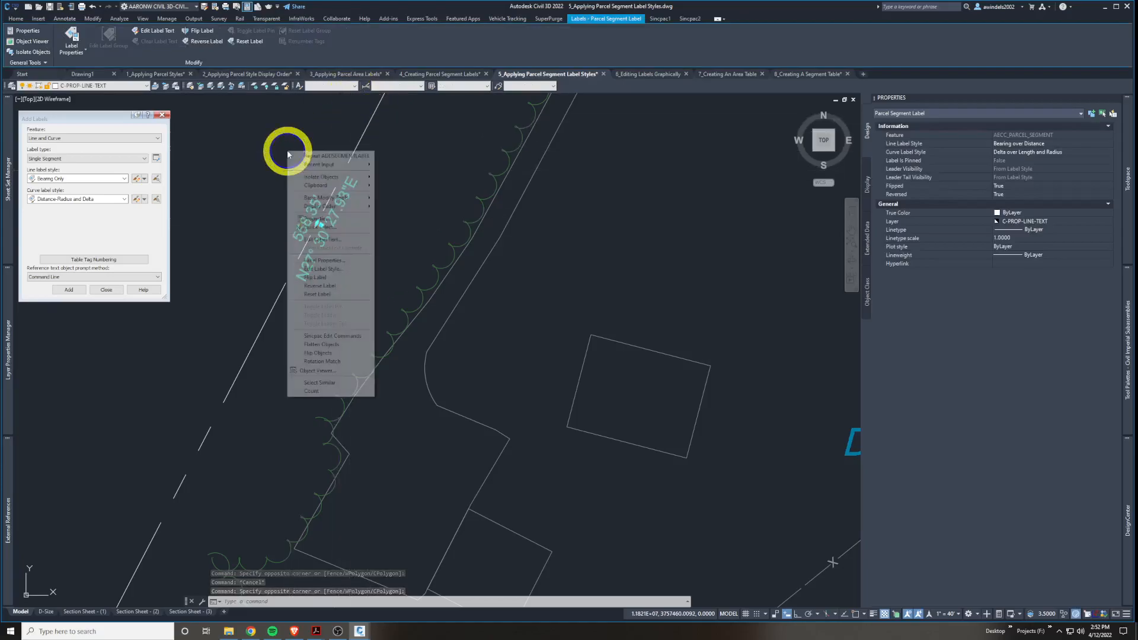
click(348, 262)
click(1040, 145)
click(1040, 145)
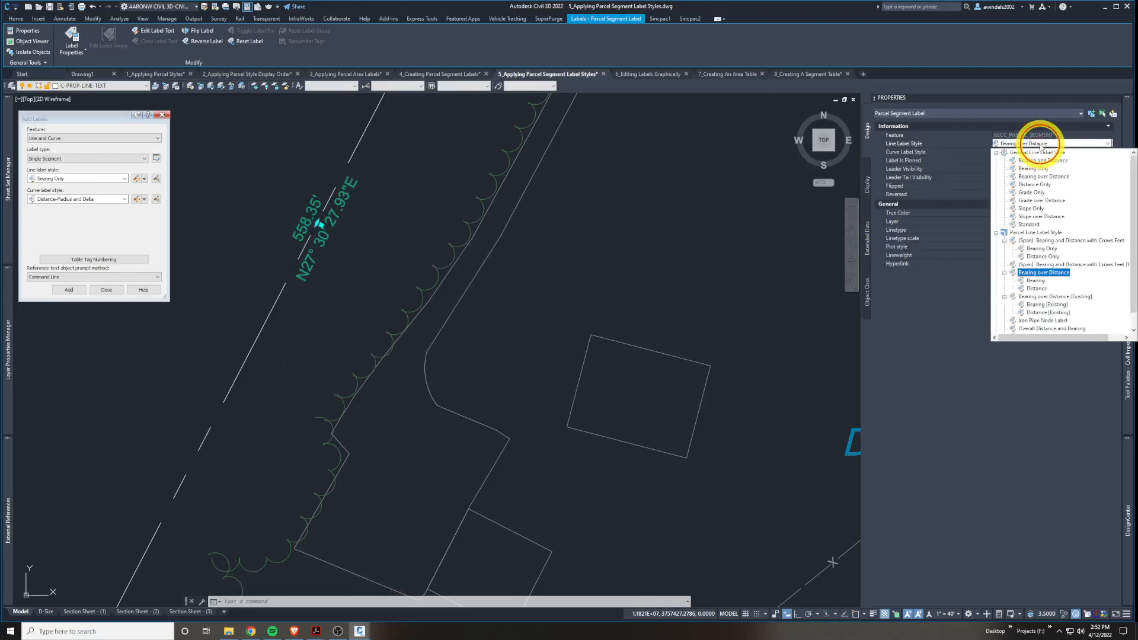
scroll(1063, 302, down, 1)
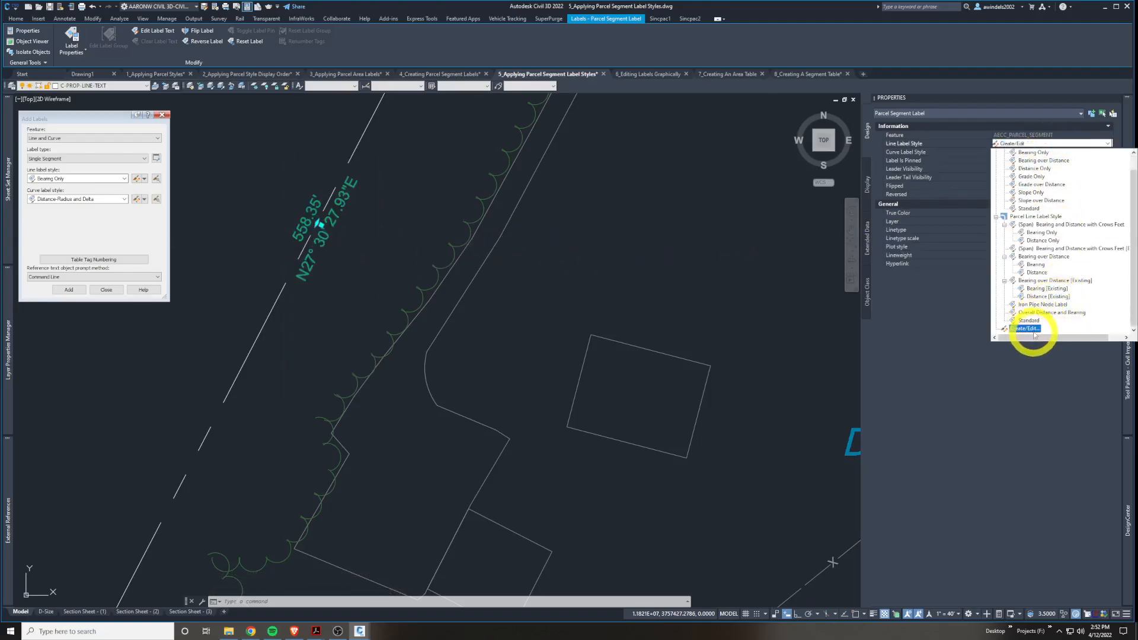
click(1044, 160)
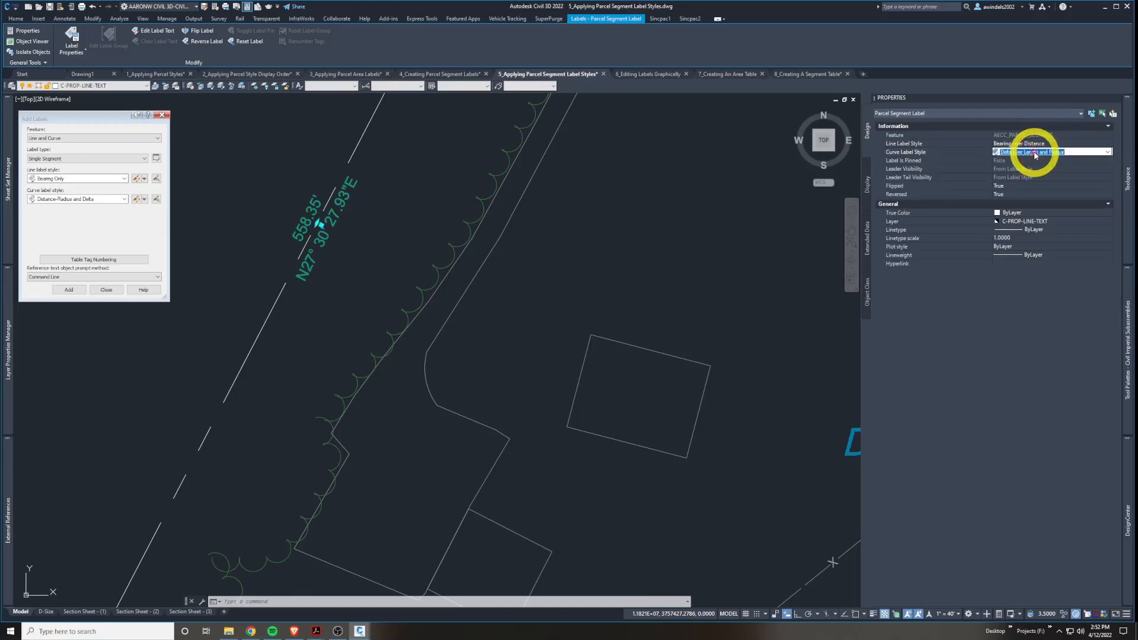
click(1036, 153)
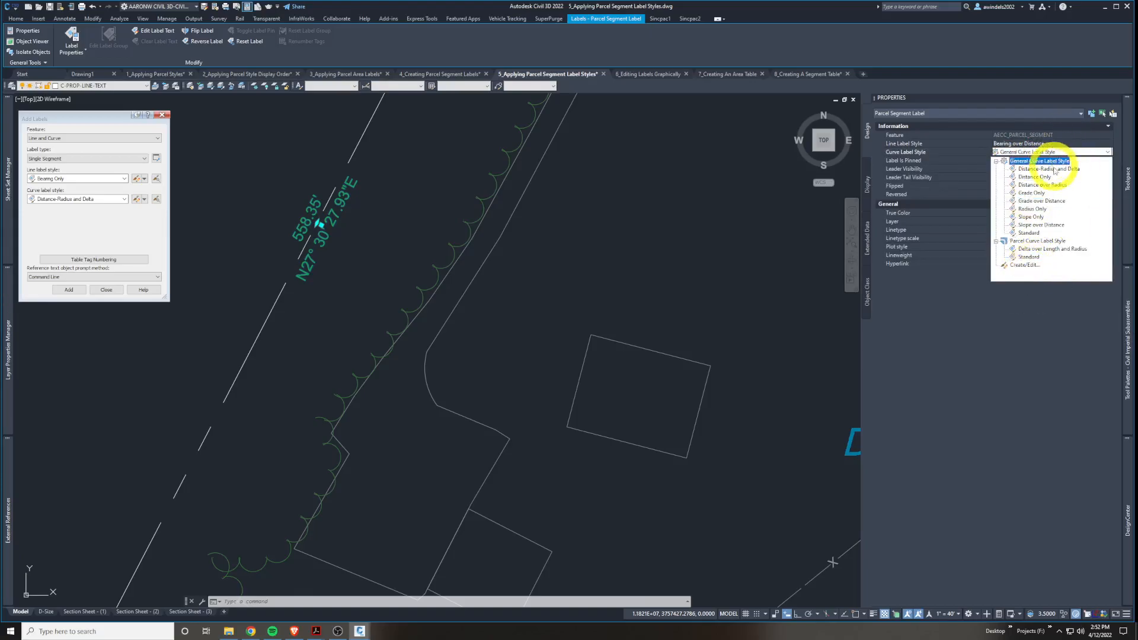
click(1040, 153)
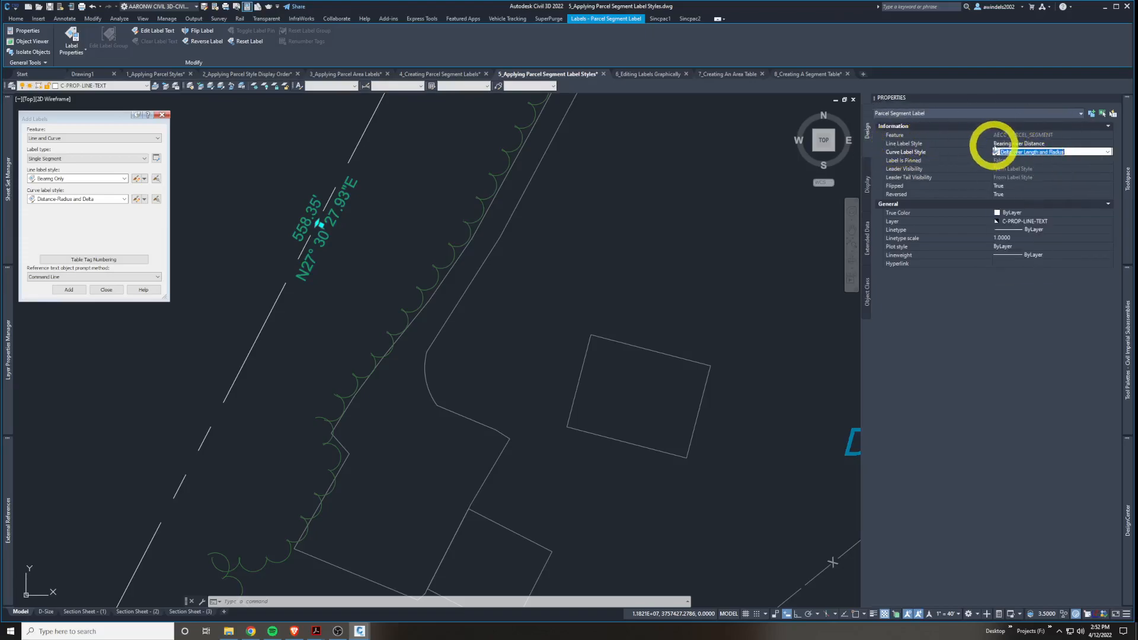
Add a single-segment line and curve label in the Bearing Only style to the west boundary of the 7.36-acre adjoiner parcel.
click(1012, 141)
middle_drag(311, 232, 319, 238)
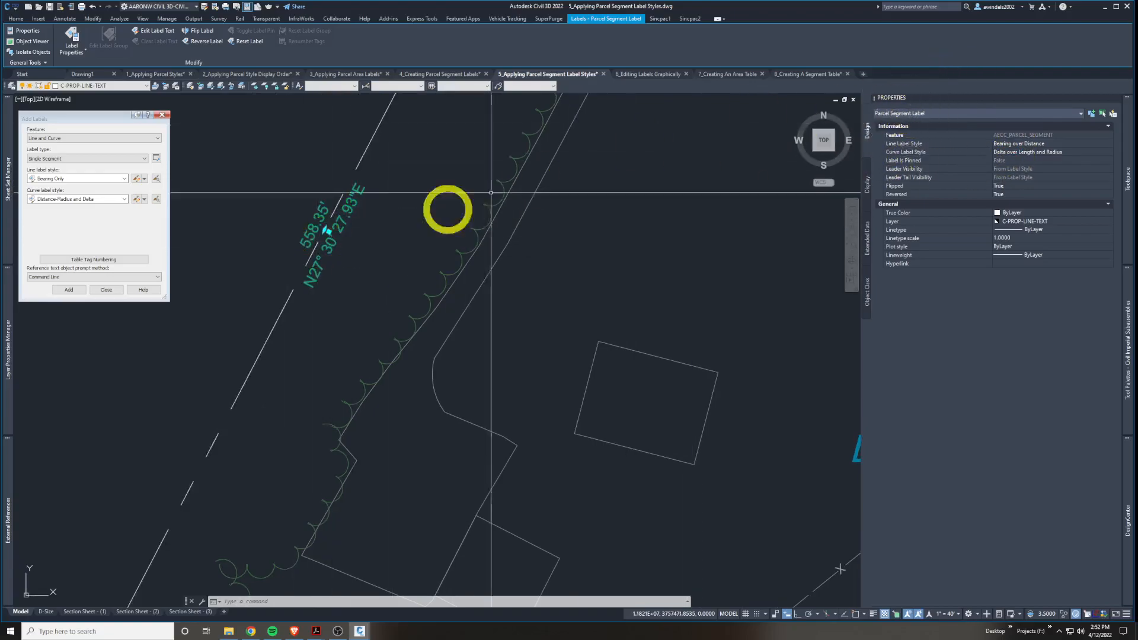
middle_drag(355, 283, 417, 288)
click(55, 293)
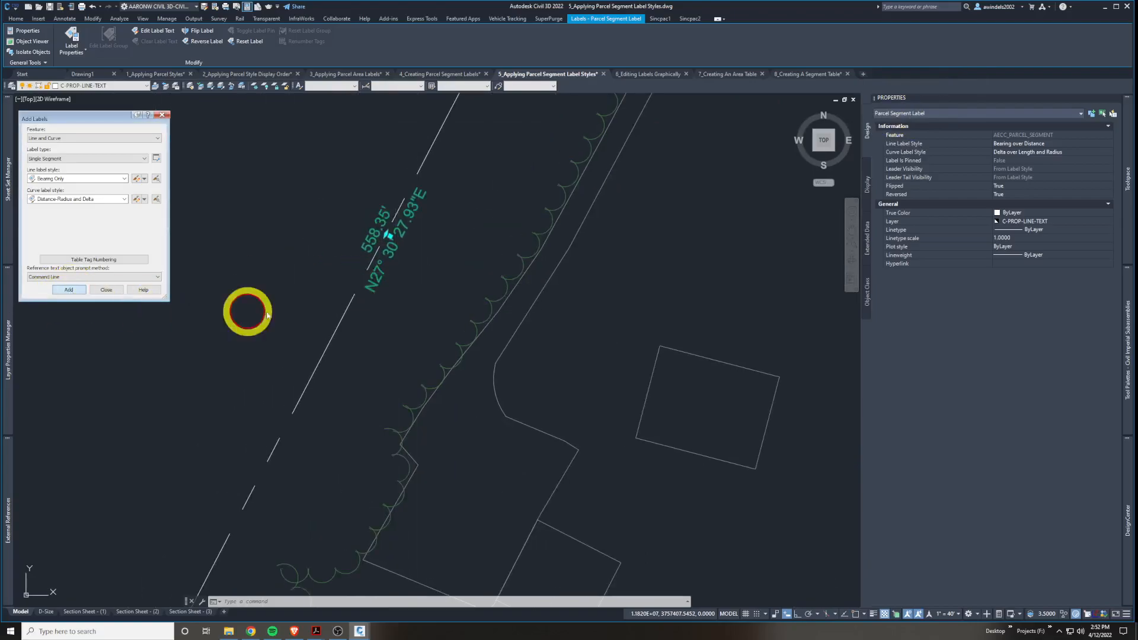
click(311, 378)
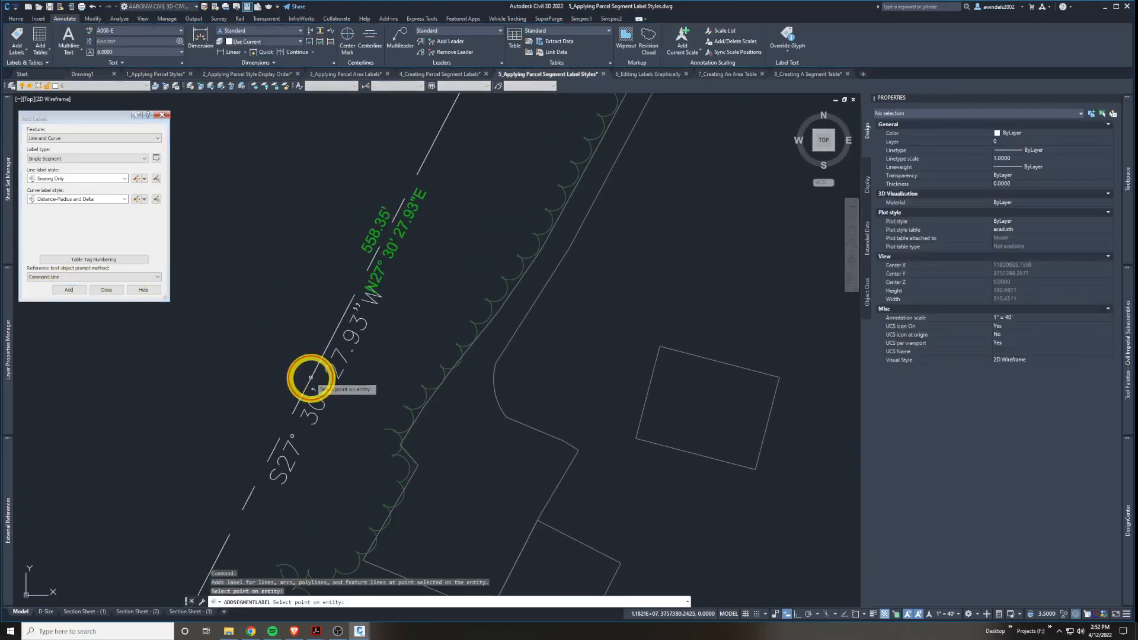
key(Escape)
Try to move the Bearing Only label on the adjoiner parcel's west boundary.
click(343, 355)
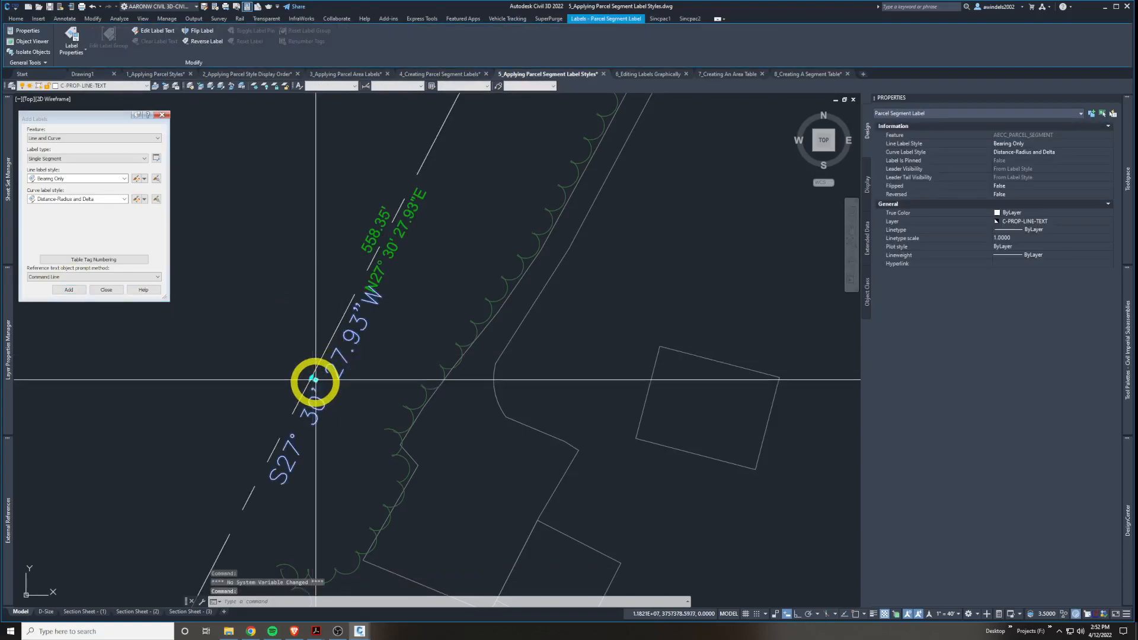
click(309, 383)
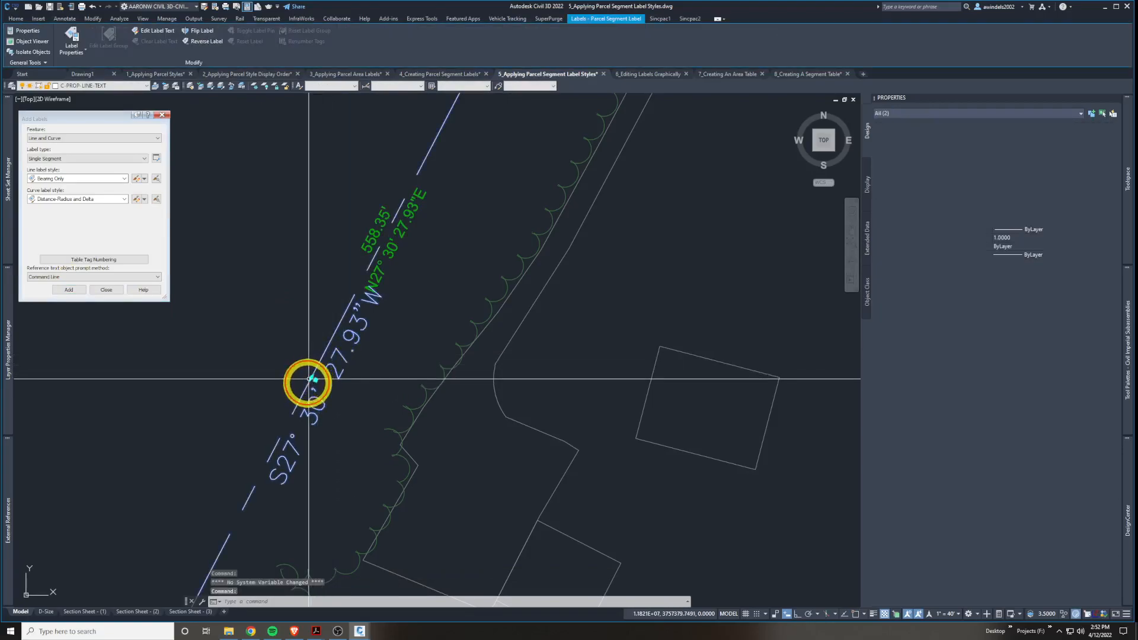
mouse_move(339, 380)
middle_down()
mouse_move(361, 364)
mouse_move(410, 385)
mouse_move(444, 350)
middle_up()
click(333, 362)
click(332, 407)
key(Escape)
click(377, 360)
click(375, 358)
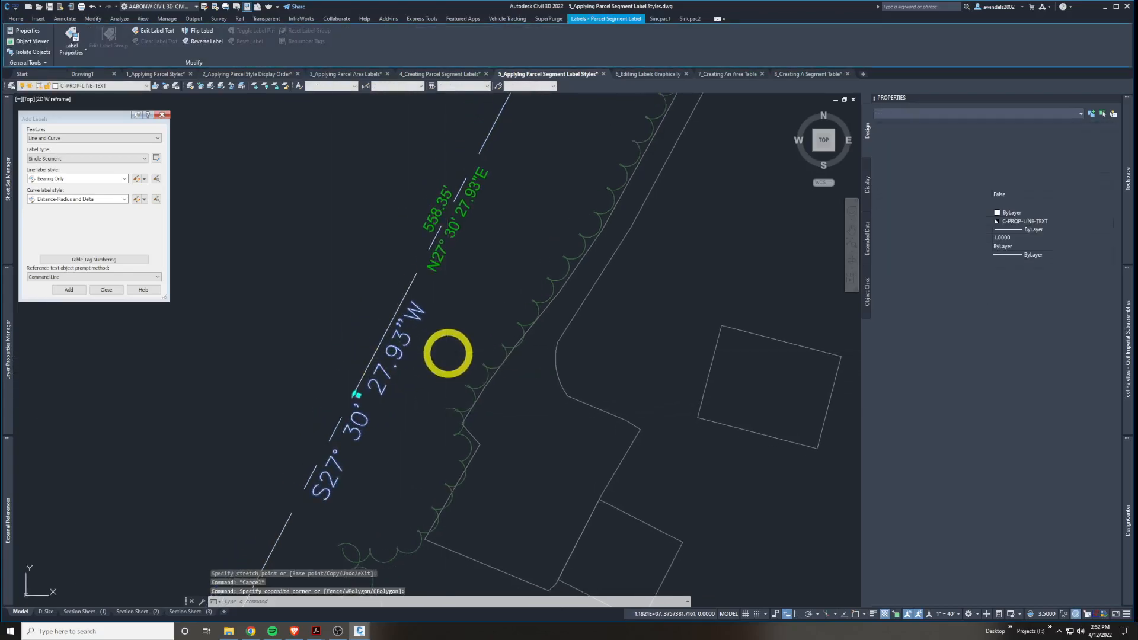
key(Escape)
Try a Bearing and Distance line label on the adjoiner parcel's west boundary, and undo its placement.
click(97, 178)
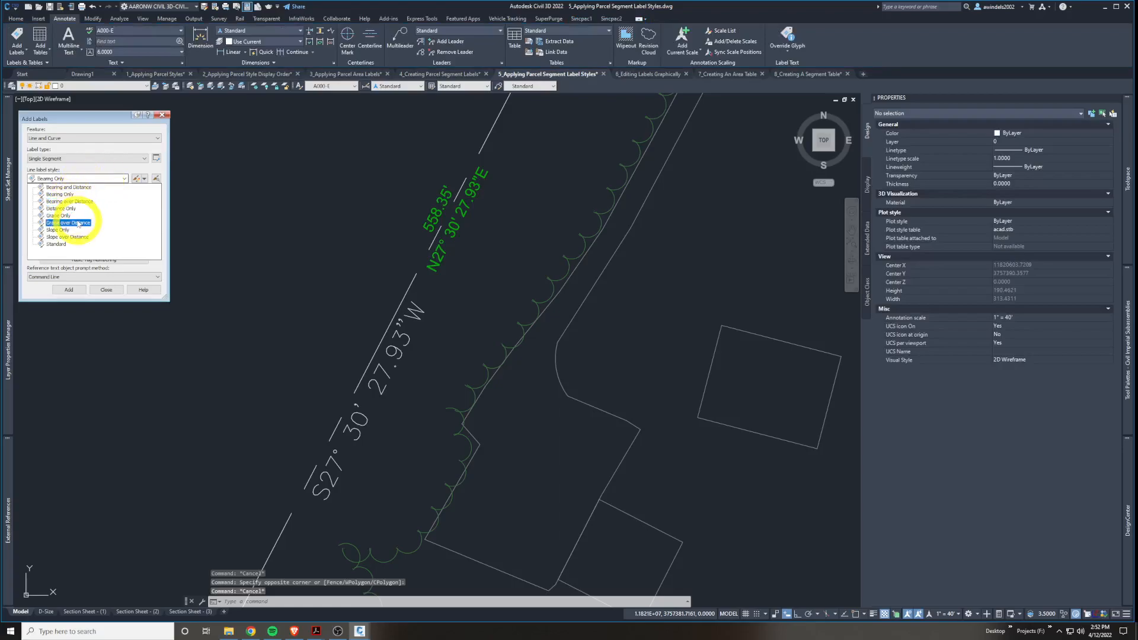
click(66, 186)
click(69, 290)
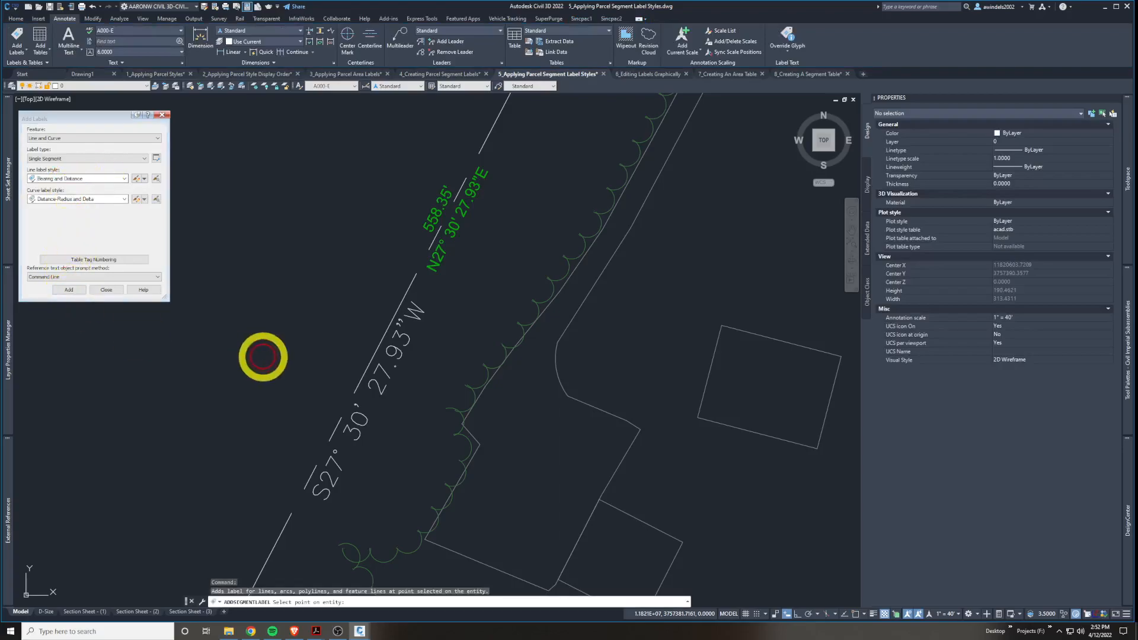
click(345, 425)
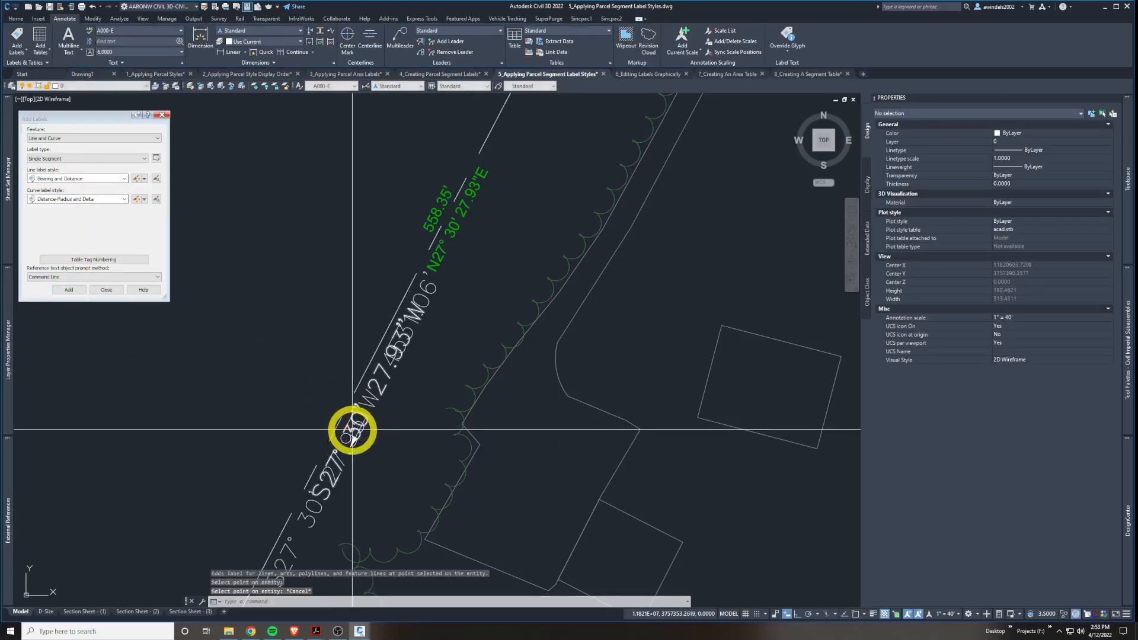
key(ctrl+z)
Delete the Bearing Only label from the adjoiner parcel's west boundary.
click(398, 367)
click(390, 364)
click(433, 219)
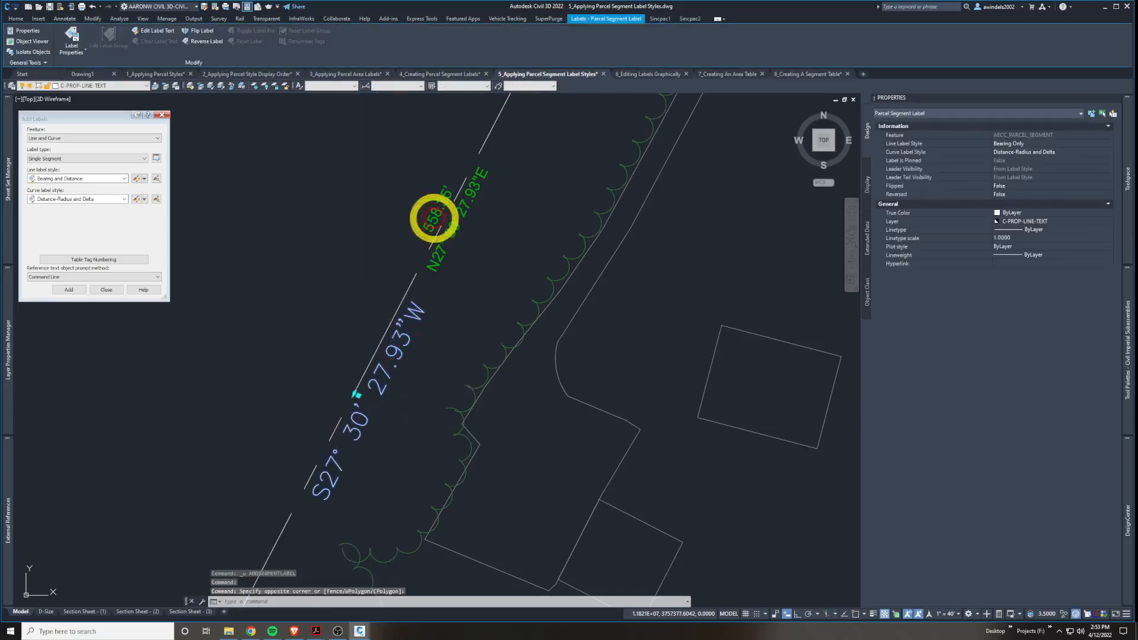
middle_drag(435, 220, 442, 213)
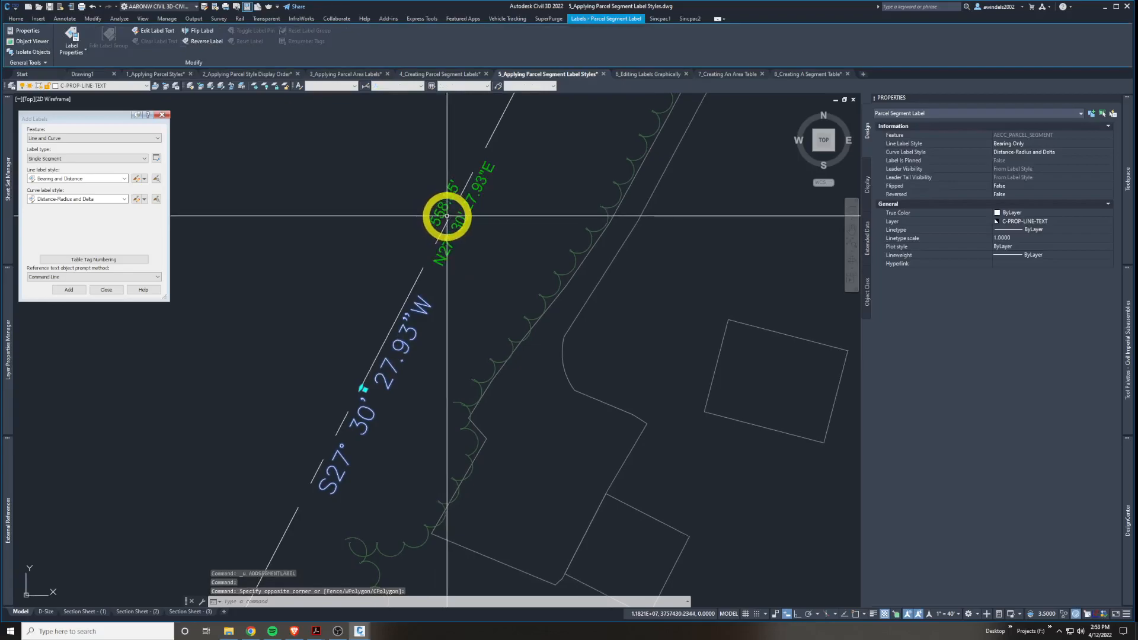
middle_drag(429, 314, 449, 299)
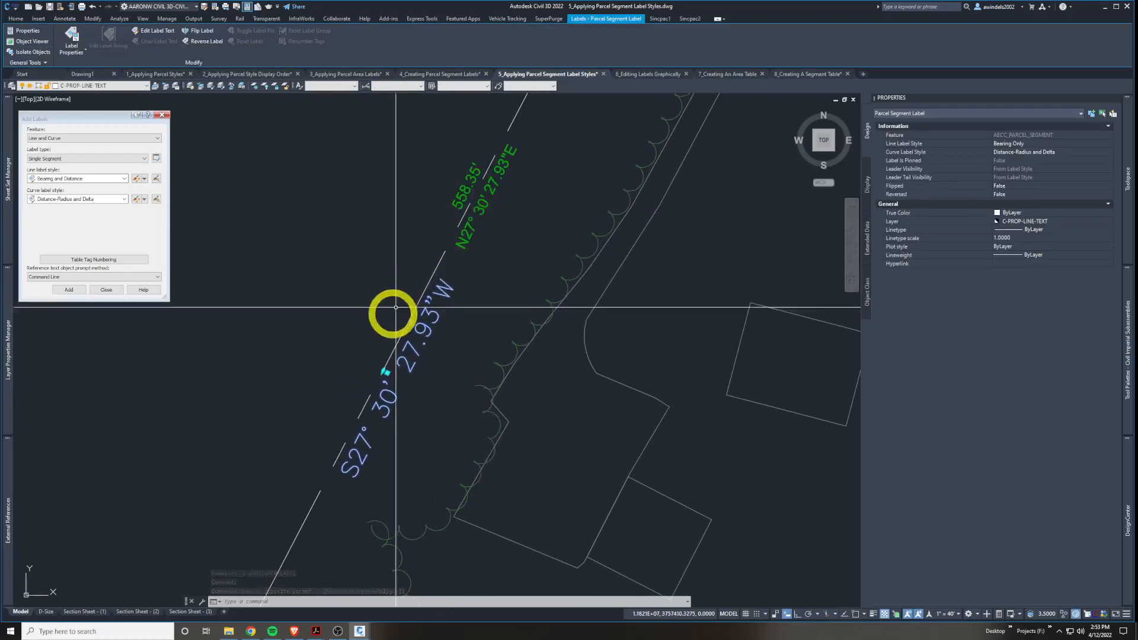
click(432, 333)
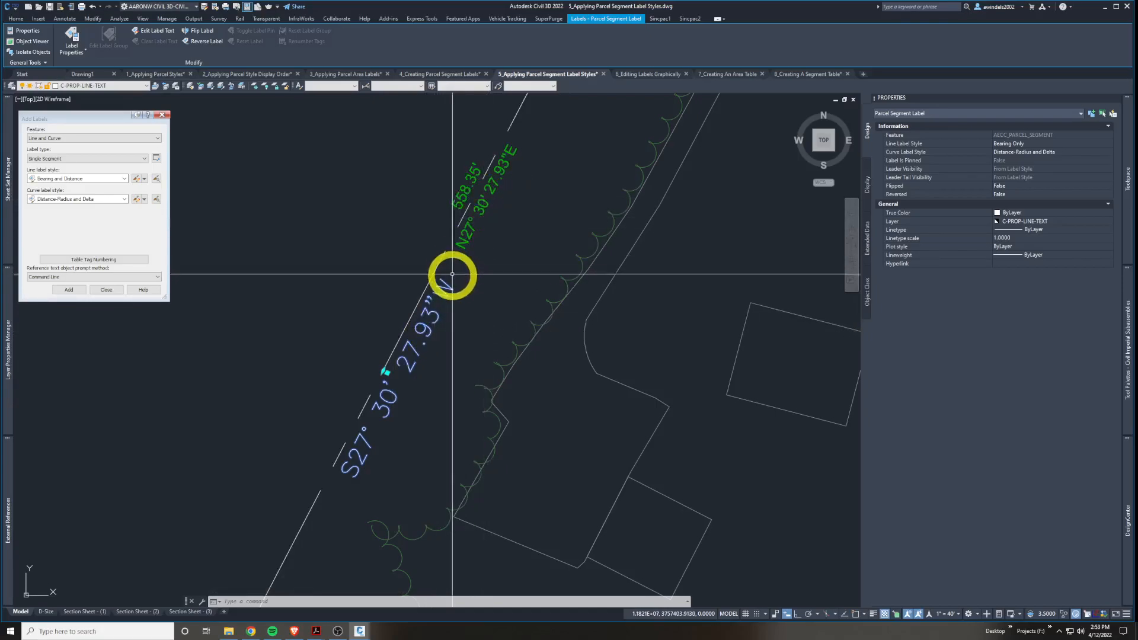
key(Delete)
Select the bearing over distance label on the adjoiner parcel's west boundary and open its label properties and style editing options.
scroll(482, 281, up, 2)
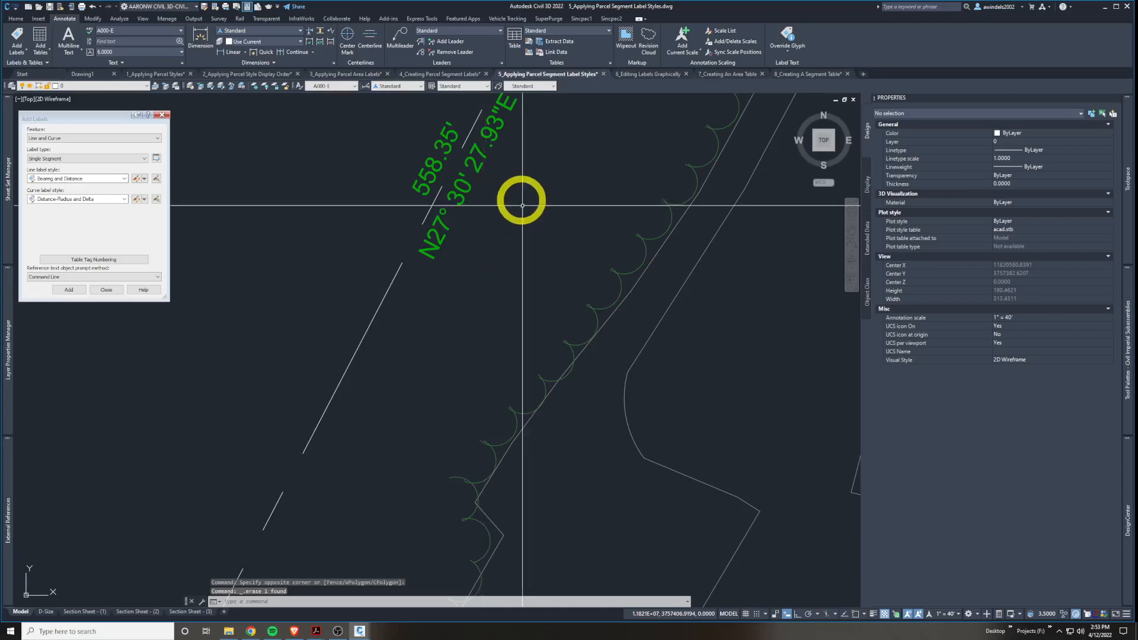
scroll(521, 267, up, 3)
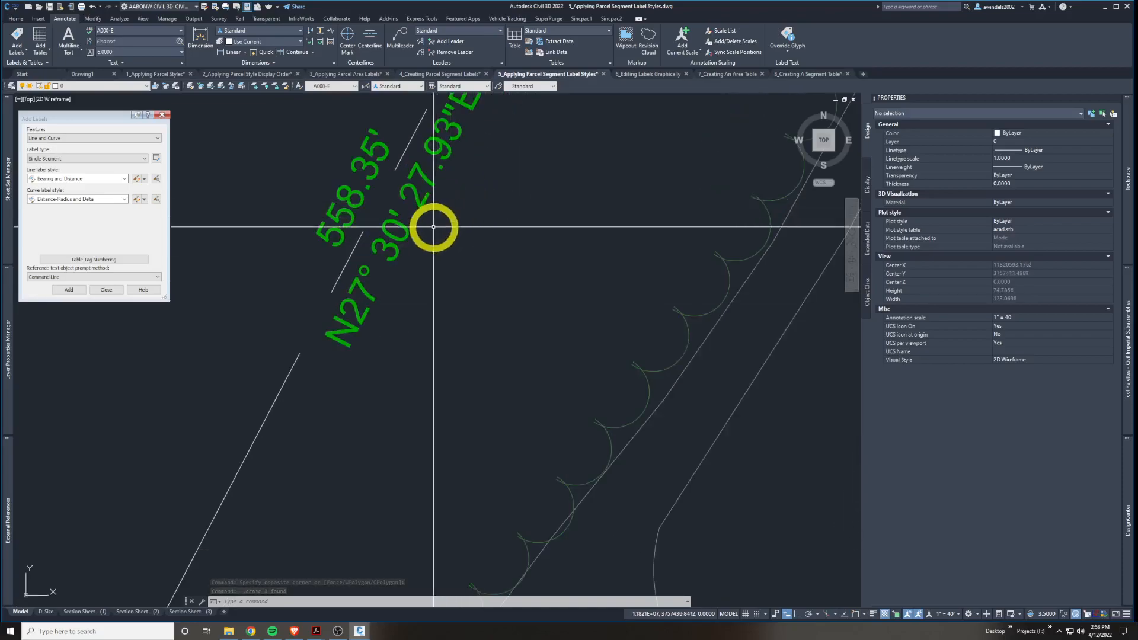
click(423, 190)
click(407, 188)
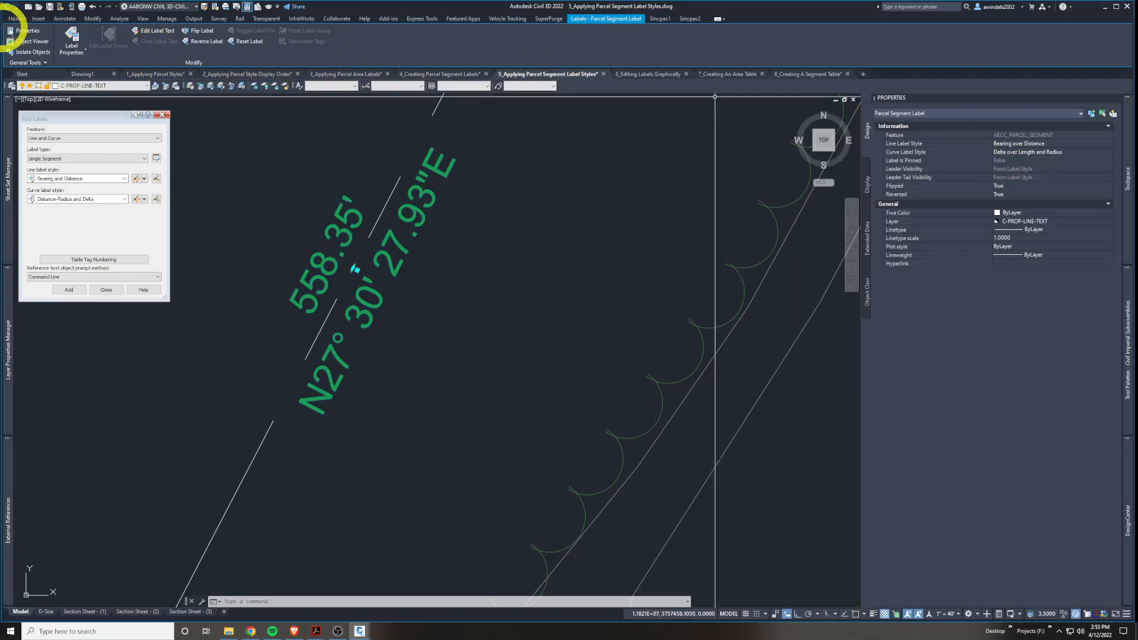
click(84, 51)
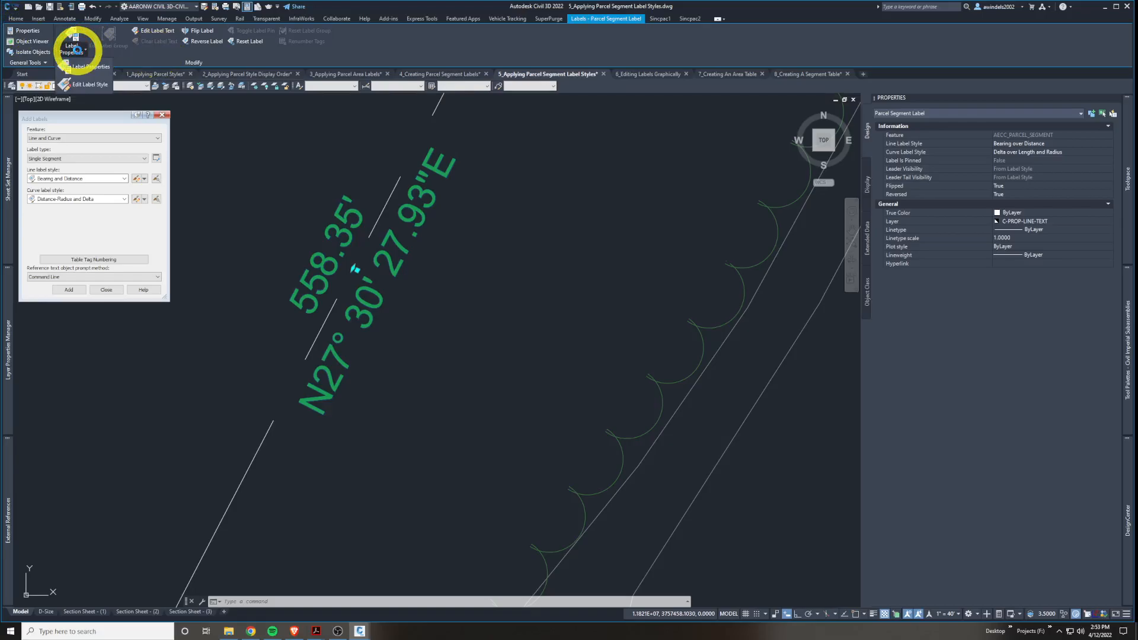
Add a Distance (Existing) segment label on the west boundary of the 7.36-acre adjoiner parcel, north of its bearing and distance label.
click(445, 250)
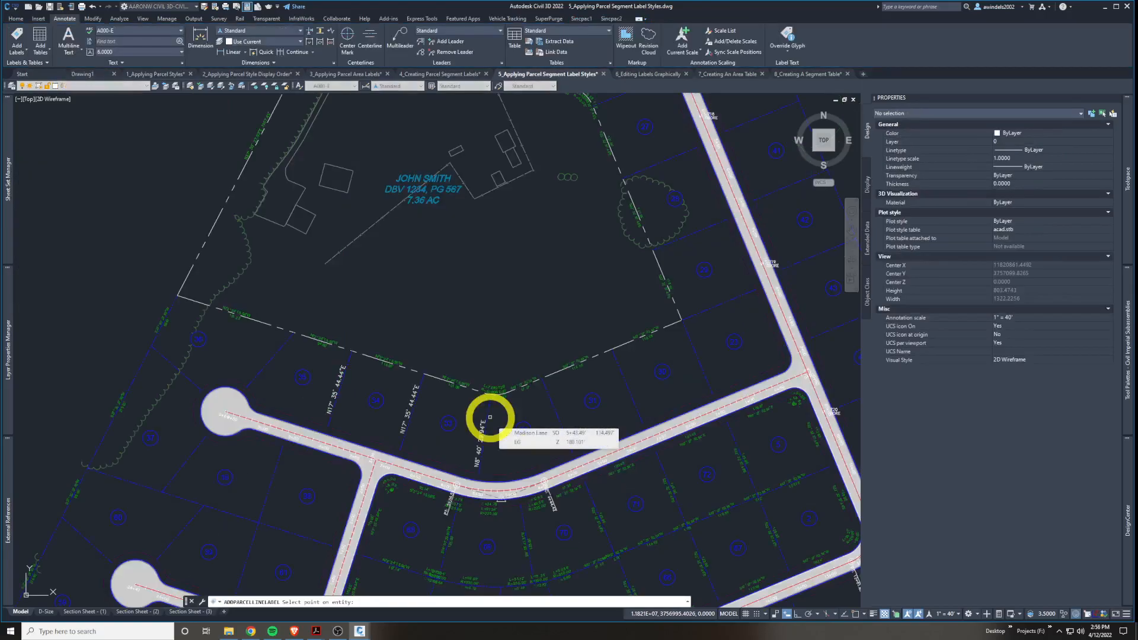
middle_drag(422, 376, 496, 439)
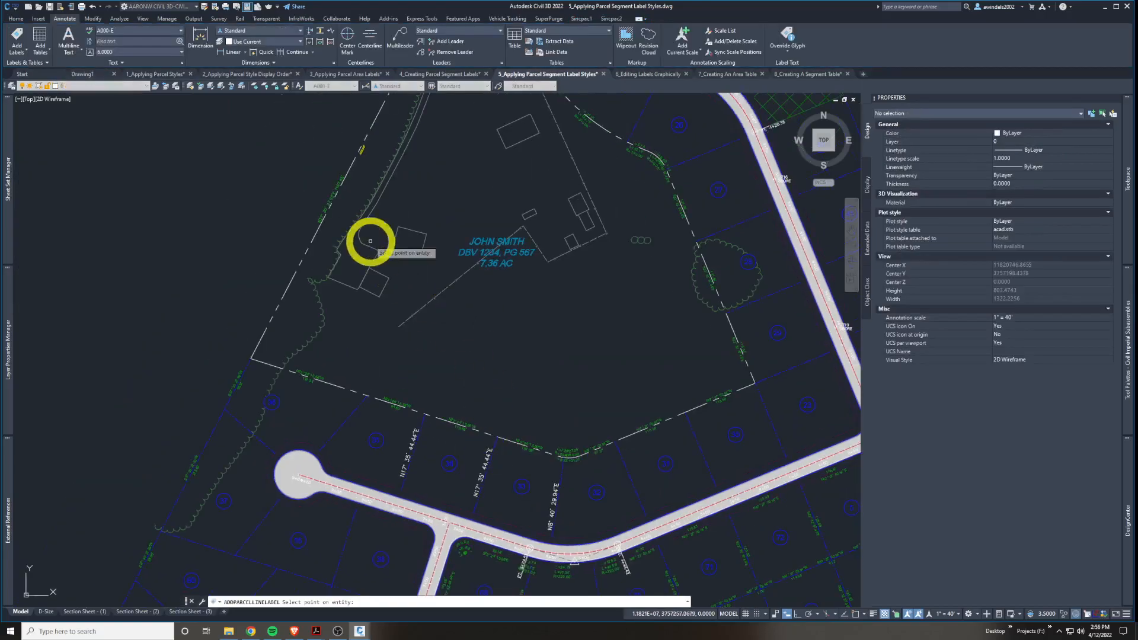
middle_drag(350, 300, 389, 341)
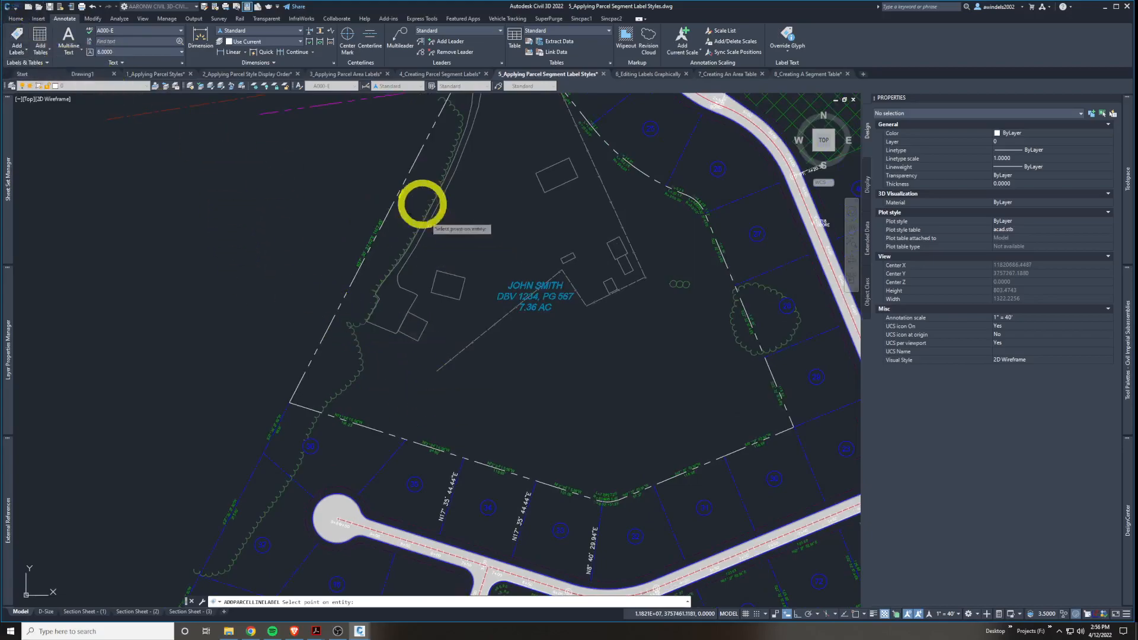
scroll(406, 168, up, 4)
scroll(392, 177, up, 2)
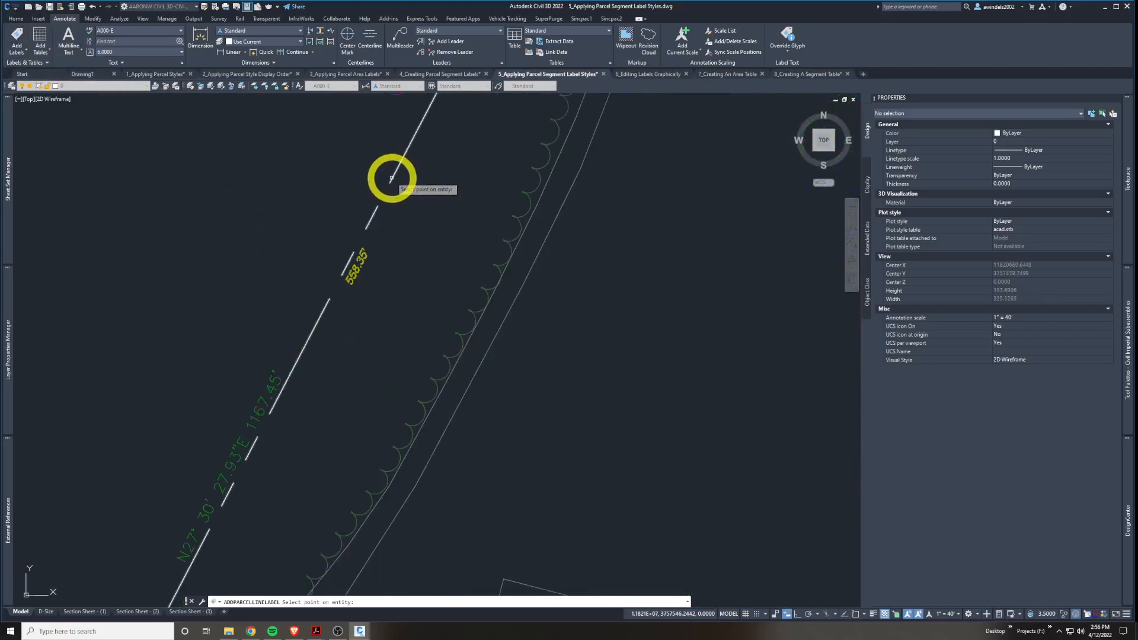
middle_drag(393, 182, 400, 208)
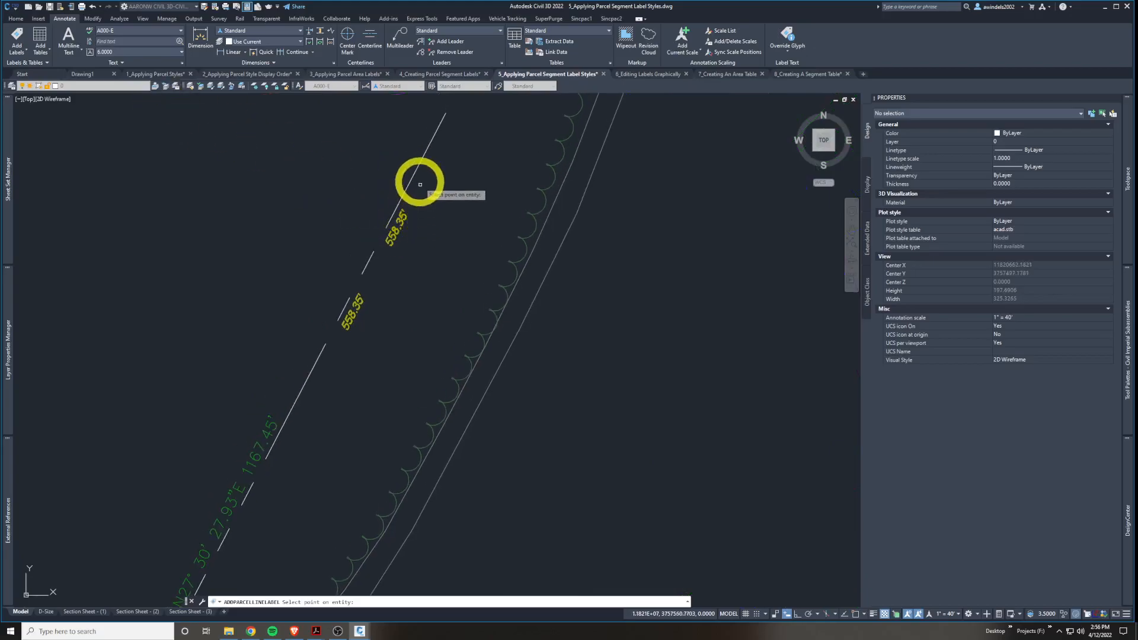
middle_drag(415, 246, 426, 272)
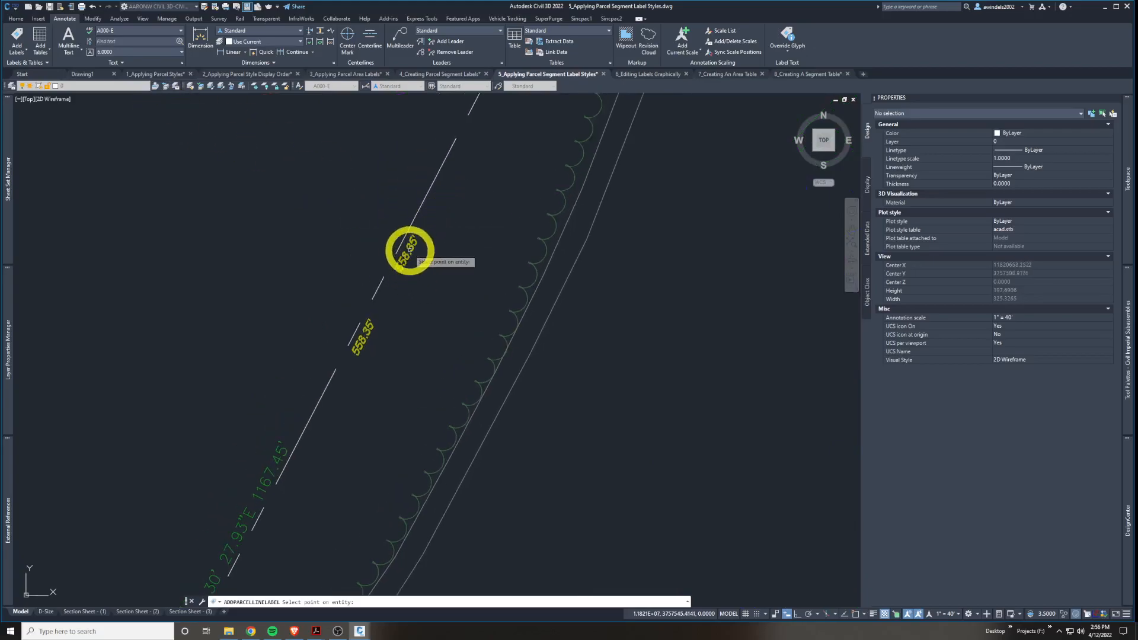
Add another single-segment parcel label in the Distance (Existing) style farther north on the same boundary, and end the labeling.
click(25, 39)
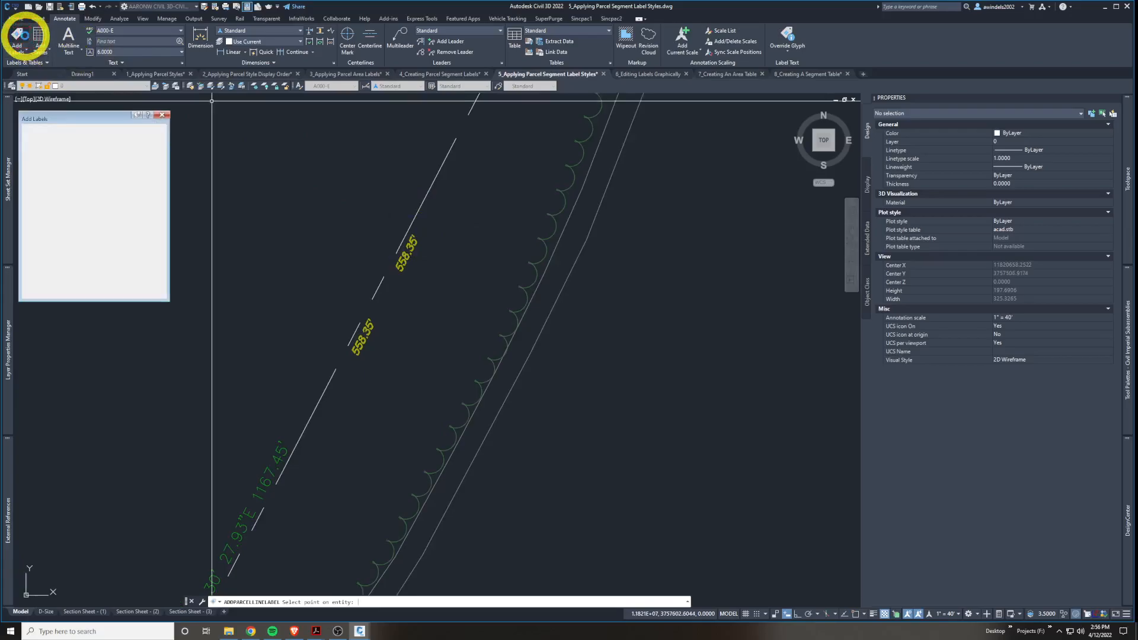
click(62, 138)
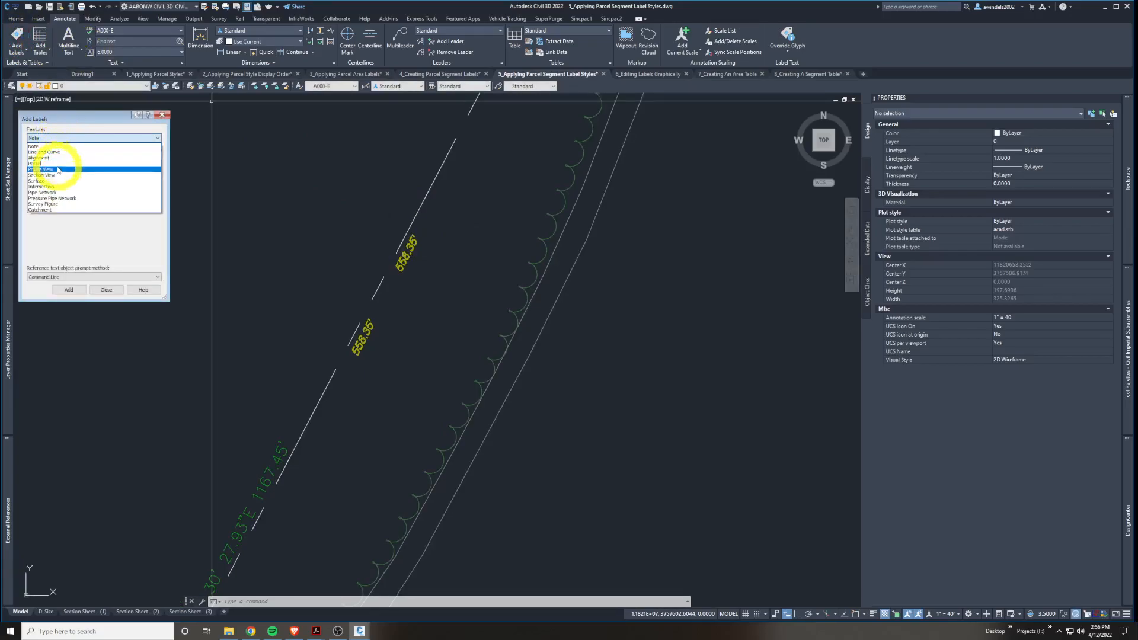
click(51, 164)
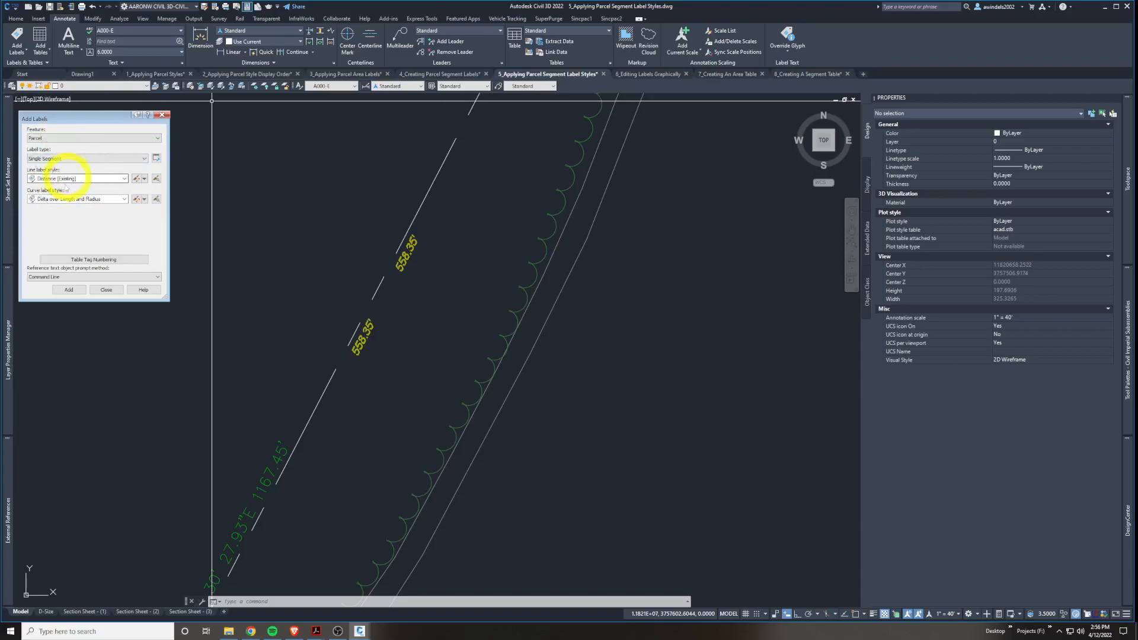
click(69, 290)
middle_drag(419, 224, 452, 289)
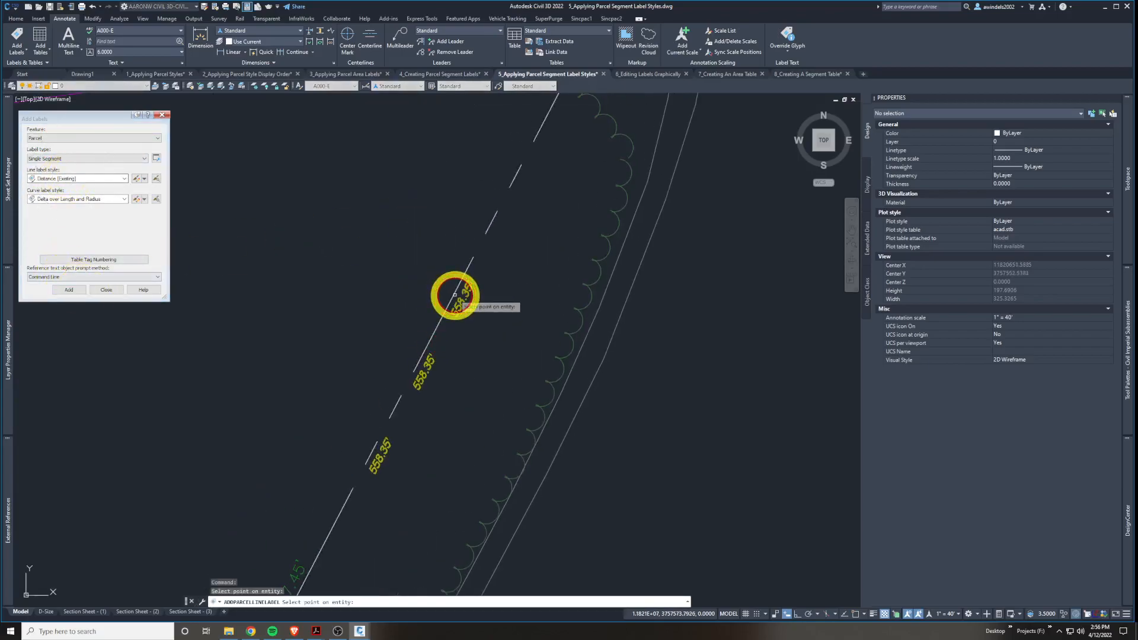
key(Escape)
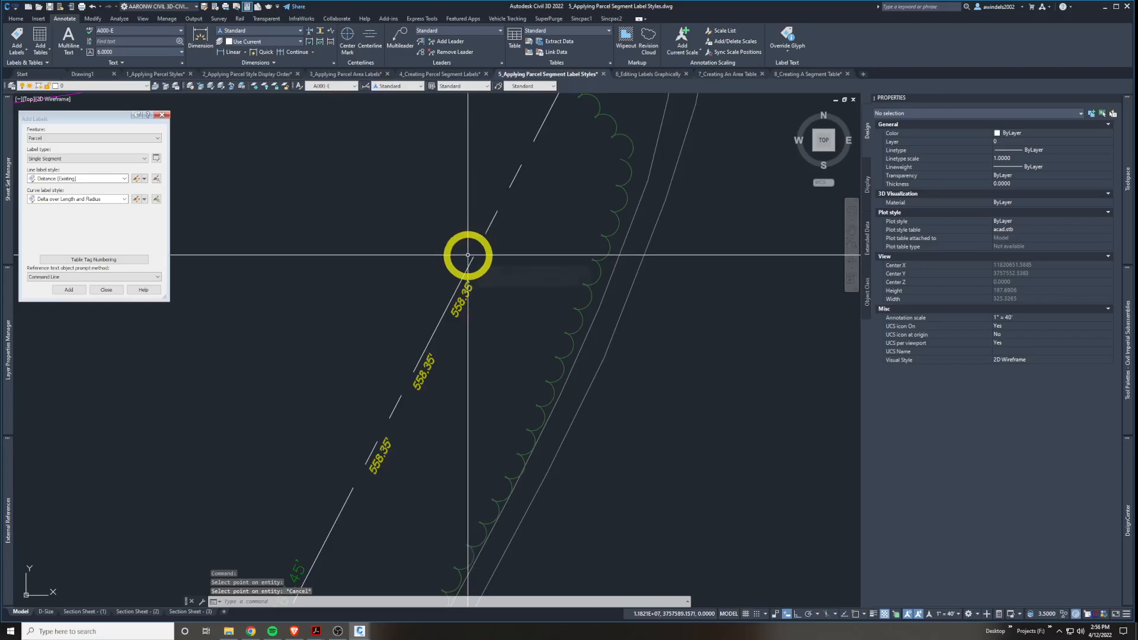
click(162, 115)
Select the lots and segment labels along the subdivision's outer west boundary, south of the adjoiner parcel.
scroll(408, 377, down, 5)
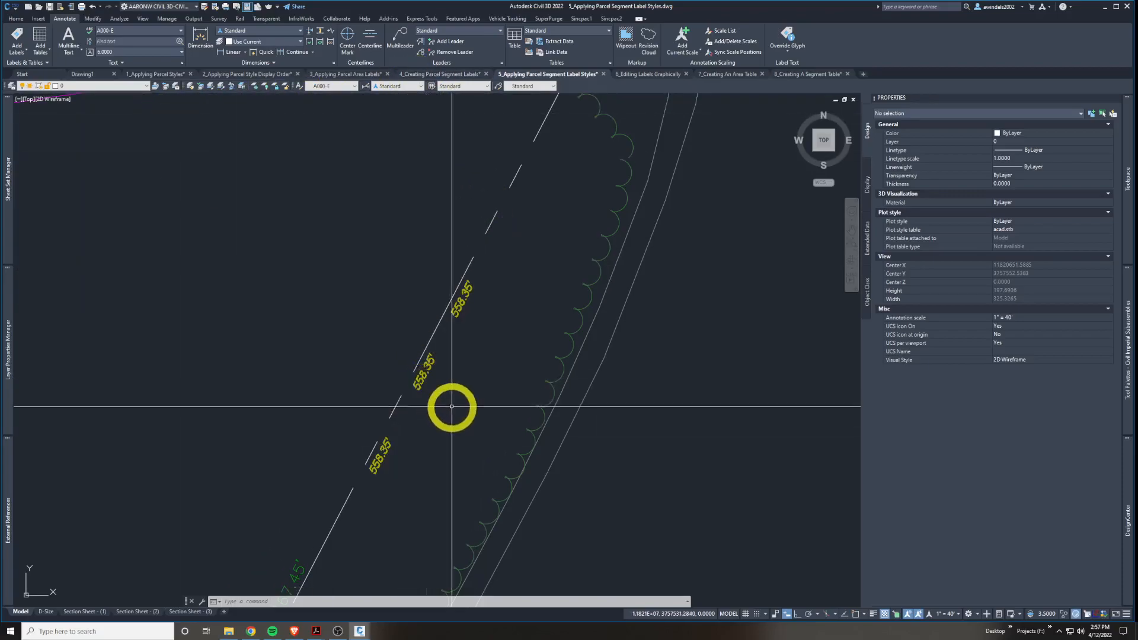
middle_drag(522, 583, 462, 389)
middle_drag(471, 544, 460, 397)
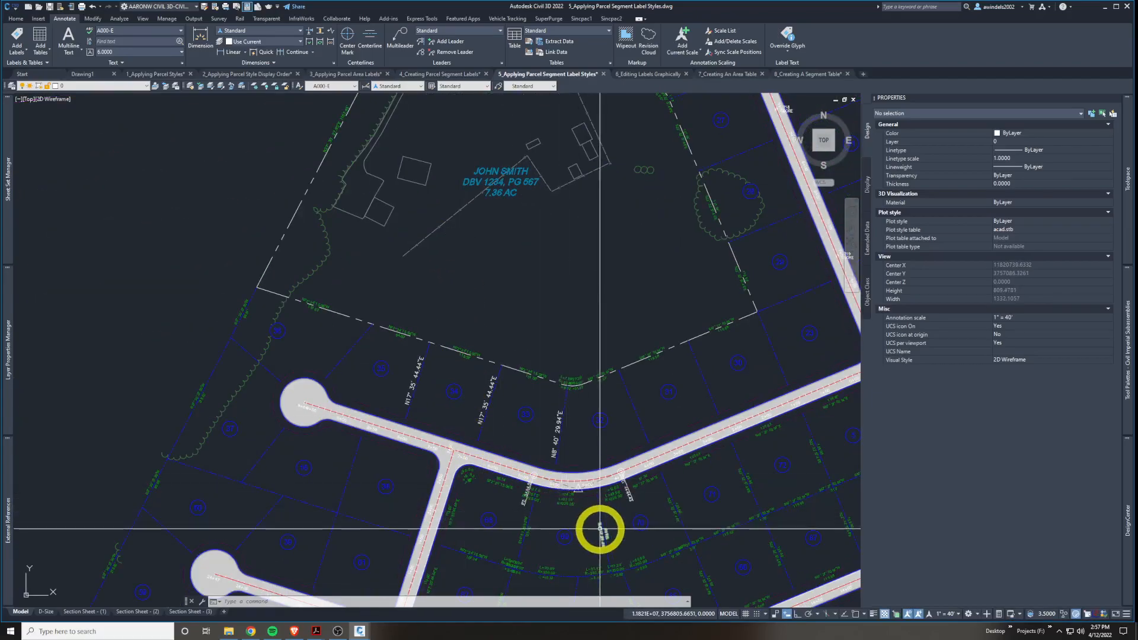
mouse_move(575, 524)
middle_down()
mouse_move(533, 503)
mouse_move(526, 447)
middle_up()
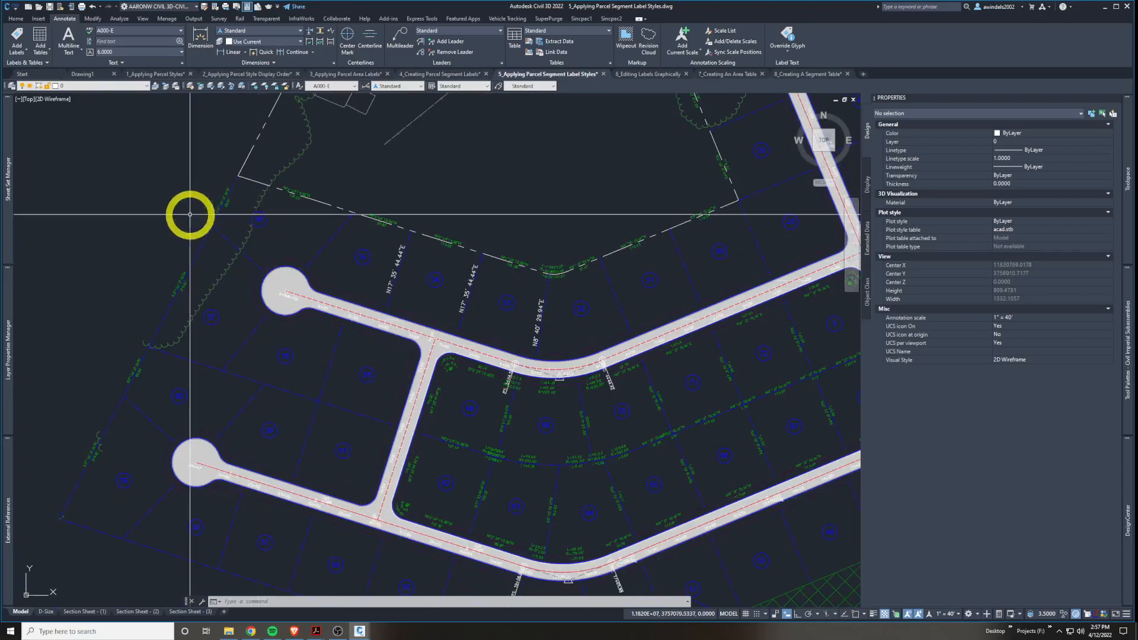
mouse_move(126, 153)
mouse_down()
mouse_move(333, 173)
mouse_move(267, 414)
mouse_move(101, 539)
mouse_move(51, 500)
mouse_up()
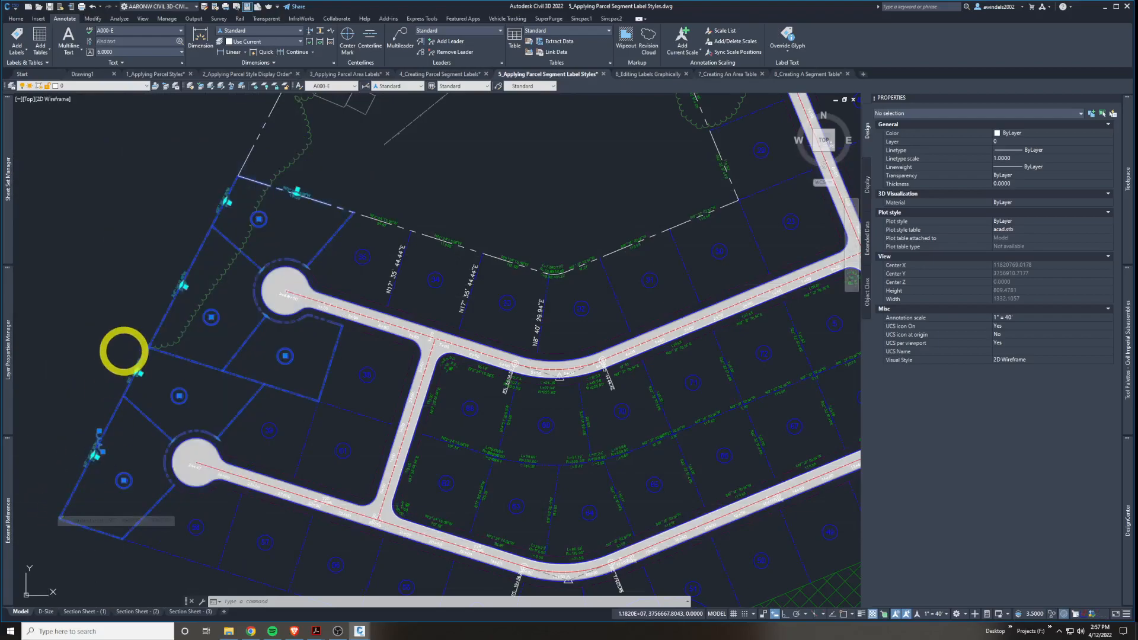
Clear the current selection of parcels and labels around the two cul-de-sacs.
middle_drag(114, 320, 218, 317)
key(Escape)
key(Escape)
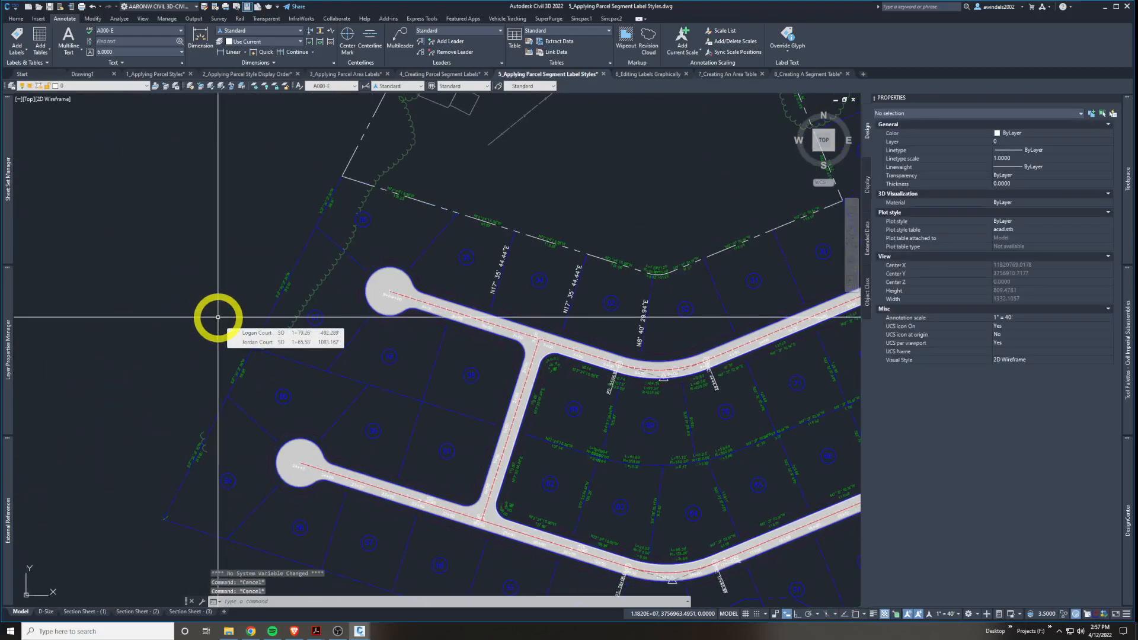
middle_drag(221, 318, 231, 320)
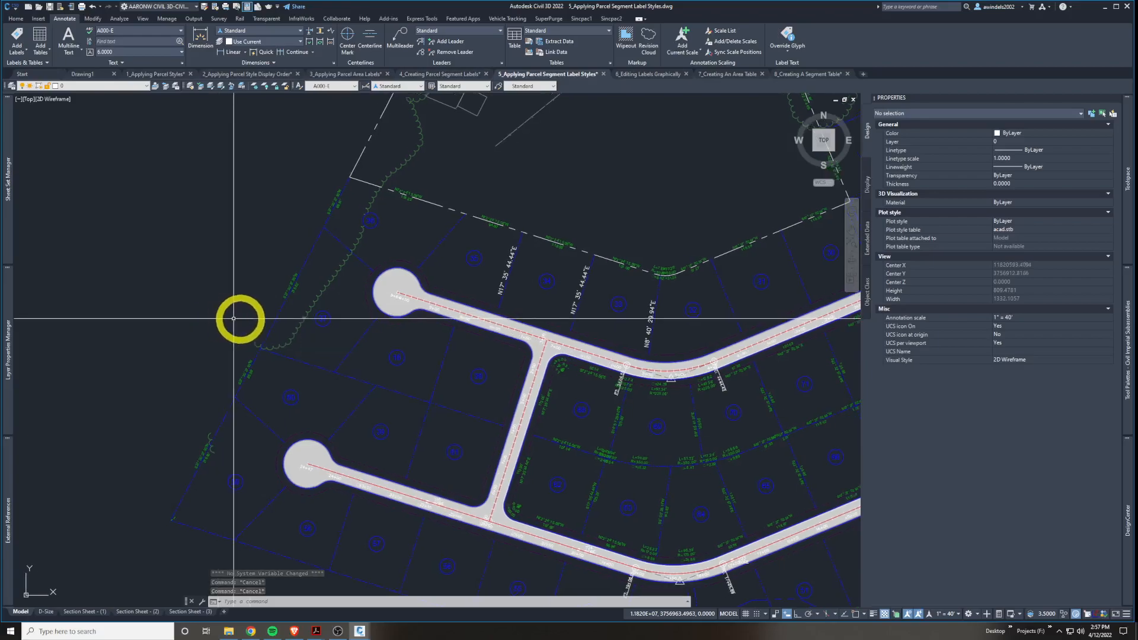
click(371, 220)
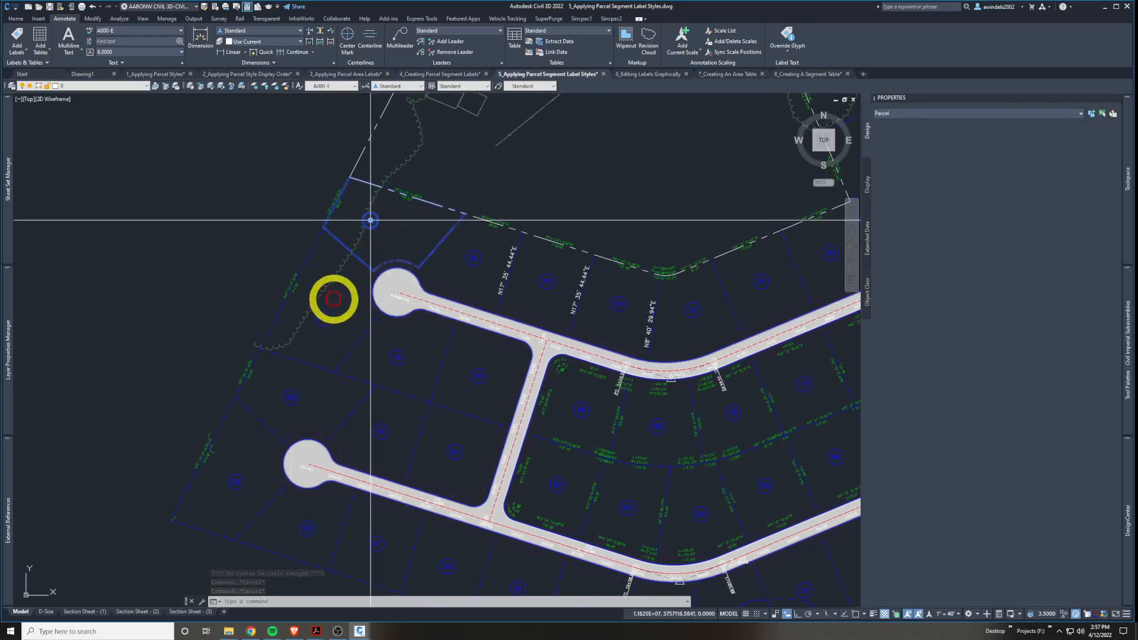
click(323, 321)
click(290, 397)
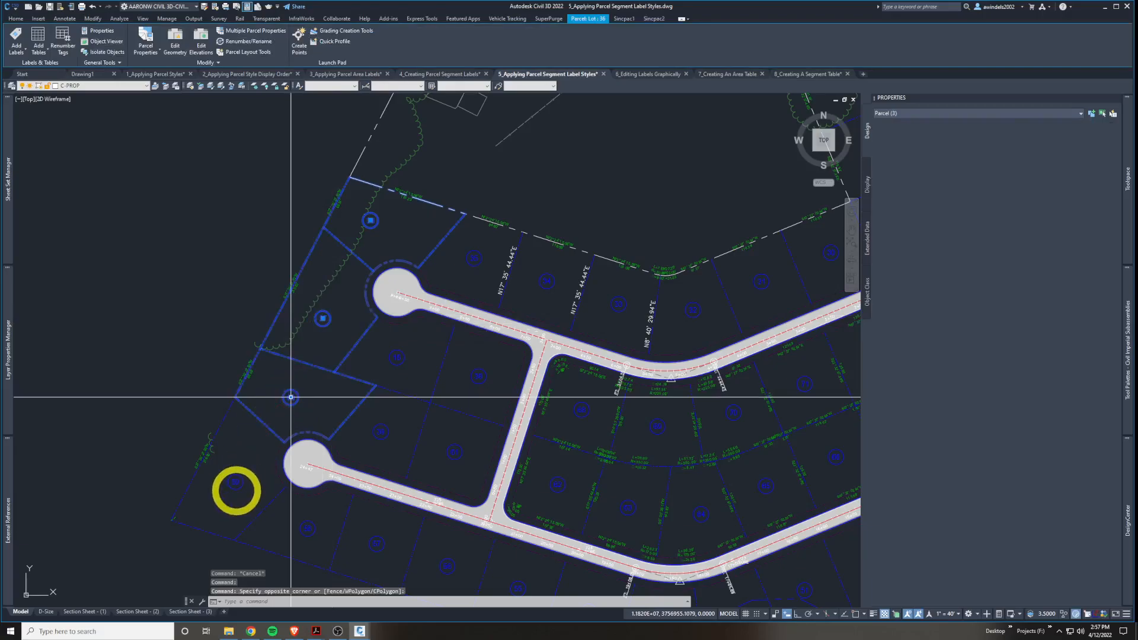
click(235, 483)
click(235, 483)
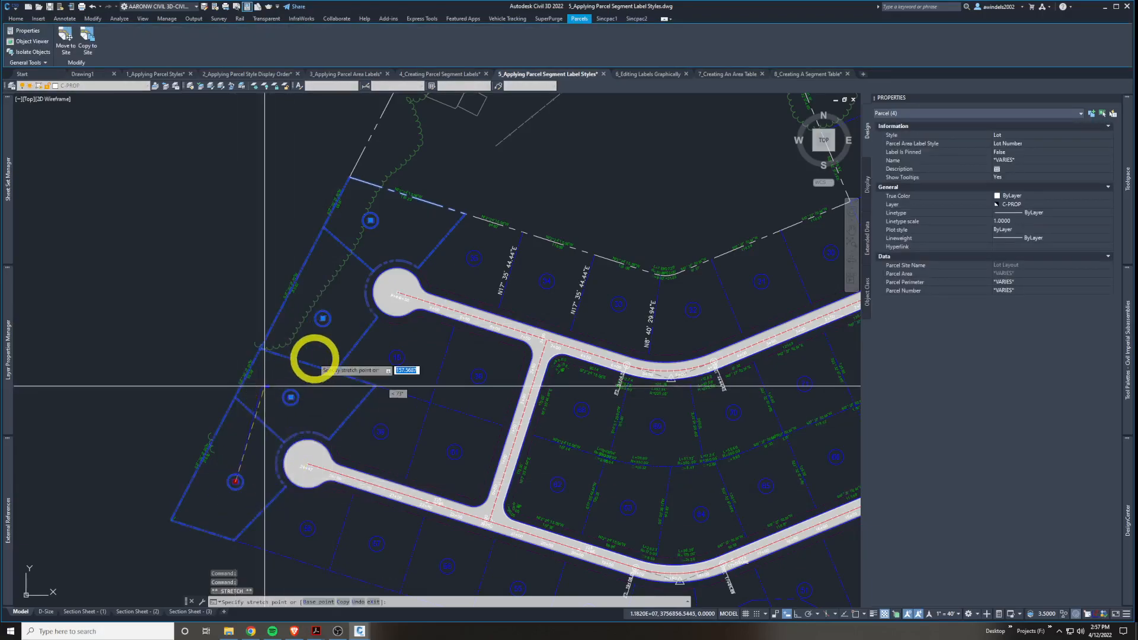
key(Escape)
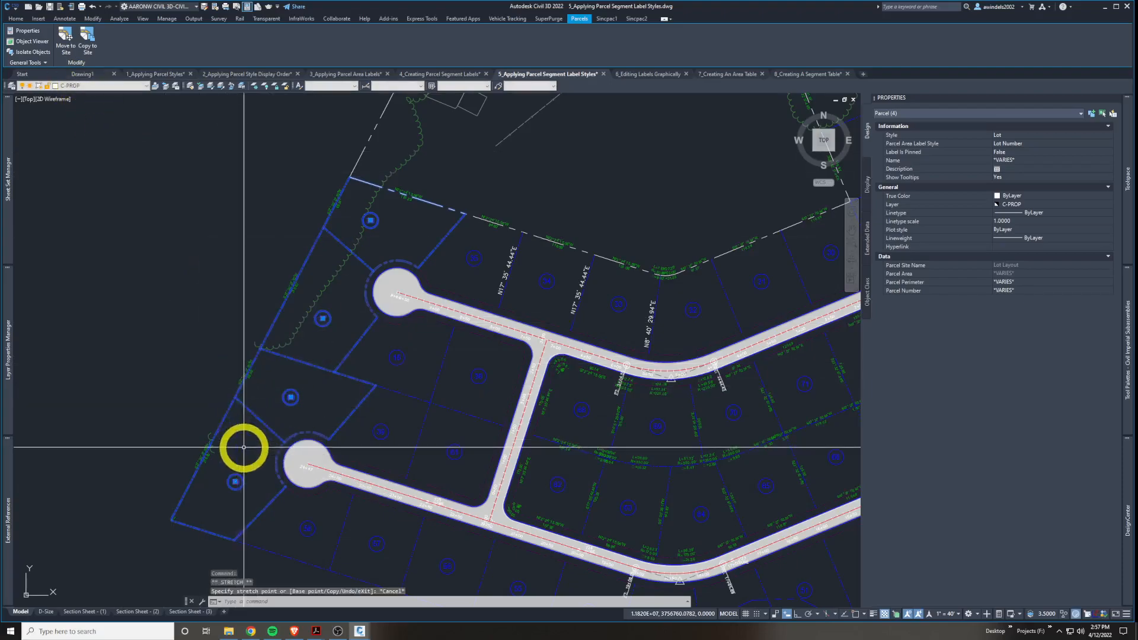
click(43, 63)
middle_drag(343, 254, 344, 255)
click(377, 225)
click(375, 229)
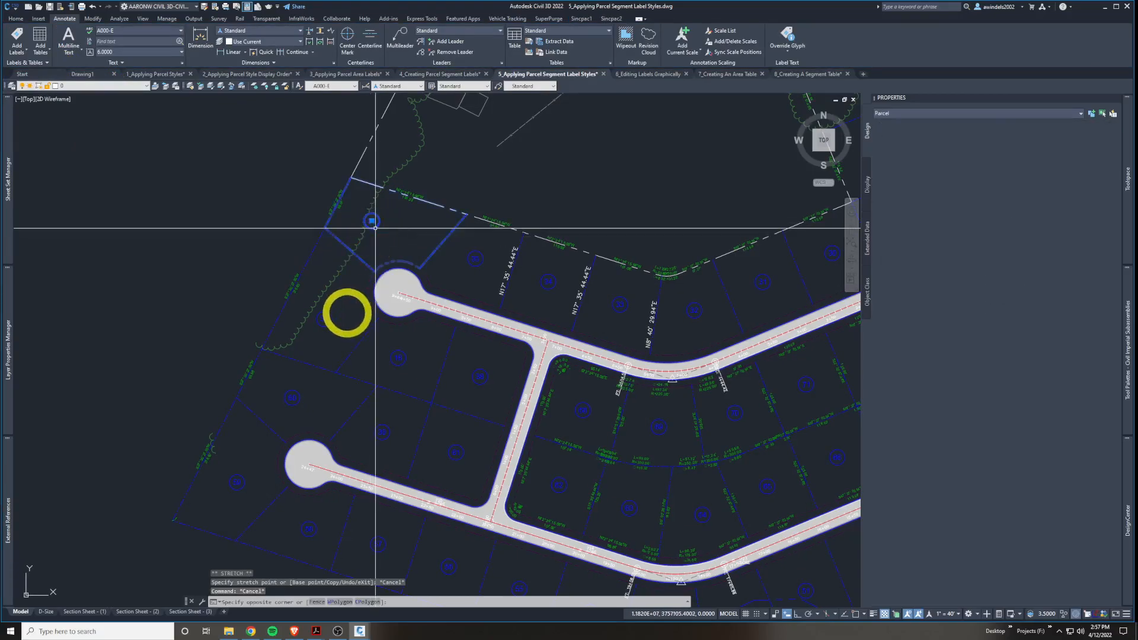
click(330, 322)
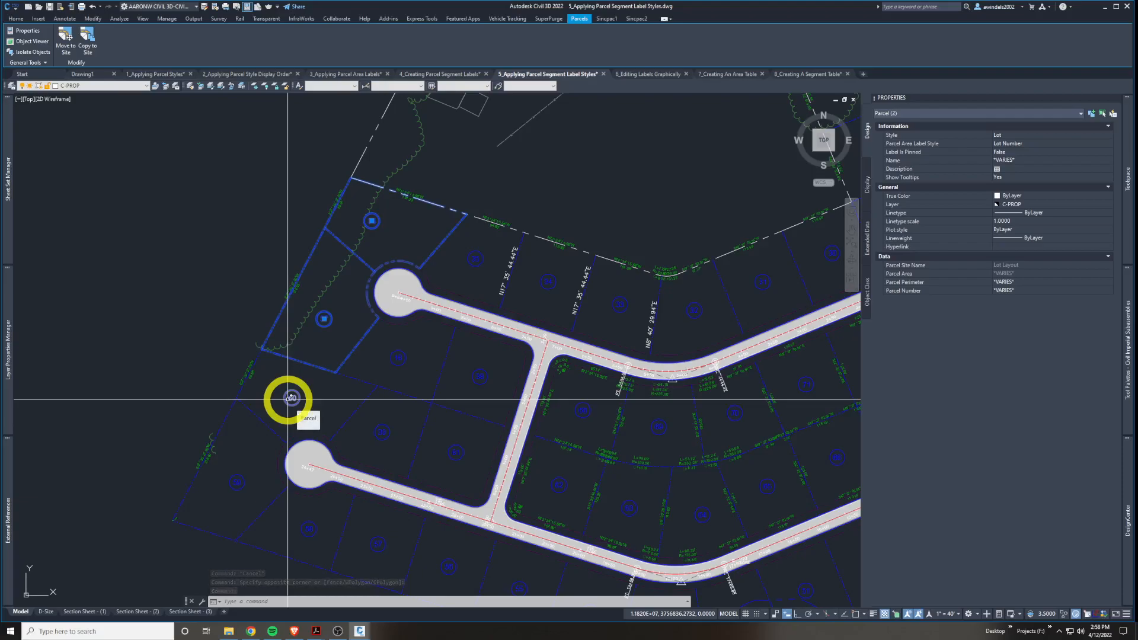
click(290, 398)
middle_drag(294, 399, 337, 369)
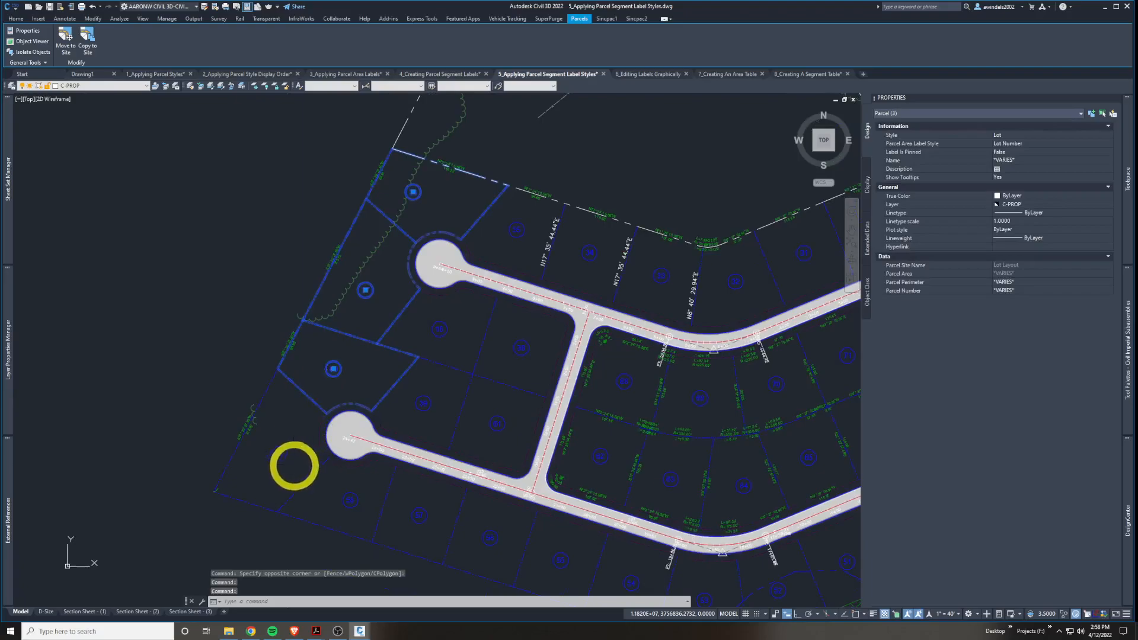
click(278, 454)
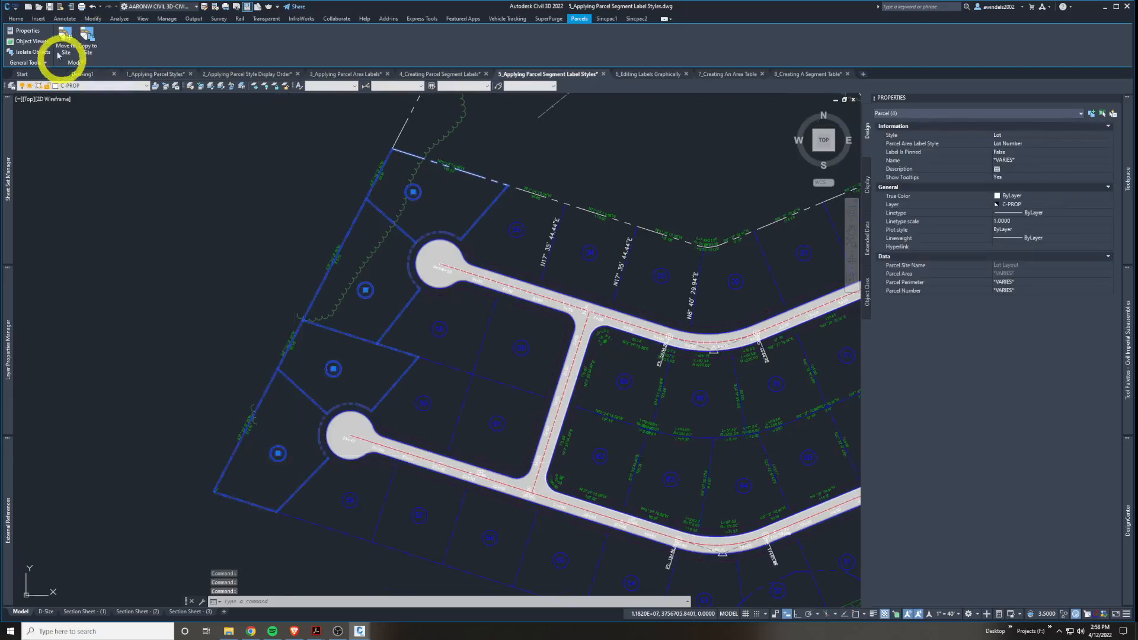
click(28, 32)
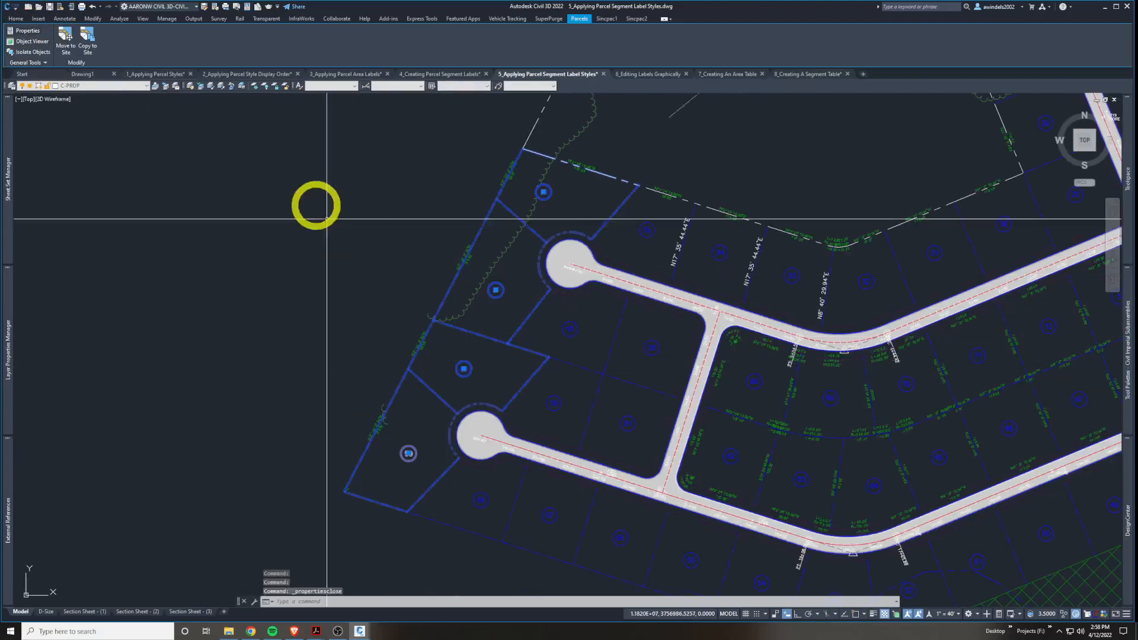
click(18, 33)
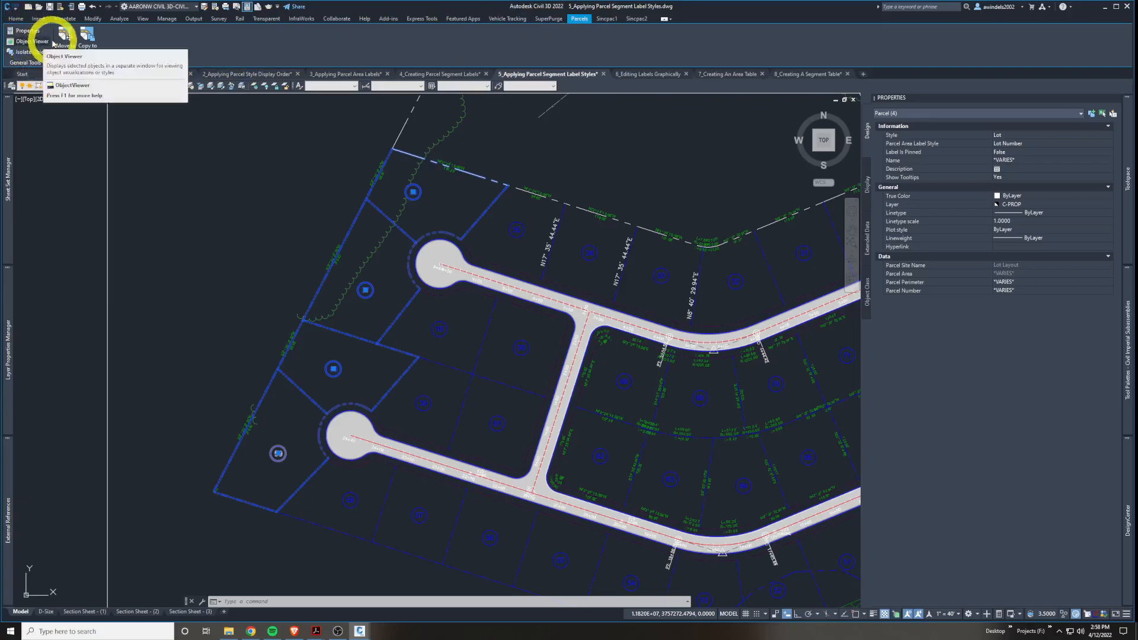
key(Escape)
middle_drag(430, 204, 438, 258)
click(418, 229)
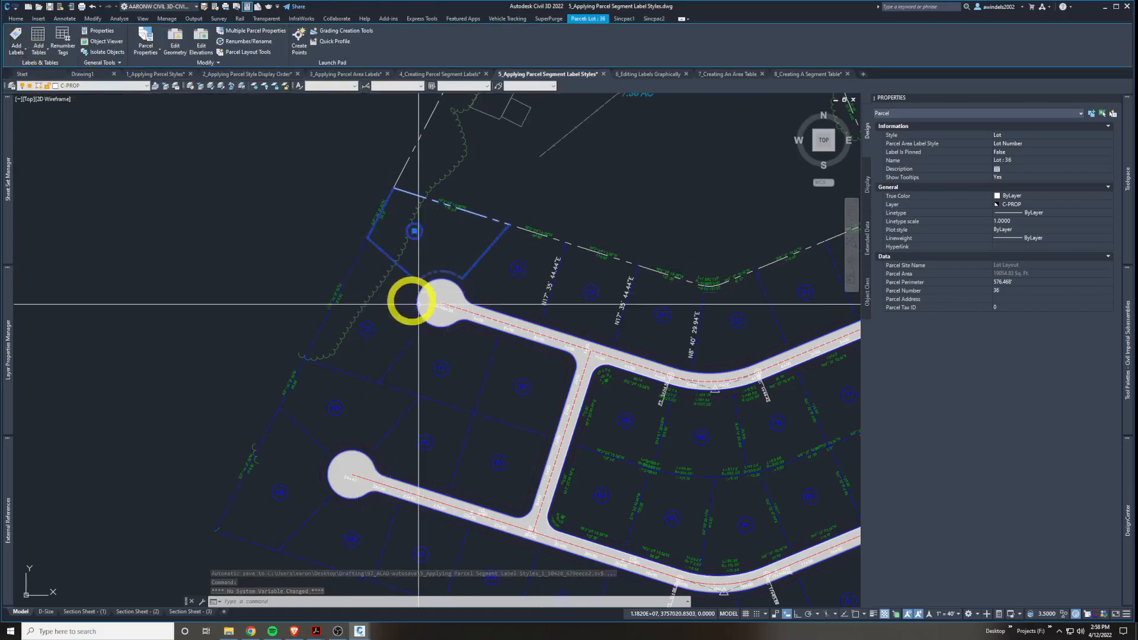
click(370, 333)
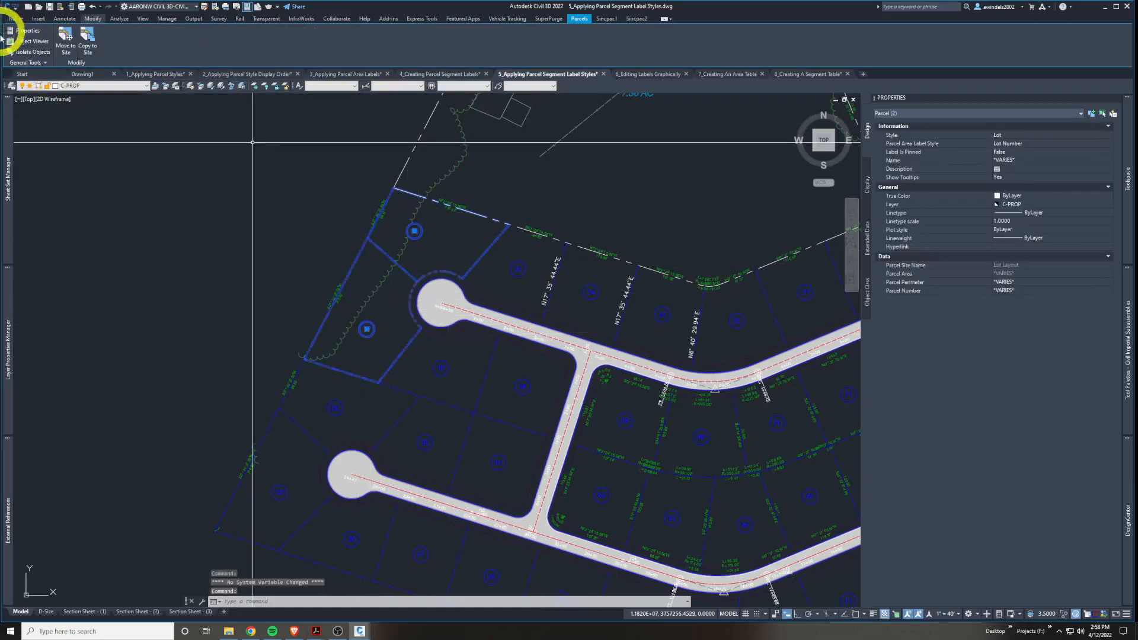
key(Escape)
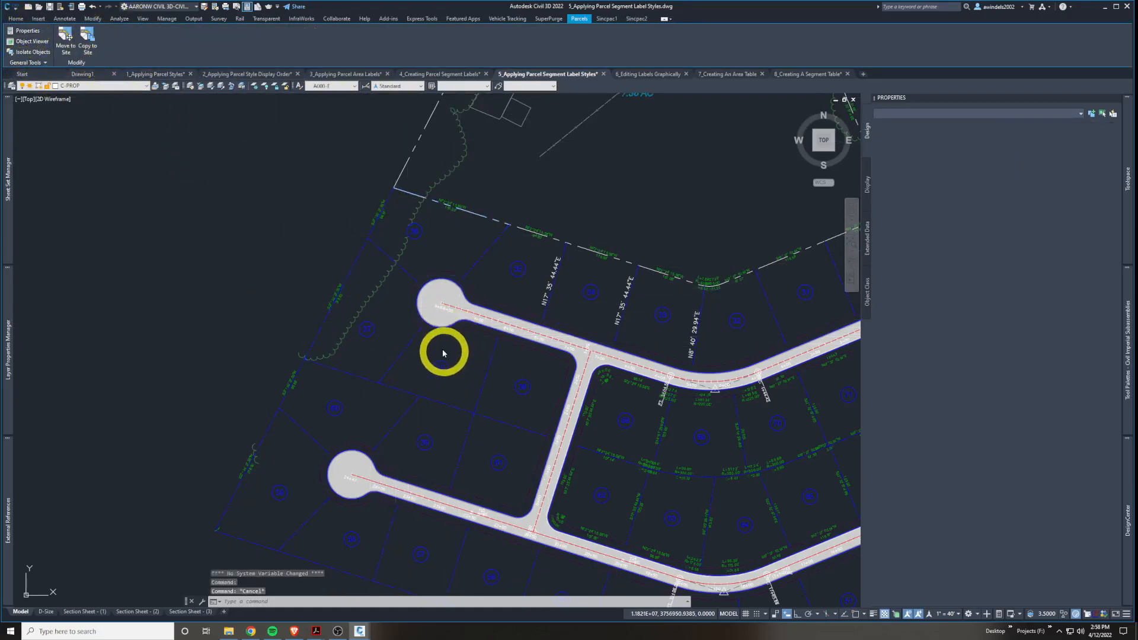
Add multiple-segment labels in the clockwise direction to lot 36 and the neighbouring lot southwest of the northern cul-de-sac.
click(421, 240)
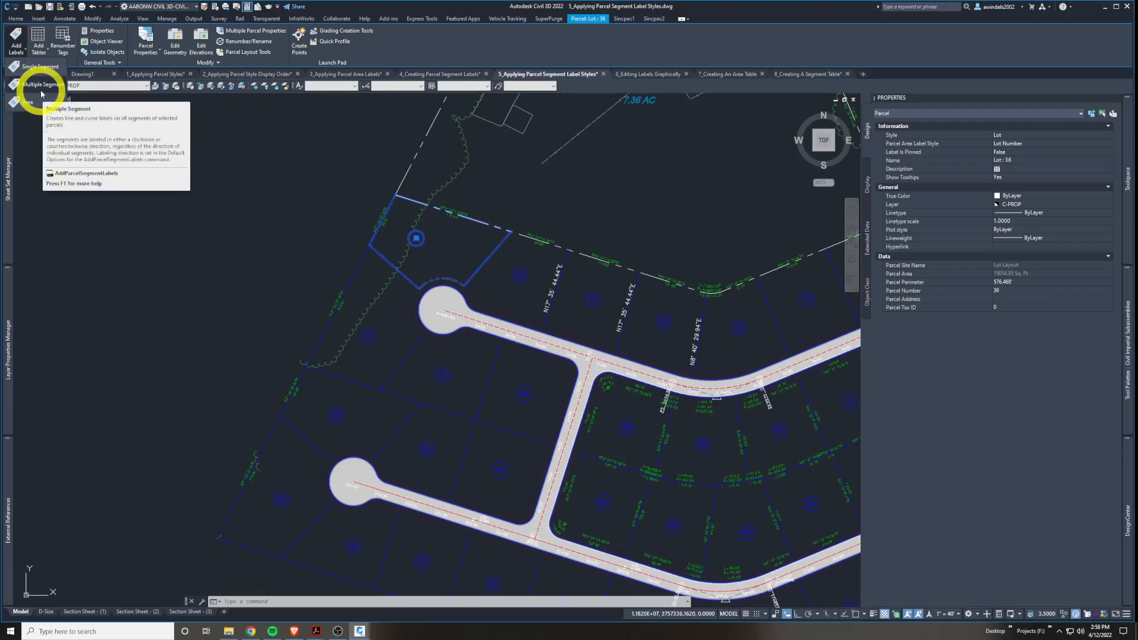
click(41, 90)
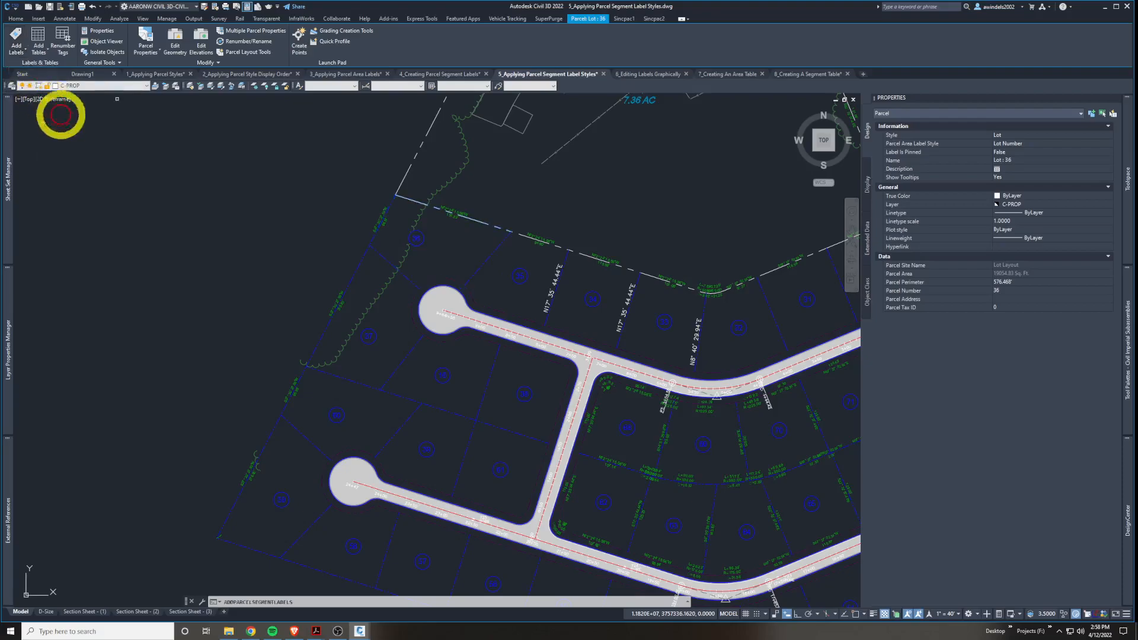
click(417, 238)
click(458, 263)
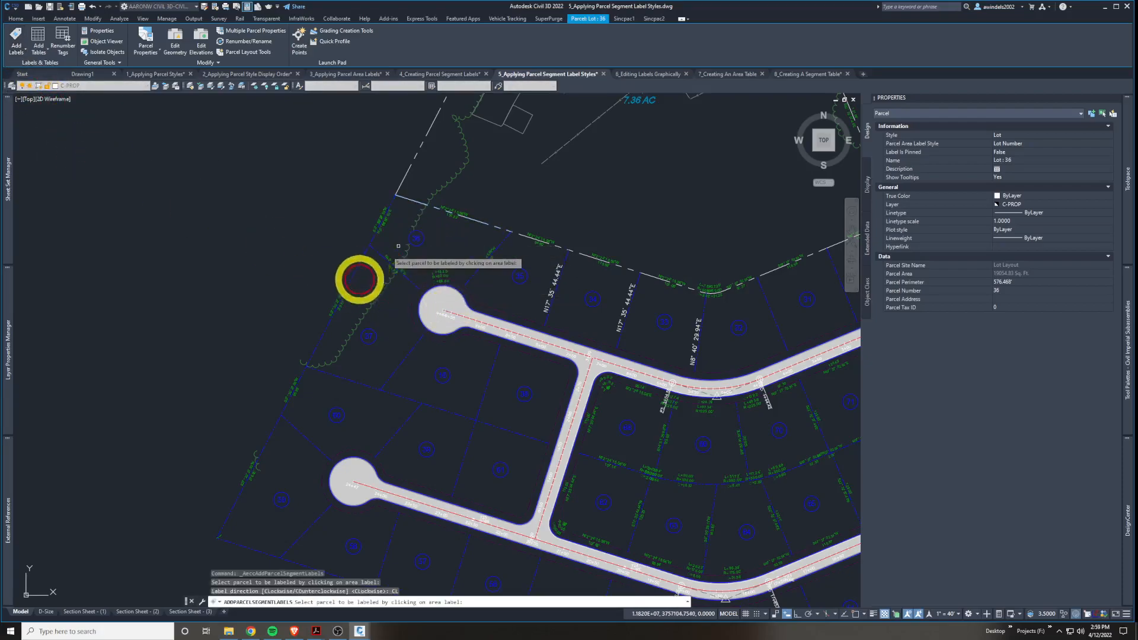
click(377, 339)
click(399, 369)
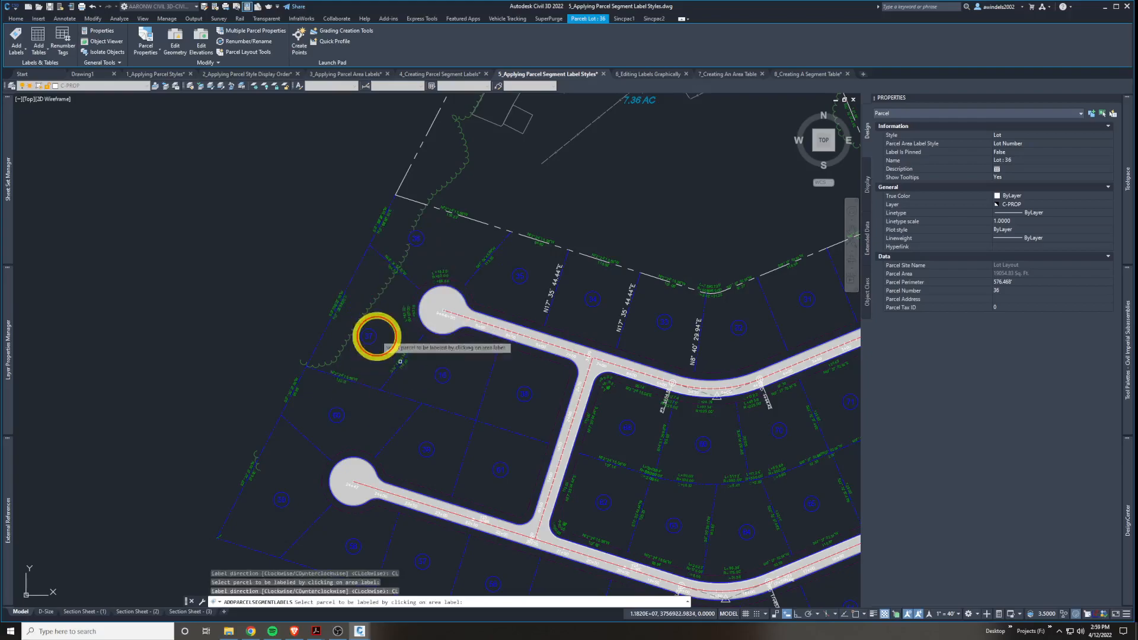
Label all segments of lots 60 and 59 at the southern cul-de-sac in the clockwise direction.
click(338, 418)
click(365, 441)
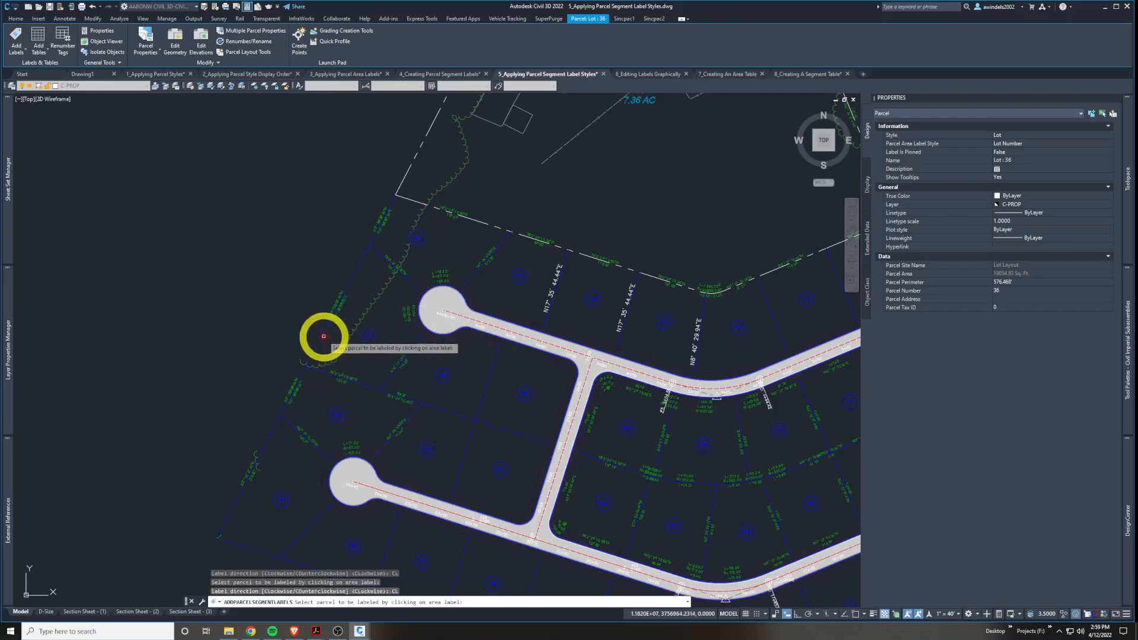
middle_drag(356, 290, 382, 194)
click(308, 408)
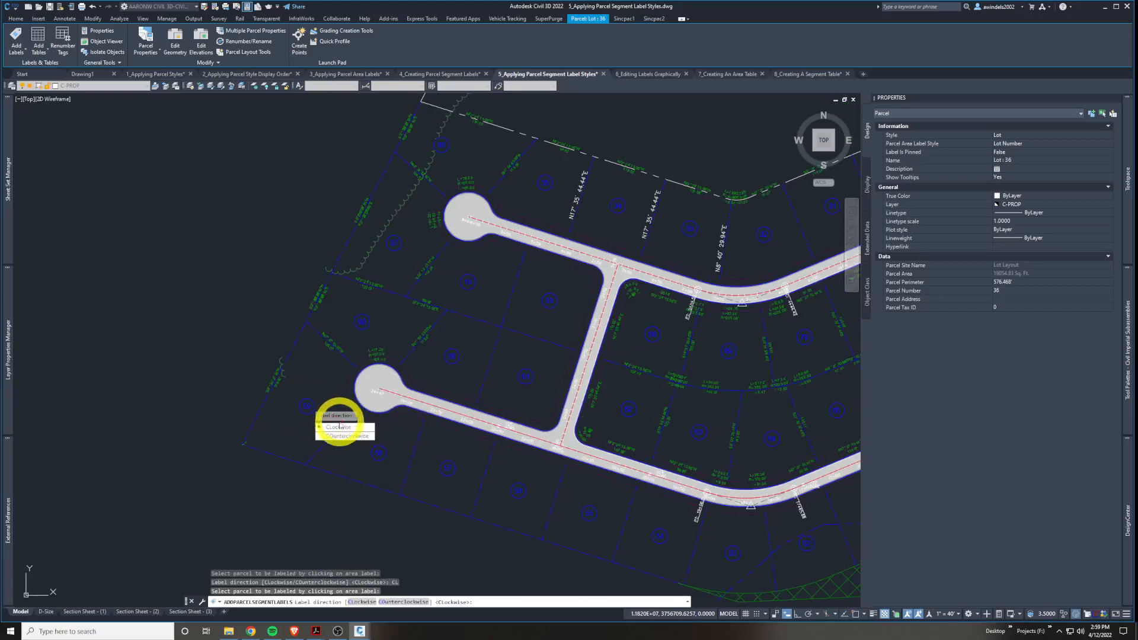
click(340, 430)
Examine the bearing, distance and curve labels on the segments of lots 59 and 60, including their shared boundary.
scroll(290, 343, up, 4)
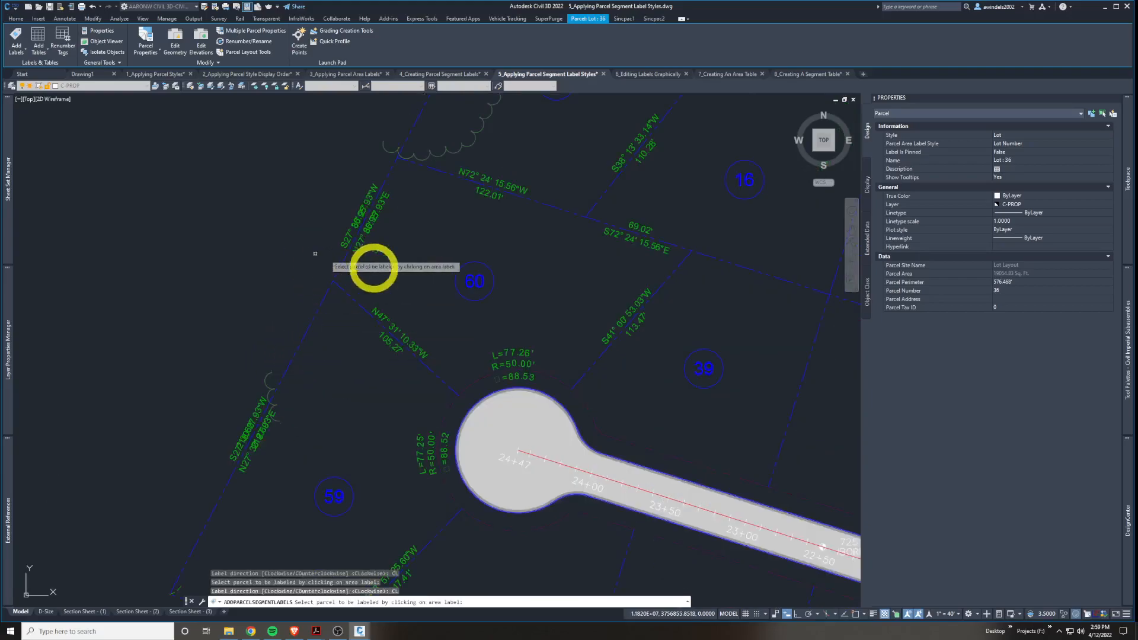
mouse_move(372, 391)
middle_down()
mouse_move(371, 225)
mouse_move(345, 255)
middle_up()
scroll(313, 217, up, 2)
scroll(377, 143, down, 2)
middle_drag(381, 157, 397, 219)
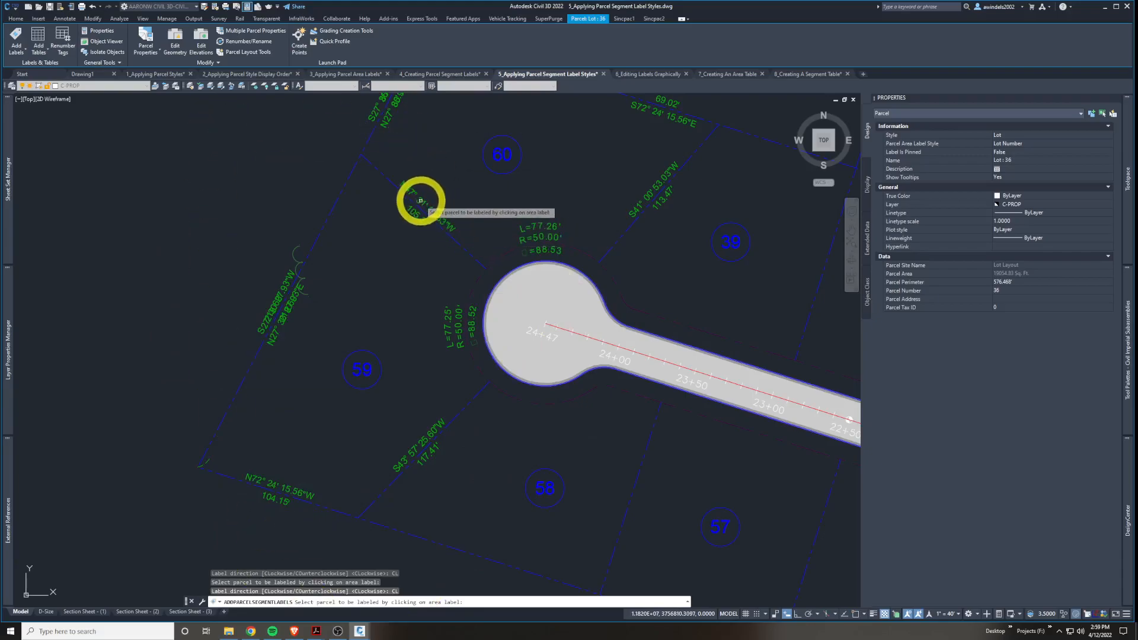
scroll(421, 195, up, 3)
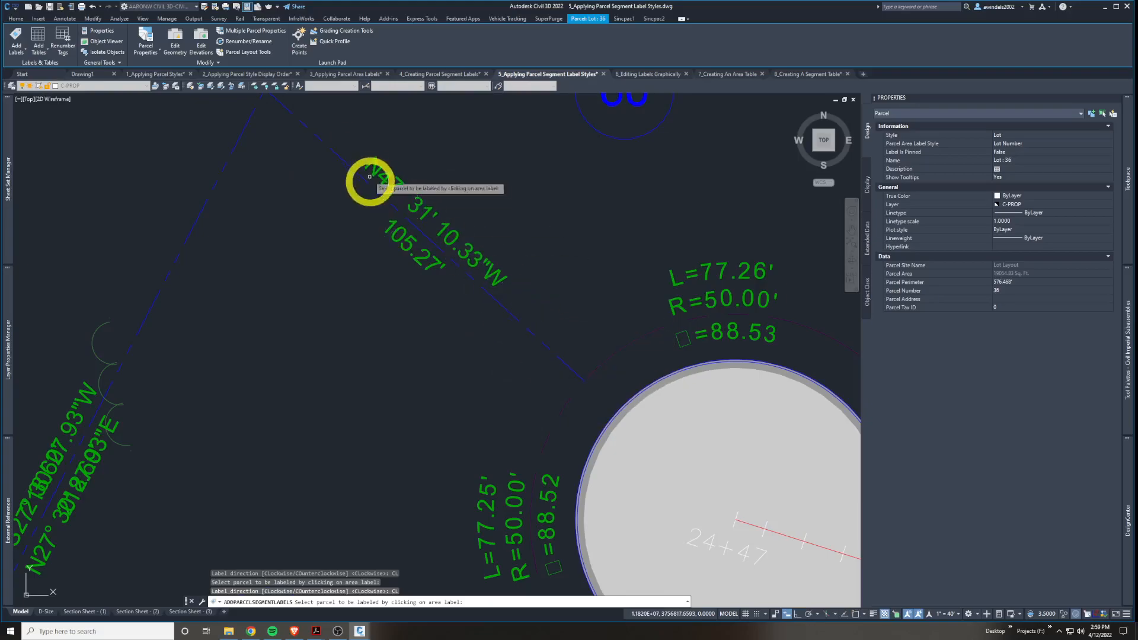
scroll(525, 366, down, 4)
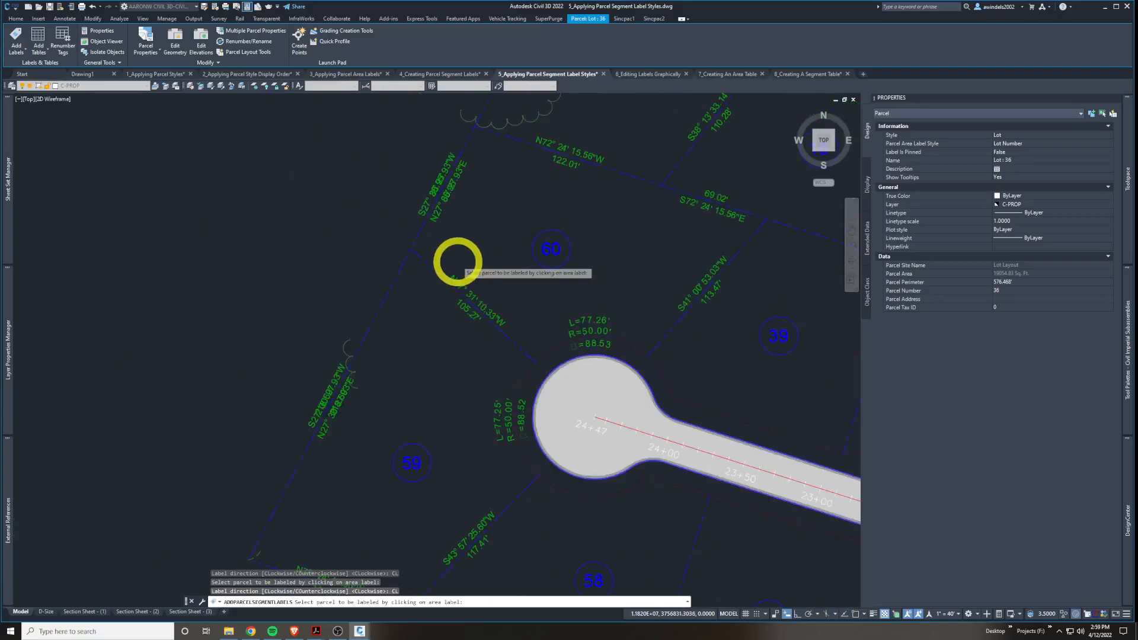
scroll(458, 262, down, 3)
Label the segments of lots 16, 39 and the two lots east of them clockwise, and end the labeling command.
middle_drag(498, 290, 482, 356)
click(525, 300)
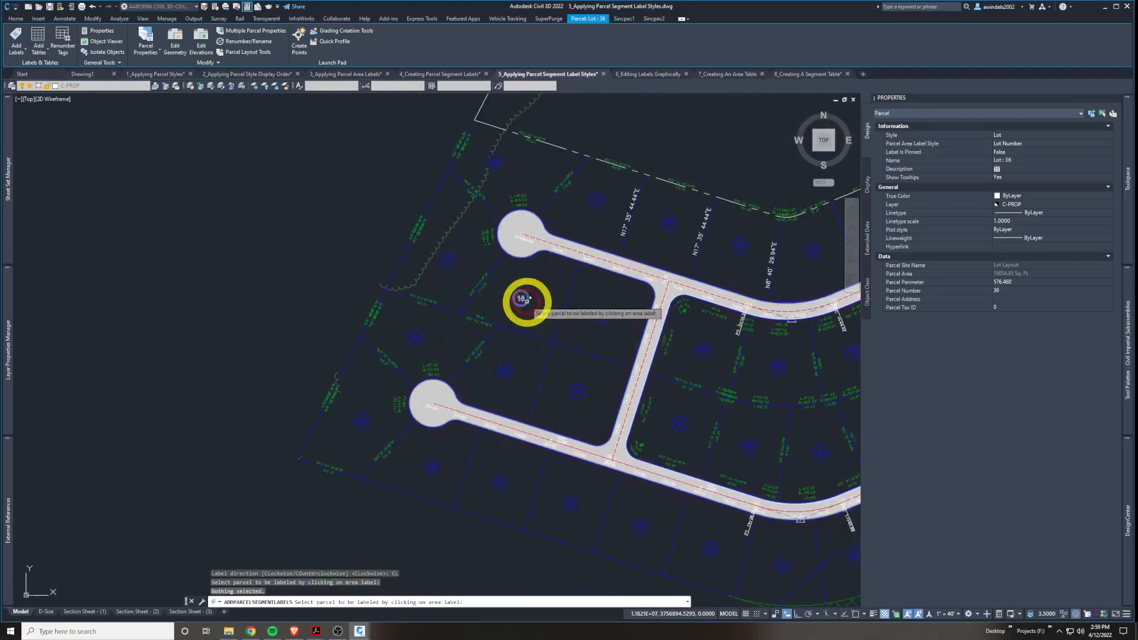
click(546, 313)
click(564, 326)
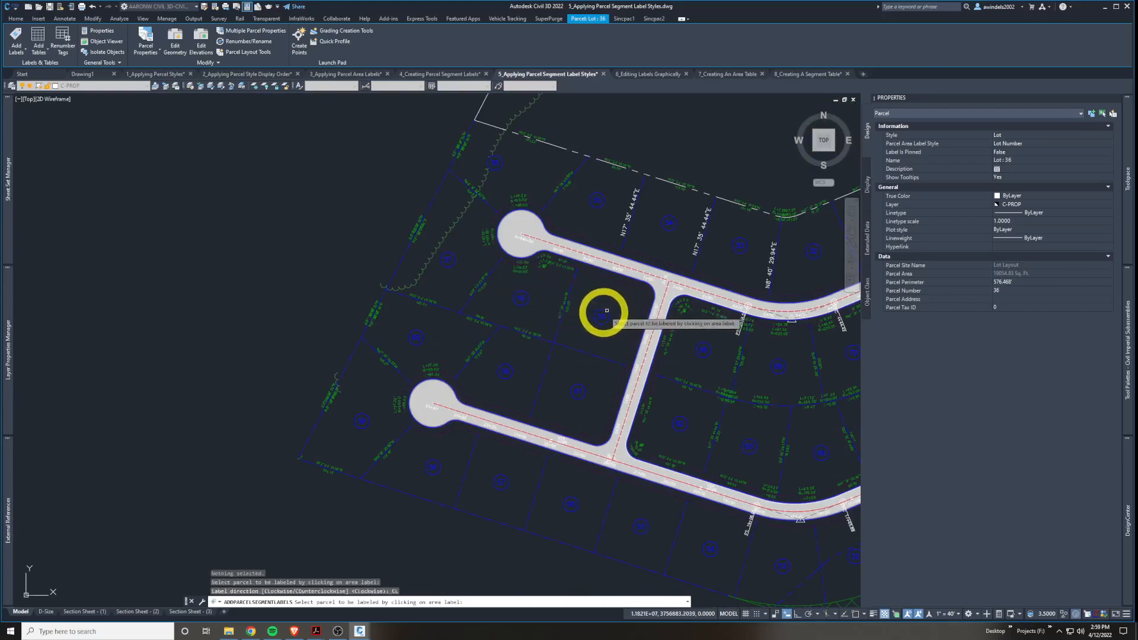
click(590, 342)
key(Return)
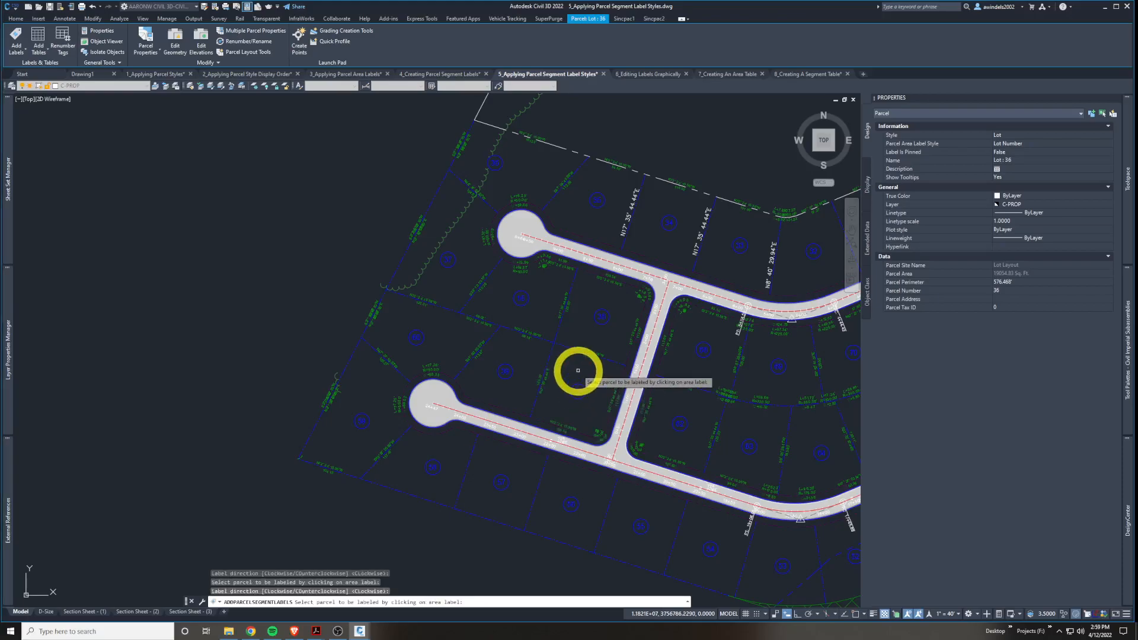
key(Escape)
middle_drag(556, 371, 514, 363)
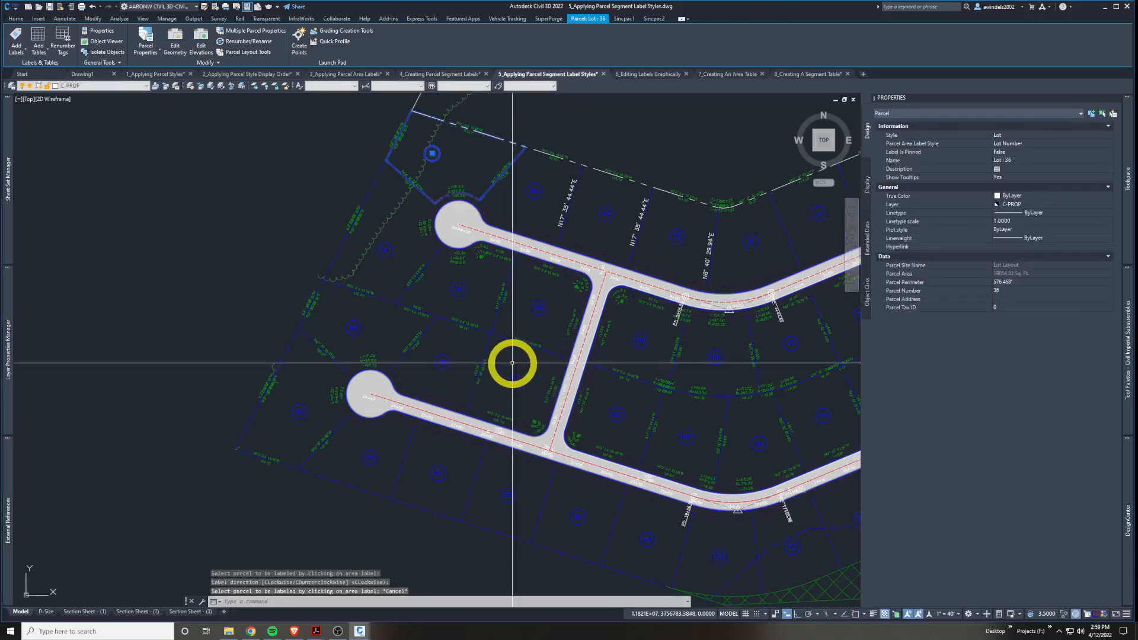
Open the Add Labels dialog and set the feature to Parcel and the label type to Multiple Segment.
click(24, 21)
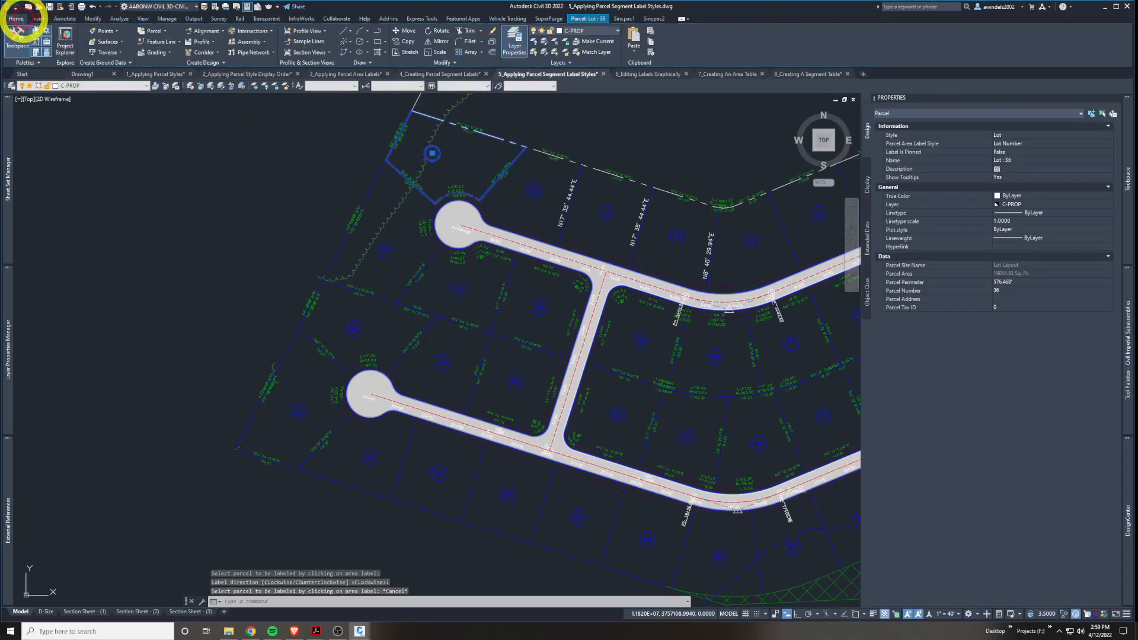
click(67, 19)
click(24, 51)
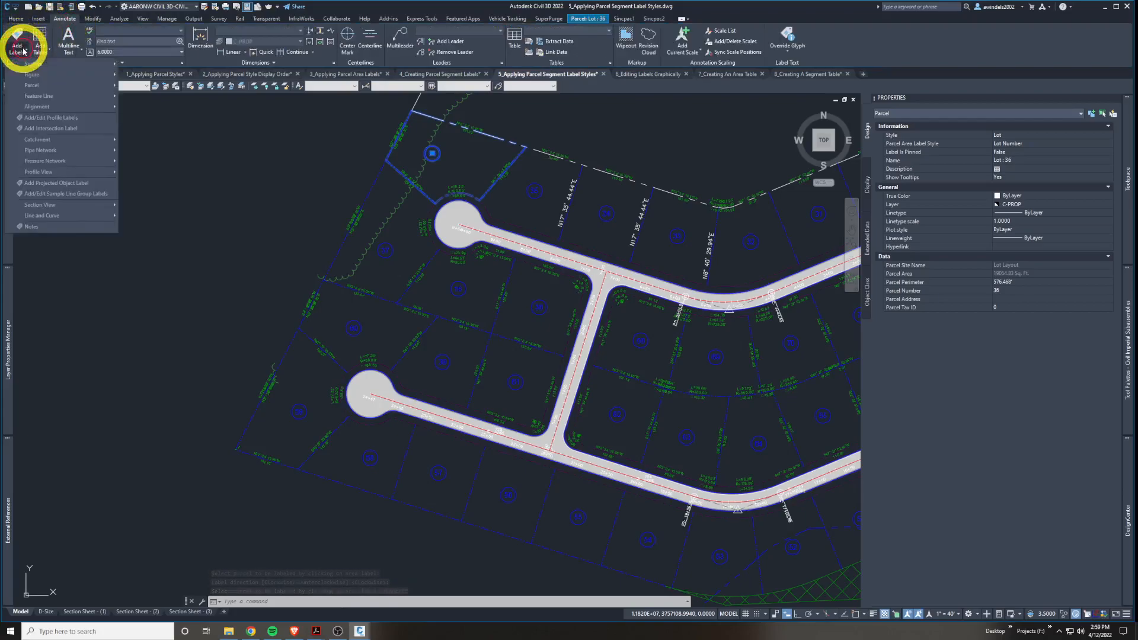
click(17, 34)
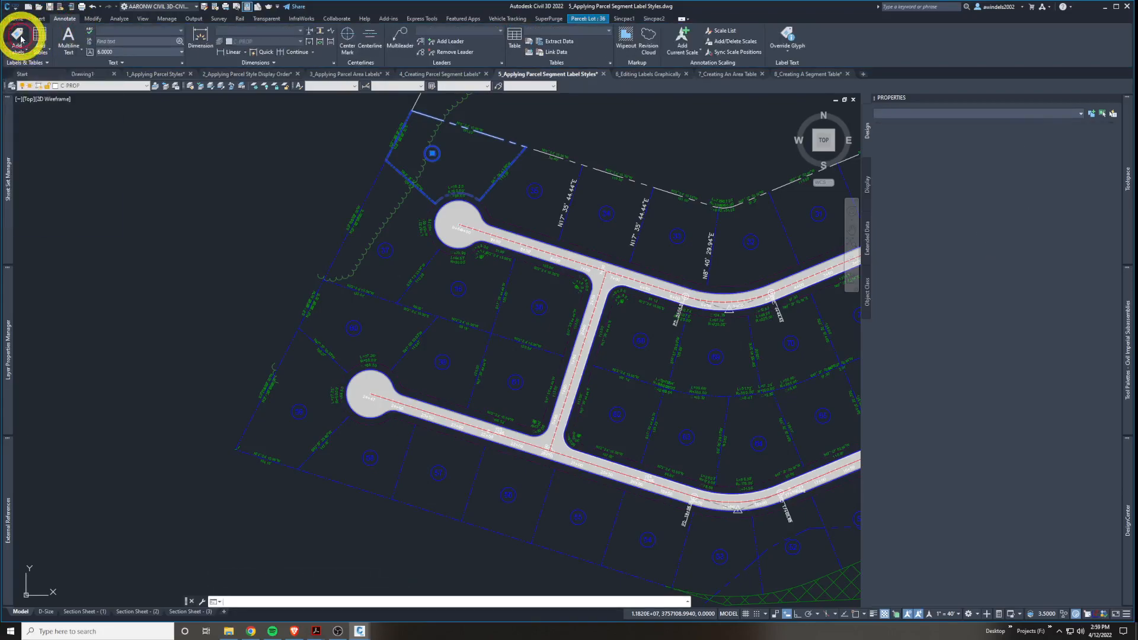
click(61, 137)
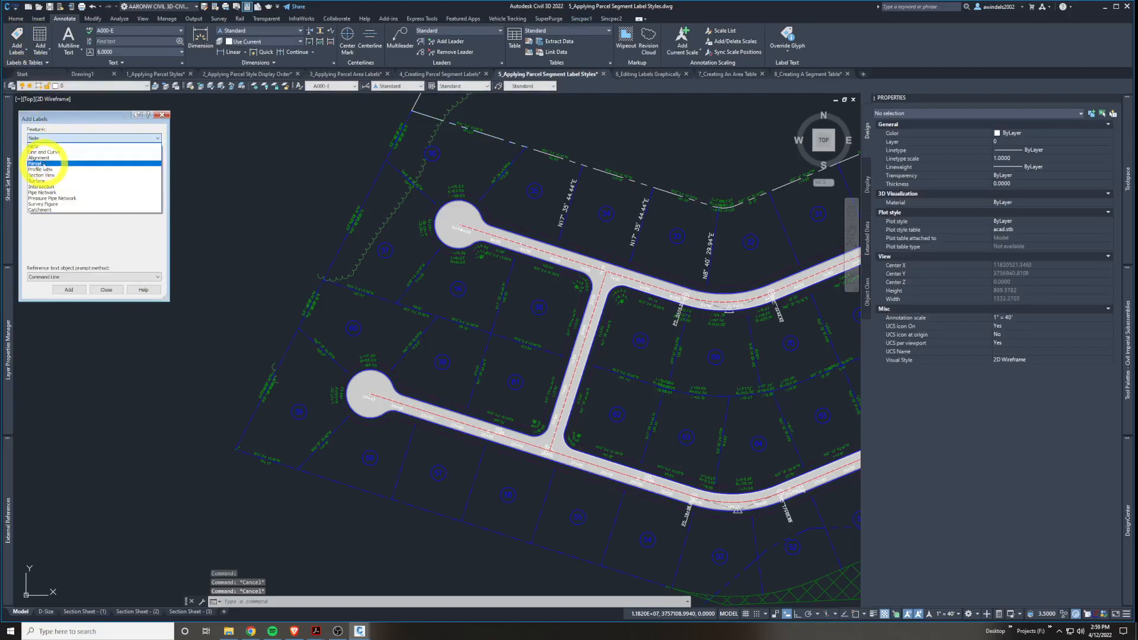
click(40, 156)
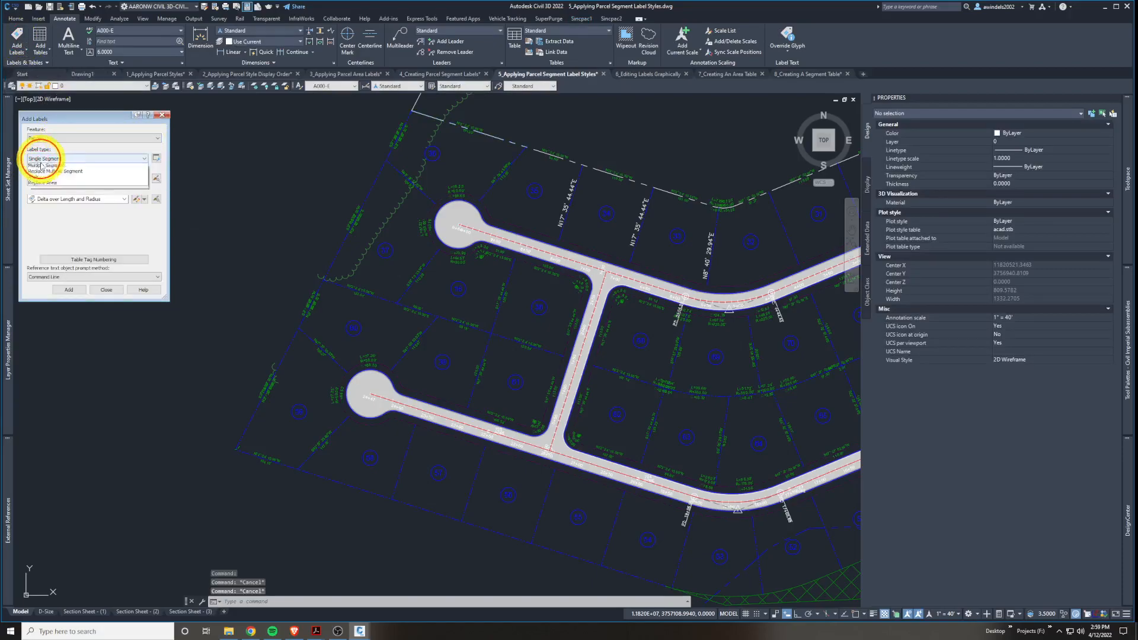
click(47, 173)
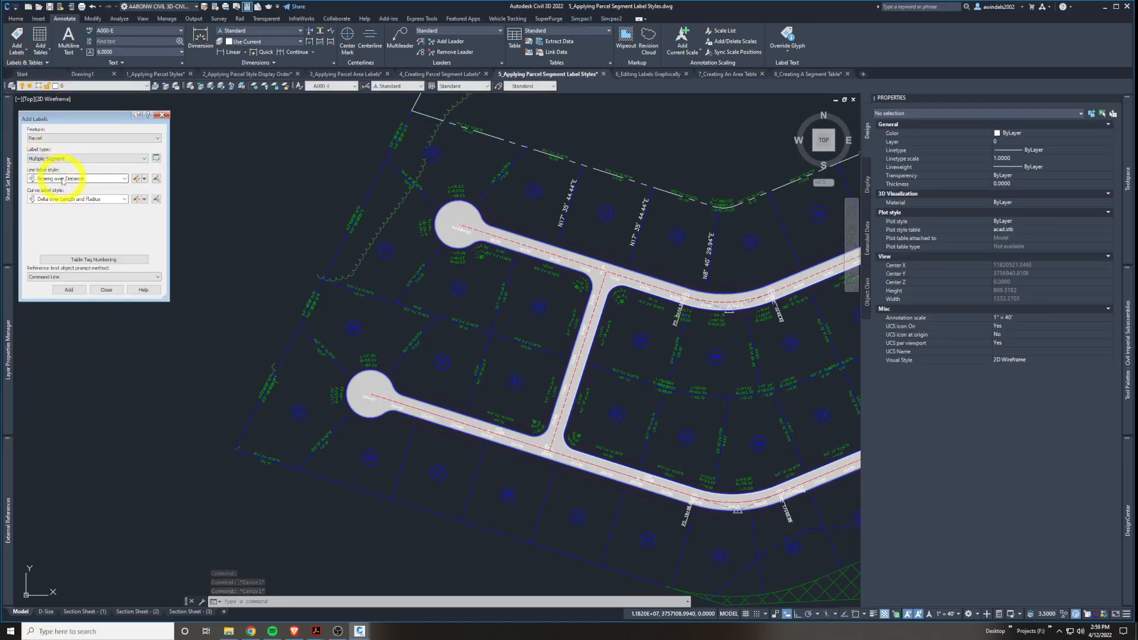
Keep the line label style as Bearing over Distance and label the segments of lots 55, 56 and 57 clockwise.
click(62, 179)
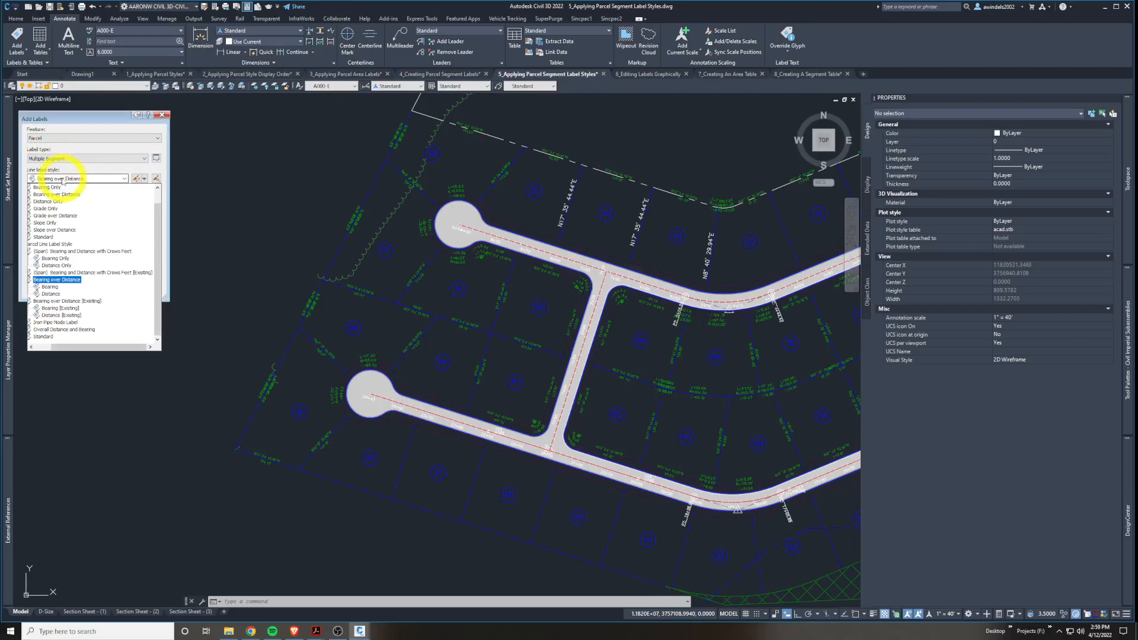
click(68, 178)
click(70, 291)
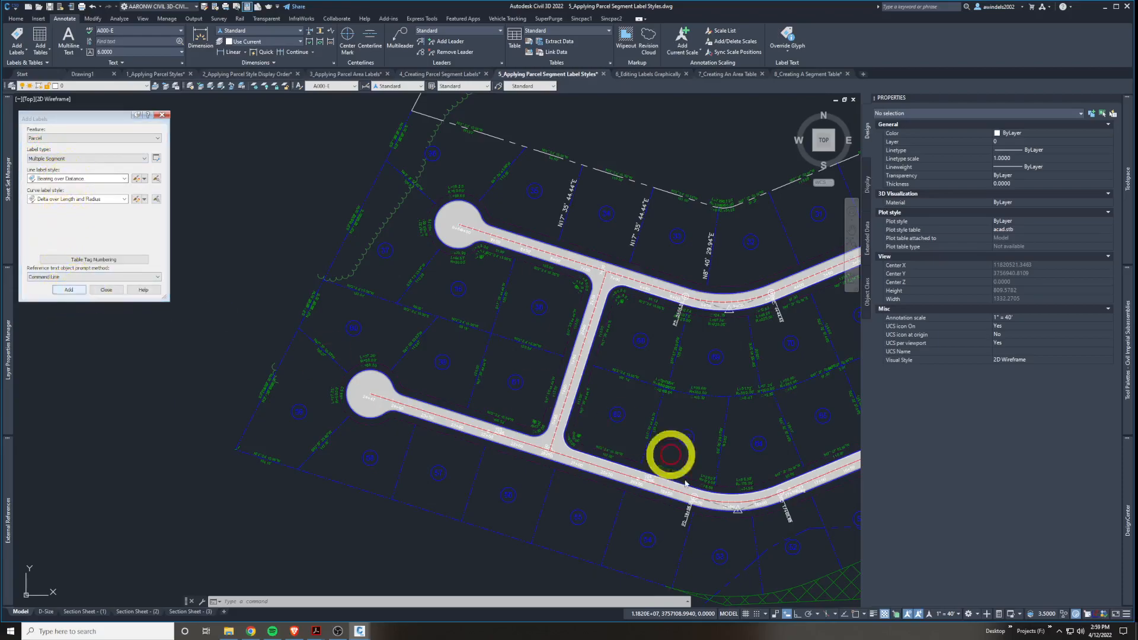
click(540, 507)
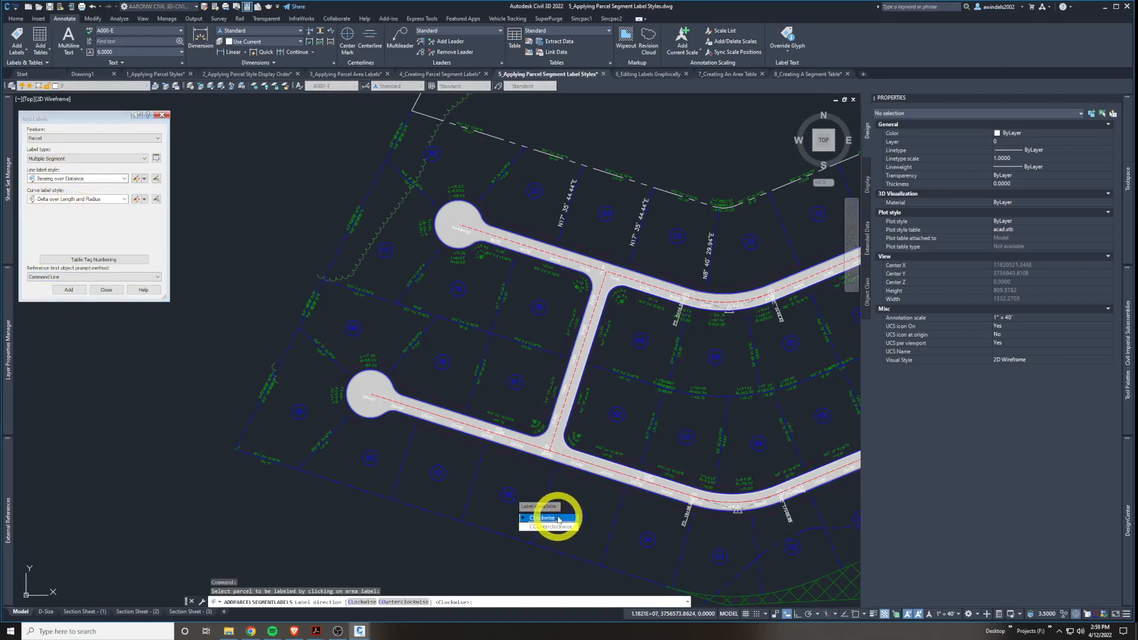
click(557, 519)
click(575, 517)
click(600, 537)
click(443, 470)
key(Return)
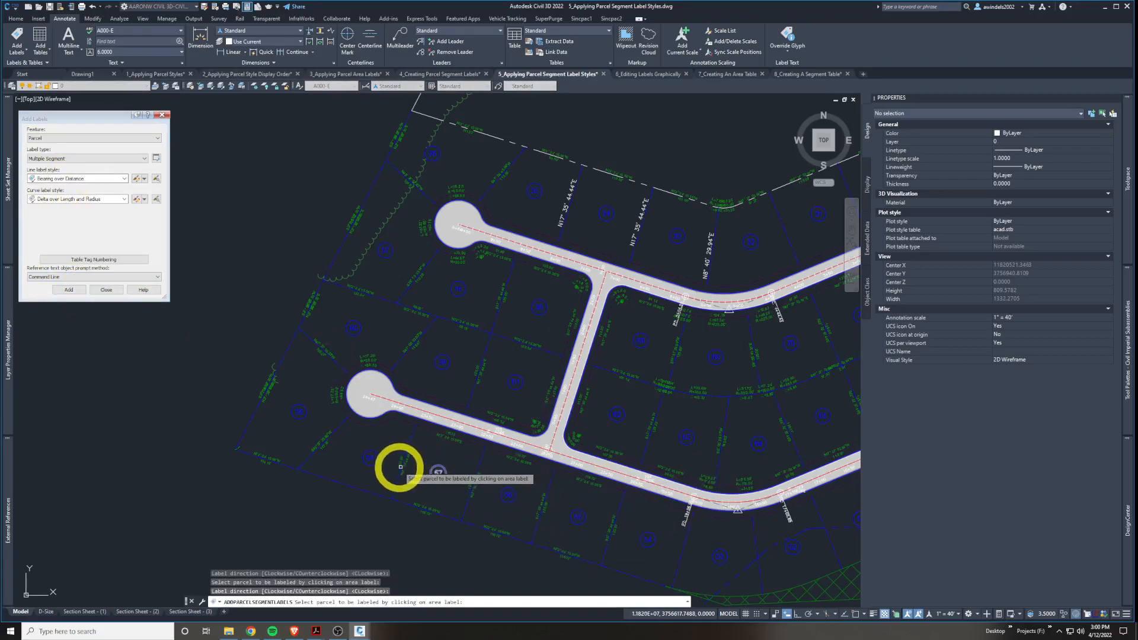
Label the segments of lots 54, 53 and 52 along the southern road bend clockwise, and end the labeling command.
scroll(295, 439, up, 5)
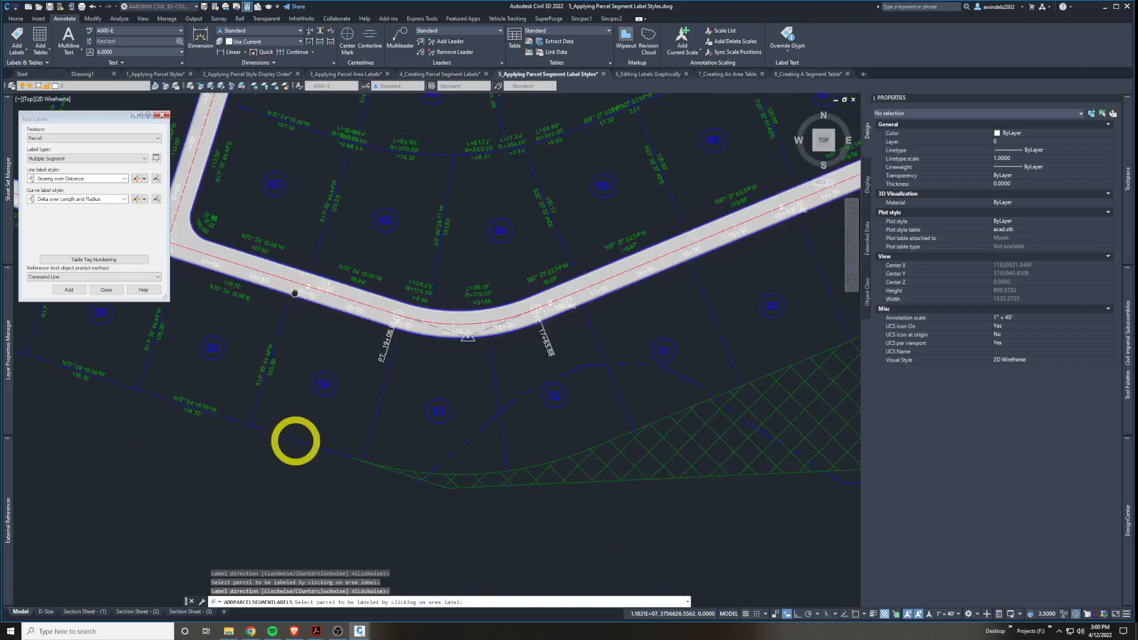
click(376, 475)
click(374, 463)
key(Return)
scroll(498, 472, down, 2)
click(539, 493)
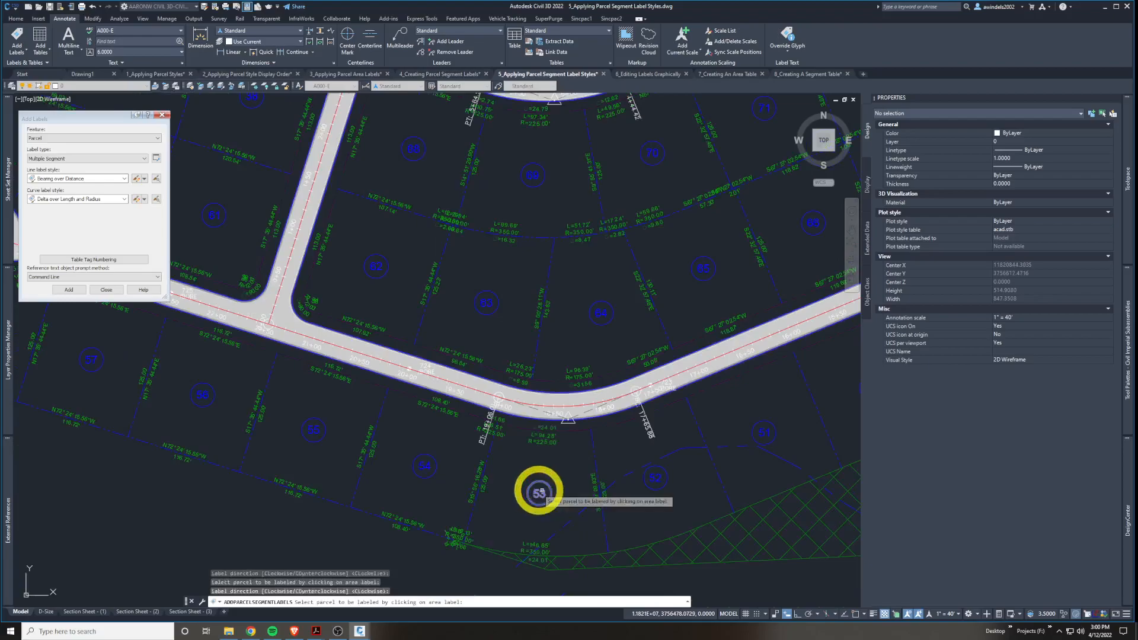
key(Return)
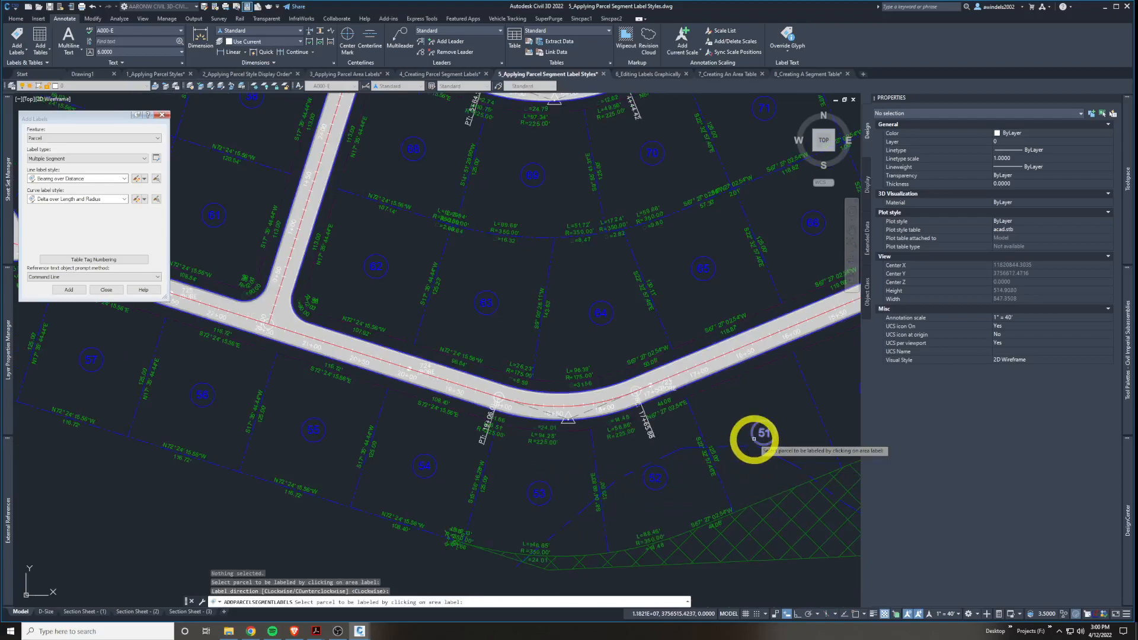
scroll(668, 410, down, 3)
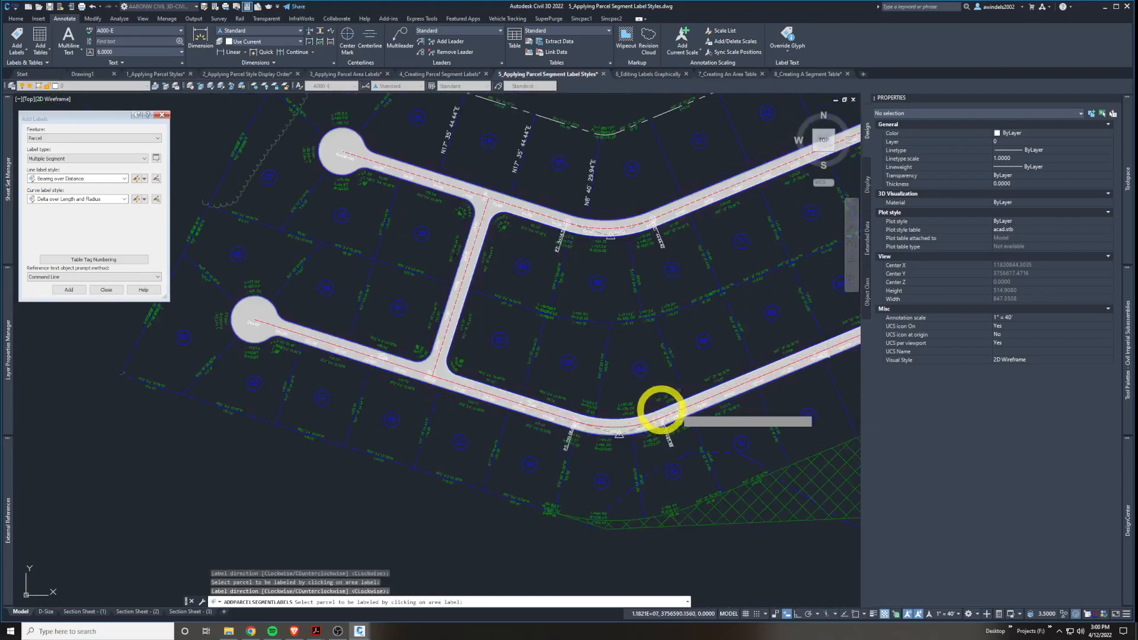
key(Escape)
Examine the shared boundary between lots 54 and 55, selecting its segment and its bearing and distance label in turn.
scroll(490, 428, up, 5)
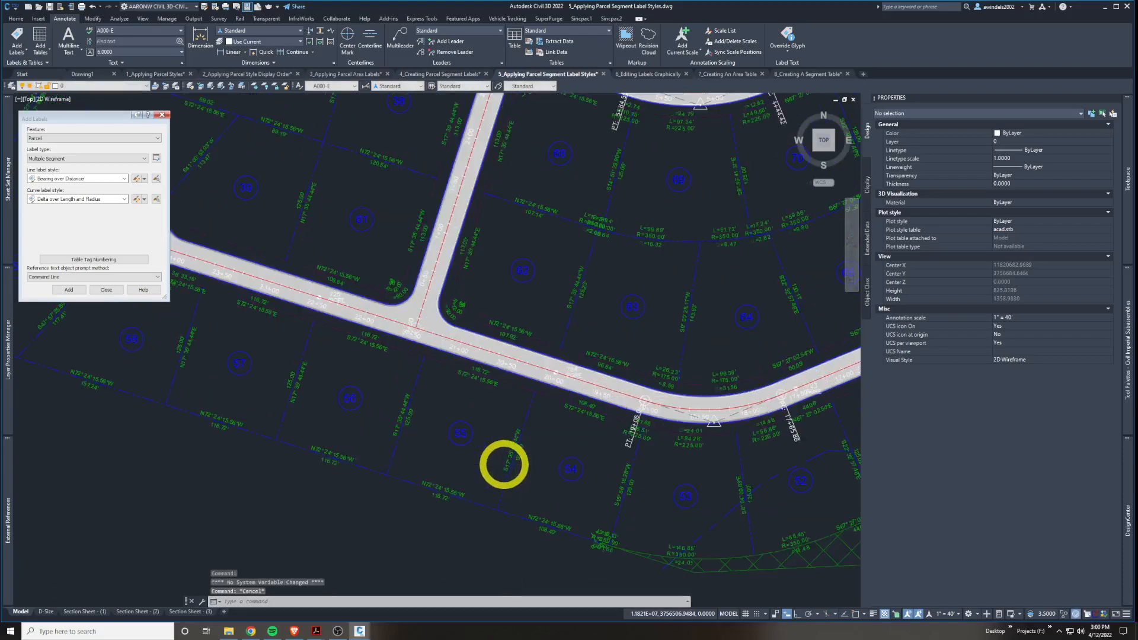
click(451, 330)
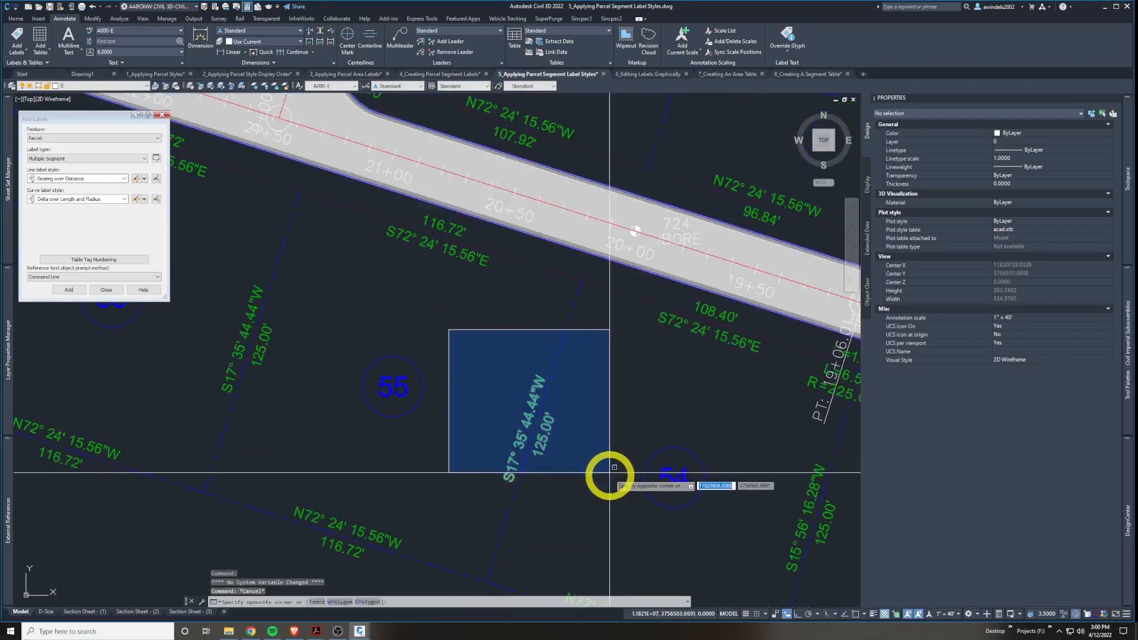
key(Escape)
click(611, 336)
click(504, 311)
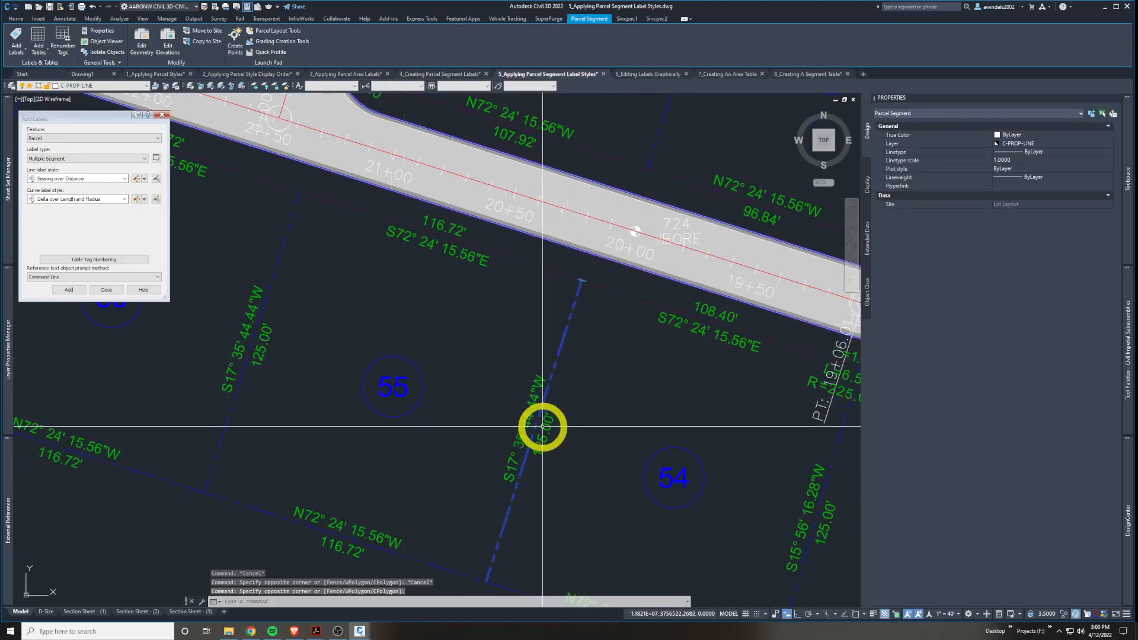
middle_drag(541, 427, 531, 374)
key(Escape)
click(460, 292)
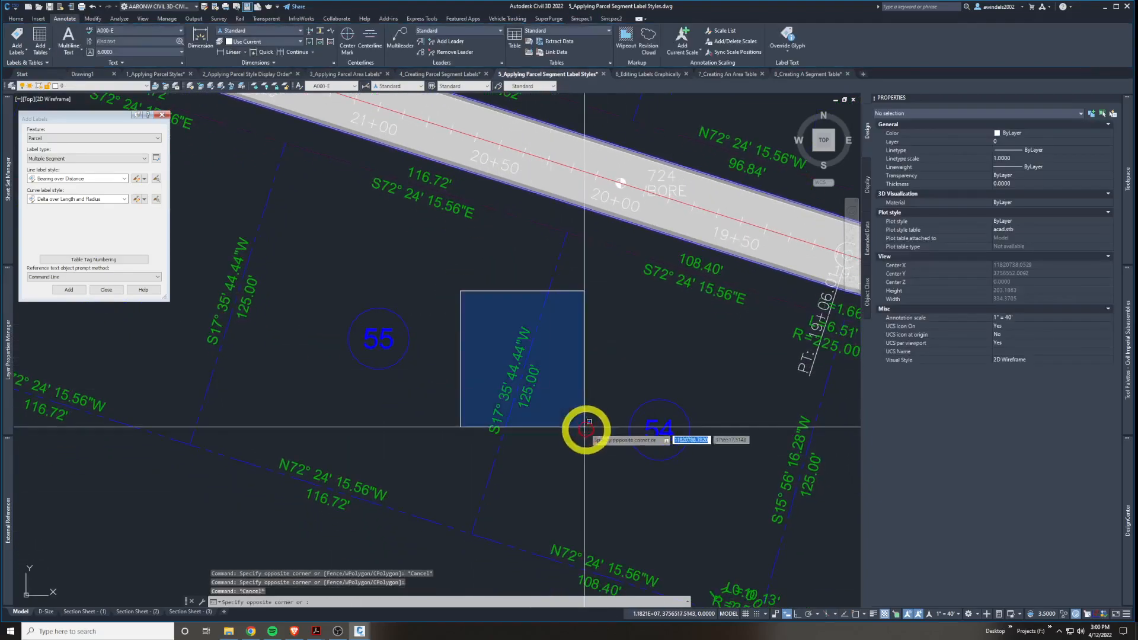
click(590, 462)
scroll(517, 365, down, 4)
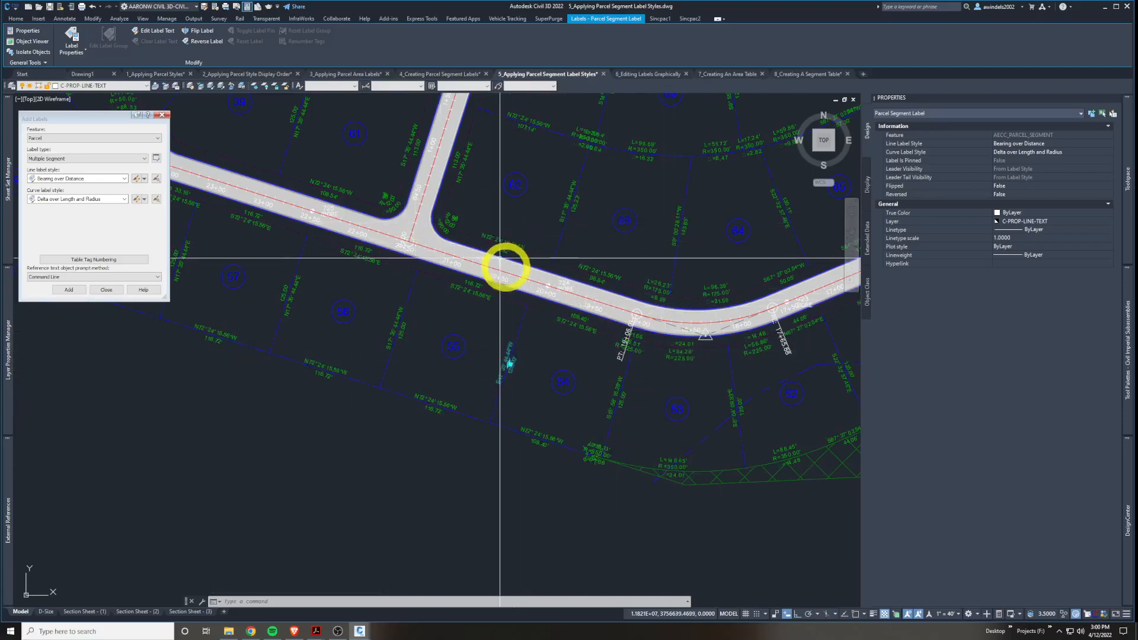
key(Escape)
click(526, 336)
click(507, 325)
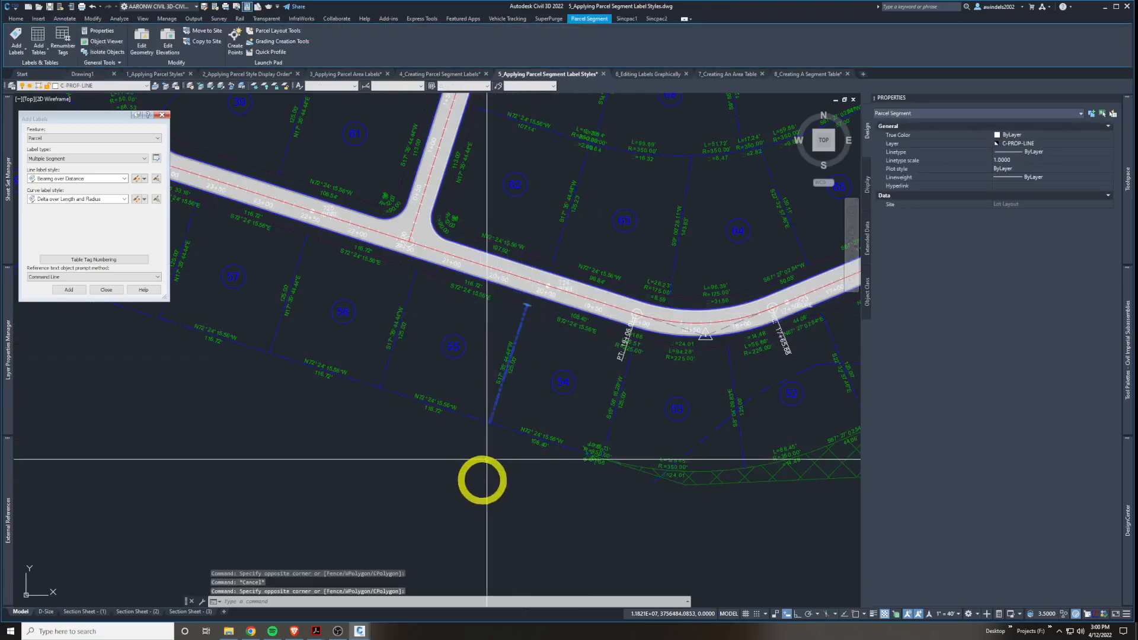
key(Escape)
click(482, 330)
click(533, 385)
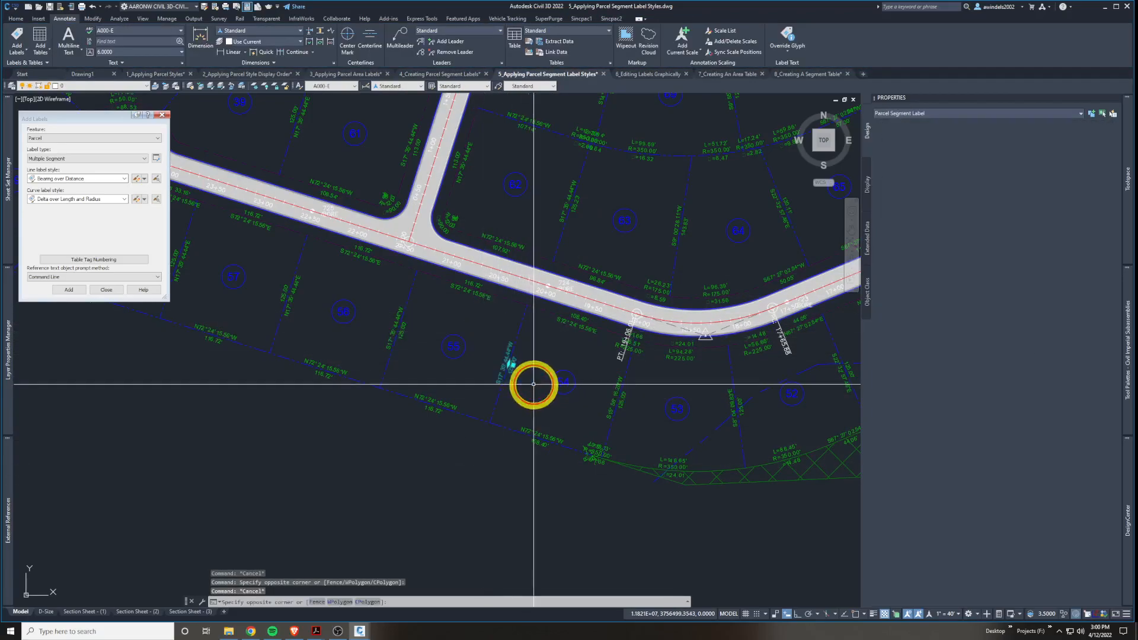
click(564, 382)
mouse_move(650, 383)
middle_down()
mouse_move(531, 397)
mouse_move(525, 438)
mouse_move(549, 415)
mouse_move(559, 424)
middle_up()
scroll(531, 416, down, 2)
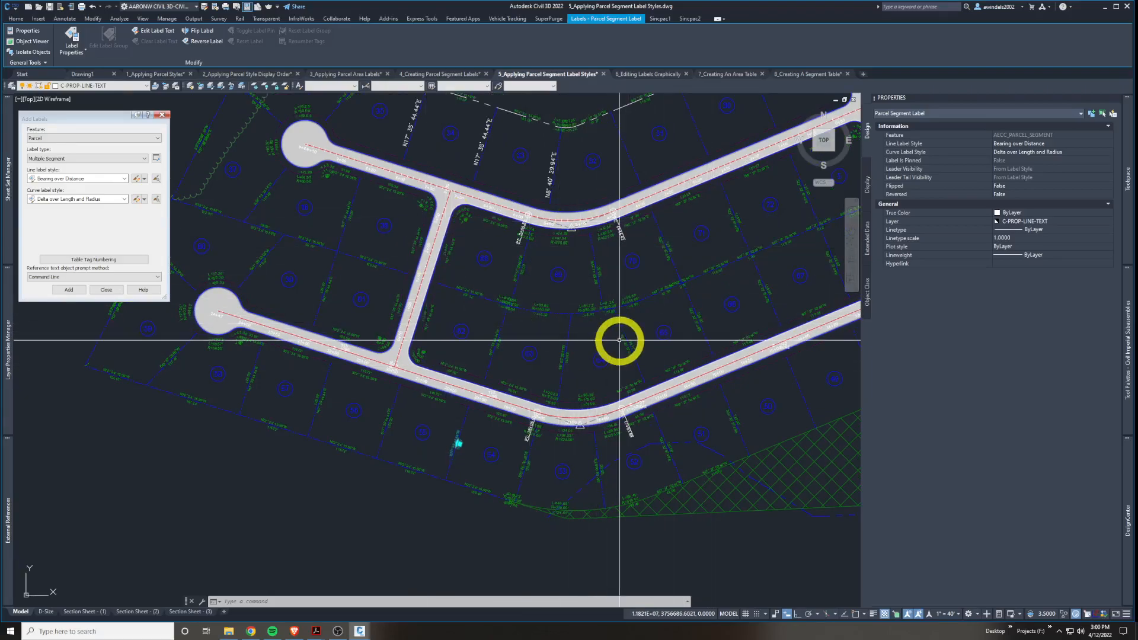
key(Escape)
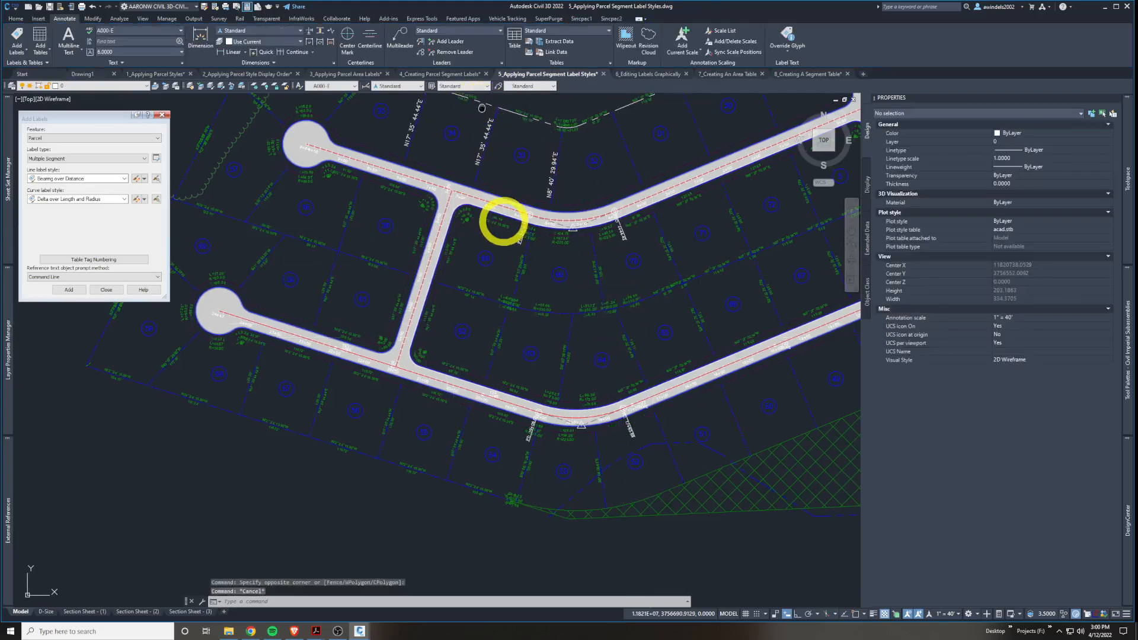
Examine the bearing and distance label on the road frontage of lot 68.
click(501, 224)
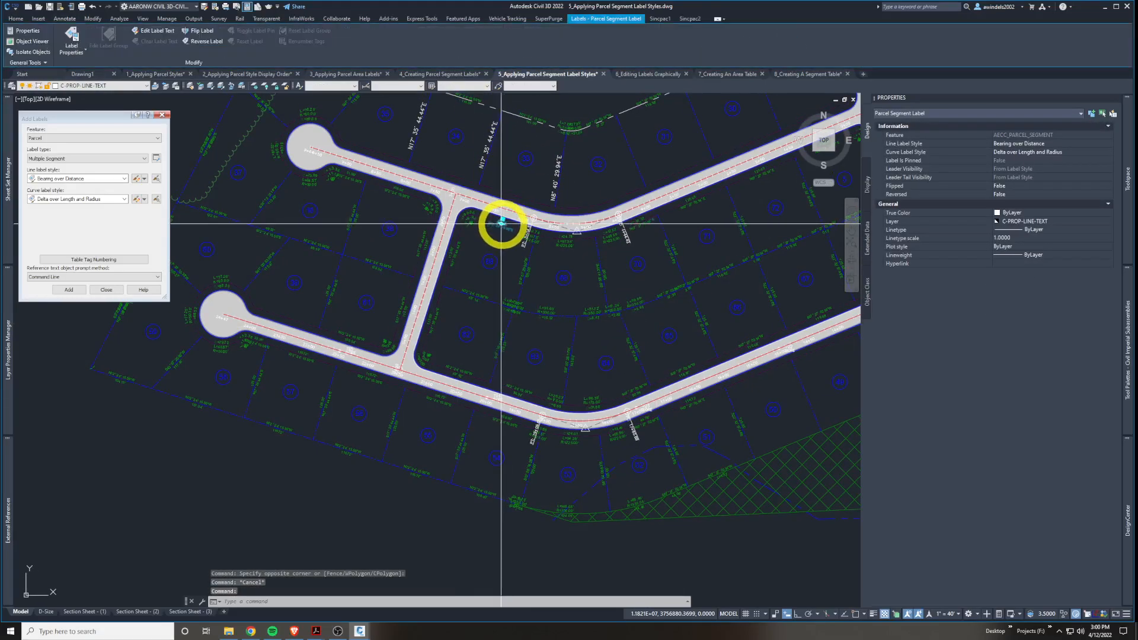
scroll(502, 223, up, 5)
key(Escape)
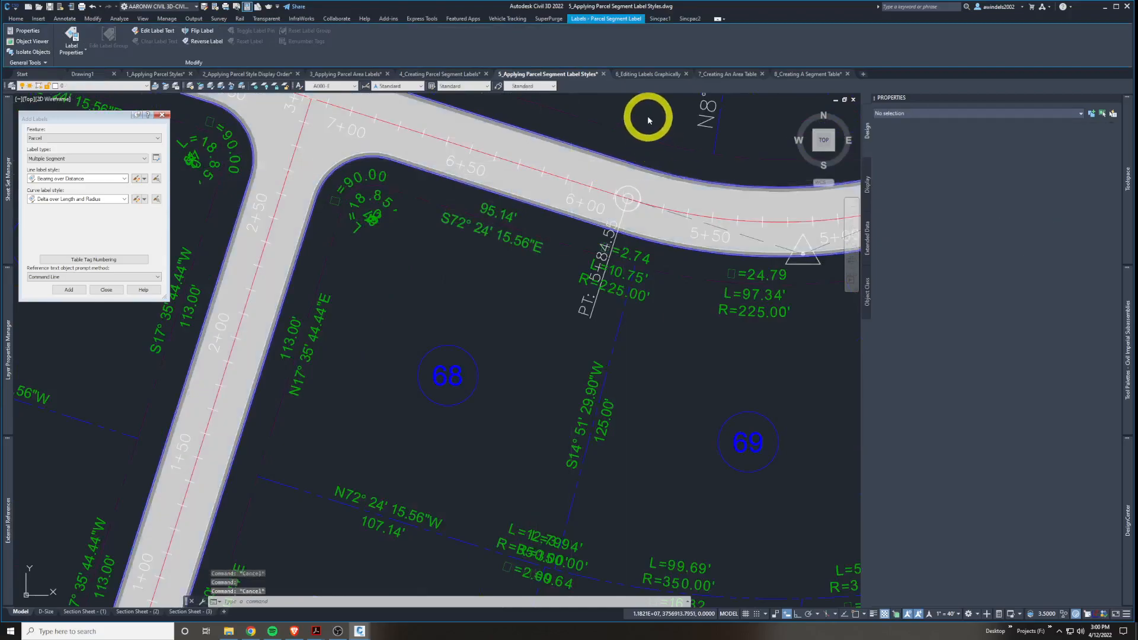
Switch to the 6_Editing Labels Graphically drawing and bring lot 68 into close view.
click(648, 76)
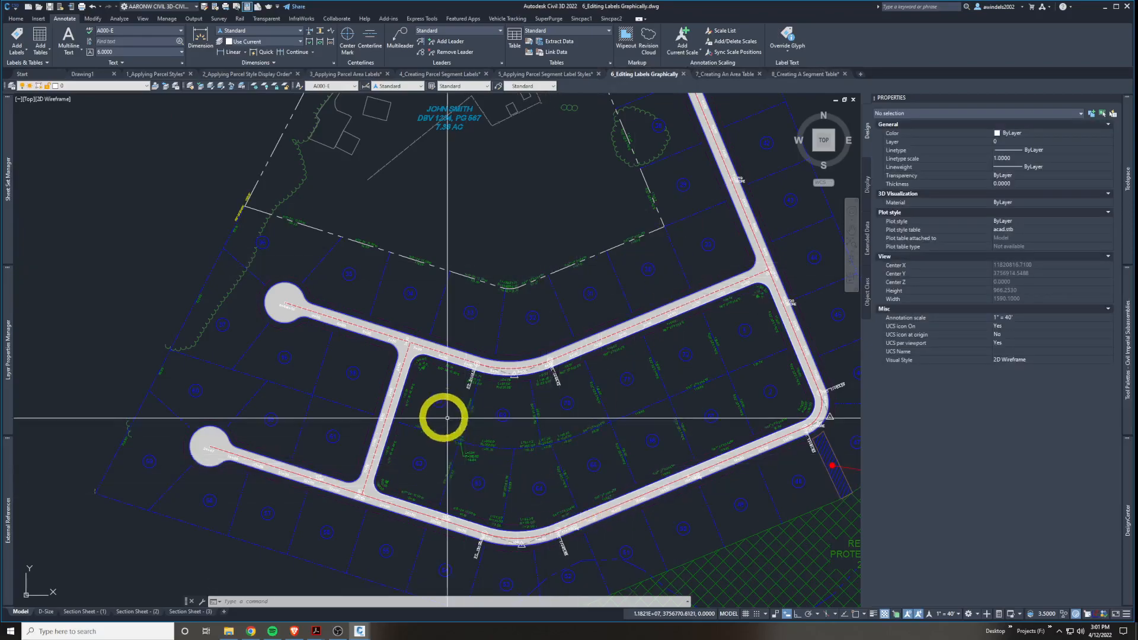
scroll(440, 410, up, 3)
scroll(440, 410, up, 8)
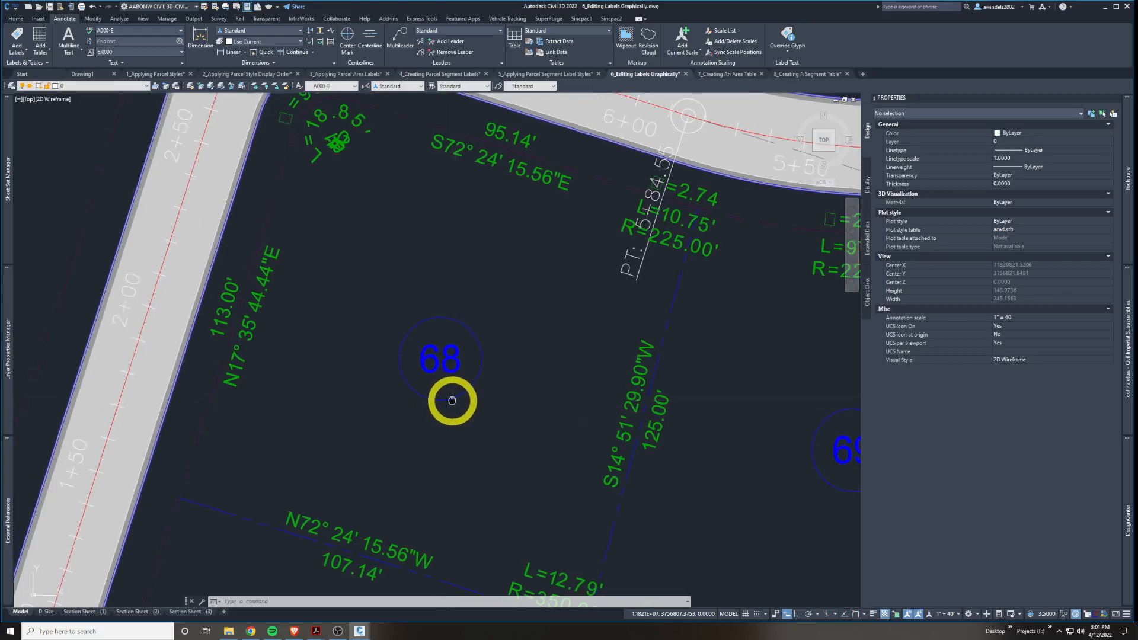
middle_drag(449, 400, 477, 398)
Set the line label style of the segment label on lot 68's west boundary to Bearing.
click(275, 327)
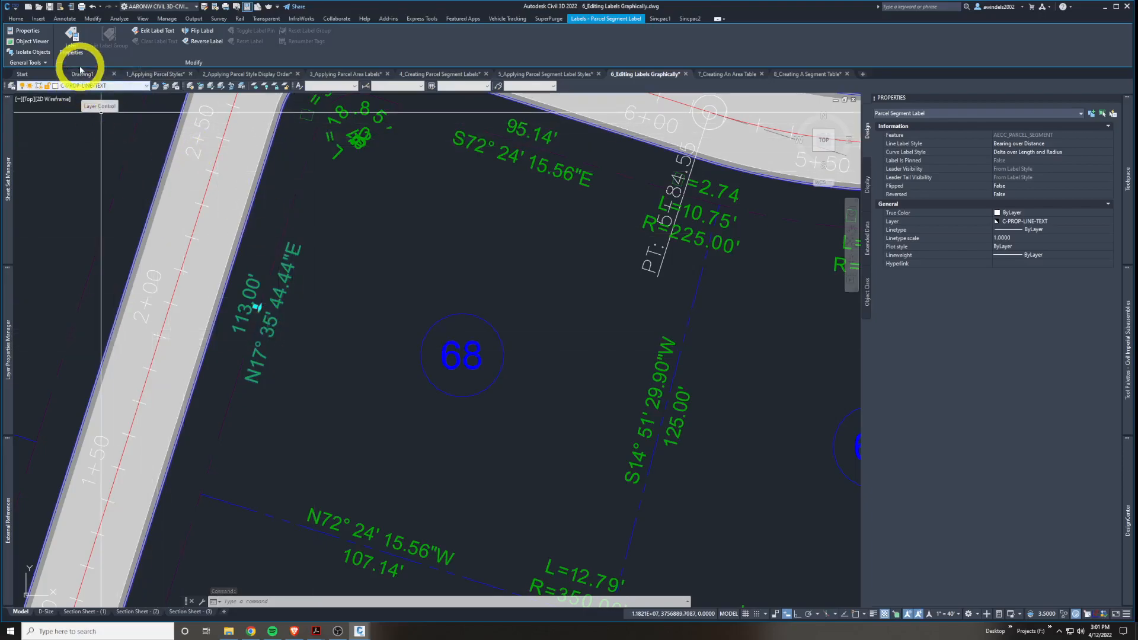
click(73, 35)
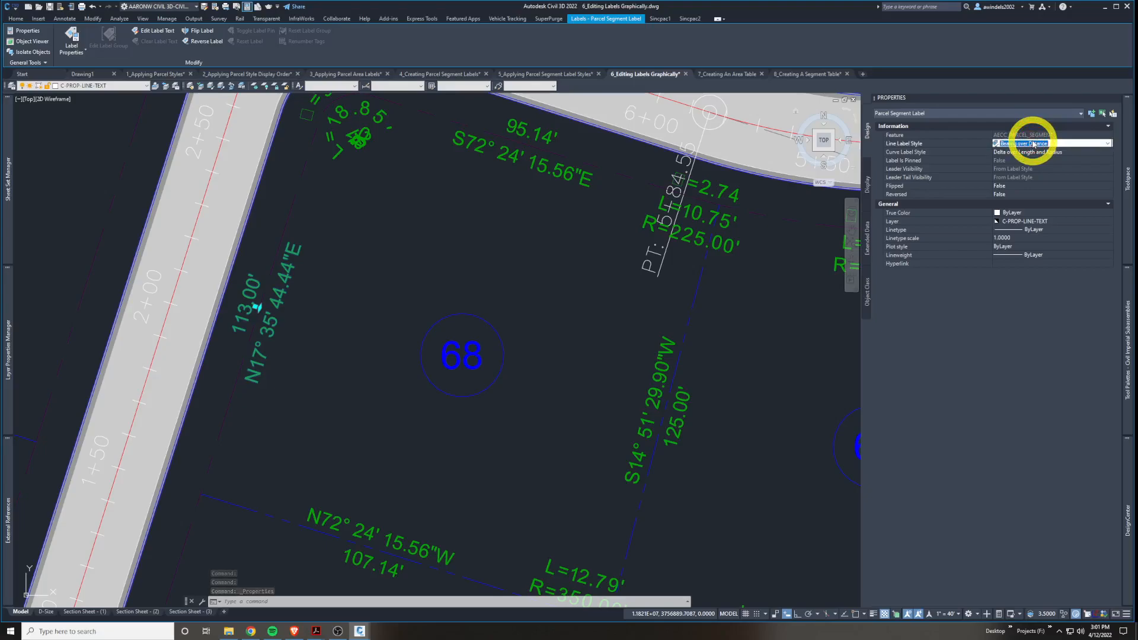
click(1033, 144)
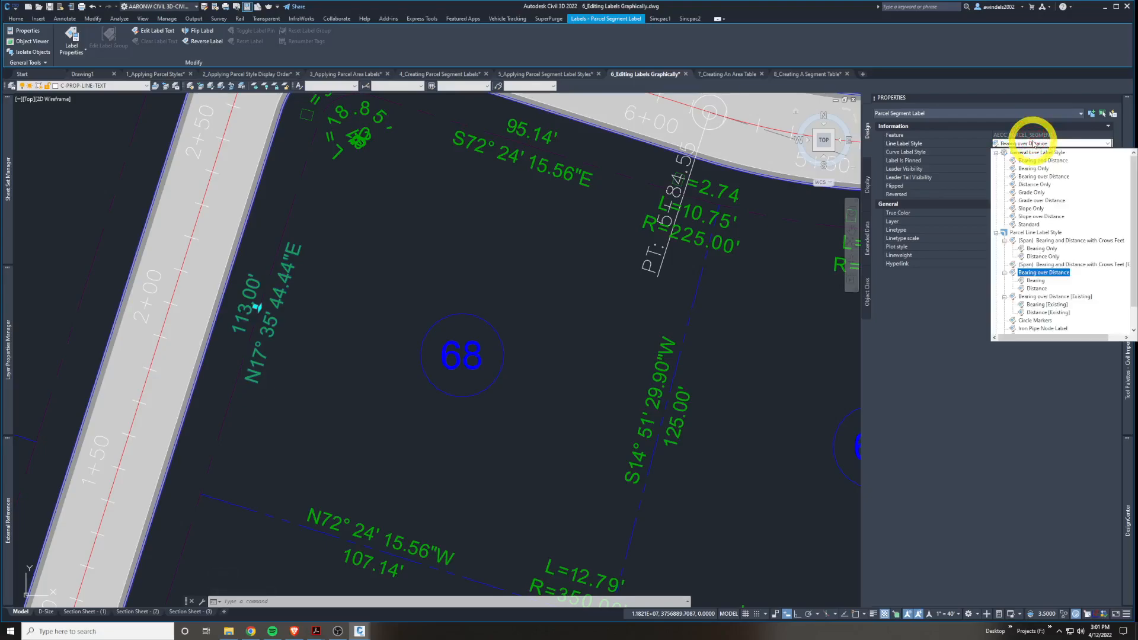
click(1032, 282)
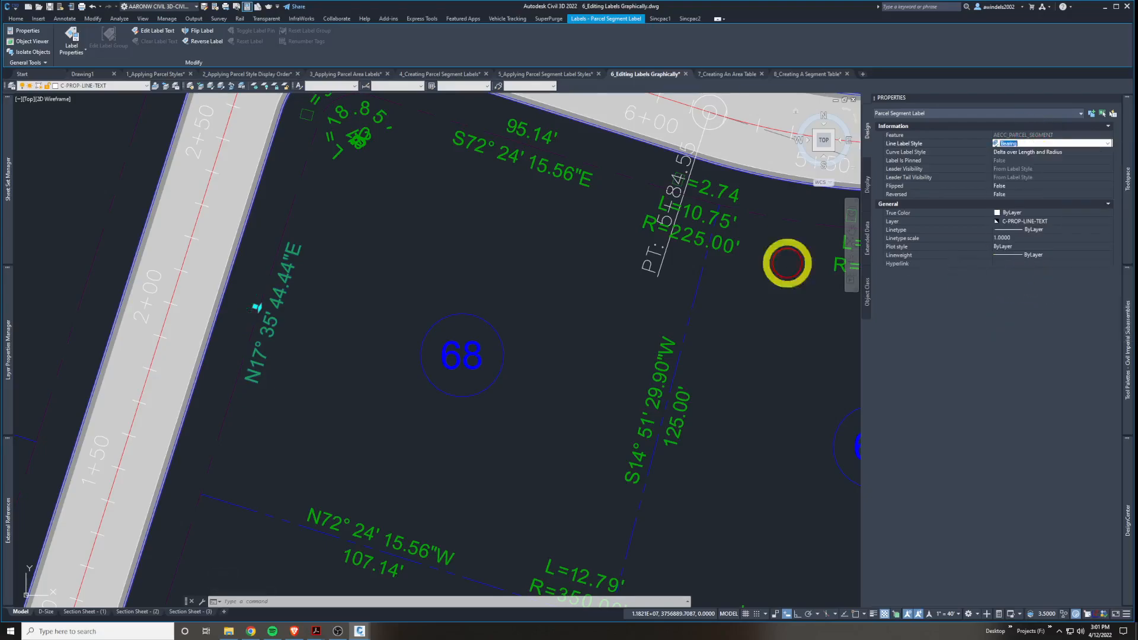
middle_drag(345, 274, 355, 292)
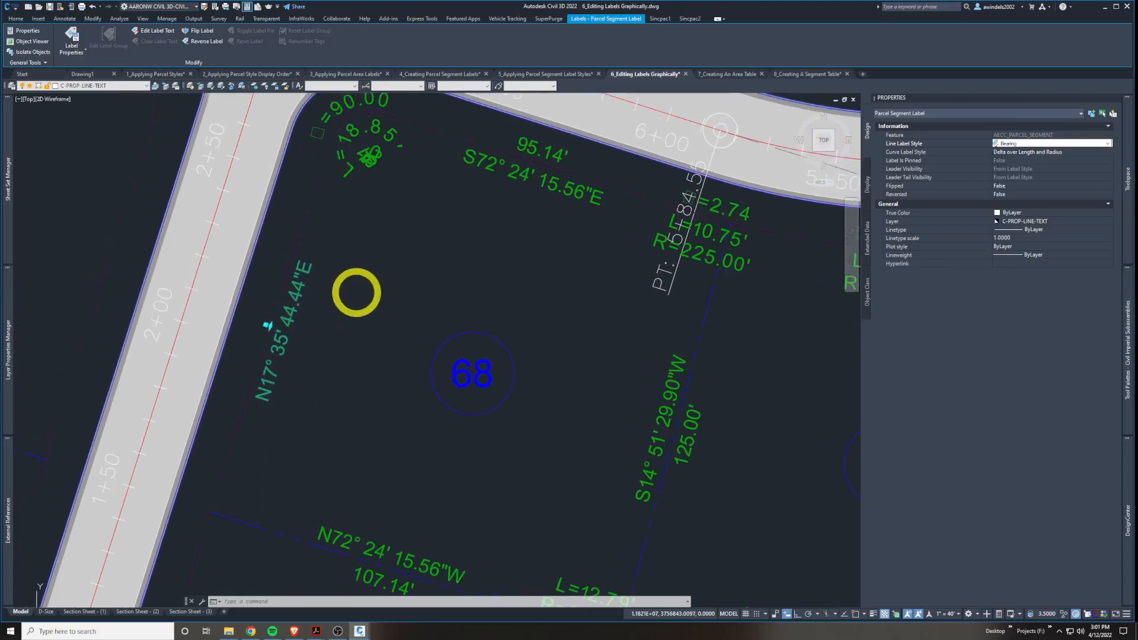
middle_drag(500, 194, 523, 230)
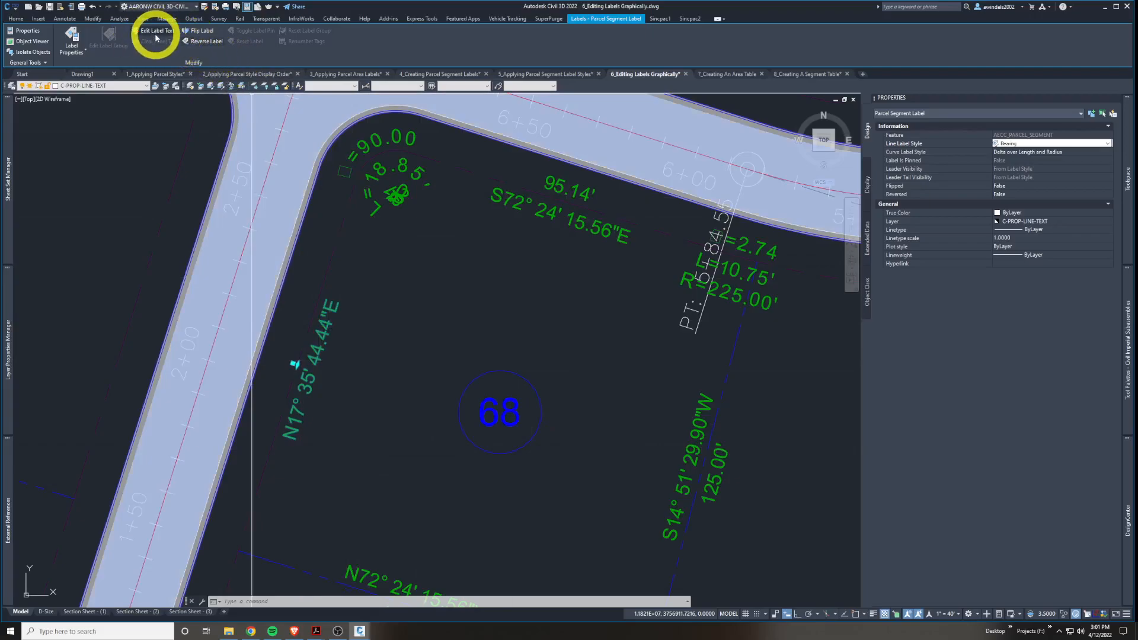
Flip lot 68's west boundary label to the road side of the line and shift it slightly south along the line.
click(202, 36)
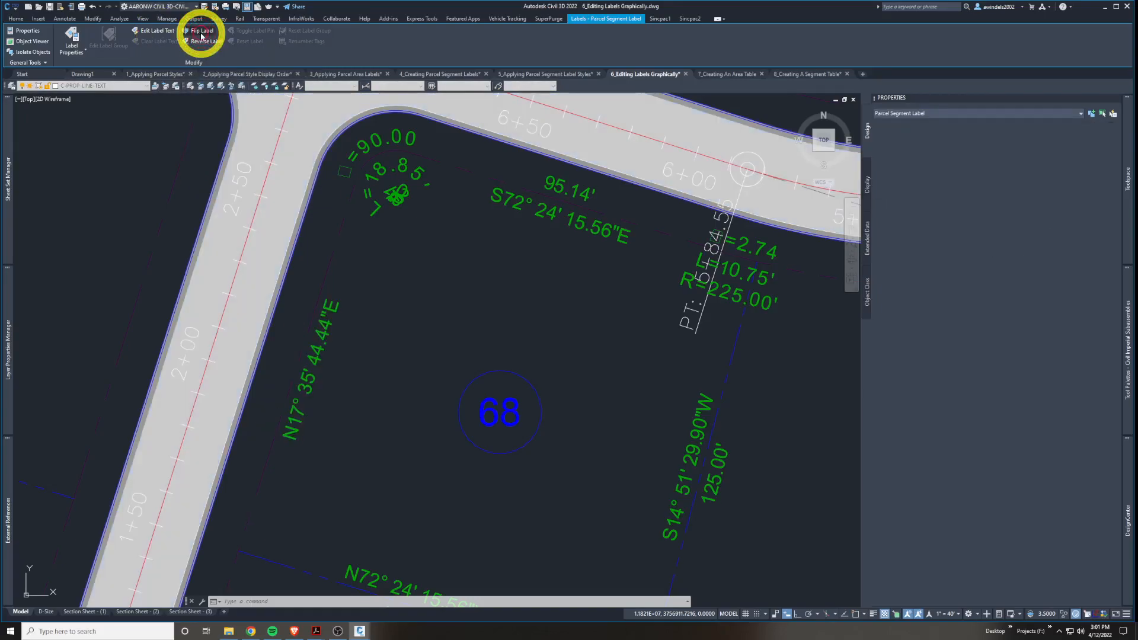
click(201, 34)
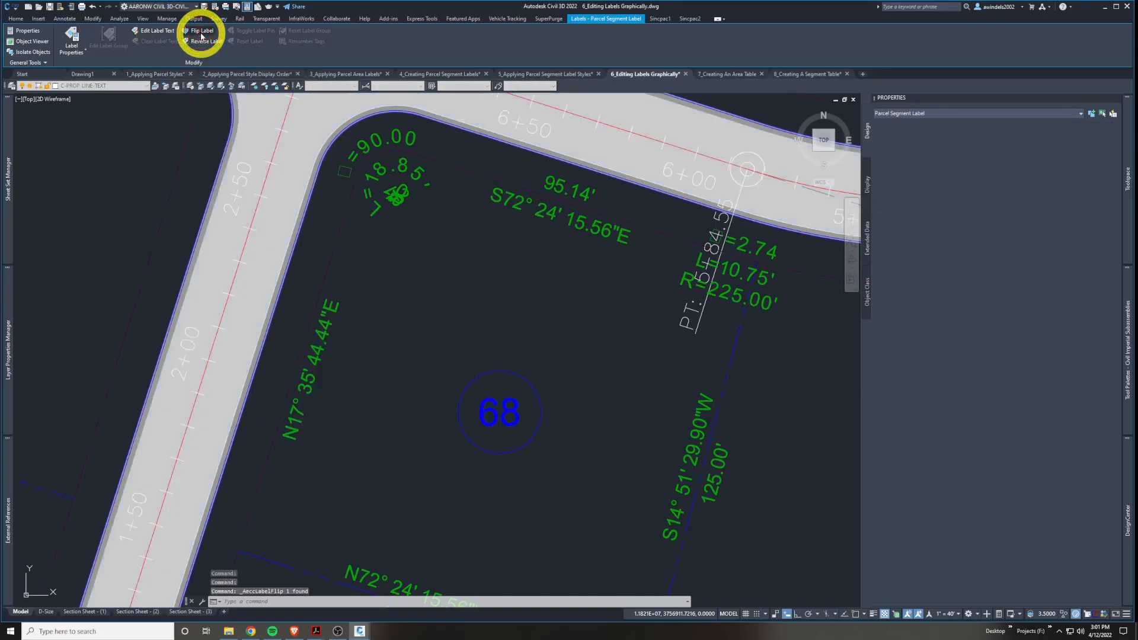
click(201, 35)
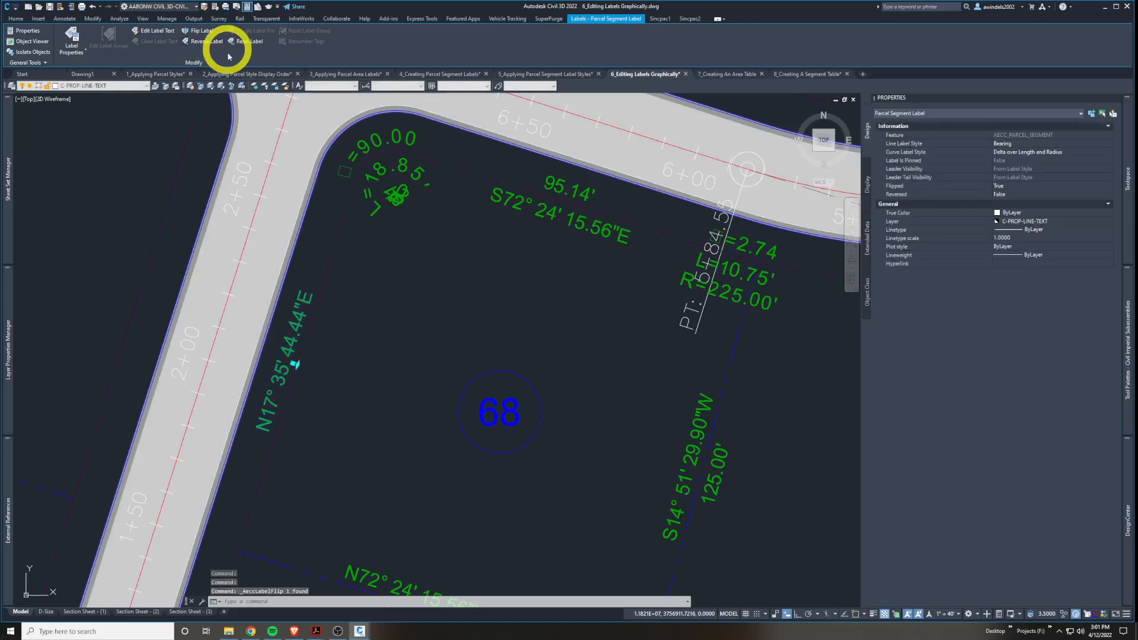
click(296, 364)
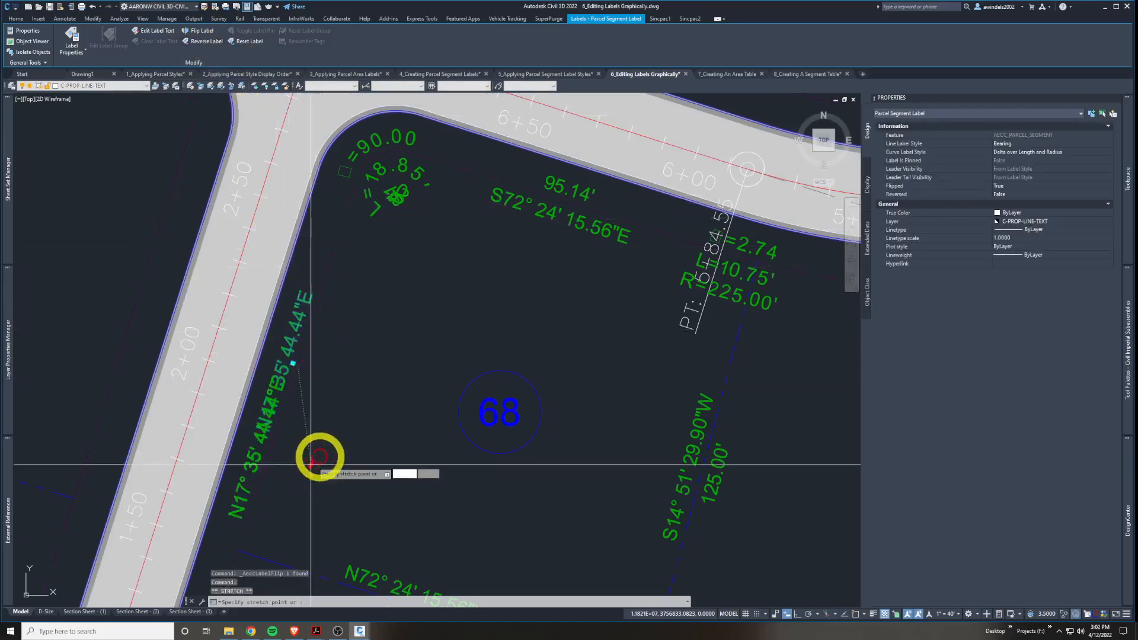
click(334, 393)
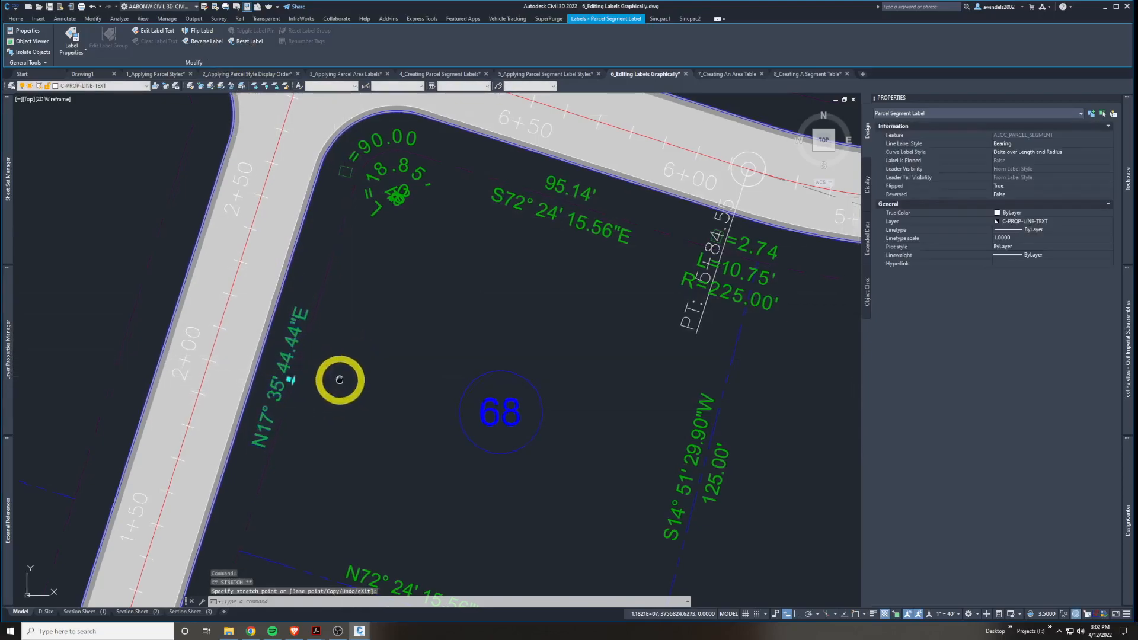
Try reversing the bearing direction of lot 68's west boundary label, and reverse it back.
middle_drag(338, 378, 373, 394)
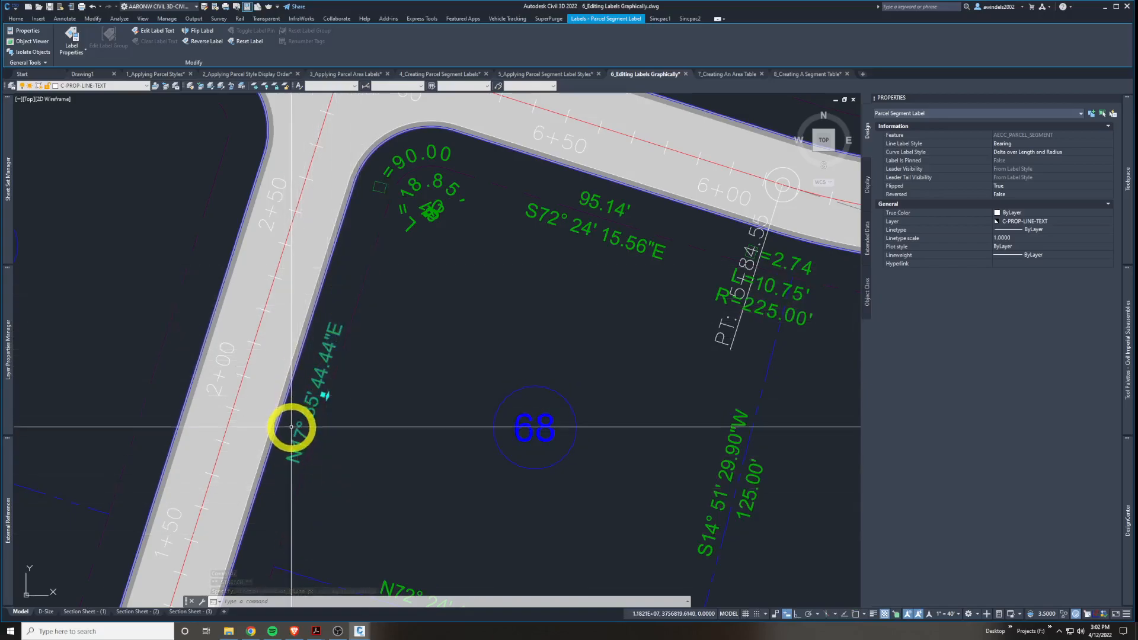
click(219, 41)
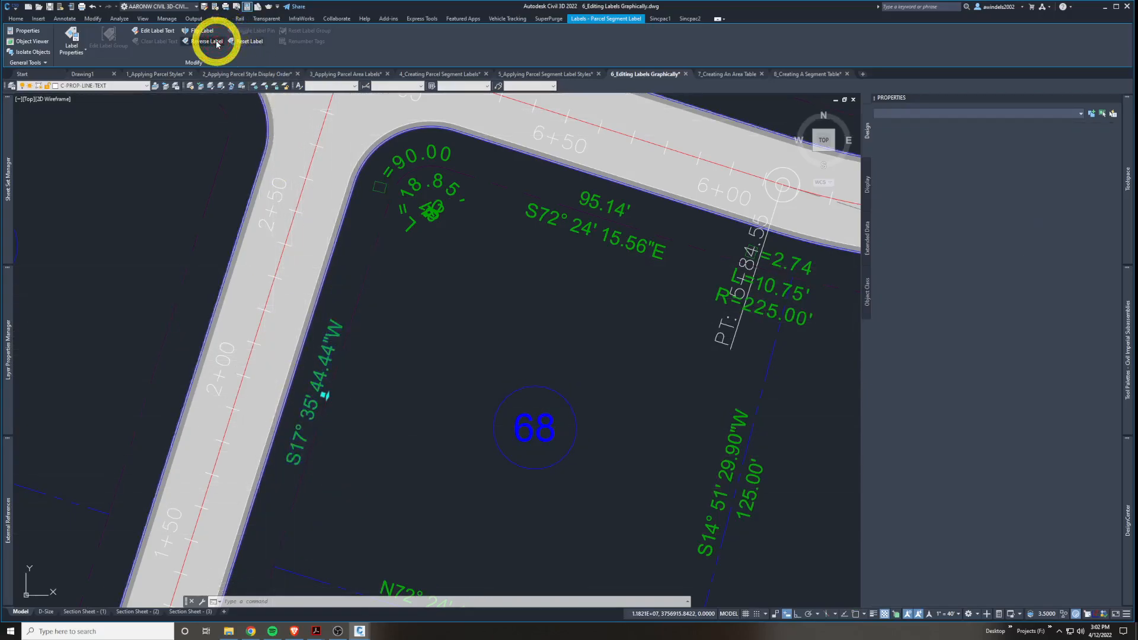
click(216, 41)
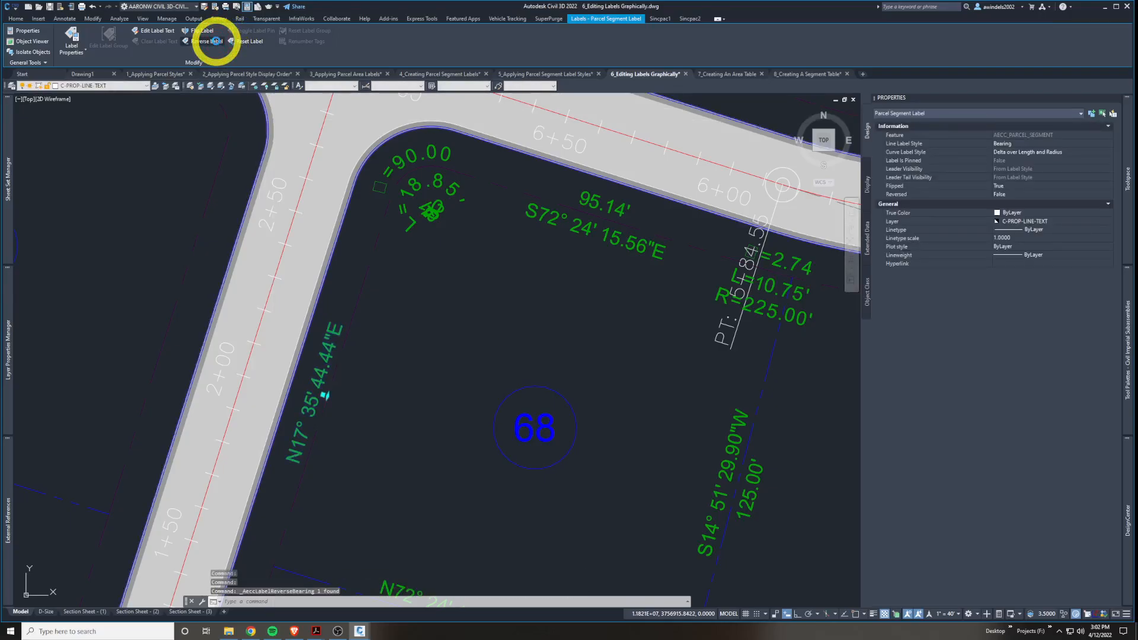
Reverse the bearing direction of lot 68's west boundary label to read S17° 35' 44.44"W.
click(217, 42)
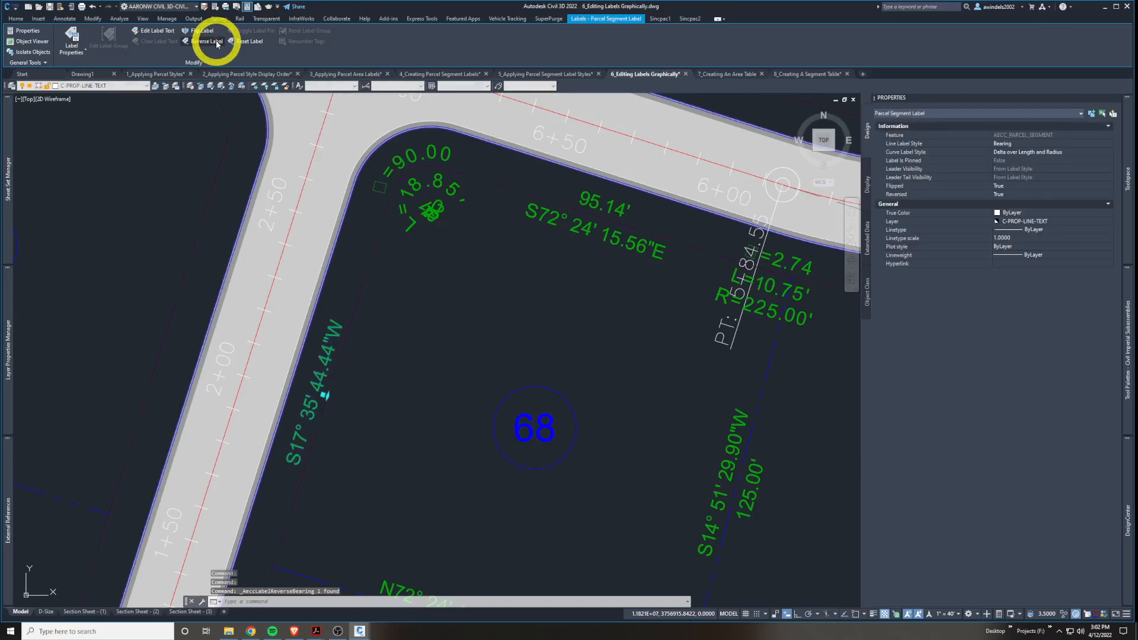
click(217, 43)
click(217, 42)
click(217, 43)
click(217, 42)
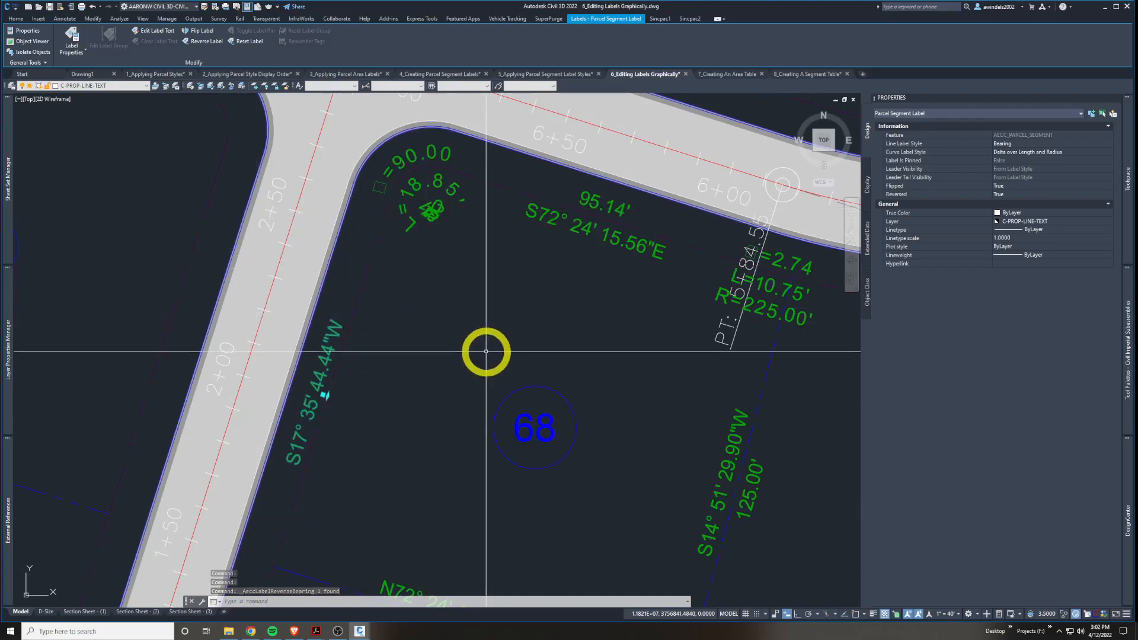
scroll(485, 345, down, 4)
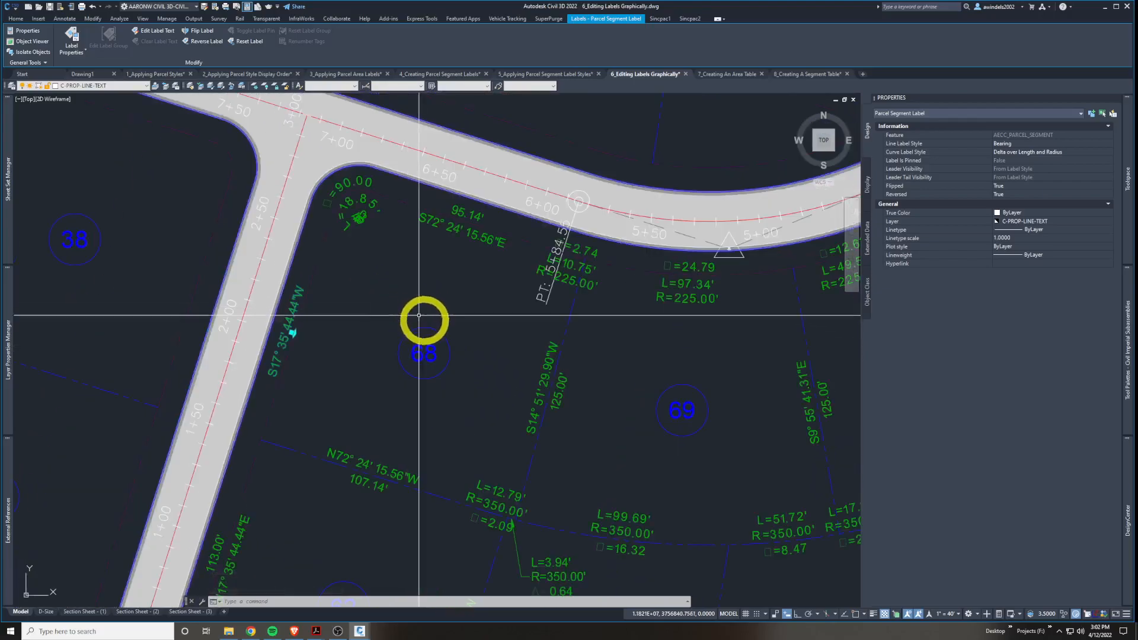
scroll(475, 361, up, 2)
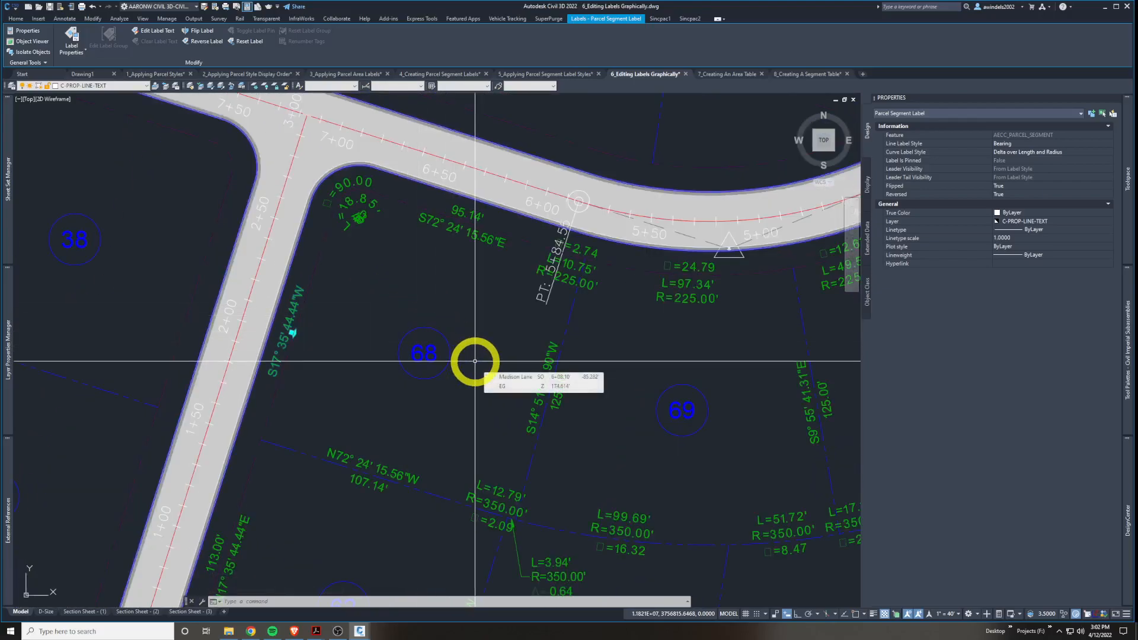
key(Escape)
middle_drag(474, 363, 451, 370)
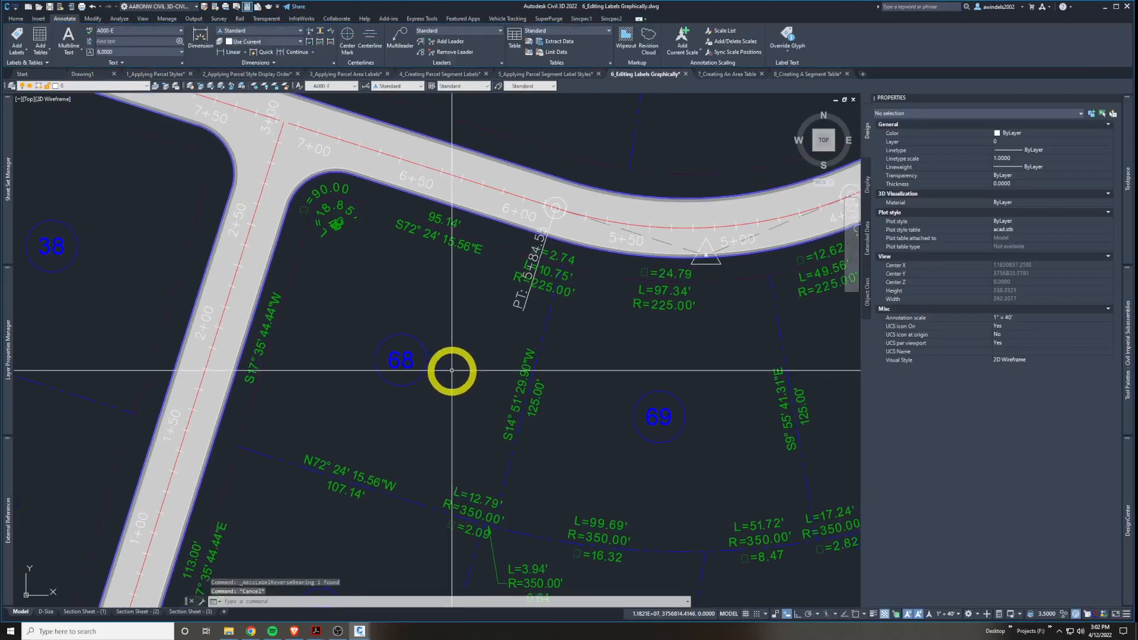
Reverse the bearing direction of lot 62's west boundary segment label and flip it across the line.
scroll(454, 379, down, 3)
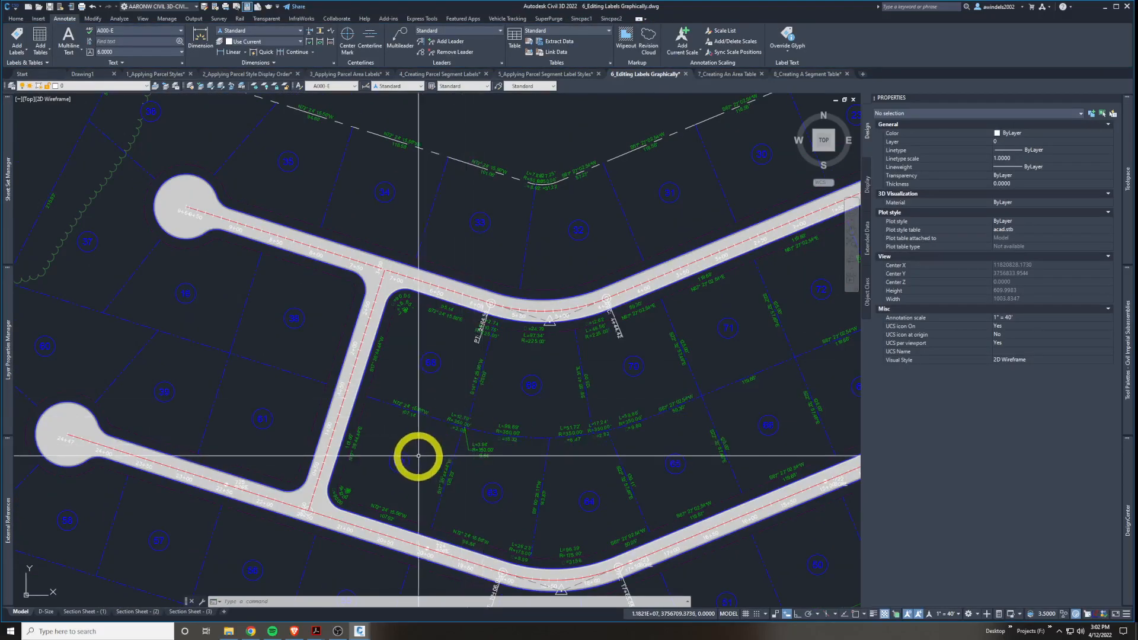
scroll(350, 465, up, 2)
scroll(350, 465, up, 2)
click(372, 419)
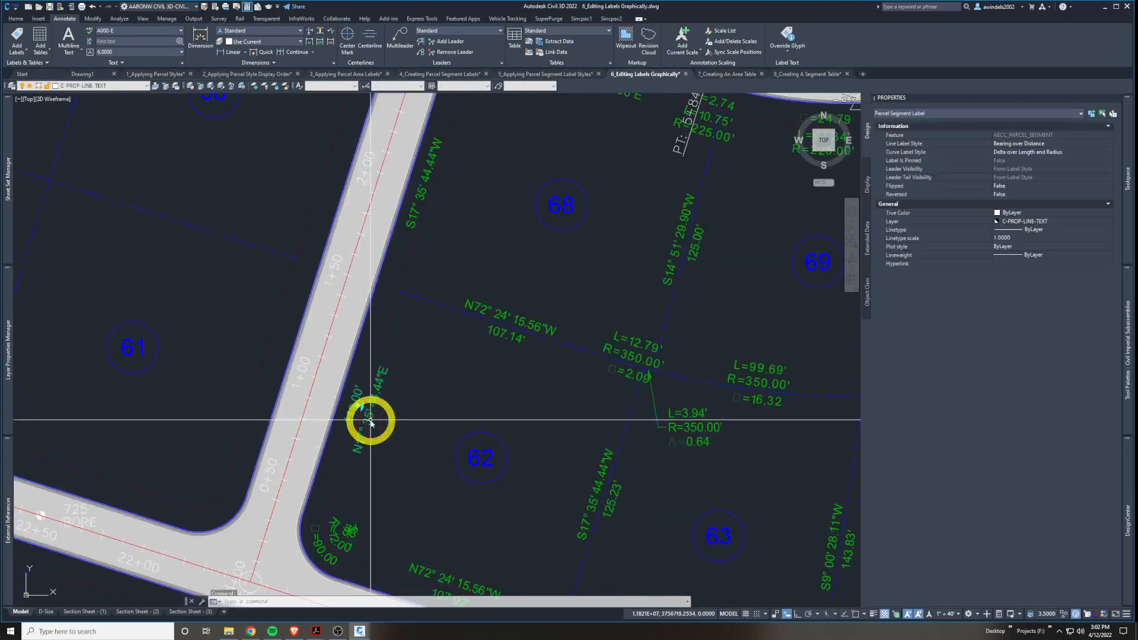
click(213, 43)
click(208, 31)
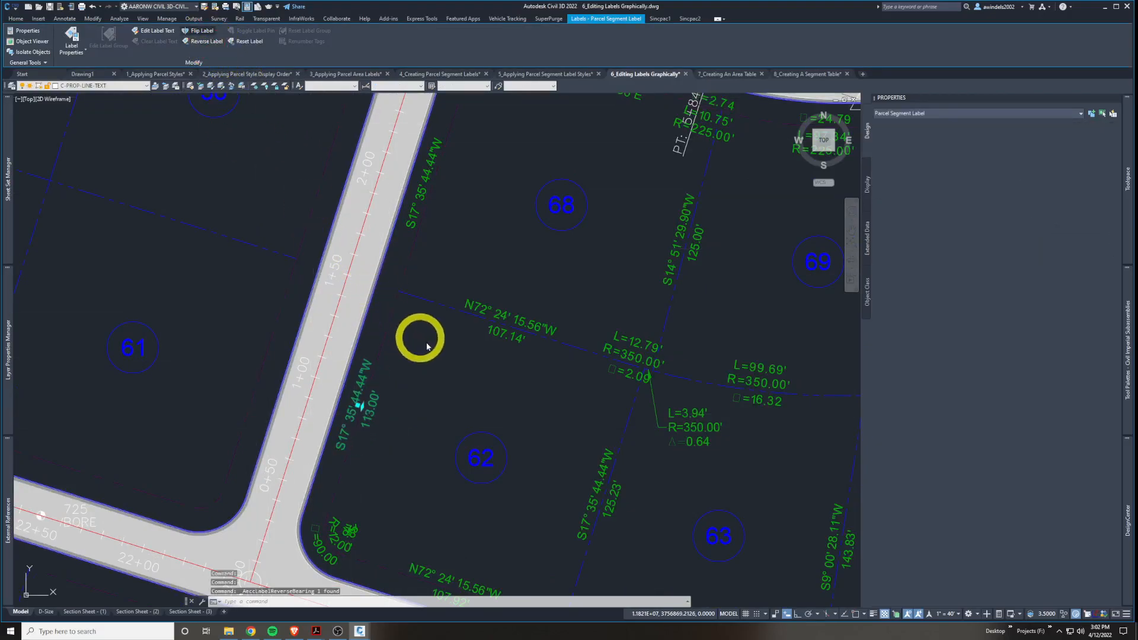
Set the line label style of lot 62's west boundary label to Bearing.
click(1009, 144)
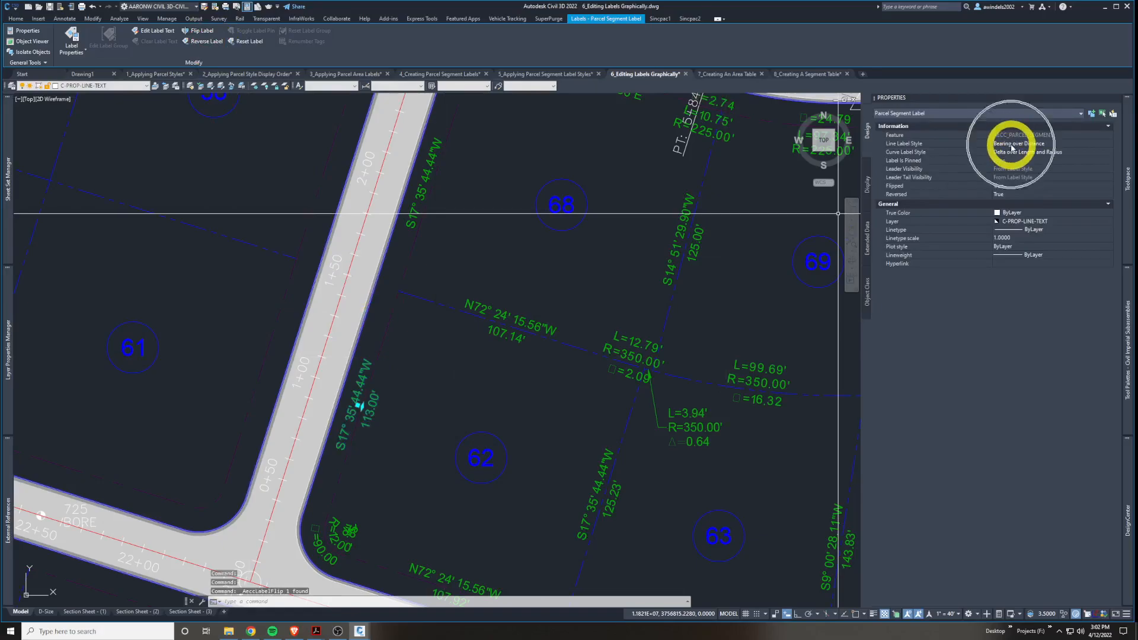
click(1009, 144)
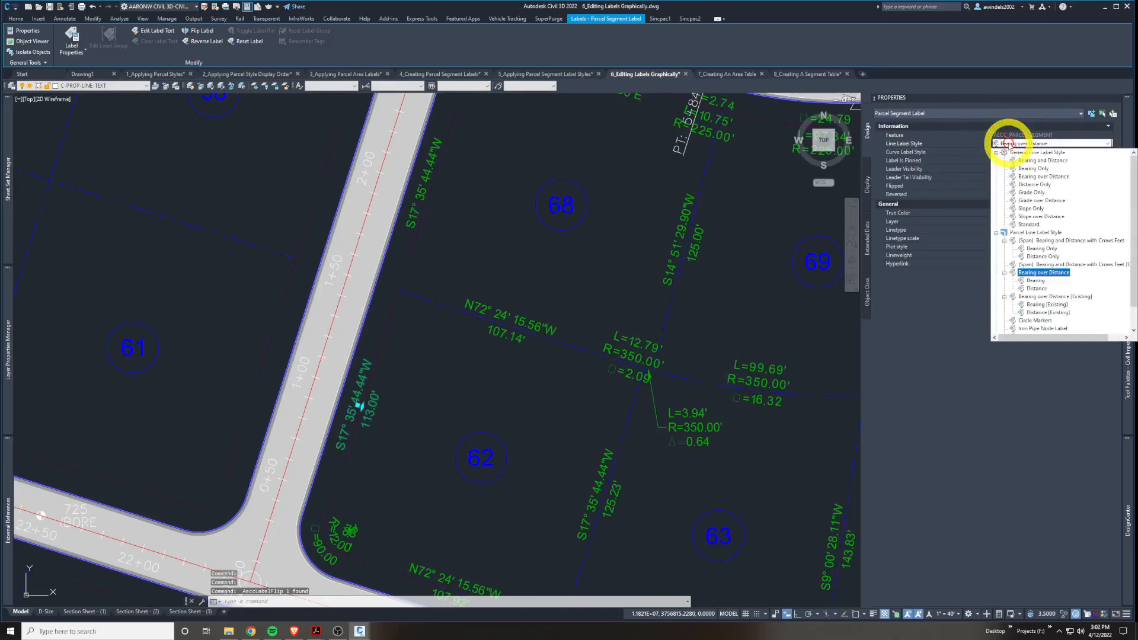
click(1036, 280)
middle_drag(572, 391, 574, 422)
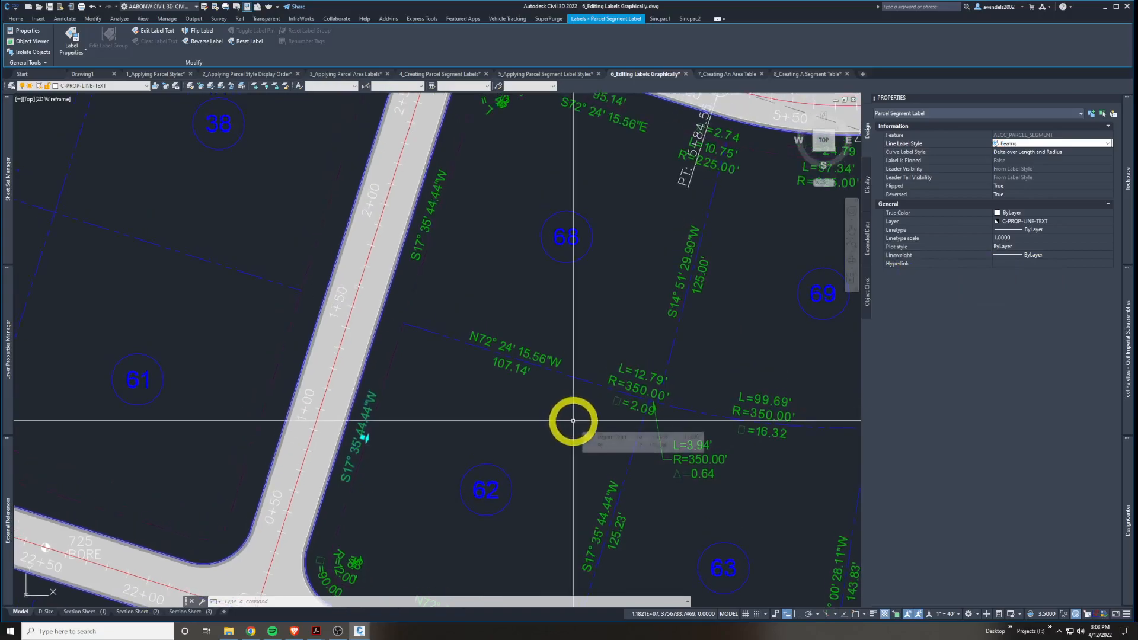
Pull lot 62's west boundary label off the line into the lot, and return it to the line with its reset grip.
click(363, 438)
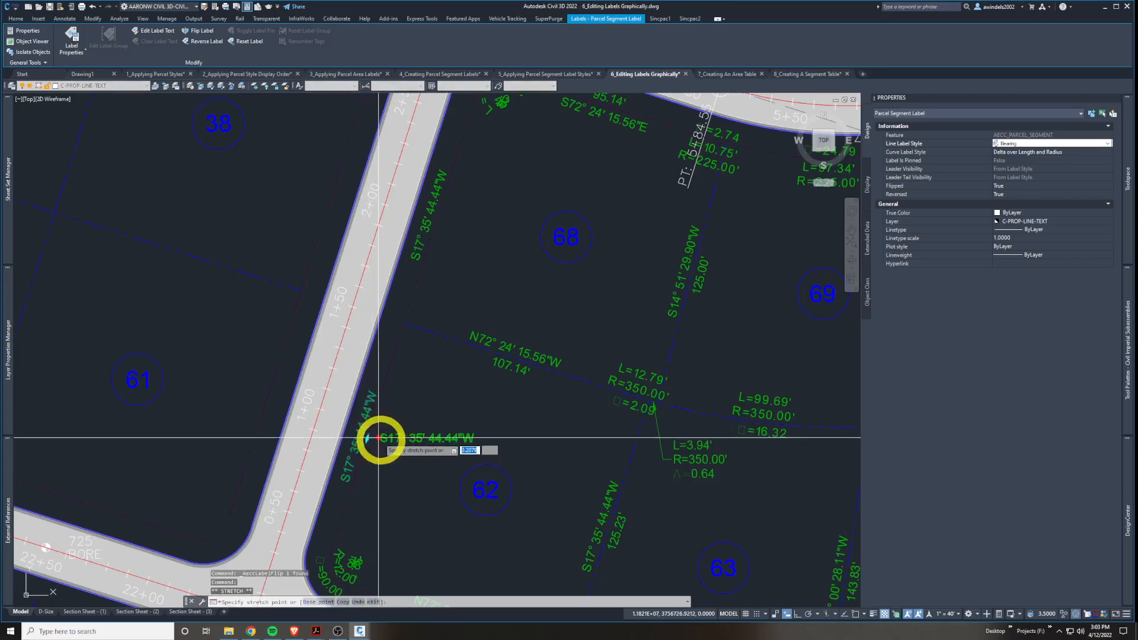
click(435, 422)
click(403, 419)
click(431, 419)
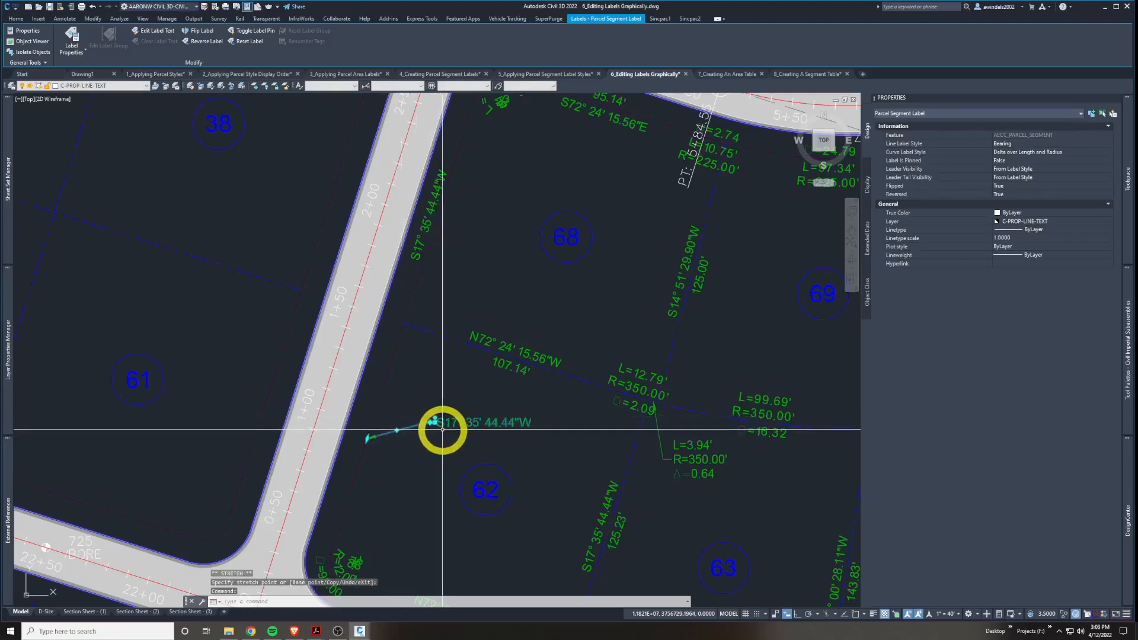
click(431, 422)
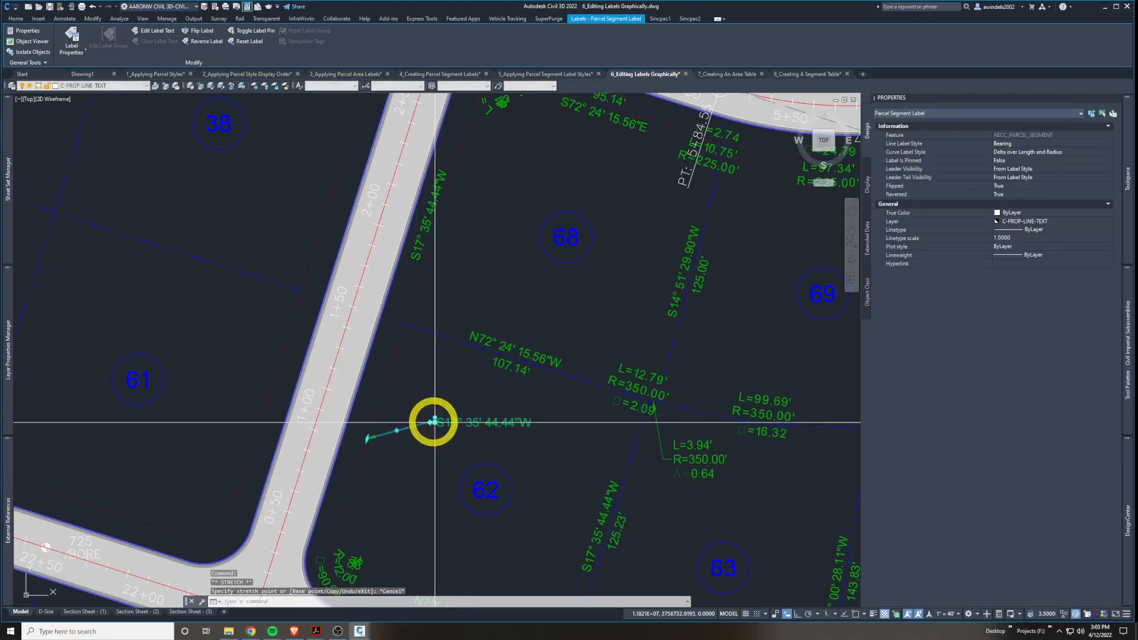
key(Escape)
click(432, 422)
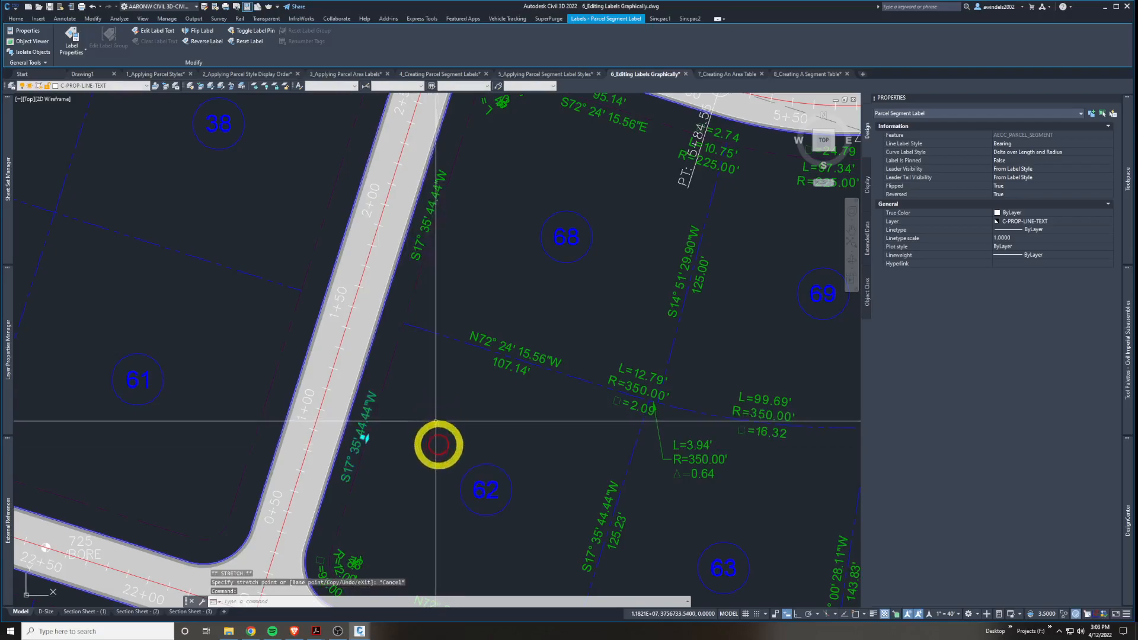
Pull lot 62's west boundary label into the lot again and restore its defaults with Reset Label.
click(365, 439)
click(443, 410)
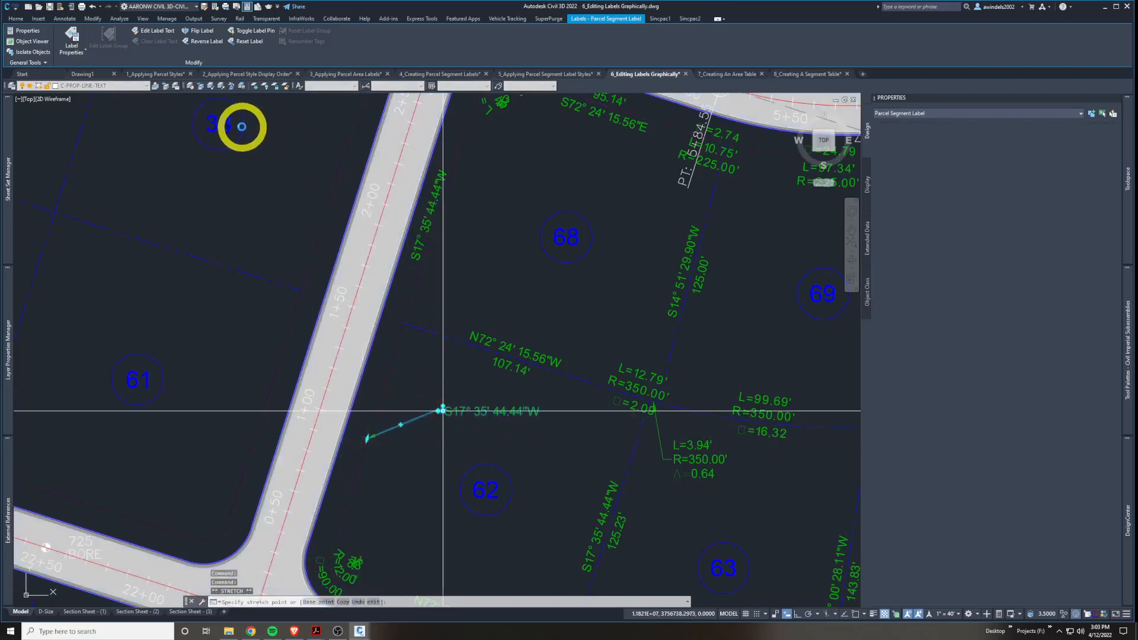
click(248, 42)
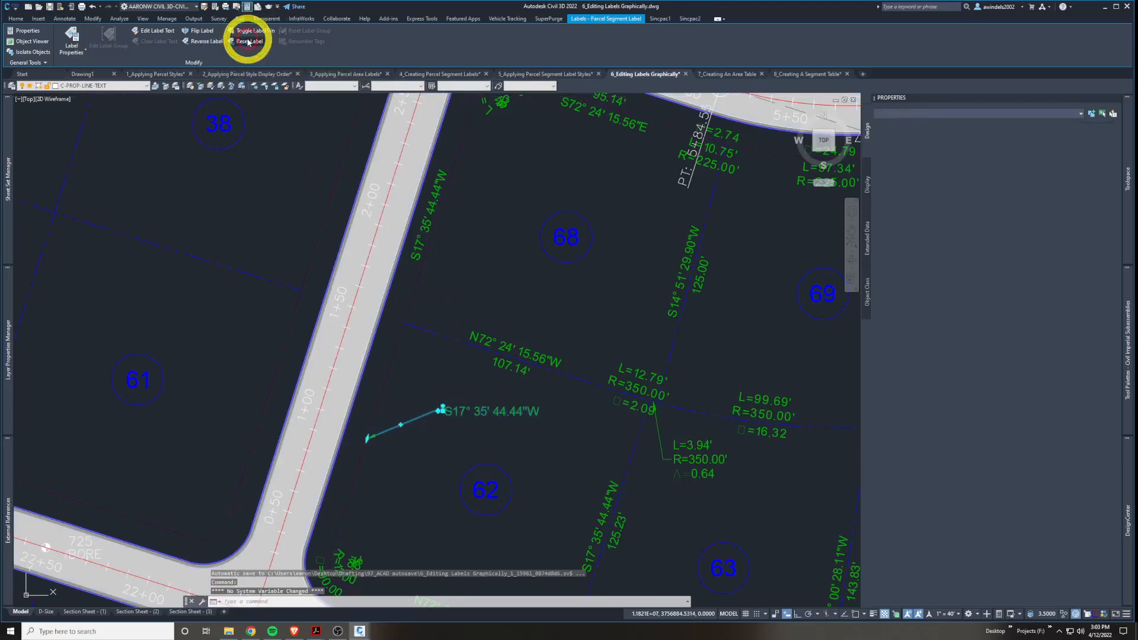
Move lot 62's west boundary label off the line into the lot with a leader and pin it there.
click(365, 438)
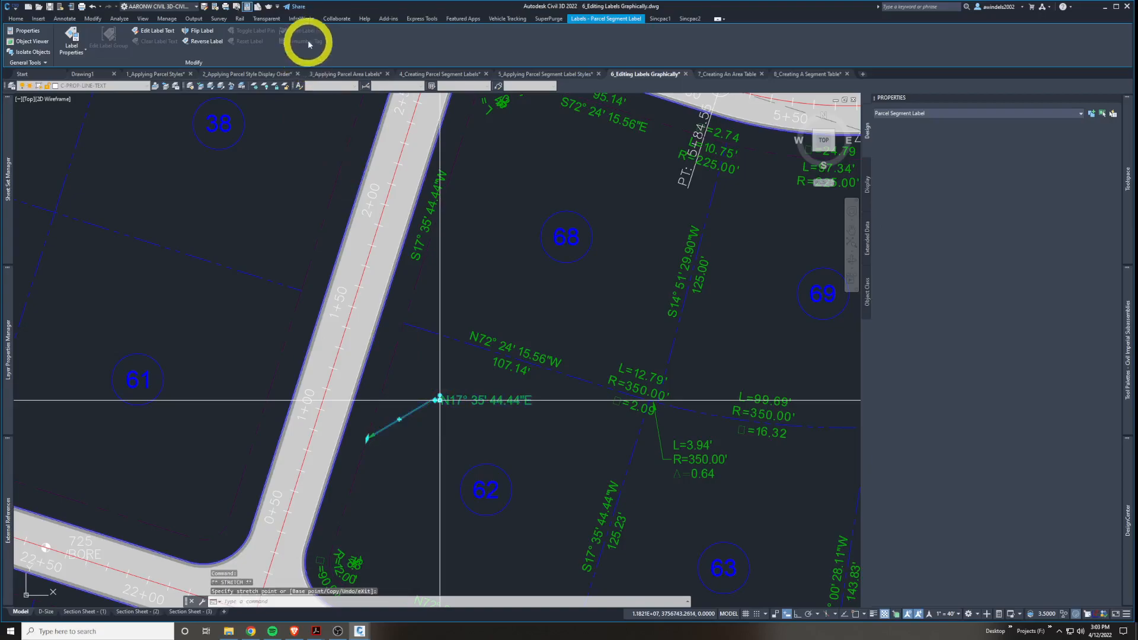
click(261, 32)
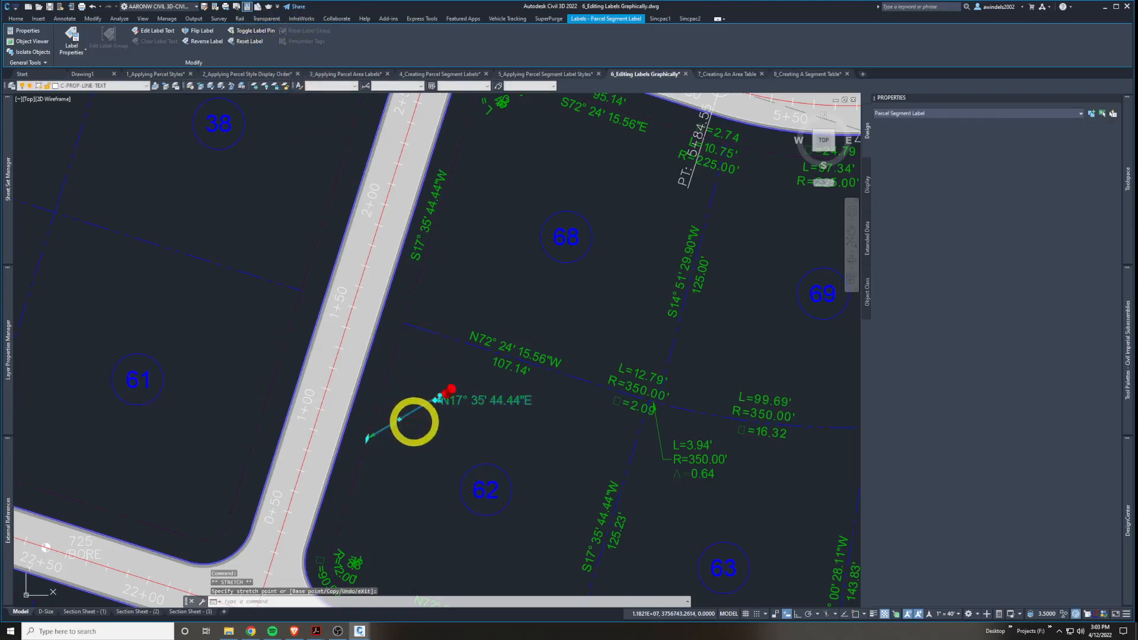
scroll(440, 413, up, 6)
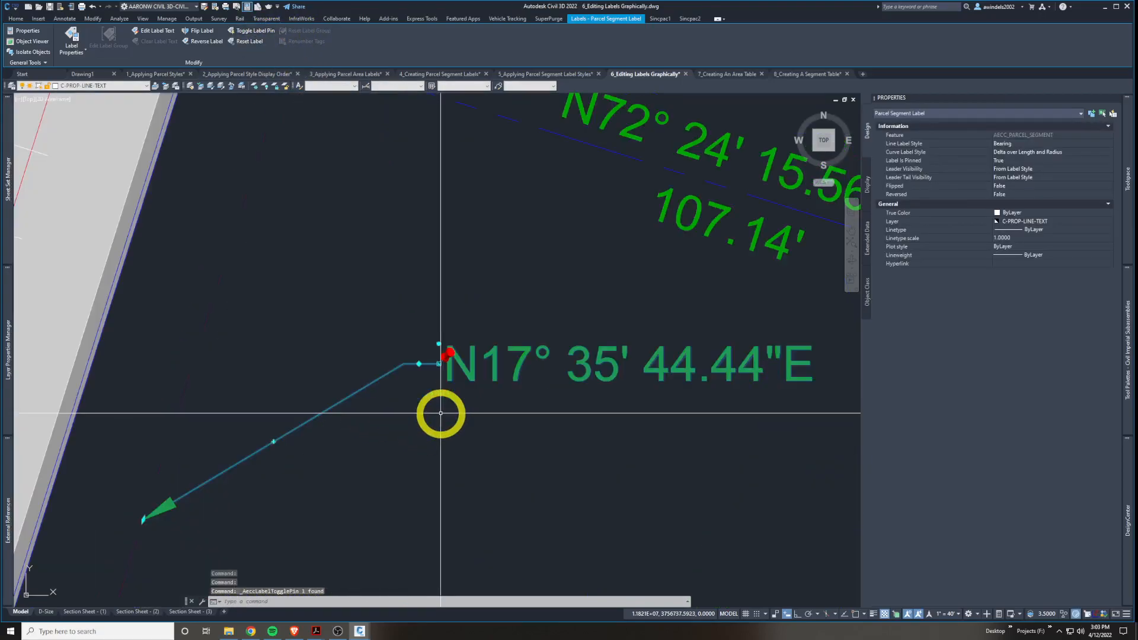
click(439, 363)
key(Escape)
key(Escape)
click(472, 378)
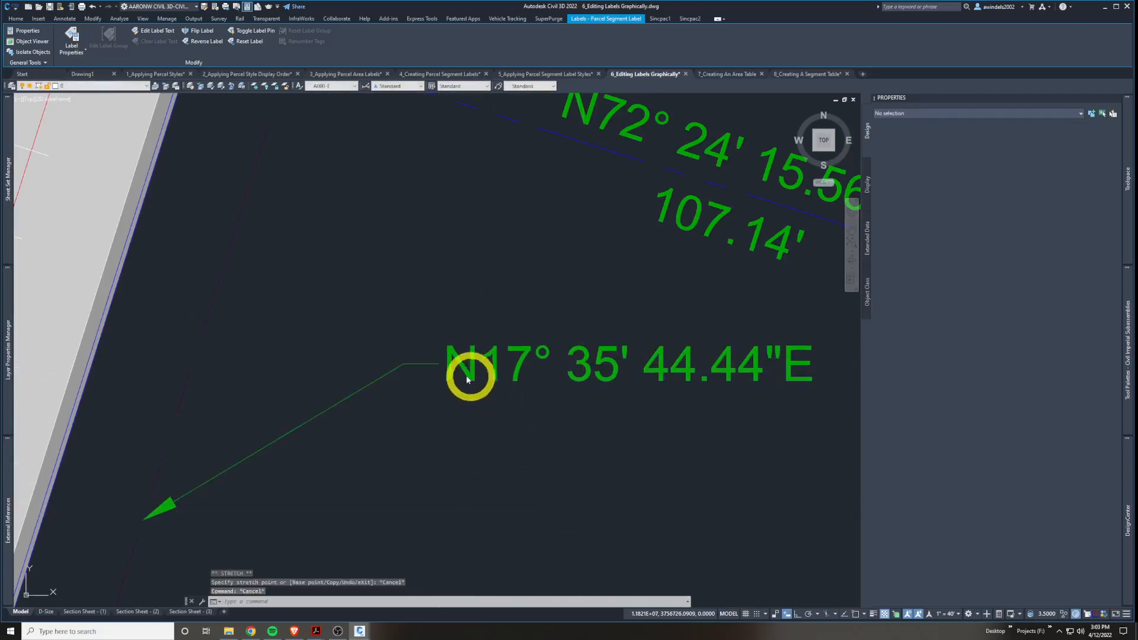
click(437, 363)
click(437, 363)
middle_drag(516, 414, 496, 372)
scroll(496, 372, down, 5)
key(Escape)
Edit the label text of lot 62's west boundary label, adding "custom note" on a line below the bearing.
scroll(498, 356, up, 4)
click(494, 348)
click(475, 325)
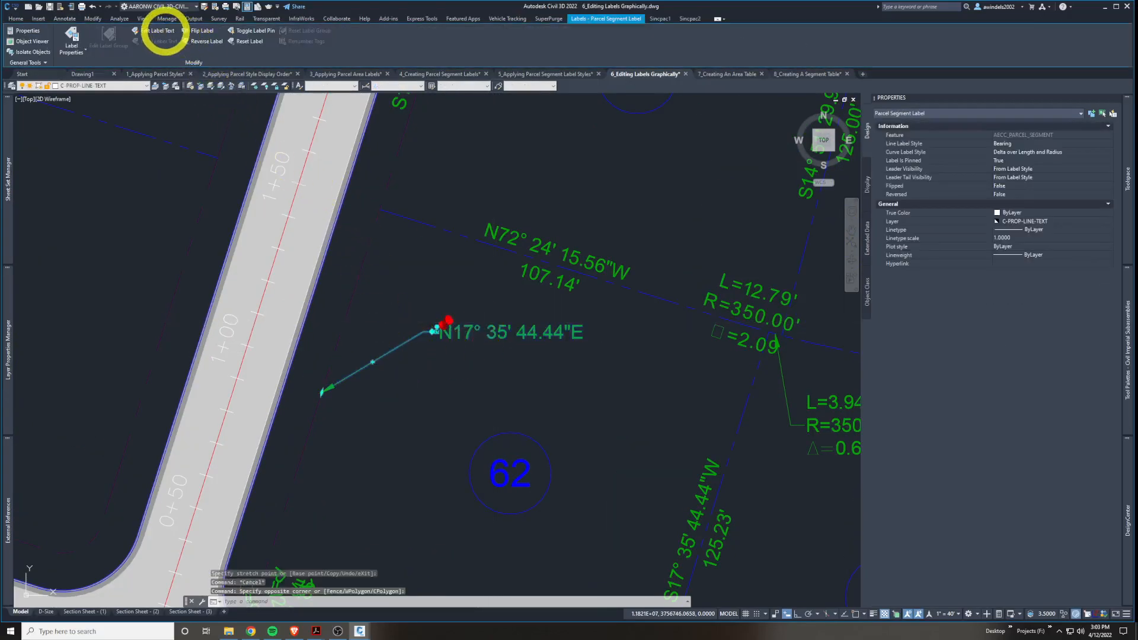
middle_drag(138, 39, 154, 36)
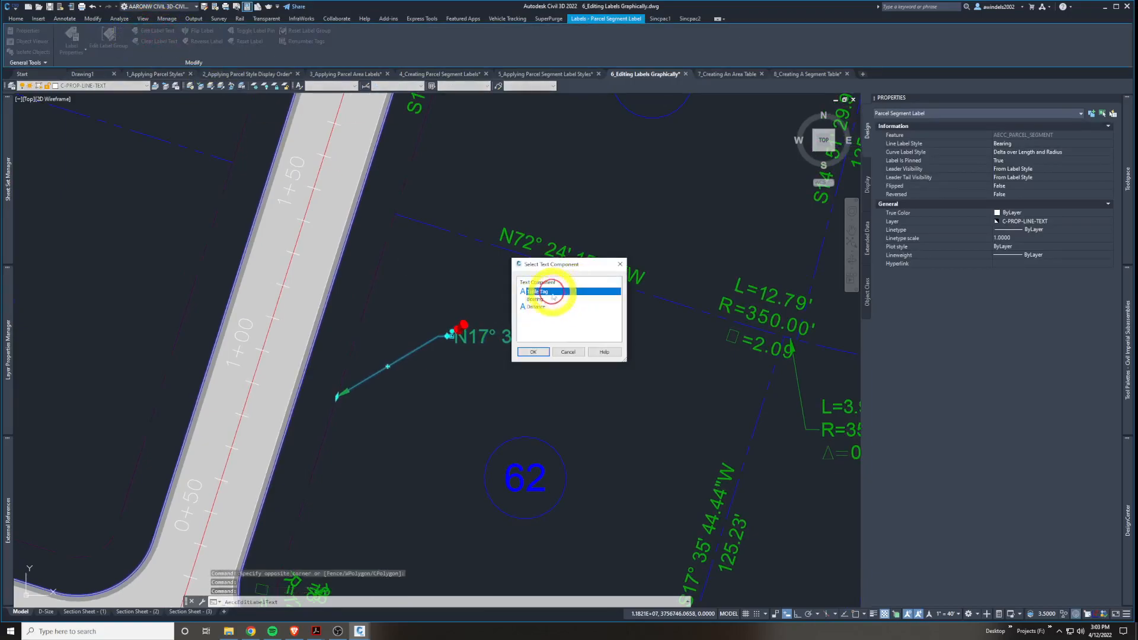
click(533, 352)
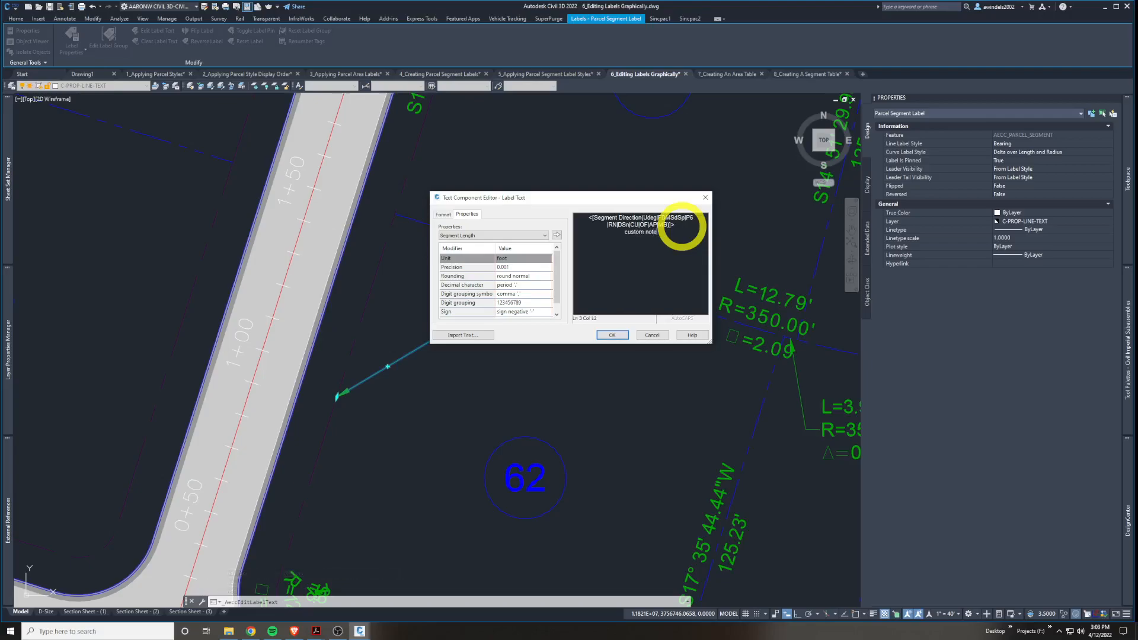
click(617, 337)
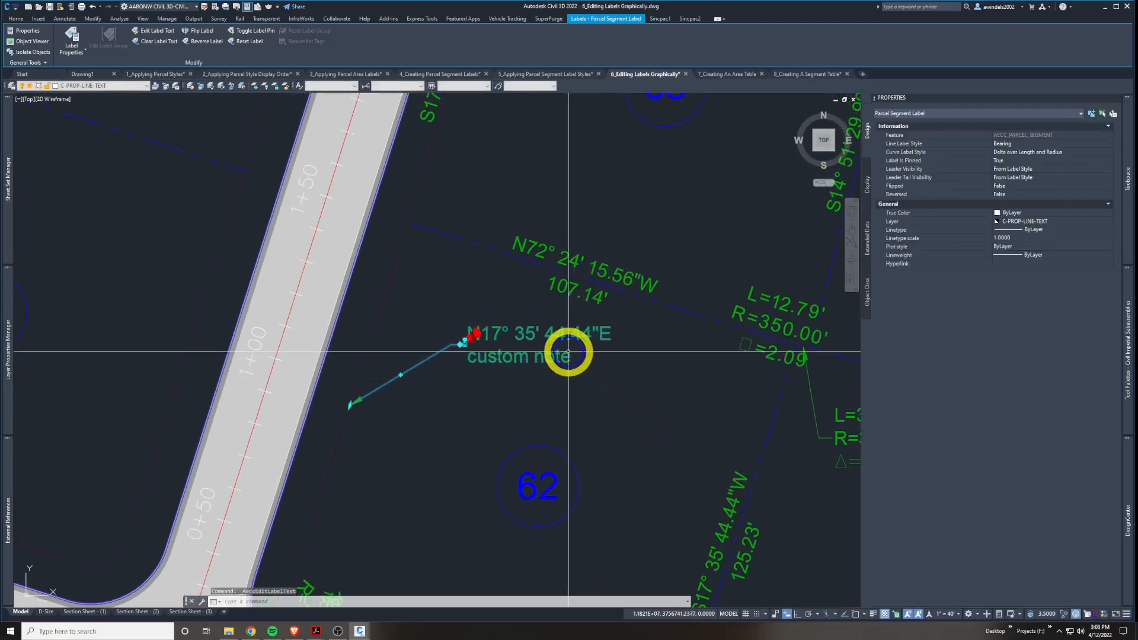
Review the leader and leader tail toggles for lot 62's west boundary label, and reset the dragged label back onto the line.
right_click(568, 351)
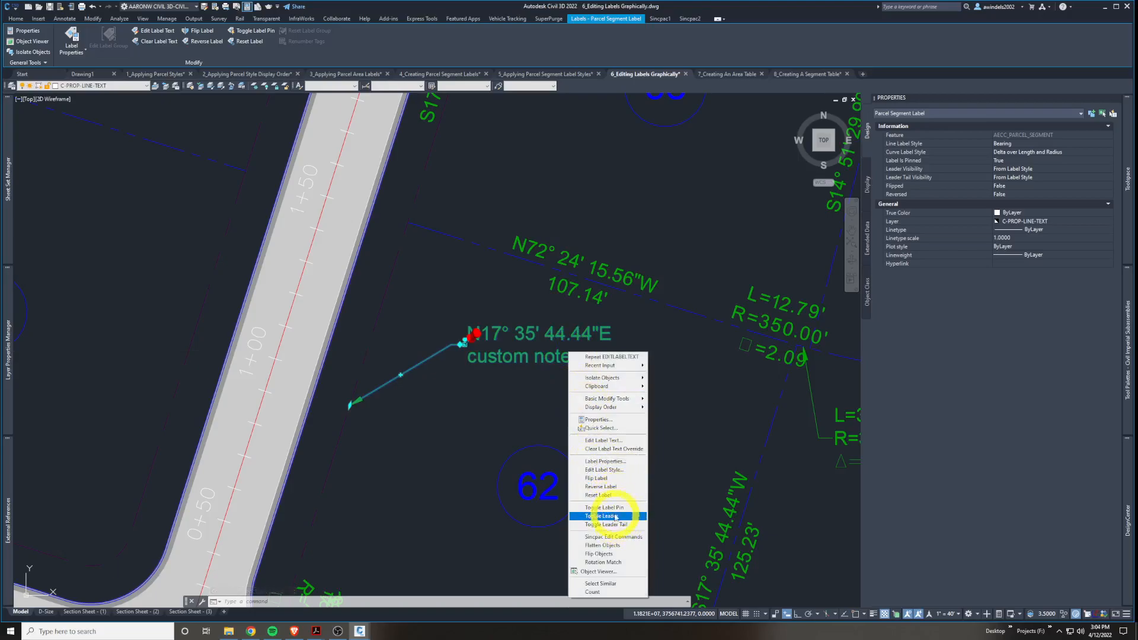
right_click(619, 528)
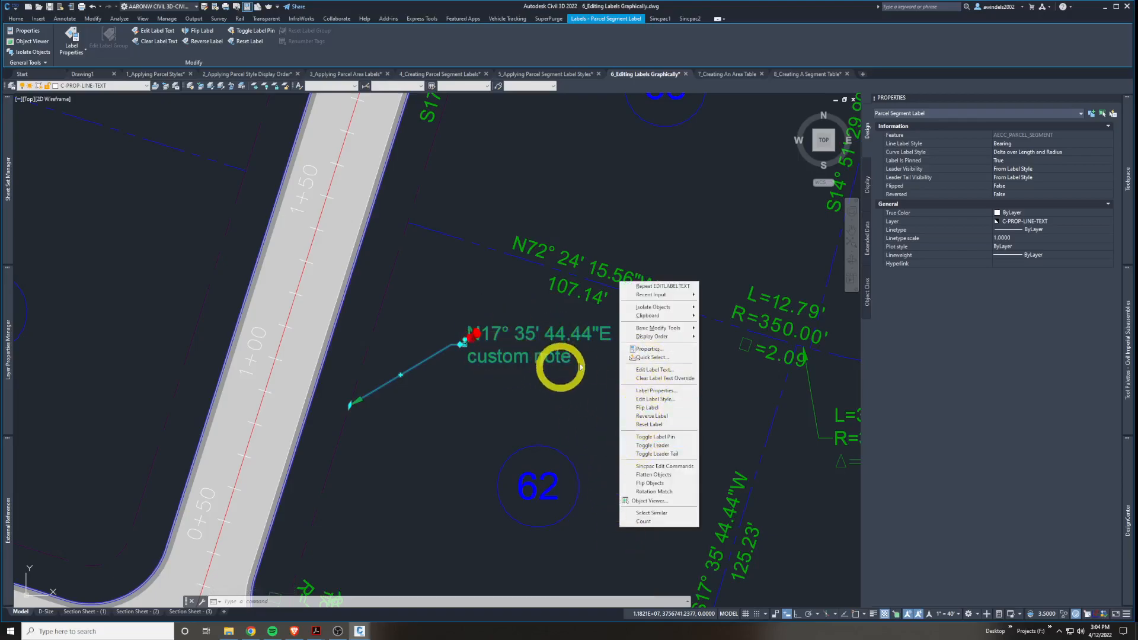
click(539, 354)
middle_drag(539, 374, 570, 394)
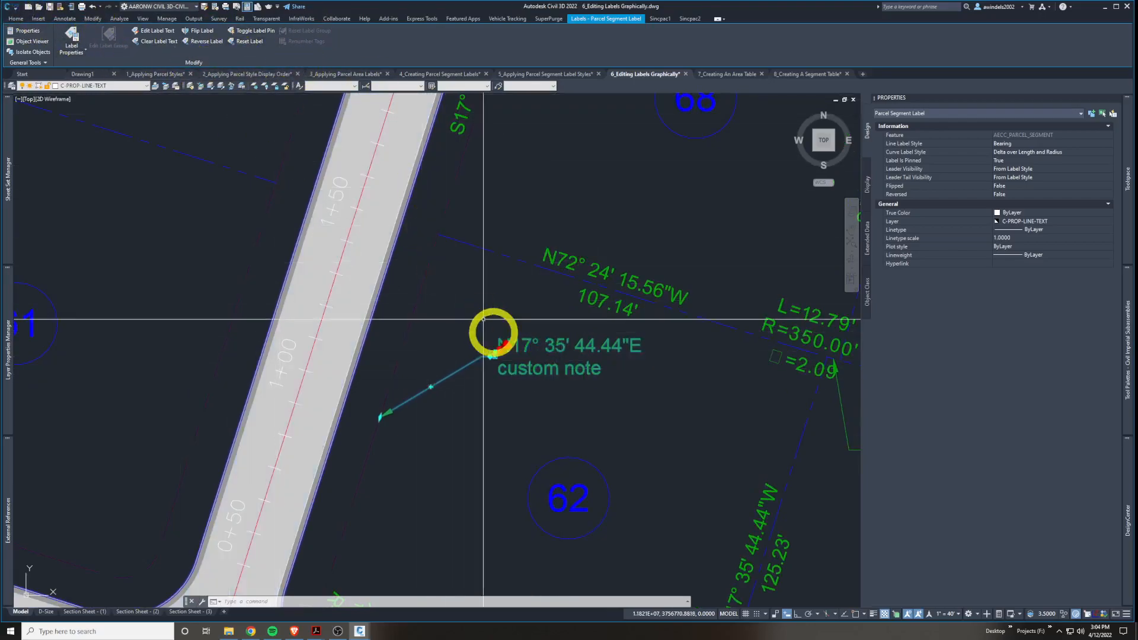
click(495, 356)
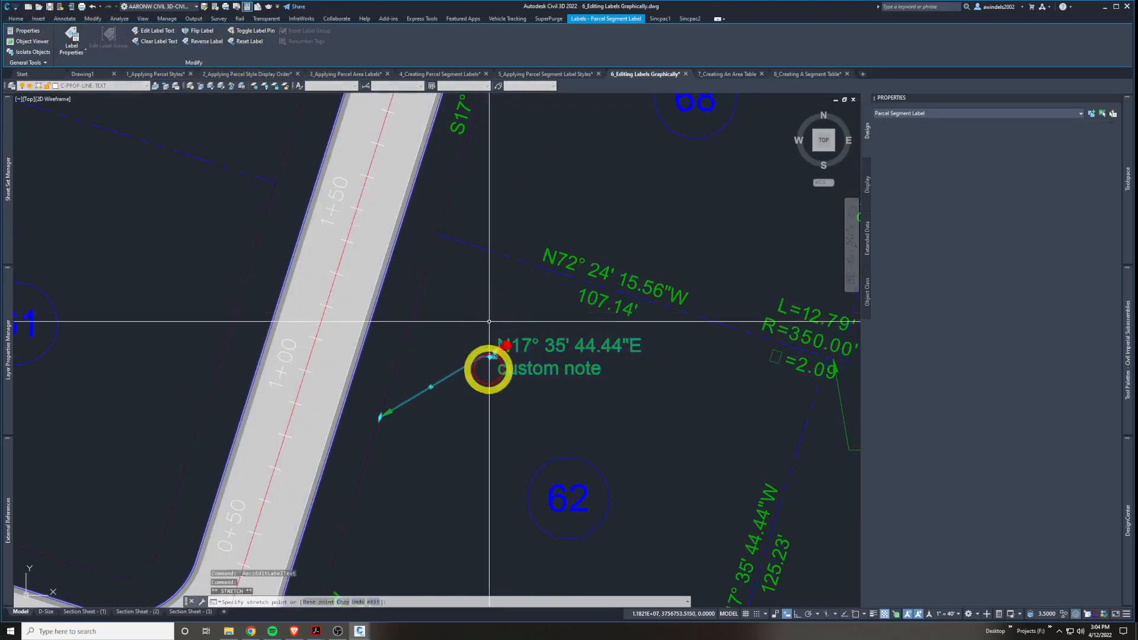
click(497, 358)
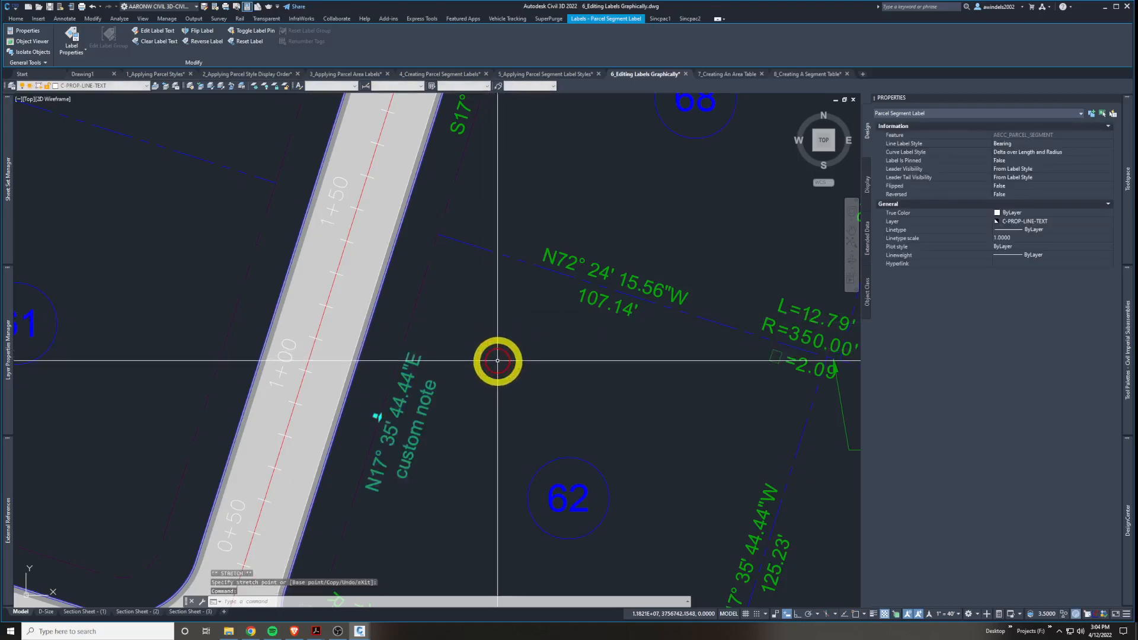
middle_drag(434, 410, 541, 349)
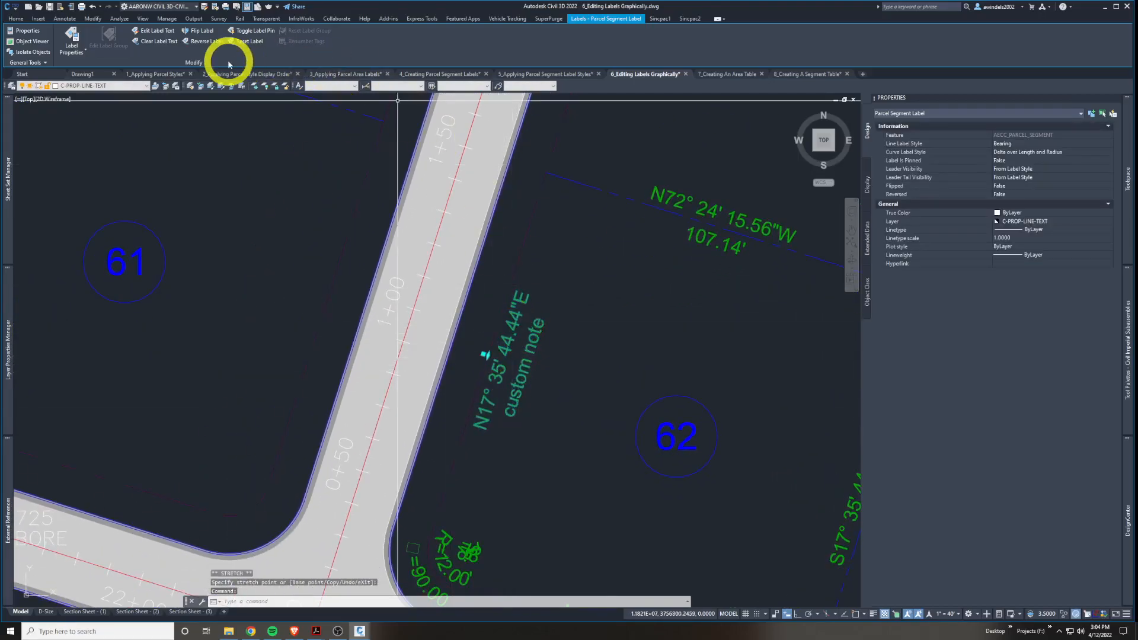
right_click(484, 286)
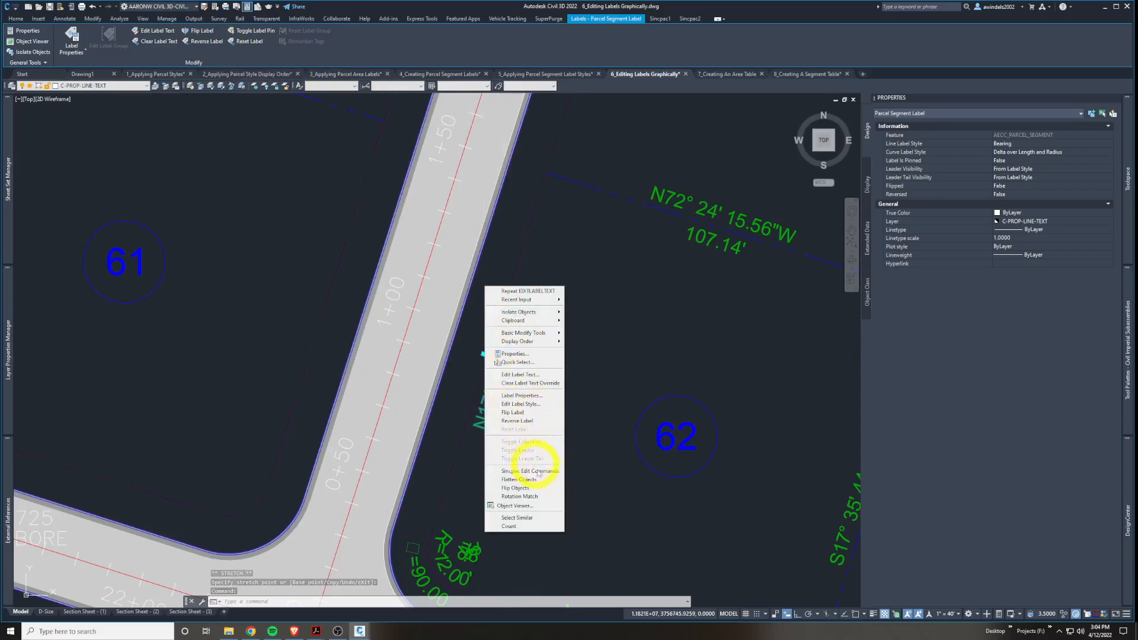
click(622, 348)
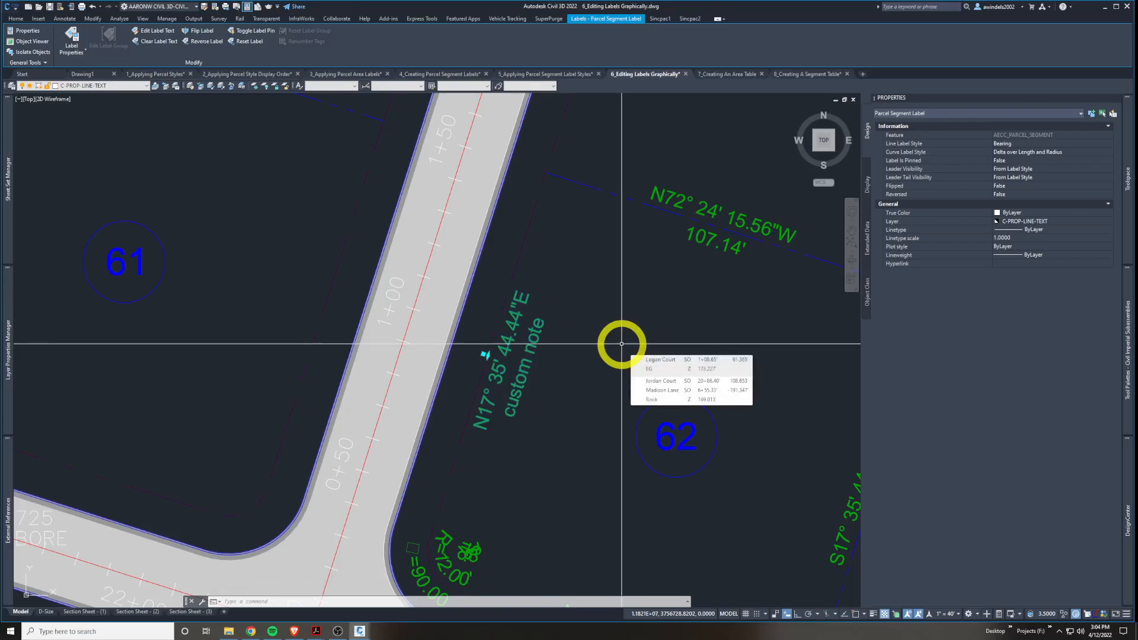
Switch to the 7_Creating An Area Table drawing and bring the subdivision lots into view.
click(724, 76)
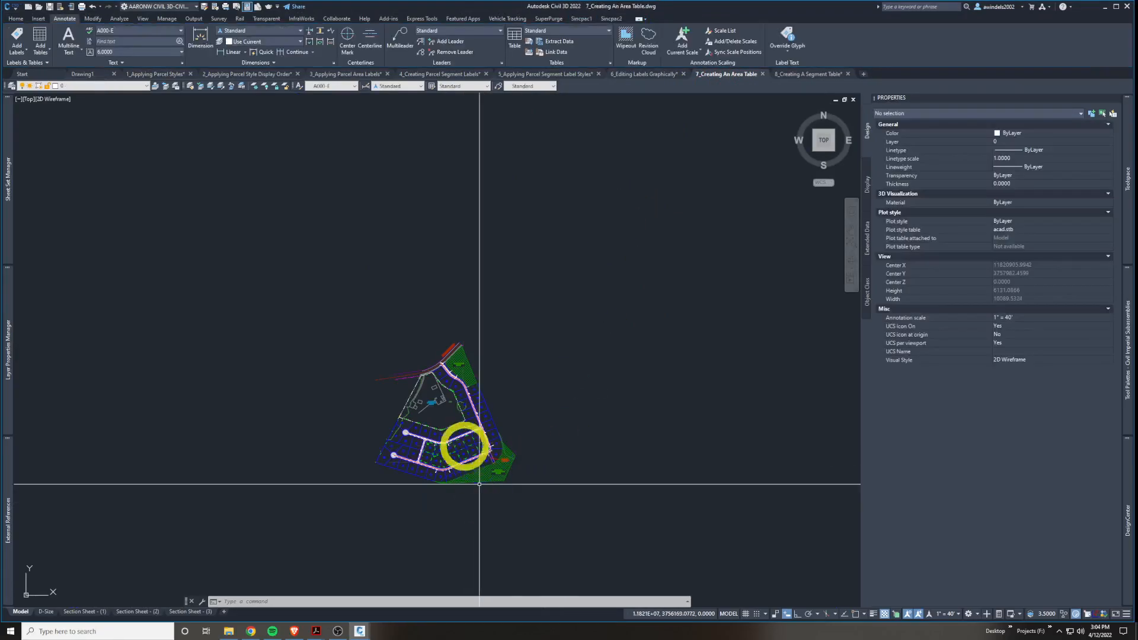
scroll(460, 456, up, 8)
middle_drag(456, 457, 457, 413)
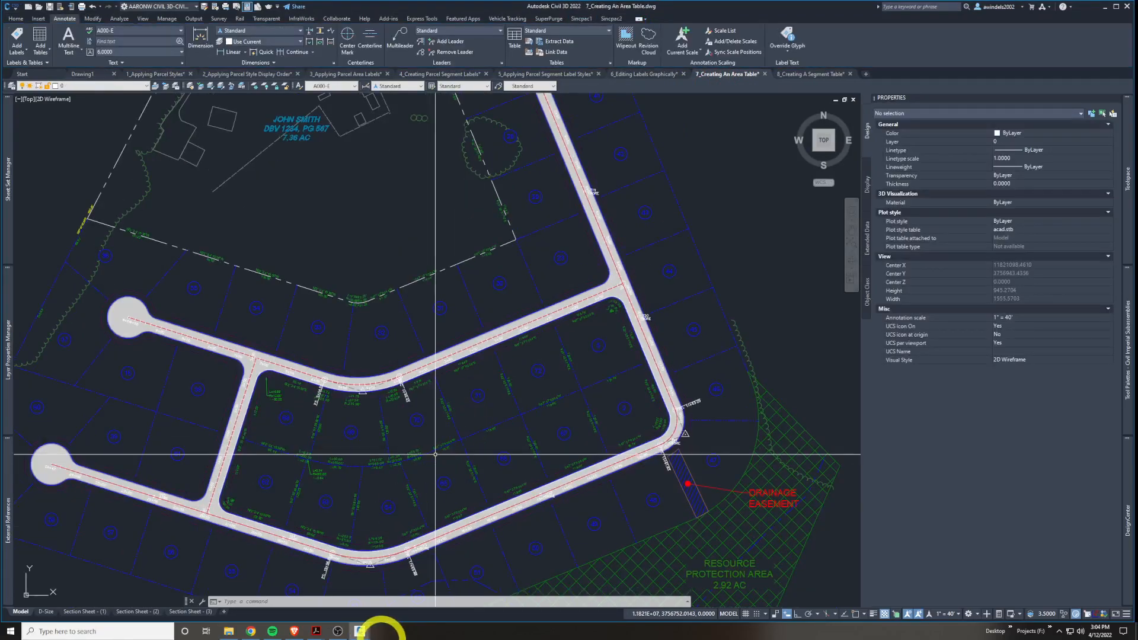
Switch to the COS survey PDF in Acrobat and examine its section boundary labels and line segment table.
mouse_move(318, 632)
click(407, 588)
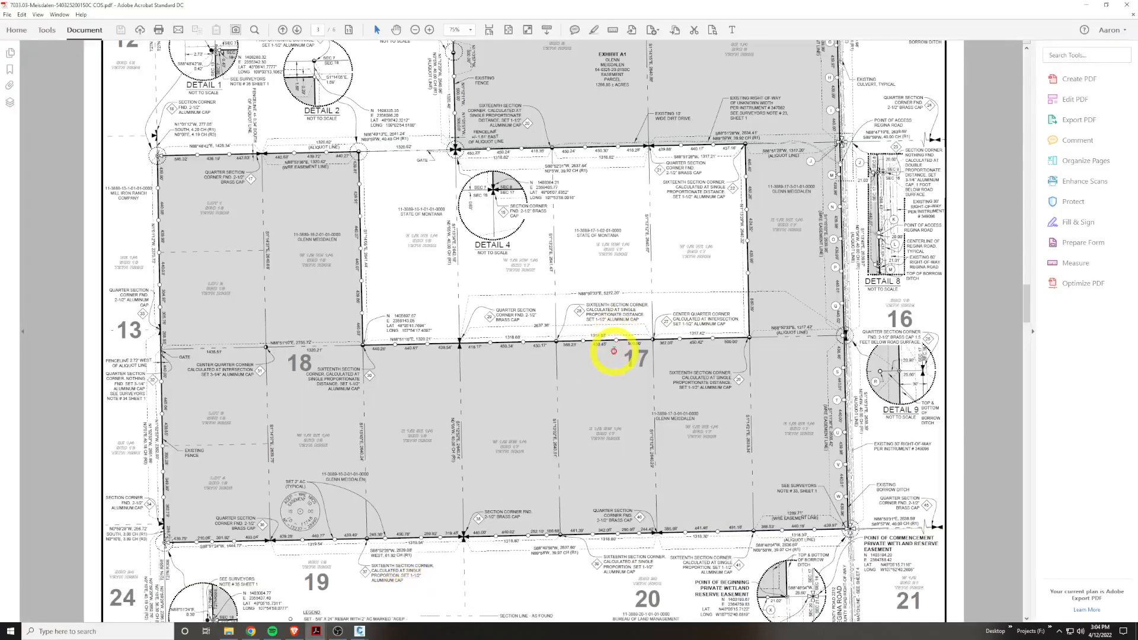
scroll(616, 350, up, 6)
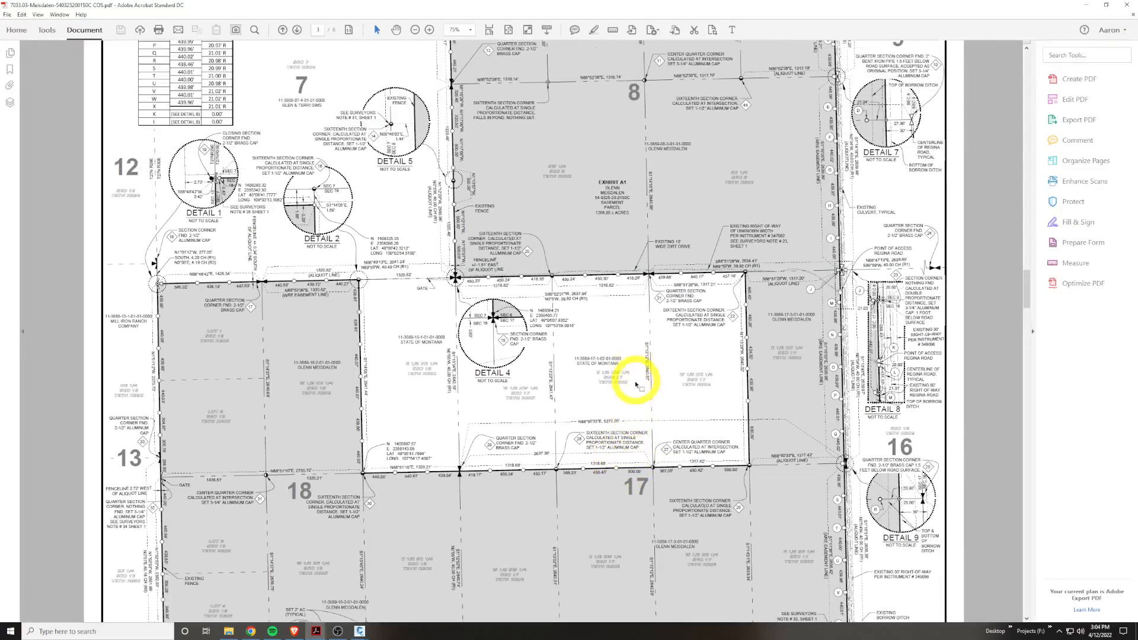
scroll(636, 386, up, 4)
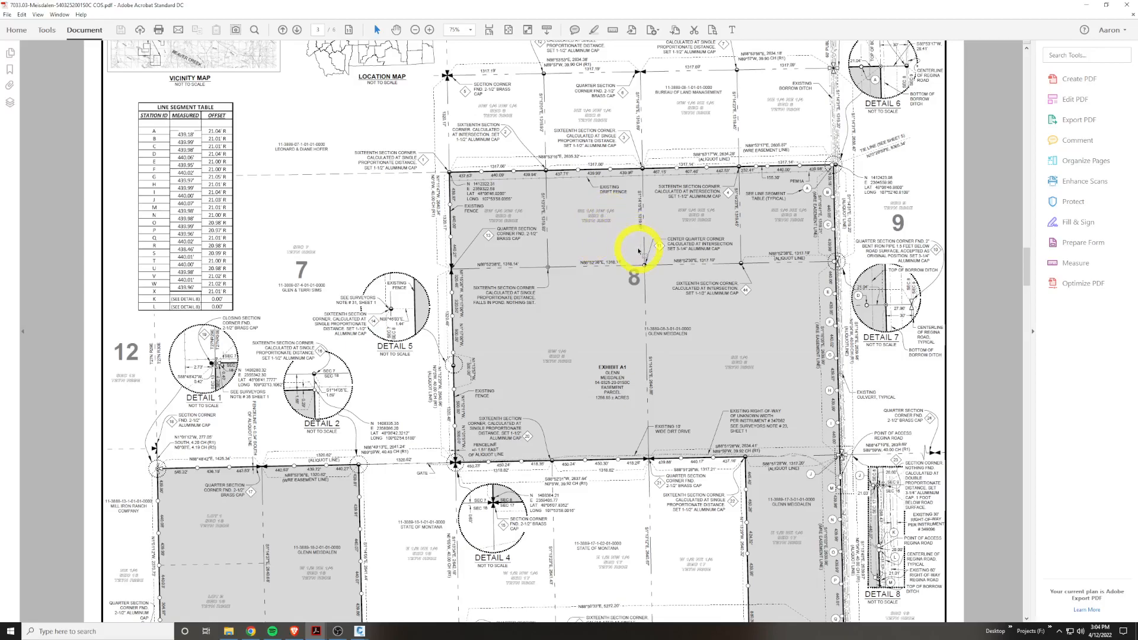
scroll(591, 191, up, 1)
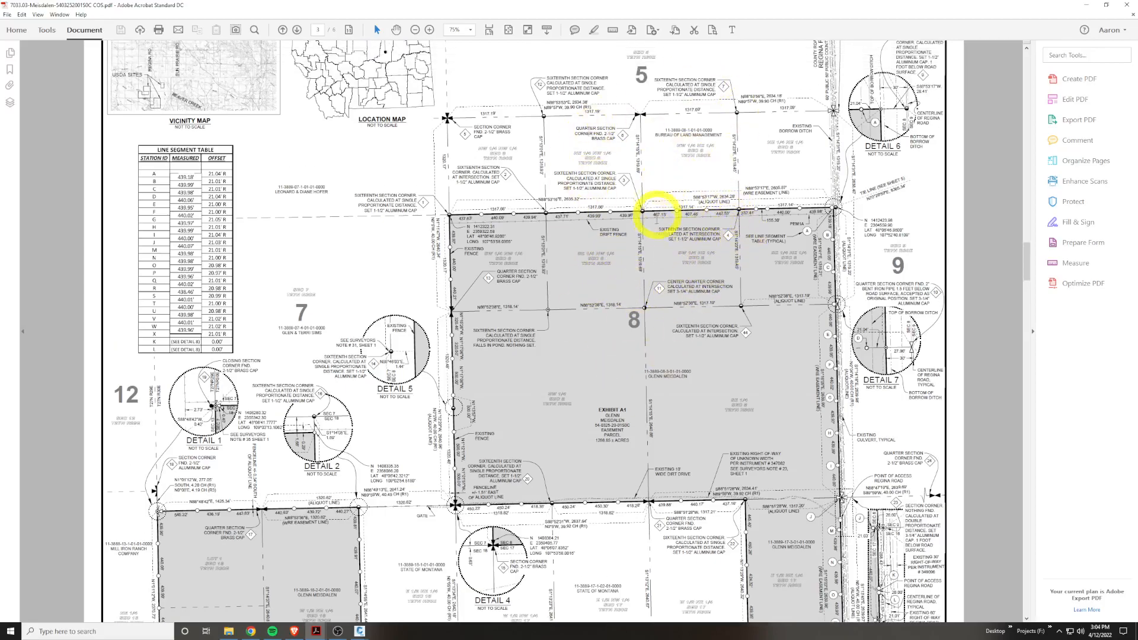
scroll(657, 217, down, 2)
scroll(650, 319, down, 3)
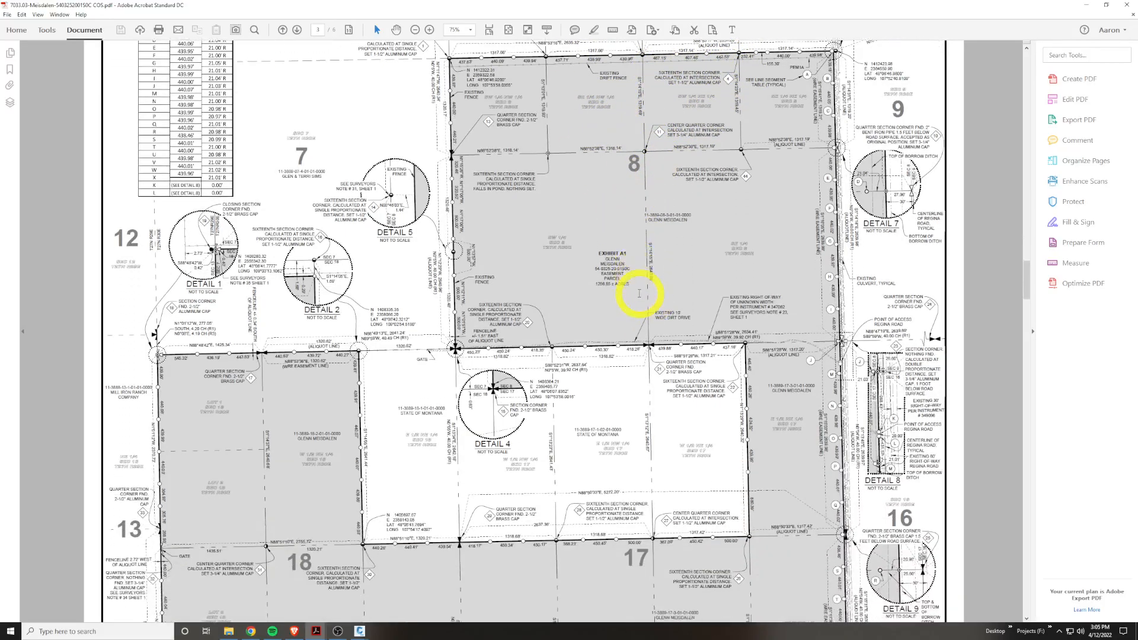
click(1089, 4)
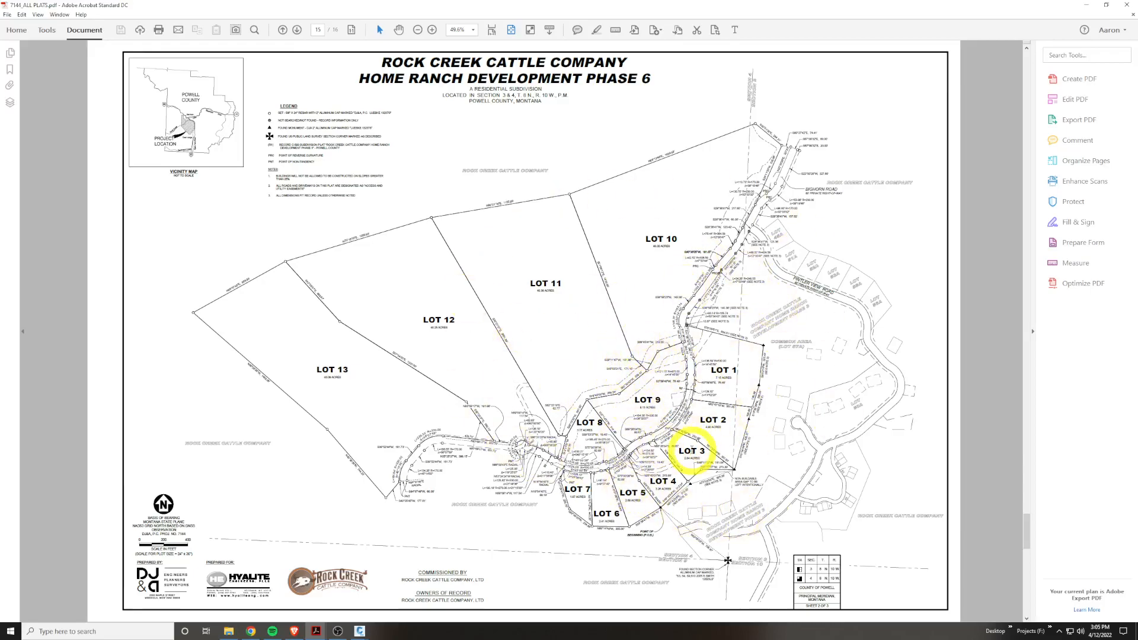
Examine the bearing, distance and curve labels around lots 1 to 9 on page 15 of 7144_ALL PLATS.pdf.
ctrl+scroll(686, 471, up, 1)
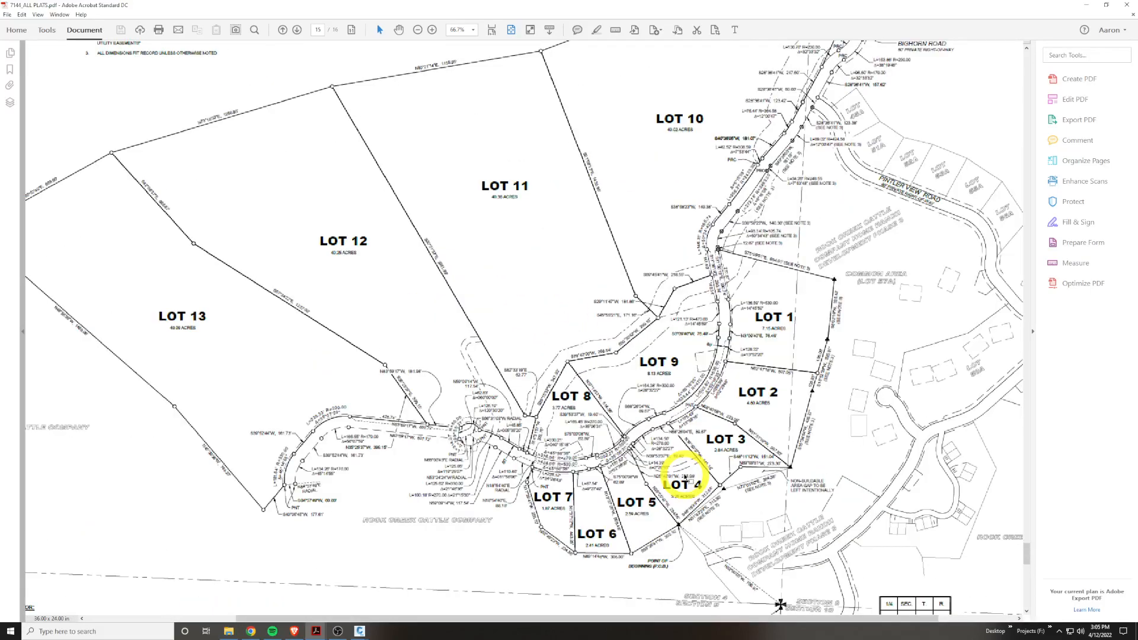
ctrl+scroll(686, 474, up, 1)
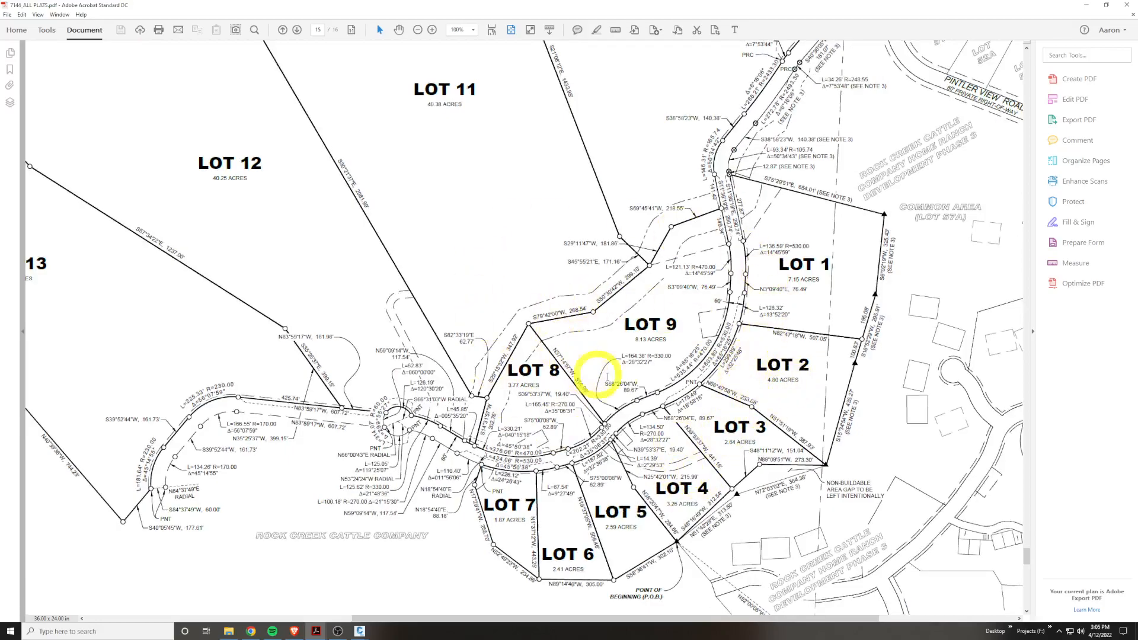
ctrl+scroll(537, 465, up, 1)
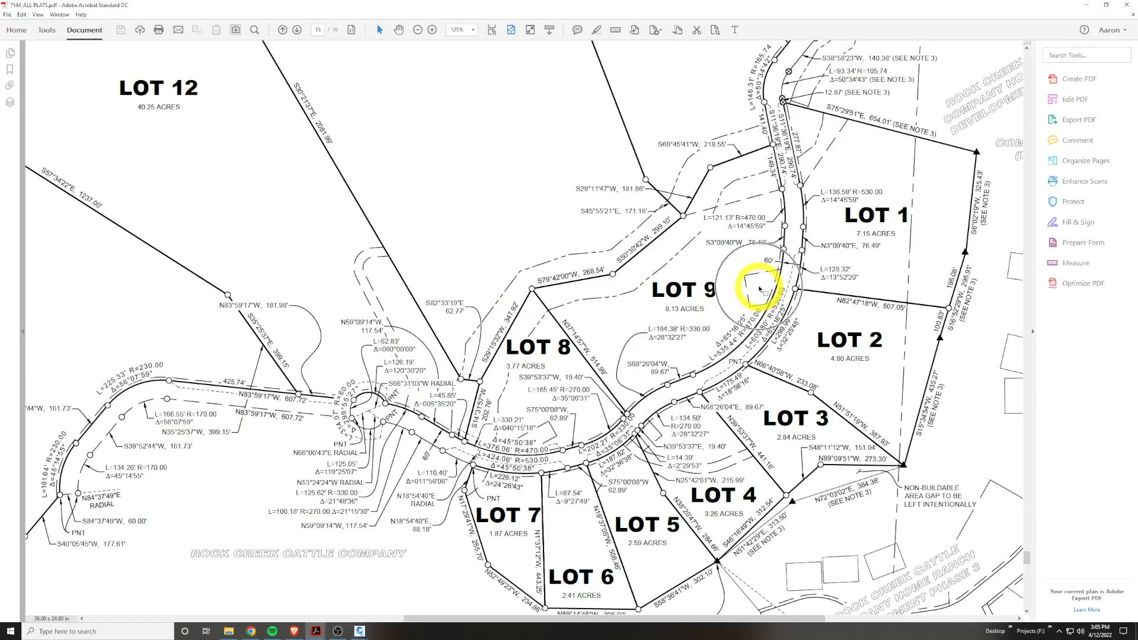
ctrl+scroll(759, 289, down, 5)
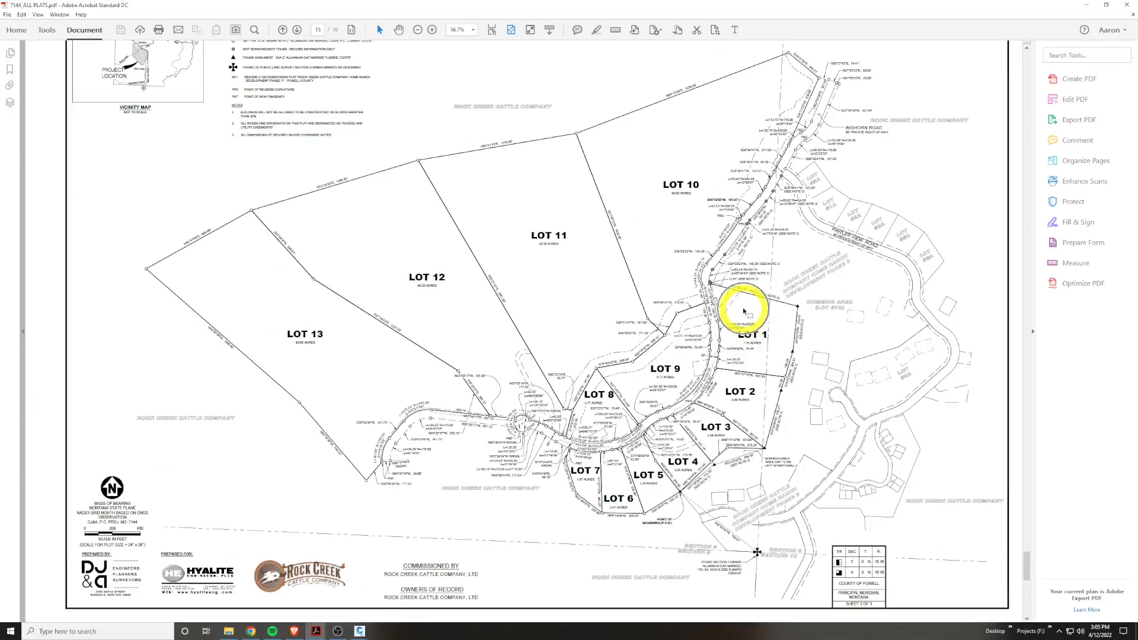
Compare page 15 of the plat set, labelled directly on the lot lines, with page 16, which uses curve and line tables.
scroll(744, 311, down, 3)
ctrl+scroll(741, 319, down, 1)
scroll(741, 319, up, 3)
scroll(741, 319, down, 3)
scroll(741, 318, up, 3)
scroll(741, 318, down, 3)
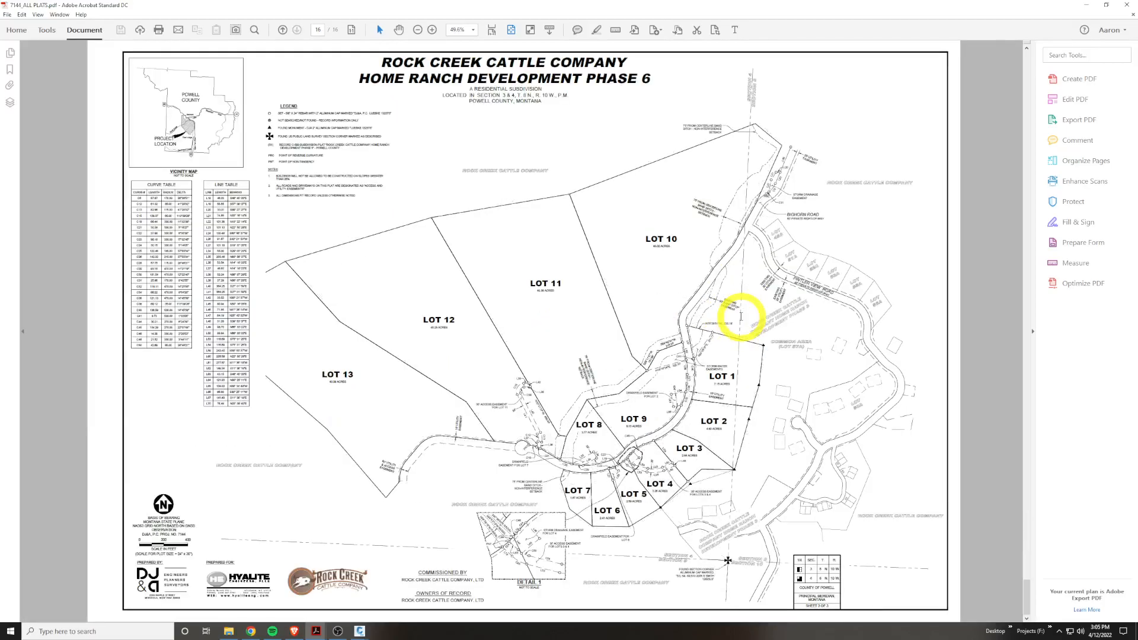
scroll(741, 318, up, 3)
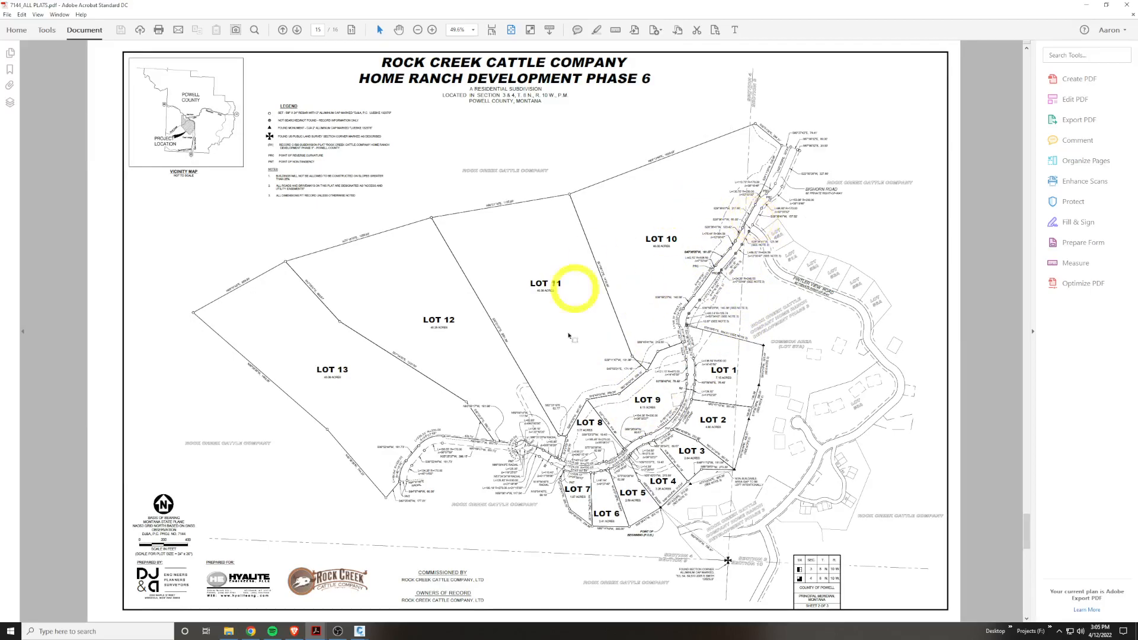
scroll(652, 229, down, 3)
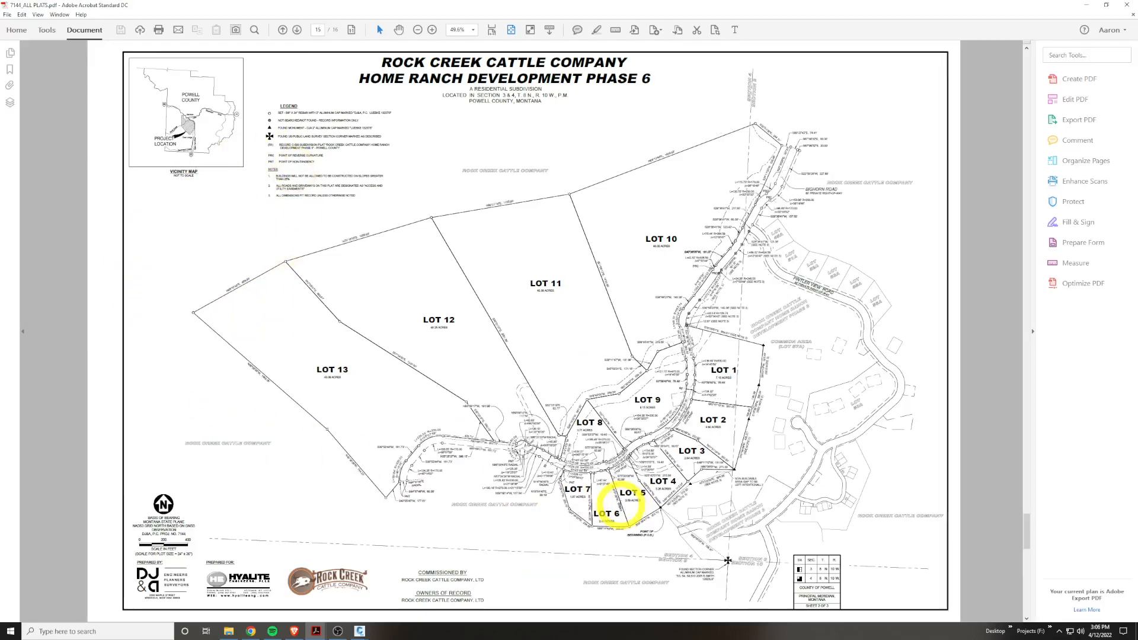
scroll(620, 503, up, 1)
scroll(621, 503, down, 1)
scroll(620, 503, up, 1)
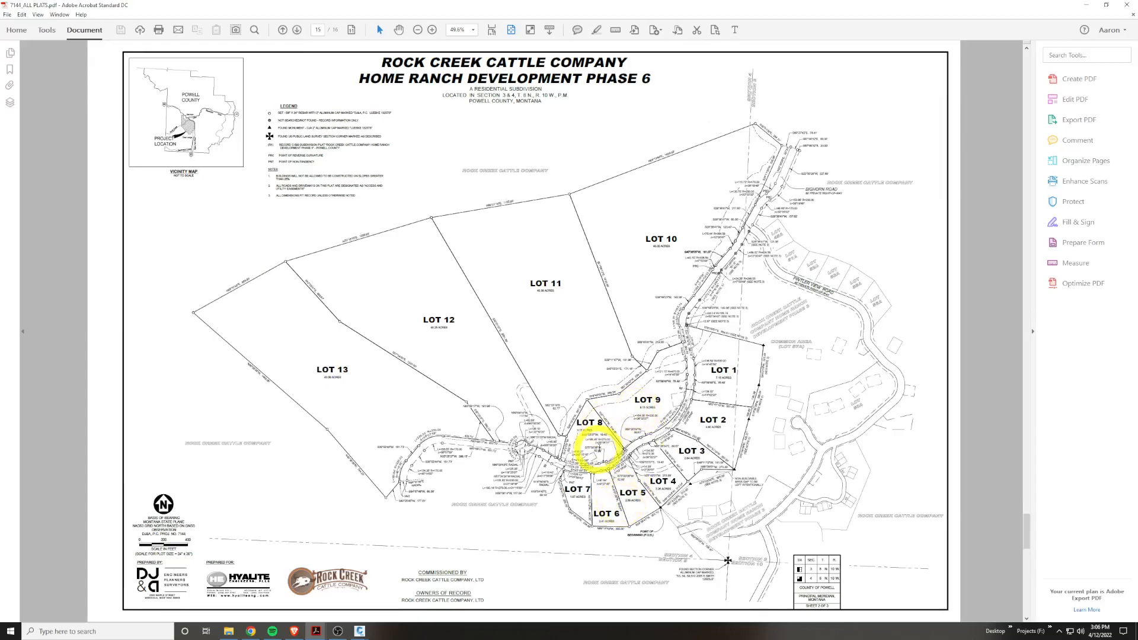
scroll(600, 446, down, 1)
scroll(600, 446, up, 1)
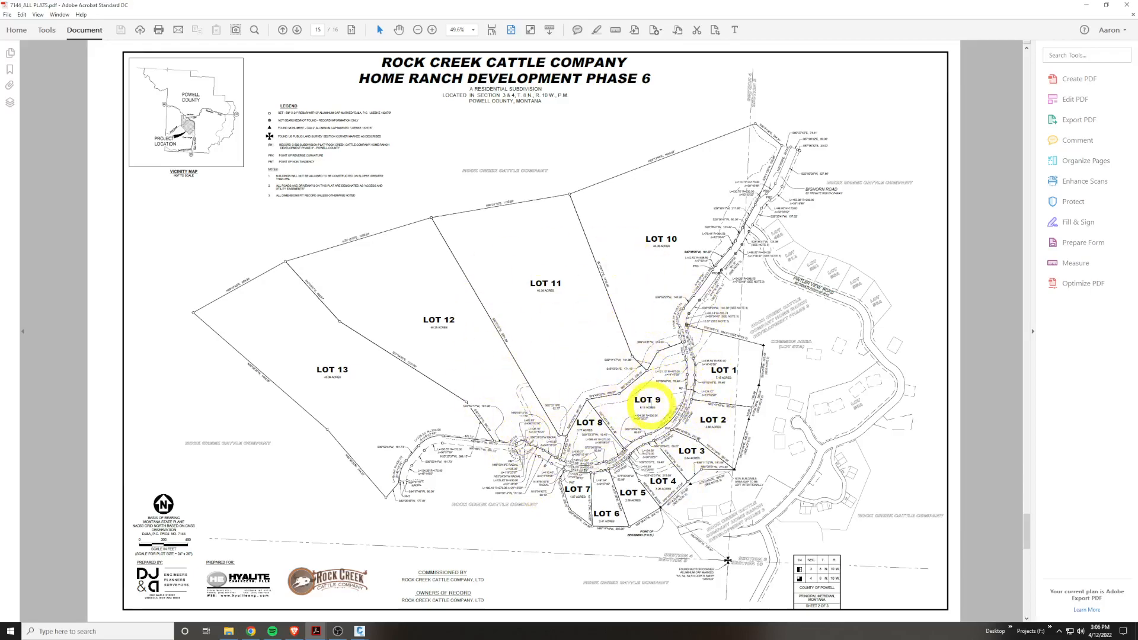
scroll(652, 350, down, 1)
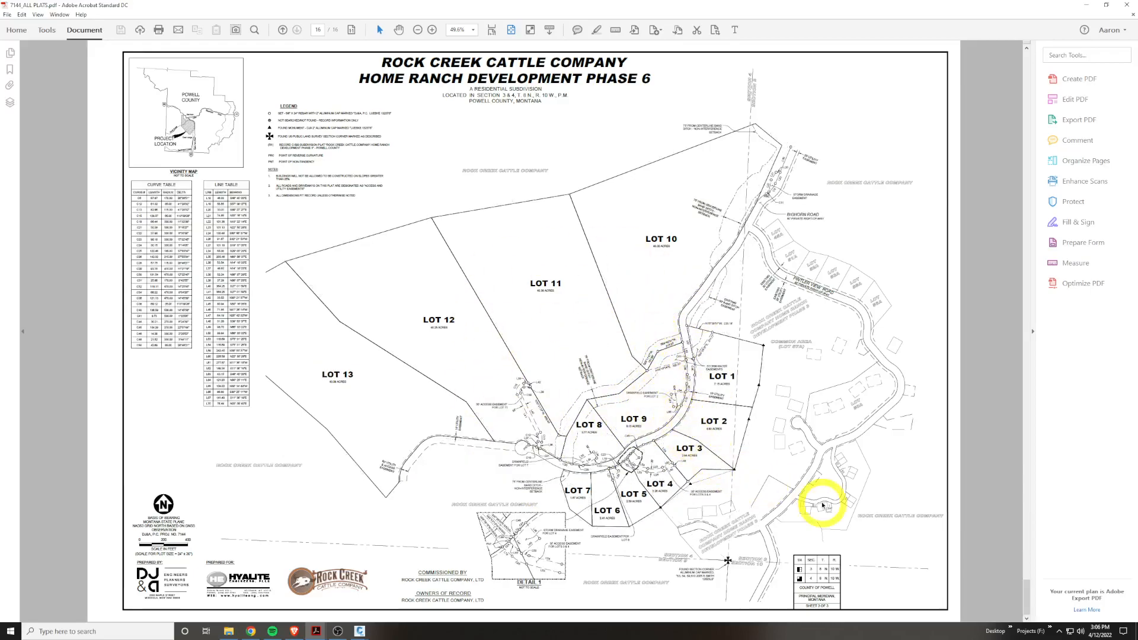
Find tags L26 and C23 near lots 5 and 8 on page 16 and look them up in the line and curve tables.
ctrl+scroll(650, 514, up, 5)
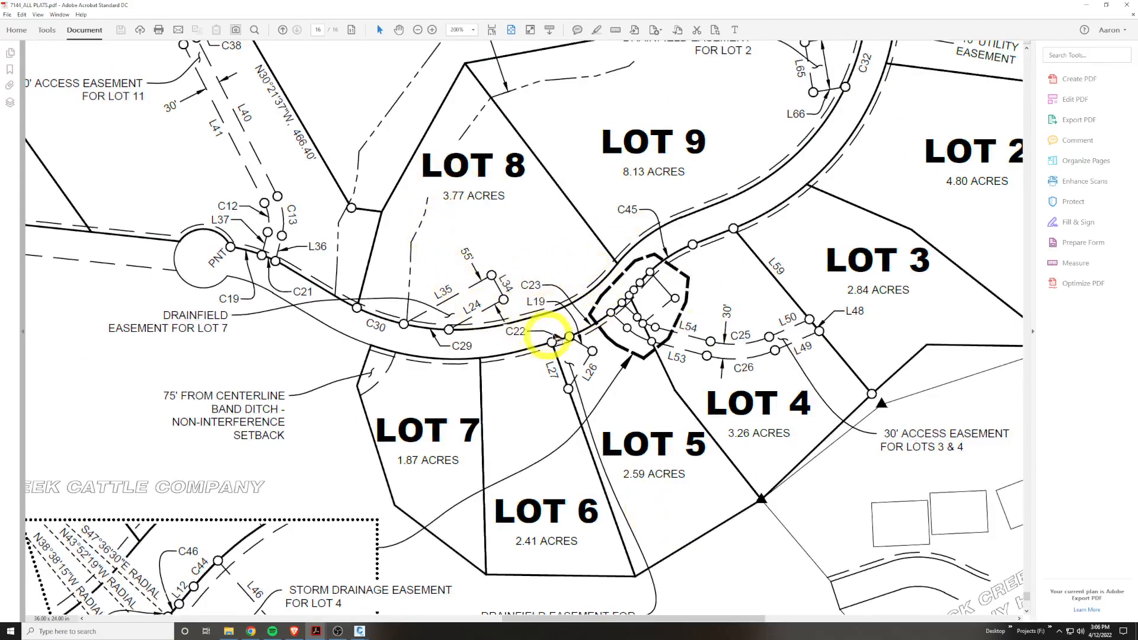
drag(585, 382, 593, 374)
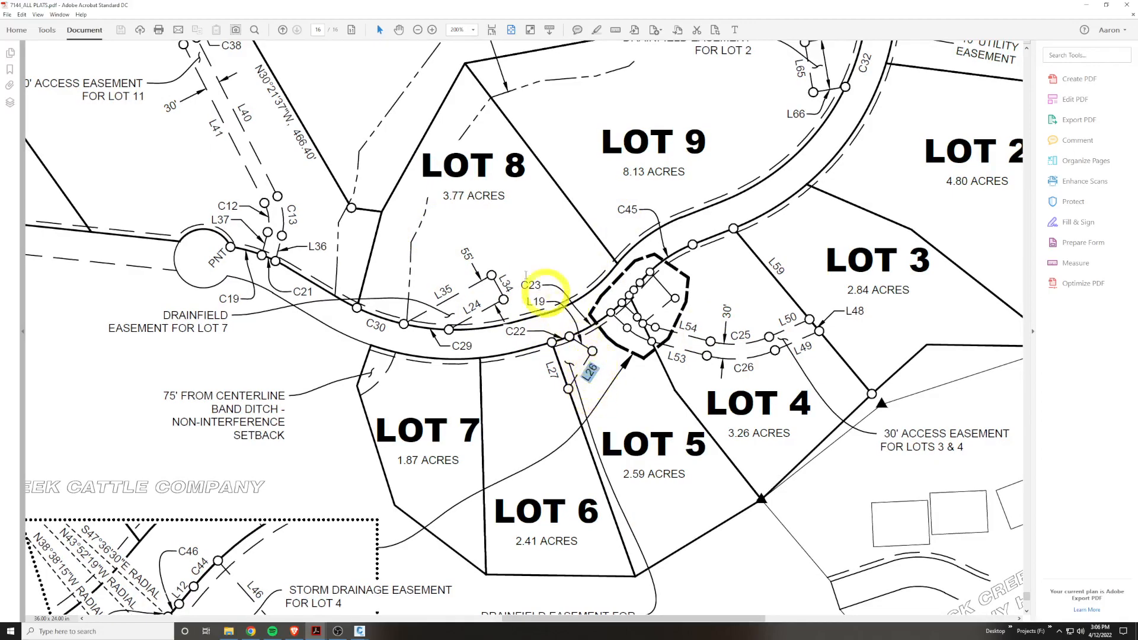
double_click(534, 286)
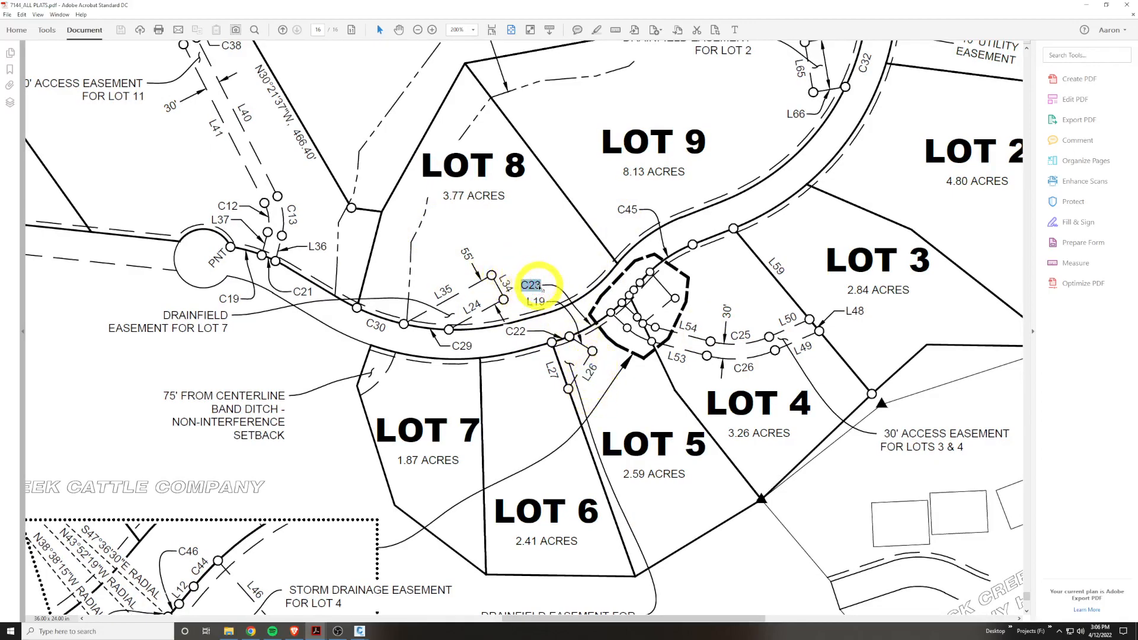
double_click(590, 373)
scroll(508, 362, left, 20)
scroll(450, 335, up, 15)
drag(507, 386, 646, 392)
click(633, 389)
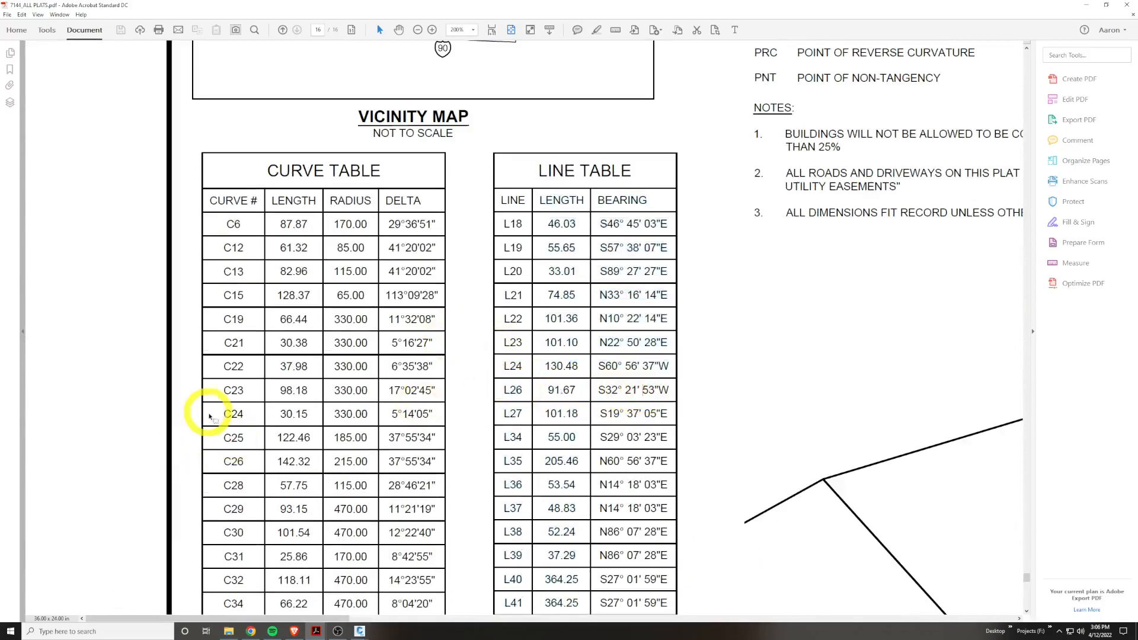
drag(227, 391, 397, 390)
key(ctrl+minus)
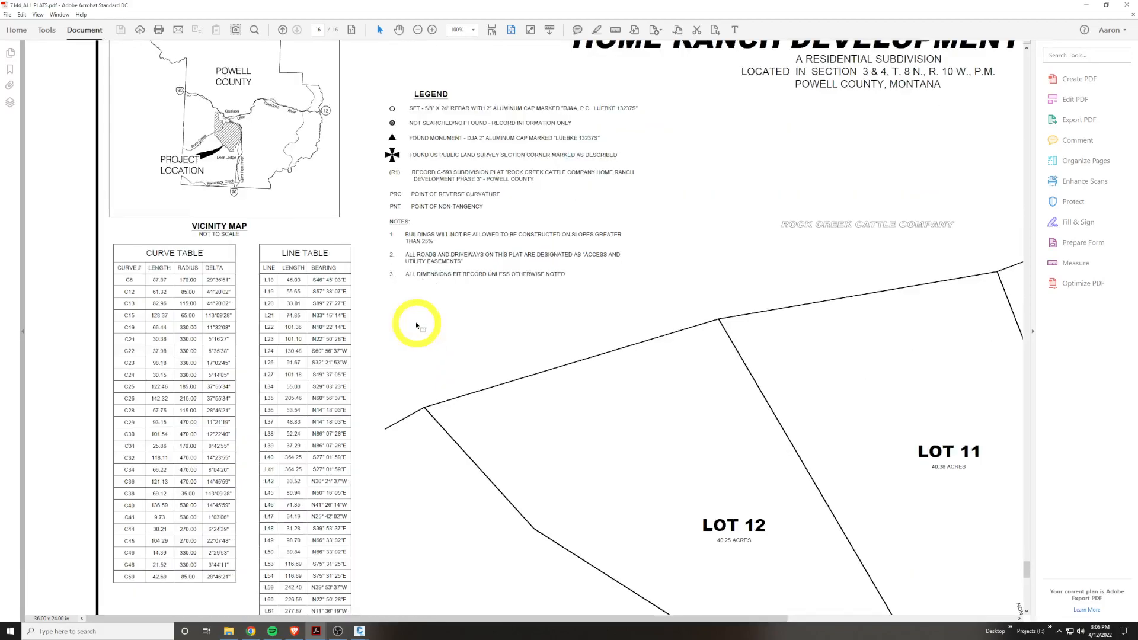
Review page 16's tagged easements as a whole against the crowded segment labels around lots 4 to 8 on page 15.
ctrl+scroll(417, 326, down, 2)
middle_drag(377, 349, 399, 367)
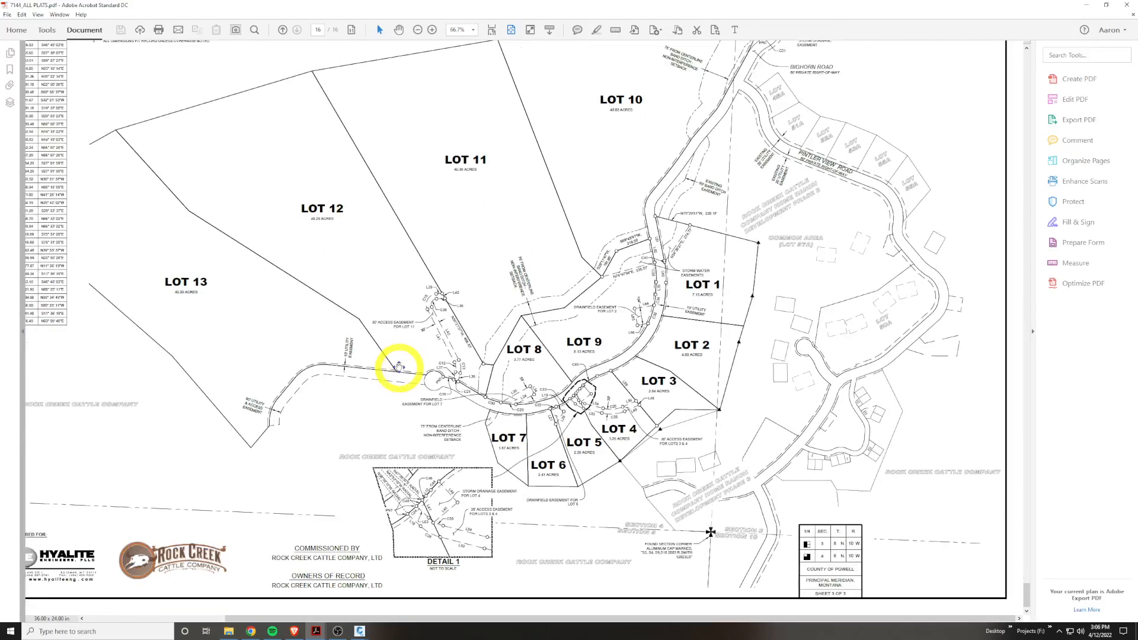
ctrl+scroll(399, 367, down, 1)
scroll(416, 380, up, 1)
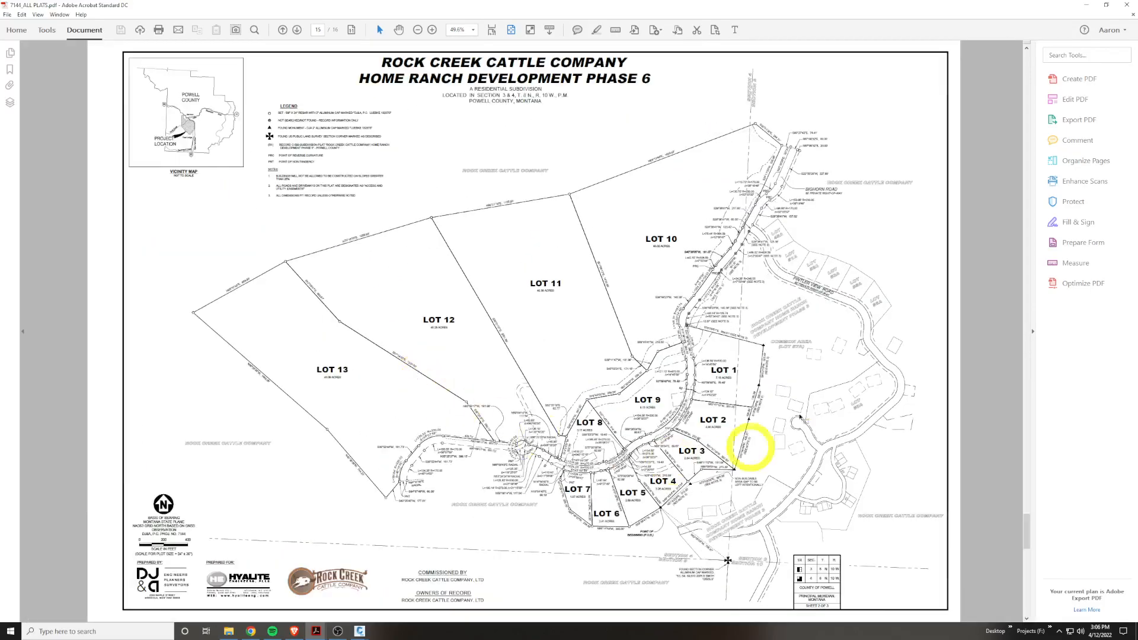
ctrl+scroll(620, 442, up, 5)
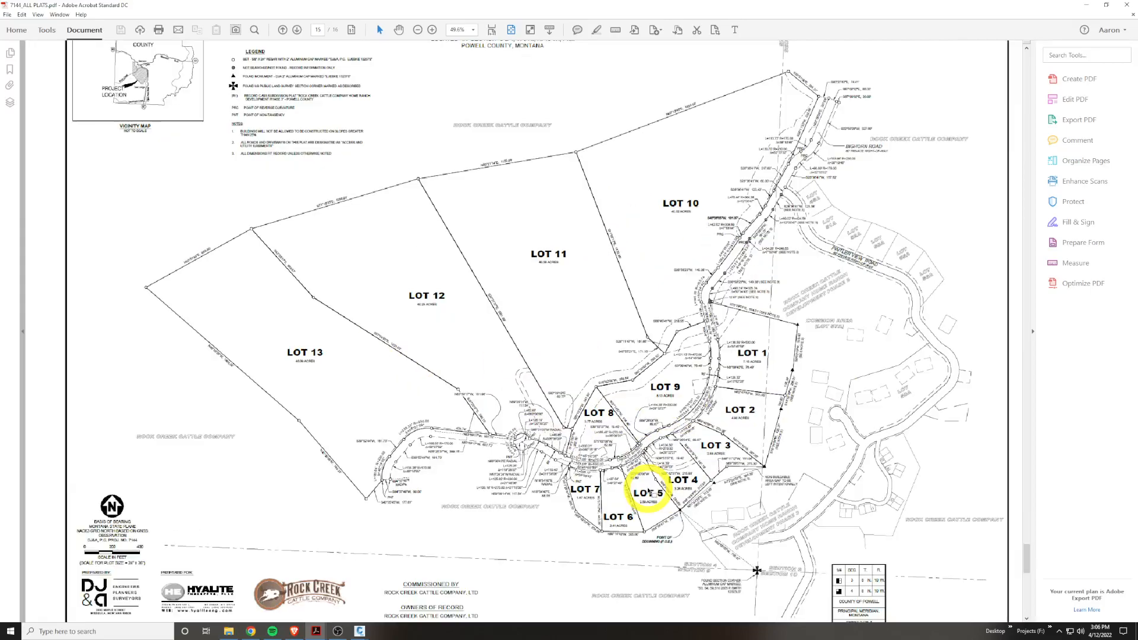
ctrl+scroll(564, 224, down, 4)
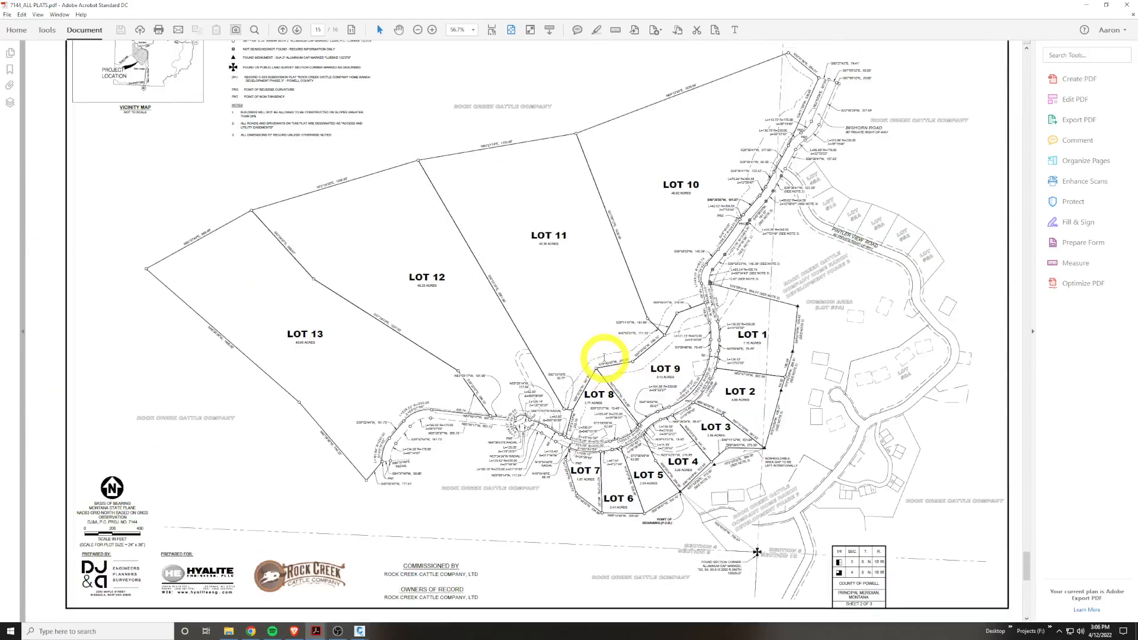
scroll(601, 352, down, 1)
scroll(601, 352, up, 1)
scroll(601, 352, down, 1)
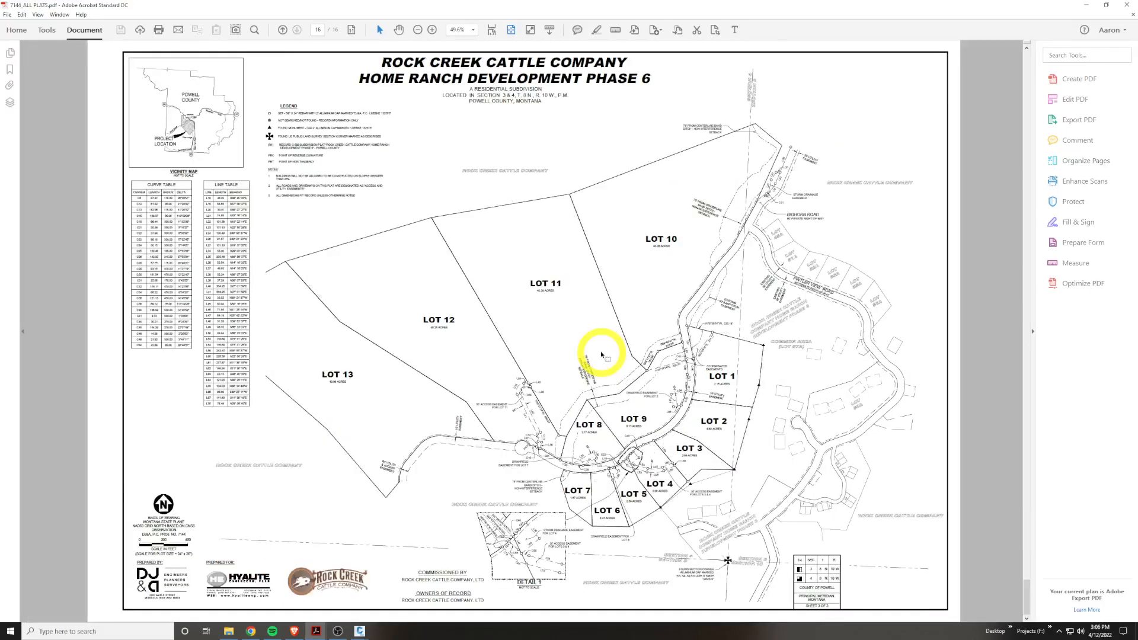
Switch back to the 7_Creating An Area Table drawing in Civil 3D and bring the northern lots along the road into view.
click(1092, 6)
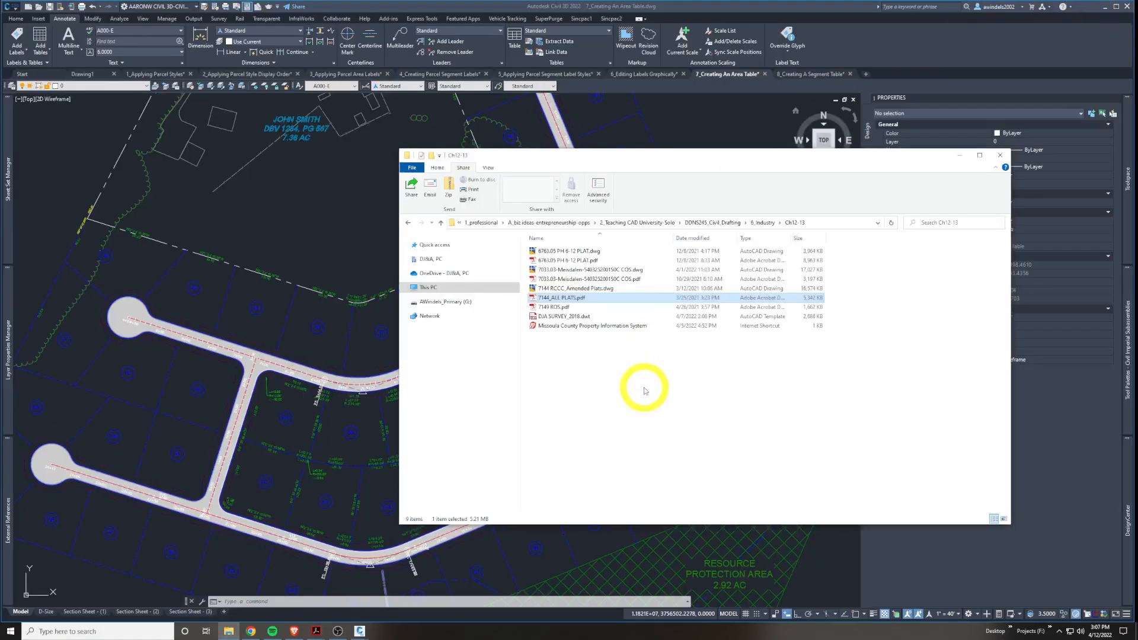
click(195, 447)
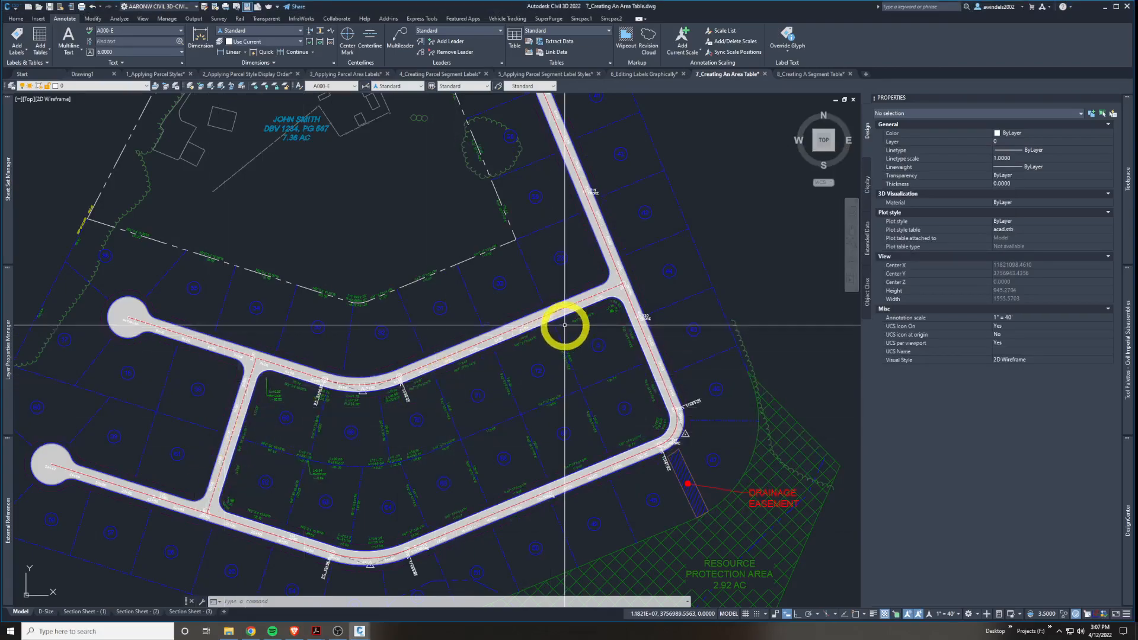
middle_drag(523, 316, 559, 408)
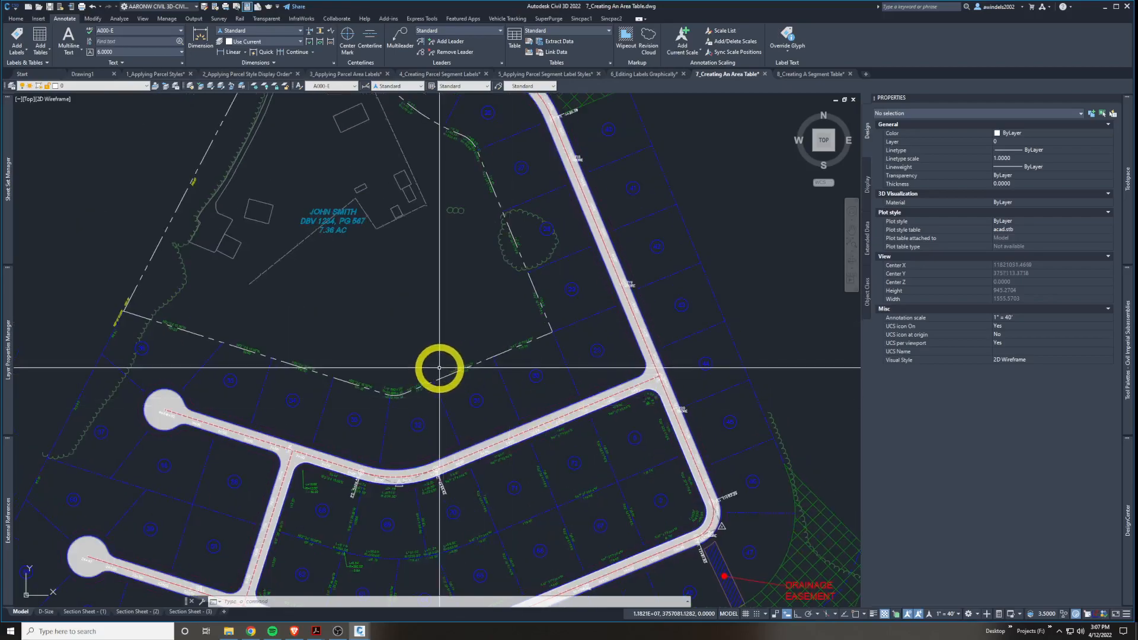
key(Escape)
middle_drag(439, 367, 464, 392)
middle_drag(435, 322, 445, 344)
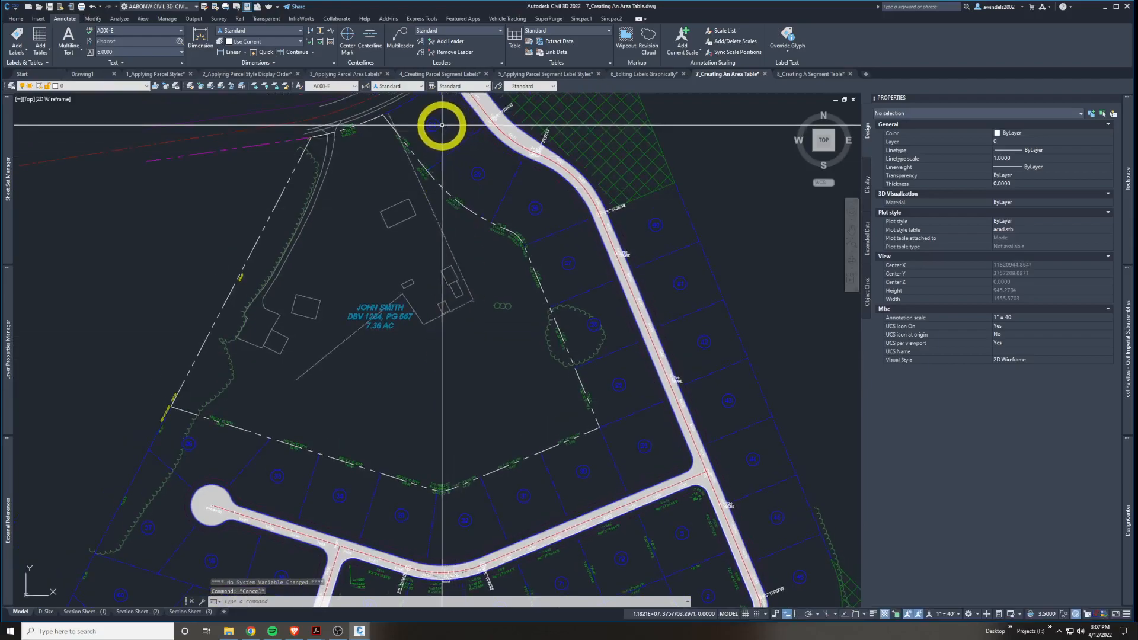
Start renumbering from the northernmost lot for the Lot Layout site, with starting number 1, increment 1 and the parcel style's name template.
click(436, 125)
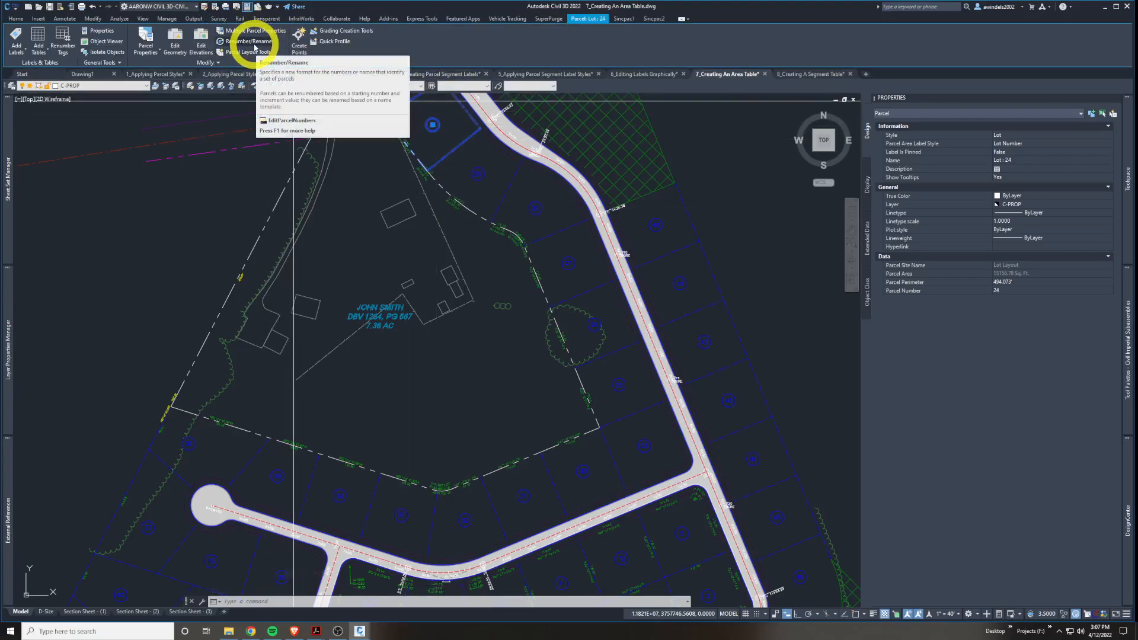
click(254, 43)
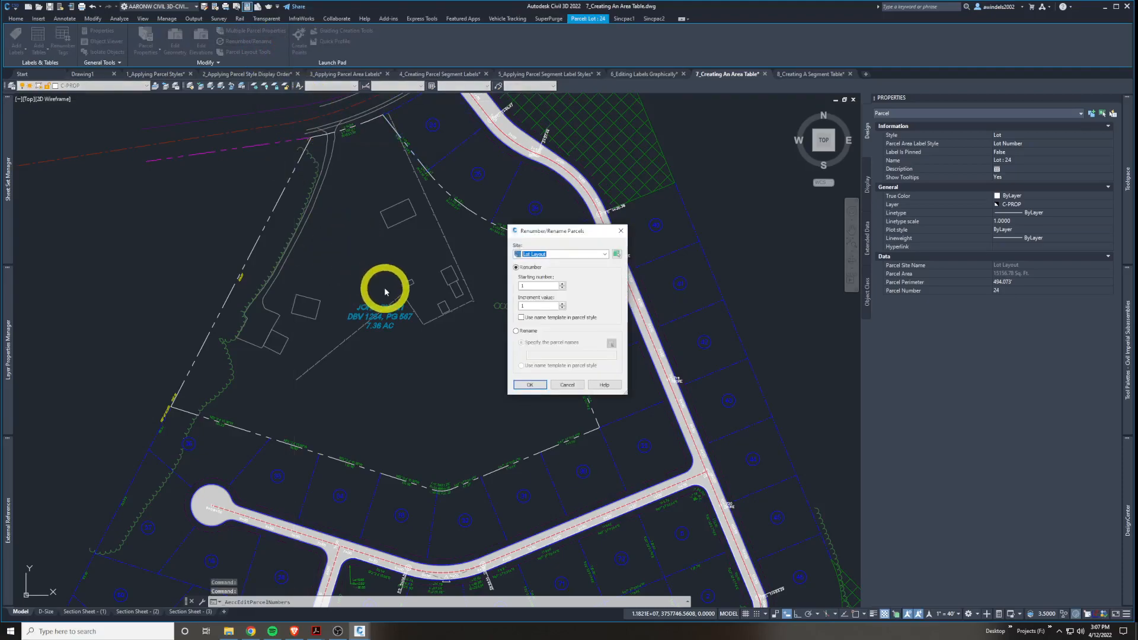
drag(542, 234, 521, 239)
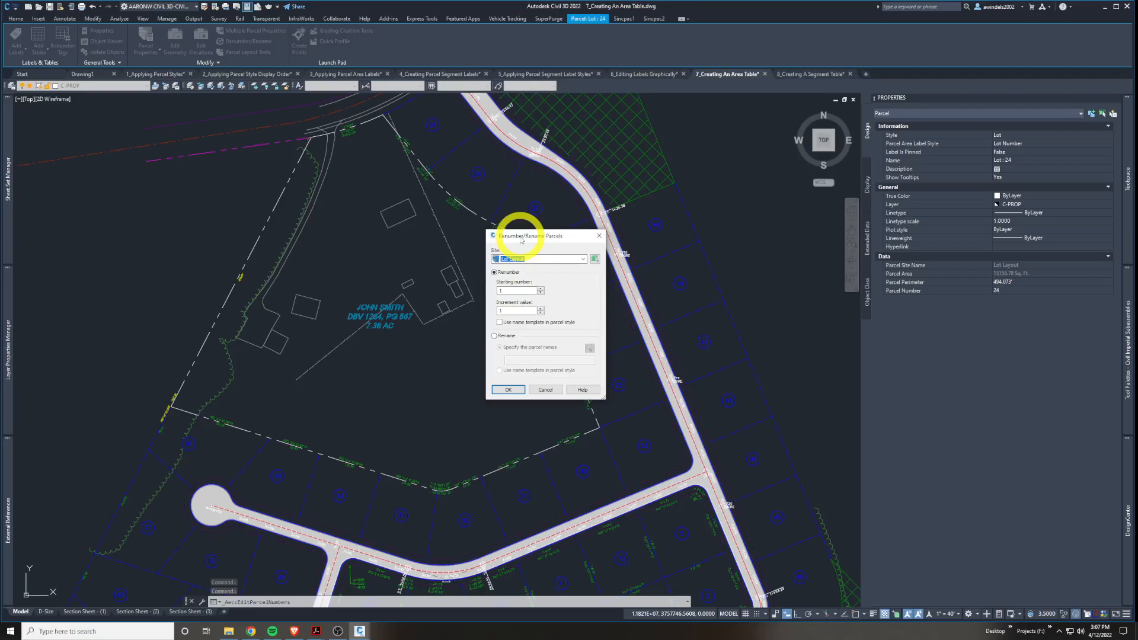
click(535, 265)
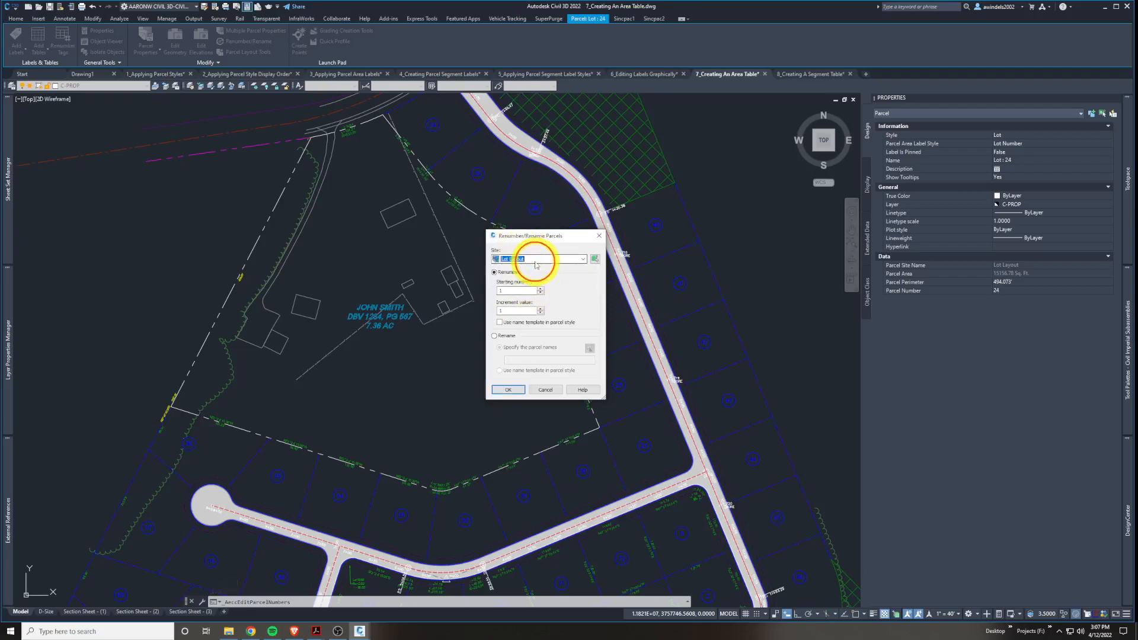
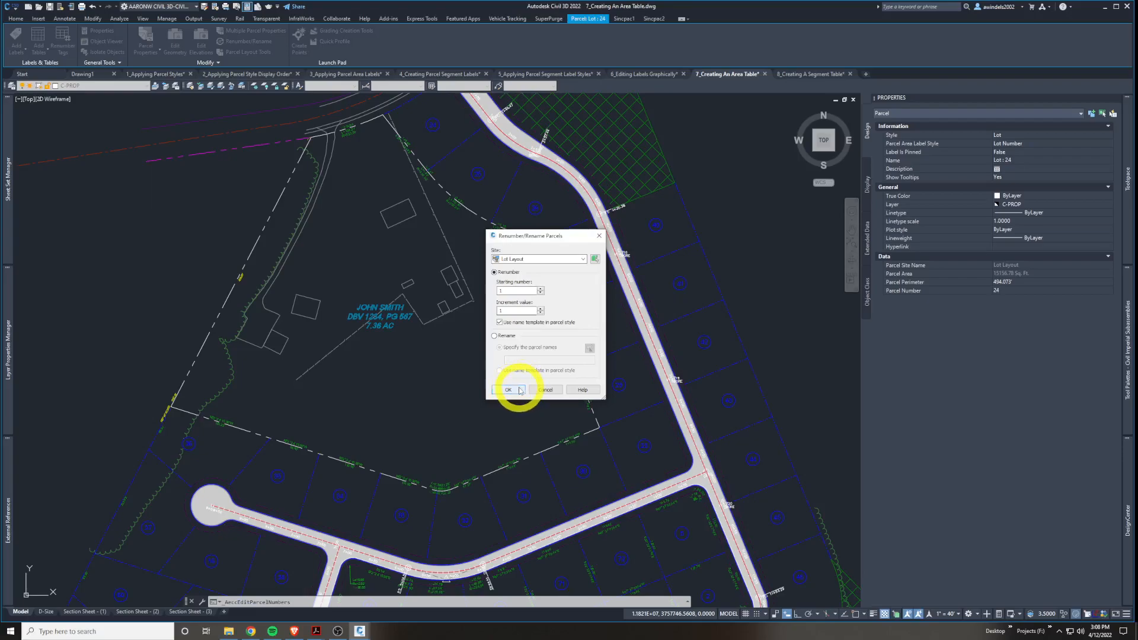
click(507, 390)
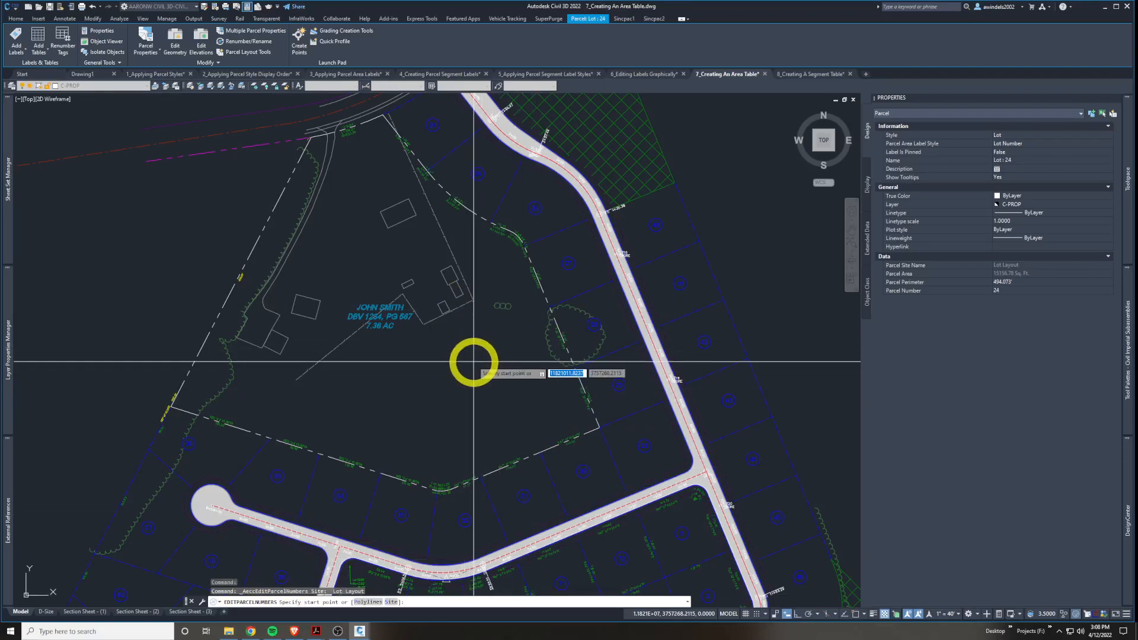
Begin the renumbering path near the centre of the northernmost lot and carry it southeast through the lots west of the road.
middle_drag(463, 323, 483, 401)
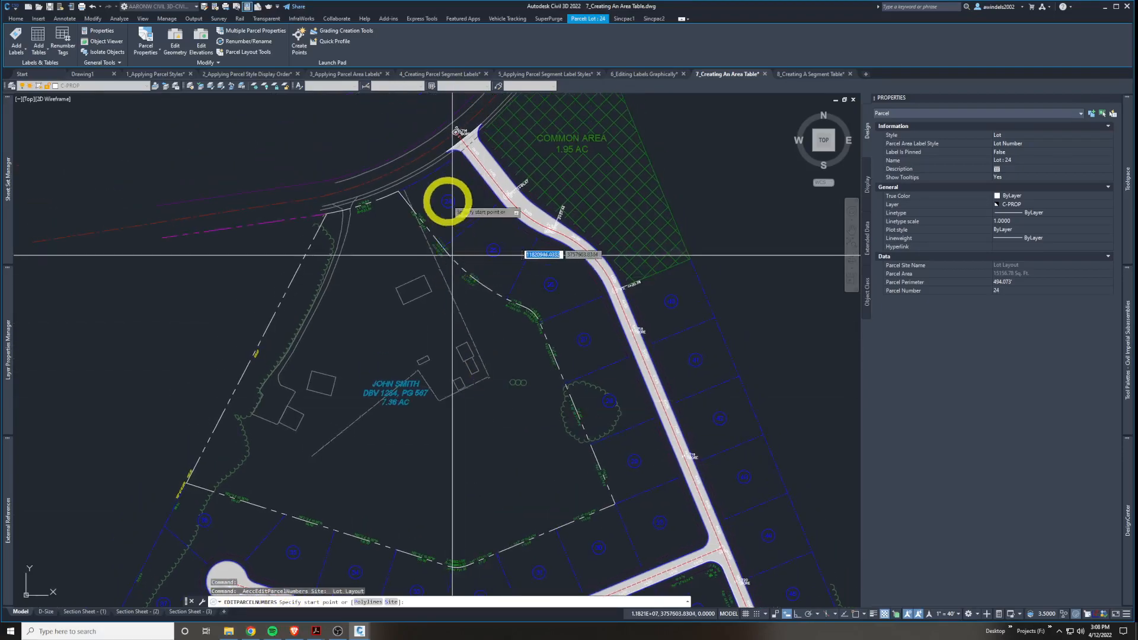
click(441, 195)
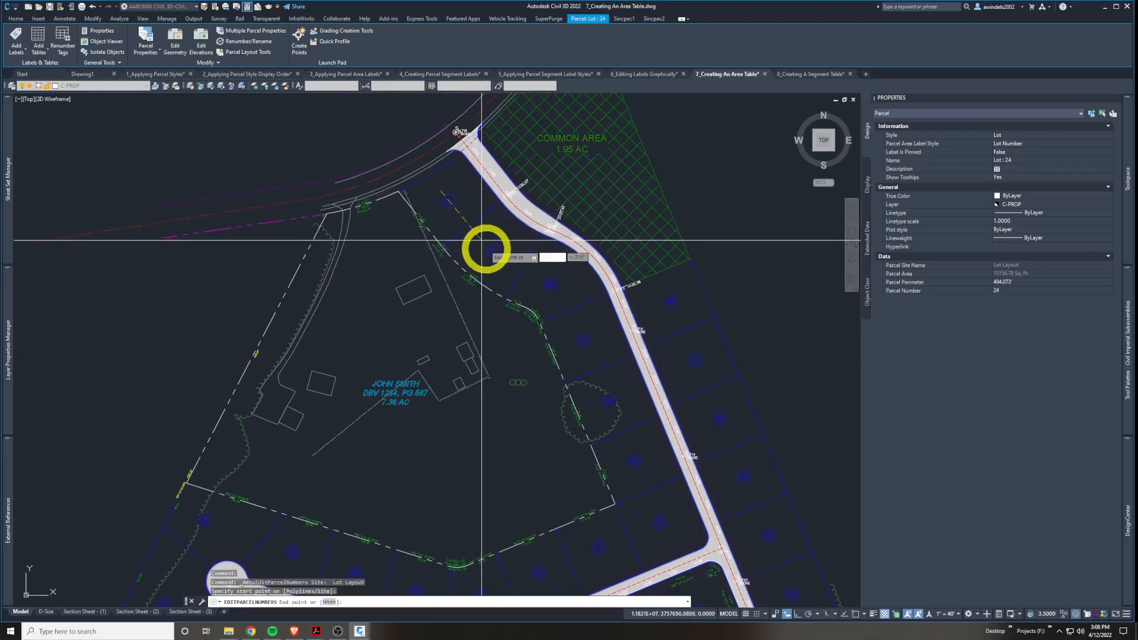
click(571, 303)
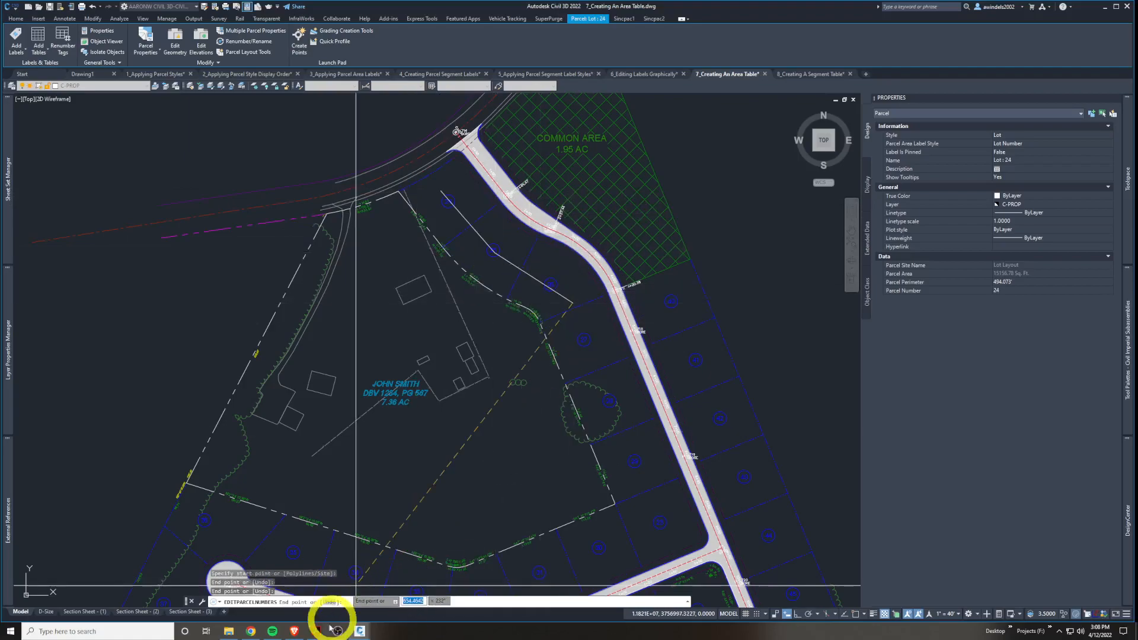
Check the lot order in Figure 13.6 of the Acrobat textbook, and continue the Civil 3D path around the John Smith tract to its southwest lot.
mouse_move(332, 622)
click(193, 586)
scroll(591, 338, down, 20)
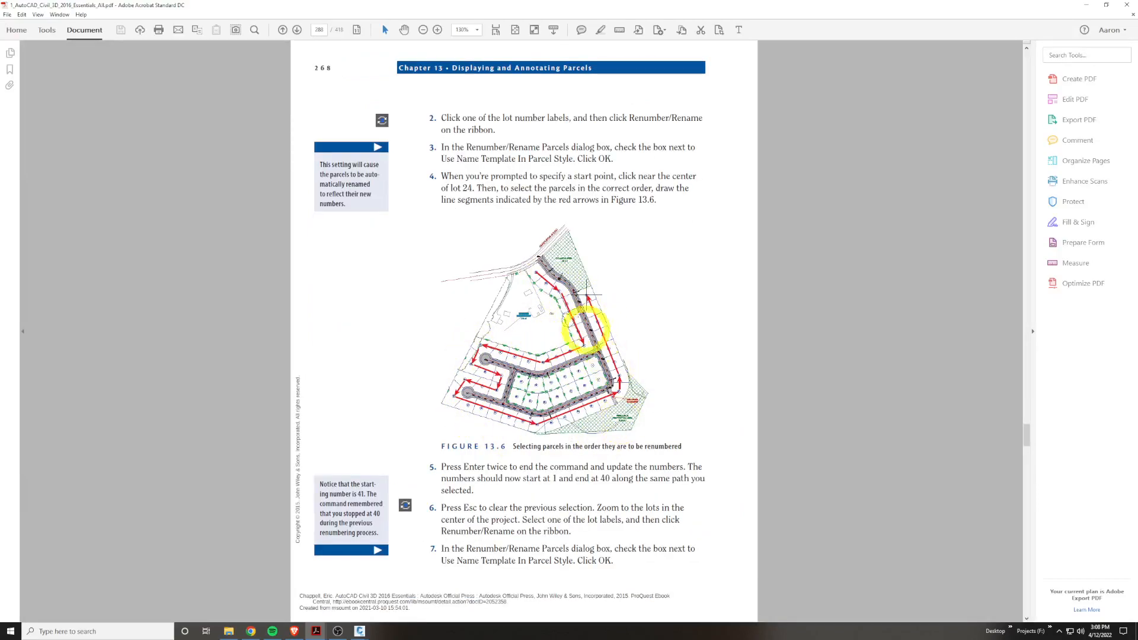
click(1086, 7)
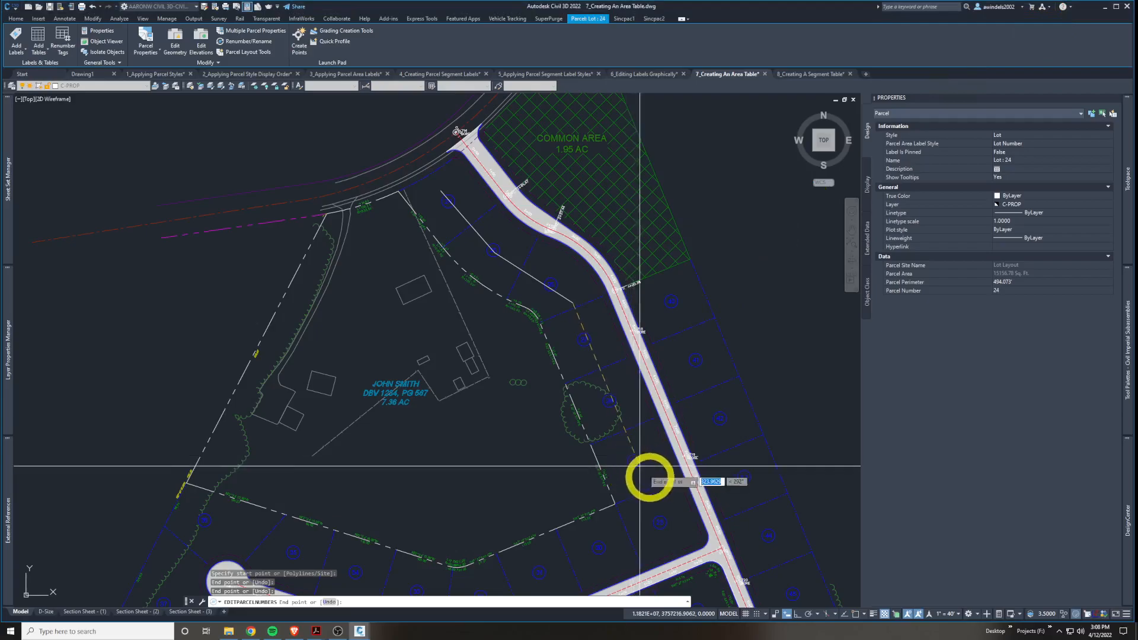
middle_drag(655, 559, 658, 398)
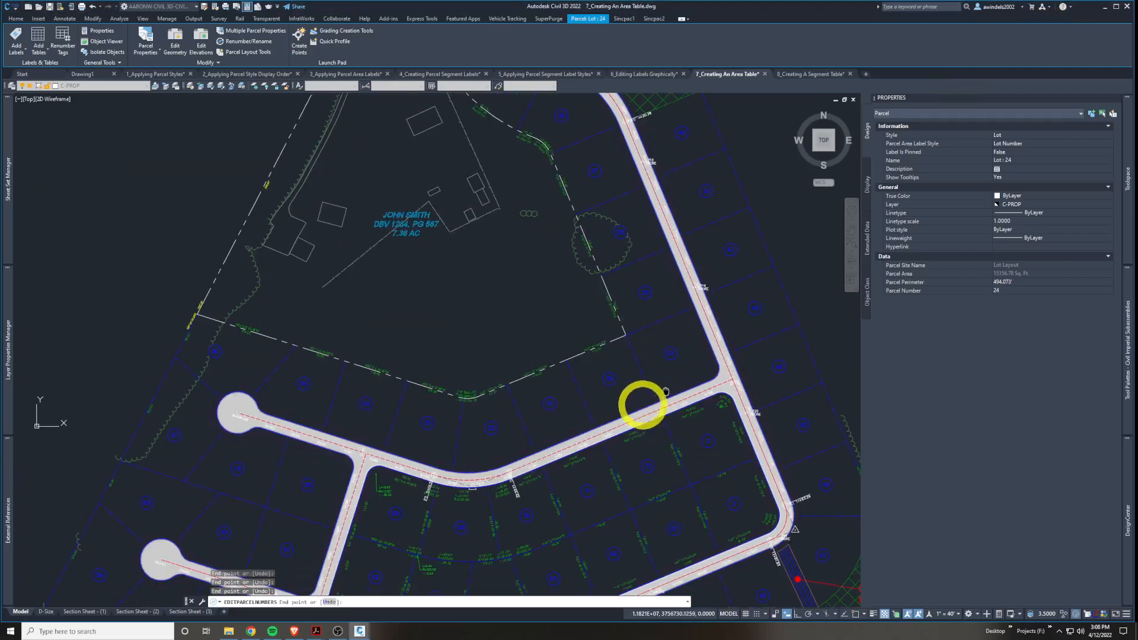
click(473, 432)
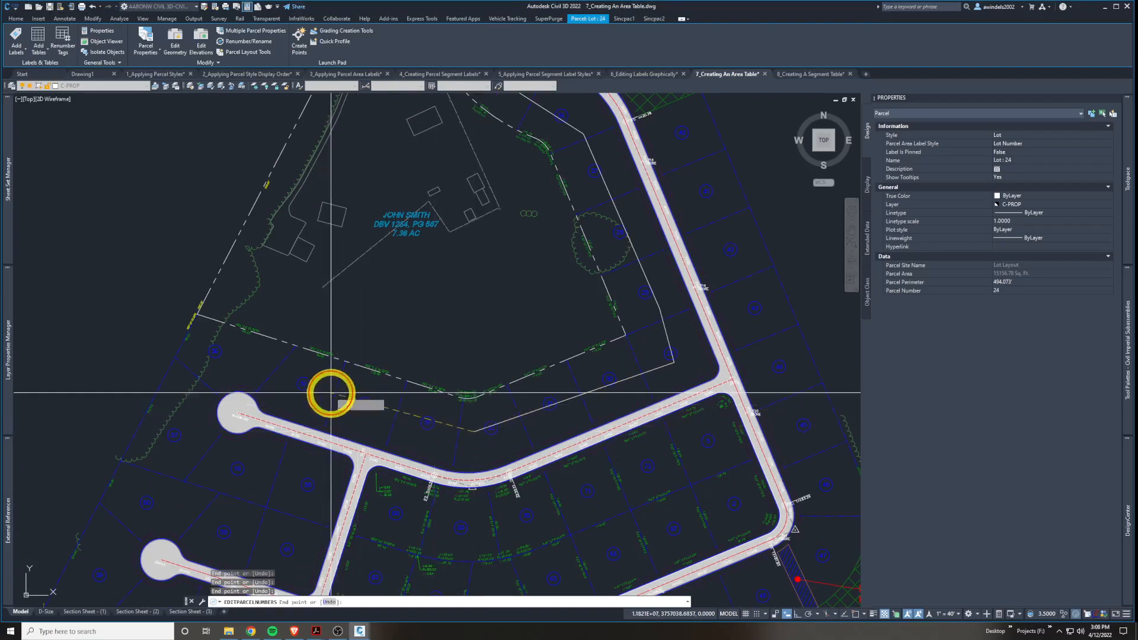
click(196, 355)
Loop the renumbering path through the two rows of lots between the western cul-de-sacs.
click(178, 440)
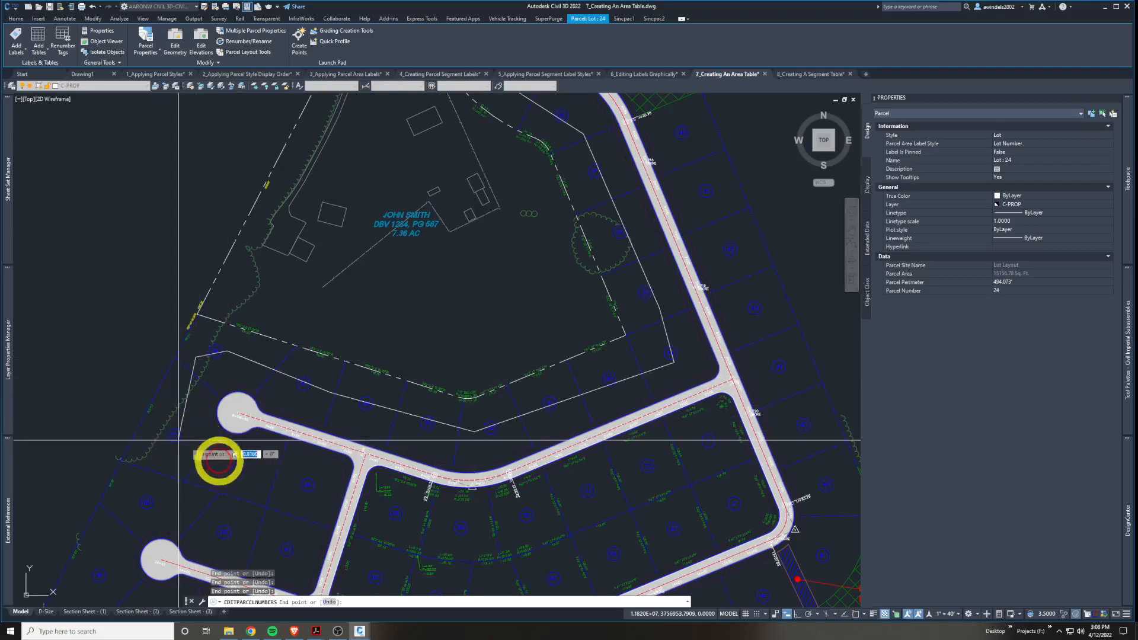
click(323, 492)
click(285, 550)
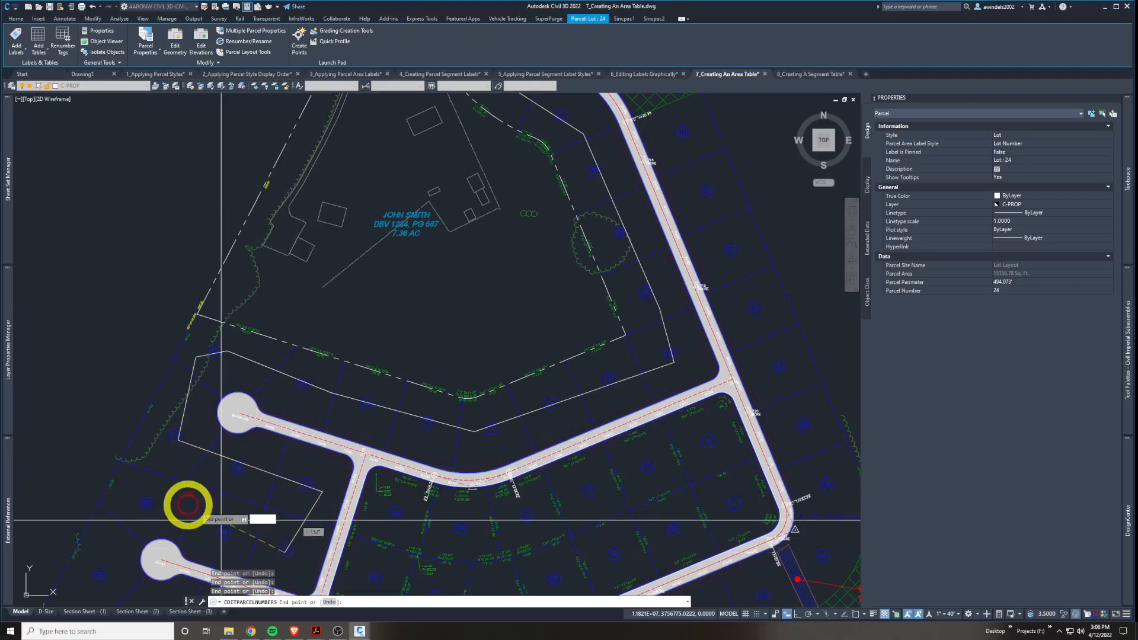
Extend the renumbering path around the lower cul-de-sac and east along the southern row of lots.
middle_drag(154, 551, 267, 341)
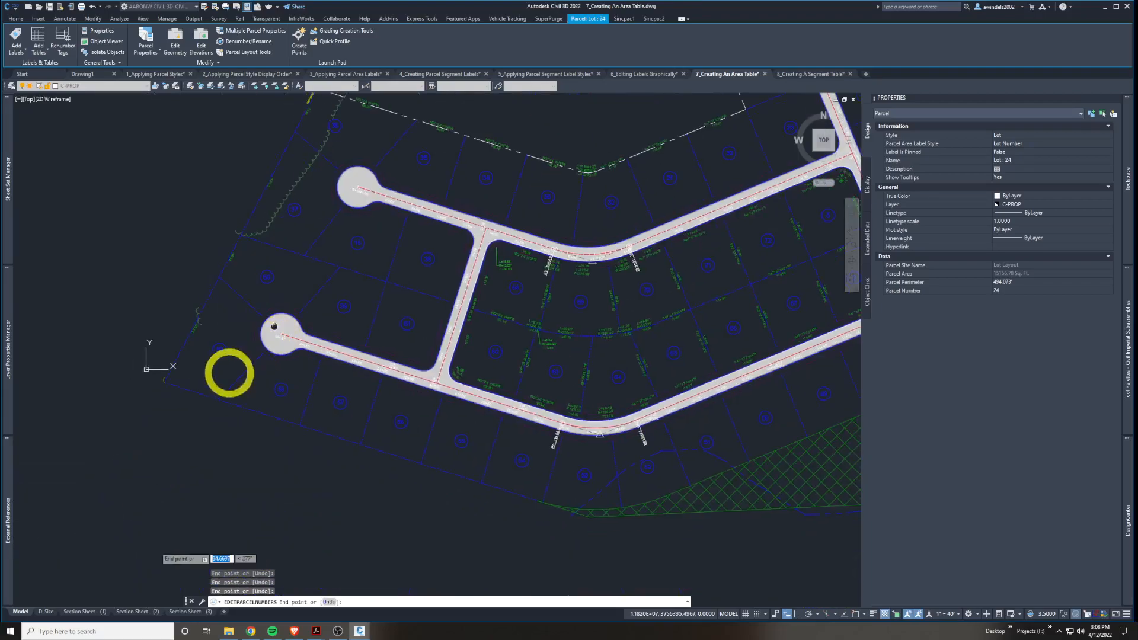
click(512, 459)
click(590, 478)
middle_drag(726, 447, 463, 448)
click(456, 449)
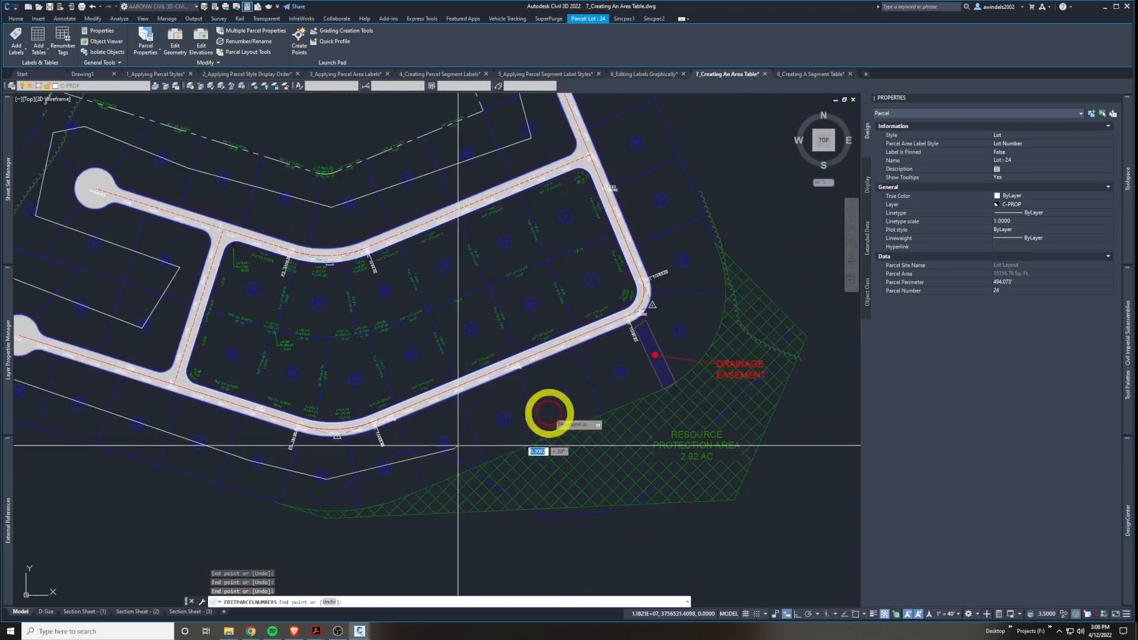
Carry the path around the southeast corner and north to the lot below the common area, and apply the renumbering.
middle_drag(670, 324, 651, 399)
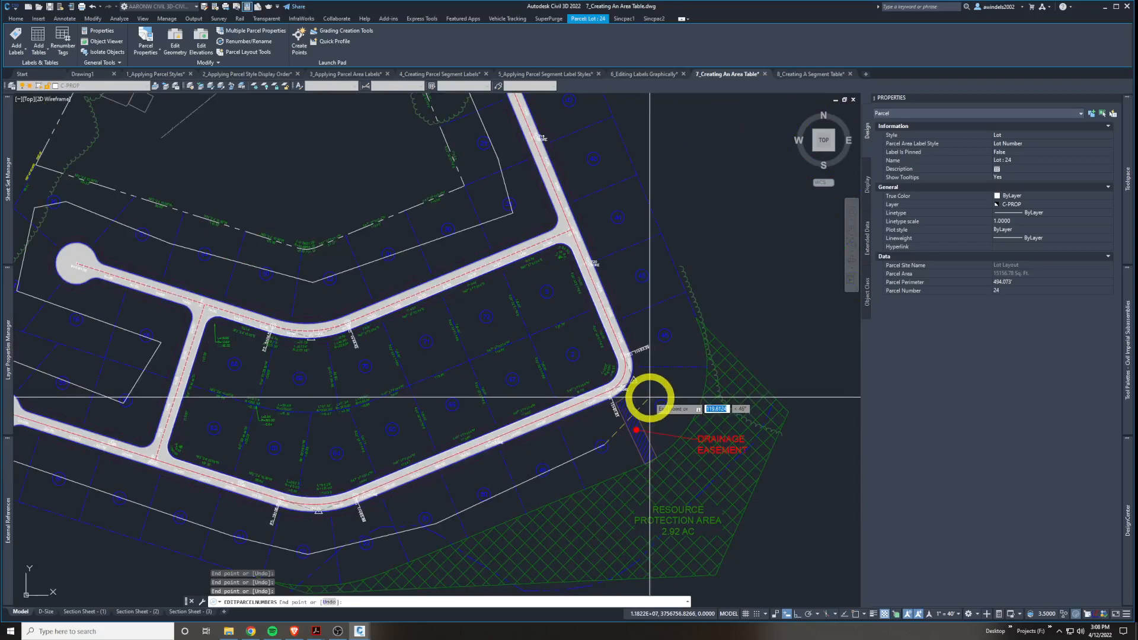
click(668, 399)
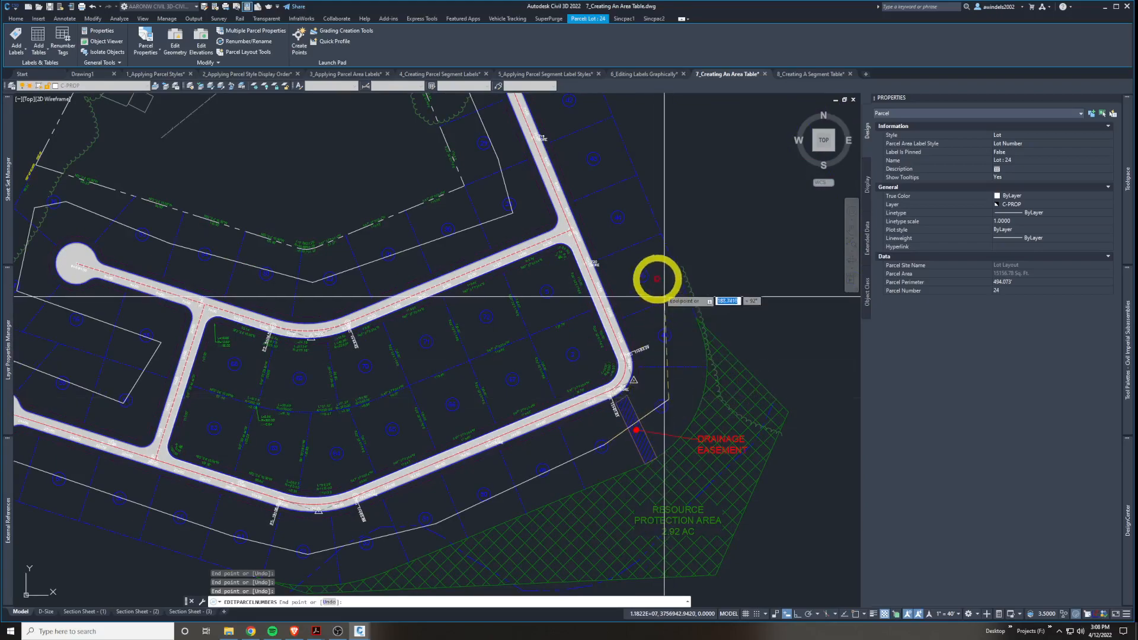
click(640, 267)
scroll(638, 210, up, 2)
middle_drag(638, 210, 689, 424)
scroll(536, 157, down, 4)
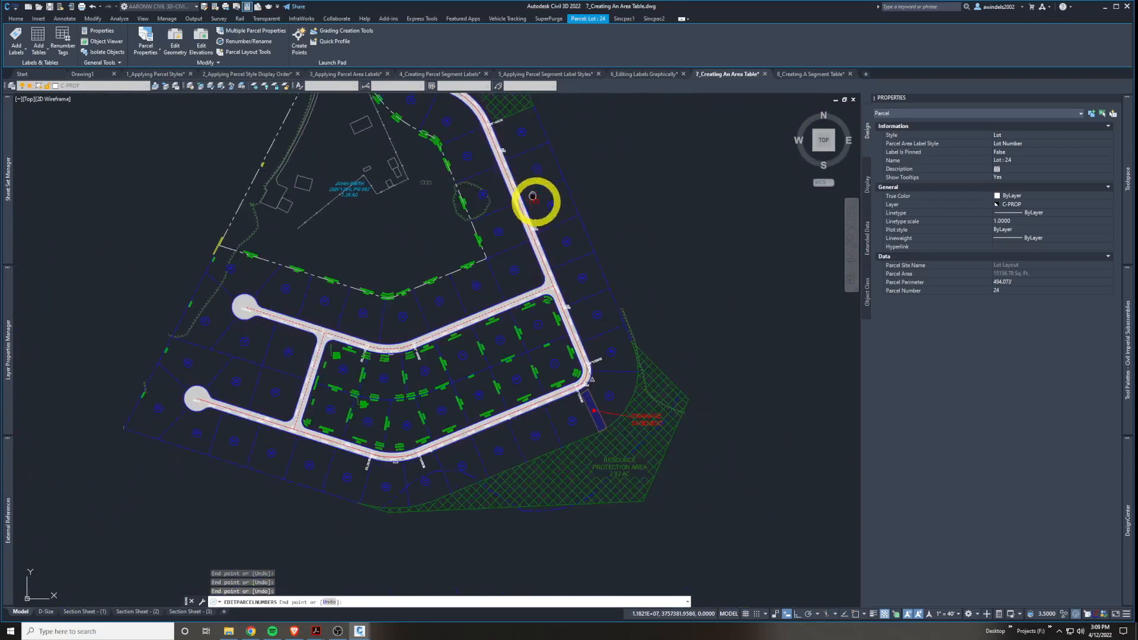
middle_drag(531, 193, 581, 322)
click(574, 291)
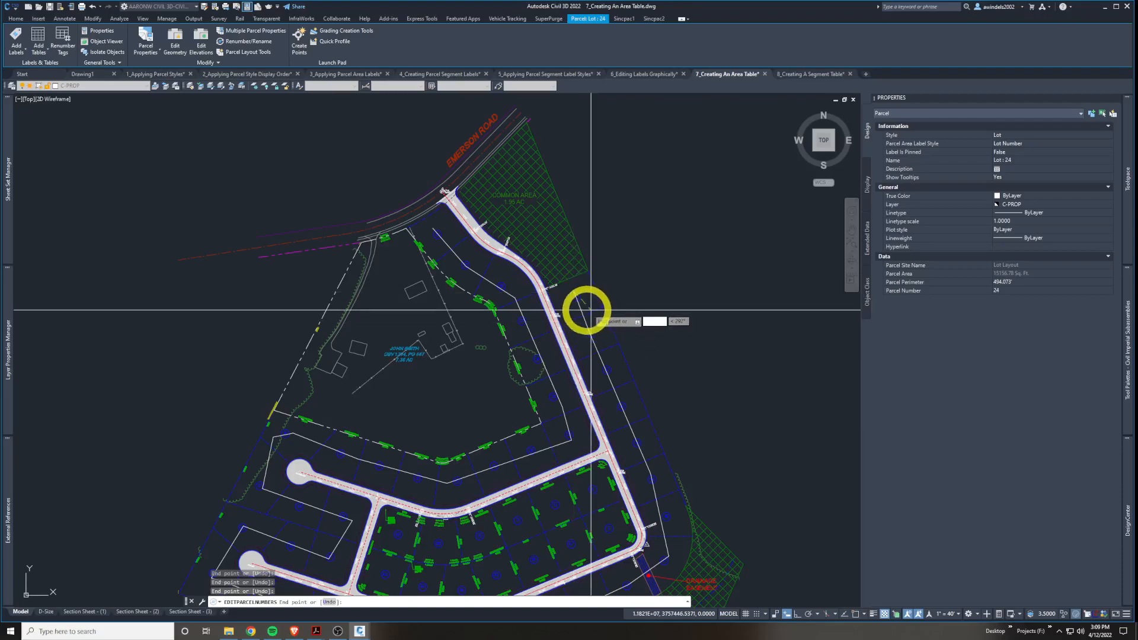
key(Return)
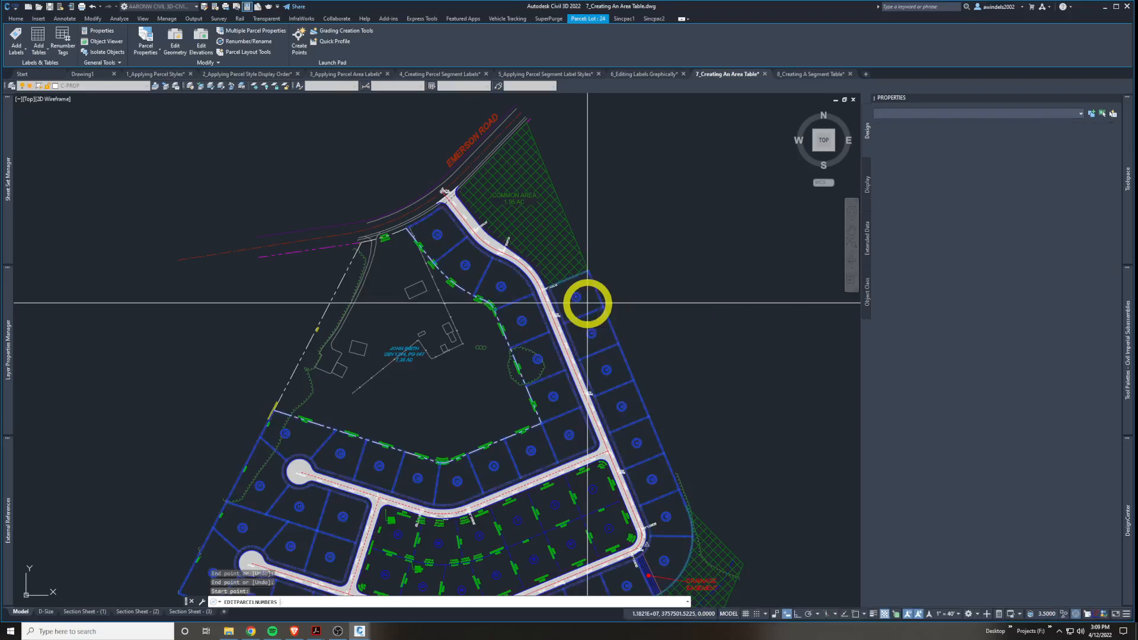
key(Return)
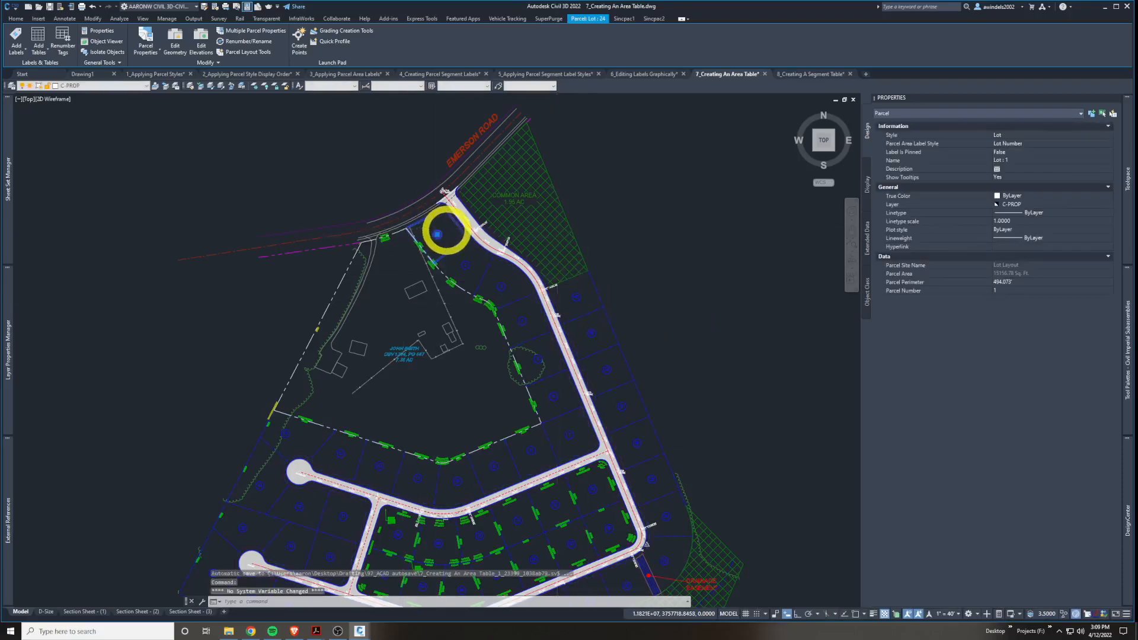
Check the lot numbers in sequence around the outer lots, from lot 1 back to the lot below the common area, and clear the selection.
scroll(444, 232, up, 6)
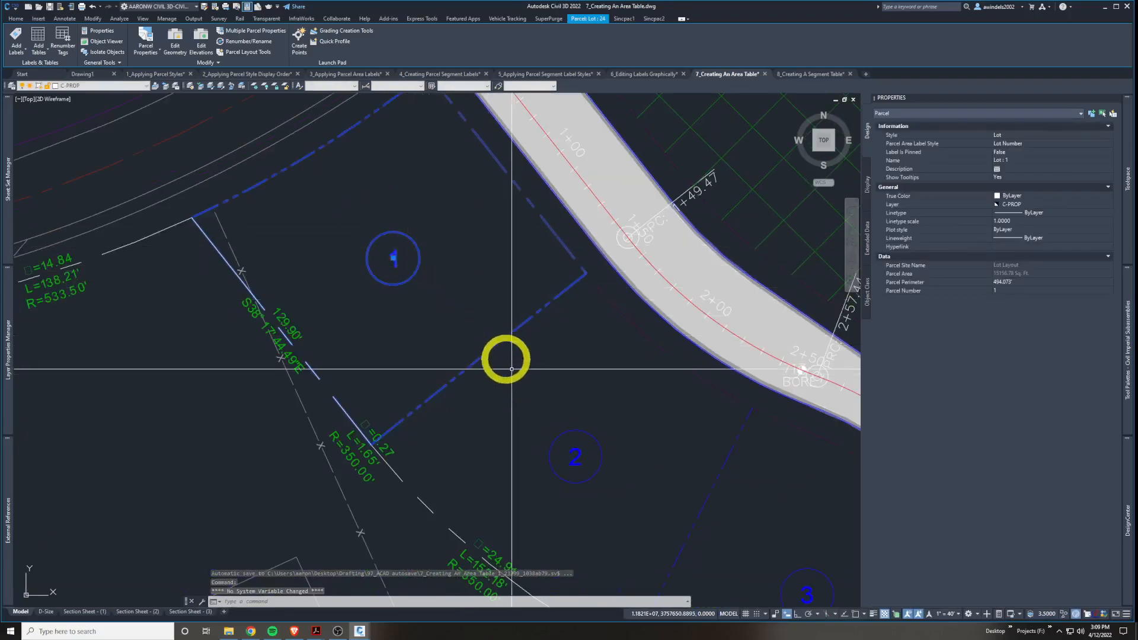
scroll(488, 353, down, 5)
middle_drag(505, 387, 311, 150)
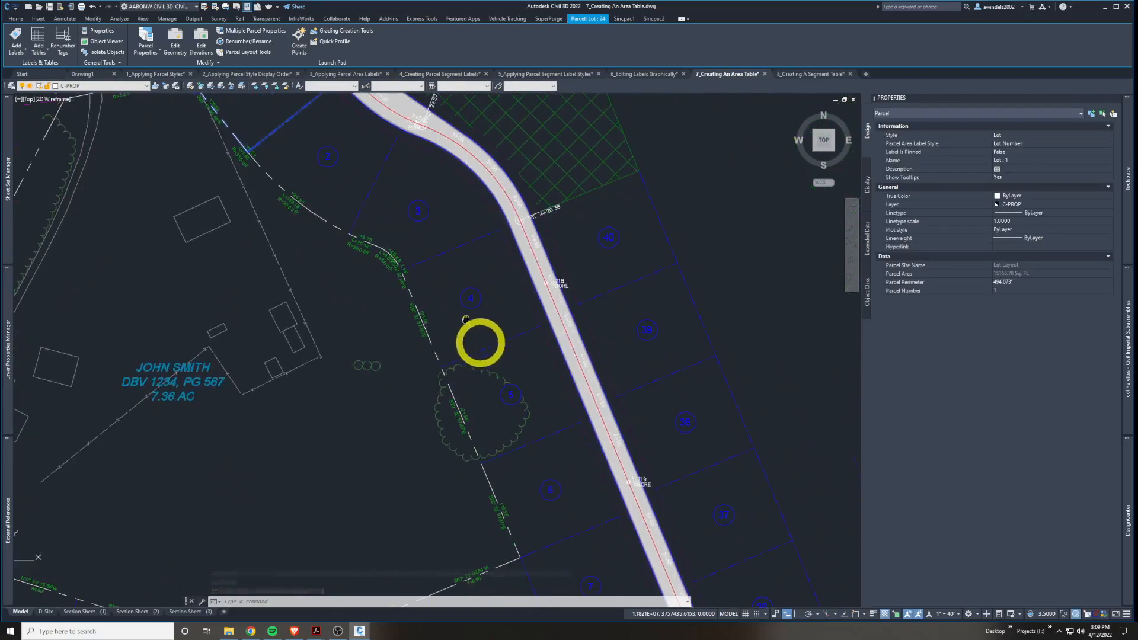
middle_drag(593, 449, 509, 177)
middle_drag(573, 384, 697, 325)
middle_drag(388, 345, 589, 333)
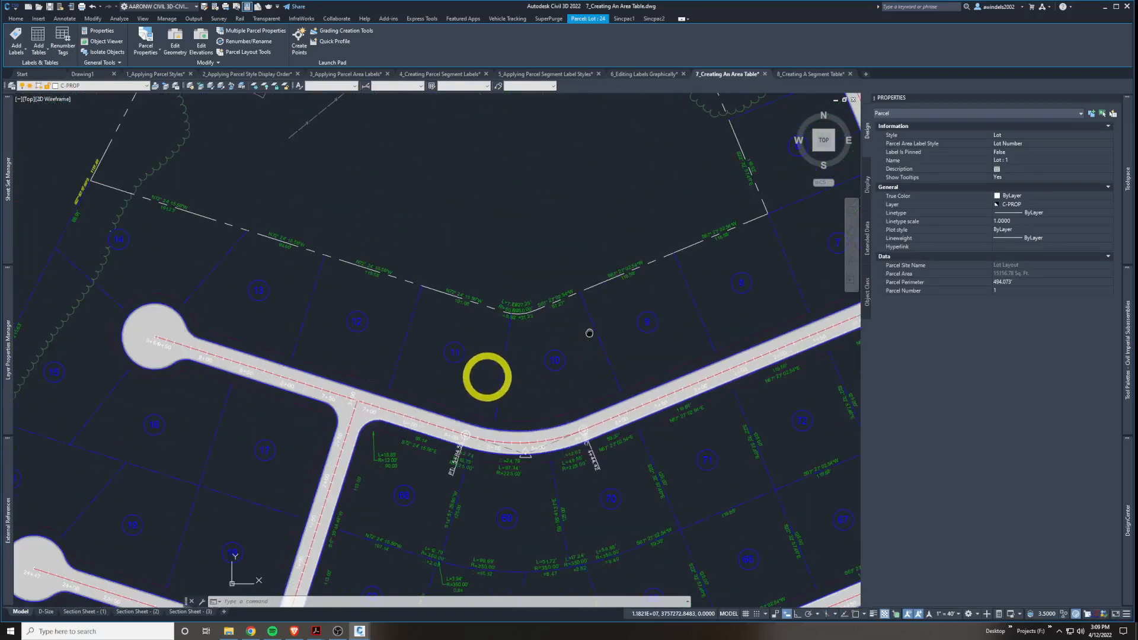
middle_drag(445, 368, 623, 402)
middle_drag(514, 385, 580, 381)
middle_drag(340, 514, 320, 371)
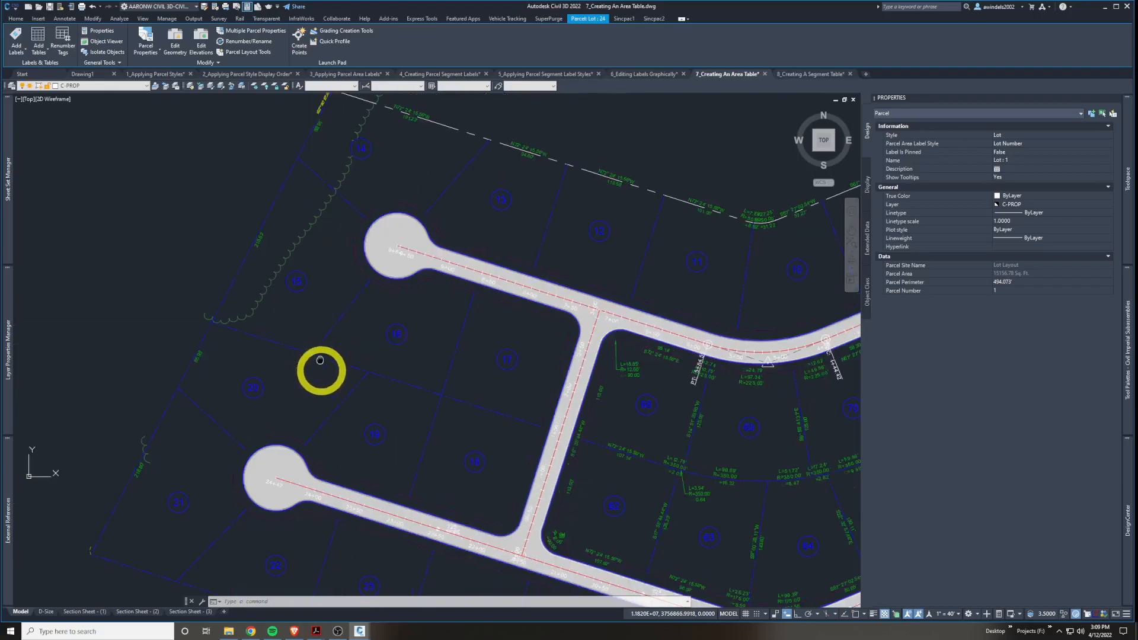
middle_drag(510, 474, 556, 415)
mouse_move(560, 501)
middle_down()
mouse_move(470, 404)
mouse_move(401, 385)
middle_up()
middle_drag(567, 447, 239, 401)
middle_drag(629, 395, 571, 393)
scroll(516, 460, down, 4)
scroll(473, 254, up, 5)
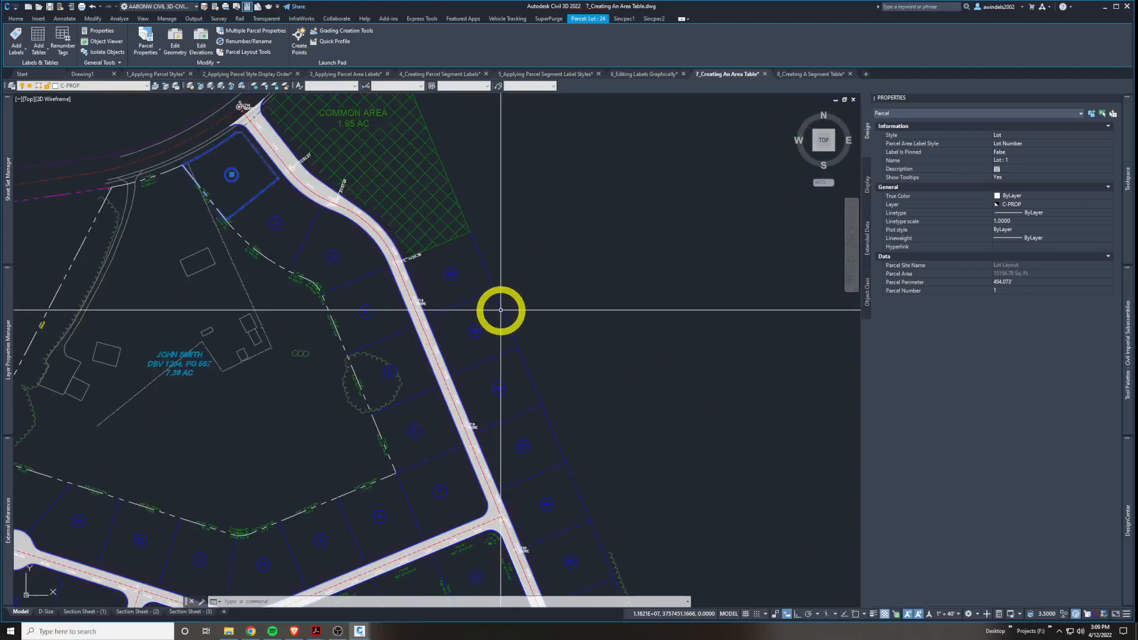
key(Escape)
Start renumbering the central block from its northwest lot, with starting number 41, increment 1 and the parcel style's name template.
middle_drag(564, 269, 591, 274)
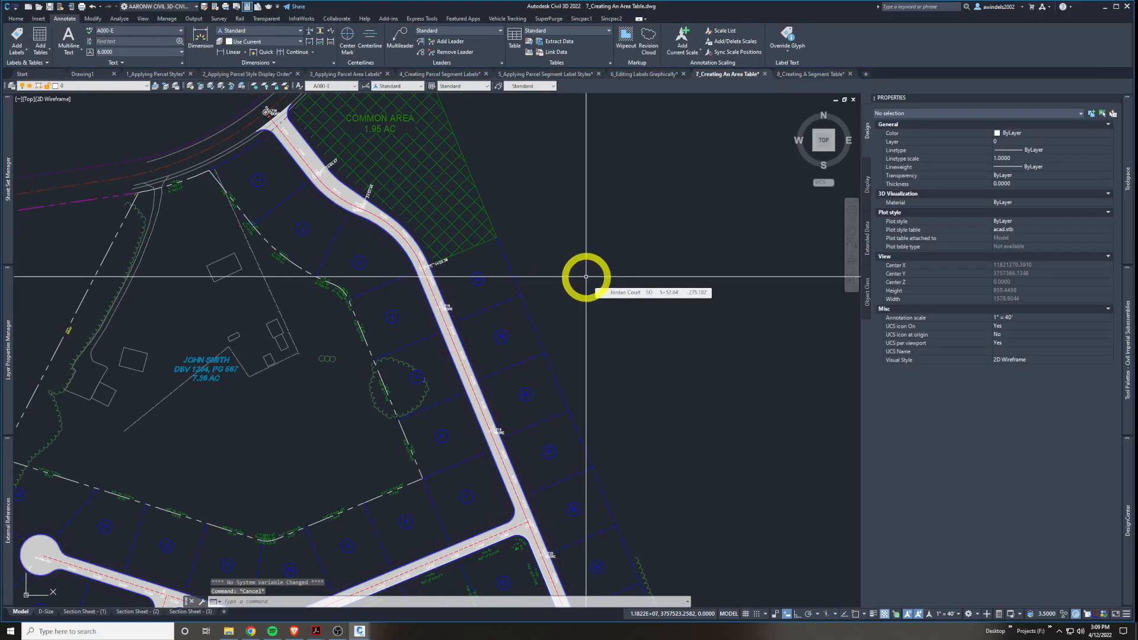
mouse_move(600, 317)
middle_down()
mouse_move(729, 255)
mouse_move(754, 222)
middle_up()
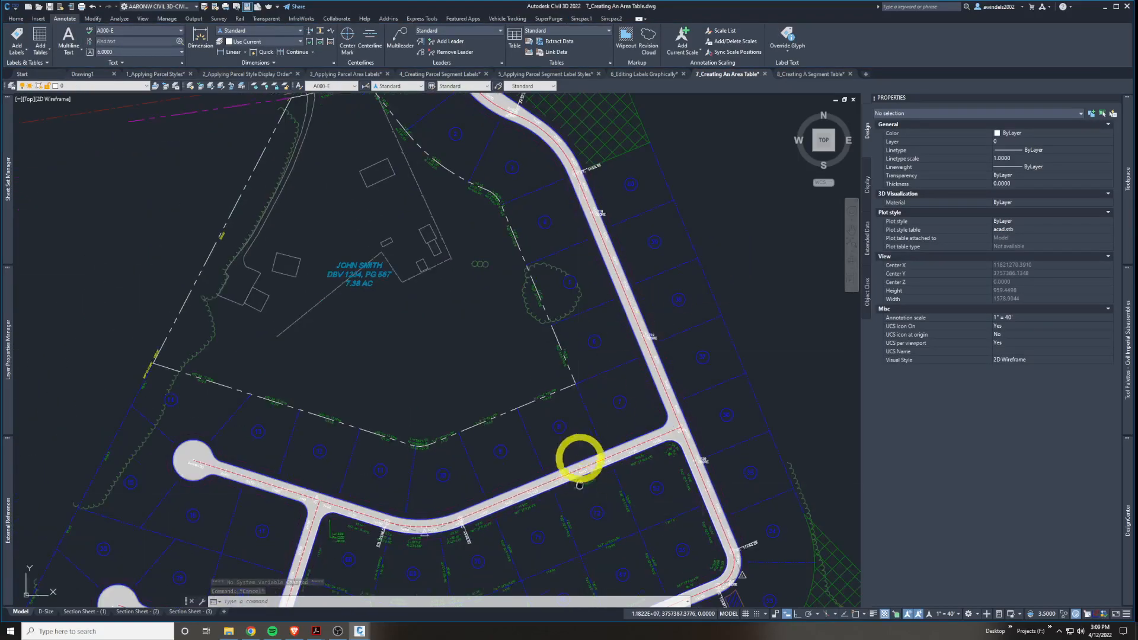
middle_drag(578, 487, 582, 394)
middle_drag(590, 433, 593, 389)
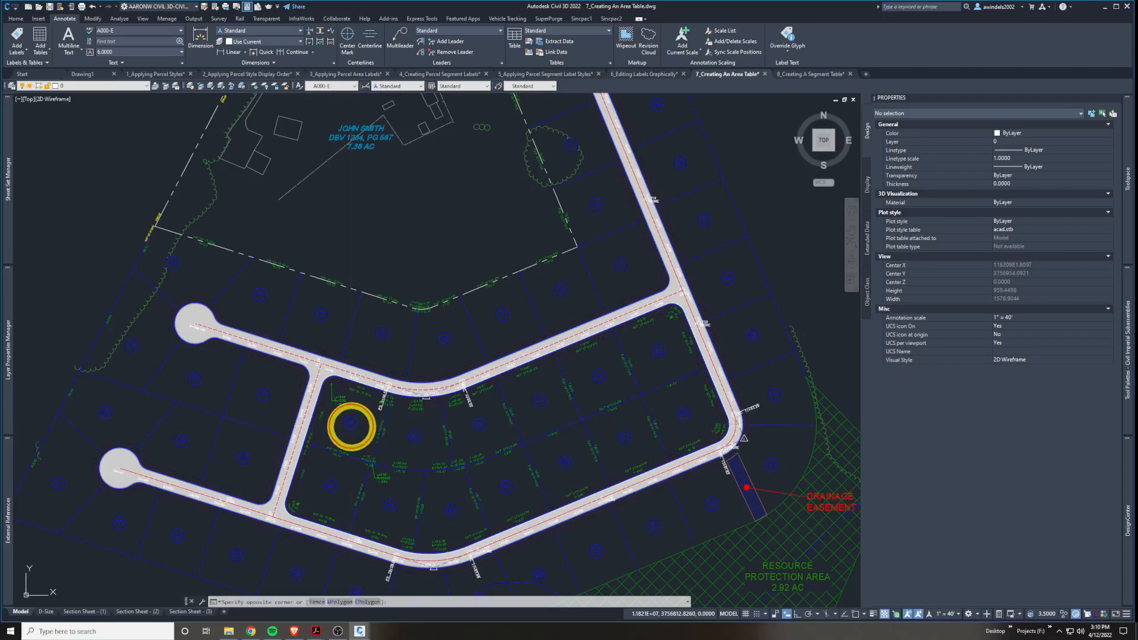
key(Escape)
click(355, 426)
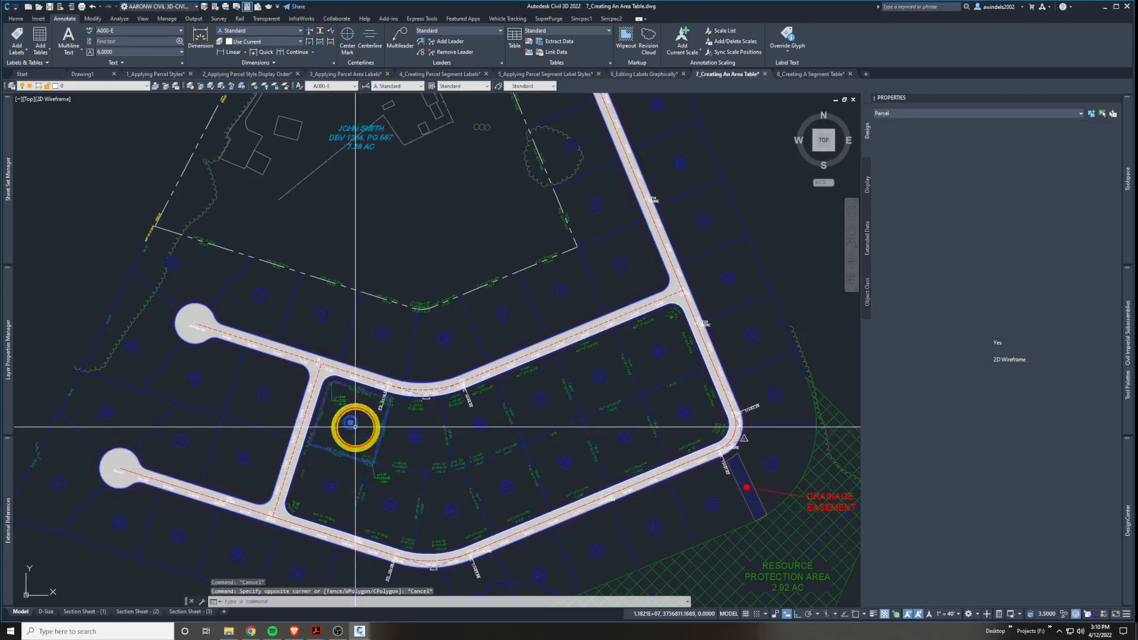
click(247, 40)
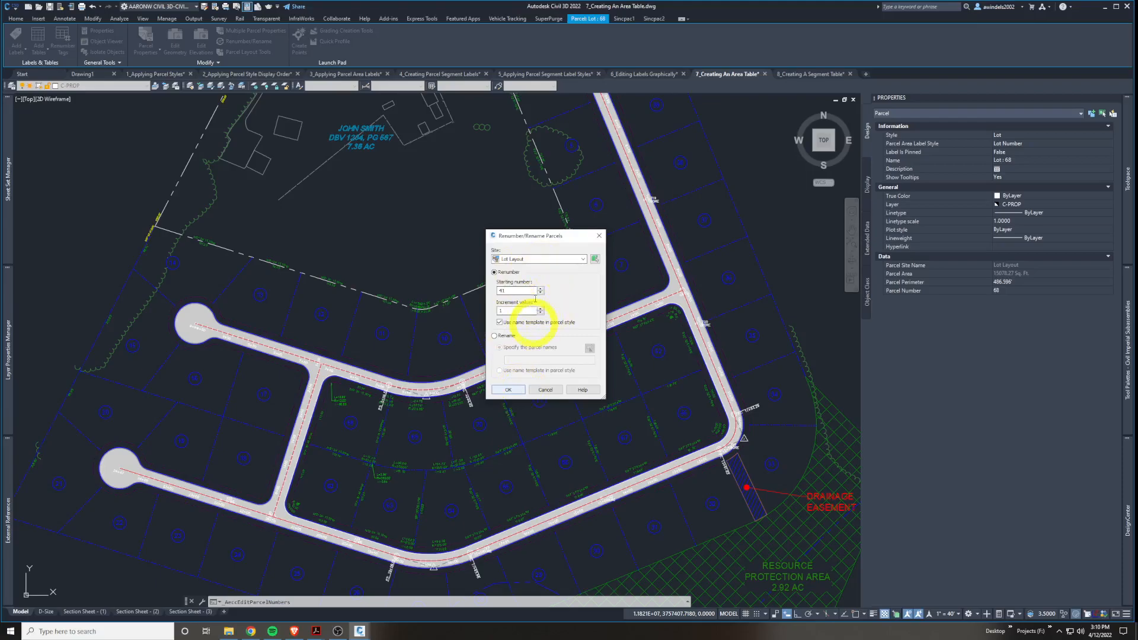
click(515, 389)
Draw the renumbering path through the central block, east along its northern row and back west along its southern row, and apply it.
click(342, 421)
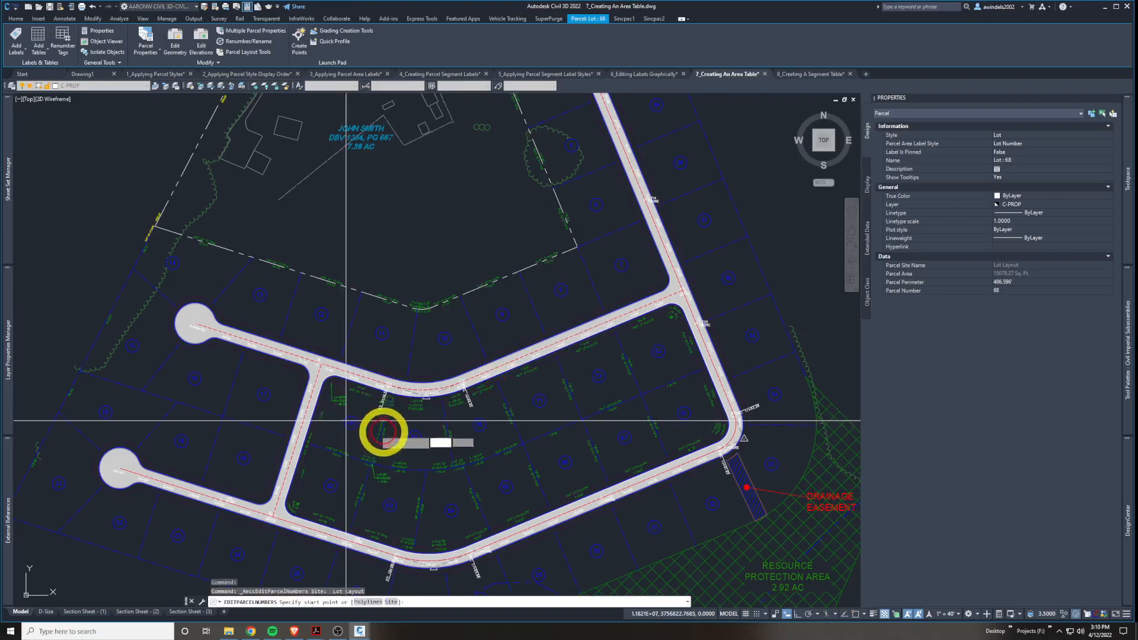
click(413, 439)
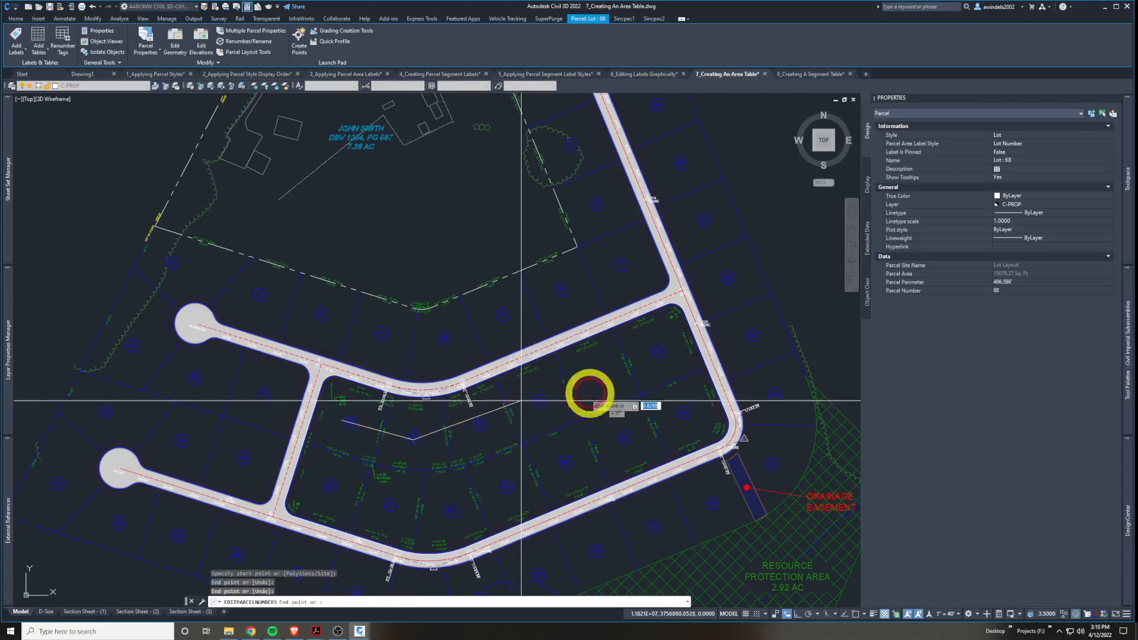
click(659, 351)
click(683, 416)
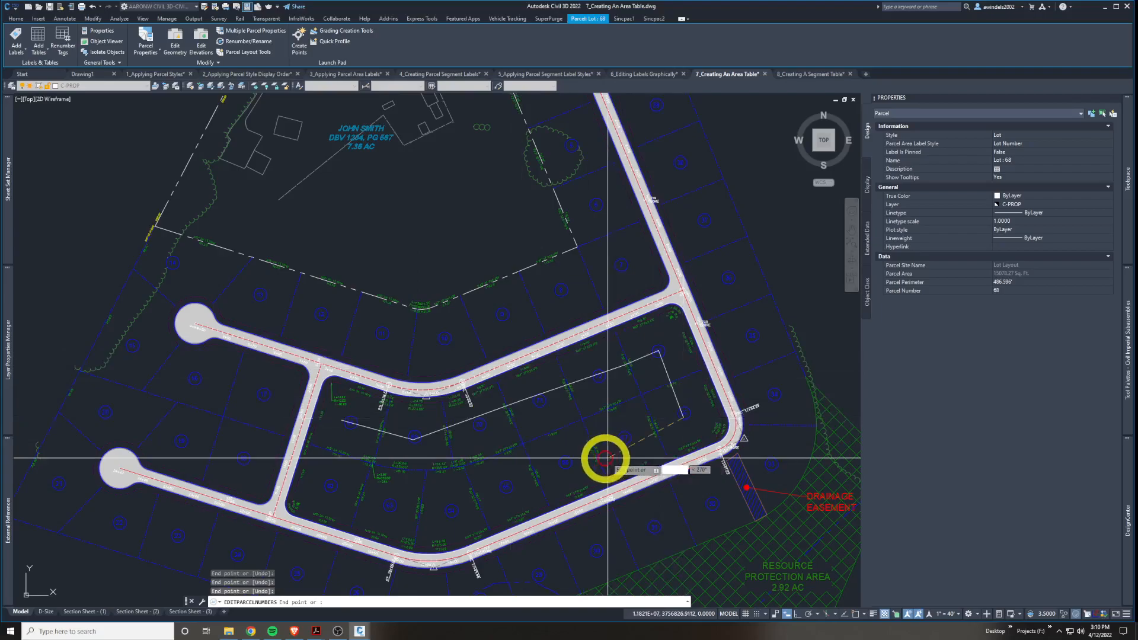
click(529, 470)
click(466, 507)
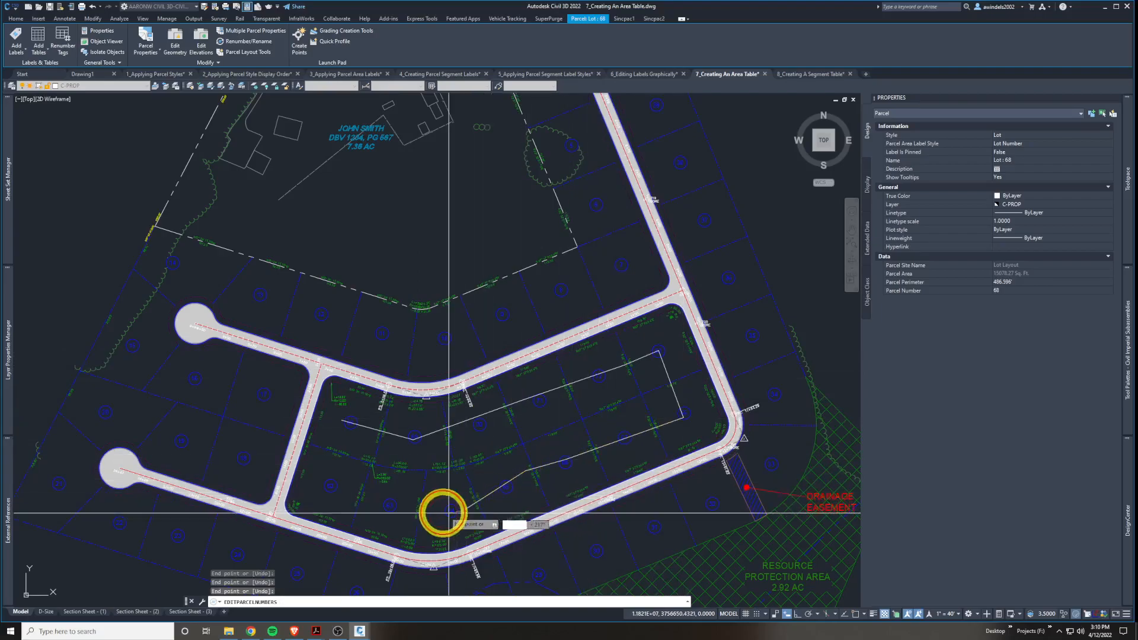
click(330, 485)
key(Return)
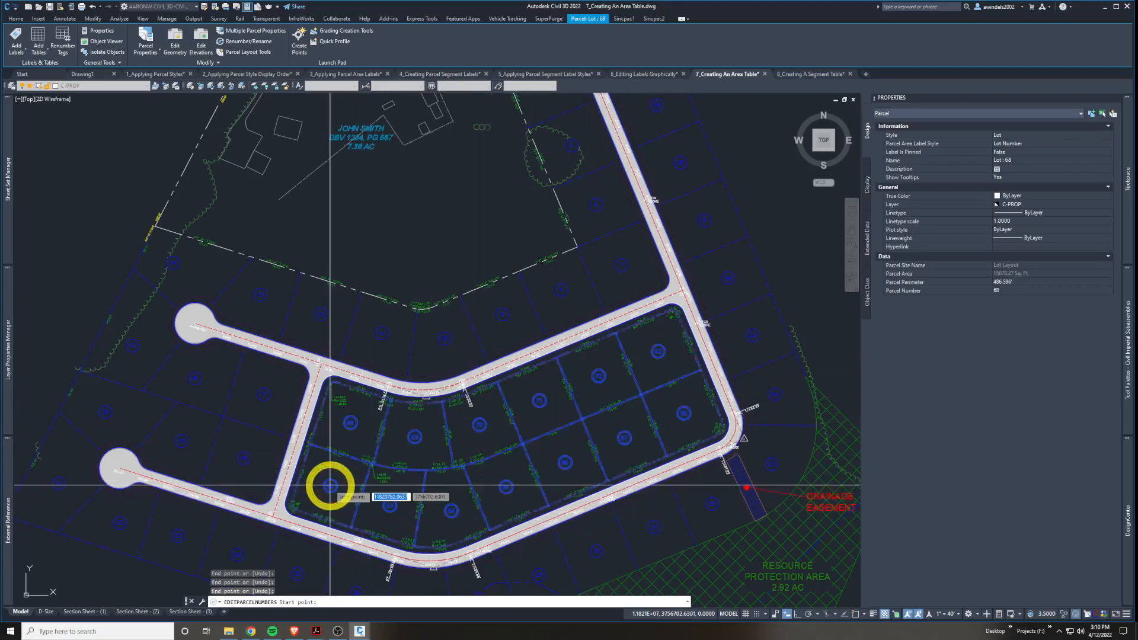
key(Escape)
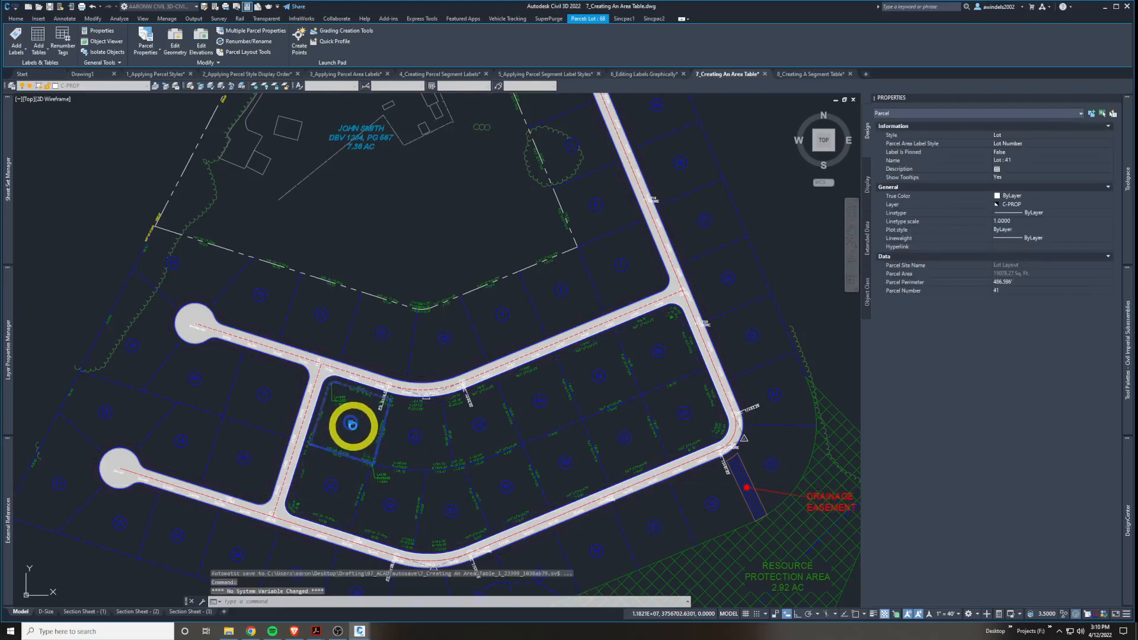
Check the lot numbers in sequence around the central block, from lot 41 to lot 53, and clear the selection.
scroll(351, 424, up, 5)
scroll(355, 426, up, 2)
scroll(379, 422, down, 4)
middle_drag(534, 444, 337, 466)
middle_drag(643, 383, 669, 282)
middle_drag(582, 369, 659, 326)
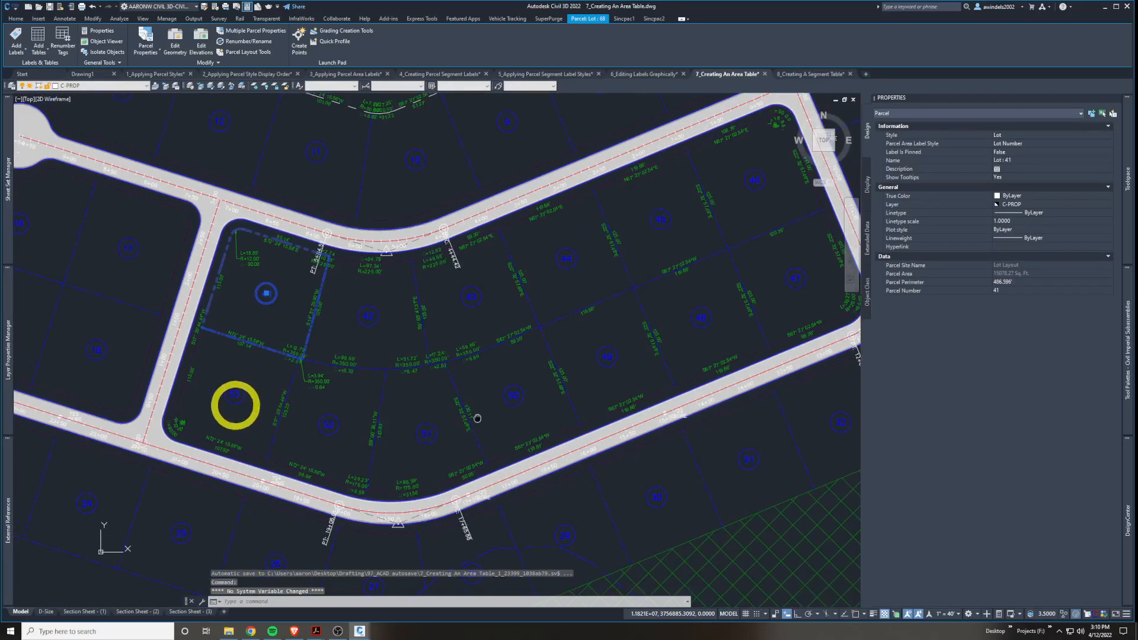
scroll(232, 403, up, 4)
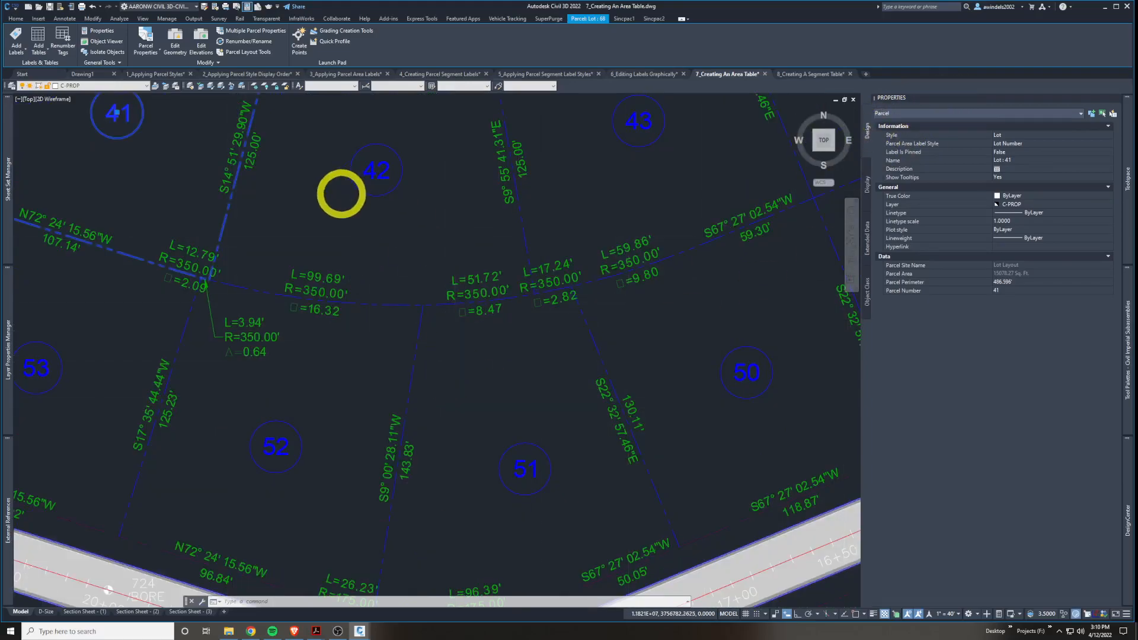
scroll(244, 168, down, 4)
key(Escape)
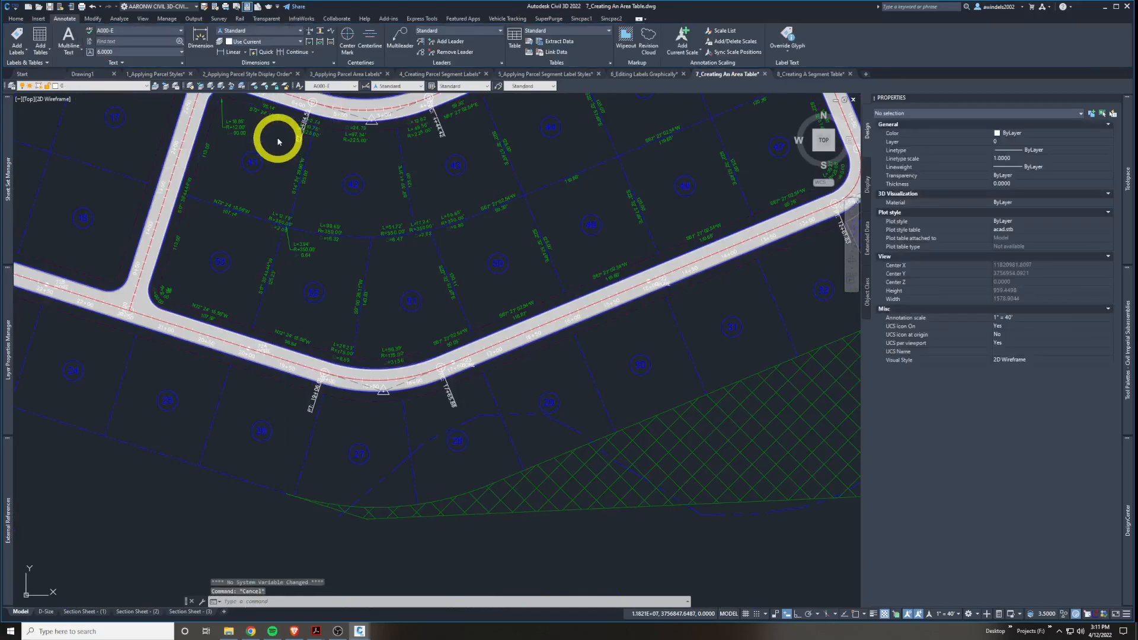
mouse_move(276, 141)
middle_down()
mouse_move(303, 159)
mouse_move(347, 246)
middle_up()
scroll(303, 162, down, 2)
scroll(384, 255, up, 2)
middle_drag(416, 261, 427, 323)
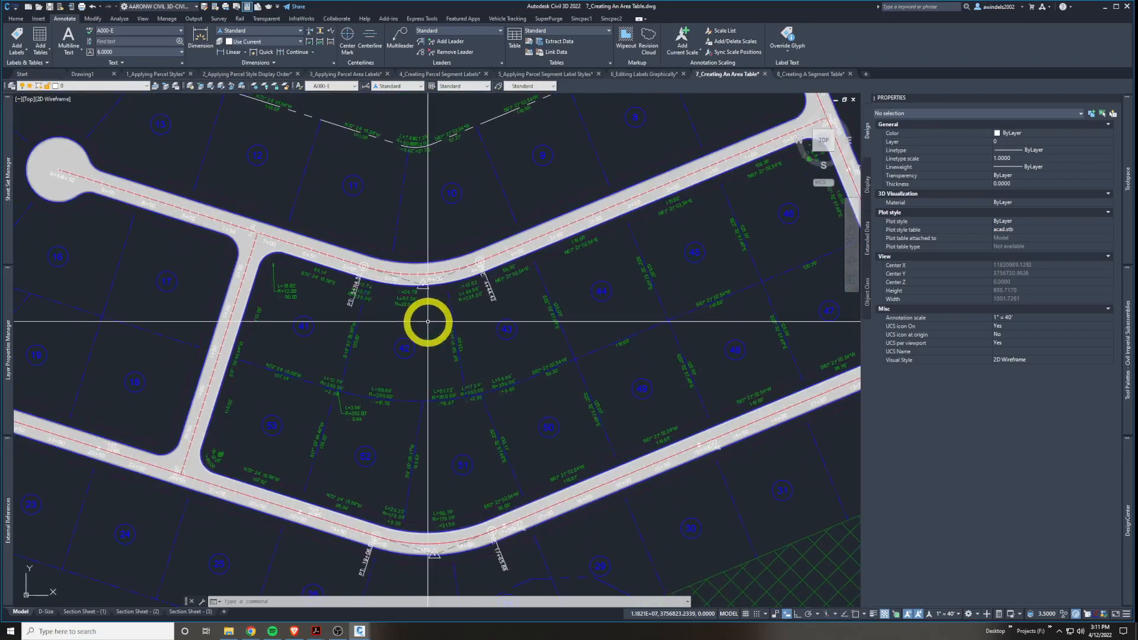
scroll(427, 321, up, 2)
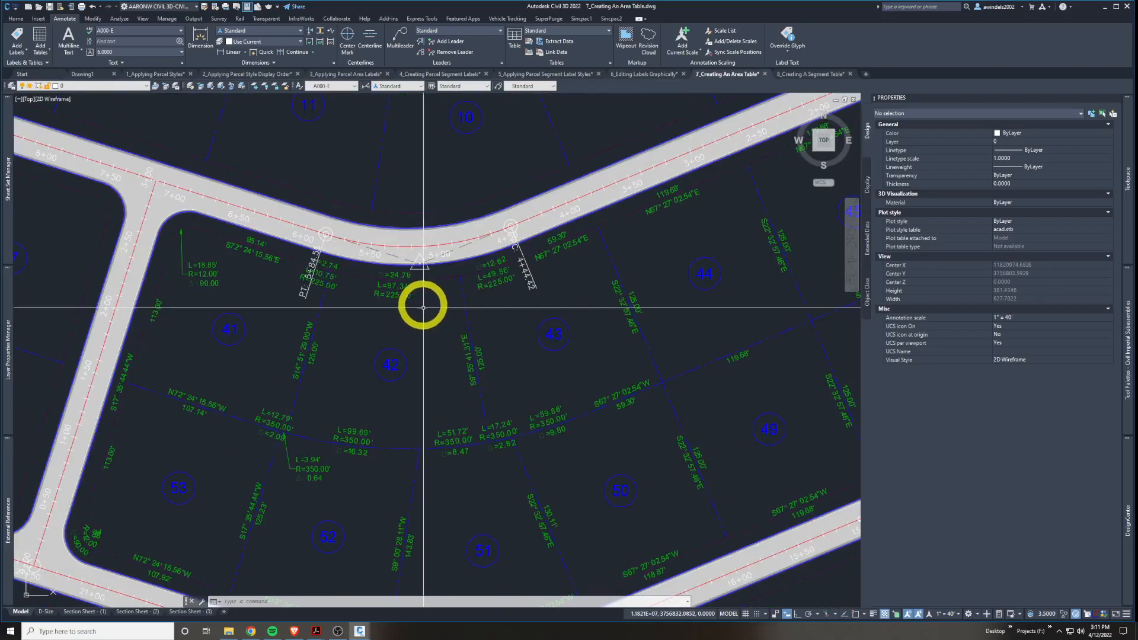
click(403, 292)
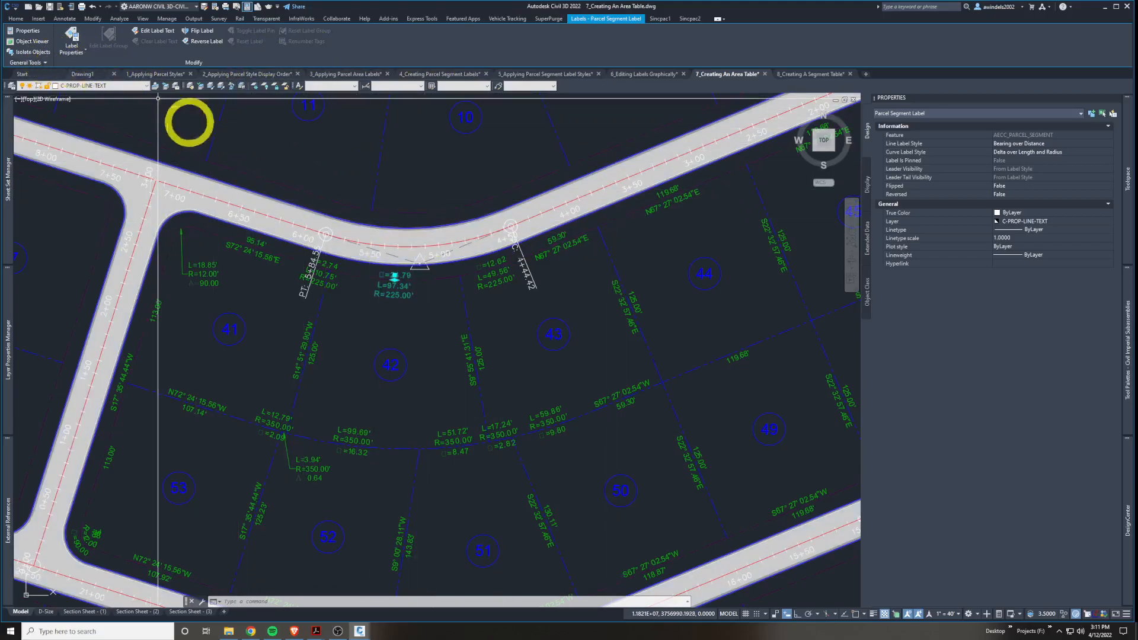
click(87, 52)
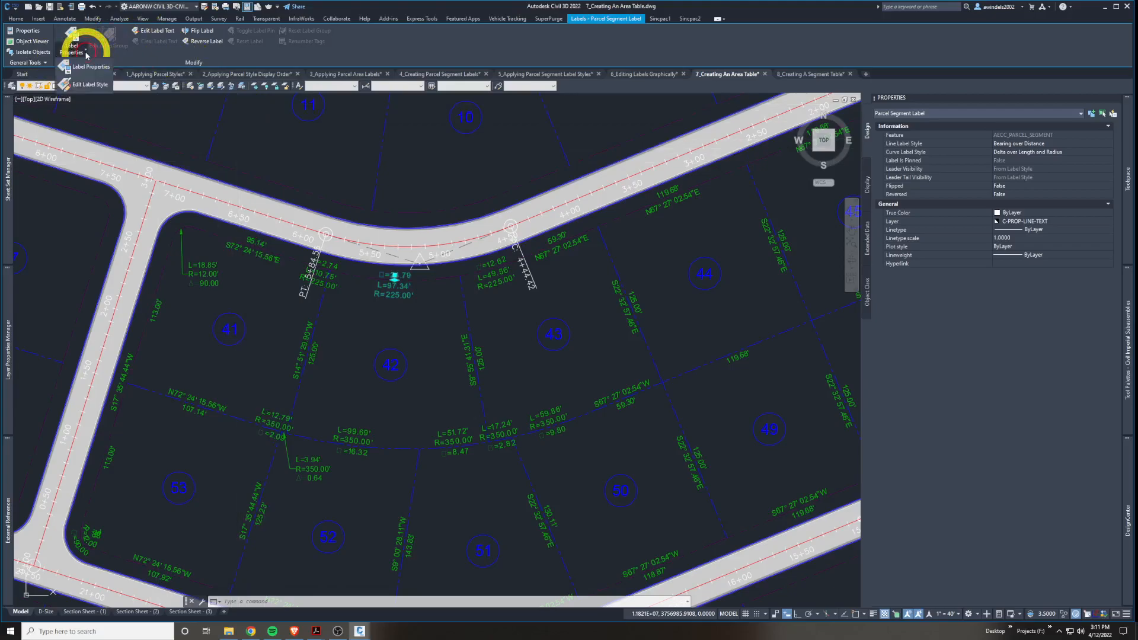
key(Escape)
key(Escape)
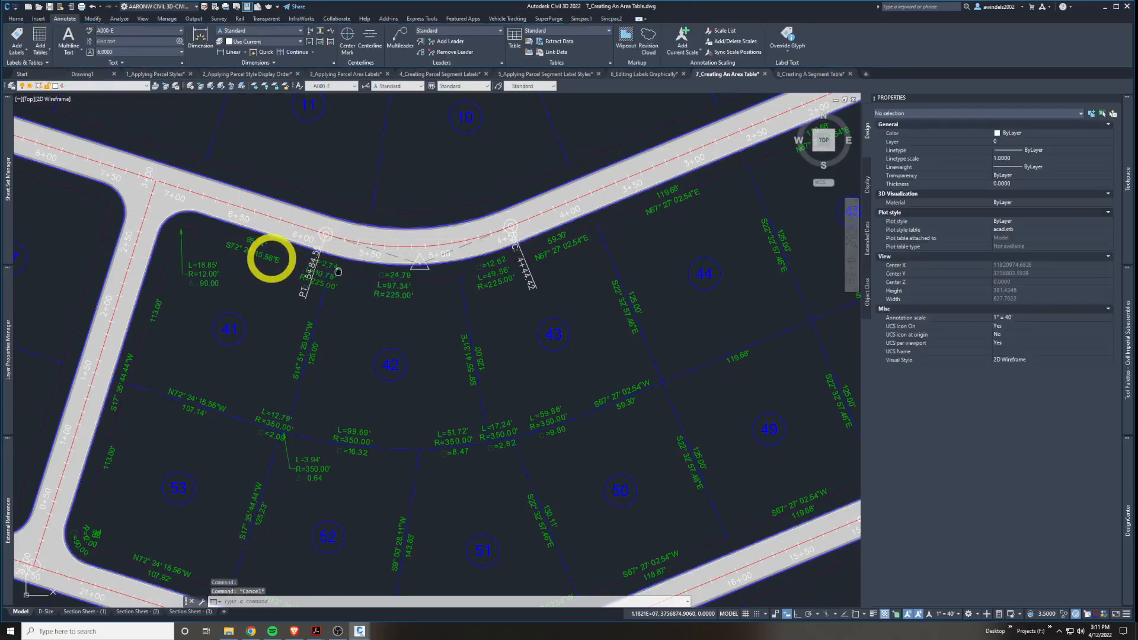
click(269, 258)
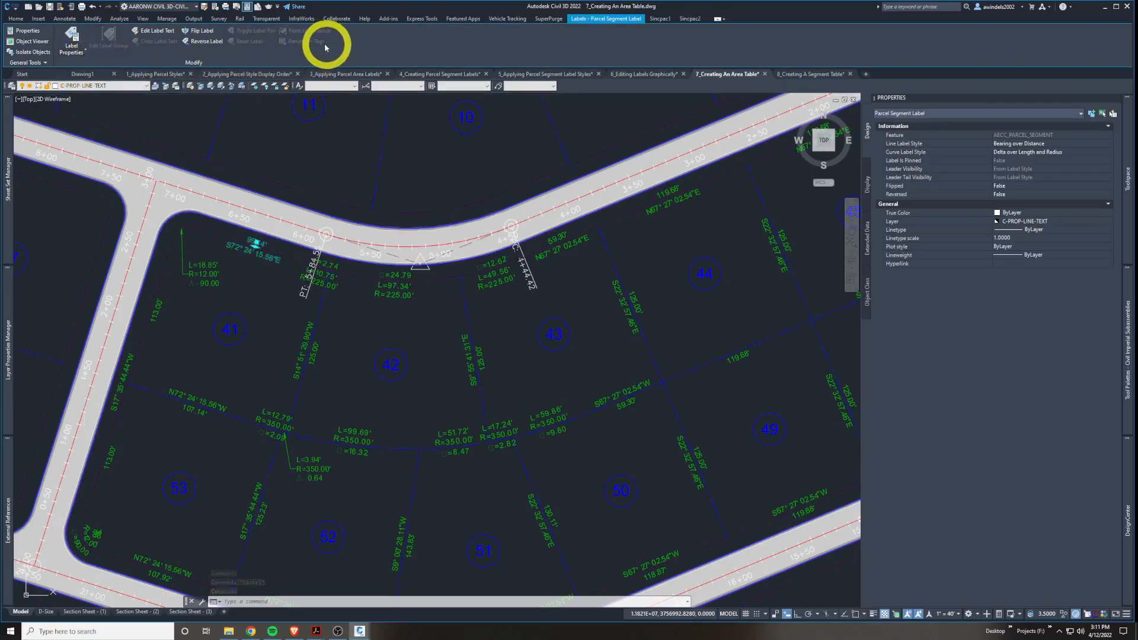
key(Escape)
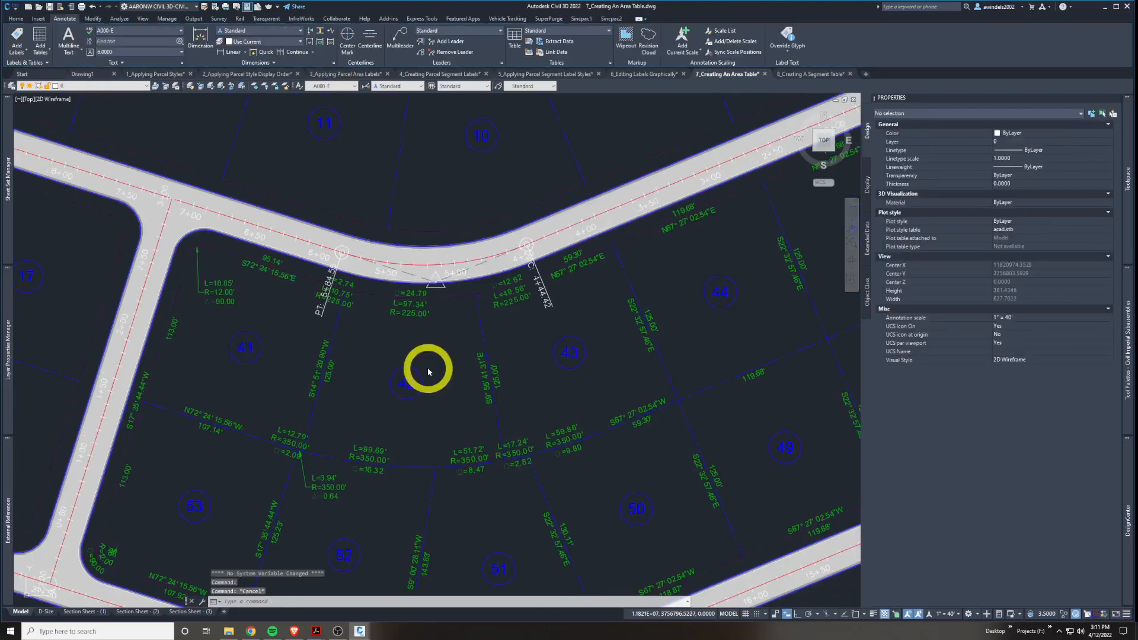
click(422, 310)
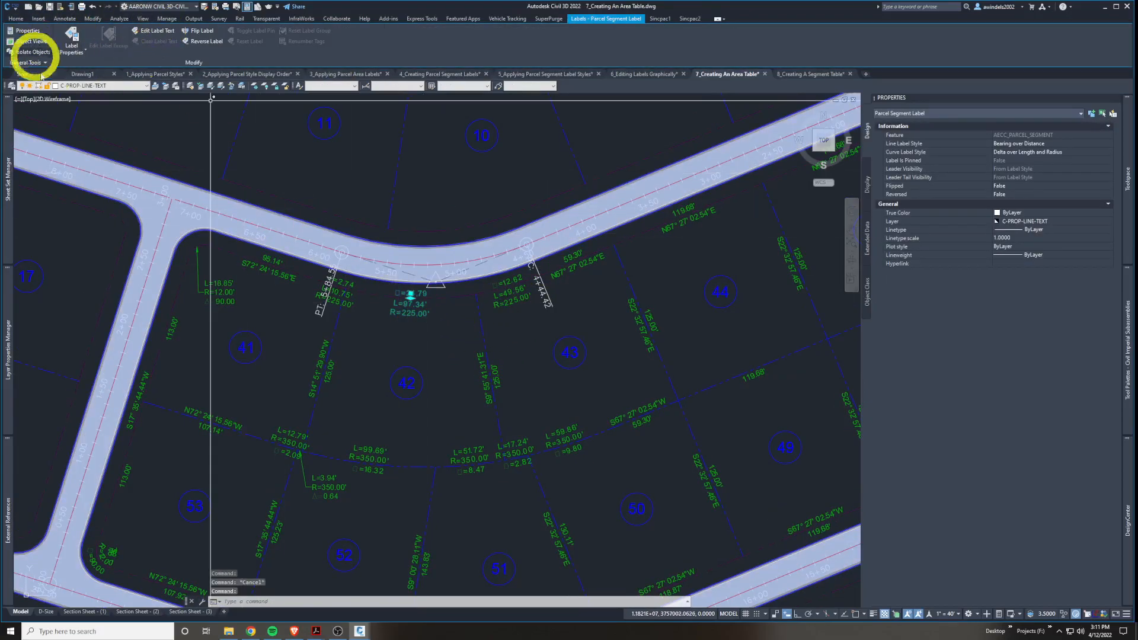
key(Escape)
Start a parcel area table from lot 42, using the Area Only table style.
click(408, 389)
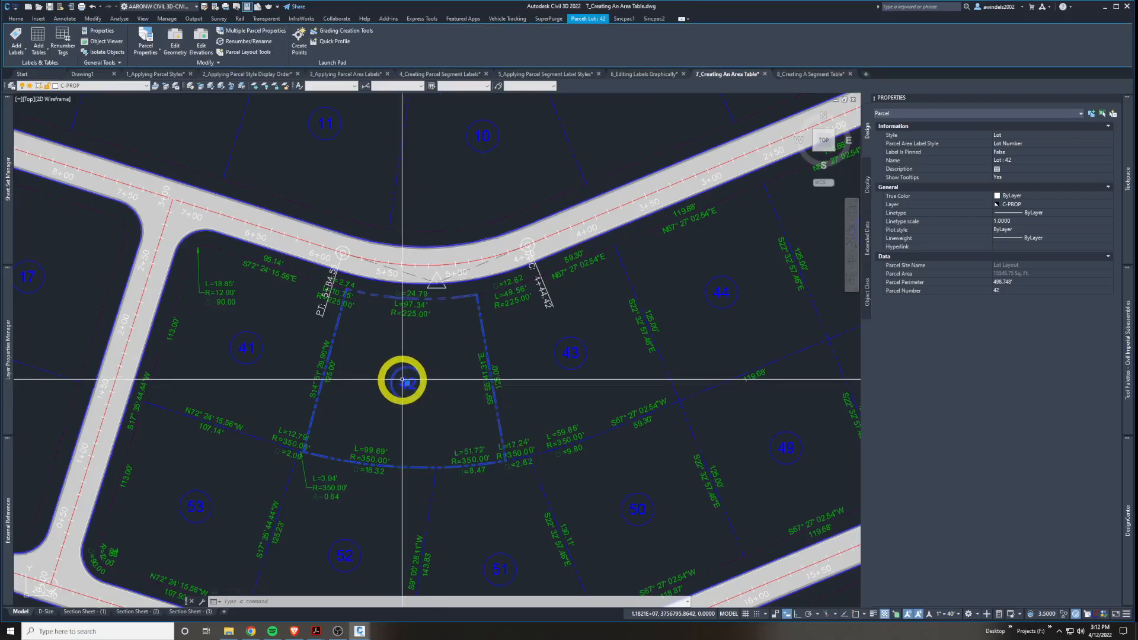
click(50, 53)
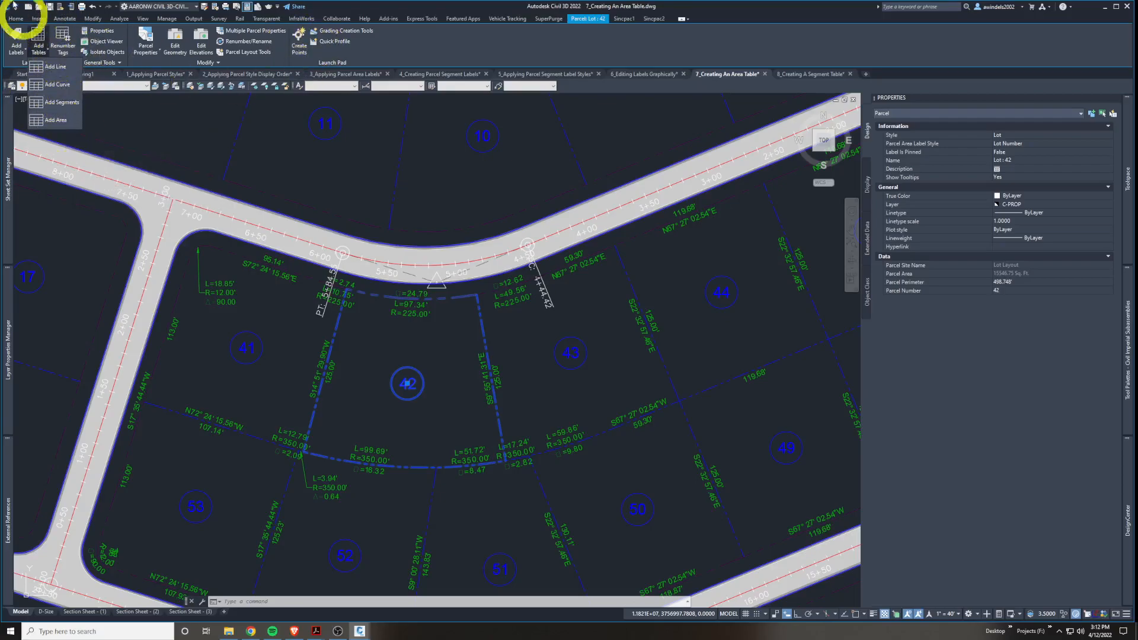
click(64, 120)
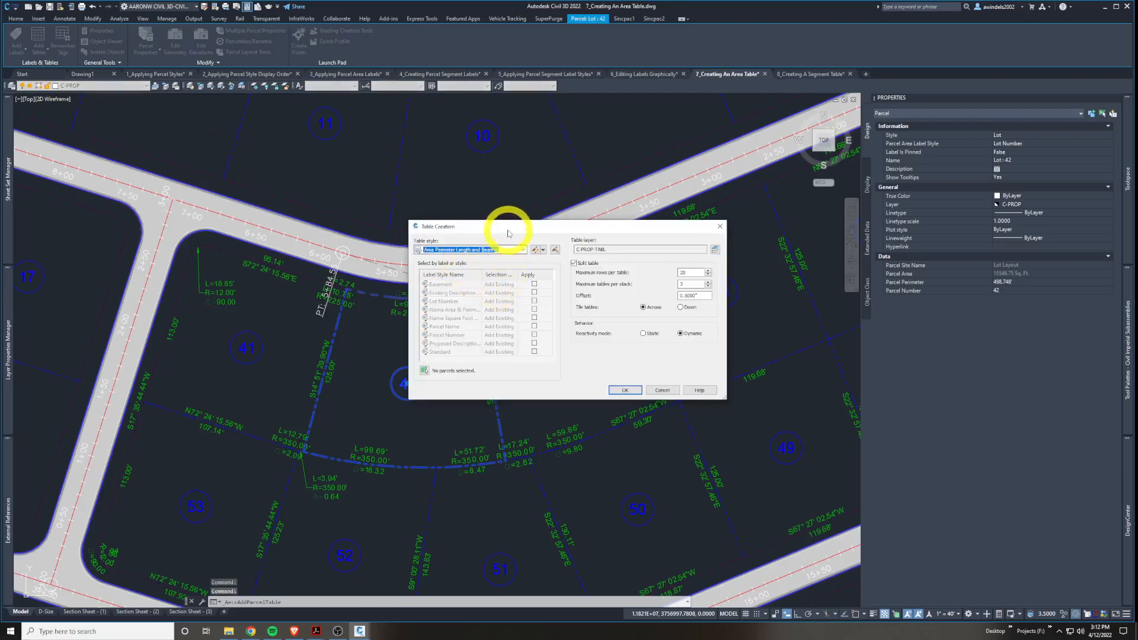
click(462, 249)
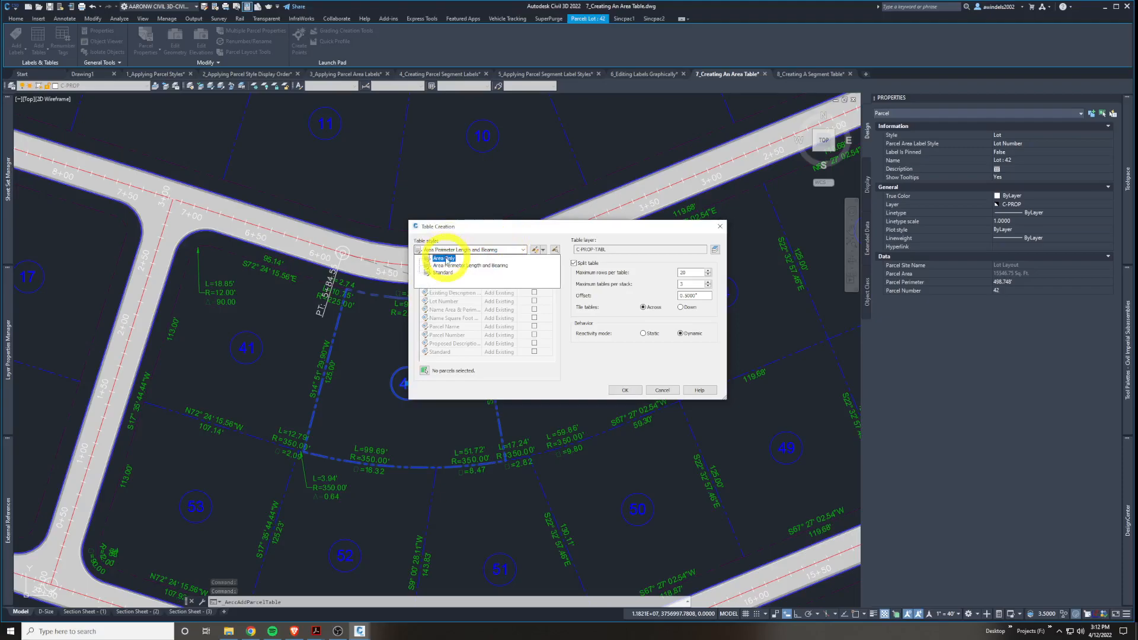
click(445, 258)
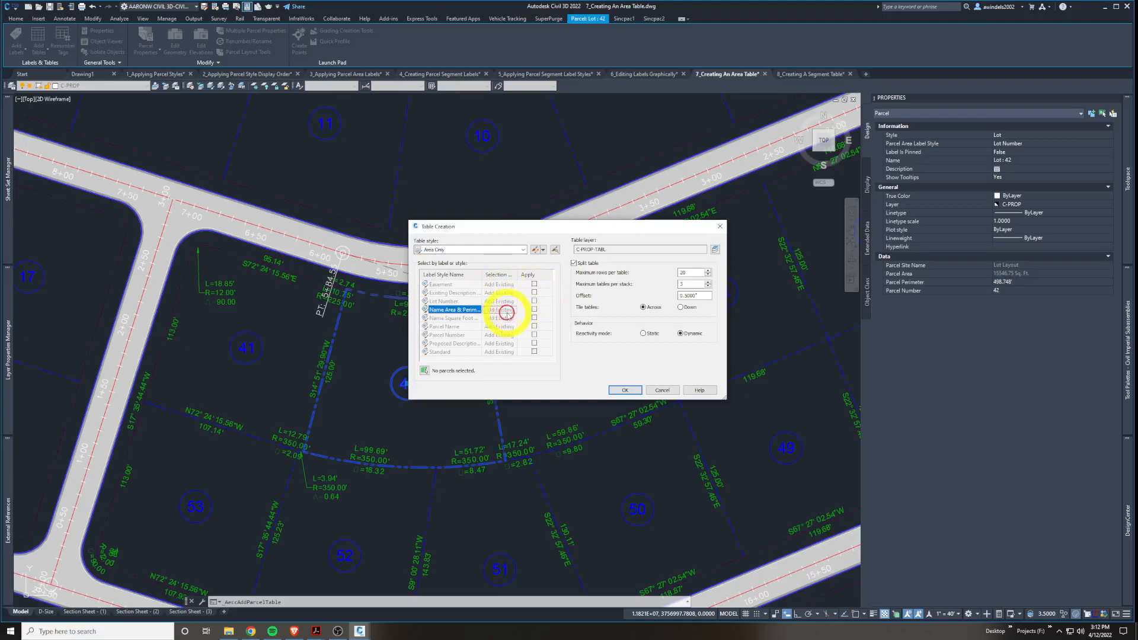
Widen the label style list, include parcels with the Lot Number label style, and set the maximum rows per table to 80.
drag(482, 276, 519, 278)
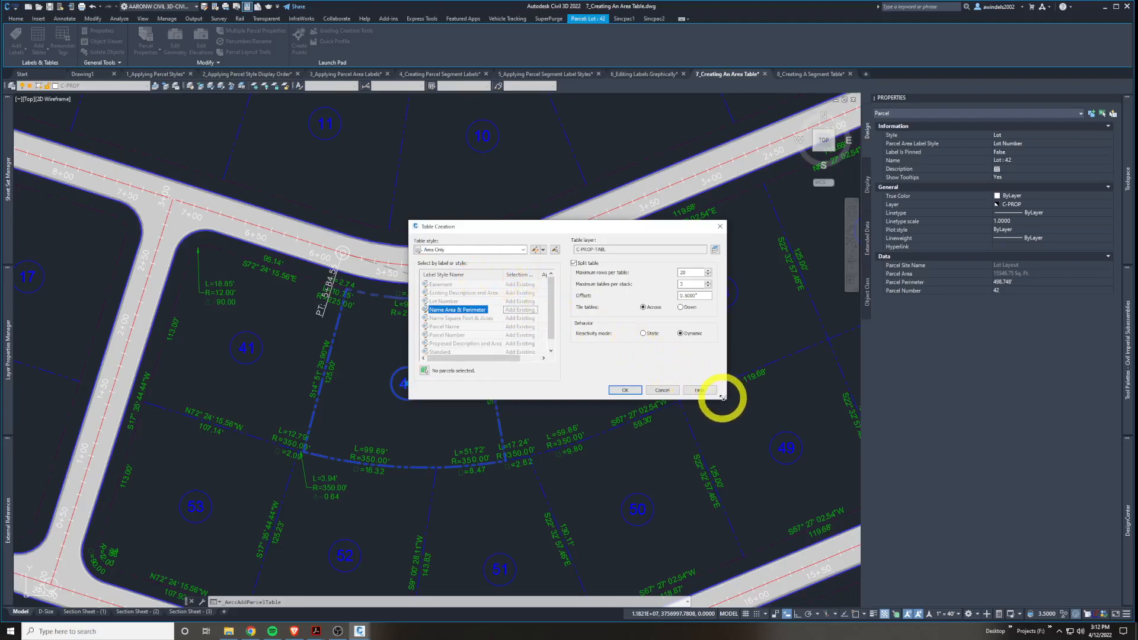
drag(723, 398, 779, 420)
click(454, 303)
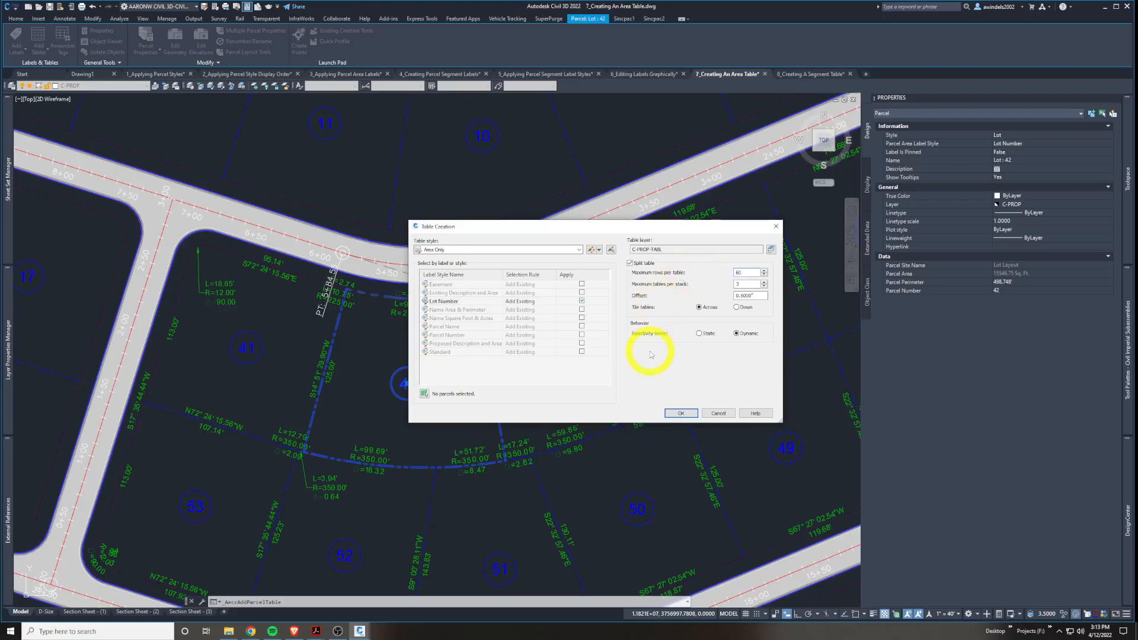
Create the lot area table and place it in the empty space west of the lots.
click(680, 413)
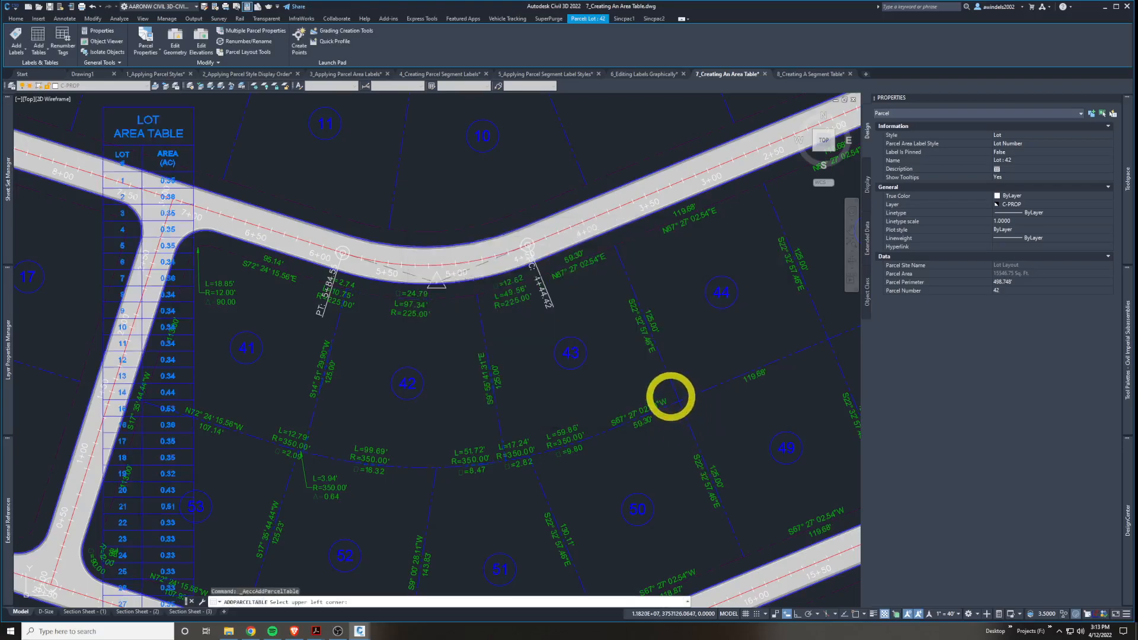
scroll(668, 394, down, 5)
middle_drag(655, 401, 682, 364)
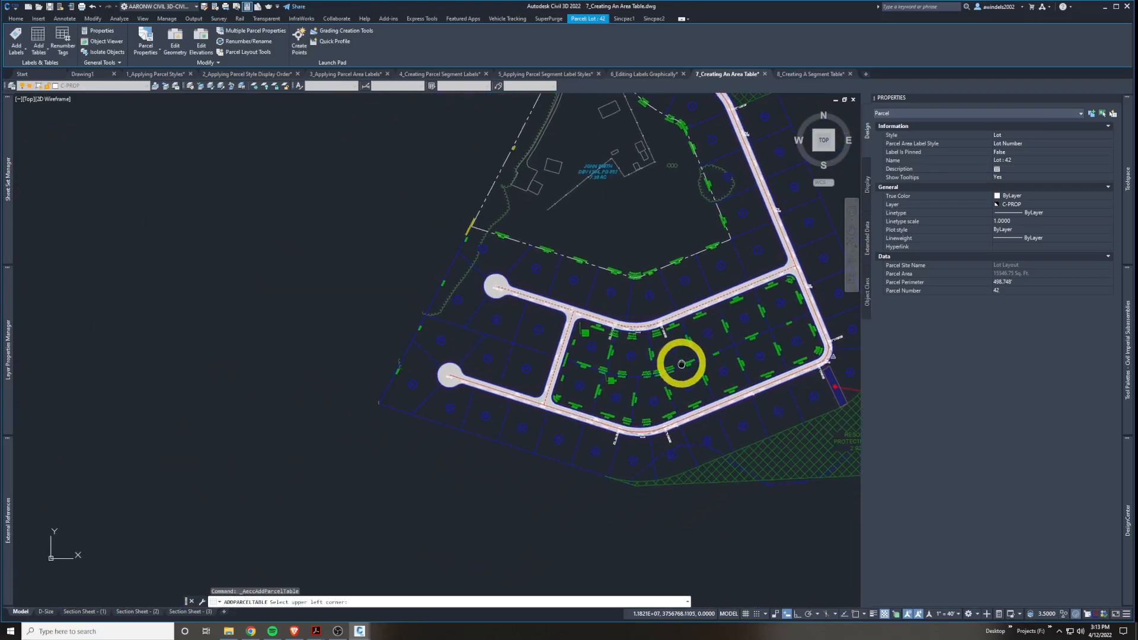
click(250, 207)
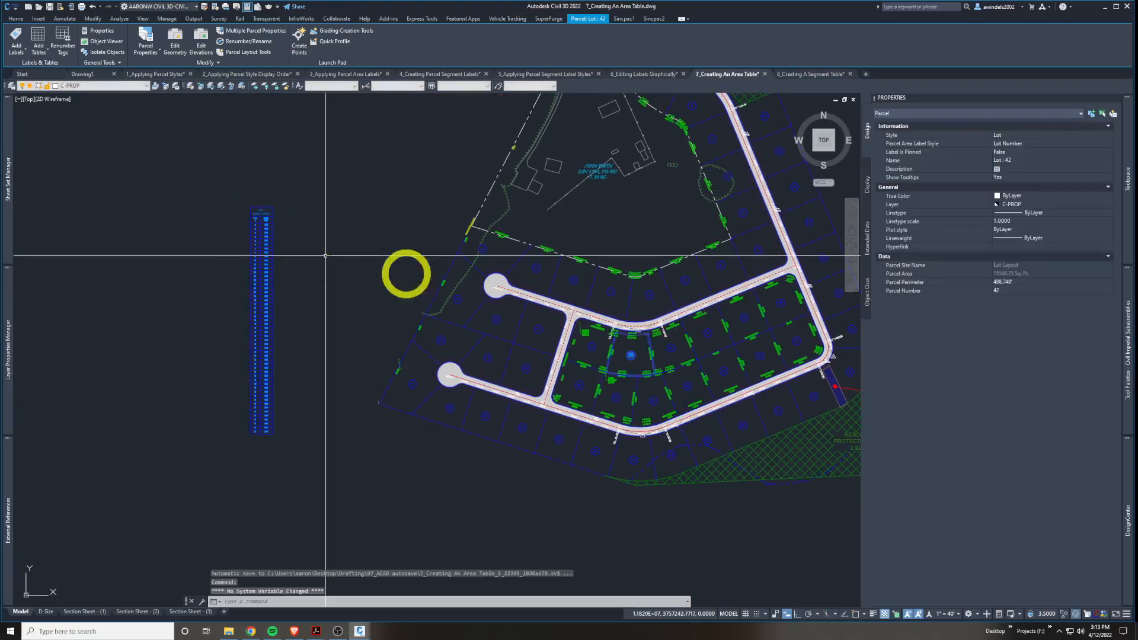
Examine the lot numbers and areas in the new table, from its last rows up towards the header.
scroll(612, 369, up, 3)
scroll(542, 414, up, 1)
scroll(532, 417, down, 3)
middle_drag(365, 328, 910, 423)
scroll(564, 317, up, 5)
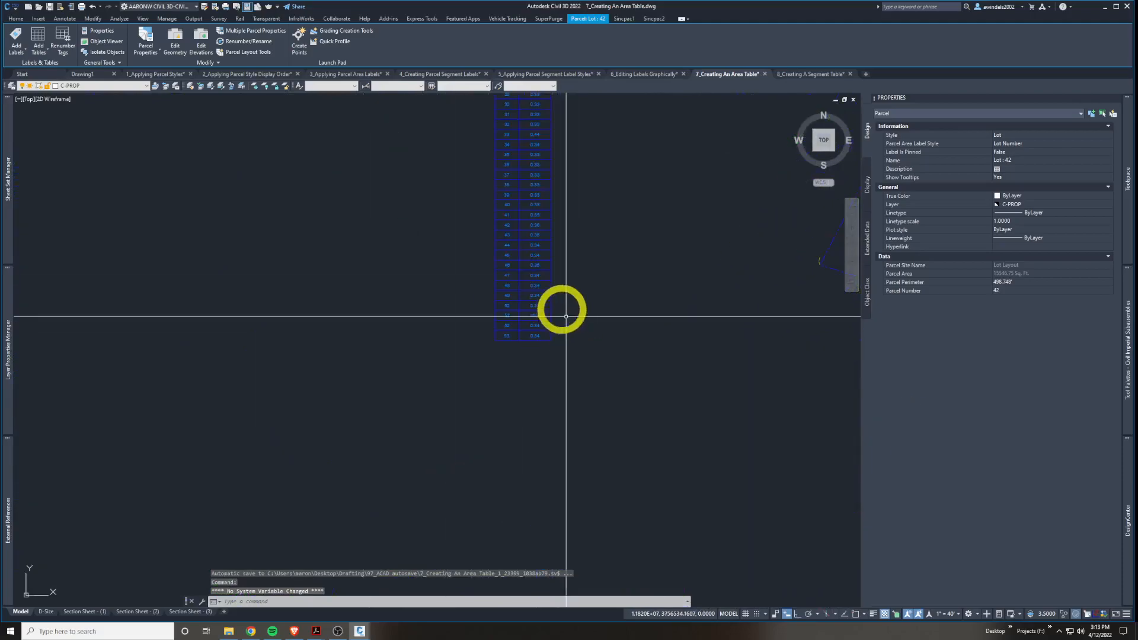
mouse_move(539, 294)
middle_down()
mouse_move(566, 389)
mouse_move(564, 474)
middle_up()
middle_drag(554, 333, 564, 522)
middle_drag(547, 267, 554, 504)
middle_drag(555, 260, 574, 522)
middle_drag(578, 248, 560, 424)
scroll(645, 300, down, 4)
middle_drag(516, 314, 381, 310)
scroll(732, 437, up, 2)
click(598, 381)
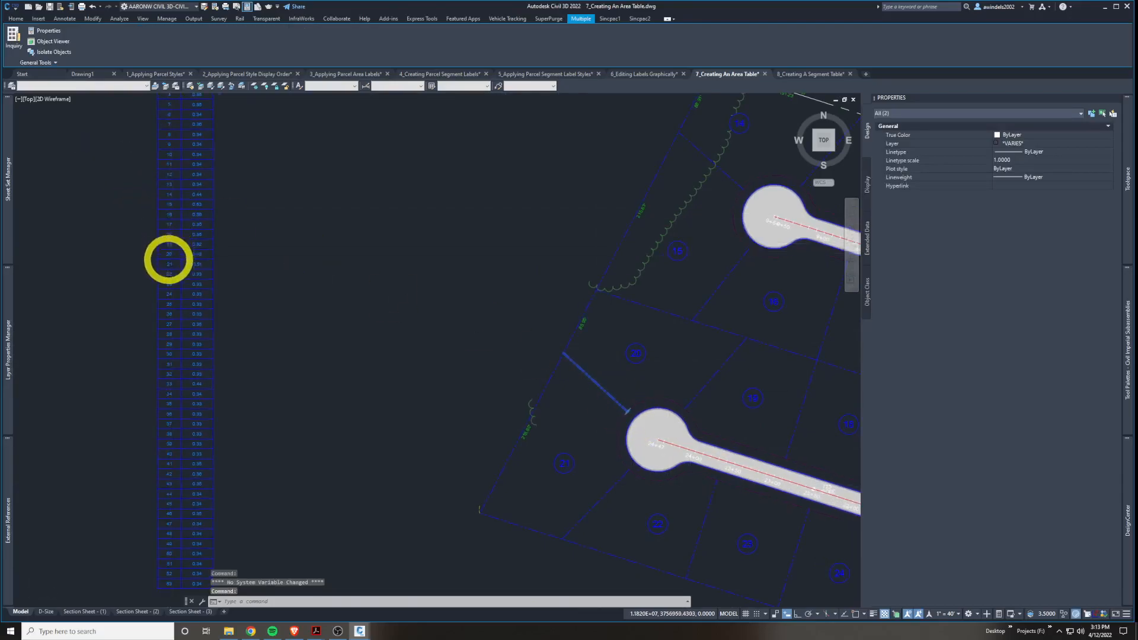
scroll(169, 255, up, 4)
middle_drag(360, 359, 272, 352)
scroll(340, 351, down, 4)
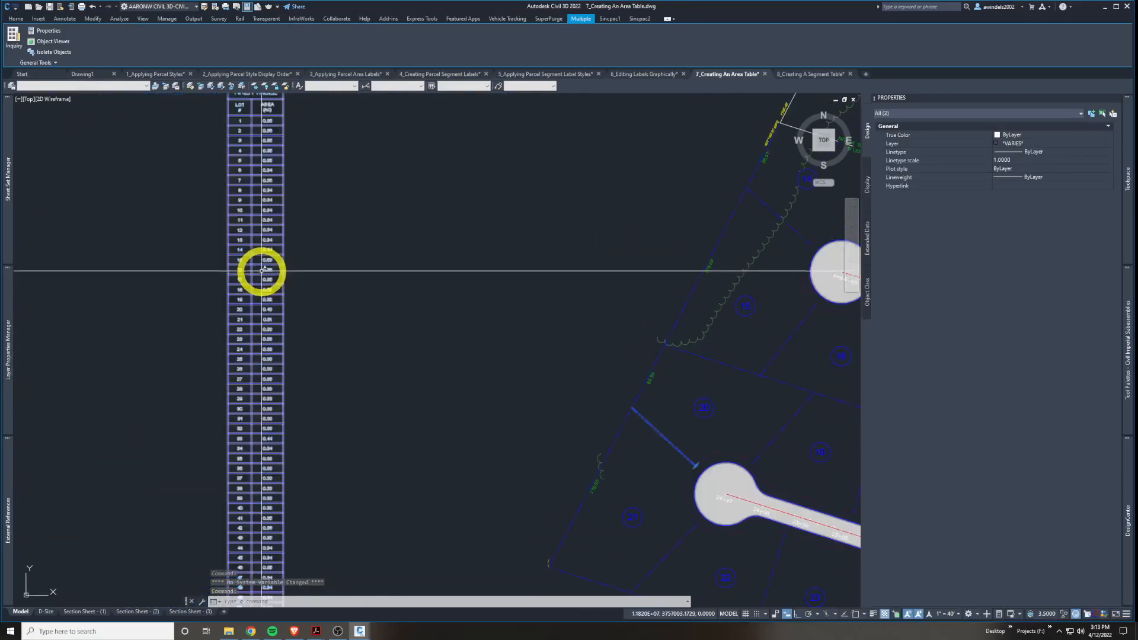
key(Escape)
key(Escape)
Draw a closed four-sided polyline around the rows for lots 20 and 21 in the area table.
text(pl)
key(Return)
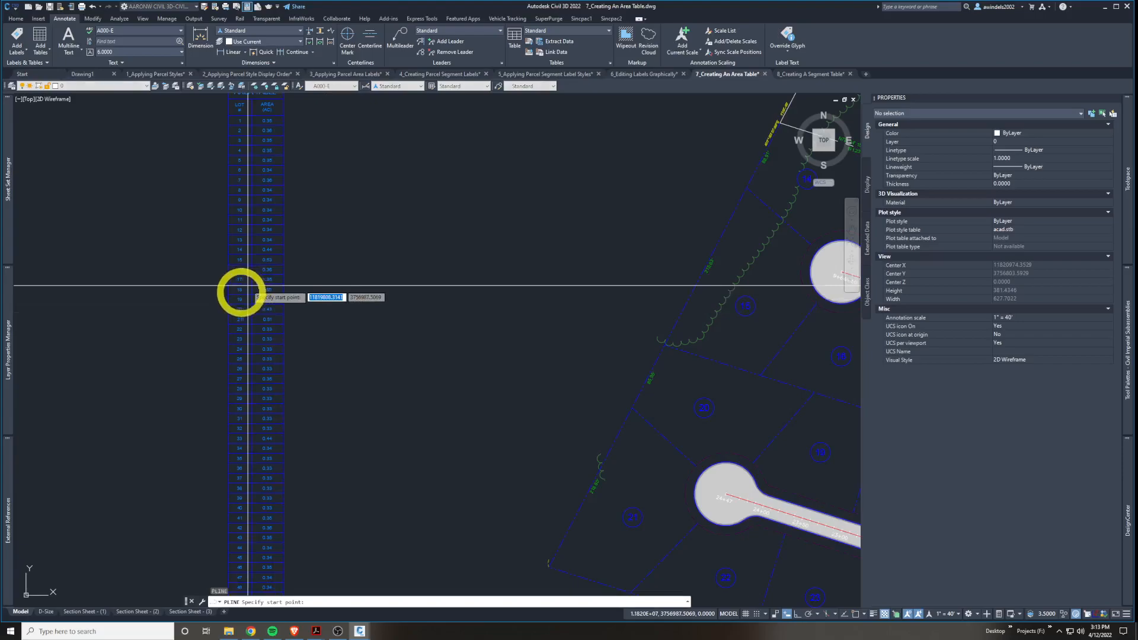
scroll(238, 297, up, 2)
click(217, 301)
click(333, 305)
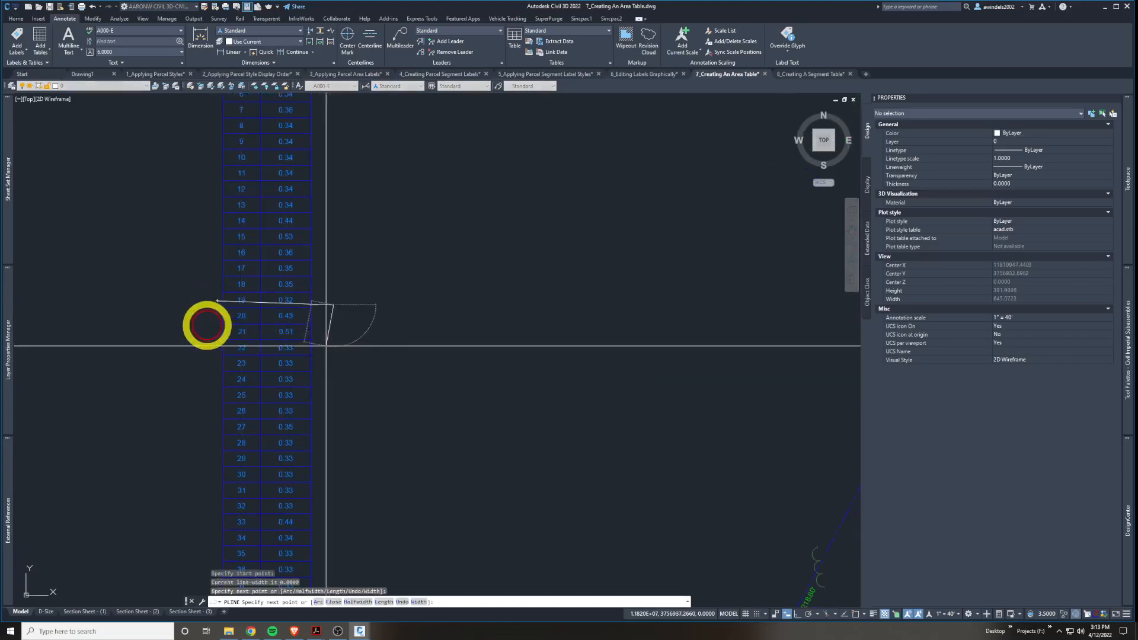
click(325, 346)
click(204, 319)
text(c)
key(Return)
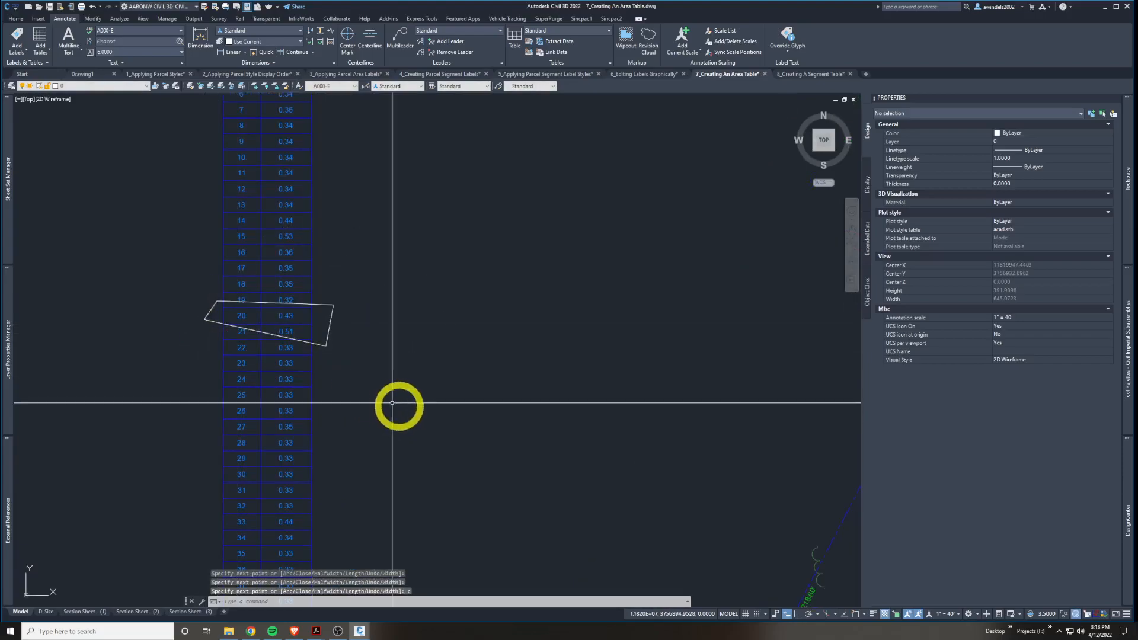
Select the lot line between lots 20 and 21 and slide it south by its grip, enlarging lot 20.
middle_drag(540, 425, 386, 420)
click(818, 561)
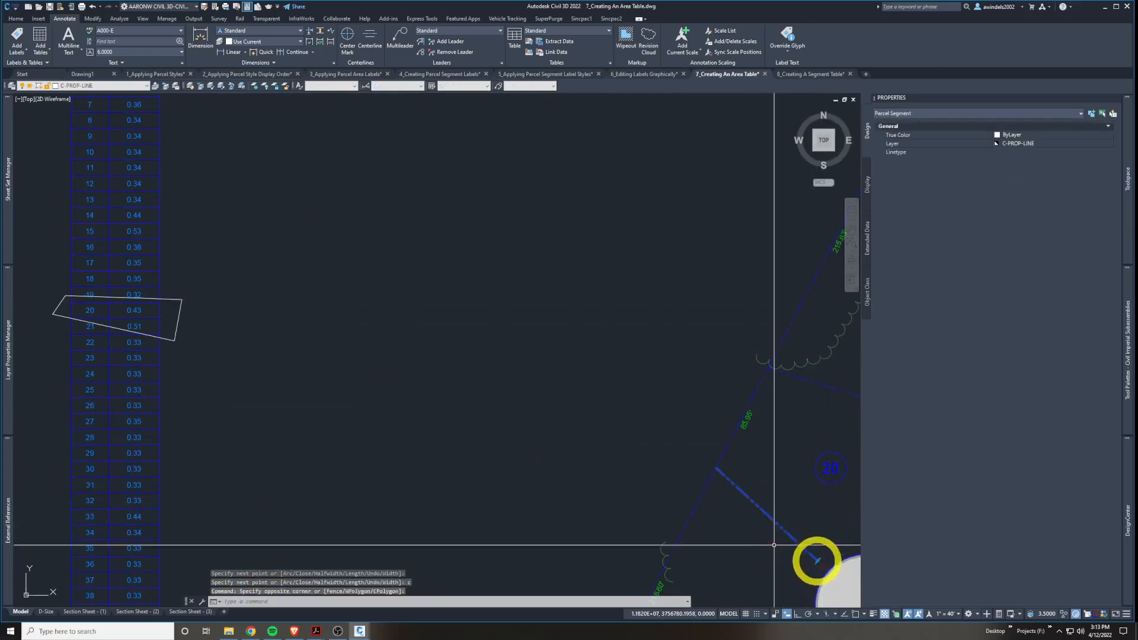
click(818, 561)
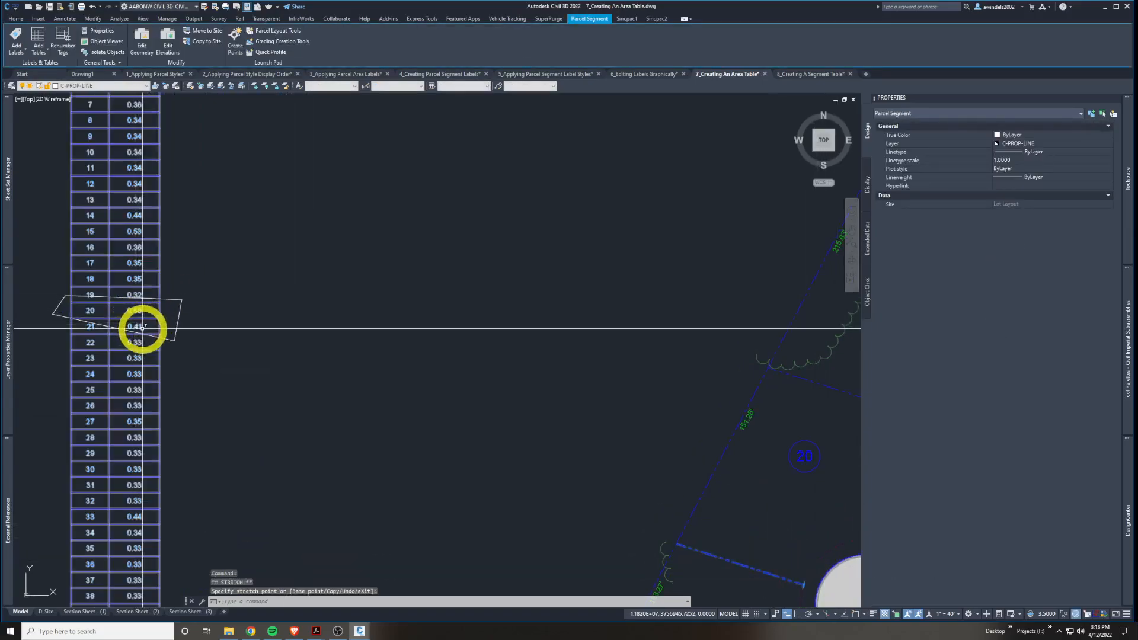
Switch to Acrobat and compare sheets 15 and 16 of 7144_ALL PLATS.pdf, examining the labelled lot lines and the curve and line tables.
key(Escape)
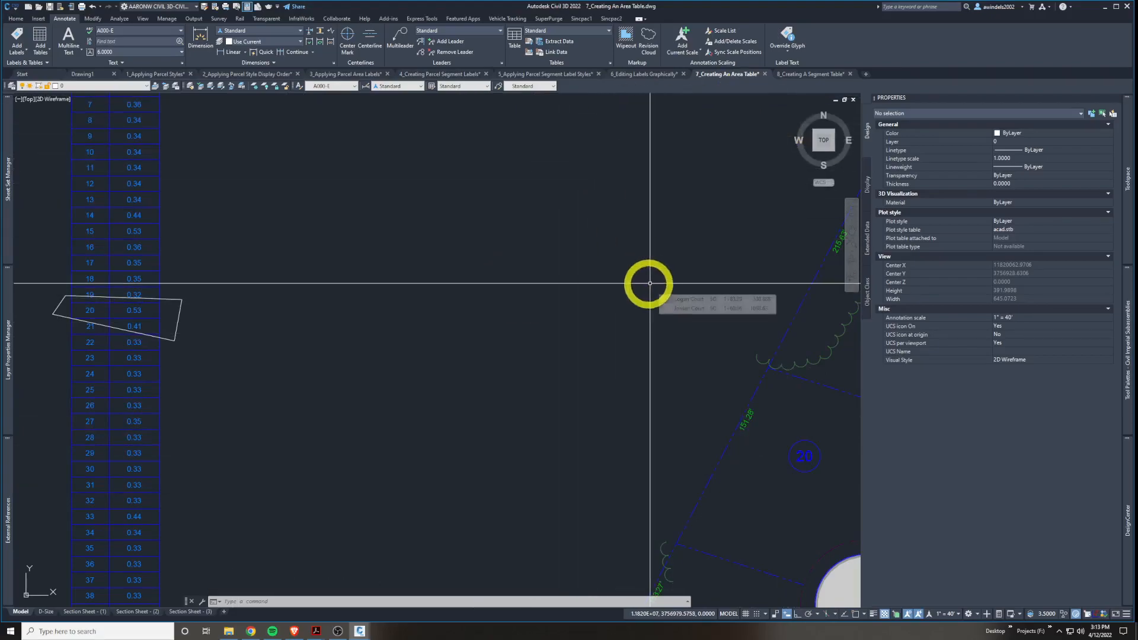
mouse_move(323, 634)
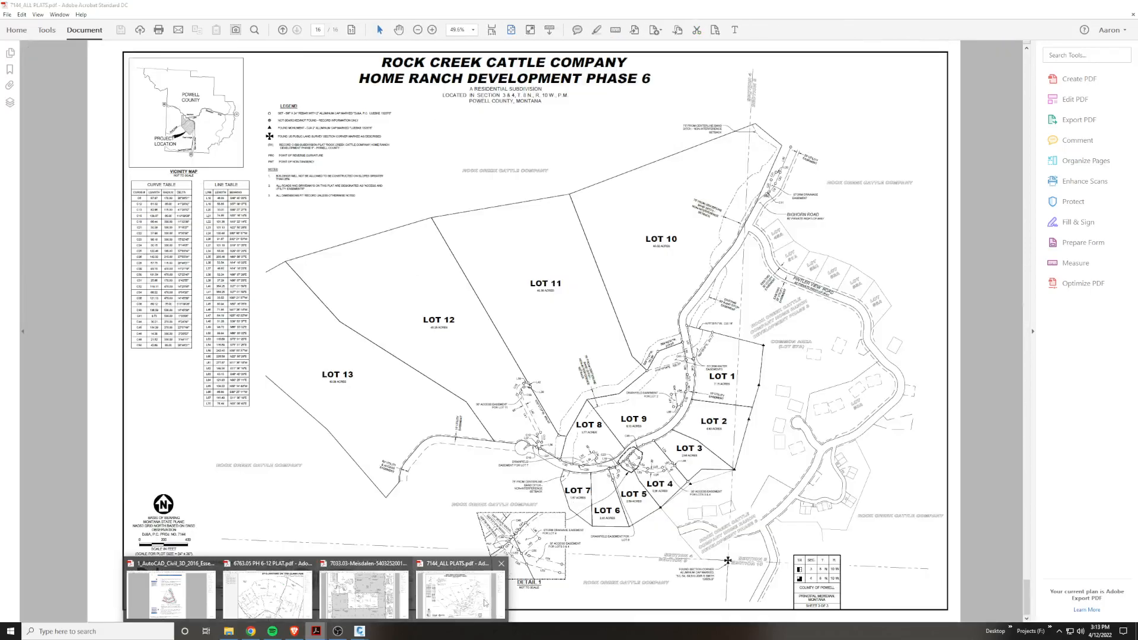
click(489, 552)
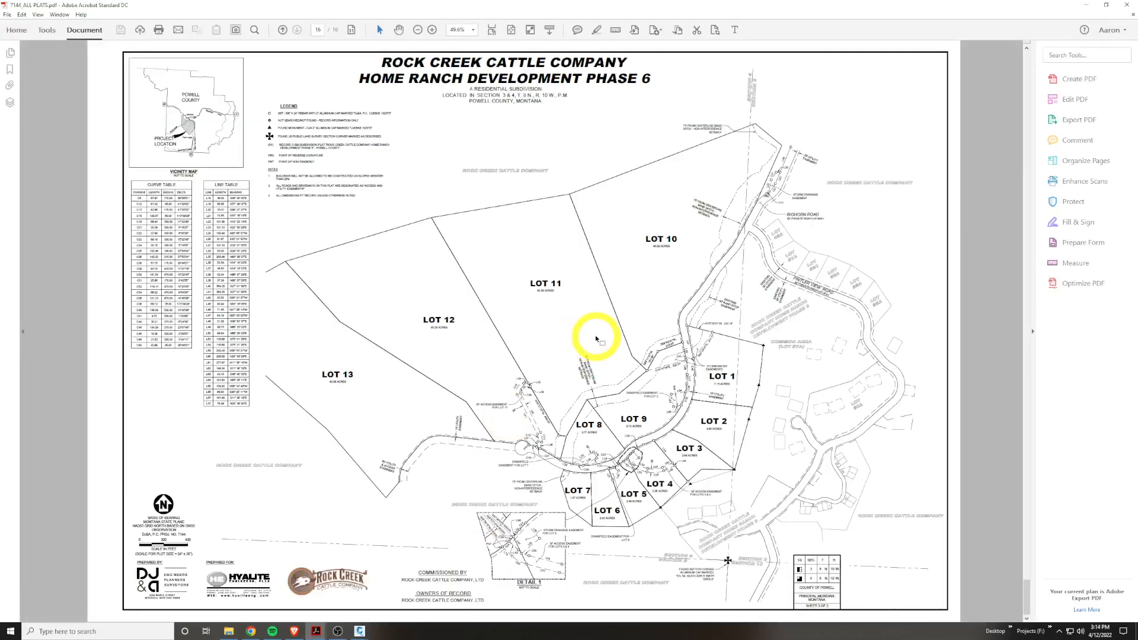
scroll(596, 338, up, 1)
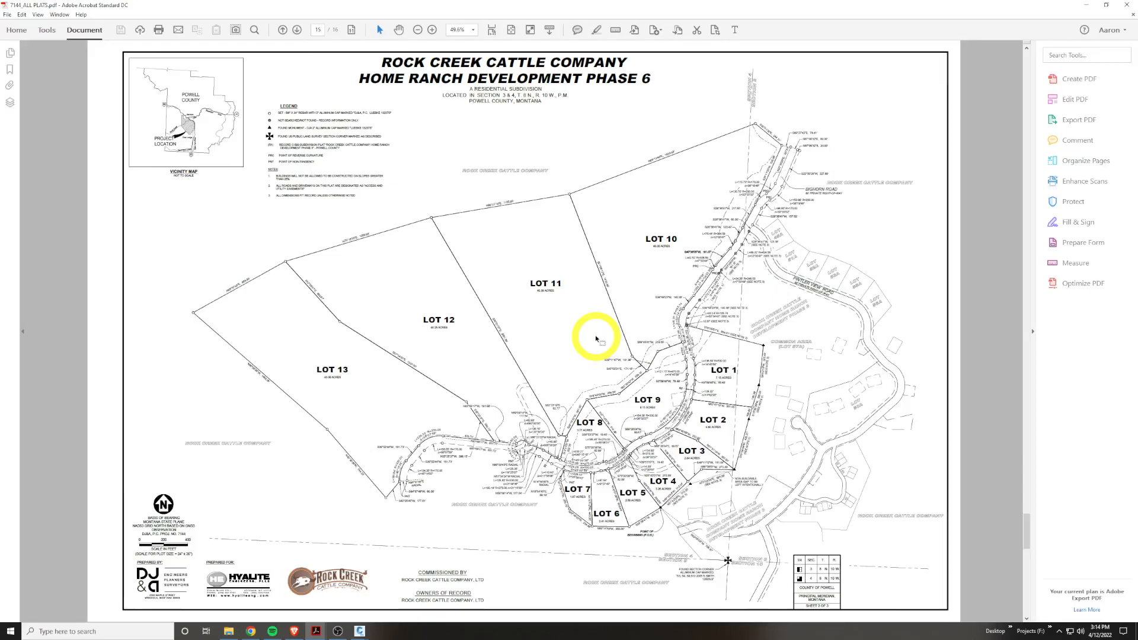
scroll(596, 339, down, 1)
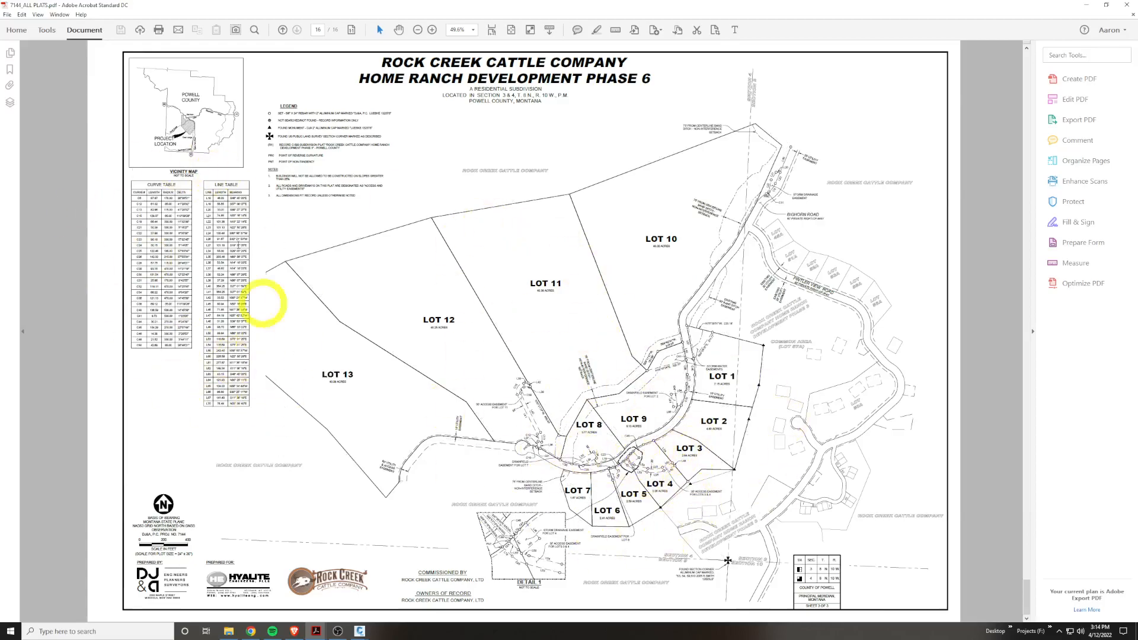
scroll(501, 354, up, 1)
scroll(574, 354, down, 1)
scroll(575, 354, up, 1)
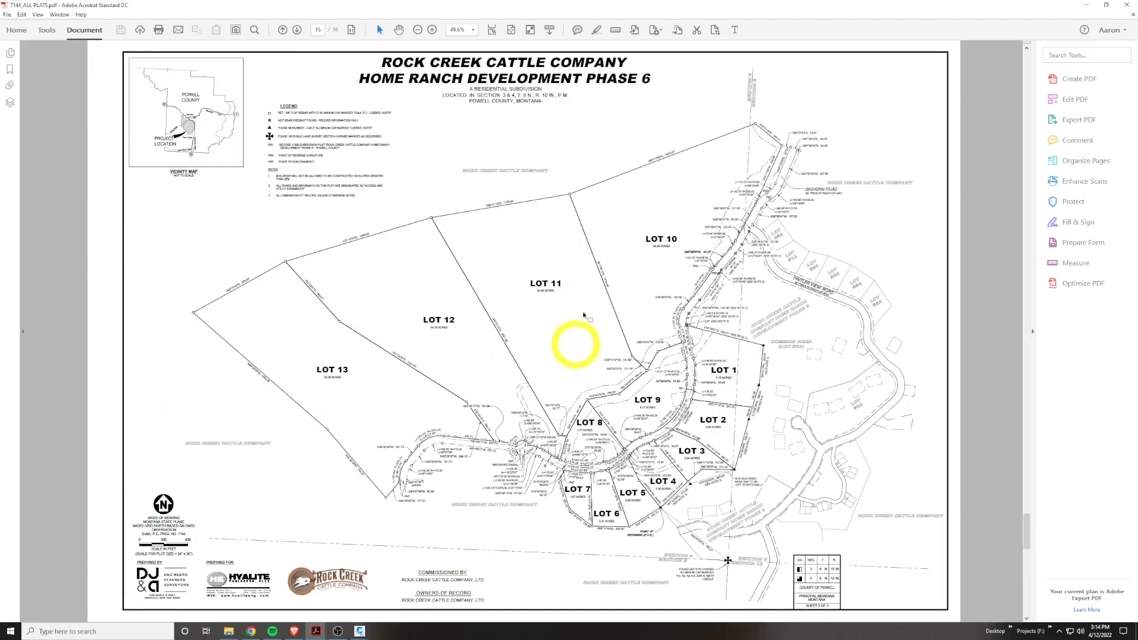
scroll(605, 417, down, 1)
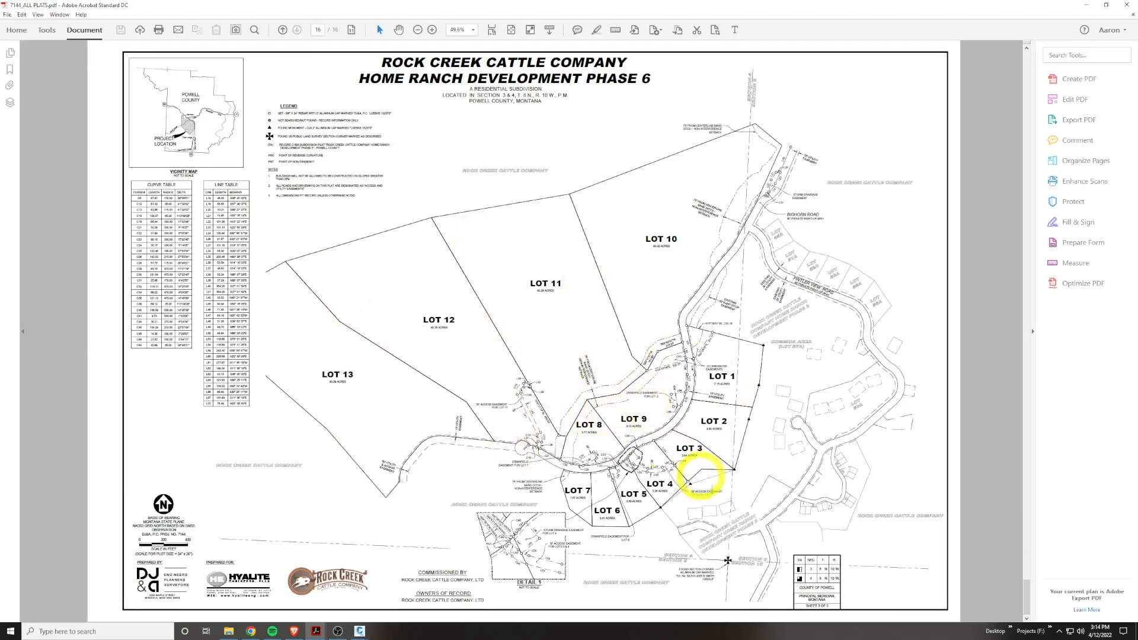
click(1088, 5)
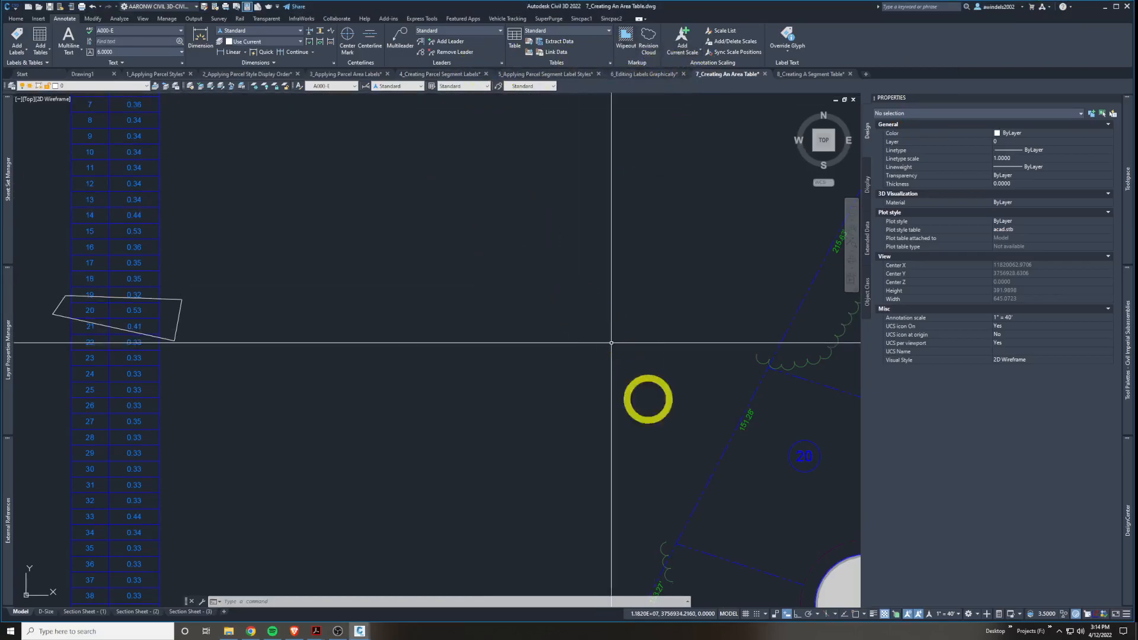
Switch to the 8_Creating A Segment Table drawing in Civil 3D and examine the split lot area table east of the lots.
scroll(691, 399, down, 3)
middle_drag(704, 399, 414, 338)
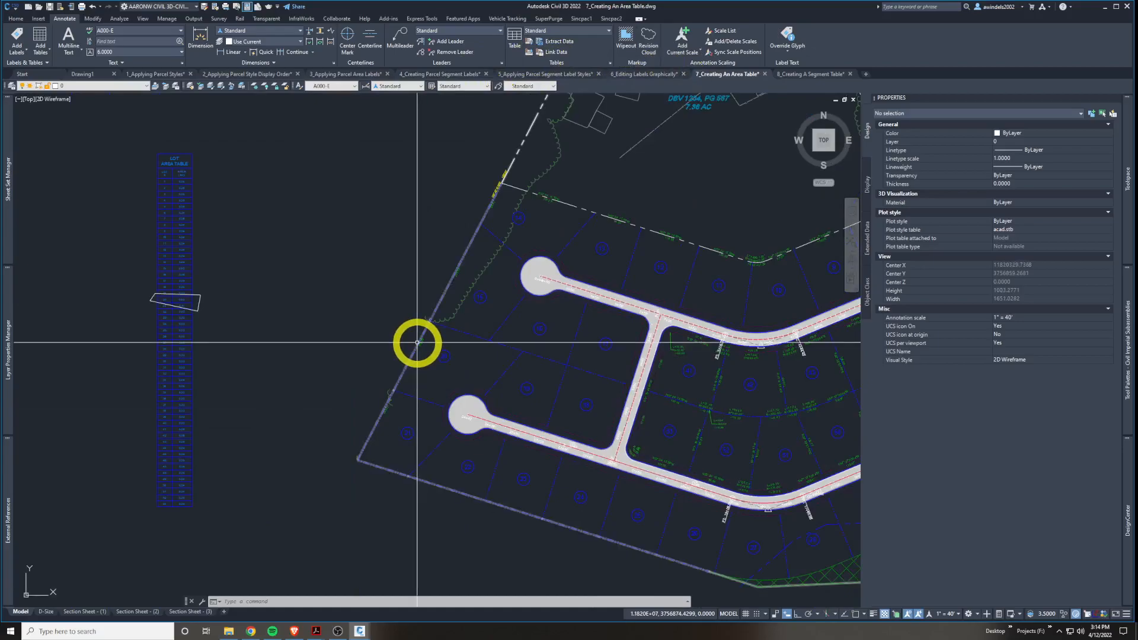
click(809, 74)
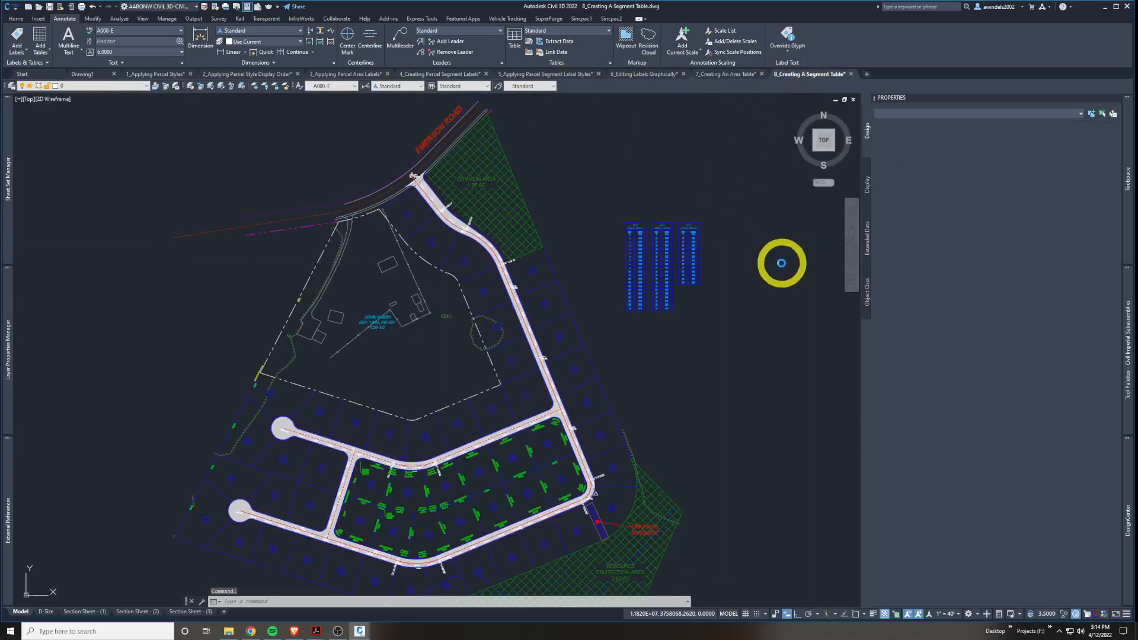
middle_drag(698, 360, 701, 360)
key(Escape)
key(Escape)
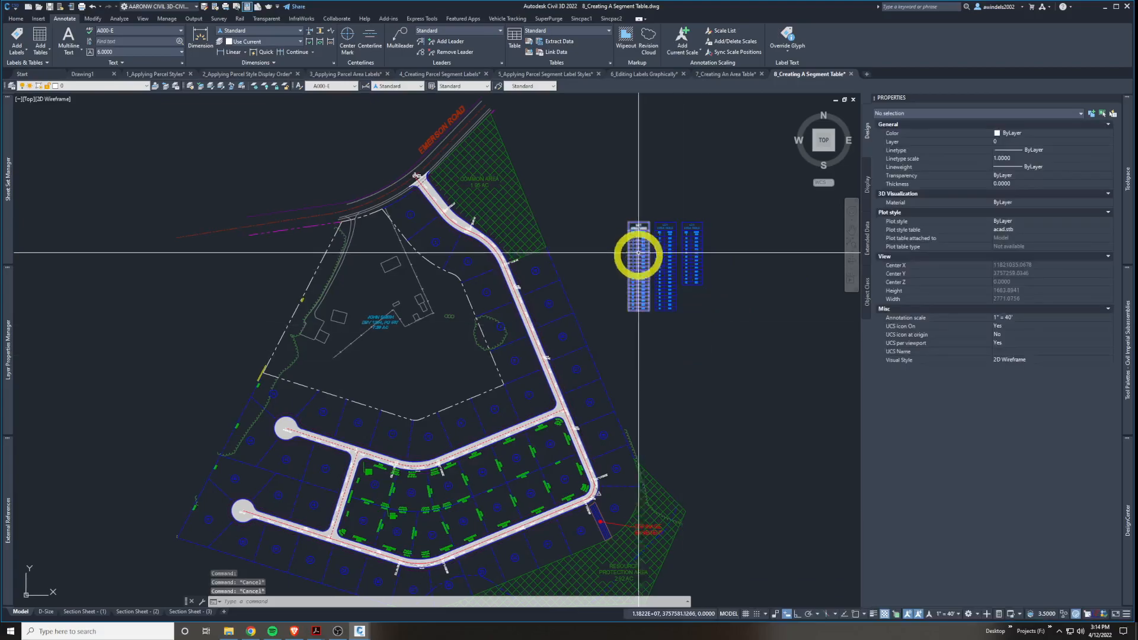
scroll(646, 228, up, 5)
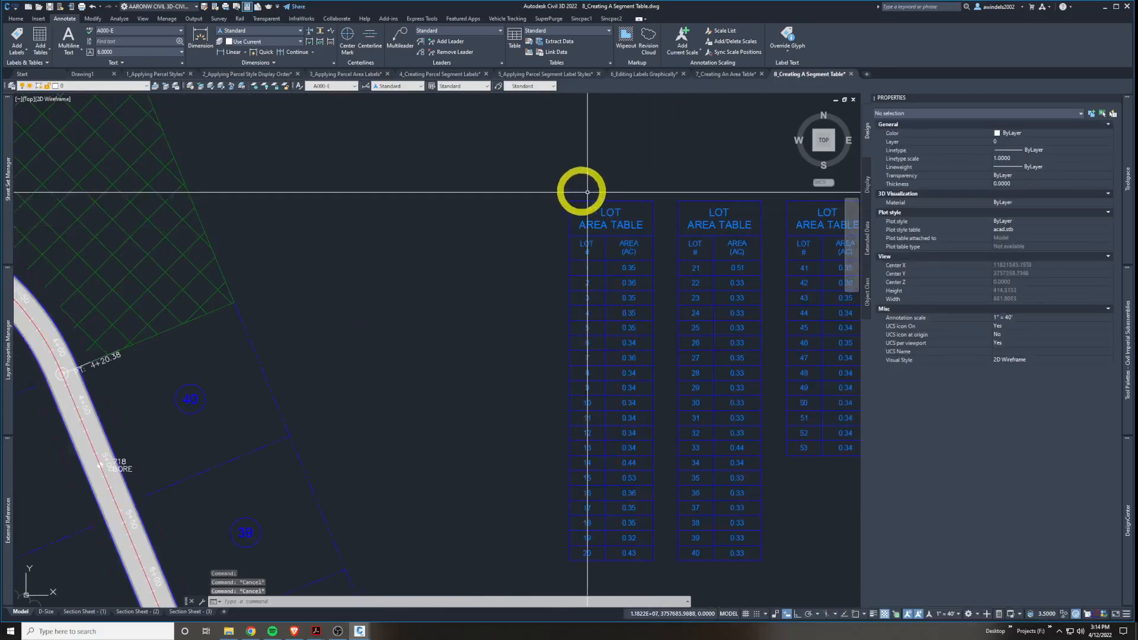
scroll(587, 193, down, 2)
click(510, 159)
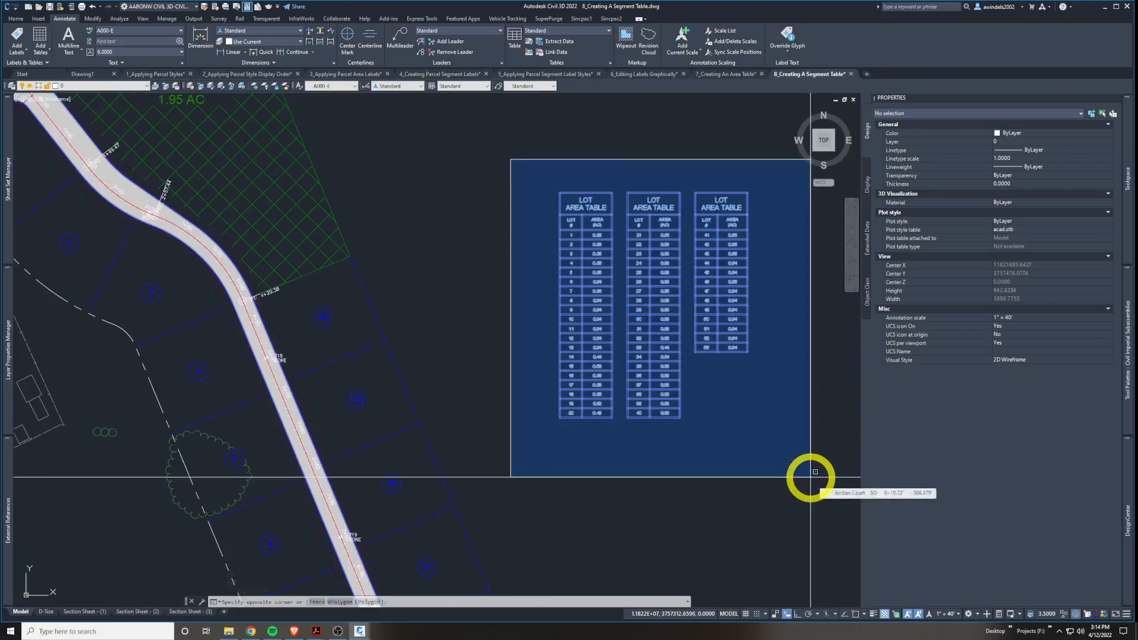
key(Escape)
Select the split lot area table and move its middle section, lots 21 to 40, south below the other sections by its grip.
click(599, 231)
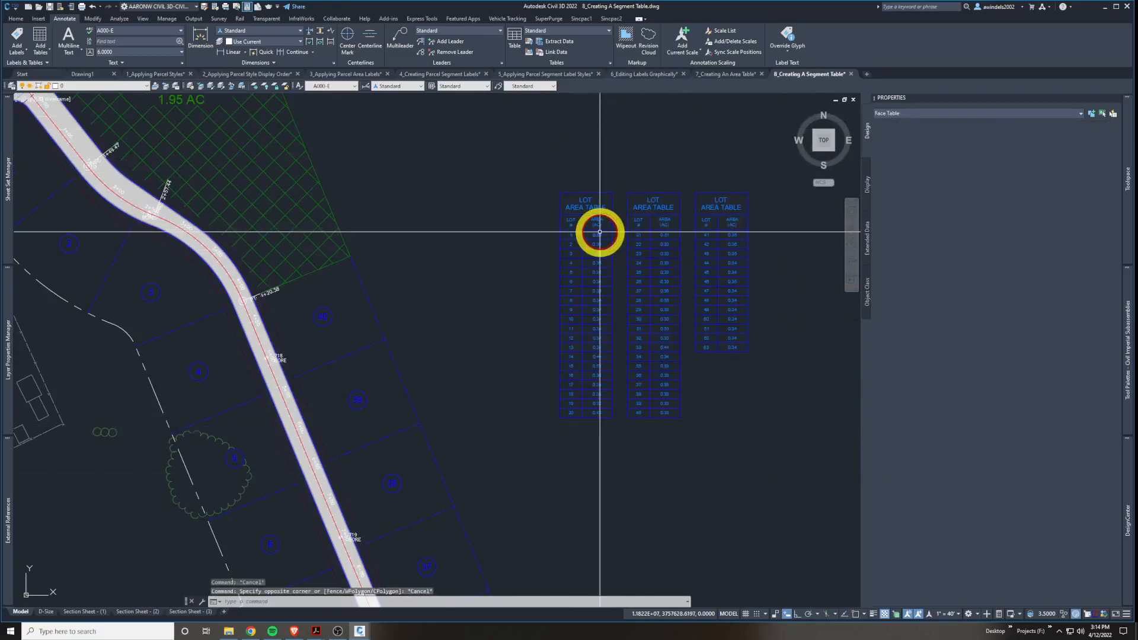
click(537, 412)
key(Escape)
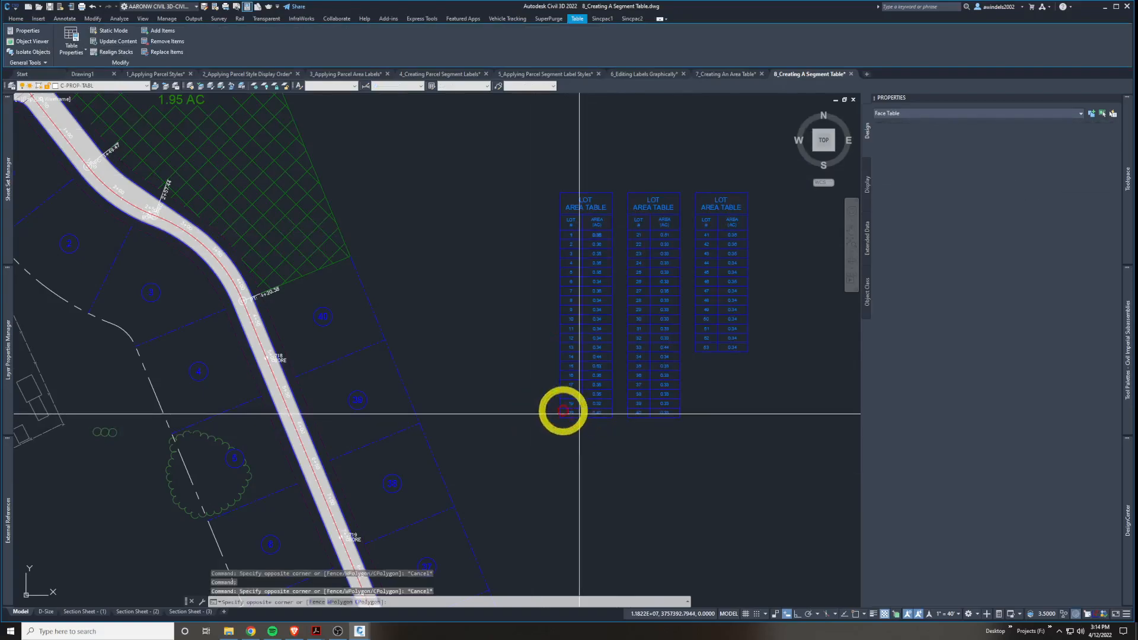
click(563, 408)
click(563, 408)
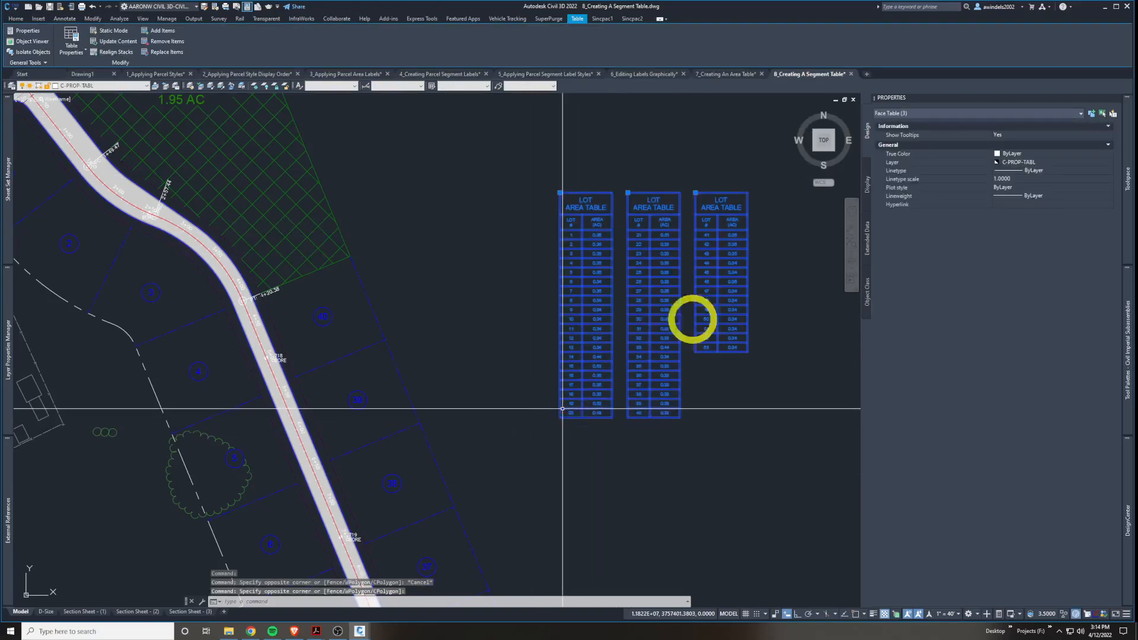
click(628, 193)
click(635, 465)
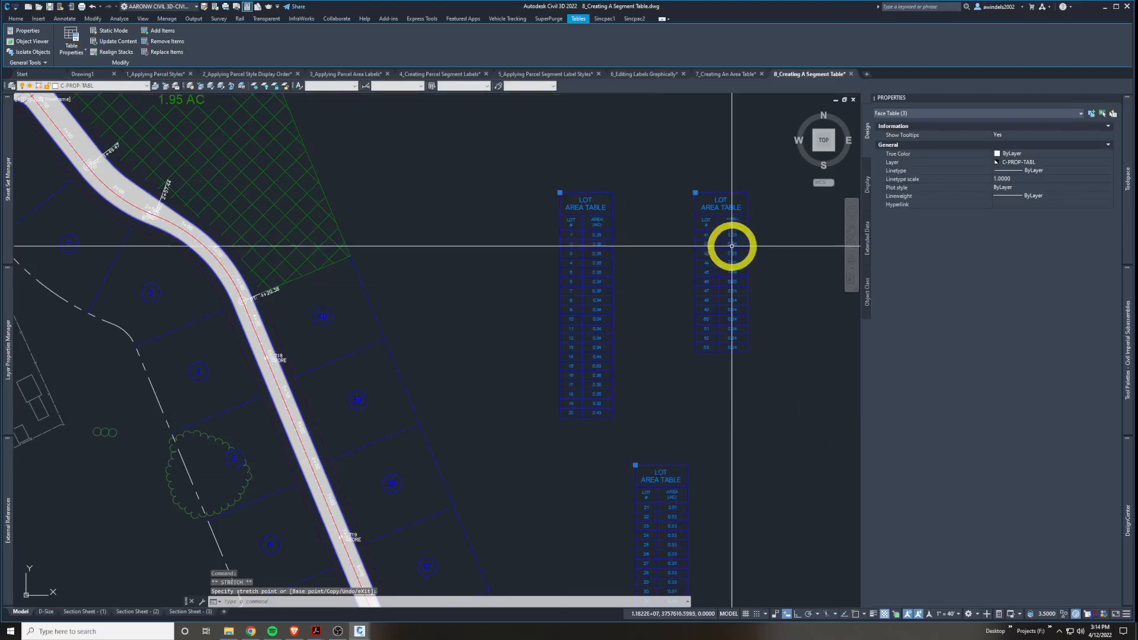
Undo the grip move of the middle table section and the view changes before it.
key(ctrl+z)
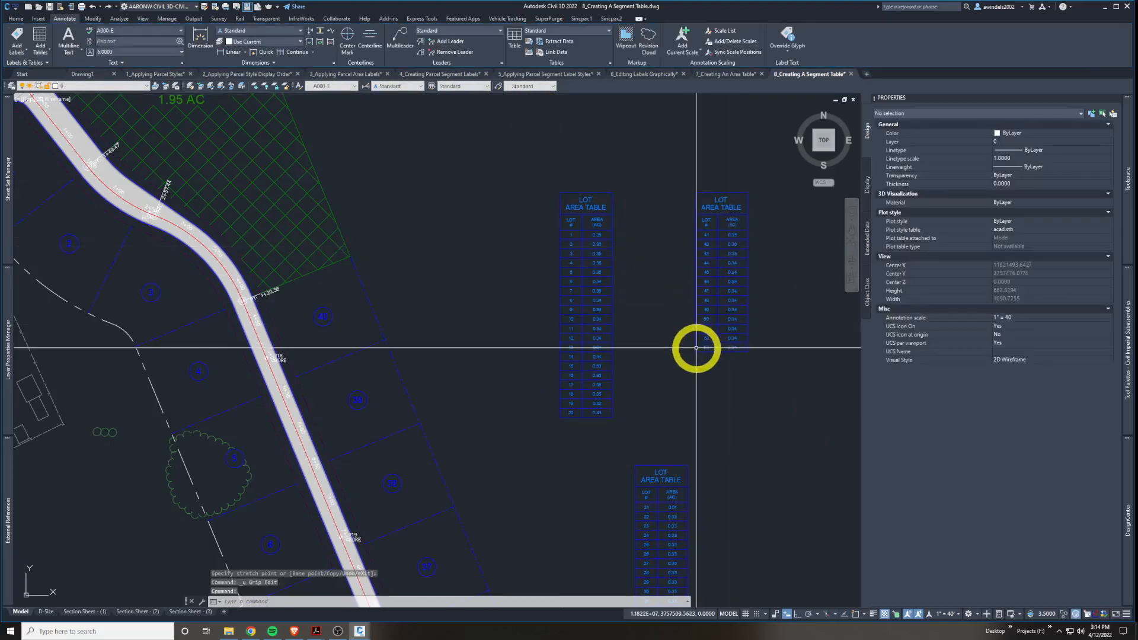
key(ctrl+z)
key(ctrl+z)
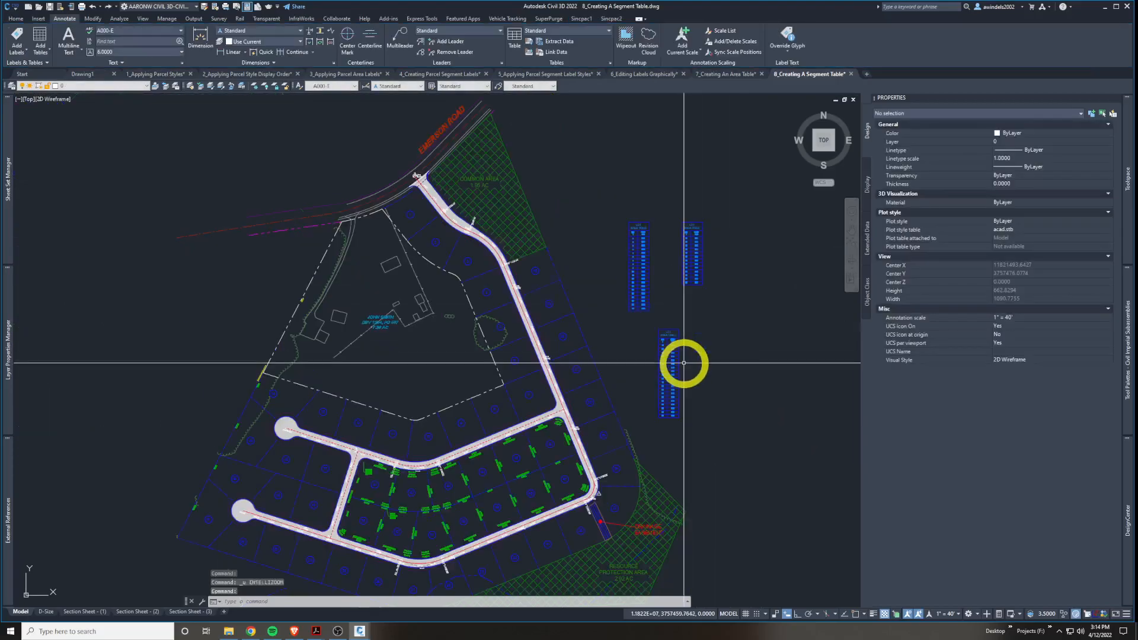
key(ctrl+z)
key(ctrl+z)
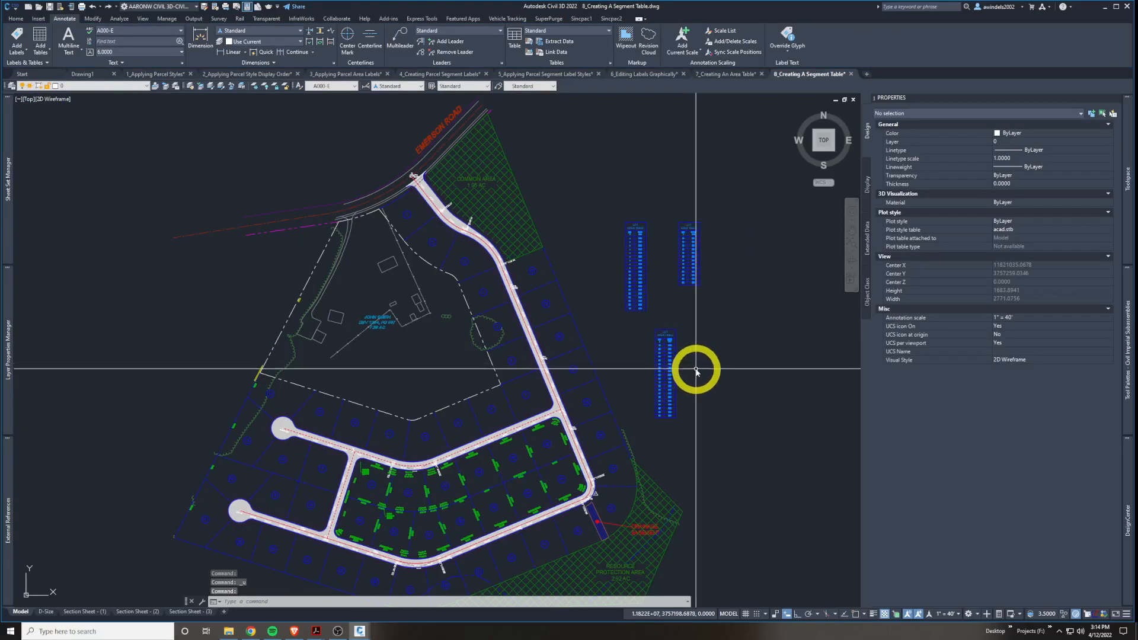
Regenerate the whole drawing with REGENALL.
text(g)
key(Return)
key(Escape)
text(re)
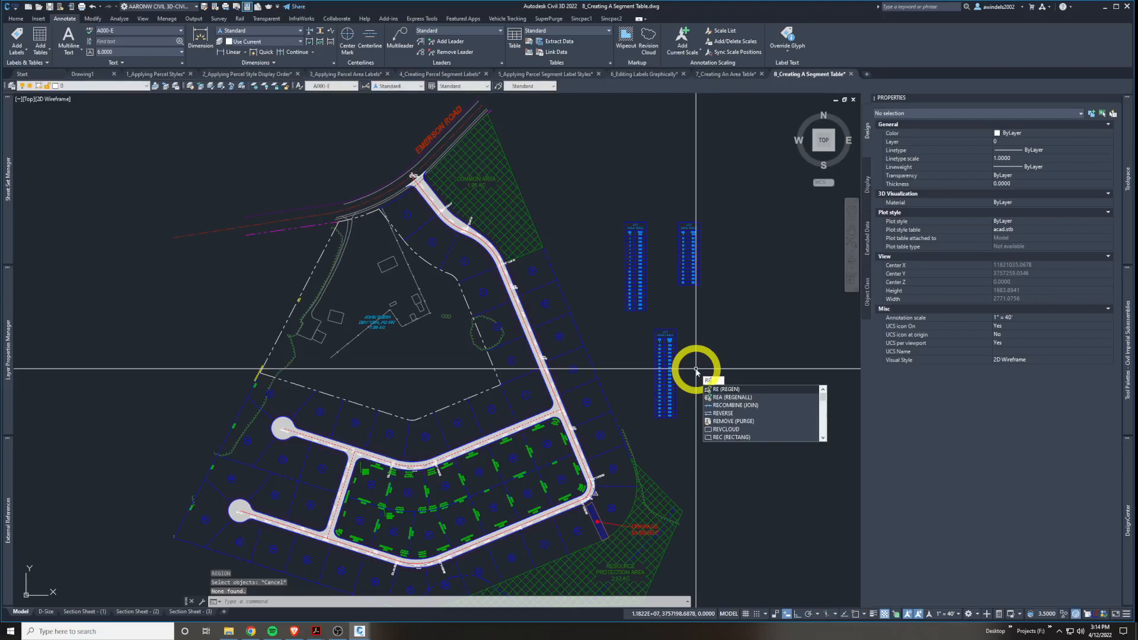
key(Down)
key(Return)
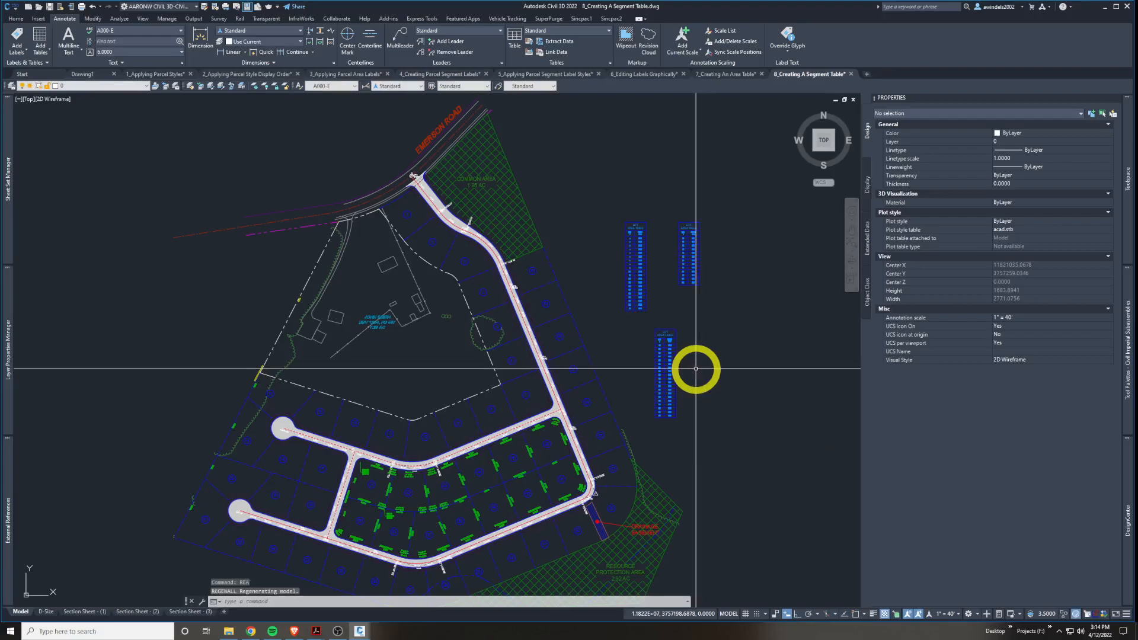
key(Escape)
Move the middle lot area table section by its grip back between the other two sections and clear the selection.
click(656, 333)
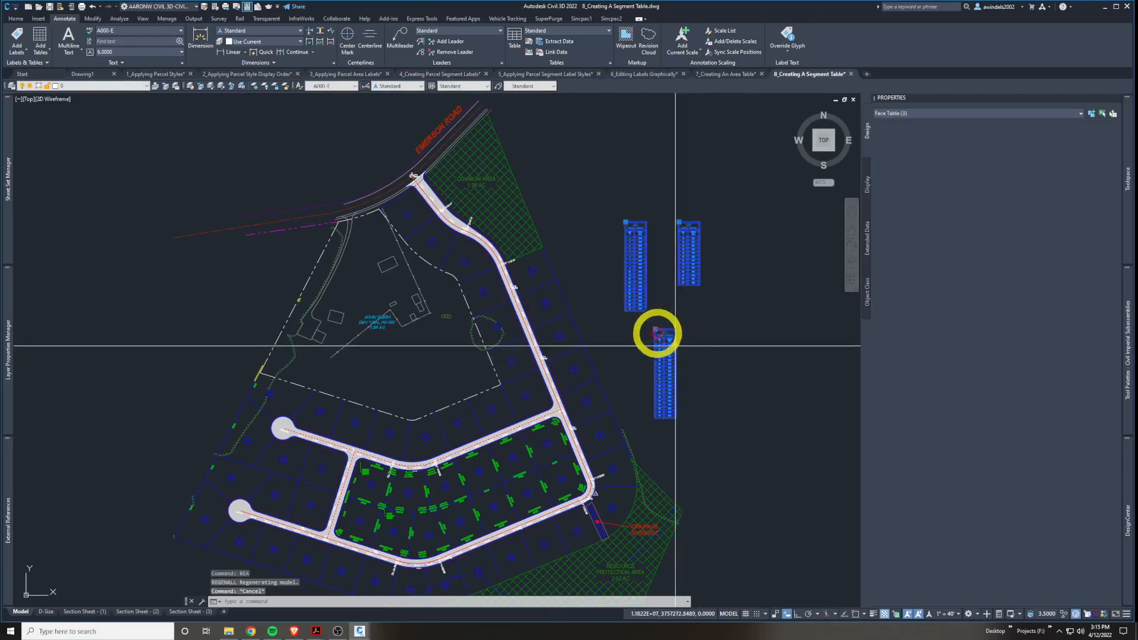
click(656, 333)
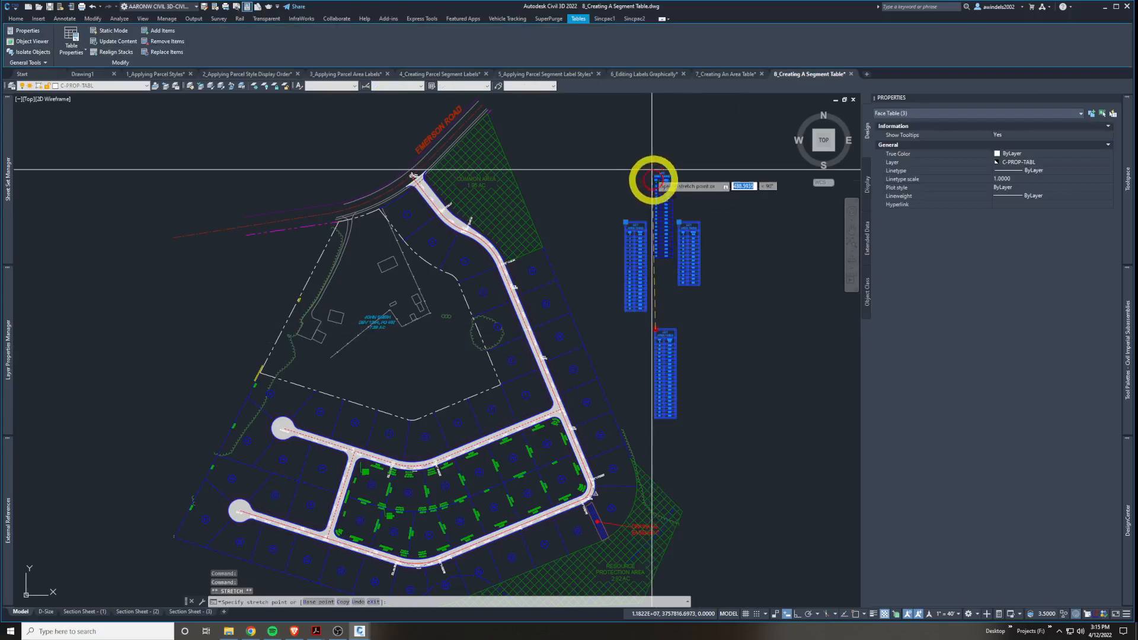
click(656, 219)
key(Escape)
key(Escape)
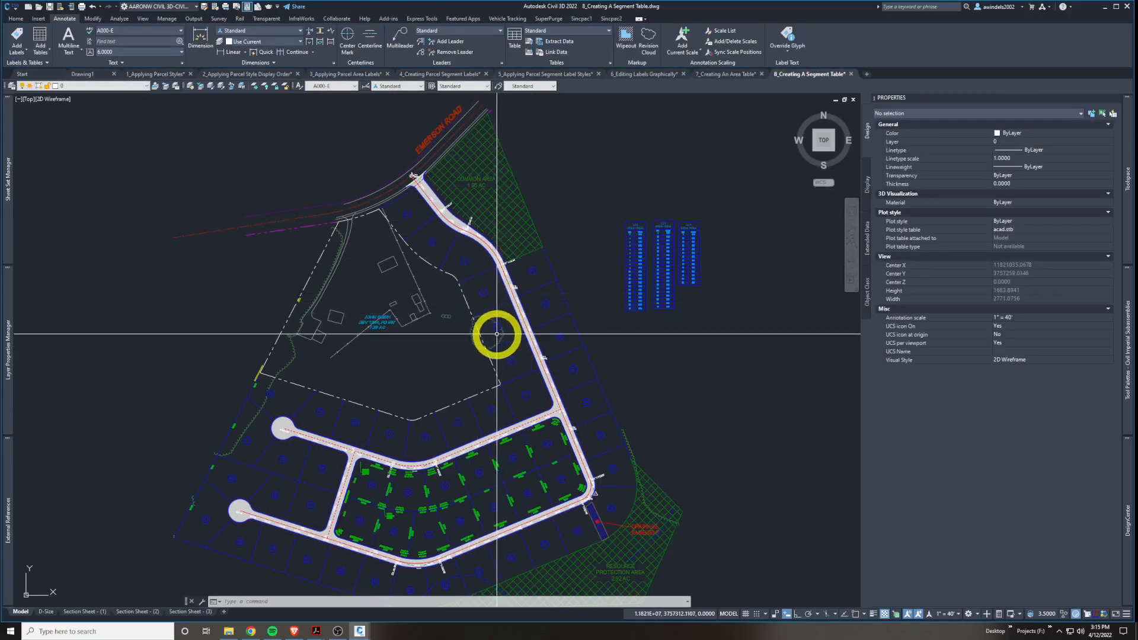
Set the Add Labels dialog to Parcel with the Single Segment type, review the available line label styles, and close it without adding labels.
middle_drag(508, 394, 539, 399)
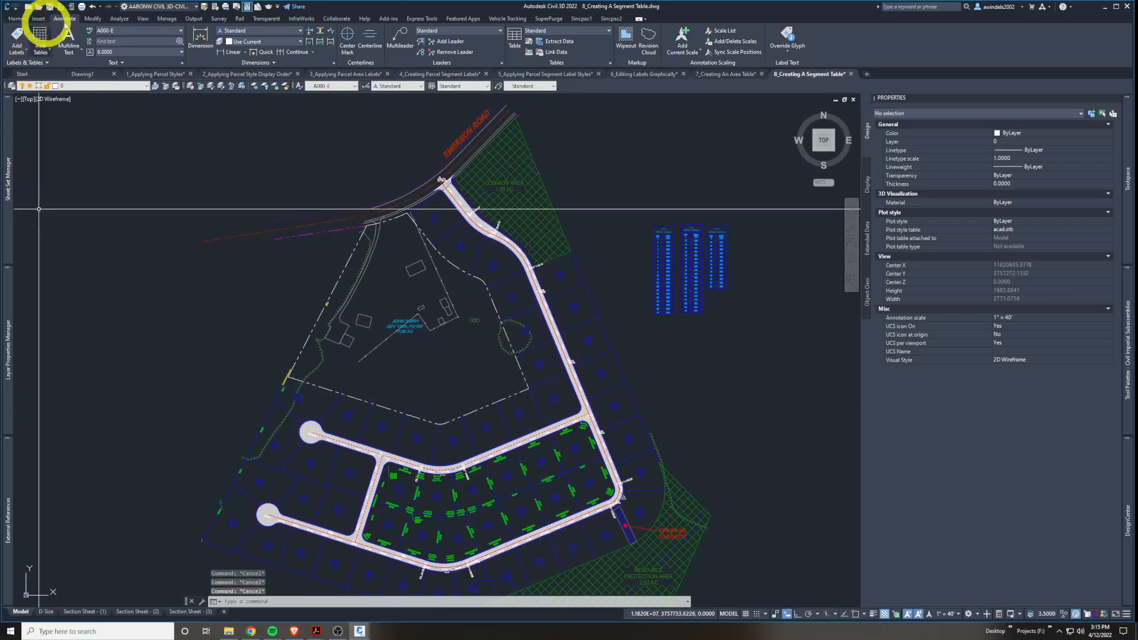
click(17, 55)
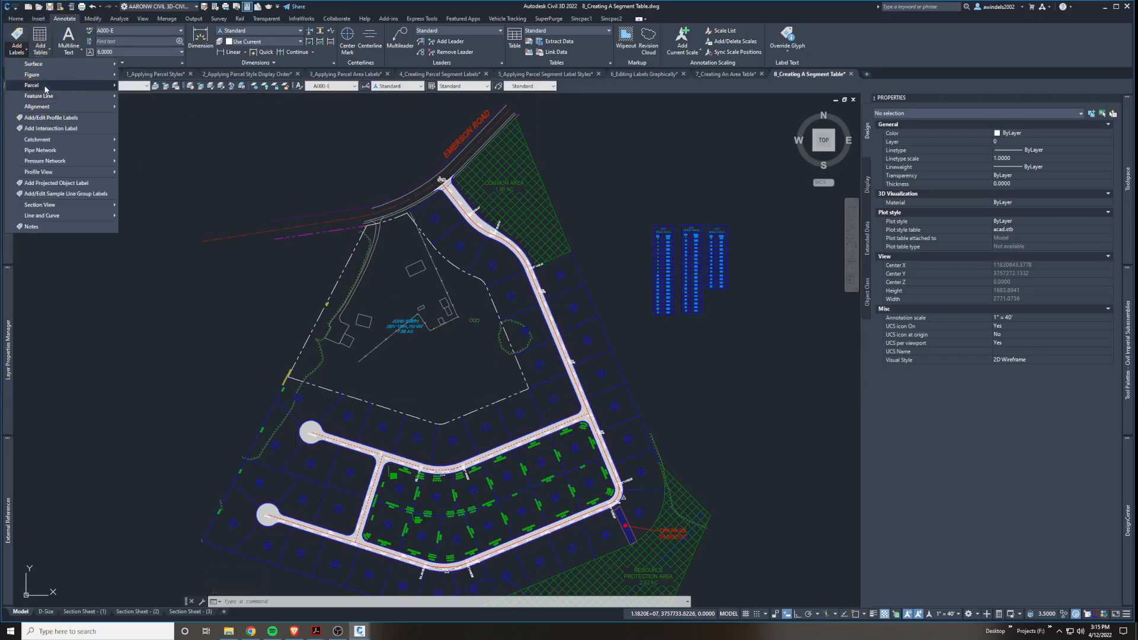
click(17, 34)
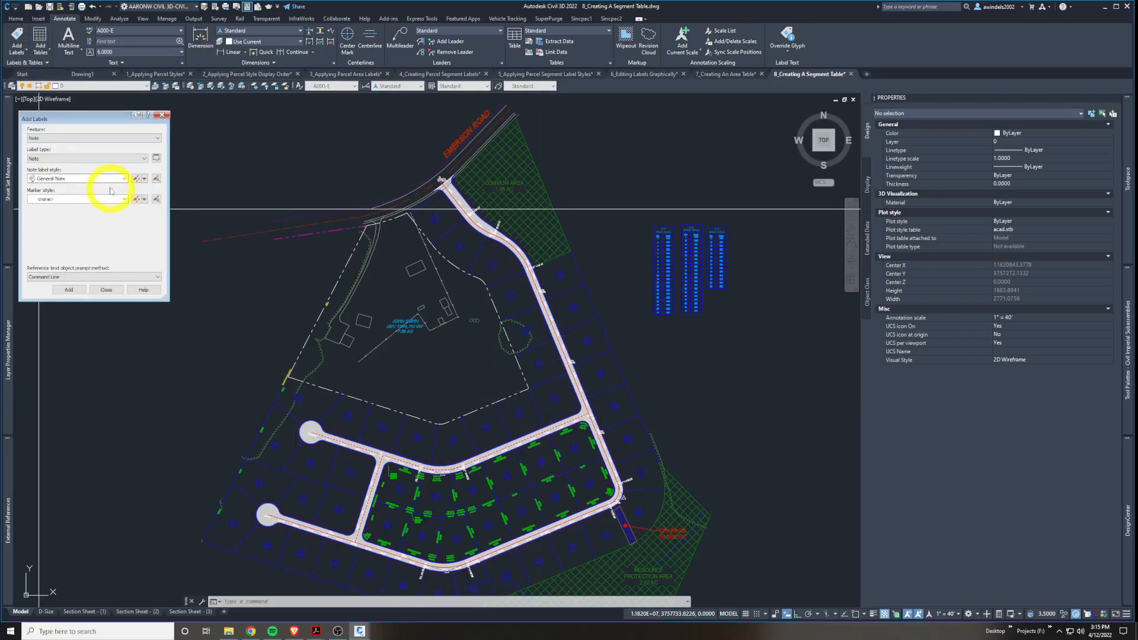
click(77, 139)
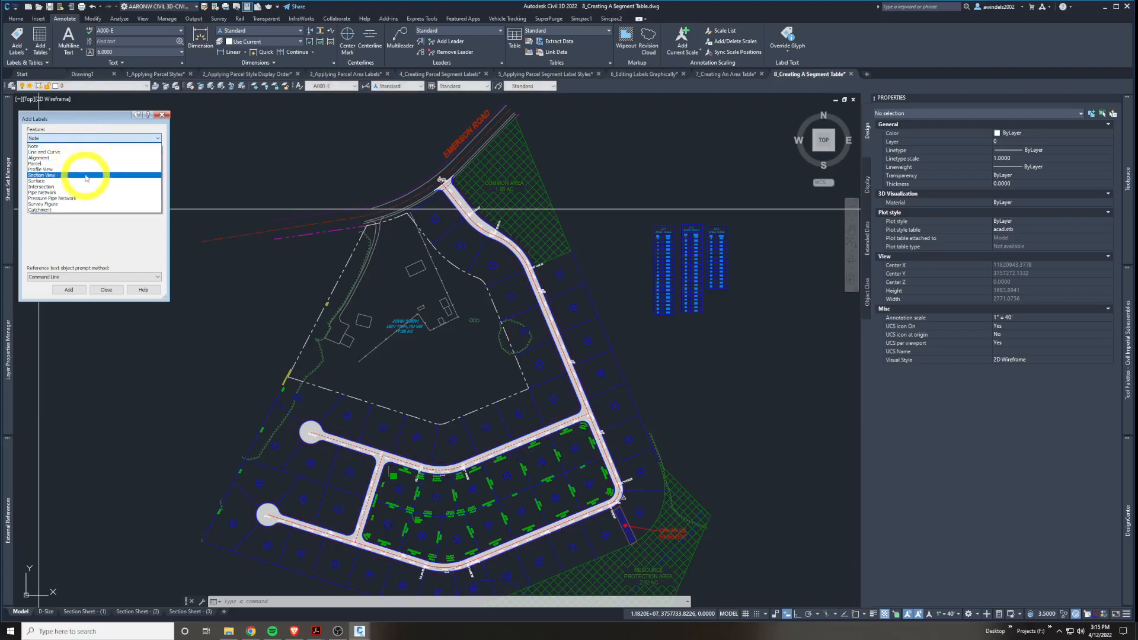
click(83, 163)
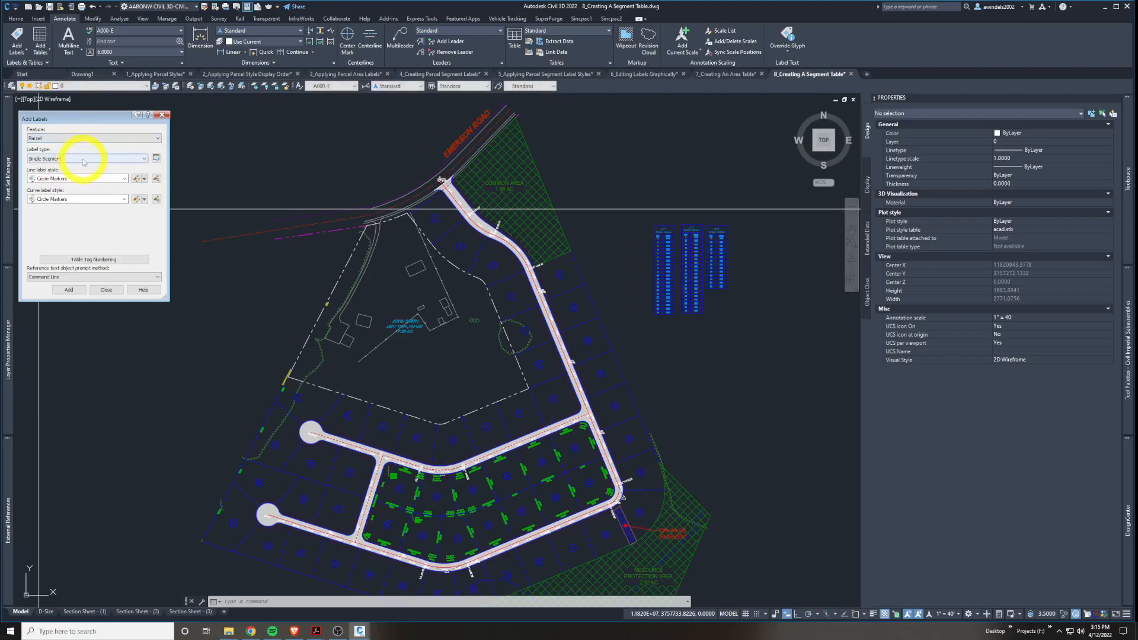
click(84, 159)
click(80, 171)
click(80, 179)
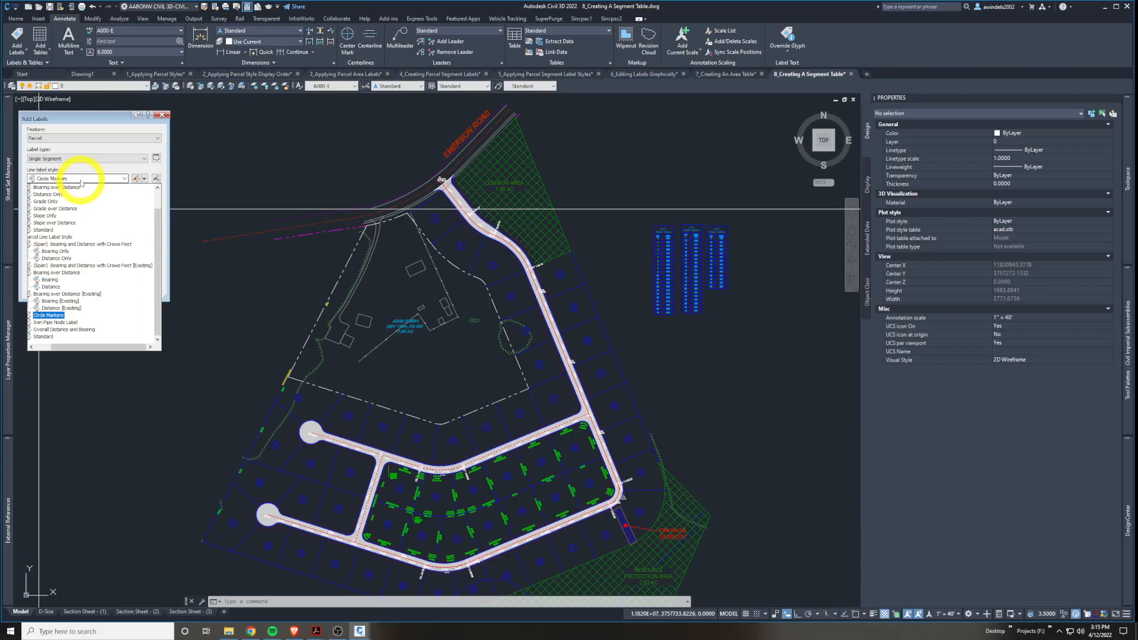
click(81, 180)
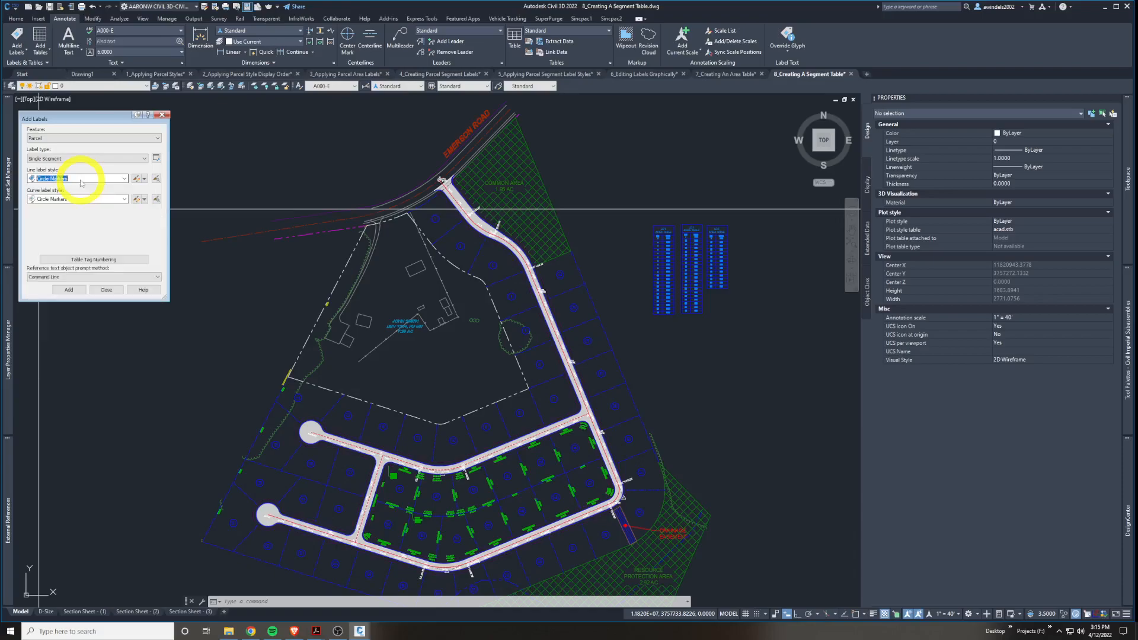
click(162, 114)
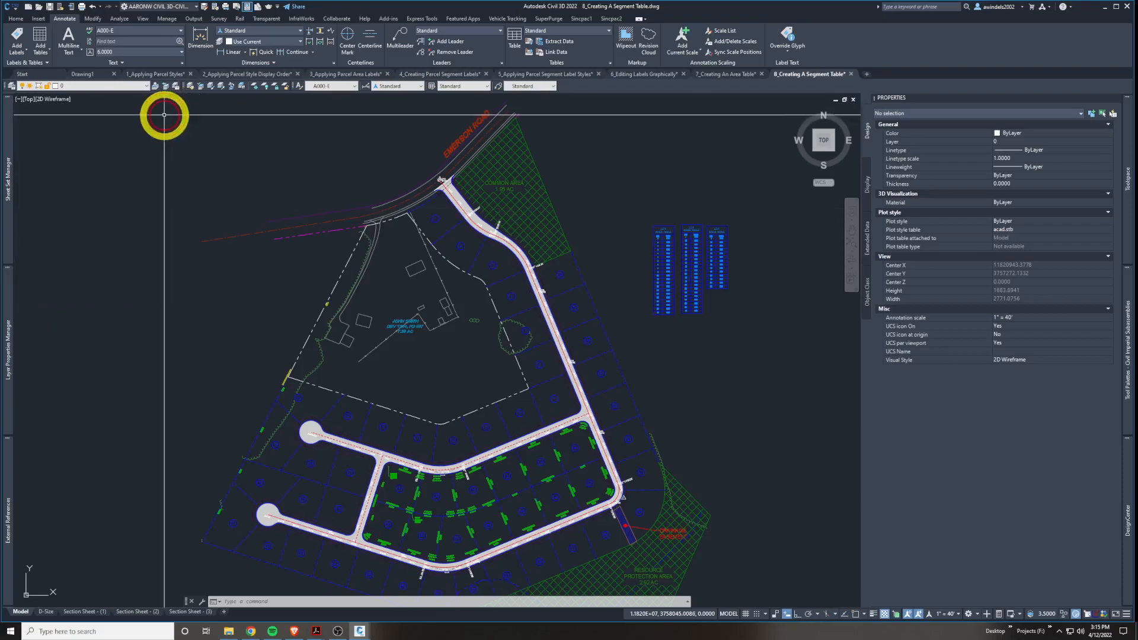
Start a parcel curve table with the Length Radius & Delta table style and widen the Table Creation dialog to show full label style names.
click(37, 52)
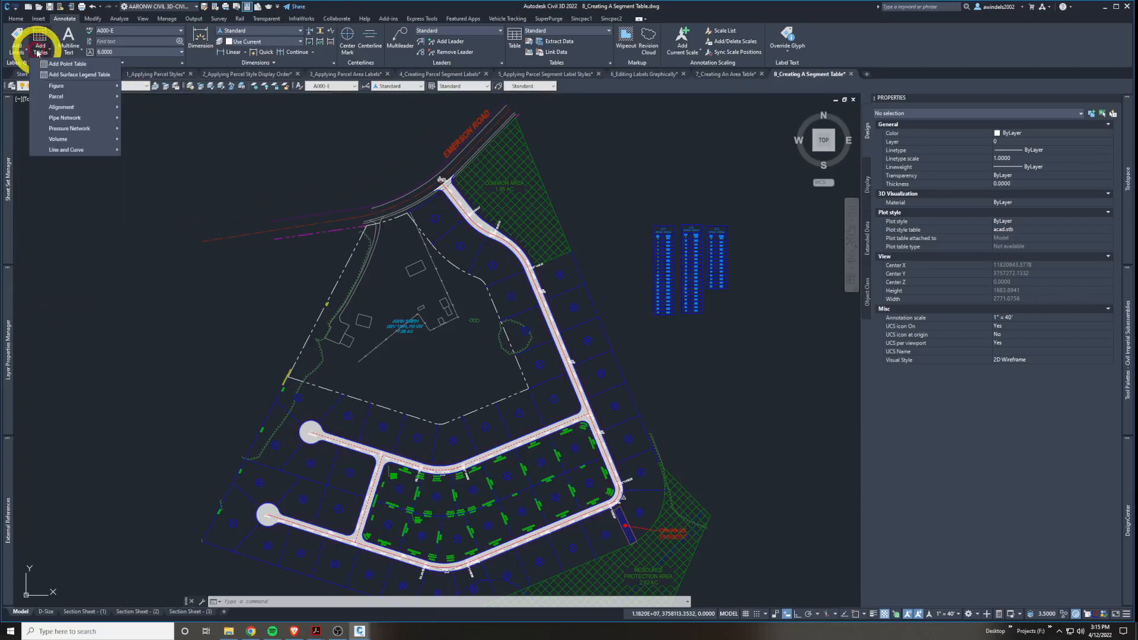
click(83, 100)
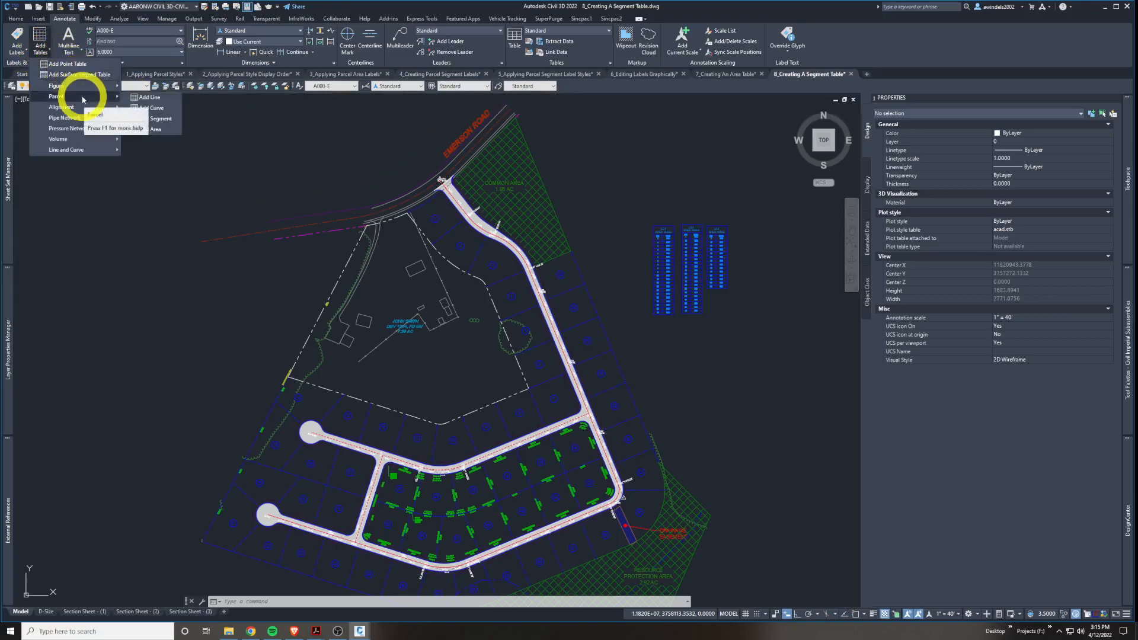
click(159, 118)
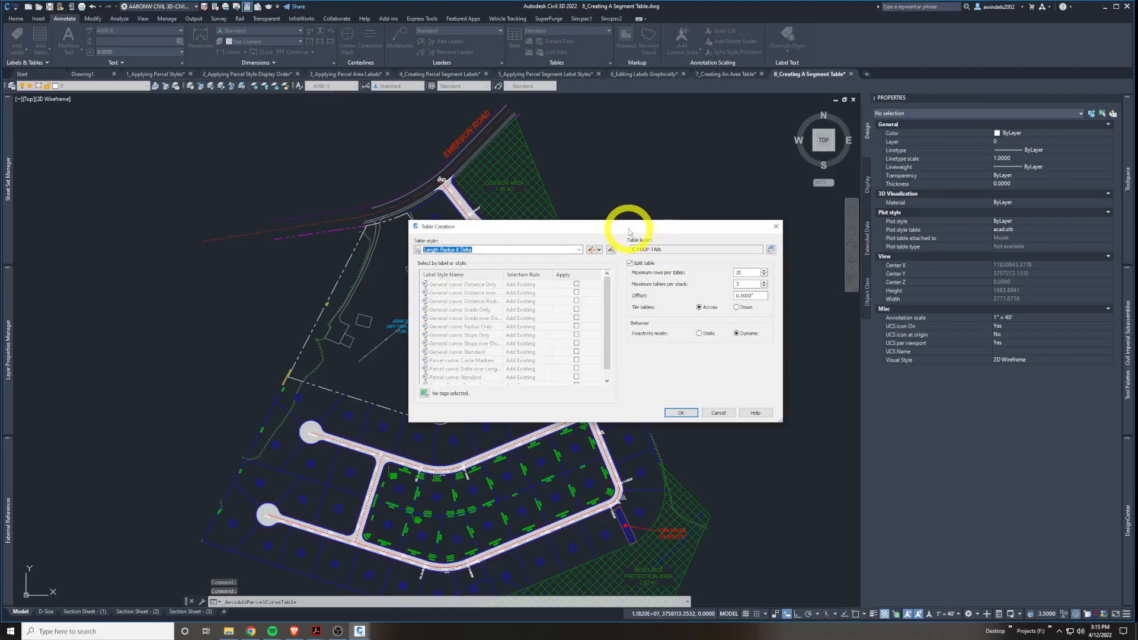
click(524, 250)
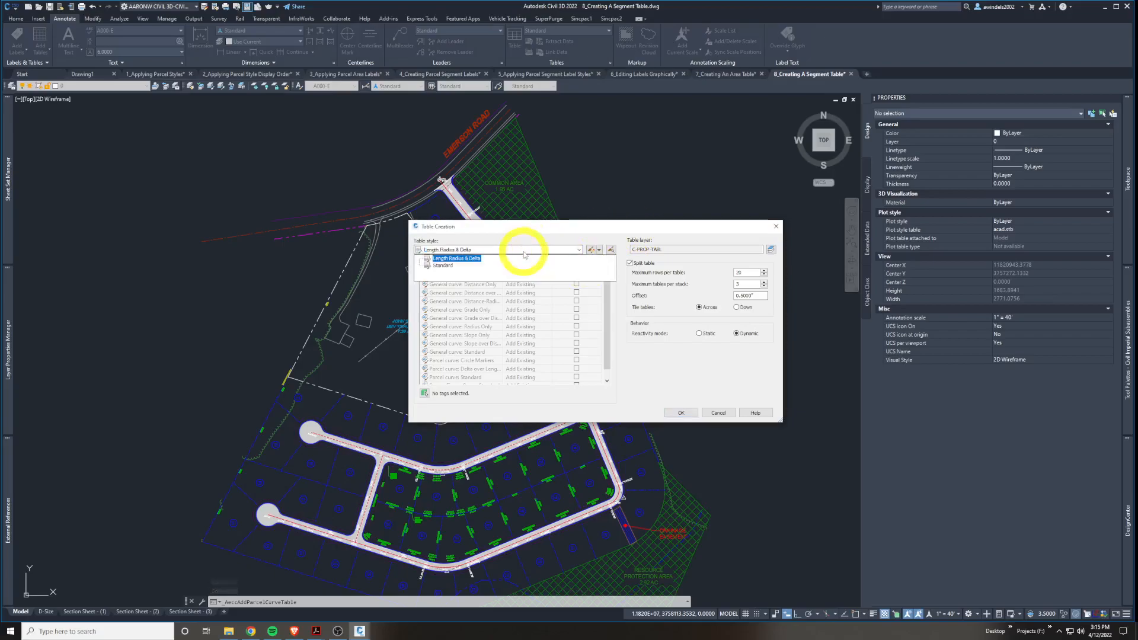
click(559, 275)
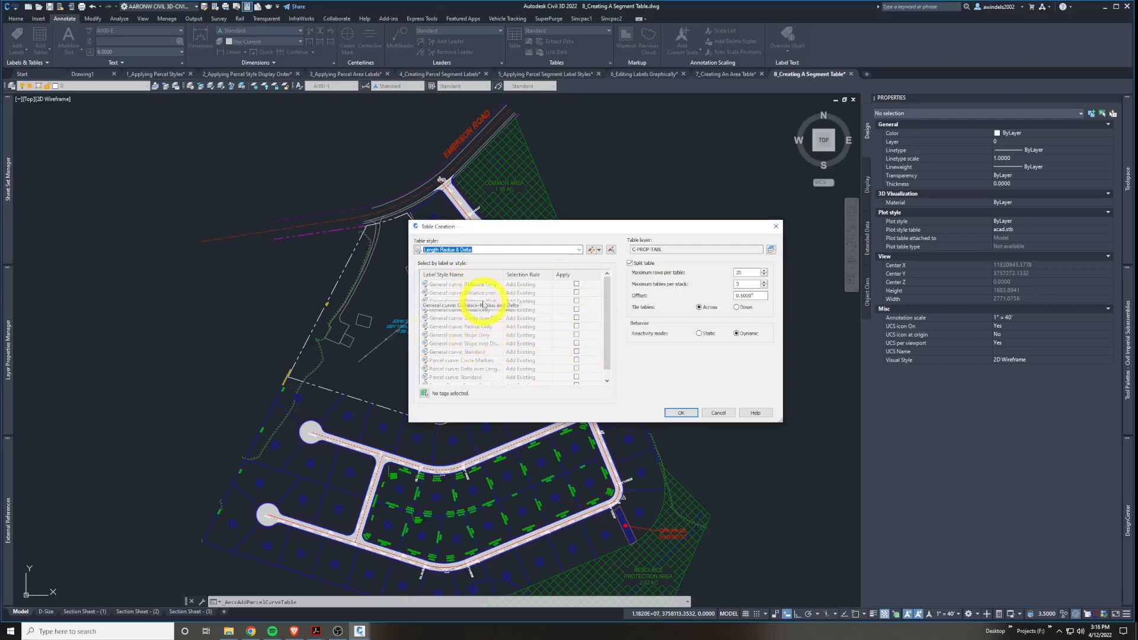
drag(611, 323, 610, 330)
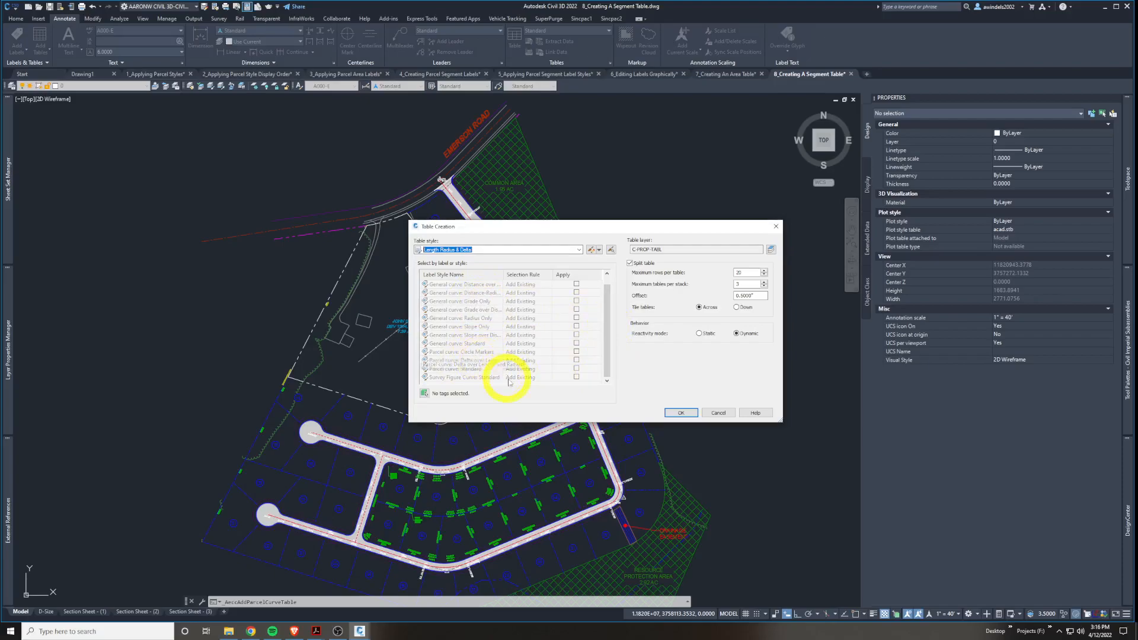
drag(505, 274, 536, 274)
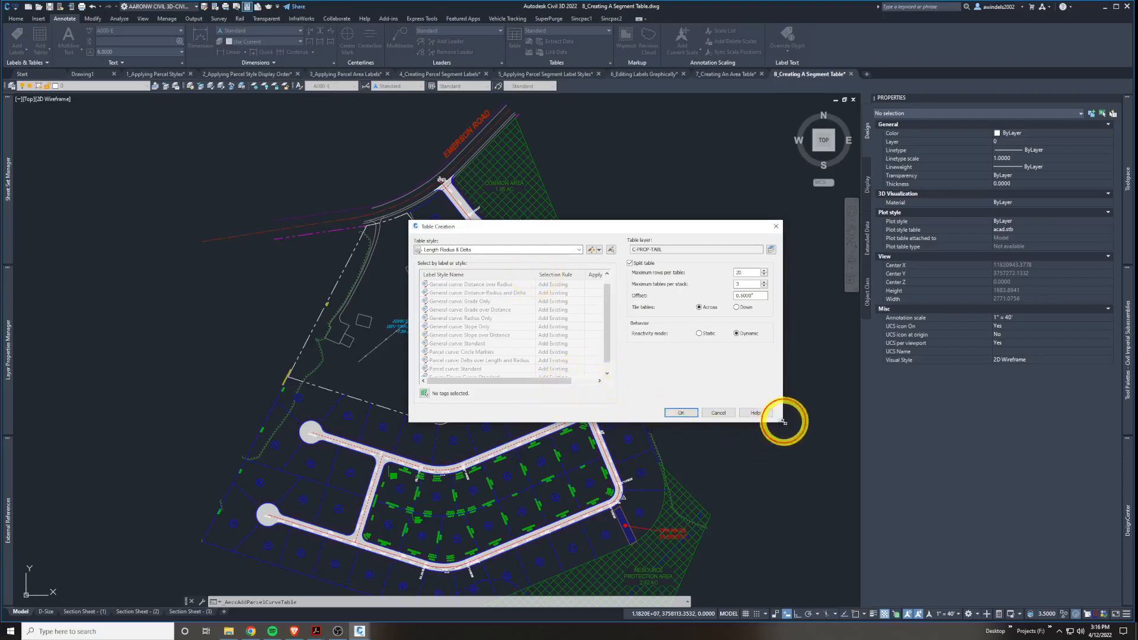
drag(781, 421, 846, 431)
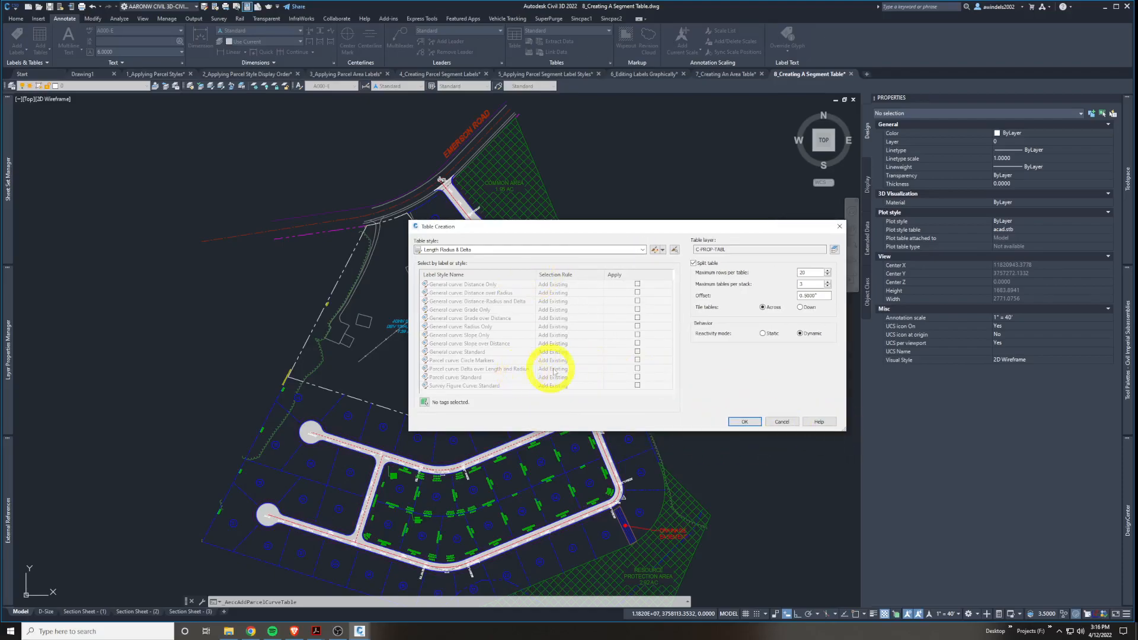
Include the Parcel curve: Delta over Length and Radius labels and place the dynamic table east of the lots, below the area tables.
click(637, 369)
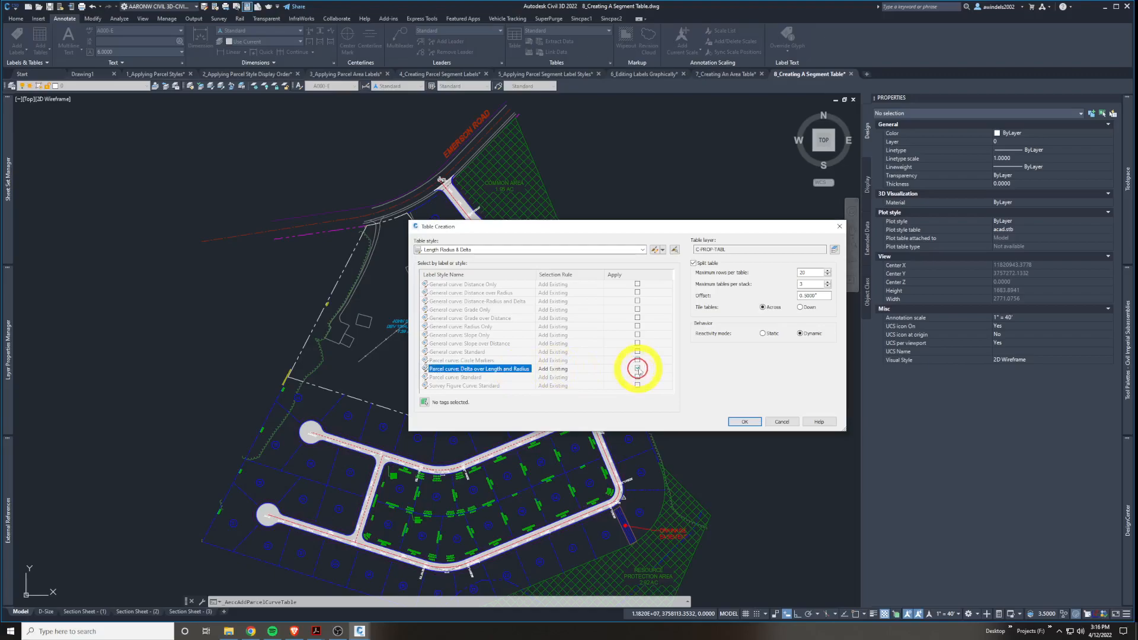
click(747, 422)
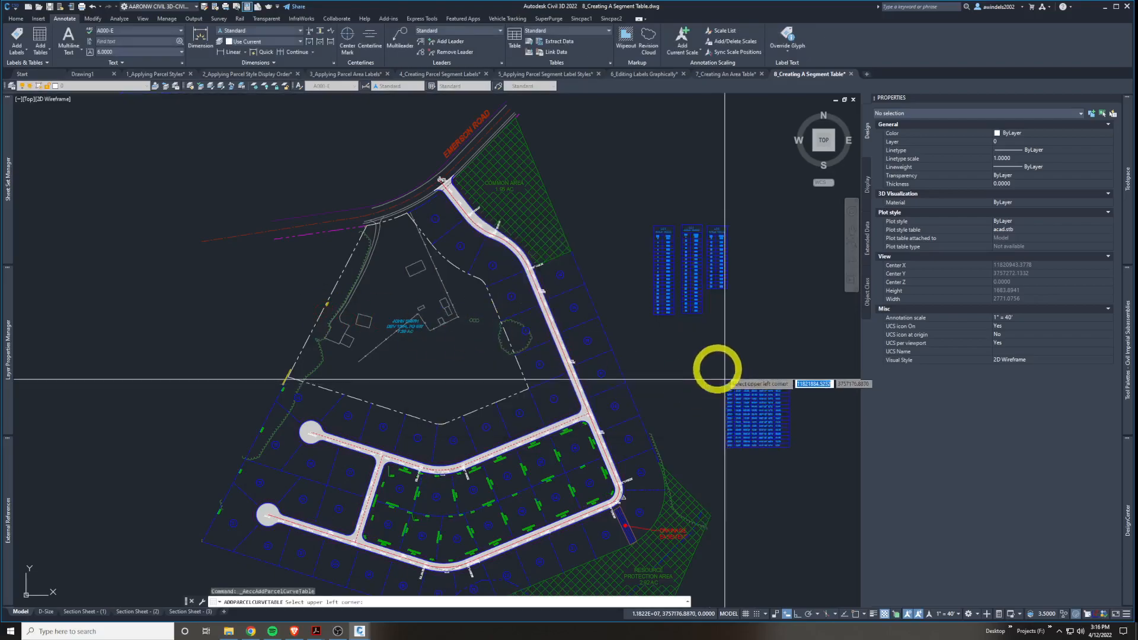
click(694, 354)
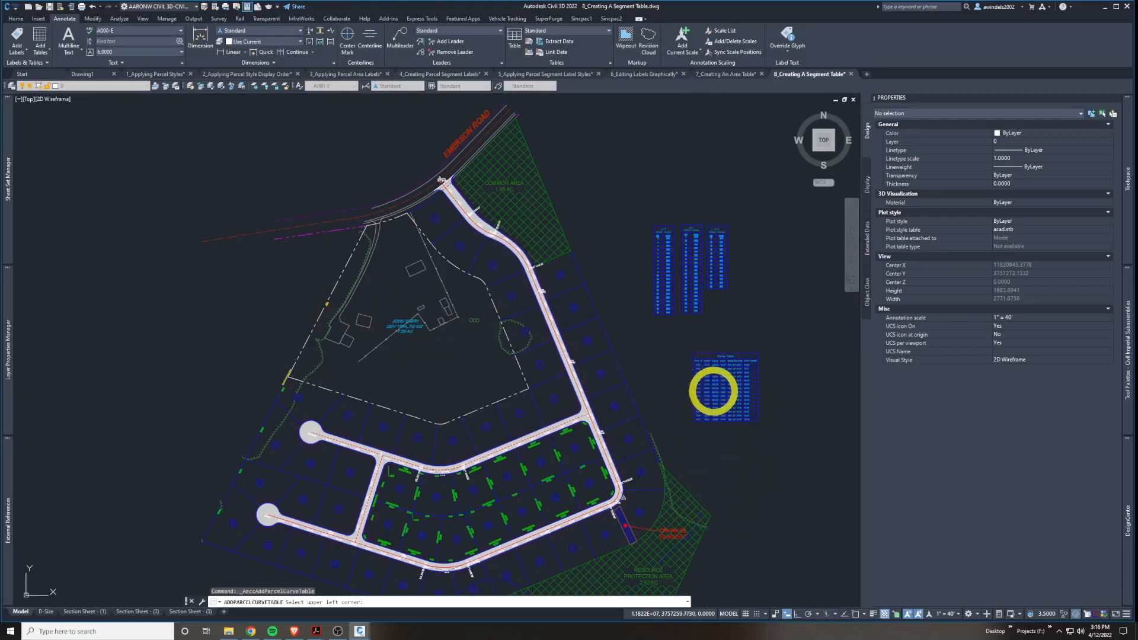
Examine the columns and curve rows of the newly placed curve table.
scroll(703, 359, up, 8)
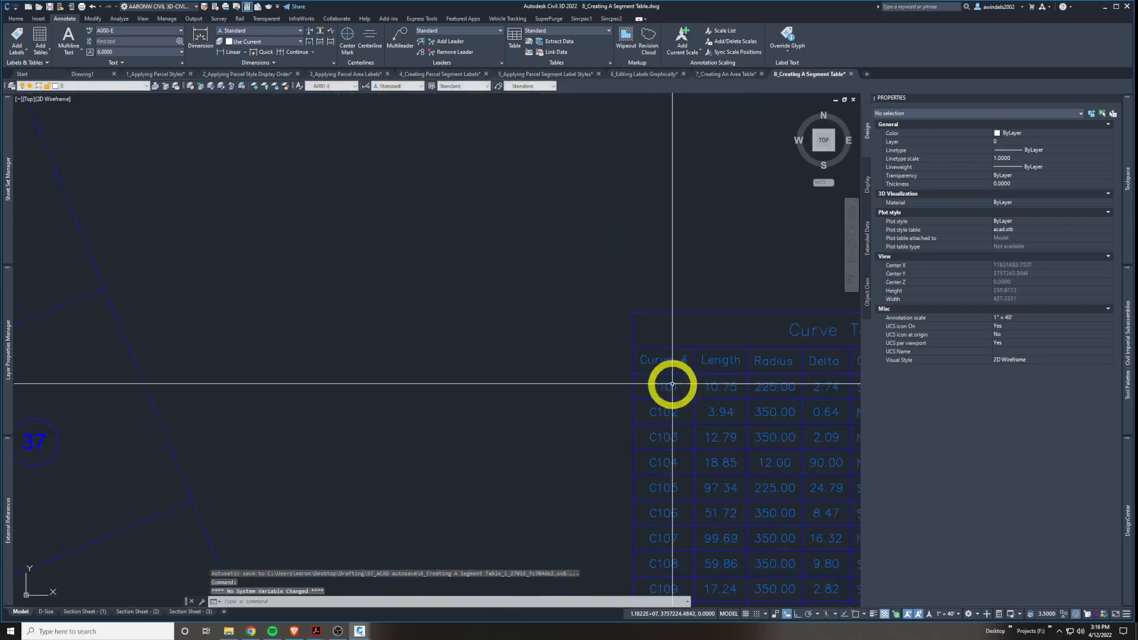
middle_drag(704, 490, 625, 348)
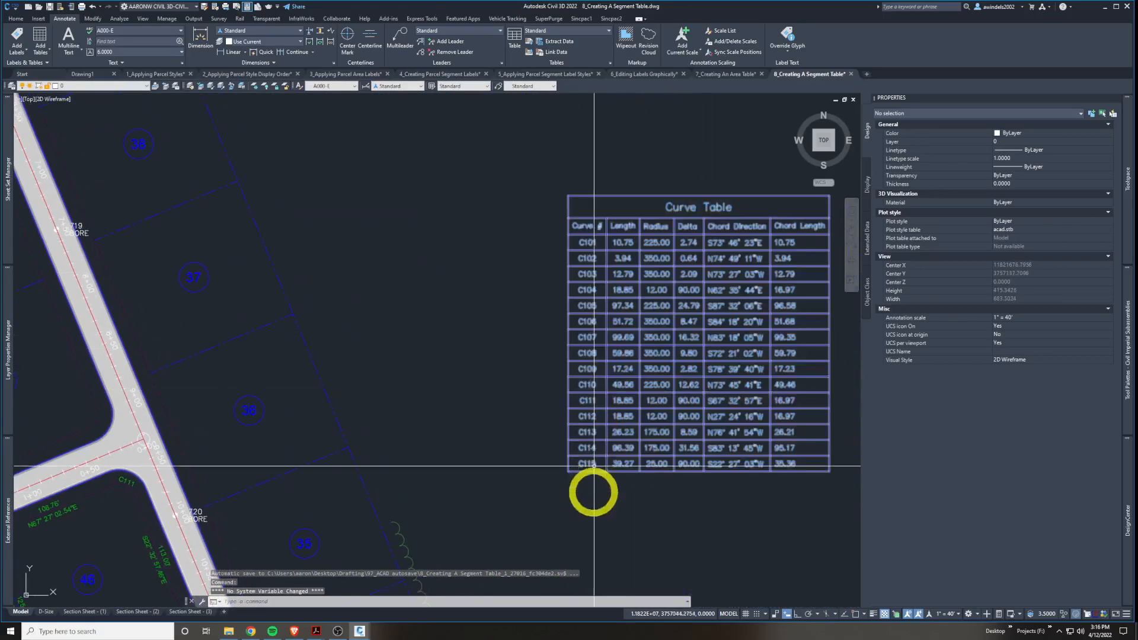
middle_drag(658, 249, 508, 260)
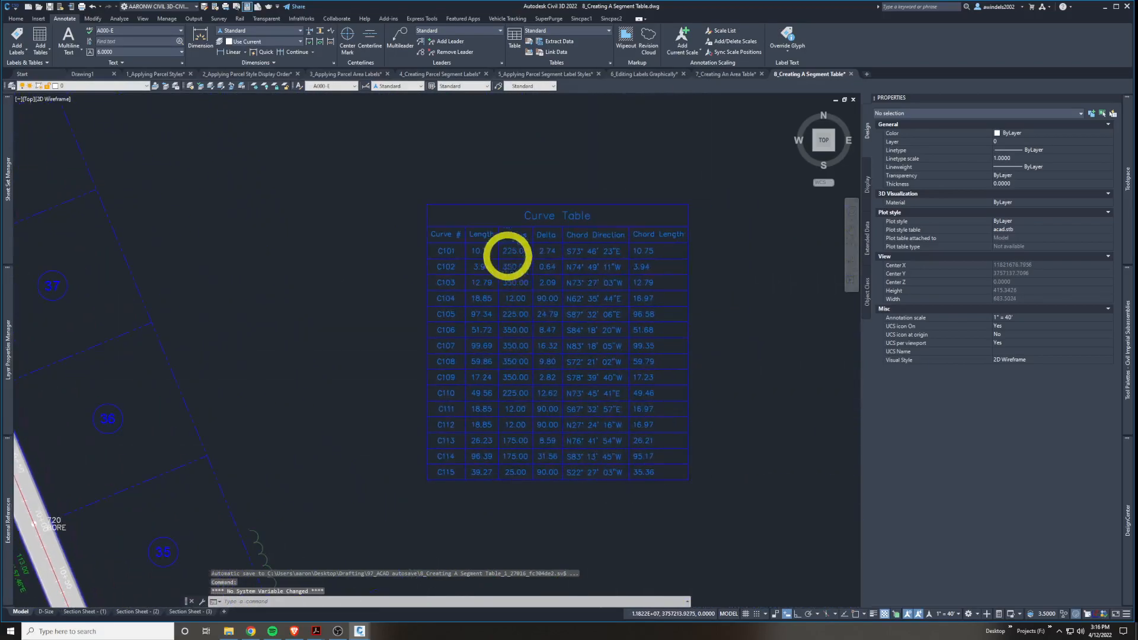
click(438, 176)
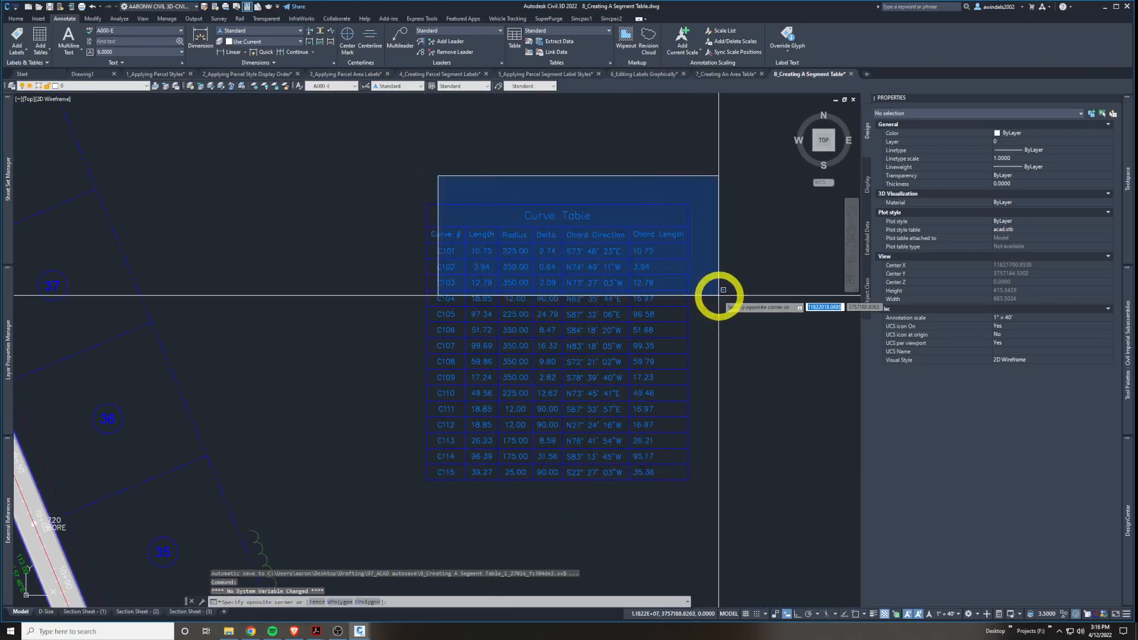
key(Escape)
Compare the curve tags along the lot lines of the central block, including C105 at lot 42, with the rows of the curve table.
middle_drag(580, 289, 614, 275)
middle_drag(523, 363, 981, 199)
middle_drag(478, 412, 714, 237)
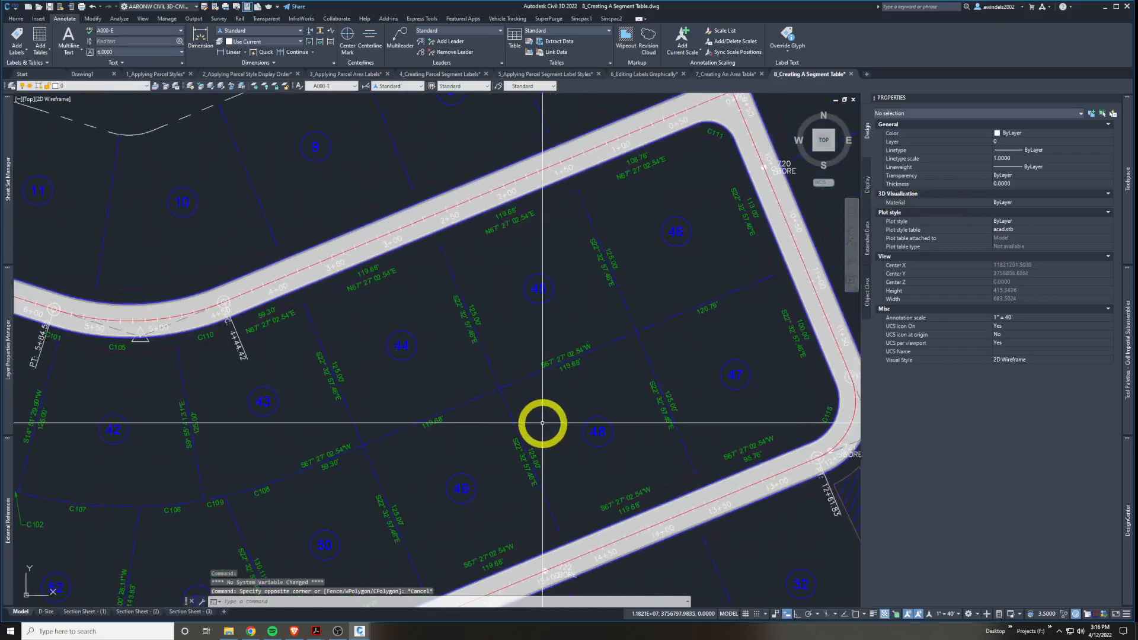
scroll(420, 310, up, 4)
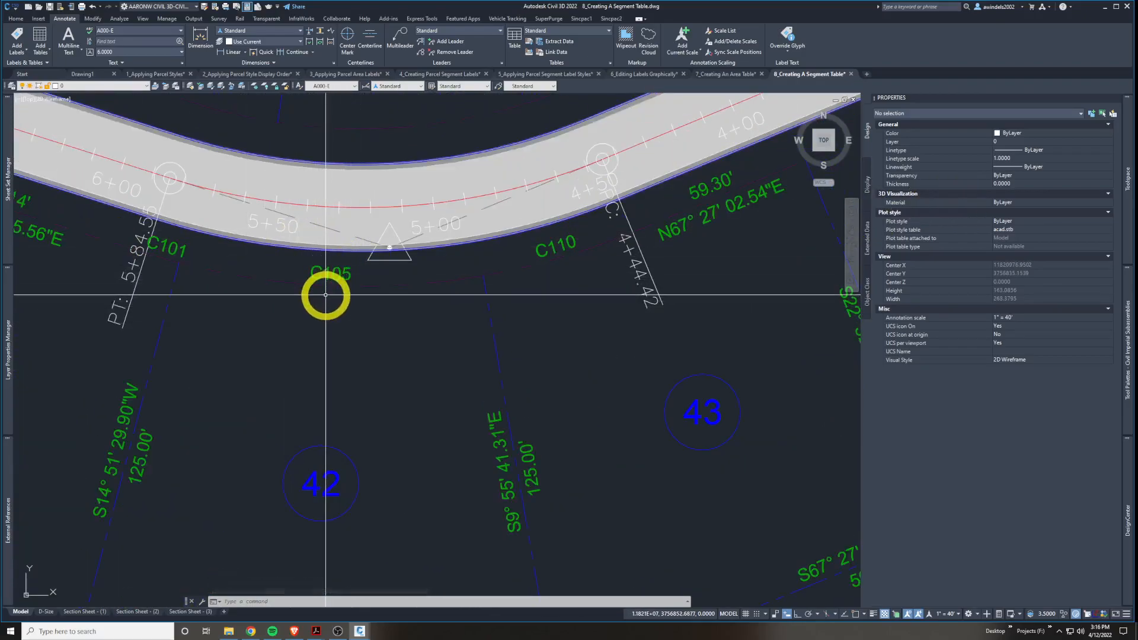
click(304, 256)
key(Escape)
middle_drag(402, 330, 463, 98)
middle_drag(298, 404, 203, 288)
scroll(243, 359, down, 2)
scroll(255, 360, down, 1)
middle_drag(393, 372, 89, 497)
middle_drag(436, 344, 92, 488)
scroll(361, 338, up, 2)
middle_drag(367, 388, 811, 283)
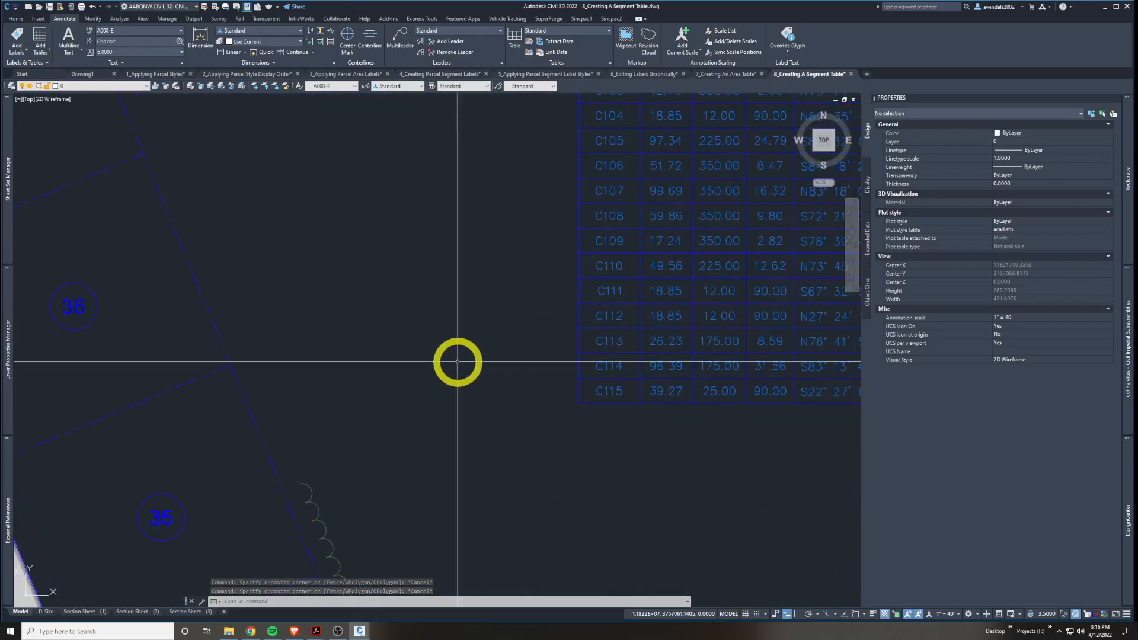
Stretch the central block's shared rear lot line by moving its vertex near lots 41 and 53 slightly north, and clear the selection.
scroll(528, 361, down, 5)
scroll(436, 386, up, 4)
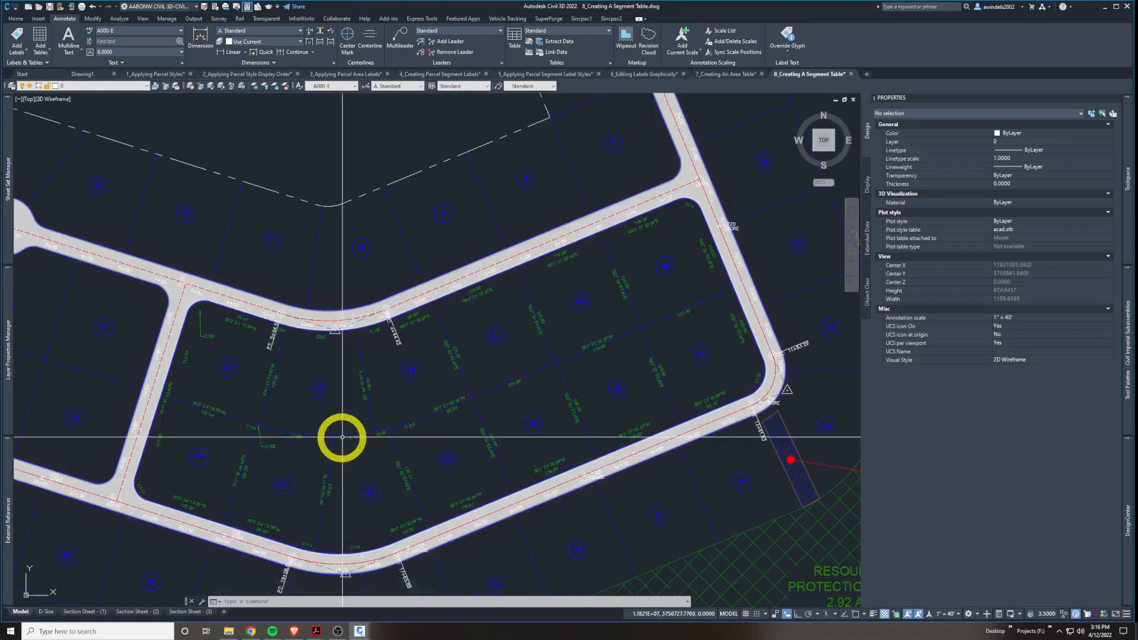
scroll(315, 433, down, 2)
click(315, 434)
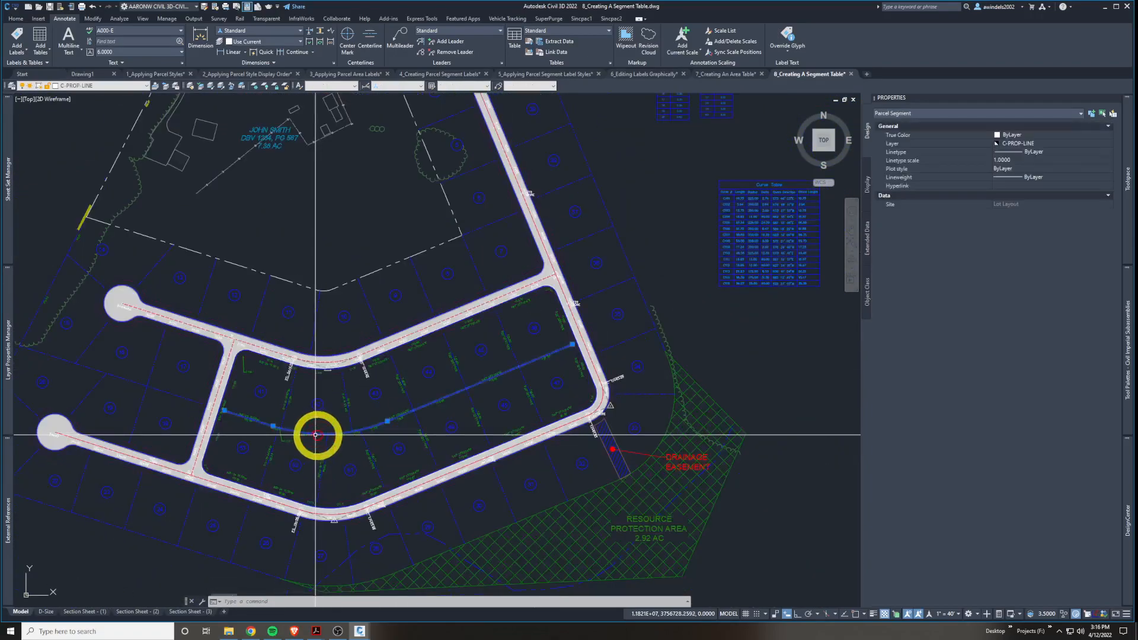
click(272, 425)
click(271, 409)
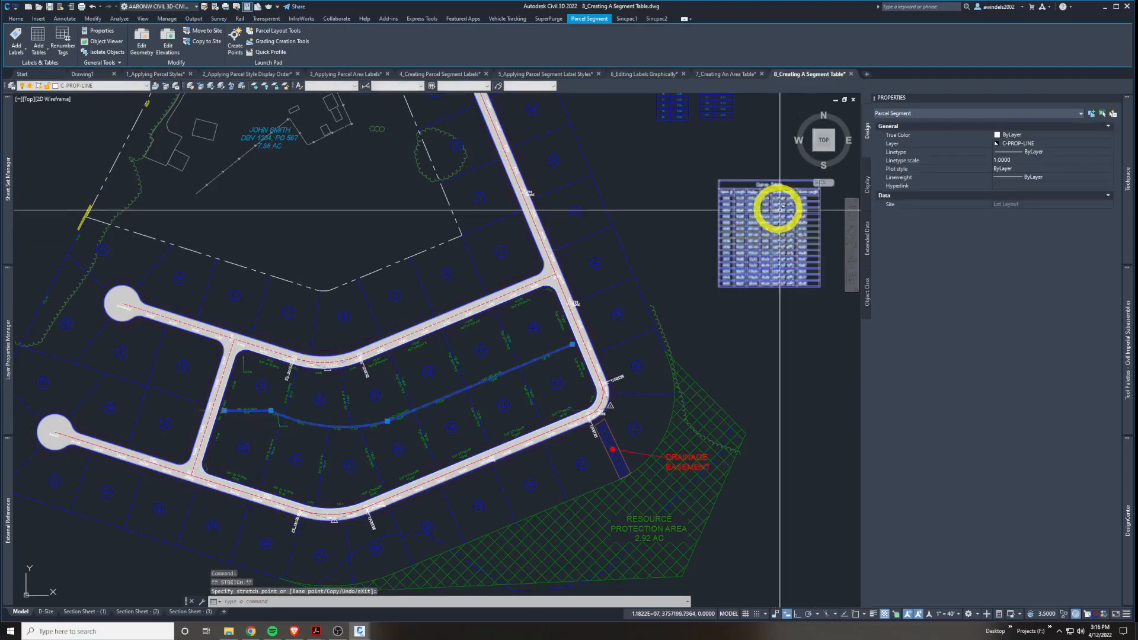
key(Escape)
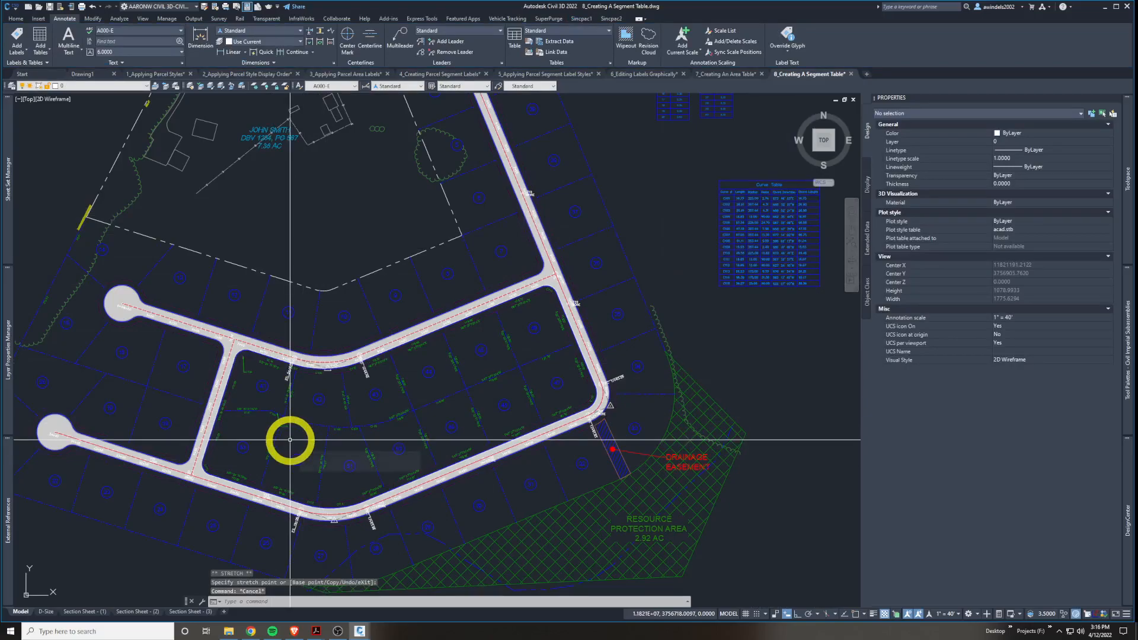
Undo the vertex stretch of the rear lot line and regenerate the whole drawing with REGENALL.
key(ctrl+z)
key(Escape)
key(Escape)
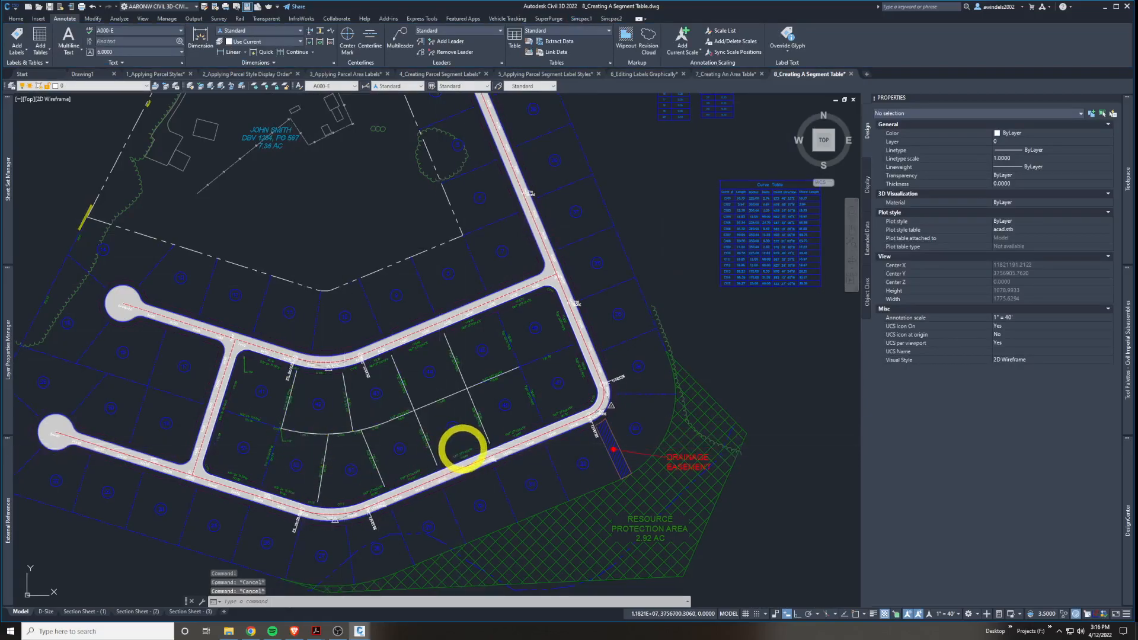
text(rea)
key(Return)
key(Escape)
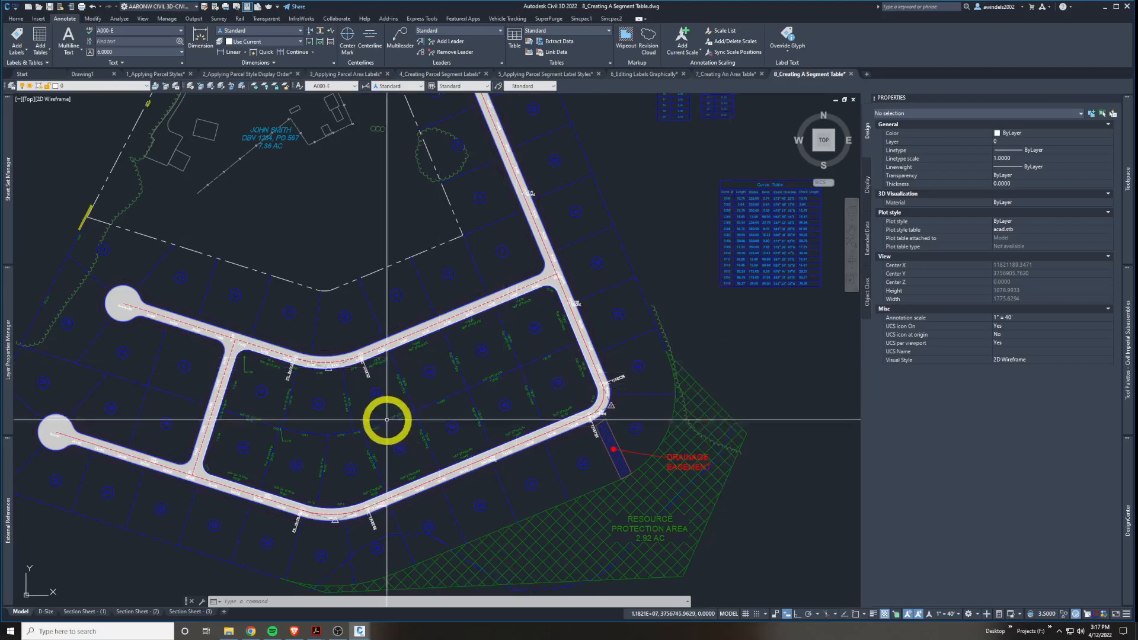
Reset lot 41's C104 curve label from its leader position back onto the curve and regenerate the drawing with REGENALL.
scroll(385, 418, up, 2)
scroll(162, 343, up, 4)
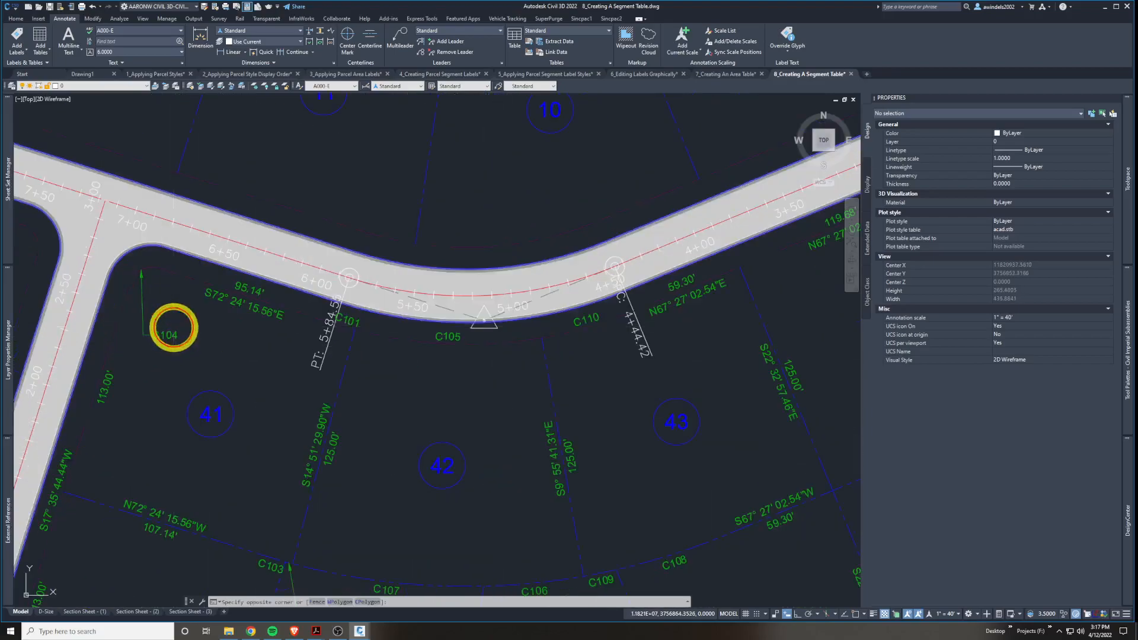
click(169, 338)
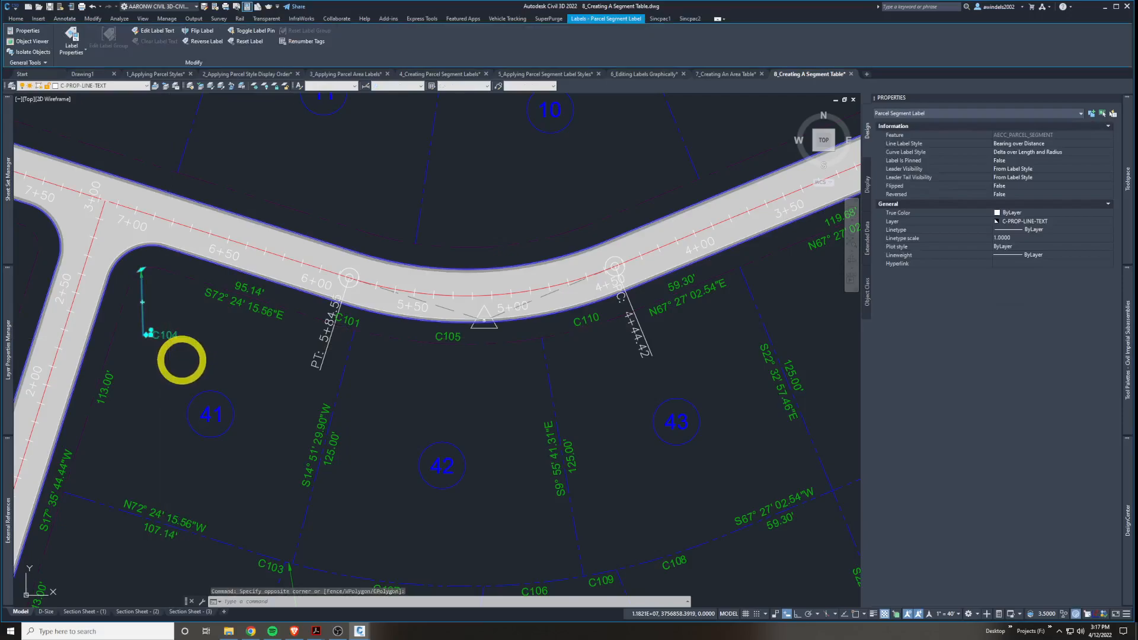
mouse_move(184, 360)
middle_down()
mouse_move(198, 399)
mouse_move(222, 387)
middle_up()
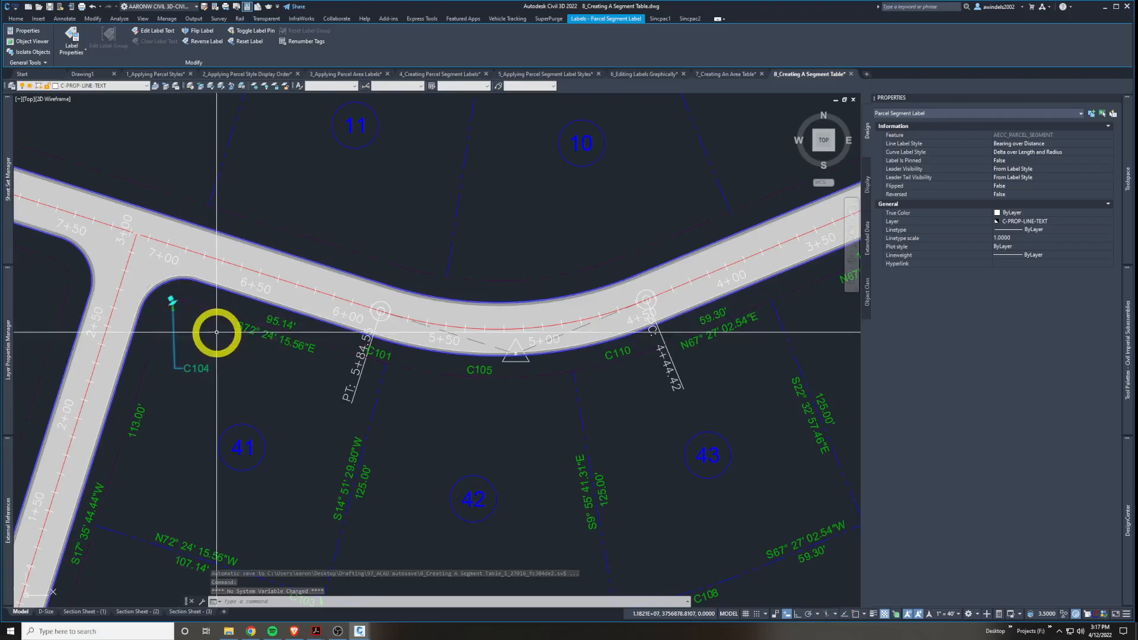
text(a)
key(Return)
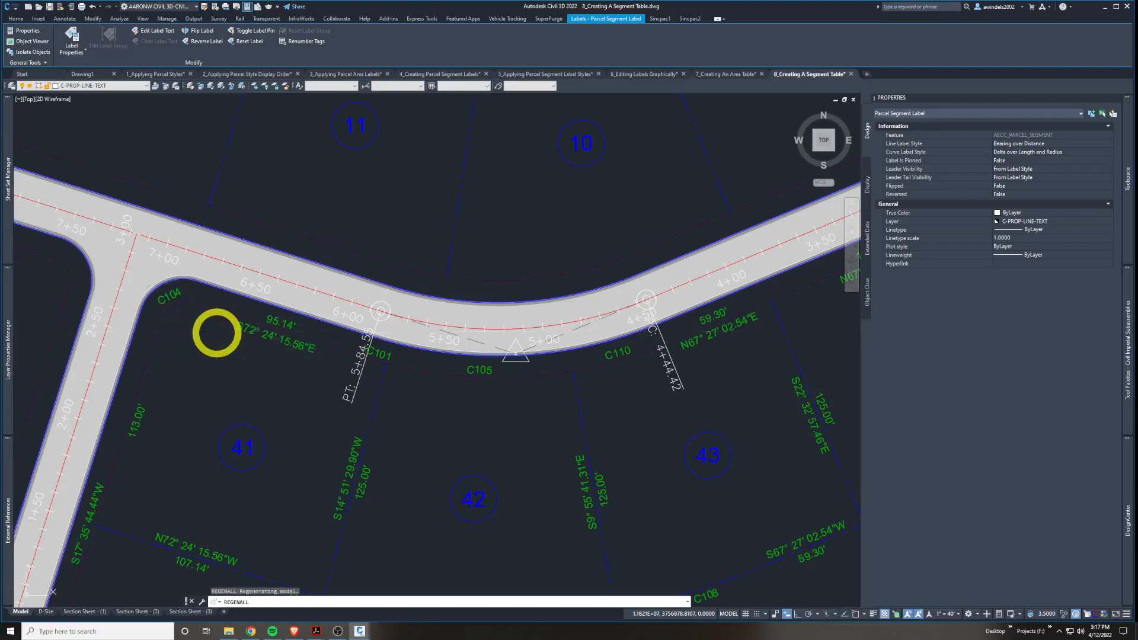
Renumber the C104 curve tag at lot 41's road corner as C1 and end the renumbering command.
scroll(171, 300, up, 4)
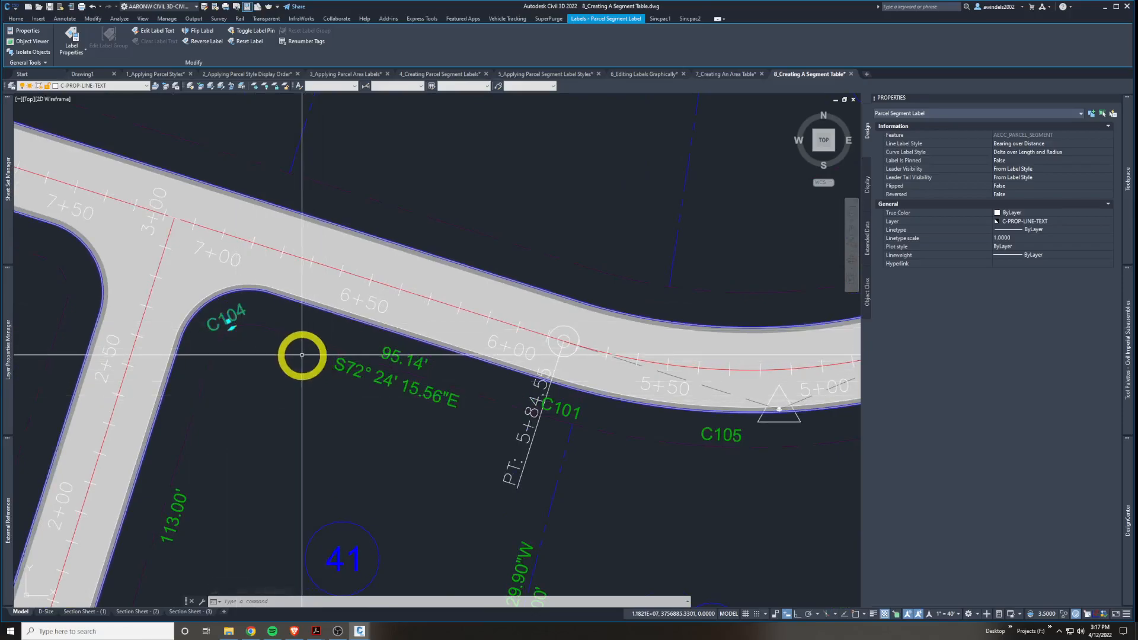
middle_drag(294, 348, 372, 391)
scroll(374, 388, down, 4)
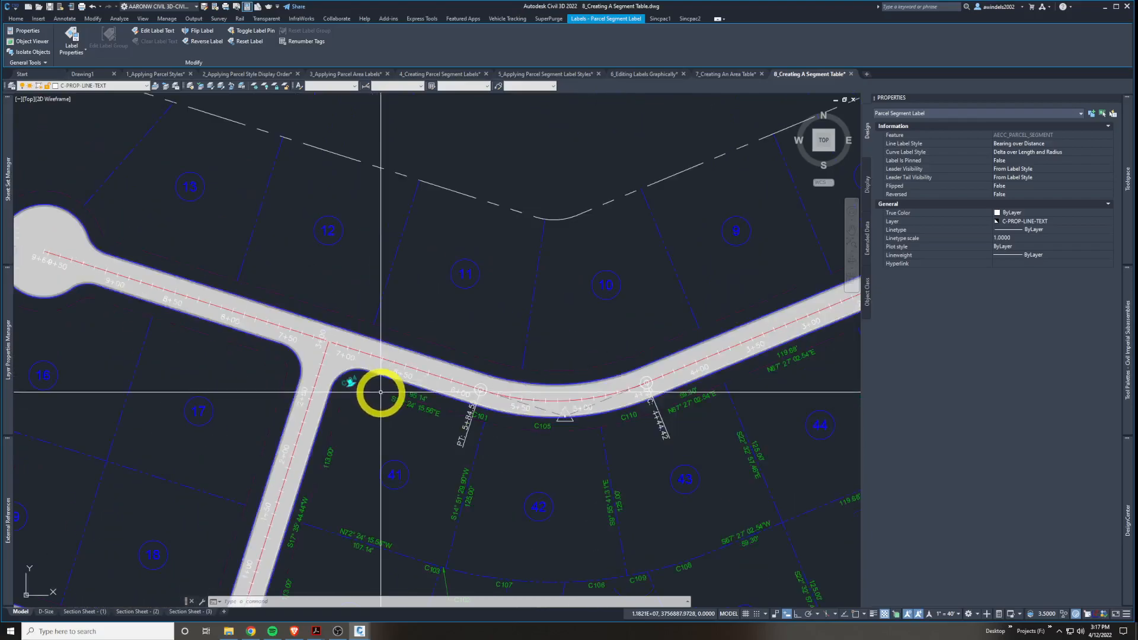
click(312, 43)
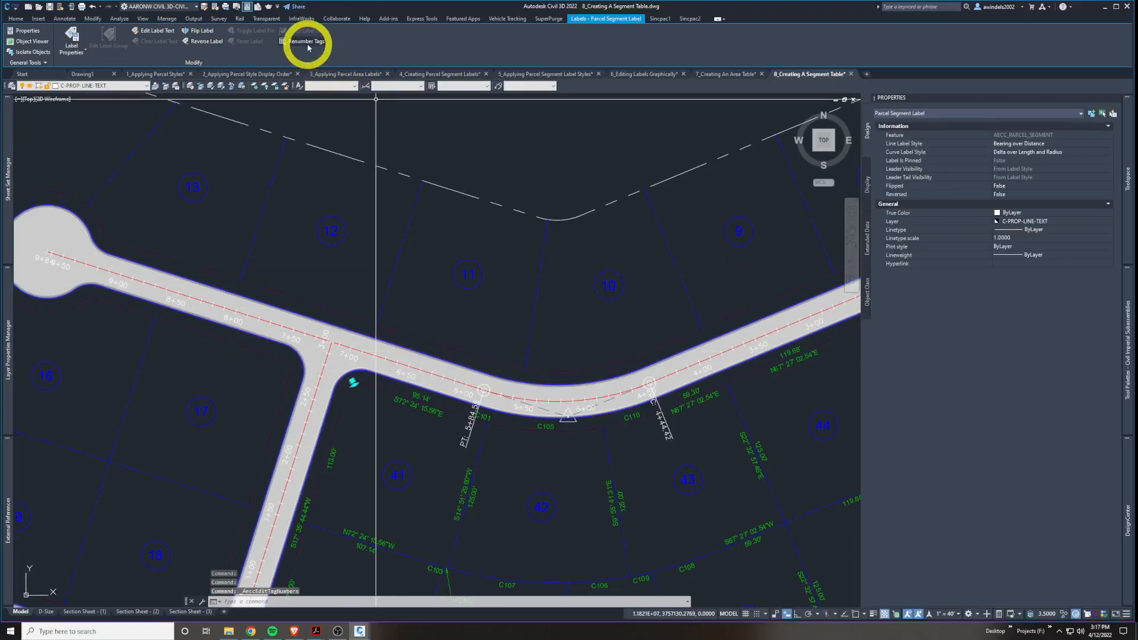
click(336, 386)
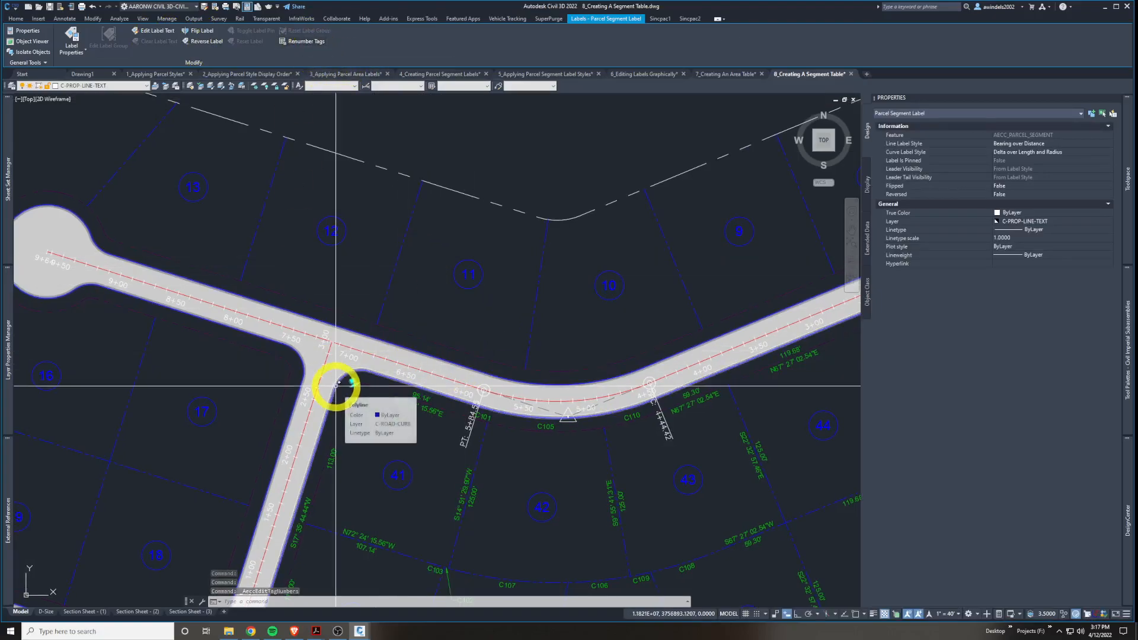
scroll(356, 338, up, 6)
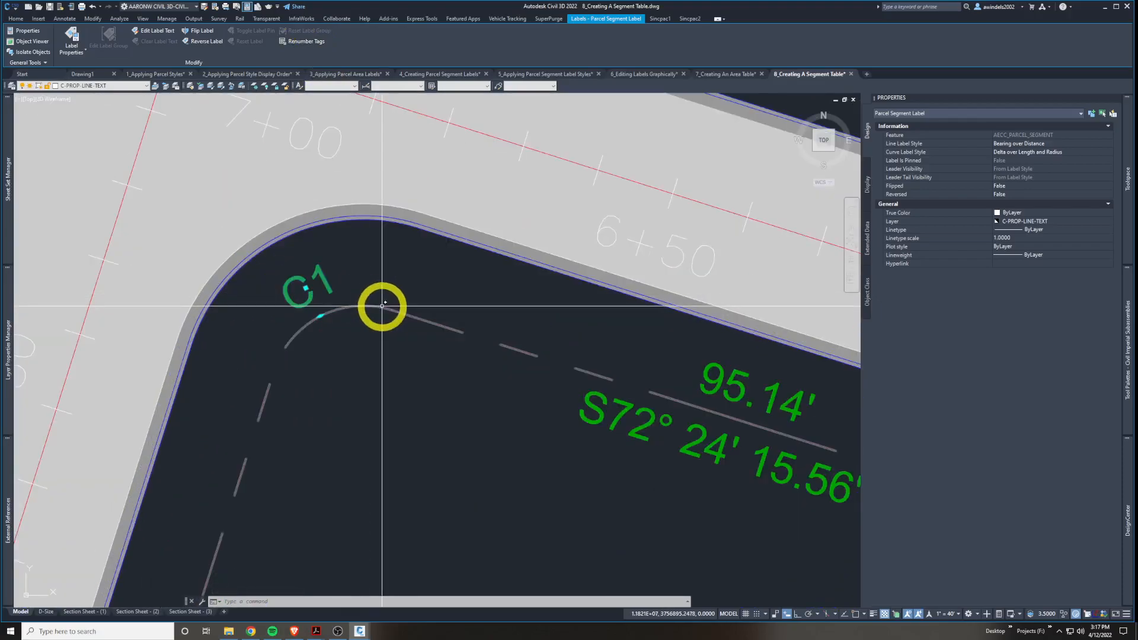
mouse_move(423, 374)
middle_down()
mouse_move(397, 390)
mouse_move(401, 269)
middle_up()
scroll(395, 384, down, 3)
key(Escape)
scroll(449, 462, up, 2)
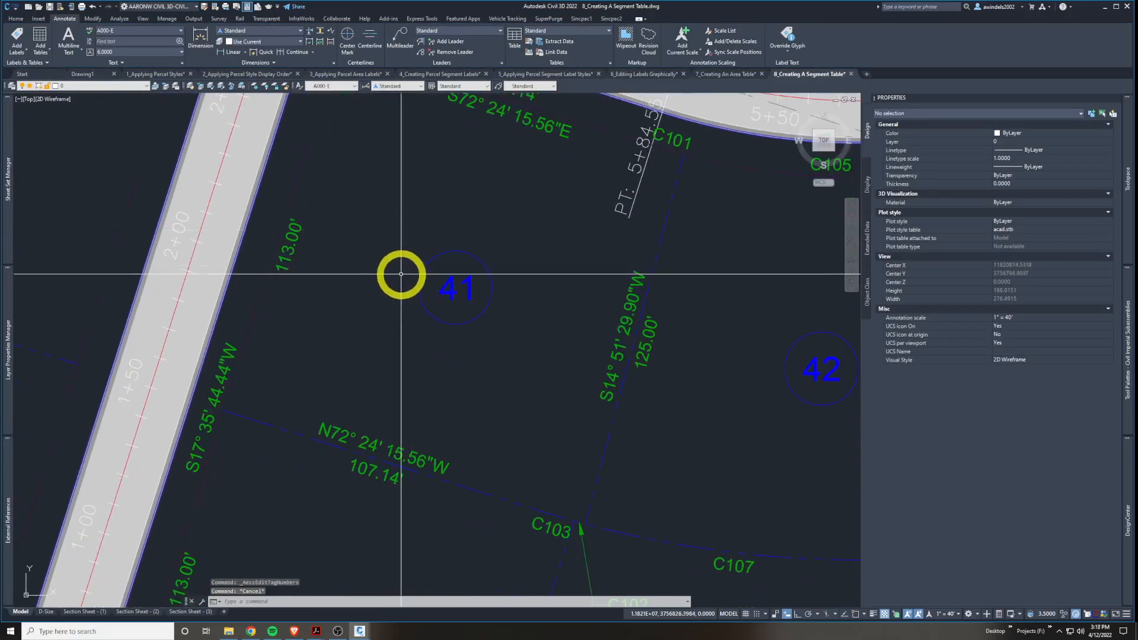
scroll(402, 269, down, 3)
scroll(525, 282, up, 2)
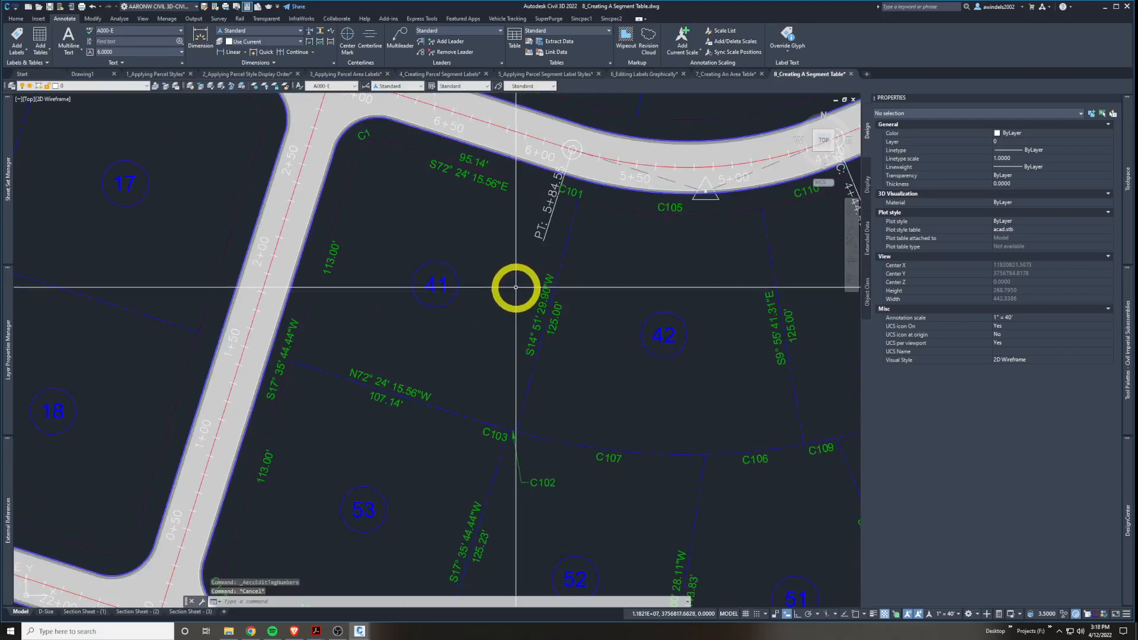
Renumber the C105 curve tag along lot 42's road frontage as C2.
scroll(516, 284, down, 2)
middle_drag(516, 285, 505, 371)
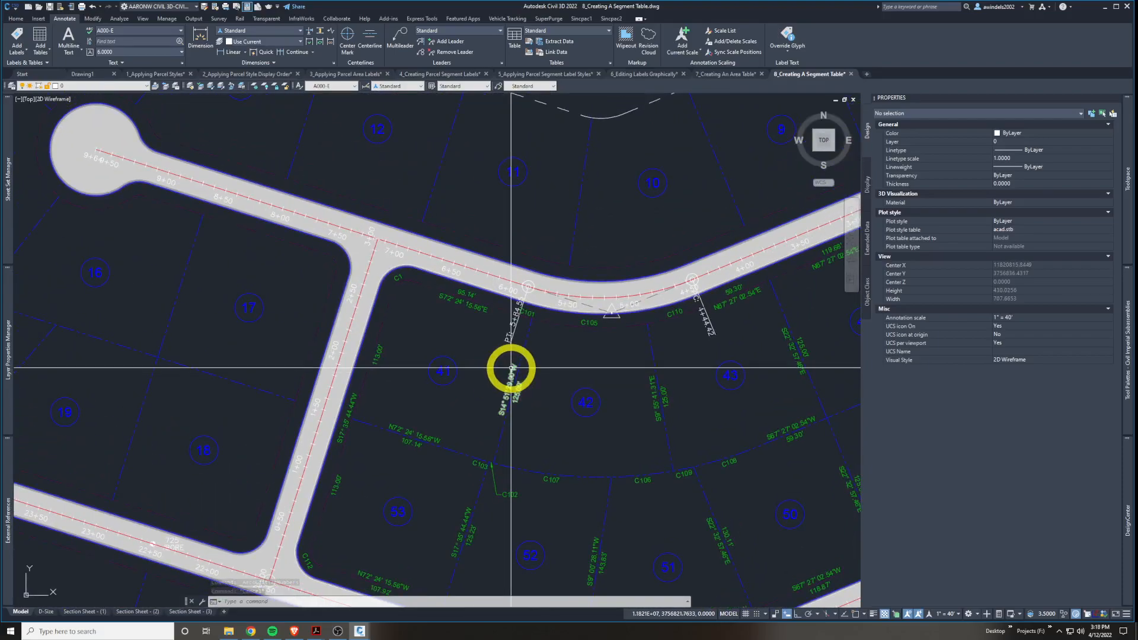
click(592, 321)
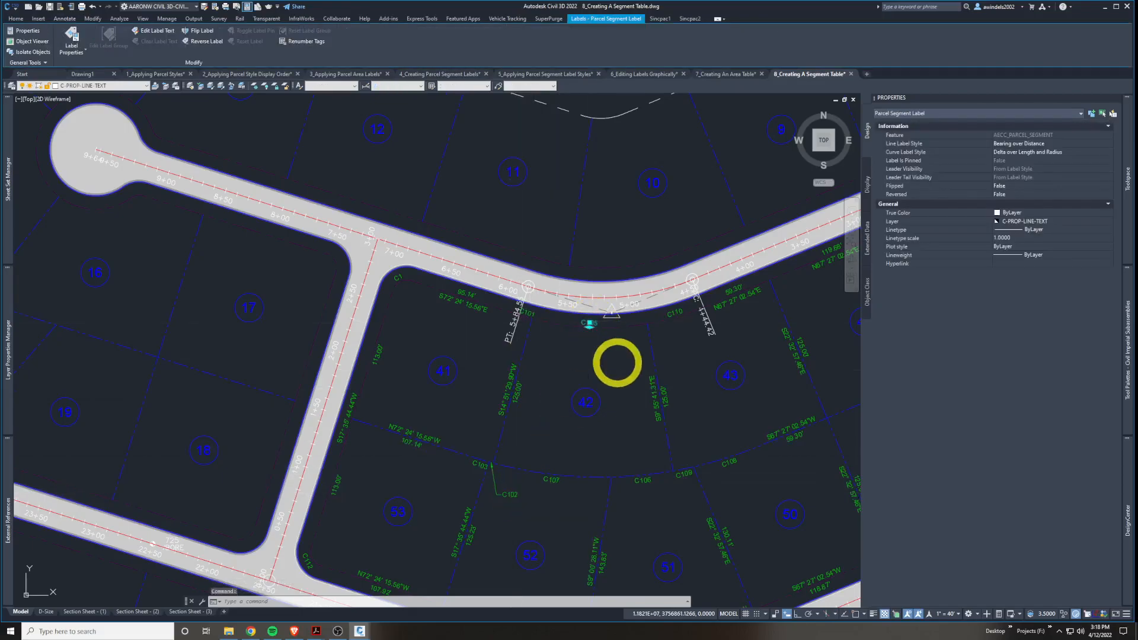
click(298, 41)
click(642, 428)
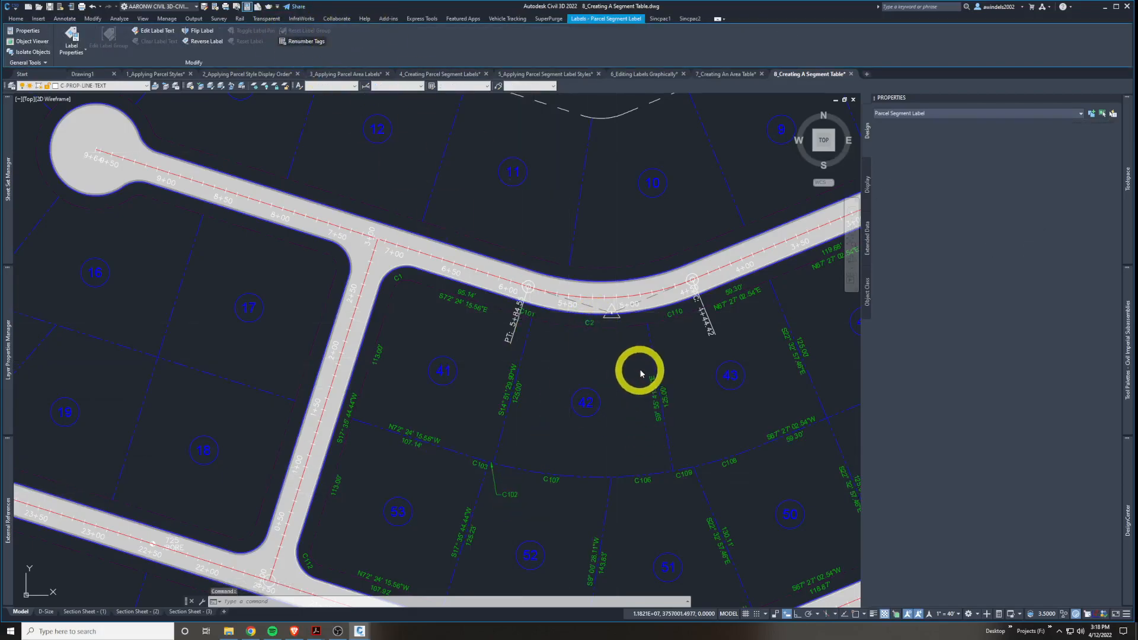
Clear the previous label selection and renumber the C110 curve tag on lot 43's road frontage as C3.
middle_drag(640, 373, 534, 351)
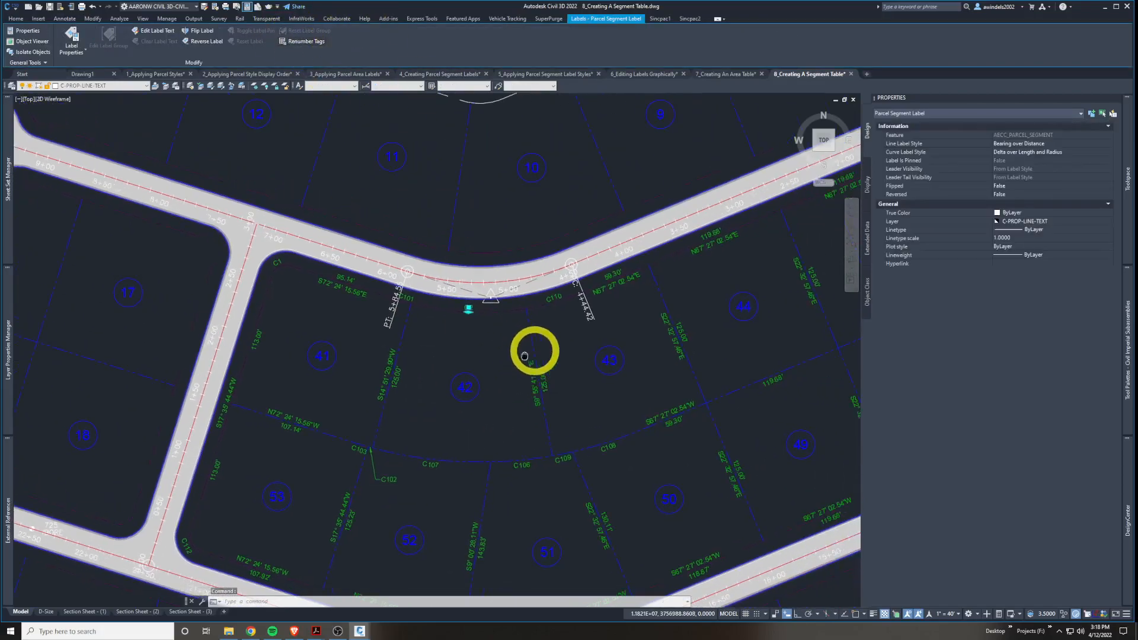
click(552, 298)
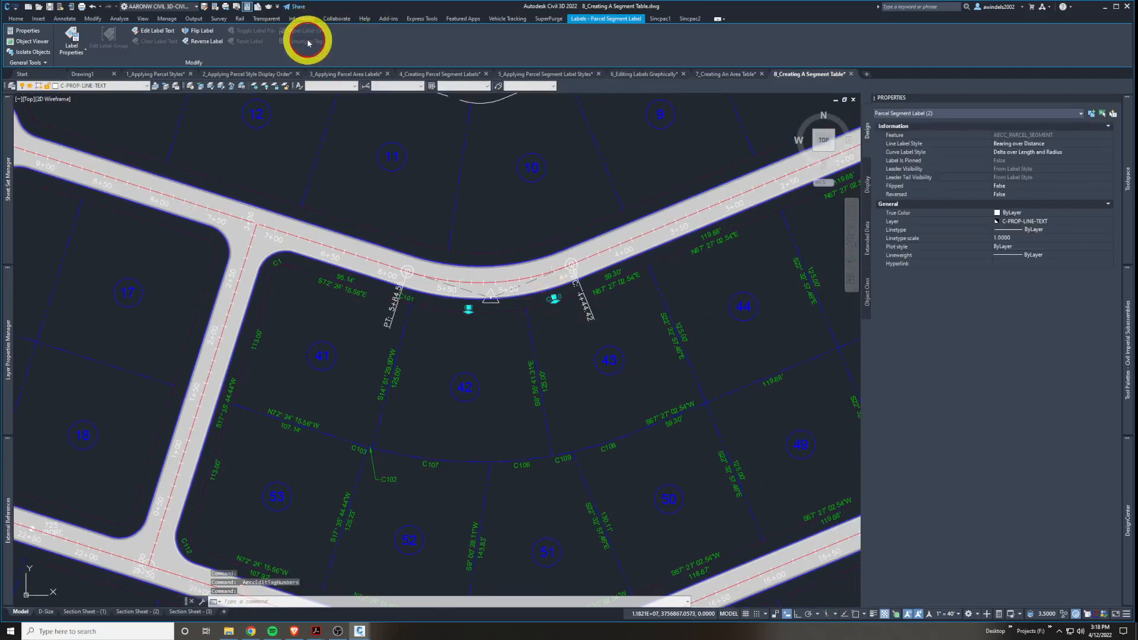
click(570, 333)
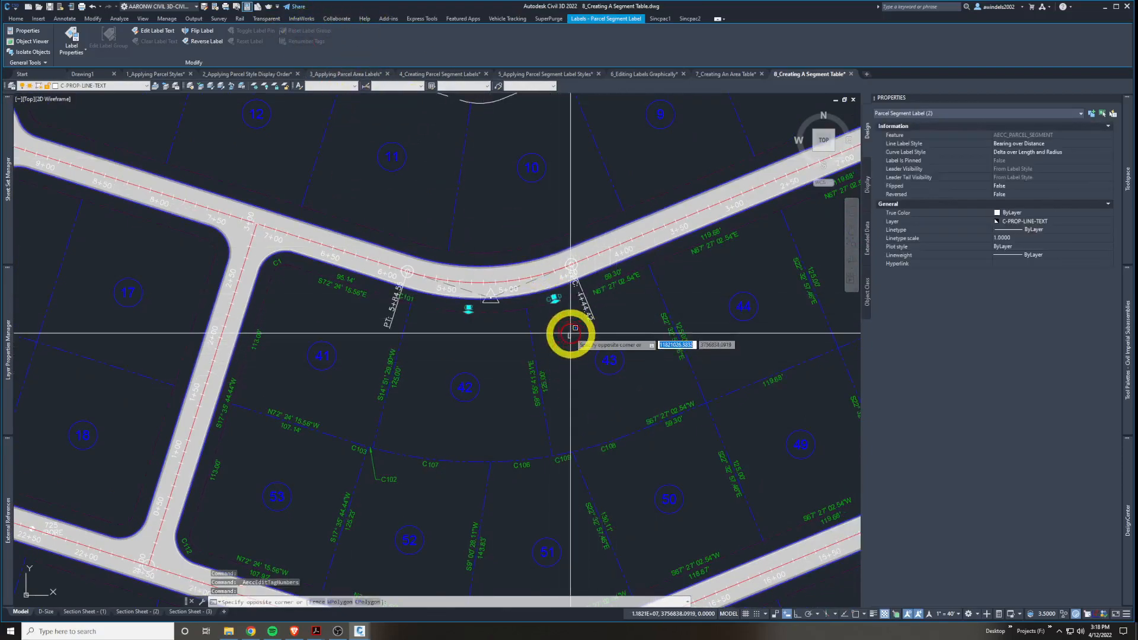
key(Escape)
key(Escape)
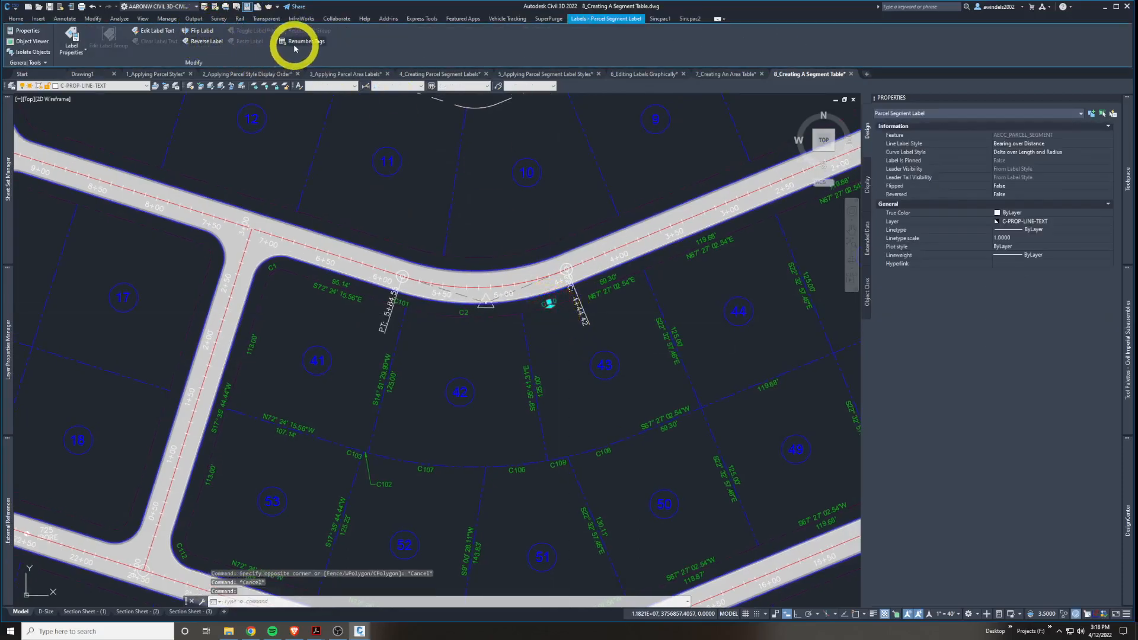
click(294, 45)
click(635, 389)
click(575, 348)
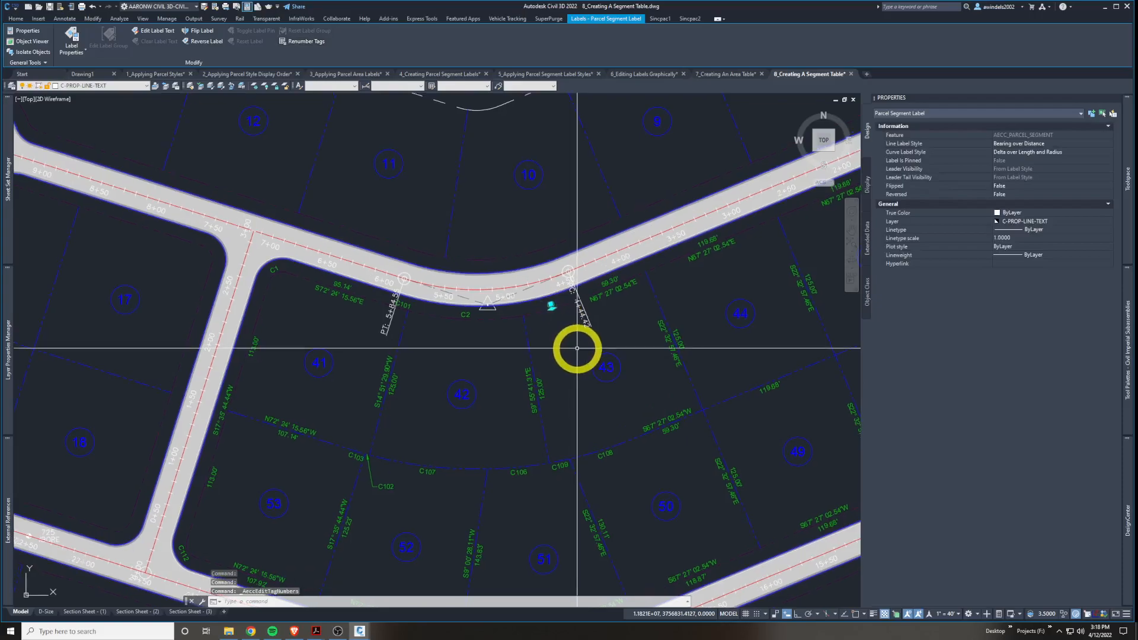
mouse_move(579, 349)
middle_down()
mouse_move(503, 354)
mouse_move(492, 372)
mouse_move(526, 373)
middle_up()
key(Escape)
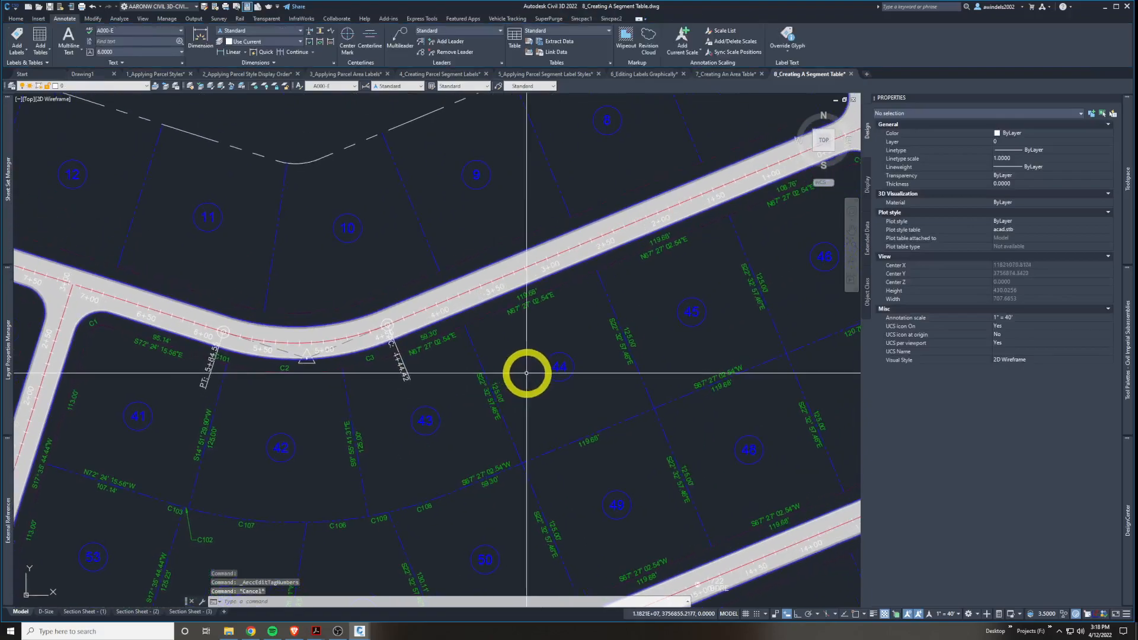
Renumber the curve tag at lot 46's road corner as C4 and end the renumbering command.
click(375, 353)
key(Escape)
middle_drag(381, 350, 300, 368)
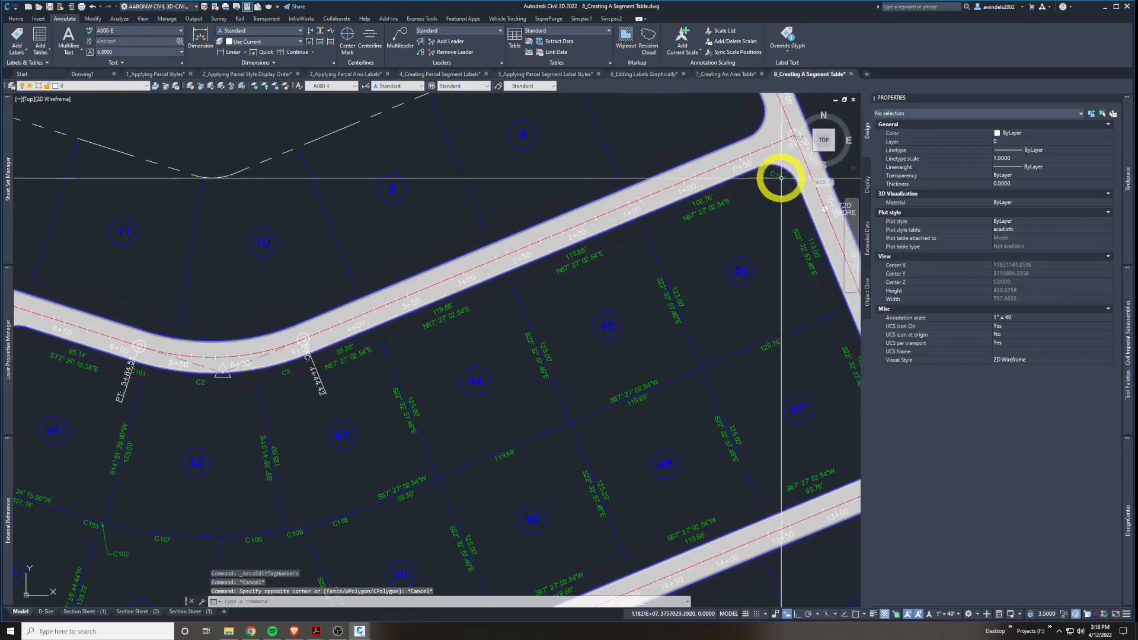
click(778, 175)
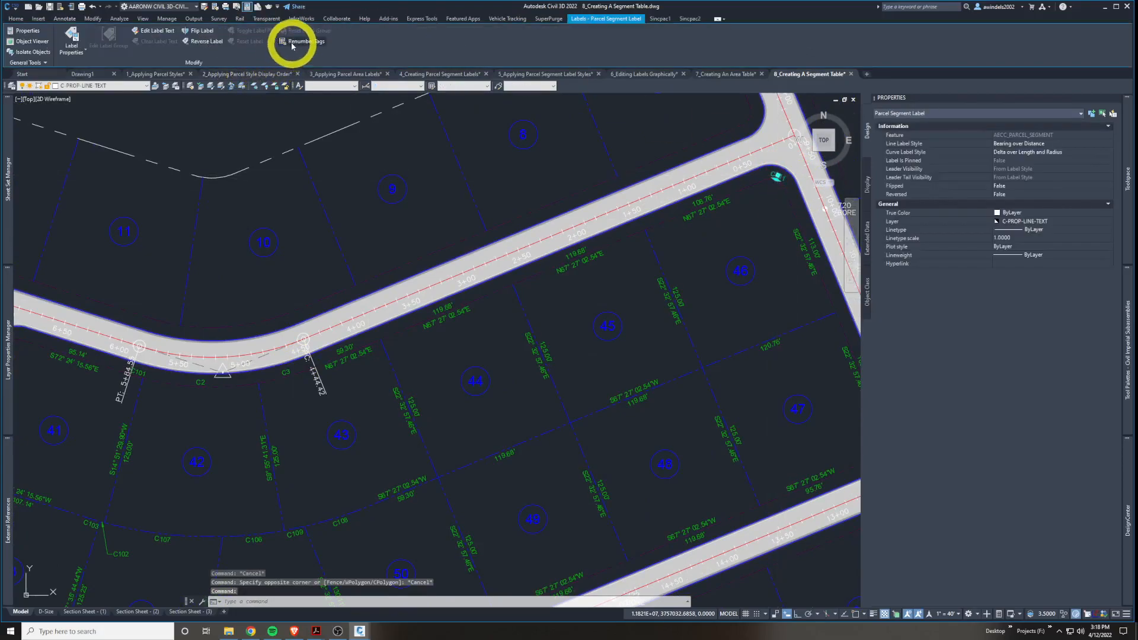
key(Escape)
click(763, 229)
mouse_move(760, 236)
middle_down()
mouse_move(709, 225)
mouse_move(632, 177)
middle_up()
key(Escape)
key(Escape)
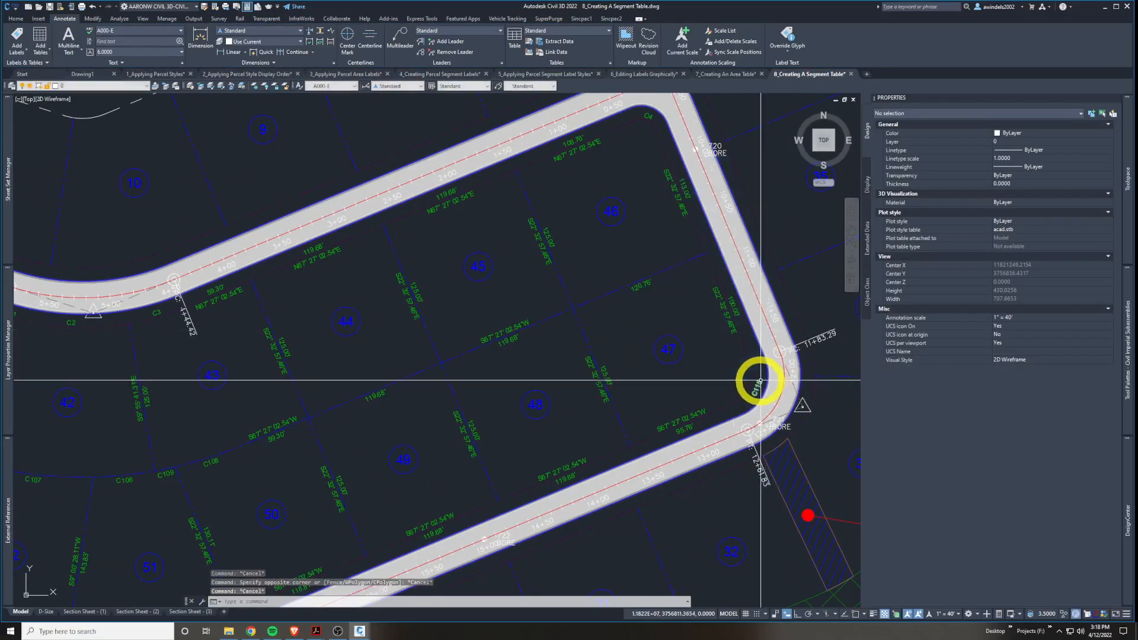
Renumber the curve tag at lot 47's road corner as C5 and clear the selection.
click(761, 380)
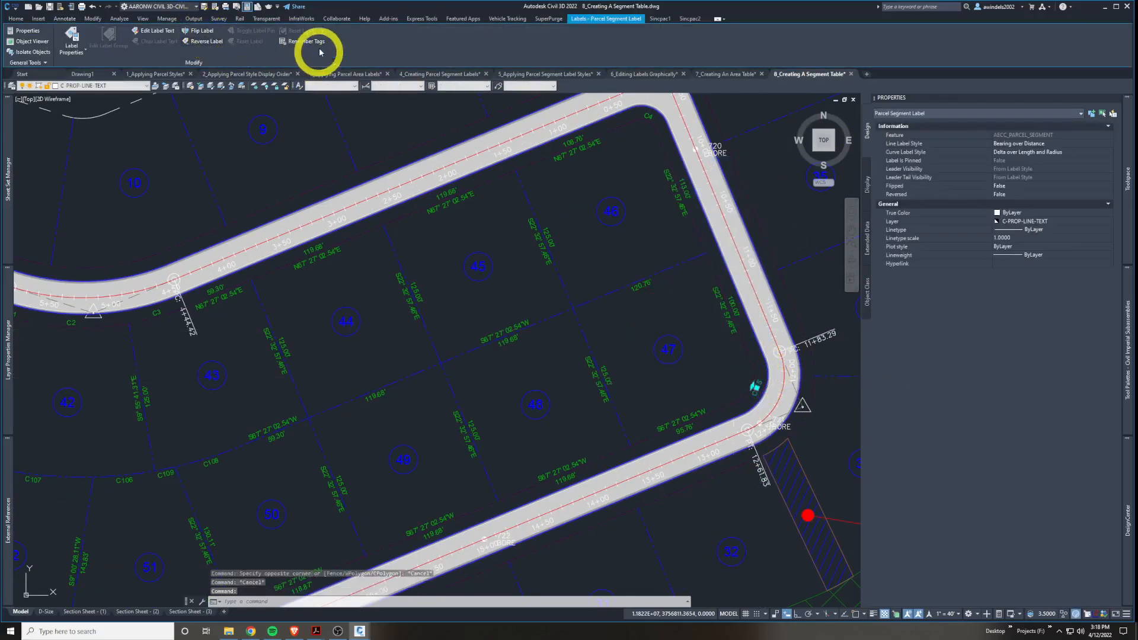
mouse_move(712, 386)
middle_down()
mouse_move(622, 376)
mouse_move(624, 337)
middle_up()
key(Escape)
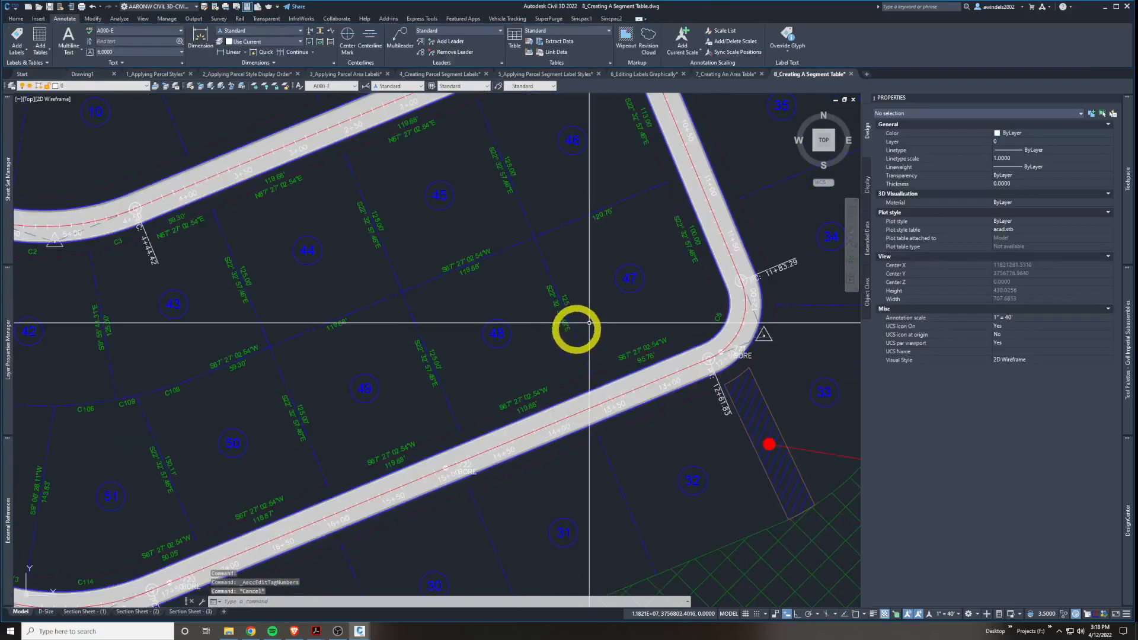
Renumber the C114 curve tag along lot 51's road frontage as C6 and clear the selection.
middle_drag(503, 392, 557, 336)
middle_drag(396, 373, 546, 361)
middle_drag(385, 435, 458, 425)
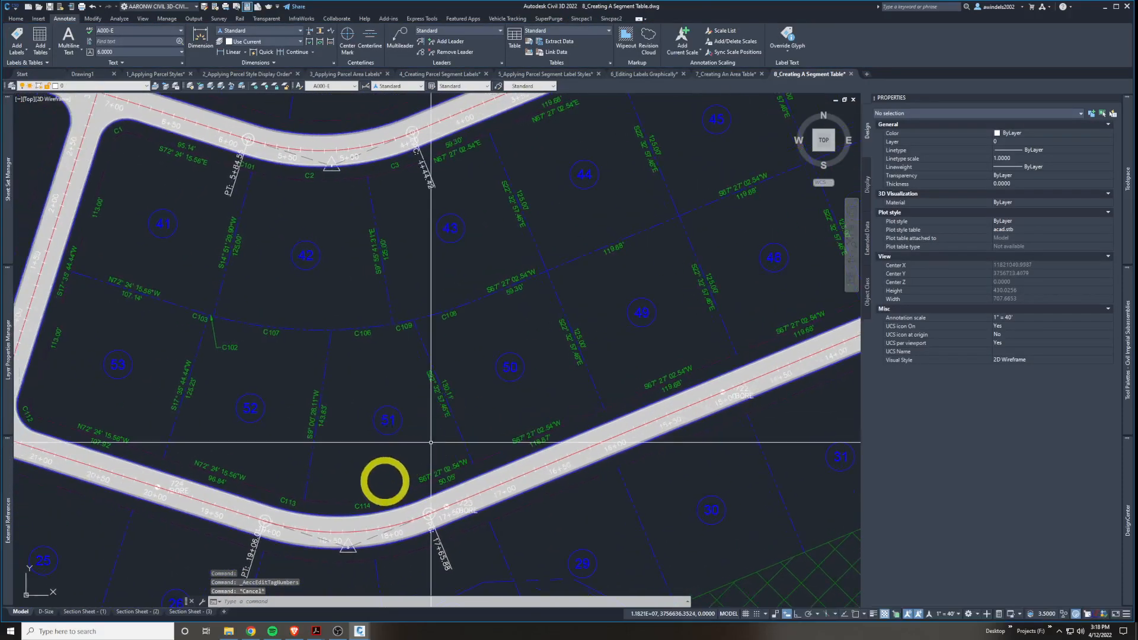
click(366, 505)
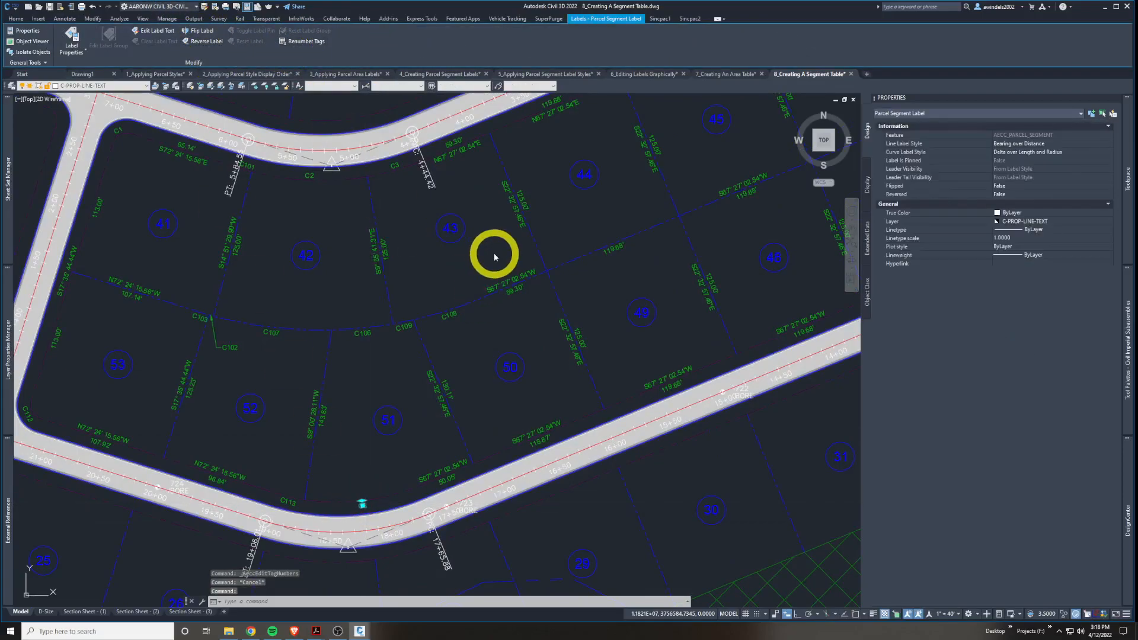
key(Escape)
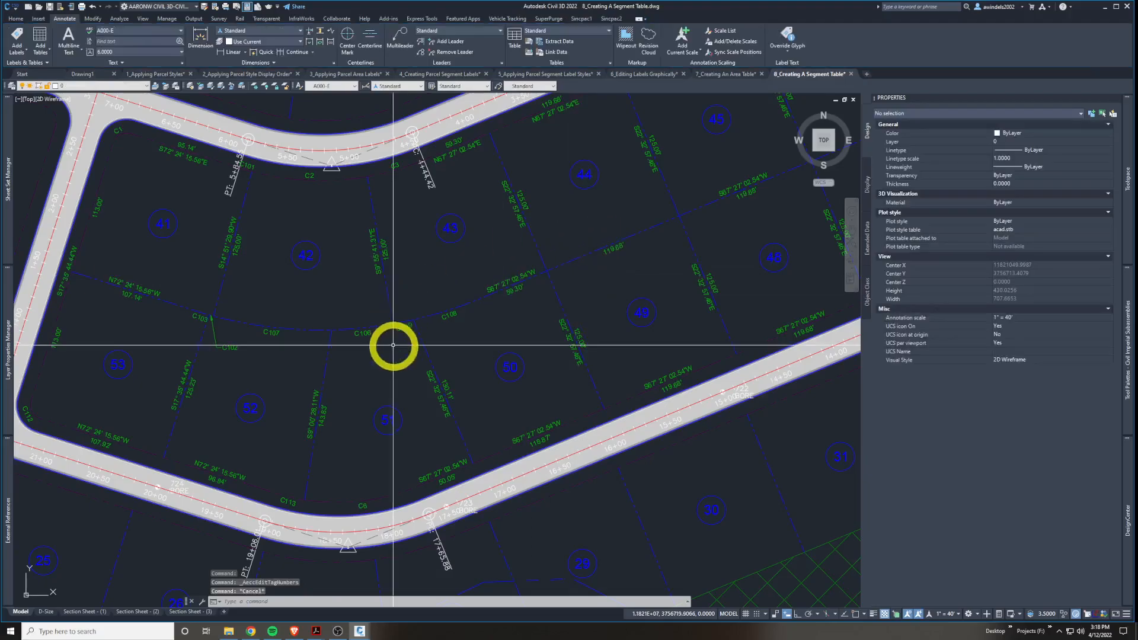
middle_drag(459, 446, 494, 442)
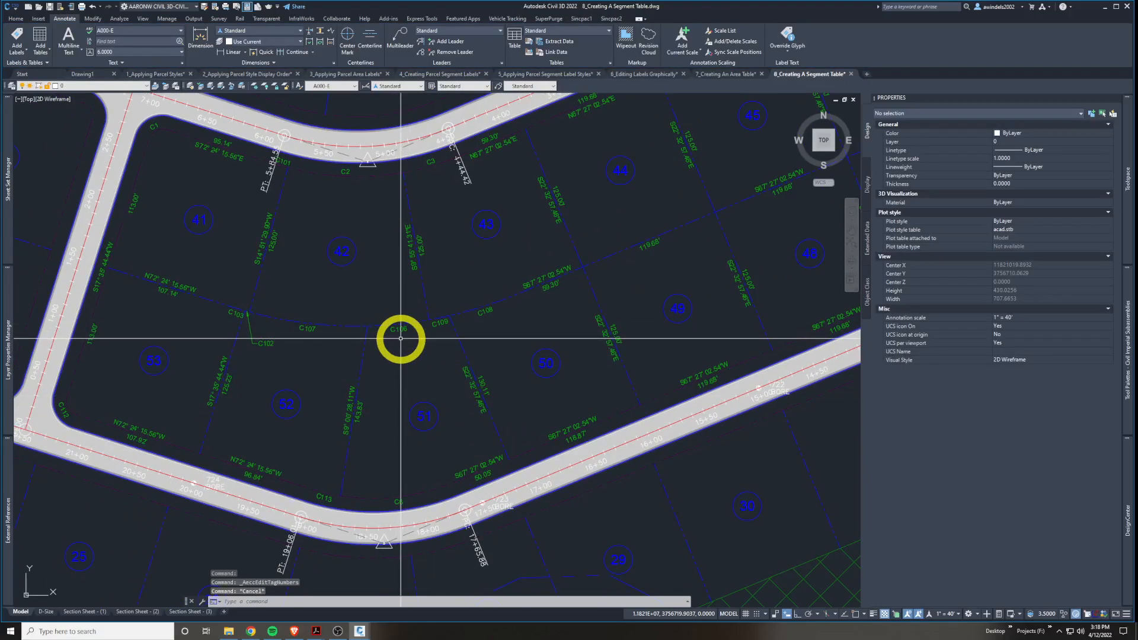
middle_drag(422, 347, 421, 349)
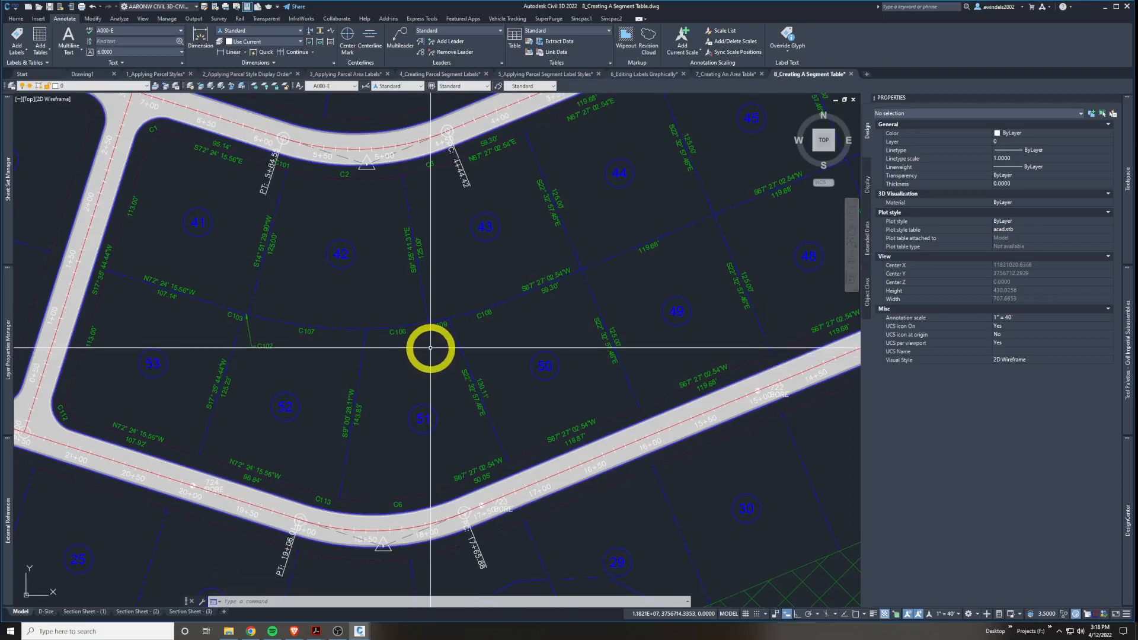
mouse_move(458, 350)
middle_down()
mouse_move(470, 351)
mouse_move(349, 327)
middle_up()
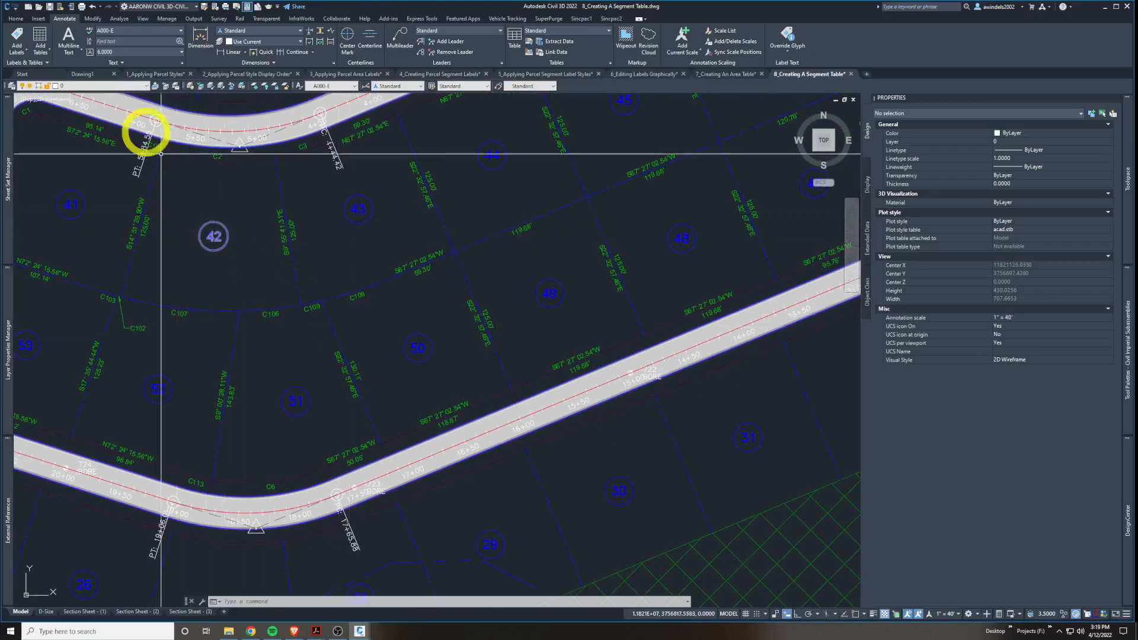
Set up Add Labels for the Parcel feature with the Multiple Segment type, keeping the Bearing over Distance and Delta over Length and Radius styles.
click(16, 52)
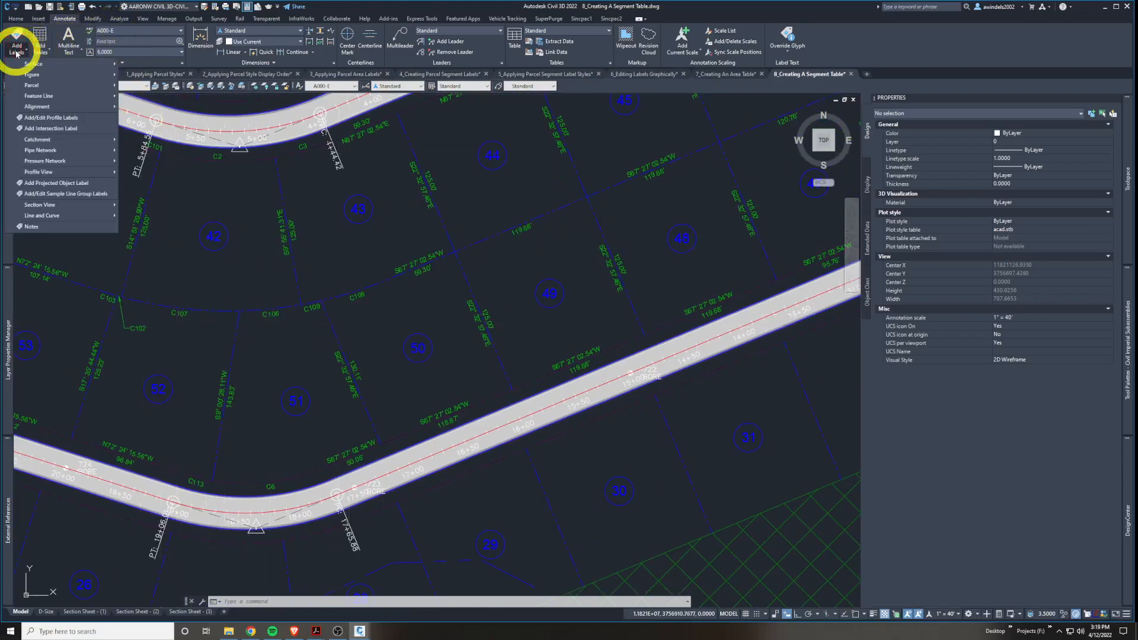
click(17, 33)
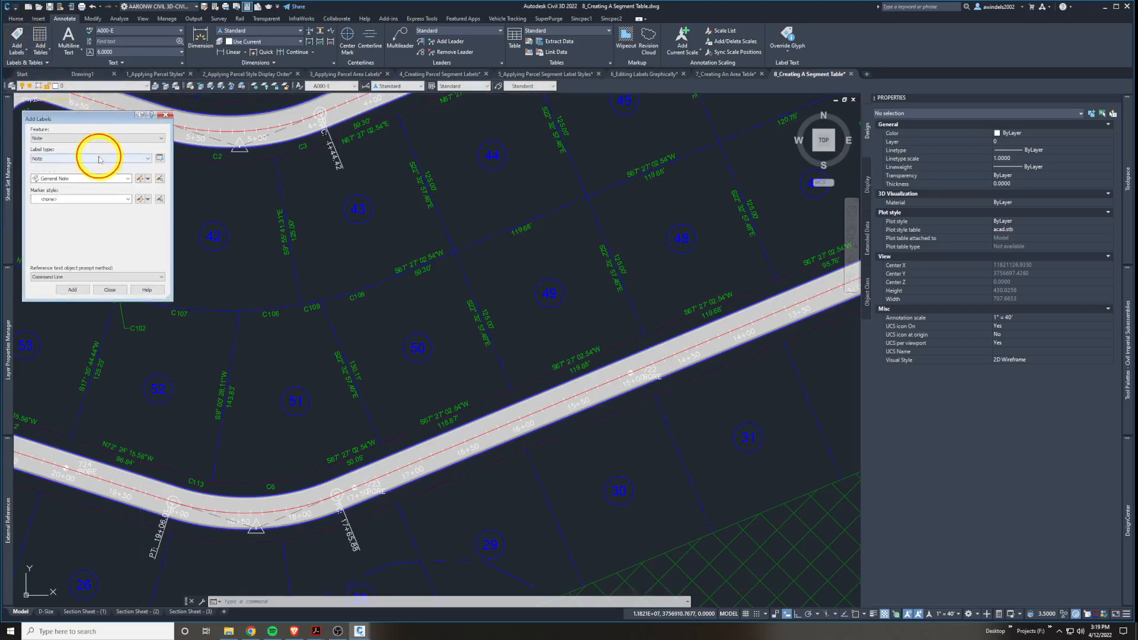
click(64, 139)
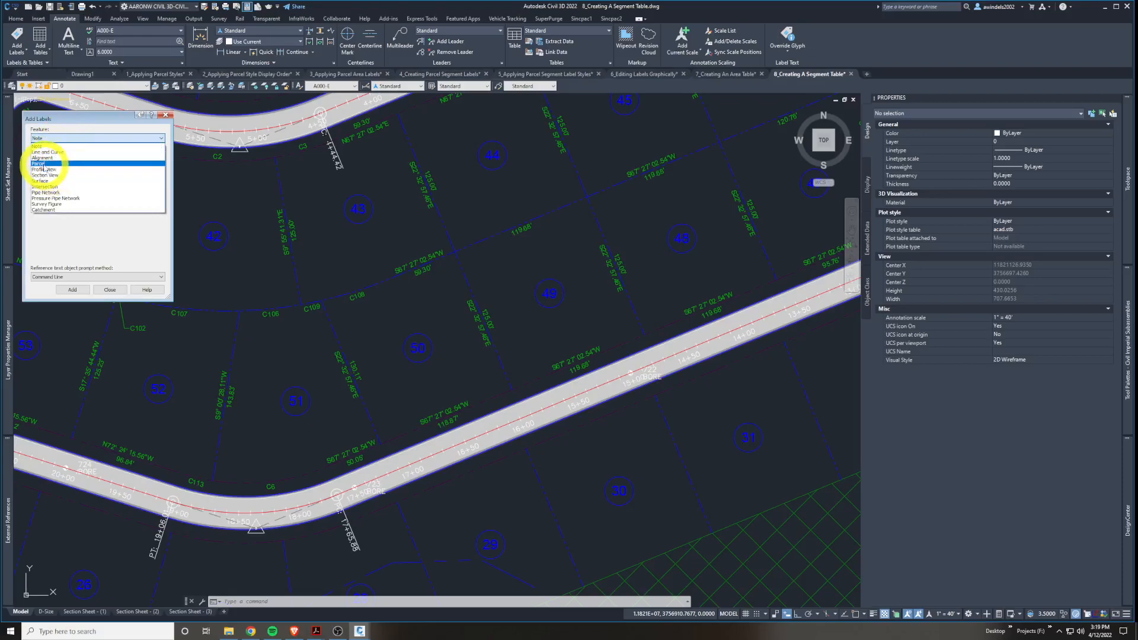
click(42, 163)
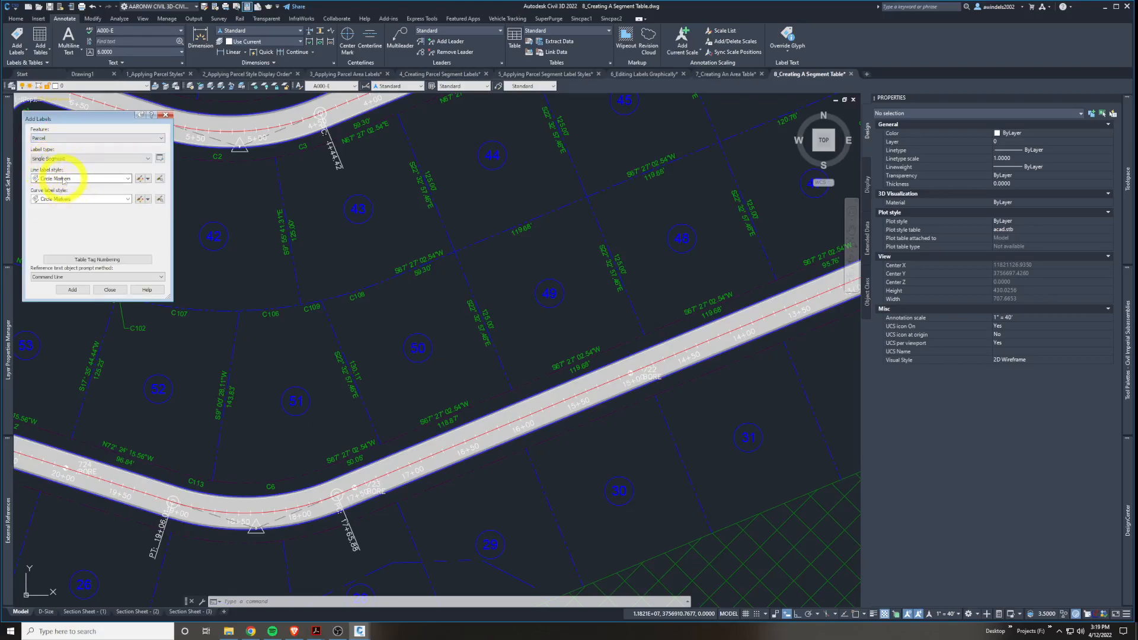
click(61, 159)
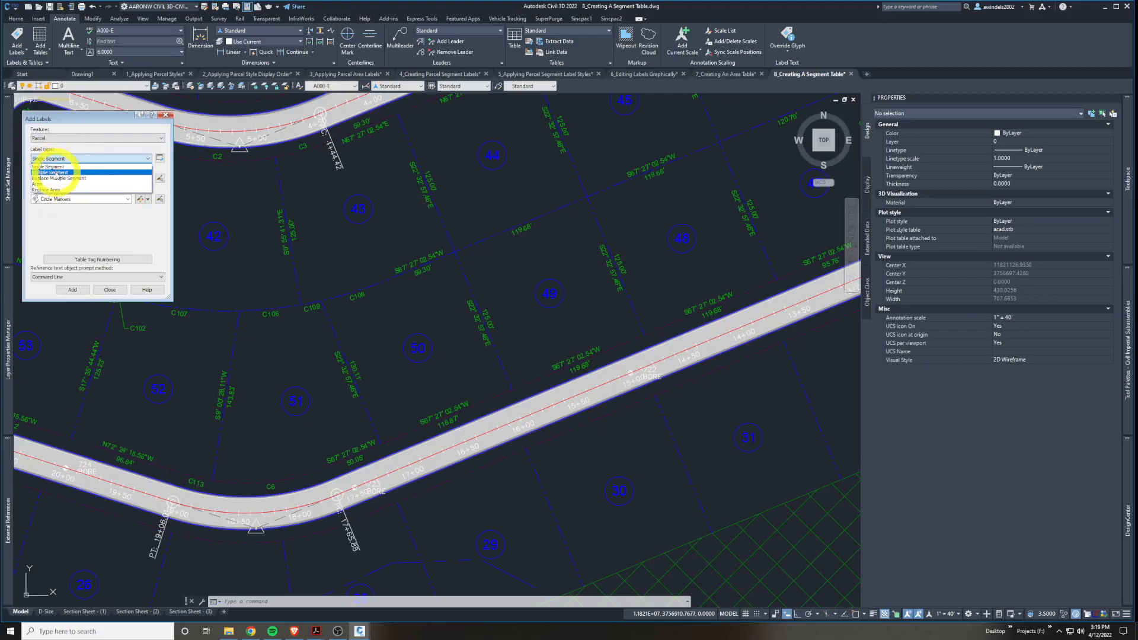
click(54, 172)
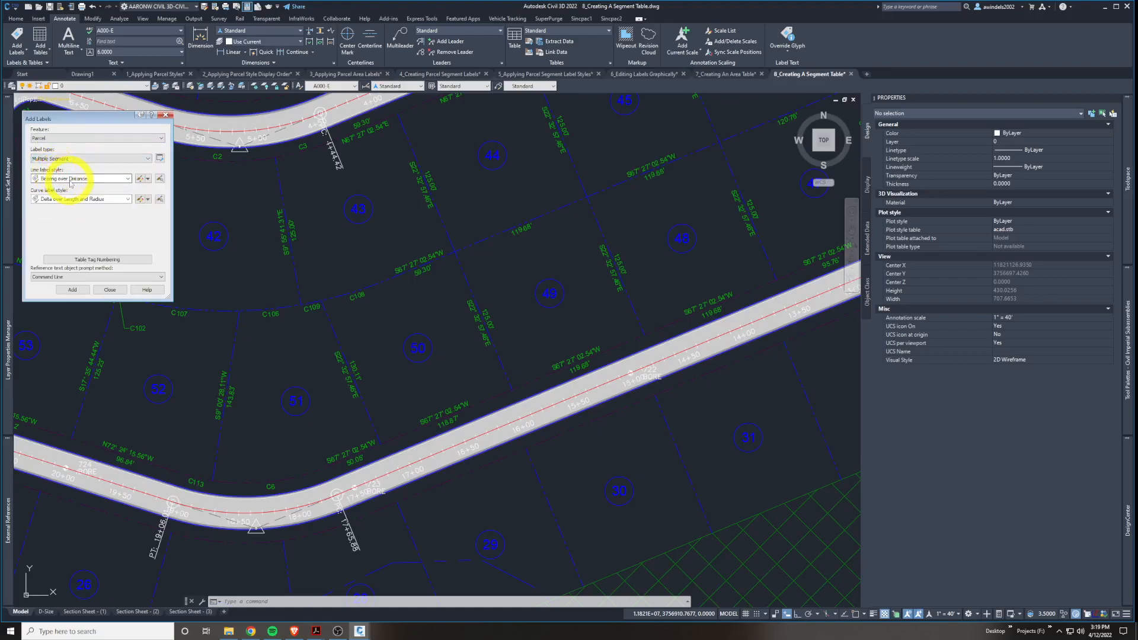
click(76, 179)
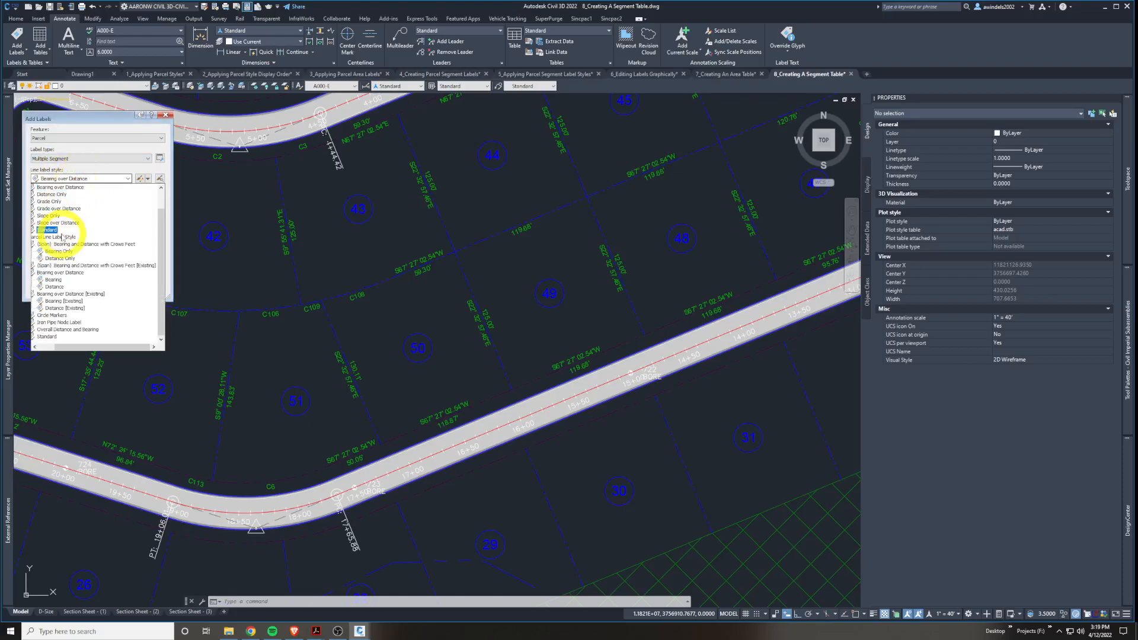
key(Escape)
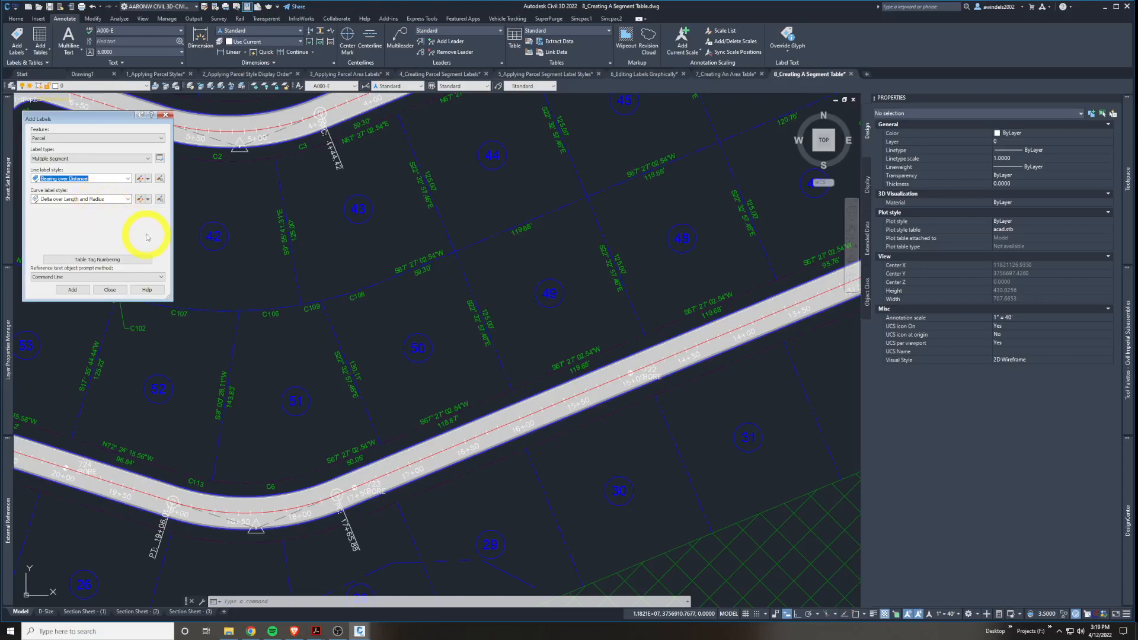
Label the segments of lots 17 and 16, west of the connecting road, in the clockwise direction.
click(73, 290)
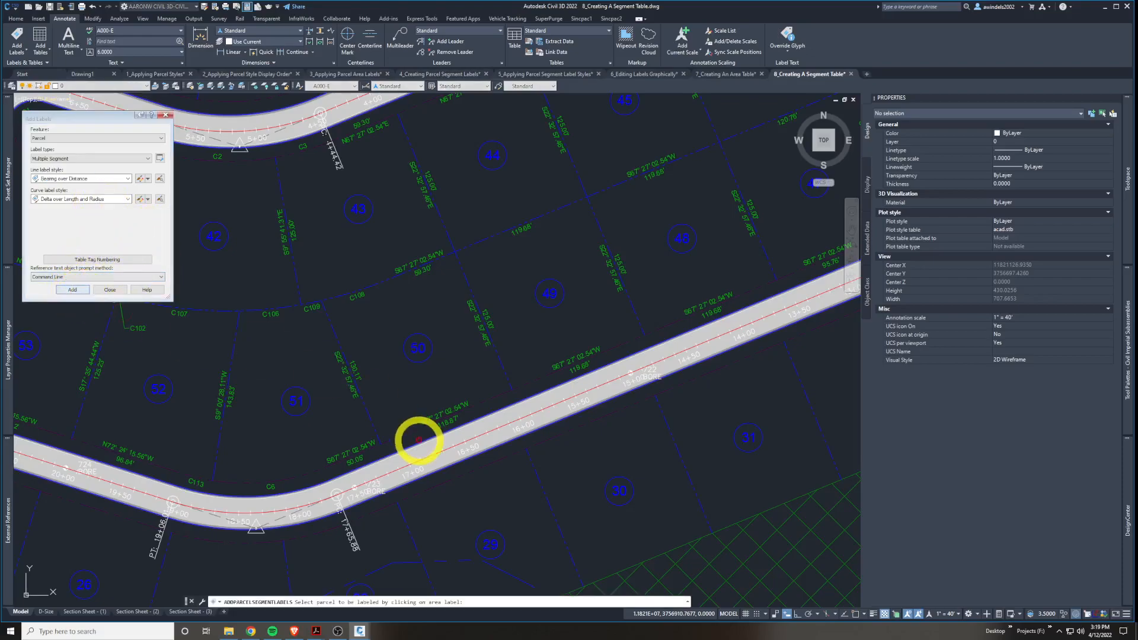
scroll(406, 424, down, 6)
scroll(551, 386, up, 2)
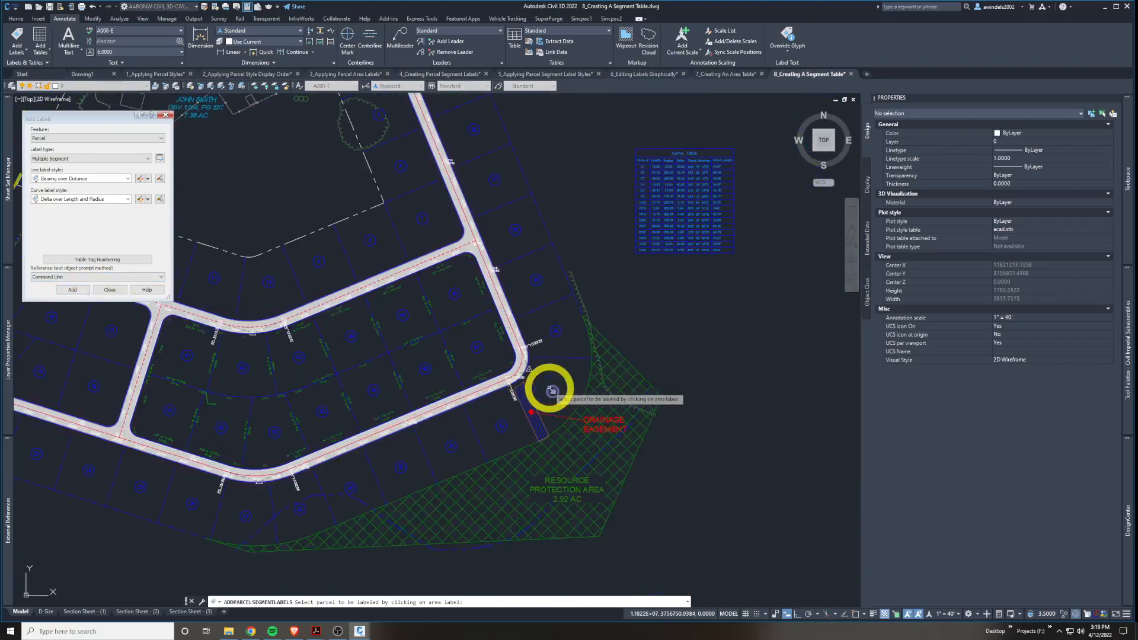
middle_drag(479, 371, 672, 409)
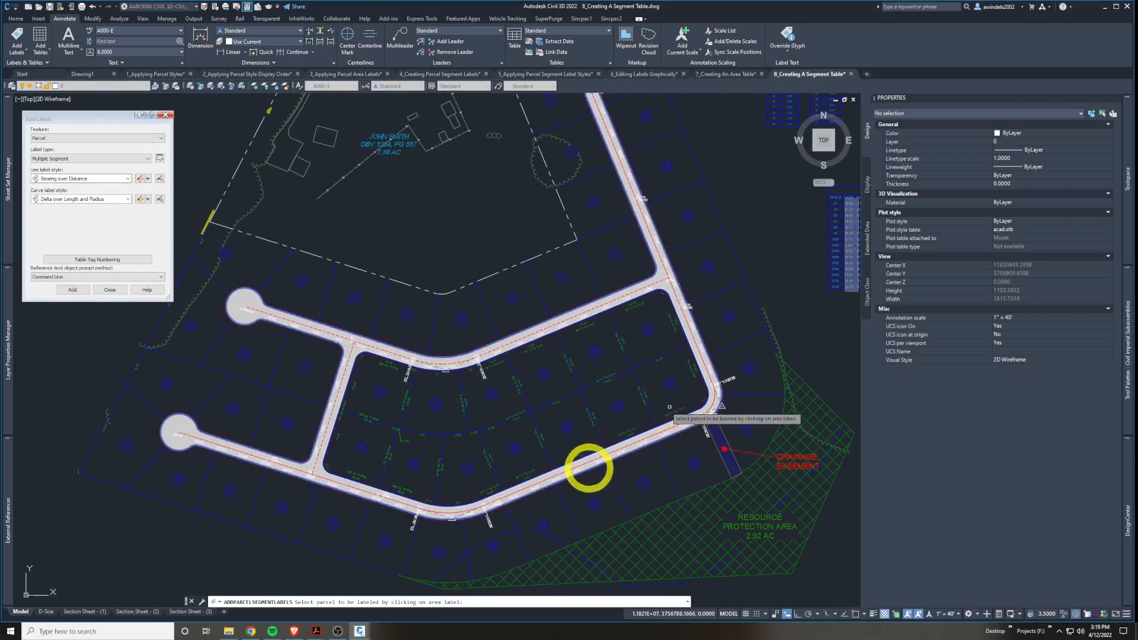
click(307, 385)
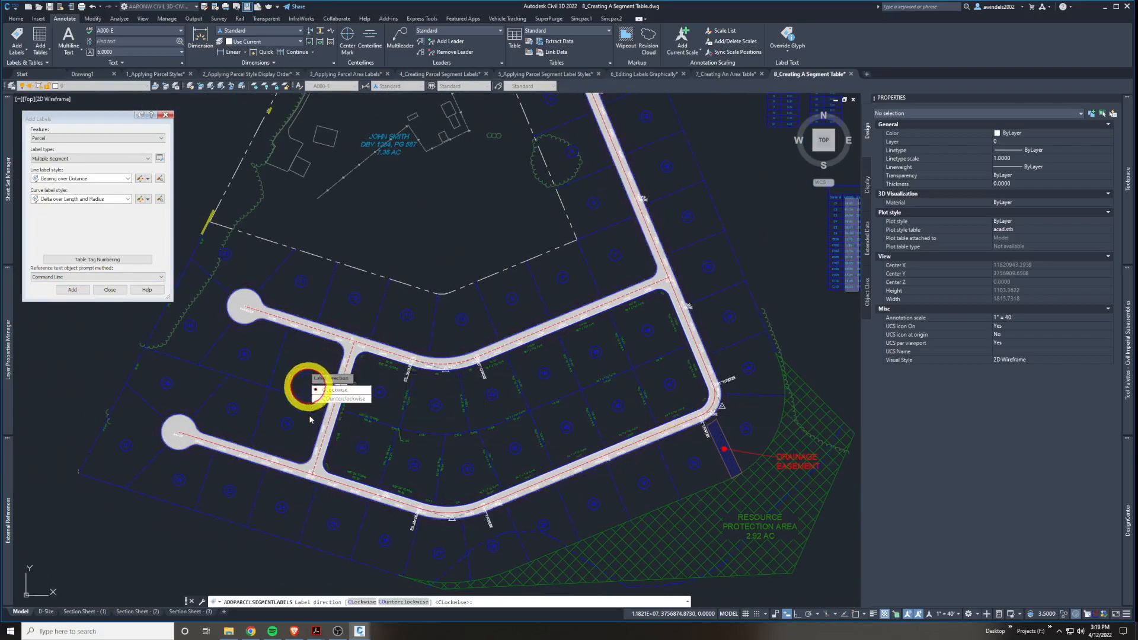
click(341, 390)
click(285, 427)
click(325, 448)
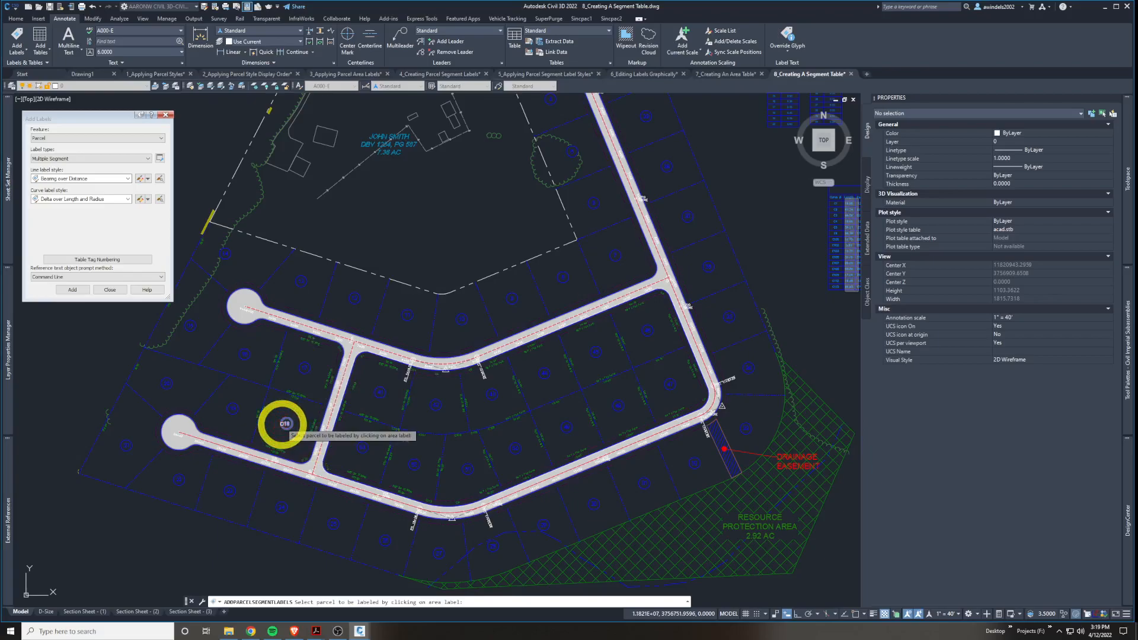
Label the segments of lots 16 and 19, beside the two cul-de-sacs, and end the labelling command.
mouse_move(286, 423)
middle_down()
mouse_move(287, 457)
mouse_move(335, 473)
middle_up()
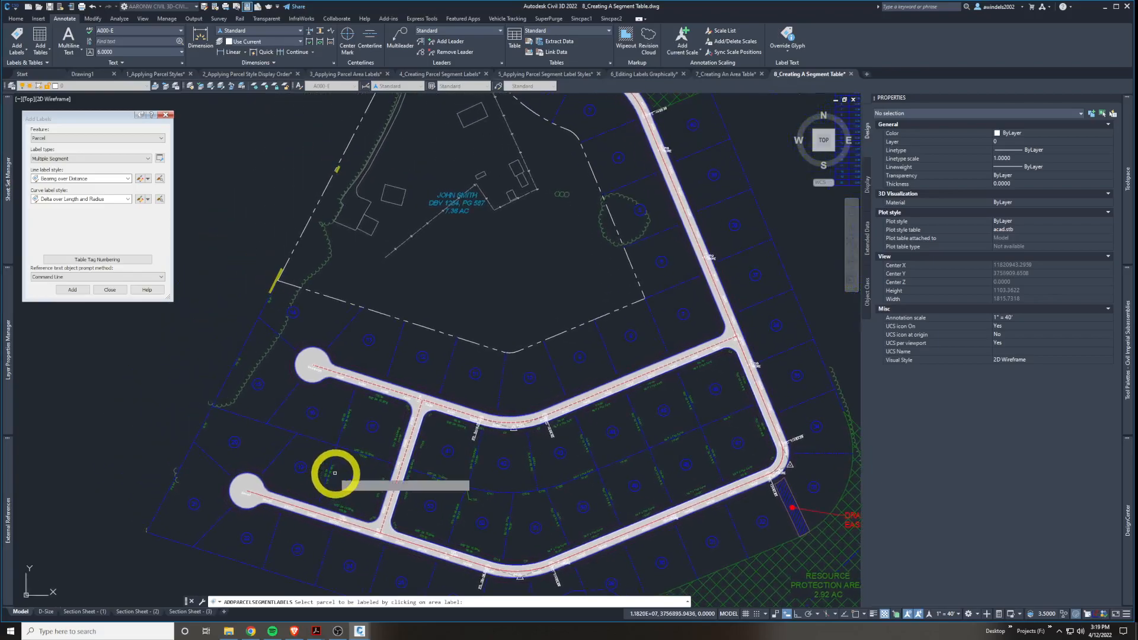
scroll(335, 472, up, 2)
click(298, 376)
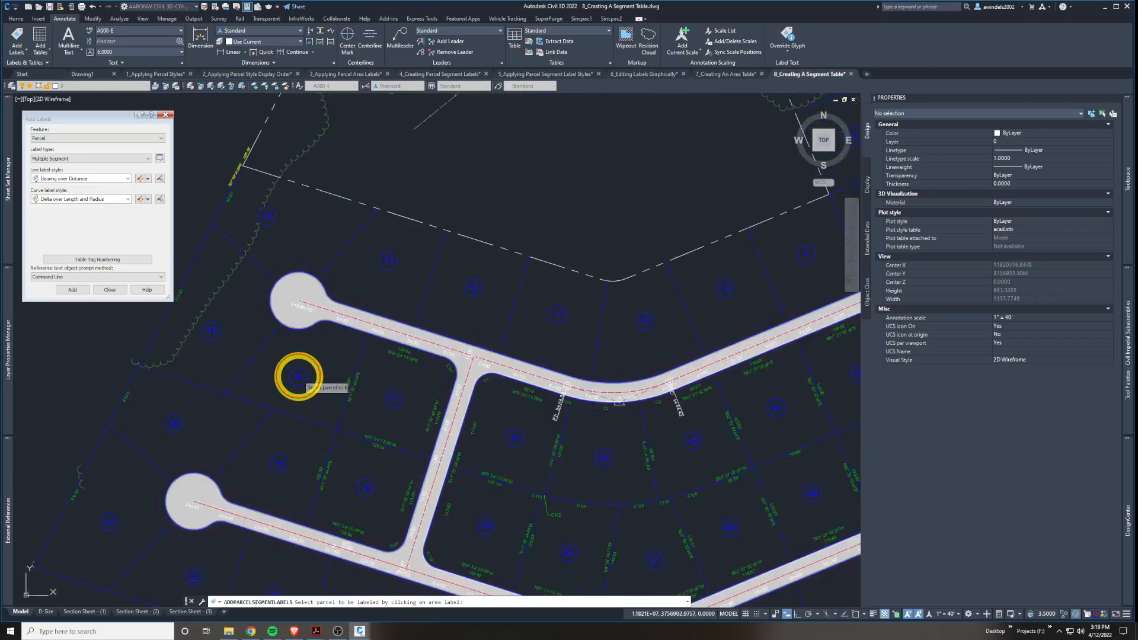
click(279, 464)
key(Escape)
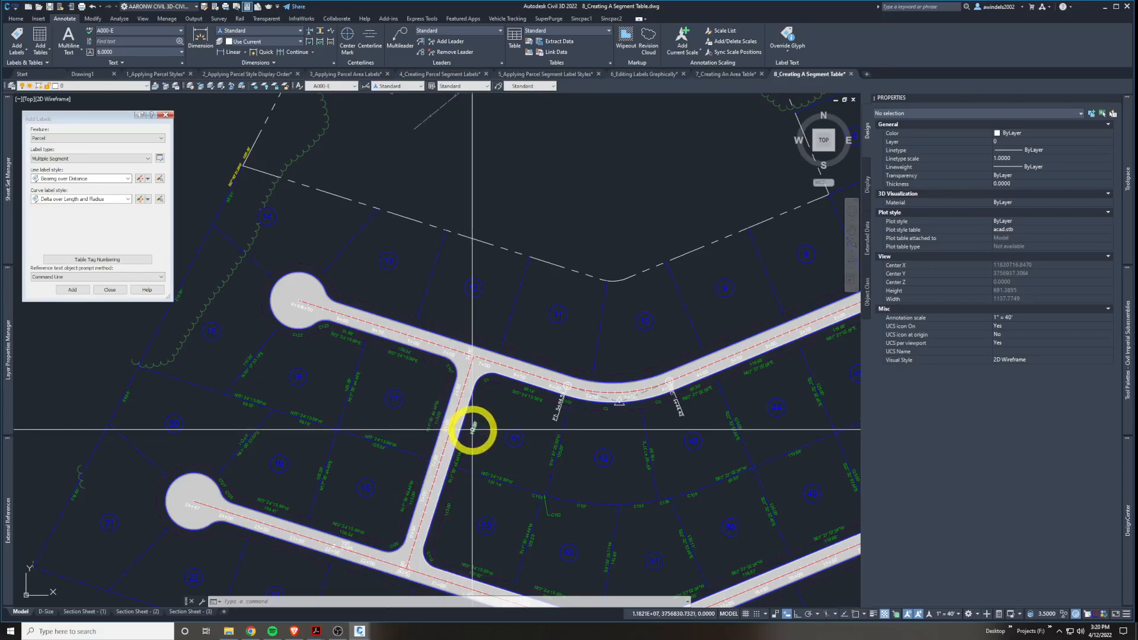
Renumber the curve tag at lot 17's road corner as C7.
middle_drag(473, 431, 468, 443)
scroll(542, 460, up, 3)
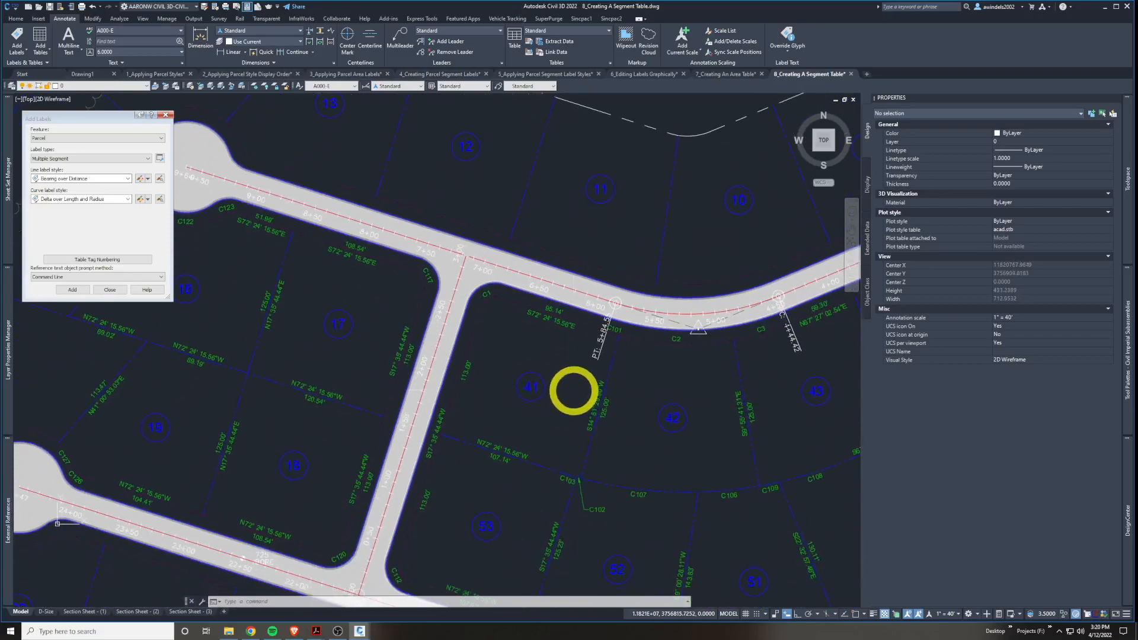
middle_drag(465, 287, 613, 320)
click(570, 295)
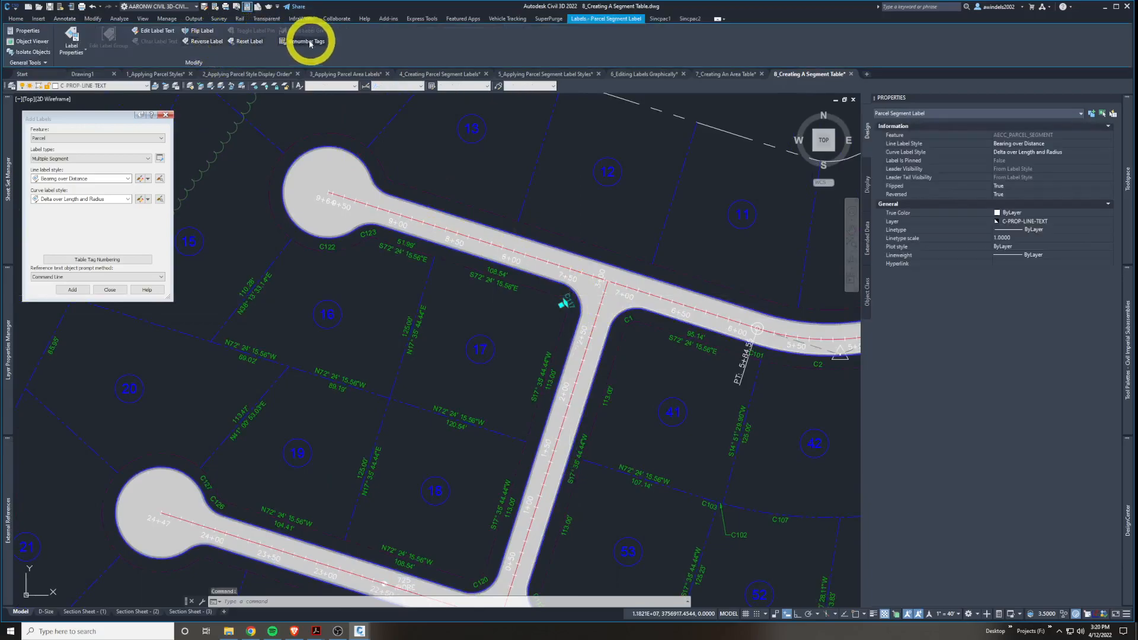
click(307, 42)
middle_drag(593, 401, 586, 324)
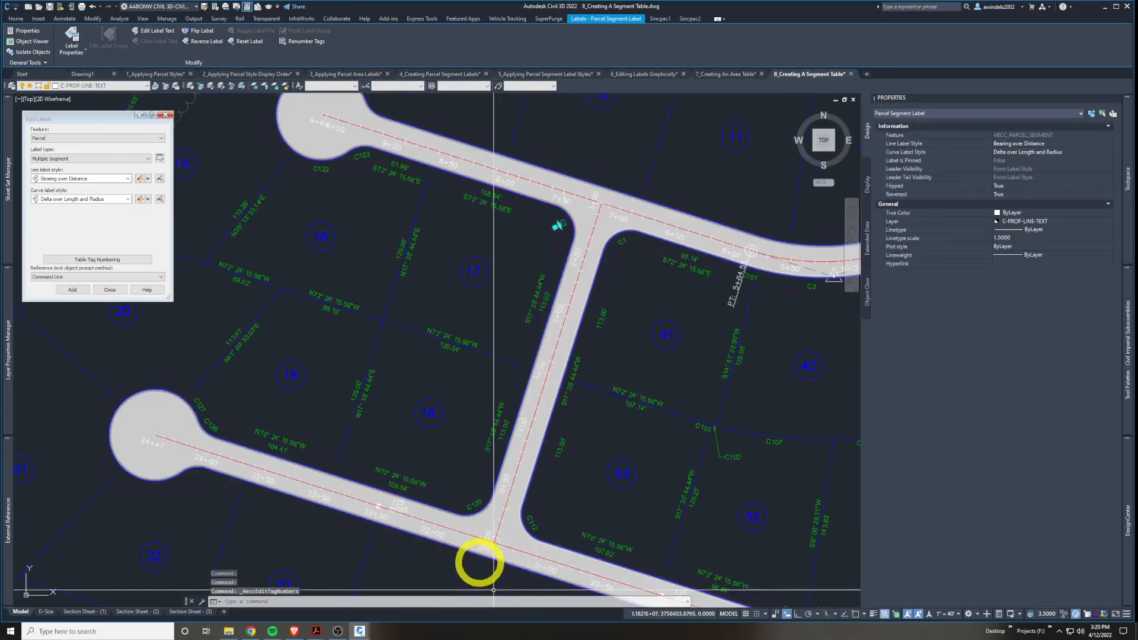
click(479, 504)
click(204, 416)
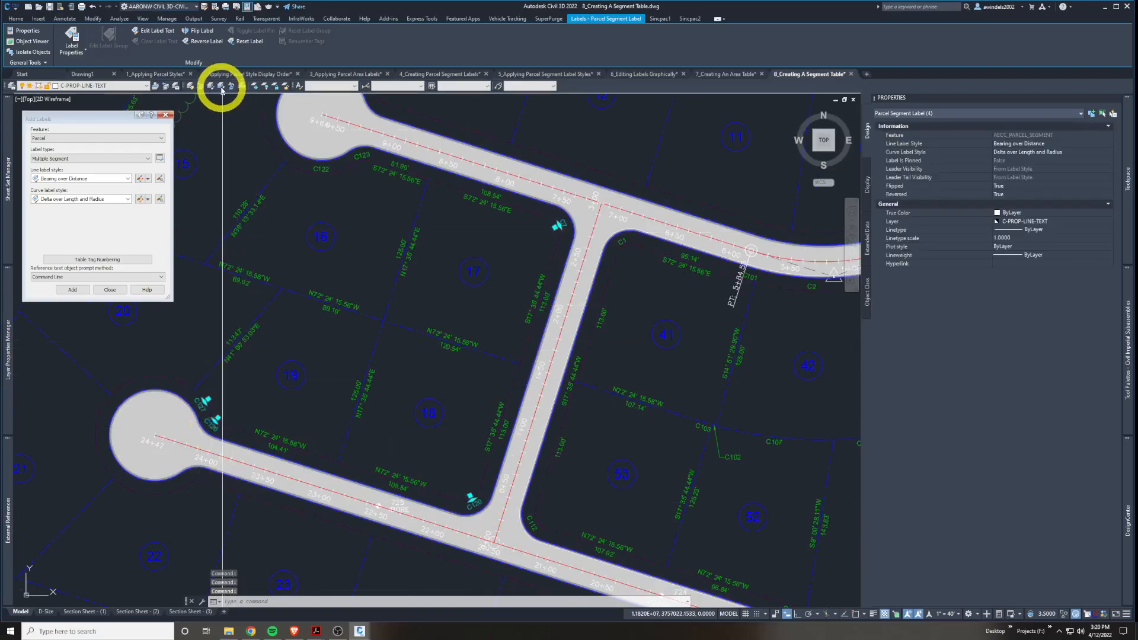
key(Escape)
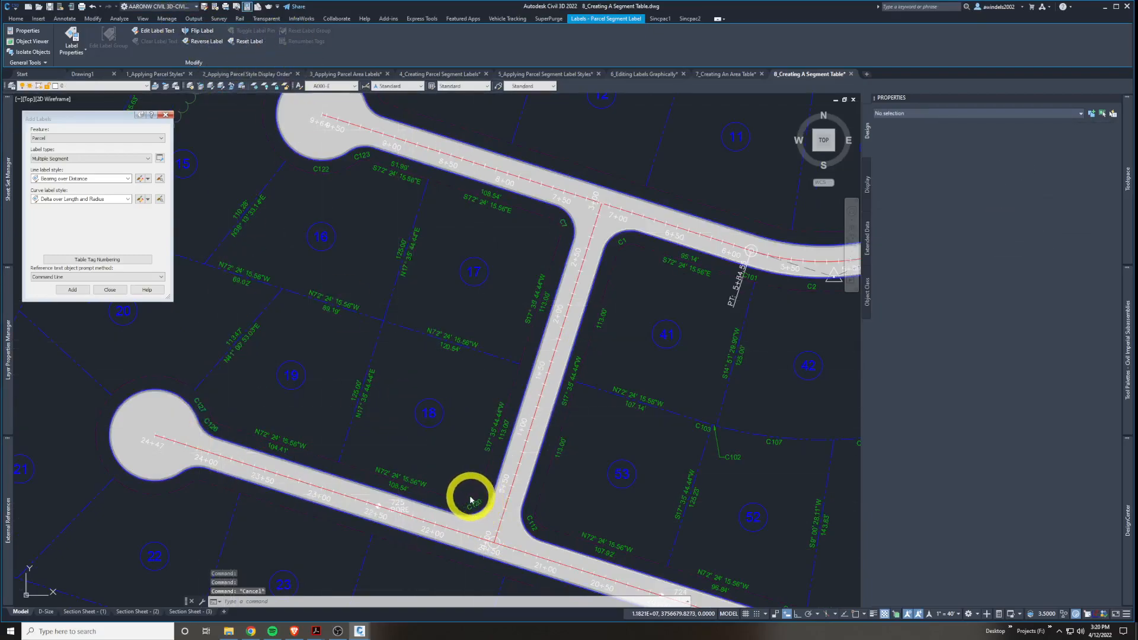
Renumber the C120 curve tag at lot 18's road corner as C8 and clear the selection.
scroll(474, 500, up, 2)
click(476, 500)
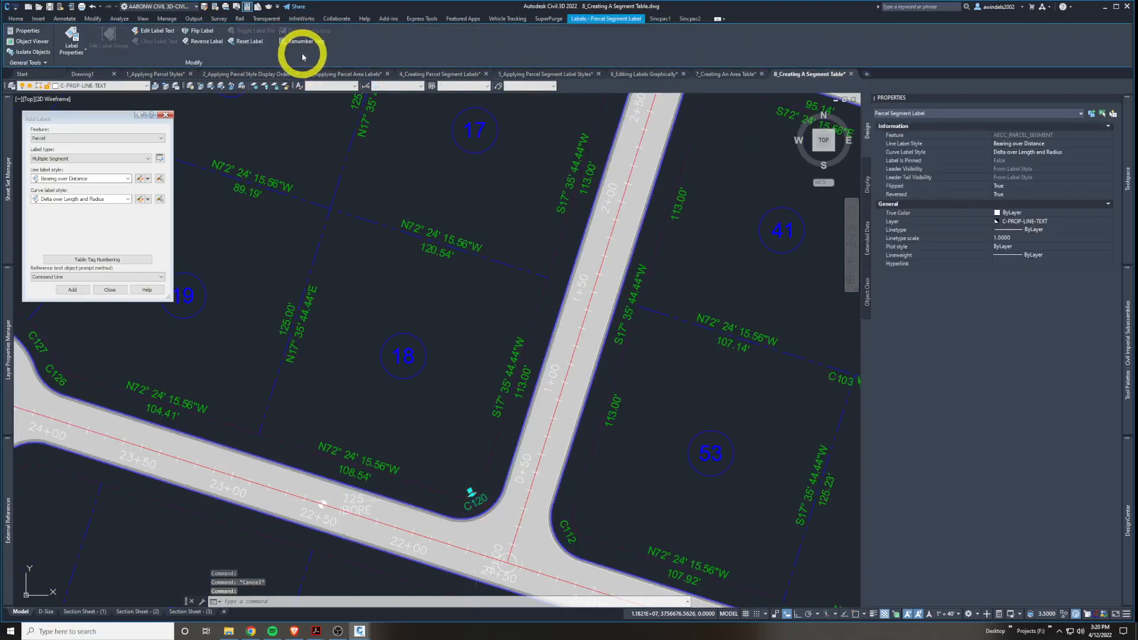
key(Escape)
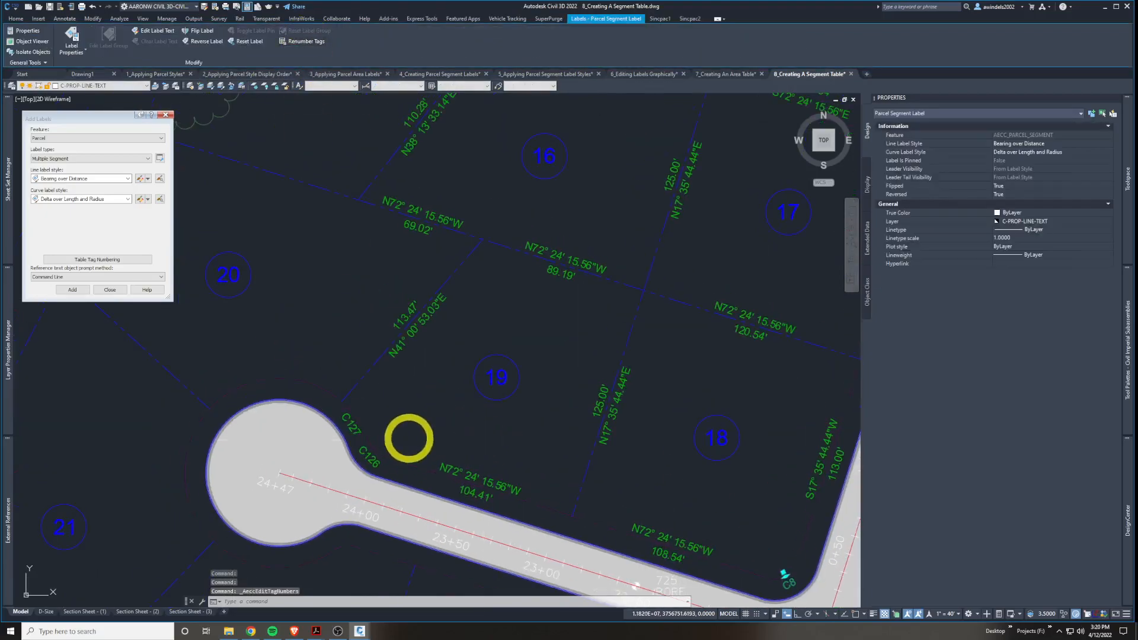
Renumber the C126 curve tag where lot 19's road frontage meets the cul-de-sac as C9 and clear the selection.
click(375, 461)
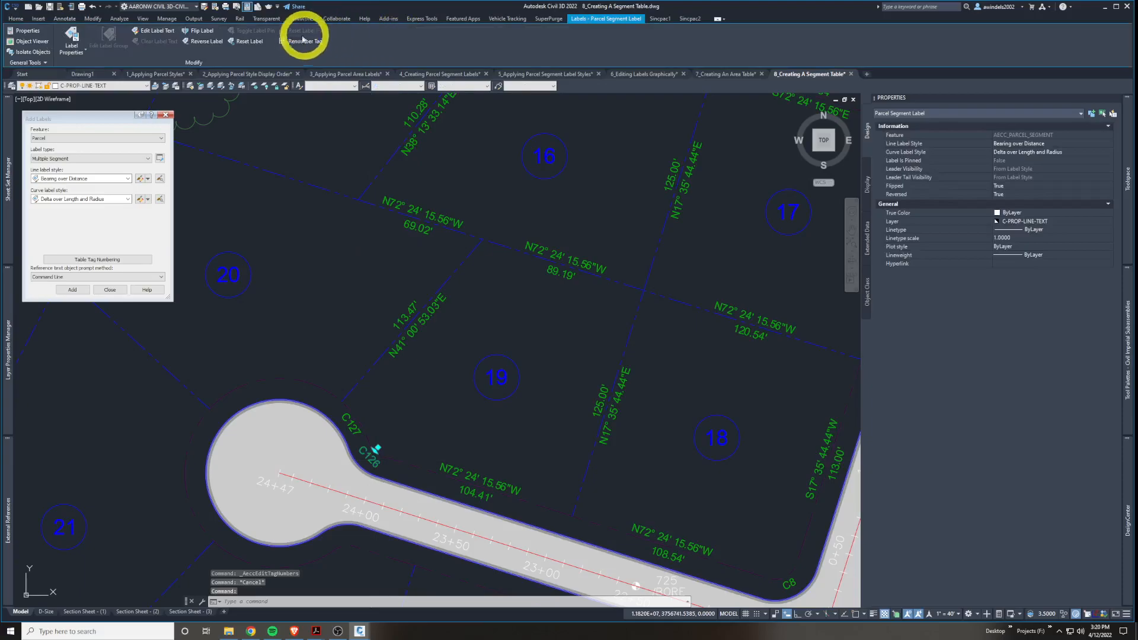
click(353, 427)
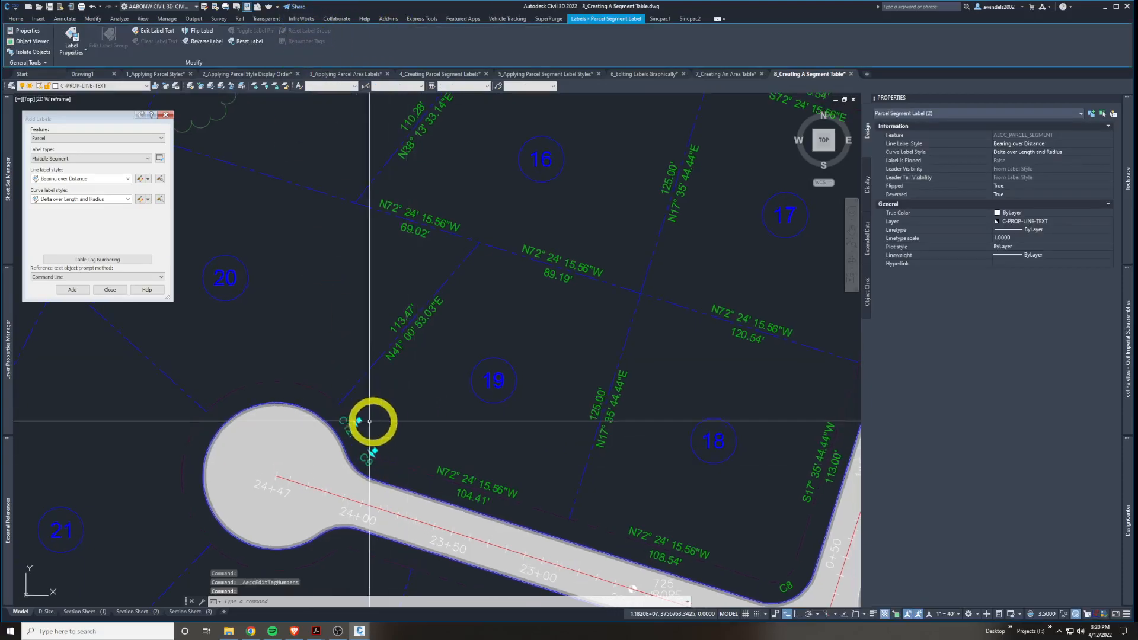
key(Escape)
Renumber the C127 curve tag along lot 19's cul-de-sac frontage as C10 and clear the selection.
click(353, 432)
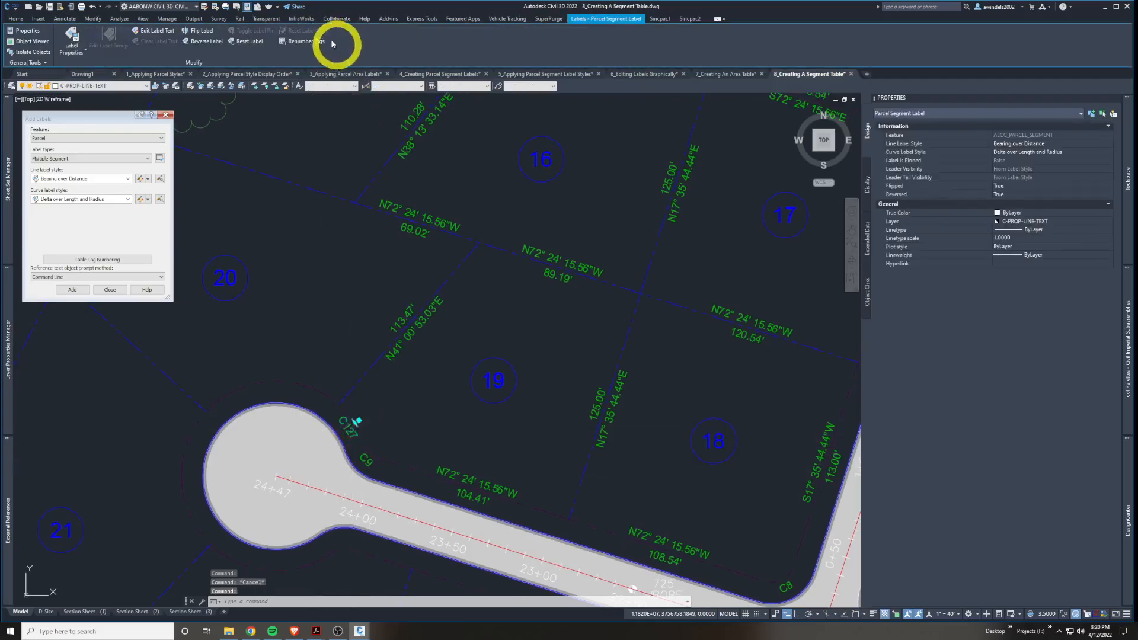
click(304, 46)
middle_drag(591, 256, 434, 386)
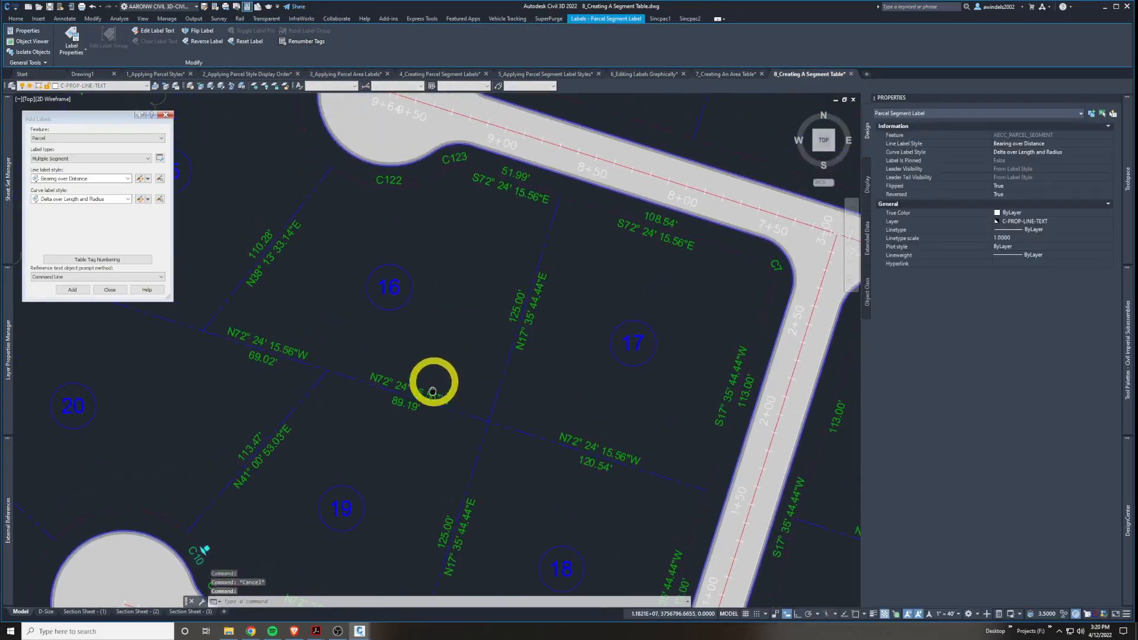
mouse_move(508, 311)
middle_down()
mouse_move(450, 210)
mouse_move(455, 246)
middle_up()
scroll(454, 214, down, 2)
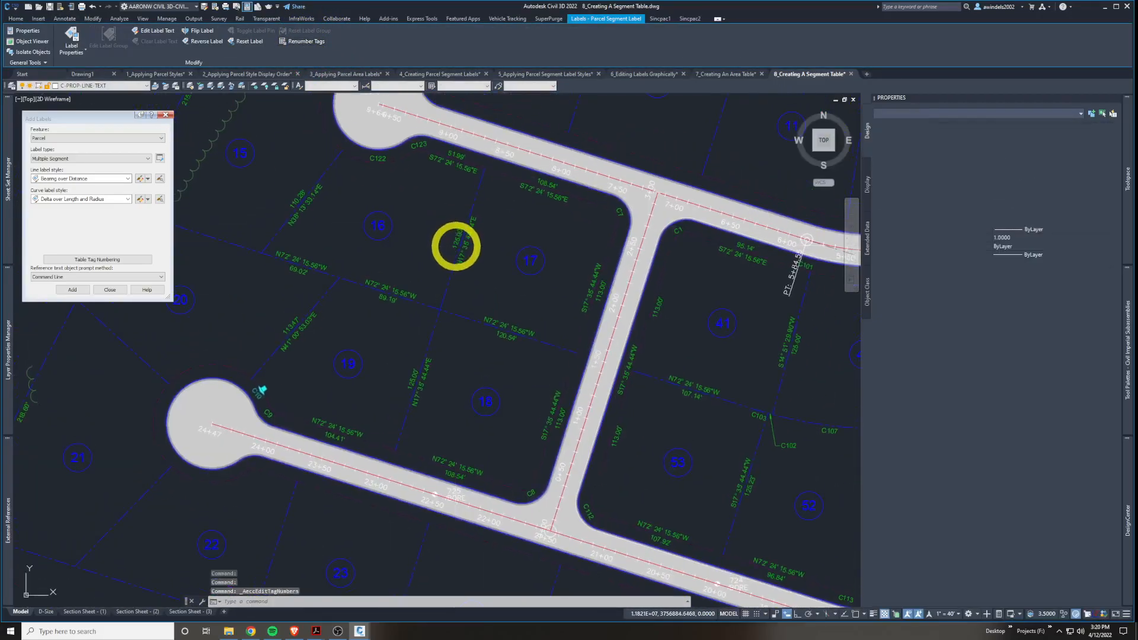
key(Escape)
key(Escape)
key(Escape)
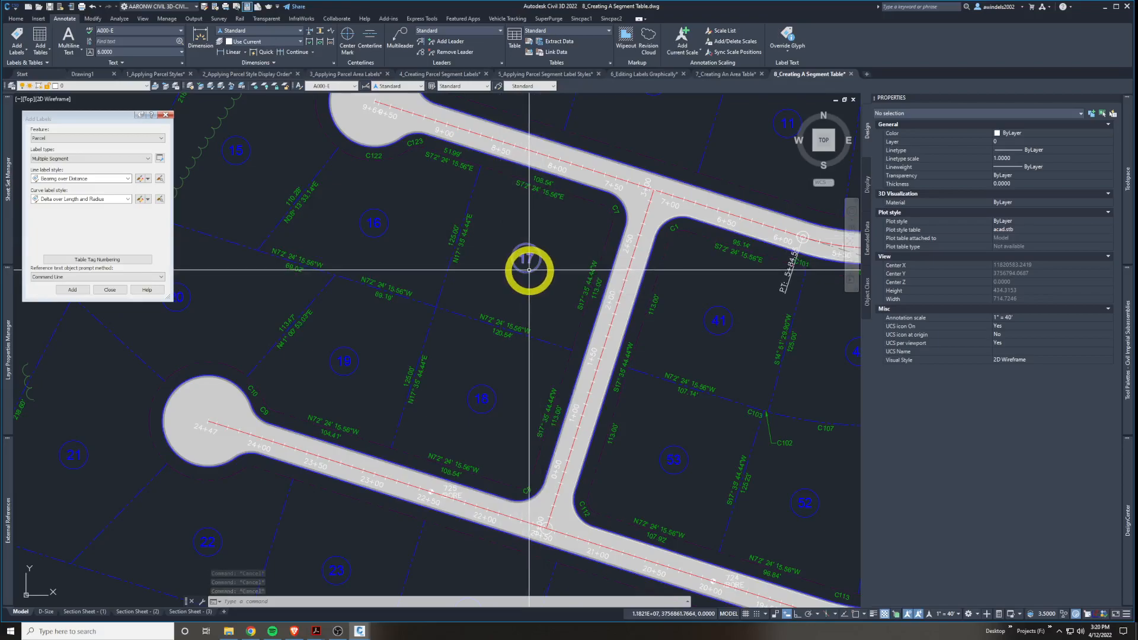
Compare the Curve Table's rows with the renumbered curve tags around lots 16 to 19.
middle_drag(530, 270, 468, 261)
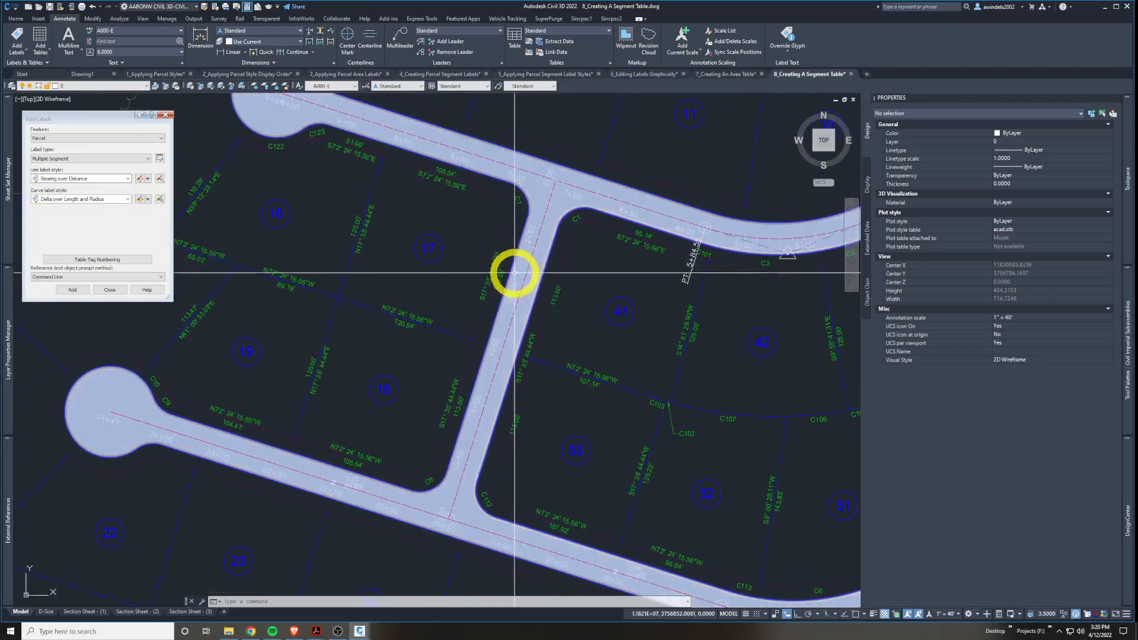
scroll(620, 415, down, 5)
middle_drag(673, 419, 488, 330)
scroll(468, 315, up, 6)
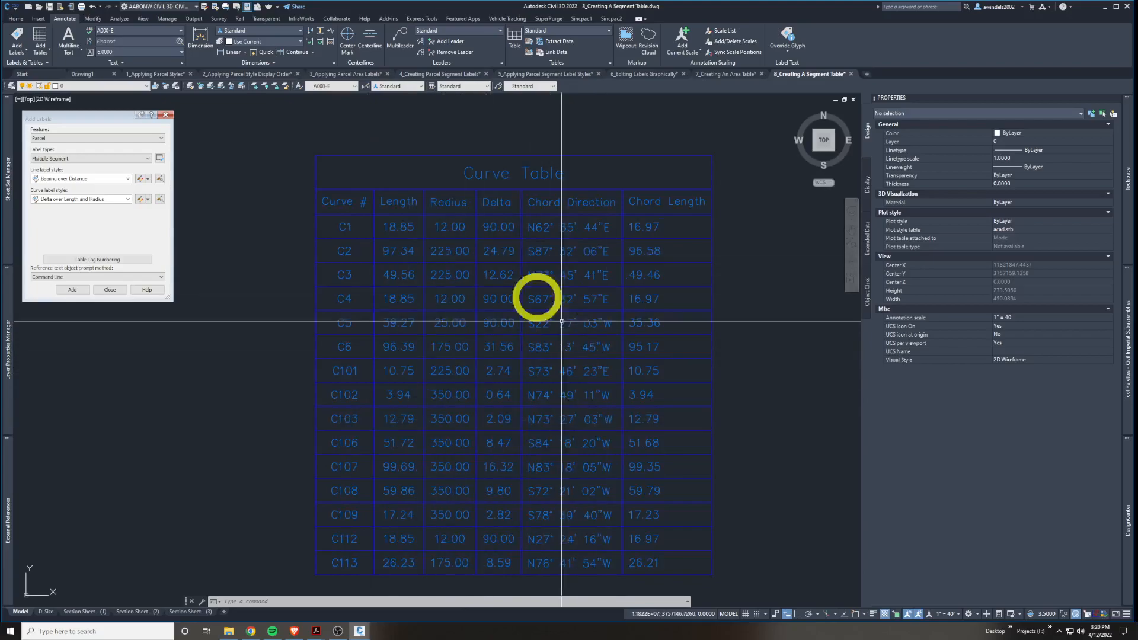
scroll(400, 399, down, 6)
middle_drag(410, 394, 830, 295)
scroll(258, 436, up, 6)
scroll(267, 432, down, 4)
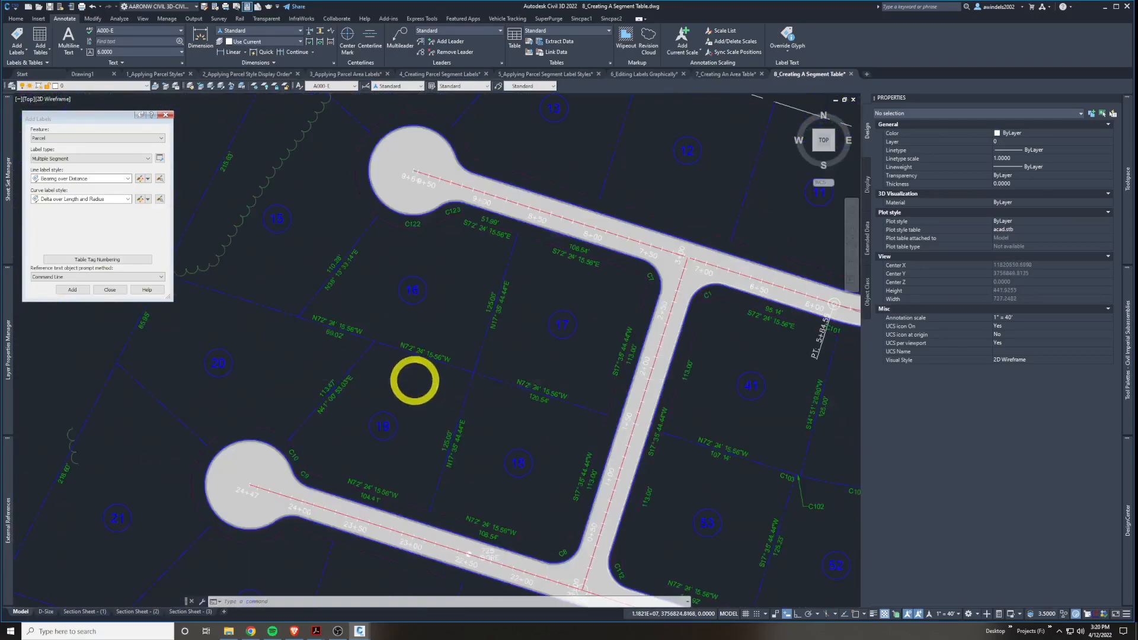
click(248, 203)
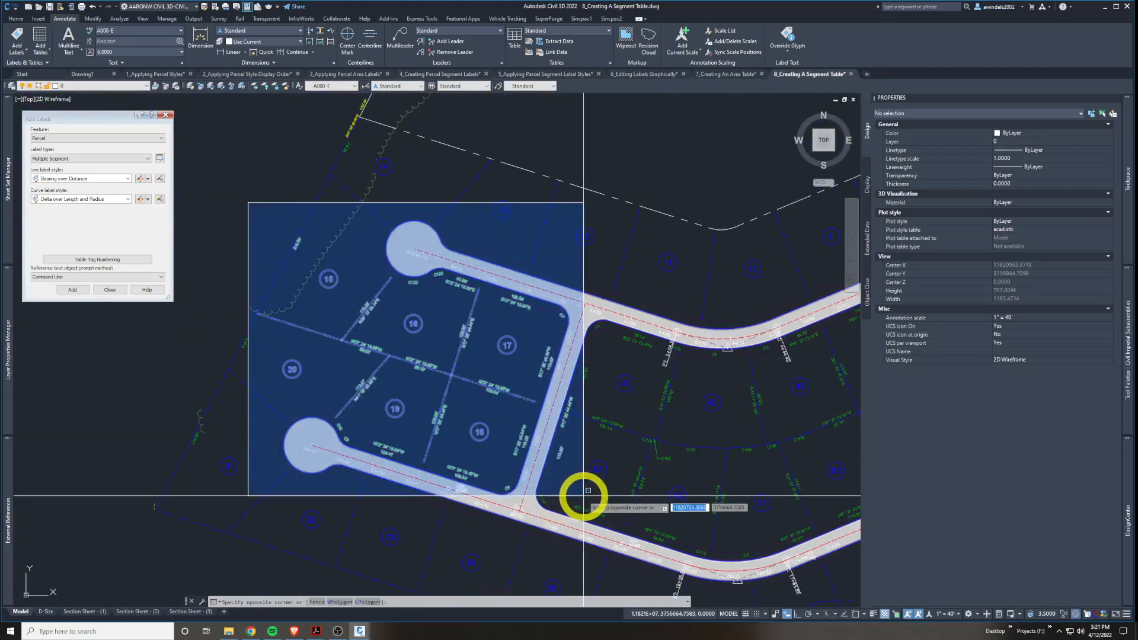
key(Escape)
scroll(578, 312, up, 6)
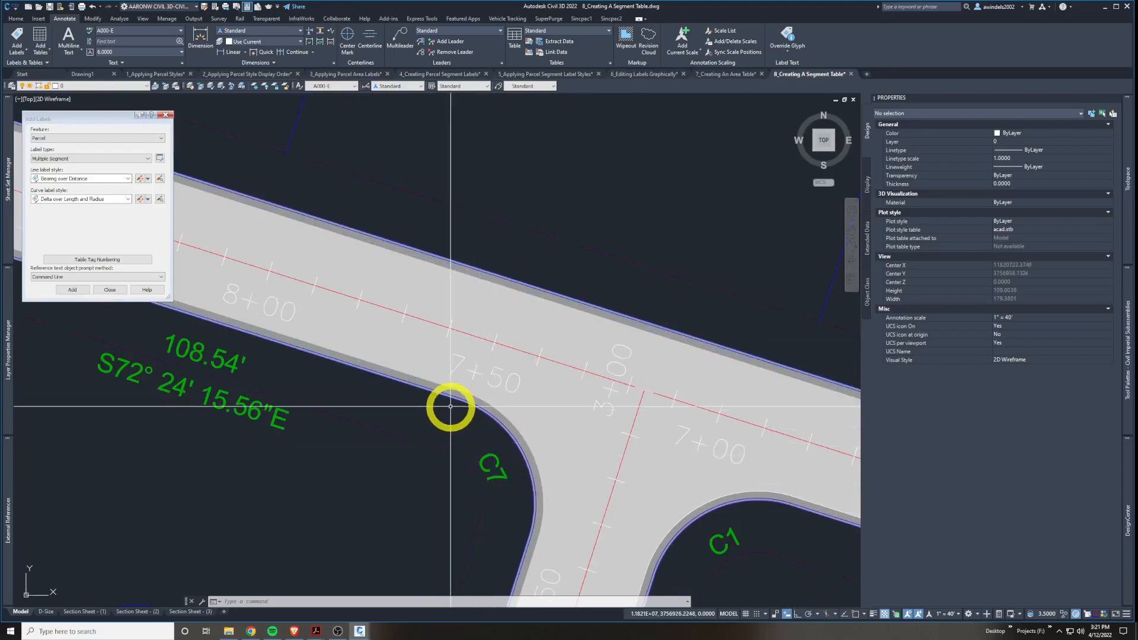
Add items to the Curve Table by applying the Parcel curve: Delta over Length and Radius label style.
scroll(456, 395, down, 12)
mouse_move(598, 399)
middle_down()
mouse_move(353, 445)
mouse_move(495, 378)
middle_up()
scroll(338, 411, up, 2)
click(328, 429)
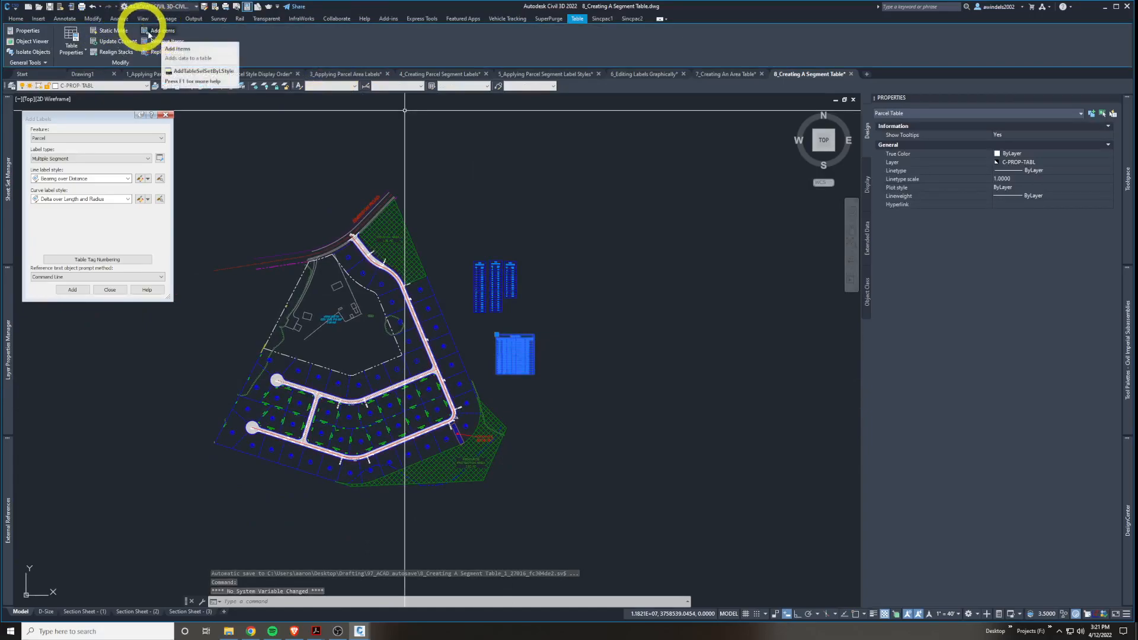
click(166, 31)
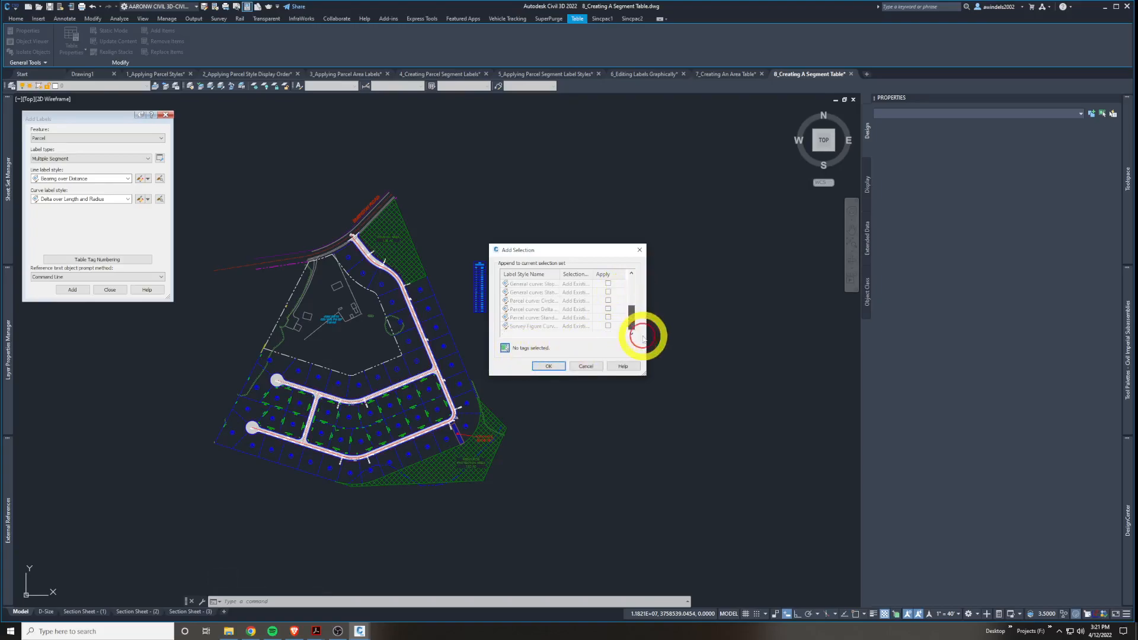
drag(644, 375, 789, 419)
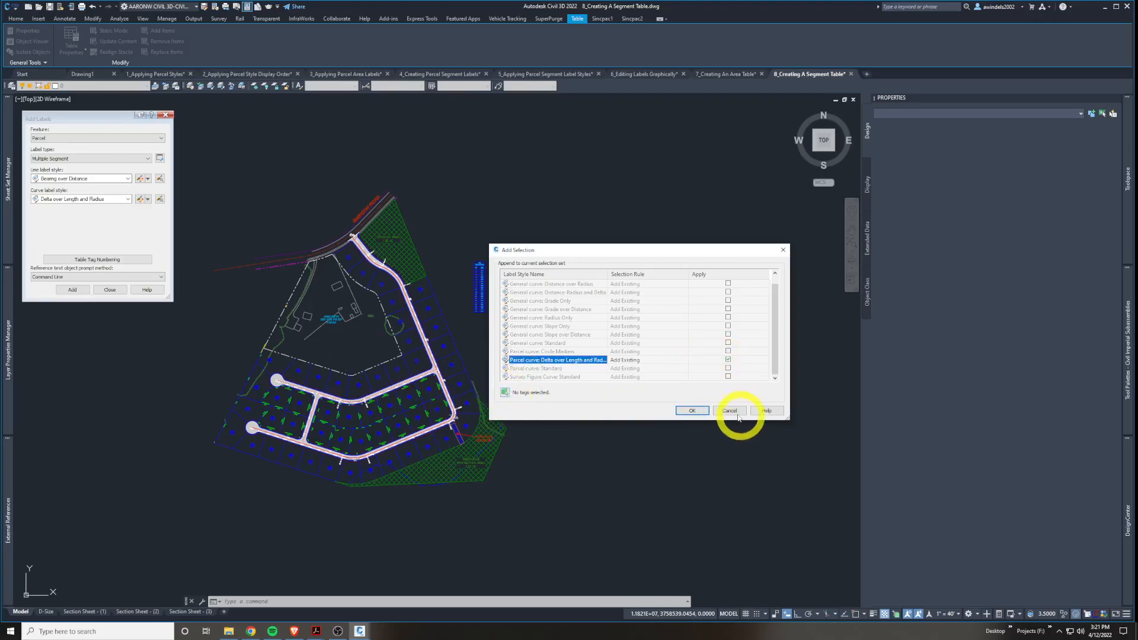
click(687, 411)
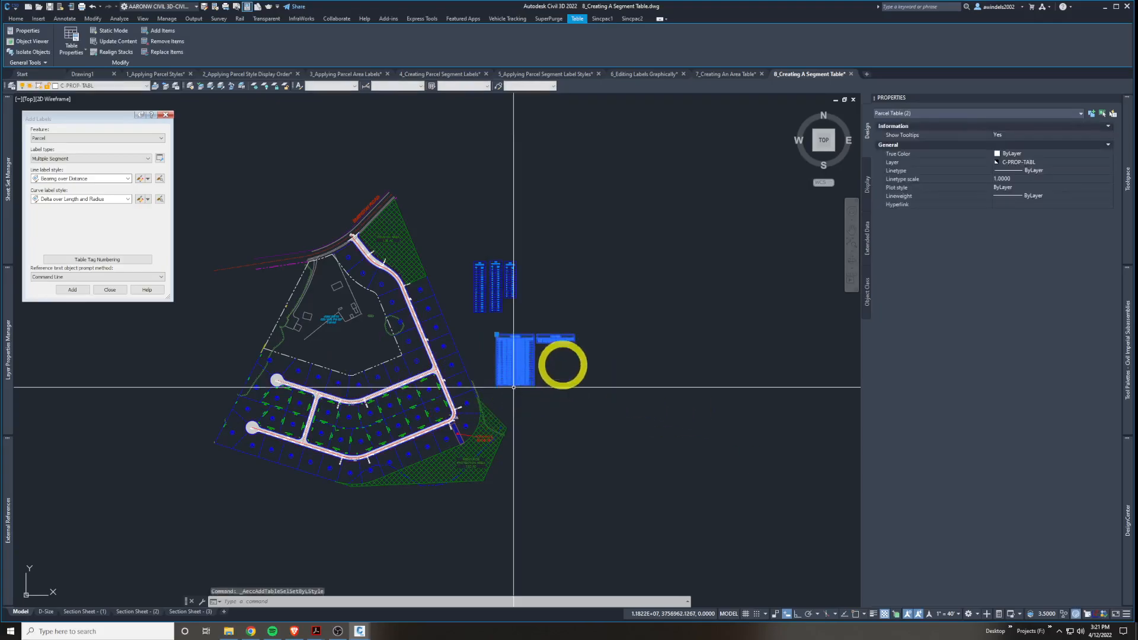
Add the curve labels picked with a window across the labelled lots to the Curve Table and clear the selection.
scroll(543, 355, up, 4)
scroll(527, 394, down, 5)
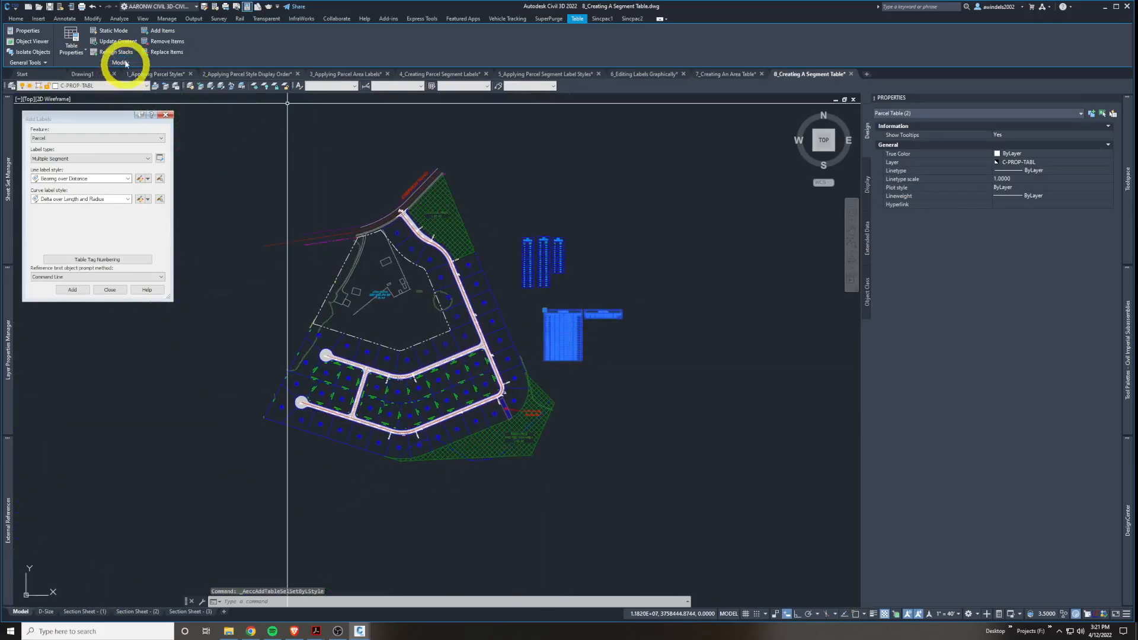
click(163, 31)
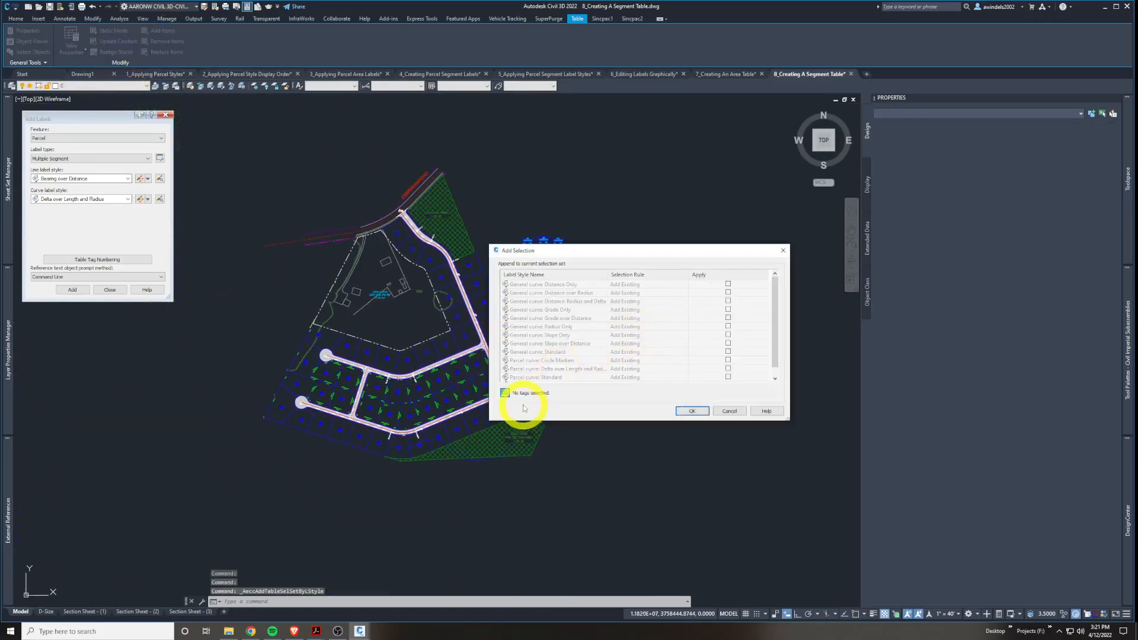
click(505, 393)
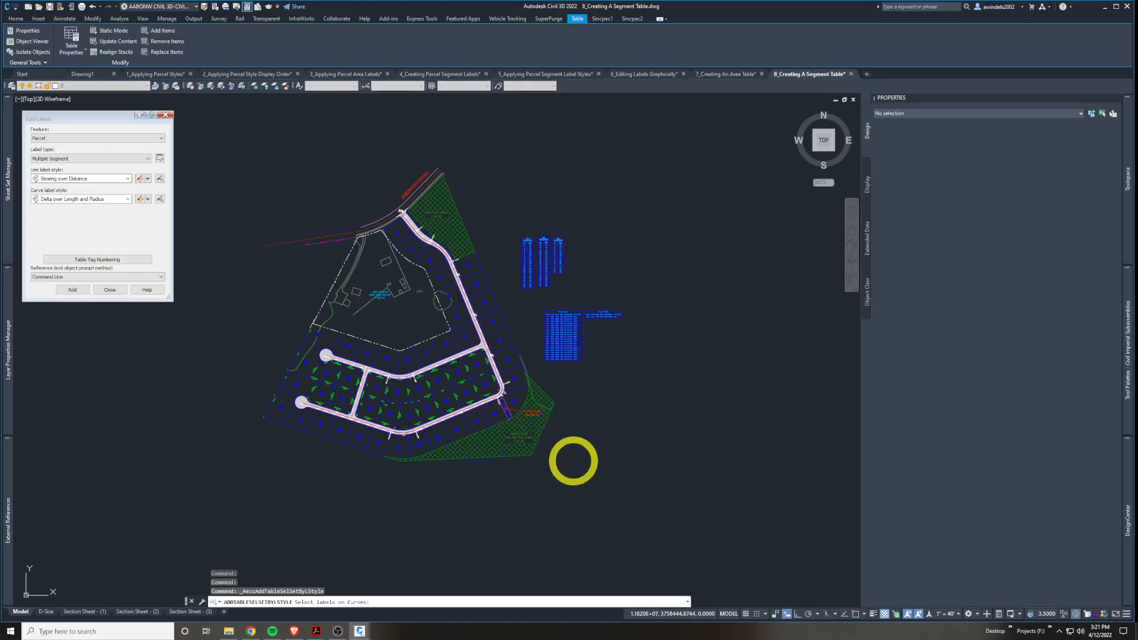
click(572, 473)
click(274, 266)
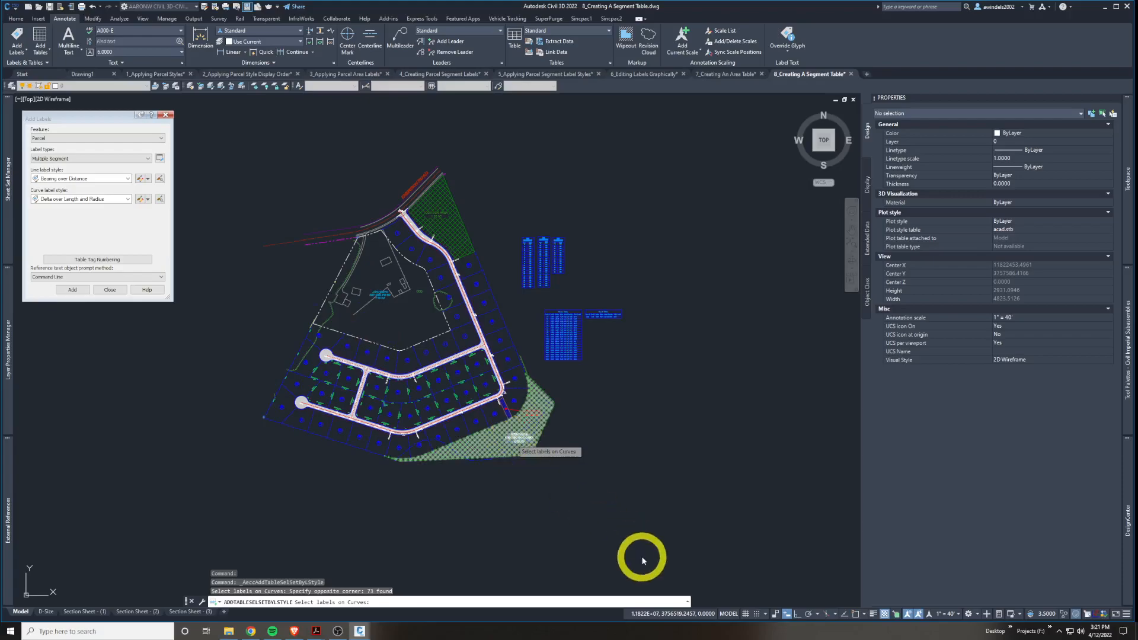
key(Return)
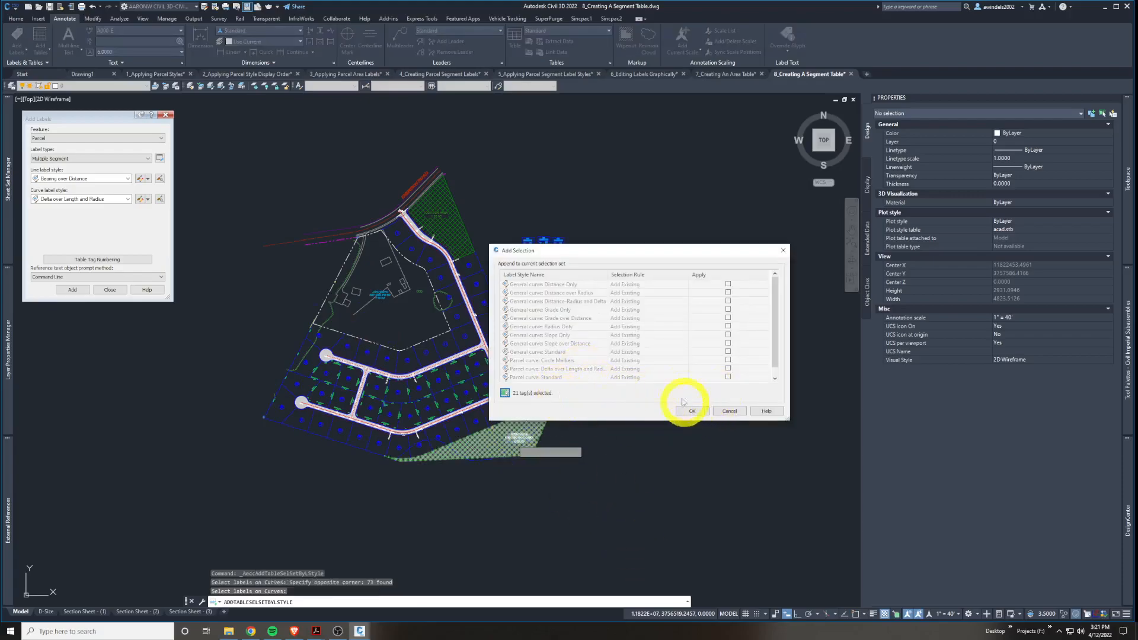
drag(691, 252, 702, 380)
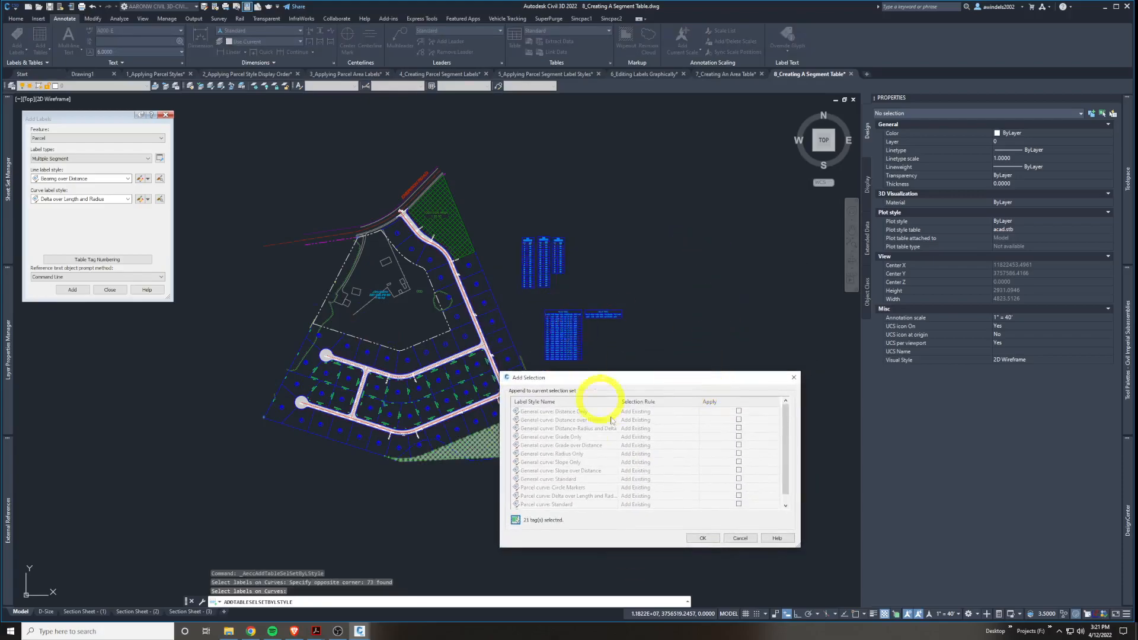
click(704, 538)
mouse_move(607, 342)
middle_down()
mouse_move(666, 322)
mouse_move(709, 361)
middle_up()
key(Escape)
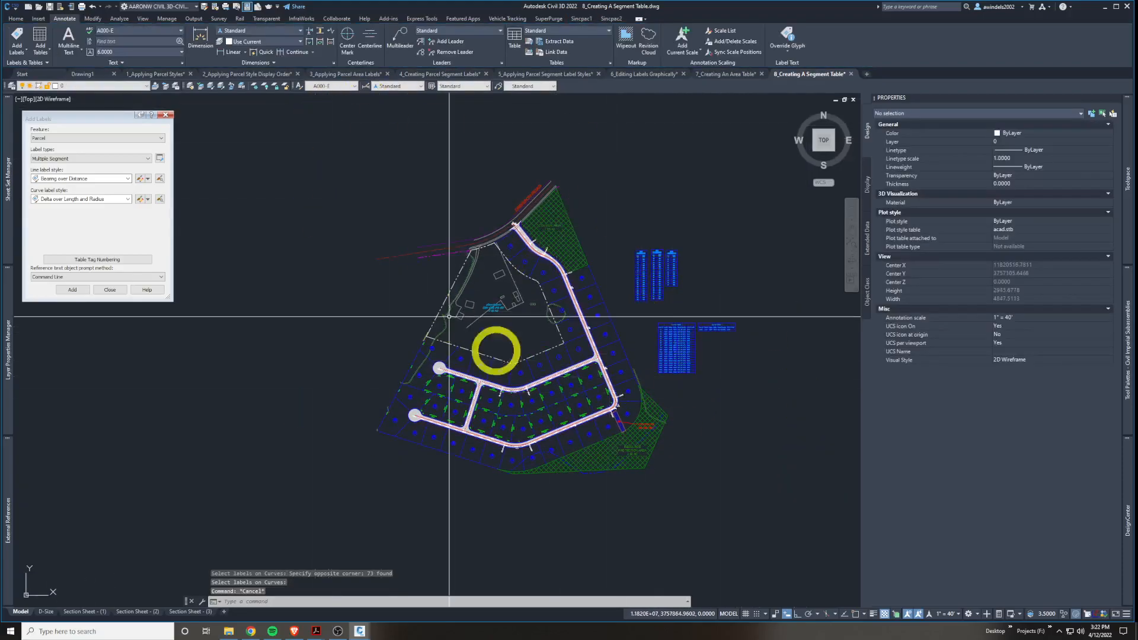
scroll(637, 413, up, 5)
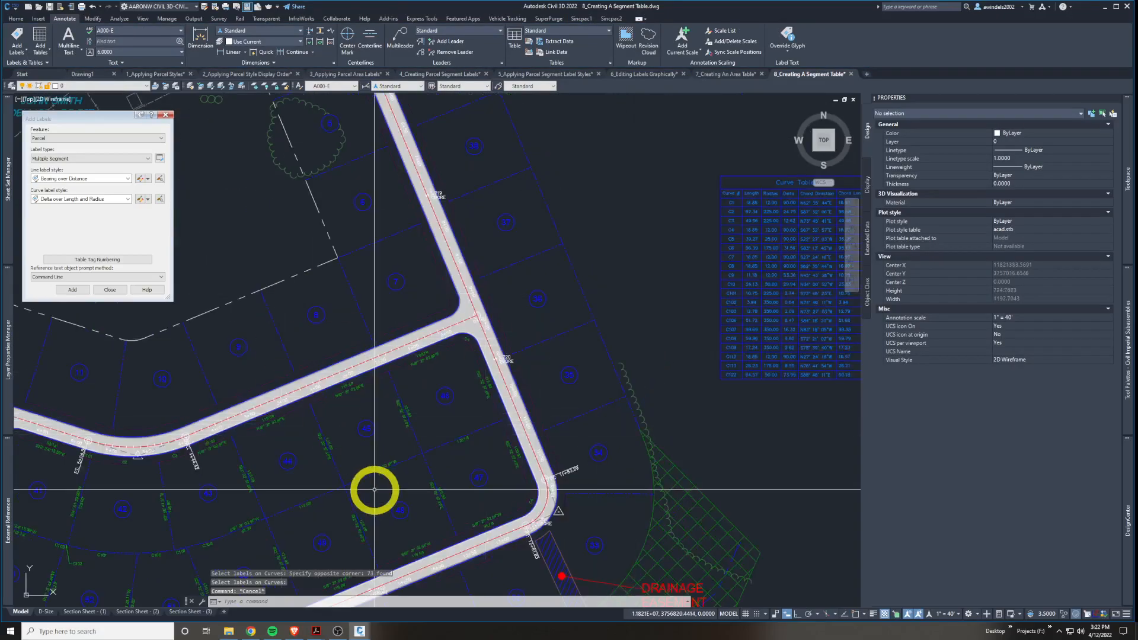